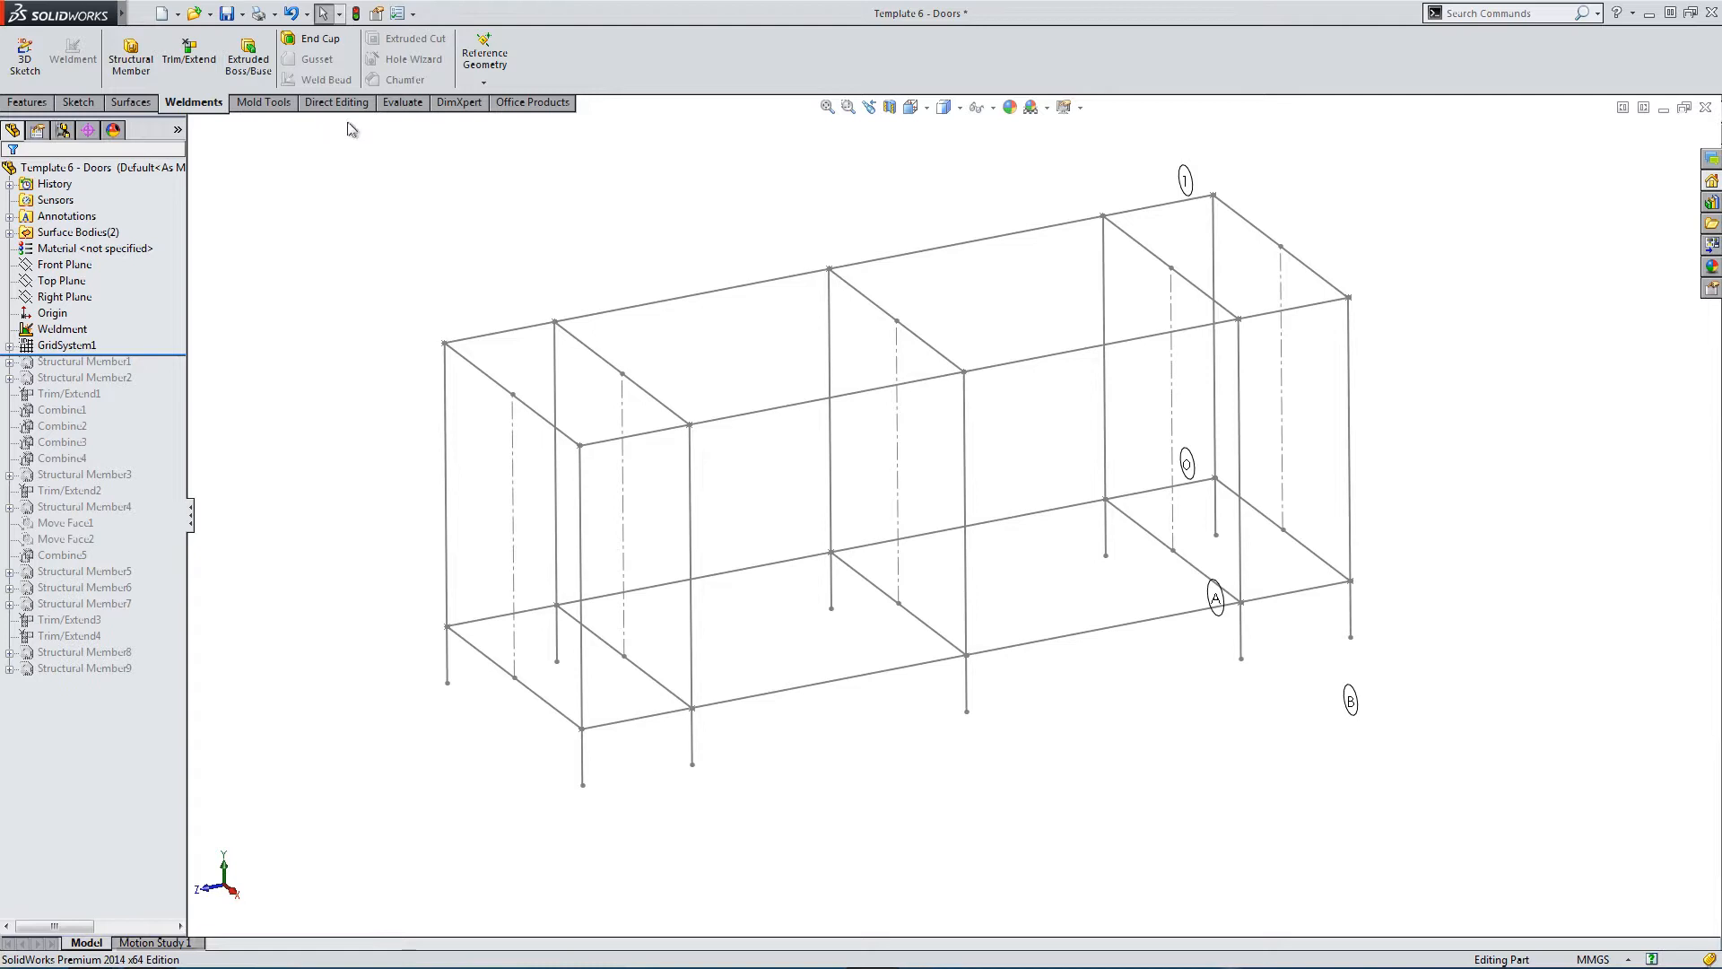
Create a reference plane parallel to the Right Plane through the upper front corner point of the grid frame.
{"action": "left_click", "coordinate": [489, 80]}
{"action": "left_click", "coordinate": [500, 99]}
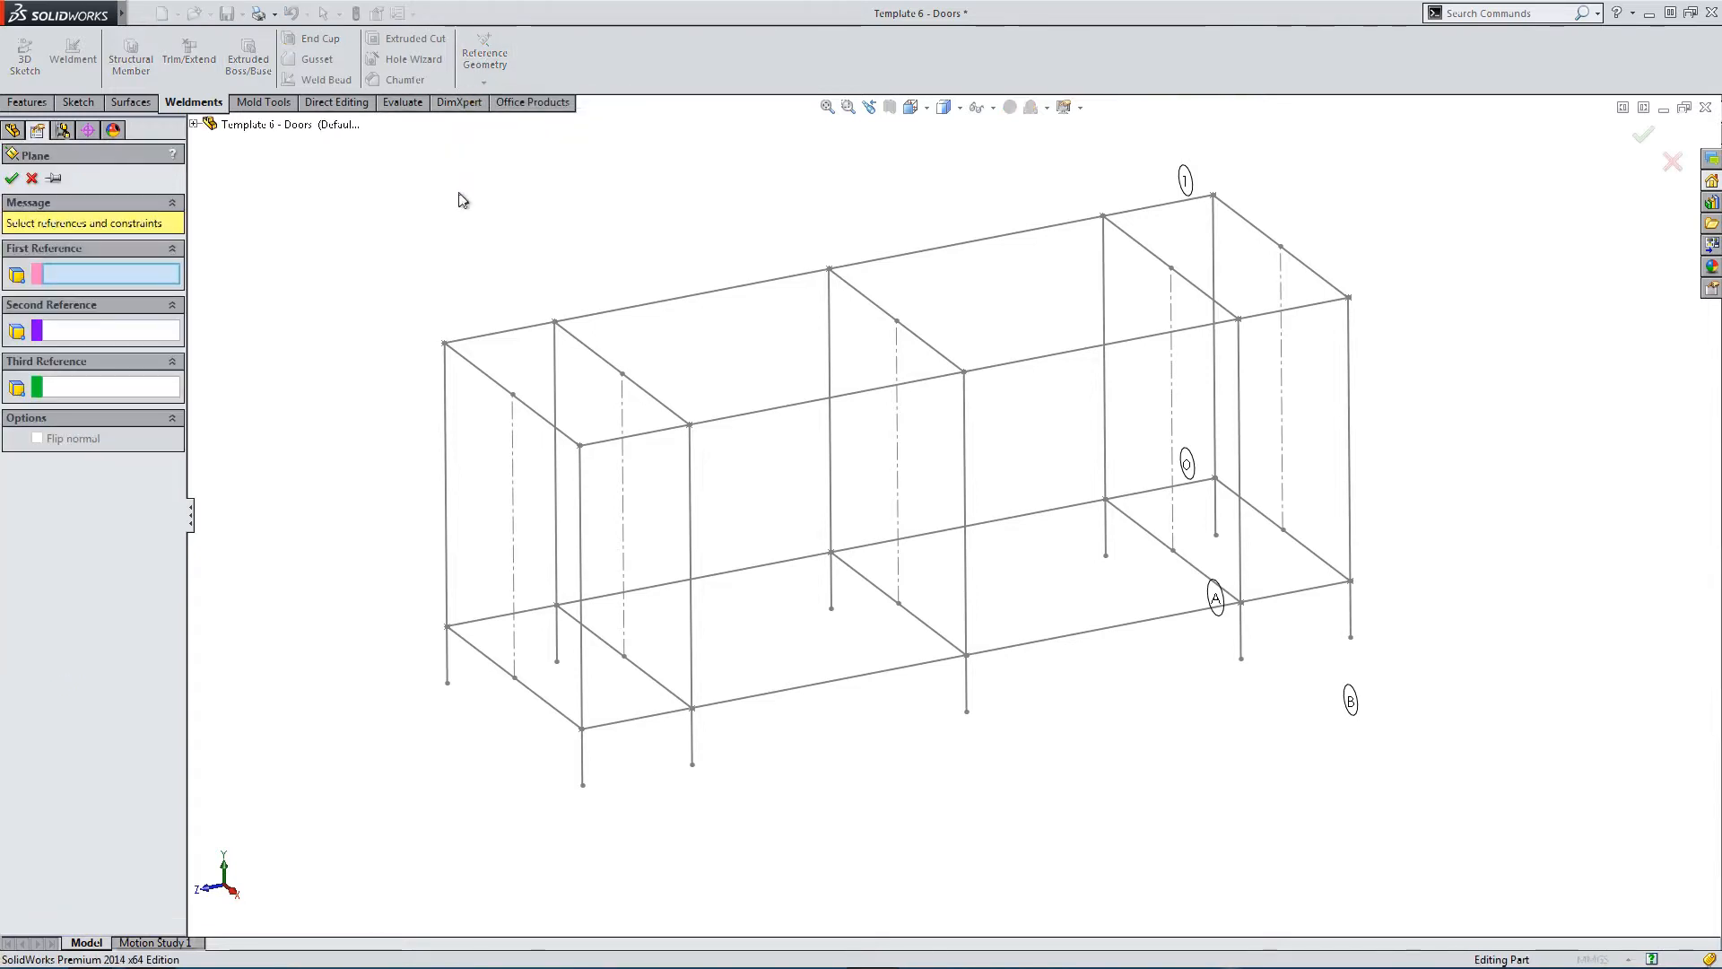
{"action": "left_click", "coordinate": [206, 130]}
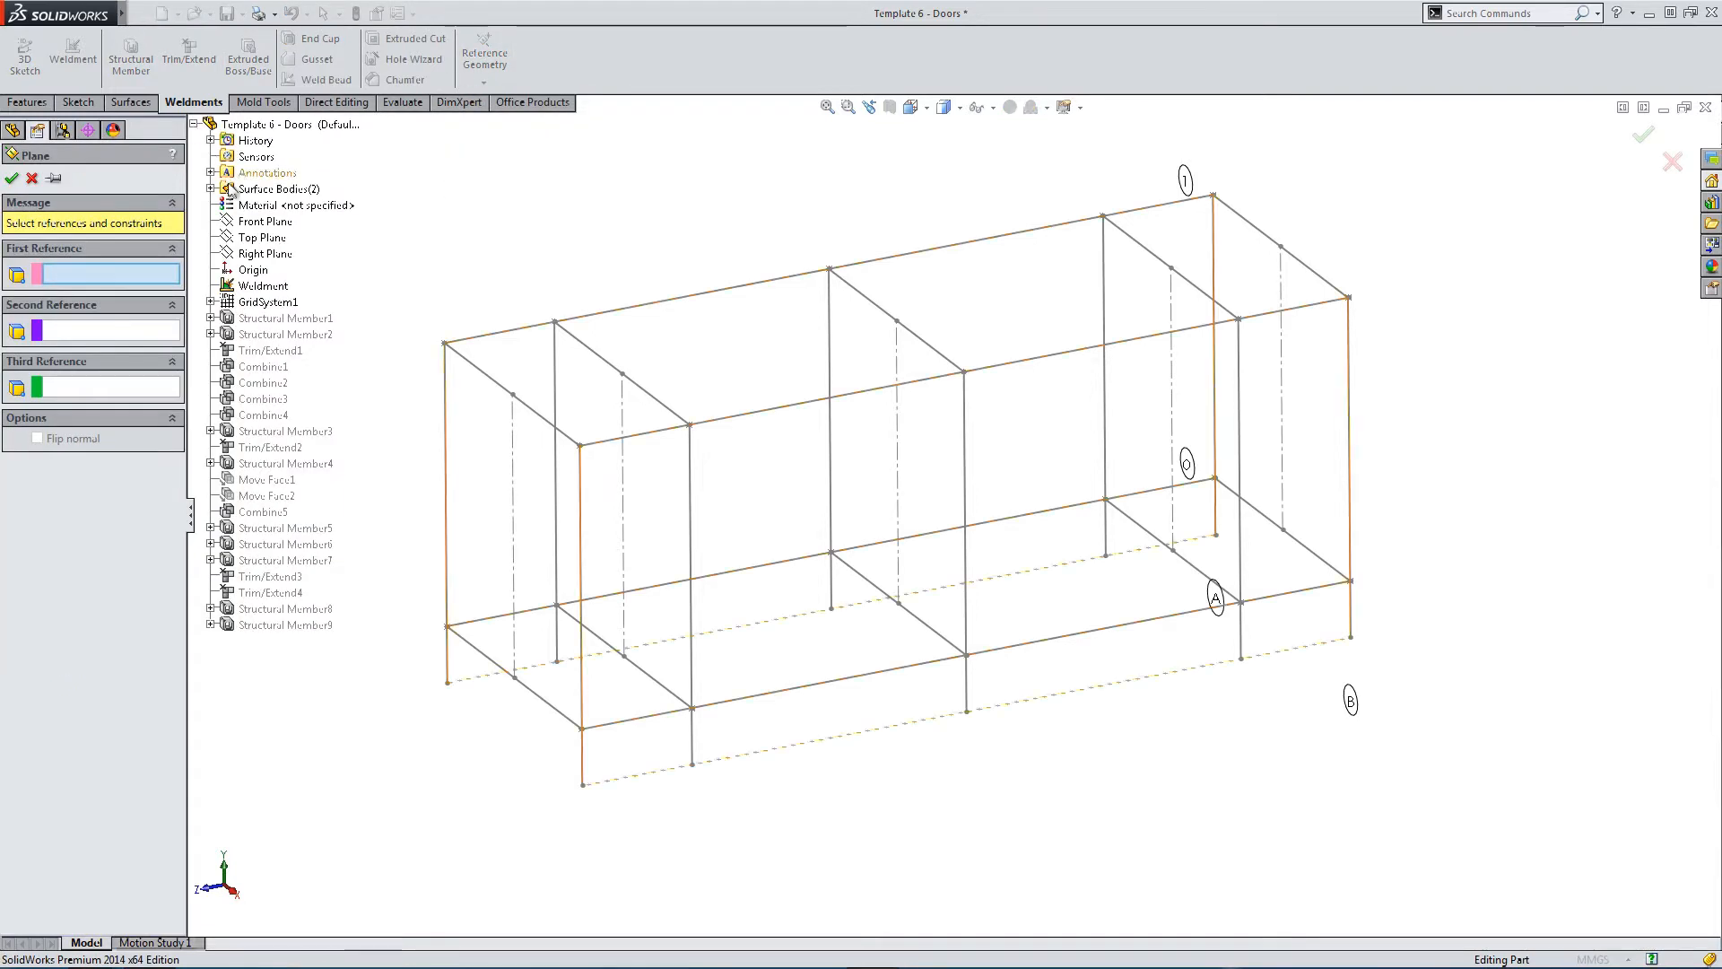
{"action": "left_click", "coordinate": [240, 254]}
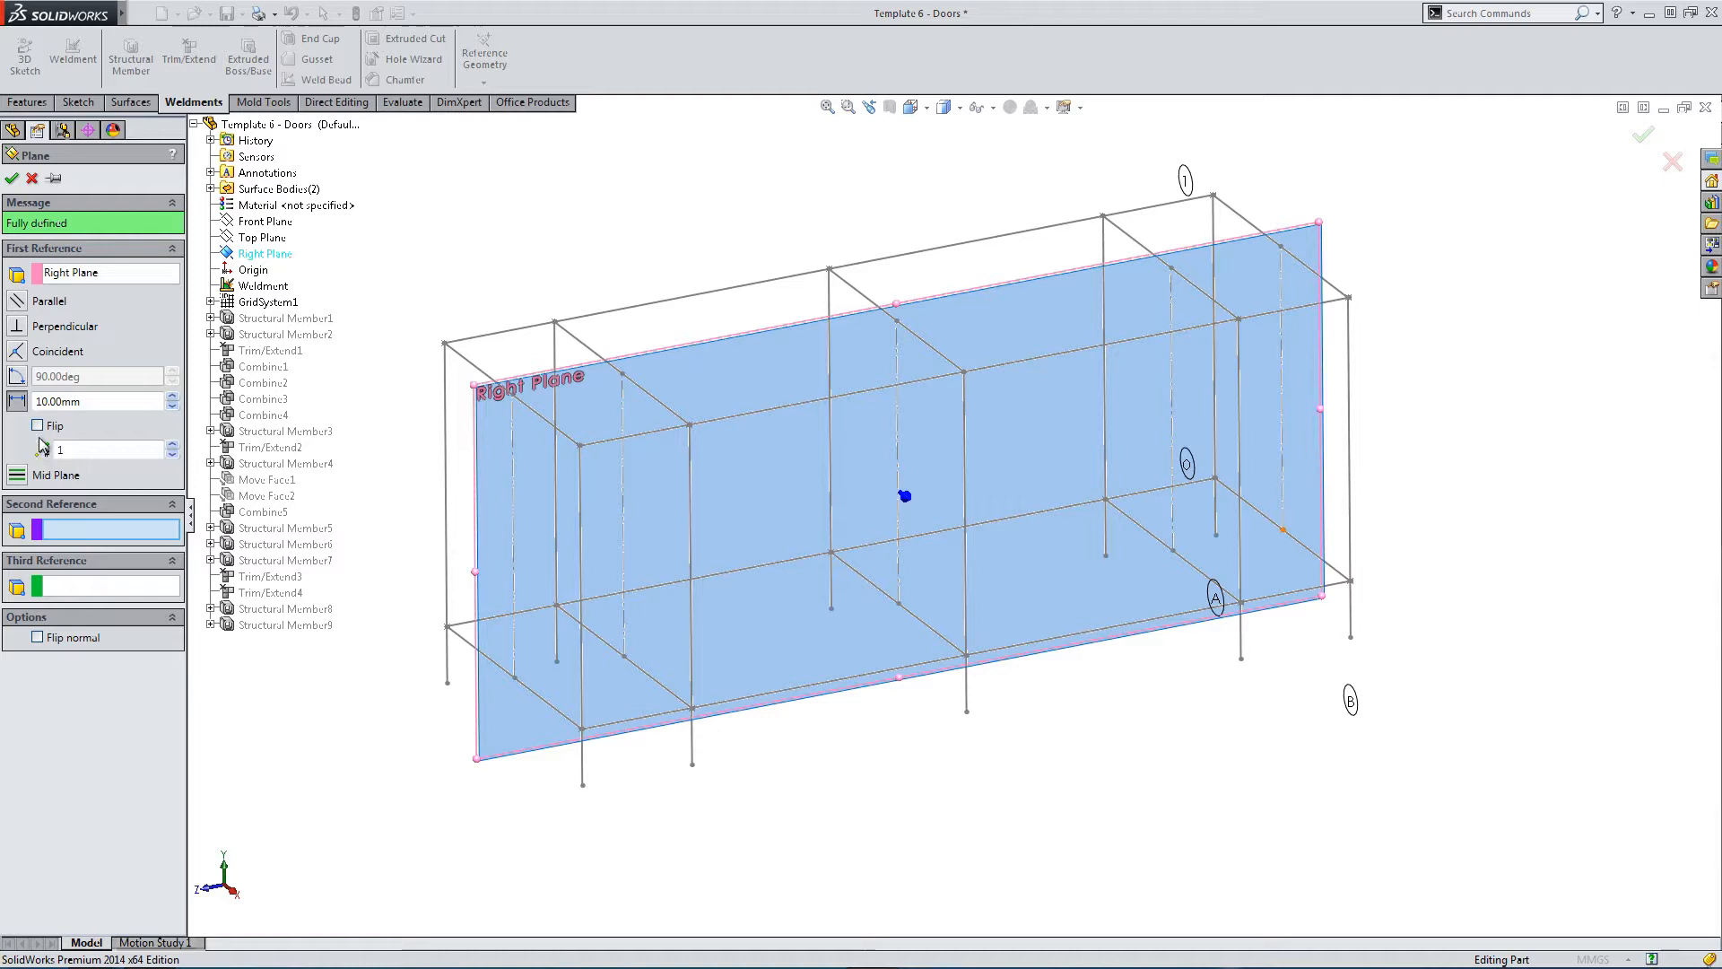
{"action": "left_click", "coordinate": [20, 305]}
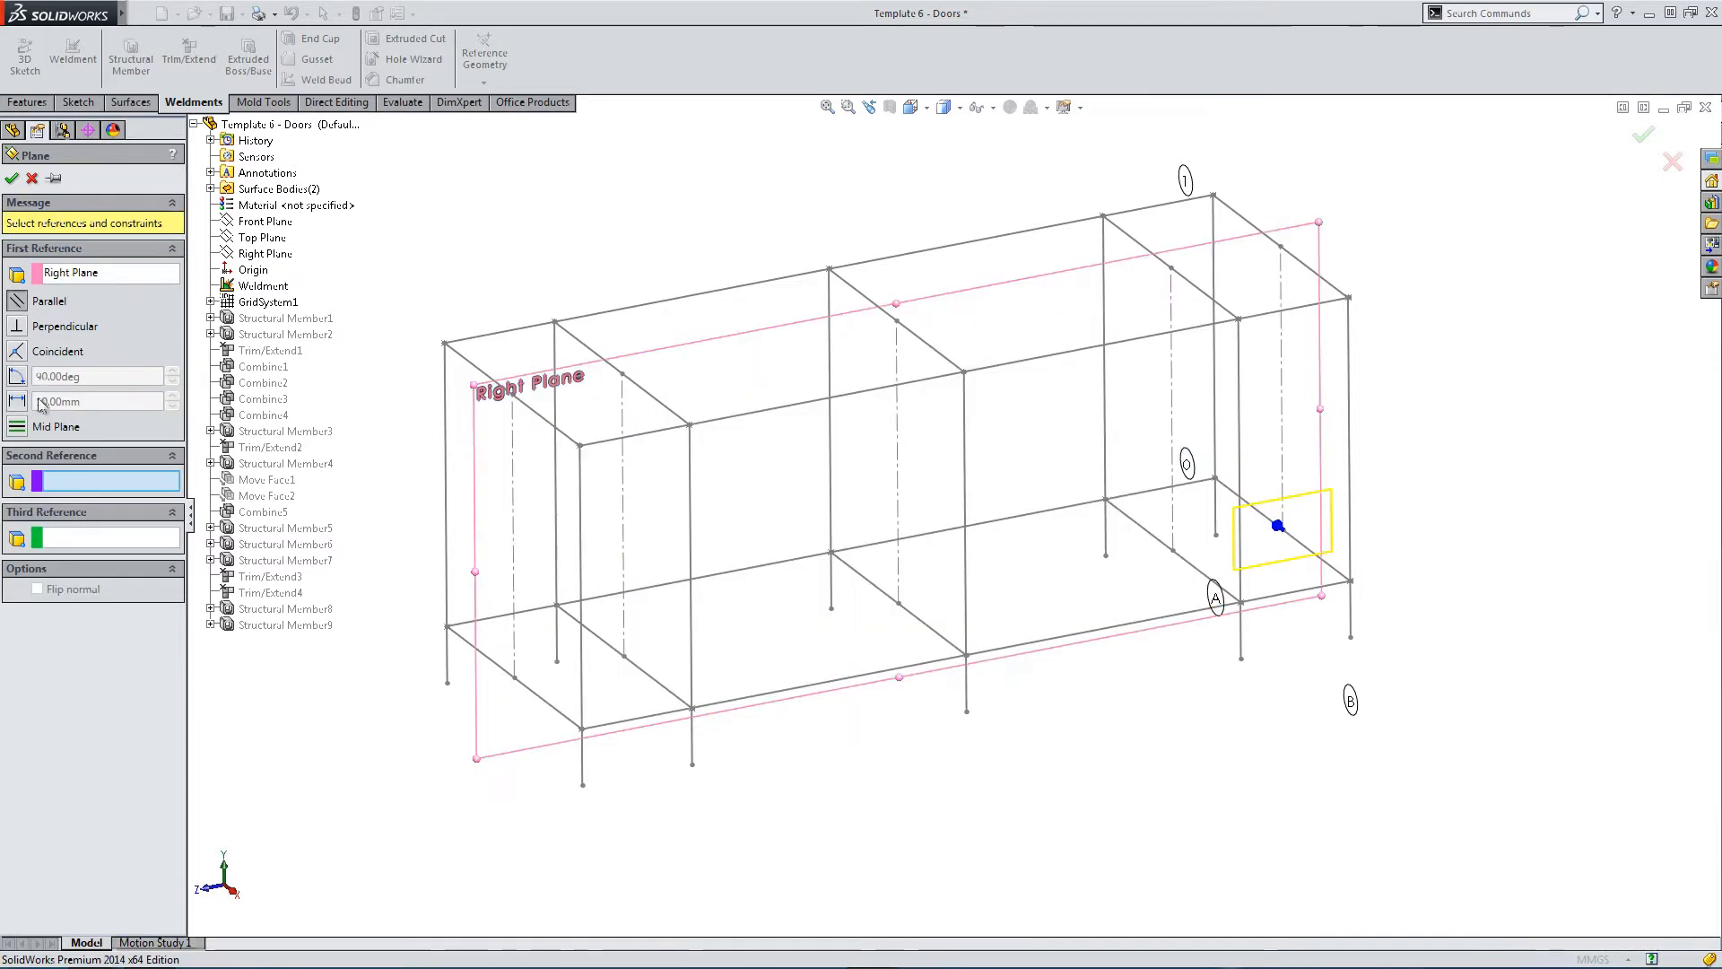
{"action": "left_click", "coordinate": [579, 446]}
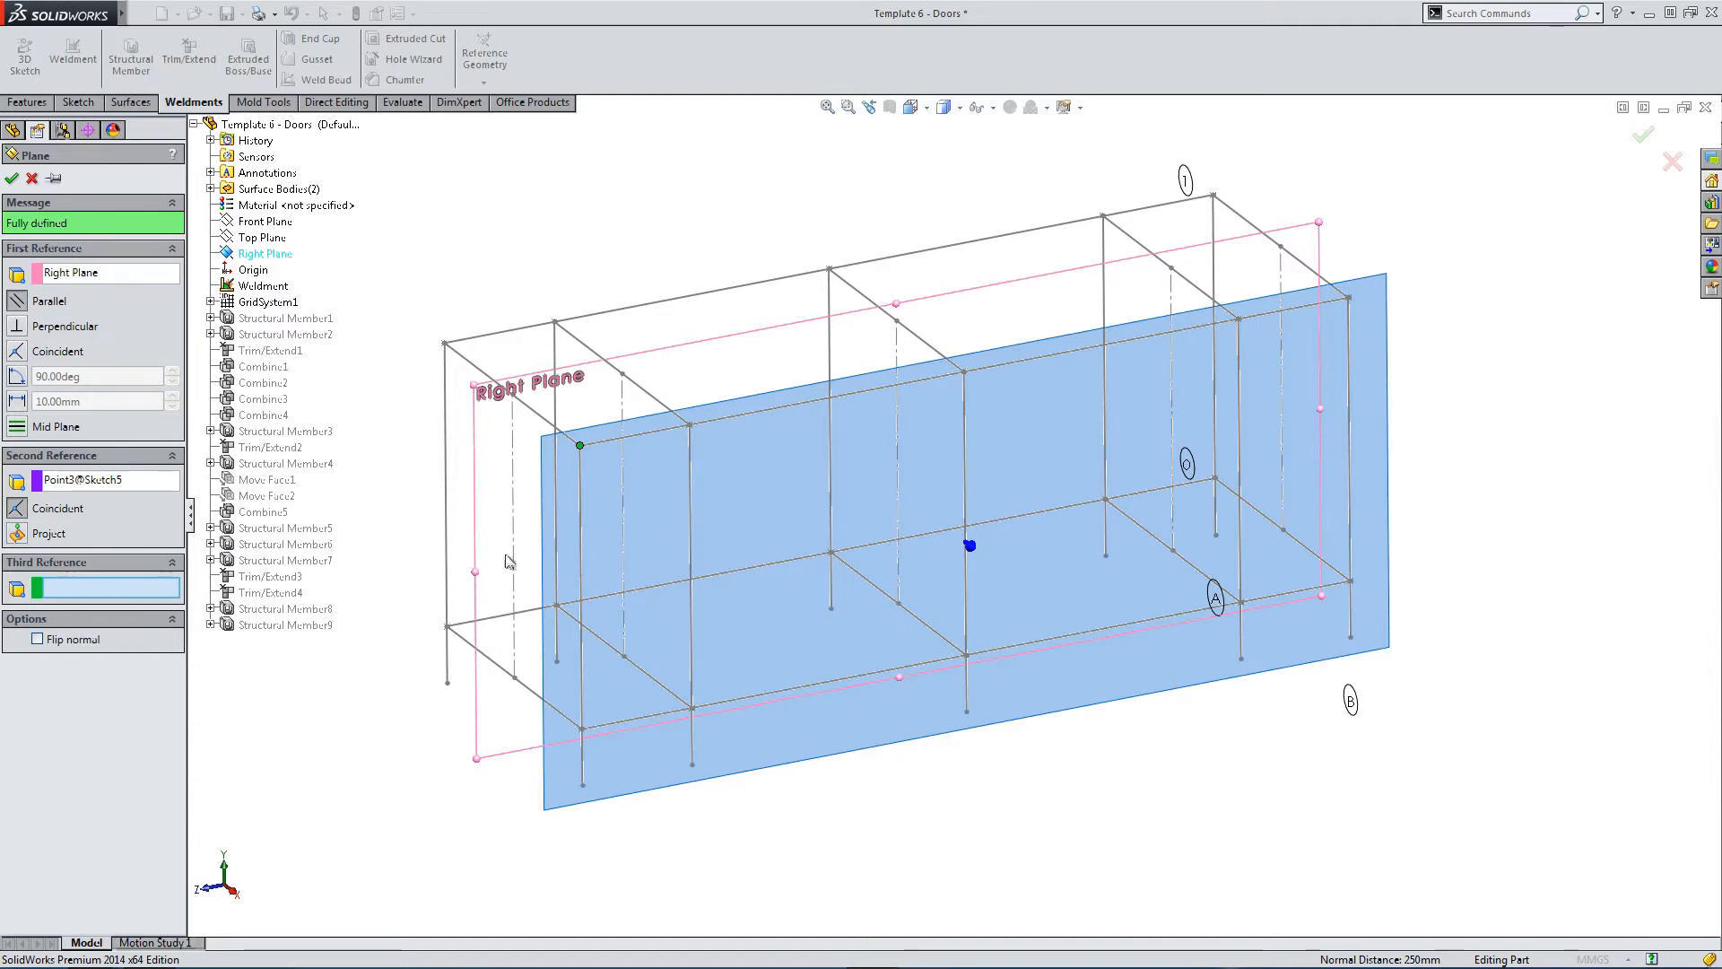
{"action": "left_click", "coordinate": [12, 182]}
On the new plane, sketch a corner rectangle about 463 by 460 mm inside the front grid bay beside the narrow end bay.
{"action": "mouse_move", "coordinate": [408, 490]}
{"action": "middle_mouse_down"}
{"action": "mouse_move", "coordinate": [442, 511]}
{"action": "mouse_move", "coordinate": [599, 497]}
{"action": "mouse_move", "coordinate": [441, 497]}
{"action": "middle_mouse_up"}
{"action": "scroll", "coordinate": [851, 492], "scroll_direction": "down", "scroll_amount": 4}
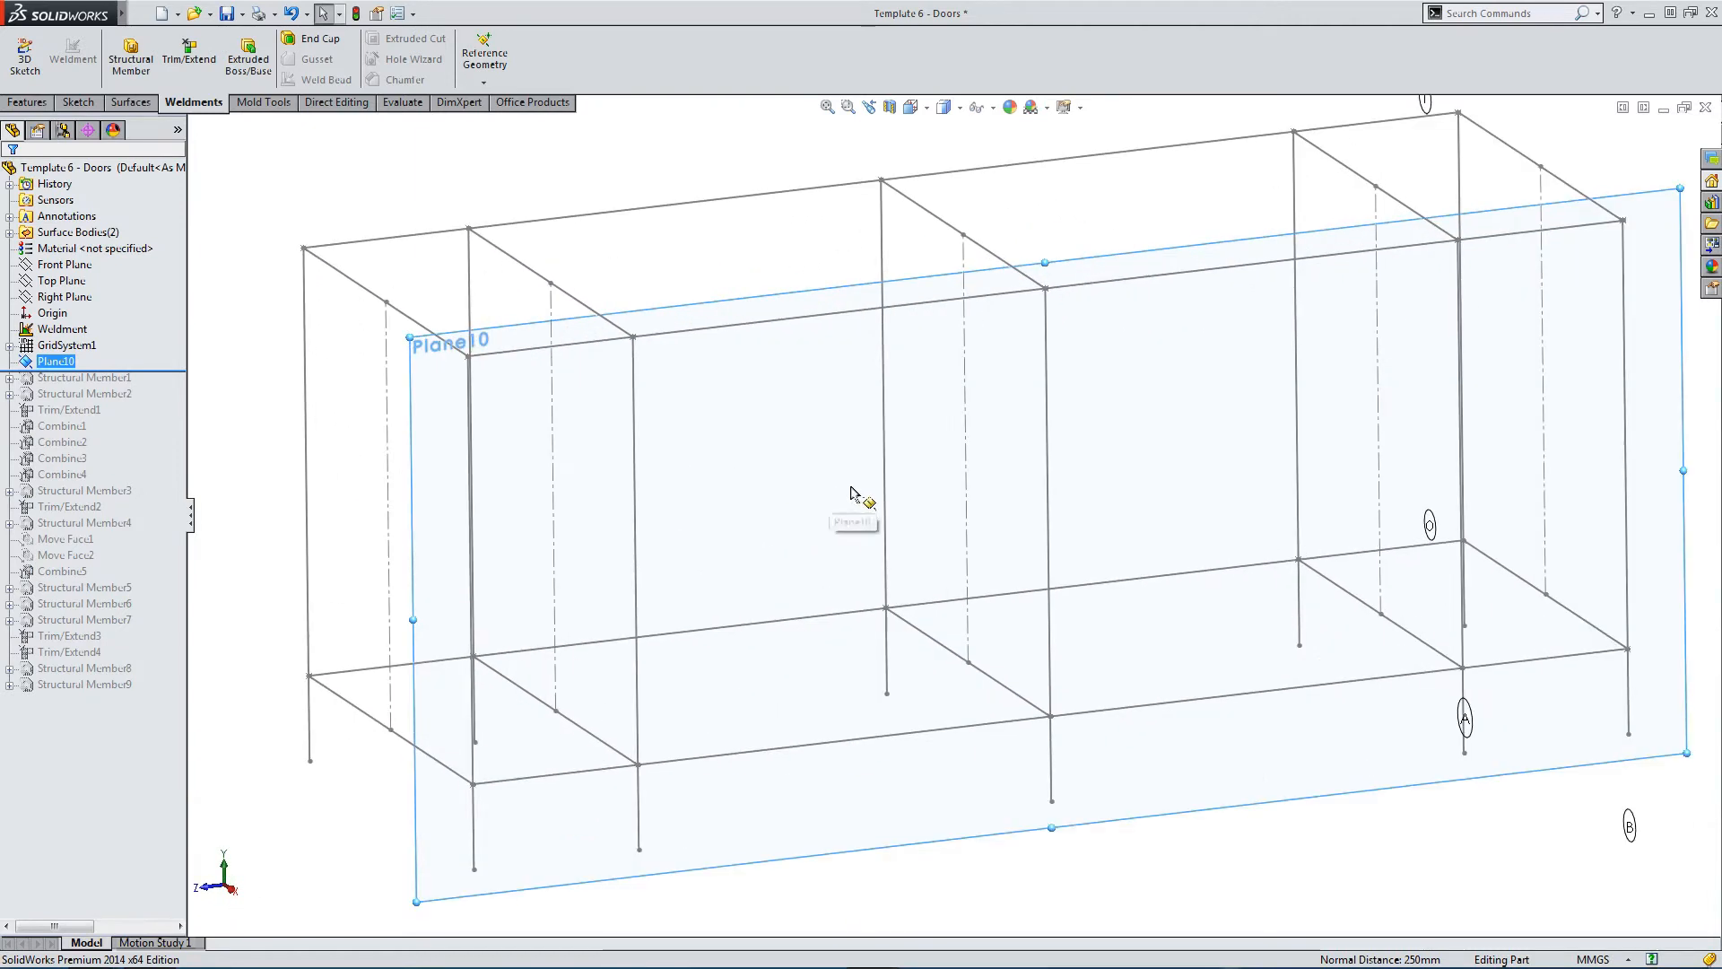
{"action": "left_click", "coordinate": [76, 103]}
{"action": "left_click", "coordinate": [25, 52]}
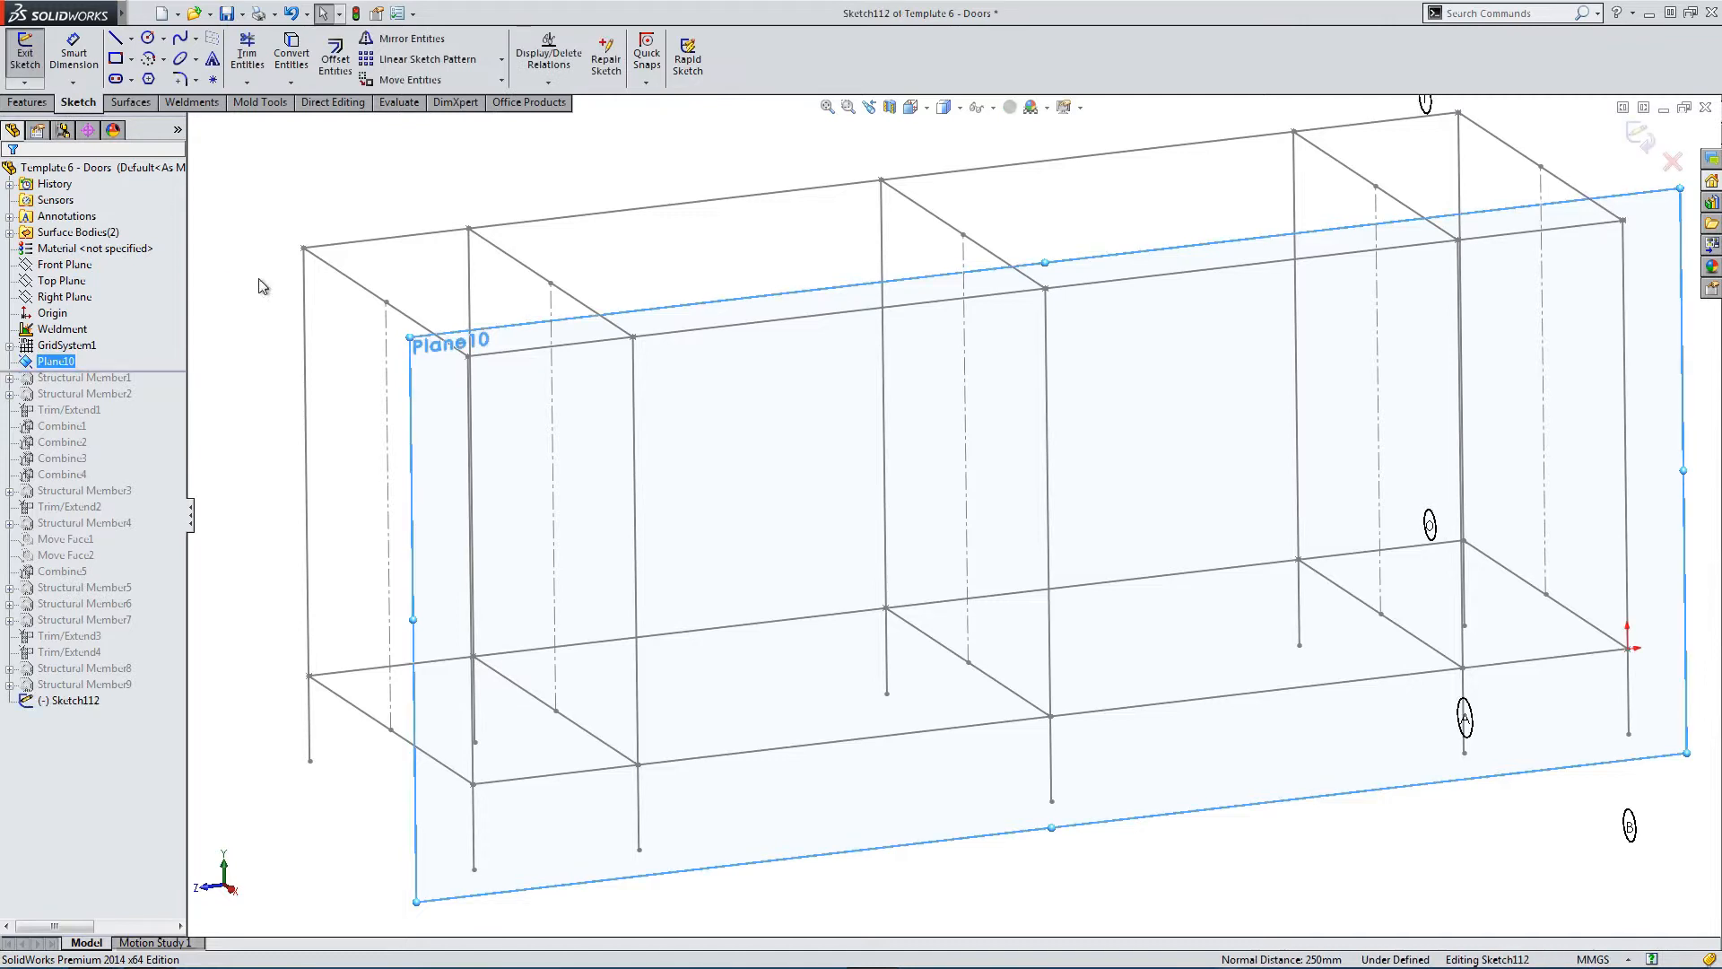
{"action": "left_click", "coordinate": [115, 58]}
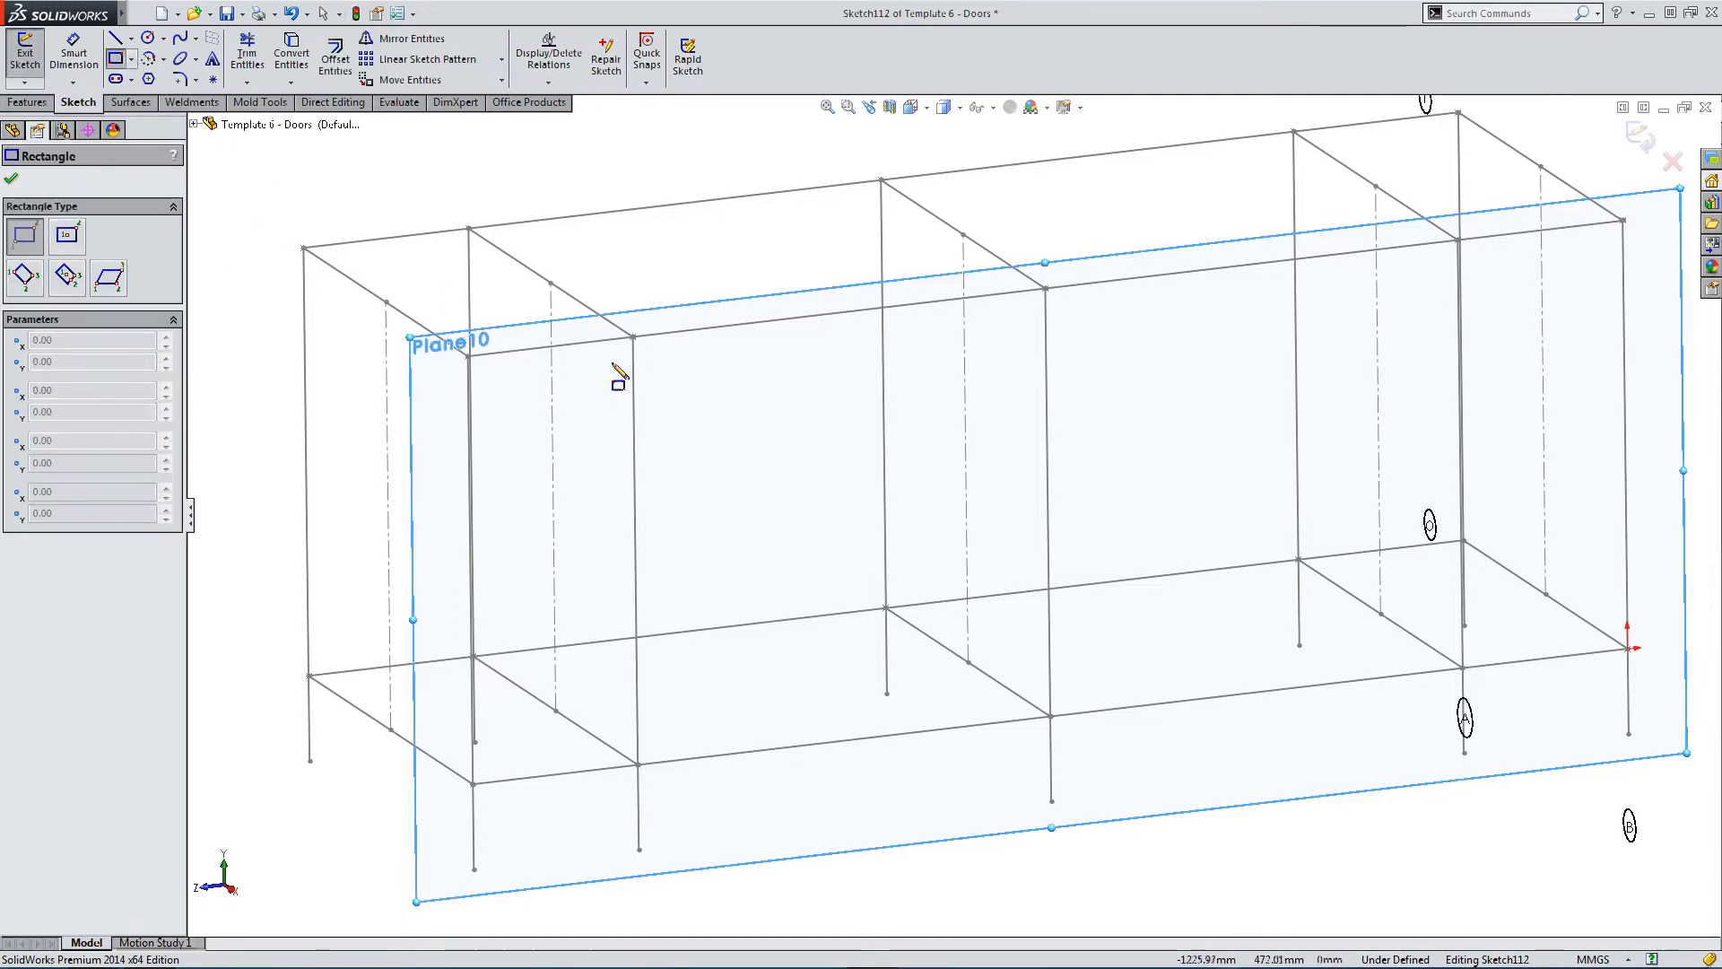
{"action": "left_click", "coordinate": [648, 348]}
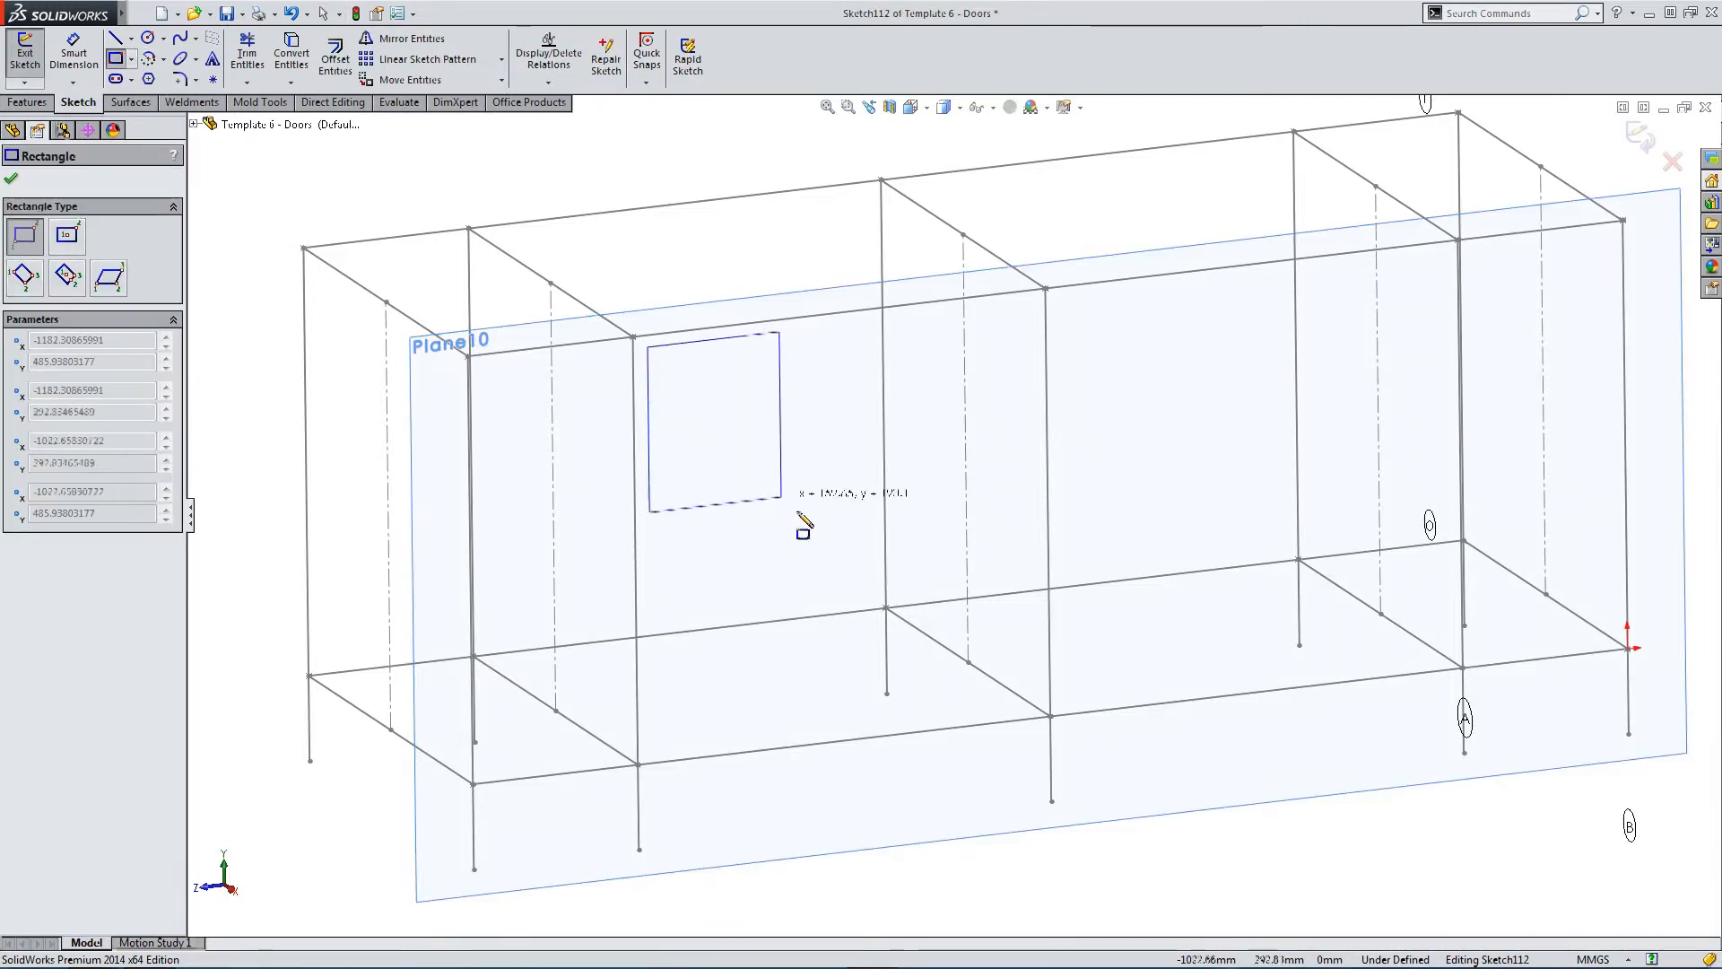
{"action": "left_click", "coordinate": [1035, 696]}
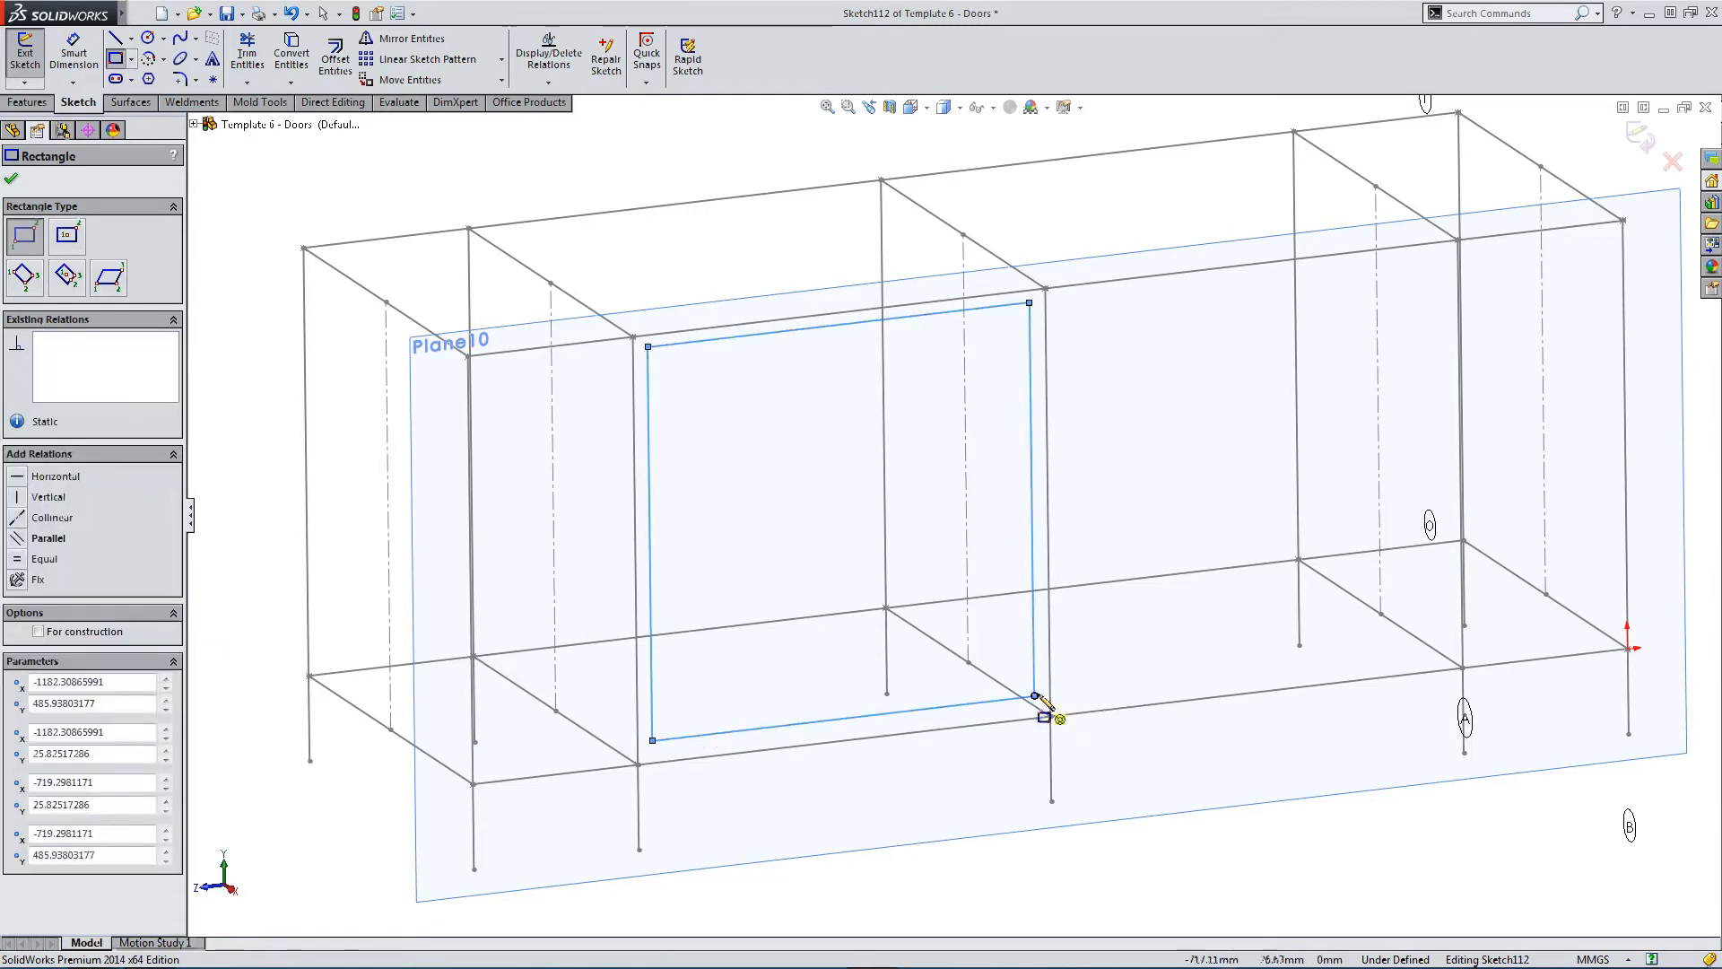
{"action": "key", "text": "Escape"}
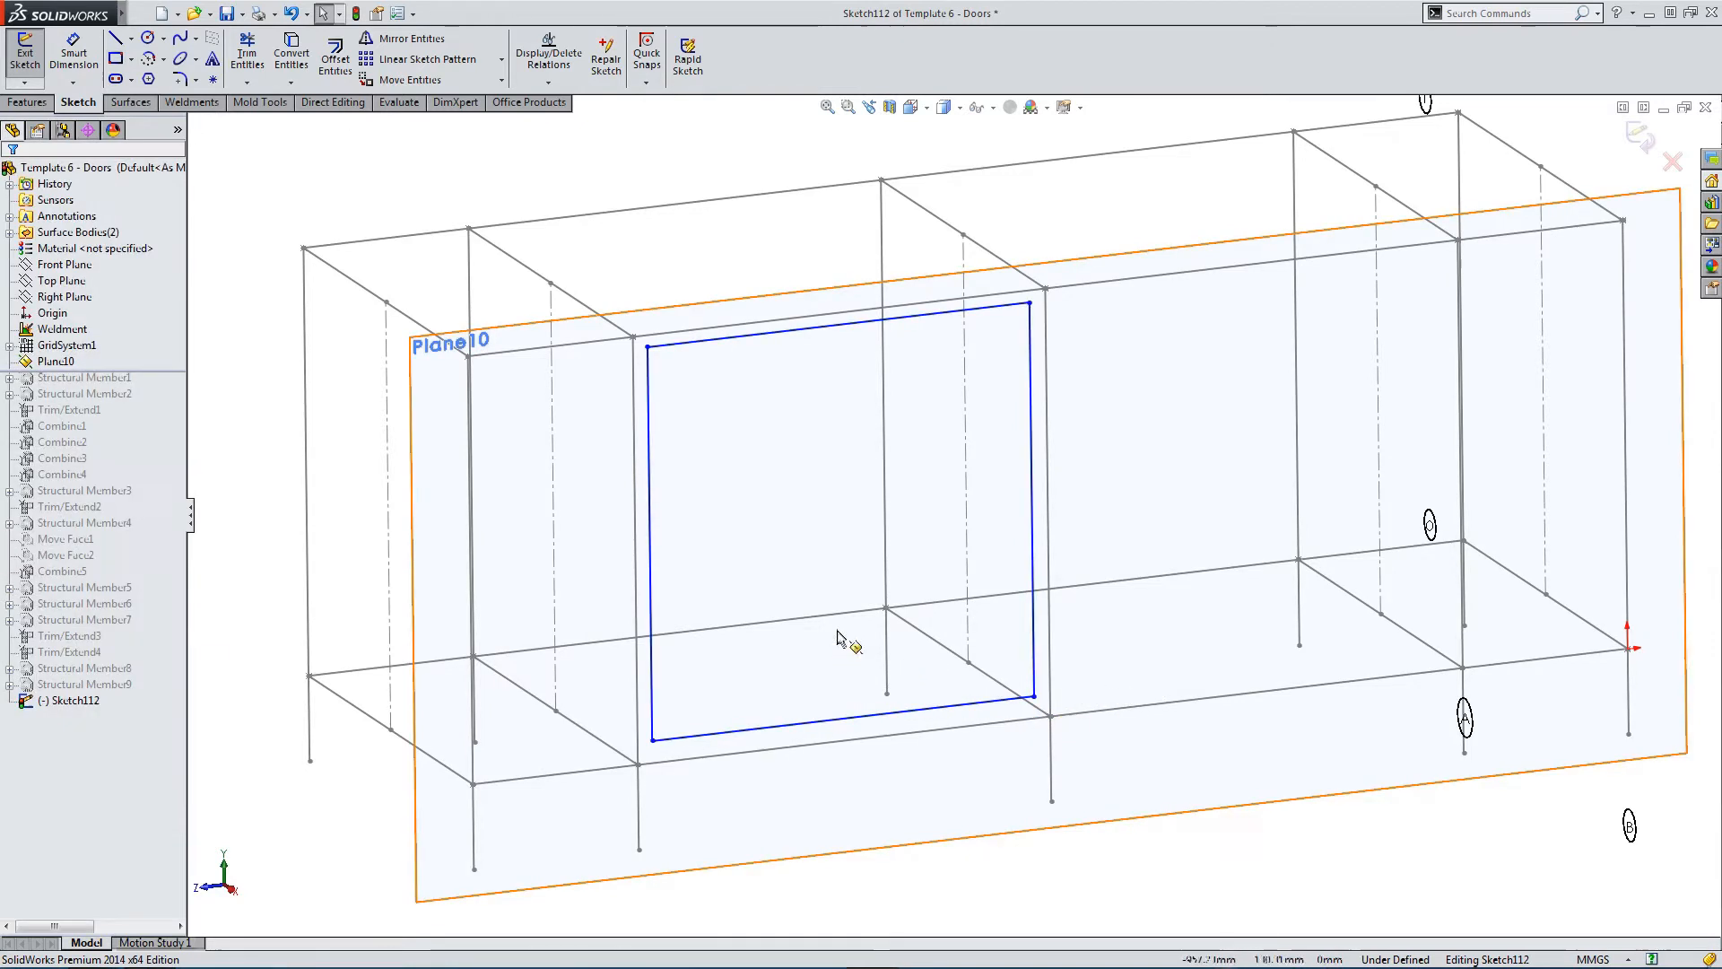
{"action": "scroll", "coordinate": [834, 642], "scroll_direction": "down", "scroll_amount": 2}
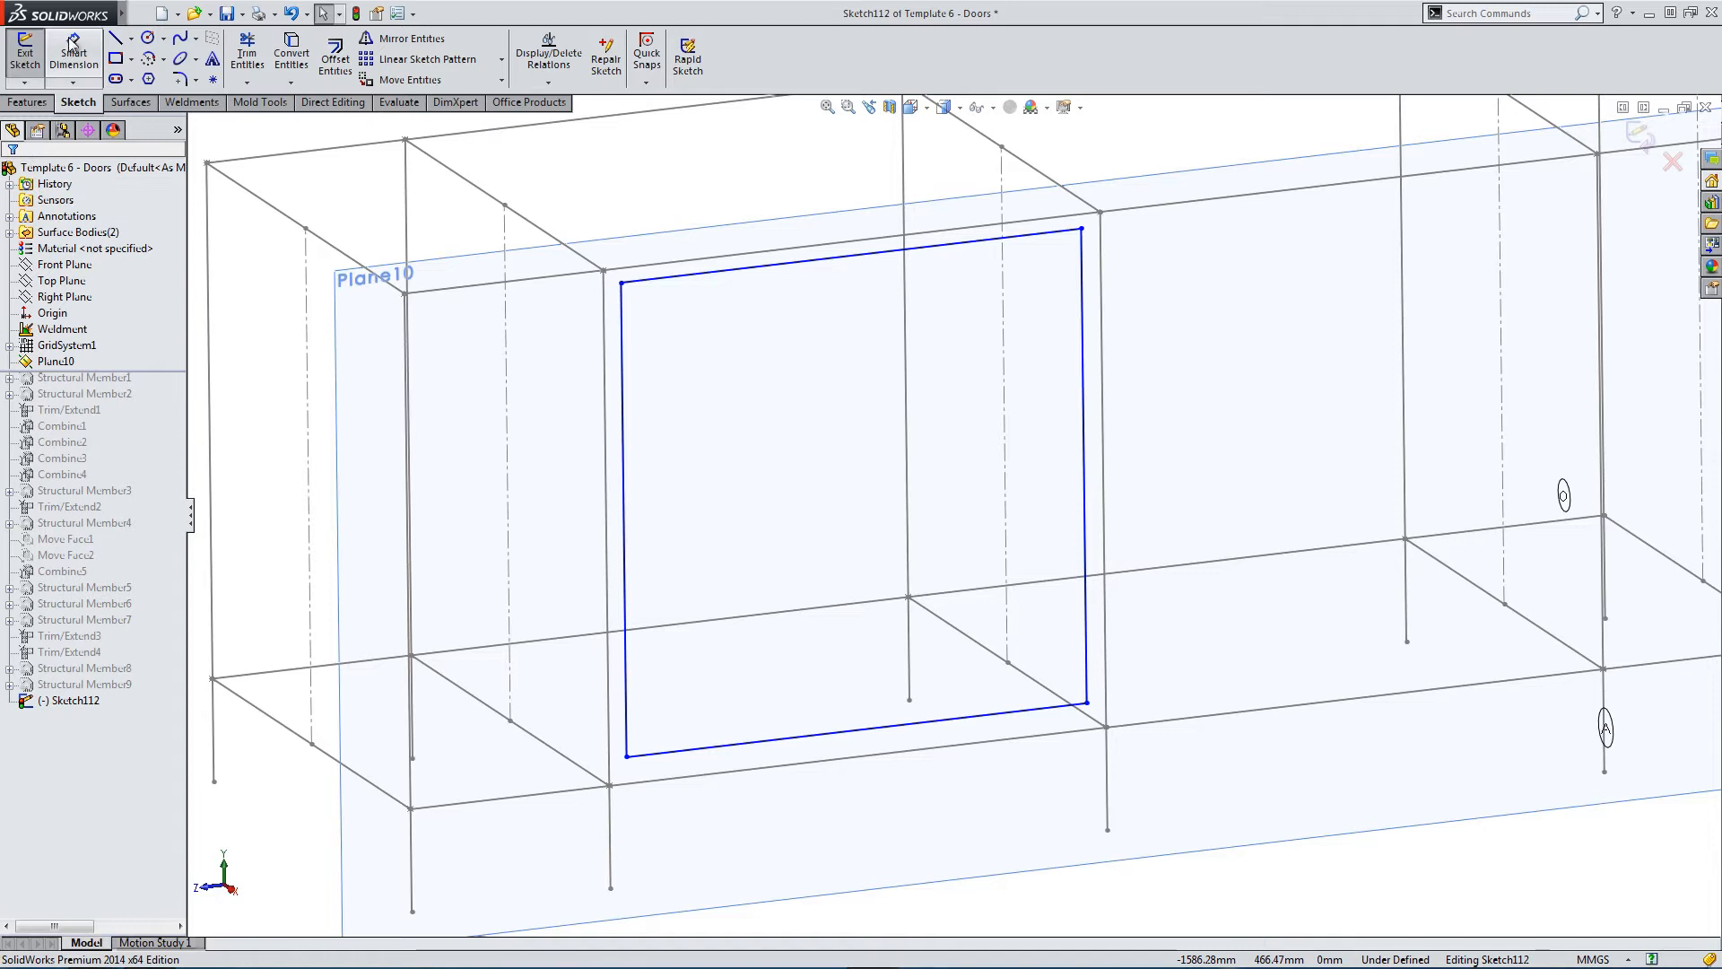
{"action": "left_click", "coordinate": [625, 346]}
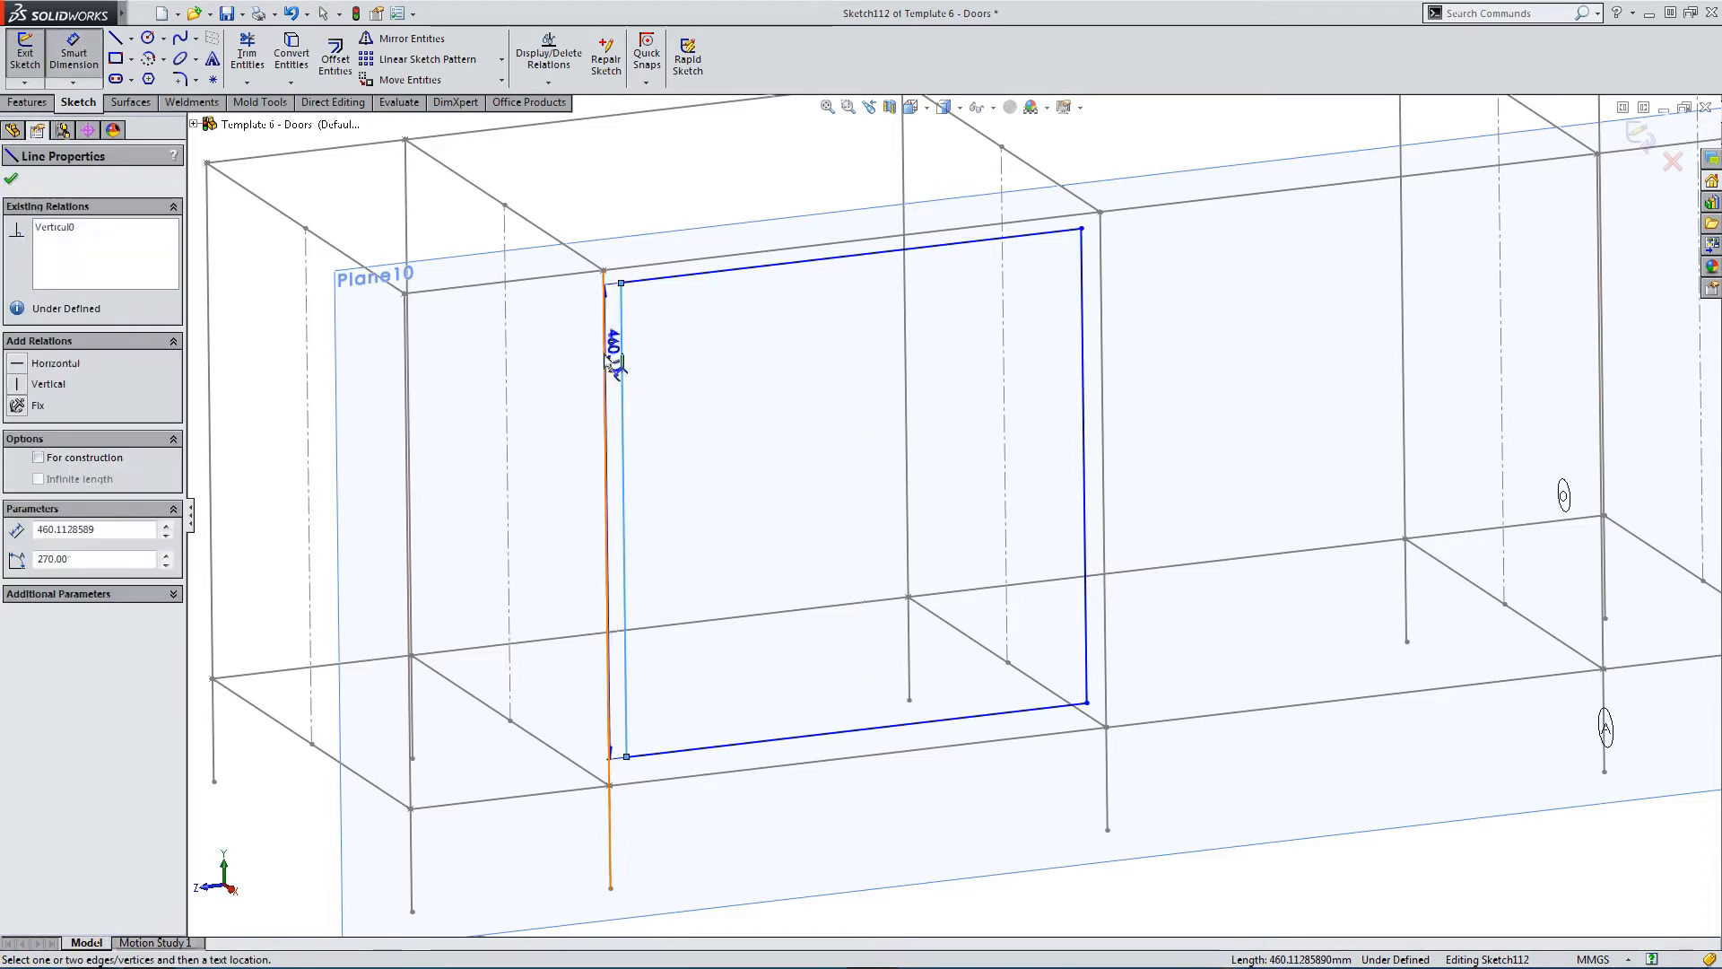
{"action": "left_click", "coordinate": [603, 361]}
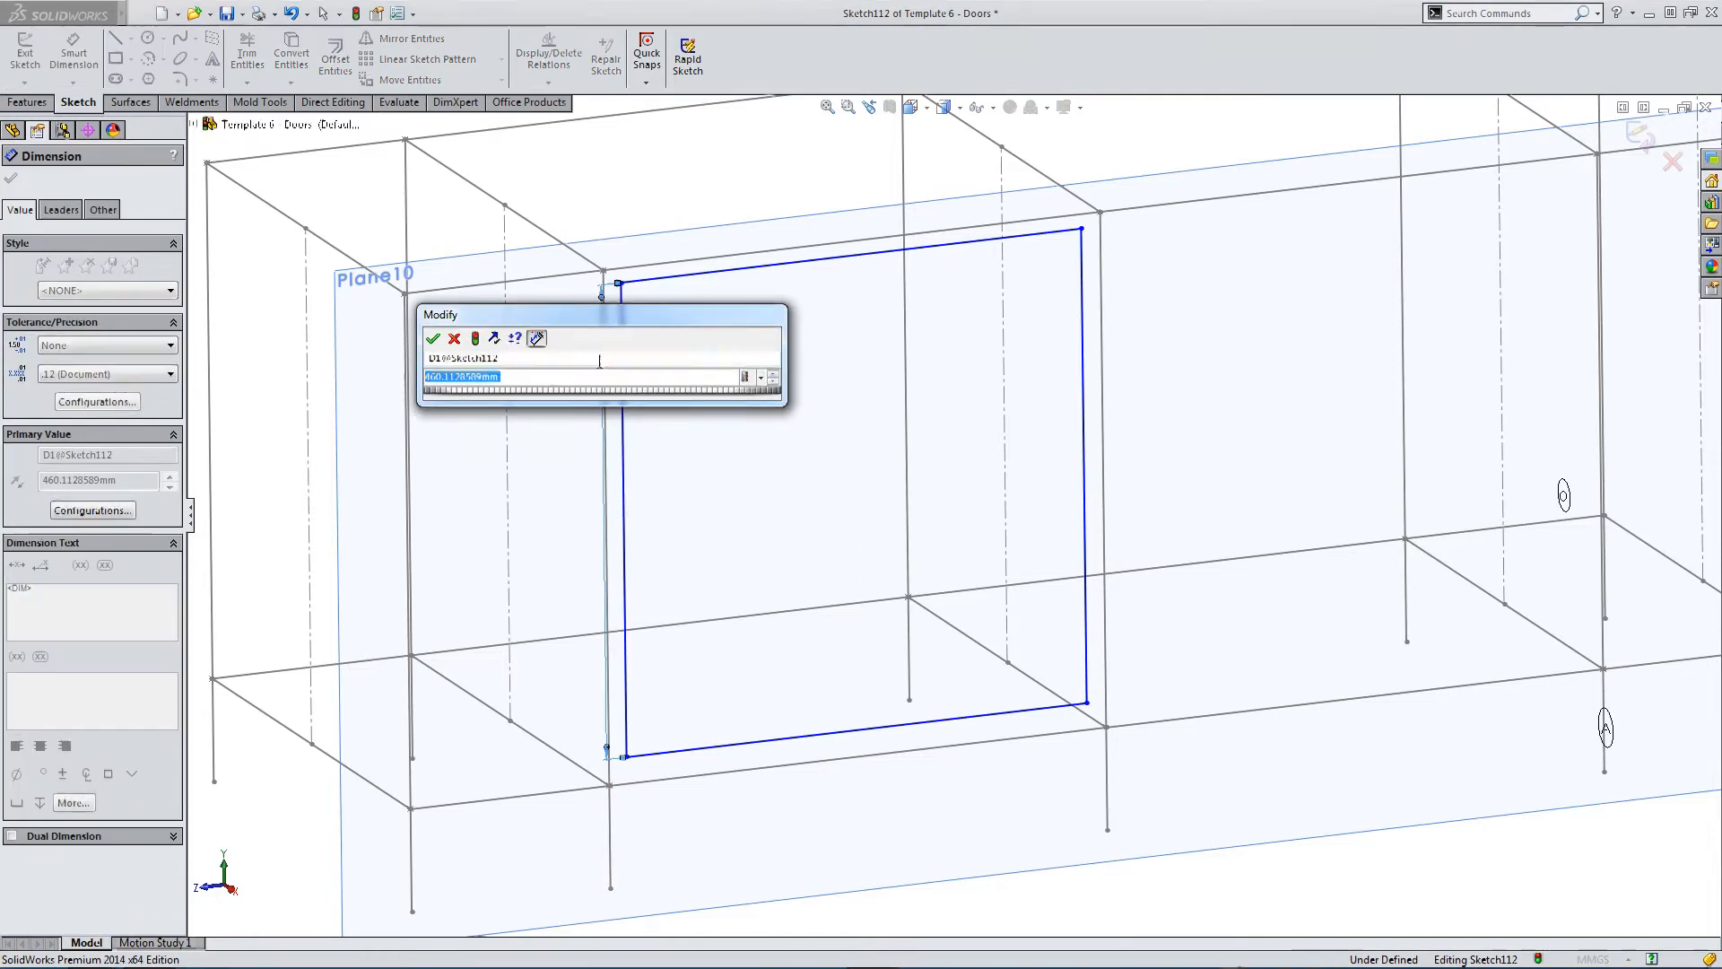
{"action": "left_click", "coordinate": [456, 341]}
{"action": "key", "text": "Escape"}
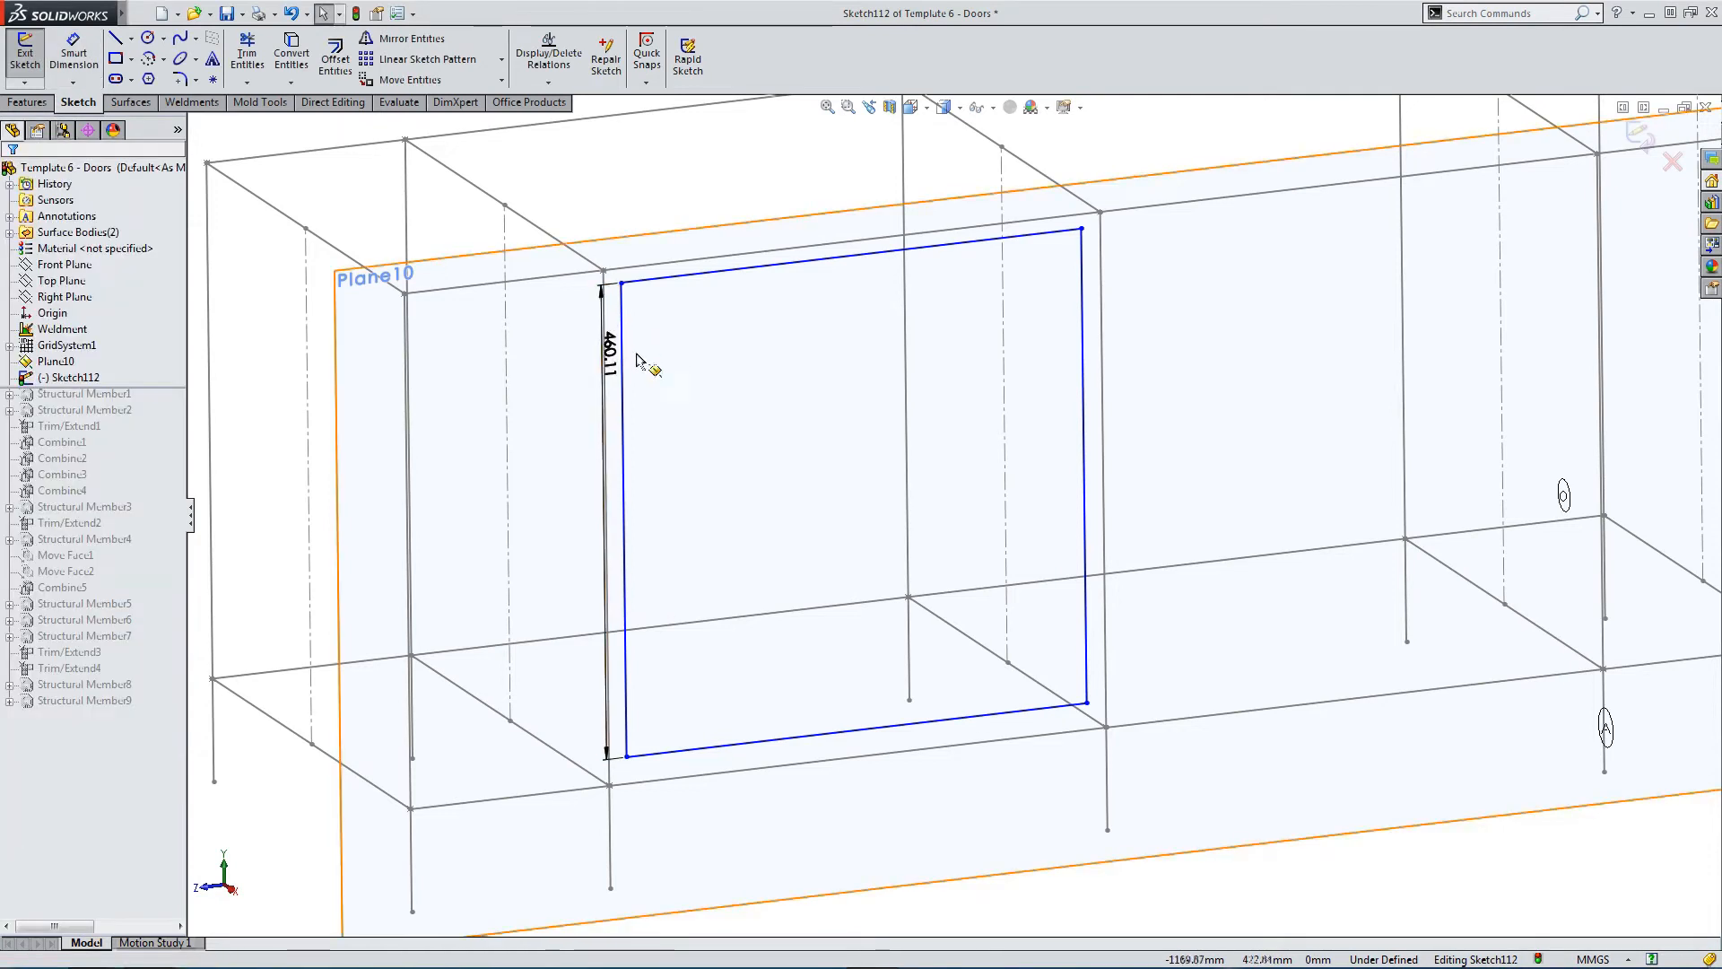
{"action": "left_click", "coordinate": [609, 359]}
{"action": "key", "text": "Delete"}
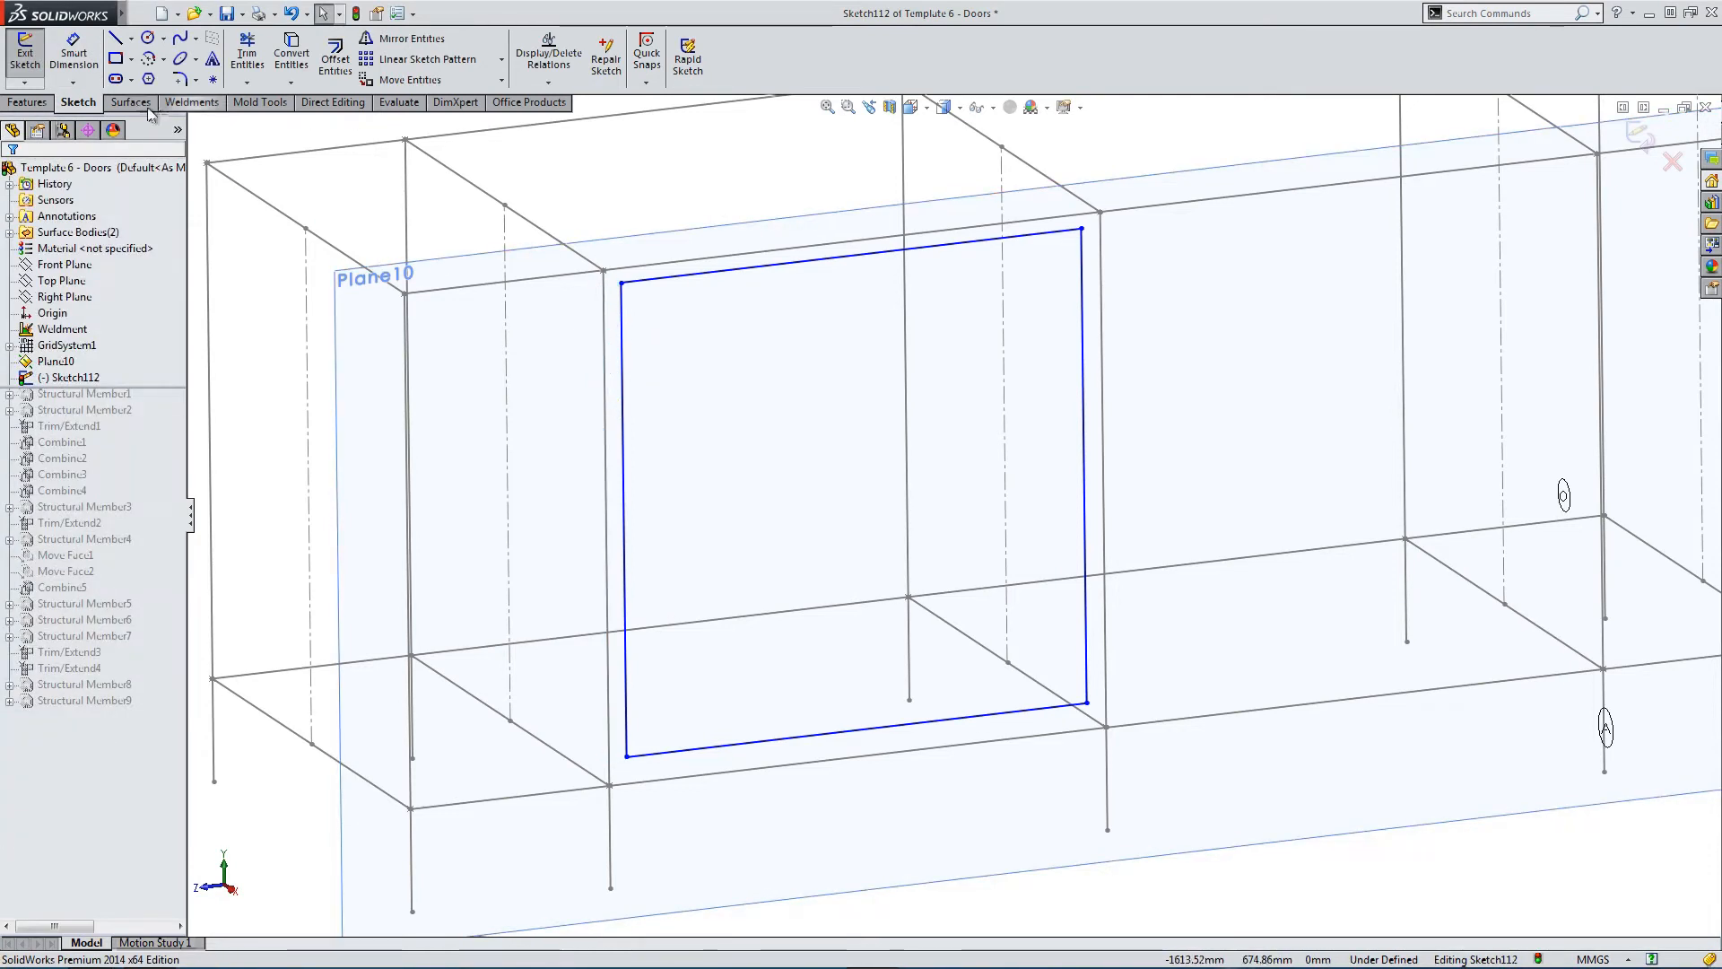
Dimension the rectangle's left side 11 mm from the adjacent vertical grid line.
{"action": "left_click", "coordinate": [75, 49]}
{"action": "left_click", "coordinate": [624, 346]}
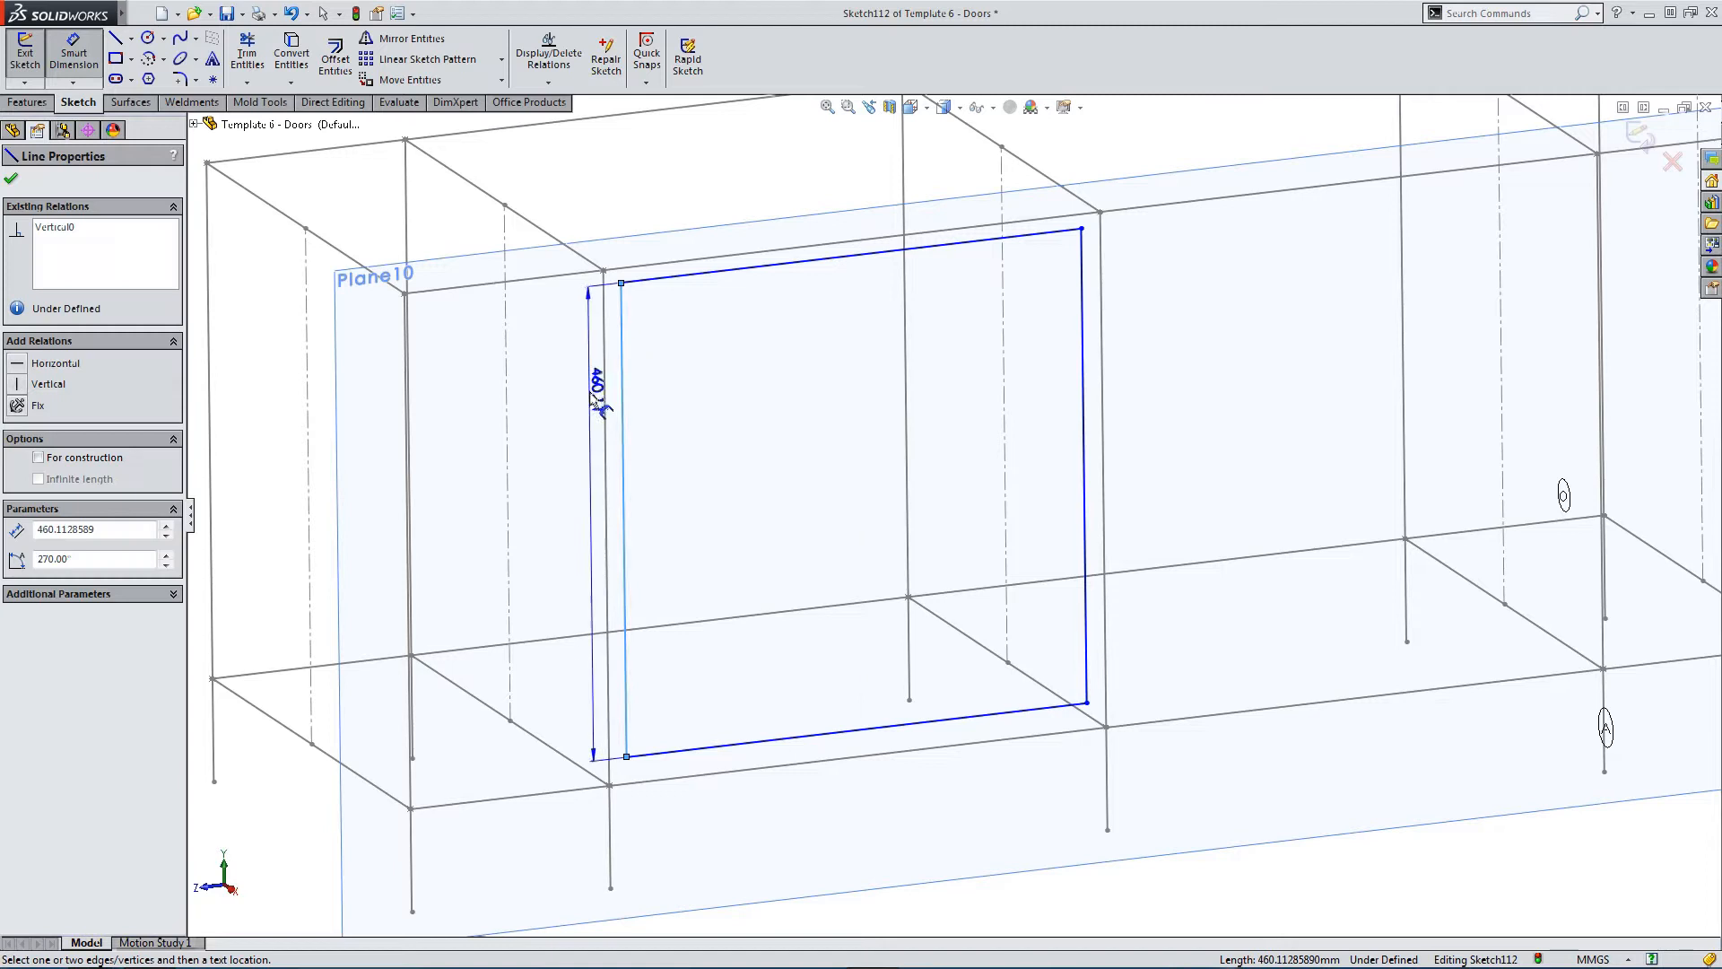
{"action": "left_click", "coordinate": [606, 375]}
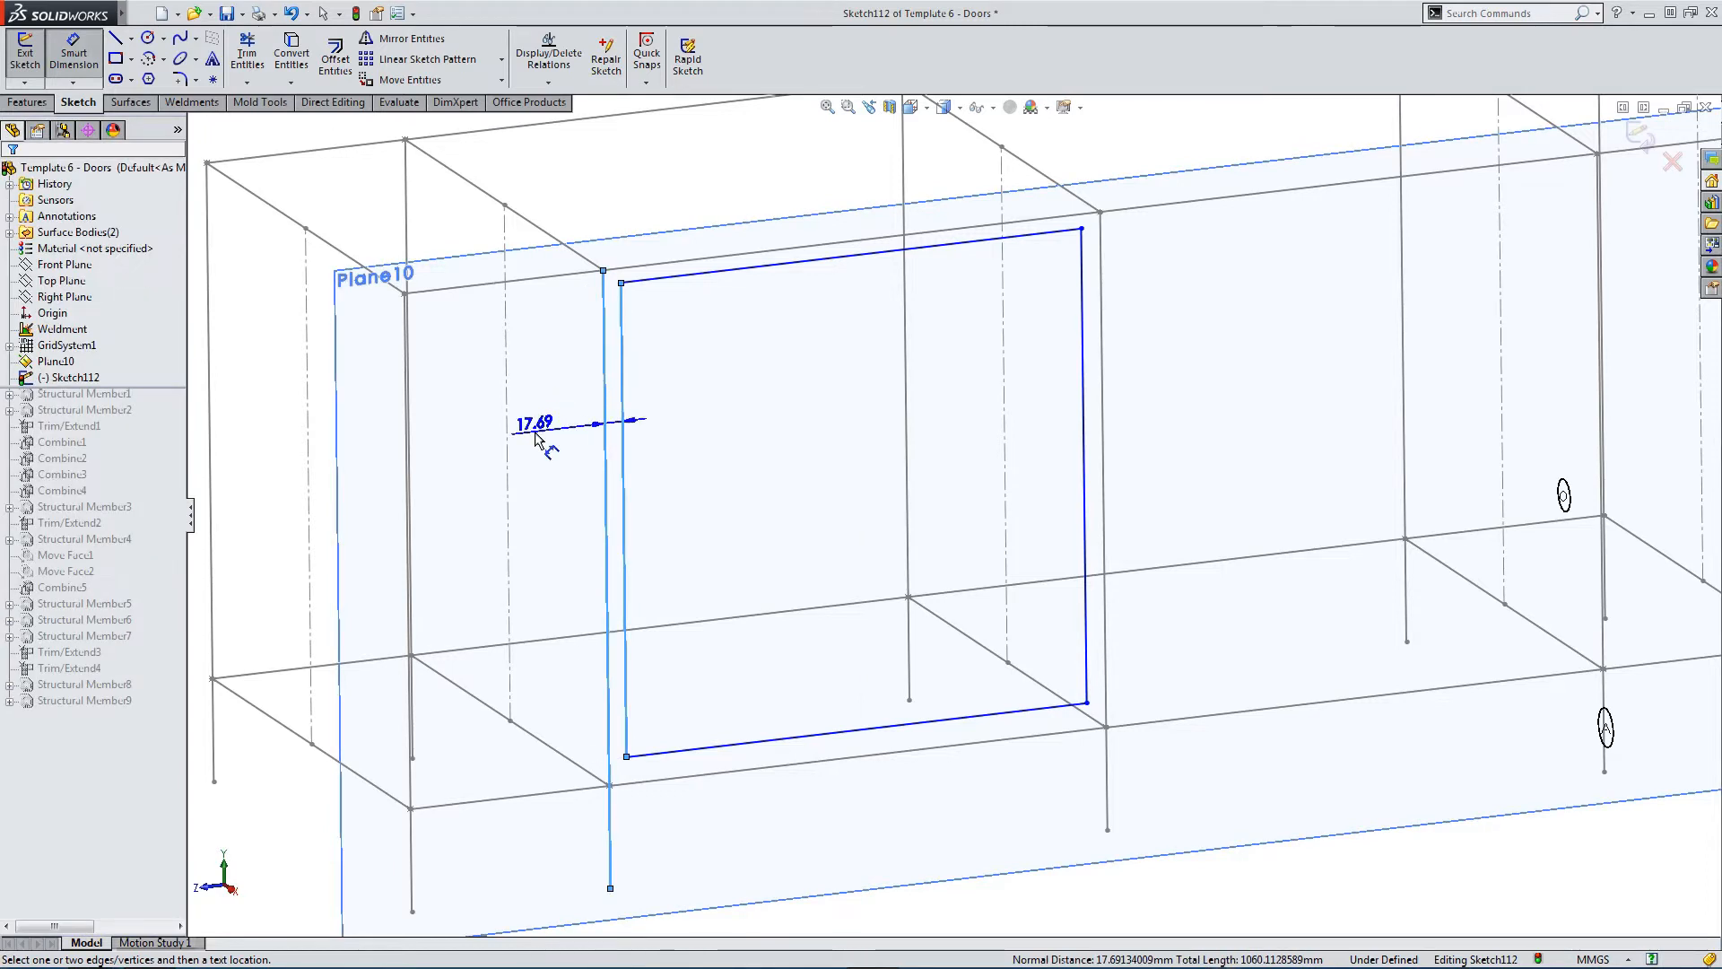
{"action": "left_click", "coordinate": [536, 434]}
{"action": "type", "text": "11"}
{"action": "key", "text": "Return"}
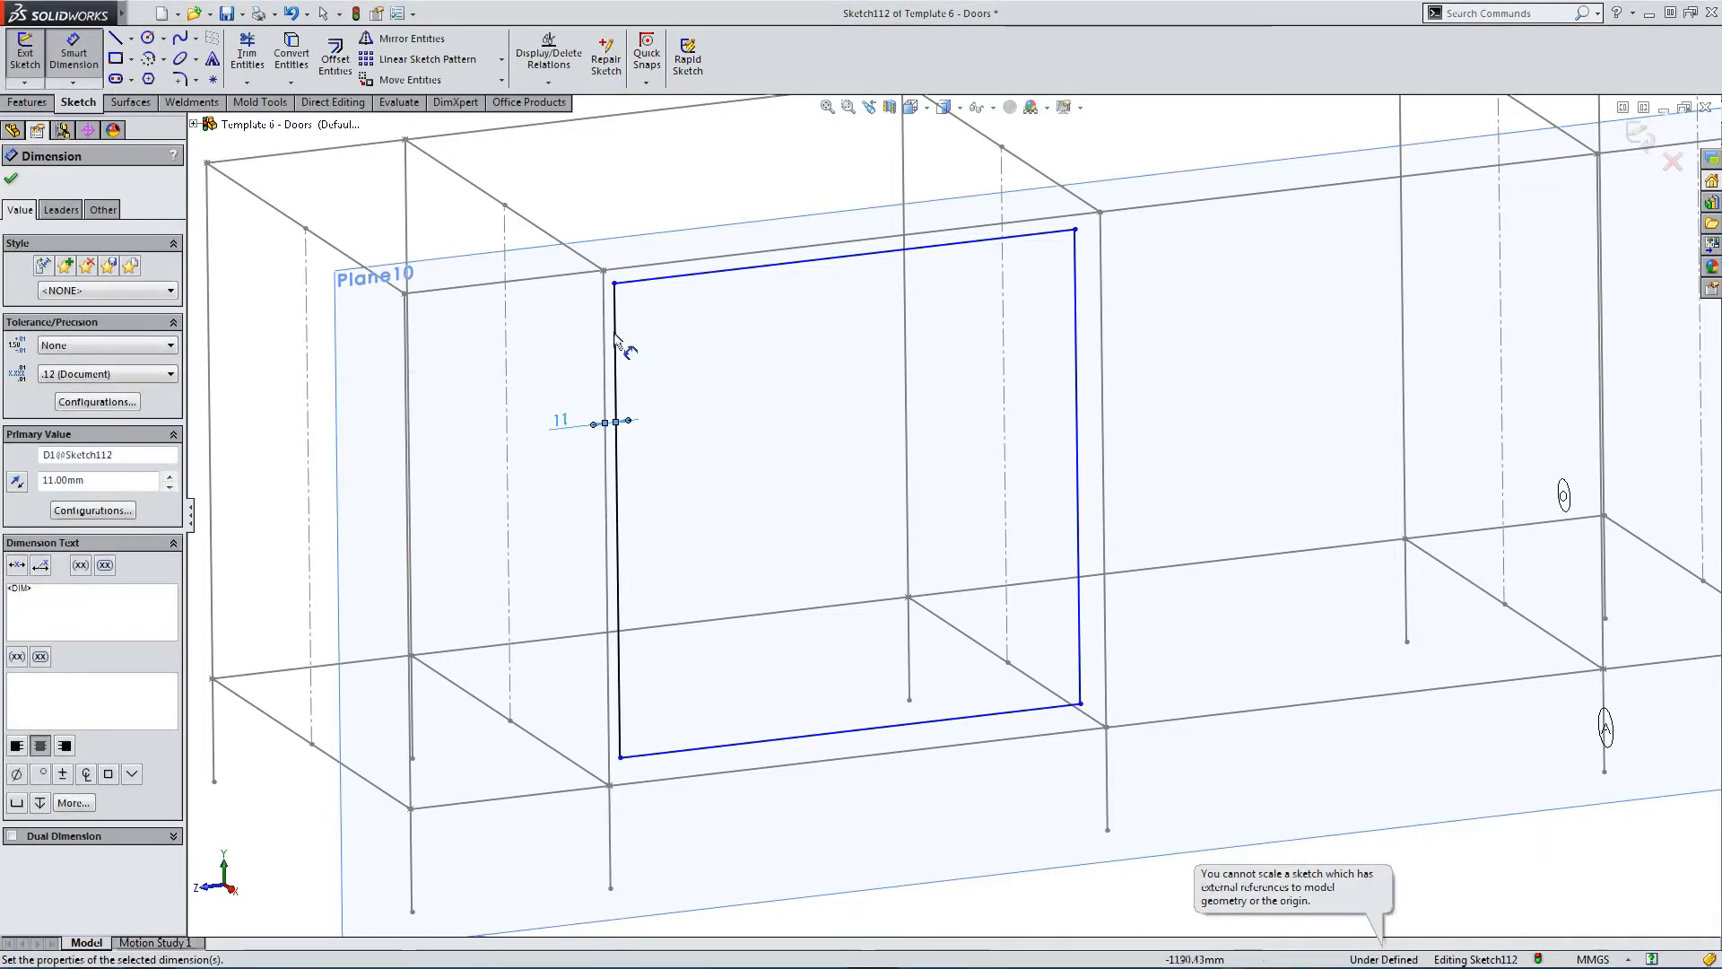
Dimension the rectangle's top edge 1 mm from the upper grid line.
{"action": "left_click", "coordinate": [724, 276]}
{"action": "left_click", "coordinate": [735, 254]}
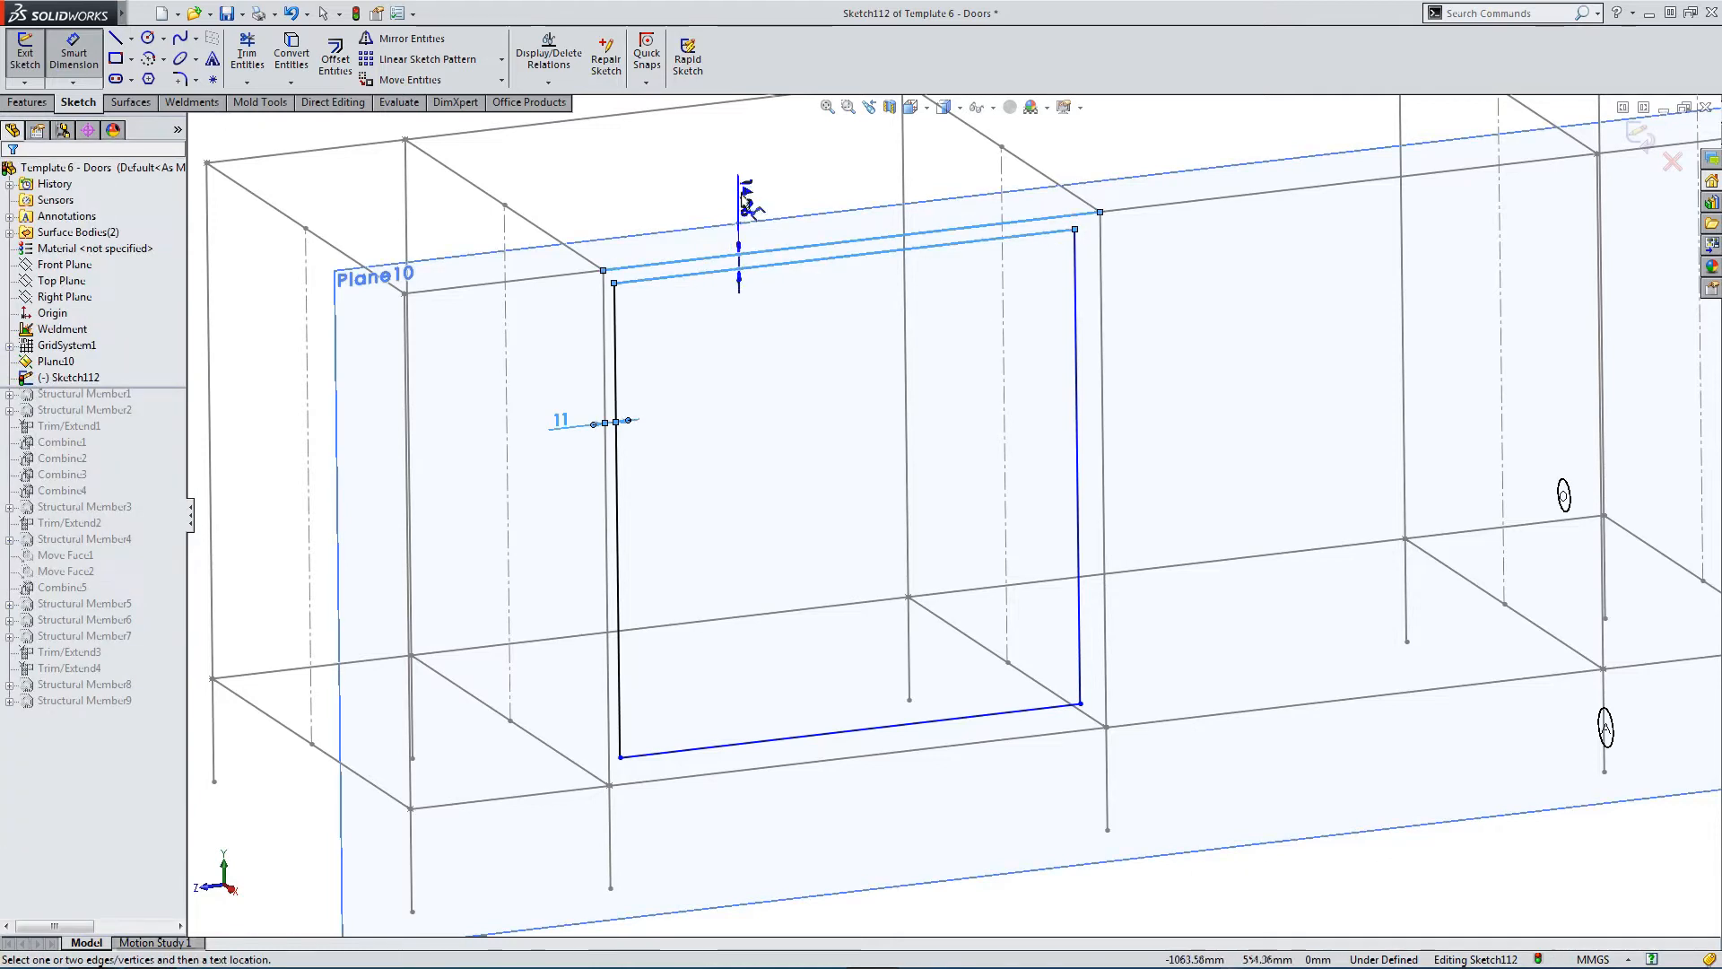
{"action": "left_click", "coordinate": [752, 190]}
{"action": "type", "text": "1"}
{"action": "key", "text": "Return"}
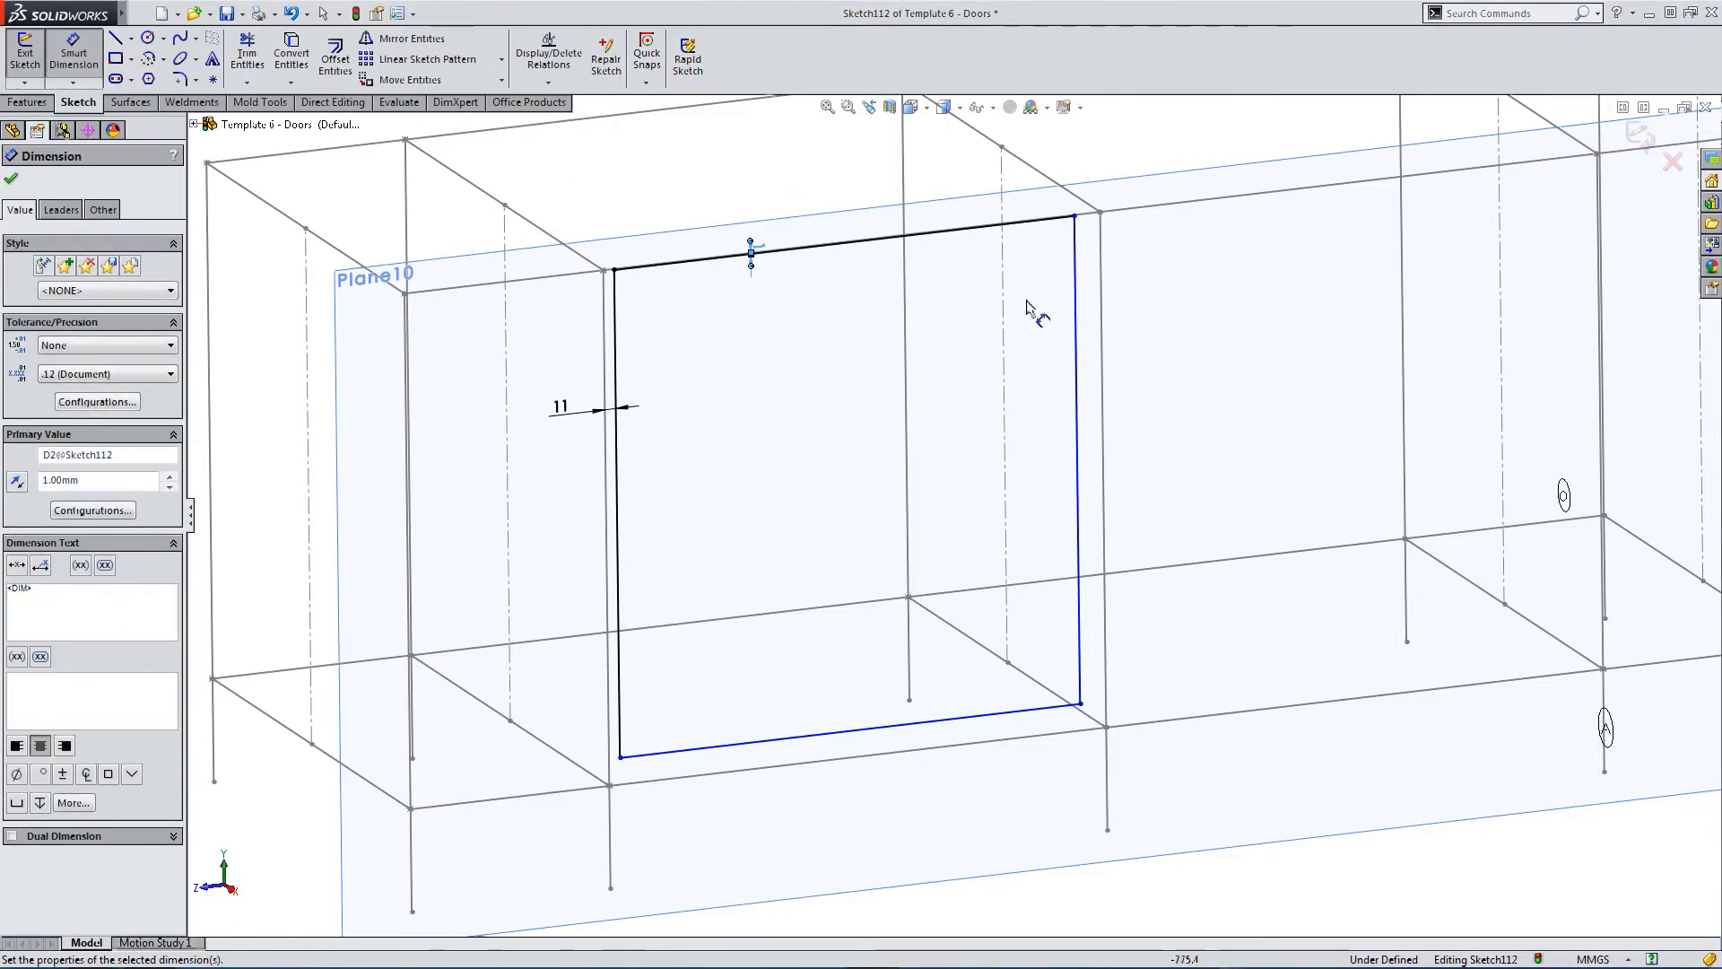
Dimension the rectangle's right side 1 mm from the middle vertical grid line.
{"action": "left_click", "coordinate": [1105, 327]}
{"action": "left_click", "coordinate": [1077, 327]}
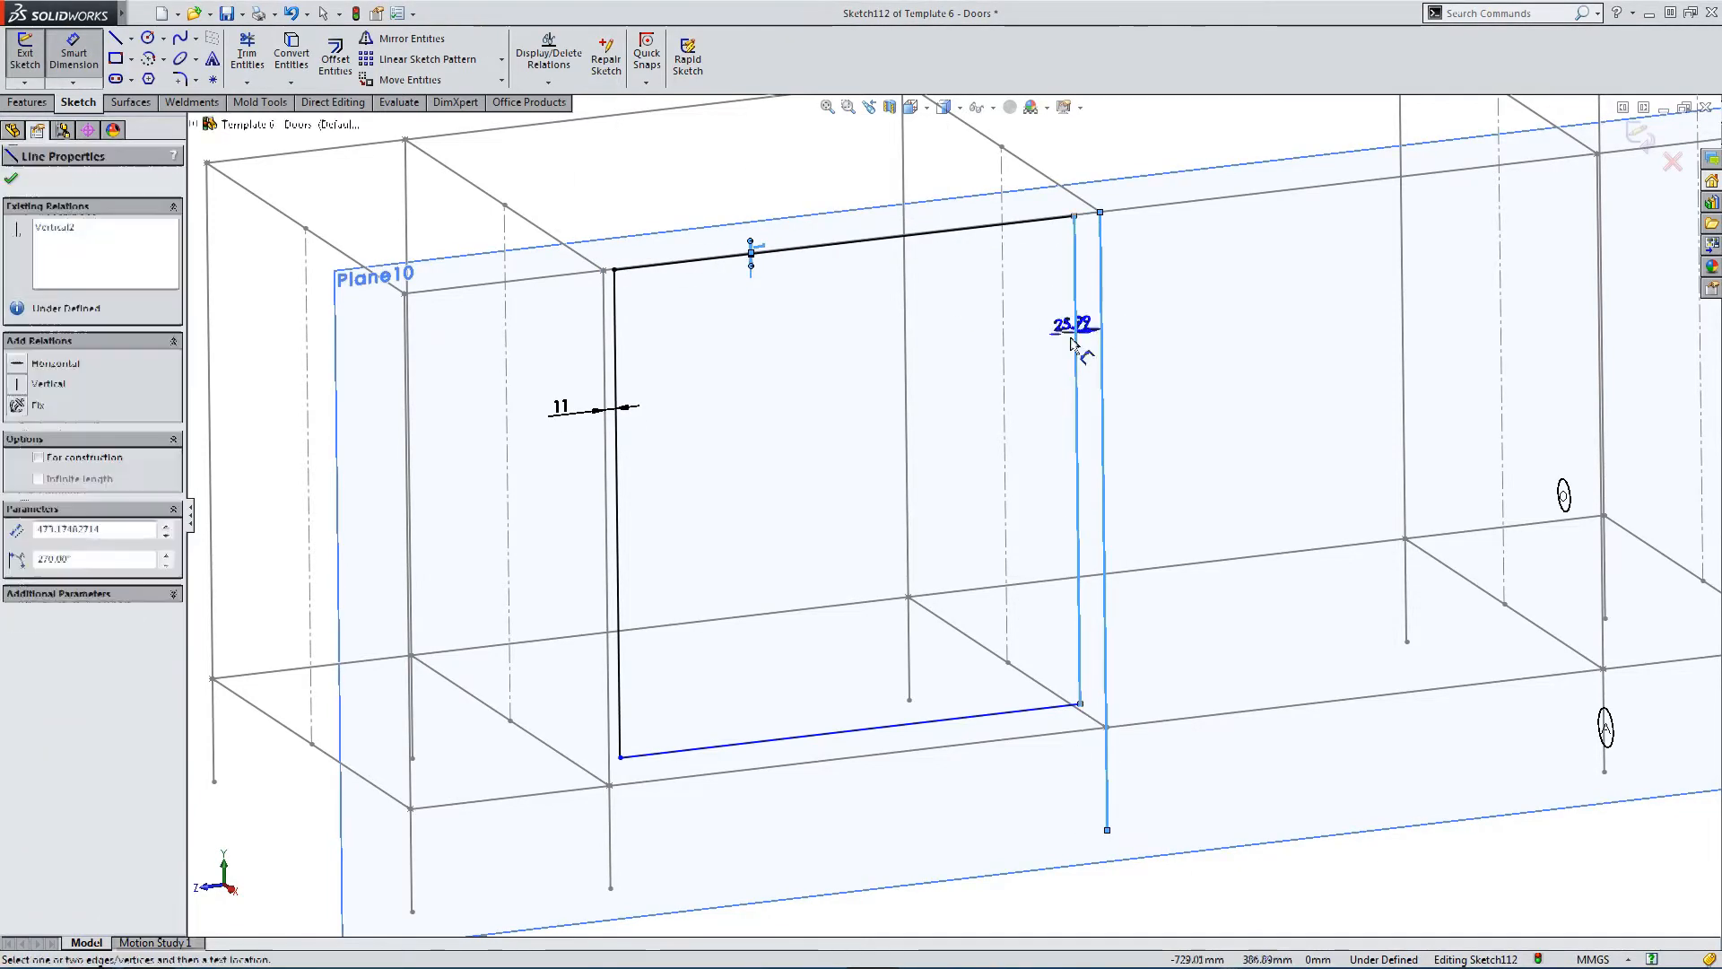
{"action": "left_click", "coordinate": [1027, 406]}
{"action": "type", "text": "1"}
{"action": "key", "text": "Return"}
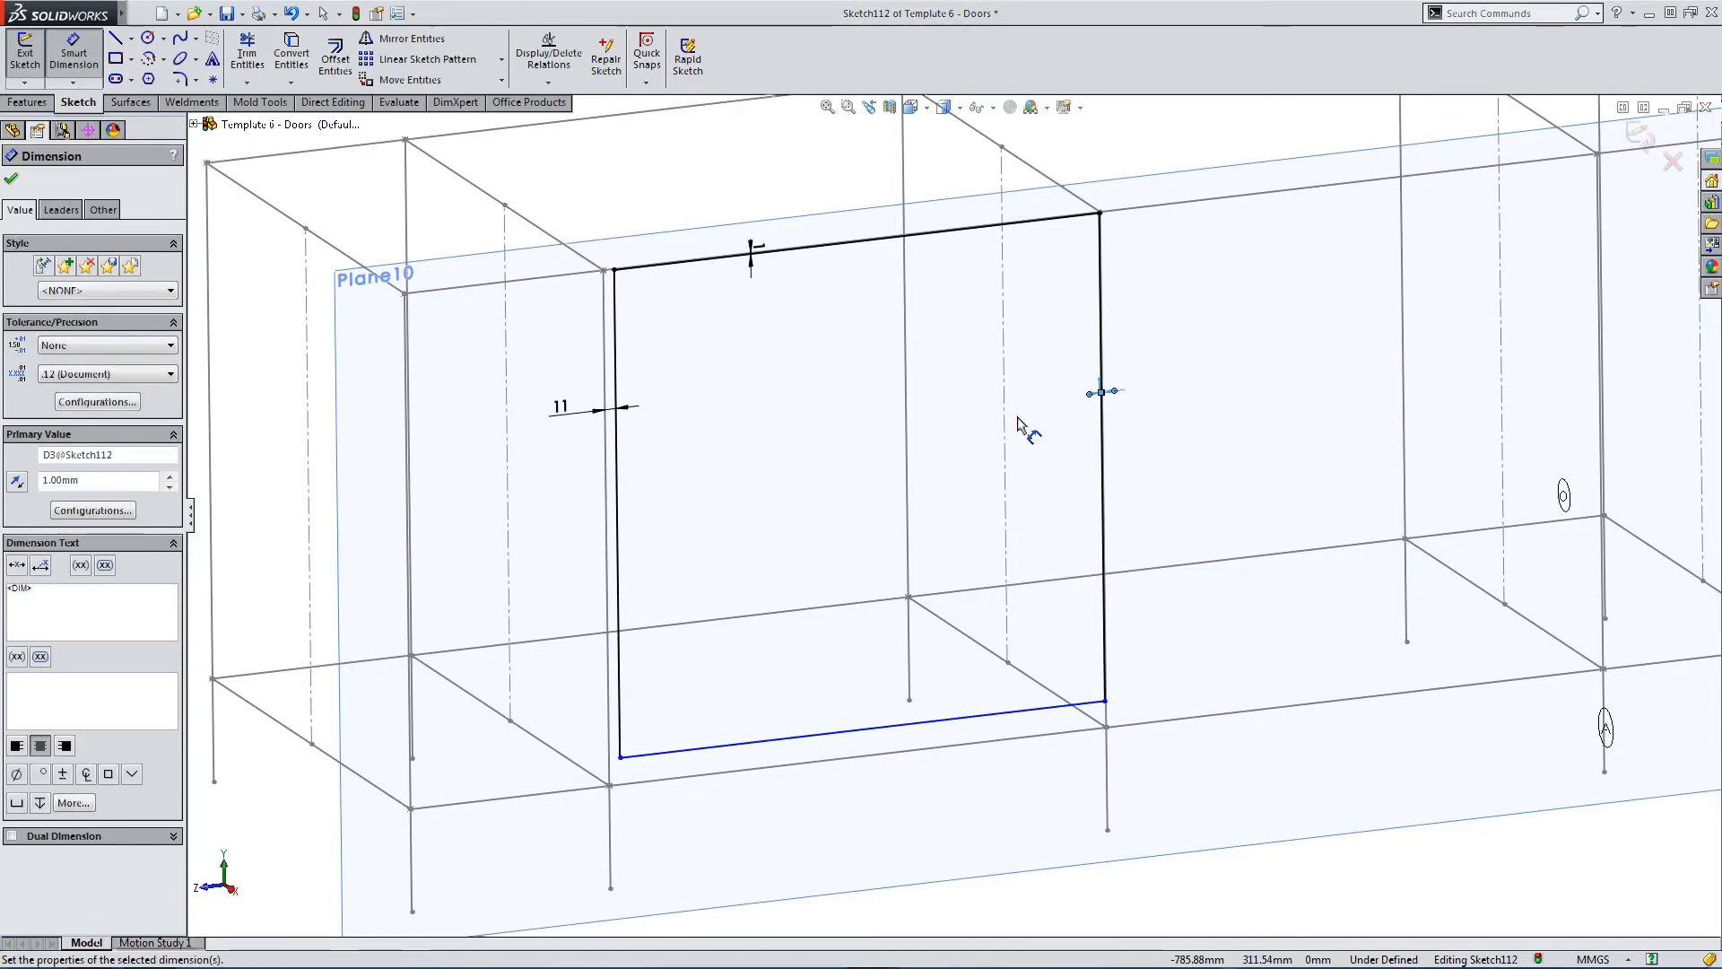
Dimension the rectangle's bottom edge 1 mm from the lower grid line and finish dimensioning.
{"action": "scroll", "coordinate": [959, 767], "scroll_direction": "down", "scroll_amount": 3}
{"action": "left_click", "coordinate": [933, 741]}
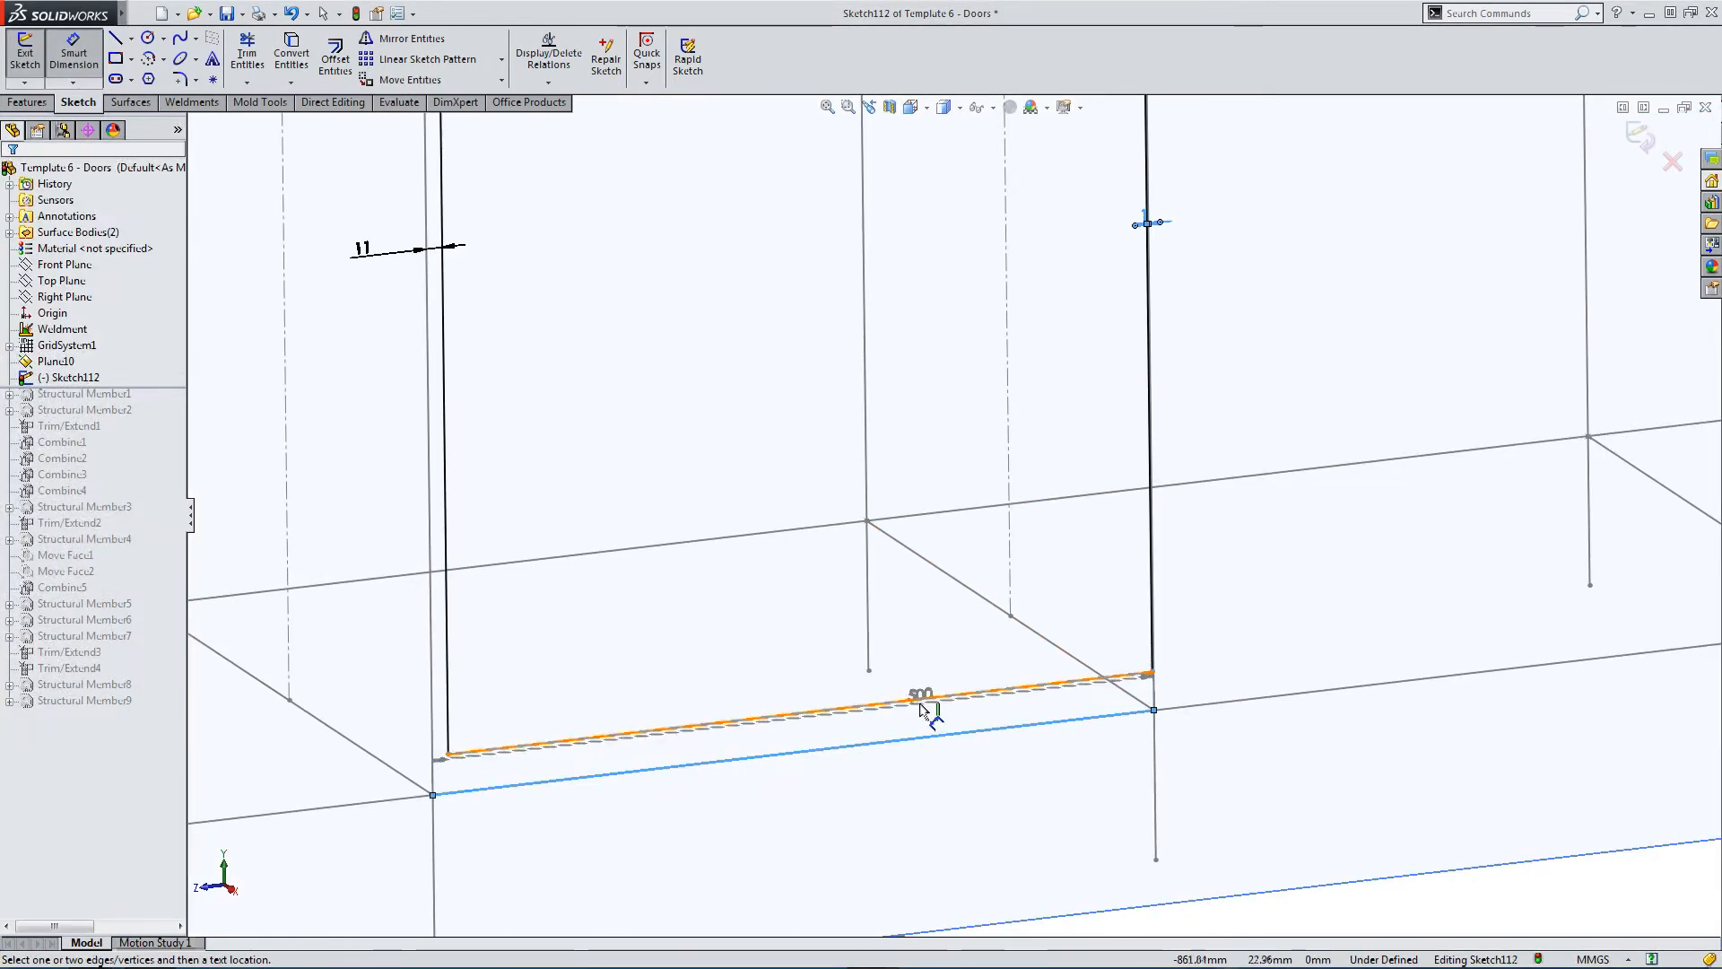
{"action": "left_click", "coordinate": [928, 698]}
{"action": "left_click", "coordinate": [924, 660]}
{"action": "type", "text": "1"}
{"action": "key", "text": "Return"}
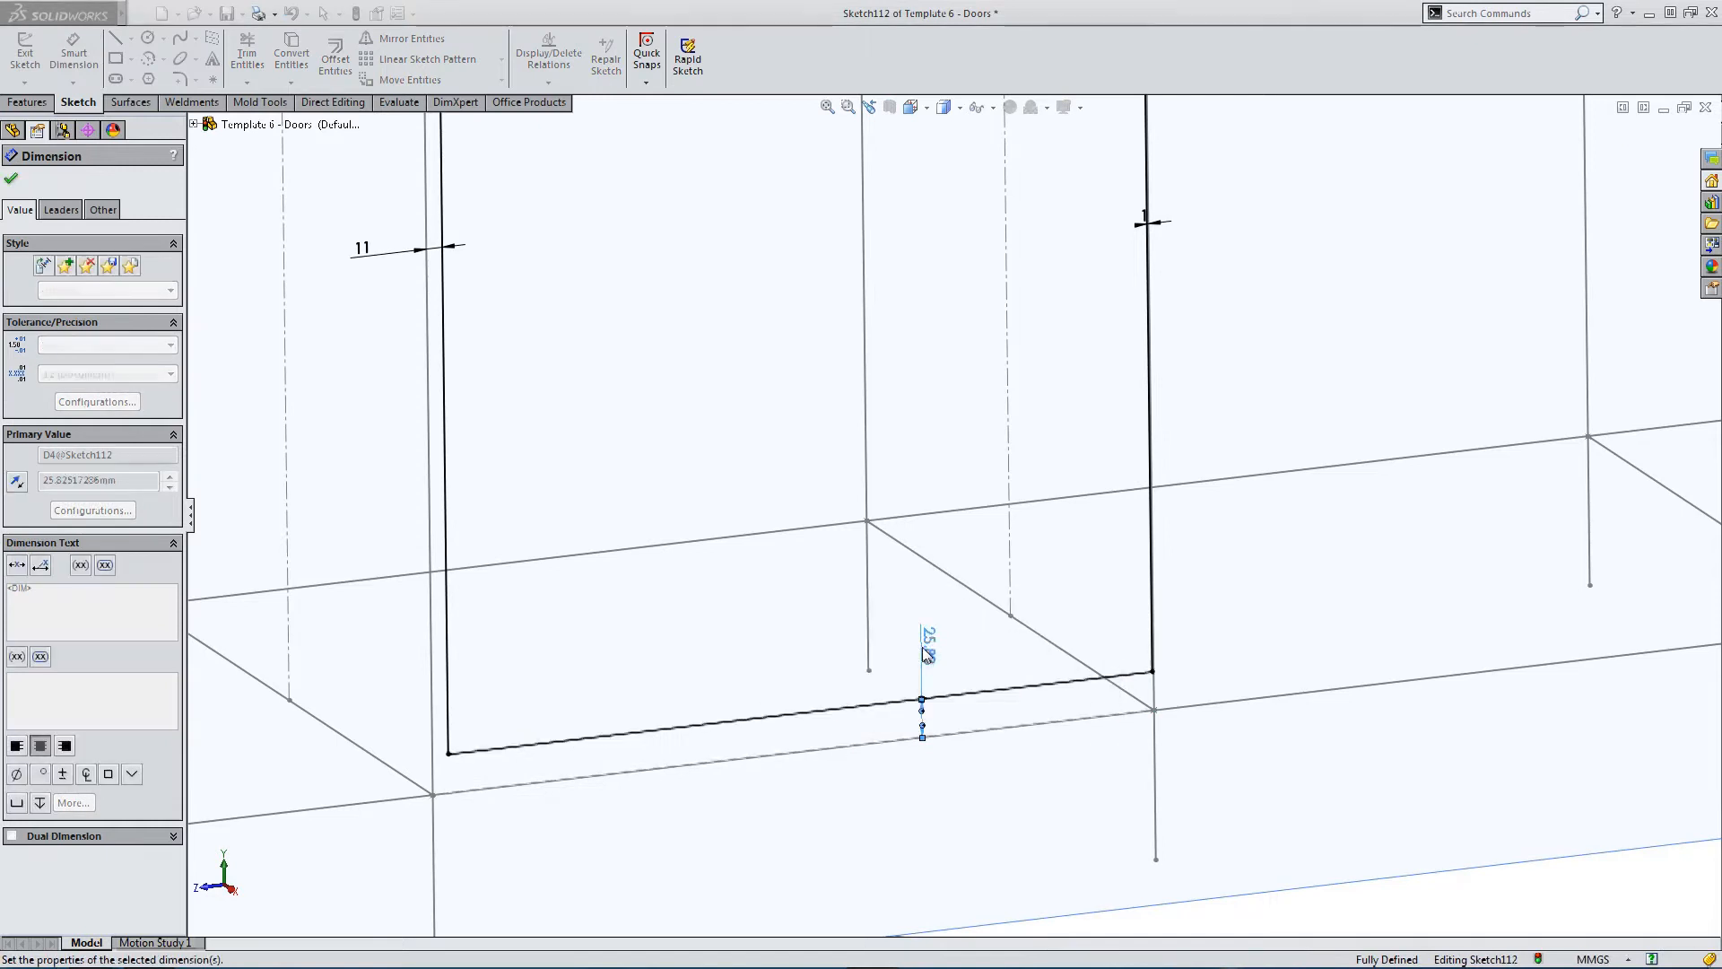
{"action": "left_click_drag", "start_coordinate": [932, 737], "coordinate": [935, 689]}
{"action": "key", "text": "Escape"}
{"action": "scroll", "coordinate": [938, 718], "scroll_direction": "up", "scroll_amount": 3}
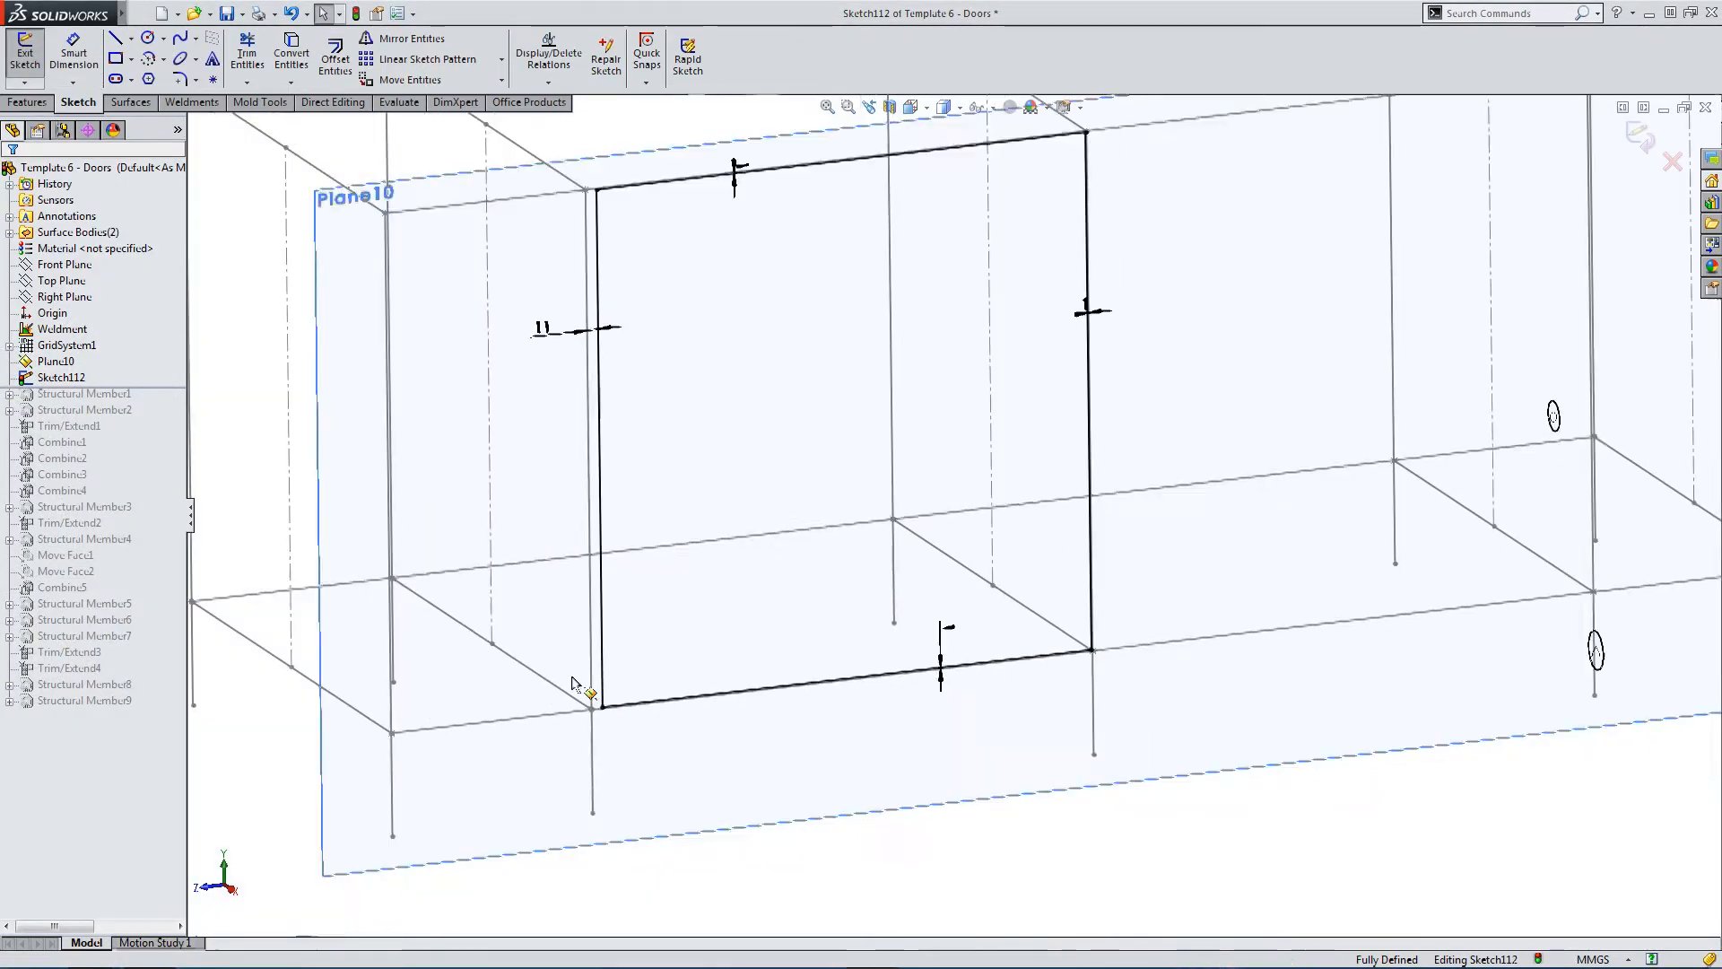
Examine the dimensioned rectangle's corners and its clearances to the surrounding grid lines from several angles.
{"action": "scroll", "coordinate": [636, 255], "scroll_direction": "down", "scroll_amount": 4}
{"action": "scroll", "coordinate": [619, 278], "scroll_direction": "down", "scroll_amount": 4}
{"action": "scroll", "coordinate": [595, 261], "scroll_direction": "up", "scroll_amount": 3}
{"action": "scroll", "coordinate": [632, 376], "scroll_direction": "up", "scroll_amount": 3}
{"action": "middle_click_drag", "start_coordinate": [646, 400], "coordinate": [615, 338]}
{"action": "mouse_move", "coordinate": [1135, 299]}
{"action": "middle_mouse_down"}
{"action": "mouse_move", "coordinate": [1237, 358]}
{"action": "mouse_move", "coordinate": [1161, 439]}
{"action": "mouse_move", "coordinate": [1011, 454]}
{"action": "mouse_move", "coordinate": [965, 416]}
{"action": "mouse_move", "coordinate": [992, 431]}
{"action": "mouse_move", "coordinate": [903, 643]}
{"action": "middle_mouse_up"}
{"action": "scroll", "coordinate": [888, 682], "scroll_direction": "up", "scroll_amount": 5}
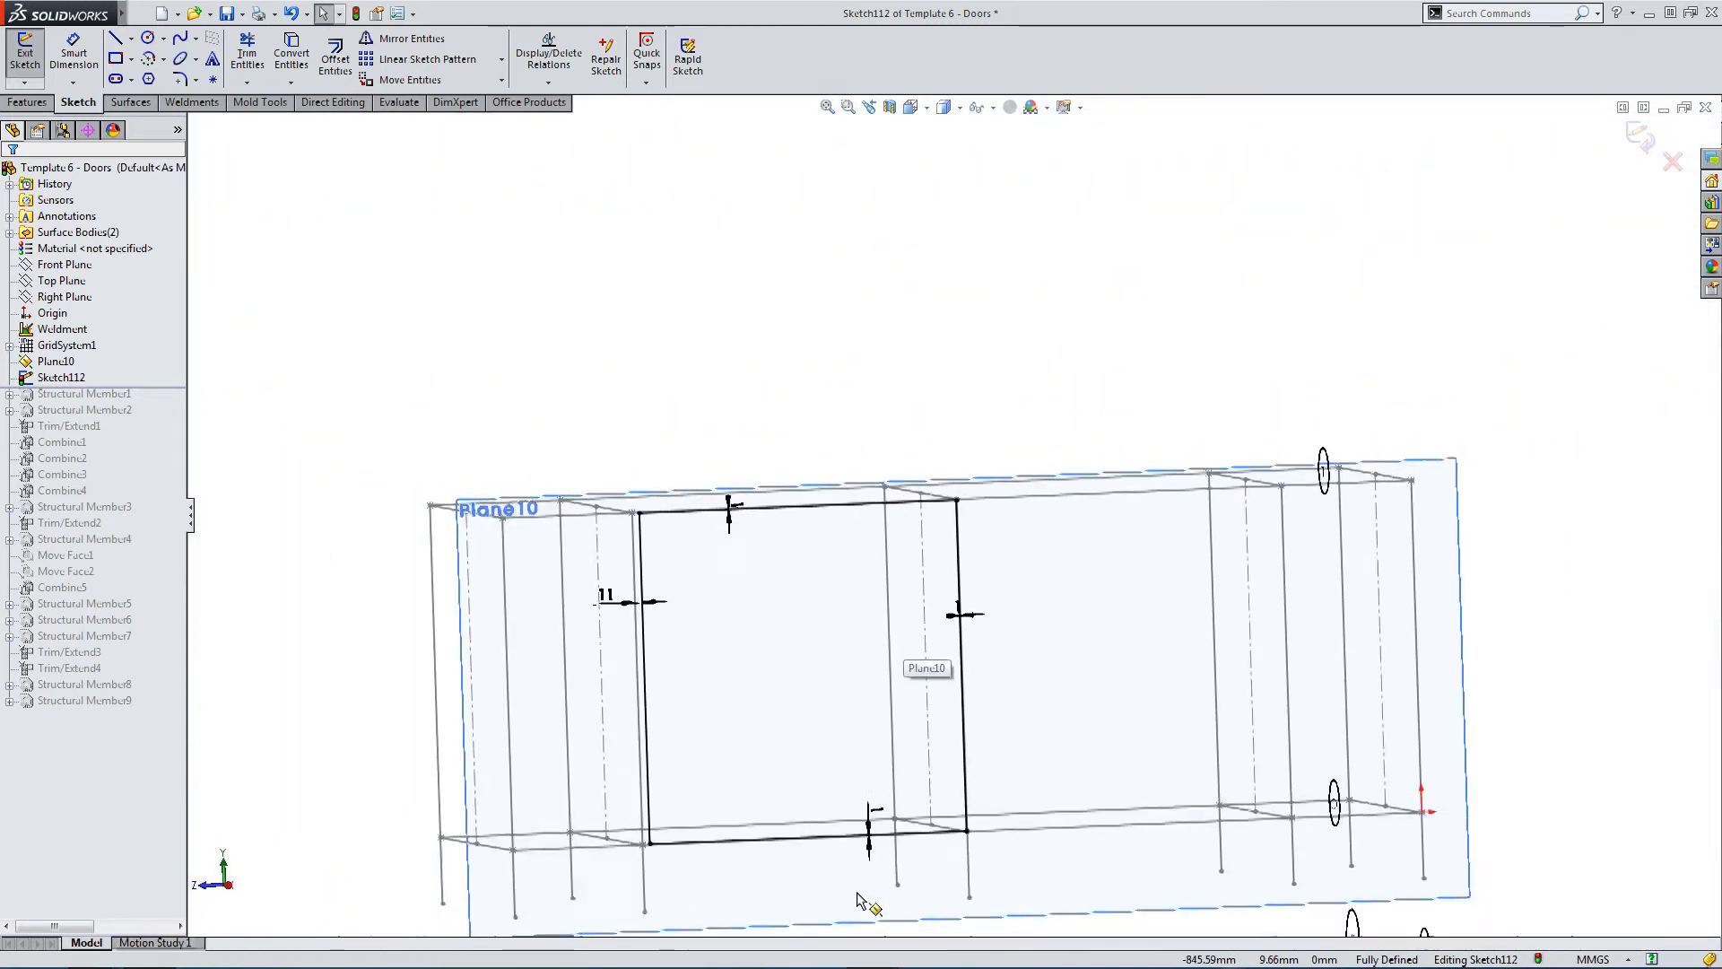
{"action": "scroll", "coordinate": [914, 771], "scroll_direction": "down", "scroll_amount": 4}
{"action": "mouse_move", "coordinate": [919, 761]}
{"action": "middle_mouse_down"}
{"action": "mouse_move", "coordinate": [907, 741]}
{"action": "mouse_move", "coordinate": [1025, 787]}
{"action": "middle_mouse_up"}
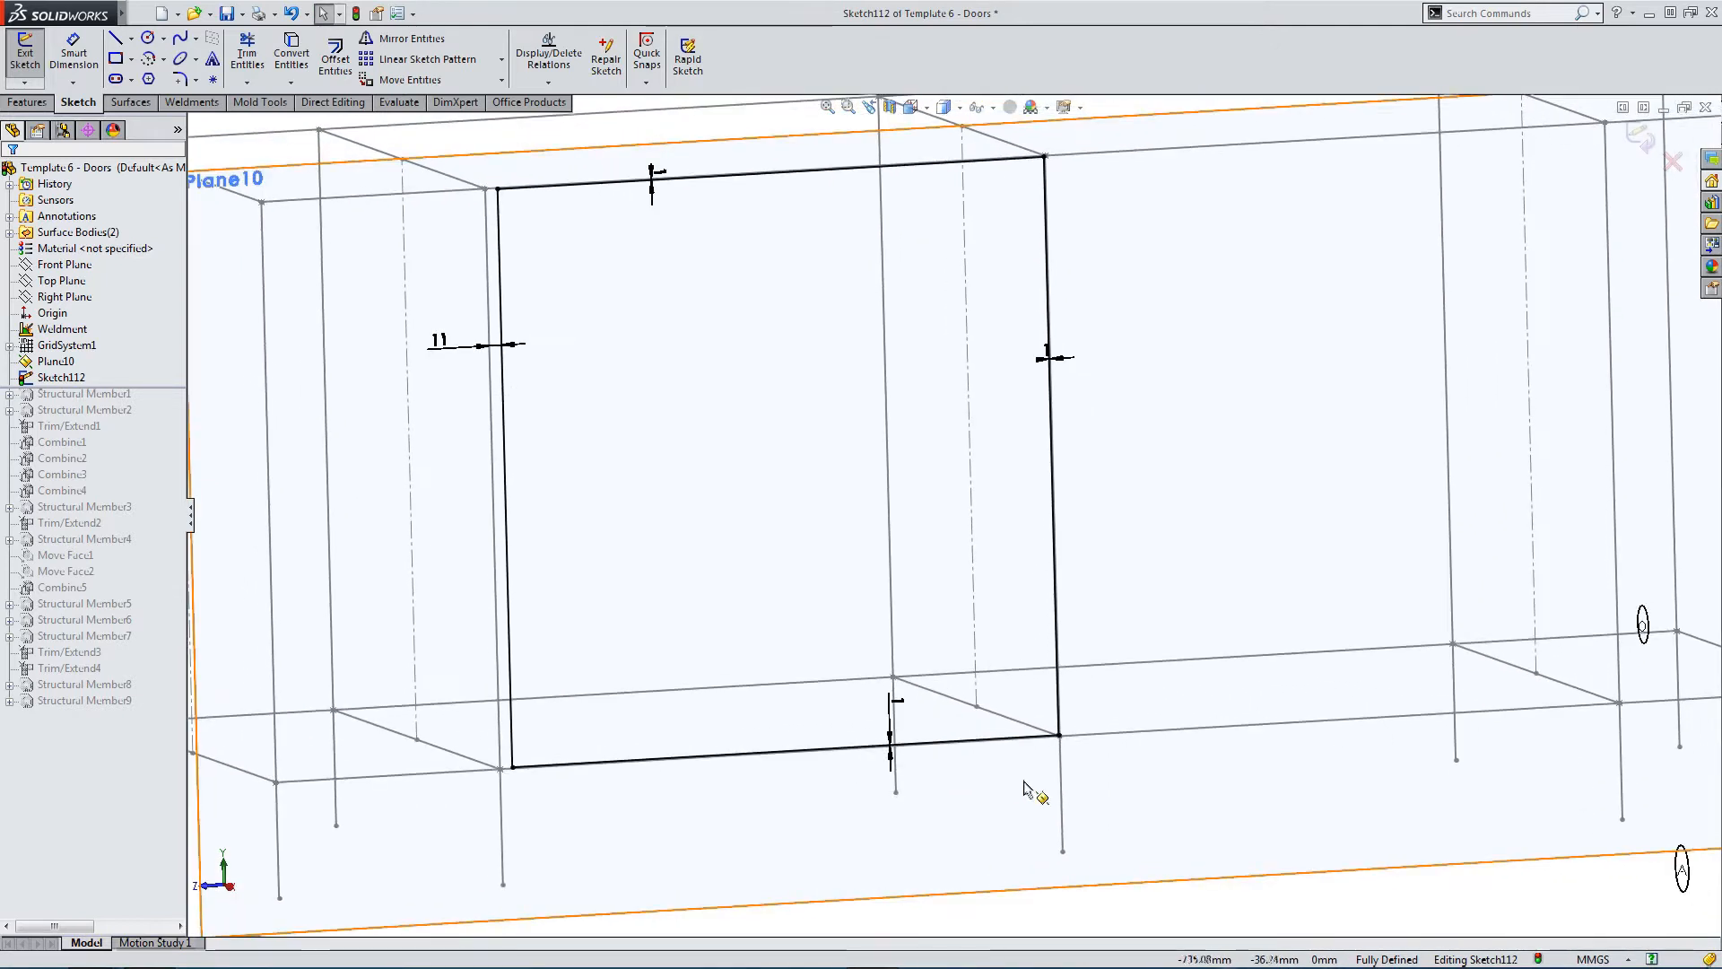
Convert the middle vertical grid line beside the rectangle into a sketch line and make it construction geometry.
{"action": "left_click", "coordinate": [1061, 789]}
{"action": "left_click", "coordinate": [1061, 791]}
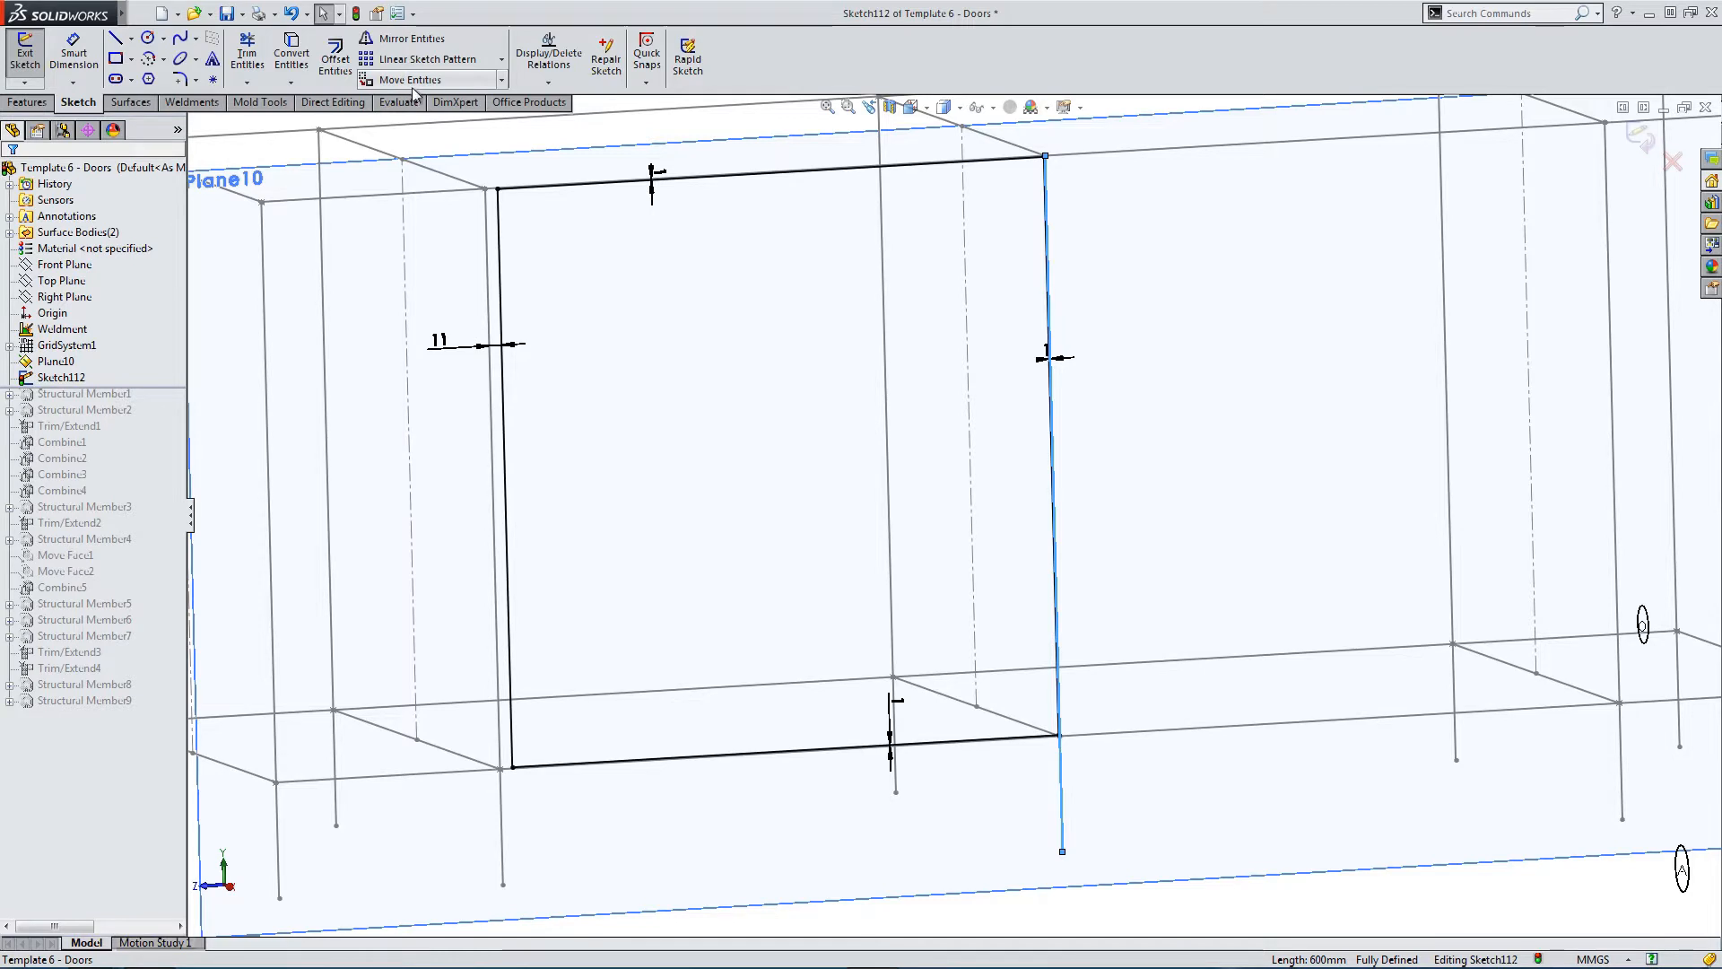
{"action": "left_click", "coordinate": [293, 56]}
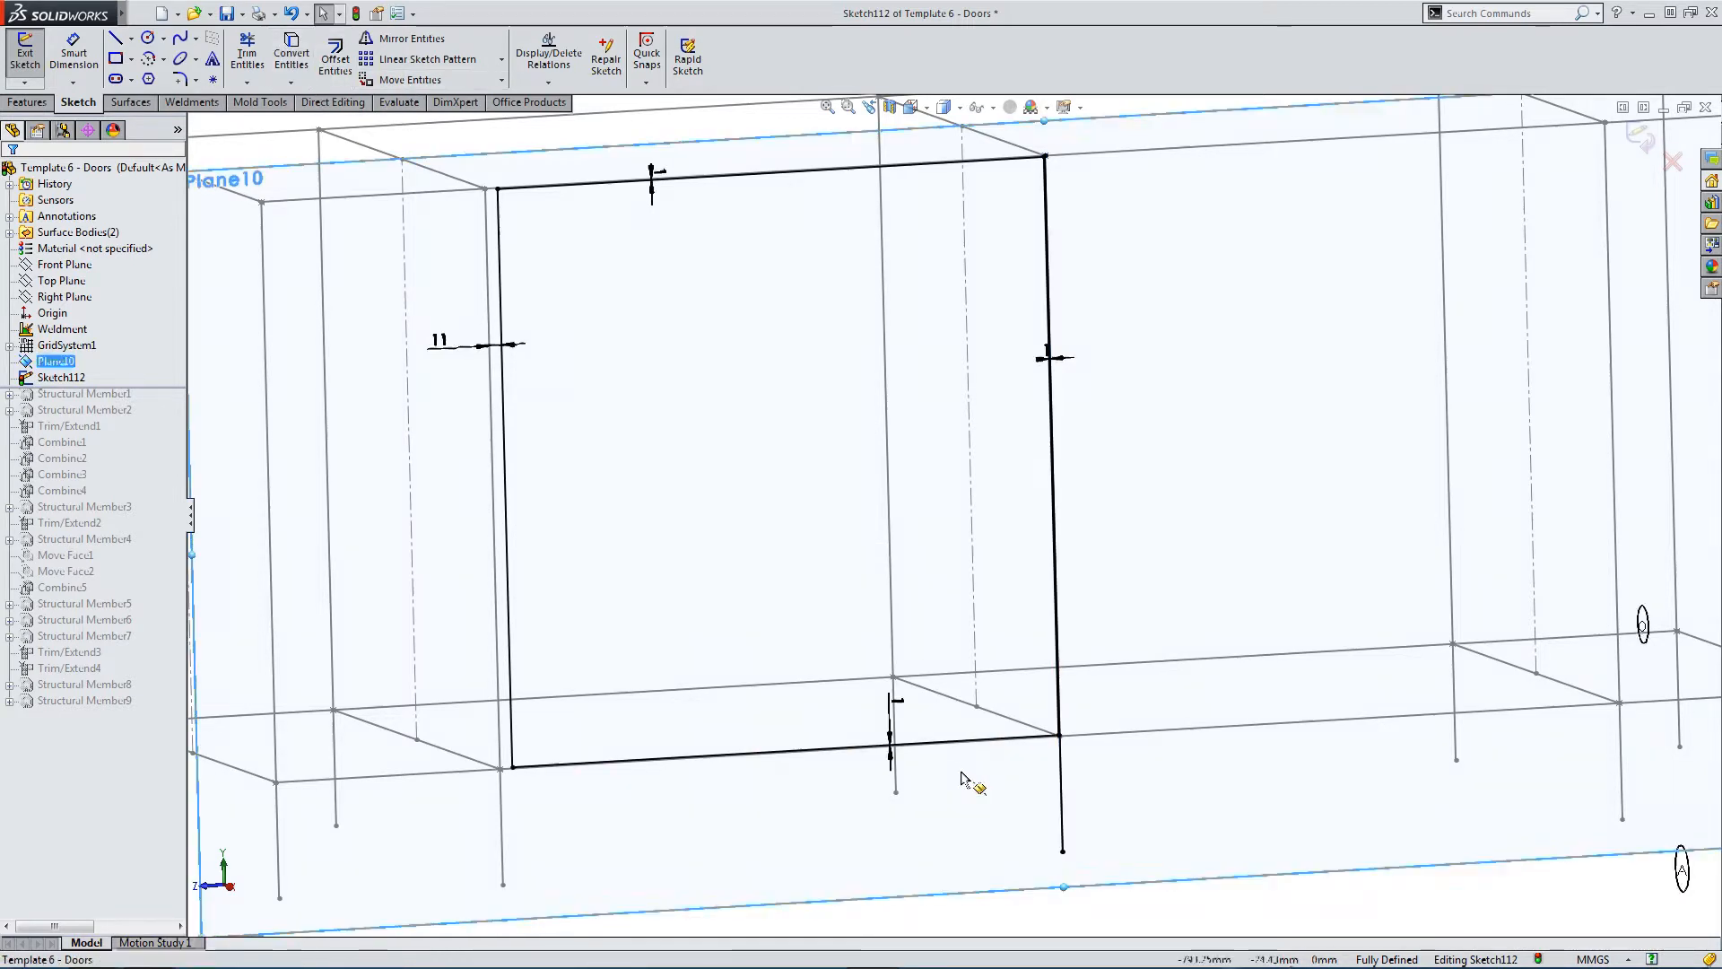
{"action": "left_click", "coordinate": [1063, 796]}
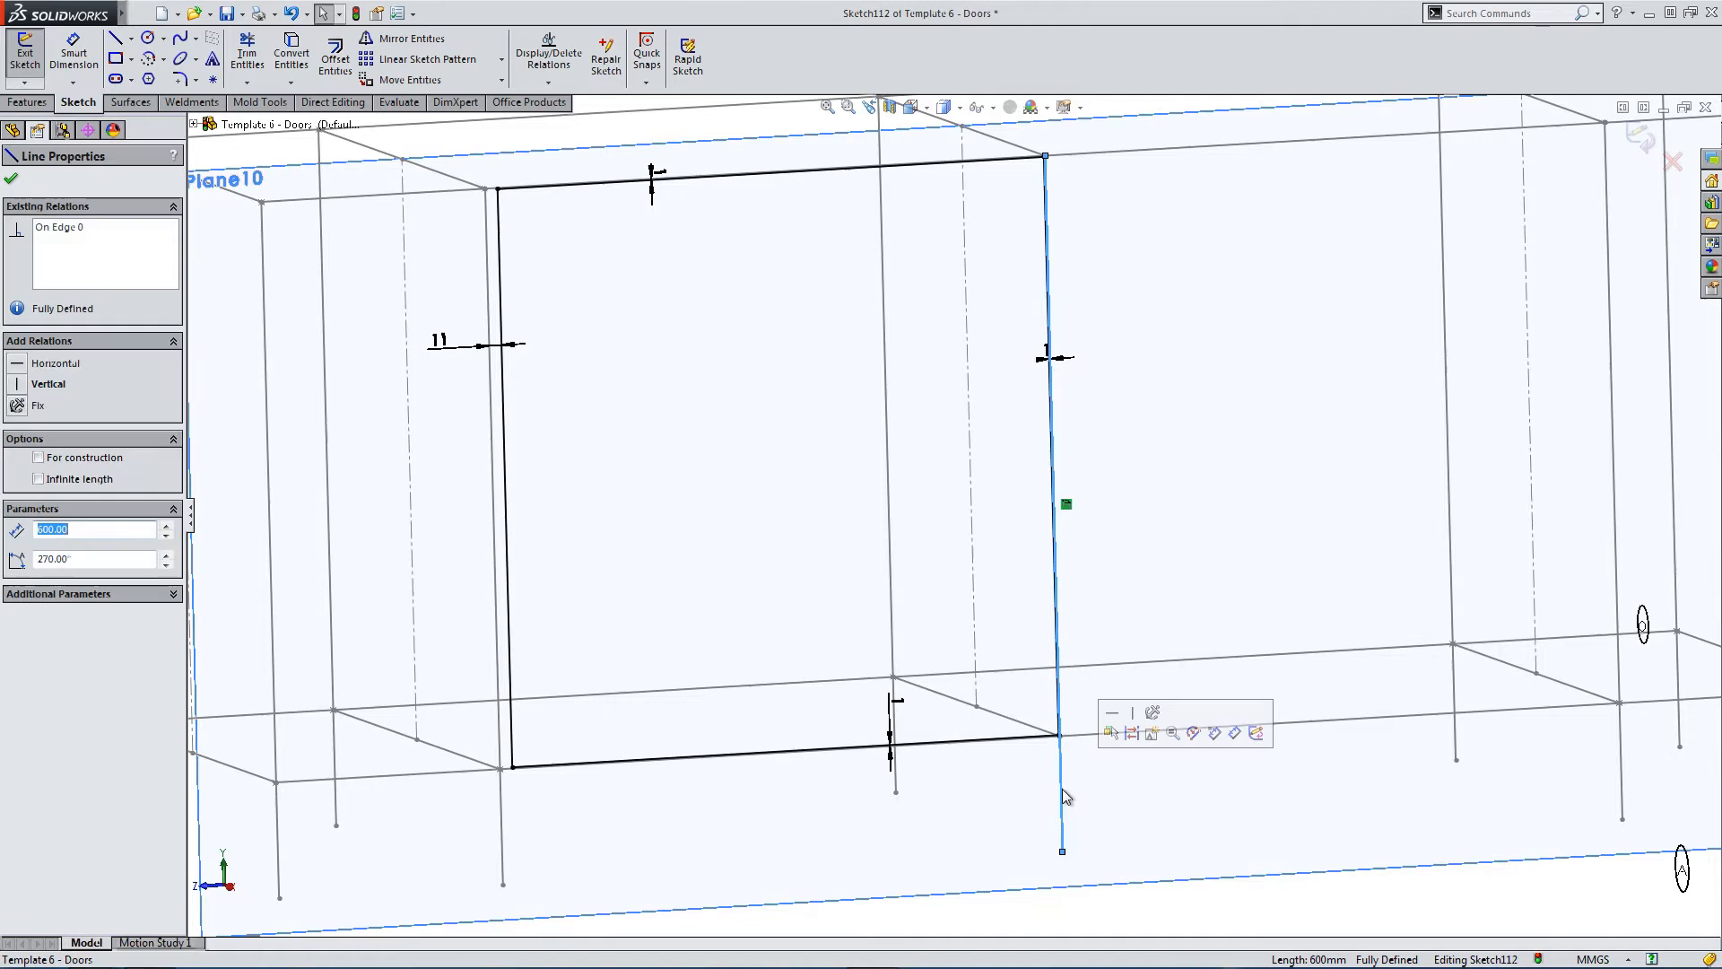
{"action": "left_click", "coordinate": [83, 461]}
{"action": "left_click", "coordinate": [759, 592]}
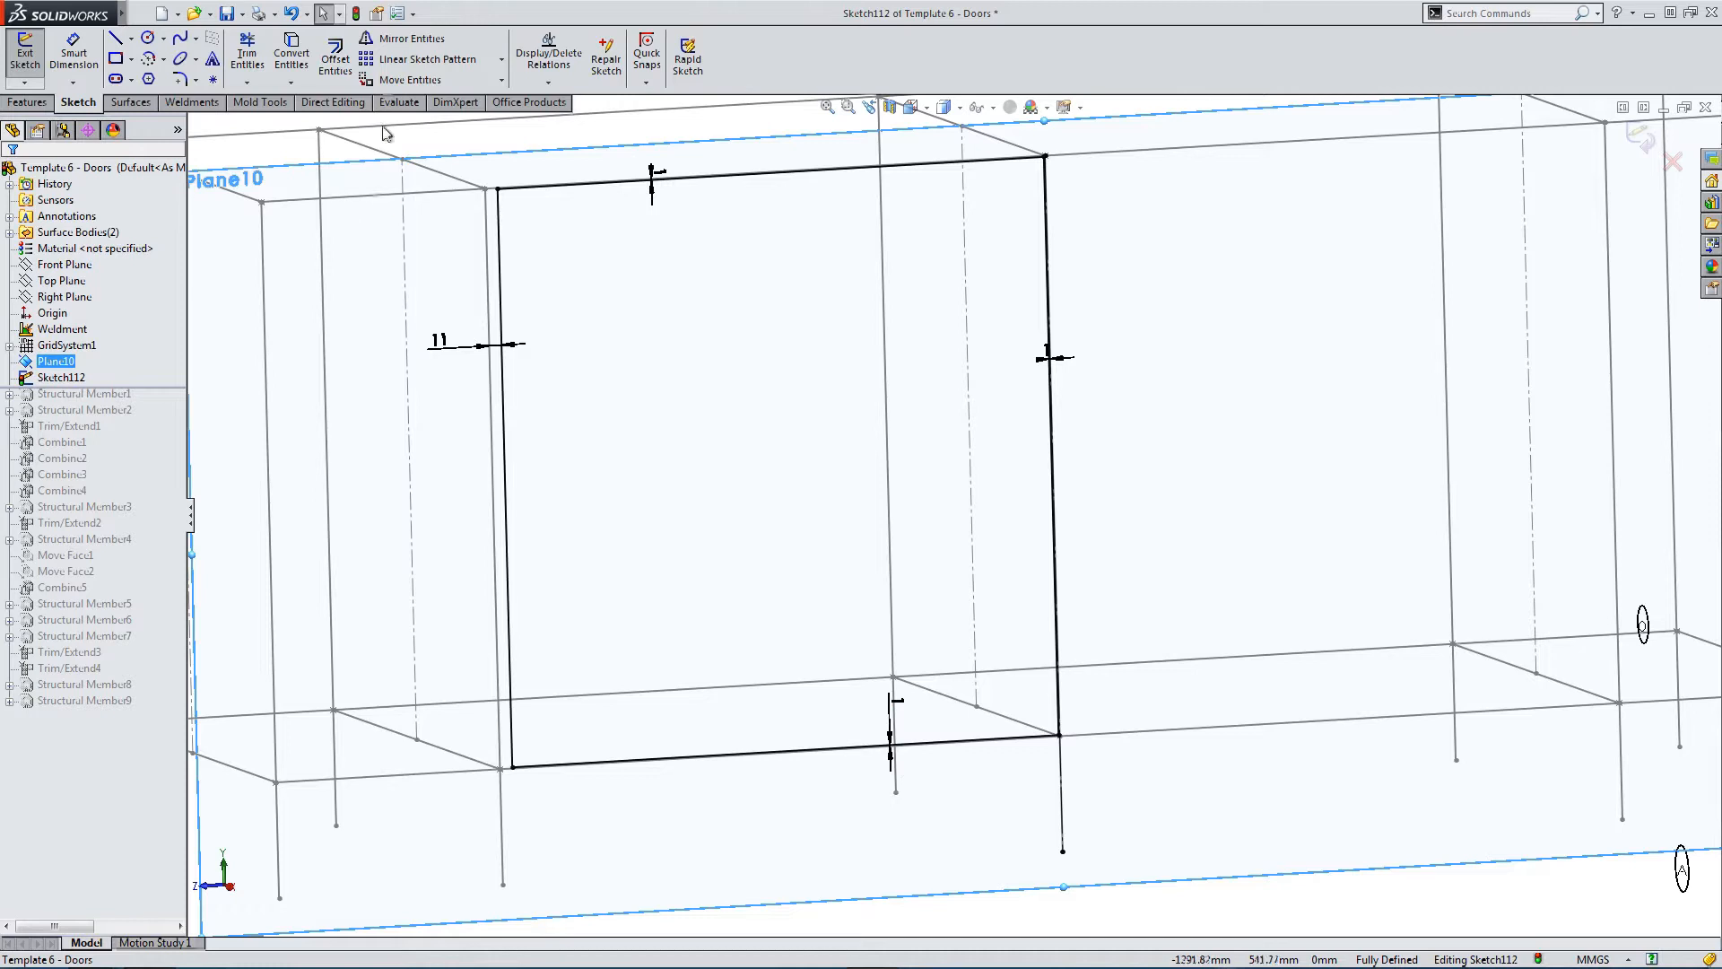
Mirror all four sides of the dimensioned rectangle about the middle vertical construction line, keeping the original.
{"action": "left_click", "coordinate": [399, 39]}
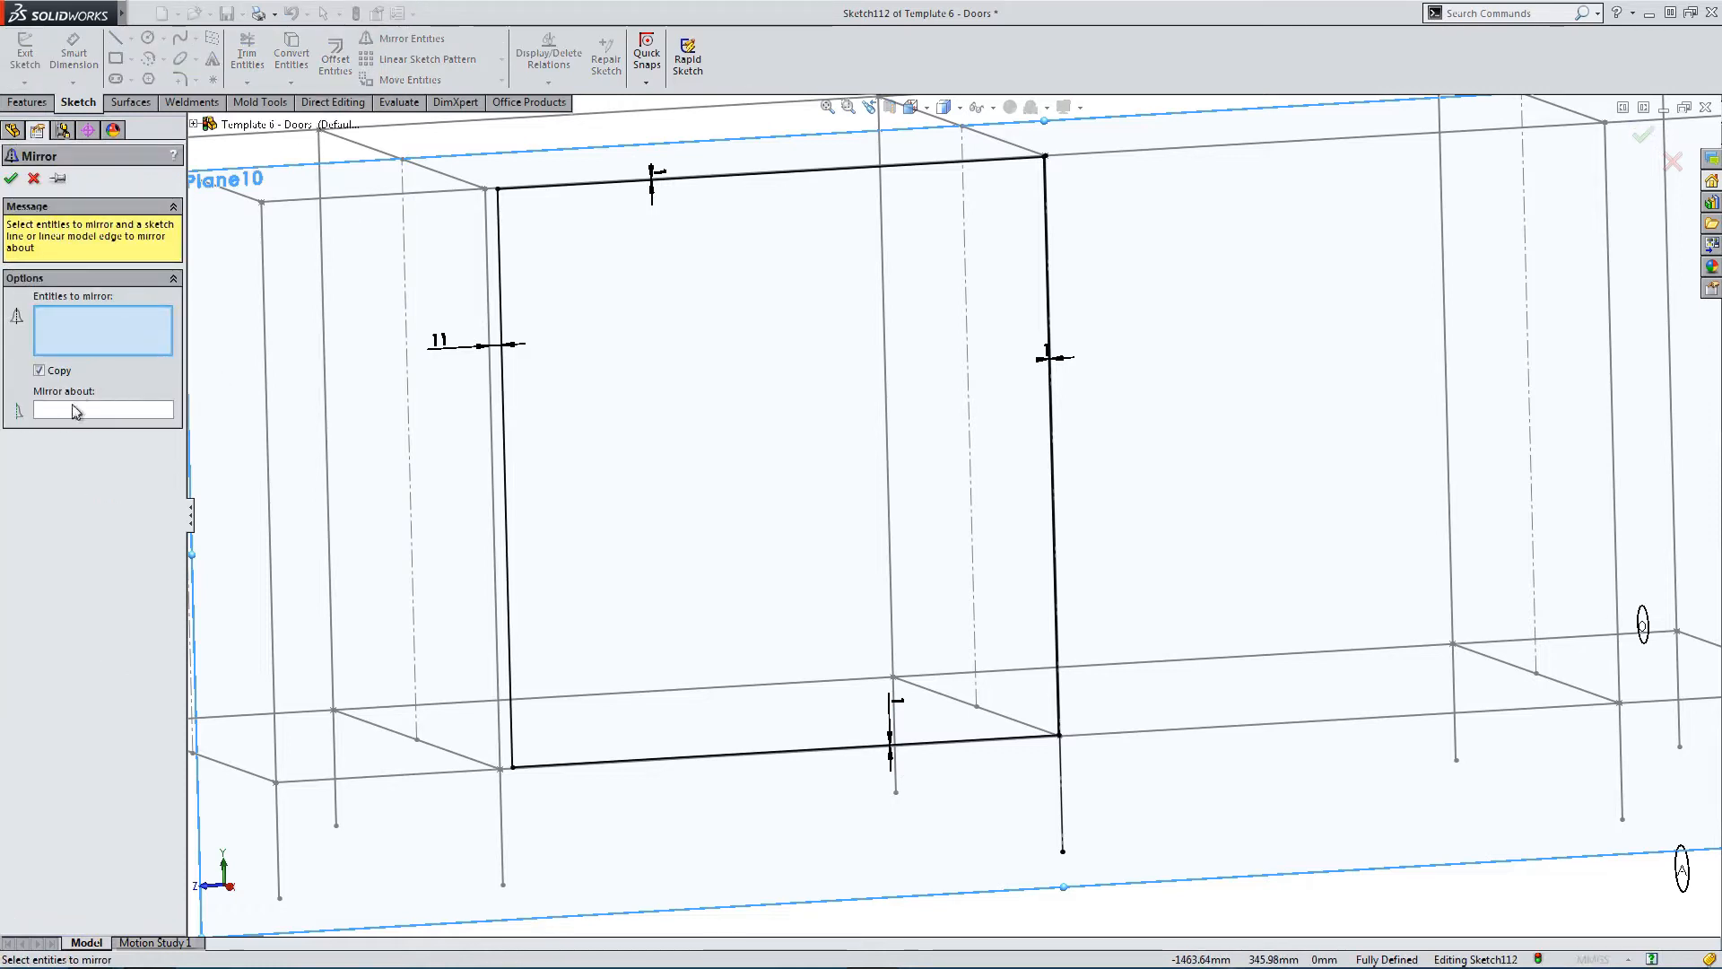
{"action": "left_click", "coordinate": [102, 413]}
{"action": "left_click", "coordinate": [1067, 814]}
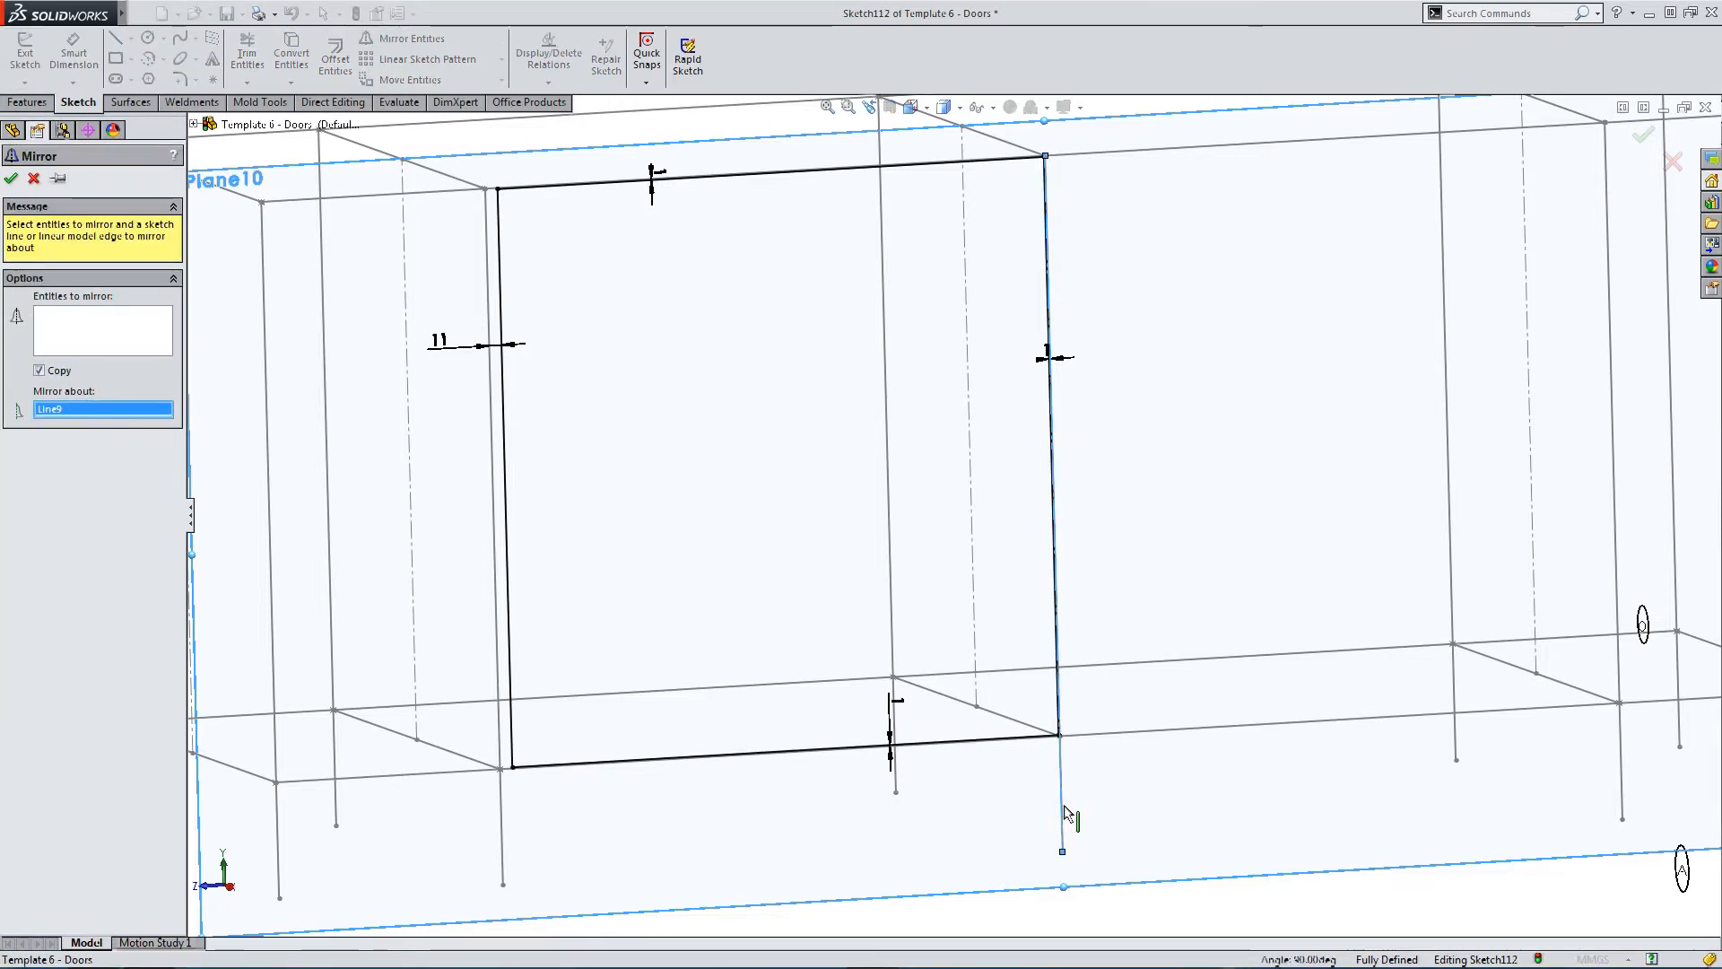
{"action": "left_click", "coordinate": [124, 343]}
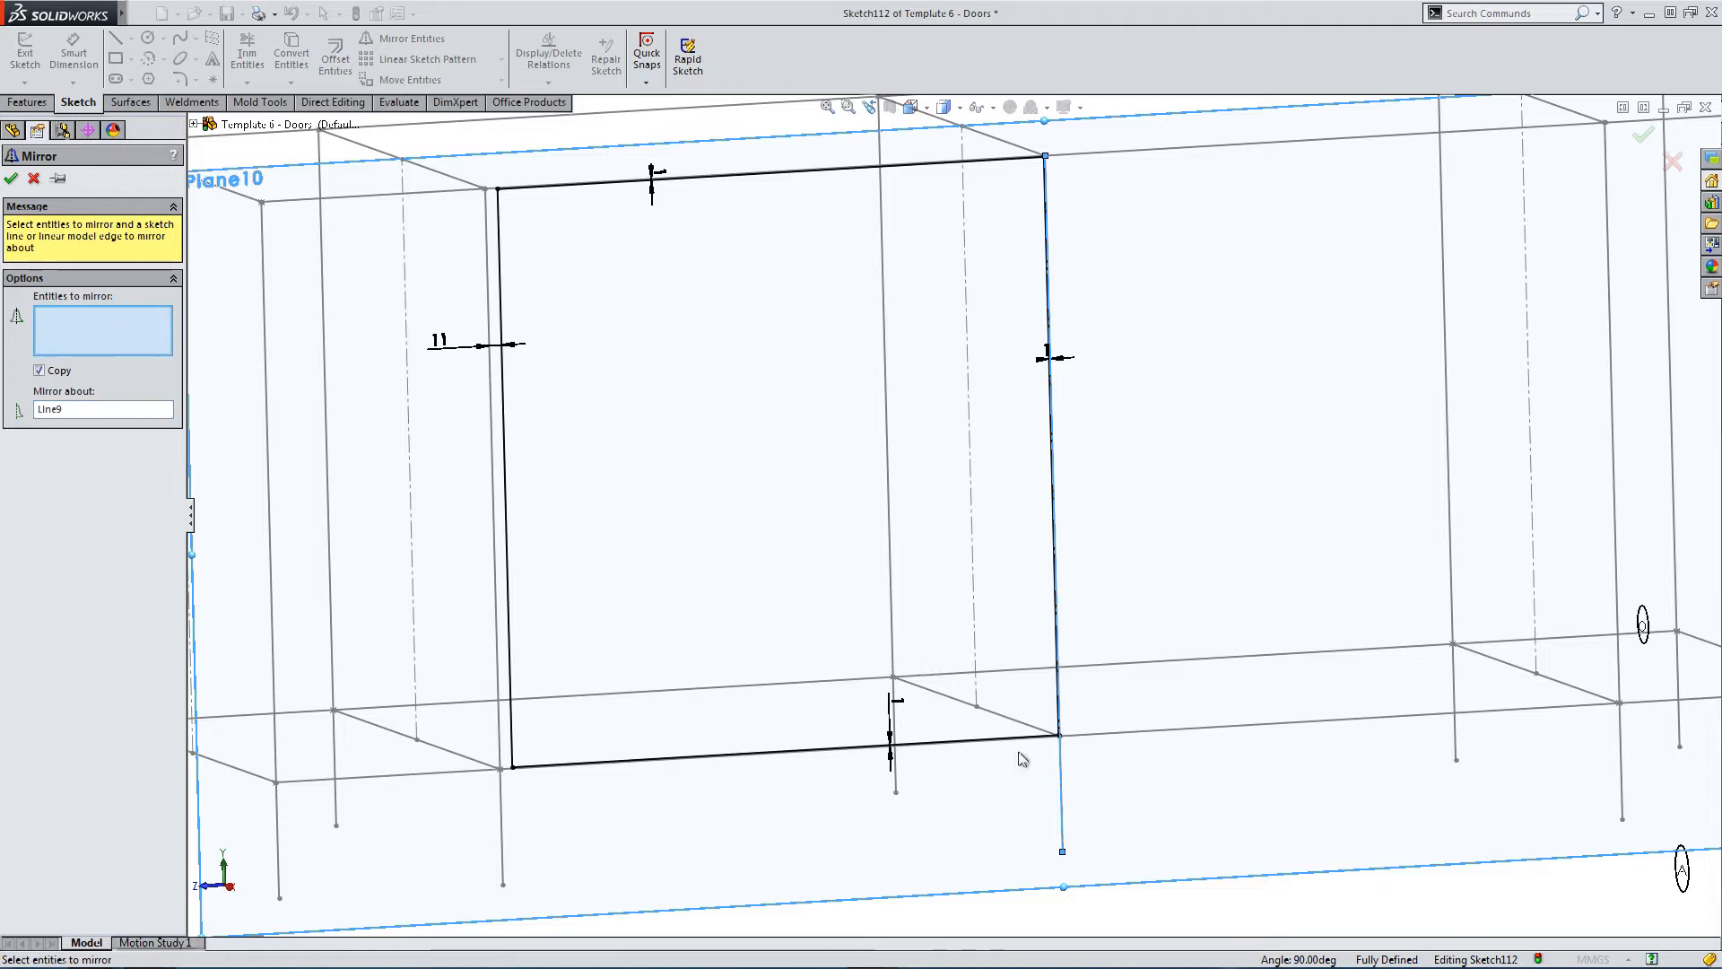
{"action": "scroll", "coordinate": [1022, 759], "scroll_direction": "down", "scroll_amount": 6}
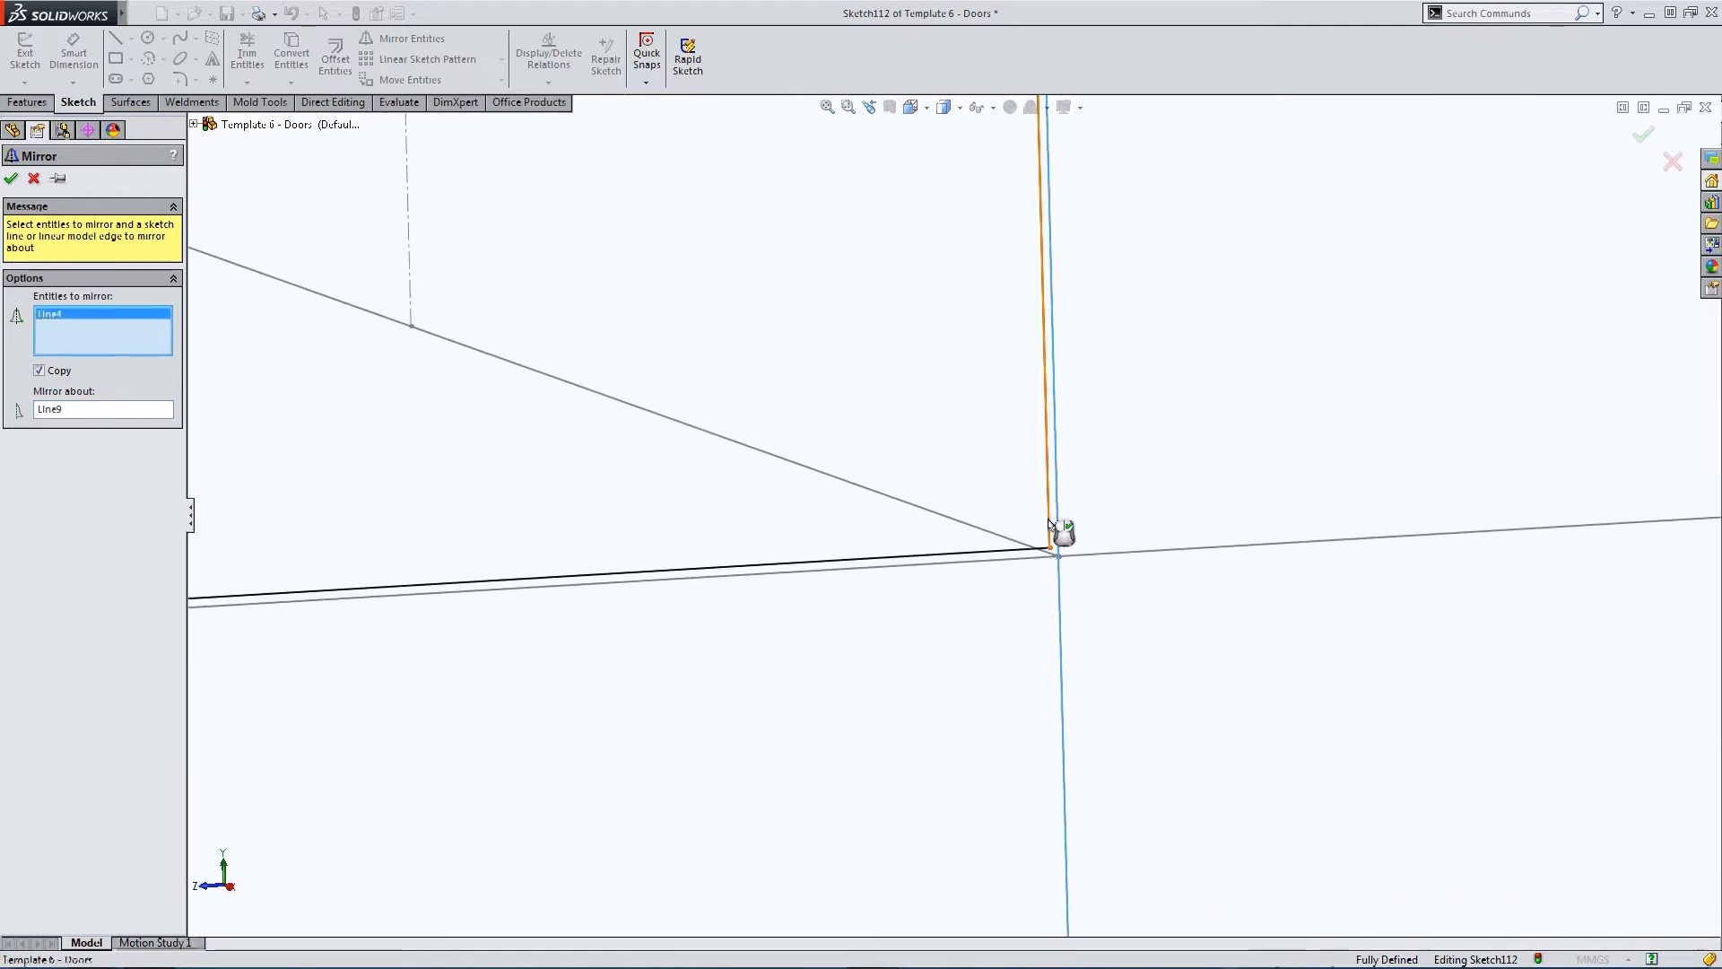
{"action": "left_click", "coordinate": [1011, 553]}
{"action": "scroll", "coordinate": [887, 619], "scroll_direction": "up", "scroll_amount": 3}
{"action": "scroll", "coordinate": [404, 372], "scroll_direction": "up", "scroll_amount": 5}
{"action": "scroll", "coordinate": [689, 280], "scroll_direction": "down", "scroll_amount": 5}
{"action": "scroll", "coordinate": [654, 307], "scroll_direction": "down", "scroll_amount": 2}
{"action": "left_click", "coordinate": [756, 284]}
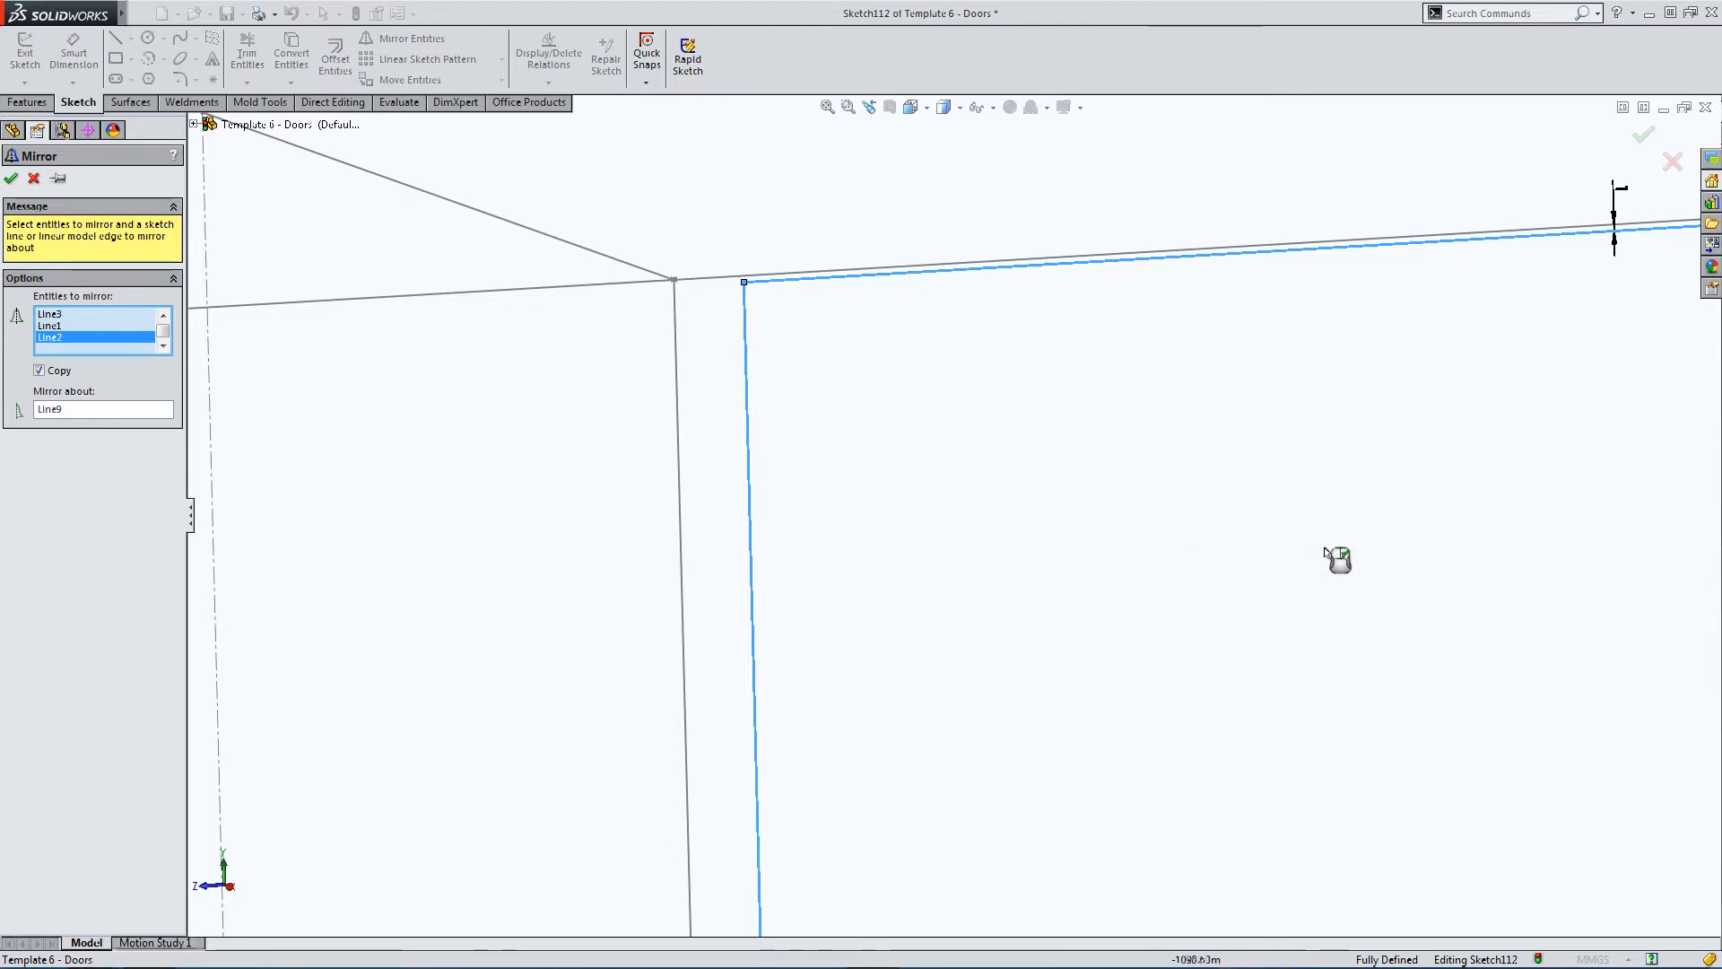
{"action": "scroll", "coordinate": [1408, 560], "scroll_direction": "up", "scroll_amount": 6}
{"action": "scroll", "coordinate": [1296, 831], "scroll_direction": "down", "scroll_amount": 5}
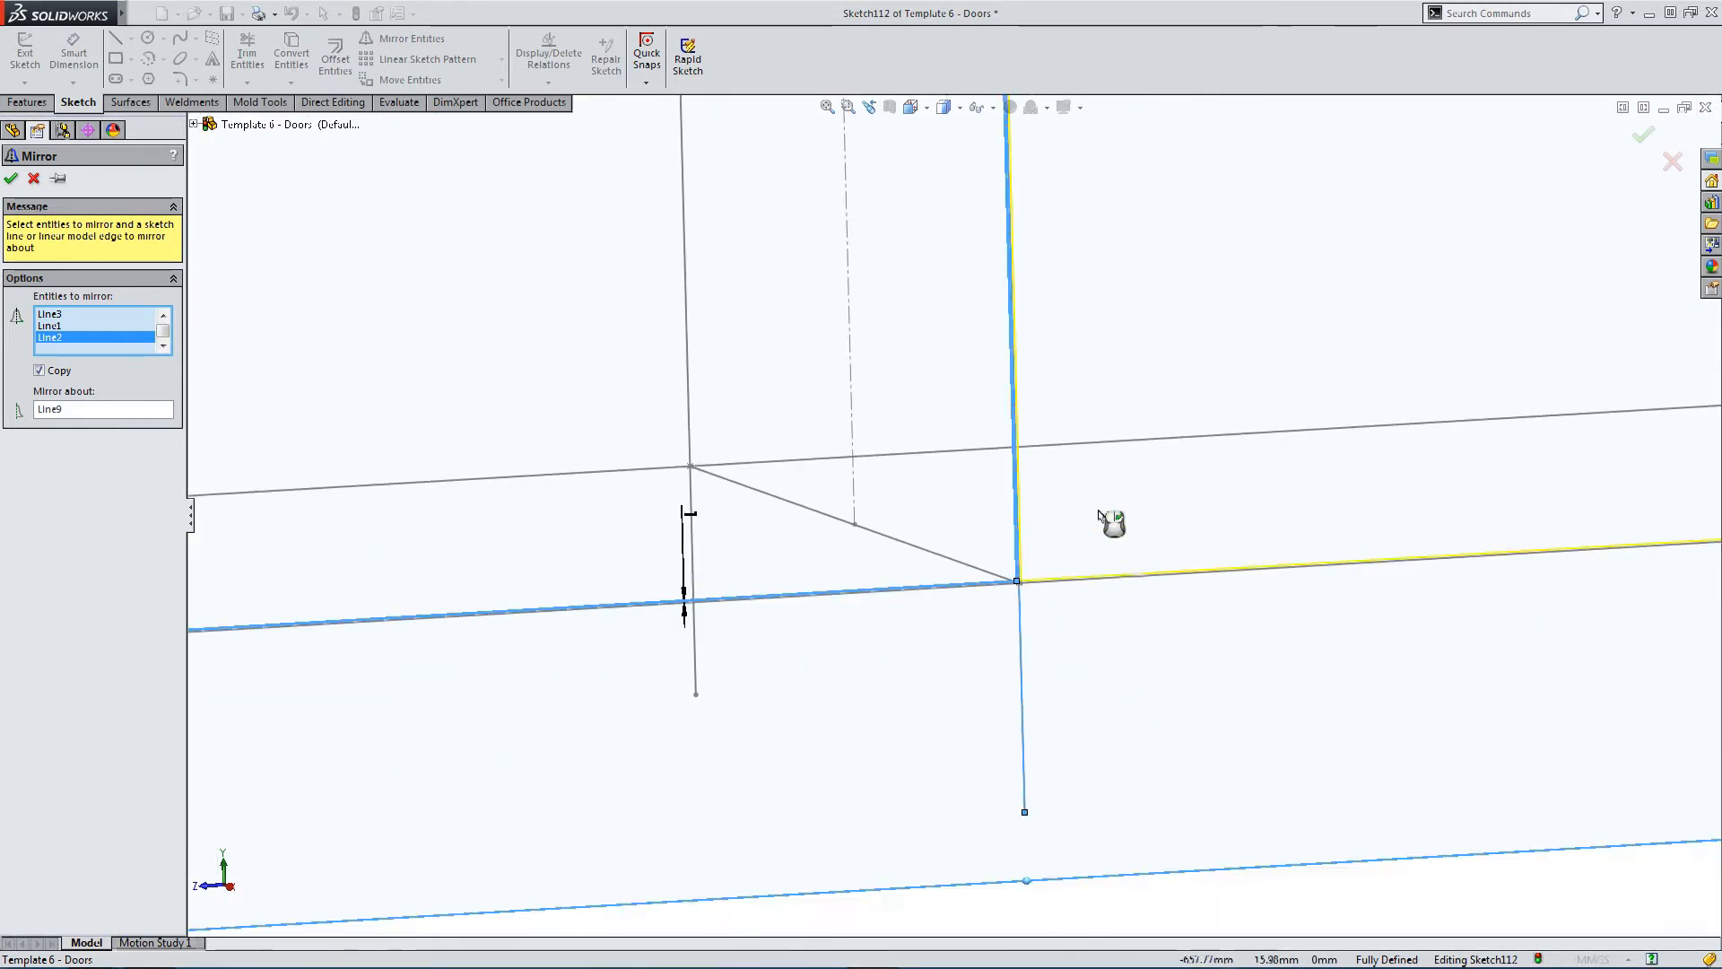
{"action": "scroll", "coordinate": [950, 519], "scroll_direction": "up", "scroll_amount": 1}
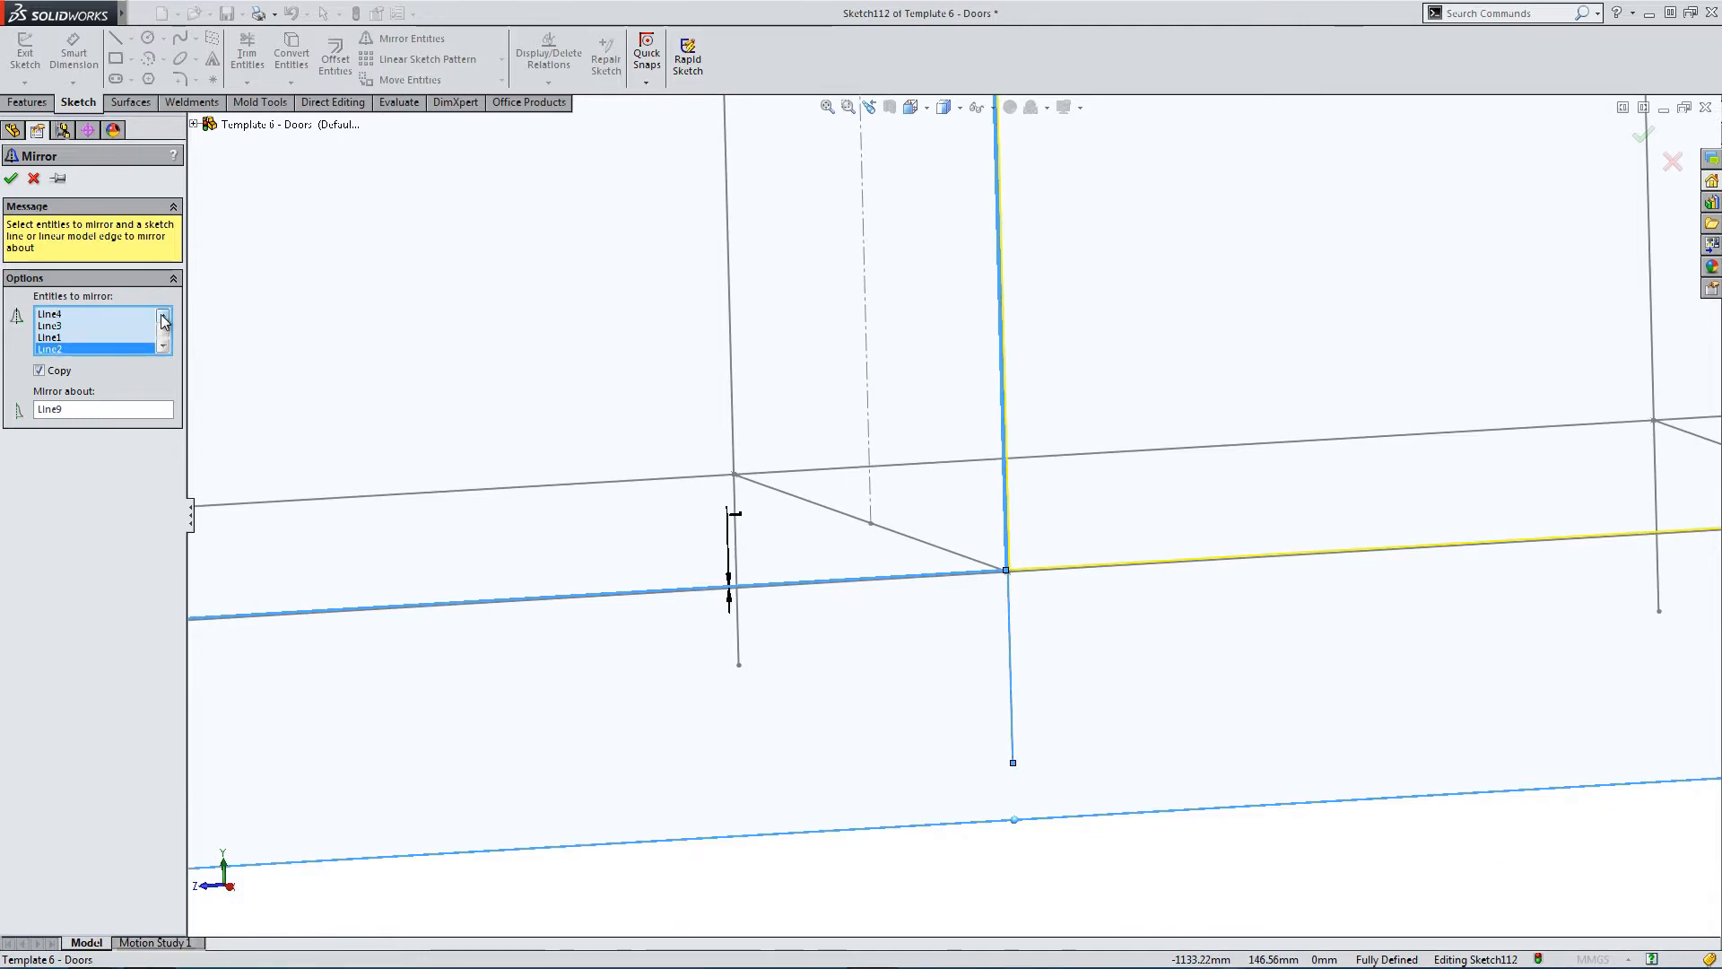
{"action": "left_click", "coordinate": [11, 178]}
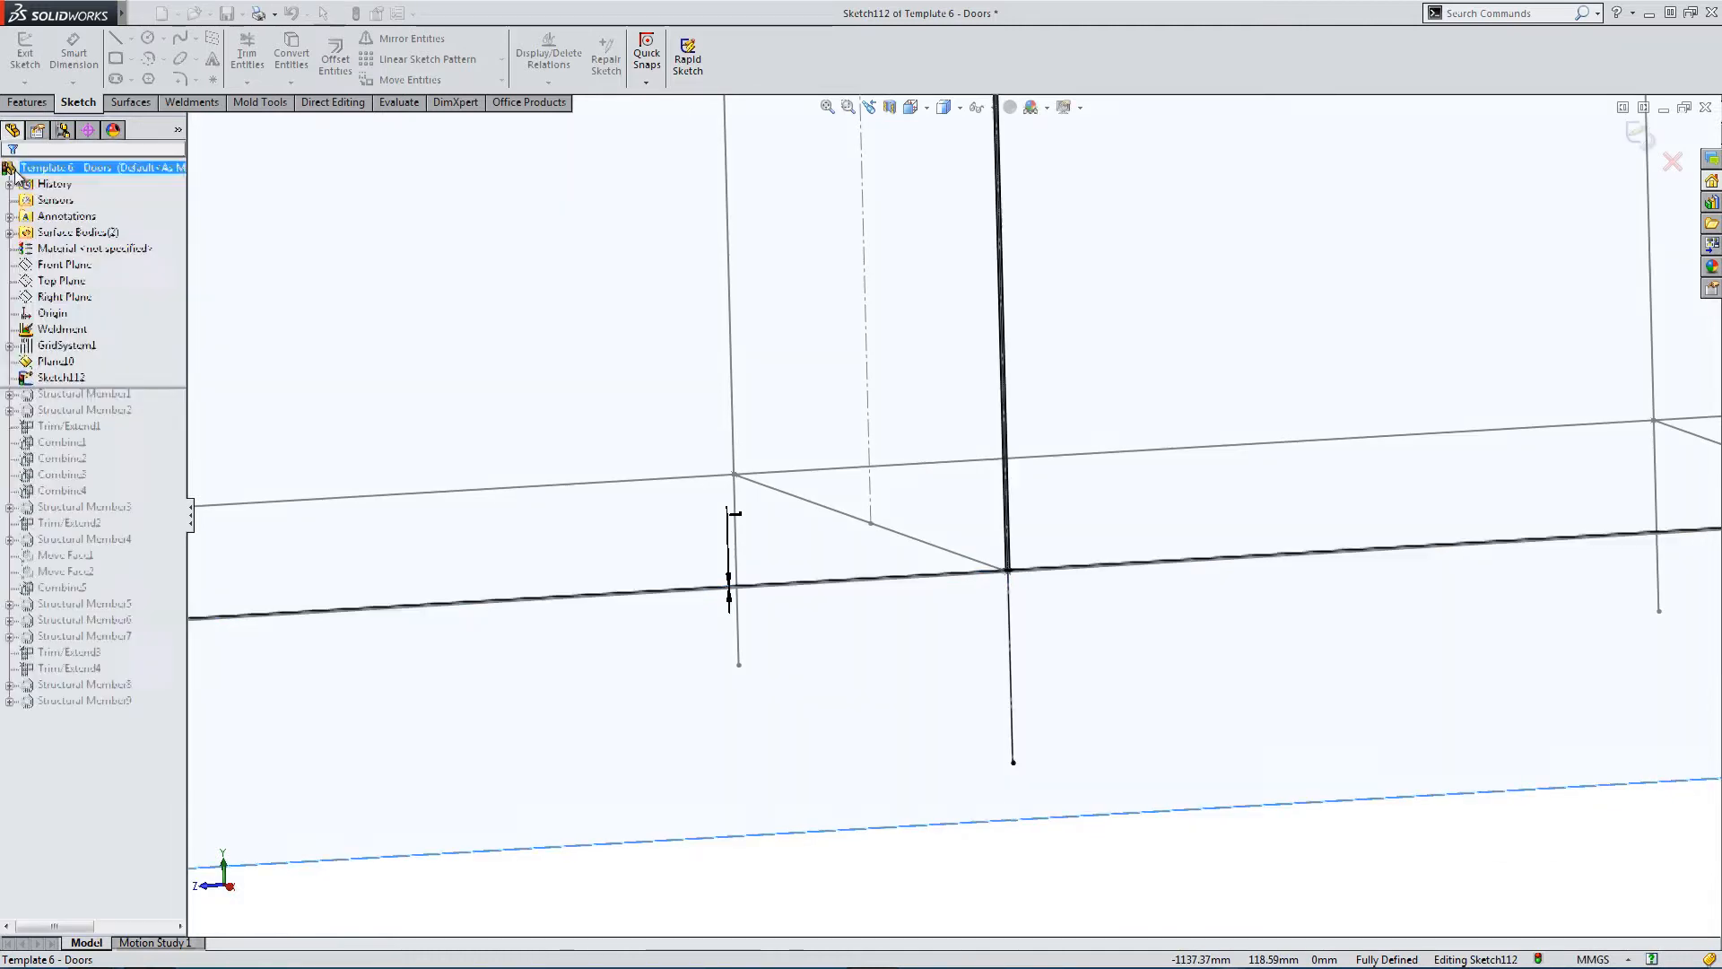
Examine the gap between the original and mirrored rectangles at the lower and upper ends of the middle construction line.
{"action": "scroll", "coordinate": [1012, 578], "scroll_direction": "down", "scroll_amount": 3}
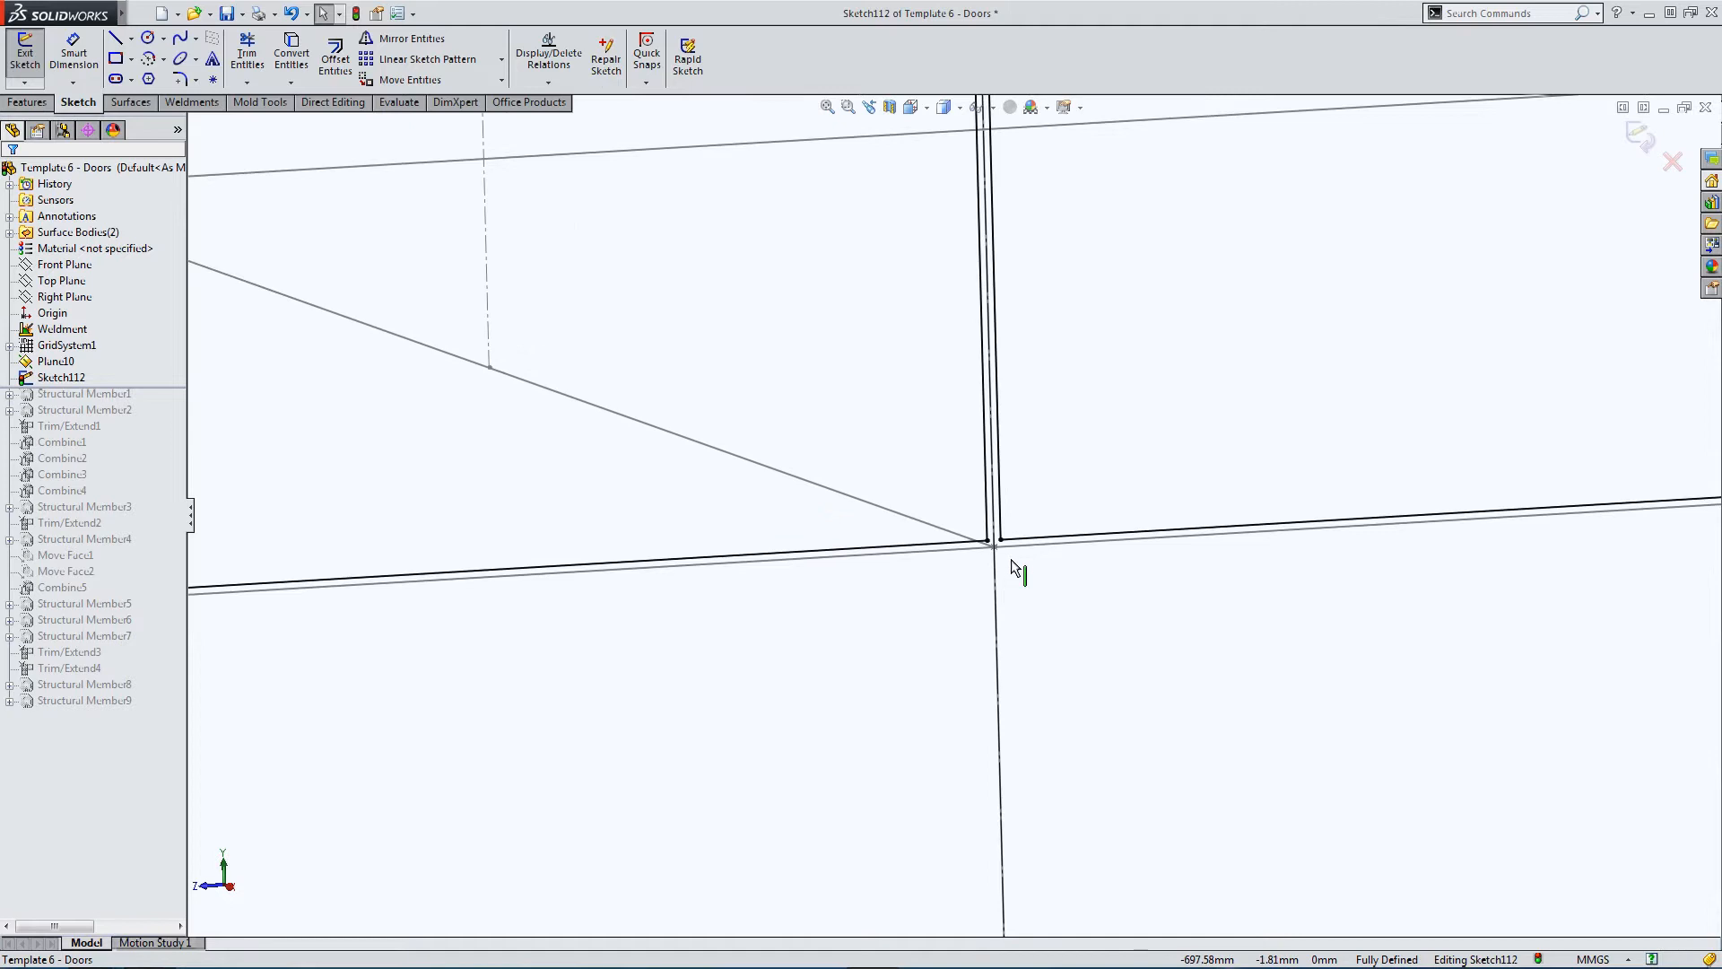
{"action": "scroll", "coordinate": [1019, 569], "scroll_direction": "up", "scroll_amount": 6}
{"action": "scroll", "coordinate": [974, 254], "scroll_direction": "down", "scroll_amount": 5}
{"action": "mouse_move", "coordinate": [964, 234]}
{"action": "middle_mouse_down"}
{"action": "mouse_move", "coordinate": [942, 269]}
{"action": "mouse_move", "coordinate": [892, 263]}
{"action": "mouse_move", "coordinate": [930, 246]}
{"action": "mouse_move", "coordinate": [980, 265]}
{"action": "mouse_move", "coordinate": [1014, 405]}
{"action": "middle_mouse_up"}
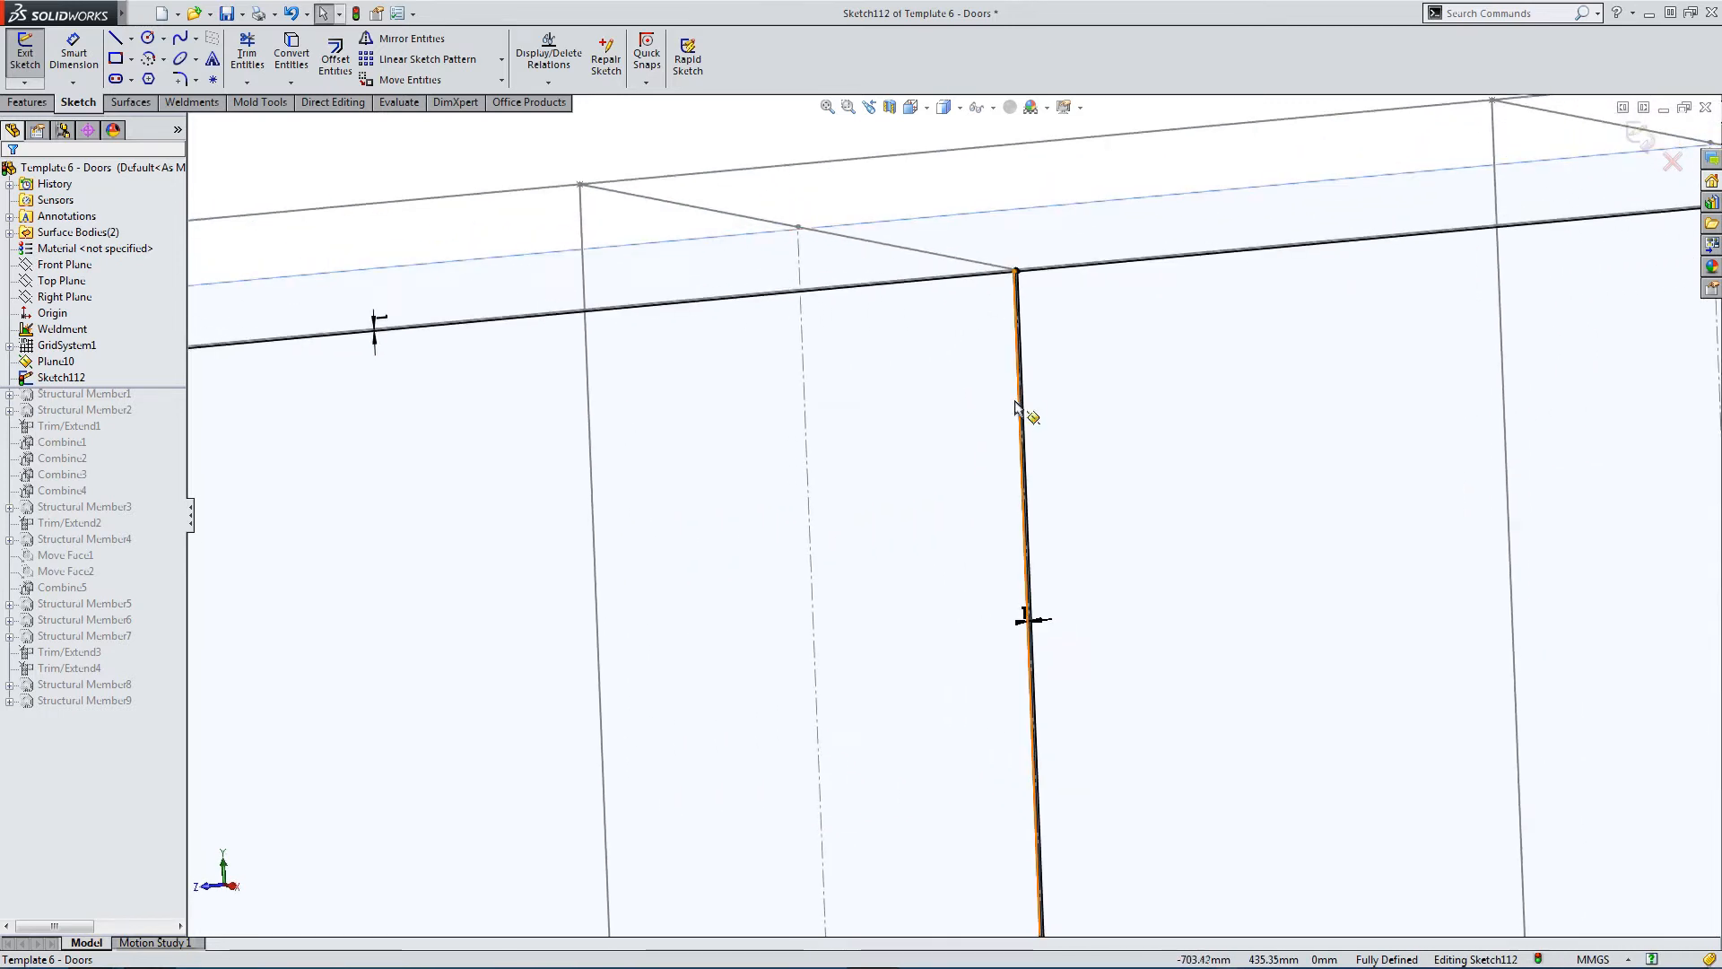
{"action": "scroll", "coordinate": [999, 365], "scroll_direction": "down", "scroll_amount": 5}
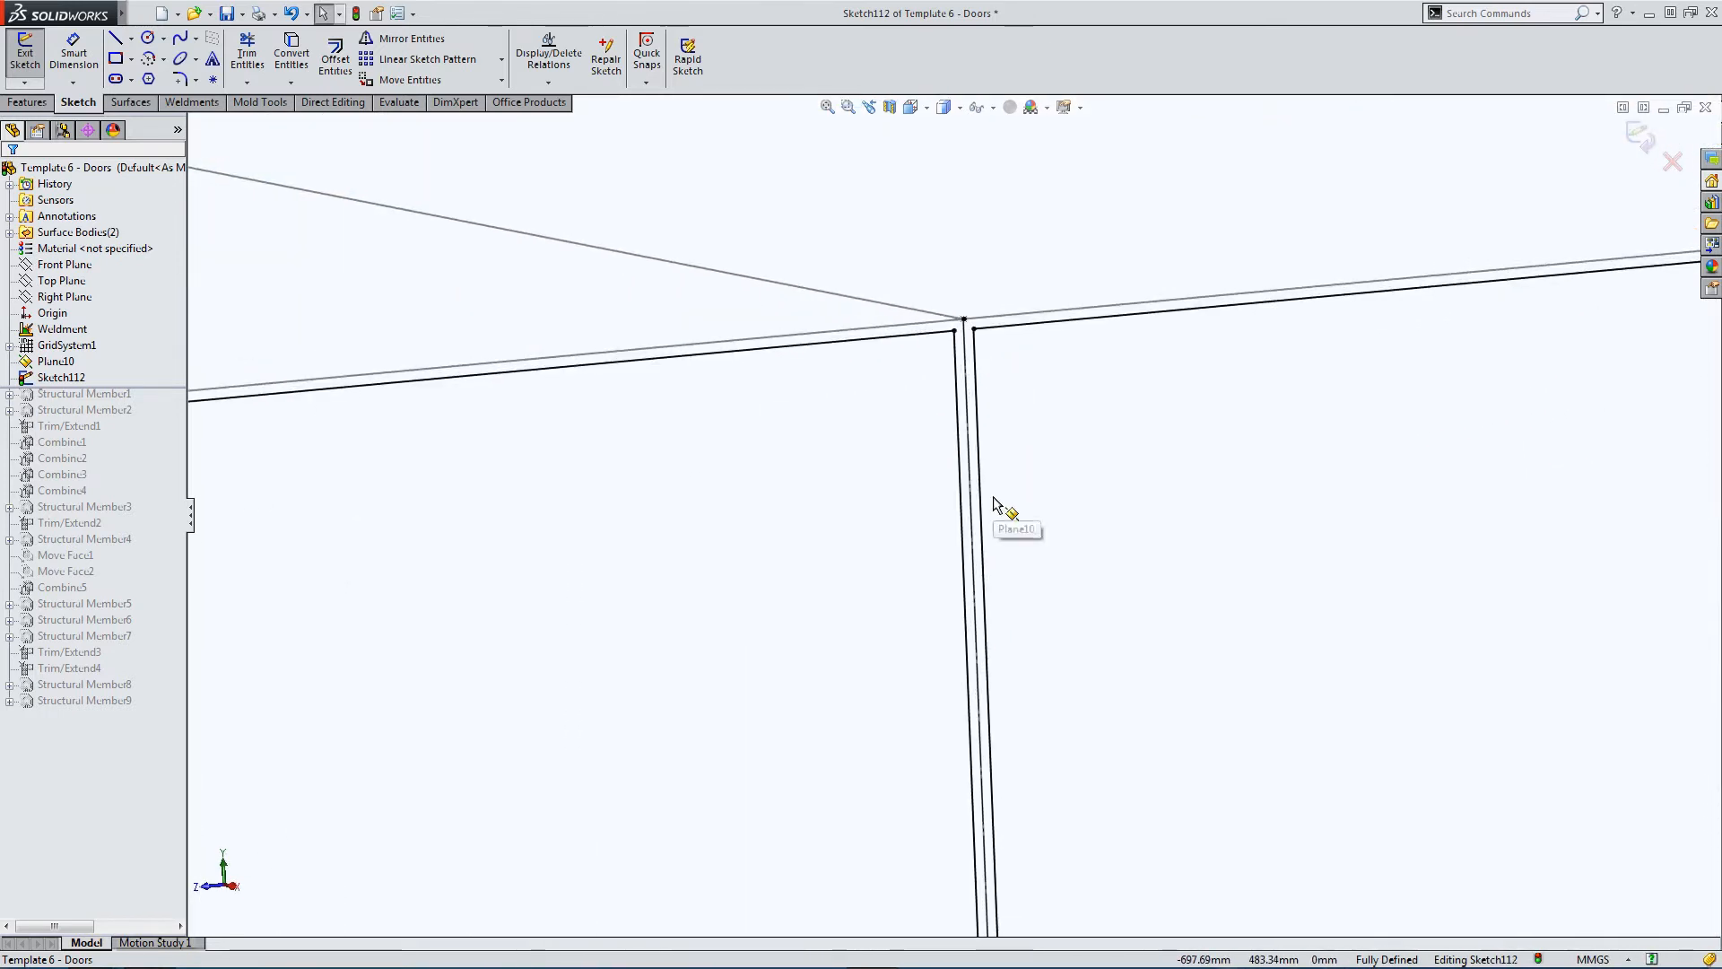
{"action": "scroll", "coordinate": [994, 504], "scroll_direction": "up", "scroll_amount": 10}
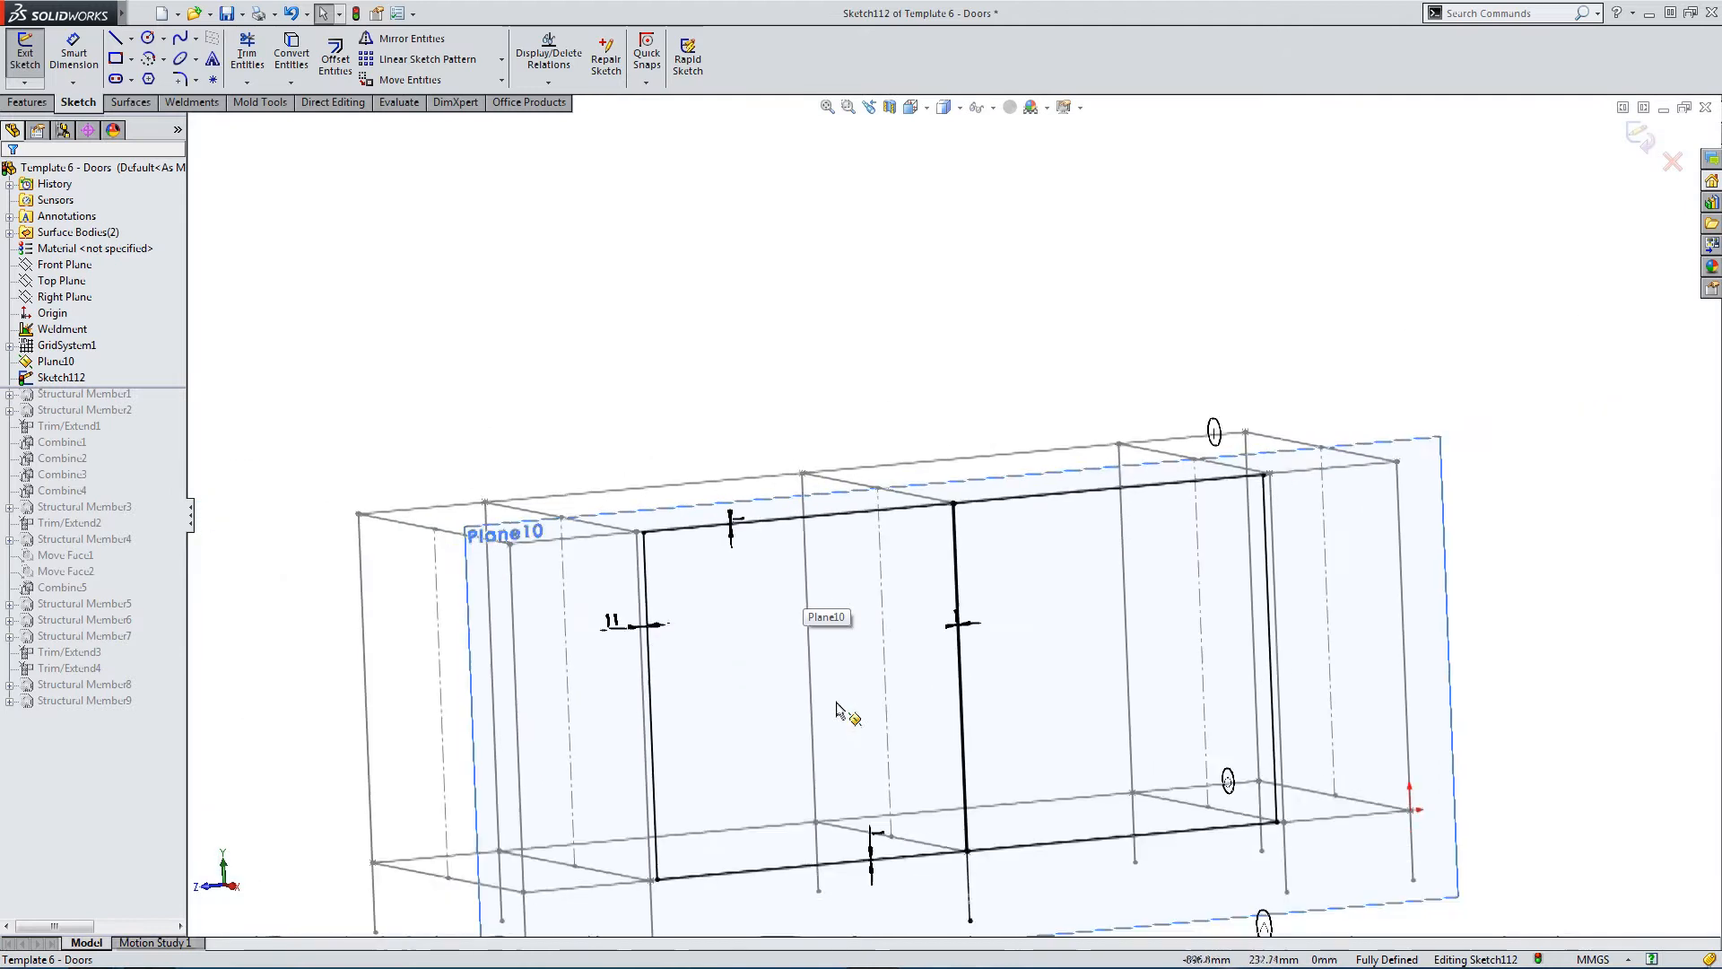
{"action": "middle_click_drag", "start_coordinate": [844, 738], "coordinate": [866, 764]}
{"action": "scroll", "coordinate": [868, 766], "scroll_direction": "down", "scroll_amount": 3}
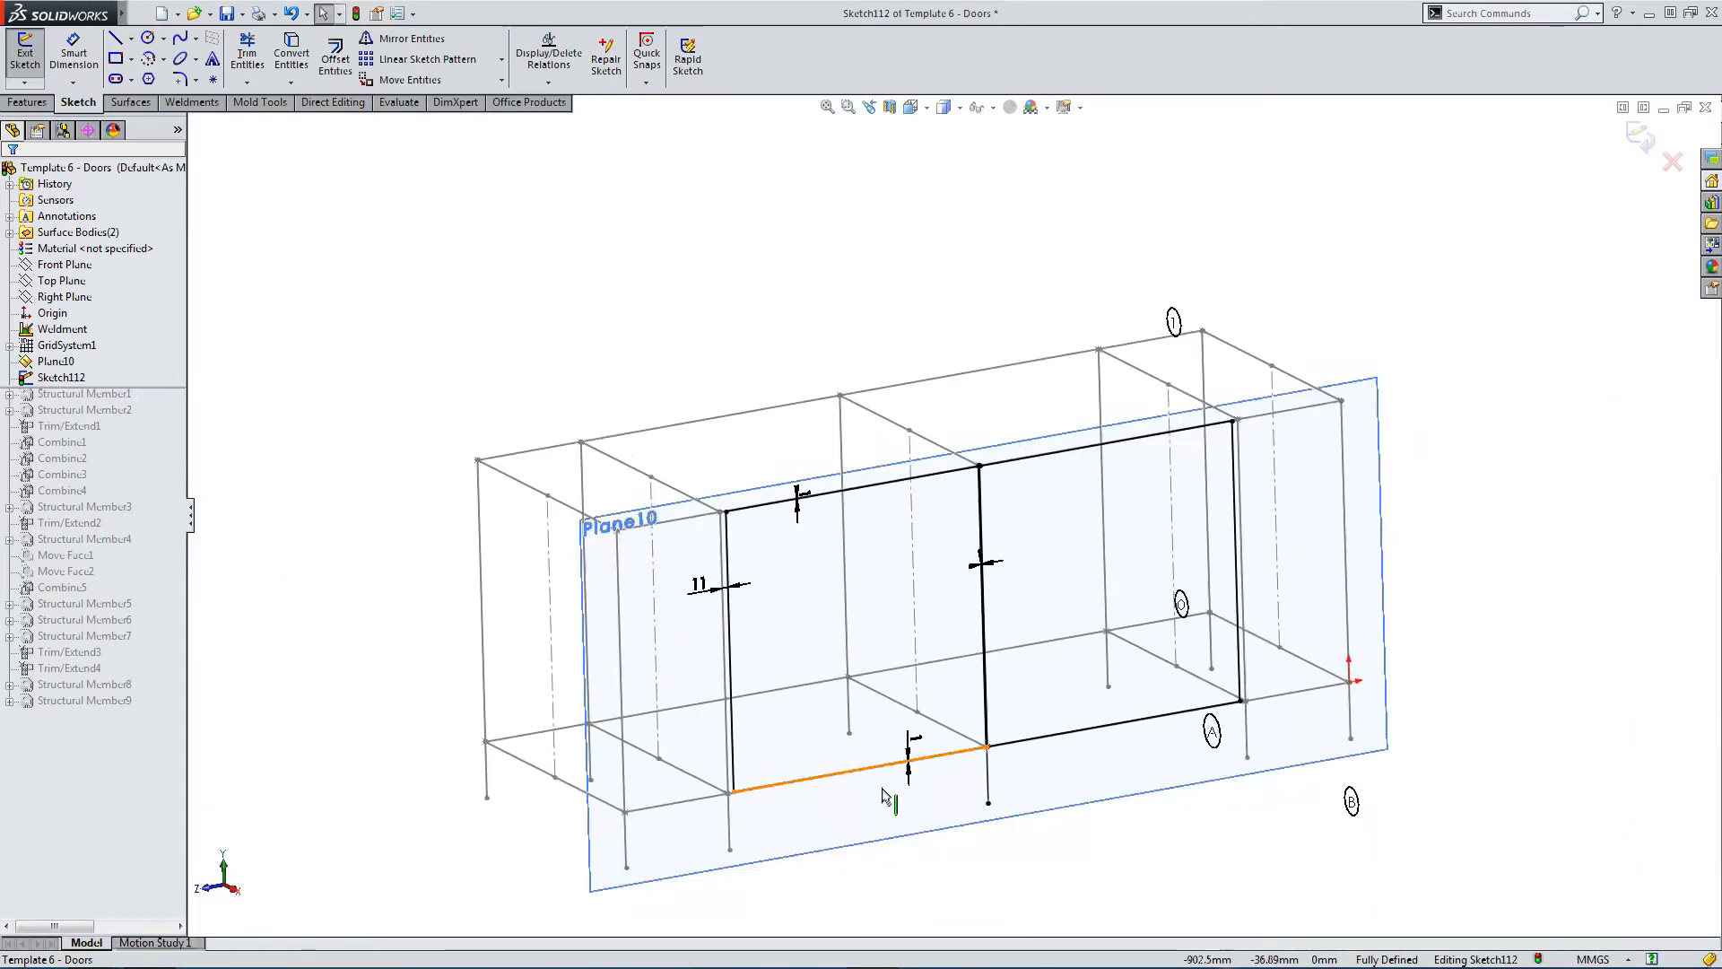
Exit the sketch and rename it "Door Template".
{"action": "left_click", "coordinate": [1634, 139]}
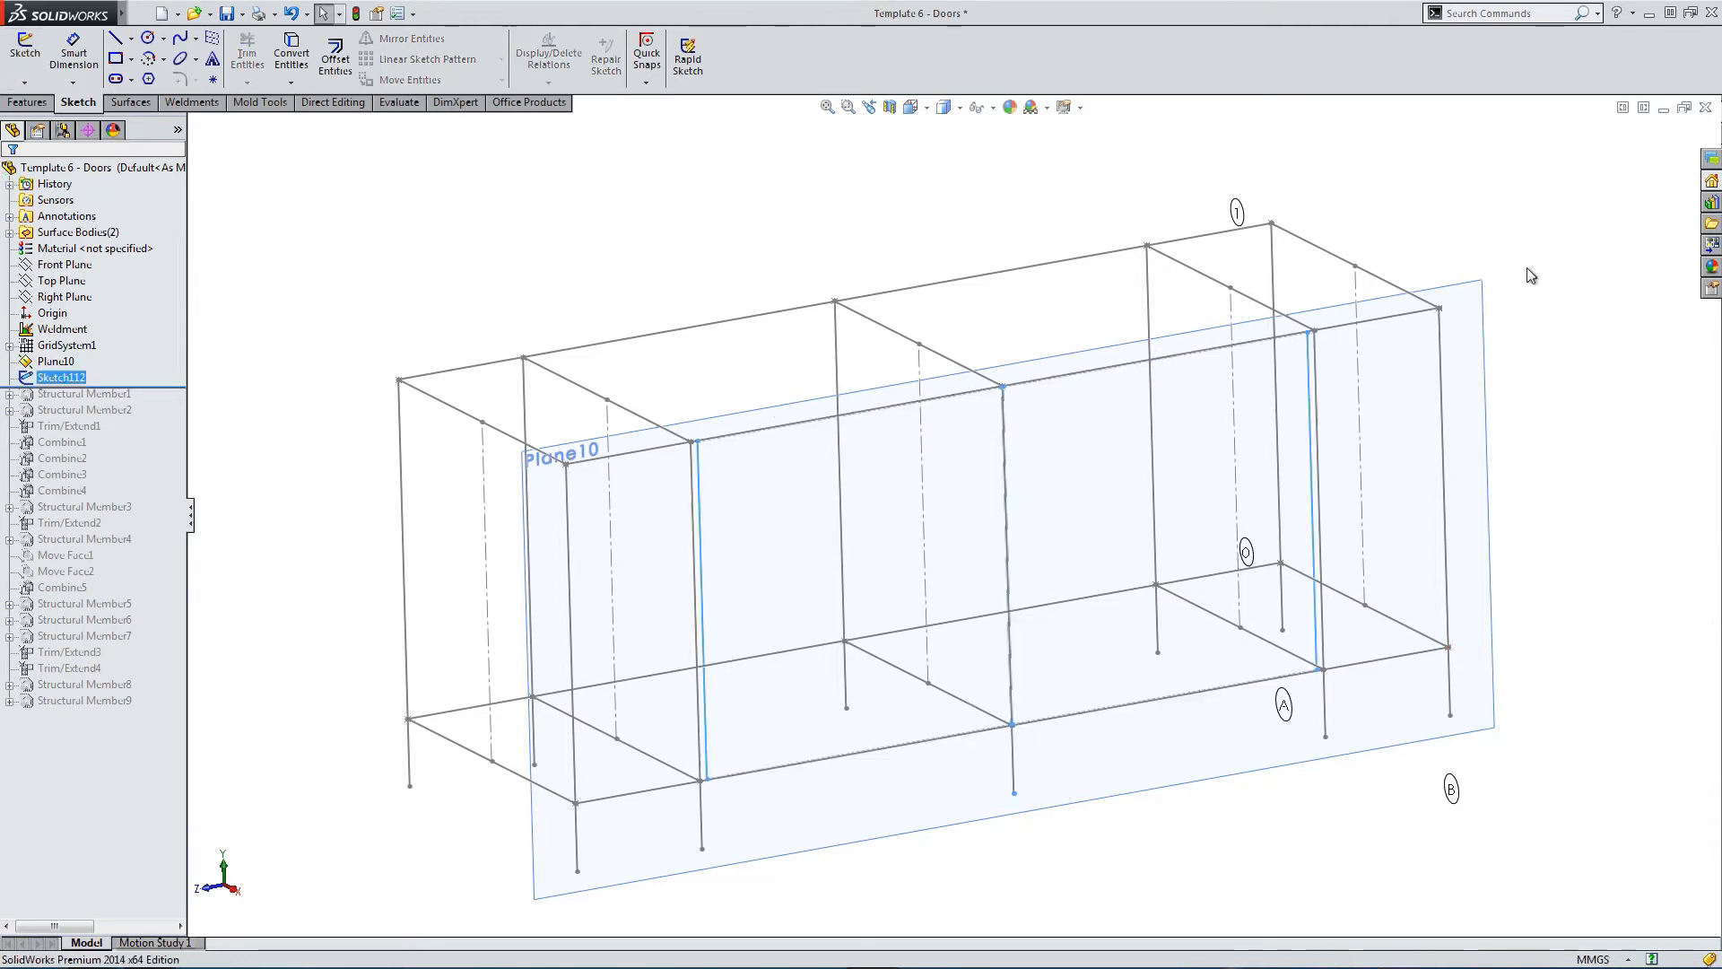
{"action": "left_click", "coordinate": [1533, 275]}
{"action": "left_click", "coordinate": [75, 381]}
{"action": "left_click", "coordinate": [76, 381]}
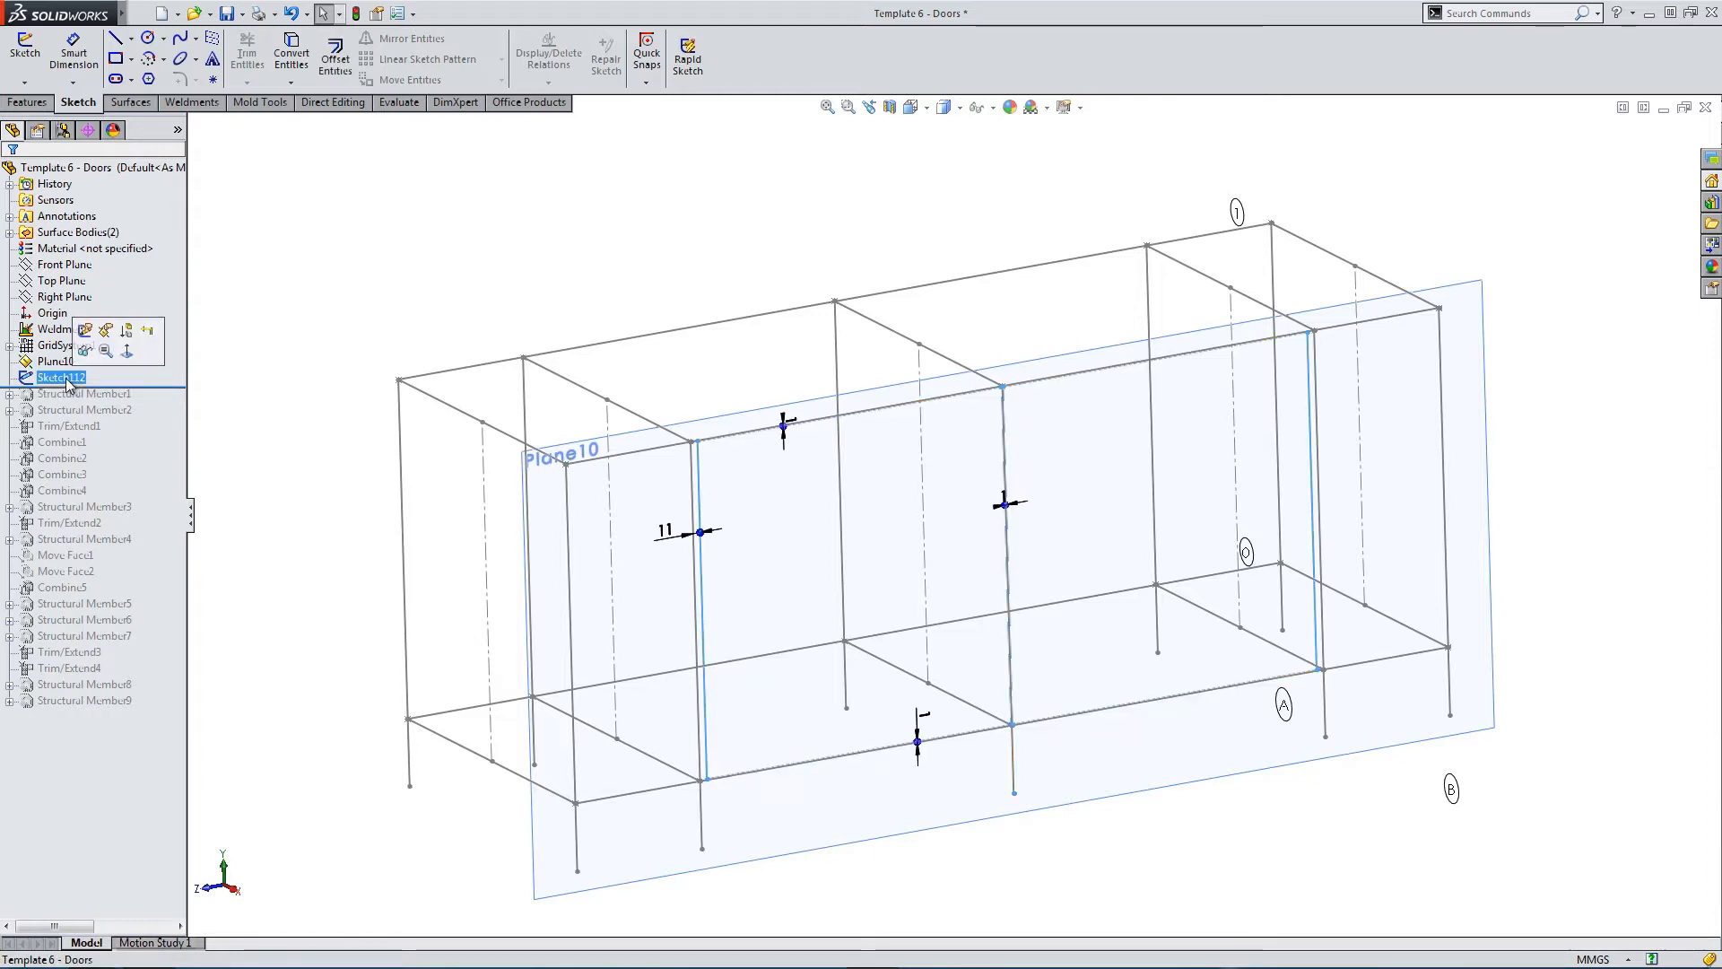
{"action": "left_click", "coordinate": [68, 381]}
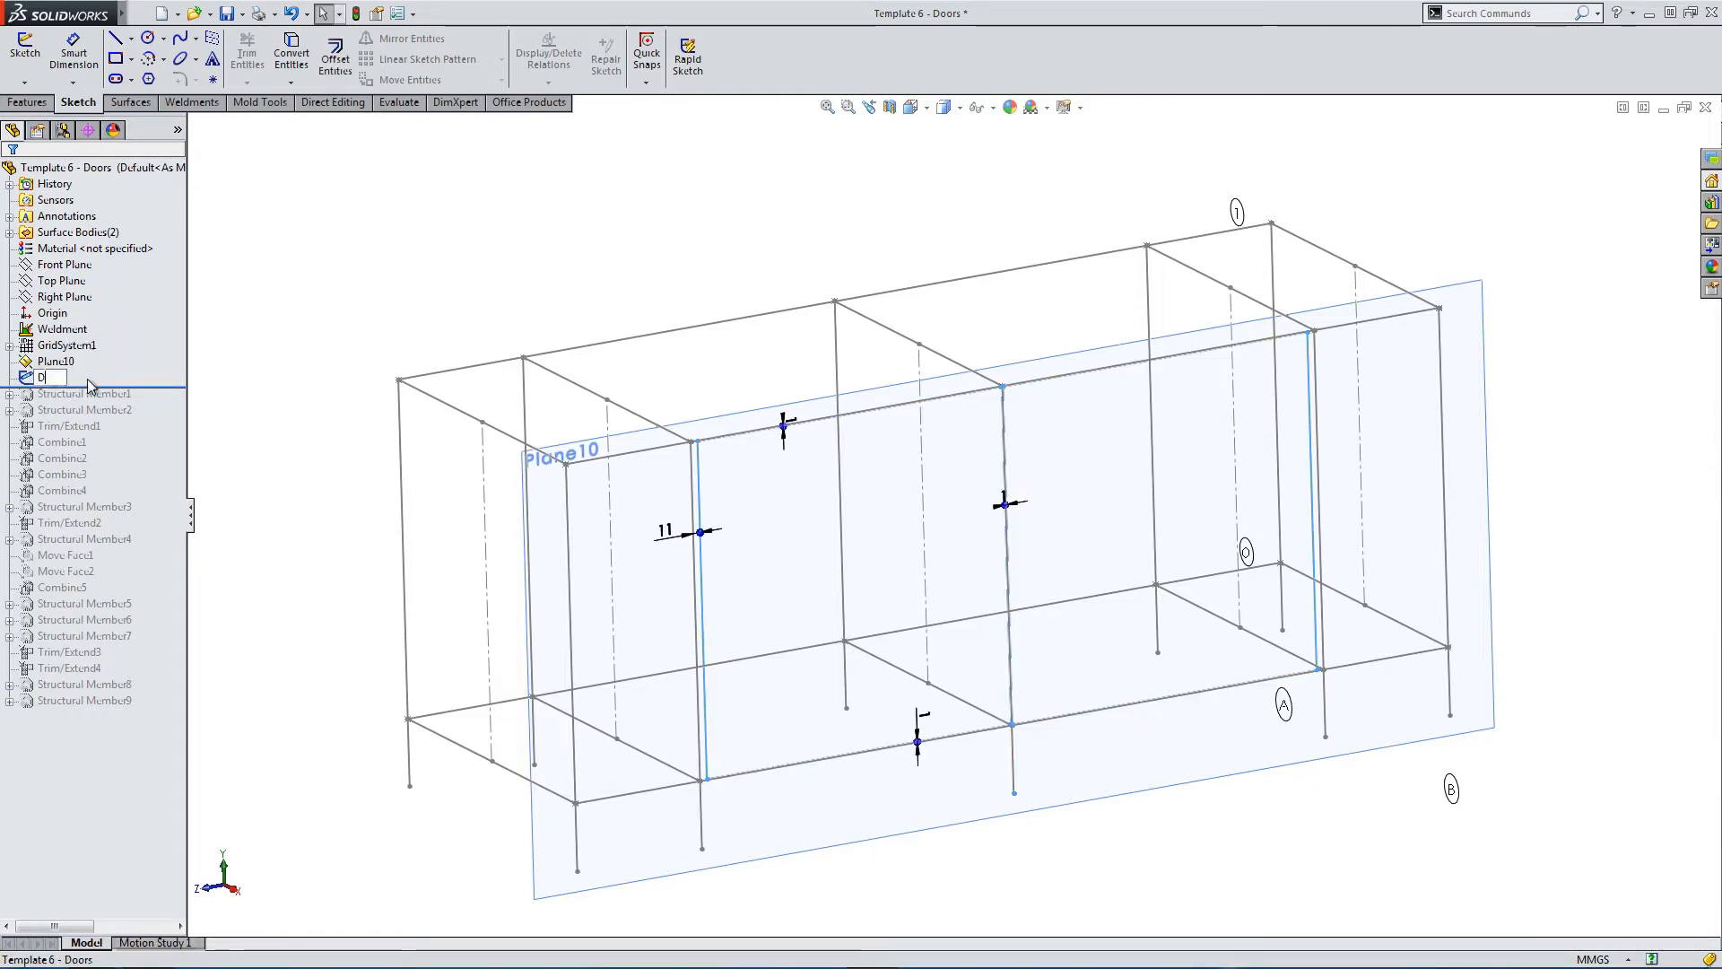
{"action": "type", "text": "Door Template"}
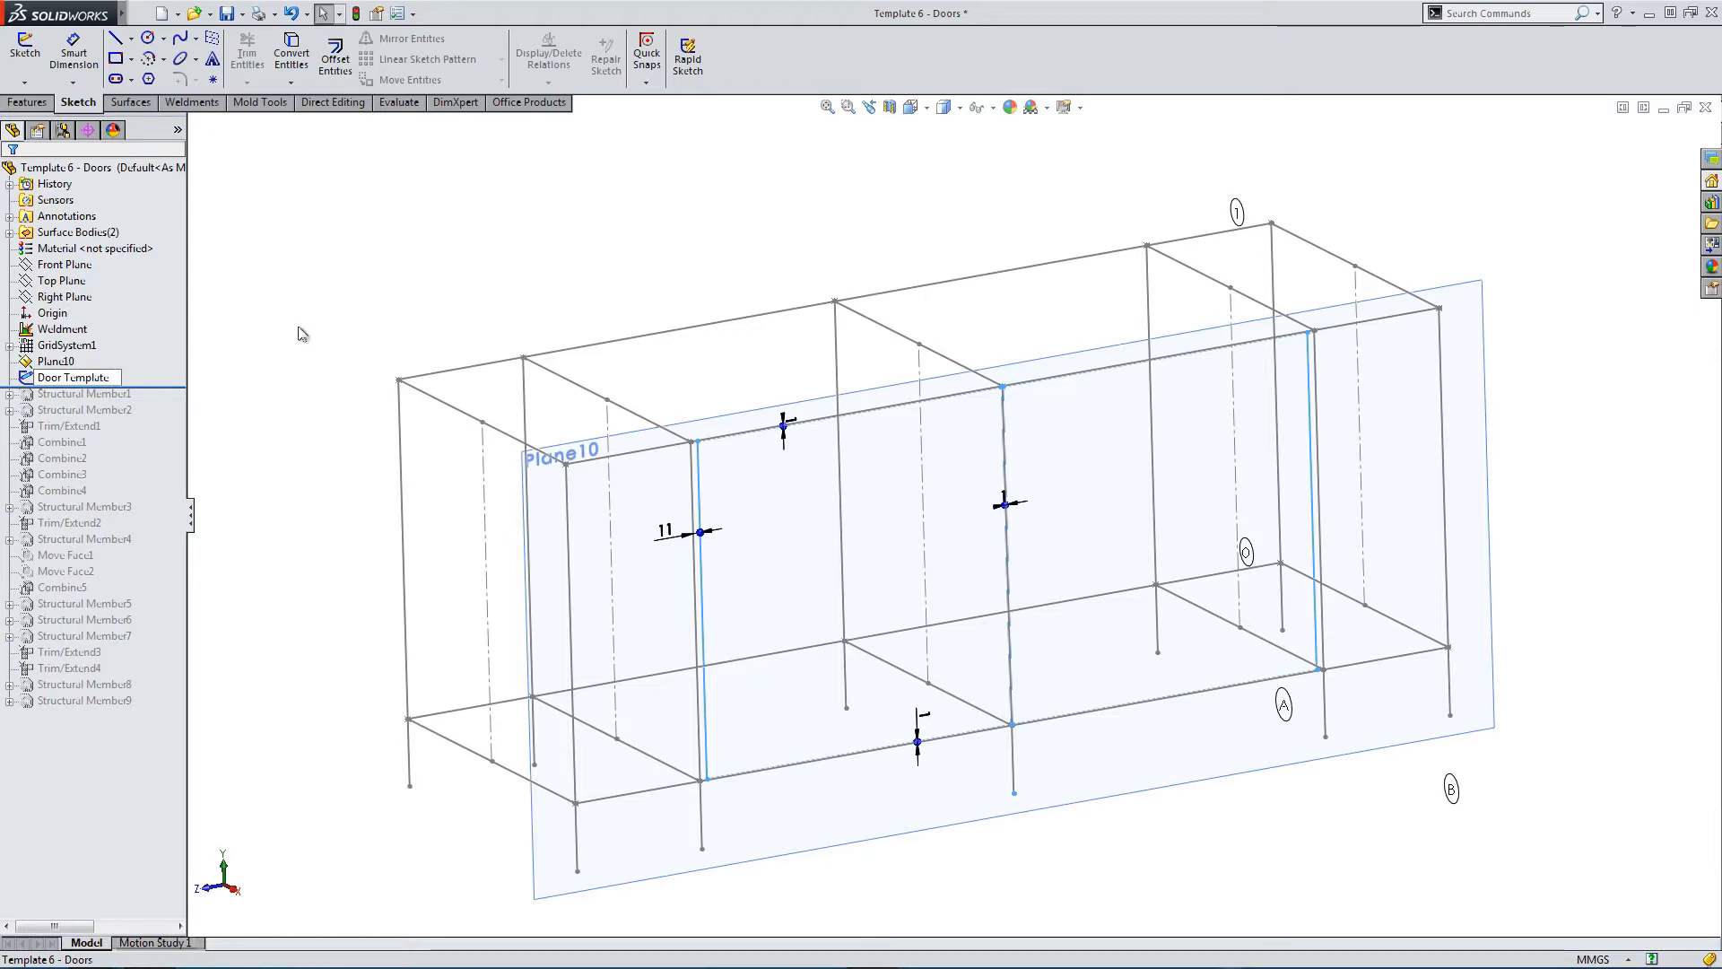
{"action": "left_click", "coordinate": [231, 363]}
Roll the model forward past the last structural member and highlight the Door Template sketch.
{"action": "left_click_drag", "start_coordinate": [170, 415], "coordinate": [134, 713]}
{"action": "middle_click_drag", "start_coordinate": [337, 283], "coordinate": [366, 215]}
{"action": "left_click", "coordinate": [56, 395]}
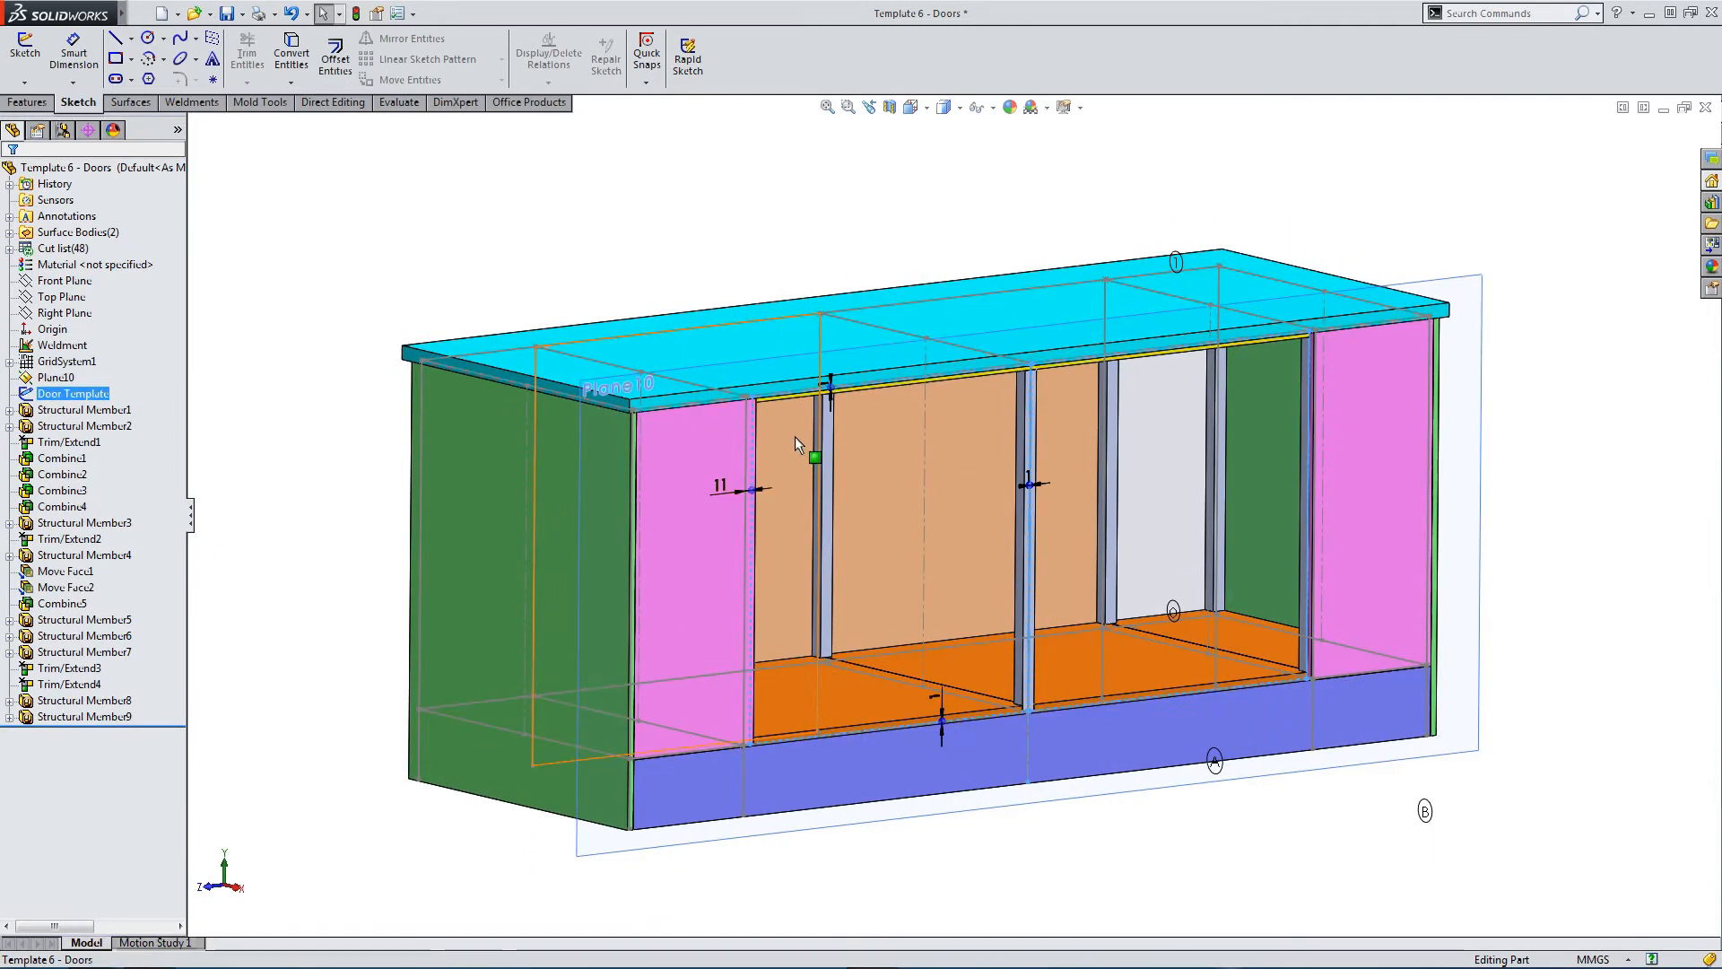
Examine the Door Template outline against the cabinet's side covers, top rail, middle posts and bottom panel.
{"action": "scroll", "coordinate": [781, 404], "scroll_direction": "down", "scroll_amount": 5}
{"action": "scroll", "coordinate": [764, 410], "scroll_direction": "down", "scroll_amount": 5}
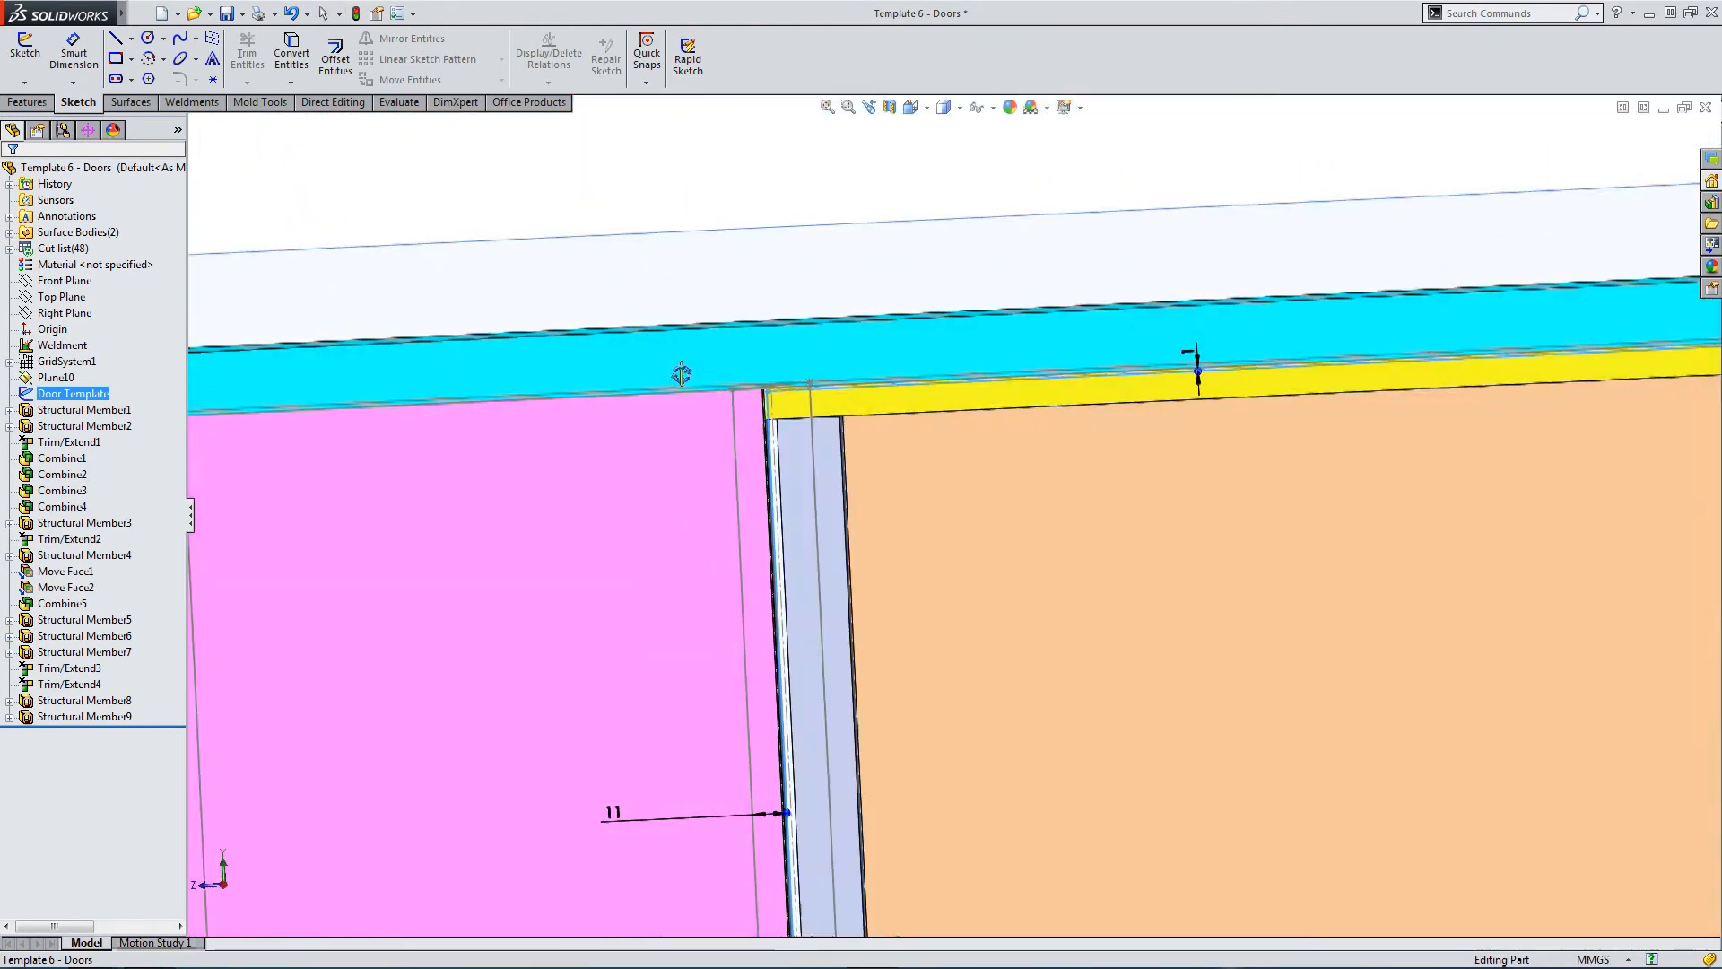
{"action": "middle_click_drag", "start_coordinate": [771, 419], "coordinate": [1291, 461]}
{"action": "scroll", "coordinate": [1679, 531], "scroll_direction": "up", "scroll_amount": 9}
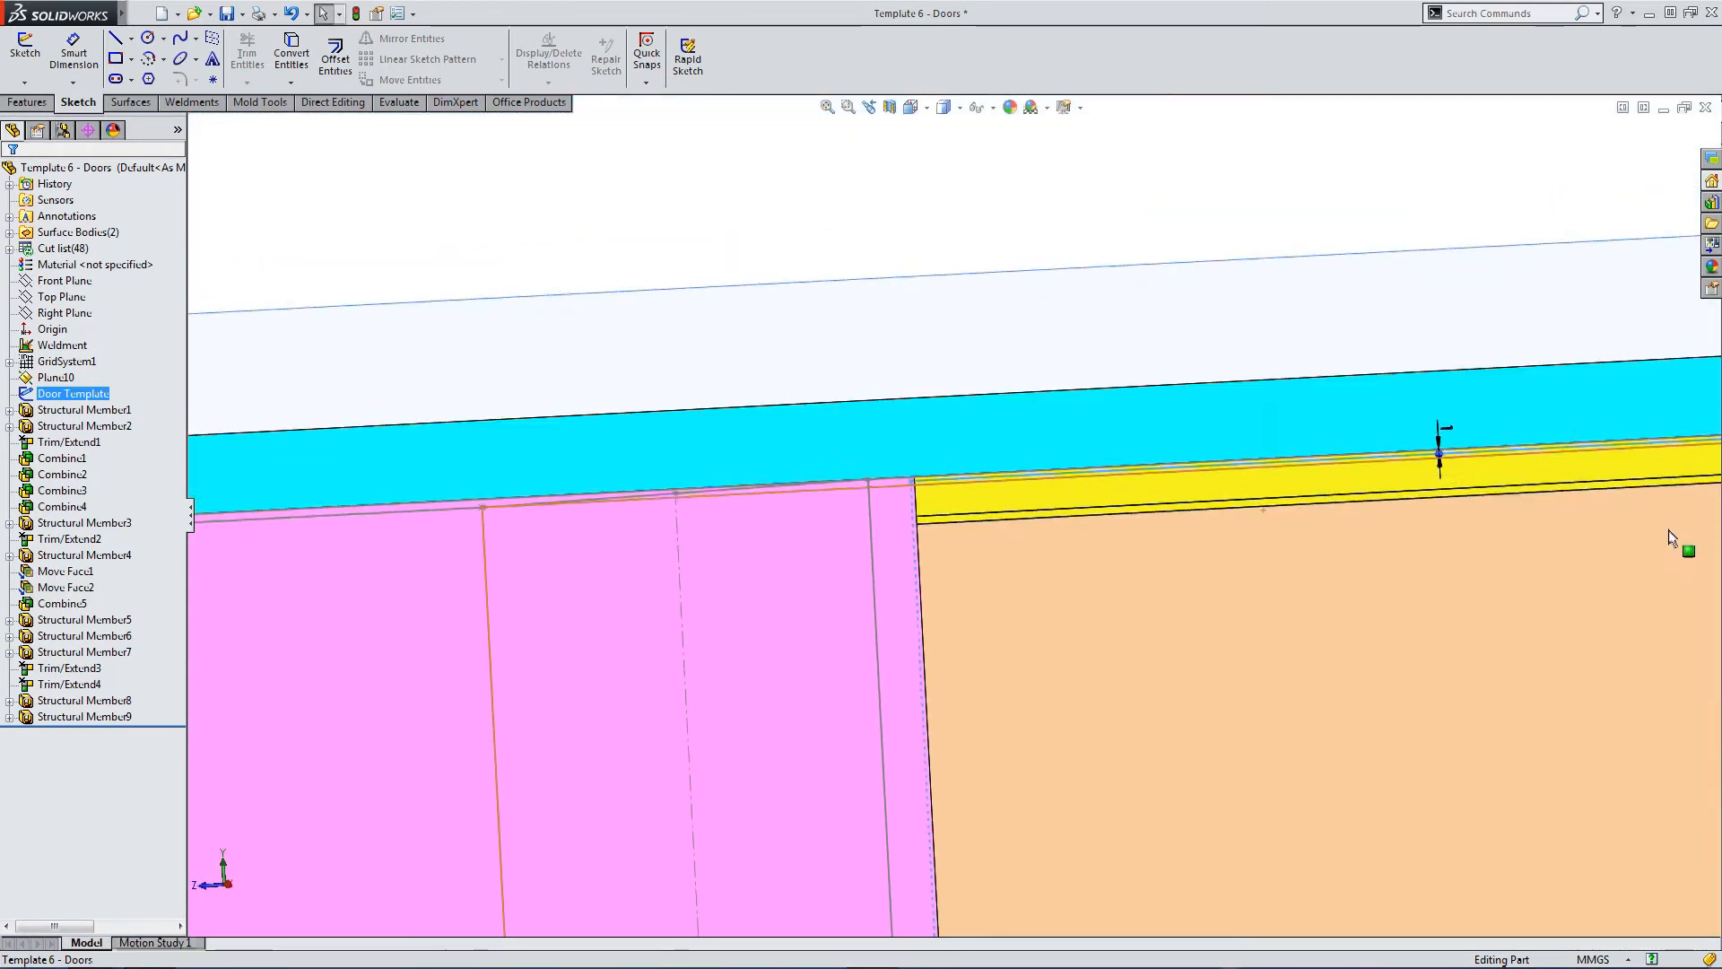
{"action": "scroll", "coordinate": [1488, 511], "scroll_direction": "down", "scroll_amount": 3}
{"action": "scroll", "coordinate": [1399, 453], "scroll_direction": "down", "scroll_amount": 8}
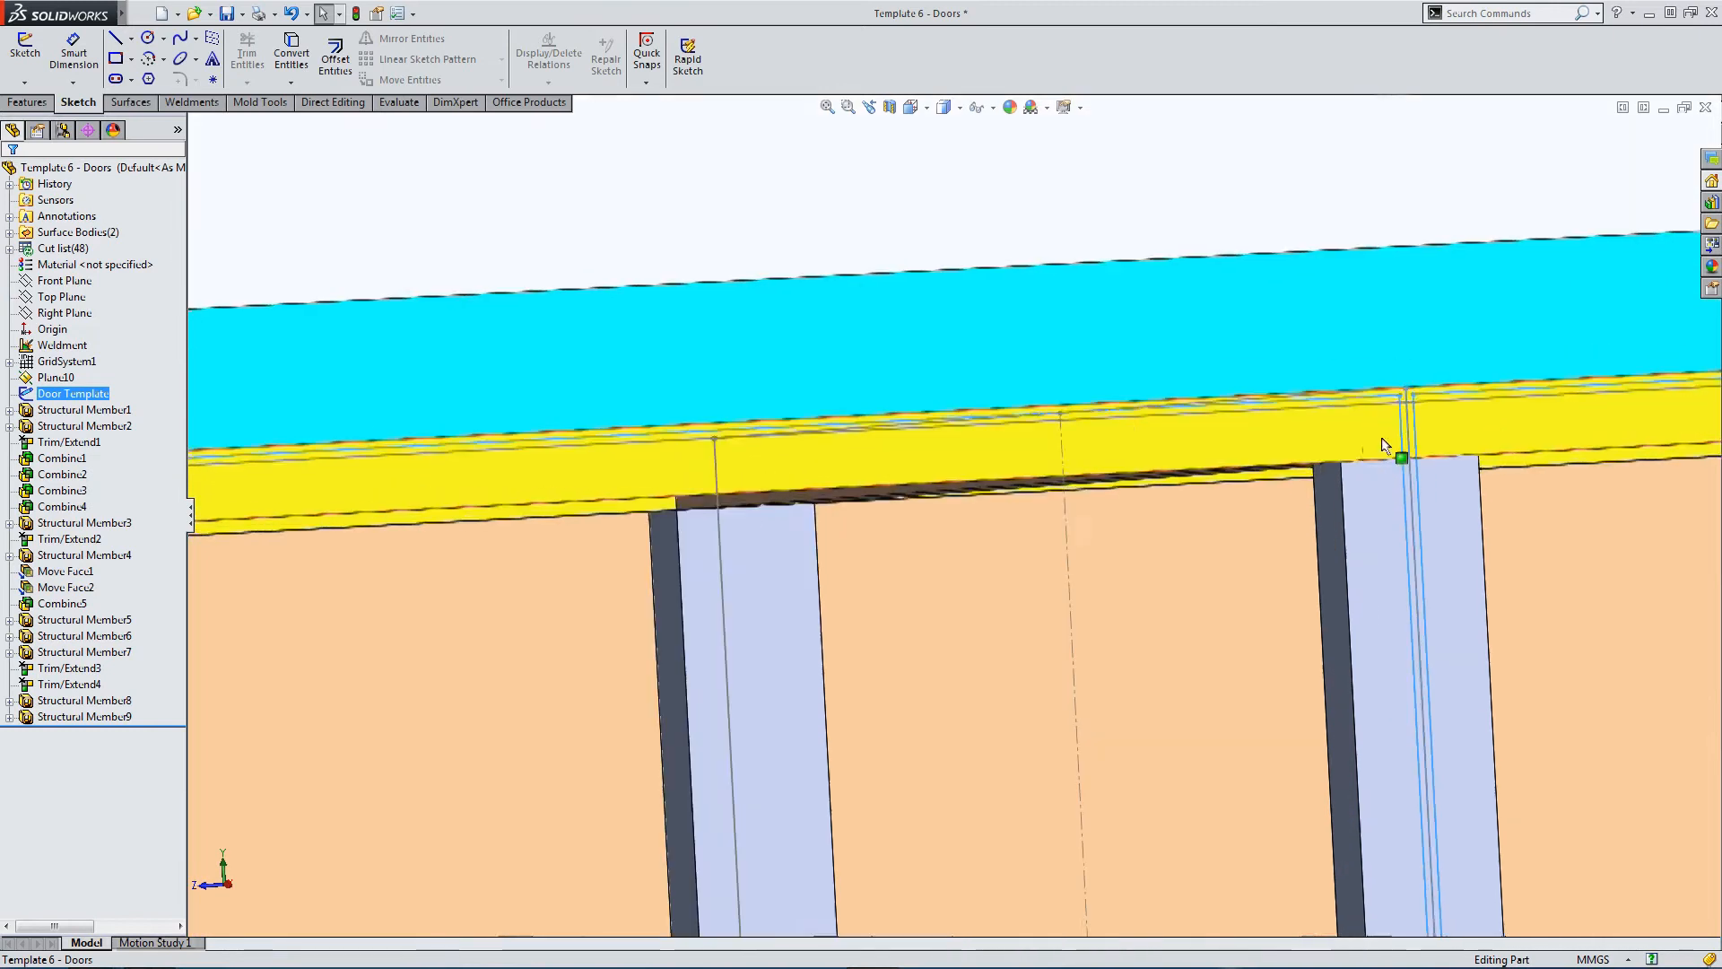
{"action": "middle_click_drag", "start_coordinate": [1323, 419], "coordinate": [1295, 453]}
{"action": "scroll", "coordinate": [1327, 502], "scroll_direction": "up", "scroll_amount": 6}
{"action": "scroll", "coordinate": [804, 665], "scroll_direction": "up", "scroll_amount": 10}
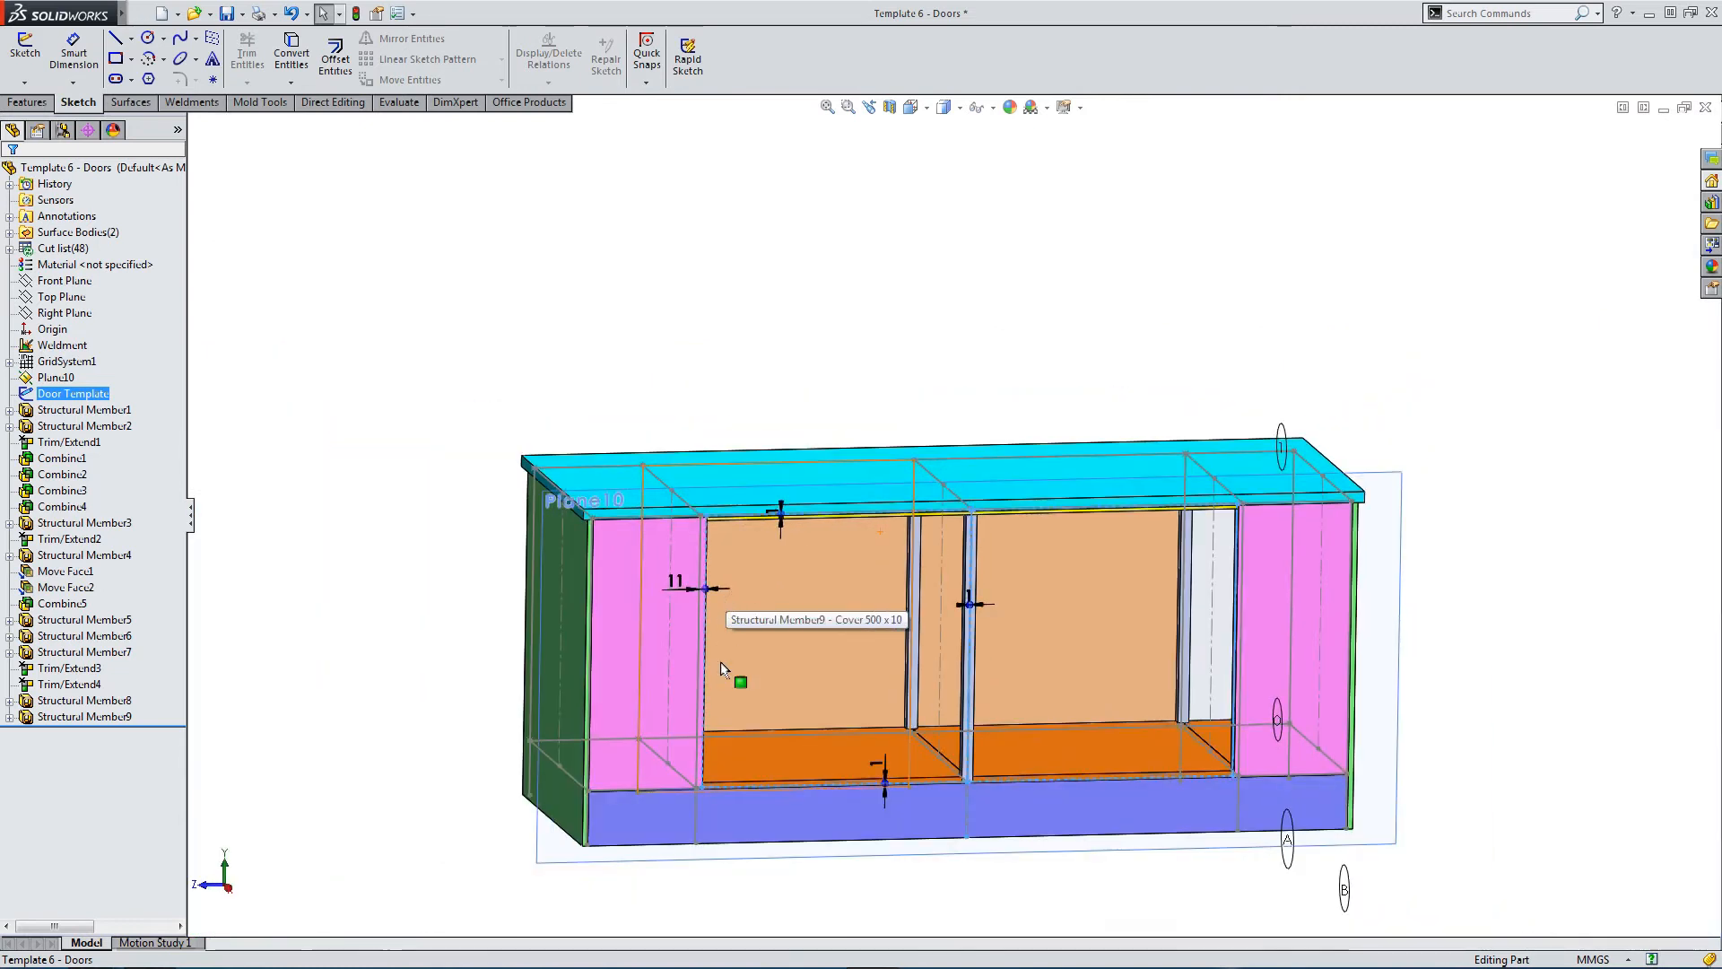
{"action": "middle_click_drag", "start_coordinate": [721, 665], "coordinate": [772, 880]}
{"action": "scroll", "coordinate": [780, 812], "scroll_direction": "down", "scroll_amount": 6}
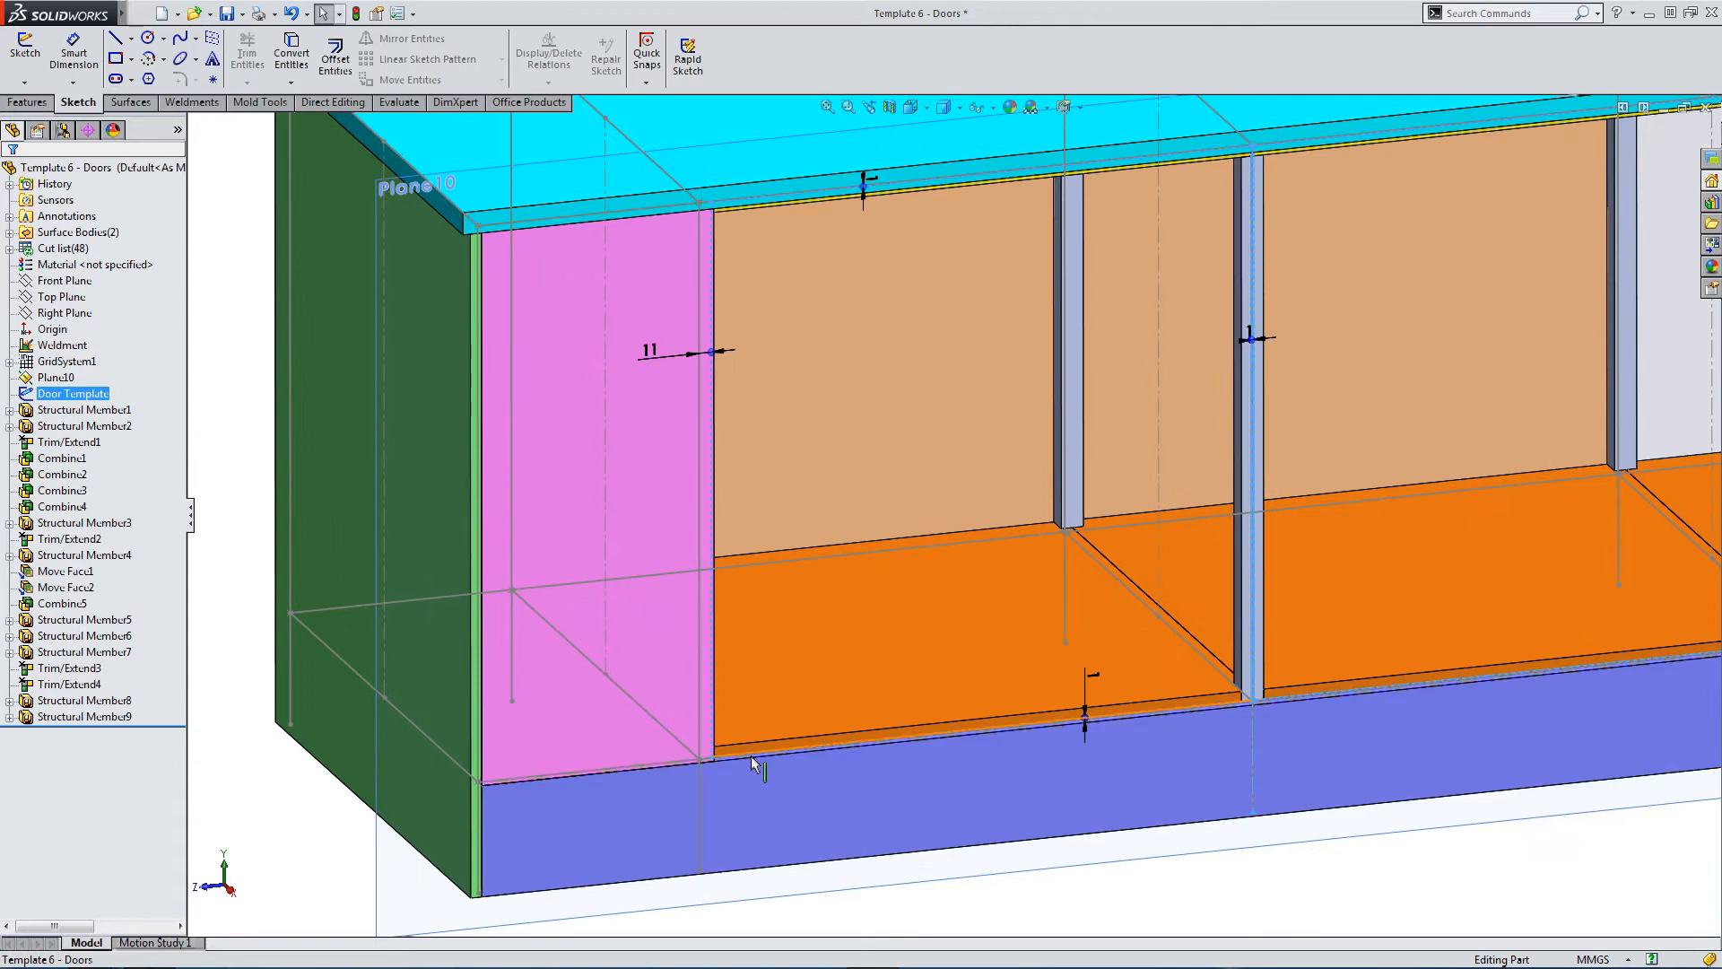
{"action": "scroll", "coordinate": [752, 754], "scroll_direction": "down", "scroll_amount": 5}
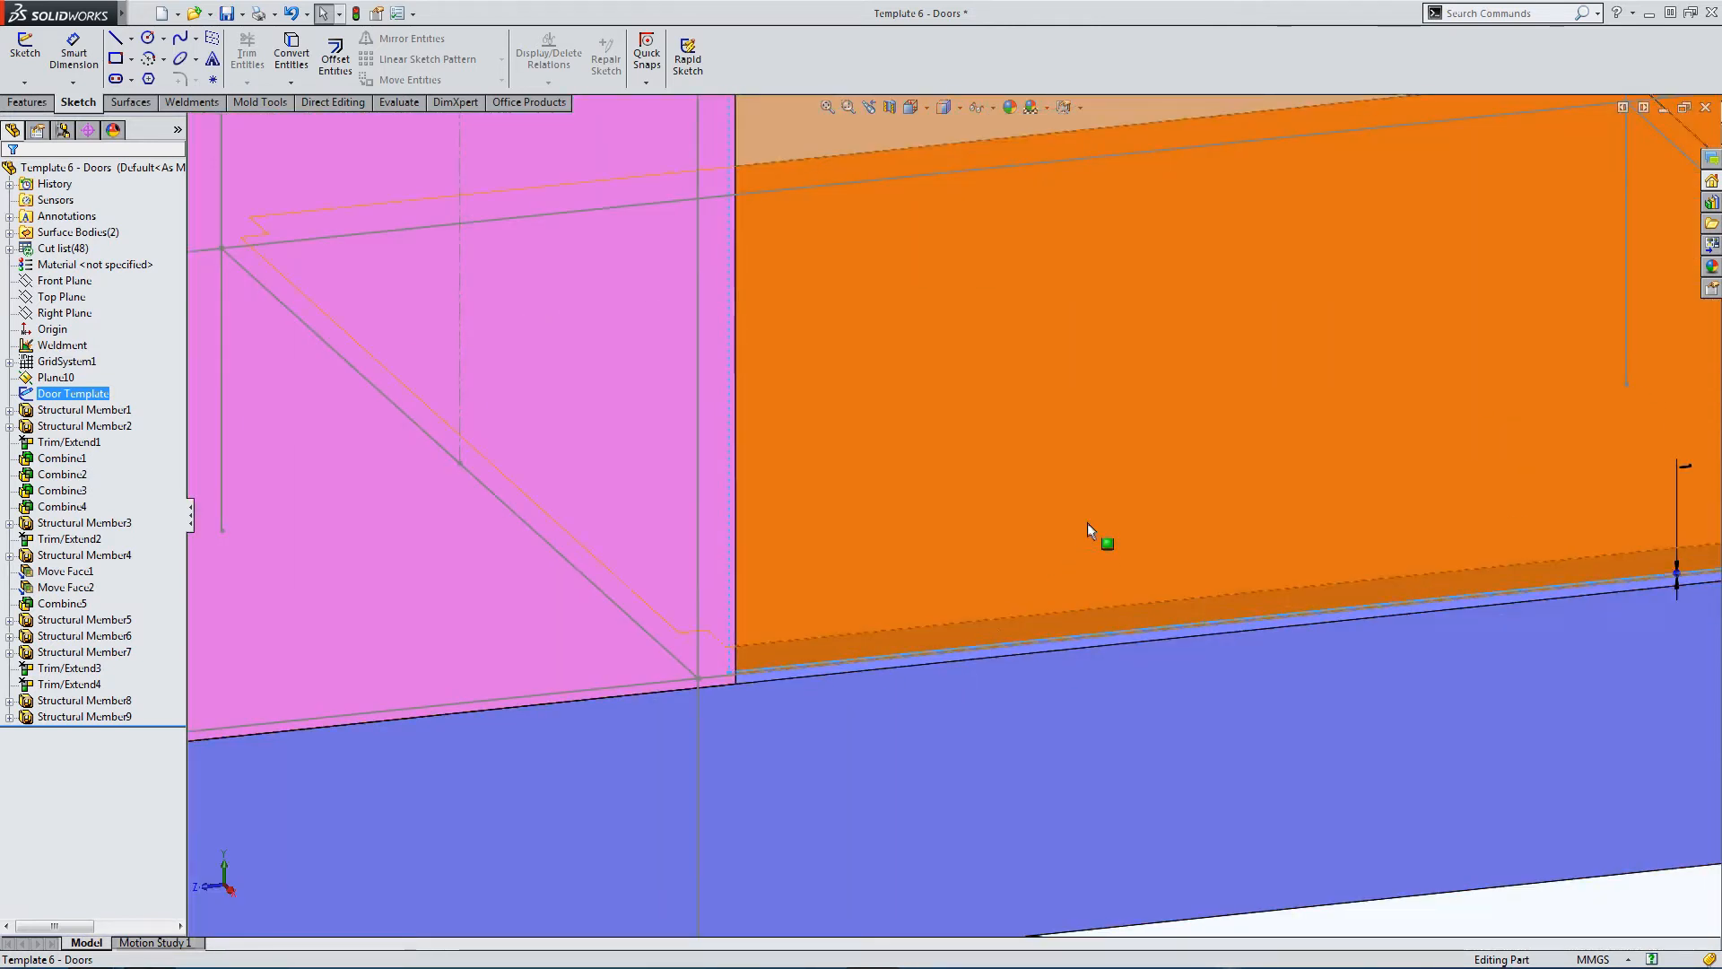
{"action": "scroll", "coordinate": [1130, 476], "scroll_direction": "up", "scroll_amount": 5}
{"action": "scroll", "coordinate": [1060, 435], "scroll_direction": "up", "scroll_amount": 6}
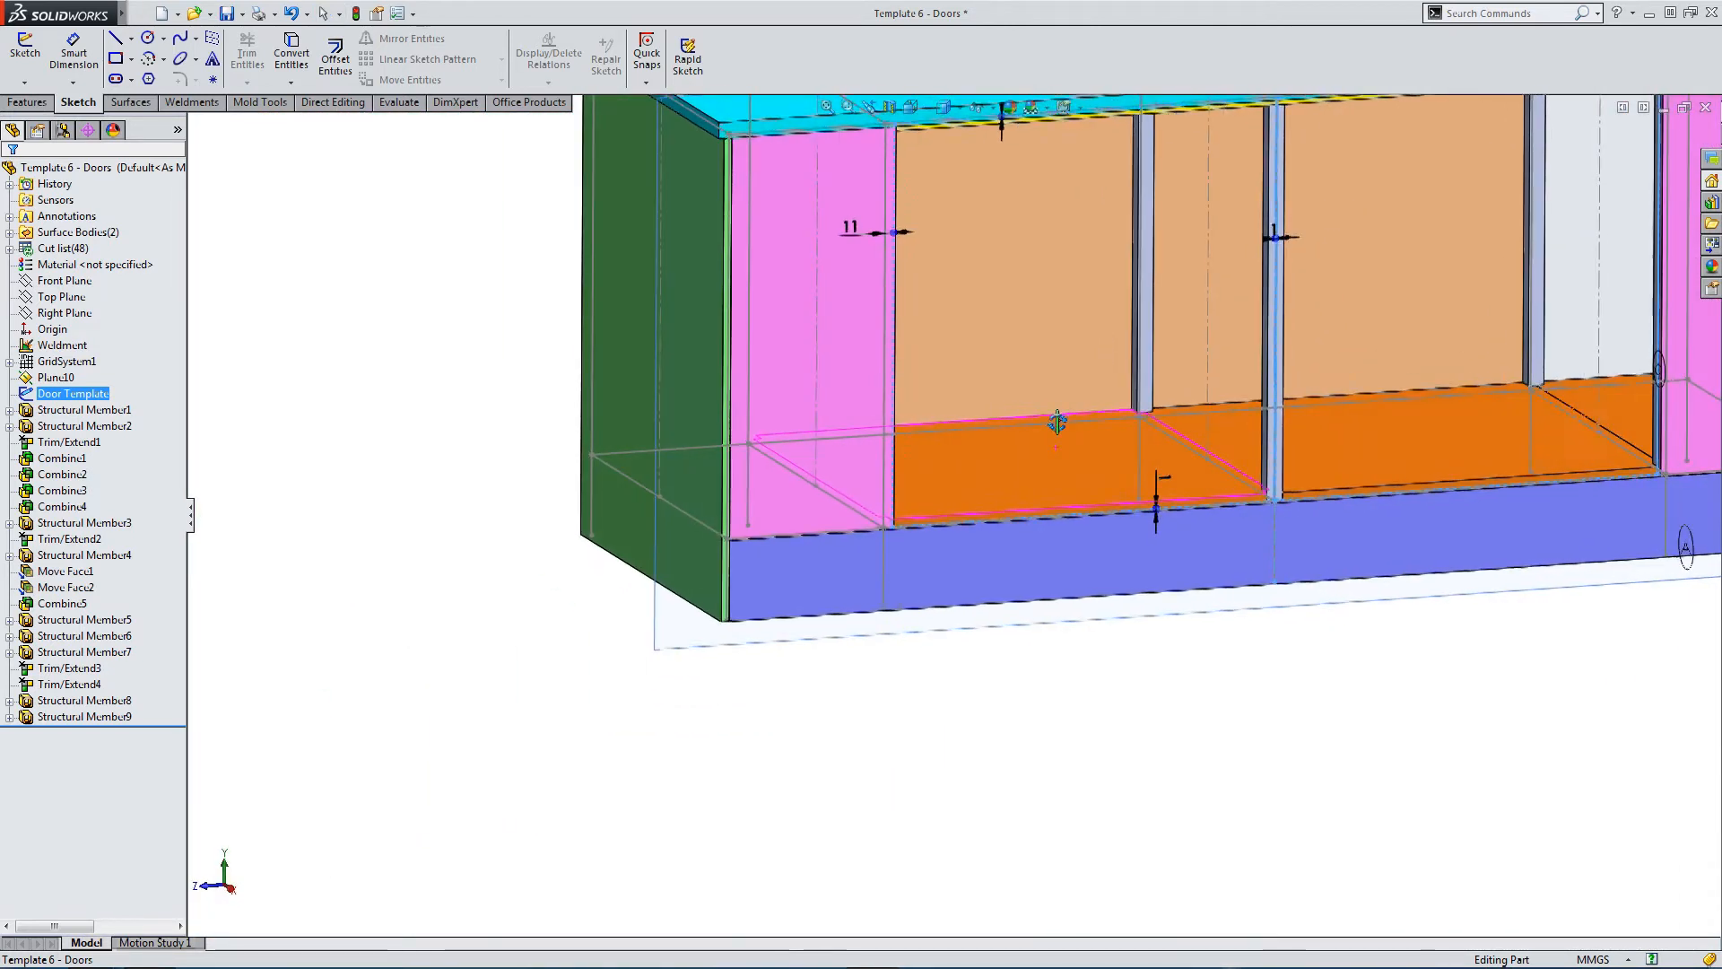
{"action": "middle_click_drag", "start_coordinate": [1111, 244], "coordinate": [1032, 556]}
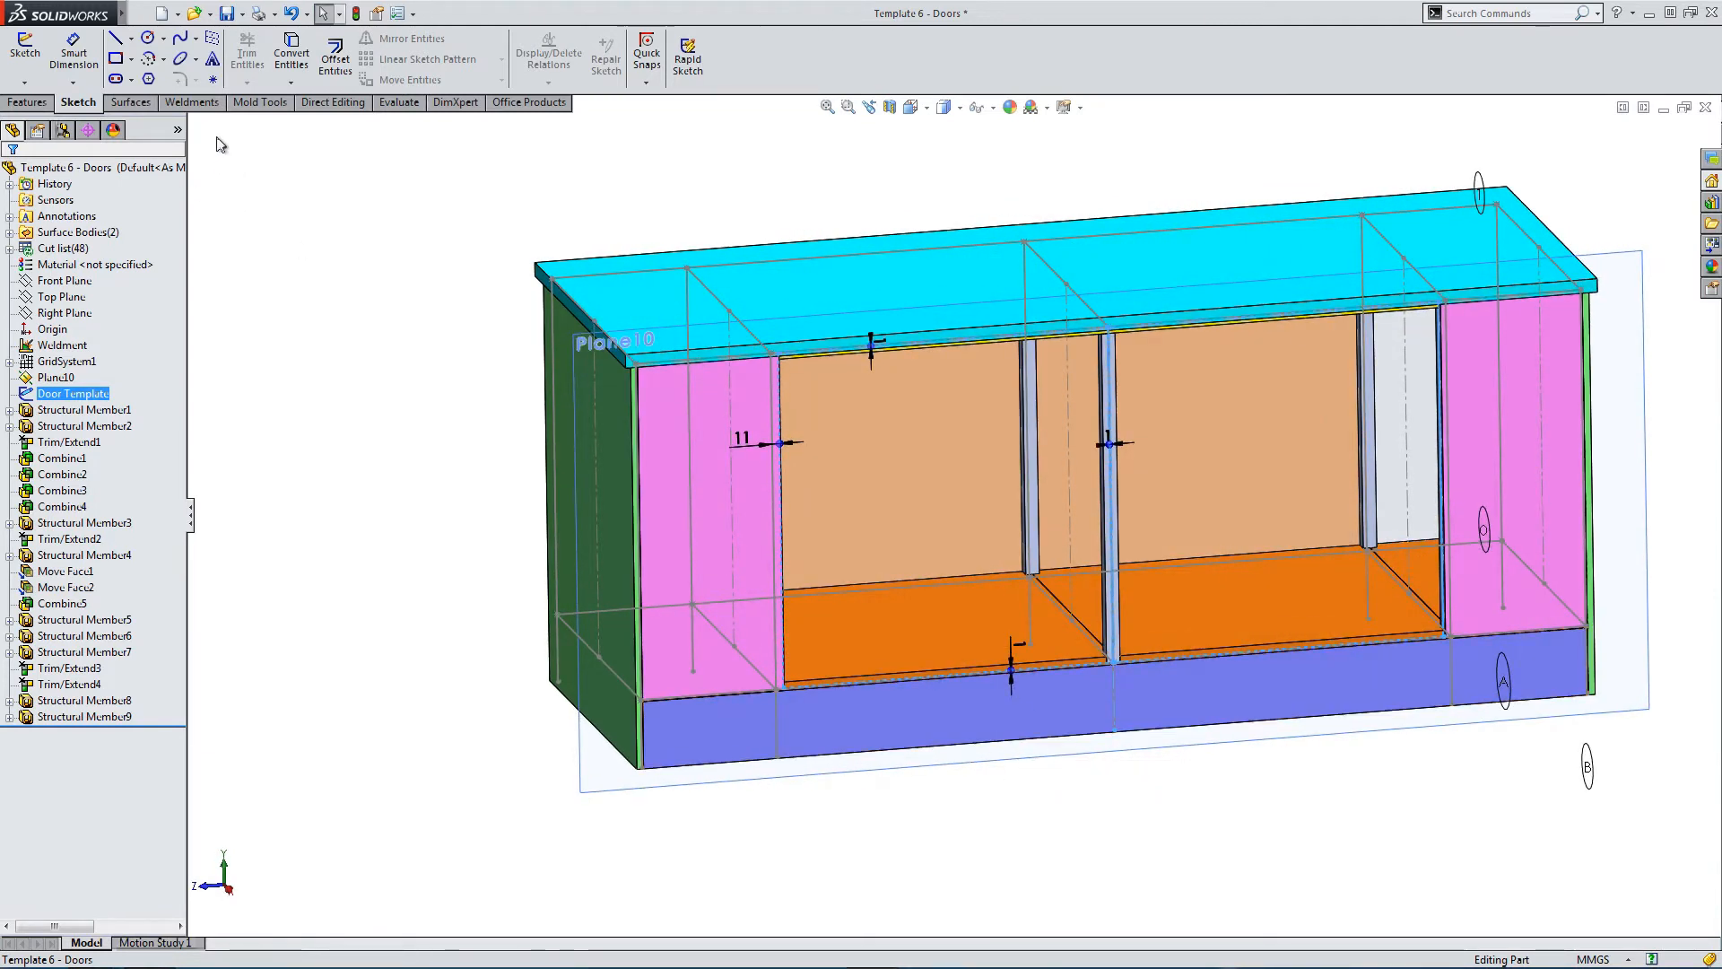
Reopen the Door Template sketch and draw a line across the left door rectangle between the midpoints of its vertical sides.
{"action": "right_click", "coordinate": [54, 400]}
{"action": "left_click", "coordinate": [65, 347]}
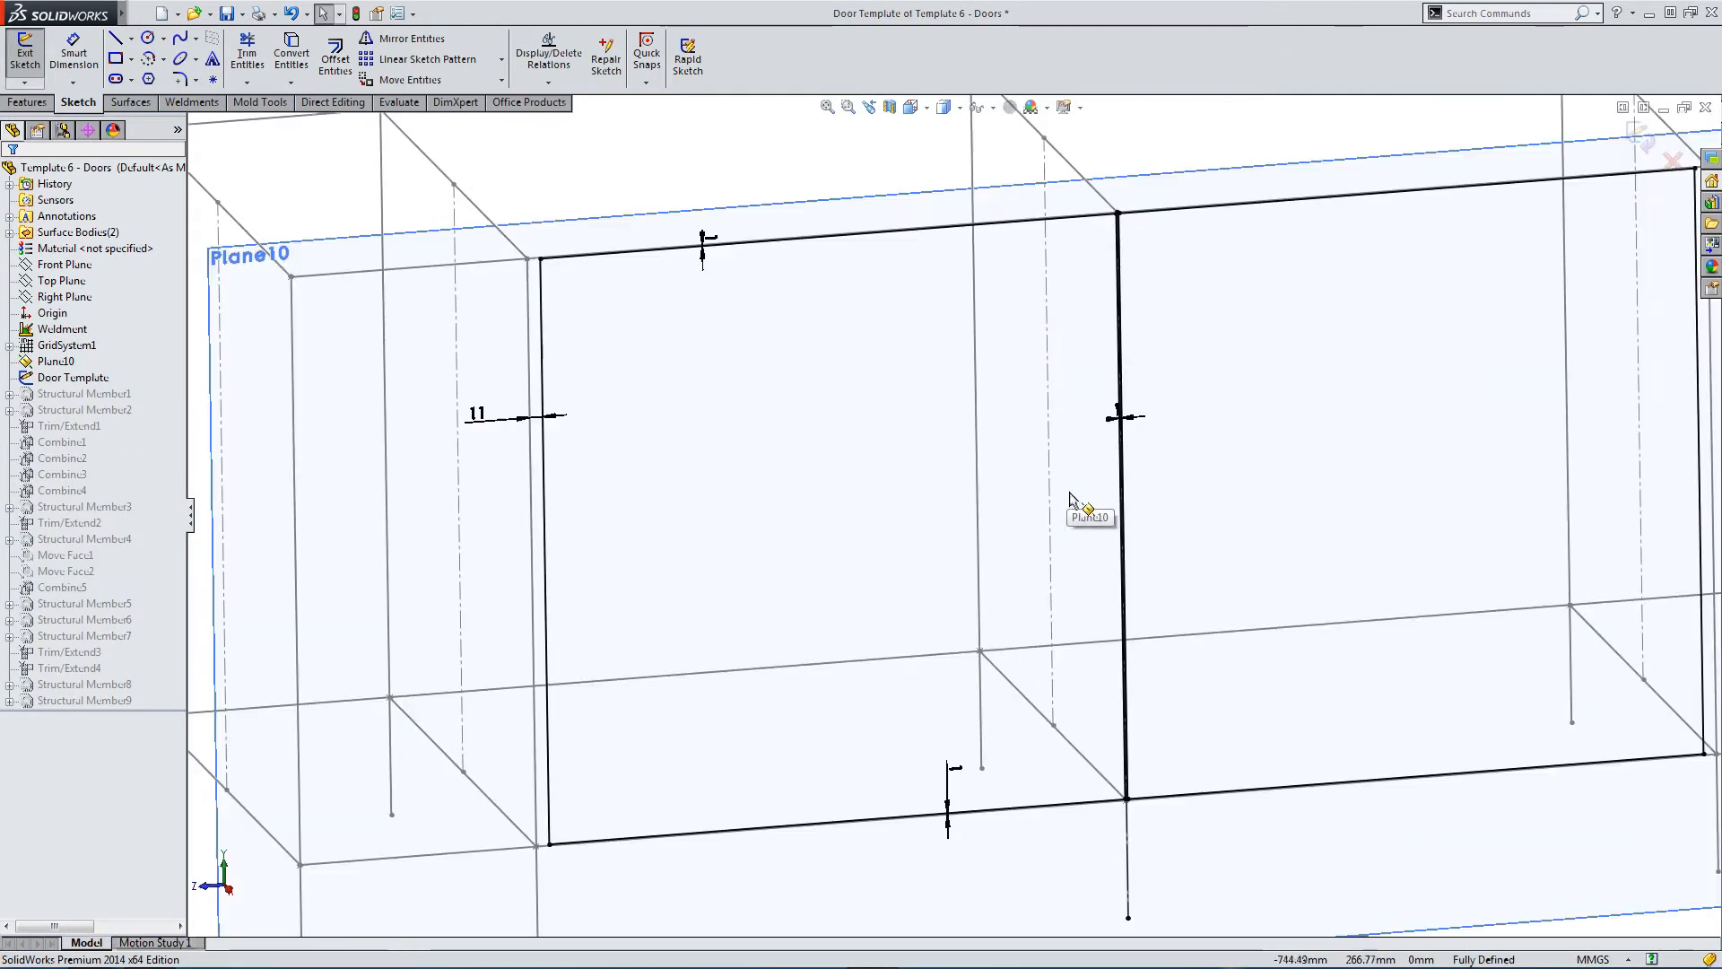
{"action": "left_click", "coordinate": [544, 550]}
{"action": "scroll", "coordinate": [1122, 558], "scroll_direction": "down", "scroll_amount": 5}
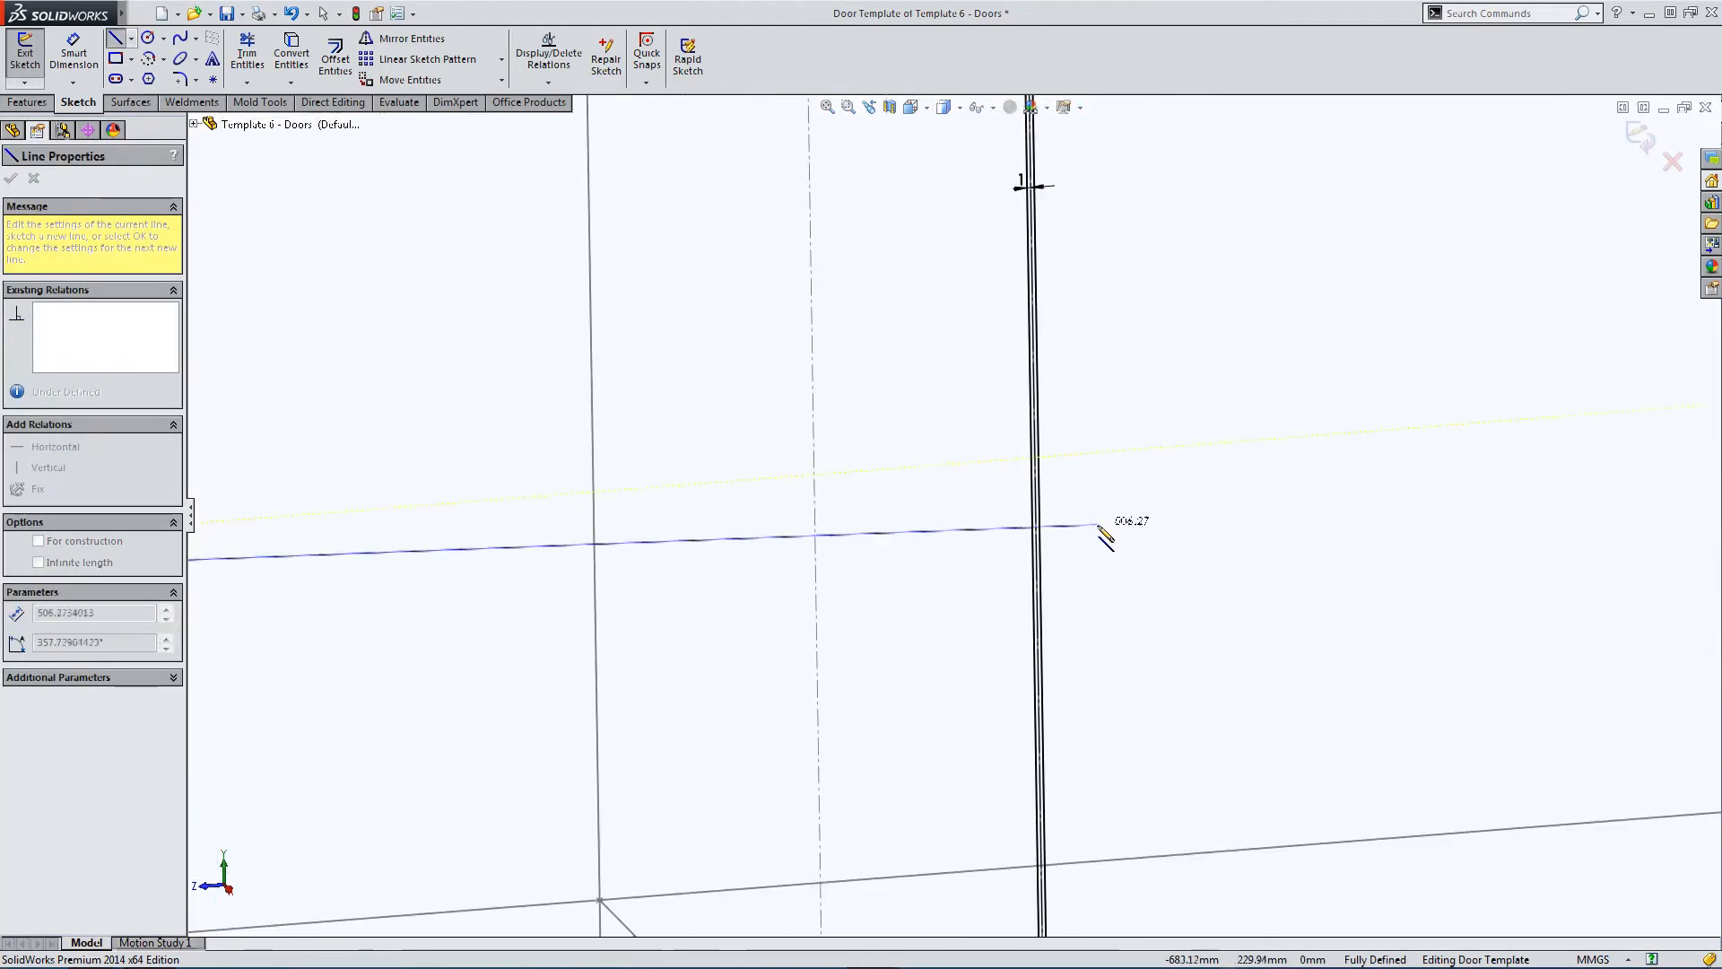
{"action": "left_click", "coordinate": [969, 406]}
{"action": "key", "text": "Escape"}
{"action": "key", "text": "Escape"}
Draw a matching line across the right door rectangle between its vertical sides' midpoints and exit the sketch.
{"action": "key", "text": "l"}
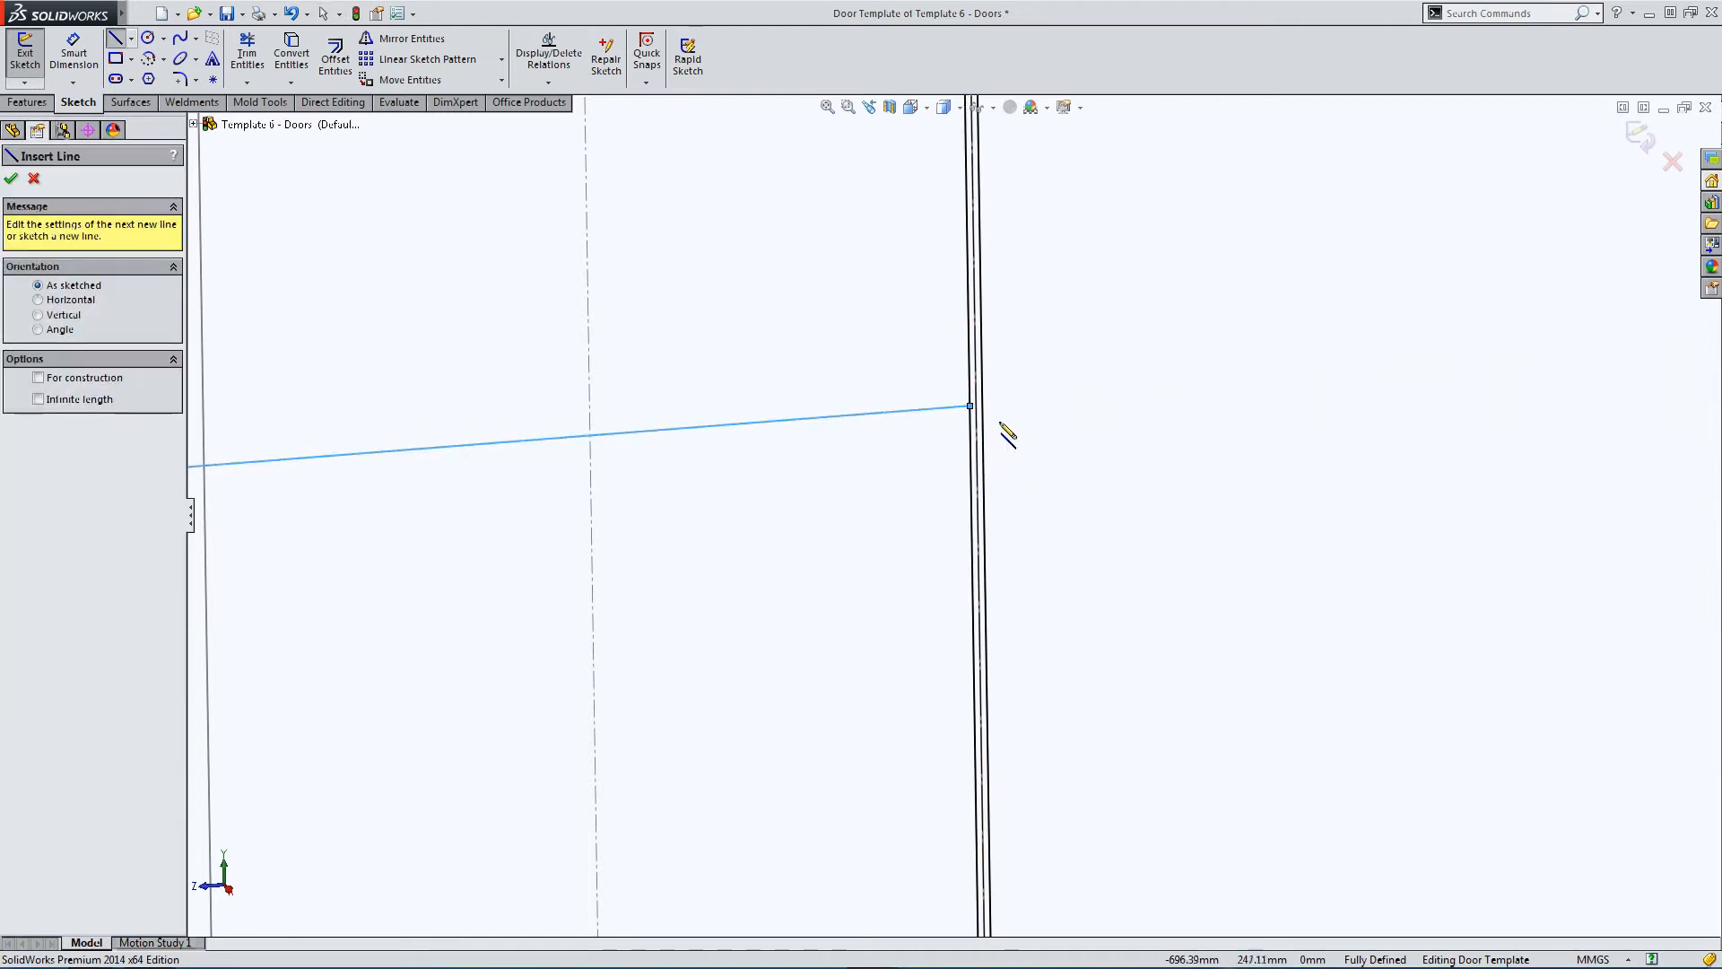
{"action": "left_click", "coordinate": [986, 411]}
{"action": "scroll", "coordinate": [1301, 484], "scroll_direction": "up", "scroll_amount": 5}
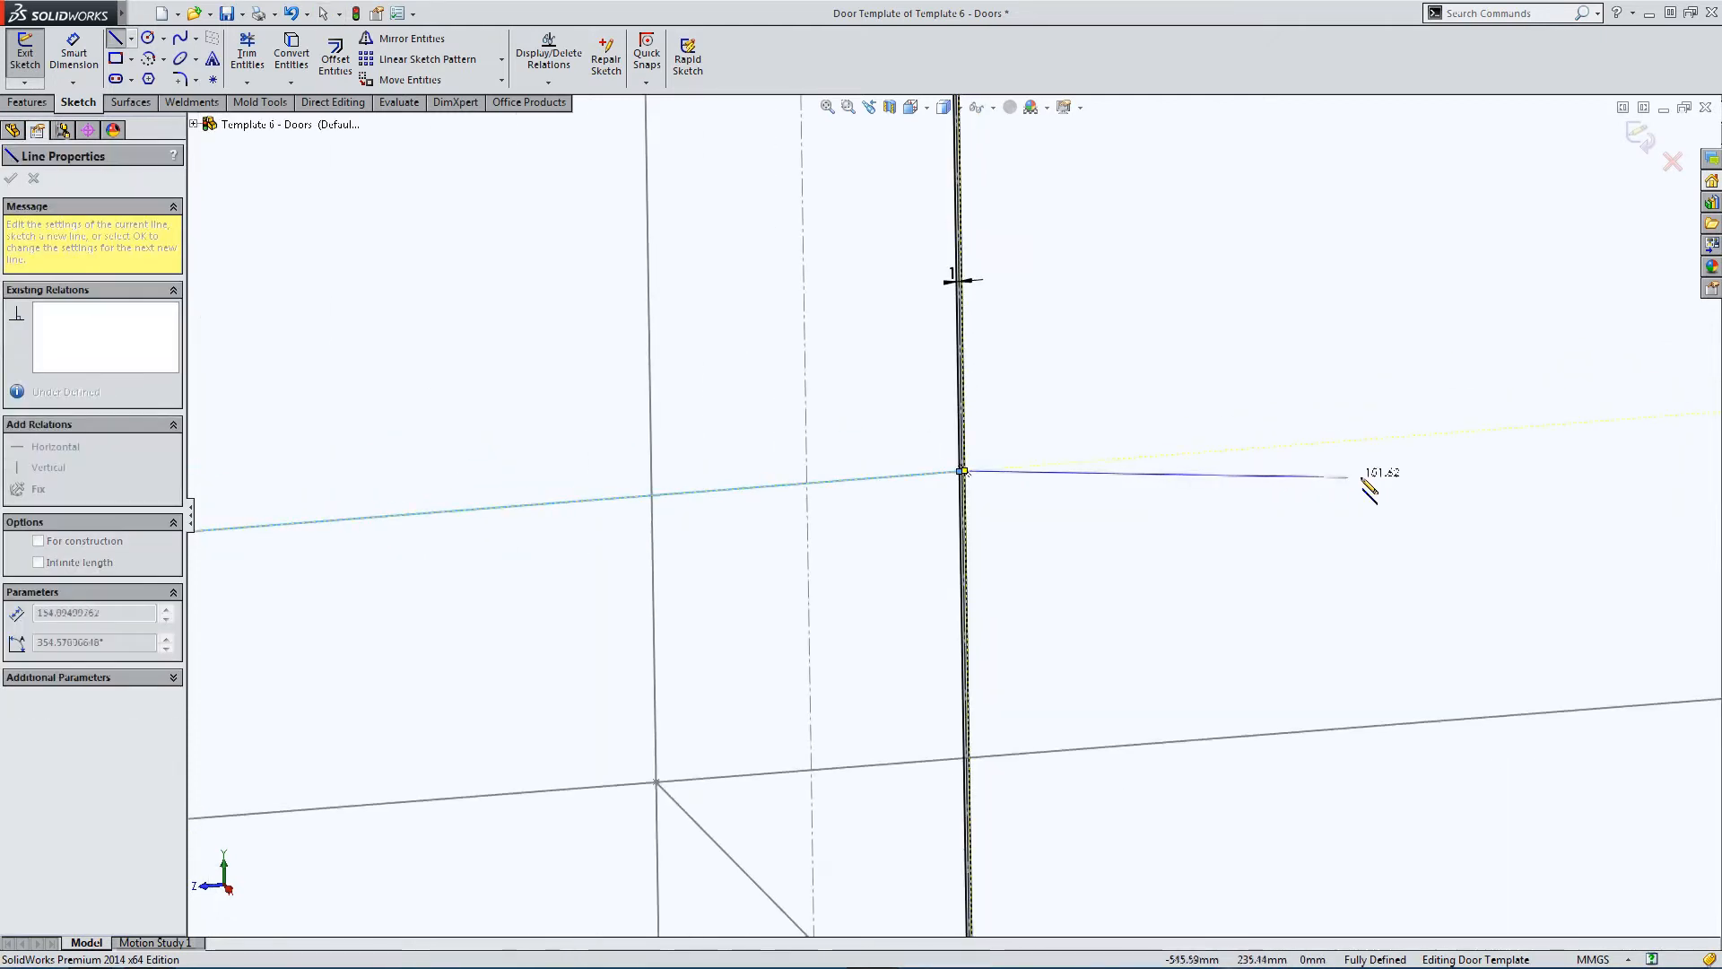
{"action": "scroll", "coordinate": [1659, 471], "scroll_direction": "down", "scroll_amount": 2}
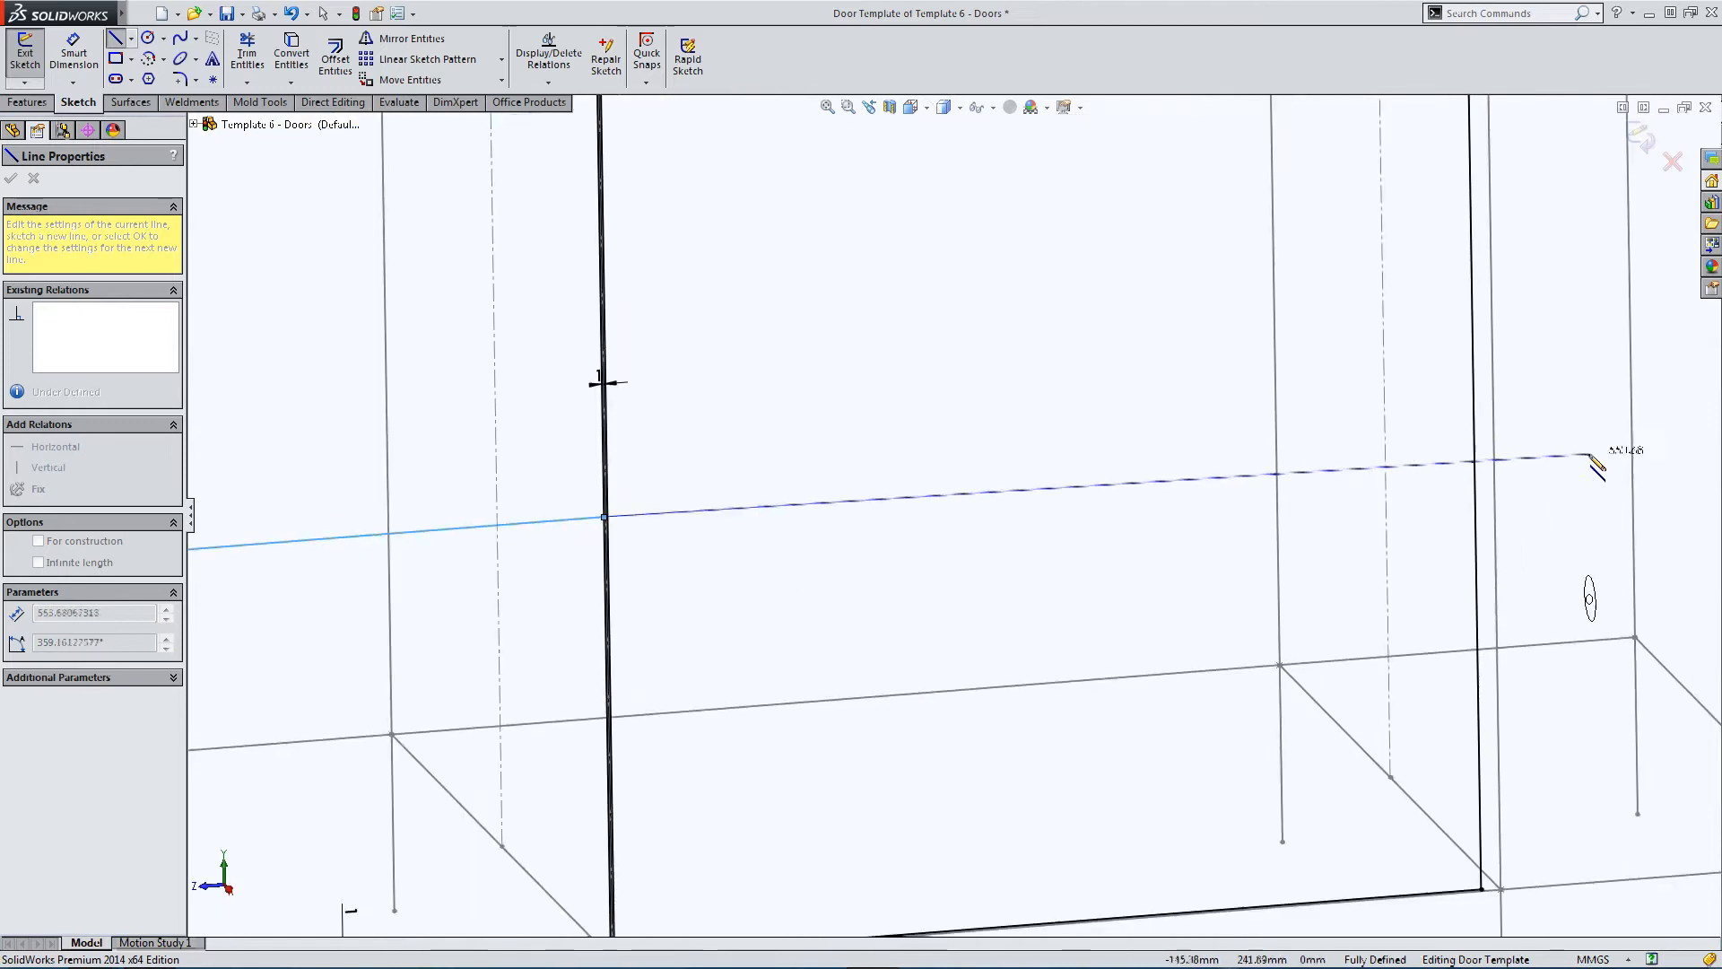
{"action": "left_click", "coordinate": [1473, 448]}
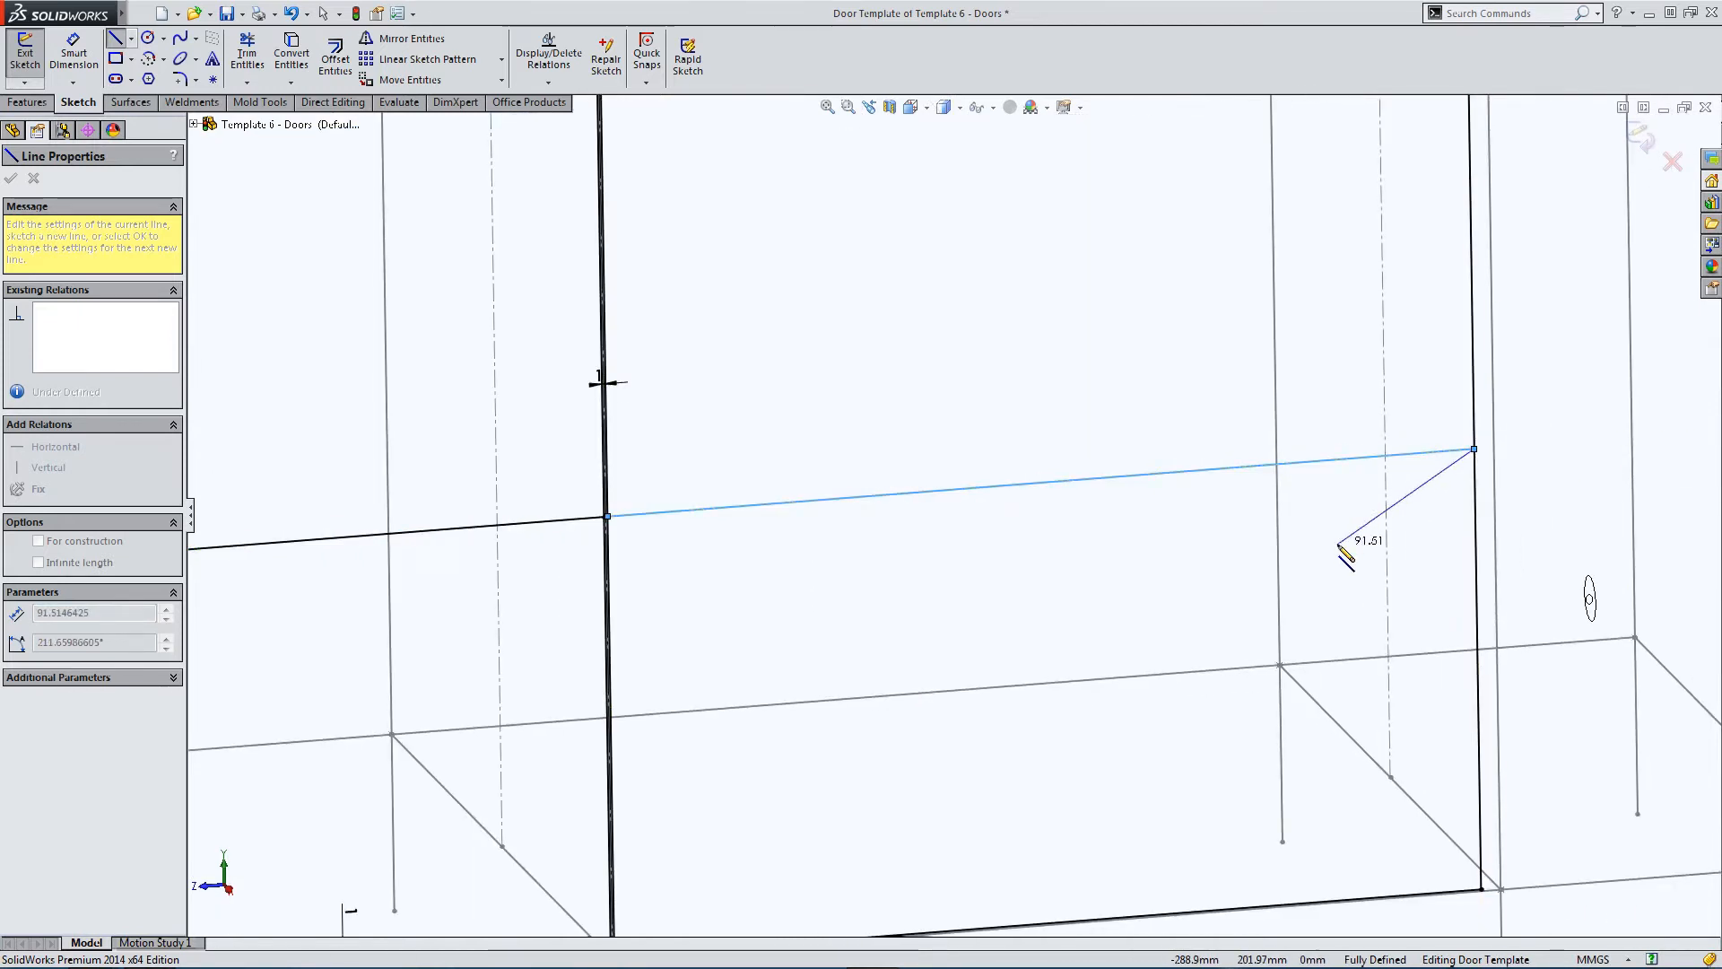
{"action": "key", "text": "Escape"}
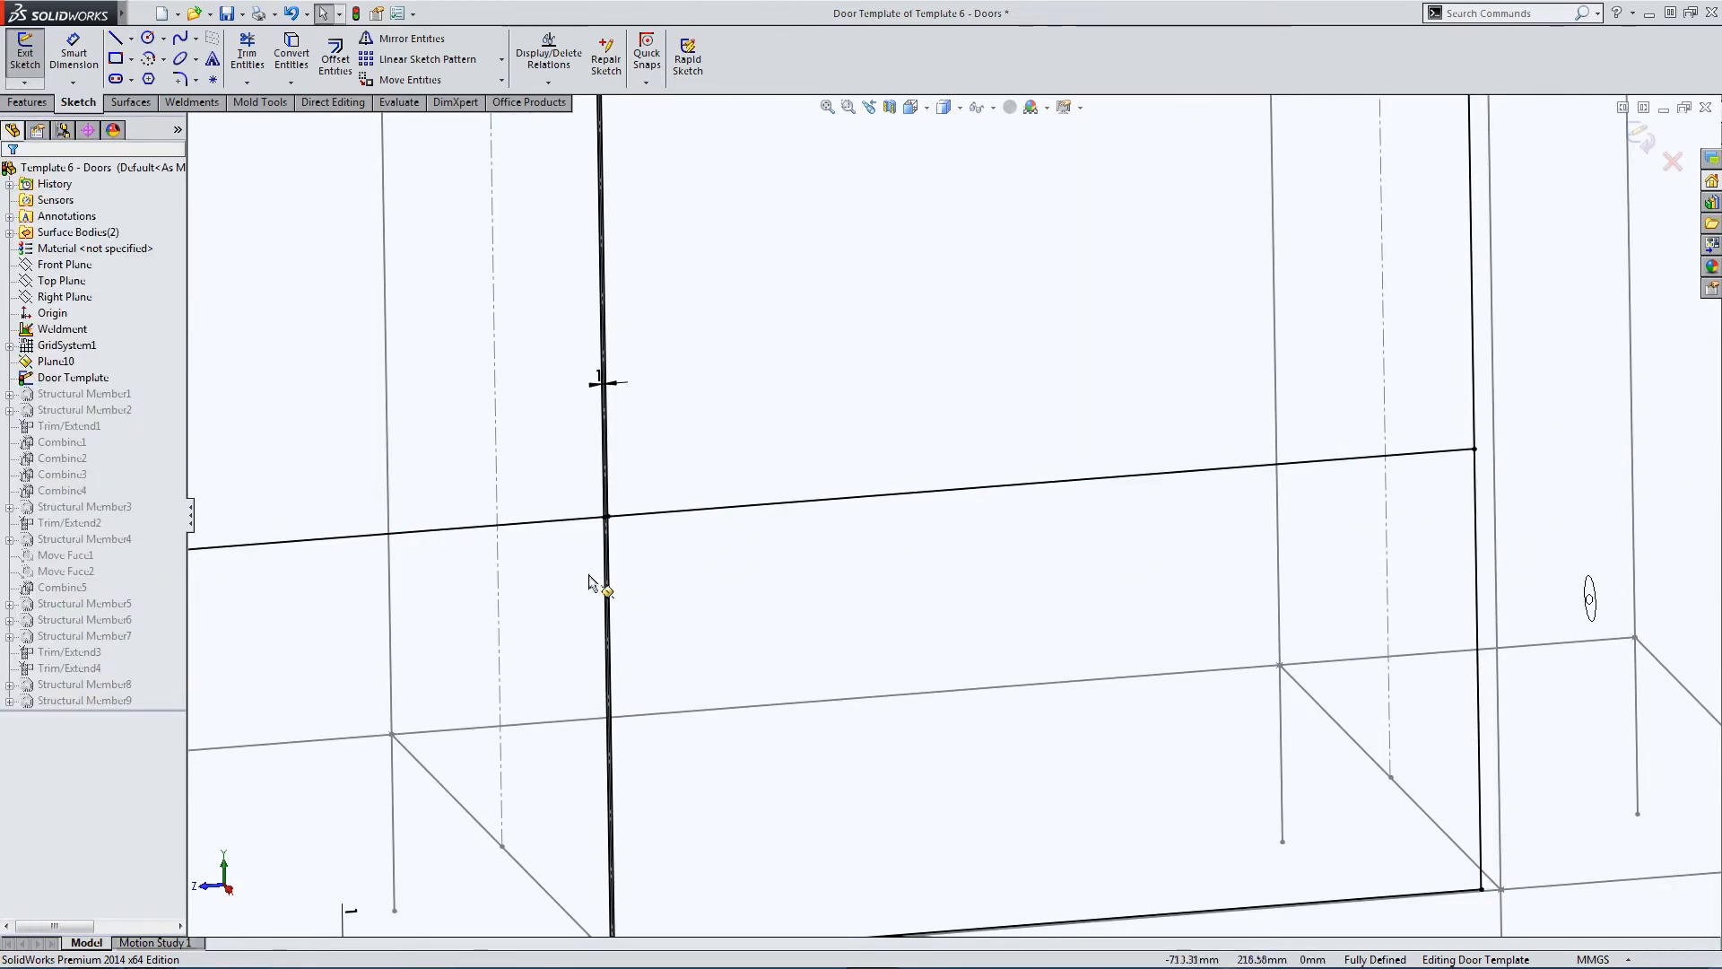
{"action": "scroll", "coordinate": [556, 574], "scroll_direction": "up", "scroll_amount": 6}
{"action": "mouse_move", "coordinate": [588, 550]}
{"action": "middle_mouse_down"}
{"action": "mouse_move", "coordinate": [529, 519]}
{"action": "mouse_move", "coordinate": [595, 511]}
{"action": "mouse_move", "coordinate": [541, 527]}
{"action": "middle_mouse_up"}
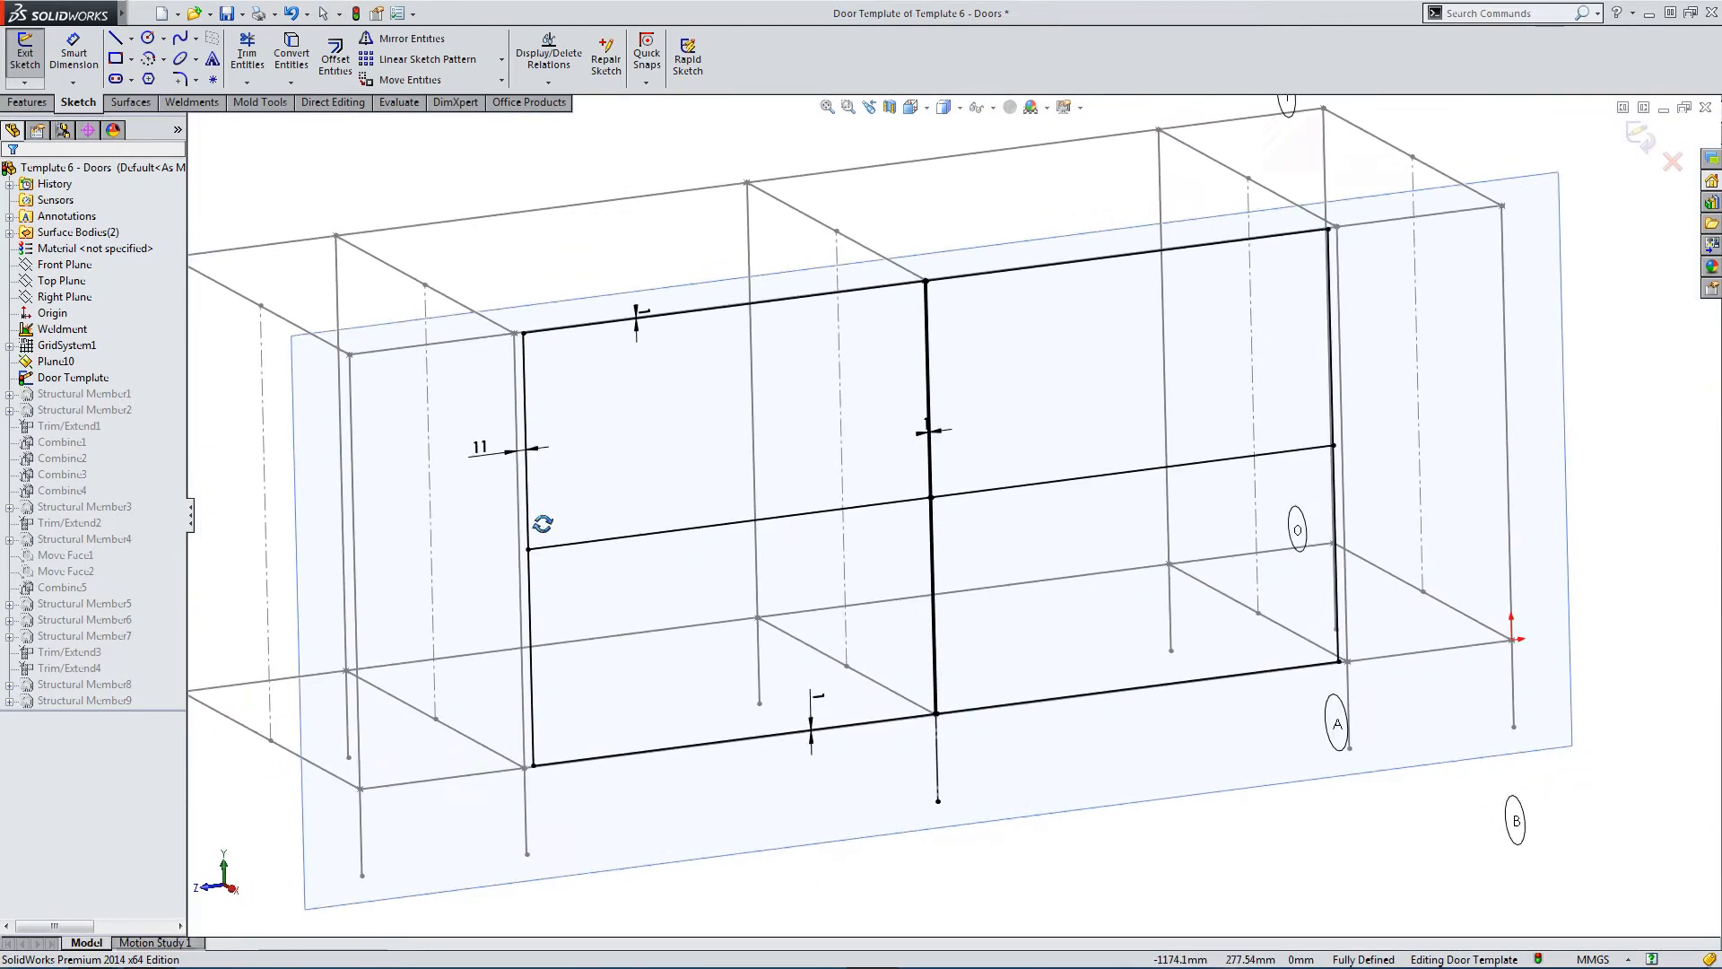
{"action": "left_click", "coordinate": [1634, 135]}
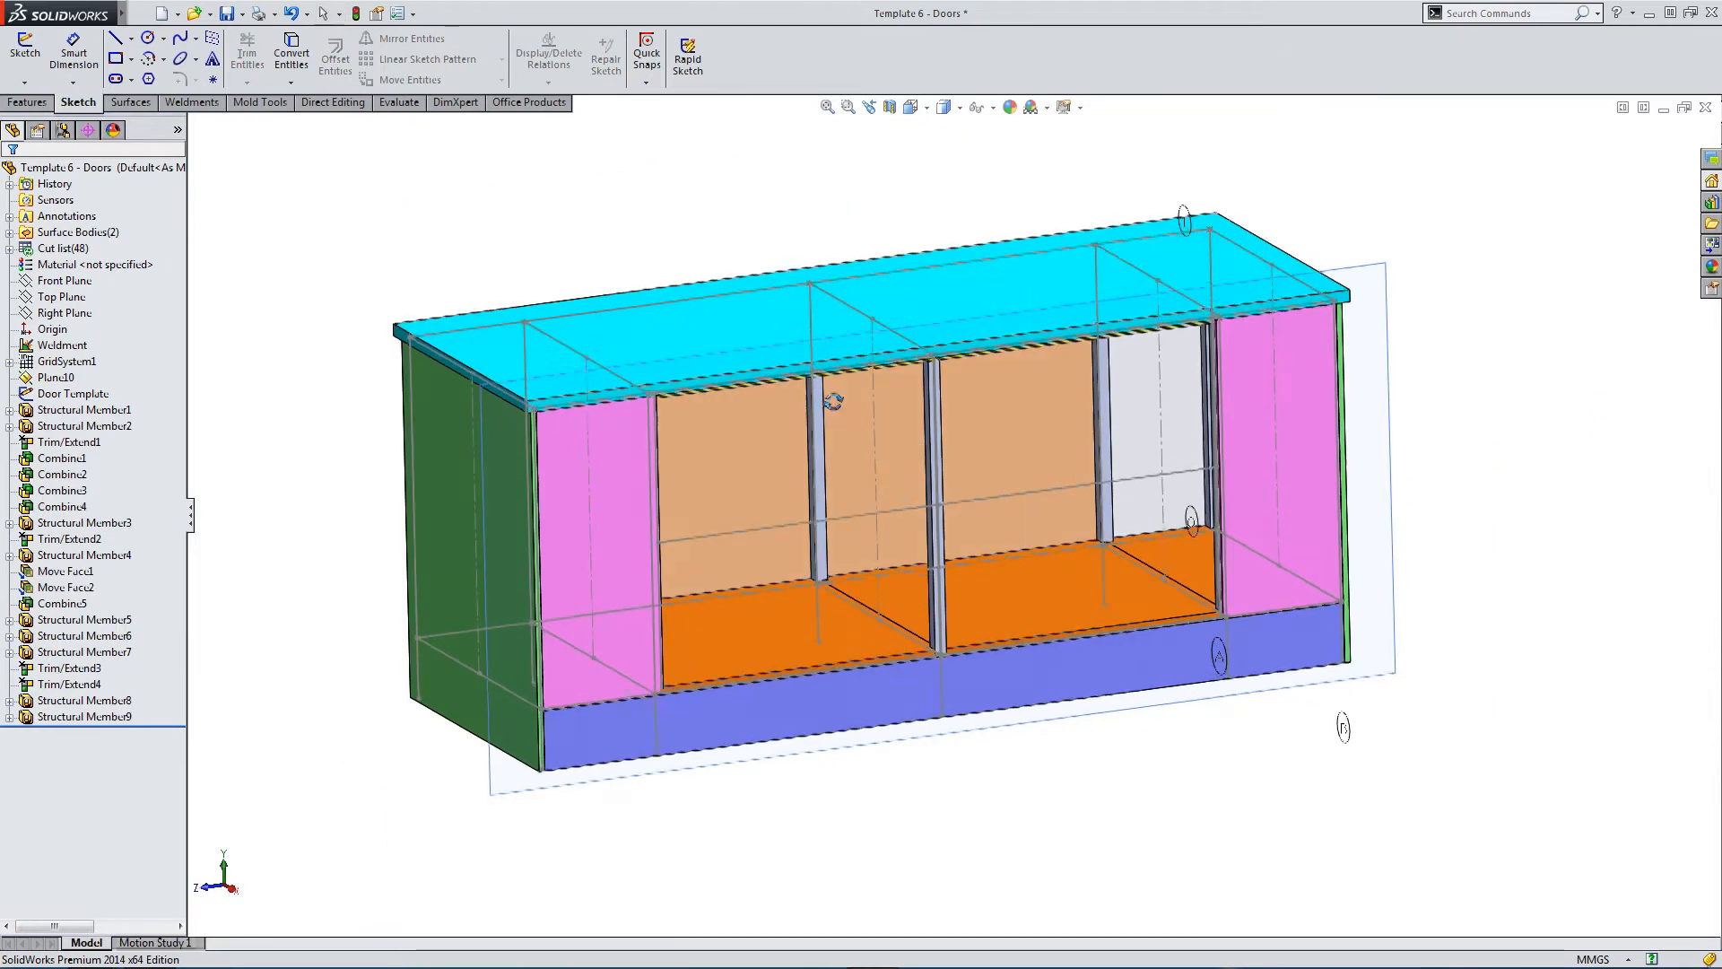
{"action": "middle_click_drag", "start_coordinate": [833, 401], "coordinate": [761, 432]}
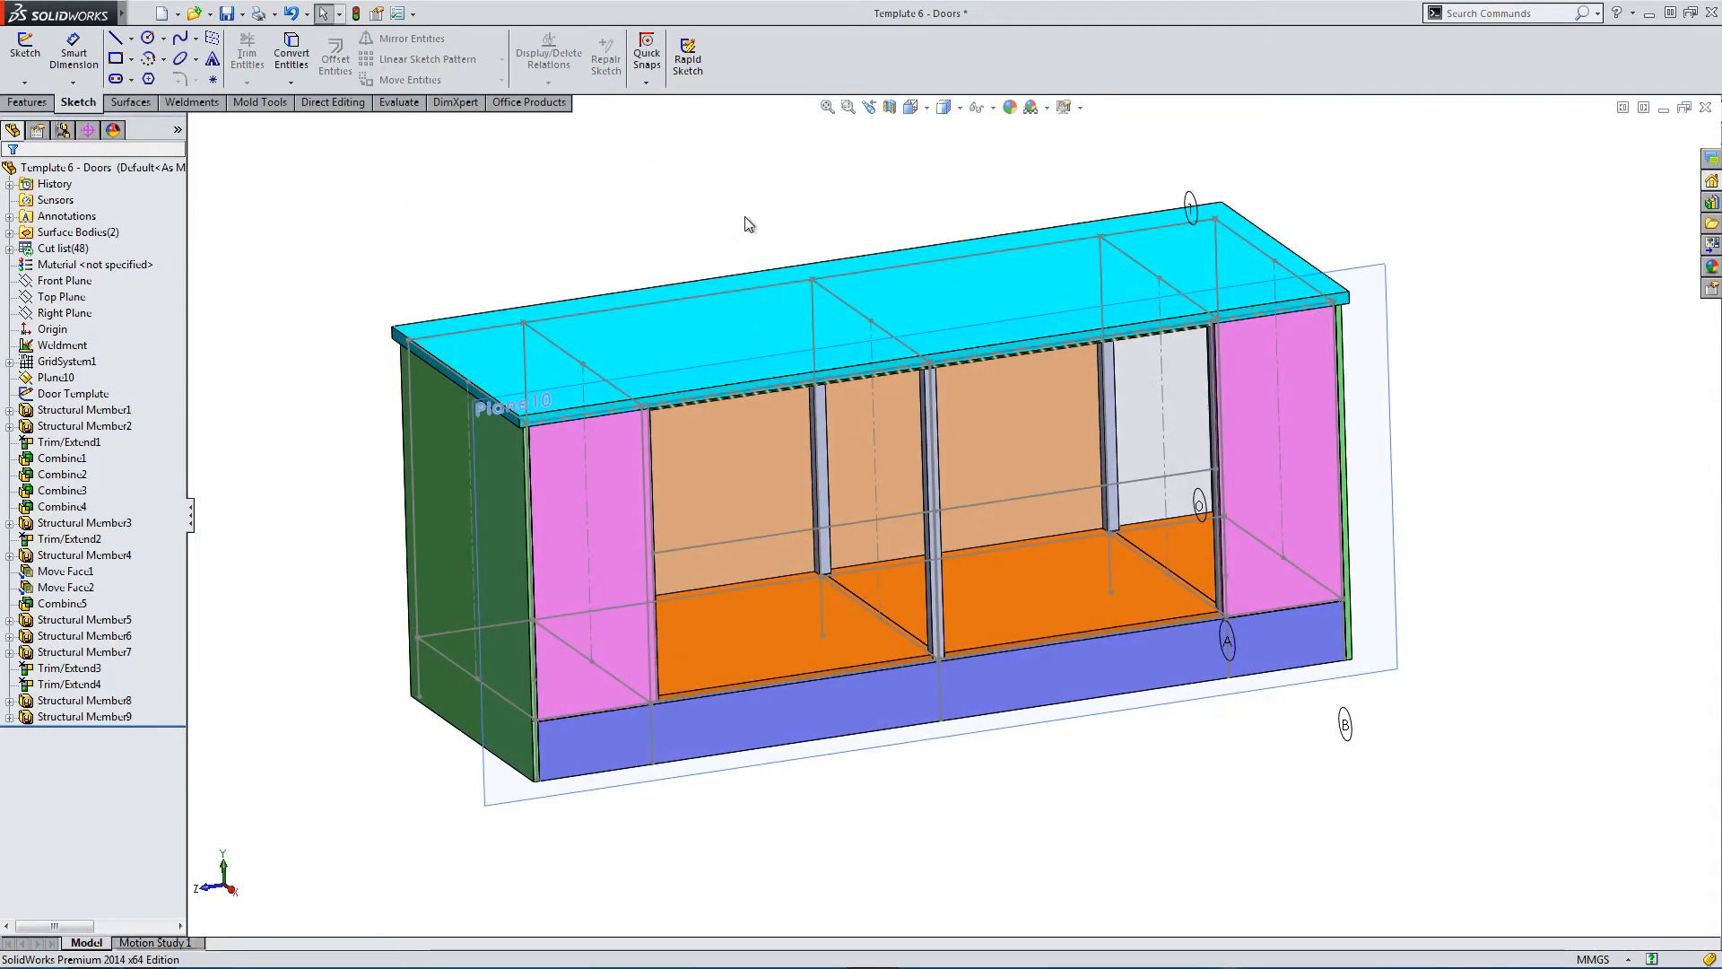
{"action": "middle_click_drag", "start_coordinate": [668, 274], "coordinate": [708, 376]}
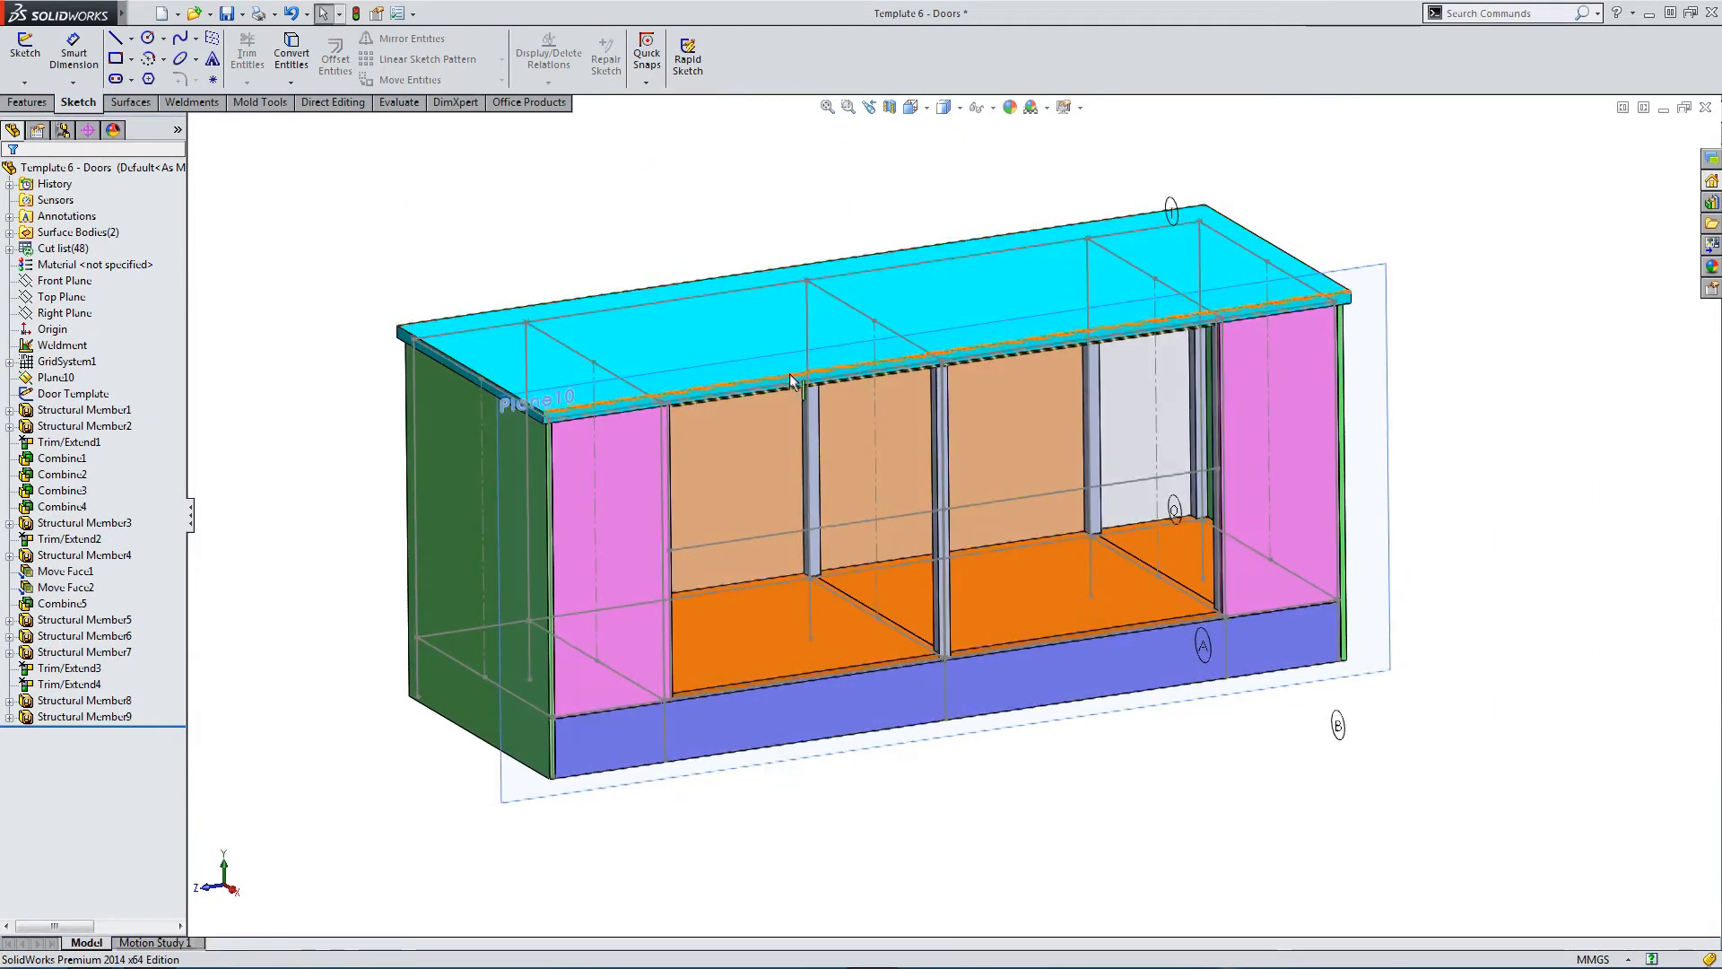
{"action": "scroll", "coordinate": [791, 380], "scroll_direction": "down", "scroll_amount": 2}
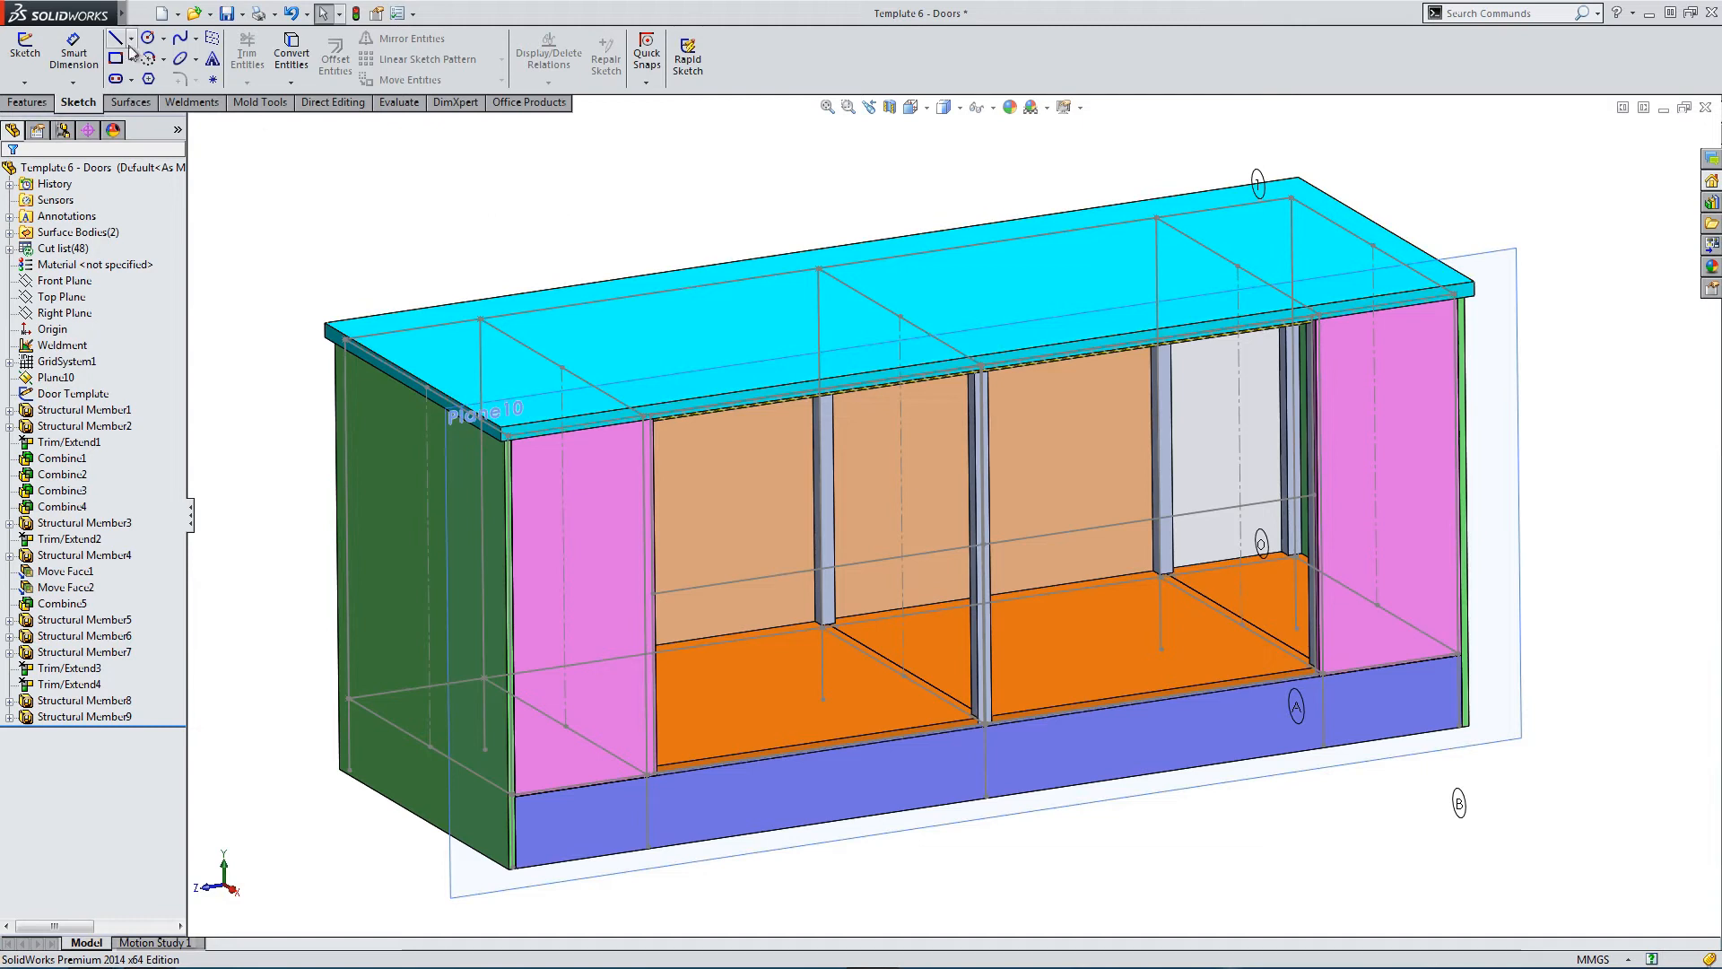
Create a new part document for the door frame profile.
{"action": "left_click", "coordinate": [135, 13]}
{"action": "left_click", "coordinate": [152, 32]}
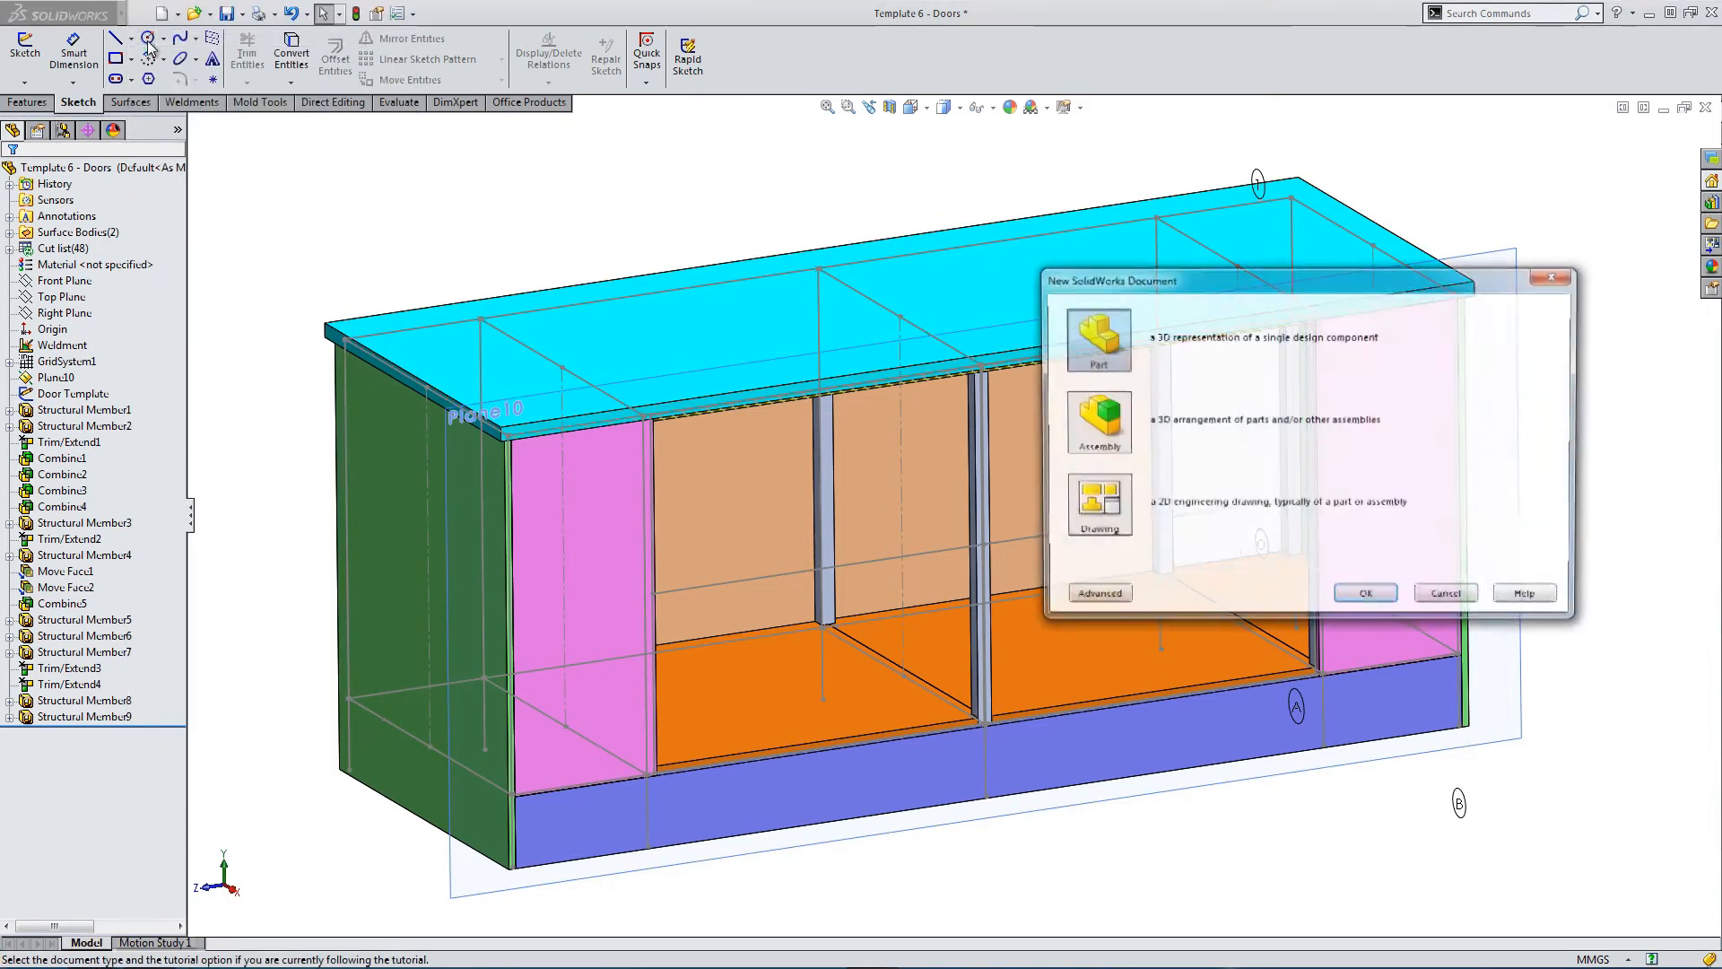
{"action": "double_click", "coordinate": [1105, 341]}
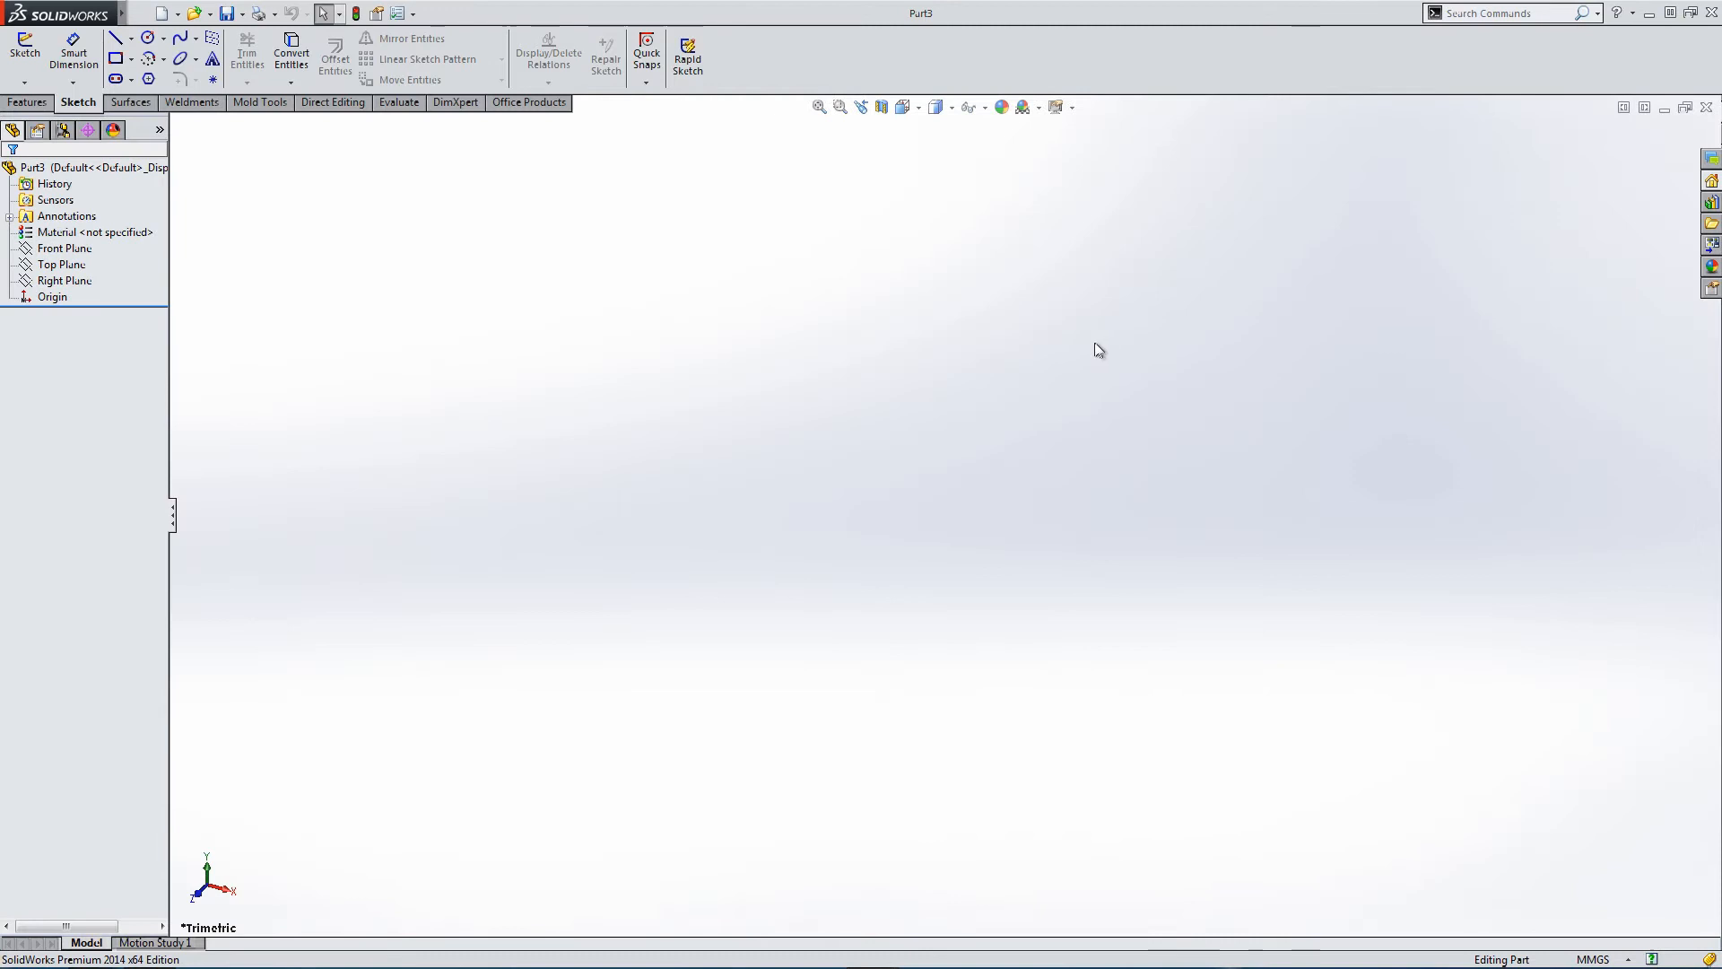
Start a sketch on the Front Plane and draw a corner rectangle about 137 by 18 mm from the origin.
{"action": "left_click", "coordinate": [56, 249]}
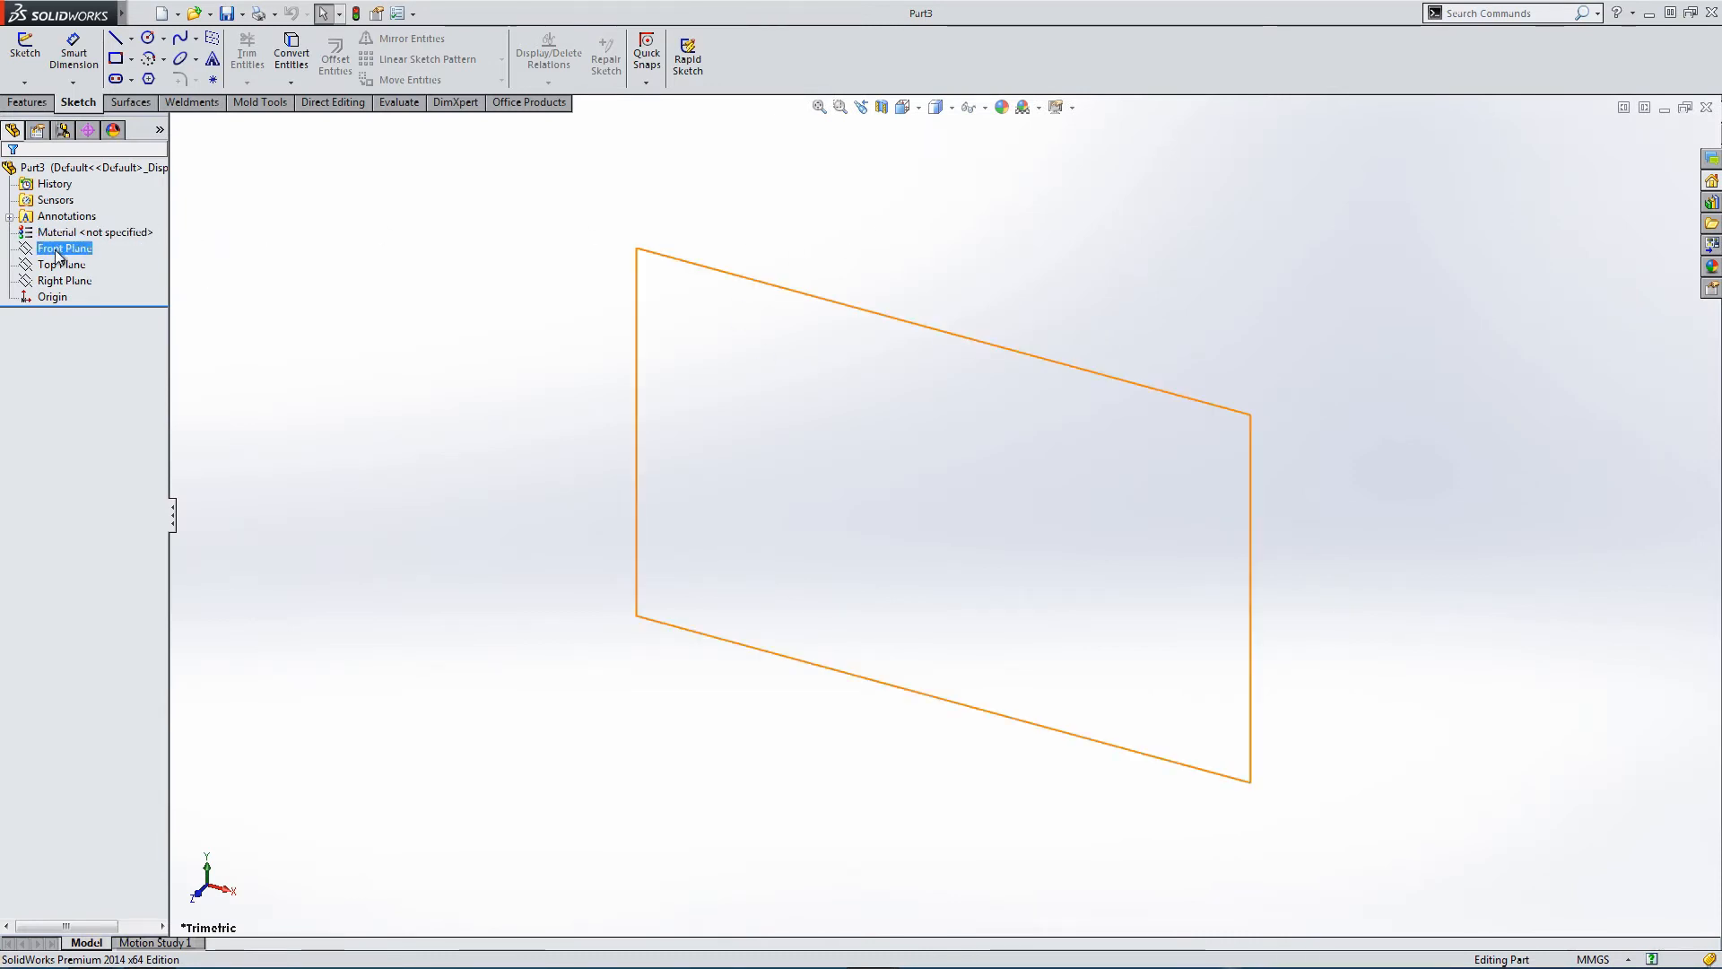
{"action": "left_click", "coordinate": [18, 44]}
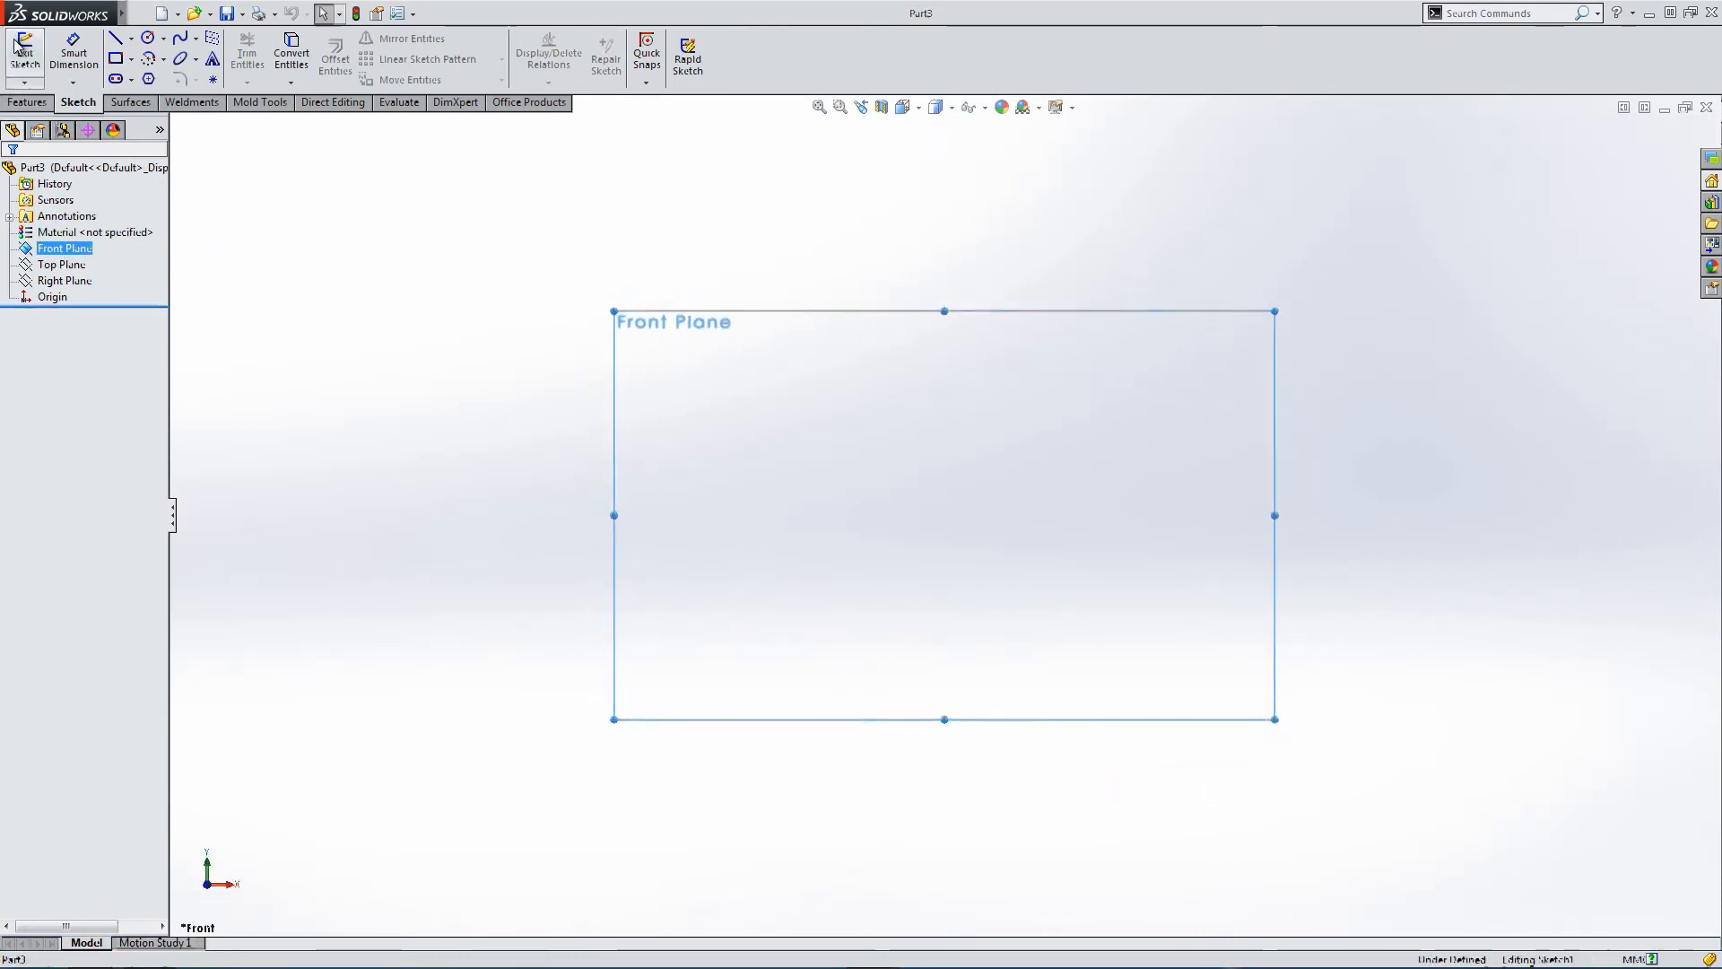
{"action": "left_click", "coordinate": [116, 59]}
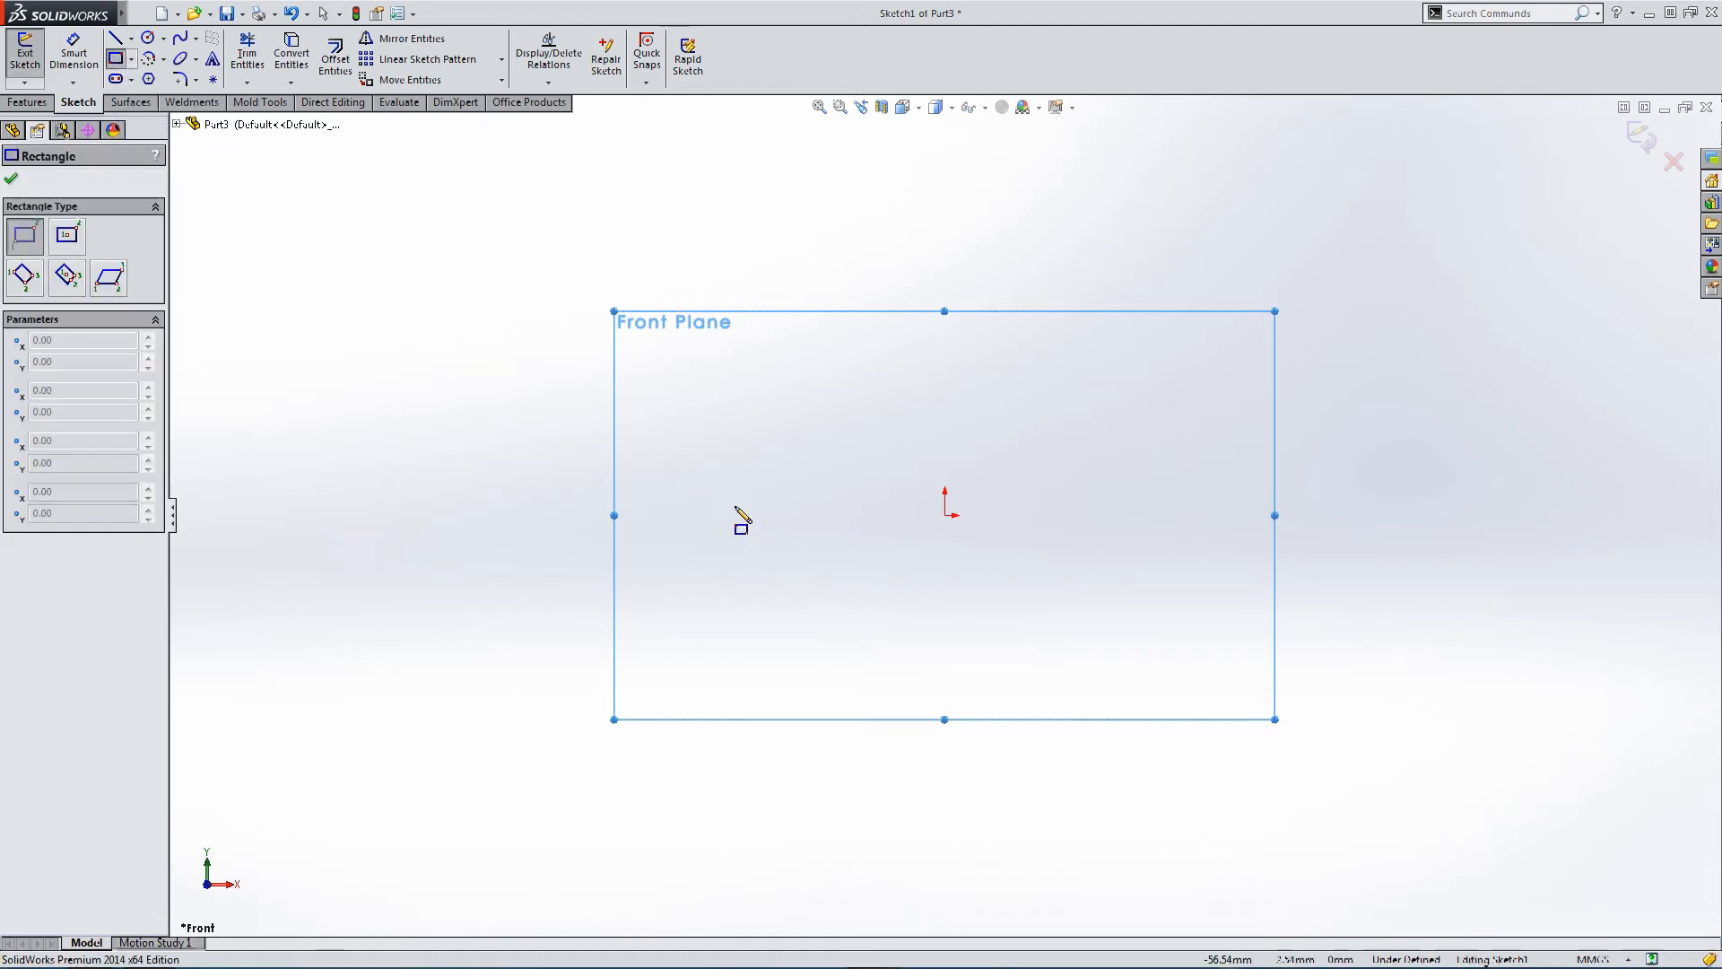
{"action": "left_click", "coordinate": [944, 515]}
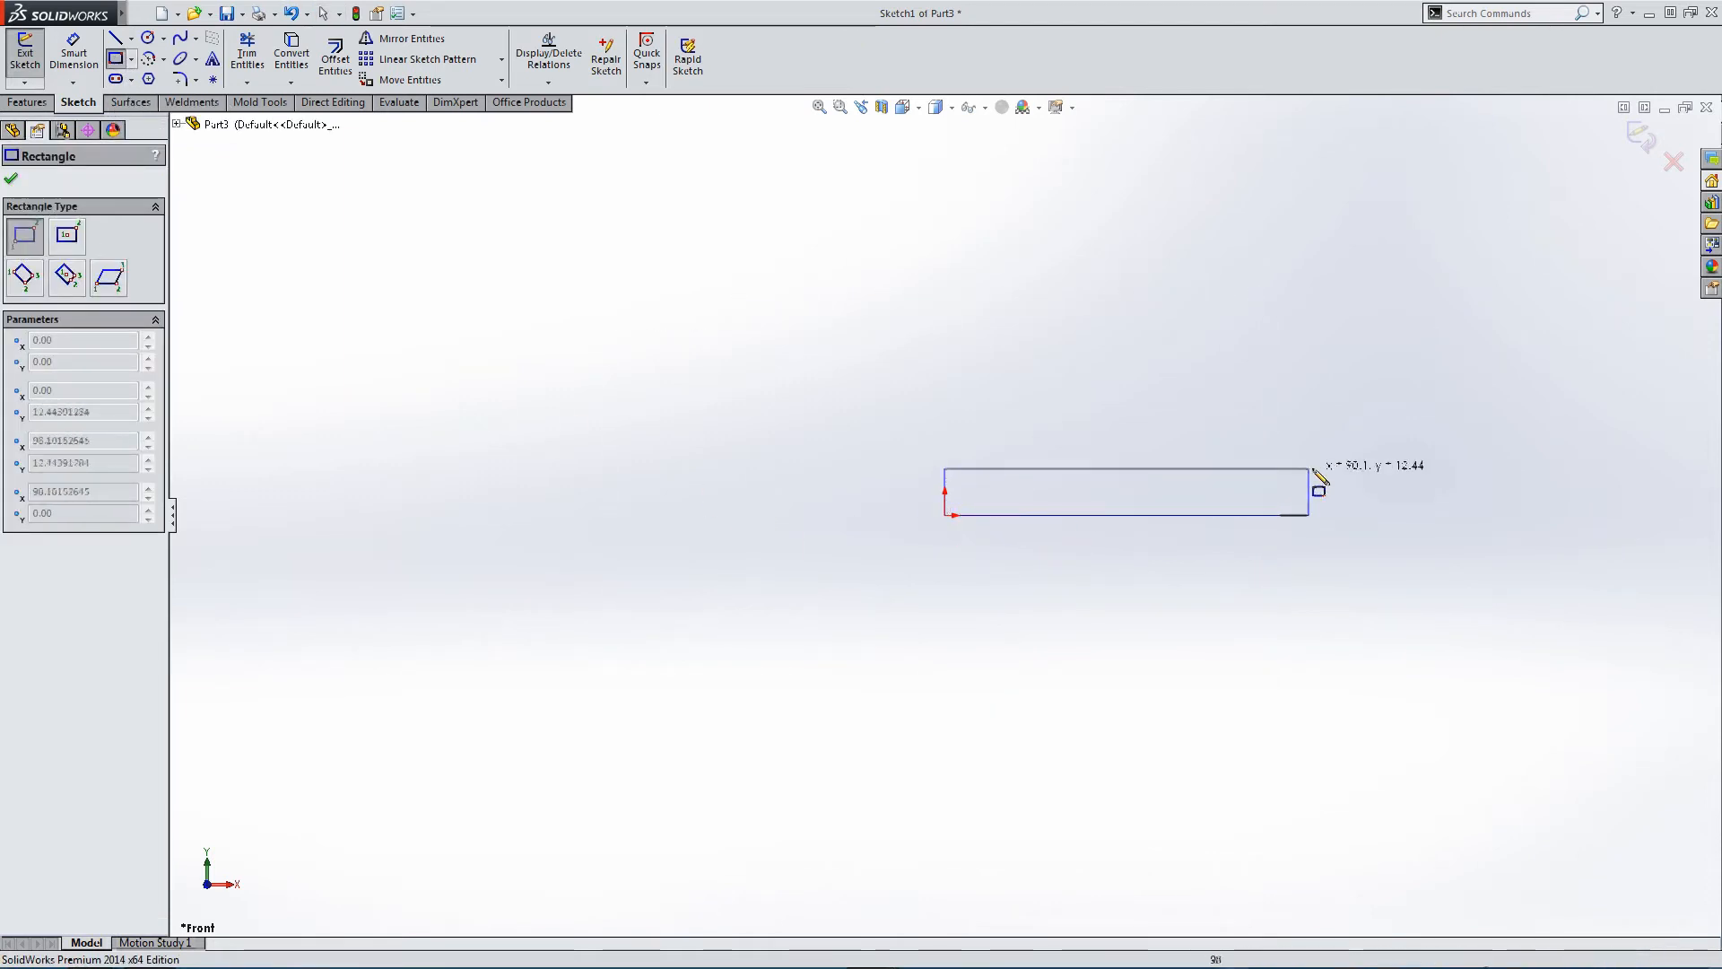
{"action": "left_click", "coordinate": [1454, 448]}
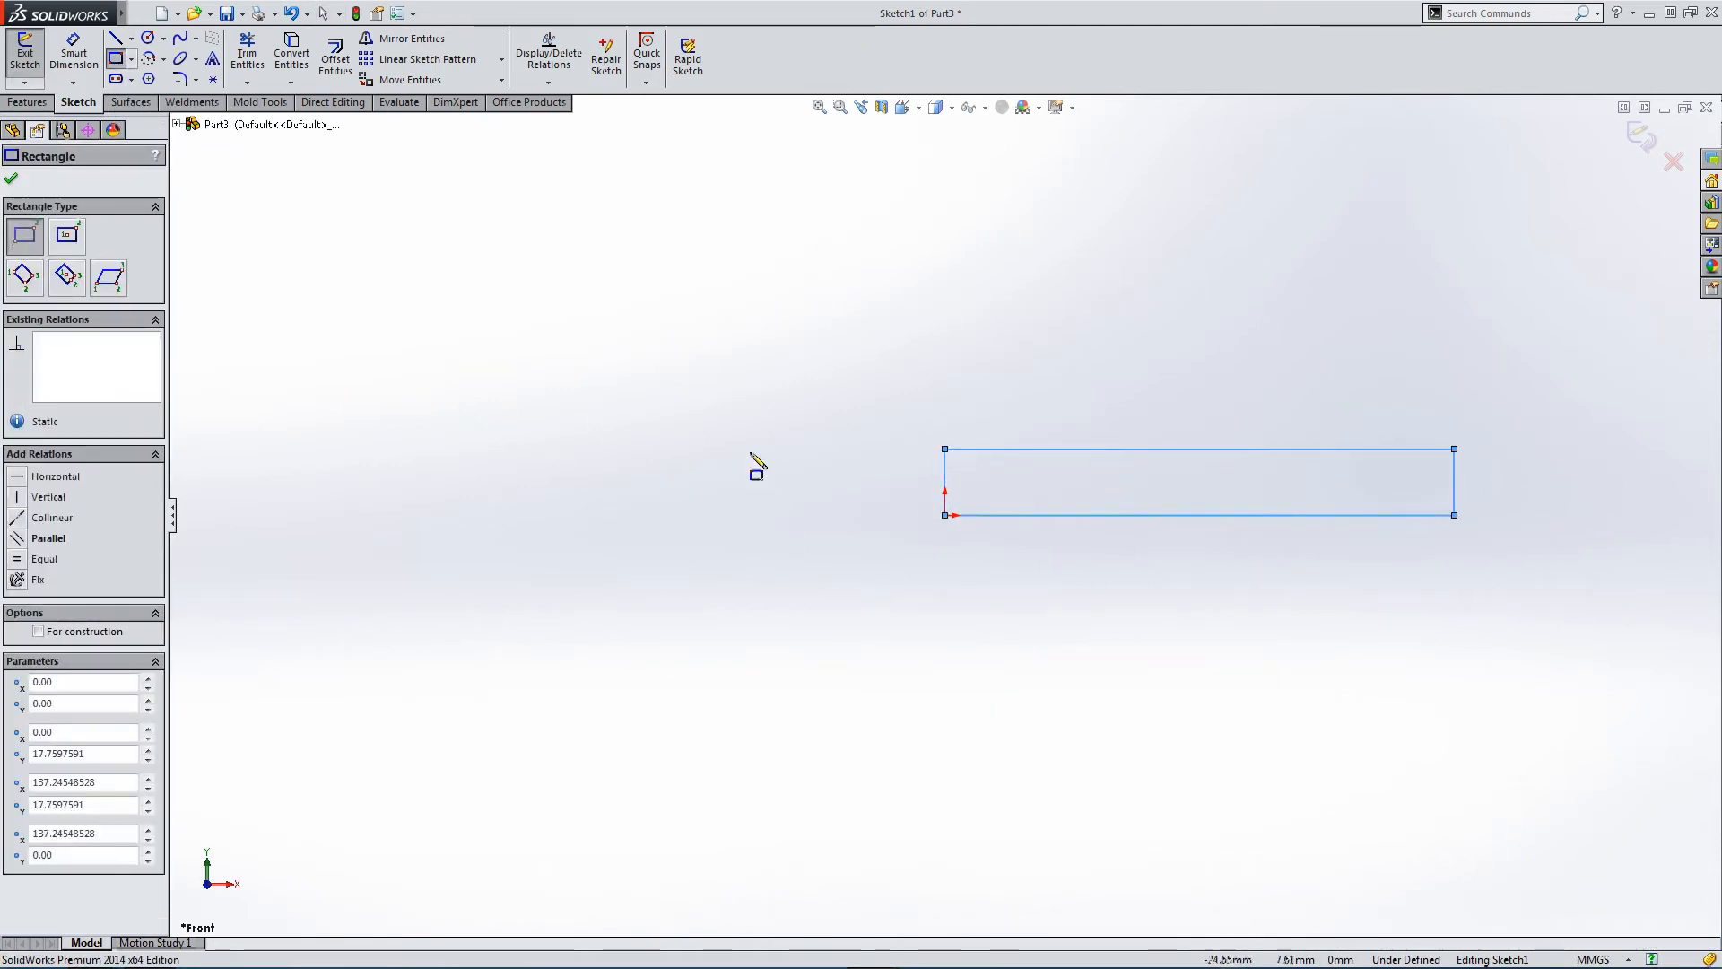
Draw a three-line groove outline running inward from the rectangle's right side and back to it.
{"action": "left_click", "coordinate": [118, 40]}
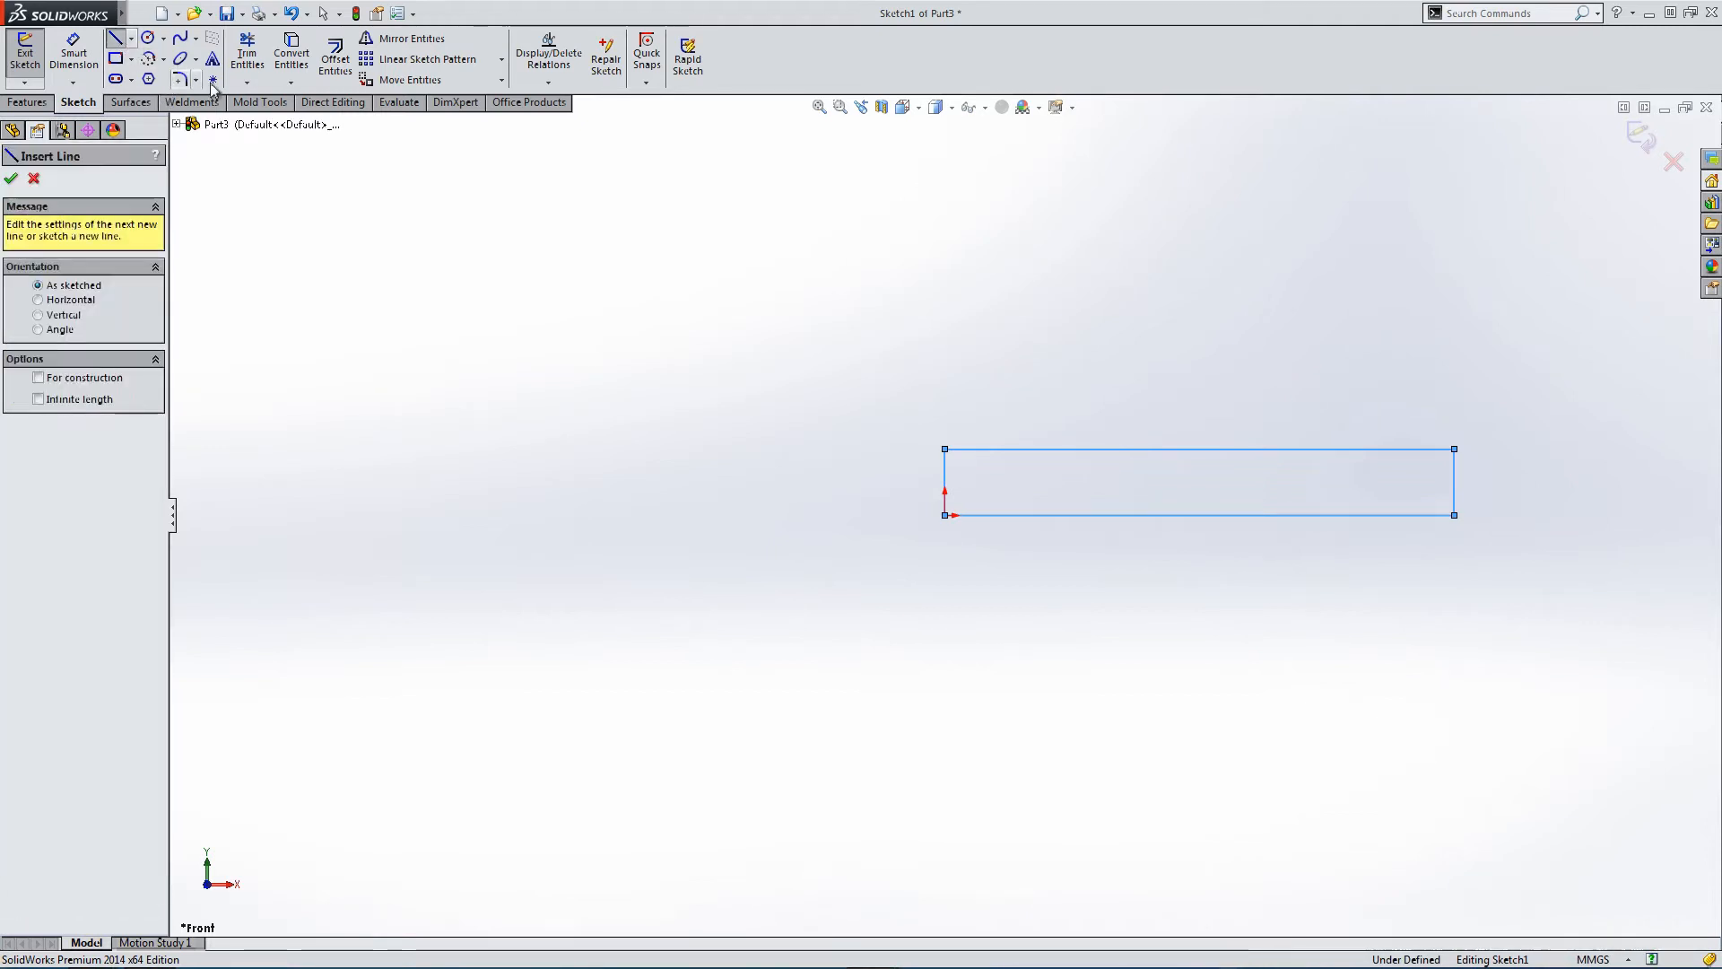
{"action": "left_click", "coordinate": [1454, 469]}
{"action": "left_click", "coordinate": [1386, 502]}
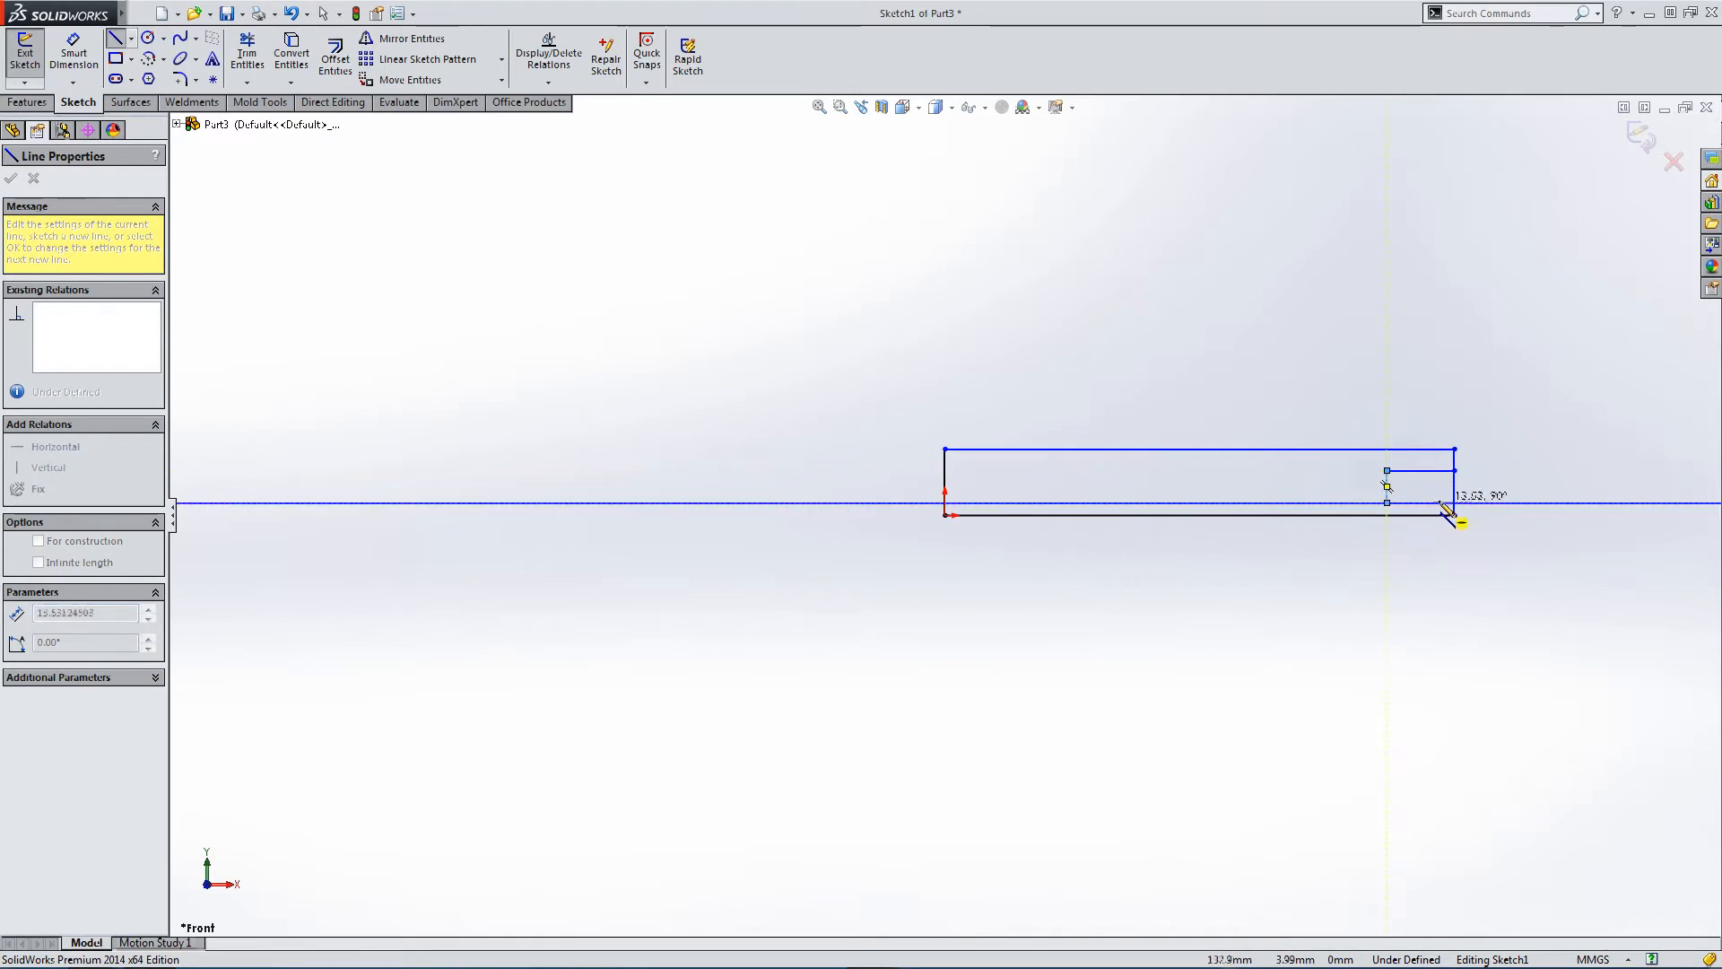
{"action": "left_click", "coordinate": [1454, 503]}
{"action": "key", "text": "Escape"}
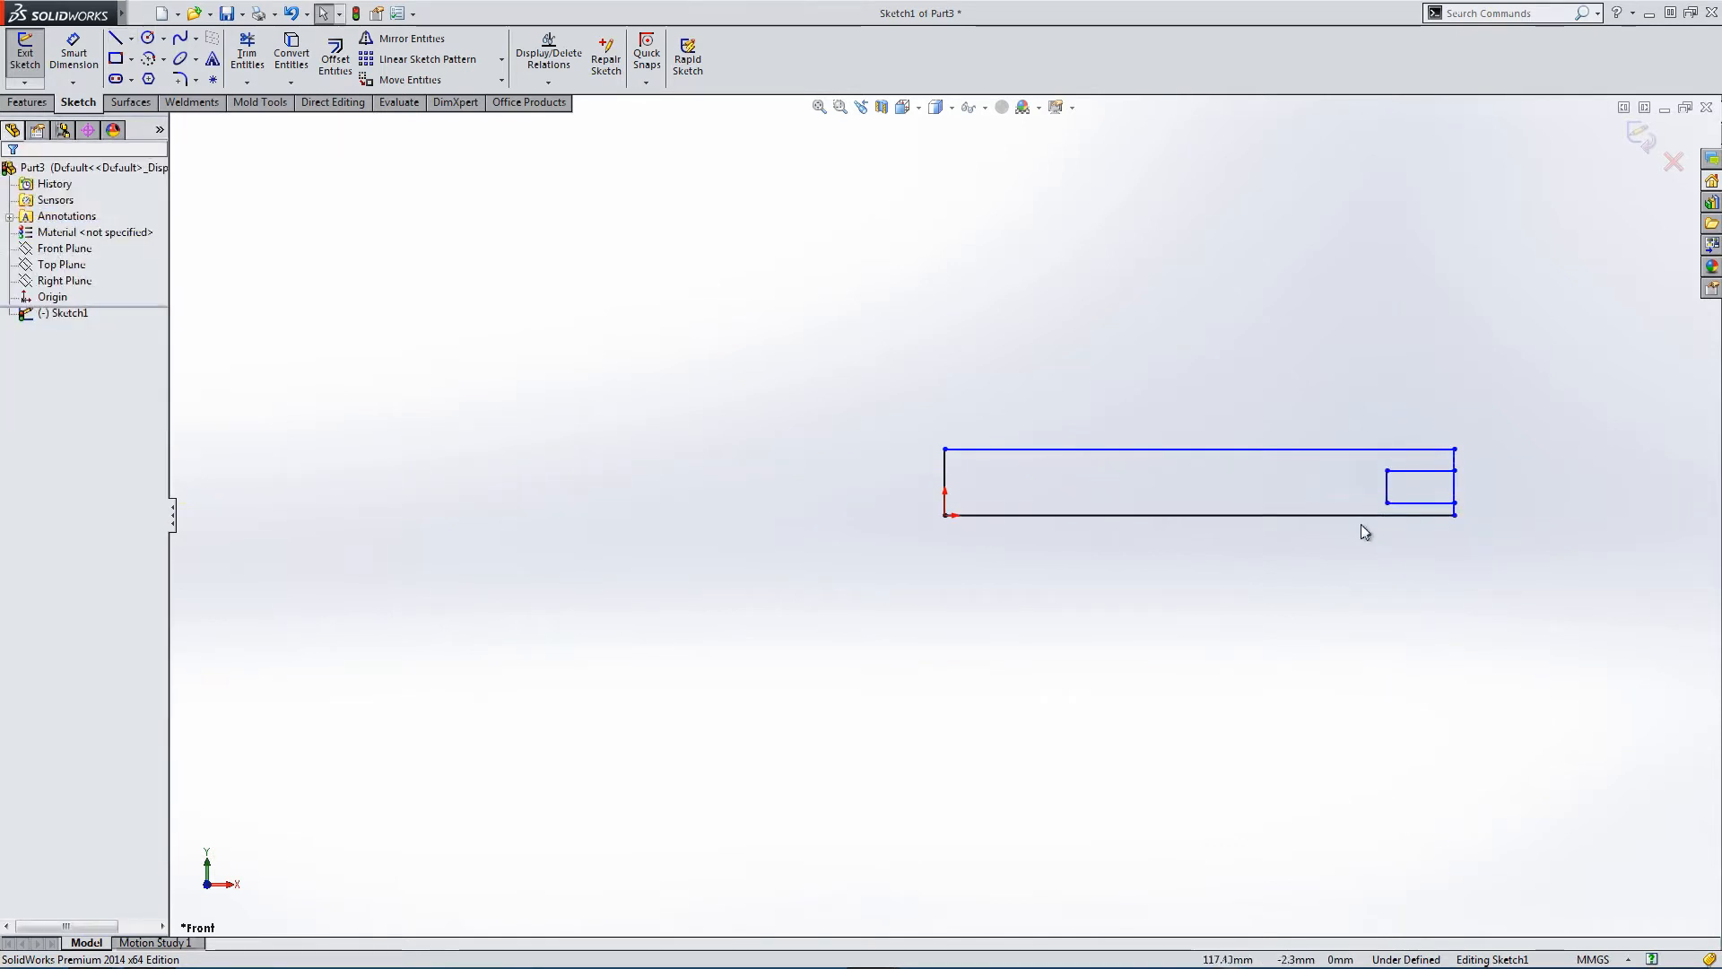
Trim away the rectangle's right-side segment across the groove opening with Trim to closest.
{"action": "left_click", "coordinate": [247, 52]}
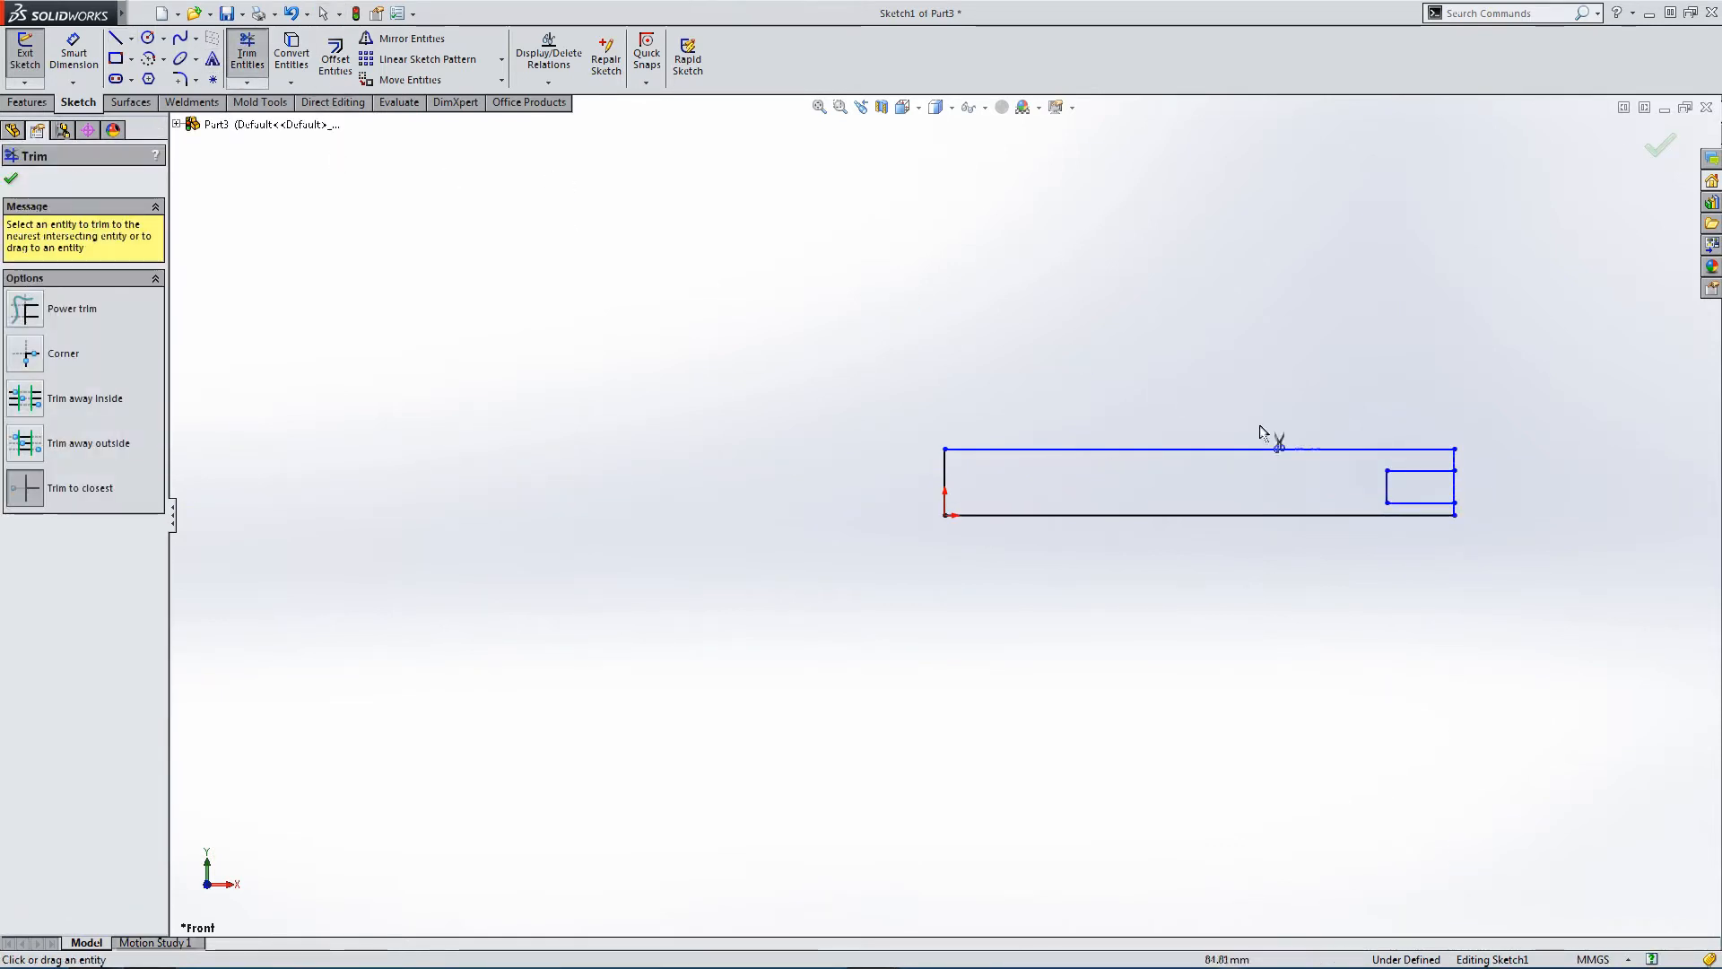
{"action": "left_click", "coordinate": [1454, 492]}
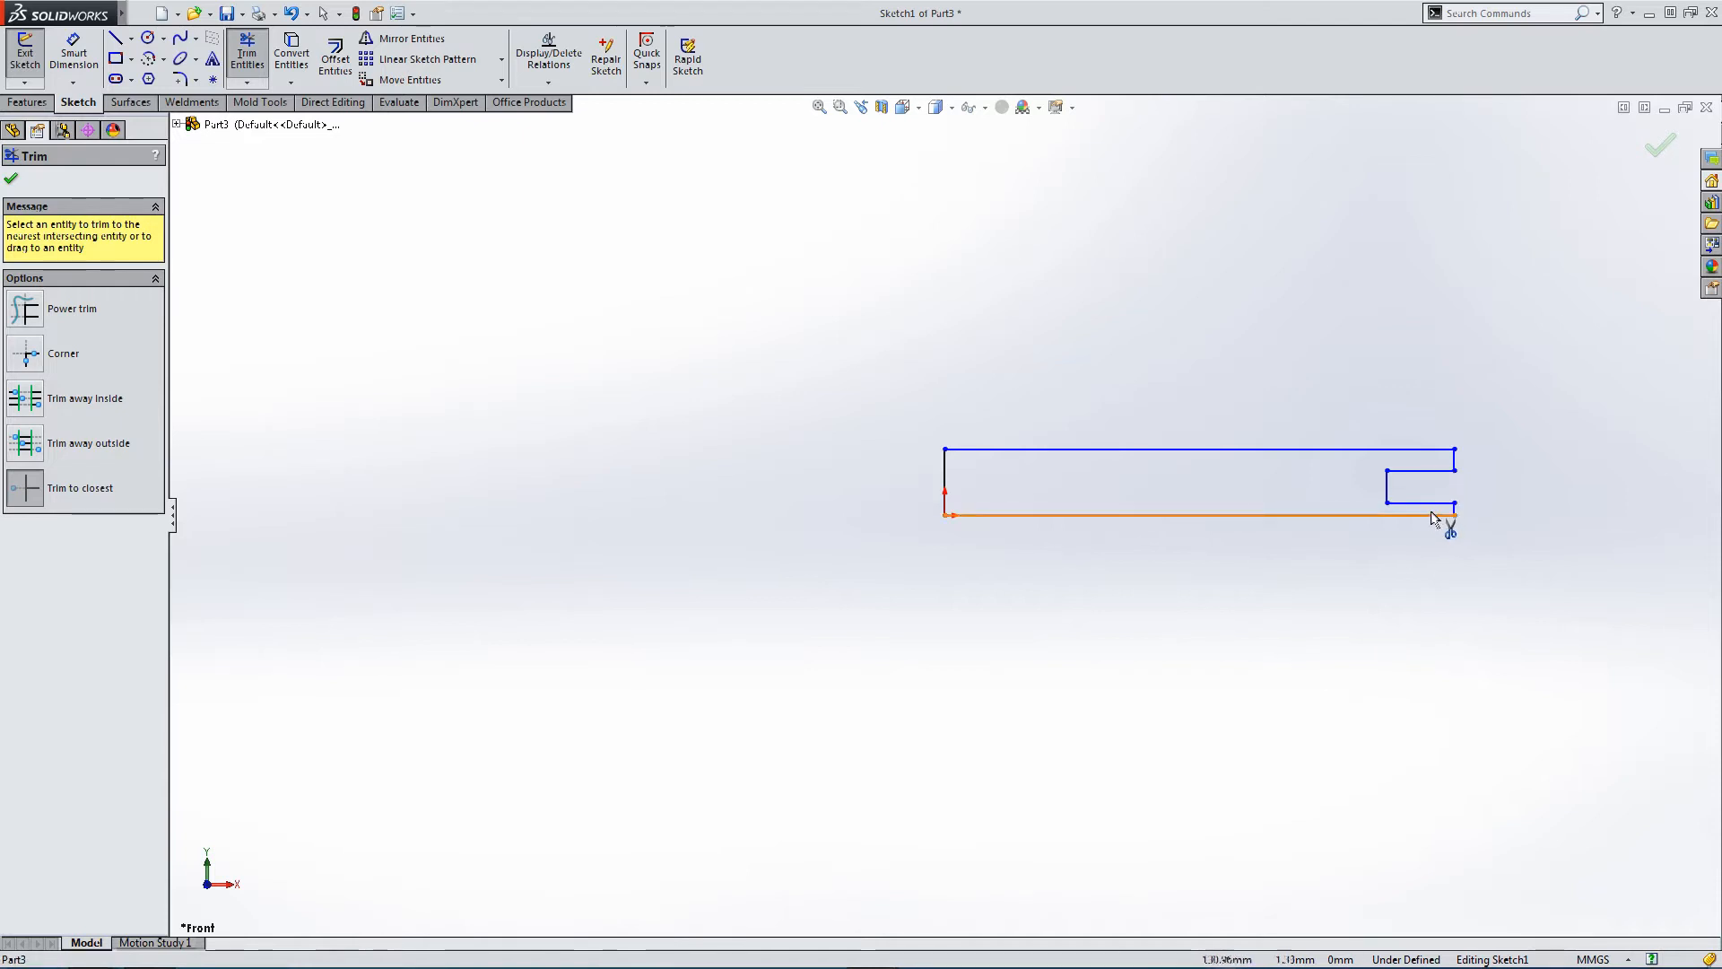
{"action": "key", "text": "Escape"}
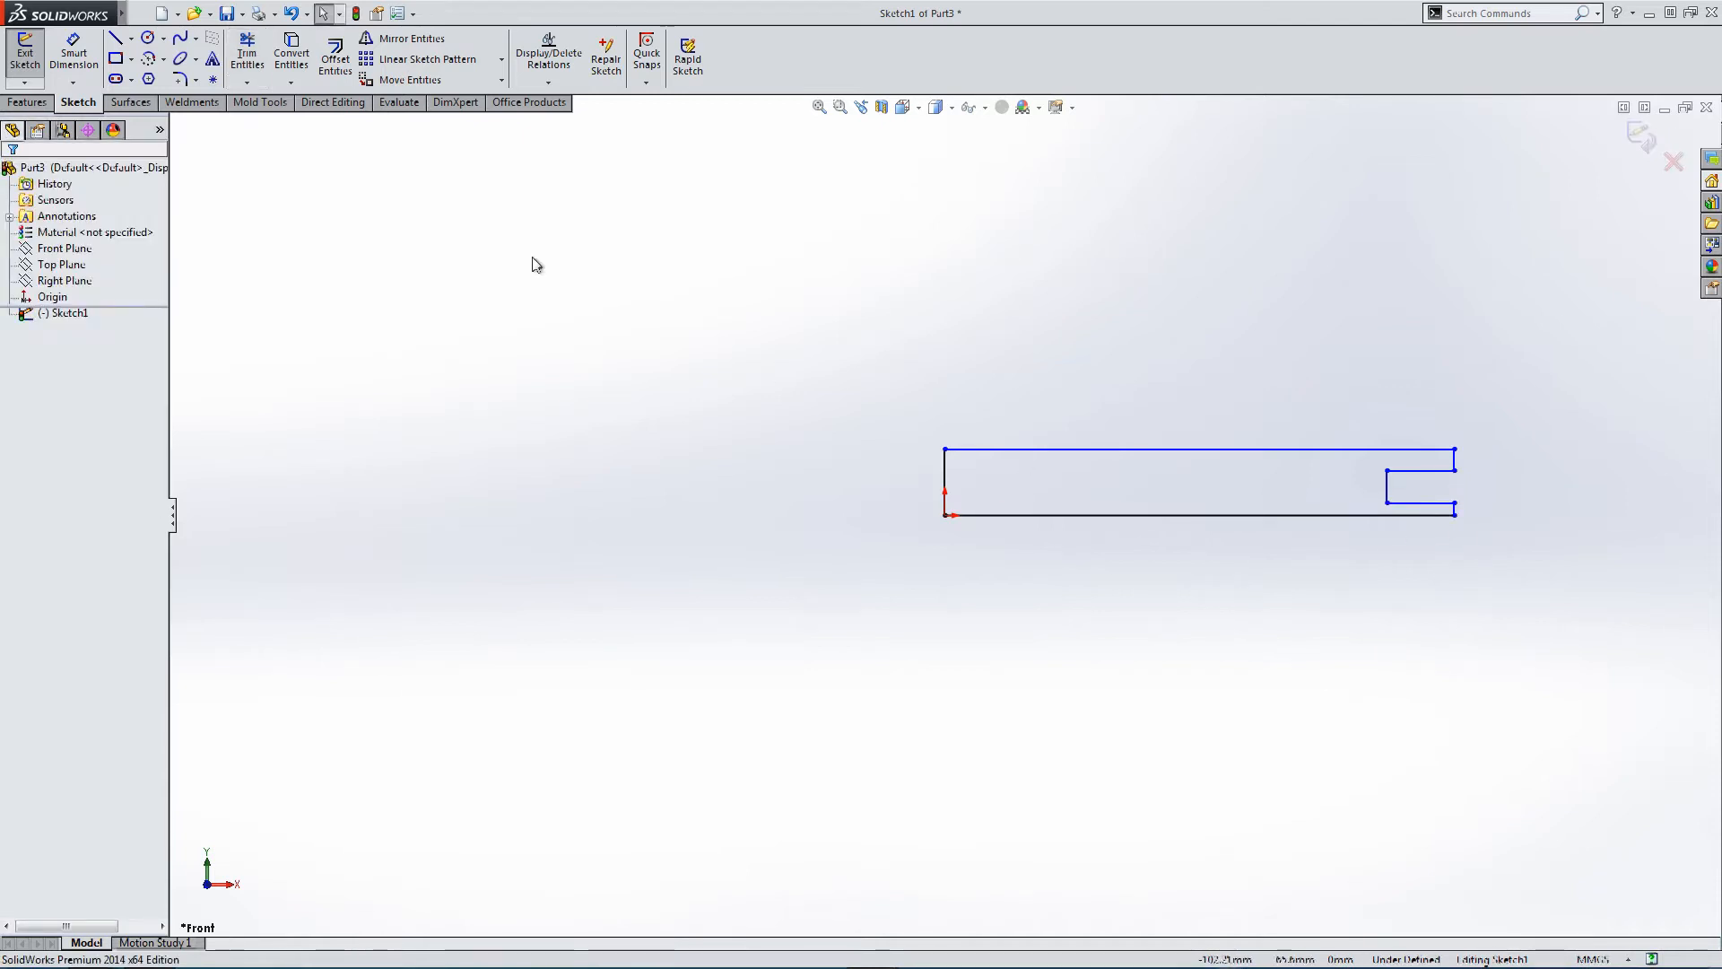
Dimension the profile's bottom edge to 100 mm.
{"action": "left_click", "coordinate": [72, 45]}
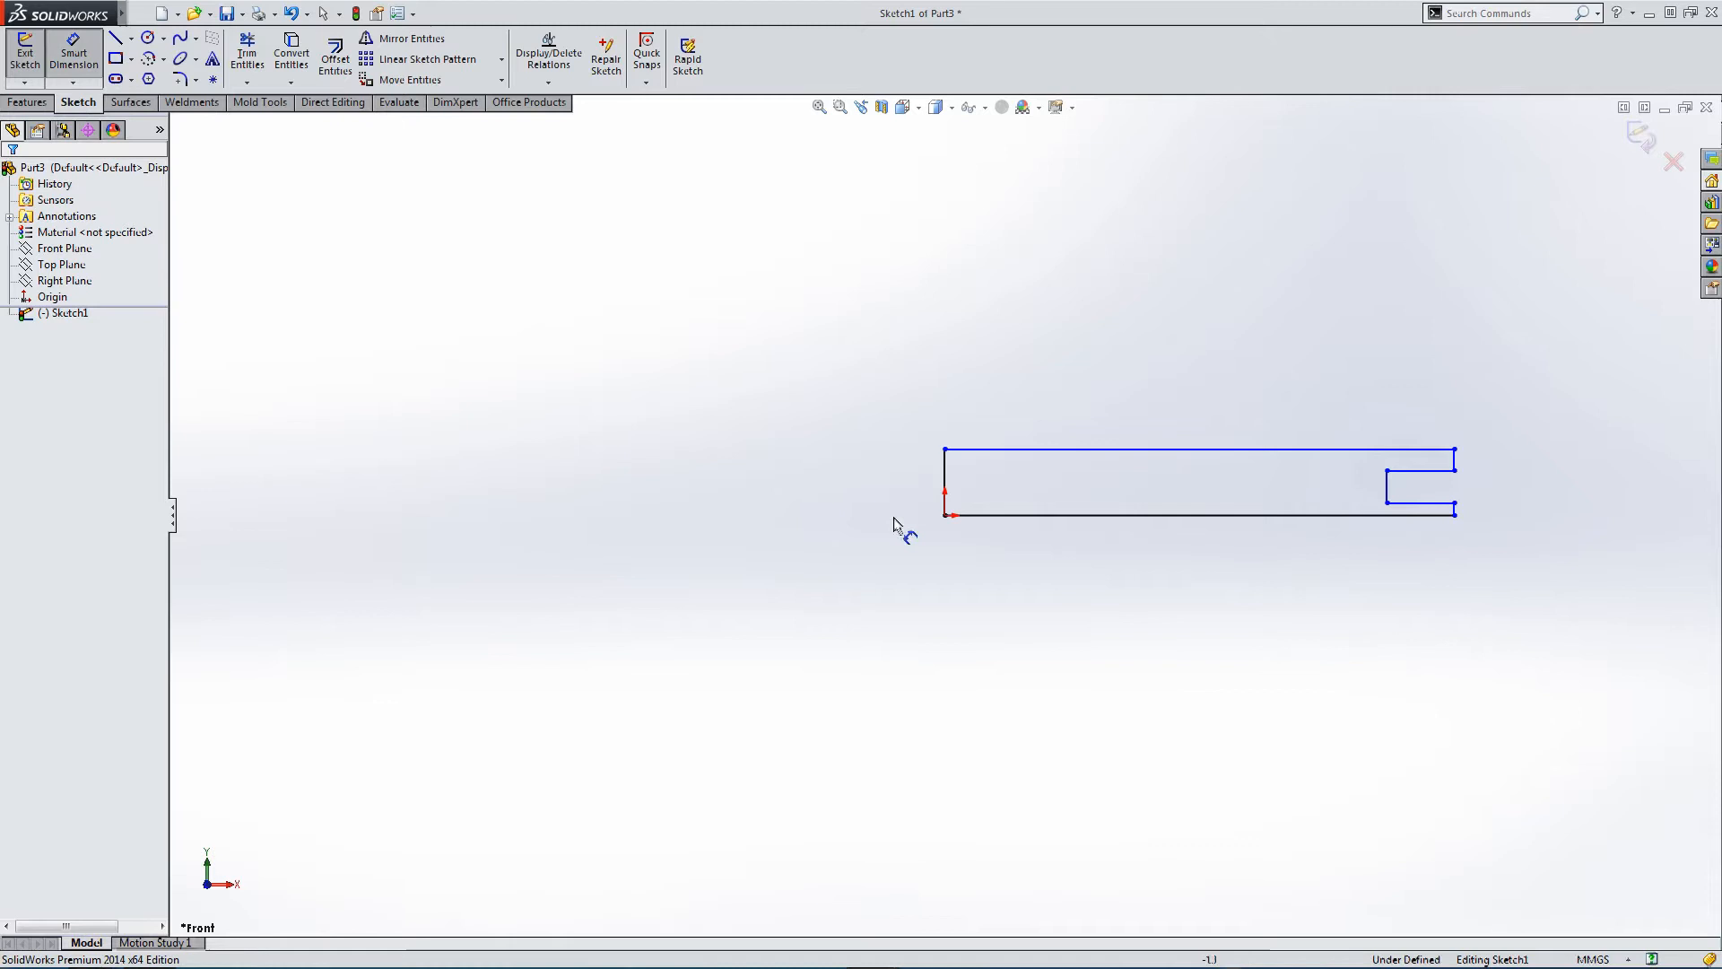
{"action": "left_click", "coordinate": [1036, 516]}
{"action": "left_click", "coordinate": [1116, 611]}
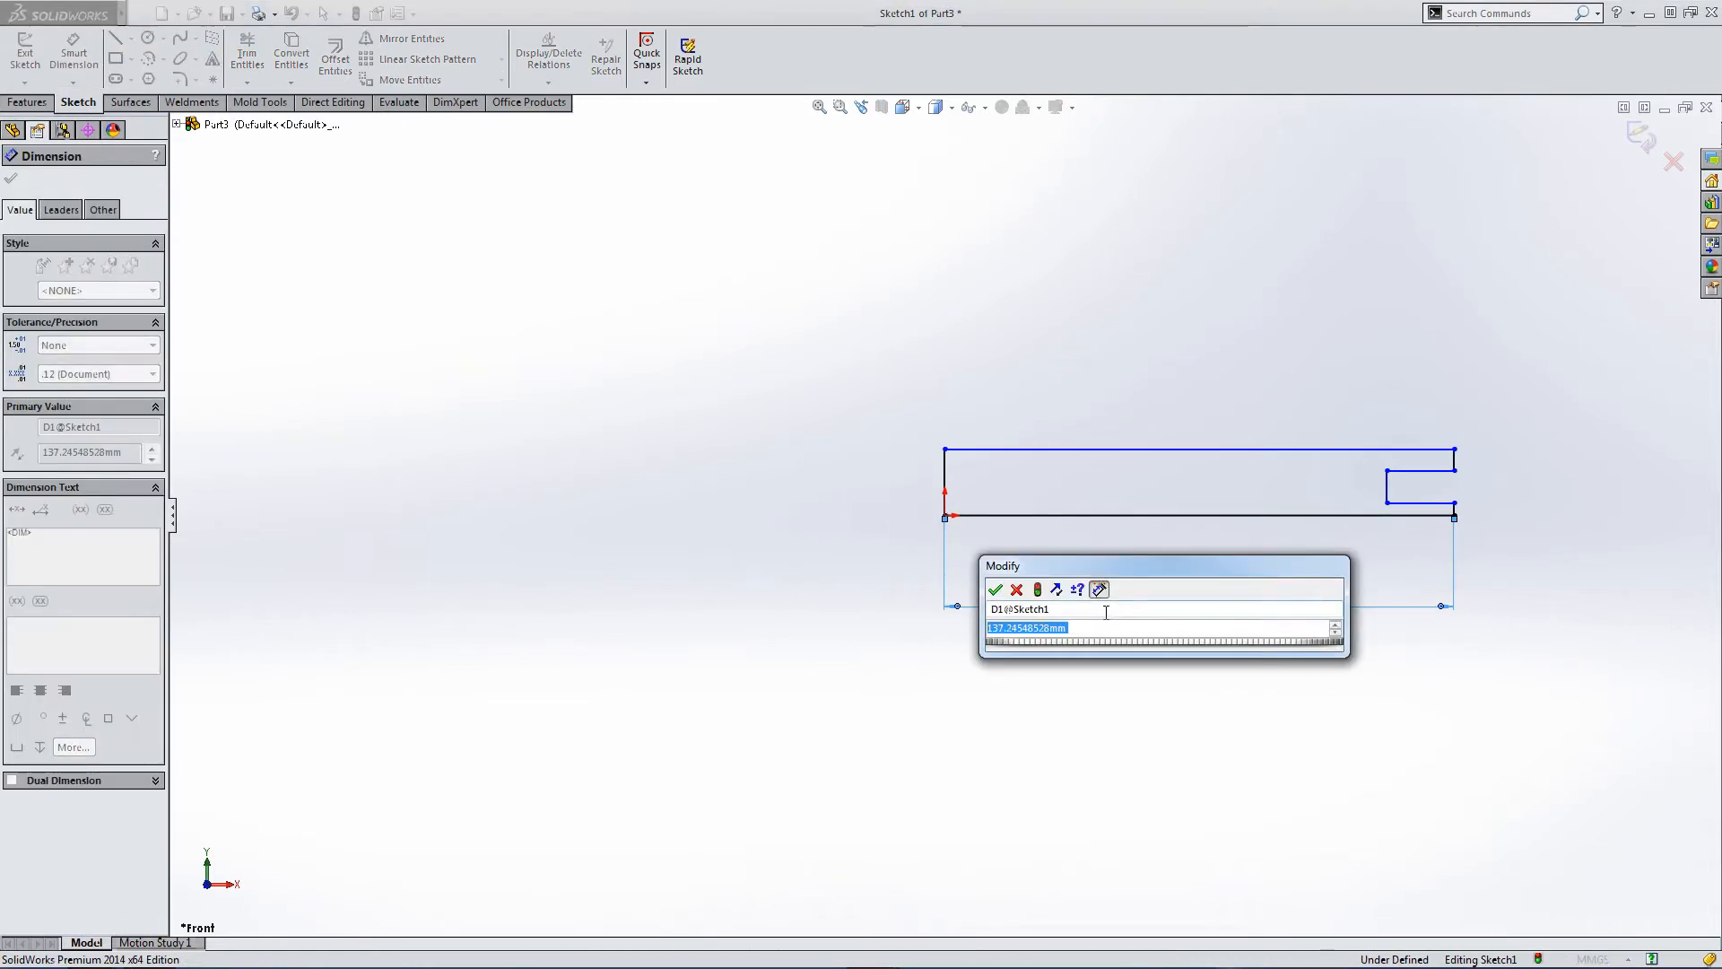
{"action": "type", "text": "100"}
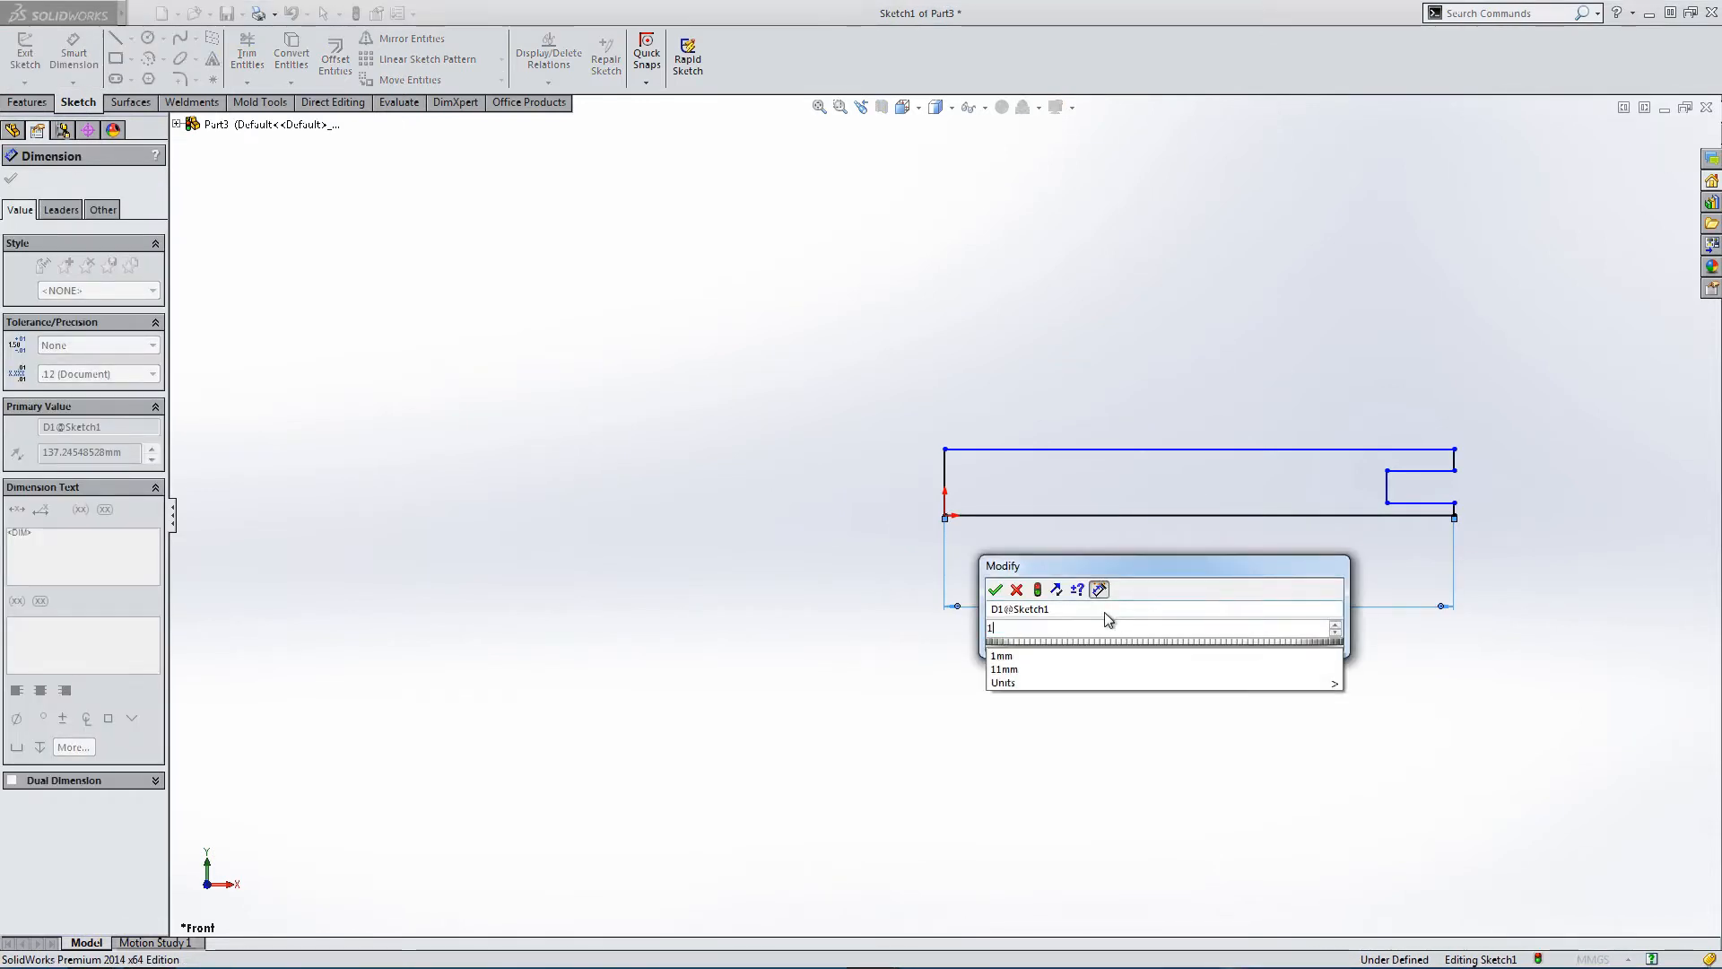
{"action": "key", "text": "Return"}
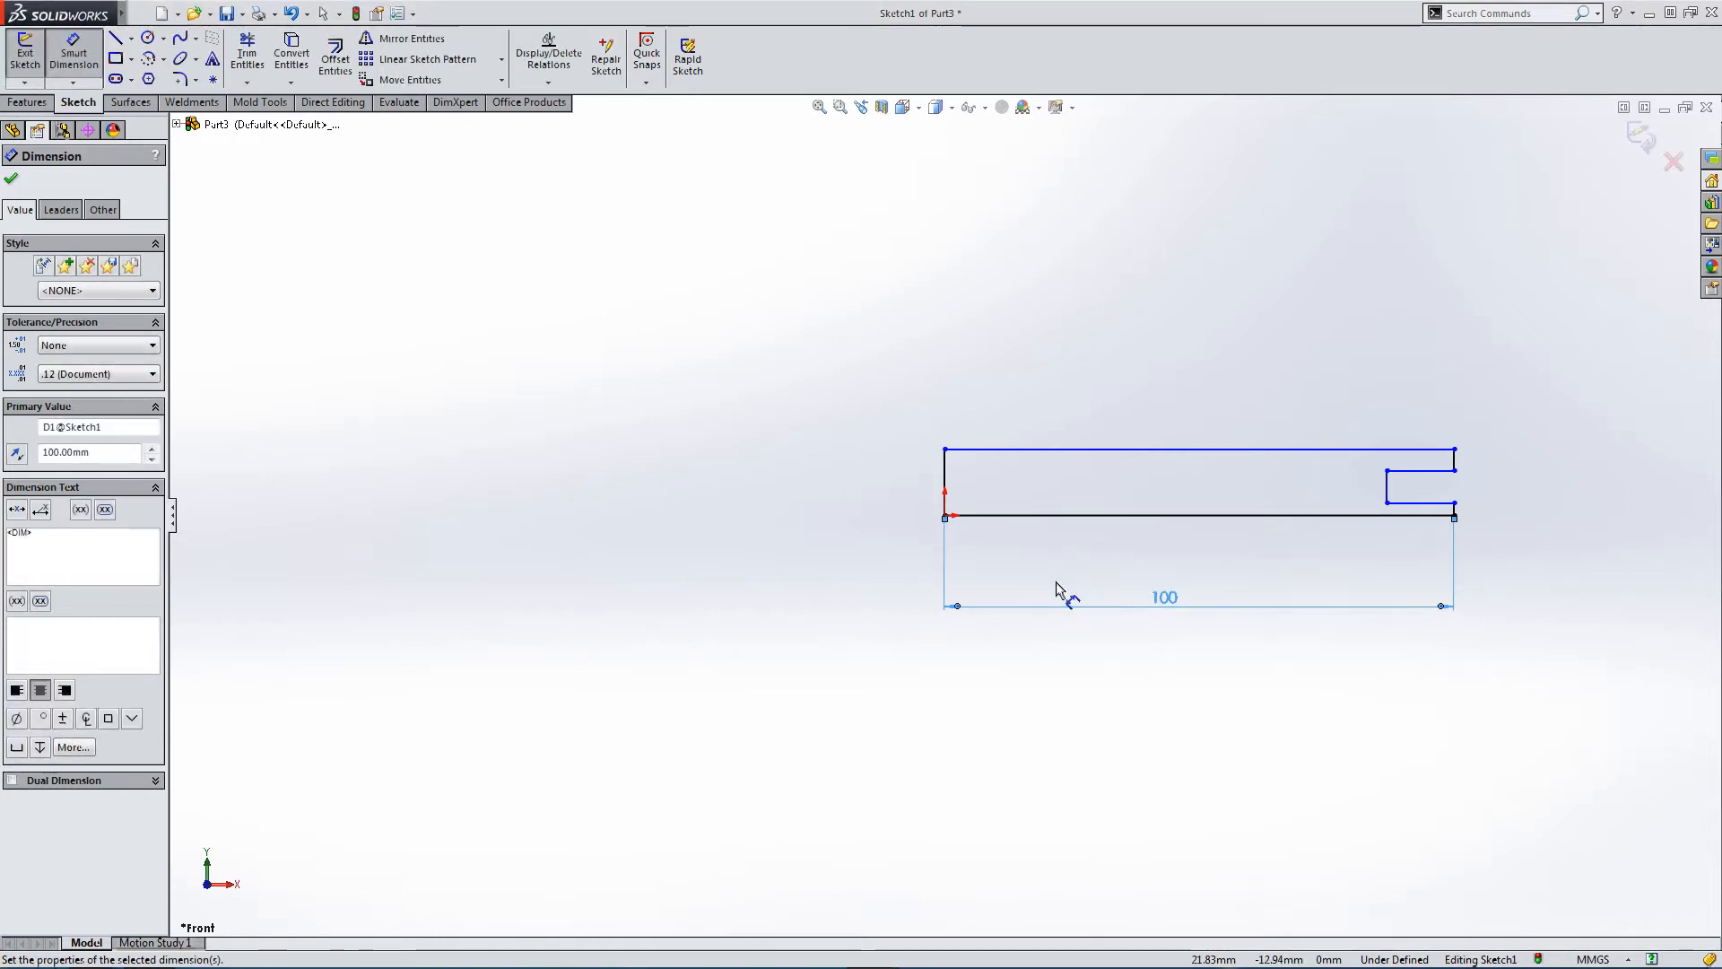
{"action": "key", "text": "Escape"}
{"action": "key", "text": "f"}
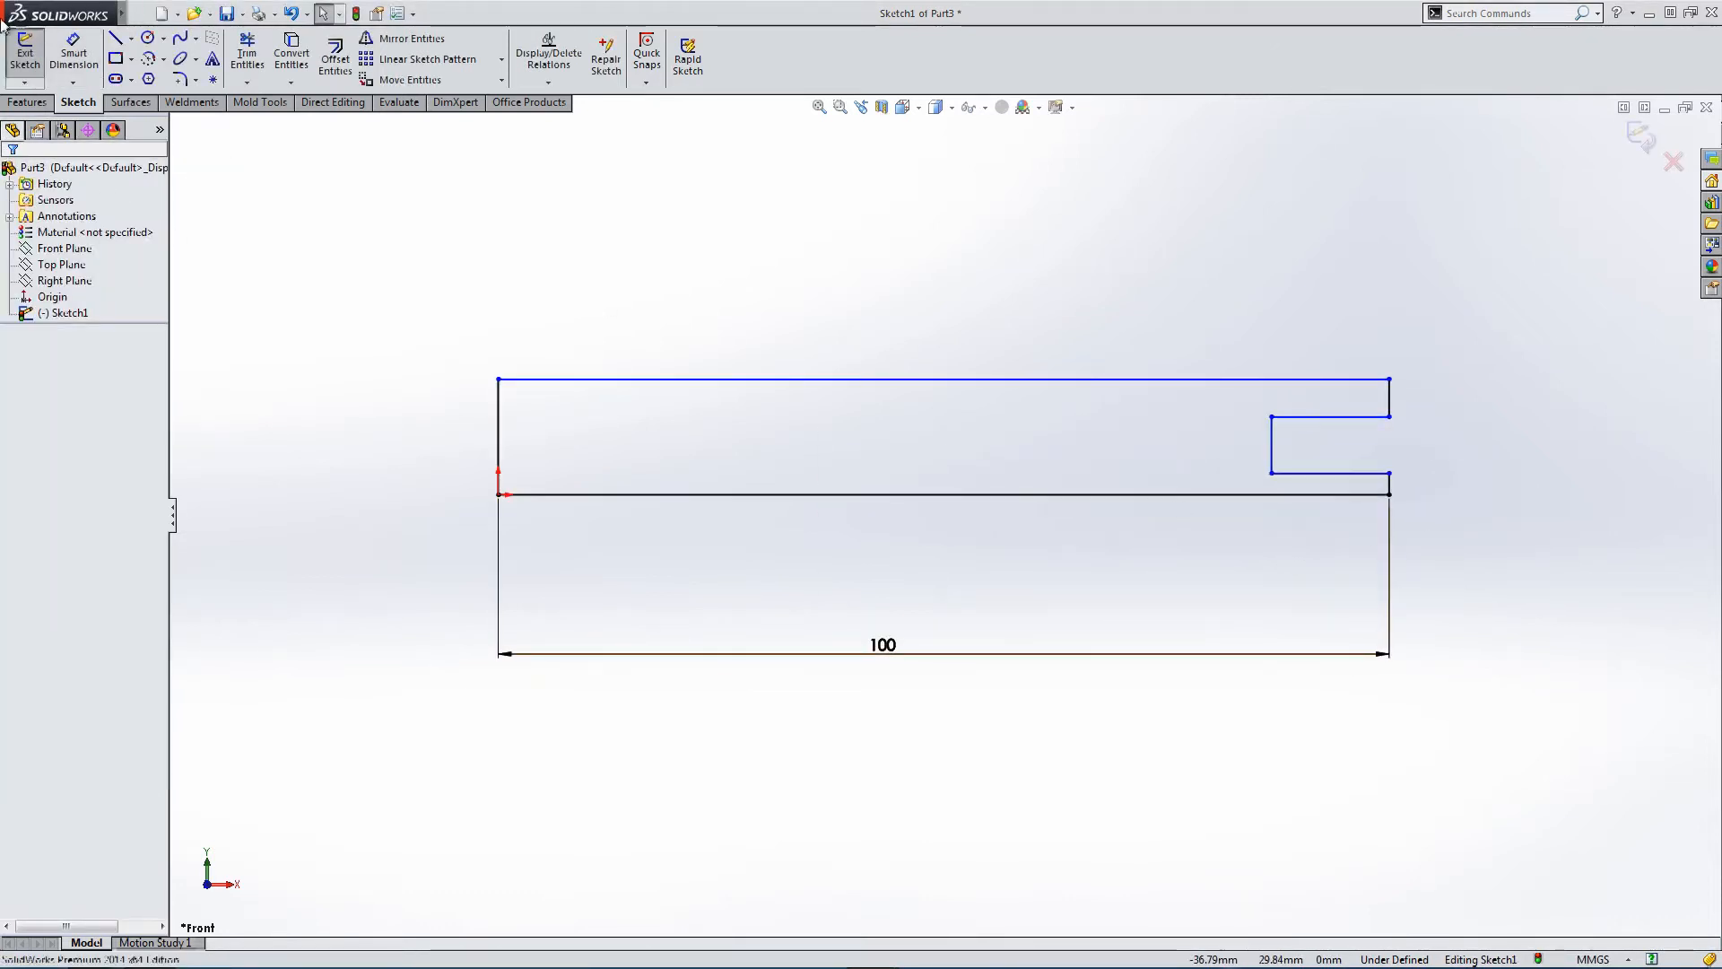
Dimension the distance from the profile's left edge to the groove's inner vertical line as 90 mm.
{"action": "left_click", "coordinate": [74, 54]}
{"action": "left_click", "coordinate": [499, 422]}
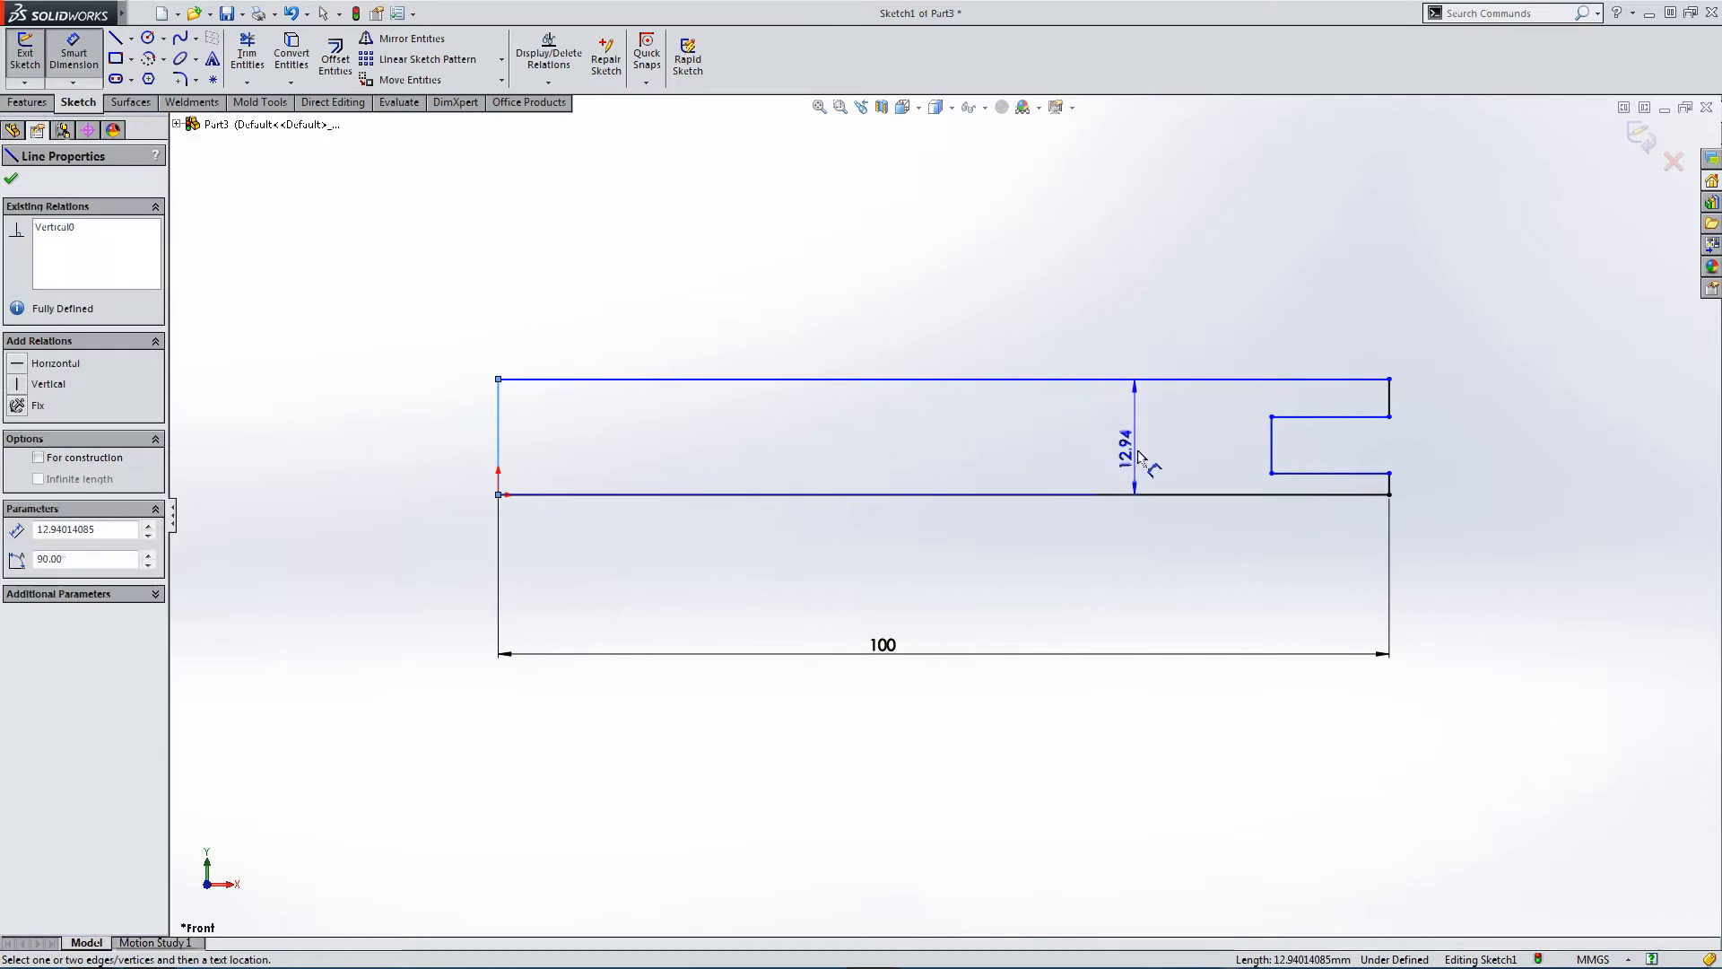
{"action": "left_click", "coordinate": [1271, 449]}
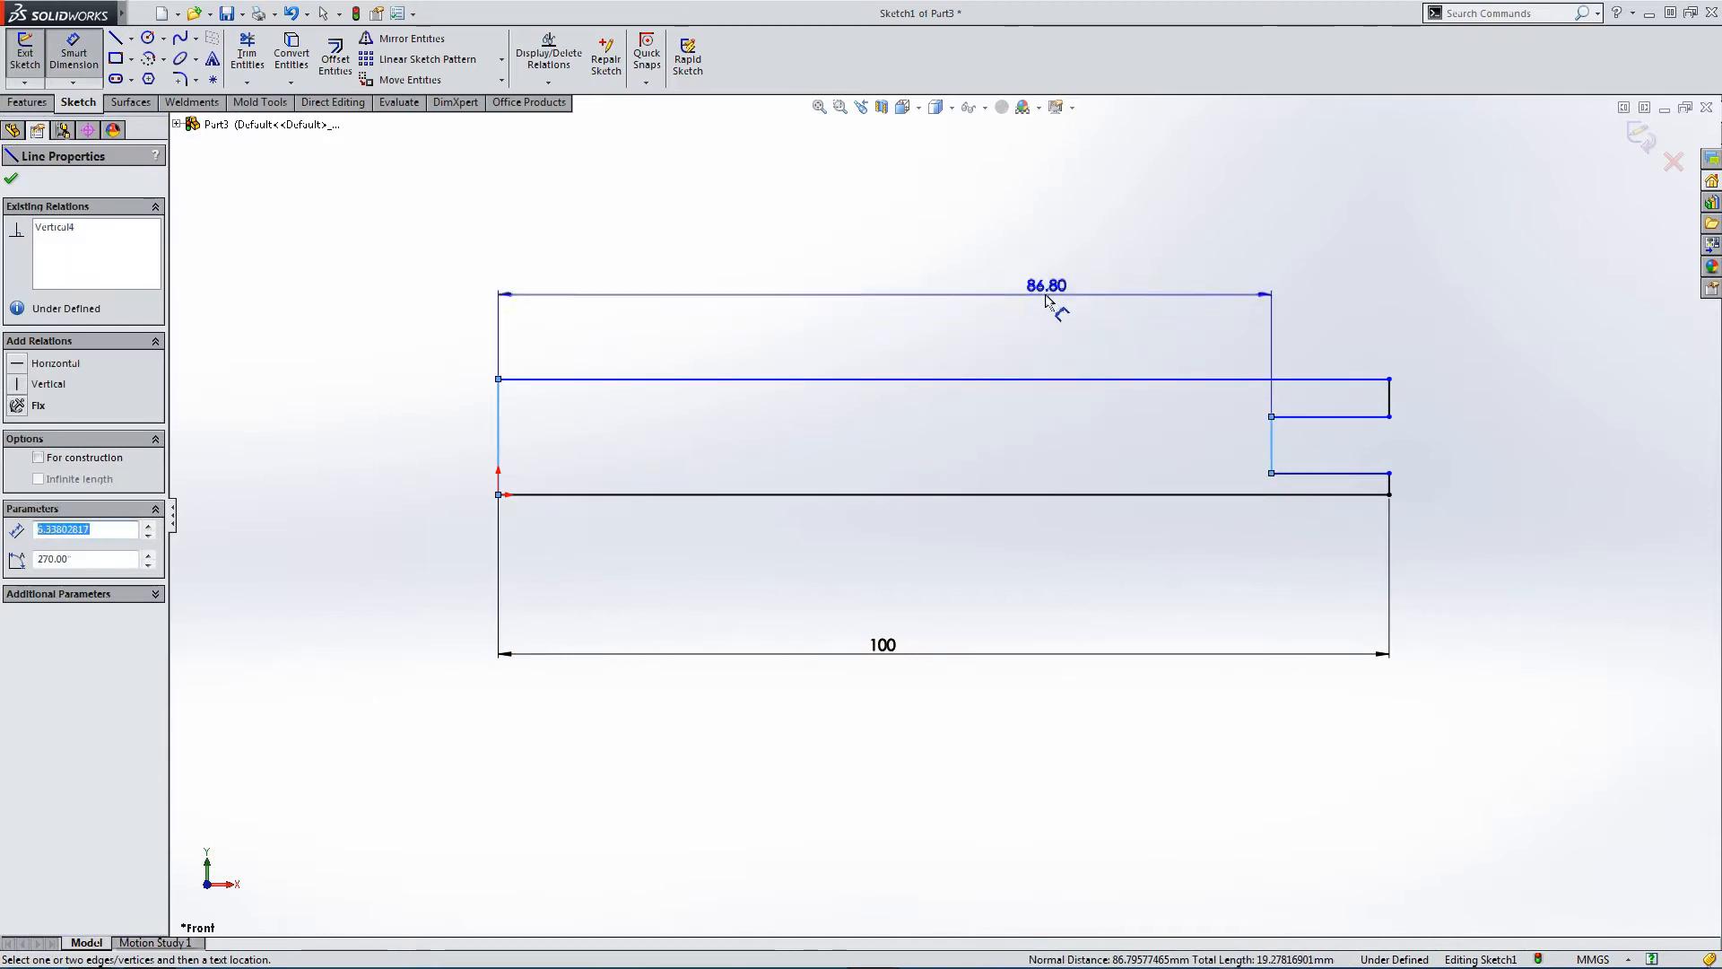
{"action": "left_click", "coordinate": [1046, 301]}
{"action": "key", "text": "Return"}
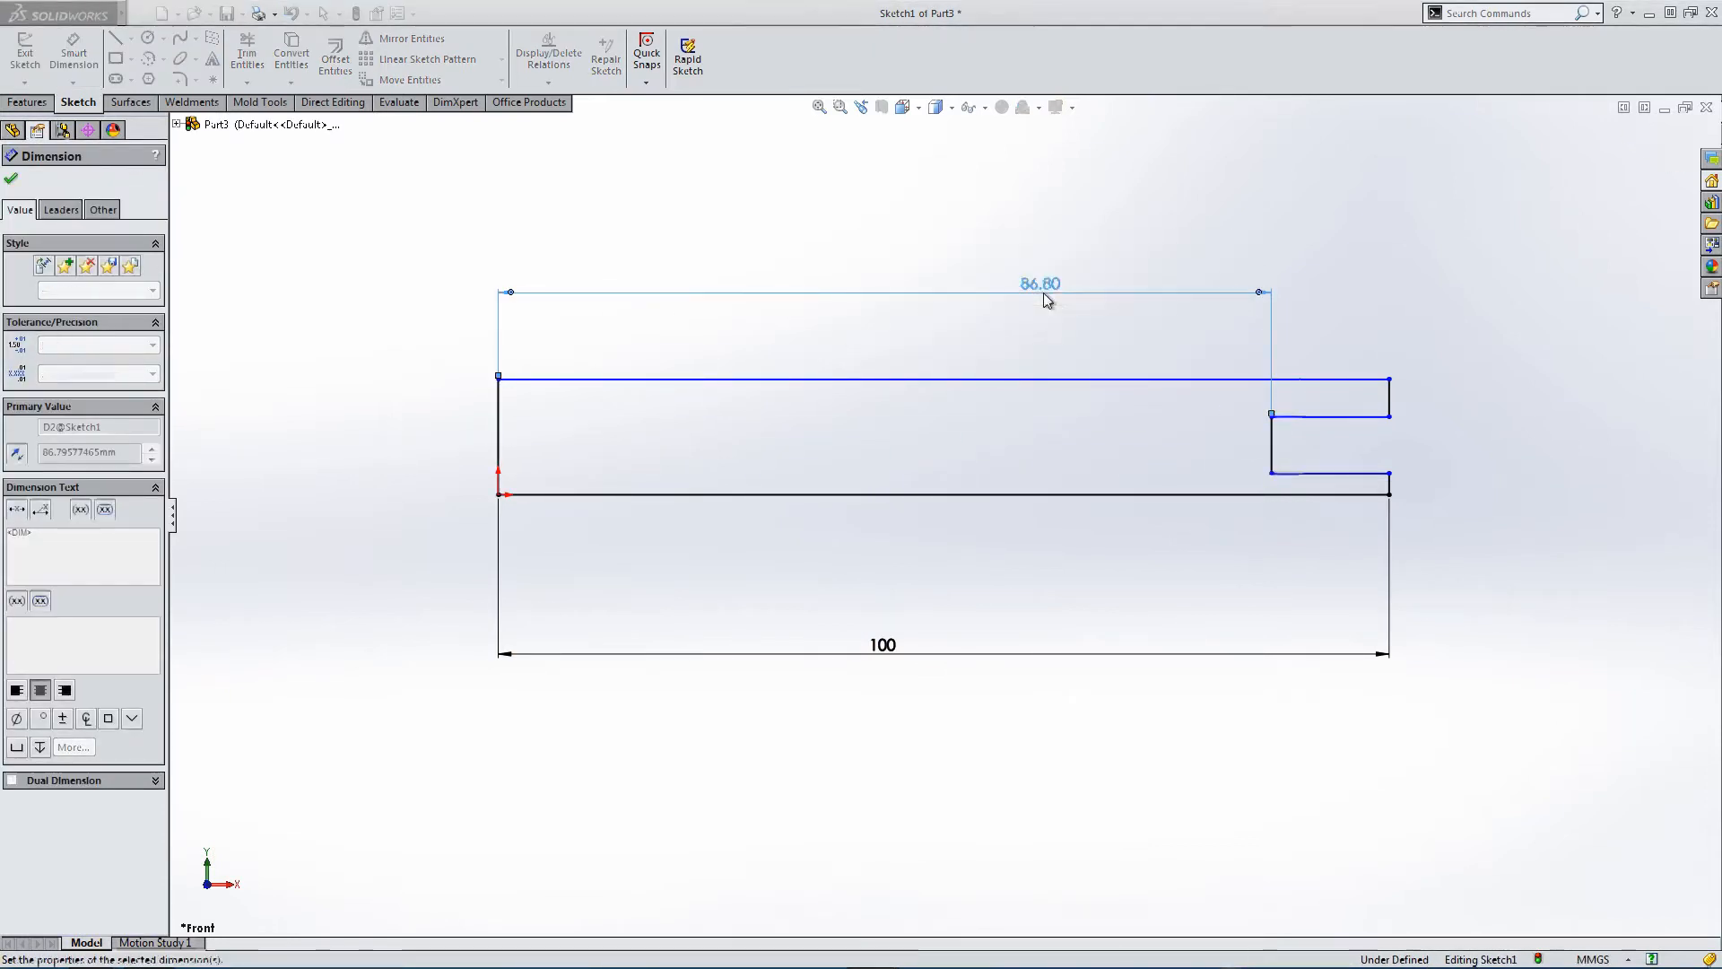
{"action": "key", "text": "Escape"}
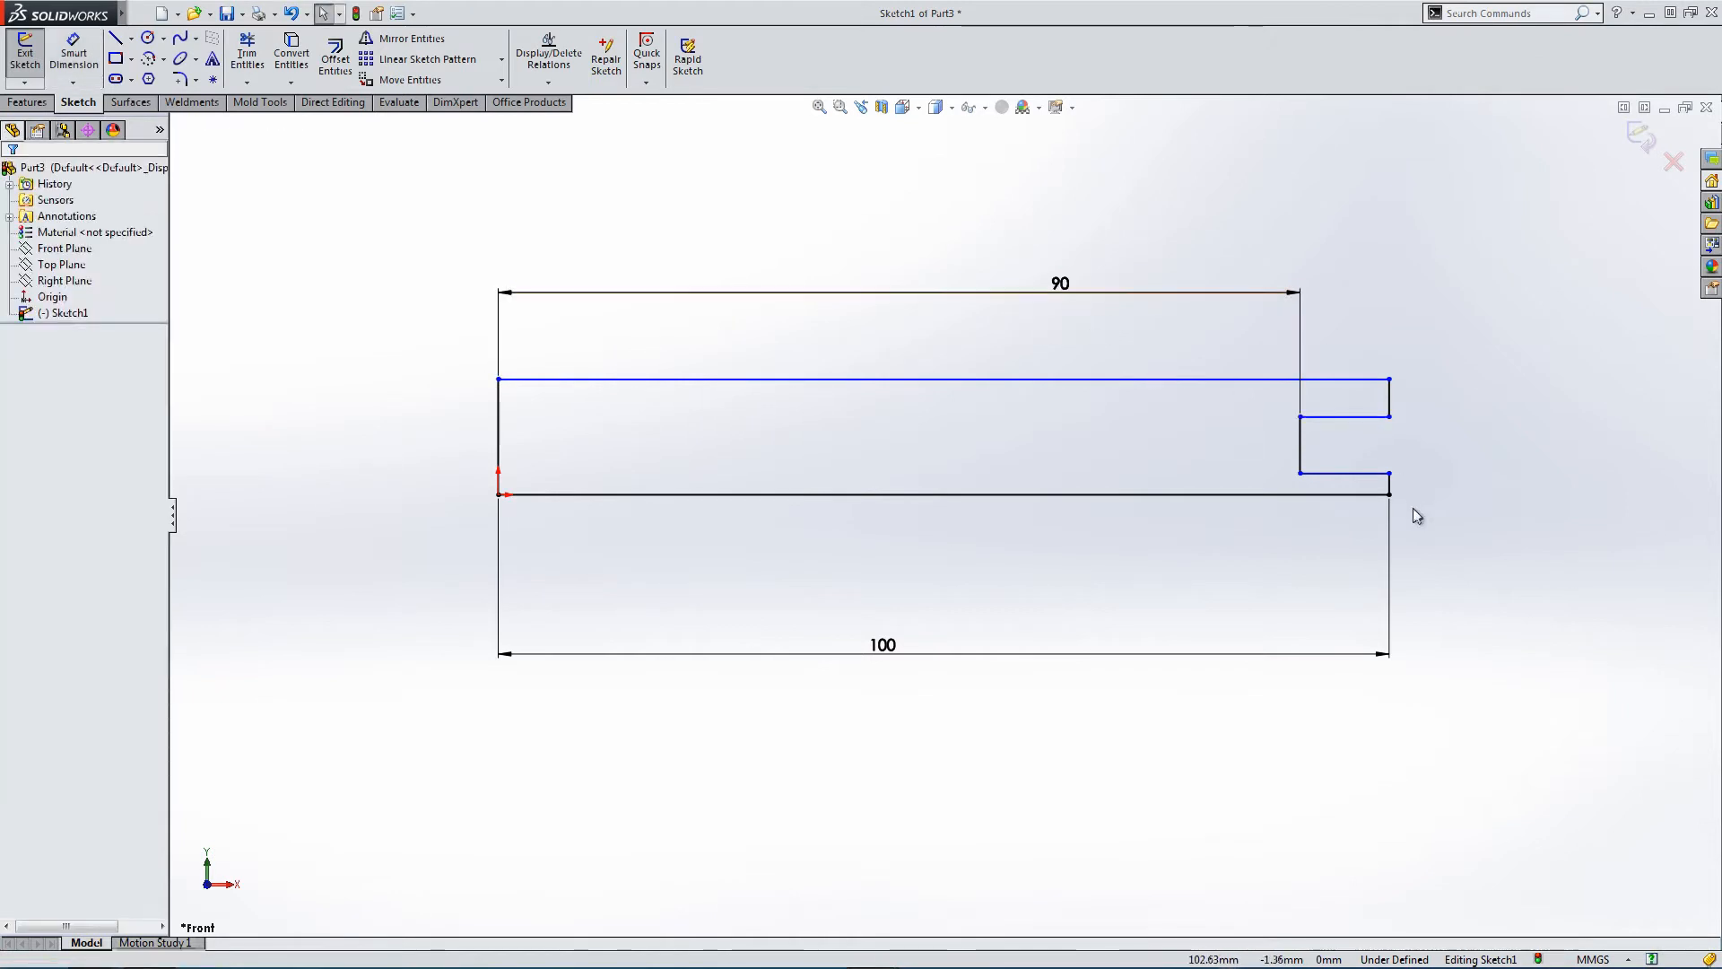
Add an Equal relation between the two short vertical edges above and below the groove opening.
{"action": "left_click", "coordinate": [1390, 484]}
{"action": "left_click", "coordinate": [1391, 403], "text": "ctrl"}
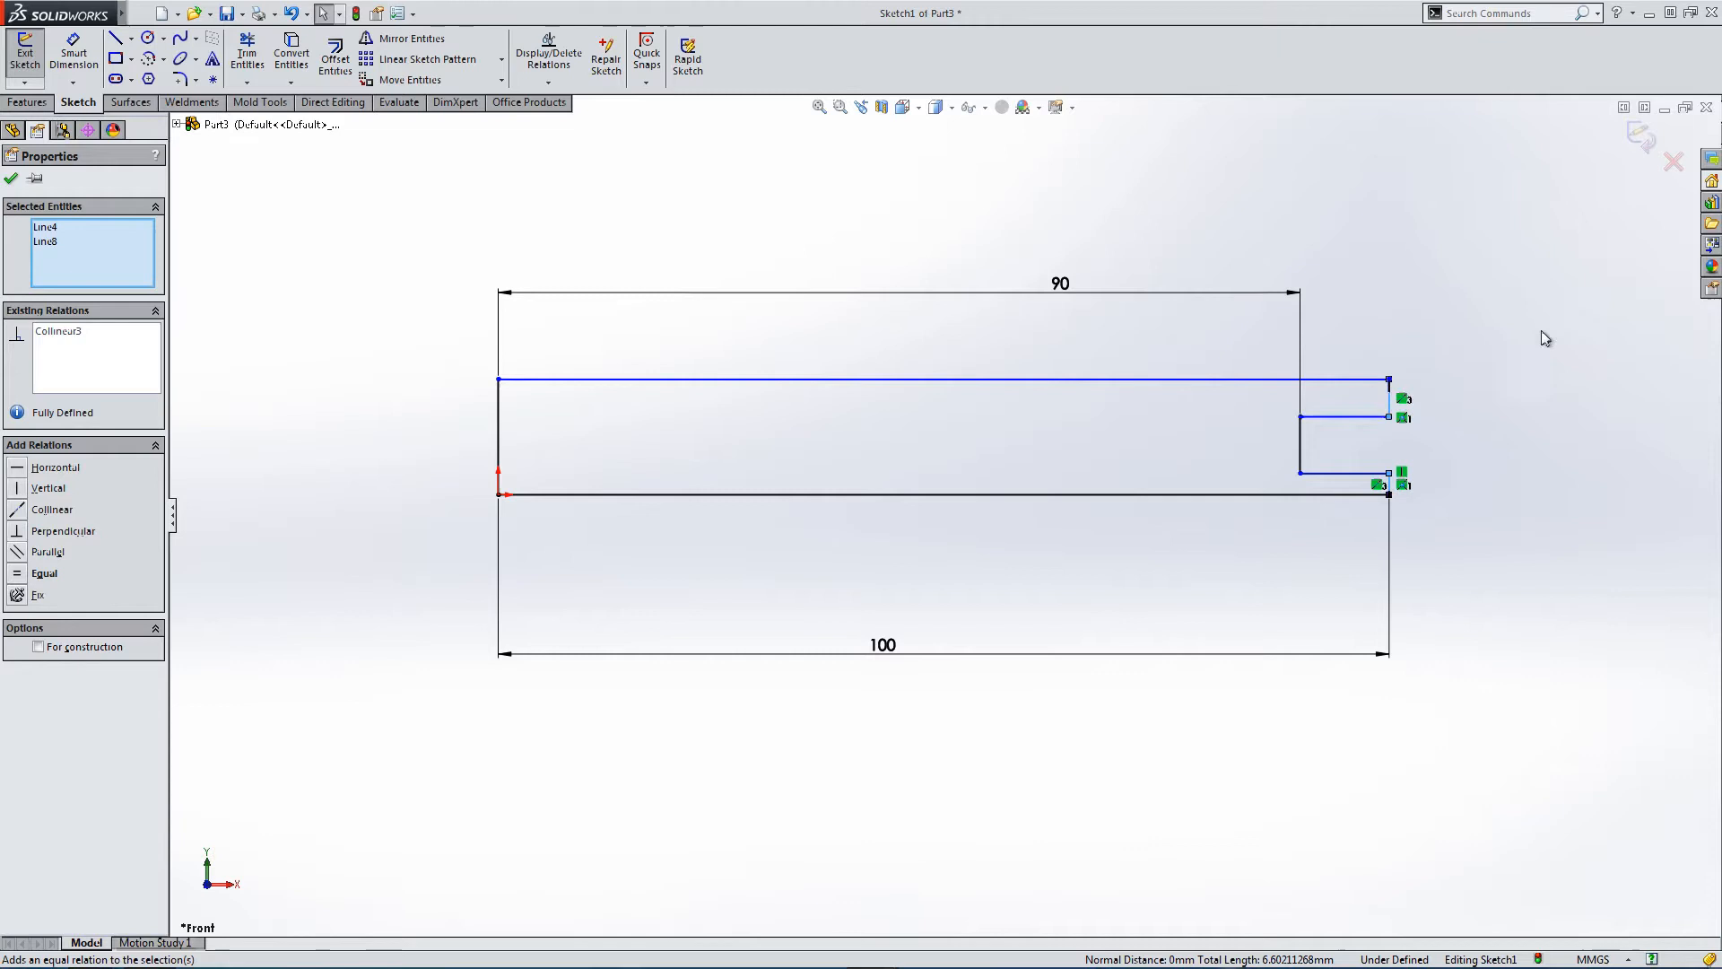
{"action": "left_click", "coordinate": [1495, 401]}
Dimension the short vertical edge below the groove to 3 mm.
{"action": "left_click", "coordinate": [73, 54]}
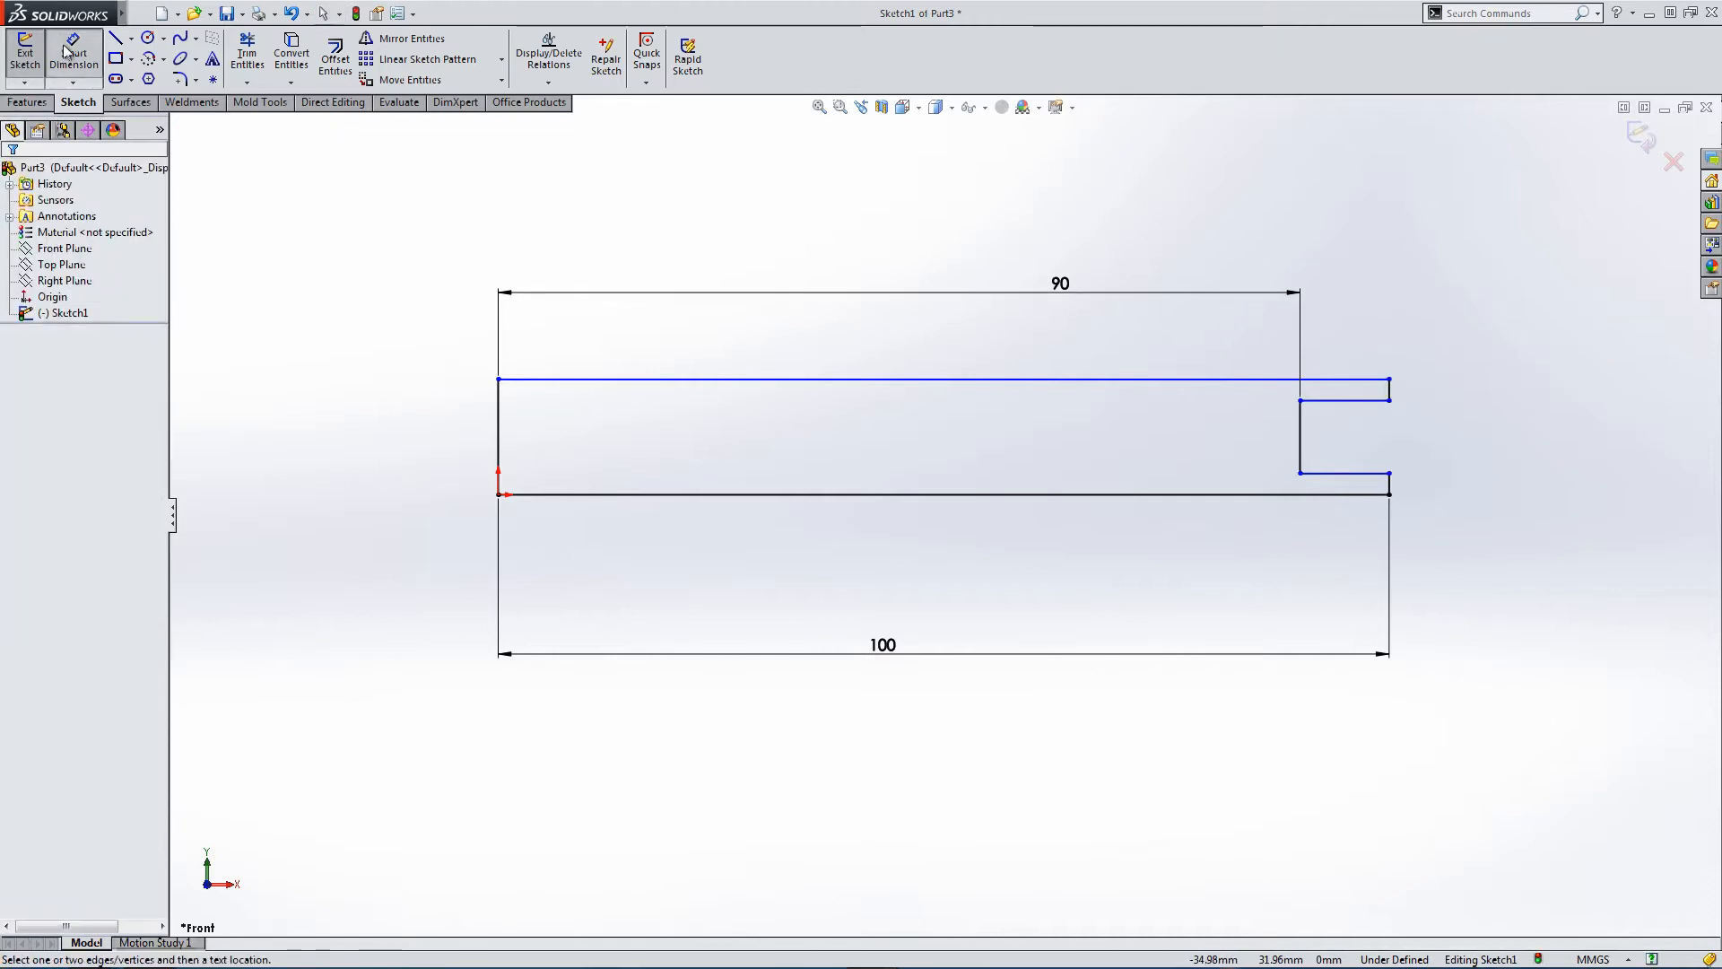
{"action": "left_click", "coordinate": [1388, 486]}
{"action": "left_click", "coordinate": [1461, 569]}
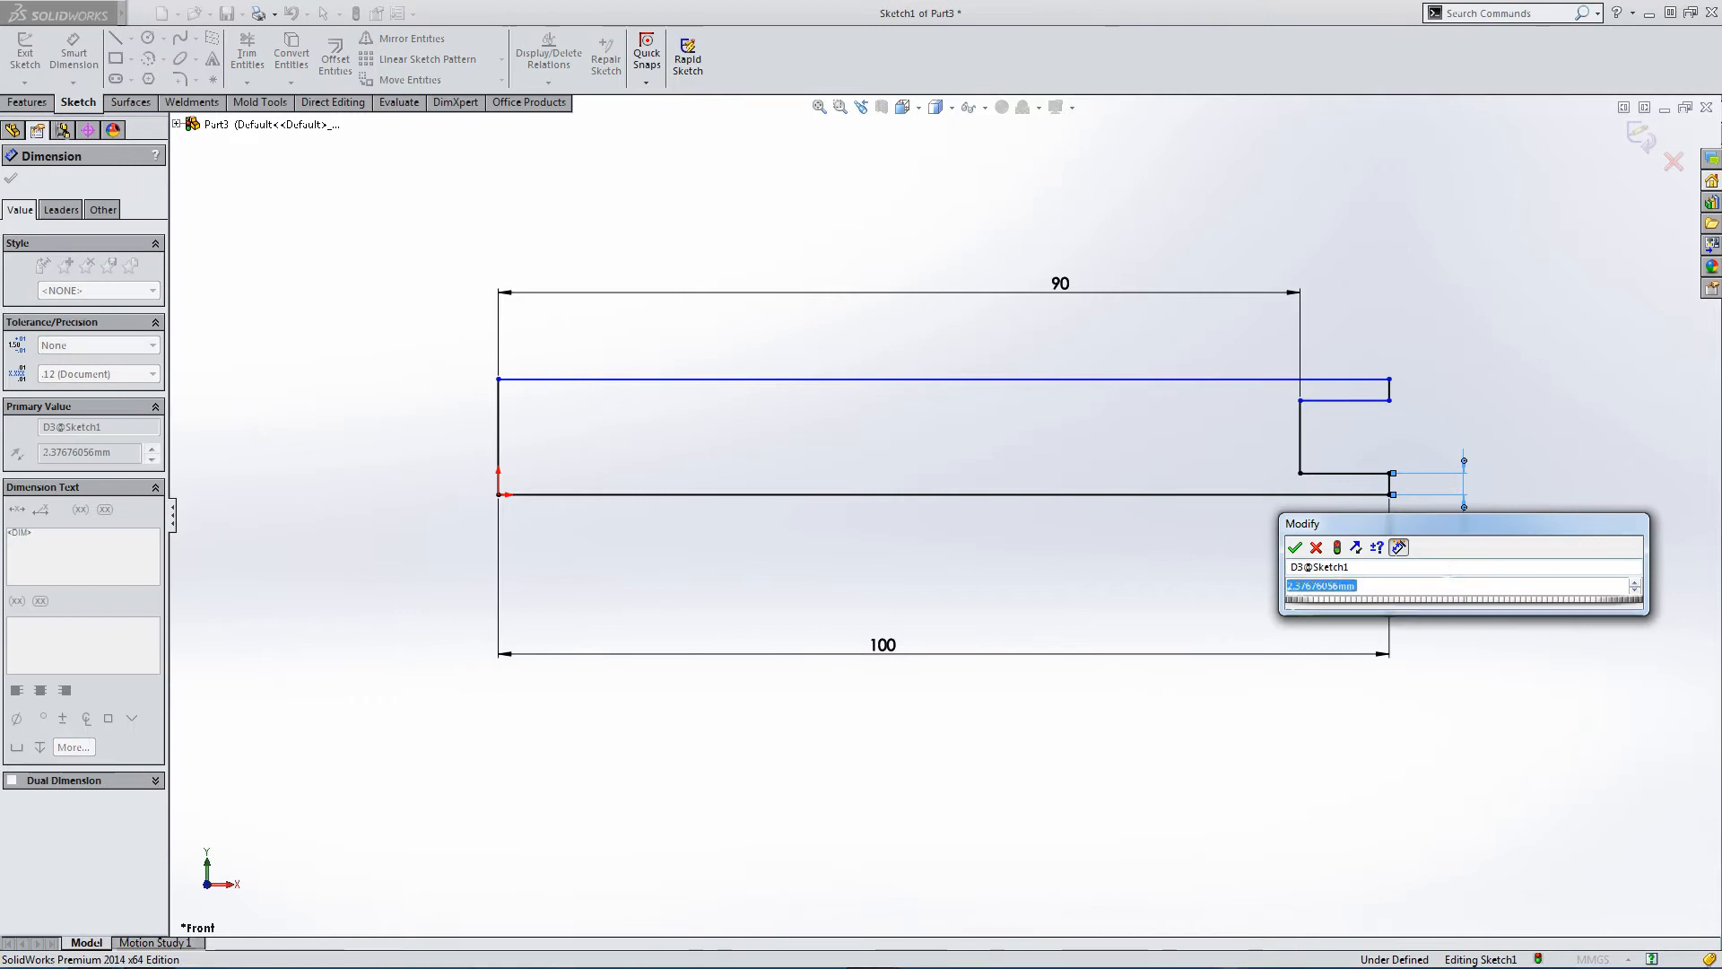
{"action": "type", "text": "3"}
{"action": "key", "text": "Return"}
{"action": "key", "text": "Escape"}
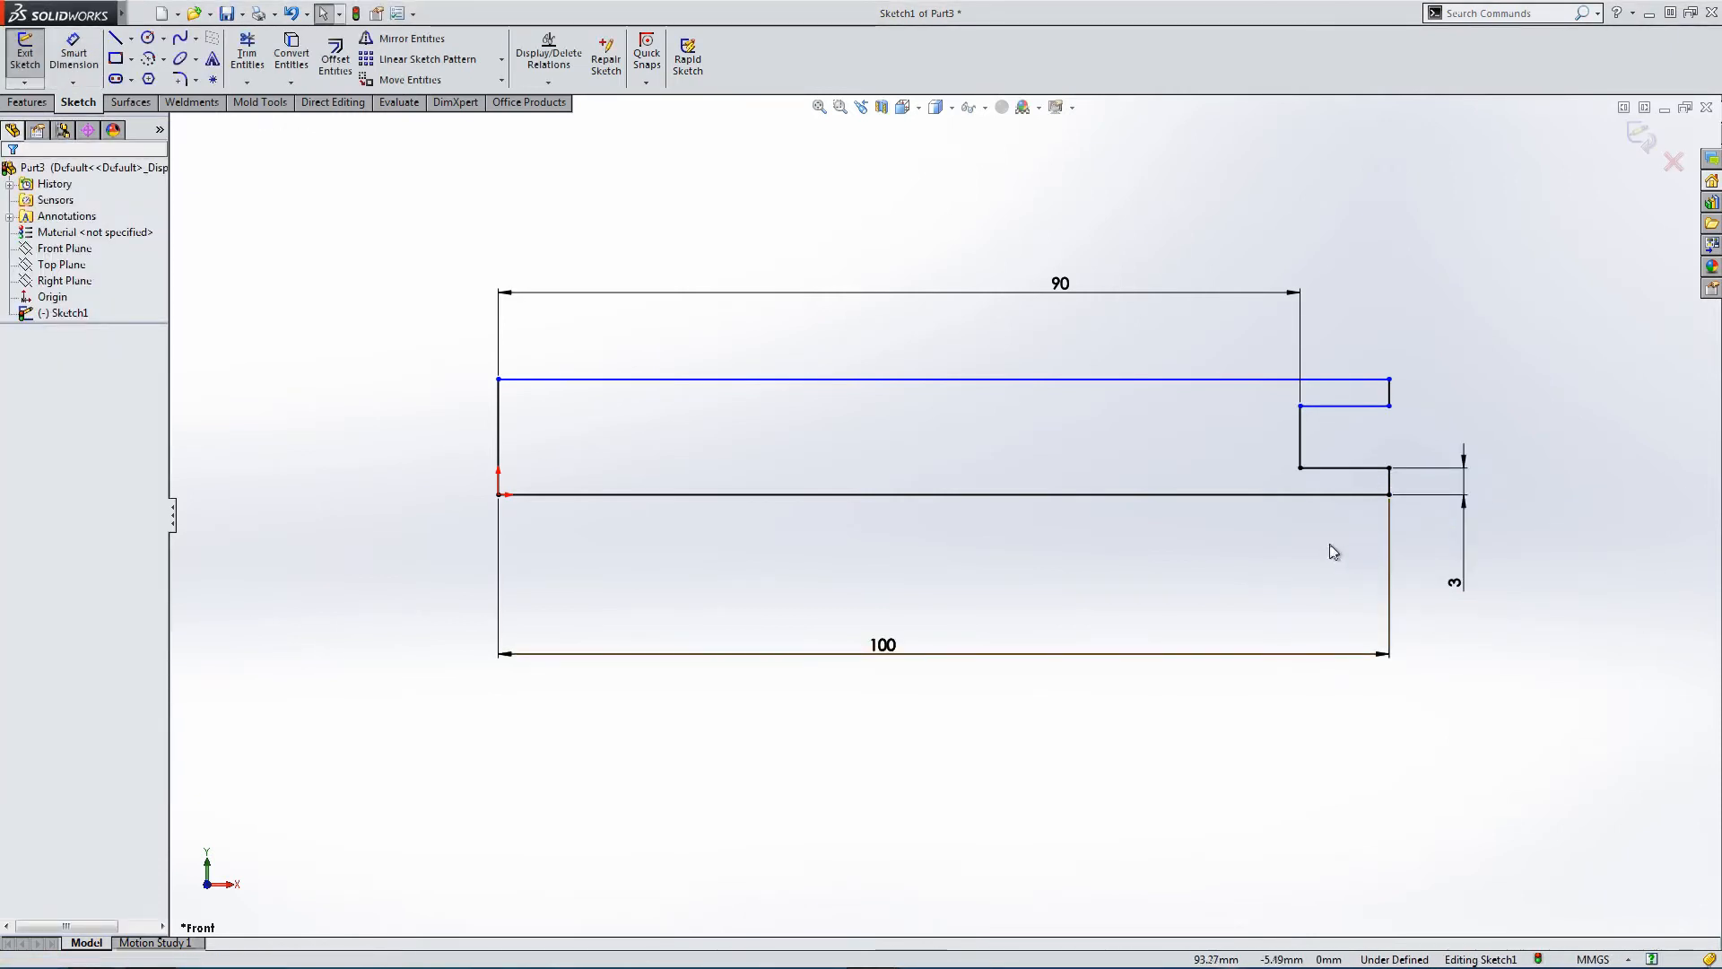
Dimension the profile's left edge to set its overall thickness to 10 mm.
{"action": "left_click", "coordinate": [74, 54]}
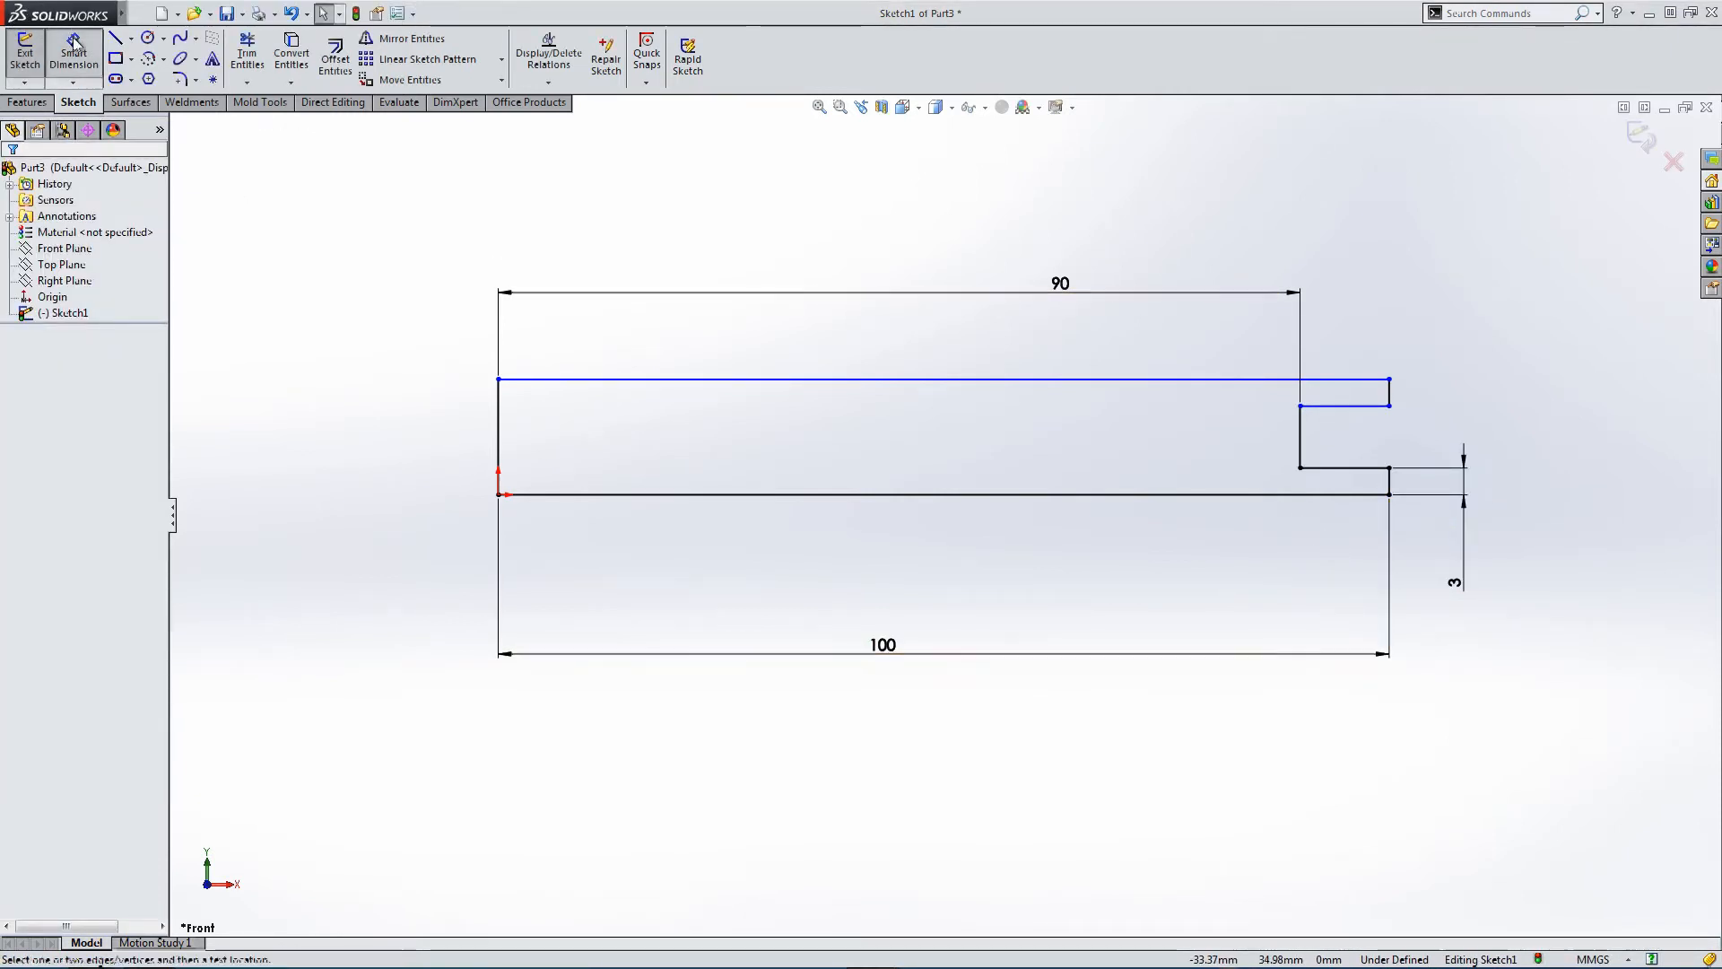
{"action": "left_click", "coordinate": [500, 422]}
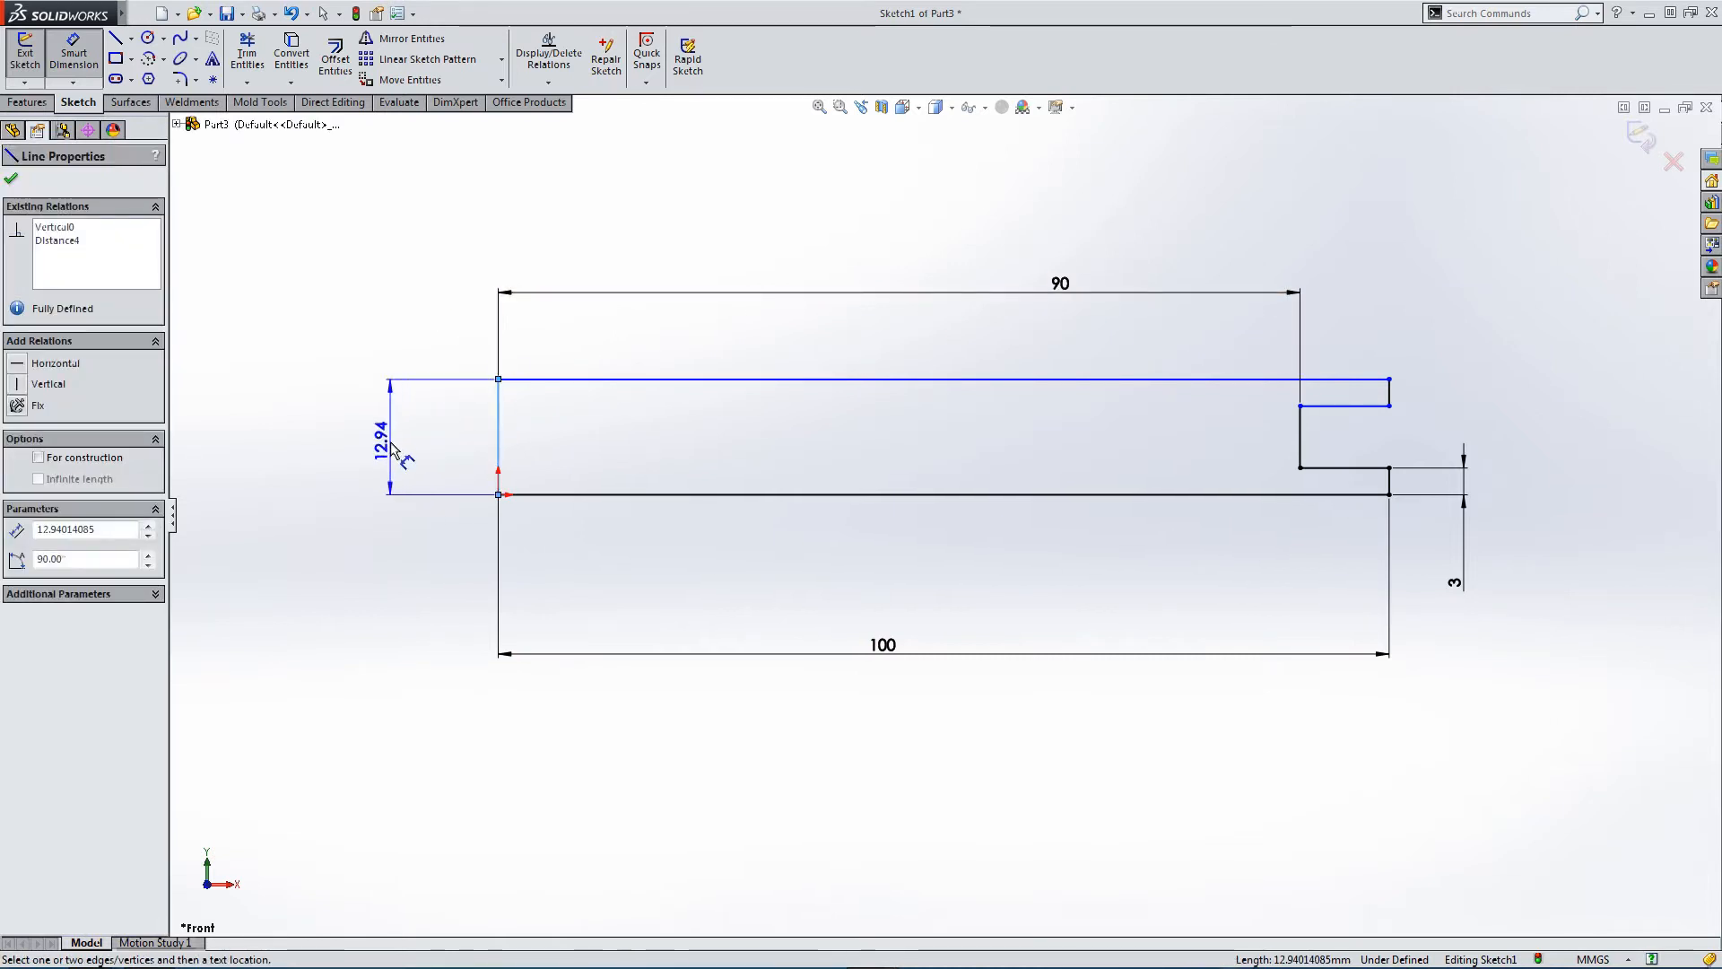
{"action": "left_click", "coordinate": [392, 444]}
{"action": "type", "text": "10"}
{"action": "key", "text": "Return"}
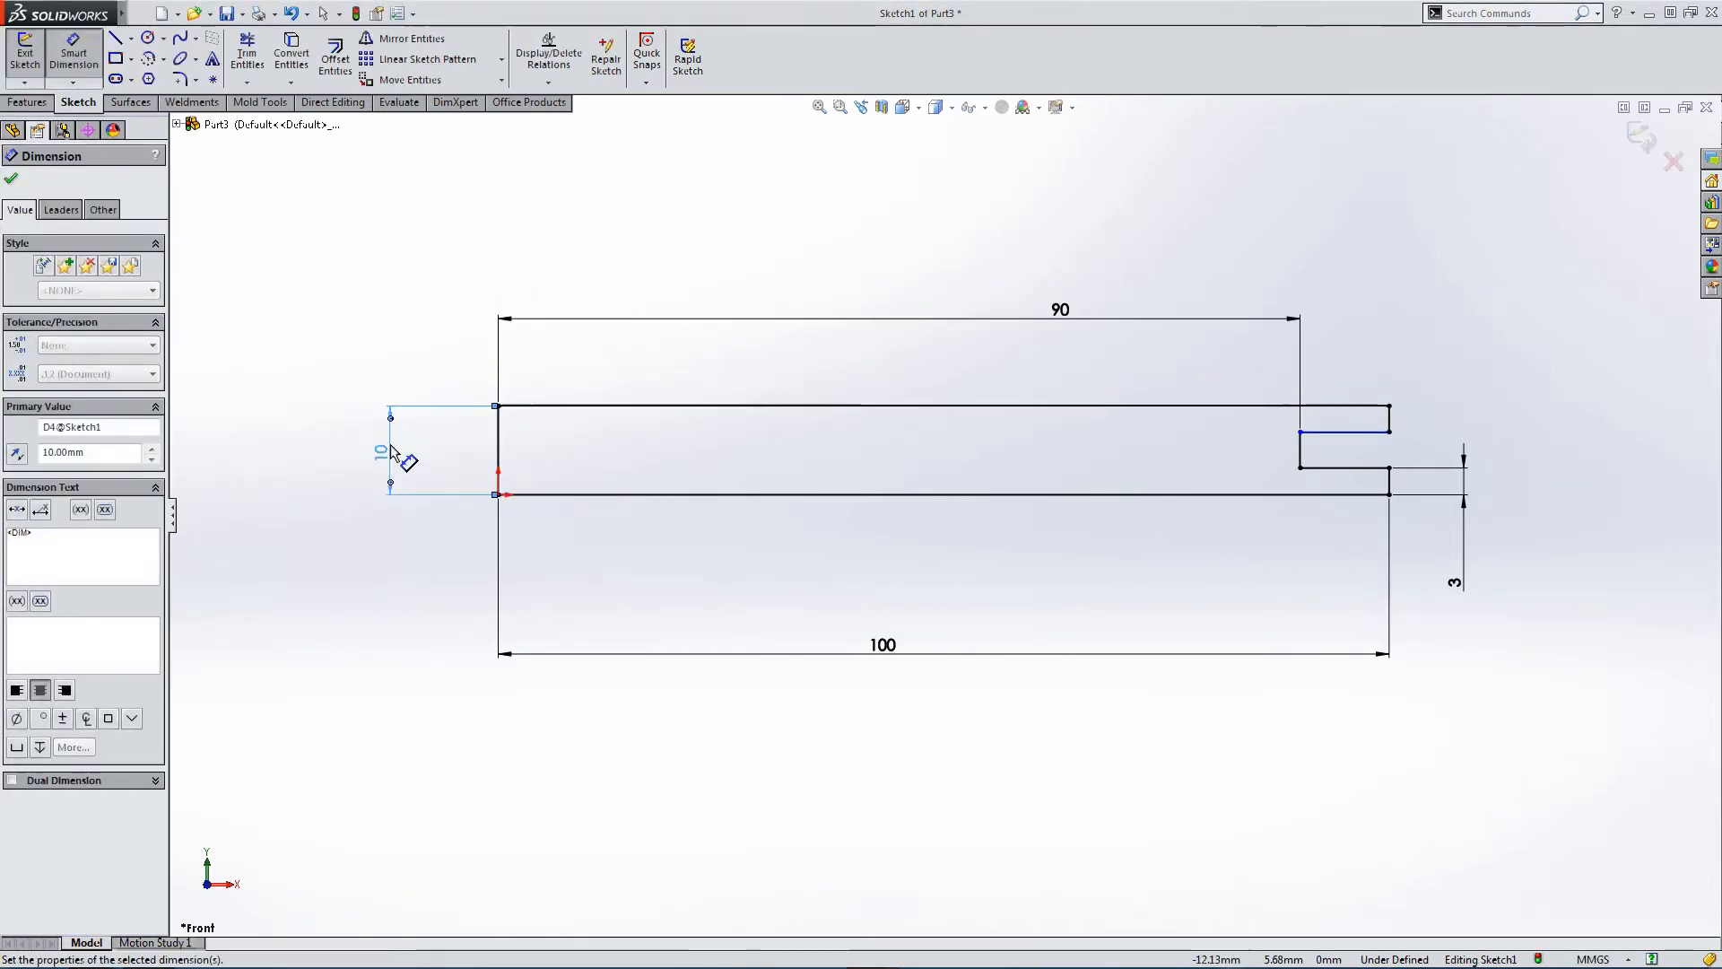
{"action": "key", "text": "Escape"}
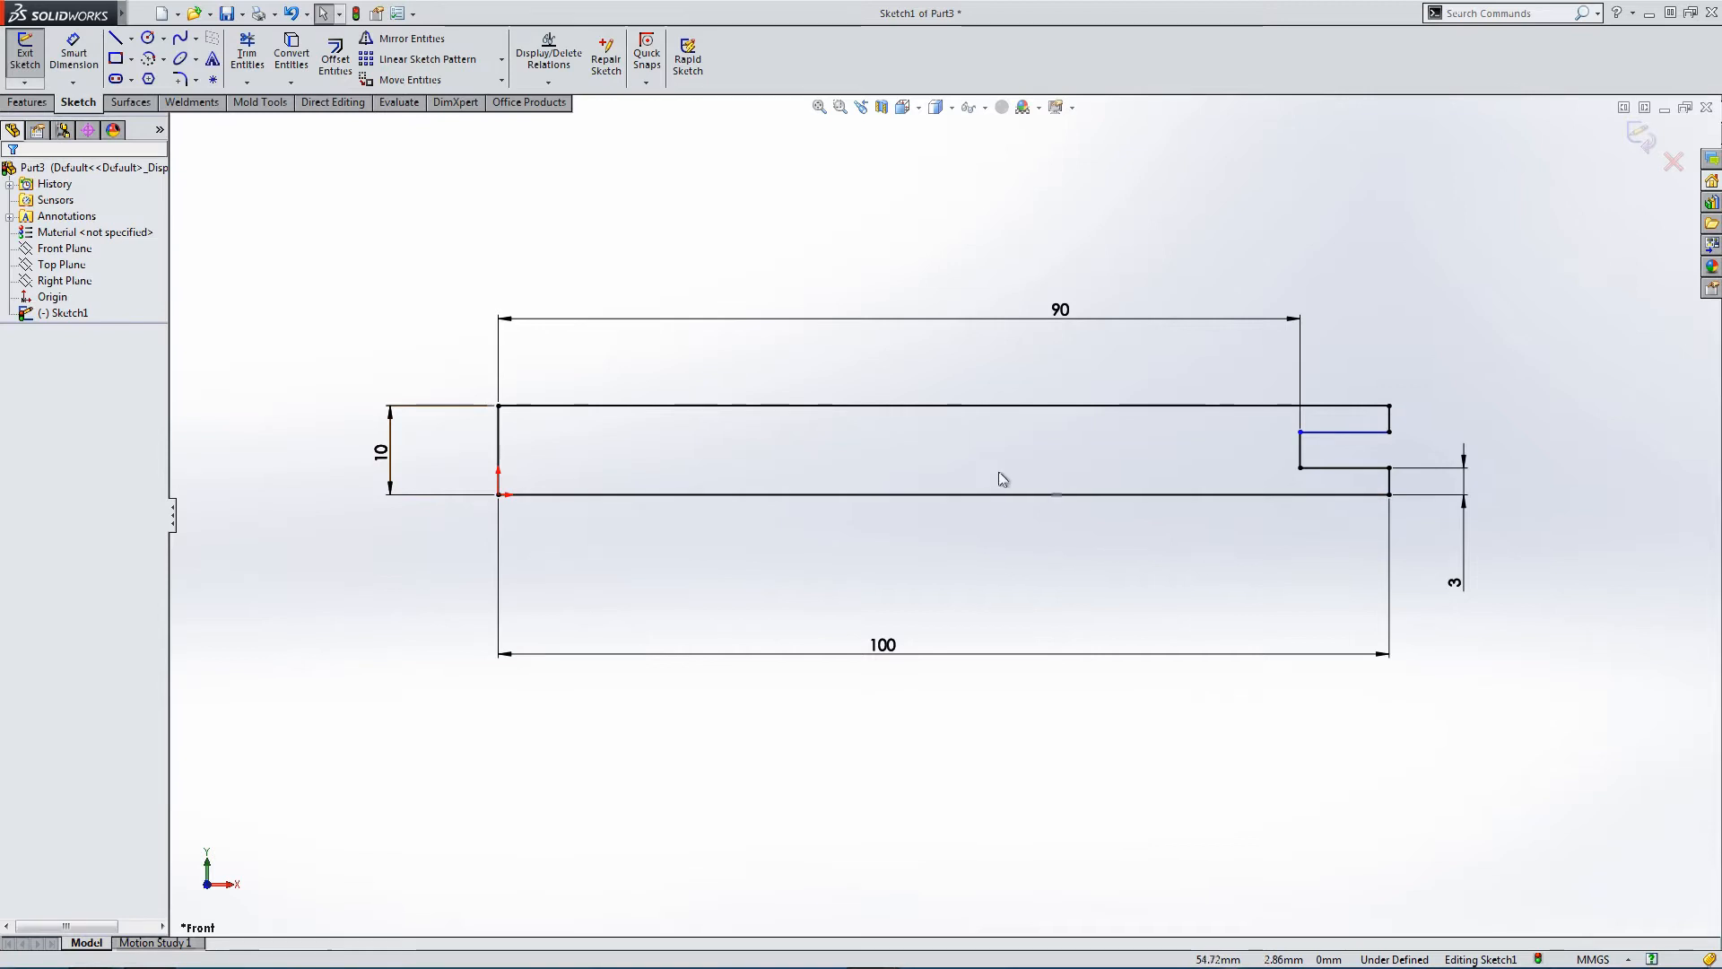
Constrain the groove's upper line as horizontal to fully define the profile sketch.
{"action": "left_click", "coordinate": [1389, 432]}
{"action": "mouse_move", "coordinate": [1300, 432]}
{"action": "left_mouse_down"}
{"action": "mouse_move", "coordinate": [1303, 406]}
{"action": "mouse_move", "coordinate": [1325, 434]}
{"action": "left_mouse_up"}
{"action": "left_click", "coordinate": [1327, 432]}
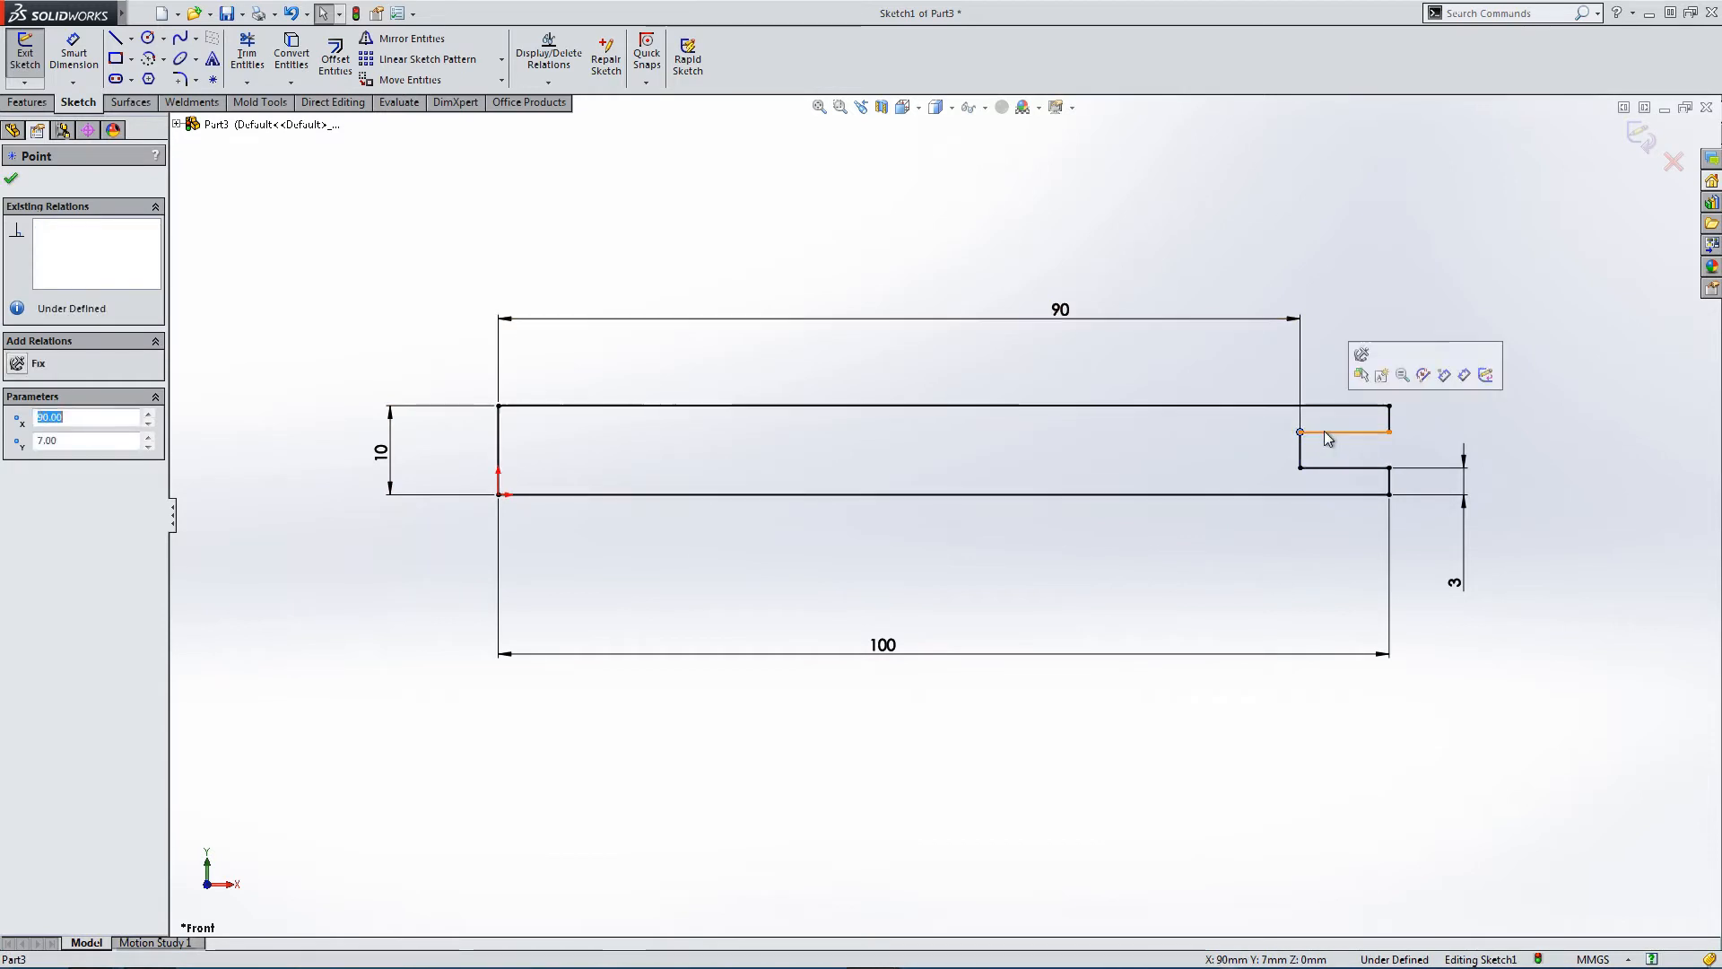
{"action": "left_click", "coordinate": [1312, 327]}
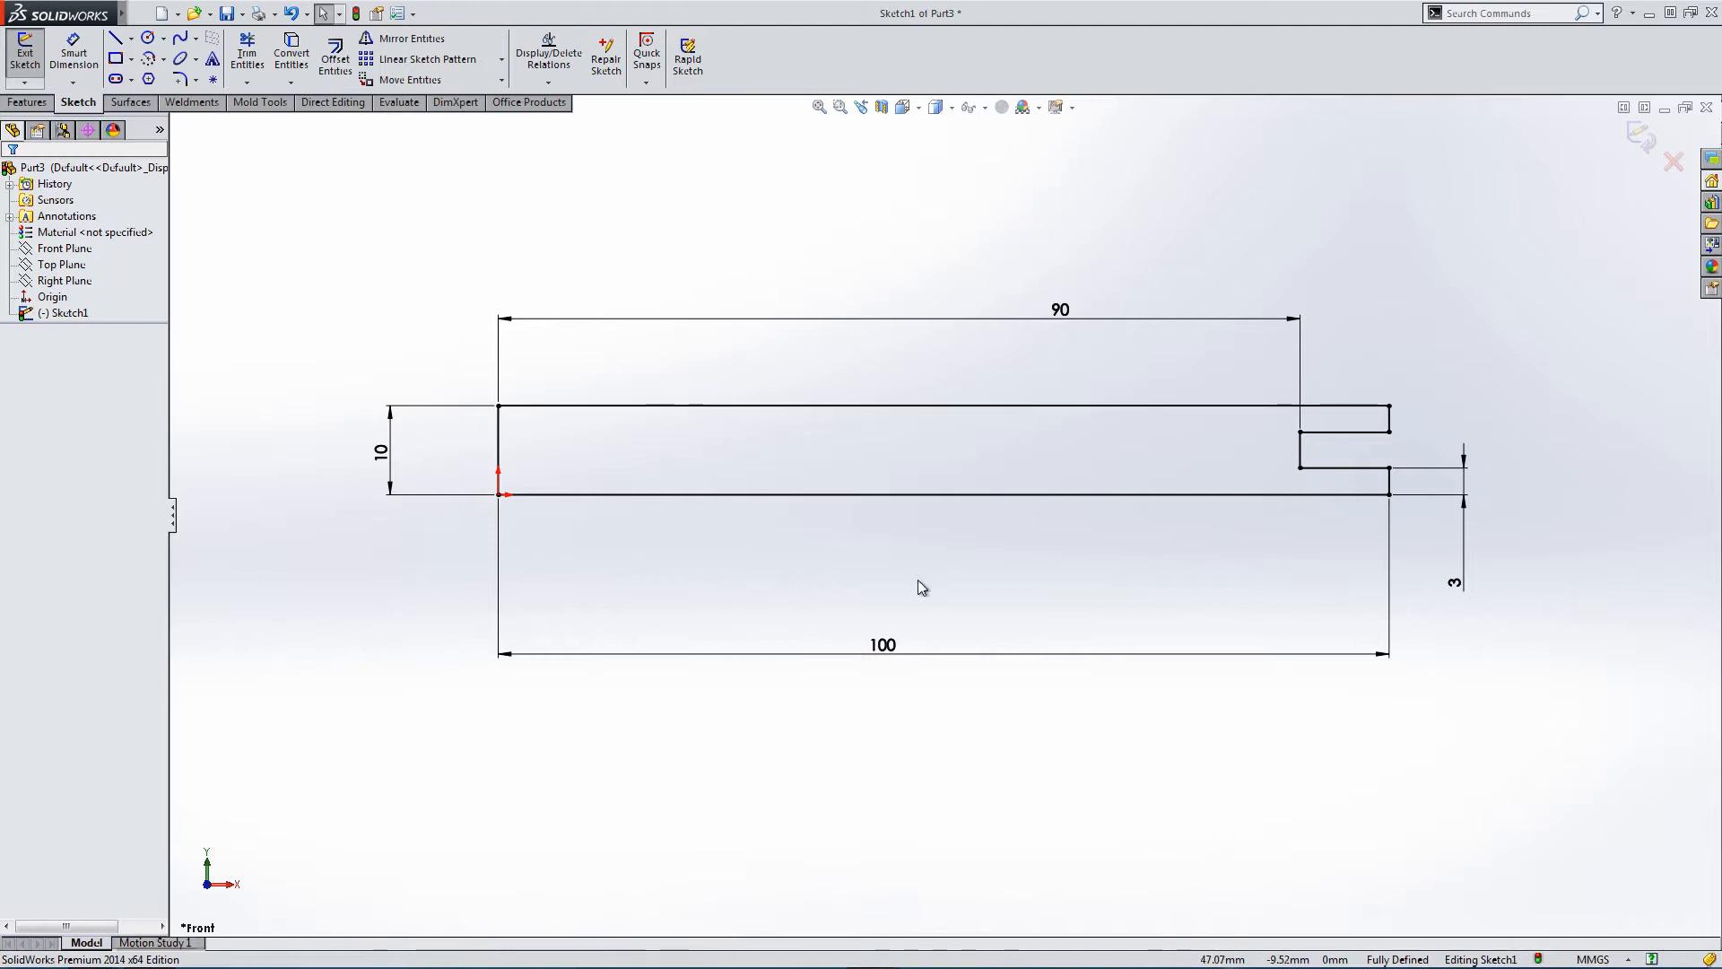
Exit the finished door frame profile sketch and select Sketch1 as the content of the library feature.
{"action": "scroll", "coordinate": [924, 584], "scroll_direction": "up", "scroll_amount": 2}
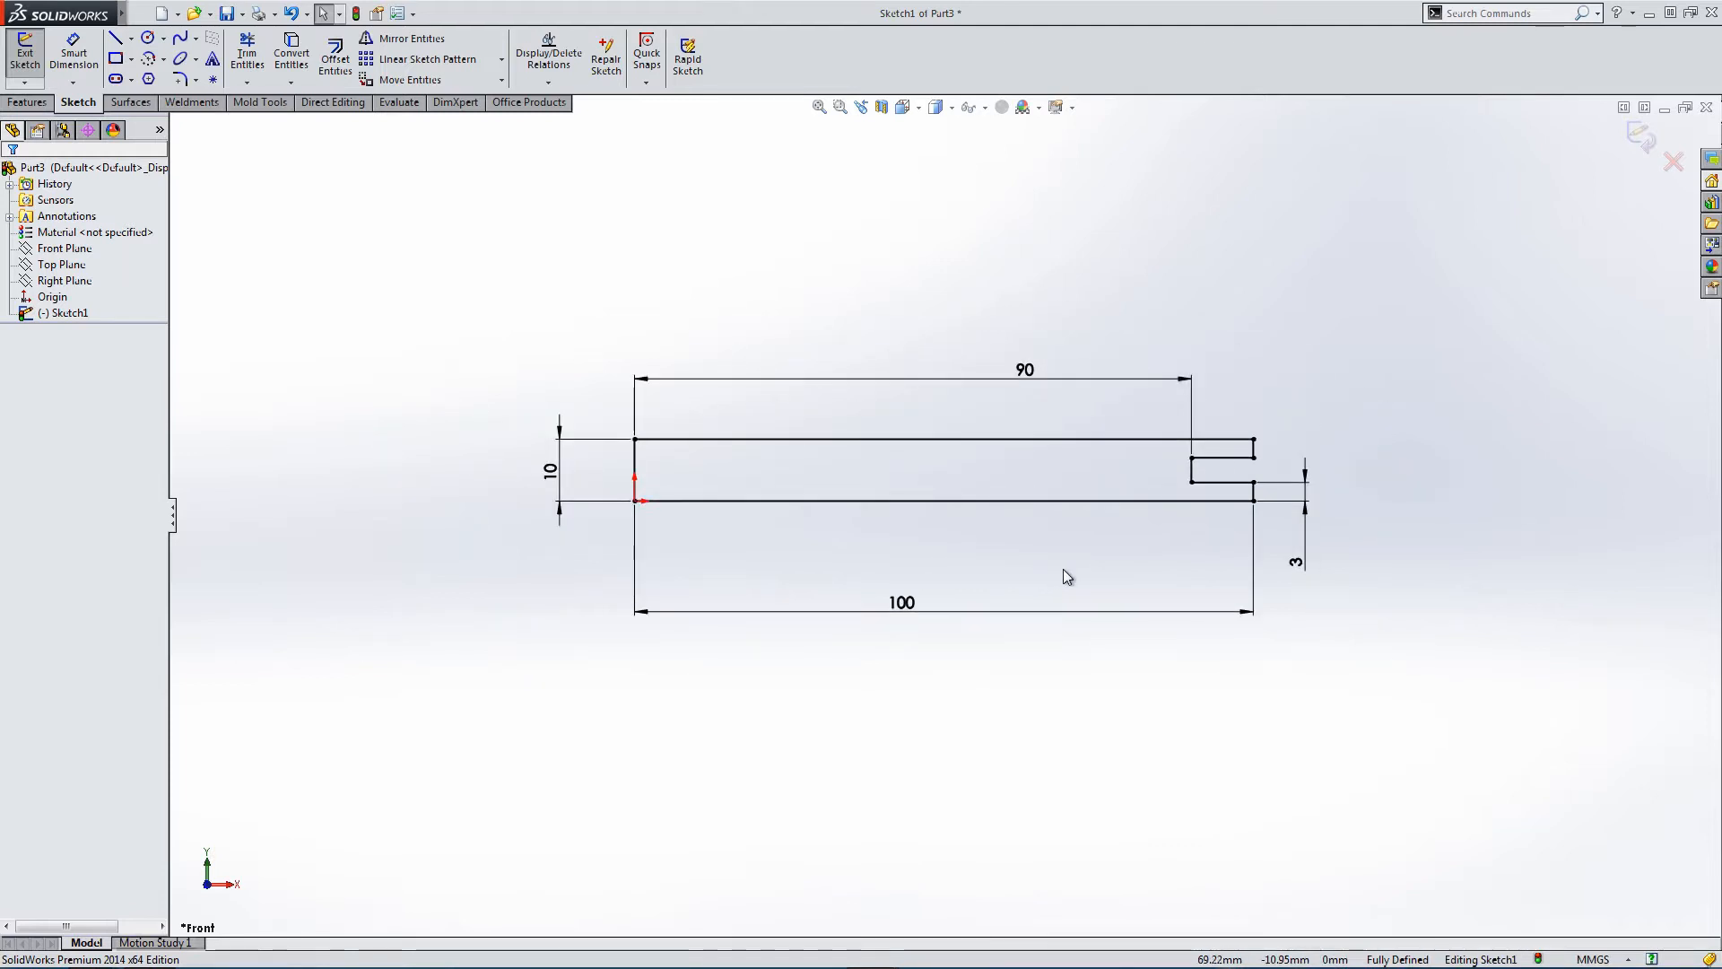
{"action": "left_click", "coordinate": [1641, 135]}
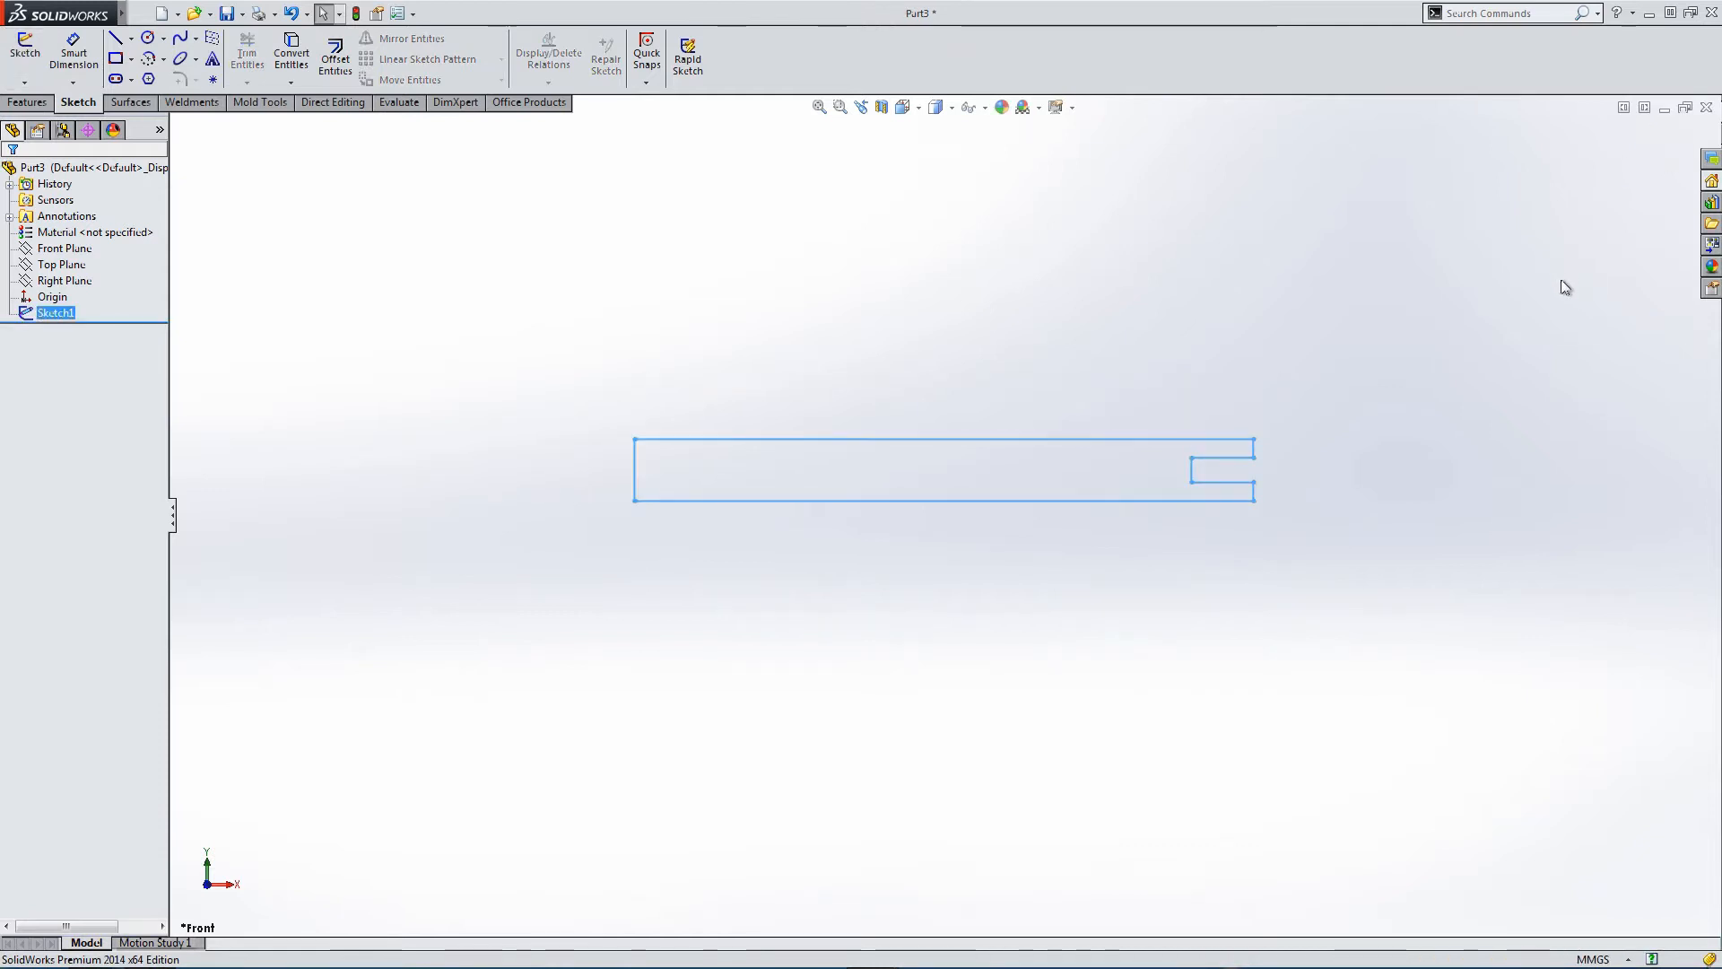
{"action": "left_click", "coordinate": [51, 313]}
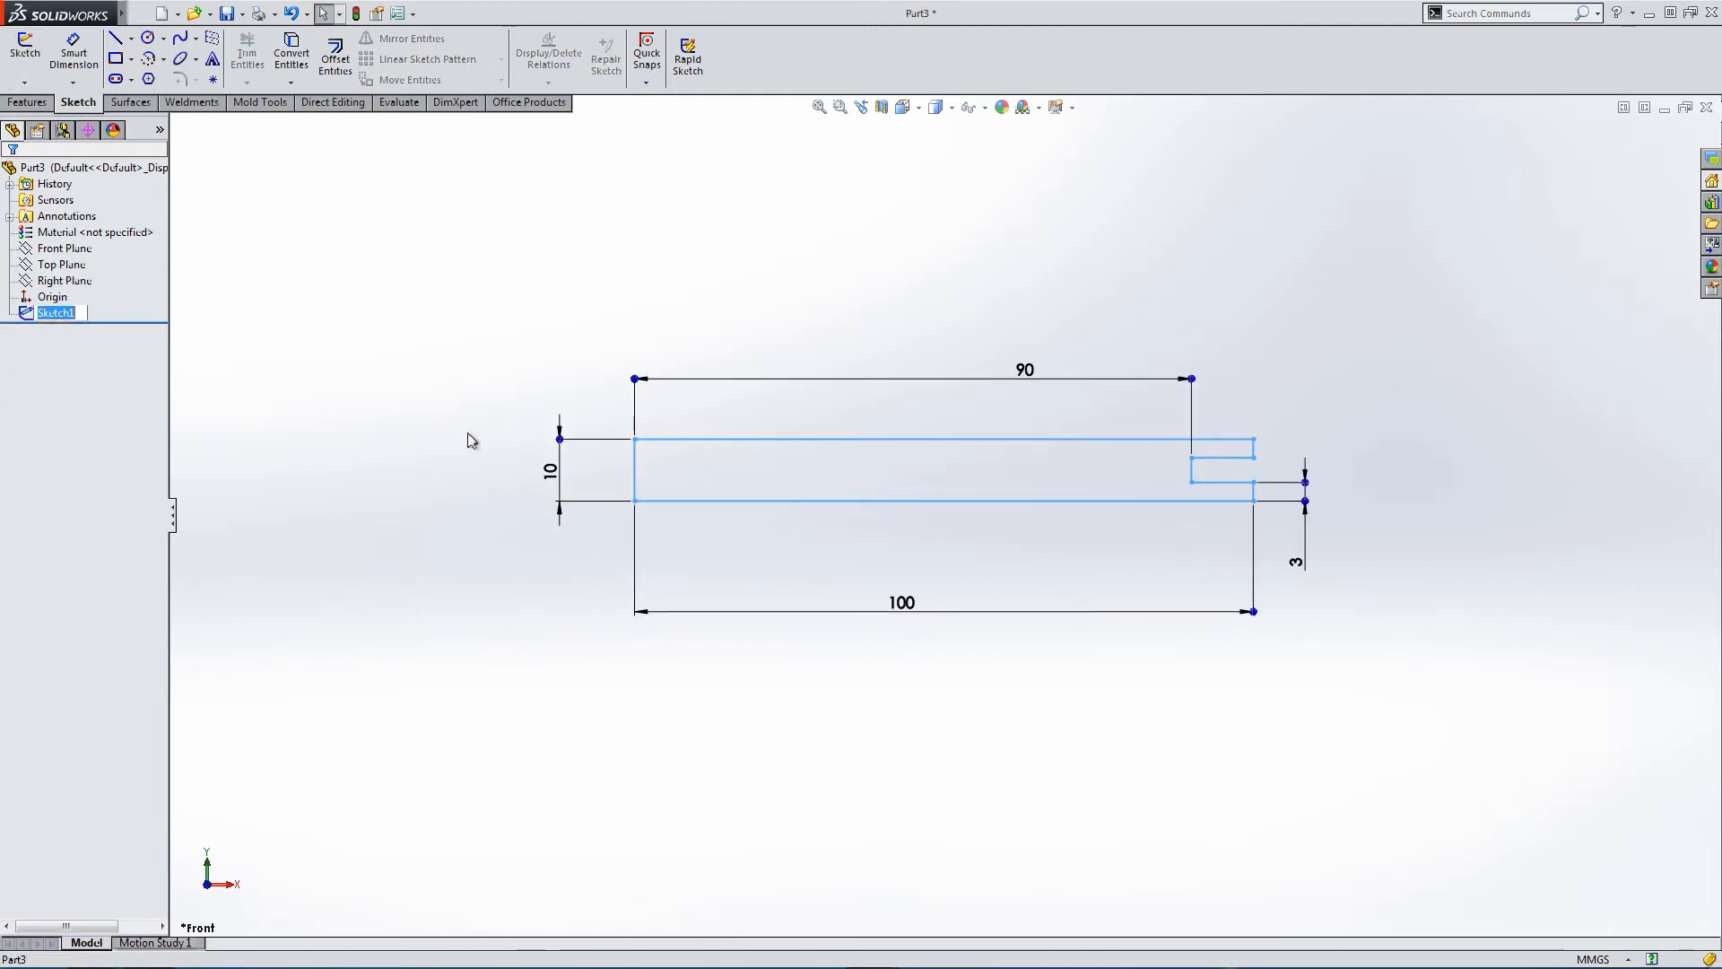
Save the part as a Lib Feat Part named "Door Frame" in the SolidWorks lang\english\weldment profiles\Cabinet\Parts folder.
{"action": "left_click", "coordinate": [141, 13]}
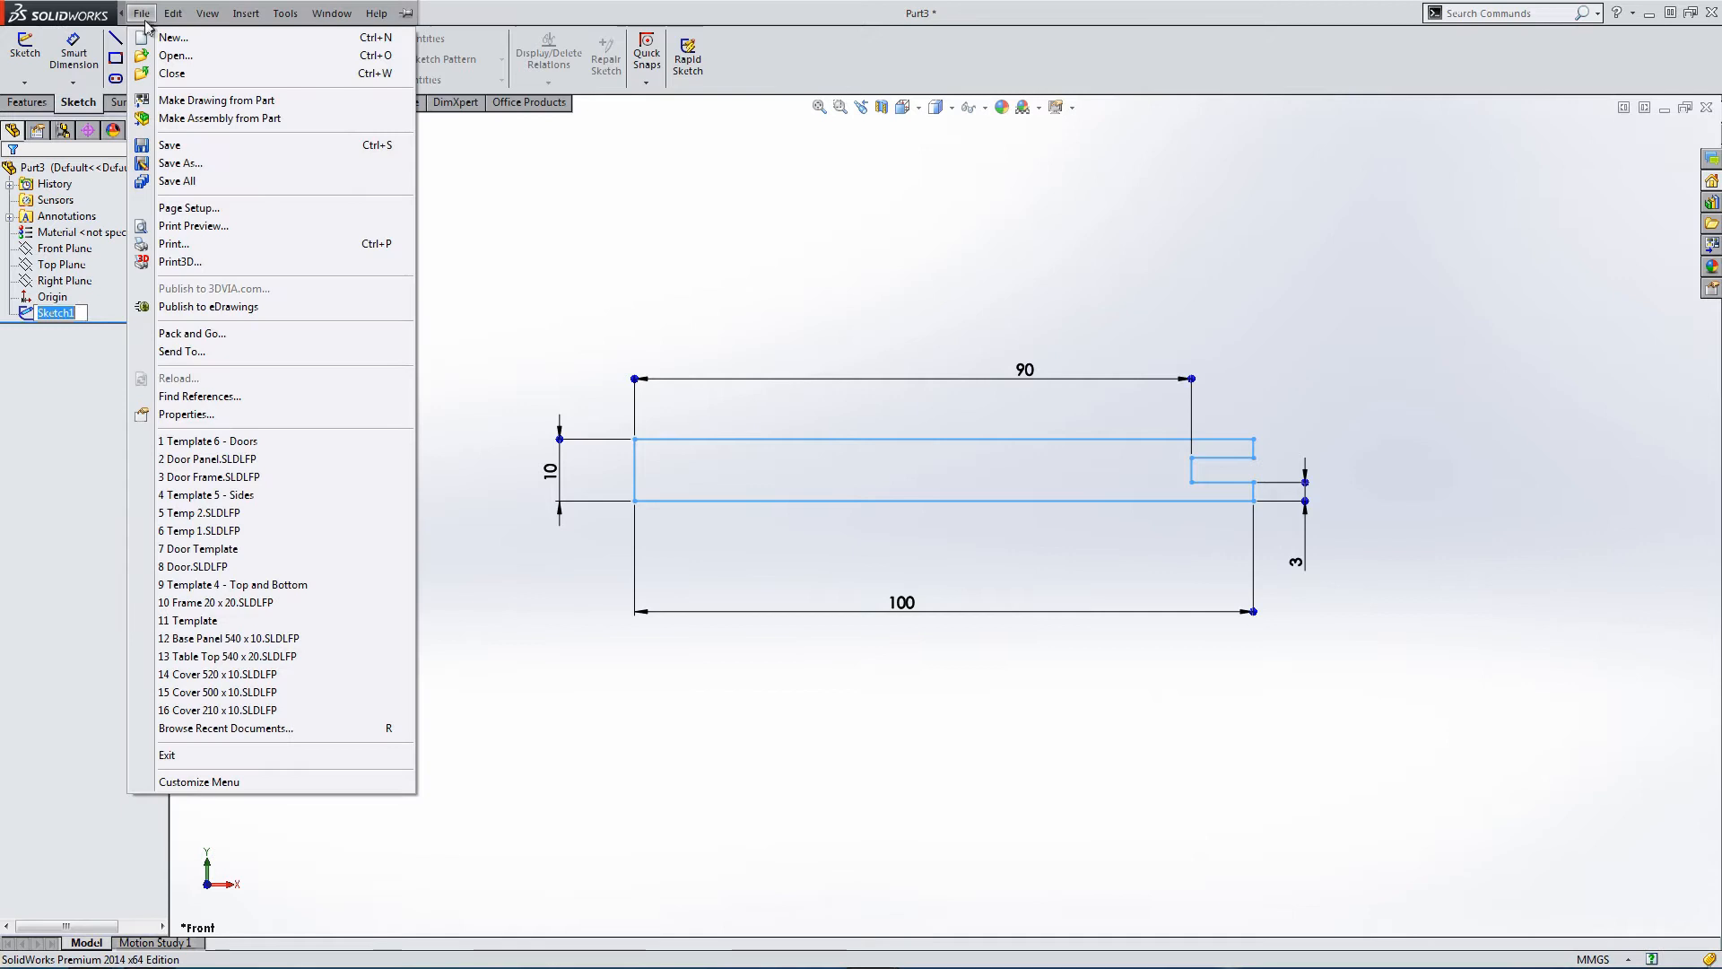
{"action": "left_click", "coordinate": [171, 164]}
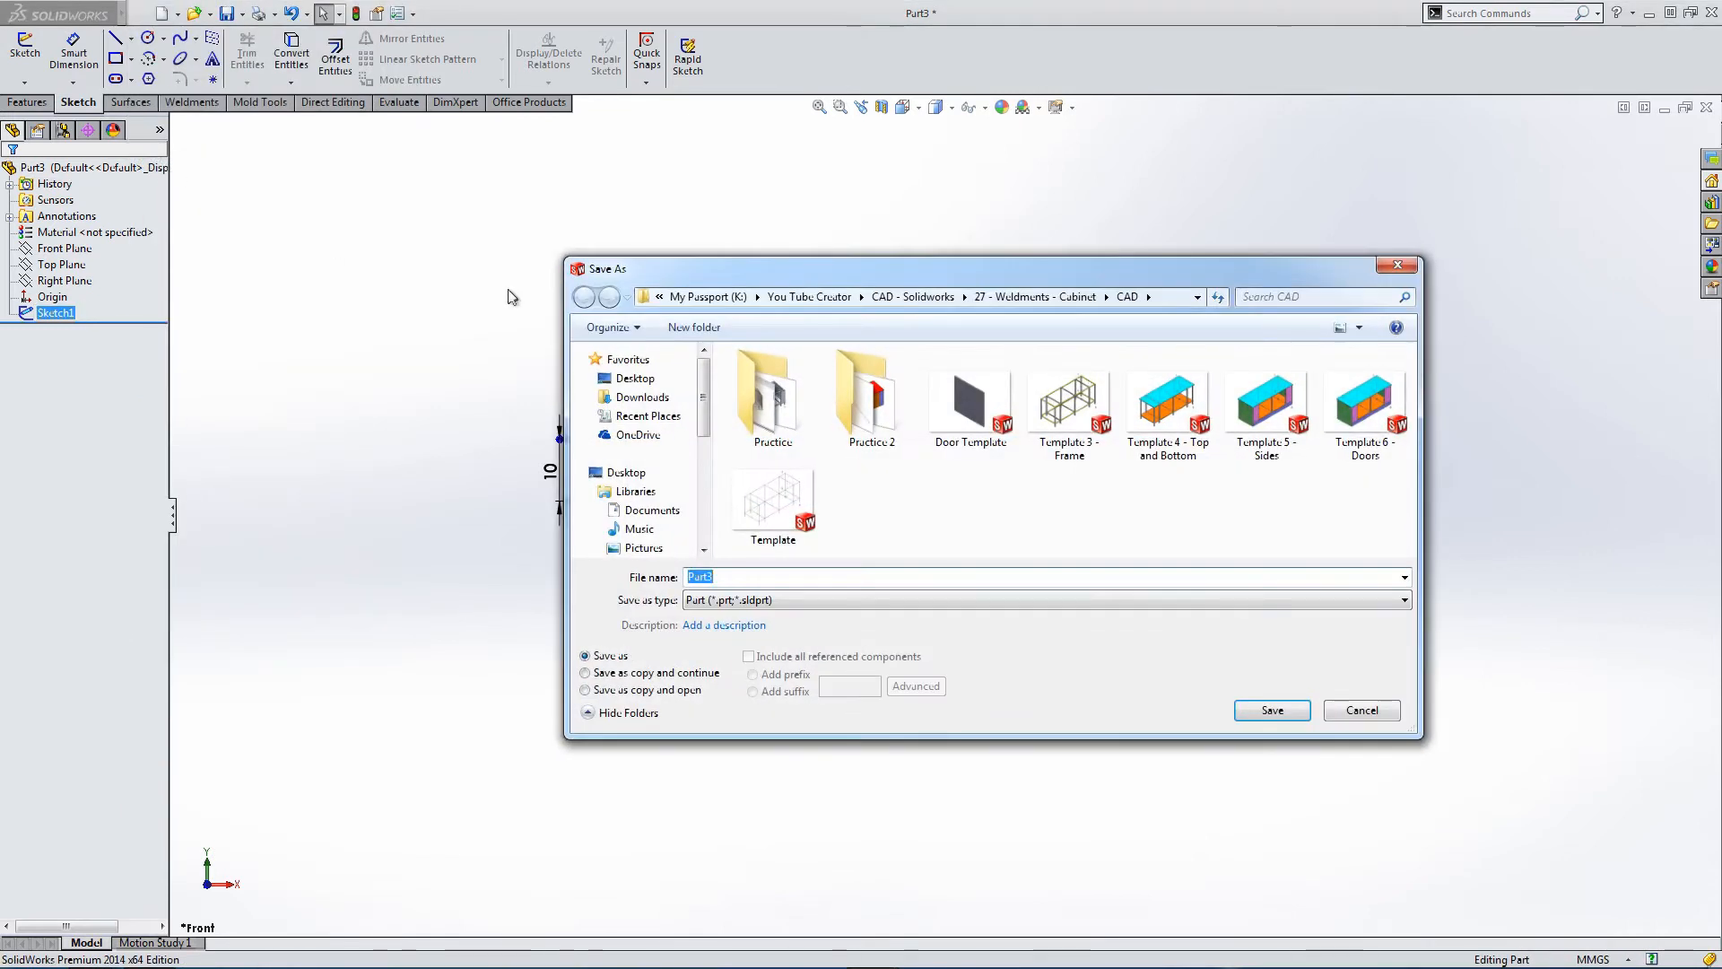
{"action": "left_click", "coordinate": [753, 608]}
{"action": "left_click", "coordinate": [731, 206]}
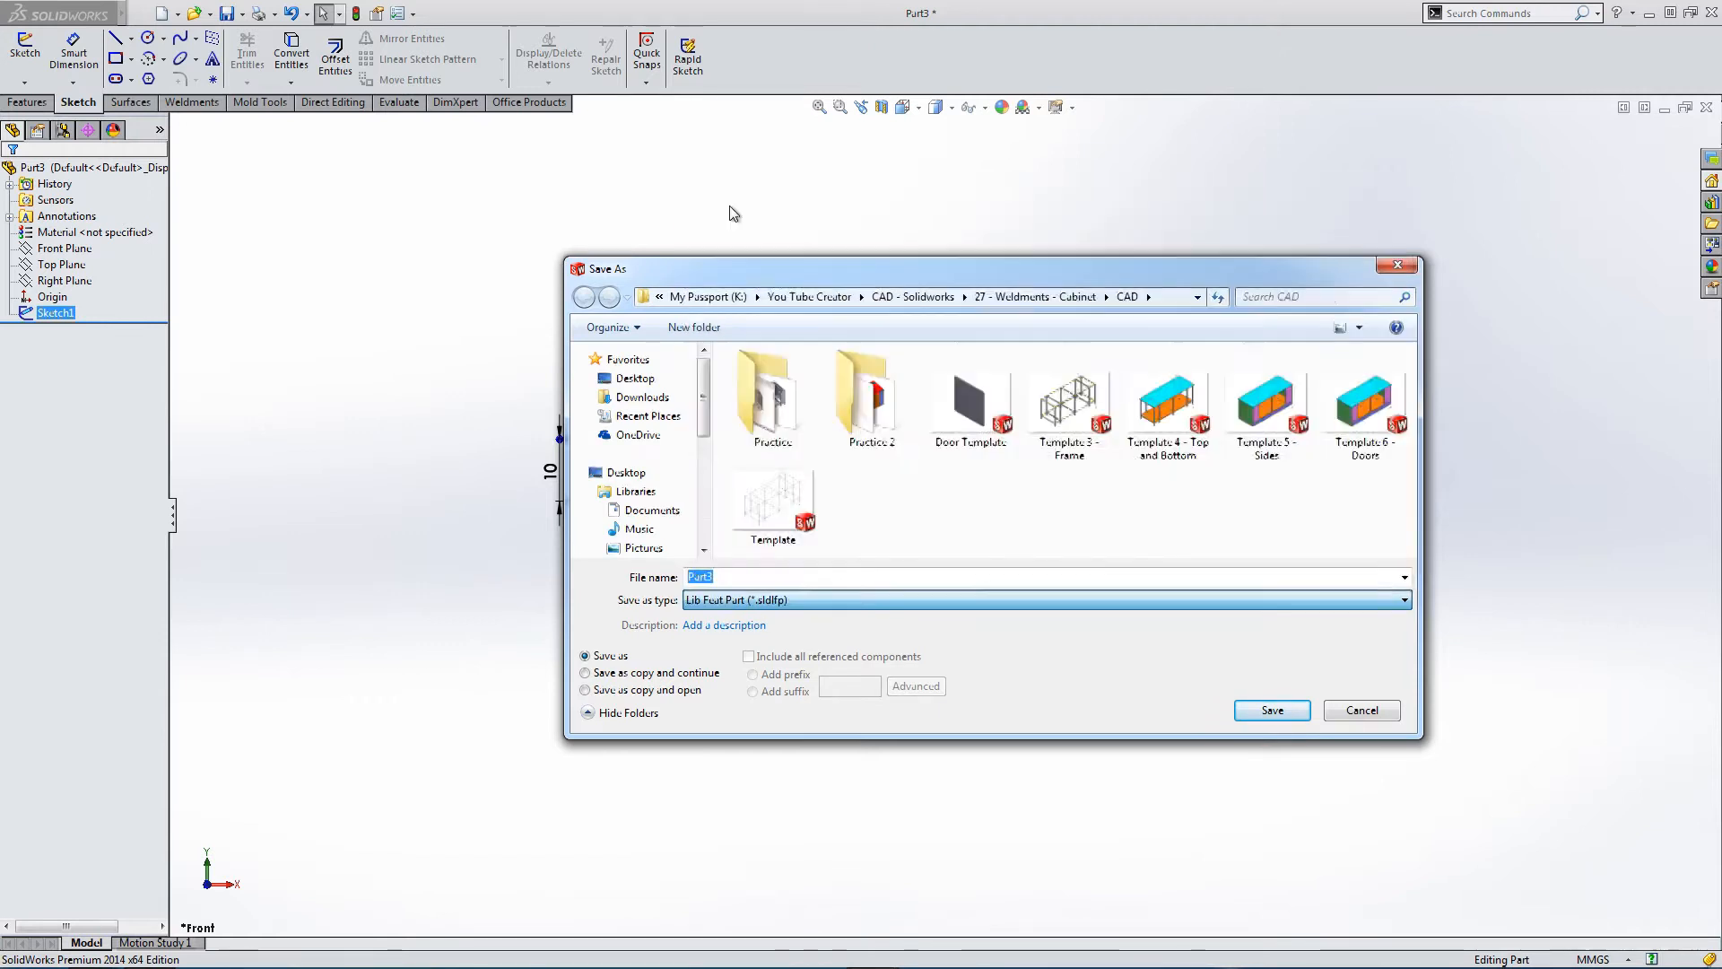
{"action": "left_click", "coordinate": [1142, 296]}
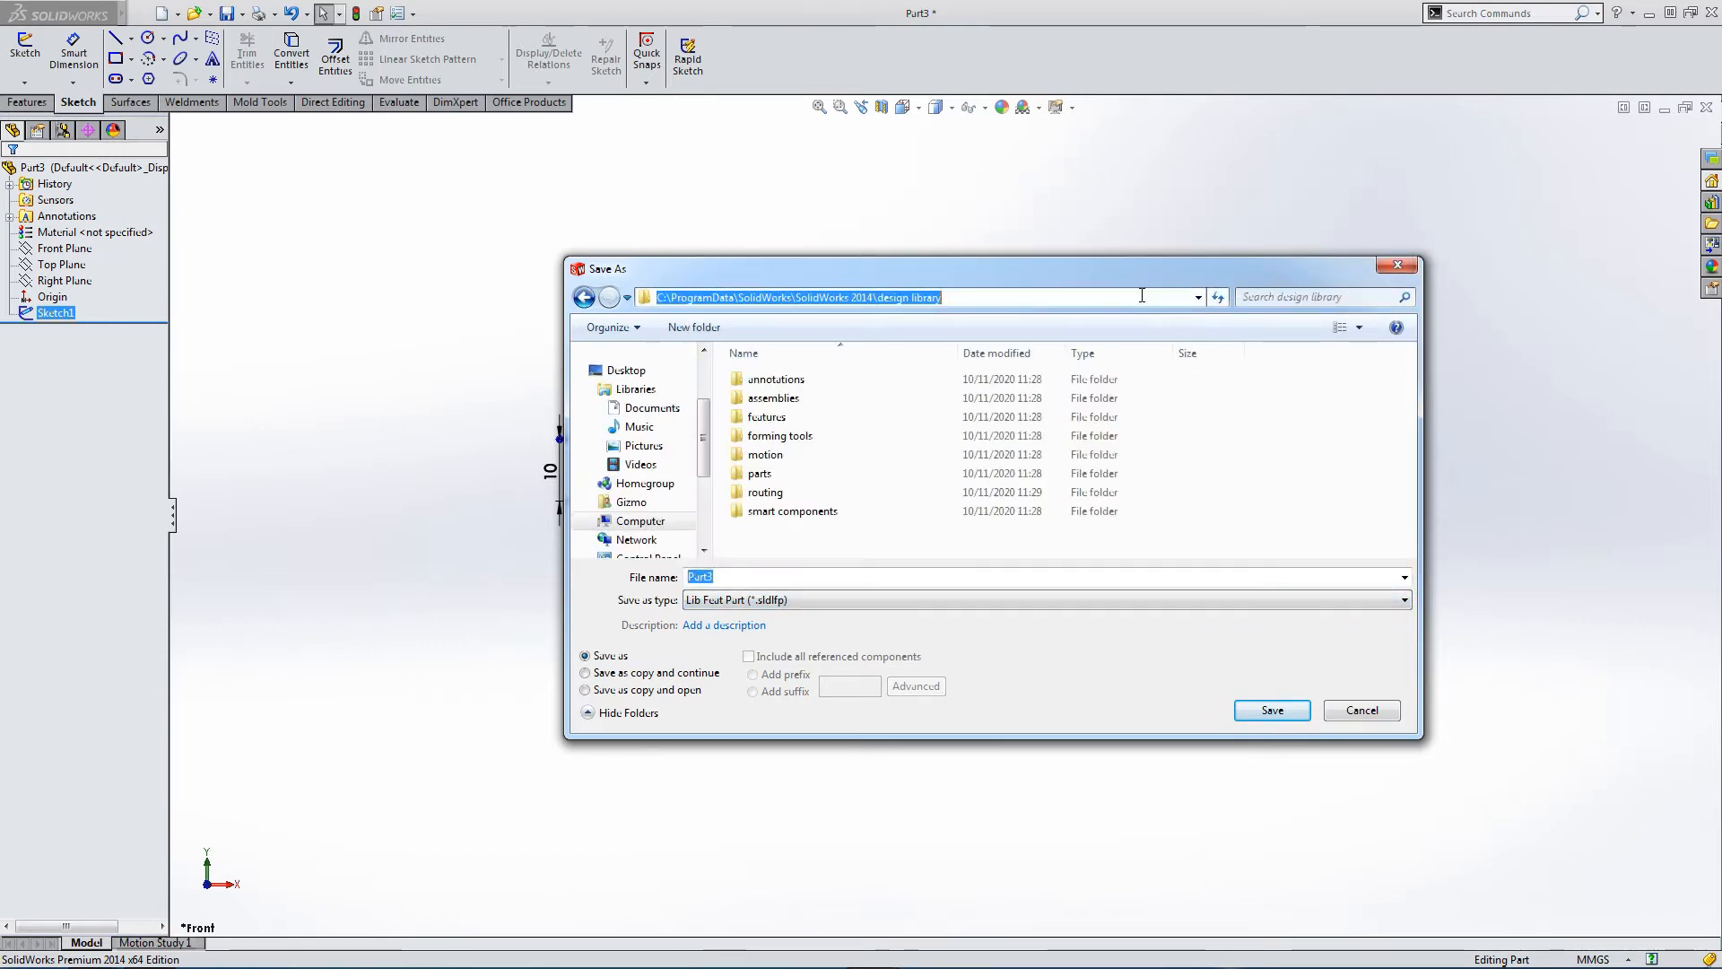
{"action": "type", "text": "C:\\Program Files\\SolidWorks Corp\\SolidWorks\\lang\\english\\weldment profiles\\Cabinet"}
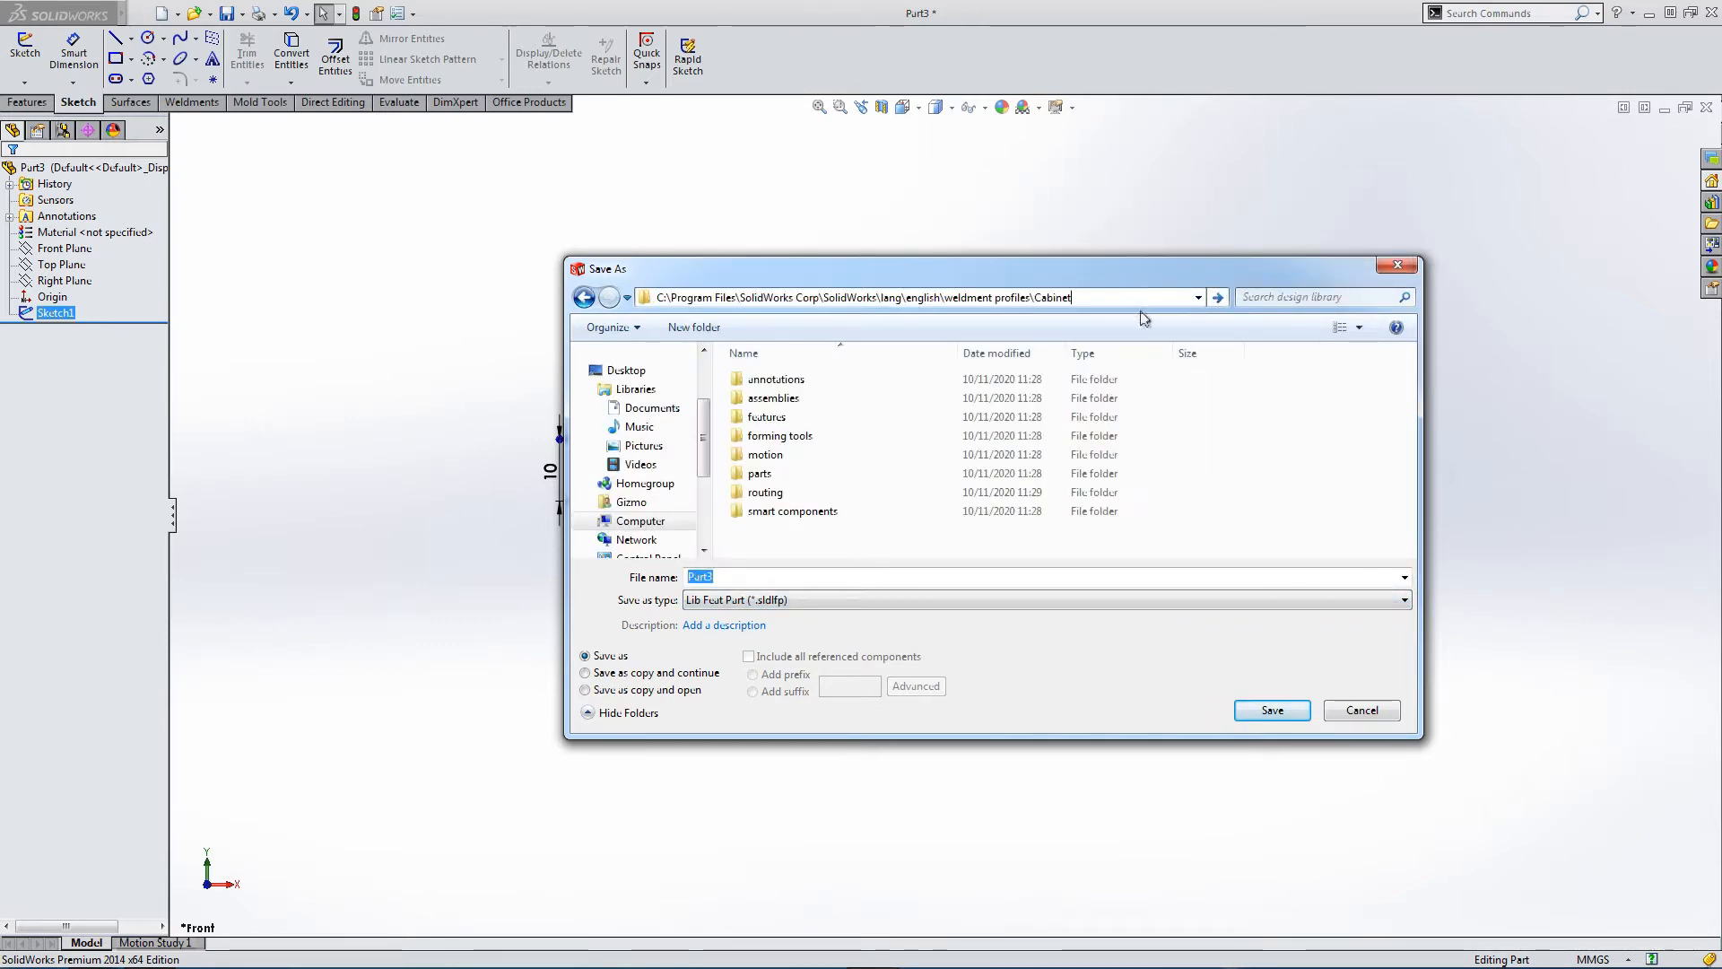
{"action": "key", "text": "Return"}
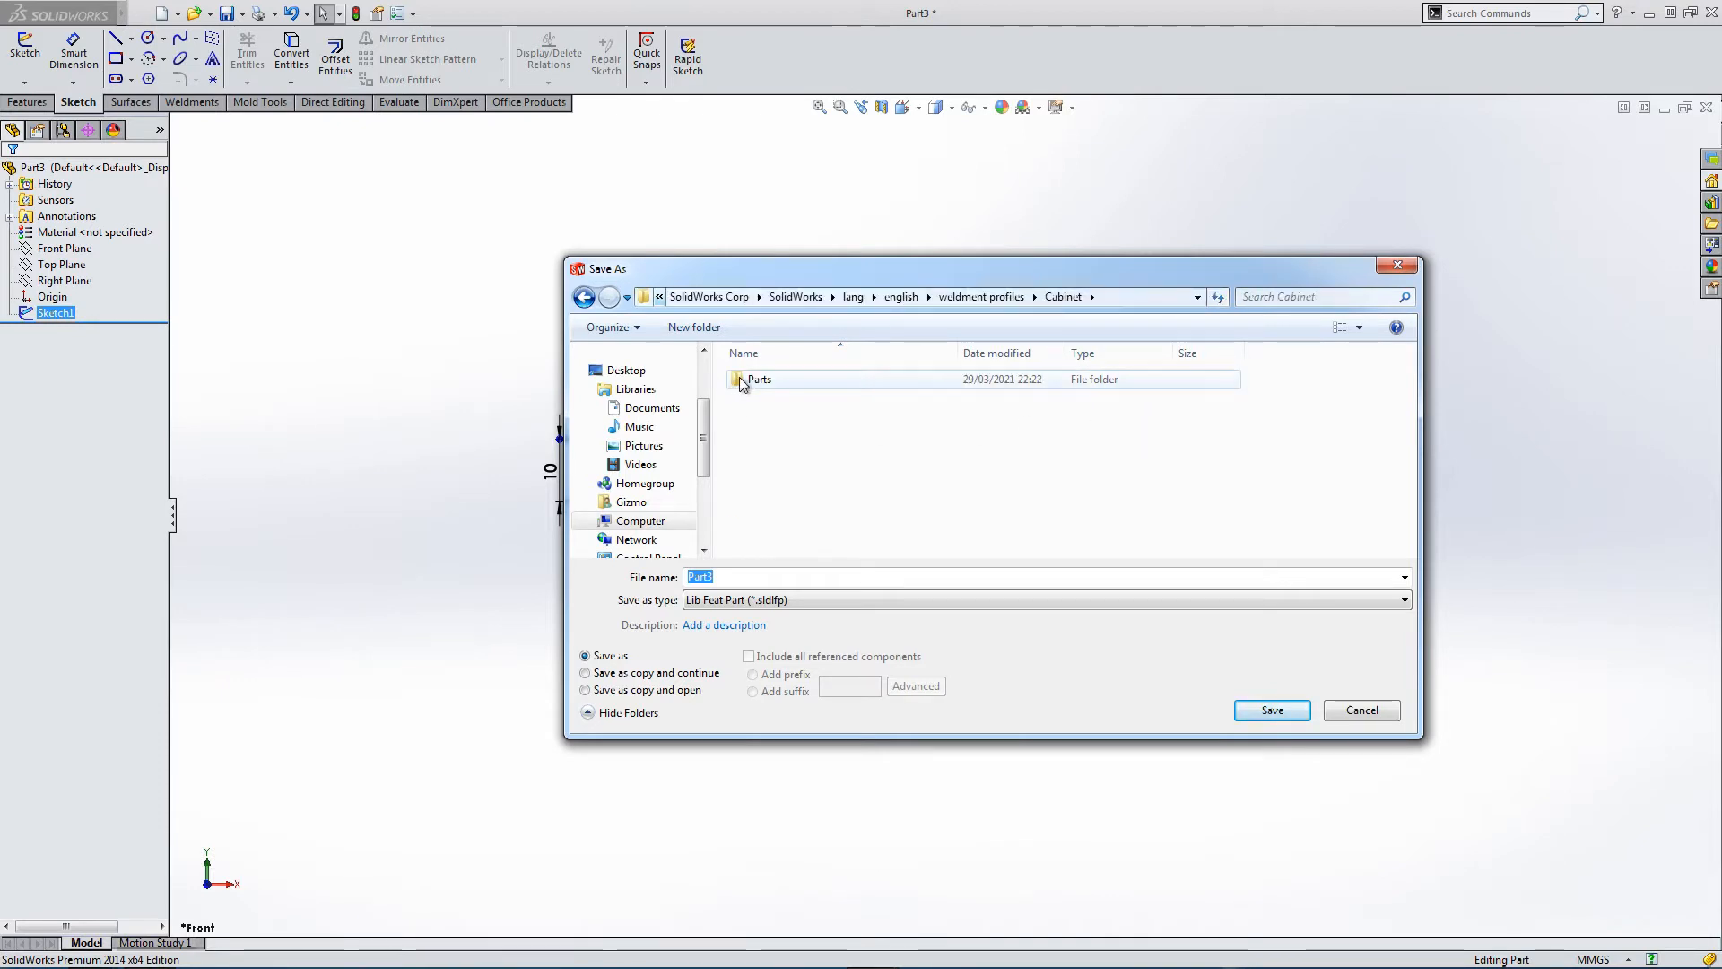
{"action": "double_click", "coordinate": [753, 379]}
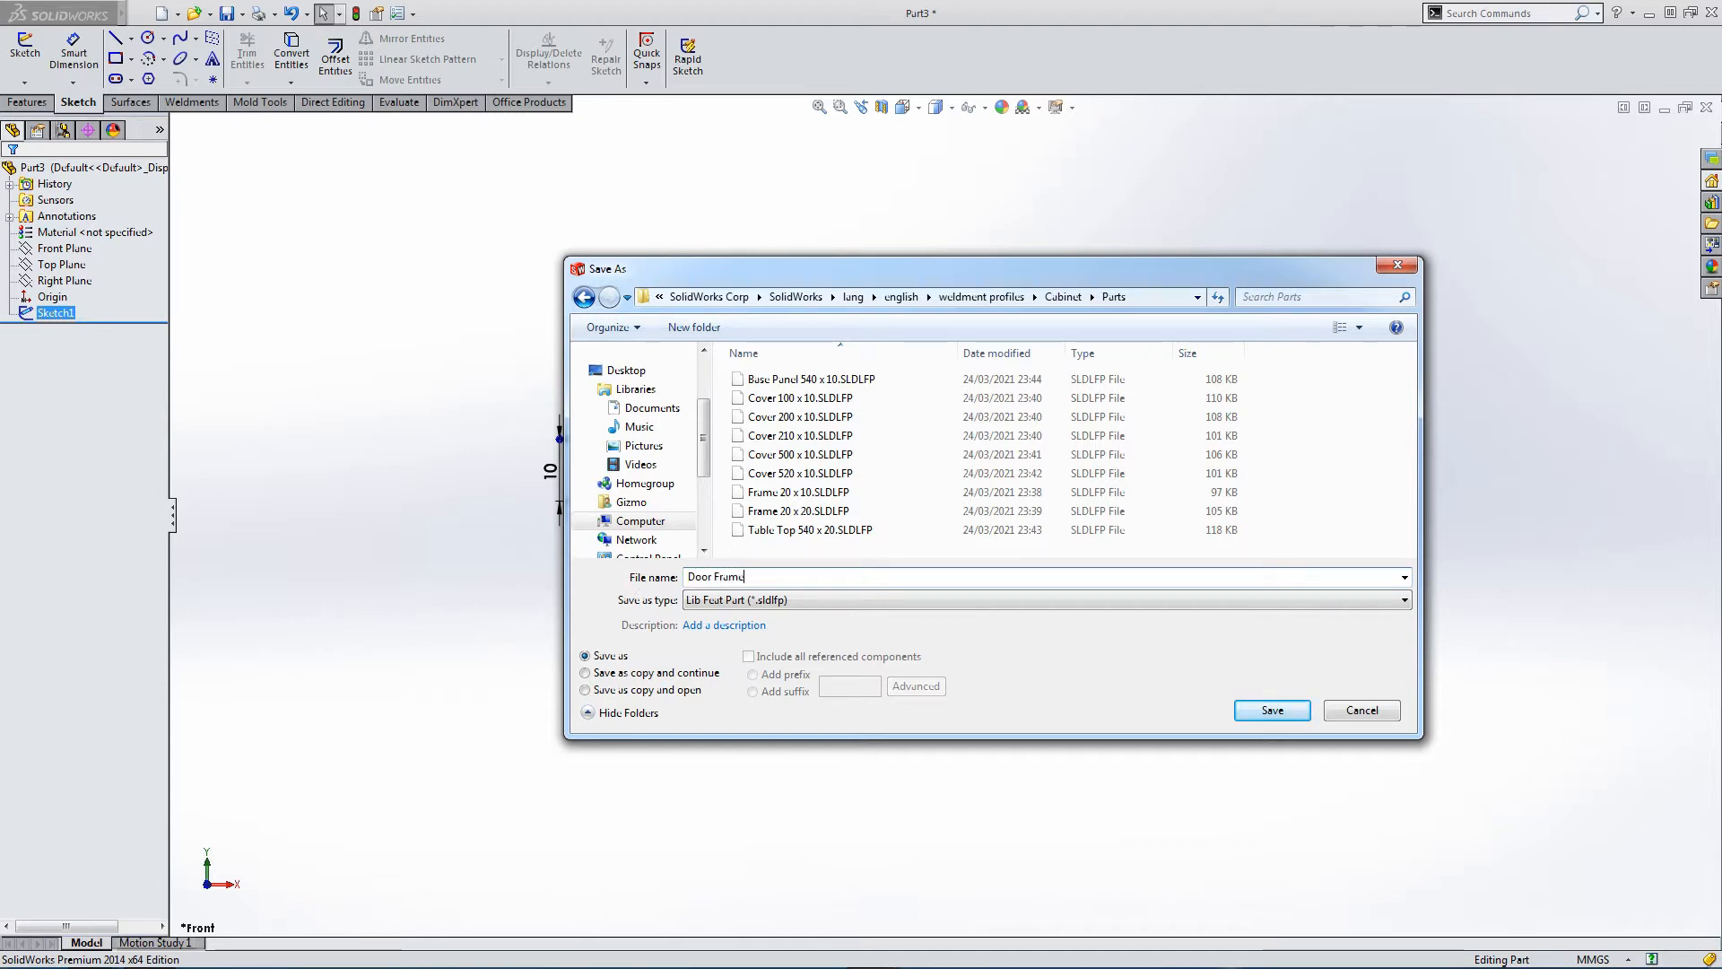
{"action": "left_click", "coordinate": [1287, 715]}
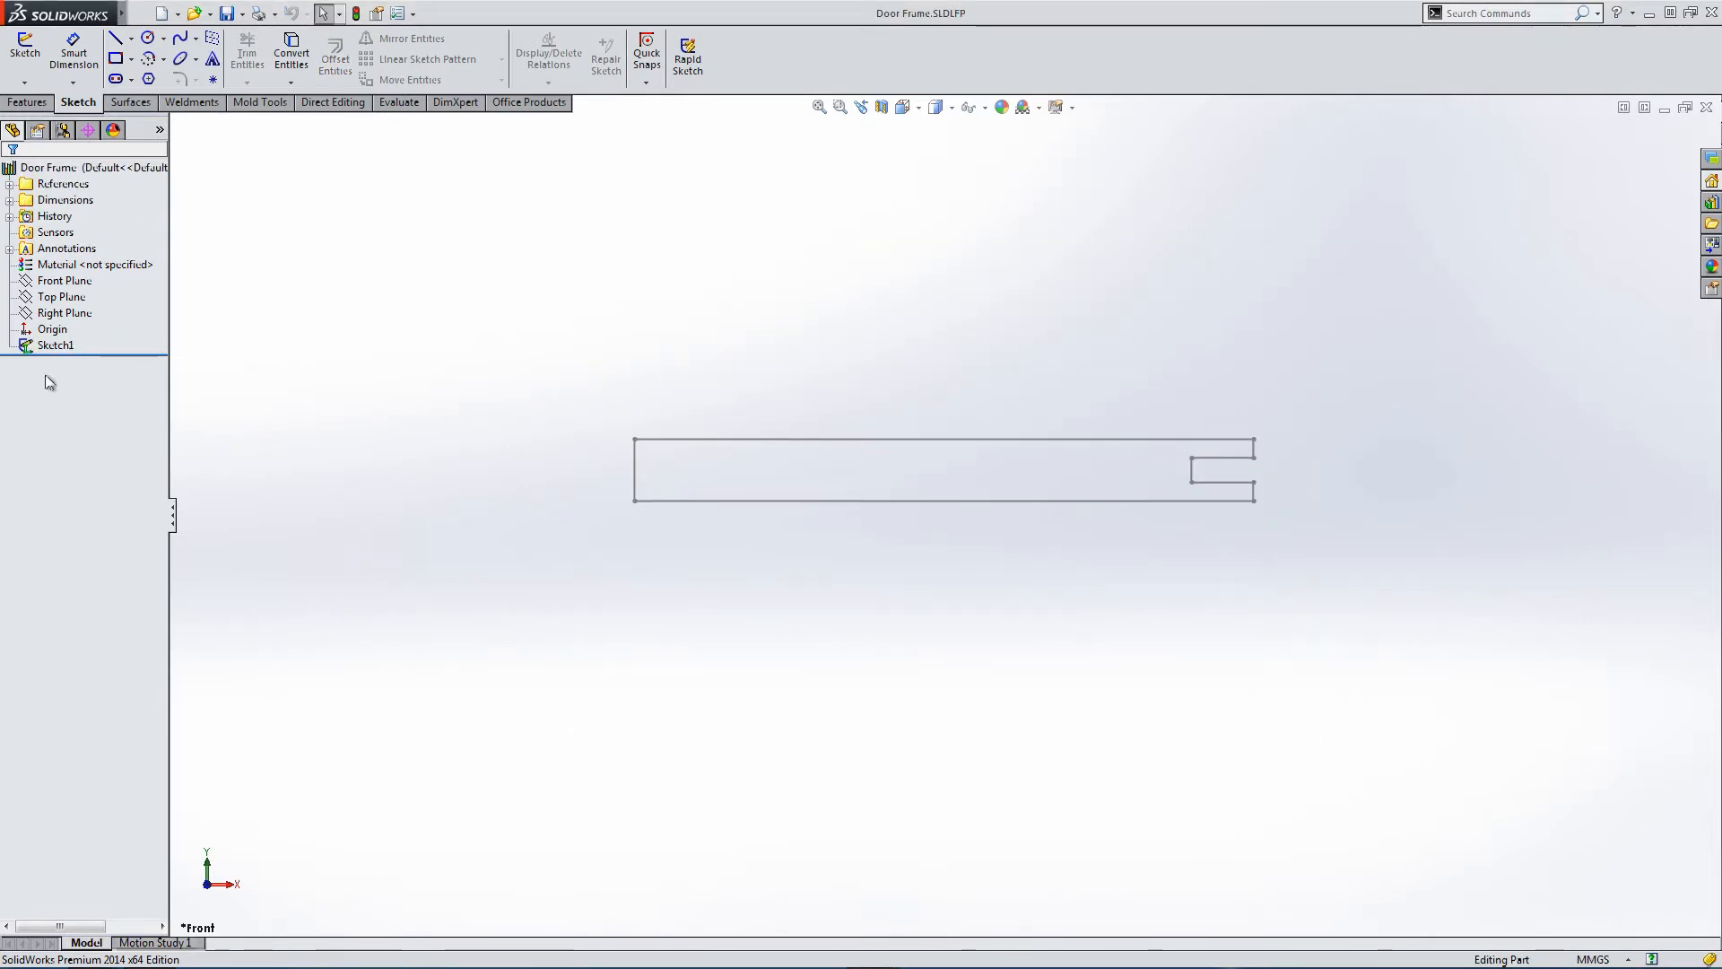
Reopen Sketch1 of the Door Frame part for editing and delete all of its profile geometry and dimensions.
{"action": "left_click", "coordinate": [46, 346]}
{"action": "left_click", "coordinate": [60, 296]}
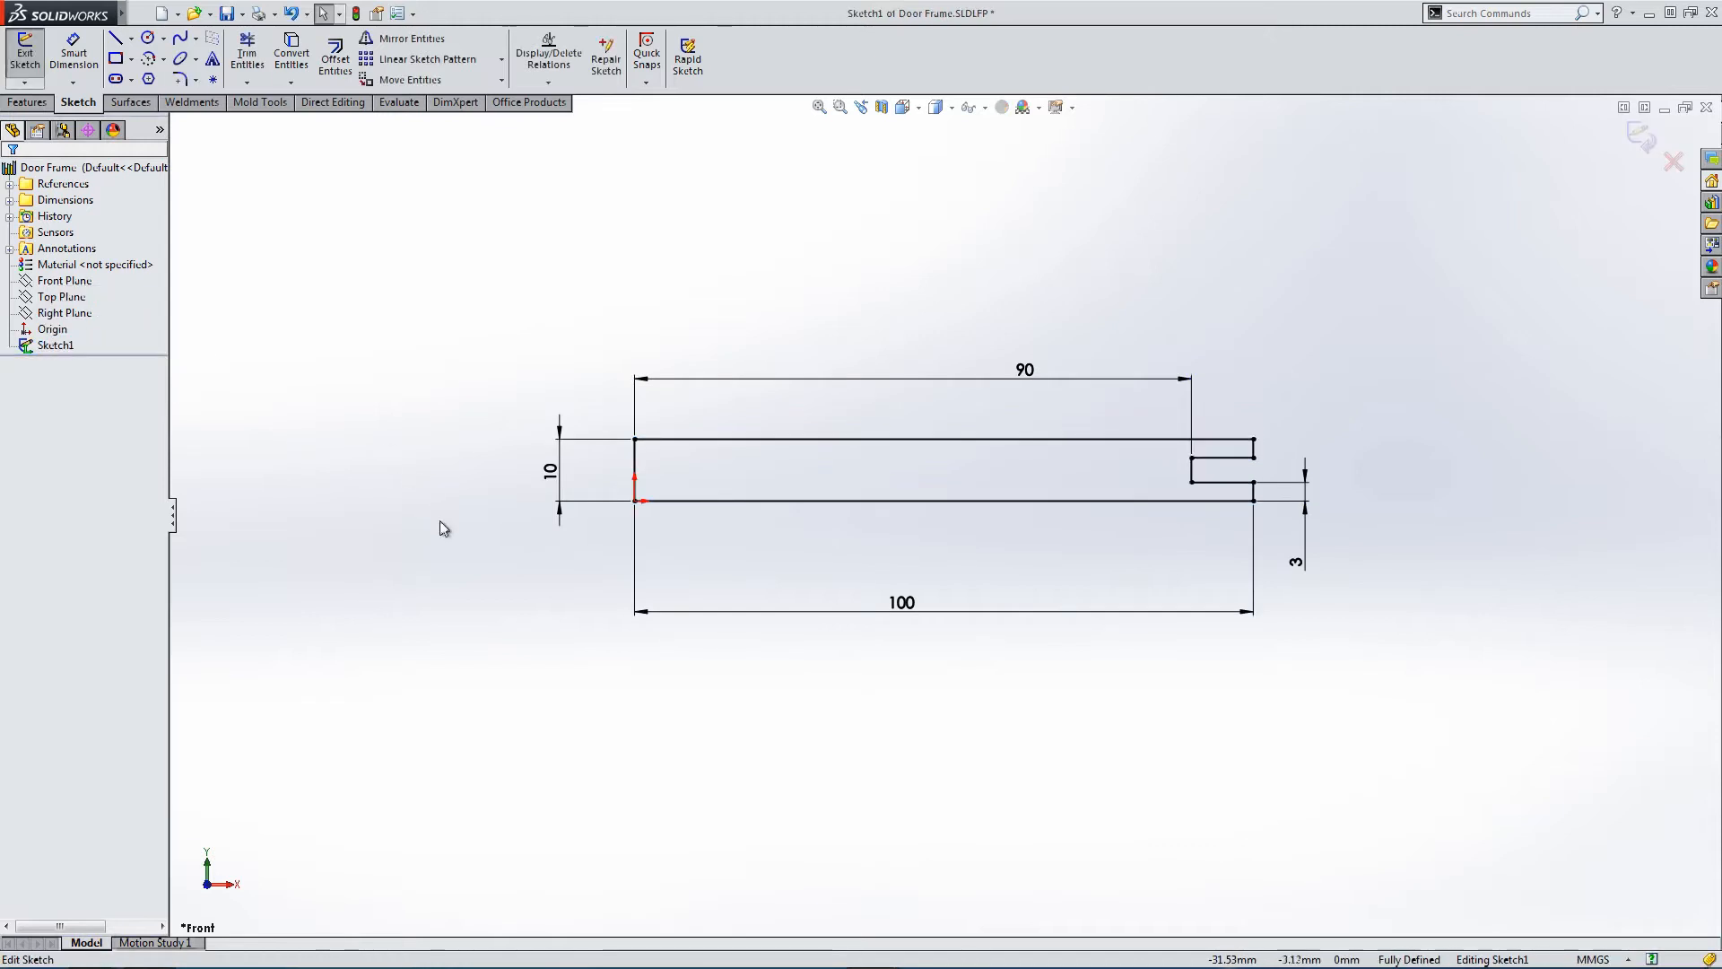
{"action": "mouse_move", "coordinate": [388, 346]}
{"action": "left_mouse_down"}
{"action": "mouse_move", "coordinate": [703, 500]}
{"action": "mouse_move", "coordinate": [1417, 678]}
{"action": "left_mouse_up"}
{"action": "key", "text": "Delete"}
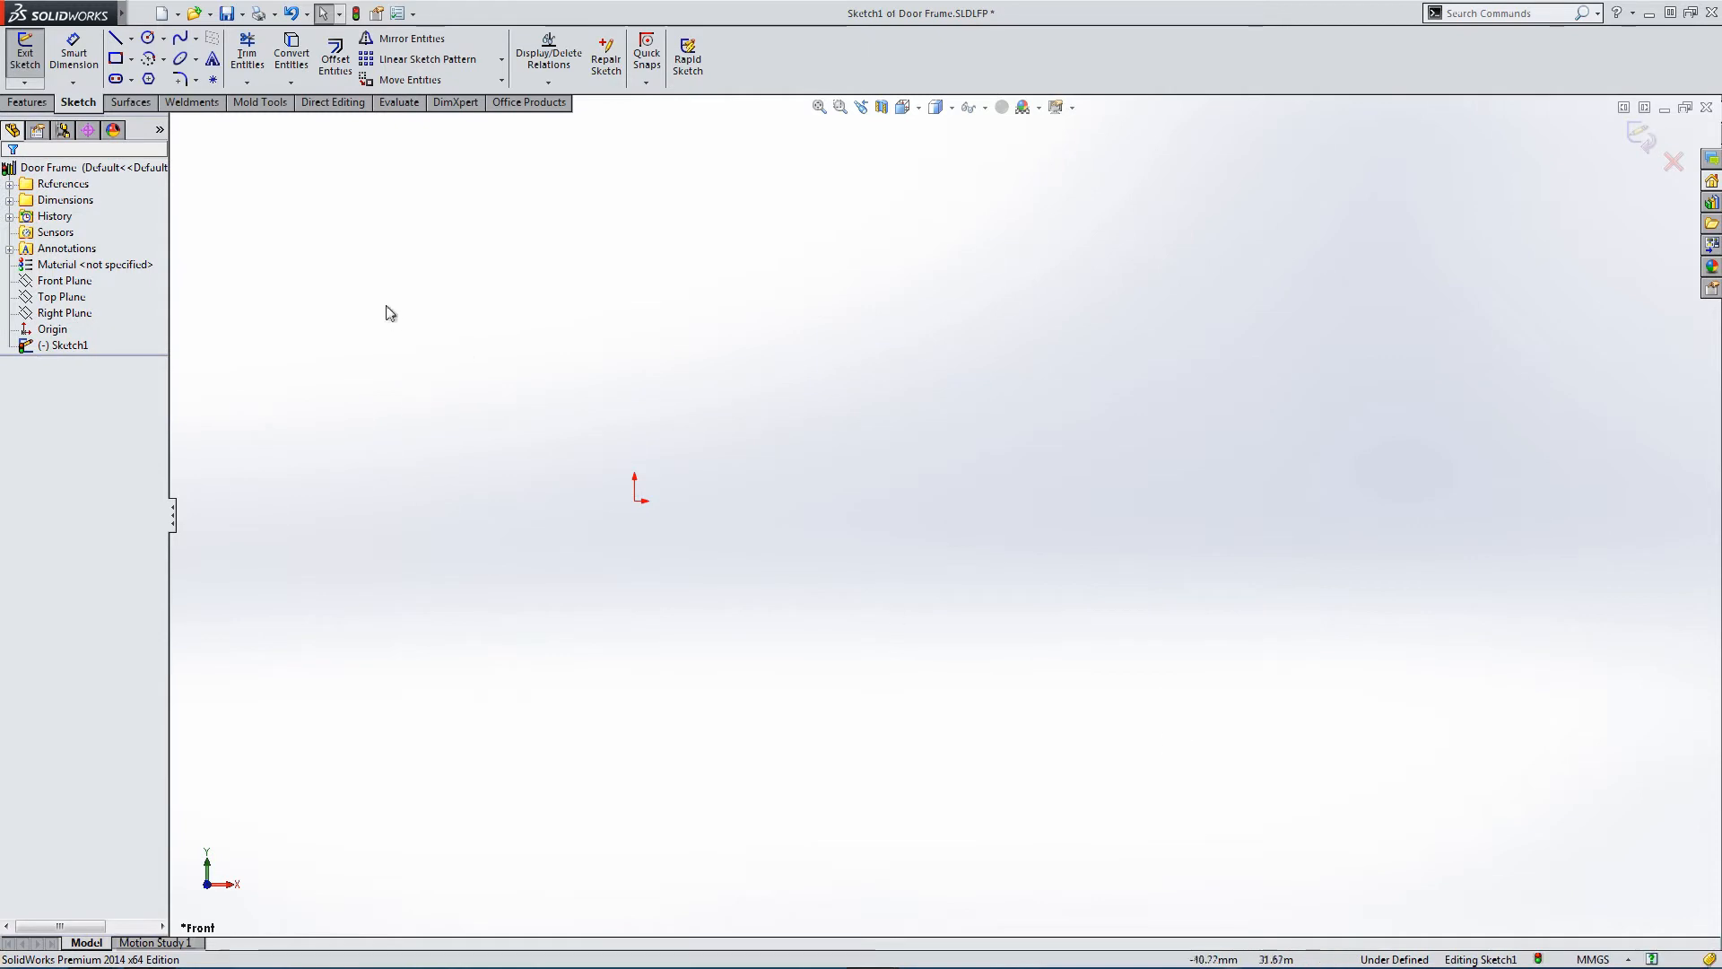
Sketch a corner rectangle about 86 mm wide and 9 mm high above the origin.
{"action": "left_click", "coordinate": [116, 58]}
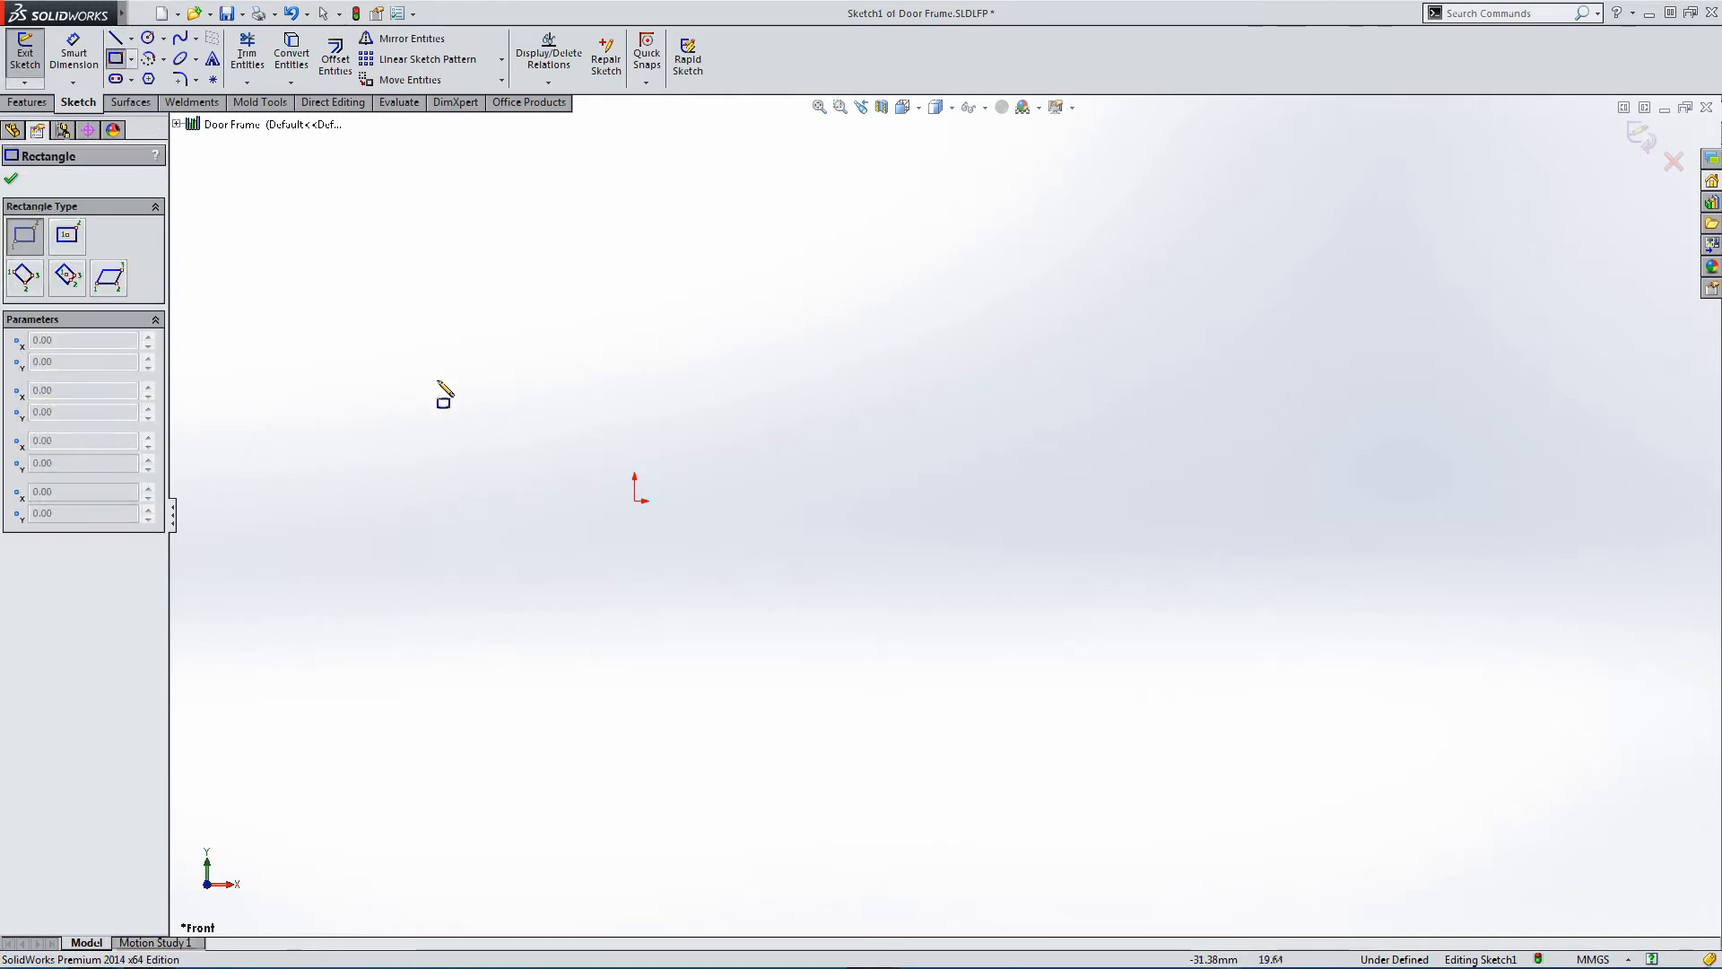
{"action": "left_click_drag", "start_coordinate": [365, 366], "coordinate": [900, 420]}
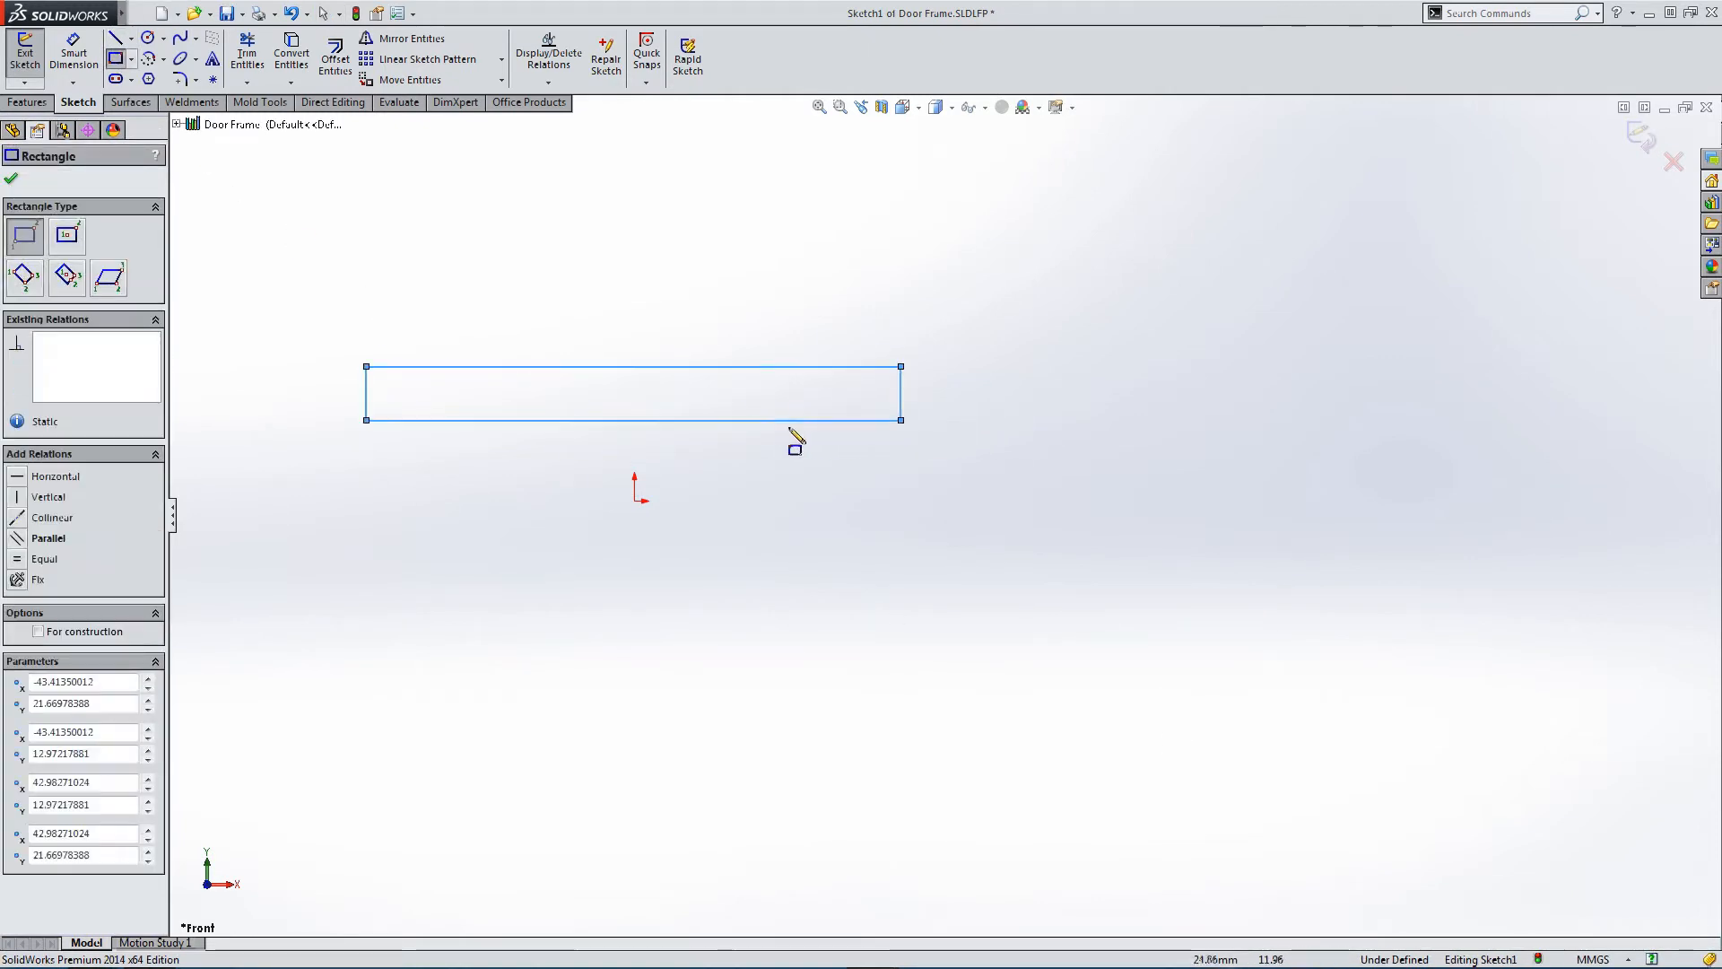
{"action": "key", "text": "Escape"}
Draw a line from the origin to the midpoint of the rectangle's lower edge and make it vertical.
{"action": "left_click", "coordinate": [115, 39]}
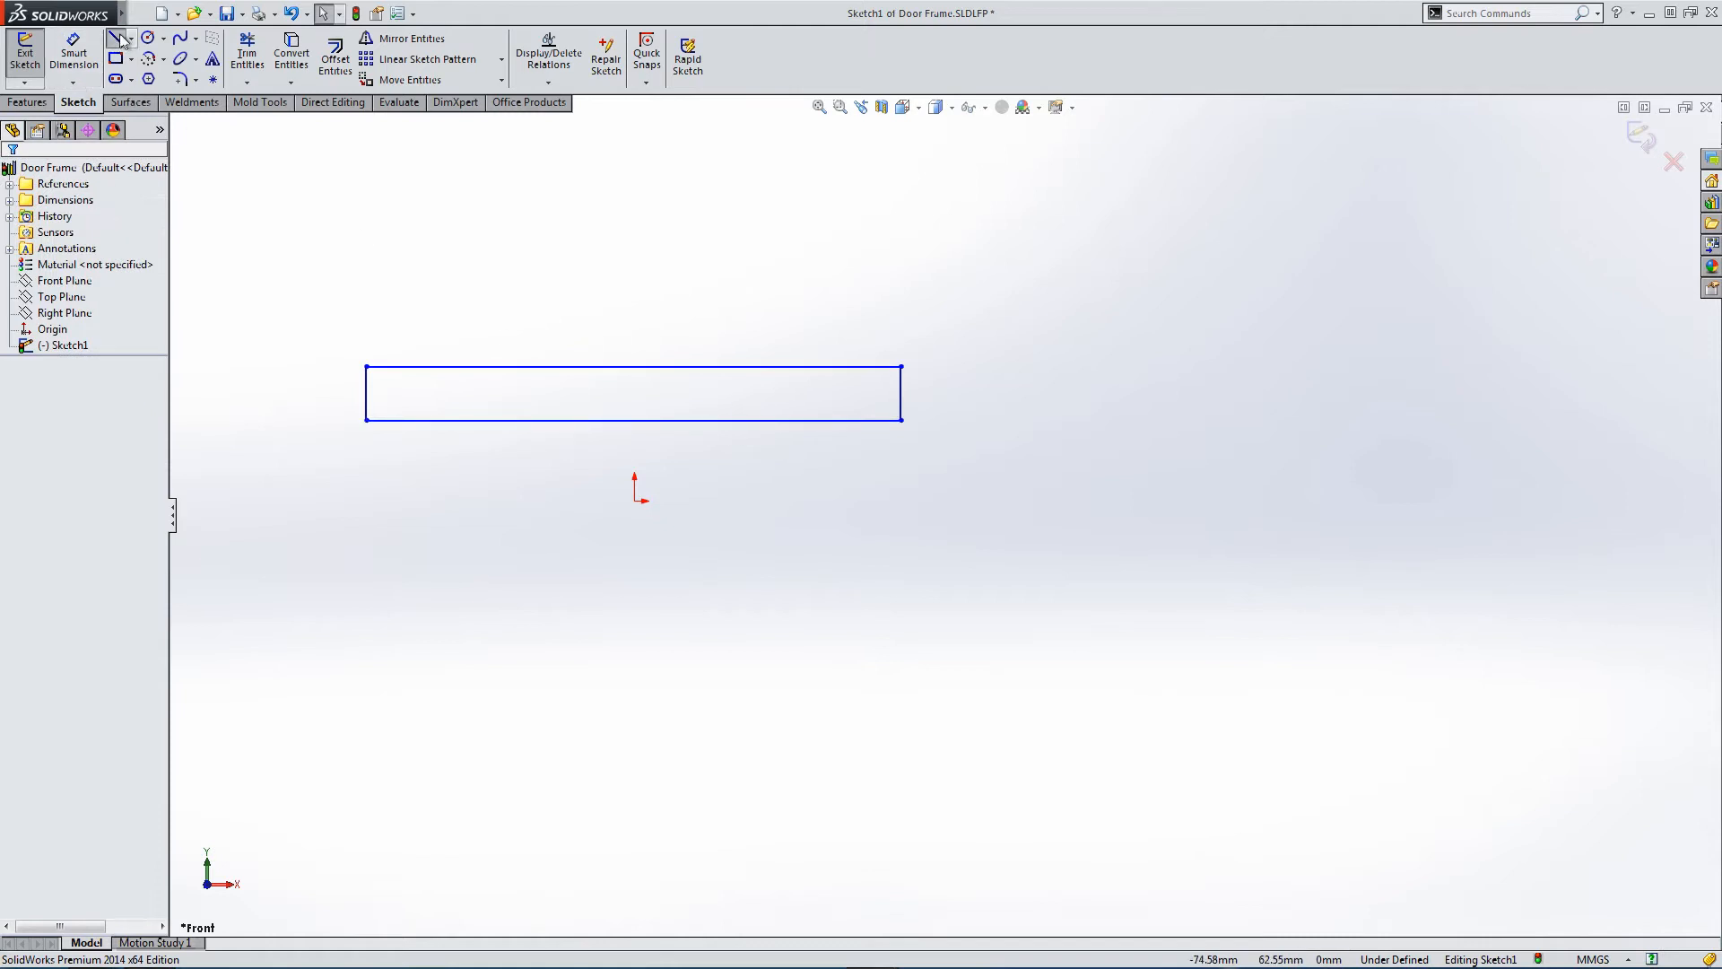
{"action": "left_click", "coordinate": [635, 501]}
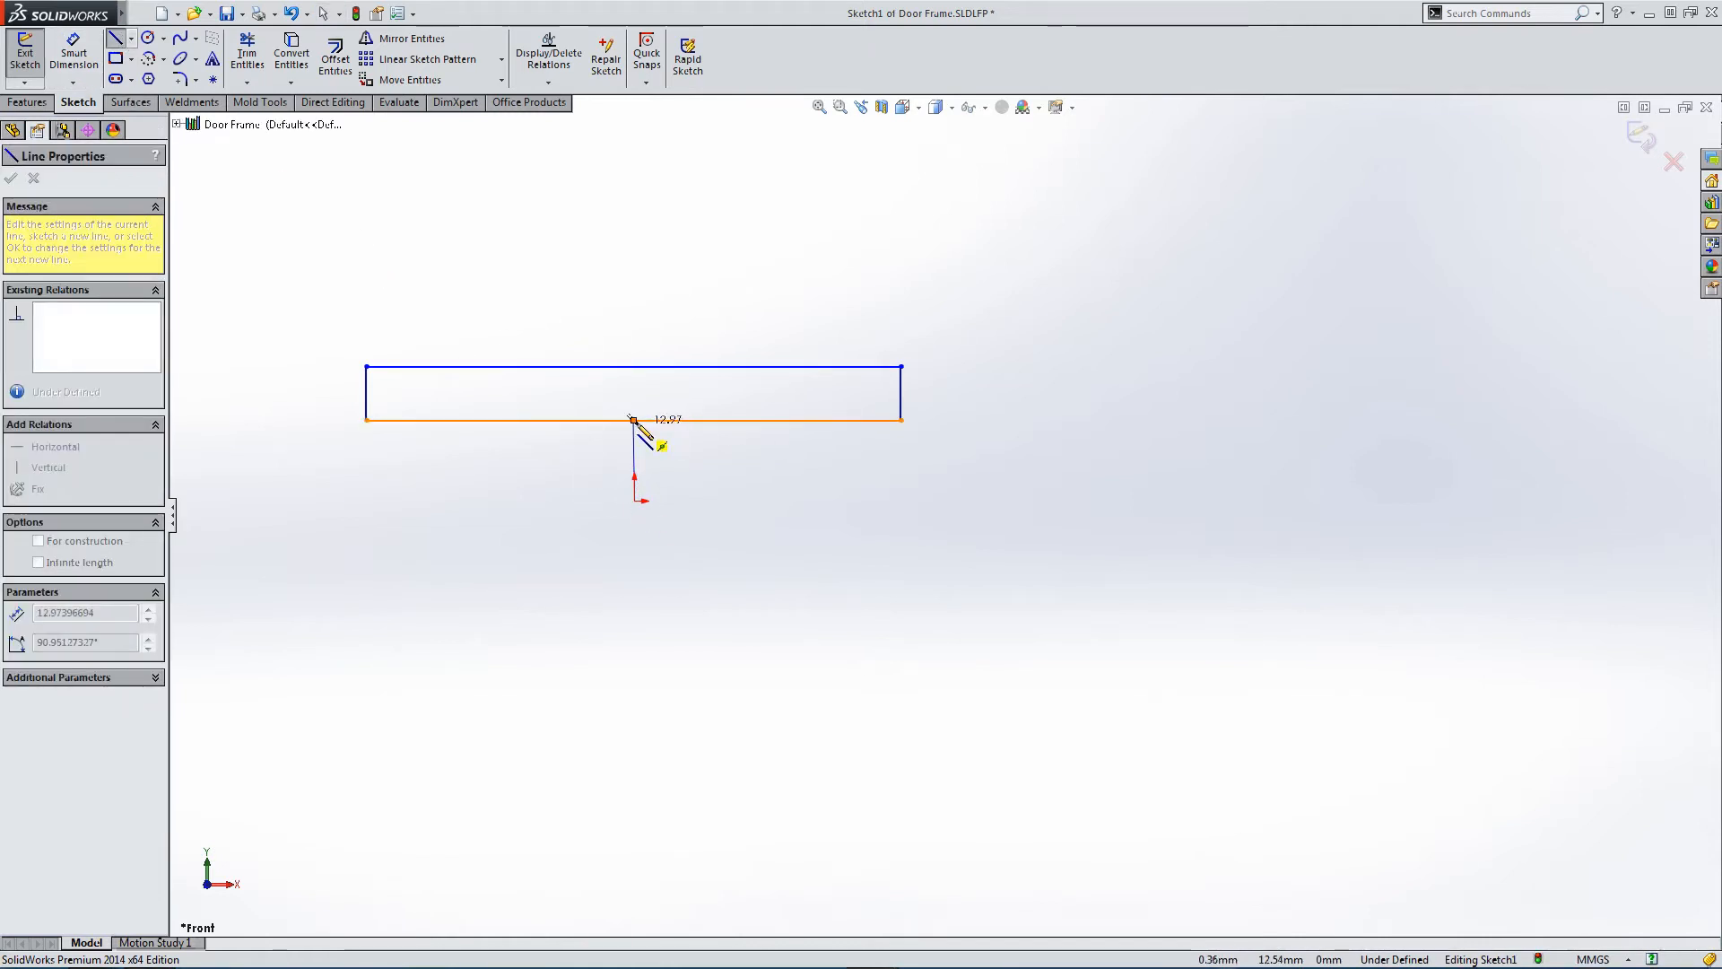
{"action": "left_click", "coordinate": [634, 419]}
{"action": "key", "text": "Escape"}
{"action": "left_click", "coordinate": [635, 446]}
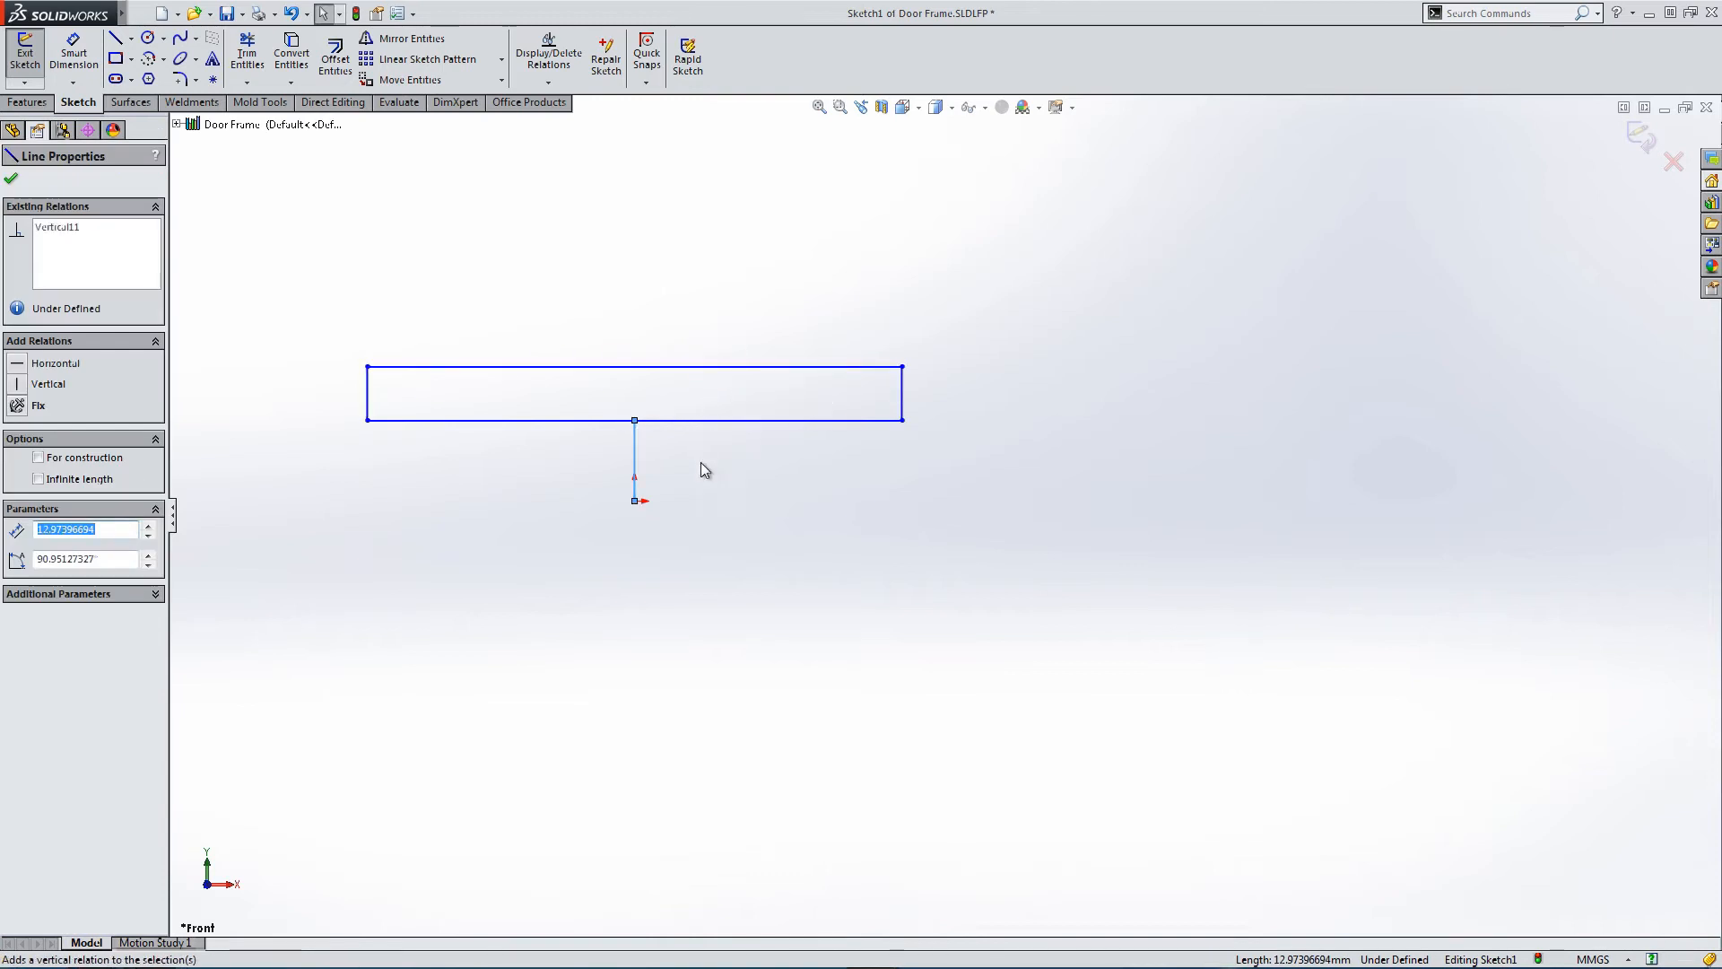
{"action": "left_click", "coordinate": [702, 461]}
Dimension the distance from the origin to the rectangle's lower edge as 3 mm.
{"action": "left_click", "coordinate": [74, 54]}
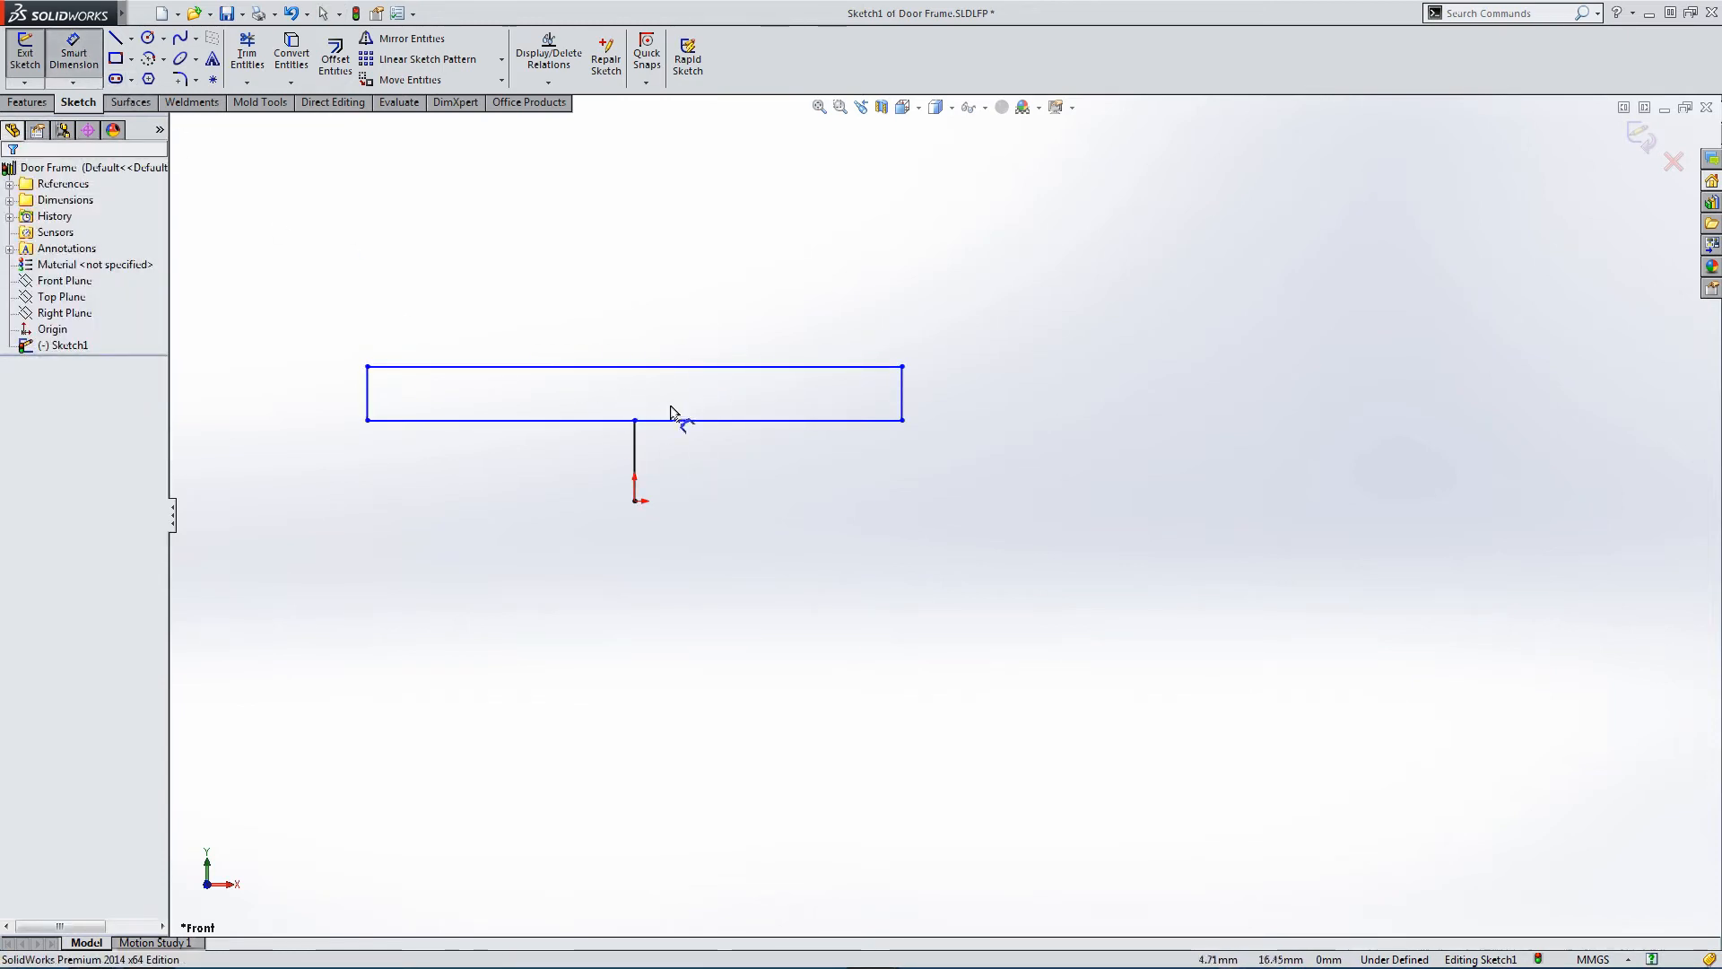
{"action": "left_click", "coordinate": [679, 421]}
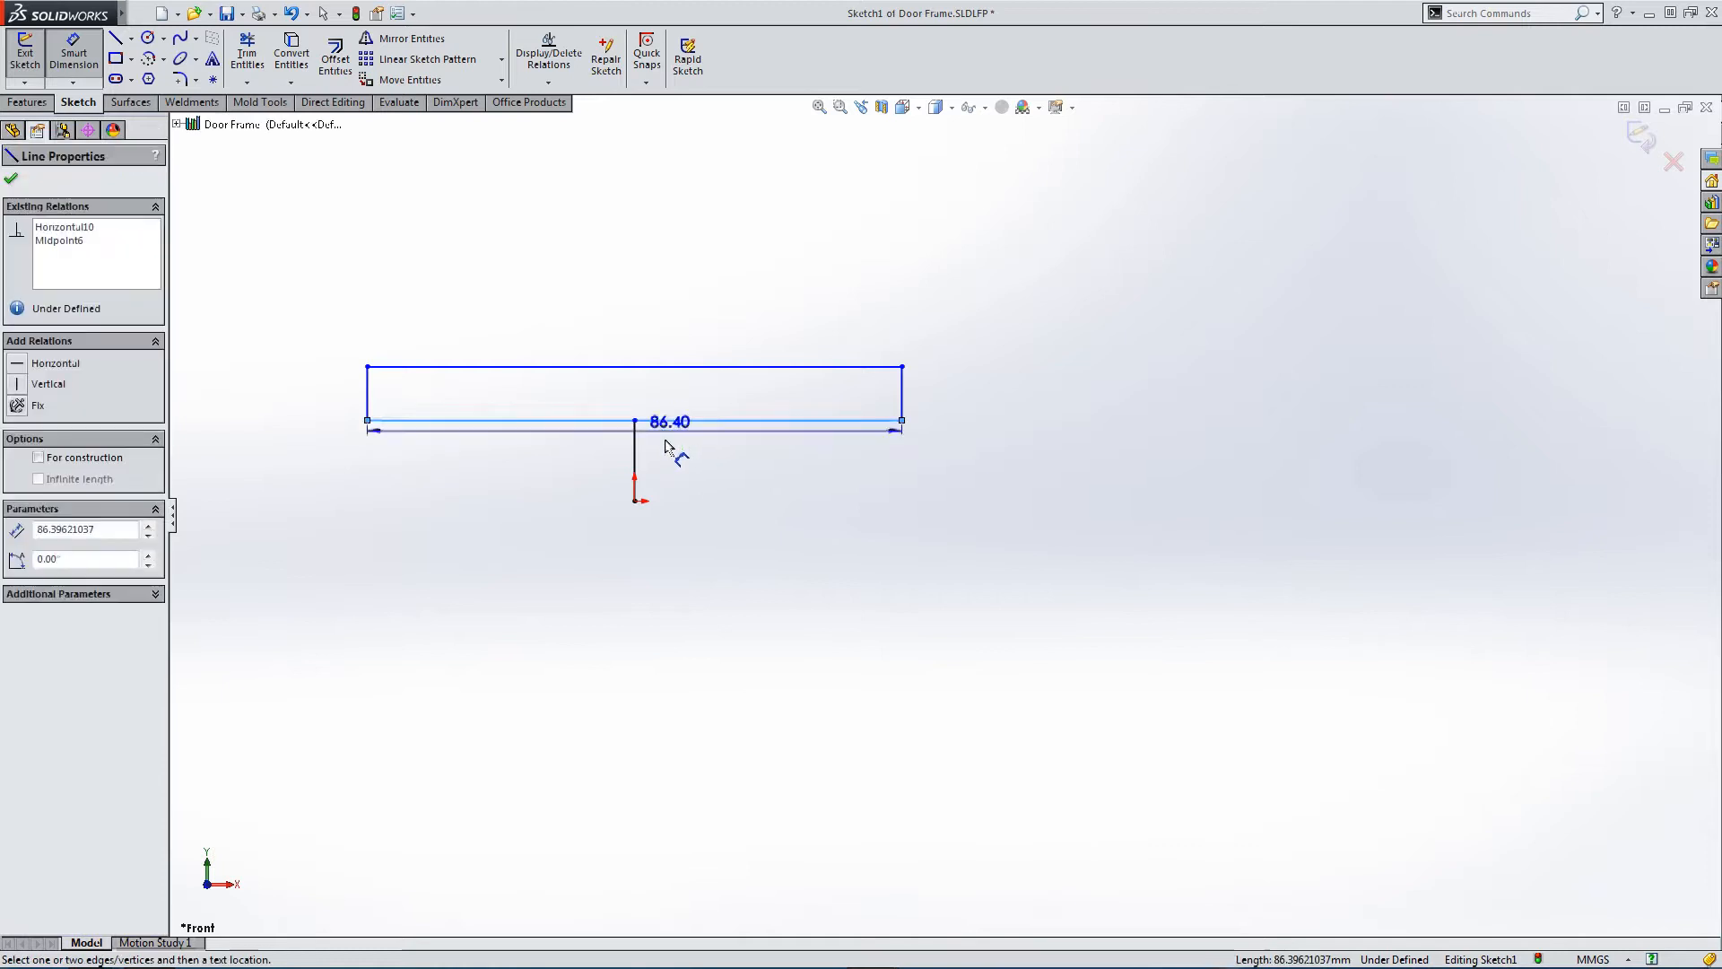
{"action": "left_click", "coordinate": [636, 501]}
{"action": "left_click", "coordinate": [707, 593]}
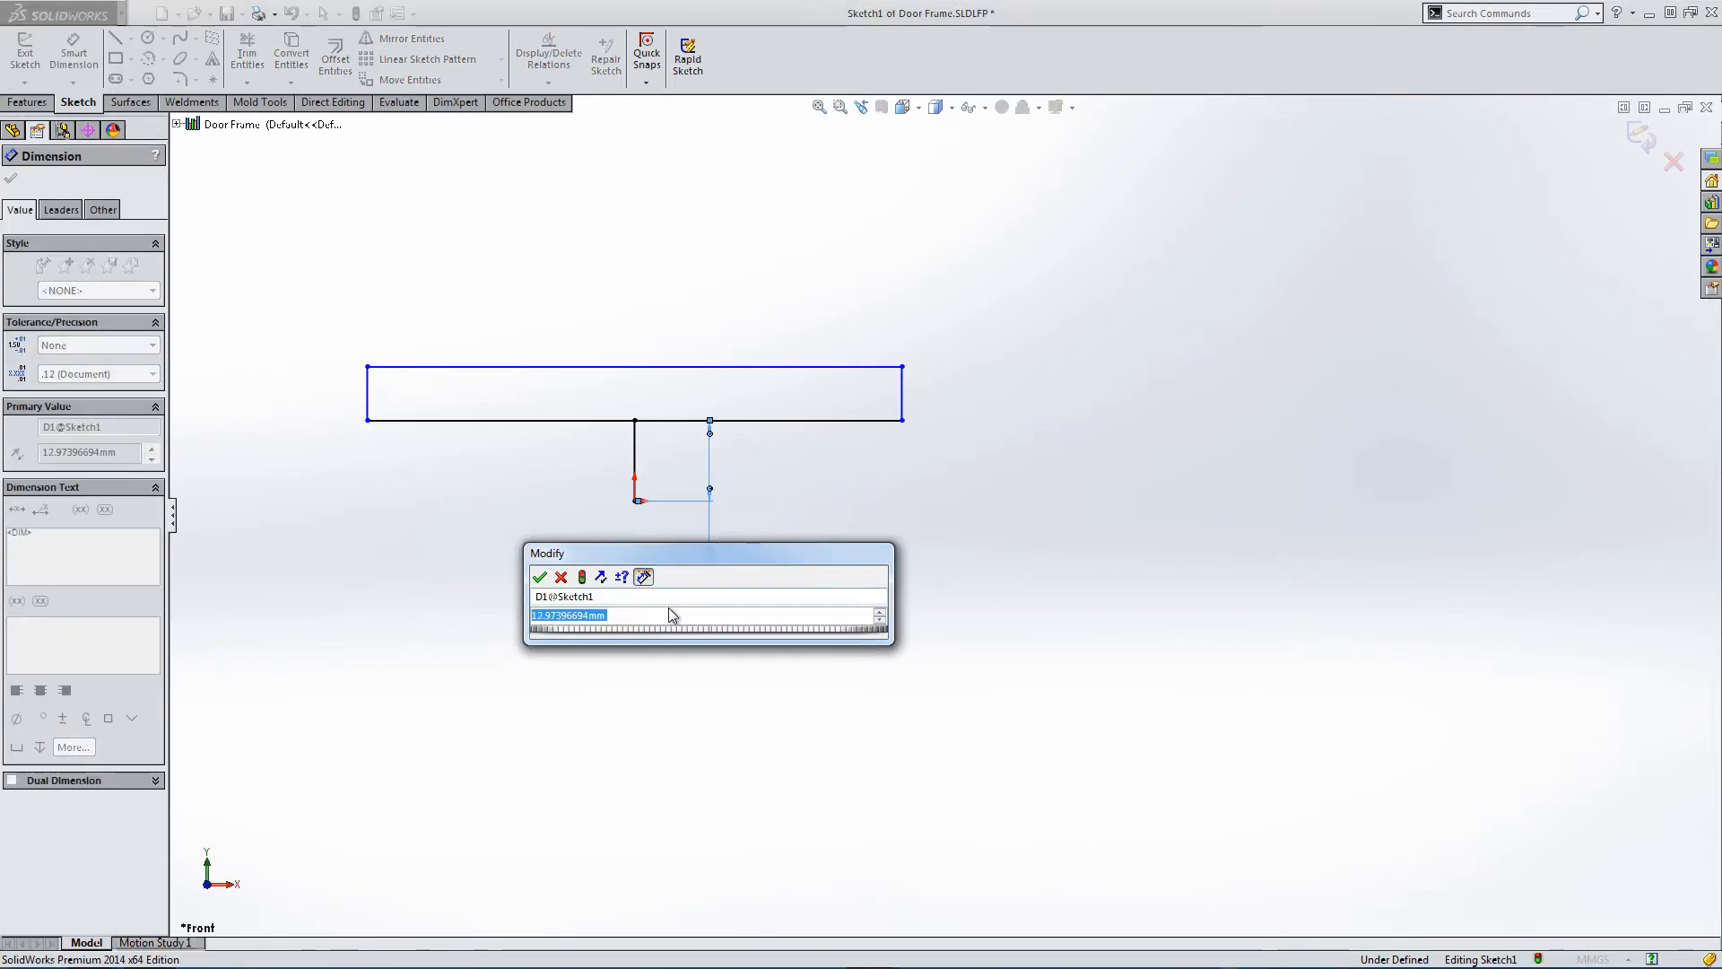
{"action": "type", "text": "3"}
{"action": "key", "text": "Return"}
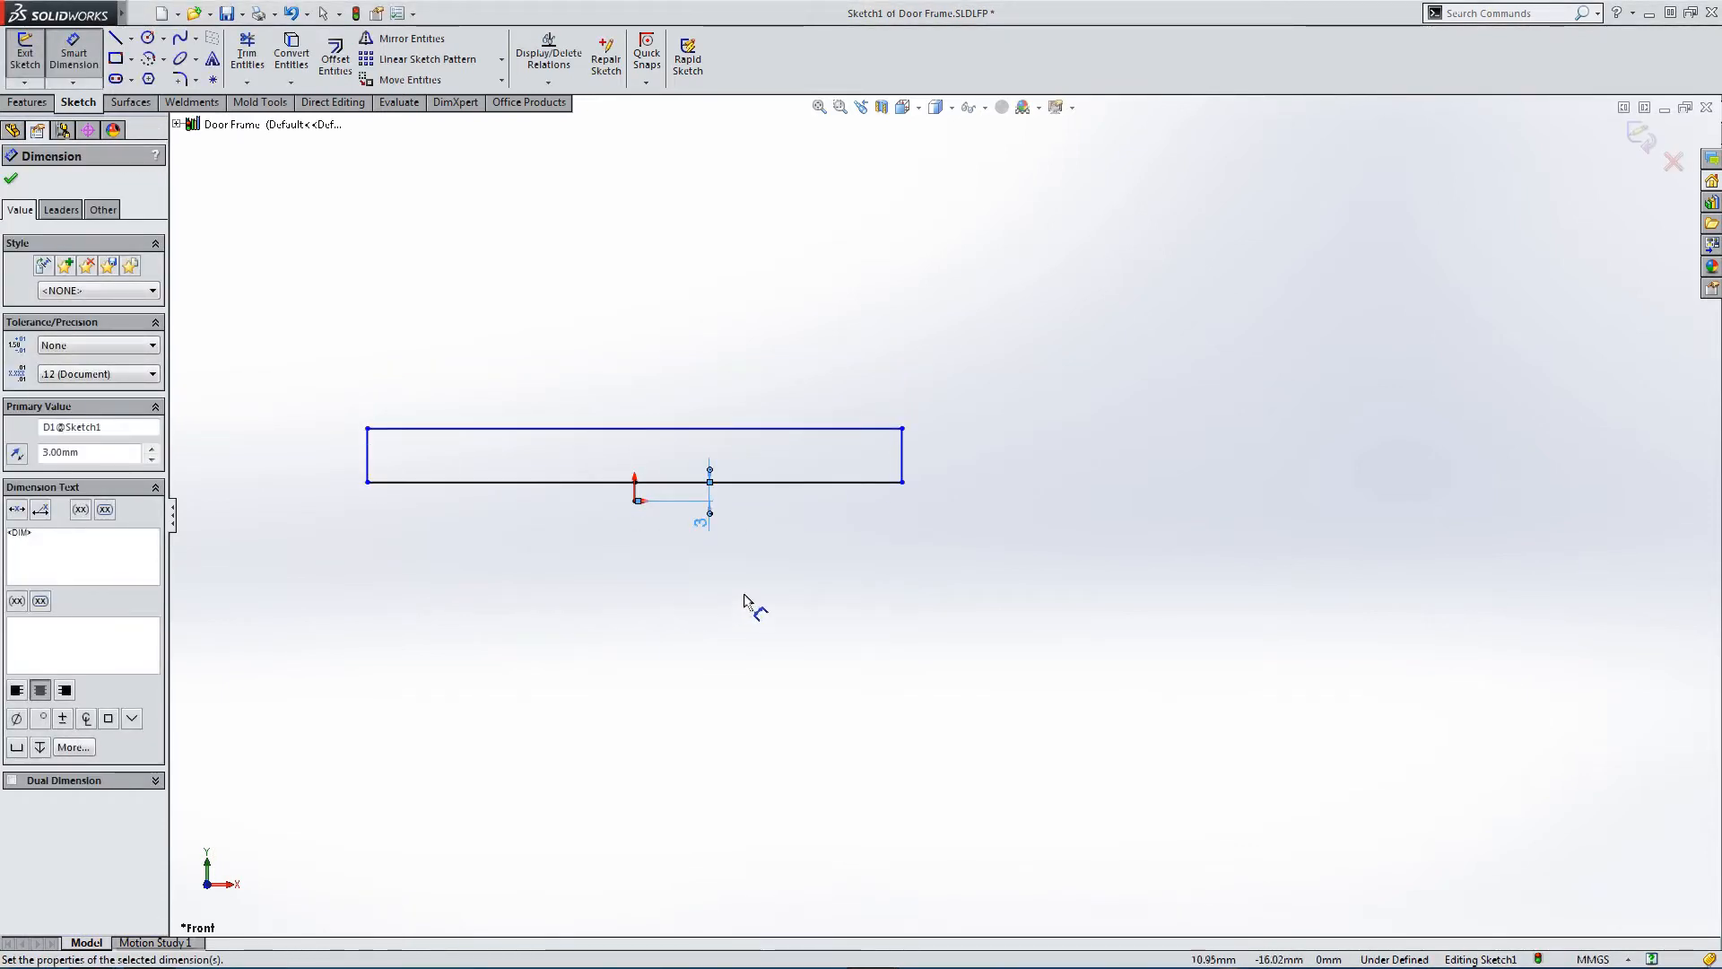
{"action": "key", "text": "Escape"}
Dimension the rectangle's short vertical edge to set the panel thickness to 4 mm.
{"action": "left_click", "coordinate": [902, 468]}
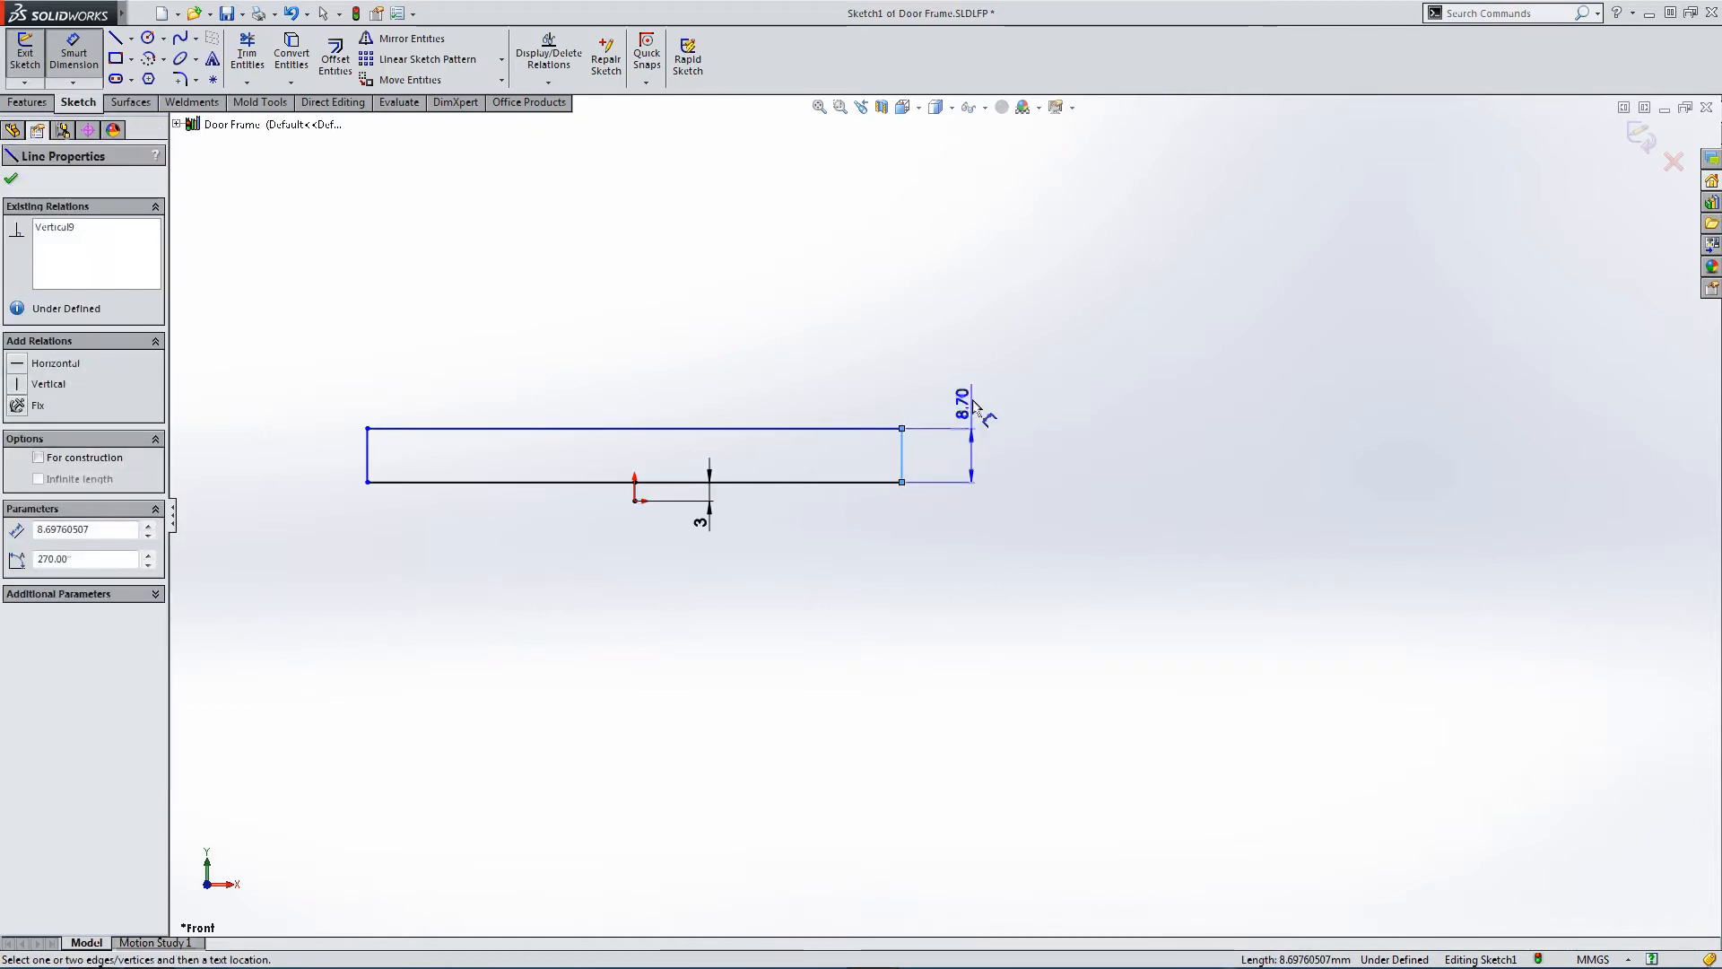
{"action": "left_click", "coordinate": [978, 382]}
{"action": "type", "text": "4"}
{"action": "key", "text": "Return"}
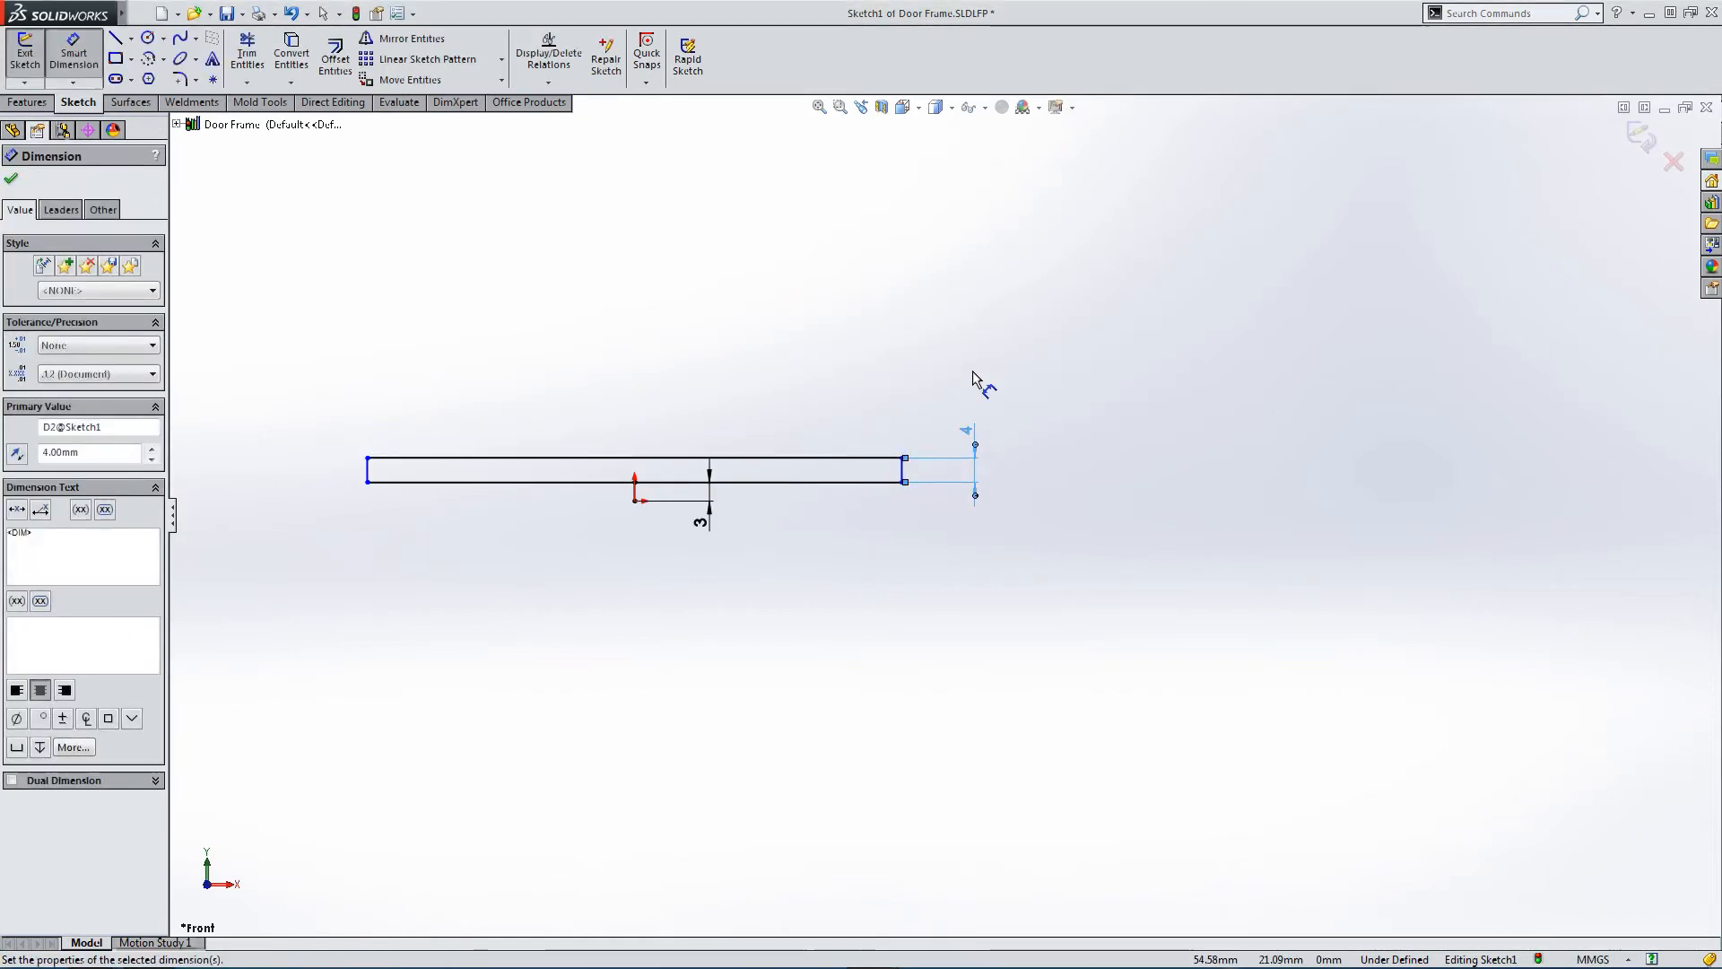
Dimension the rectangle's upper edge to set the panel width to 318 mm.
{"action": "left_click", "coordinate": [804, 459]}
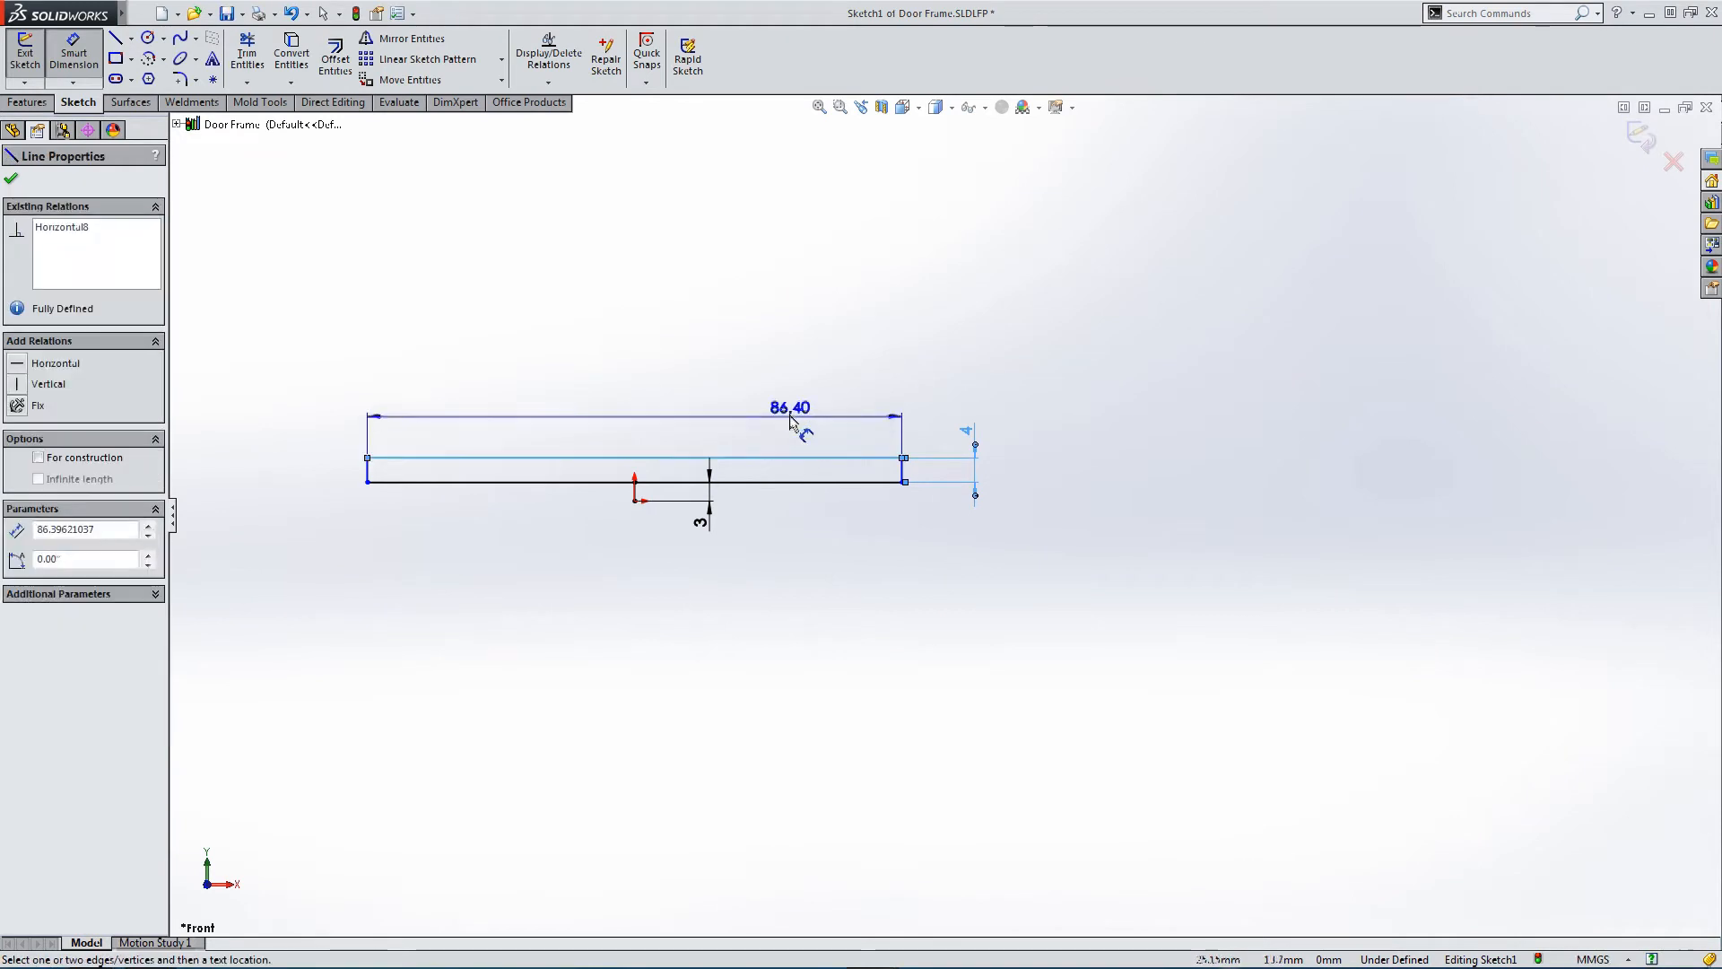
{"action": "left_click", "coordinate": [653, 379]}
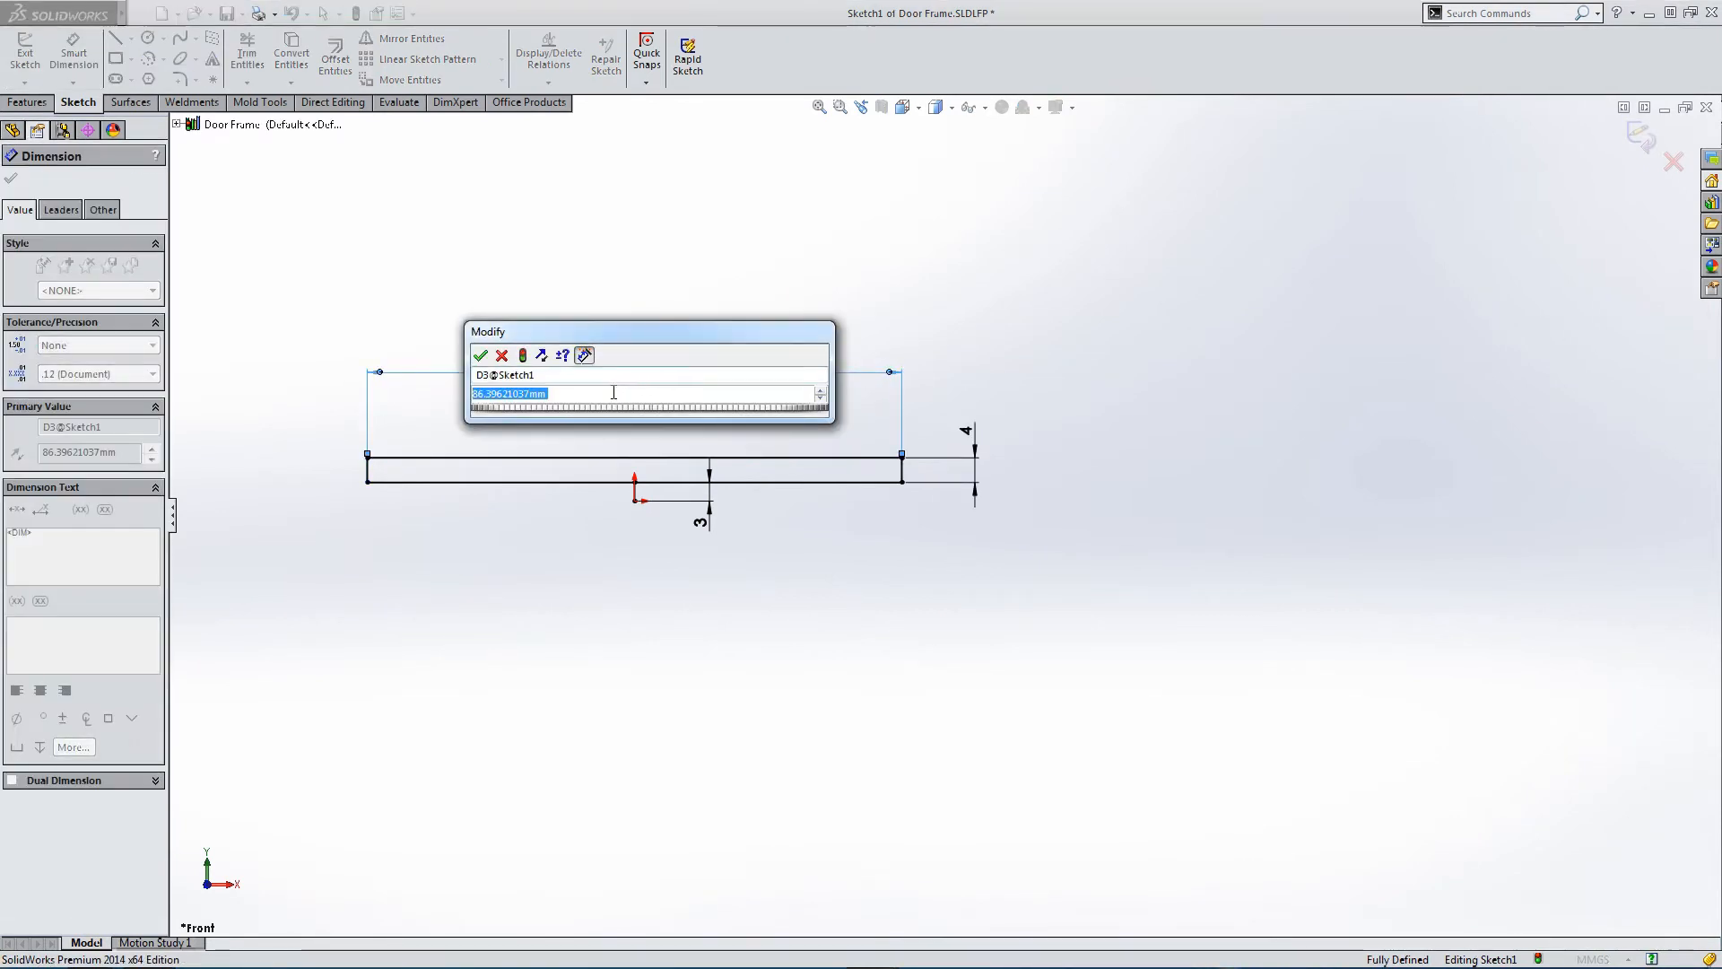
{"action": "type", "text": "318"}
{"action": "key", "text": "Return"}
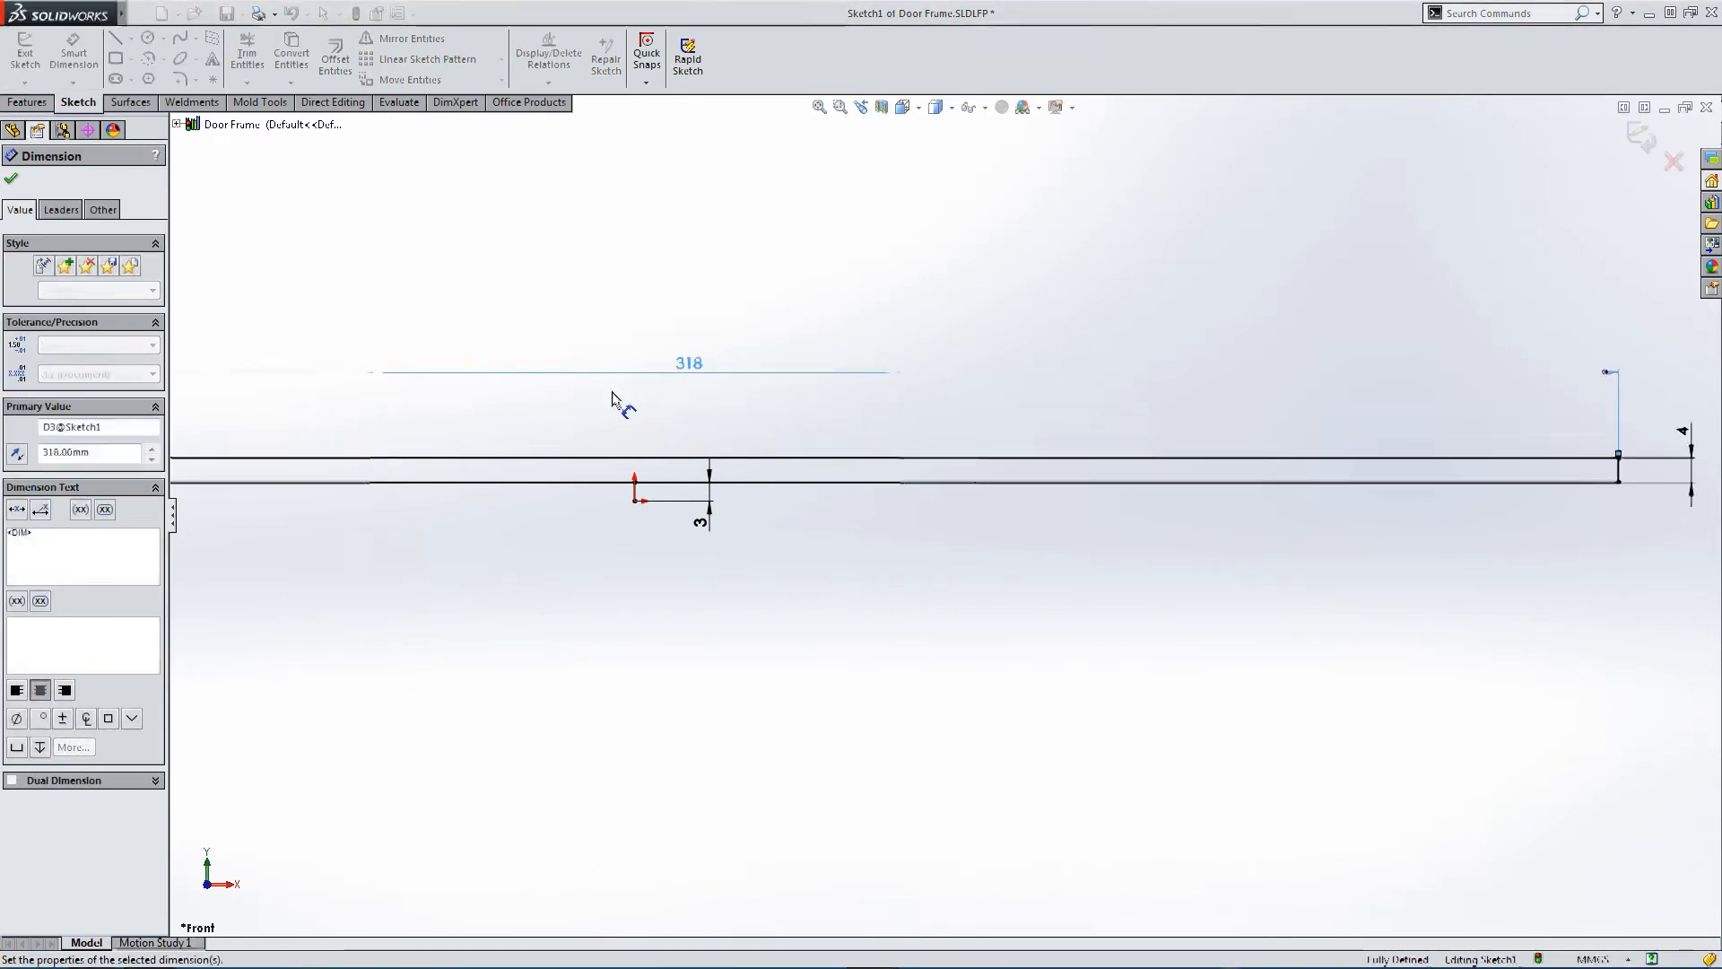
{"action": "key", "text": "Escape"}
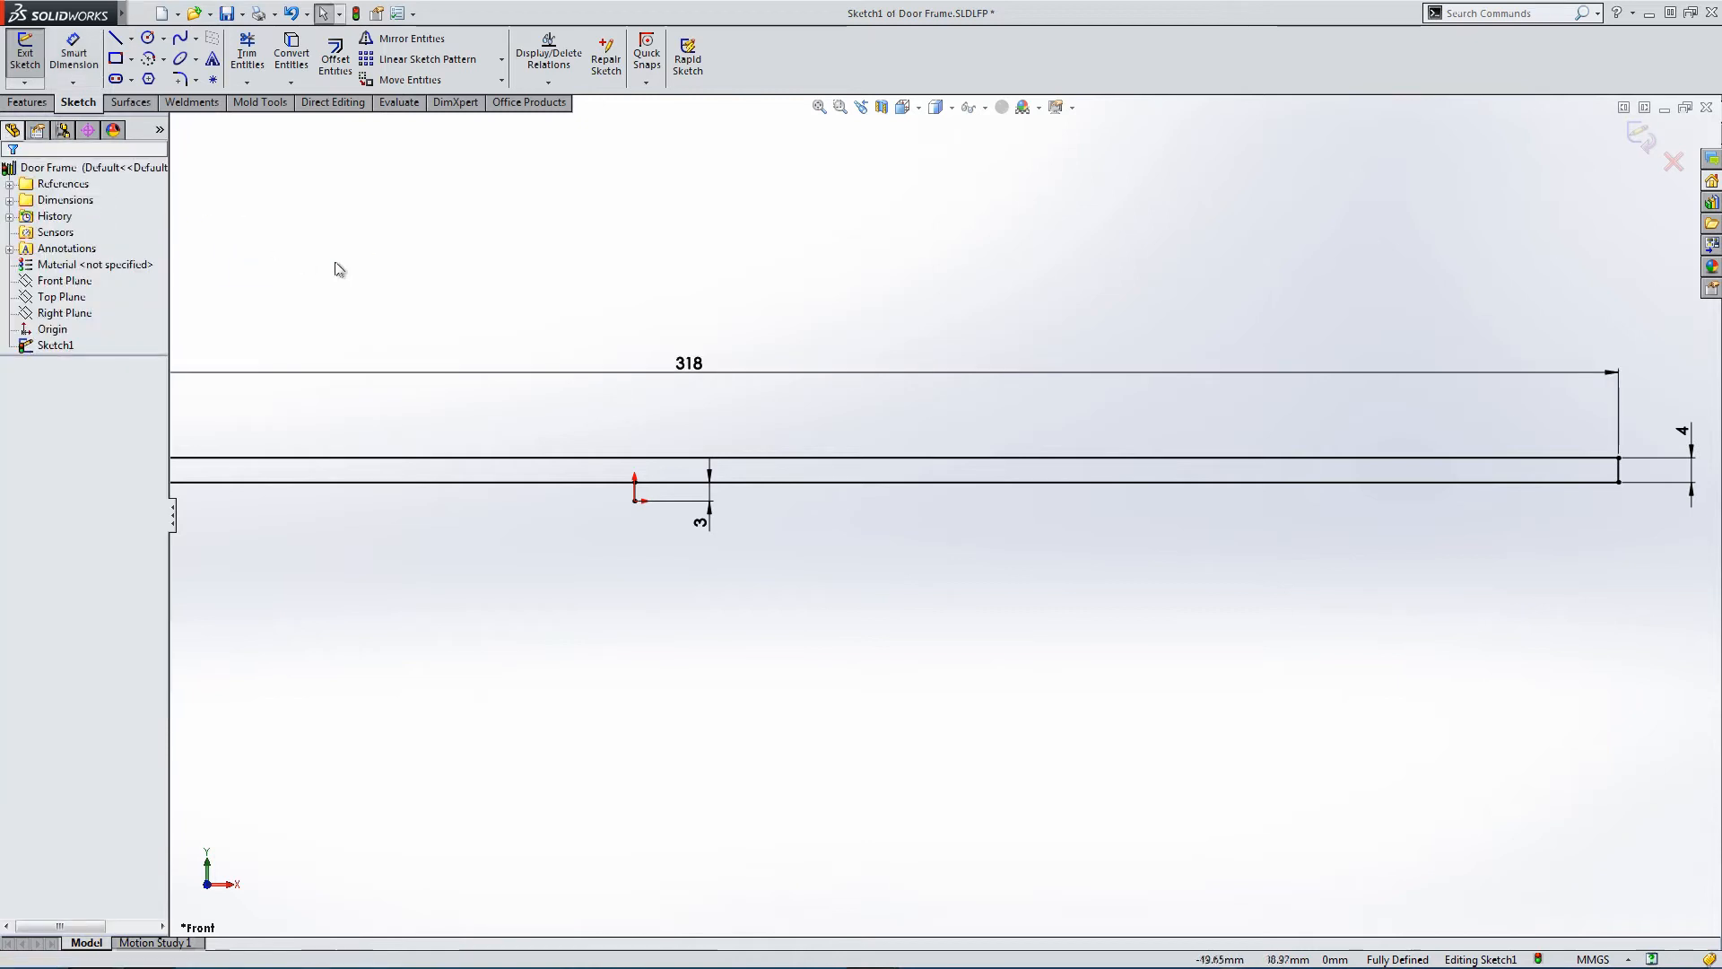
Convert the short vertical line between the origin and the rectangle into construction geometry.
{"action": "scroll", "coordinate": [630, 505], "scroll_direction": "up", "scroll_amount": 5}
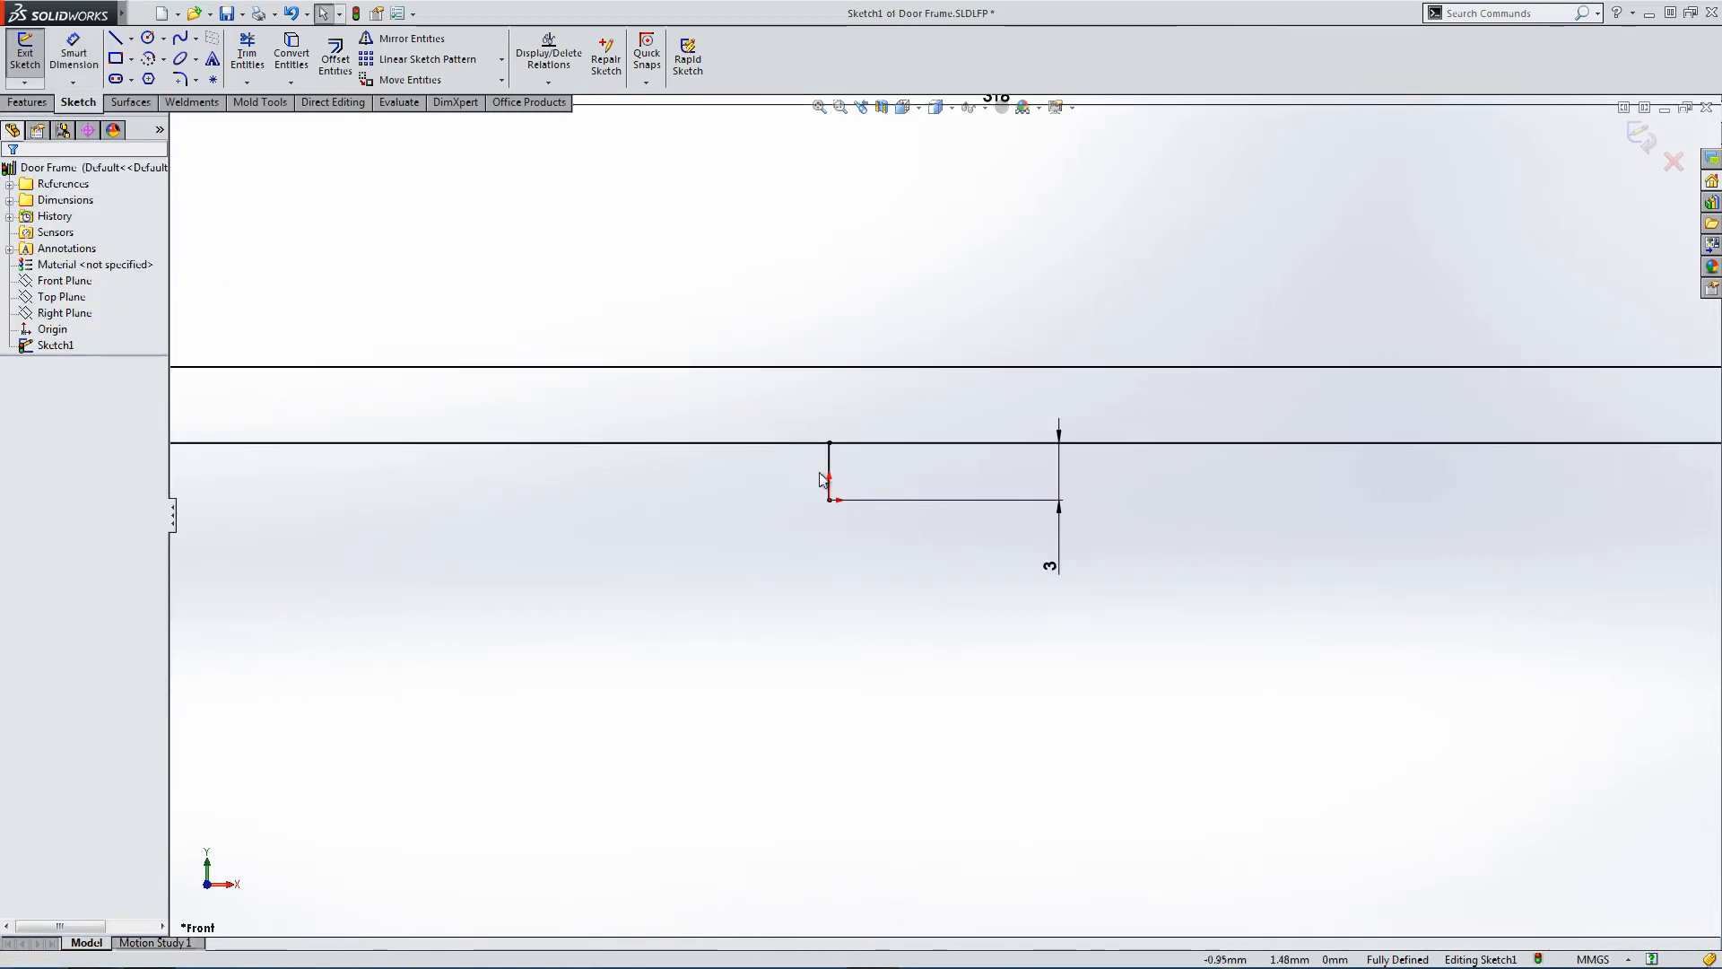
{"action": "left_click", "coordinate": [830, 462]}
{"action": "left_click", "coordinate": [59, 459]}
{"action": "left_click", "coordinate": [537, 316]}
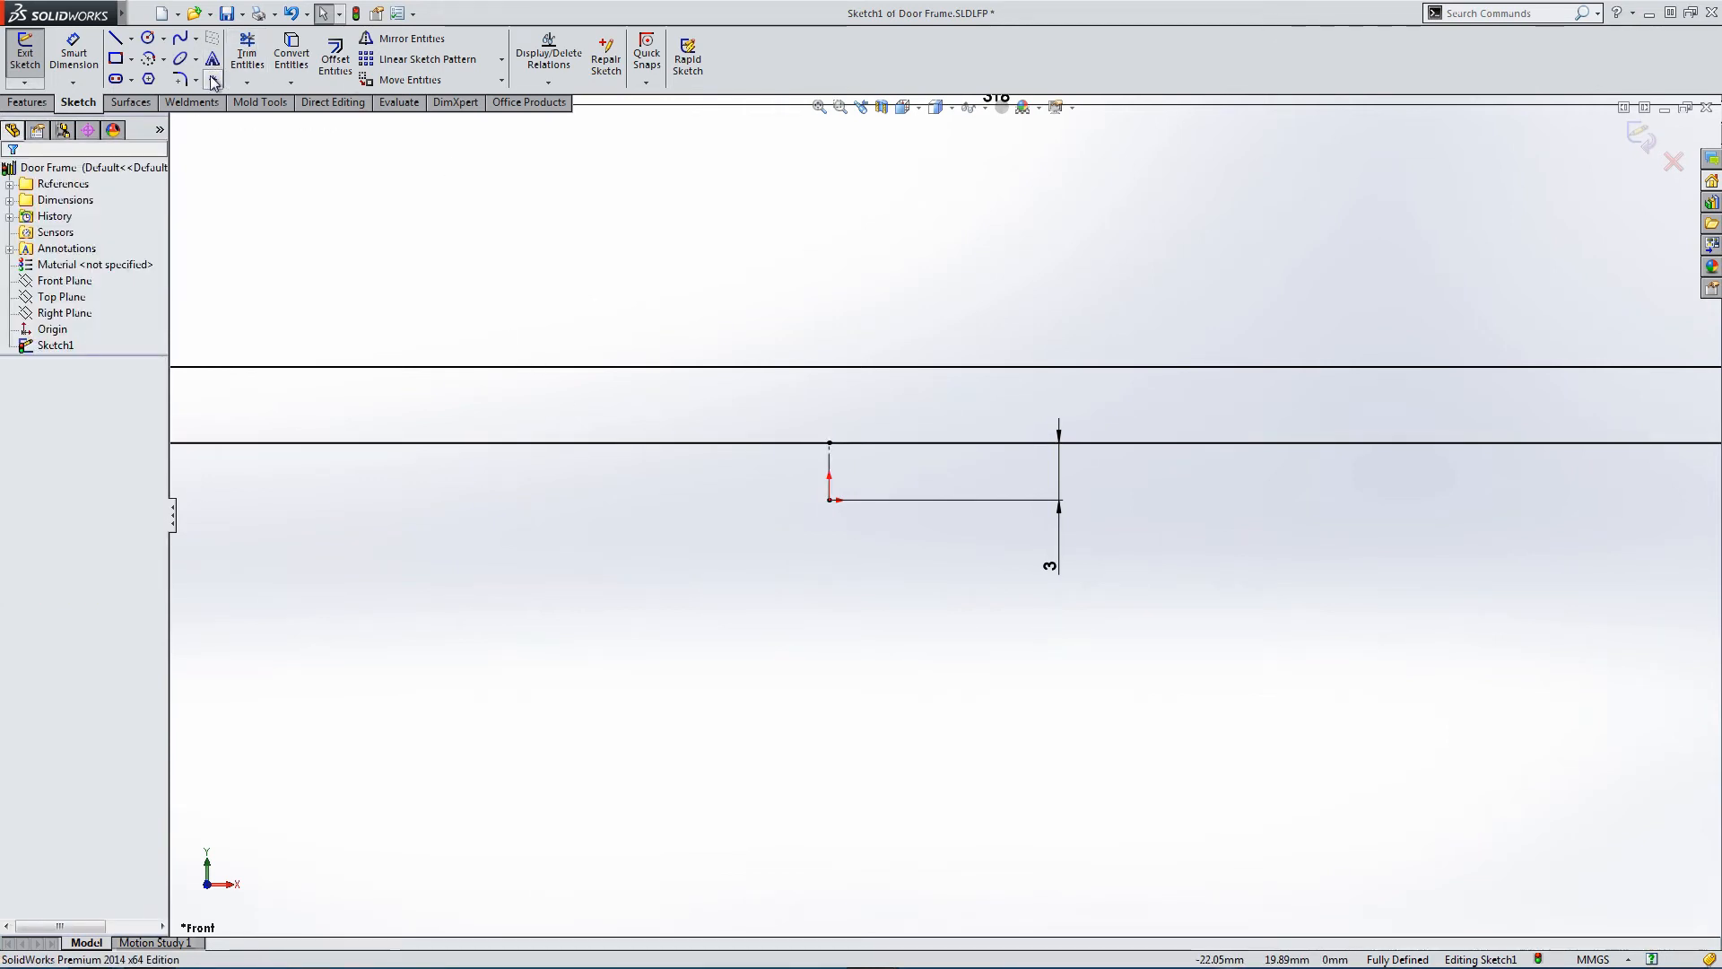
Place a sketch point on the origin as a location point for the profile.
{"action": "left_click", "coordinate": [829, 500]}
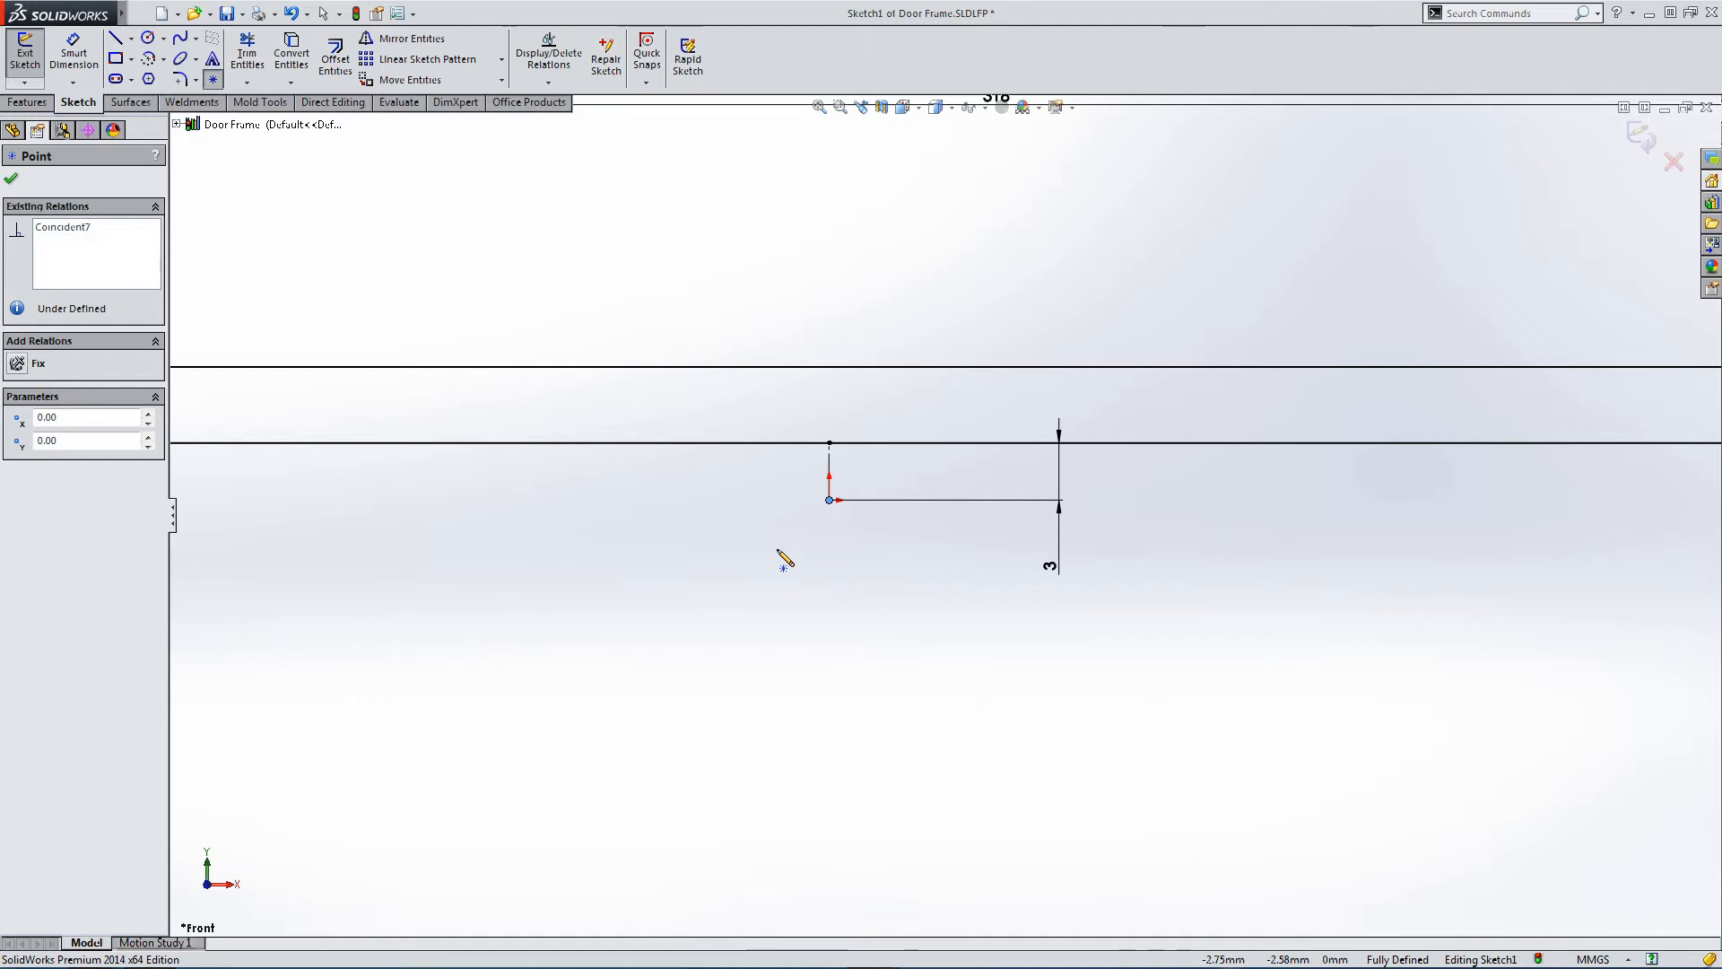
{"action": "key", "text": "Escape"}
{"action": "scroll", "coordinate": [942, 512], "scroll_direction": "up", "scroll_amount": 5}
{"action": "scroll", "coordinate": [956, 498], "scroll_direction": "up", "scroll_amount": 3}
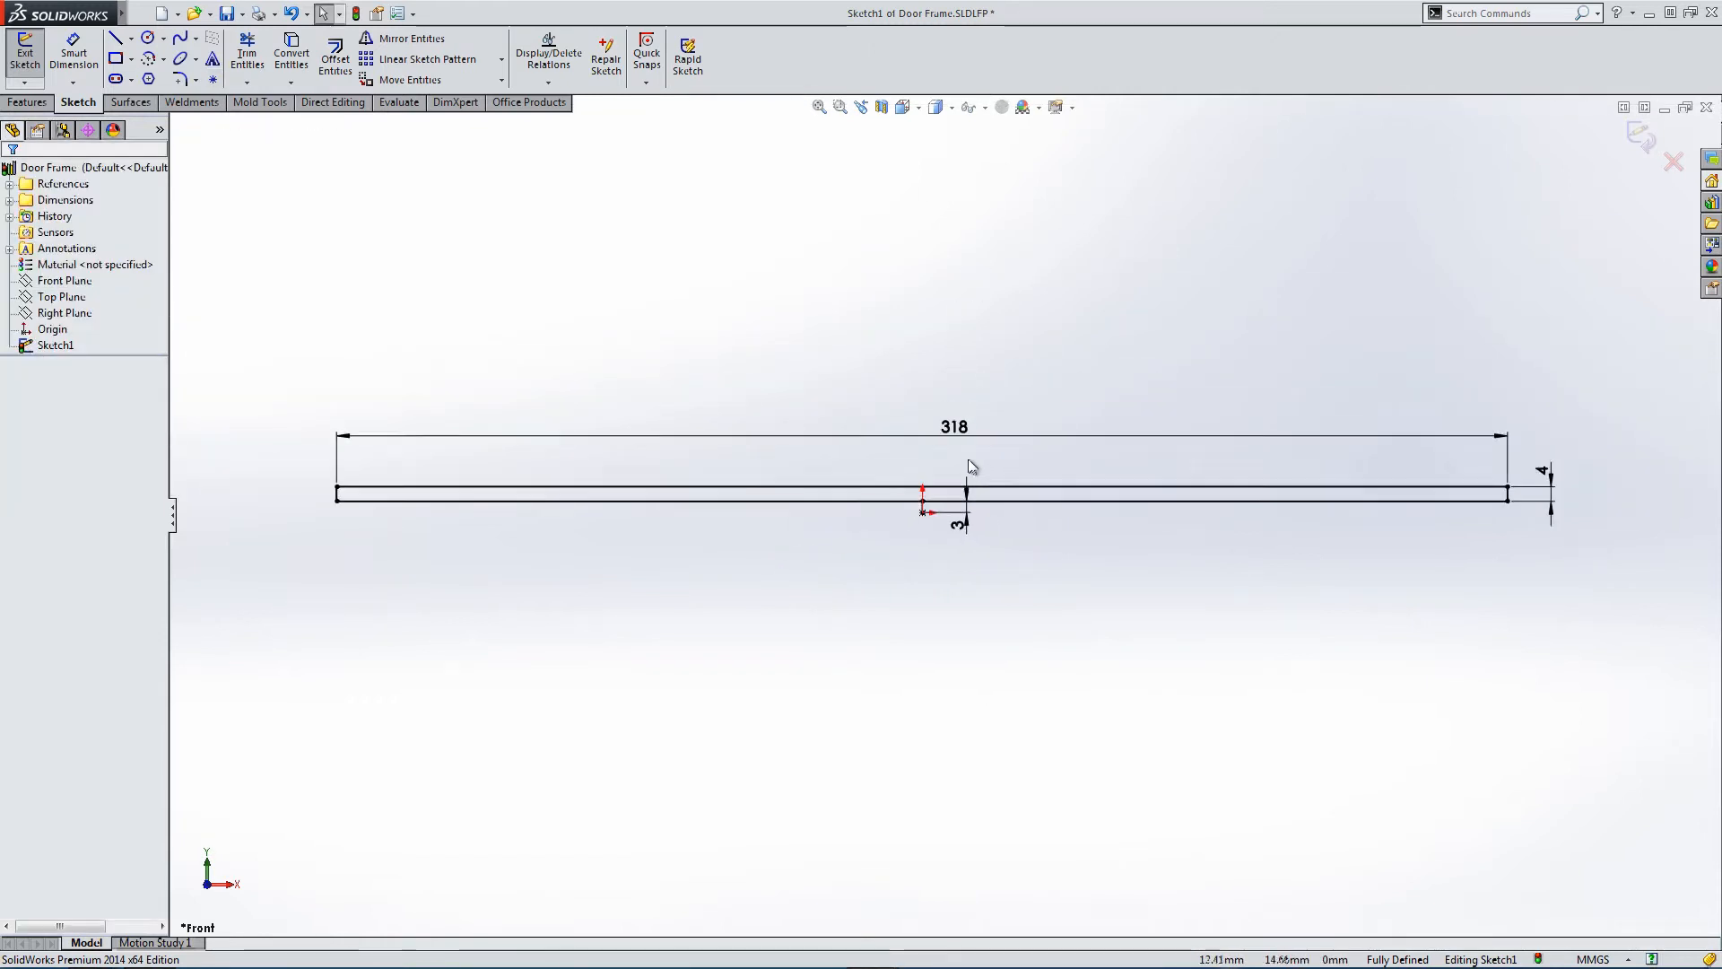
Reposition the 4 mm thickness dimension farther out from the end of the rectangle.
{"action": "left_click", "coordinate": [935, 449]}
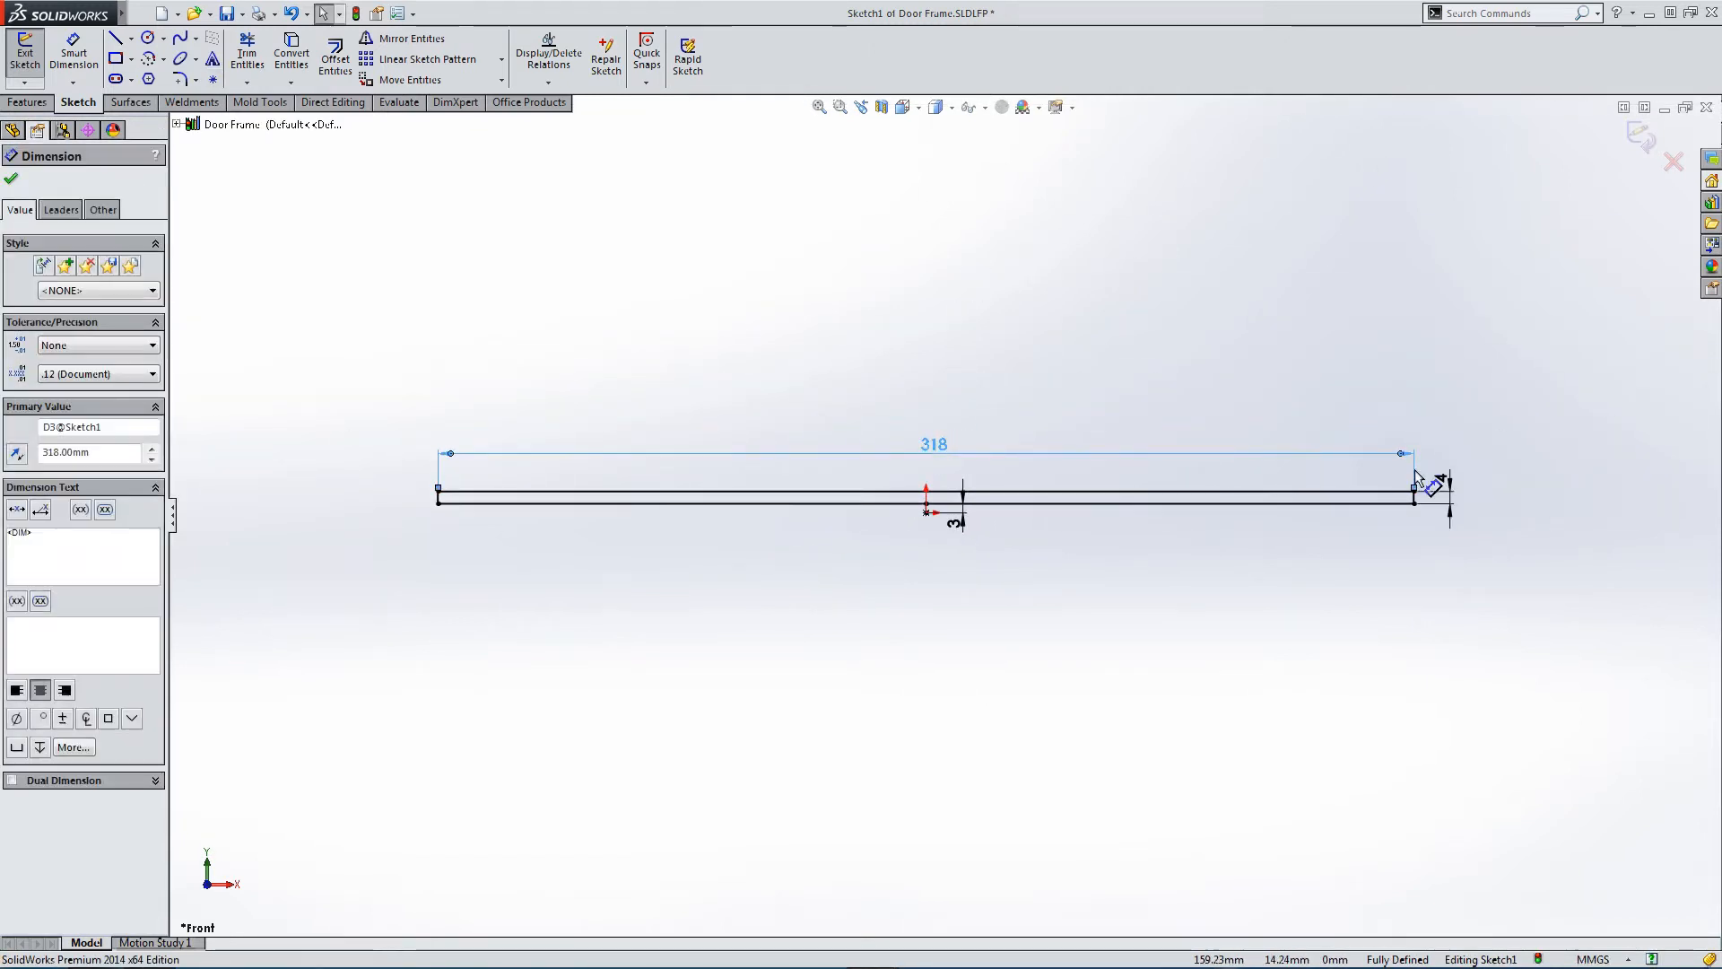
{"action": "left_click_drag", "start_coordinate": [1437, 476], "coordinate": [1477, 464]}
{"action": "left_click", "coordinate": [1397, 477]}
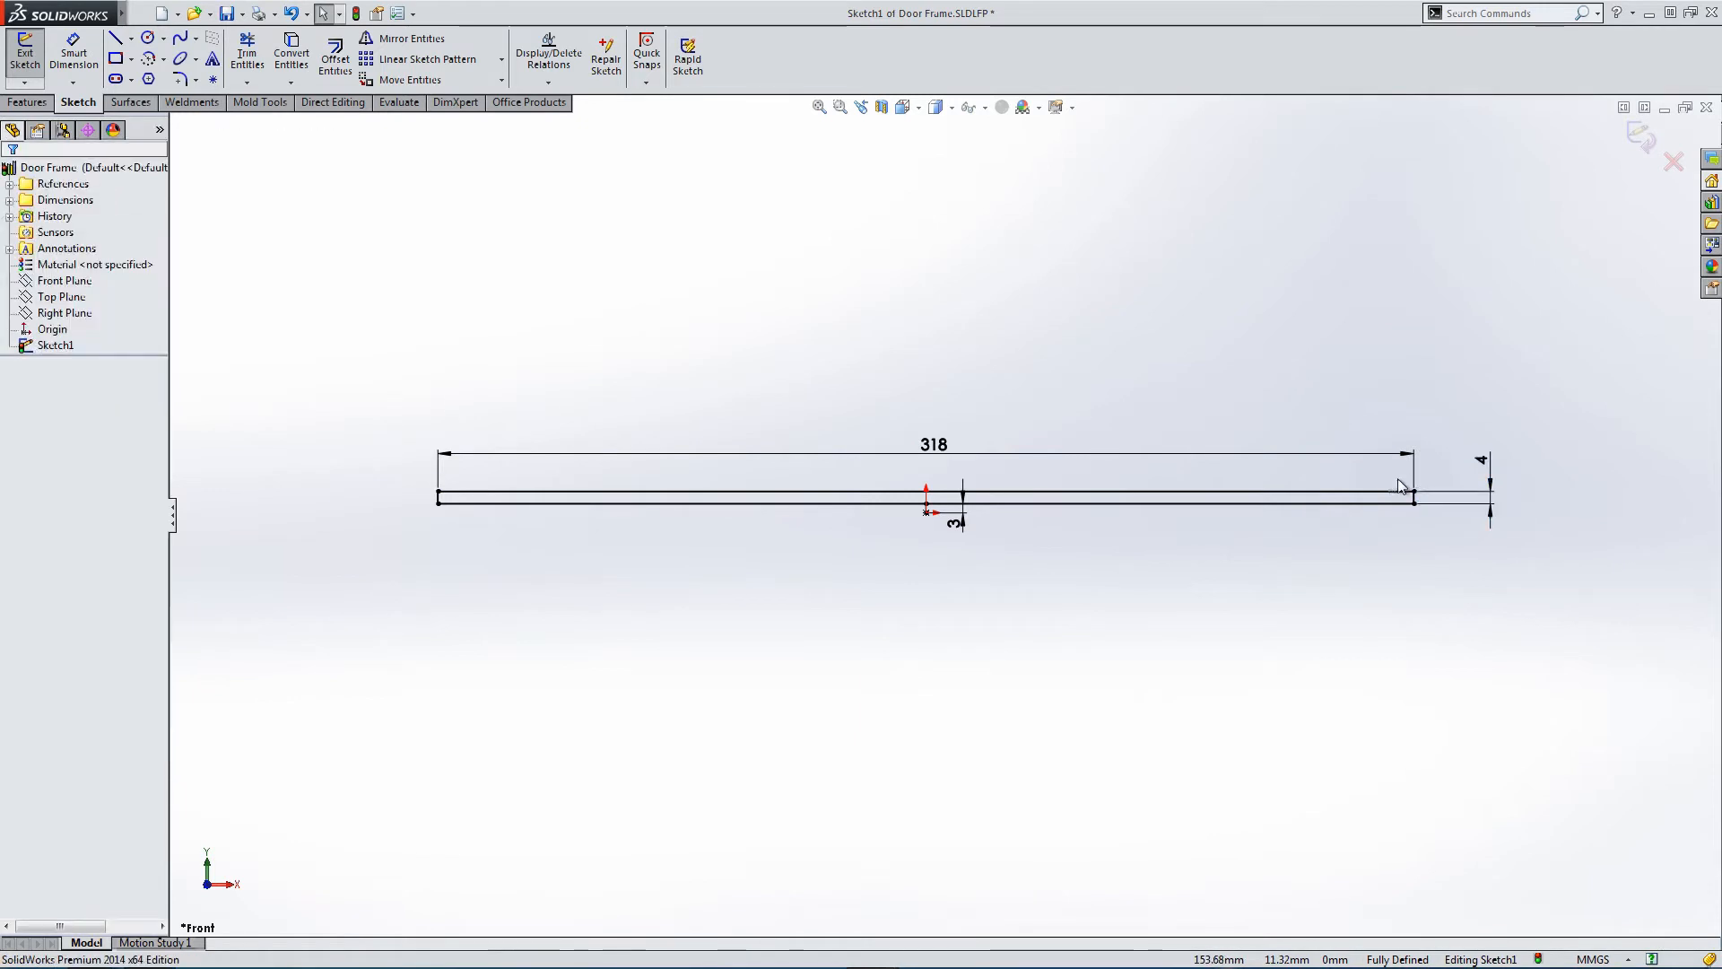
{"action": "scroll", "coordinate": [1165, 561], "scroll_direction": "down", "scroll_amount": 1}
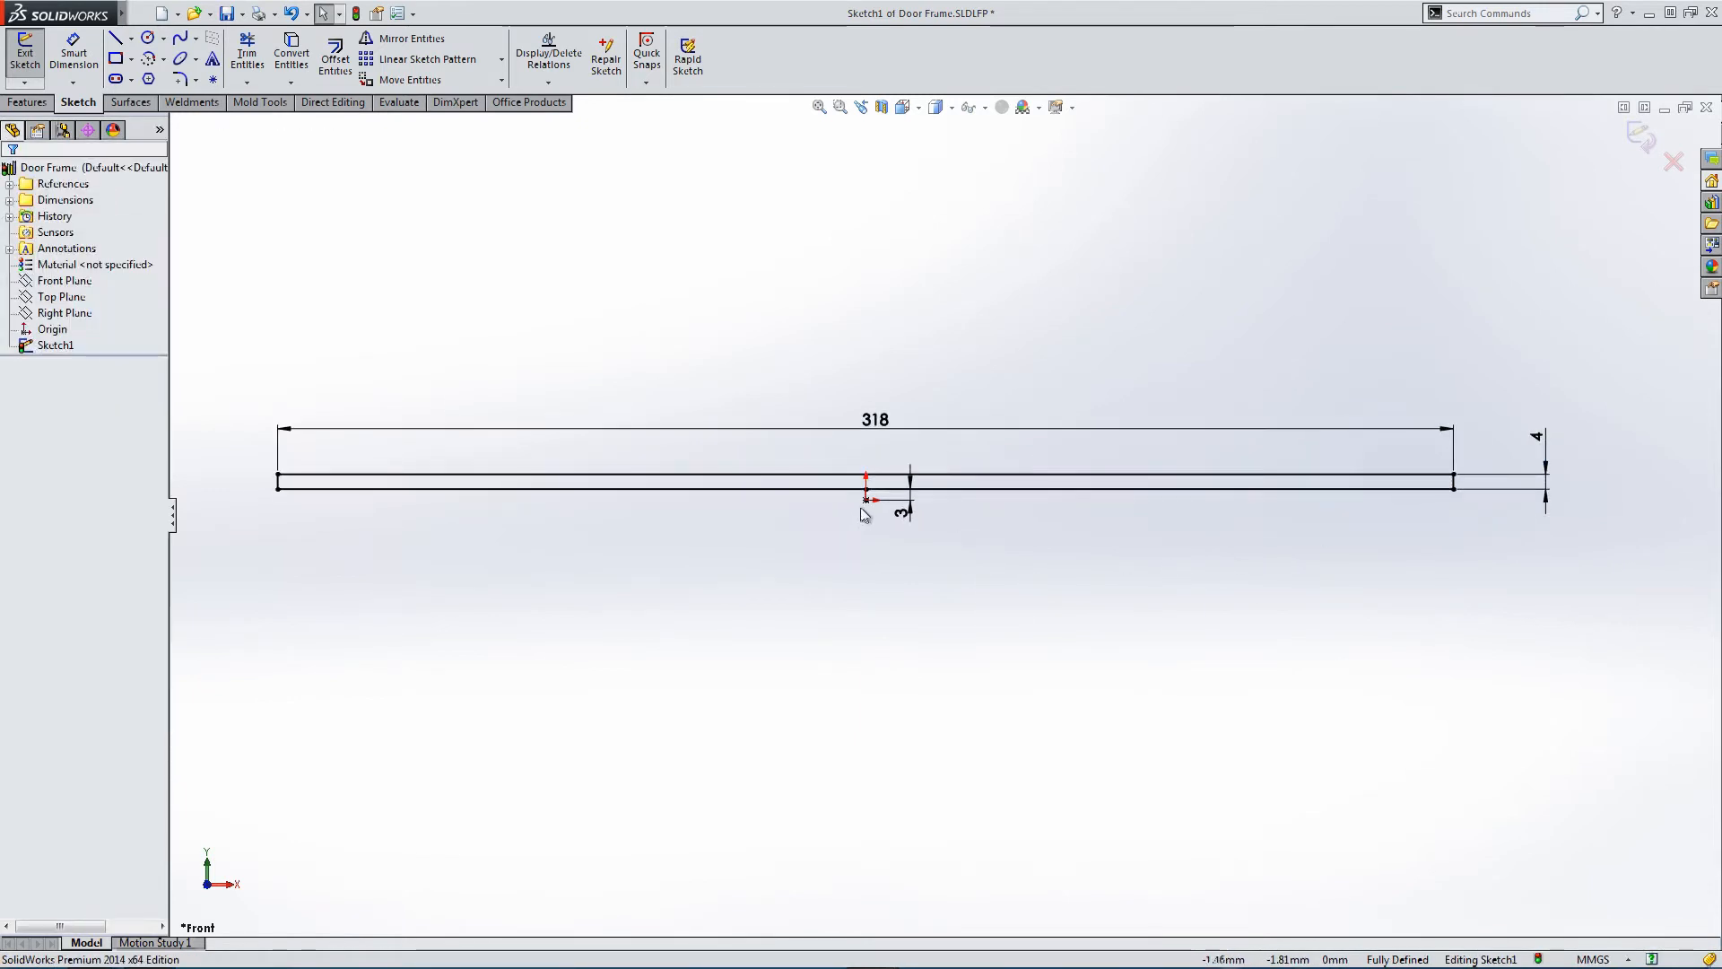
Exit the panel sketch, select it, and save it as a new library feature part named Door Panel in the Cabinet Parts folder.
{"action": "left_click", "coordinate": [1644, 135]}
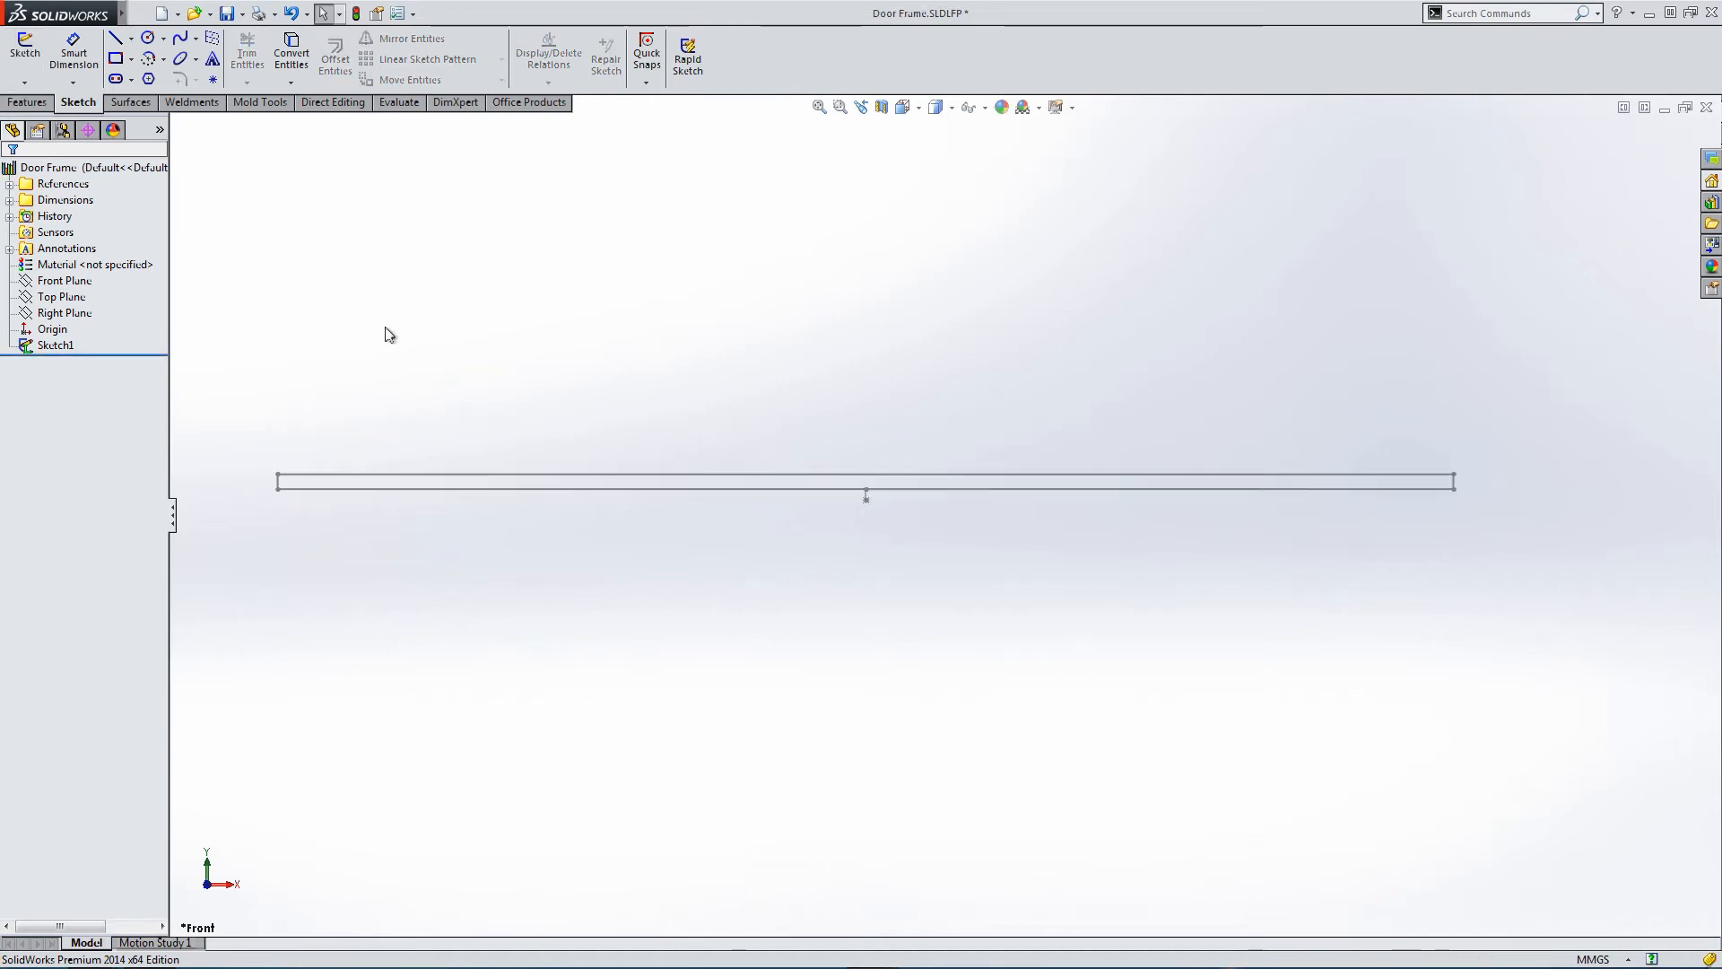
{"action": "left_click", "coordinate": [55, 345]}
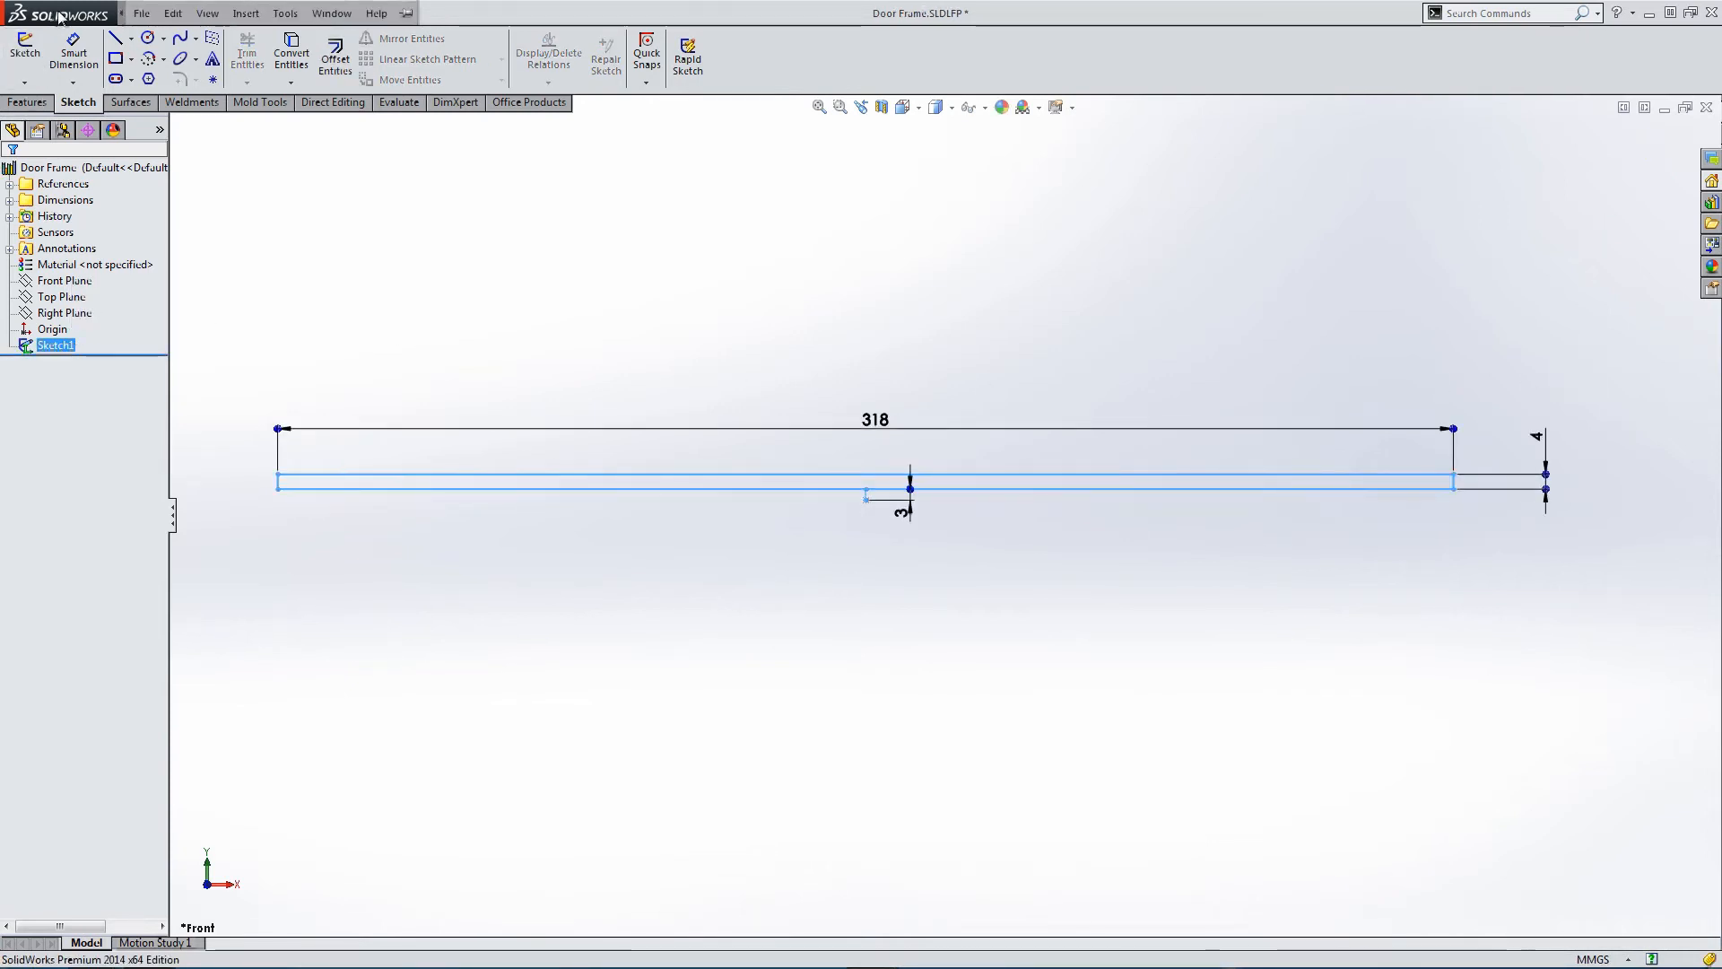
{"action": "left_click", "coordinate": [141, 14]}
{"action": "left_click", "coordinate": [180, 164]}
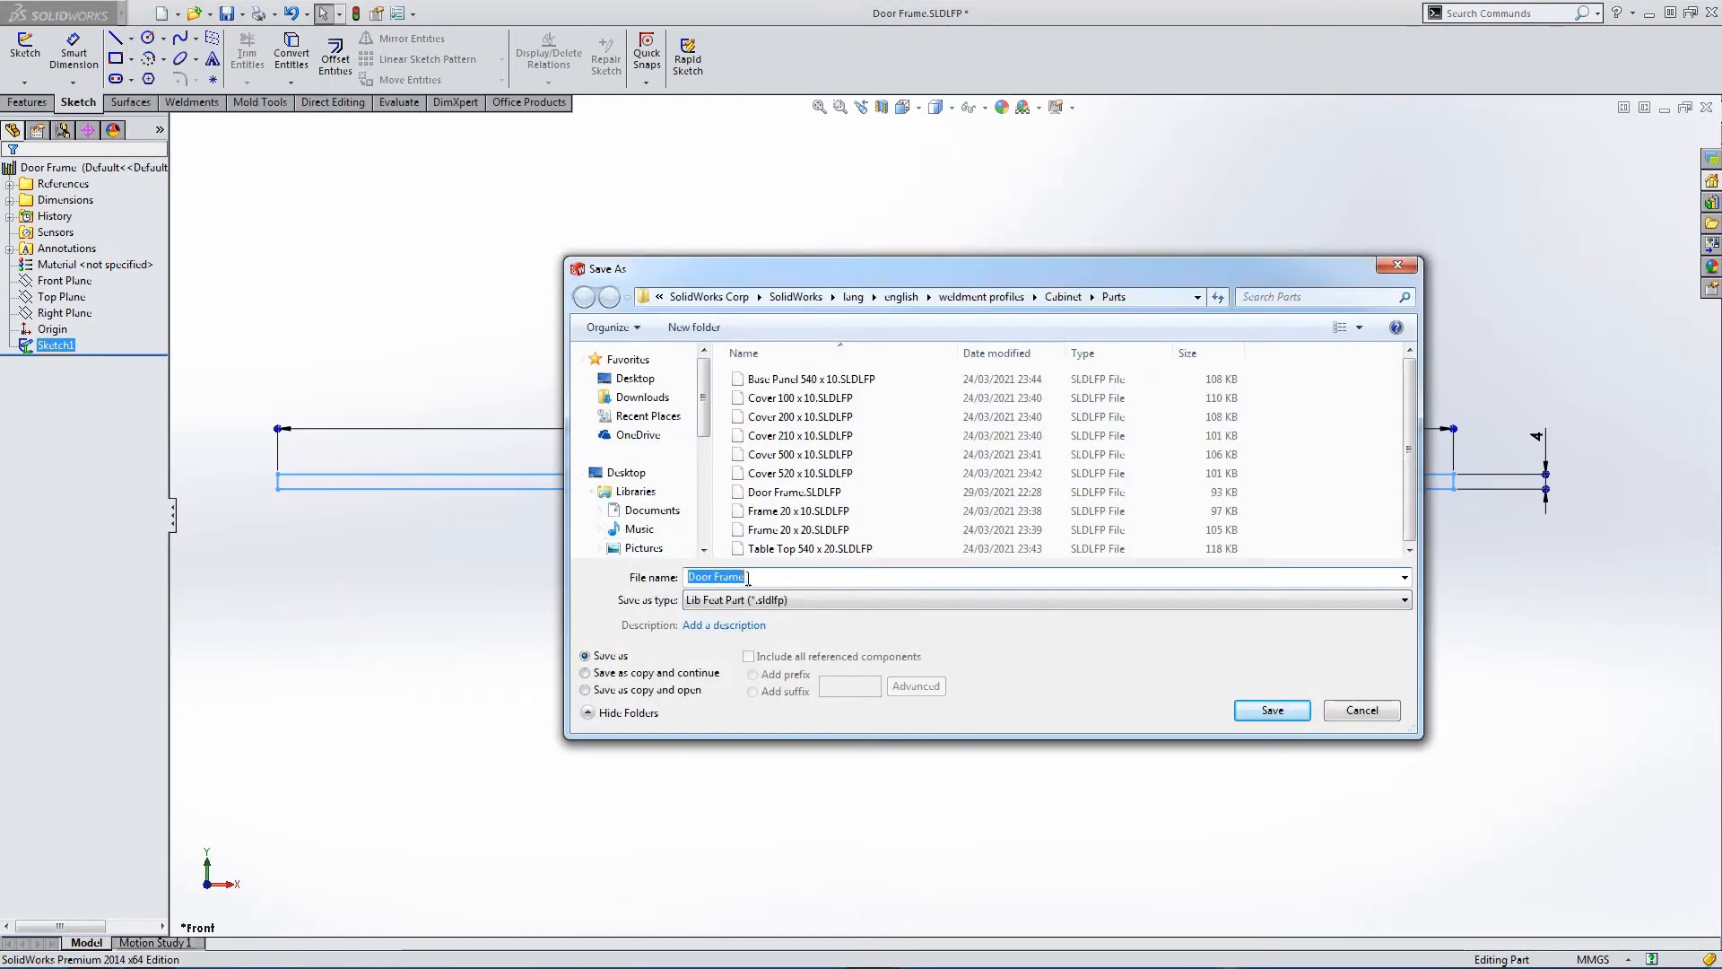
{"action": "type", "text": "Door"}
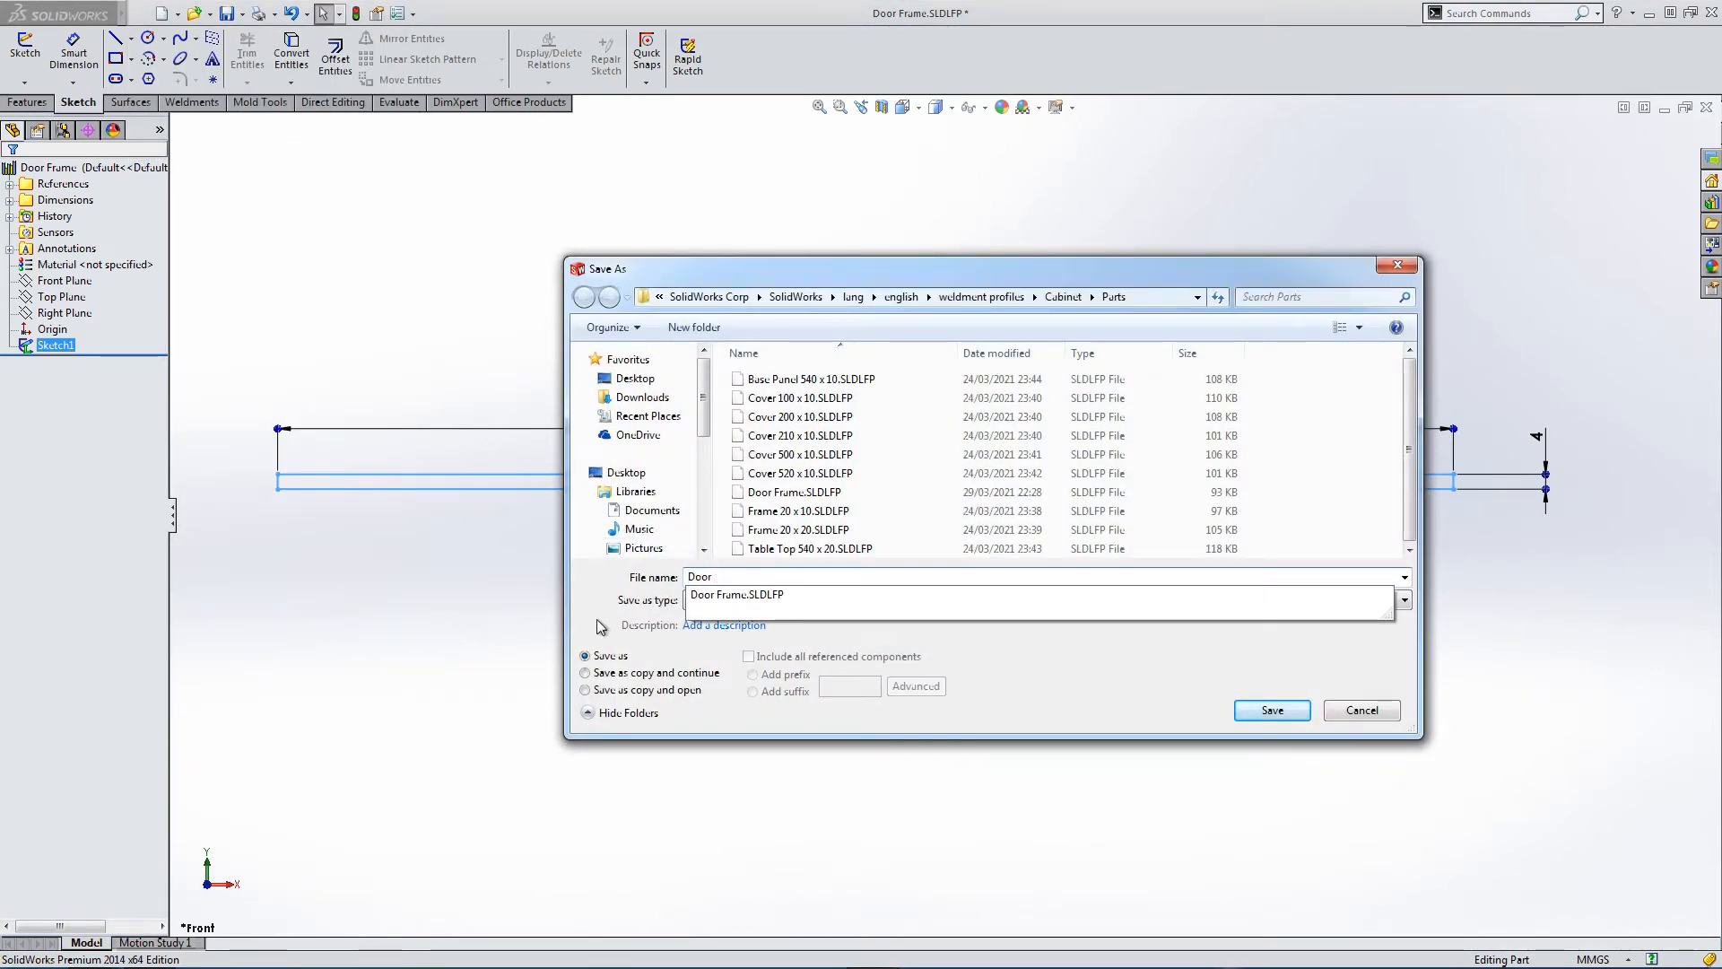
{"action": "type", "text": " FrPanel"}
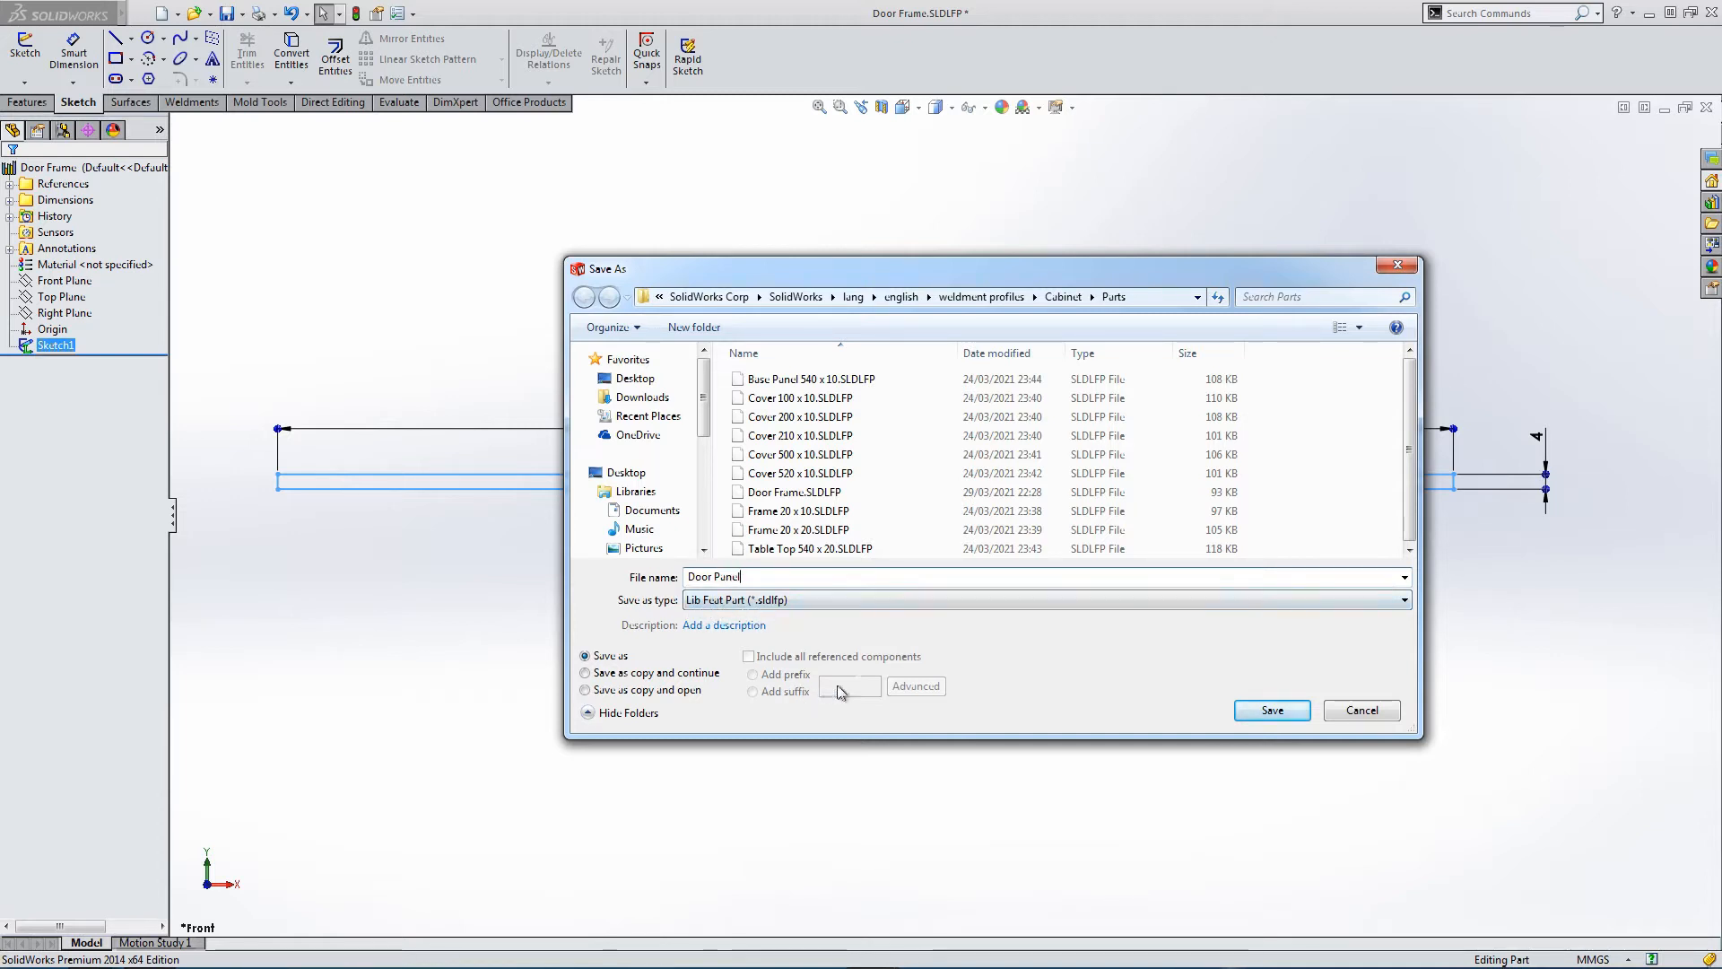
{"action": "left_click", "coordinate": [1270, 711]}
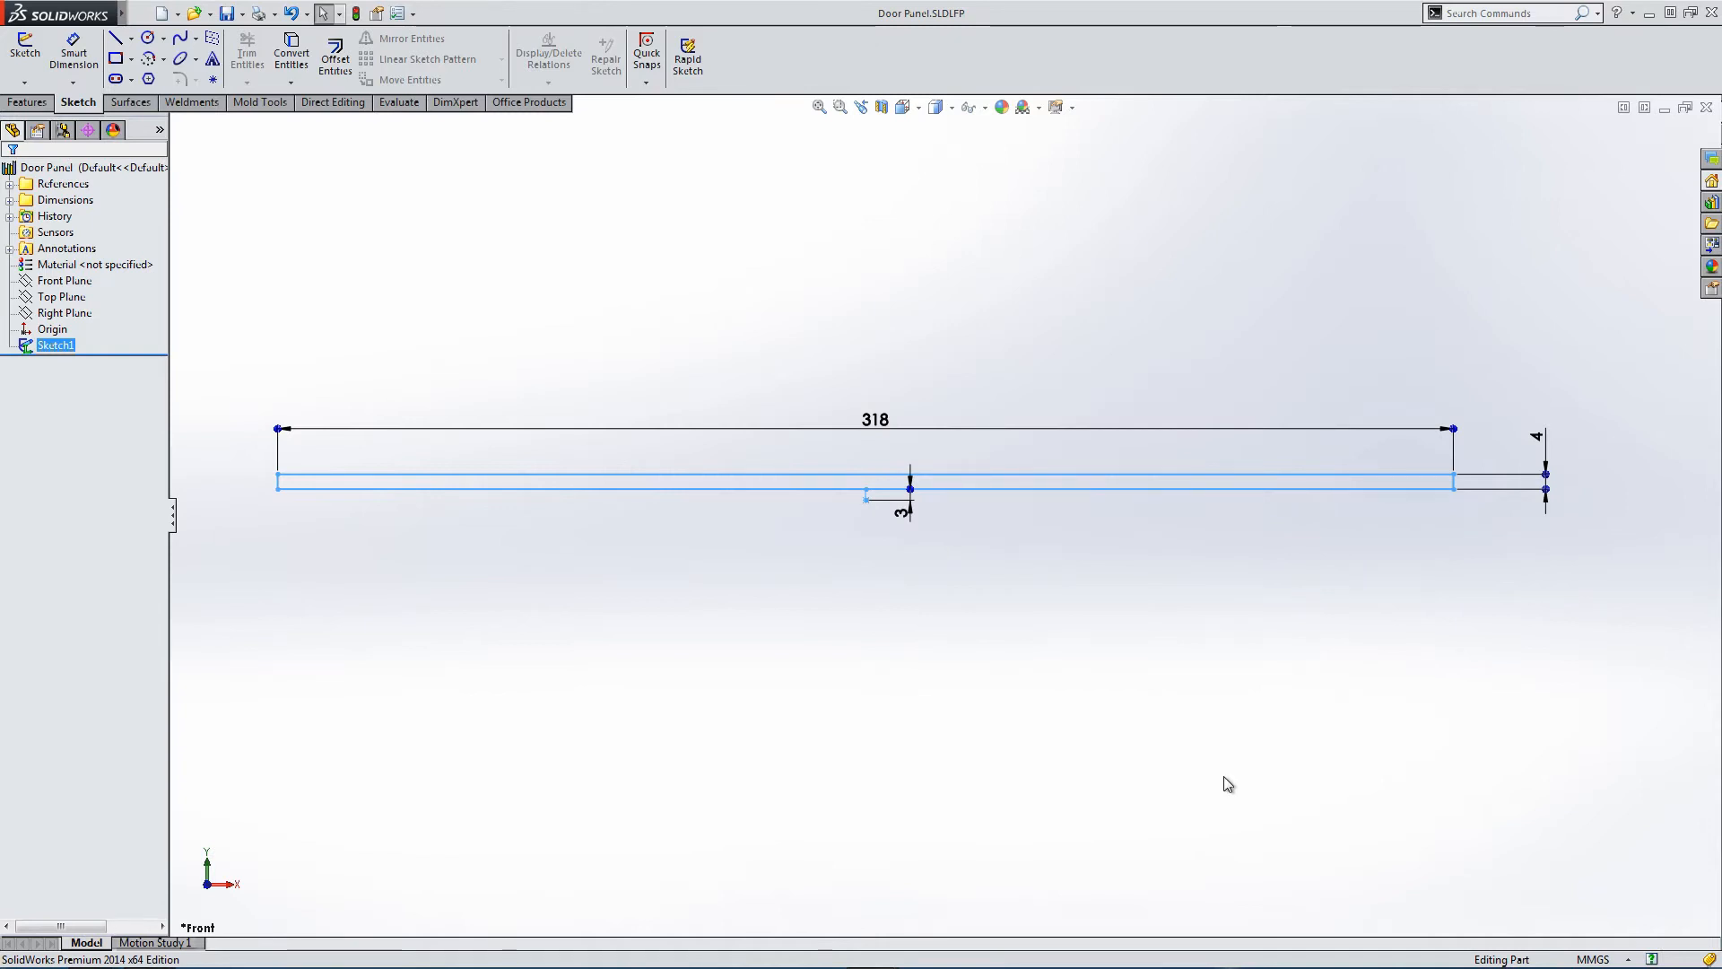
Switch to the Template 6 - Doors part and hide all the cut list bodies.
{"action": "left_click", "coordinate": [1224, 777]}
{"action": "key", "text": "ctrl+Tab"}
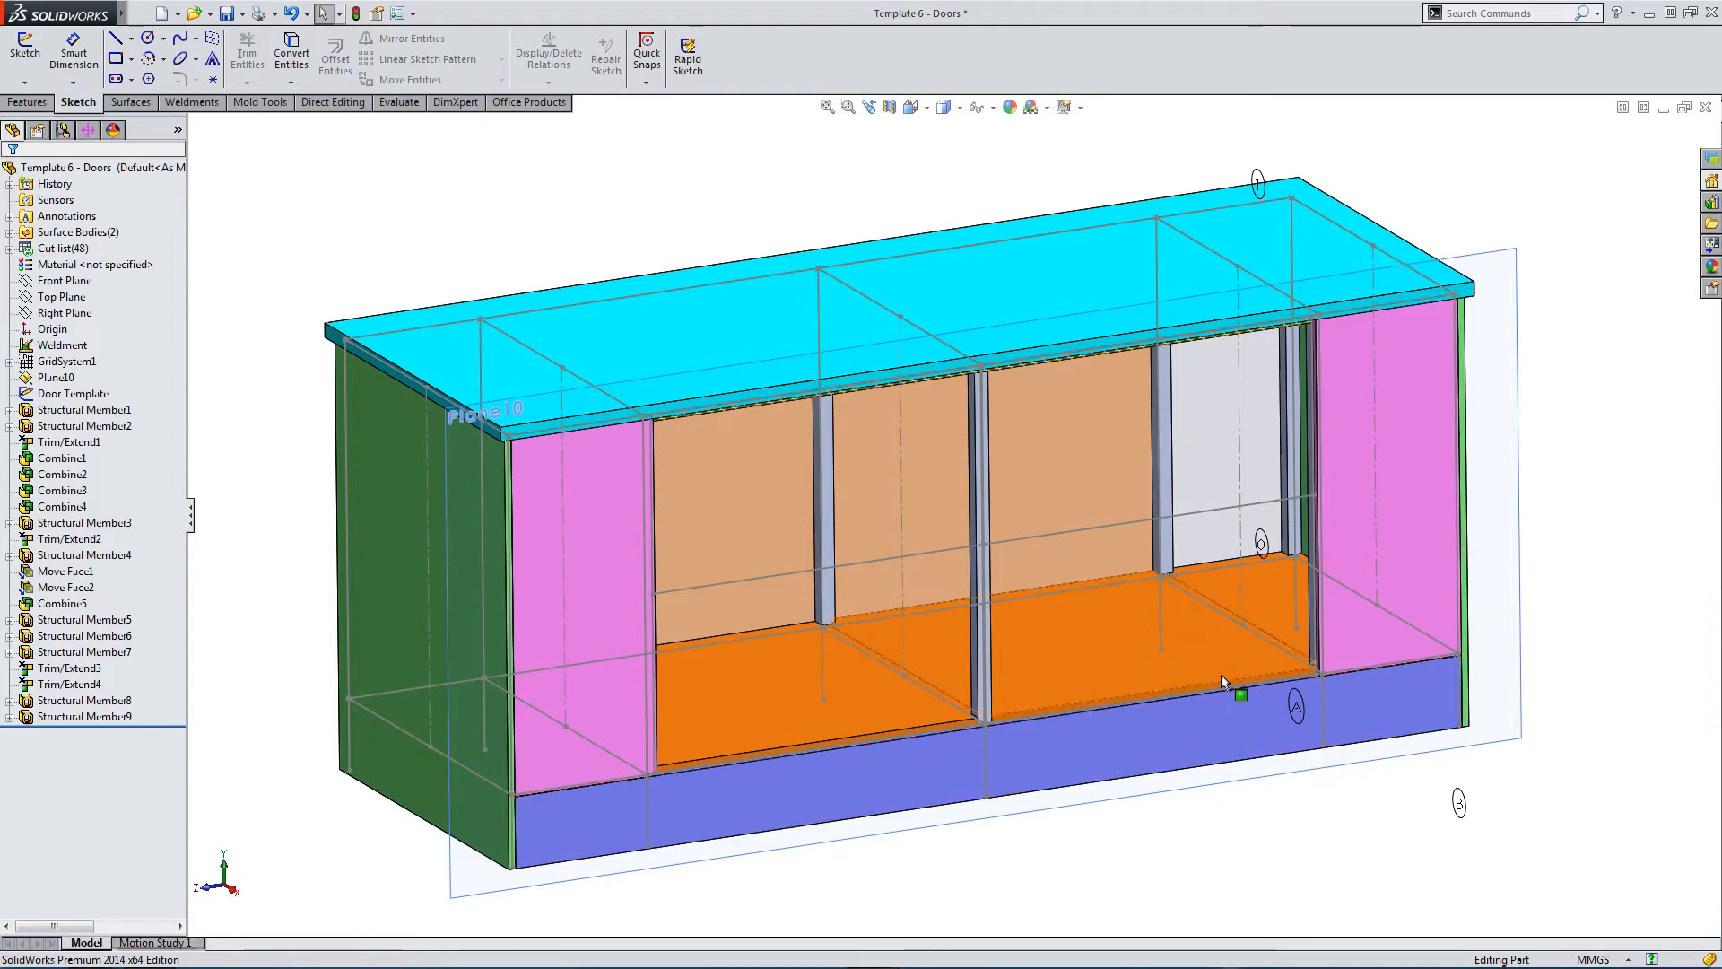
{"action": "middle_click_drag", "start_coordinate": [518, 224], "coordinate": [521, 226]}
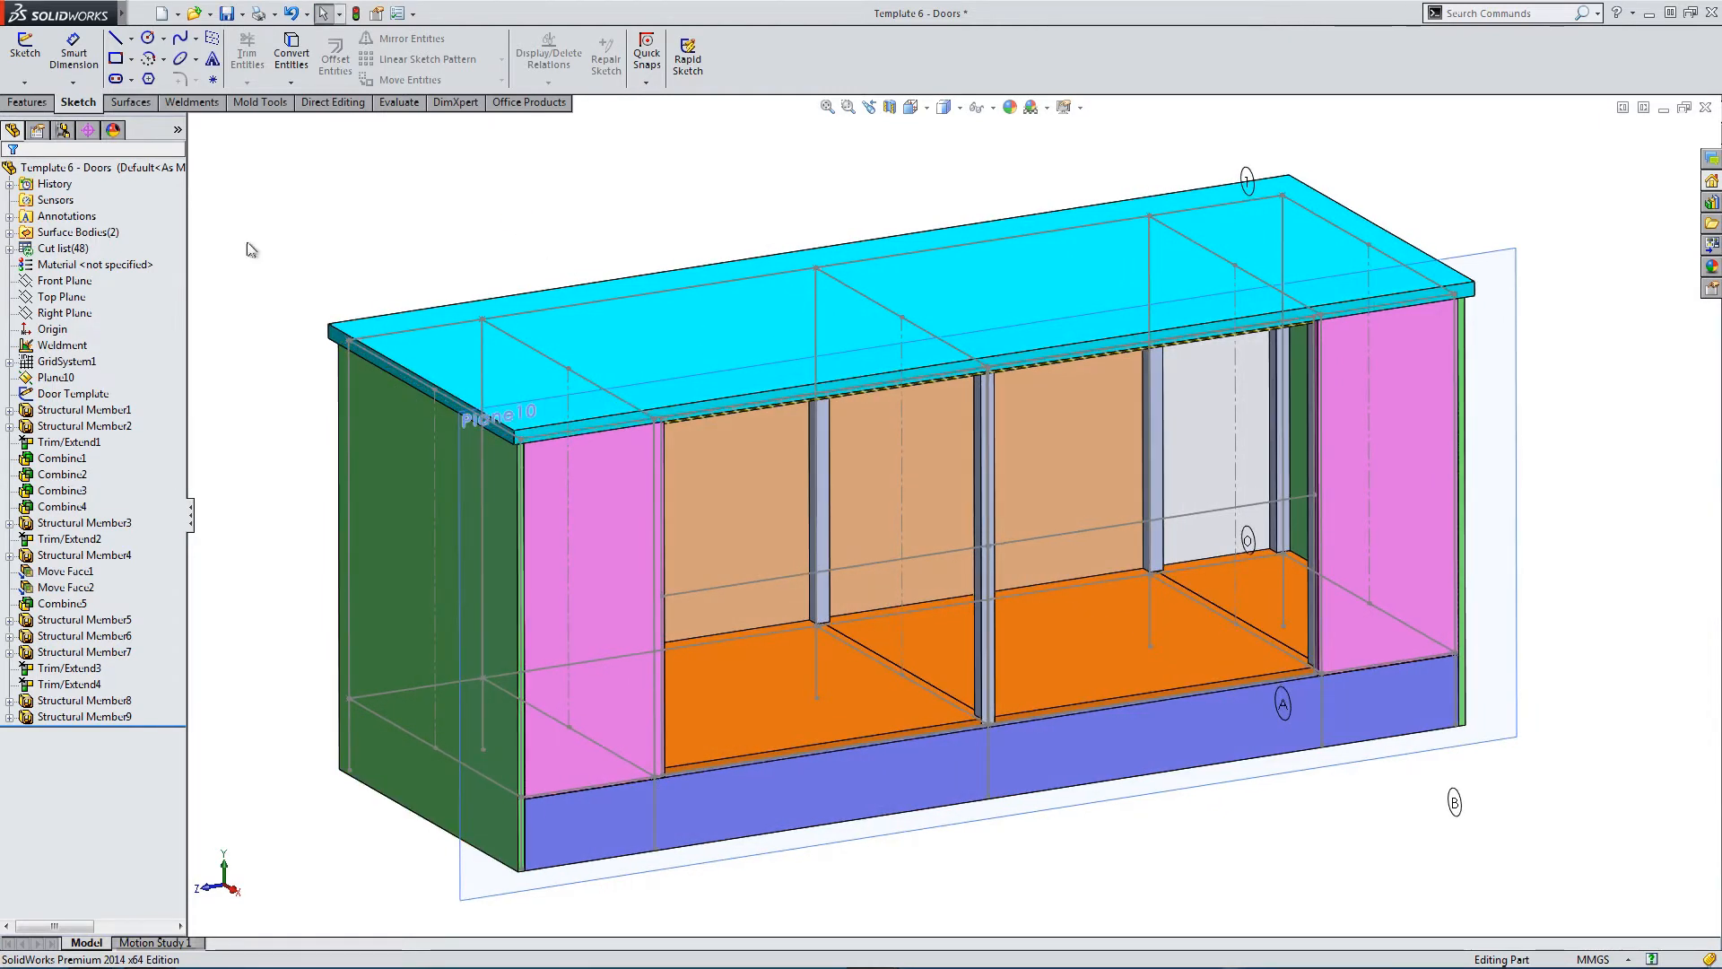
{"action": "right_click", "coordinate": [76, 249]}
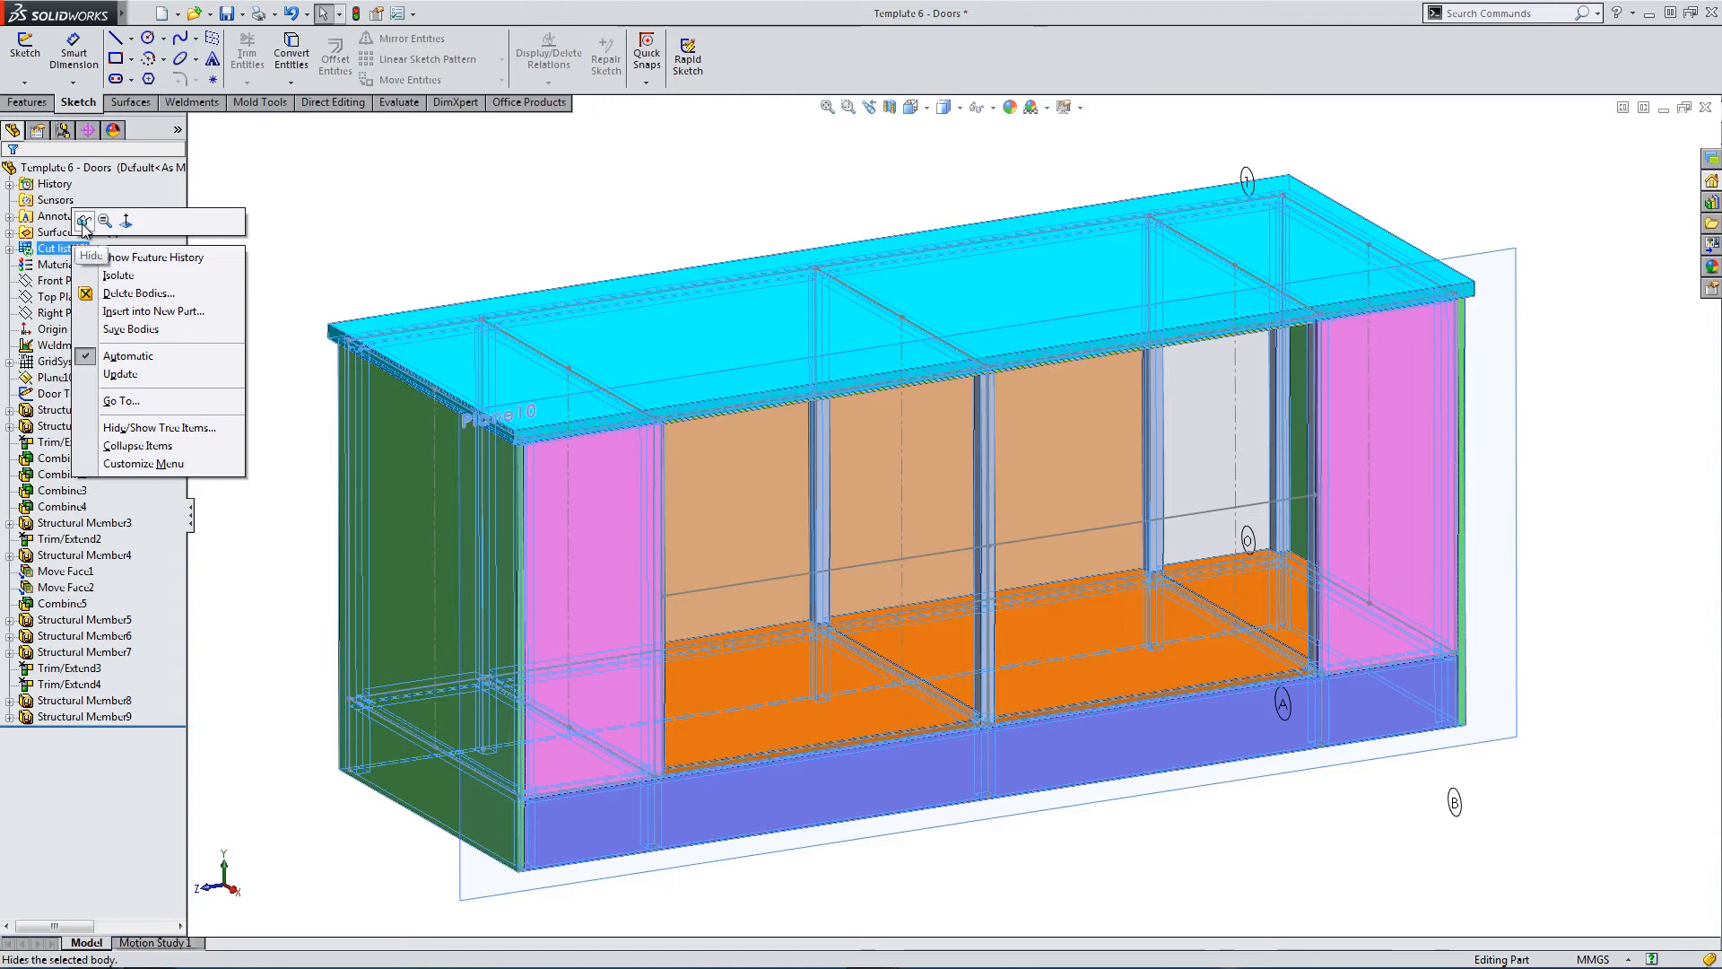
{"action": "left_click", "coordinate": [83, 222]}
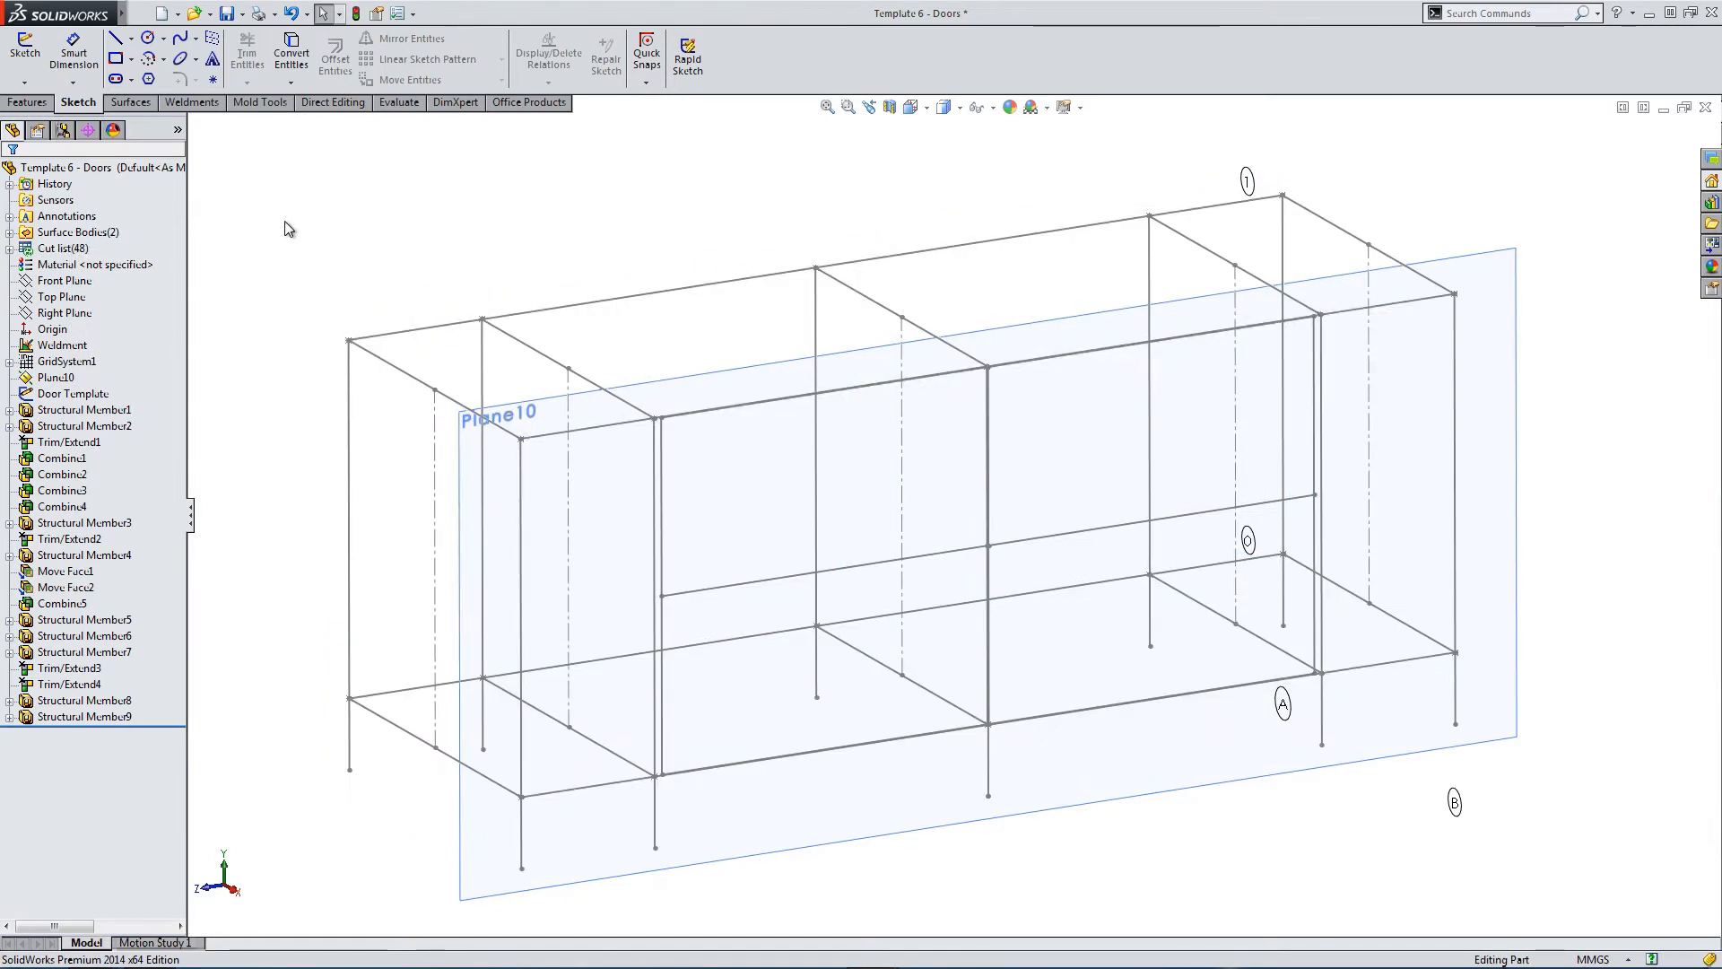
Show the bodies of GridSystem1, then hide the grid system together with its surfaces, leaving the Door Template sketch.
{"action": "right_click", "coordinate": [77, 361]}
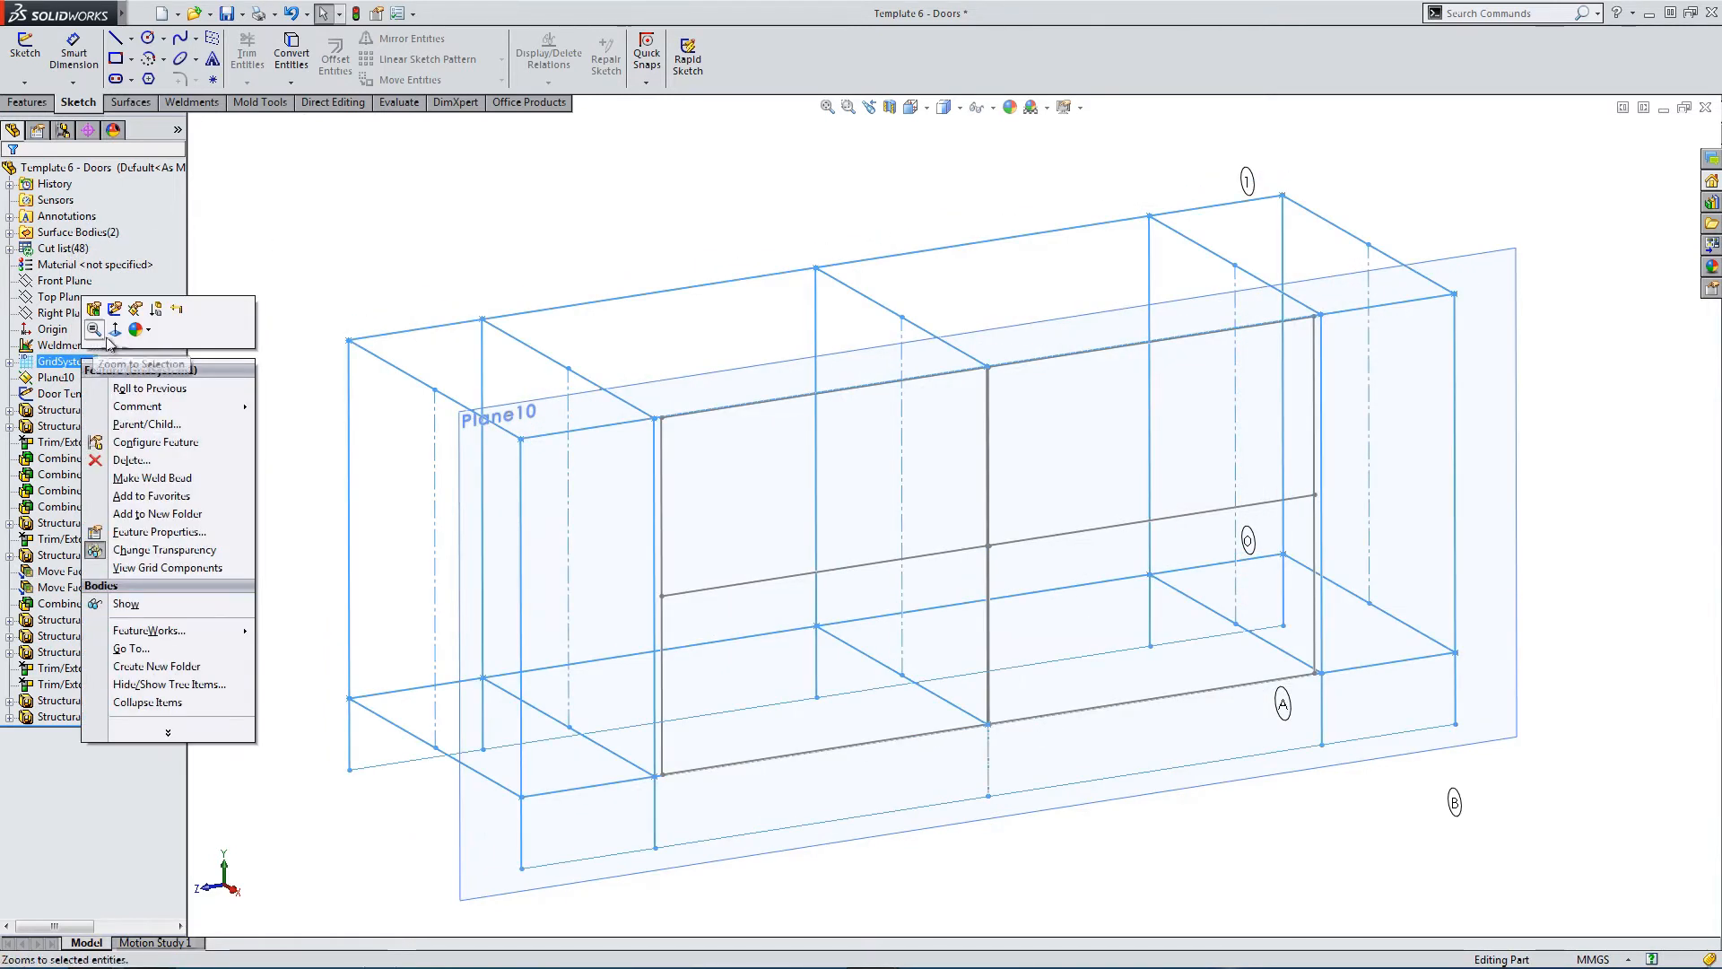
{"action": "left_click", "coordinate": [125, 604]}
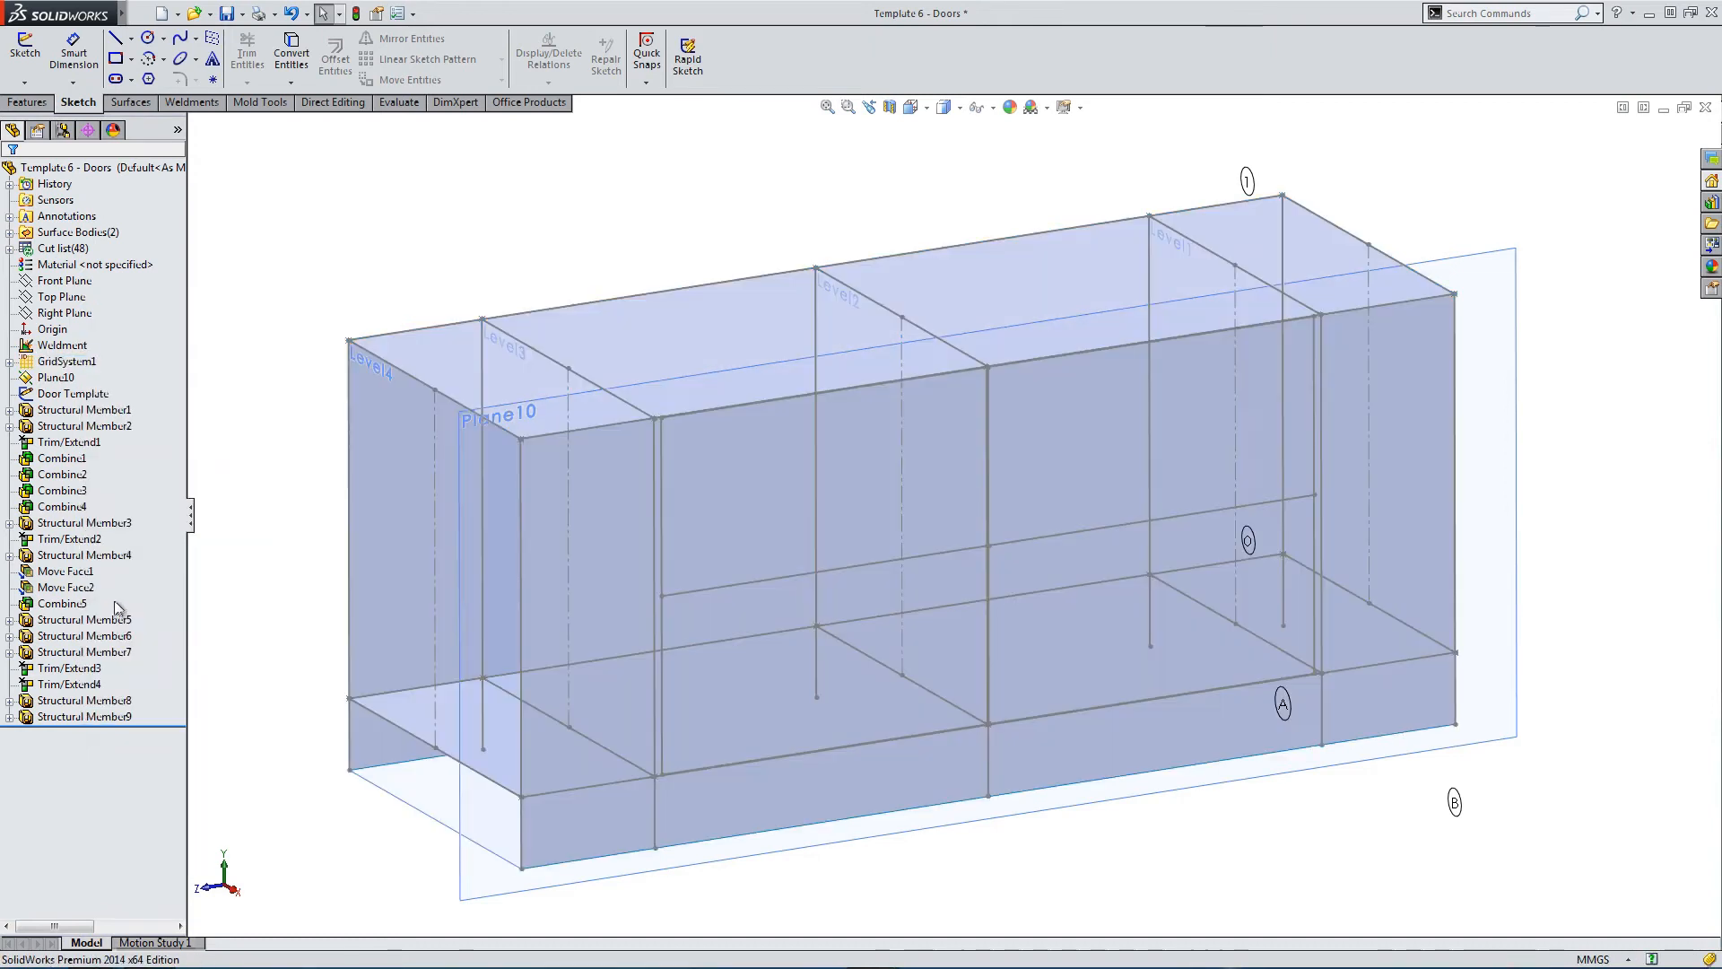
{"action": "right_click", "coordinate": [61, 361]}
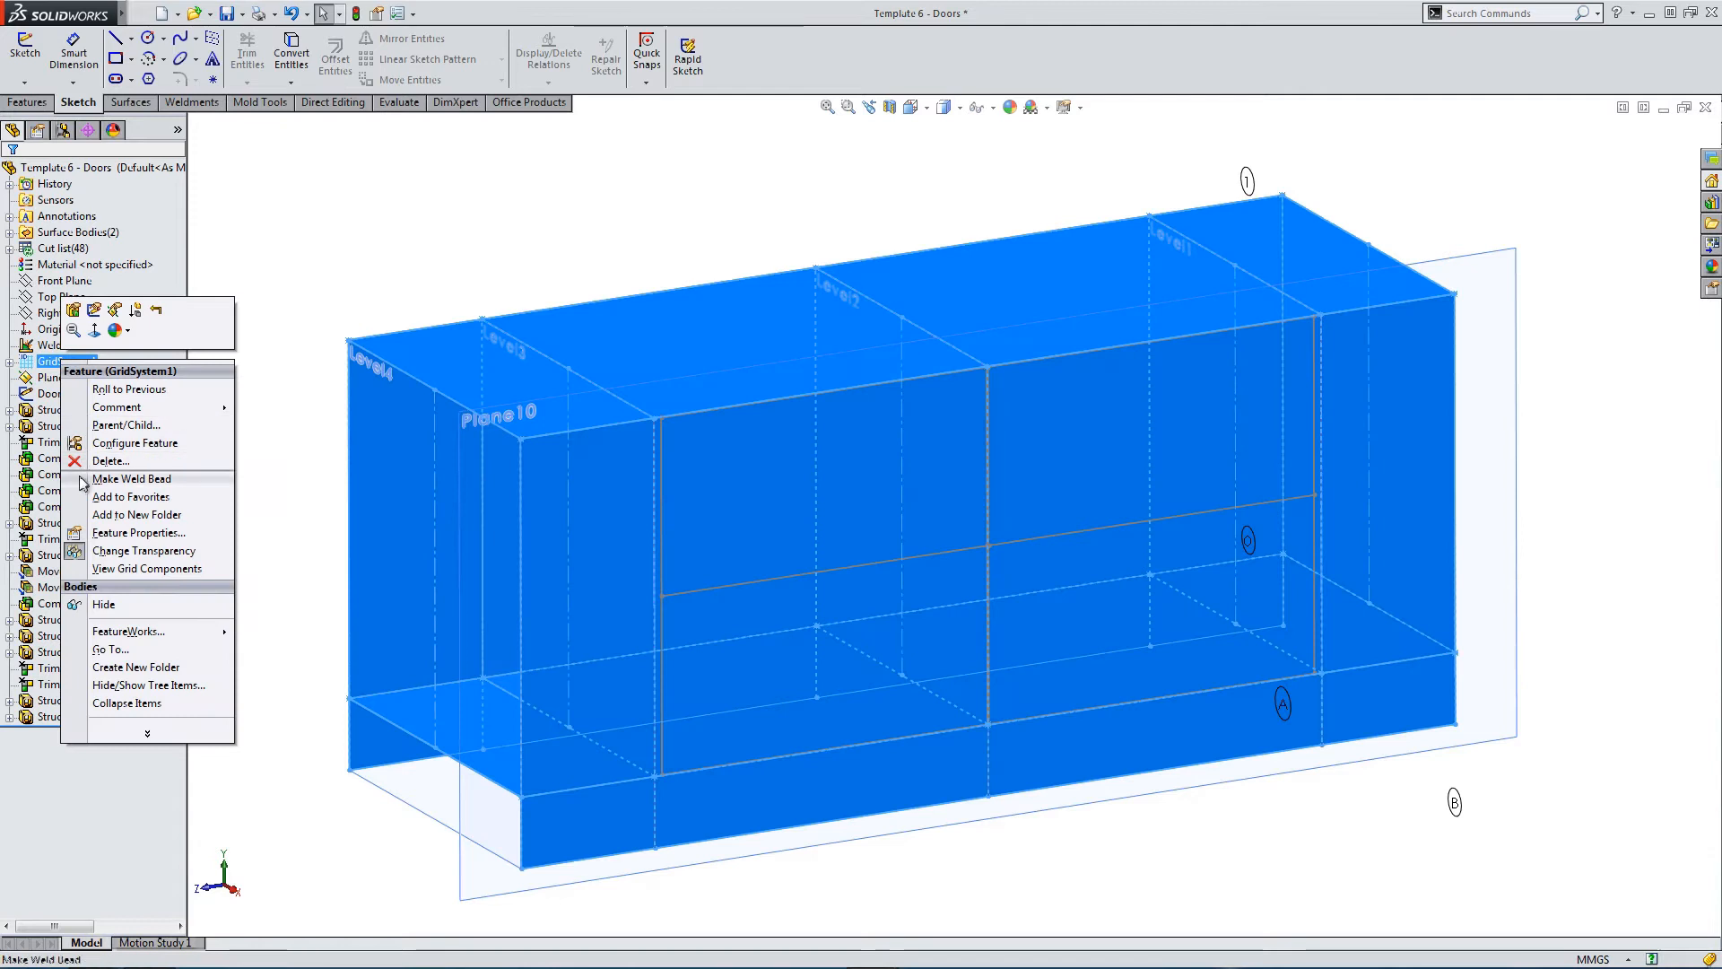
{"action": "left_click", "coordinate": [83, 604]}
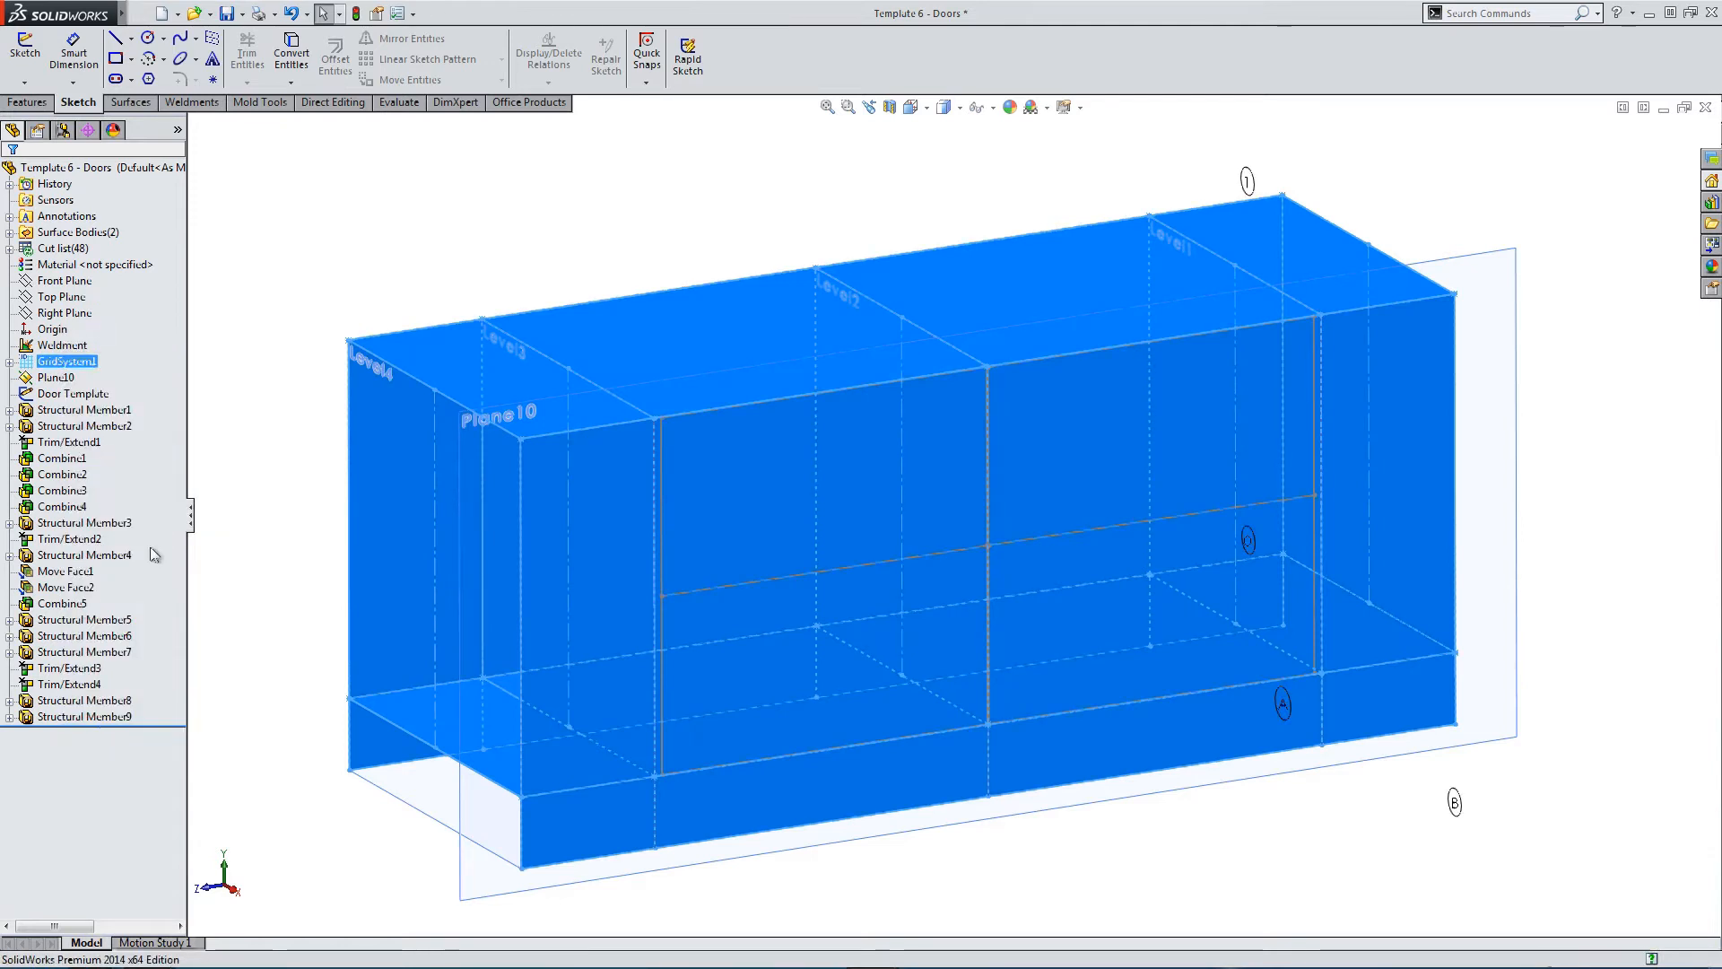
{"action": "mouse_move", "coordinate": [486, 372]}
{"action": "middle_mouse_down"}
{"action": "mouse_move", "coordinate": [469, 169]}
{"action": "mouse_move", "coordinate": [439, 319]}
{"action": "mouse_move", "coordinate": [314, 338]}
{"action": "mouse_move", "coordinate": [453, 288]}
{"action": "mouse_move", "coordinate": [476, 304]}
{"action": "mouse_move", "coordinate": [415, 309]}
{"action": "middle_mouse_up"}
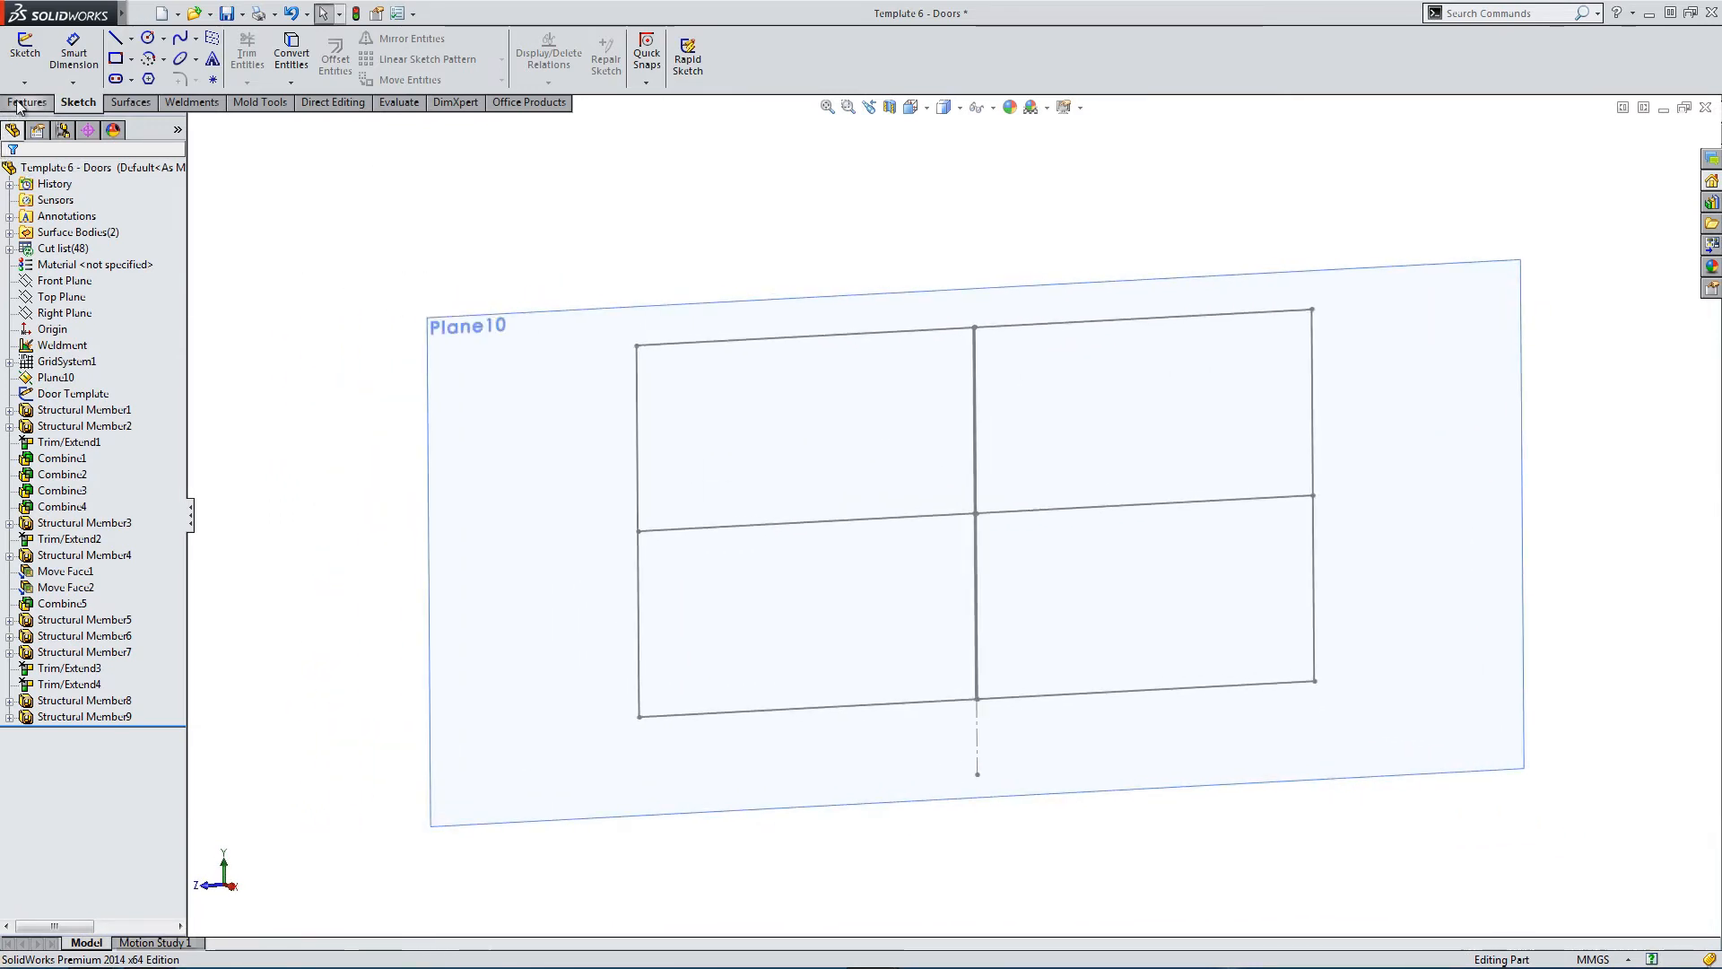
Start a structural member with the Cabinet standard, Parts type and Door Frame size, and create its first group.
{"action": "left_click", "coordinate": [188, 102]}
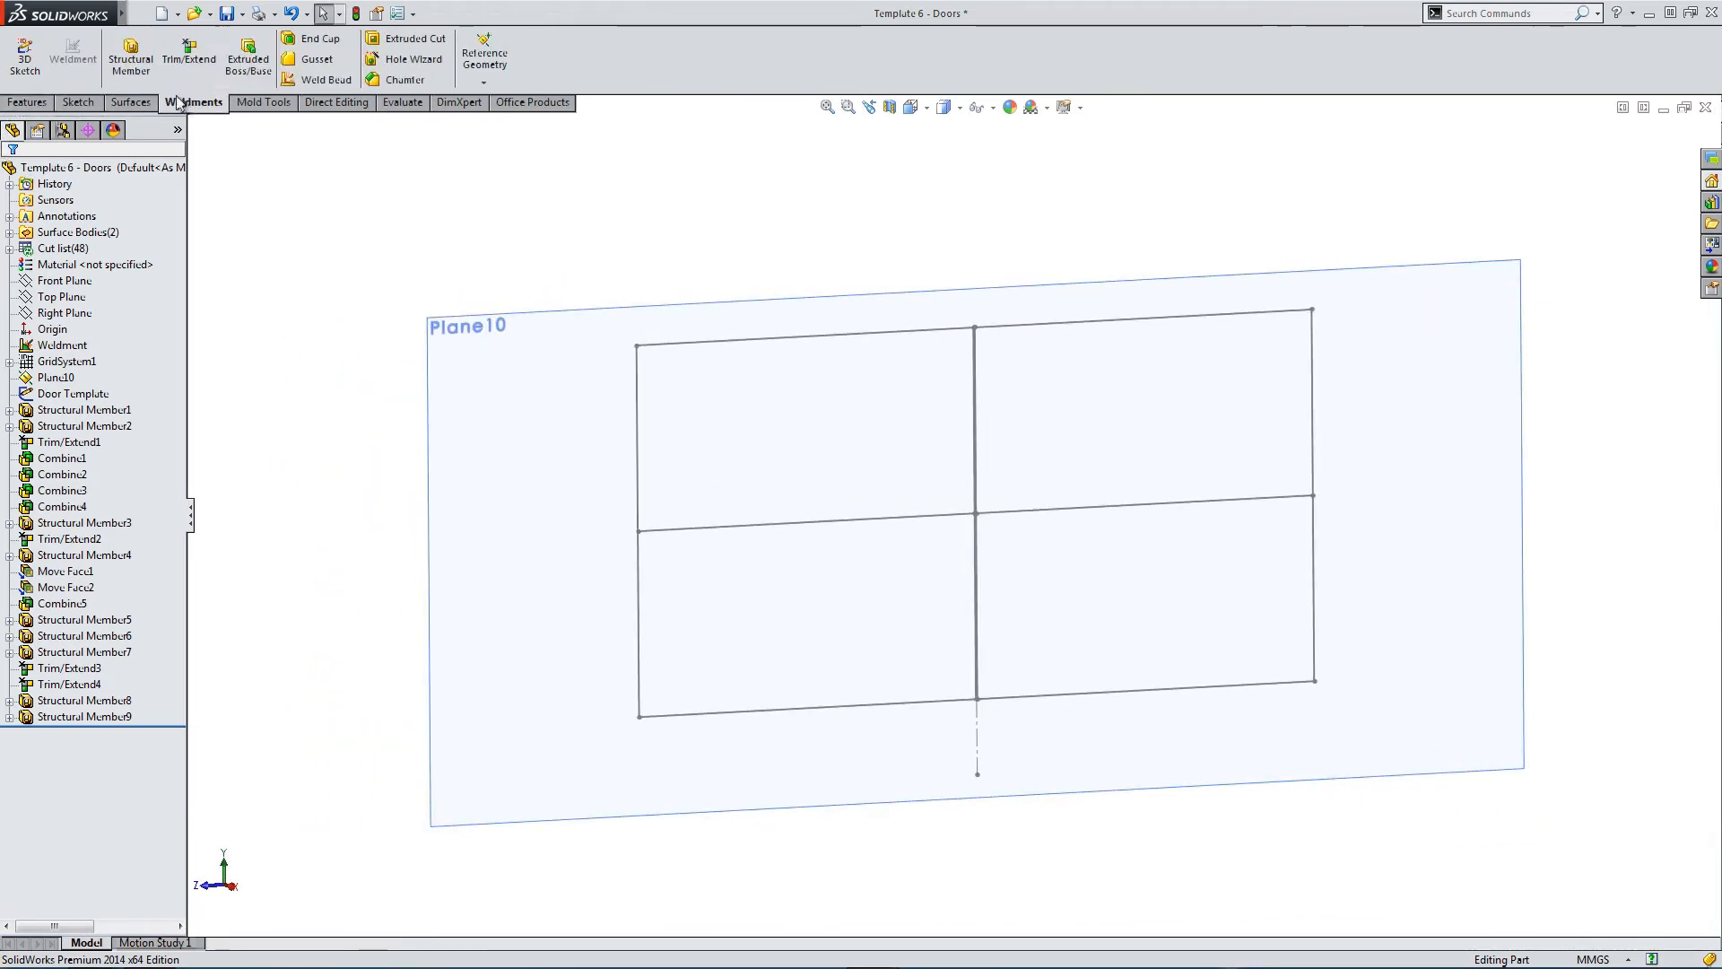
{"action": "left_click", "coordinate": [131, 52]}
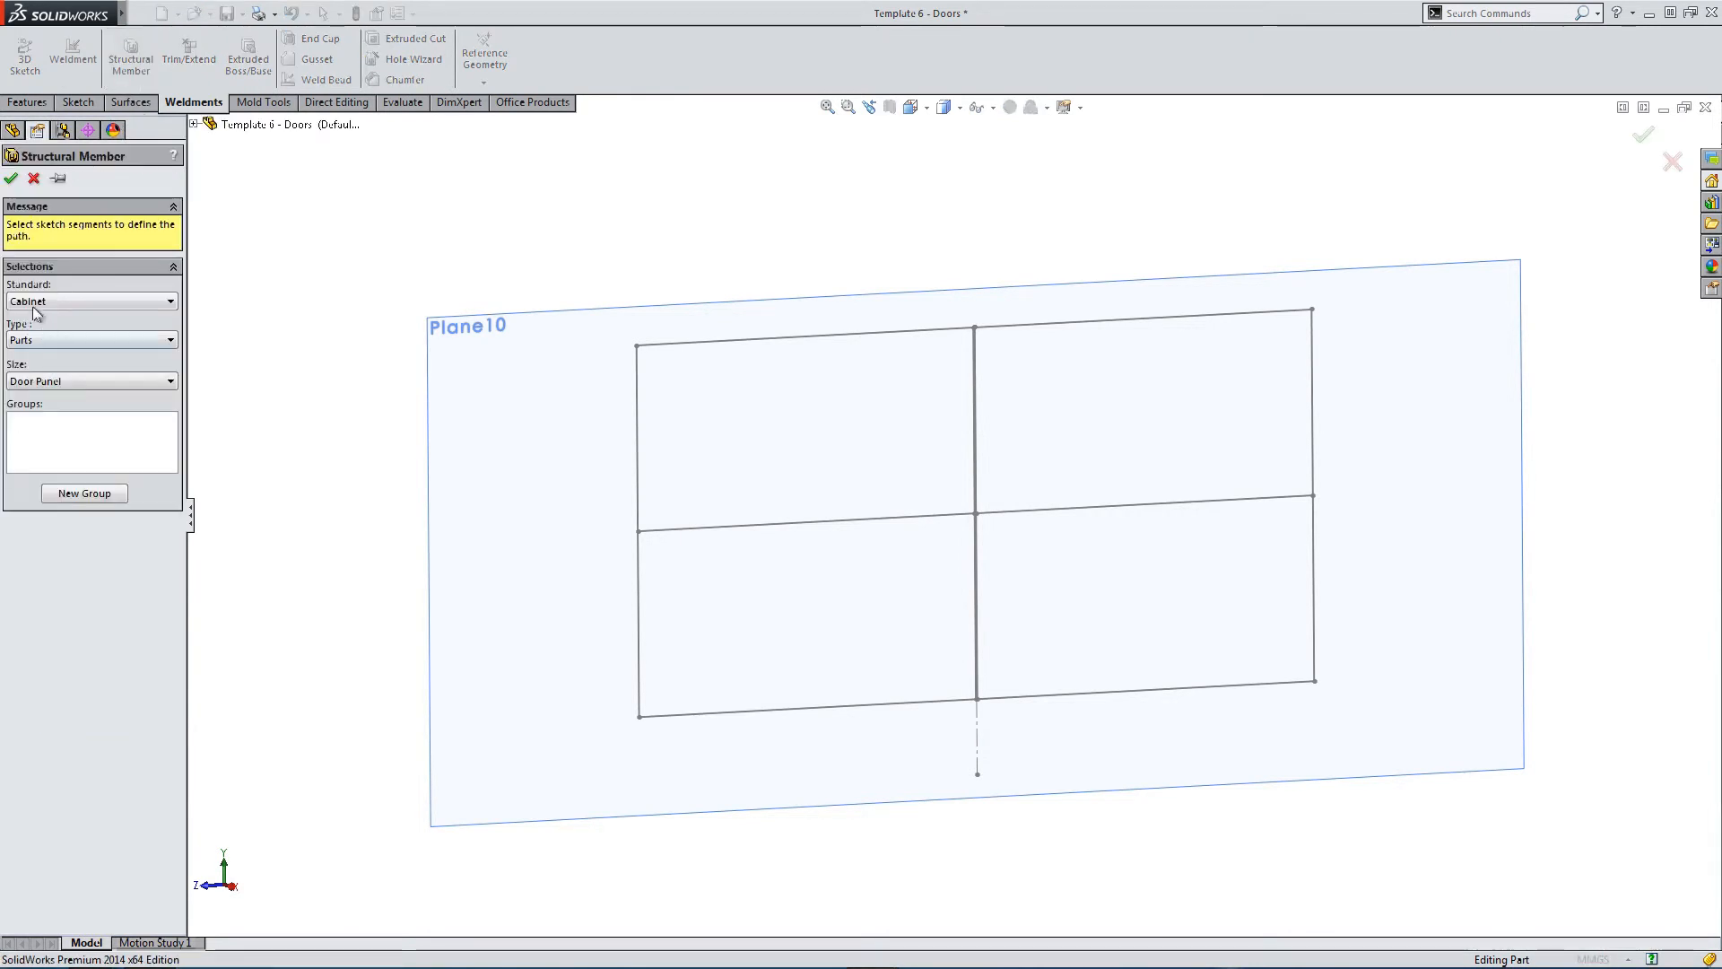
{"action": "left_click", "coordinate": [35, 386]}
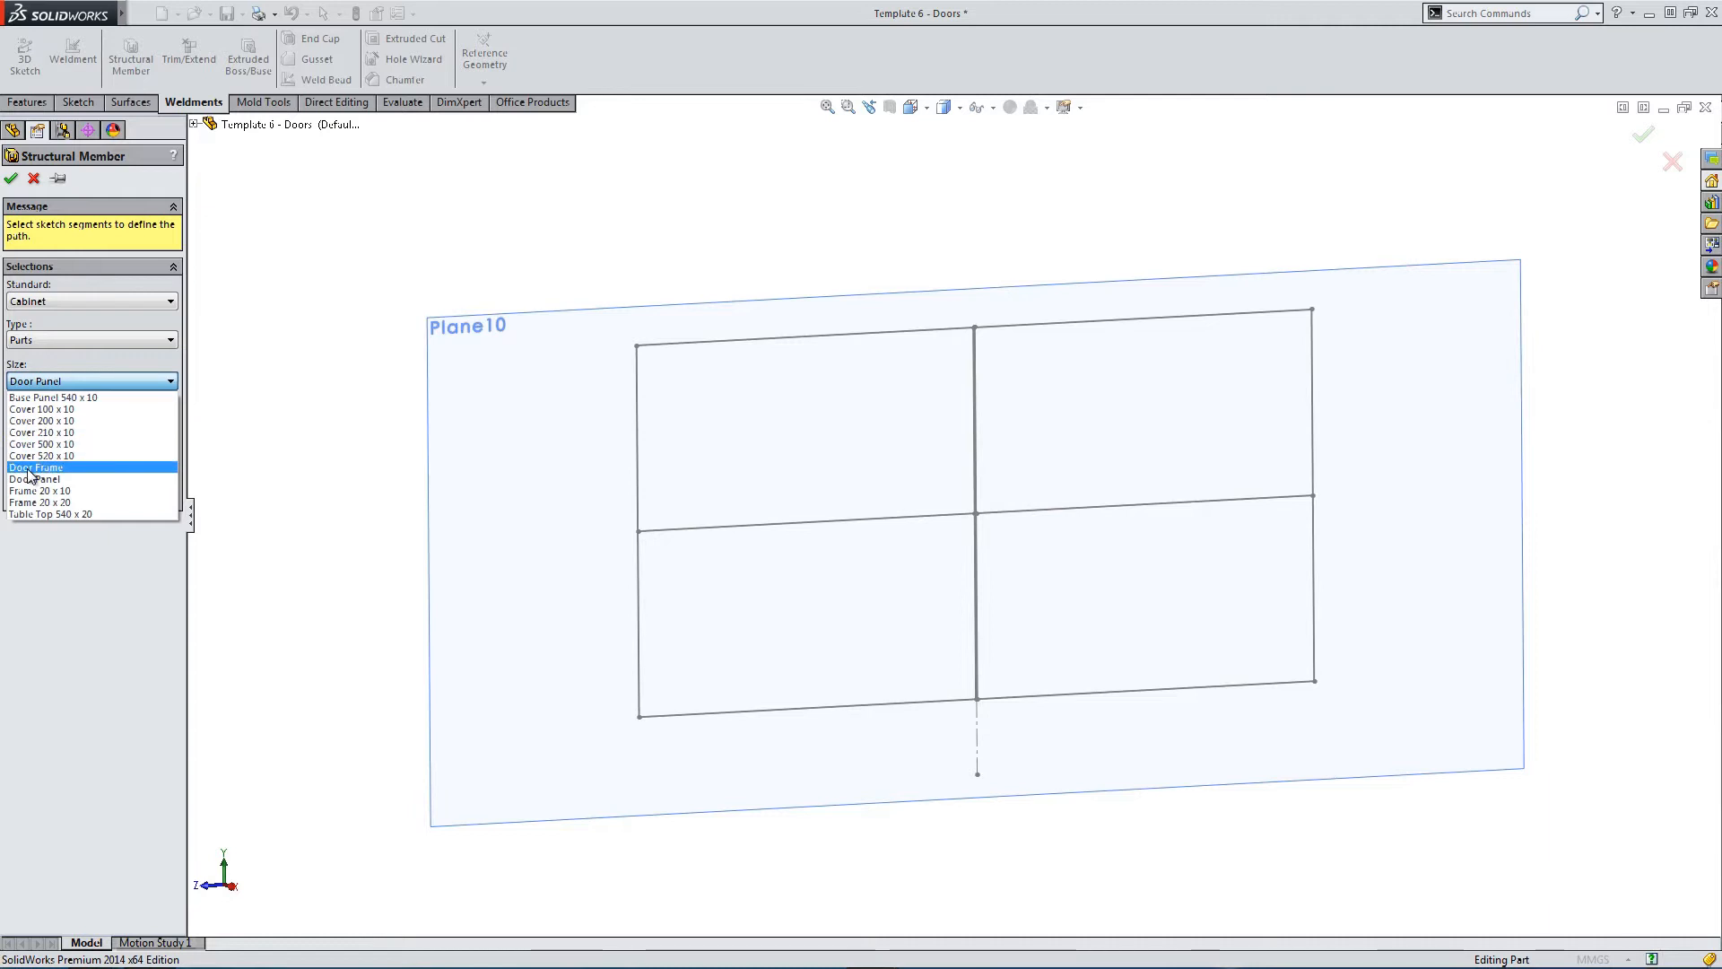
{"action": "left_click", "coordinate": [34, 468]}
{"action": "left_click", "coordinate": [69, 500]}
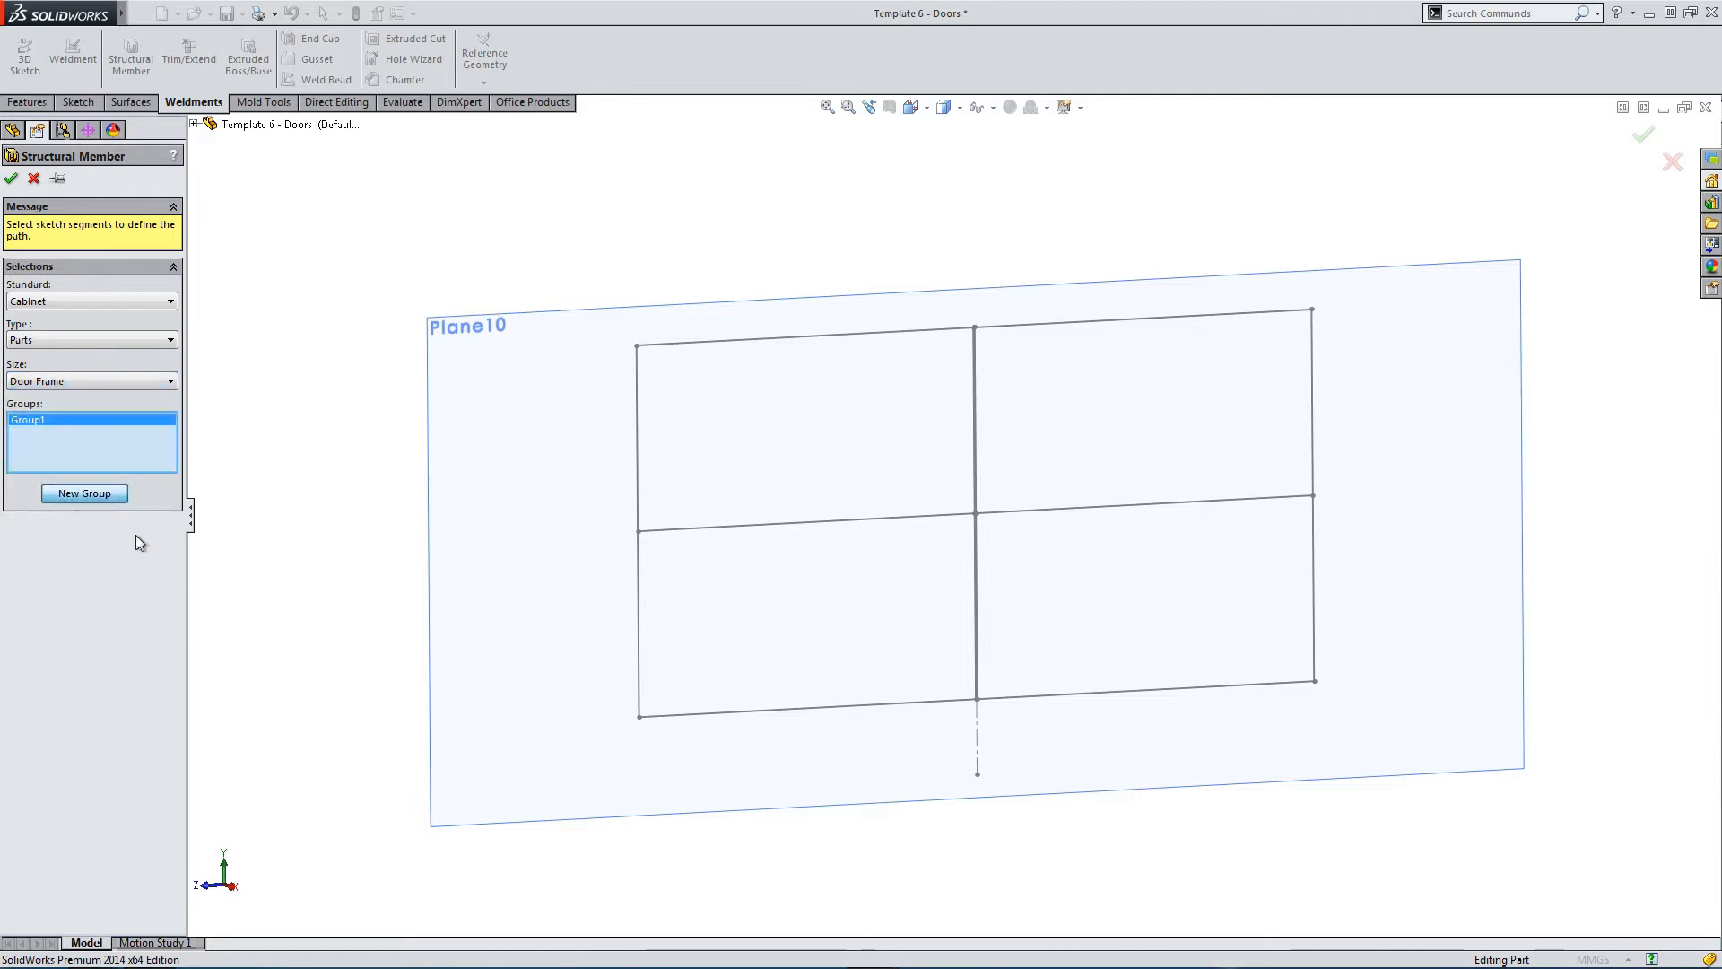
Select the four outline lines of the left door rectangle as the frame's path segments.
{"action": "left_click", "coordinate": [664, 345]}
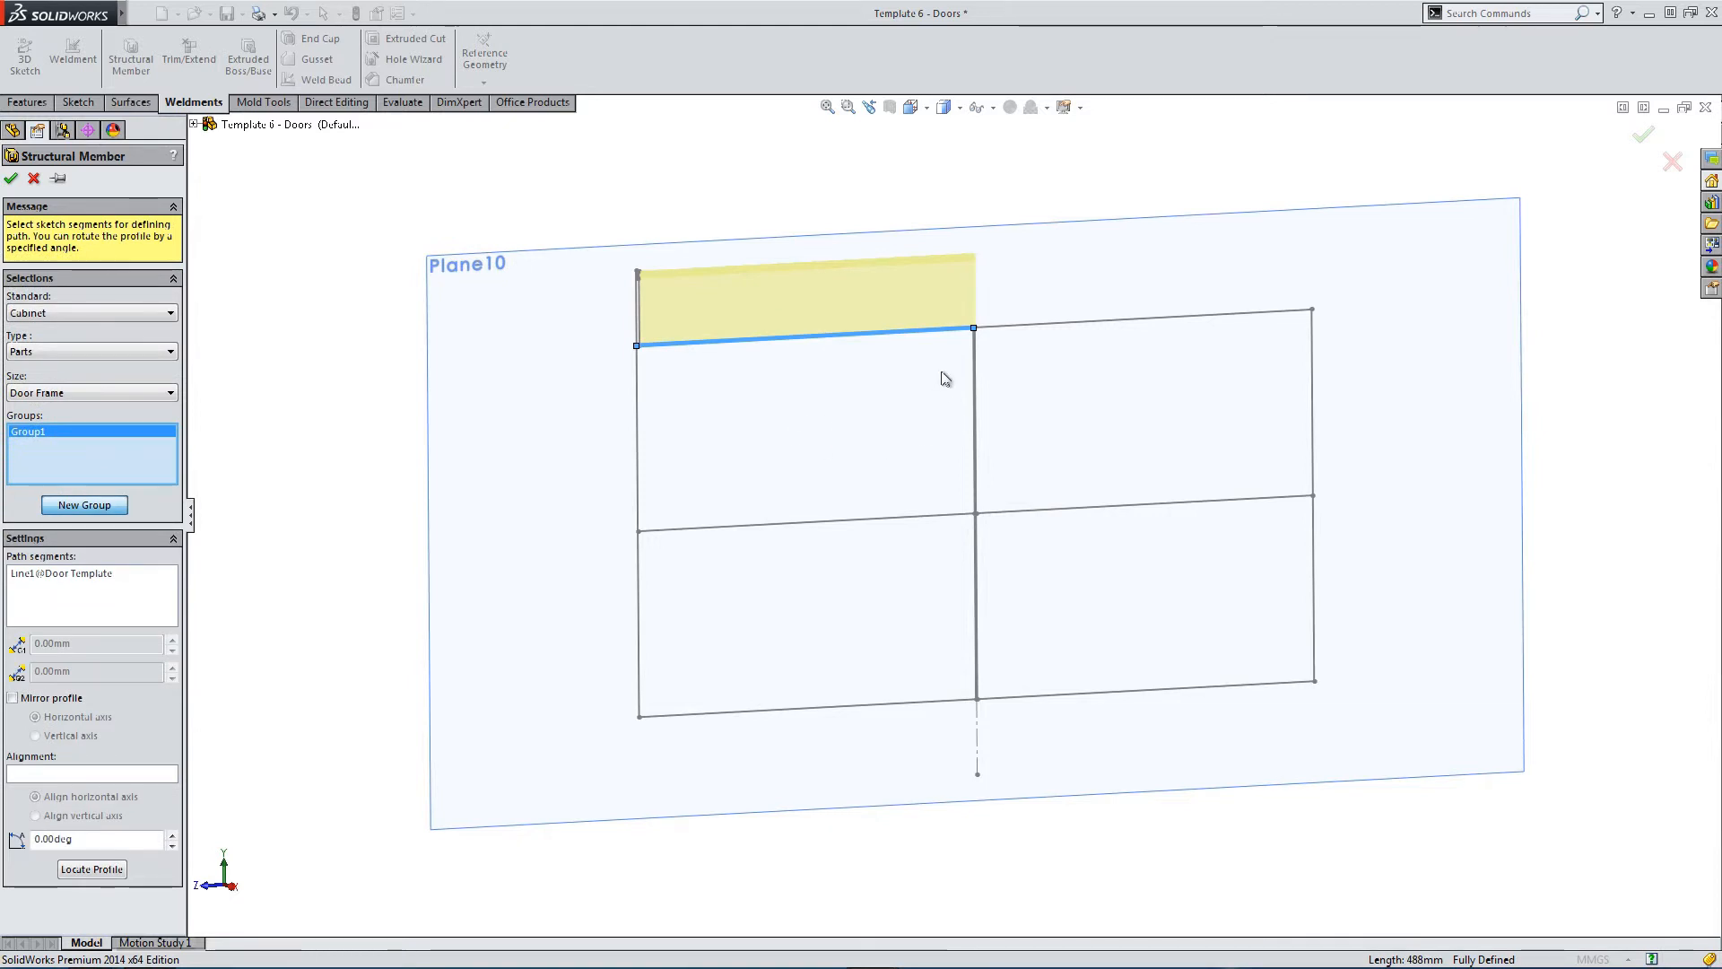
{"action": "scroll", "coordinate": [986, 364], "scroll_direction": "down", "scroll_amount": 6}
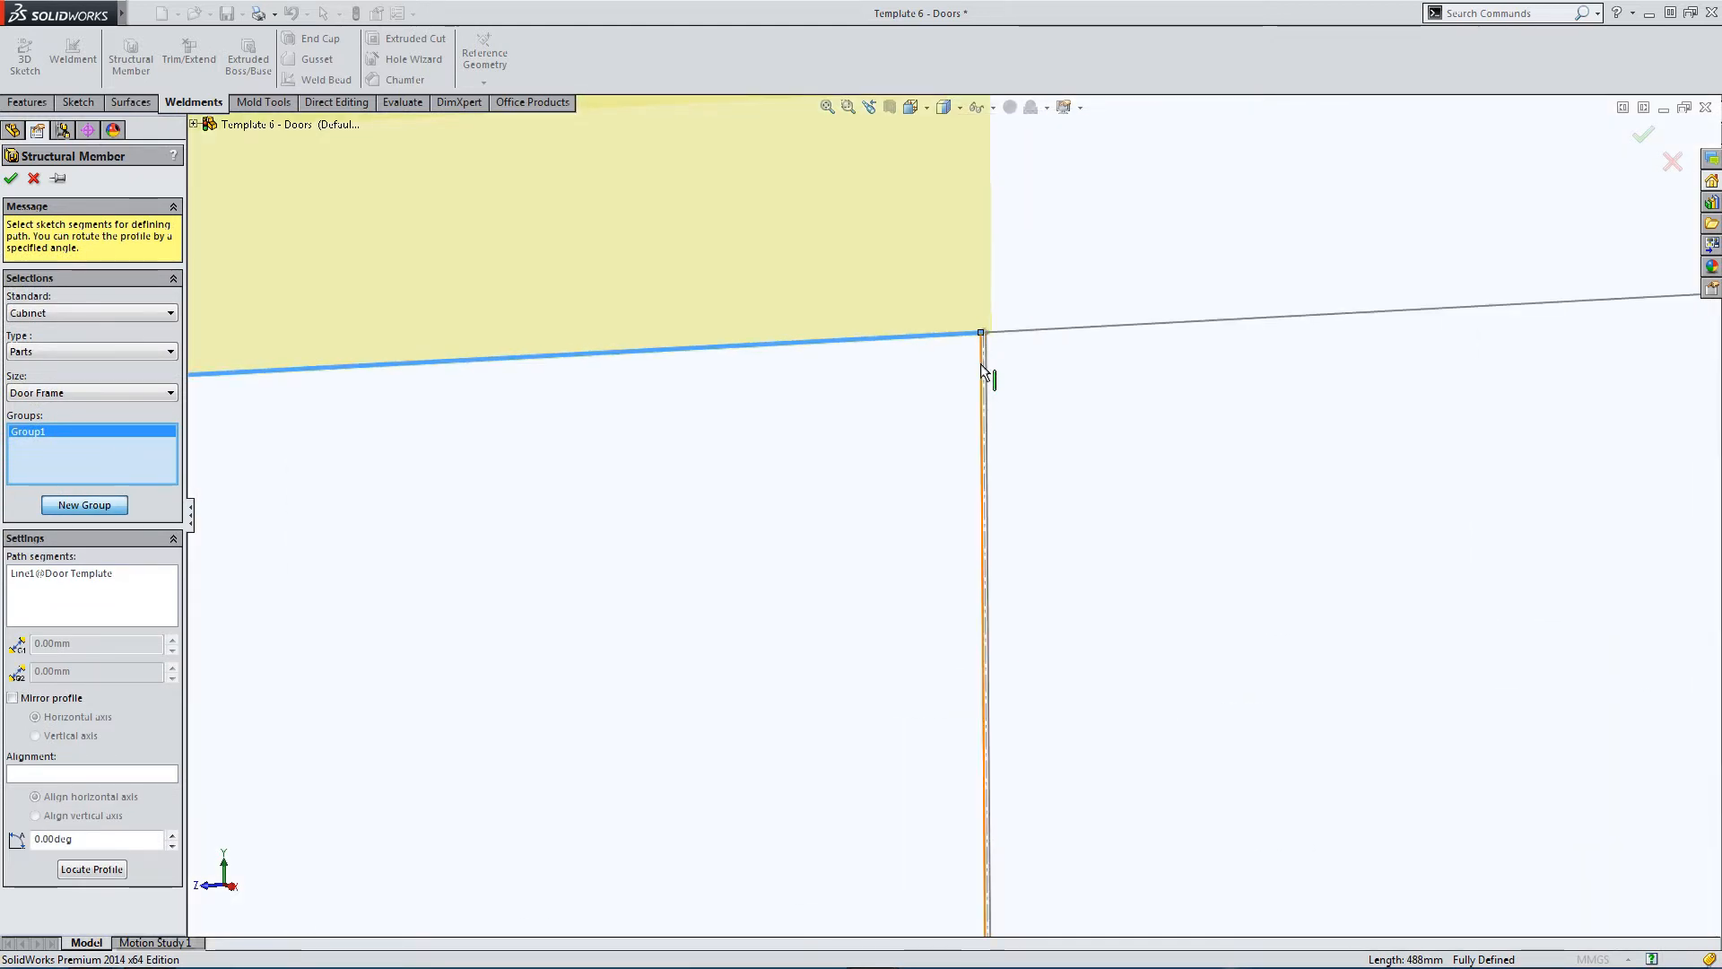
{"action": "left_click", "coordinate": [985, 369]}
{"action": "scroll", "coordinate": [911, 529], "scroll_direction": "up", "scroll_amount": 3}
{"action": "scroll", "coordinate": [794, 762], "scroll_direction": "up", "scroll_amount": 3}
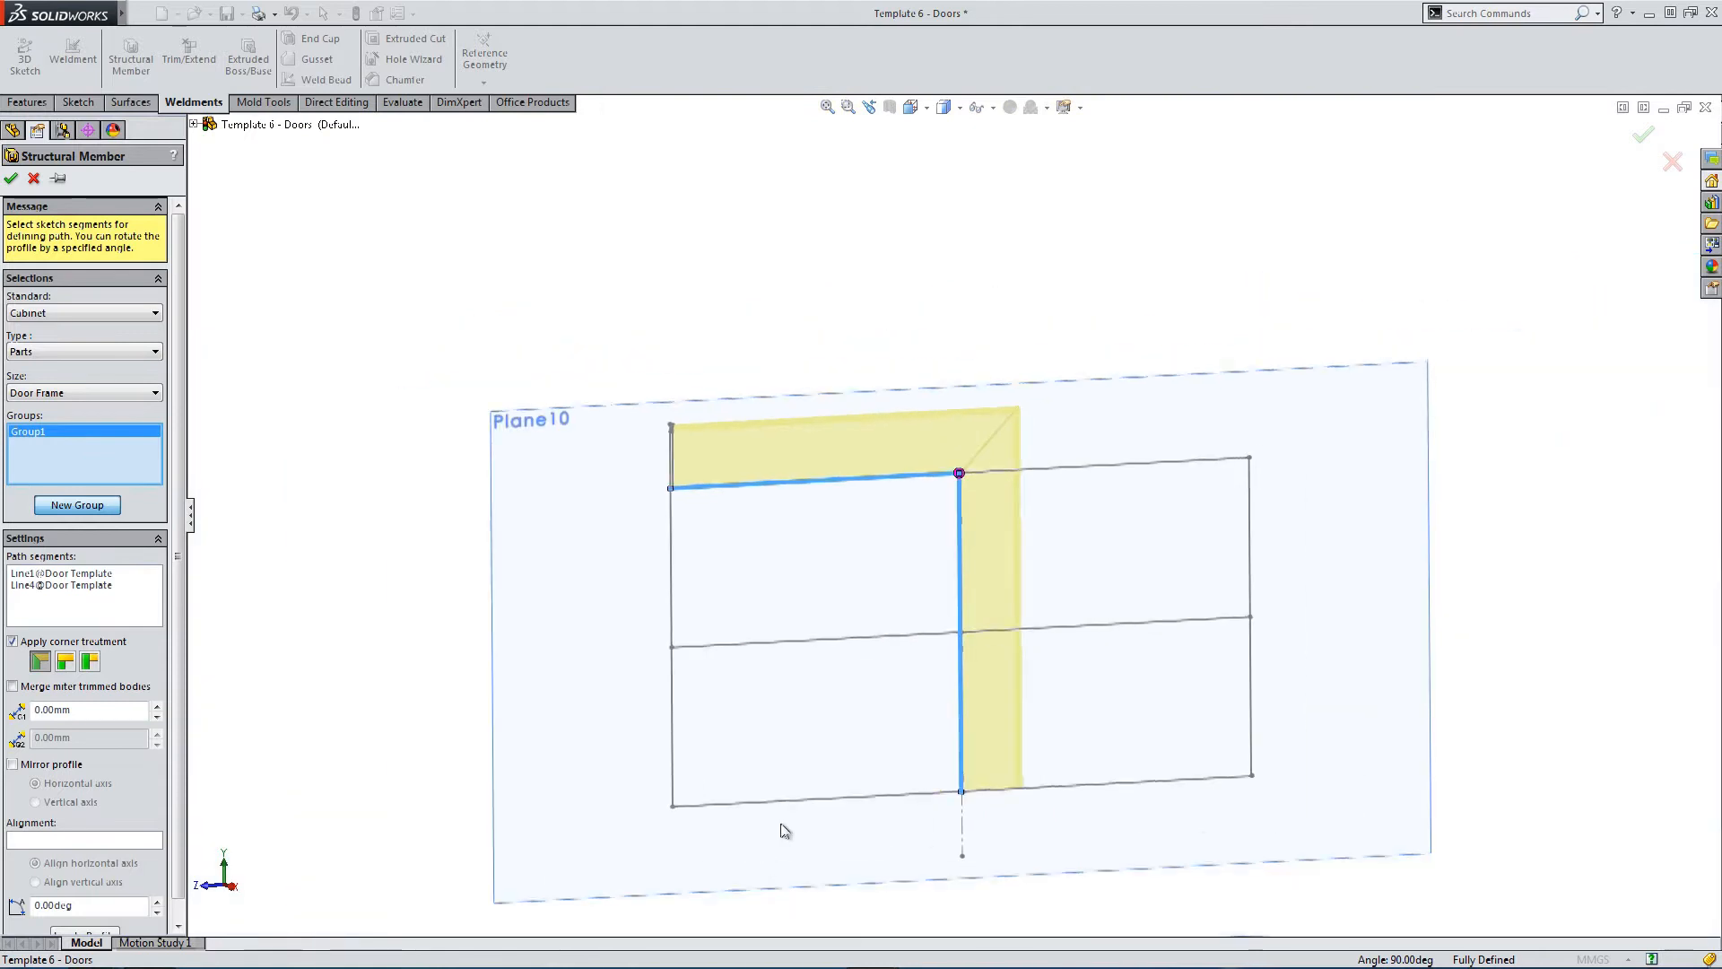
{"action": "left_click", "coordinate": [752, 801]}
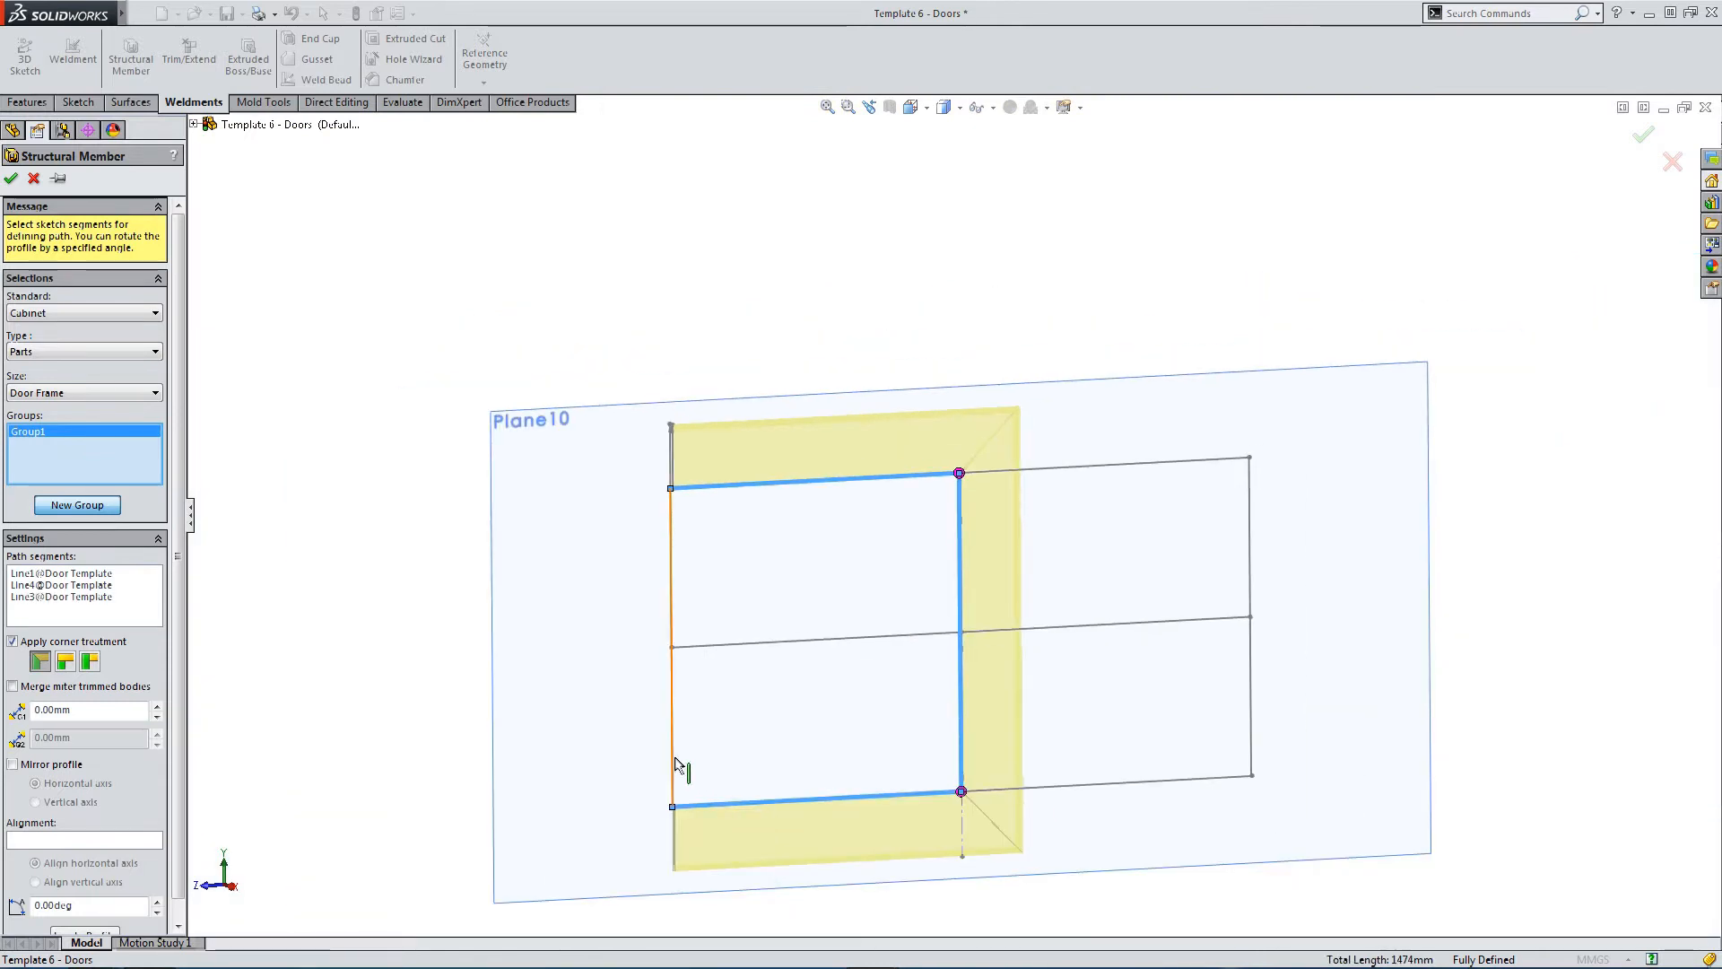
{"action": "left_click", "coordinate": [672, 769]}
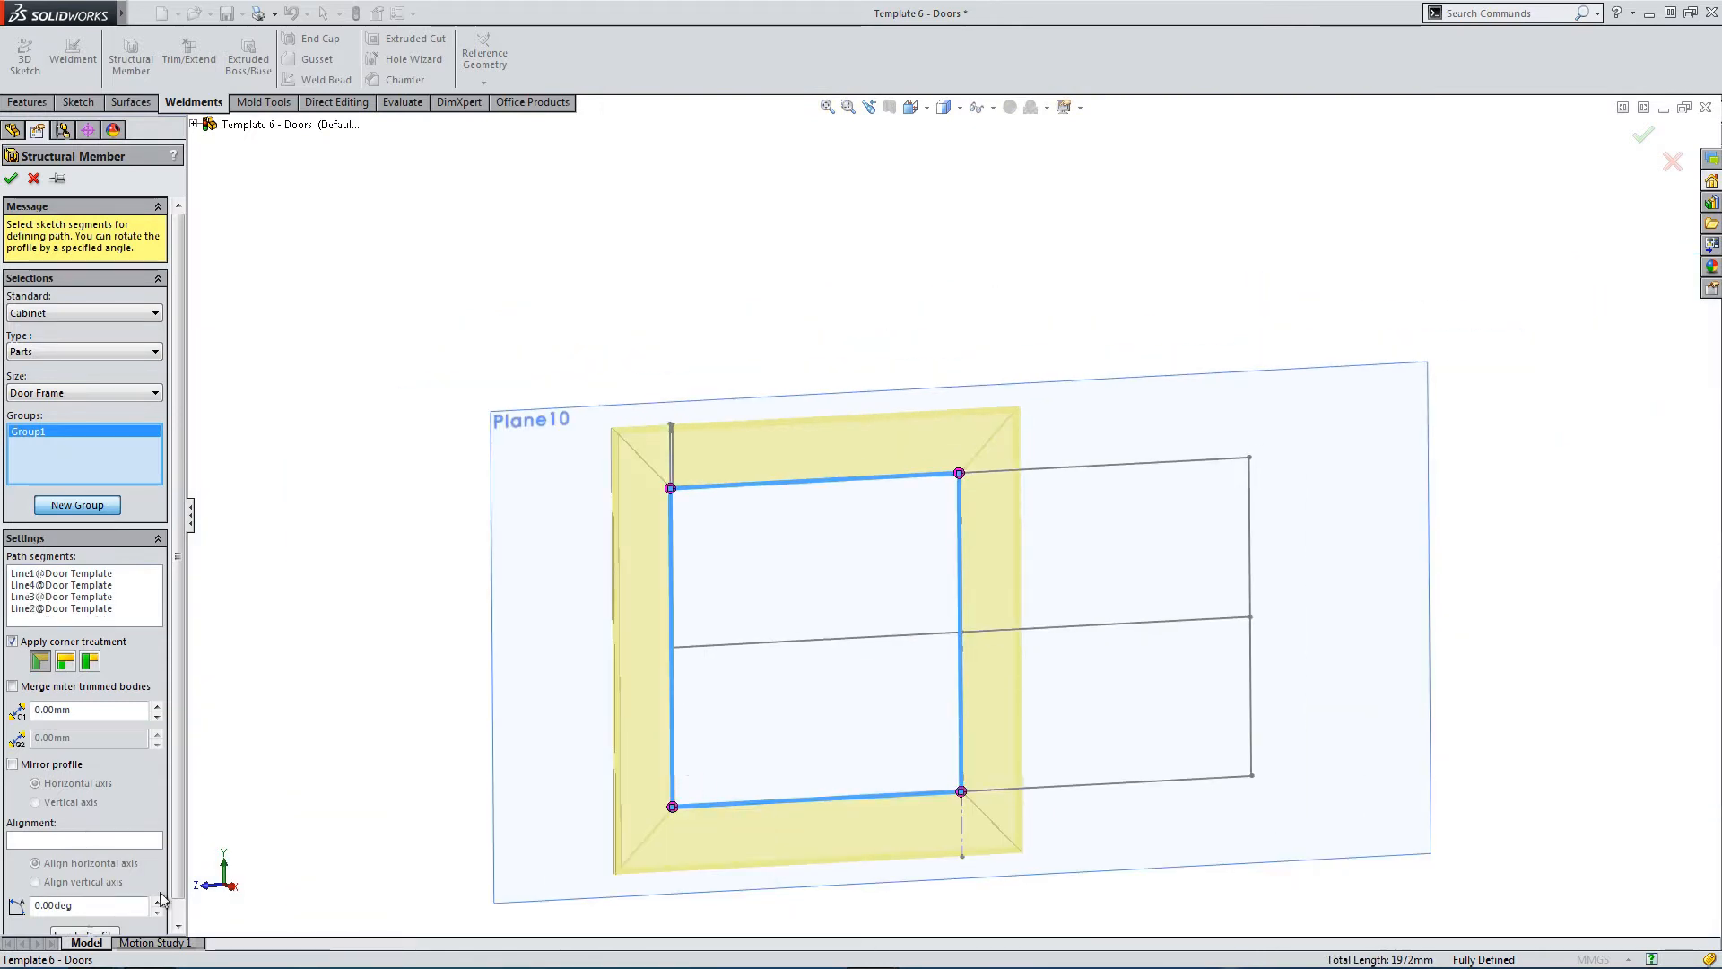
Set the rotation angle of the door frame profile to 180 degrees.
{"action": "left_click", "coordinate": [175, 844]}
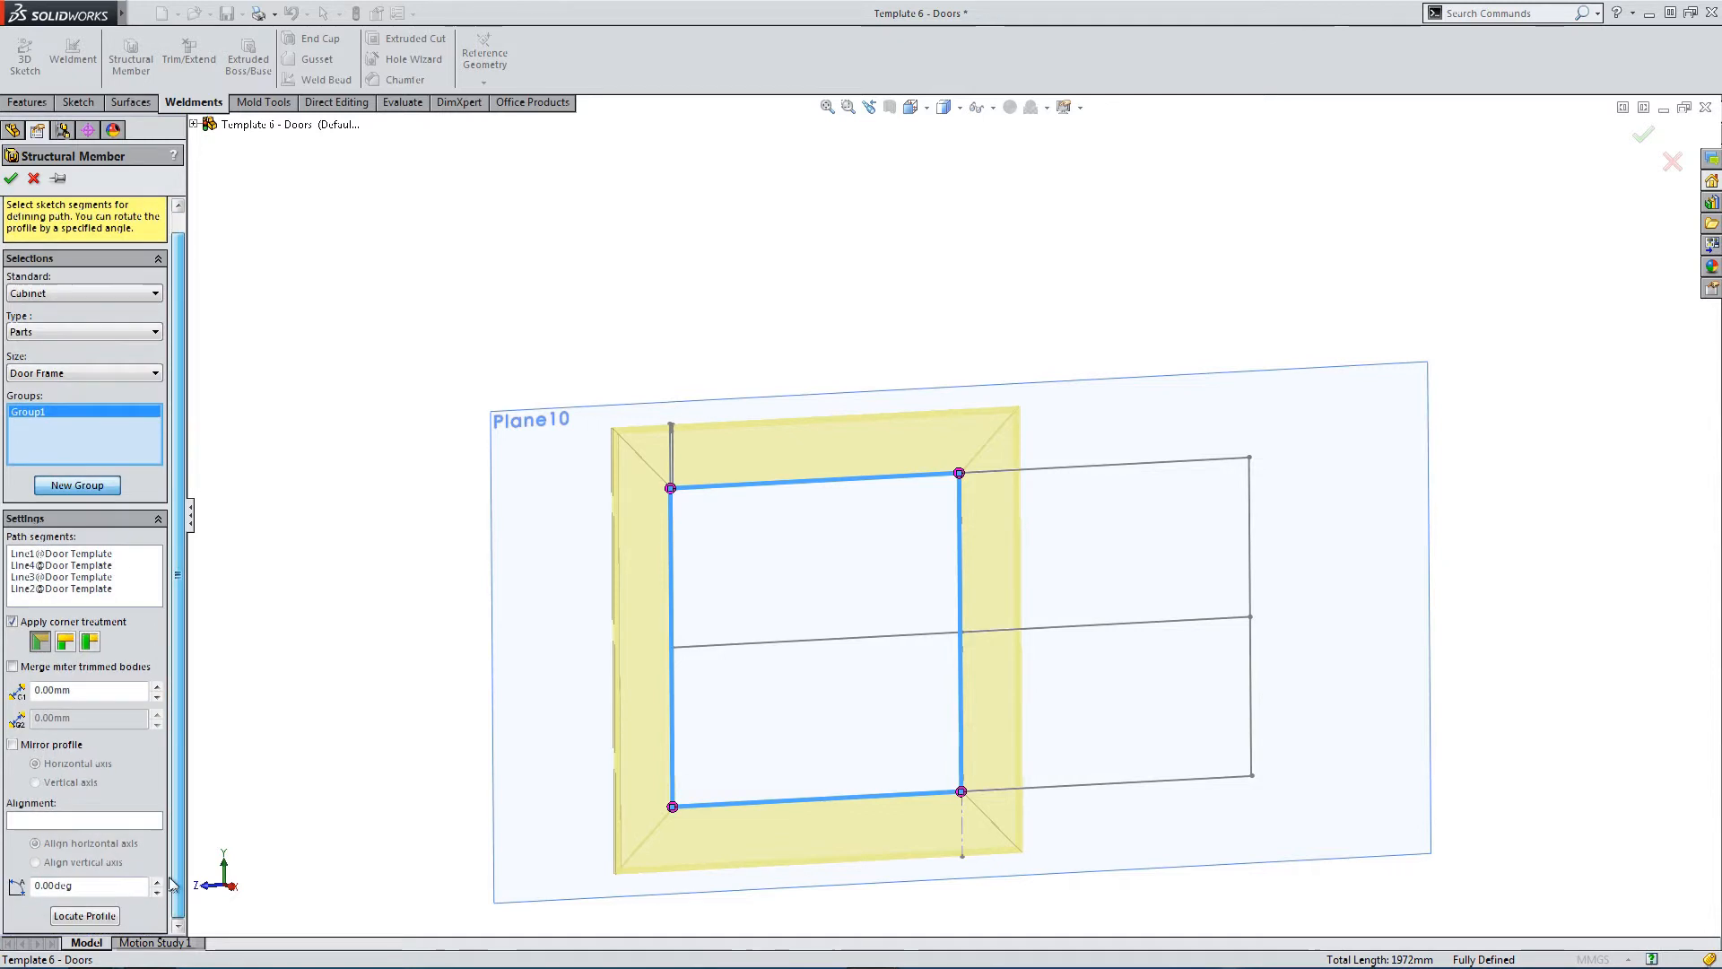
{"action": "left_click", "coordinate": [83, 915]}
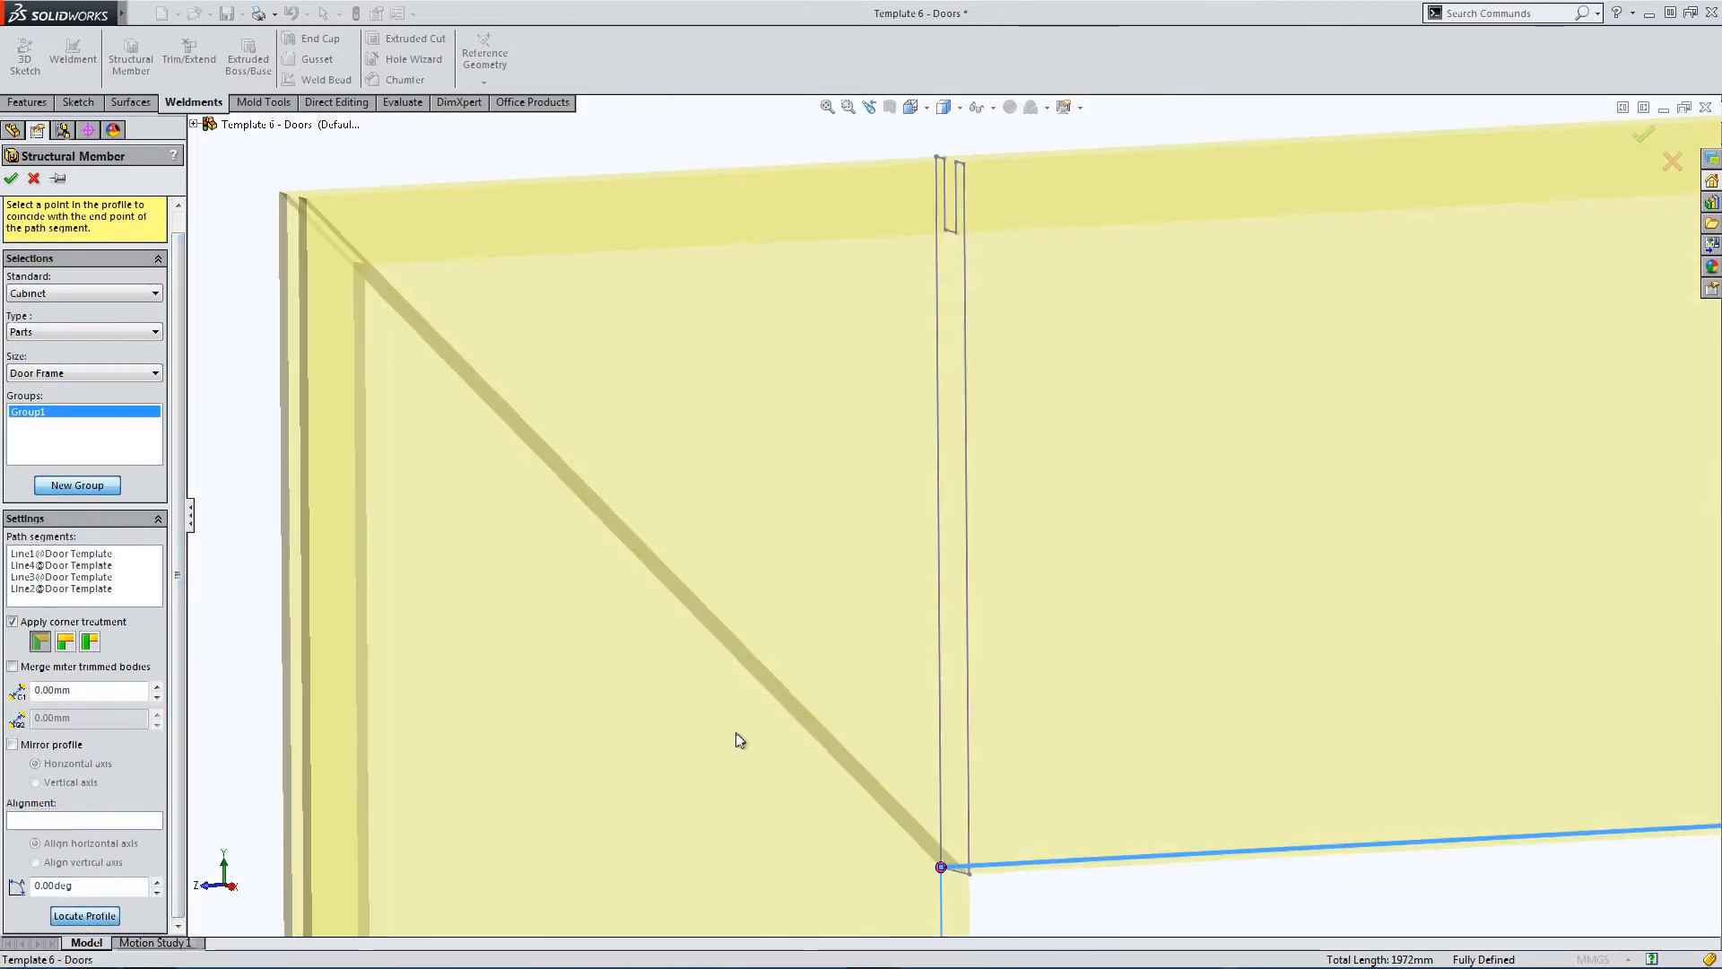
{"action": "key", "text": "z"}
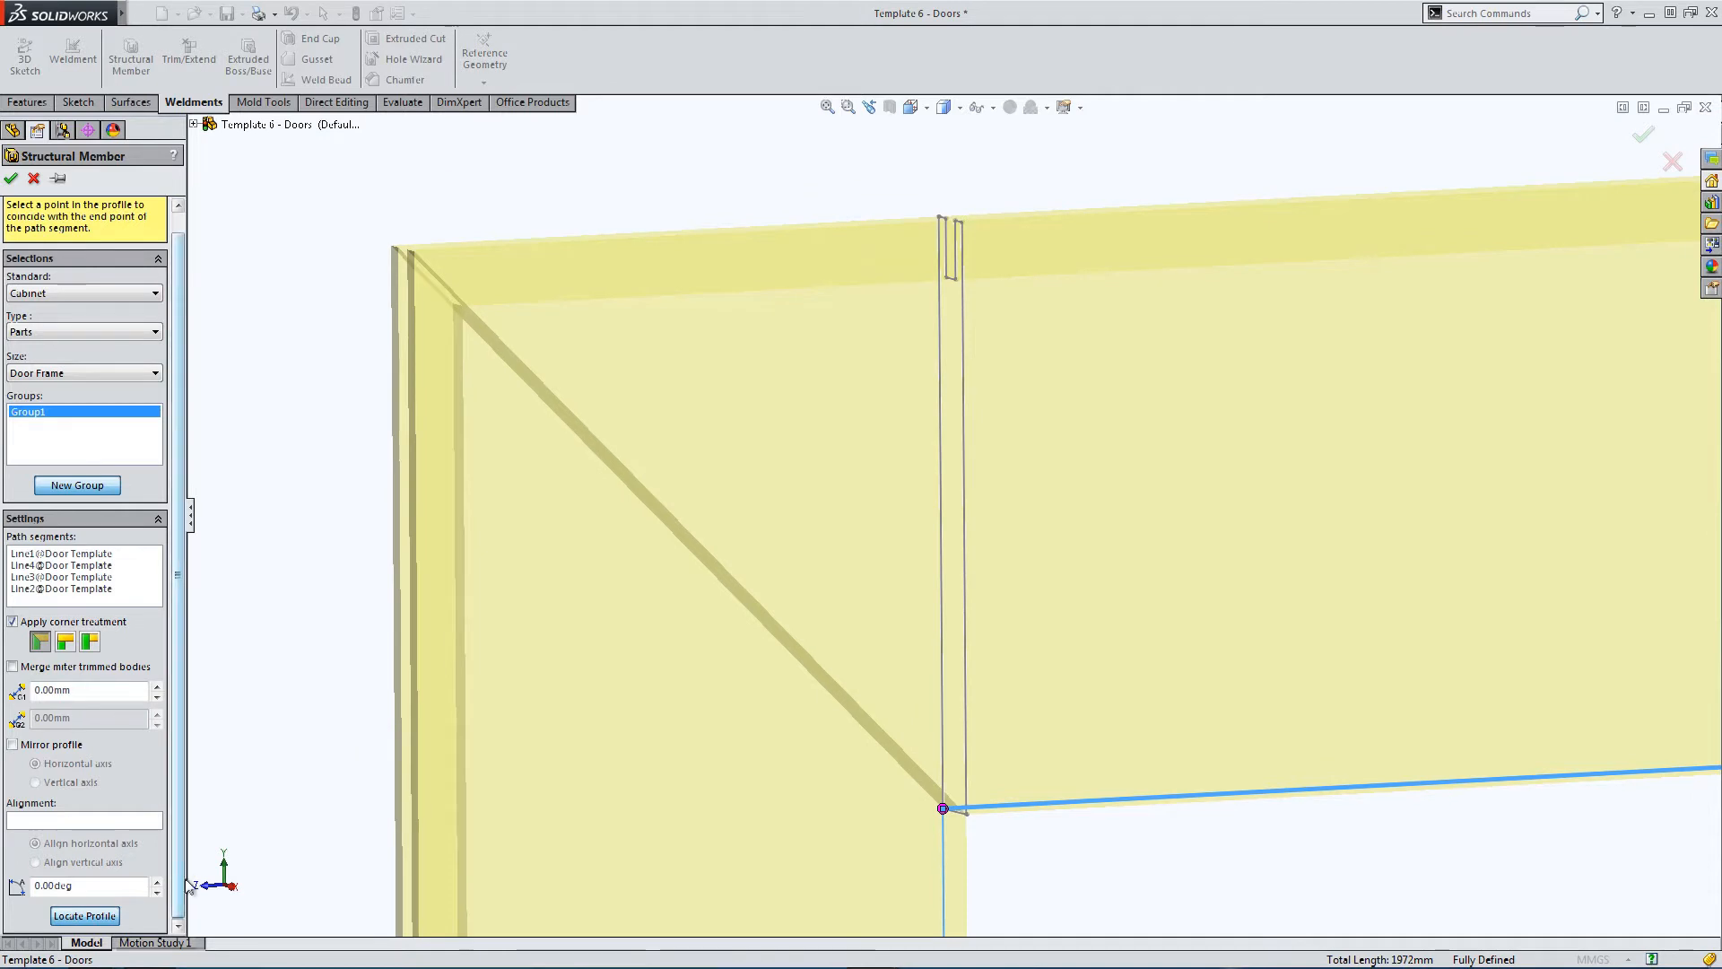
{"action": "left_click", "coordinate": [13, 744]}
{"action": "left_click", "coordinate": [67, 743]}
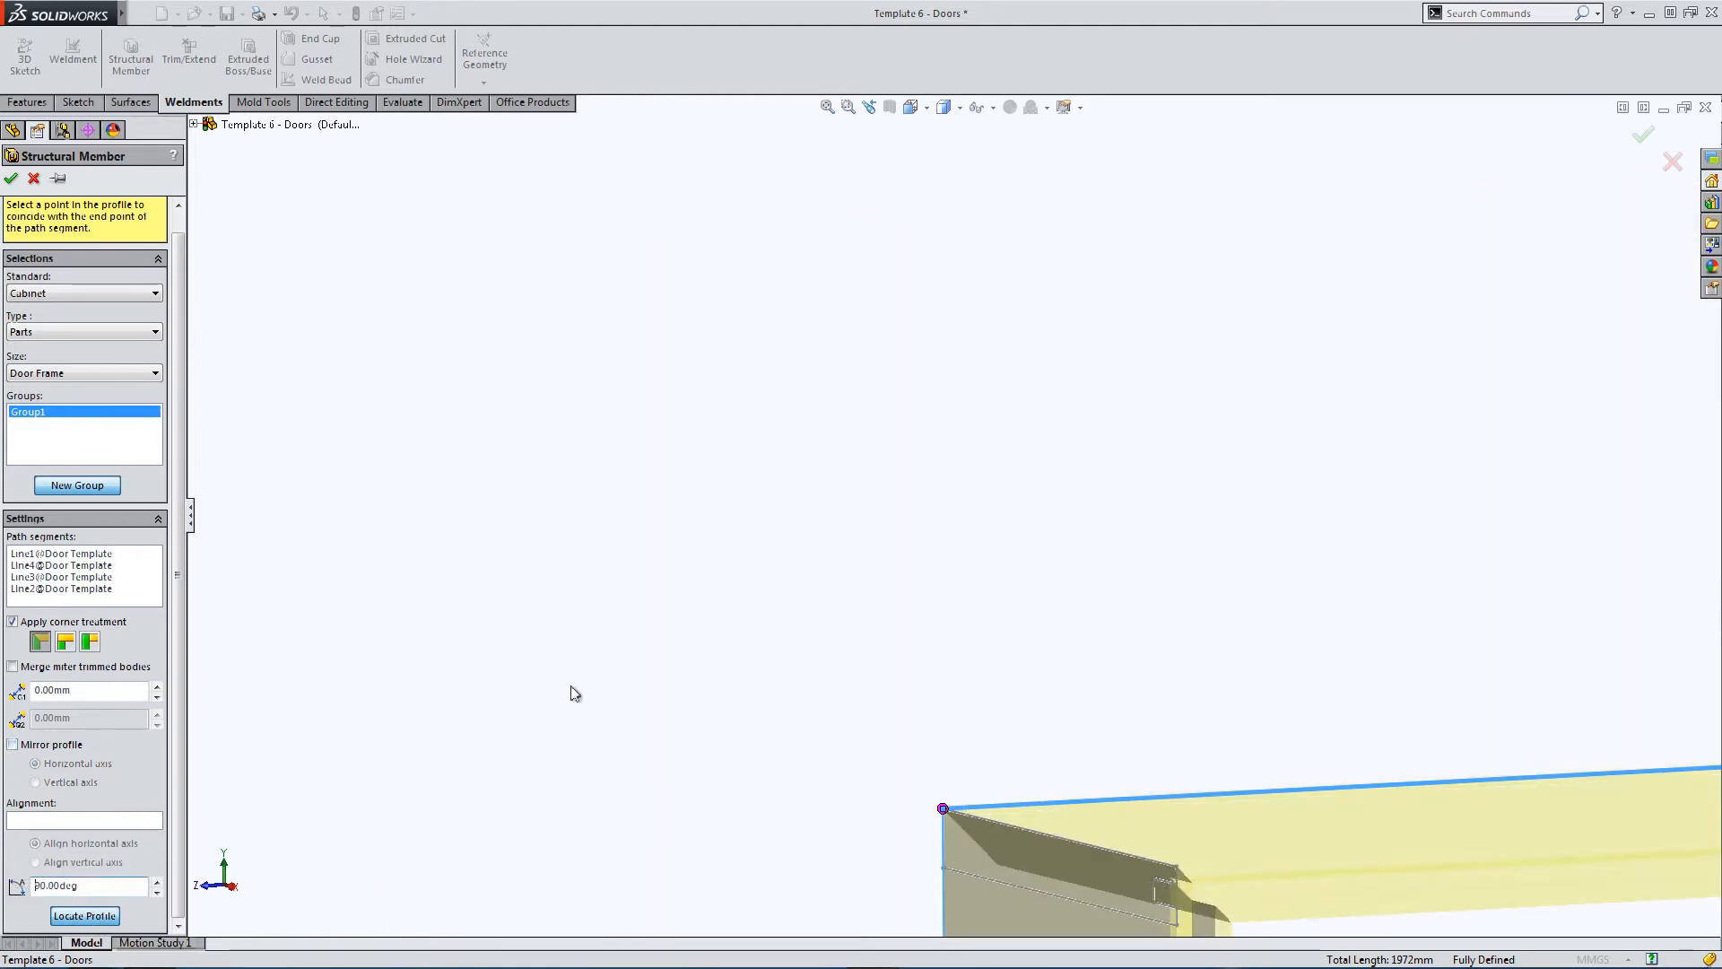
{"action": "scroll", "coordinate": [1053, 774], "scroll_direction": "down", "scroll_amount": 3}
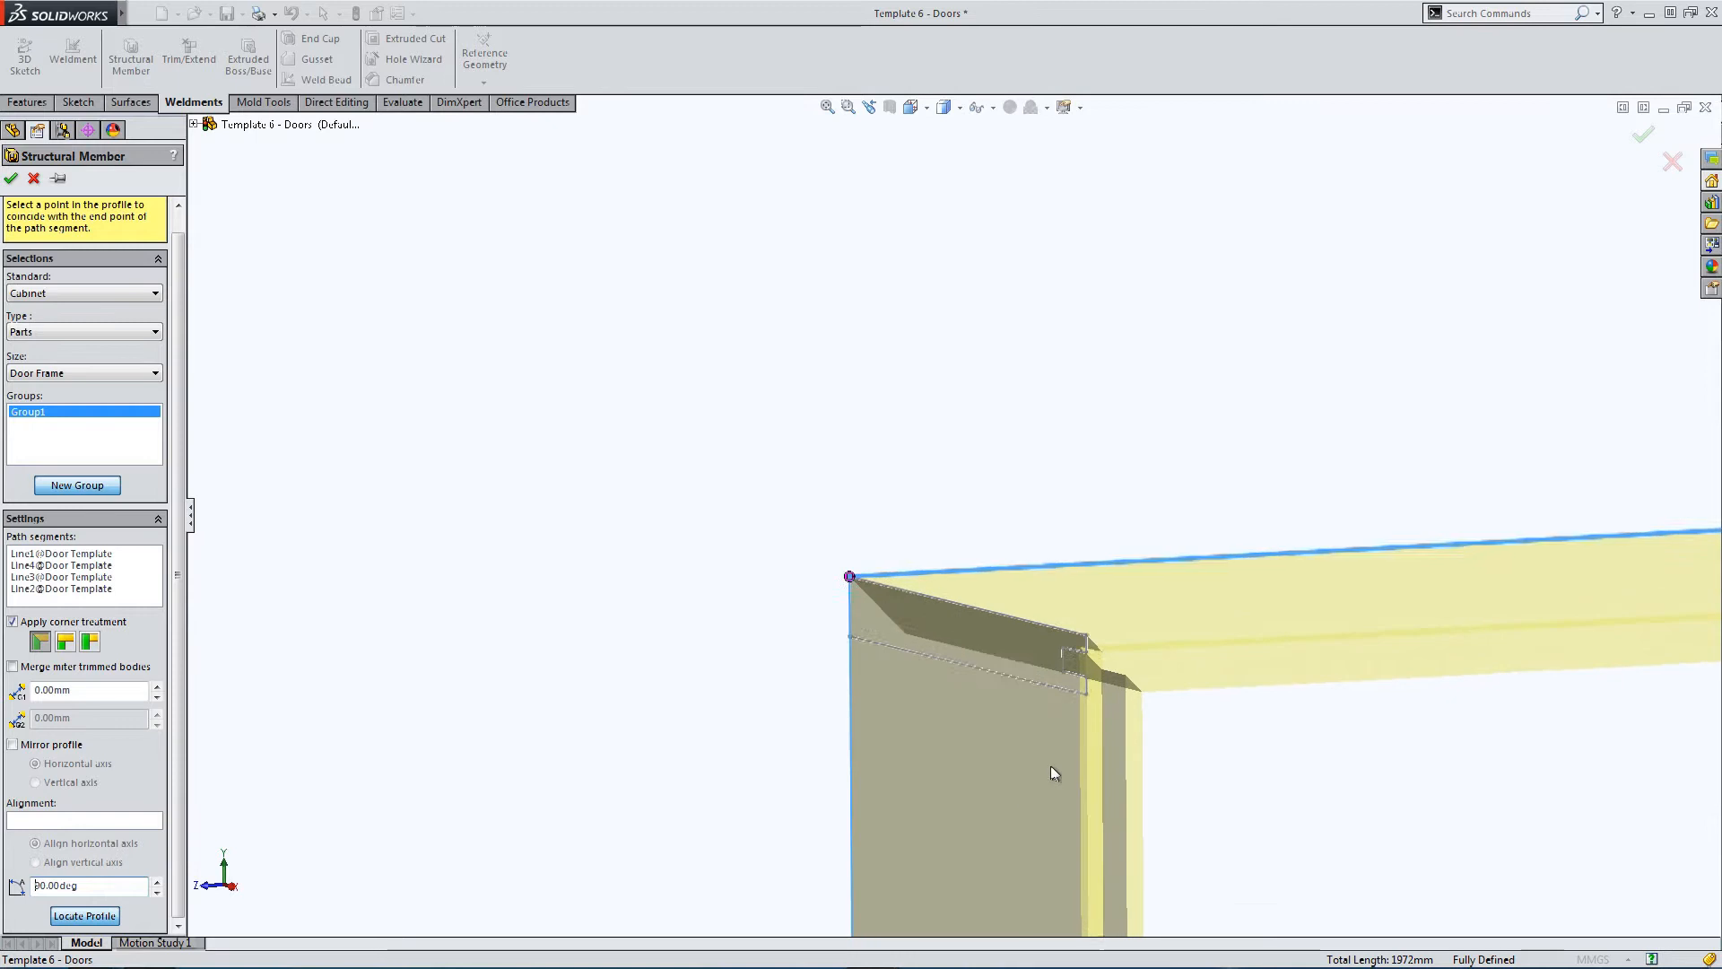
{"action": "type", "text": "180"}
{"action": "key", "text": "Return"}
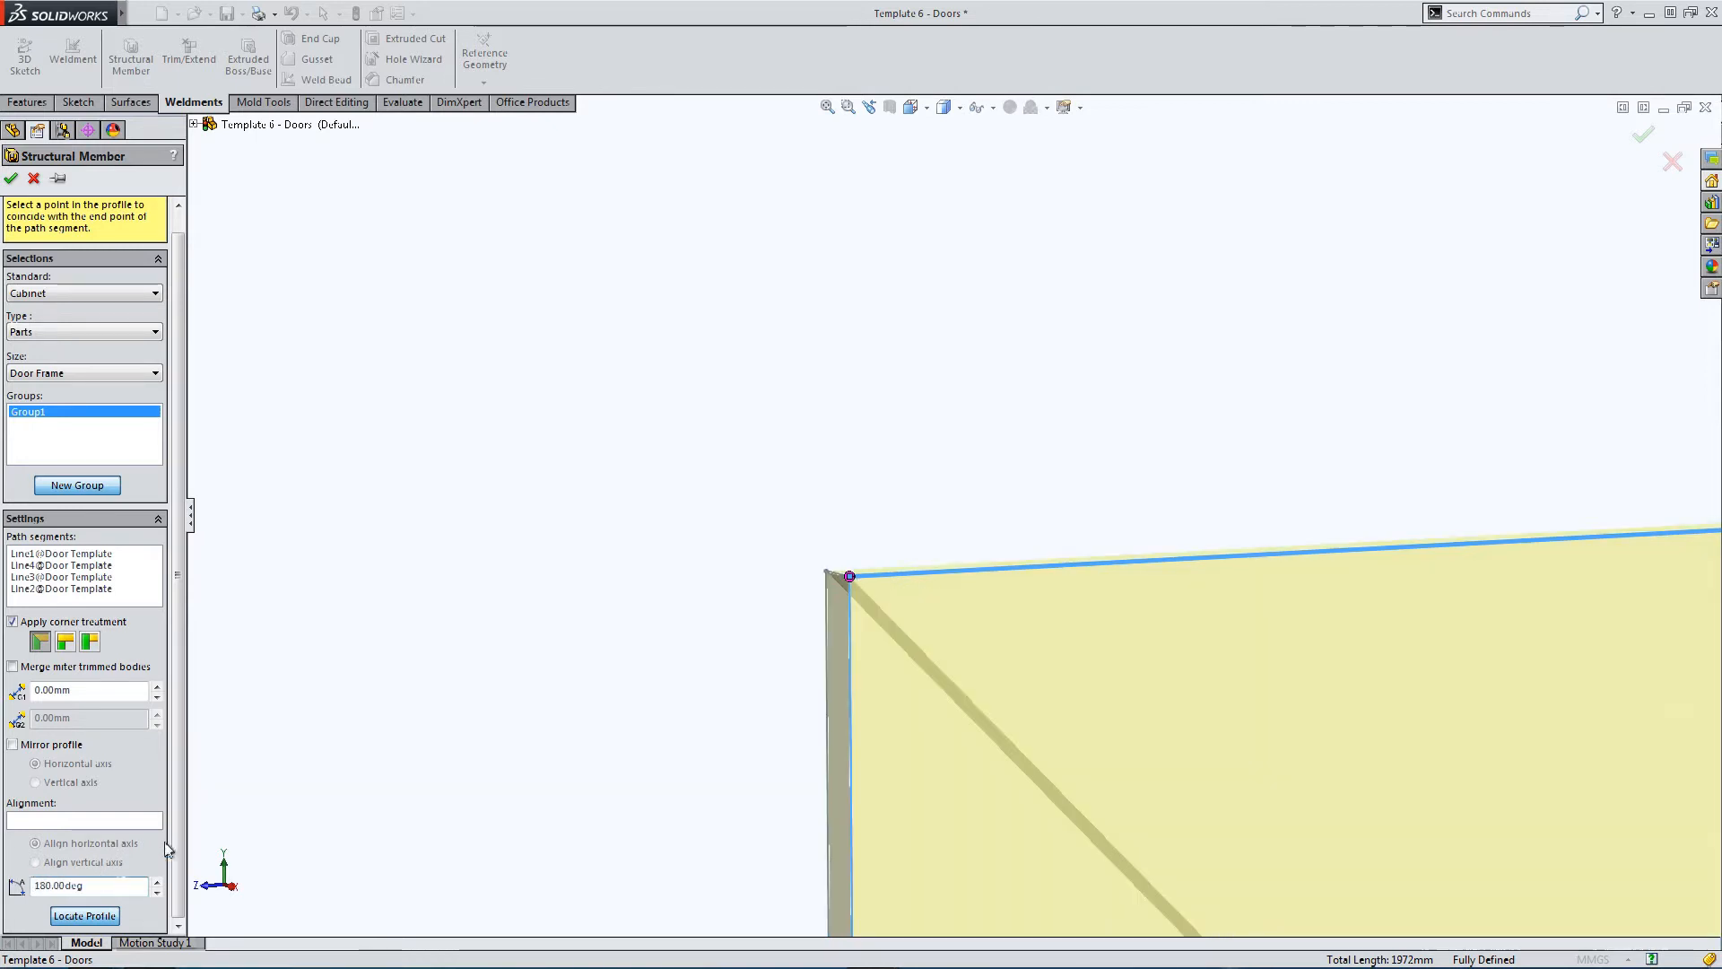
Relocate the frame profile so its opposite outer corner point coincides with the path, placing the frame inside the door outline.
{"action": "left_click", "coordinate": [91, 914]}
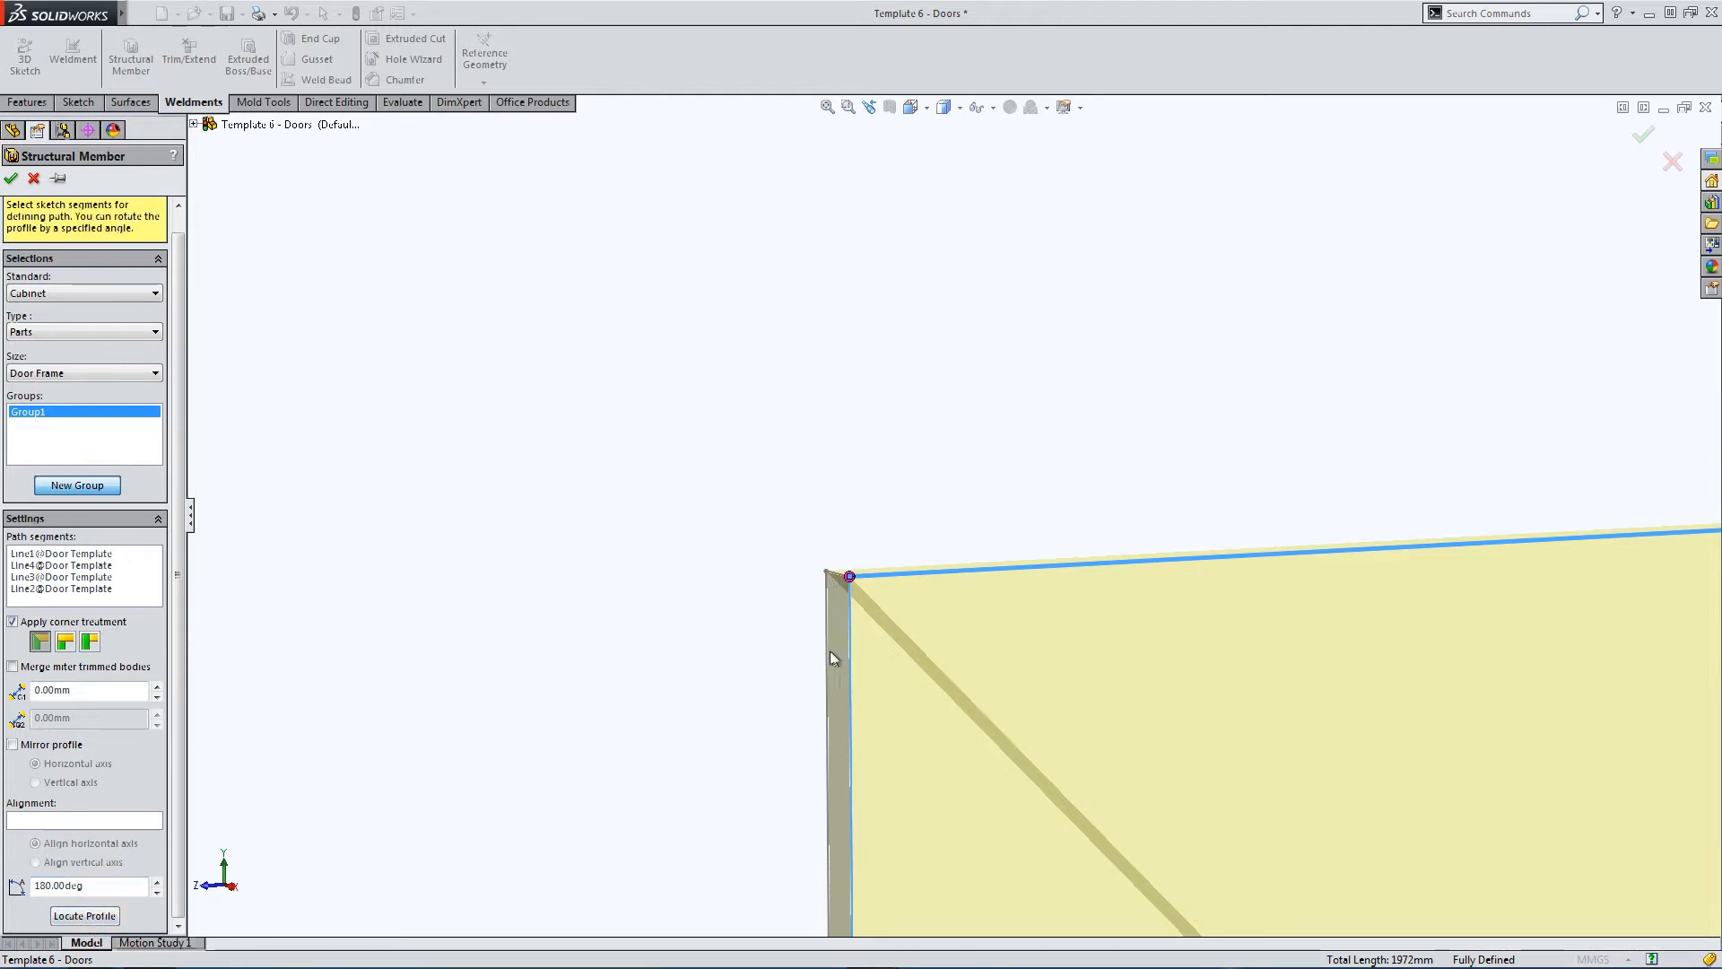
{"action": "scroll", "coordinate": [843, 718], "scroll_direction": "up", "scroll_amount": 3}
{"action": "scroll", "coordinate": [897, 758], "scroll_direction": "down", "scroll_amount": 1}
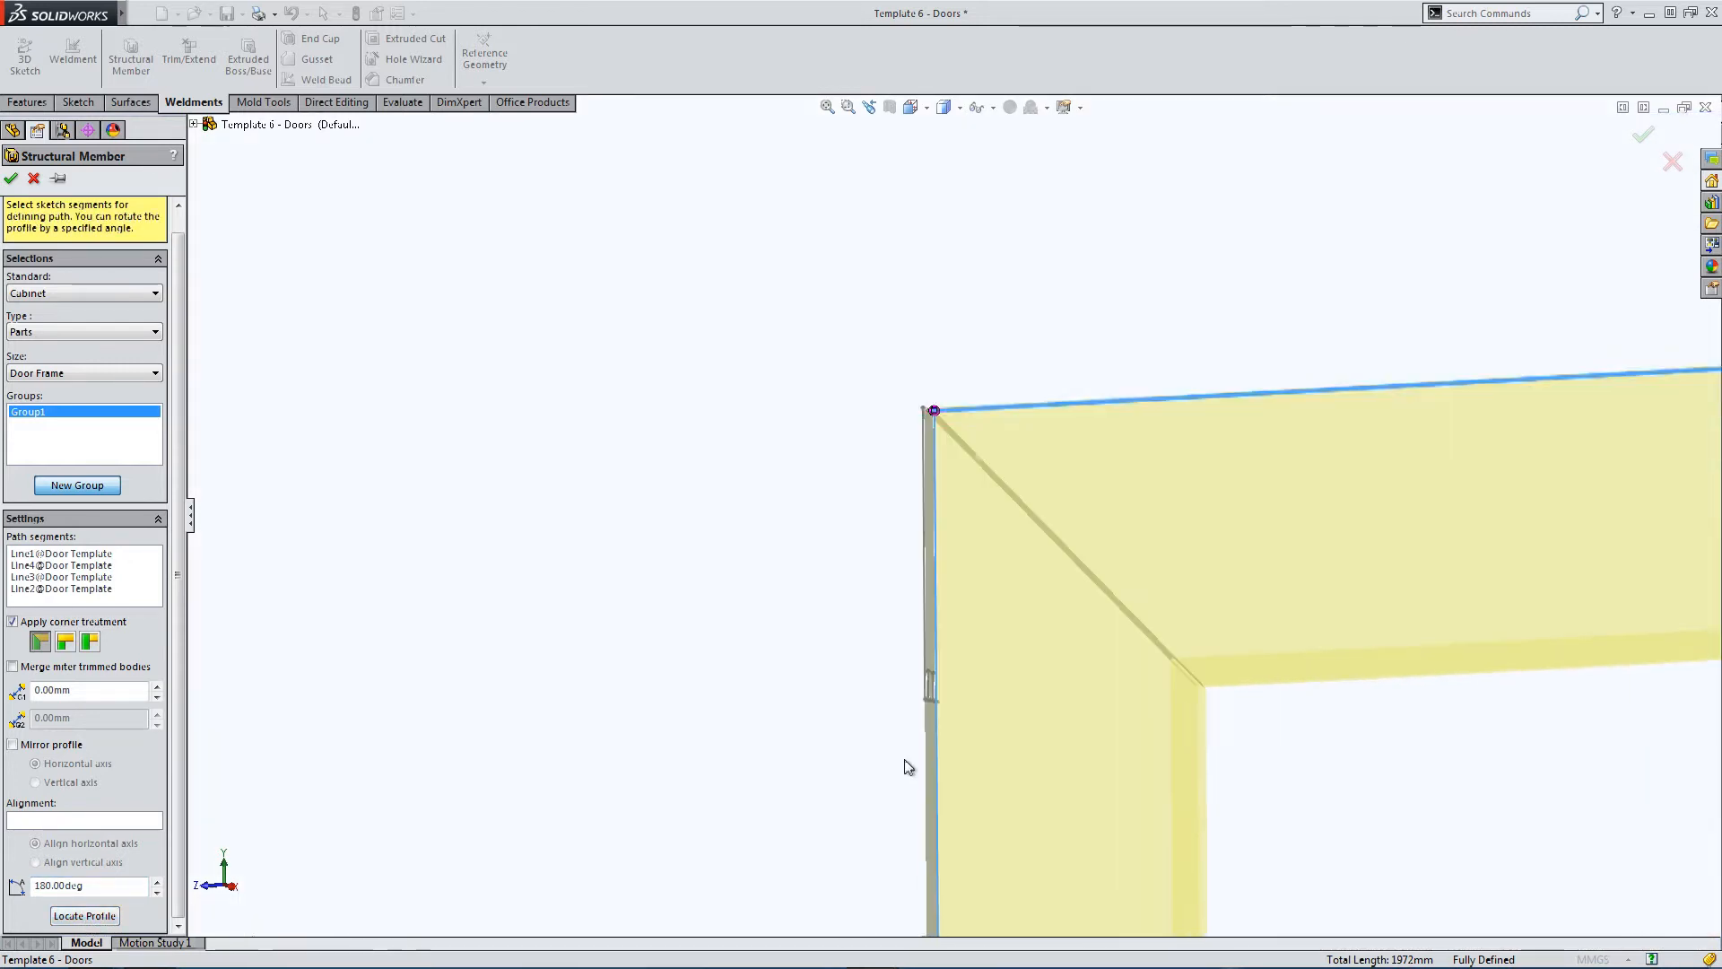
{"action": "left_click", "coordinate": [89, 916]}
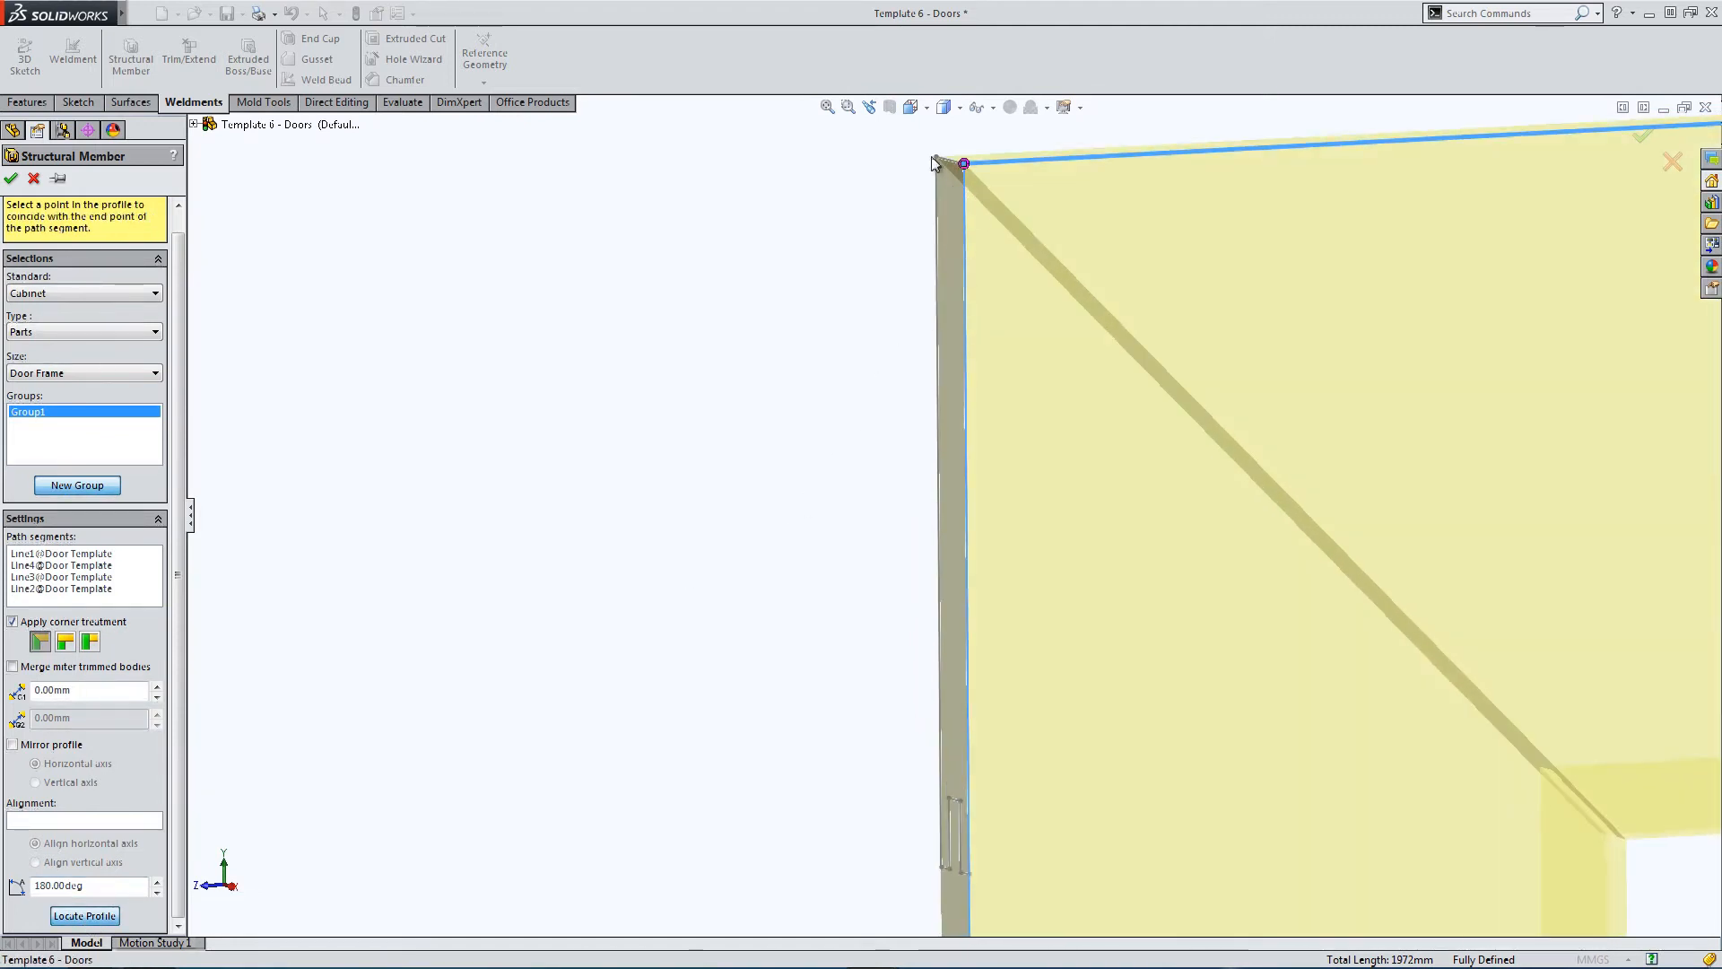
{"action": "left_click", "coordinate": [936, 159]}
{"action": "middle_click_drag", "start_coordinate": [884, 303], "coordinate": [950, 284]}
{"action": "scroll", "coordinate": [912, 588], "scroll_direction": "up", "scroll_amount": 2}
{"action": "scroll", "coordinate": [937, 682], "scroll_direction": "down", "scroll_amount": 1}
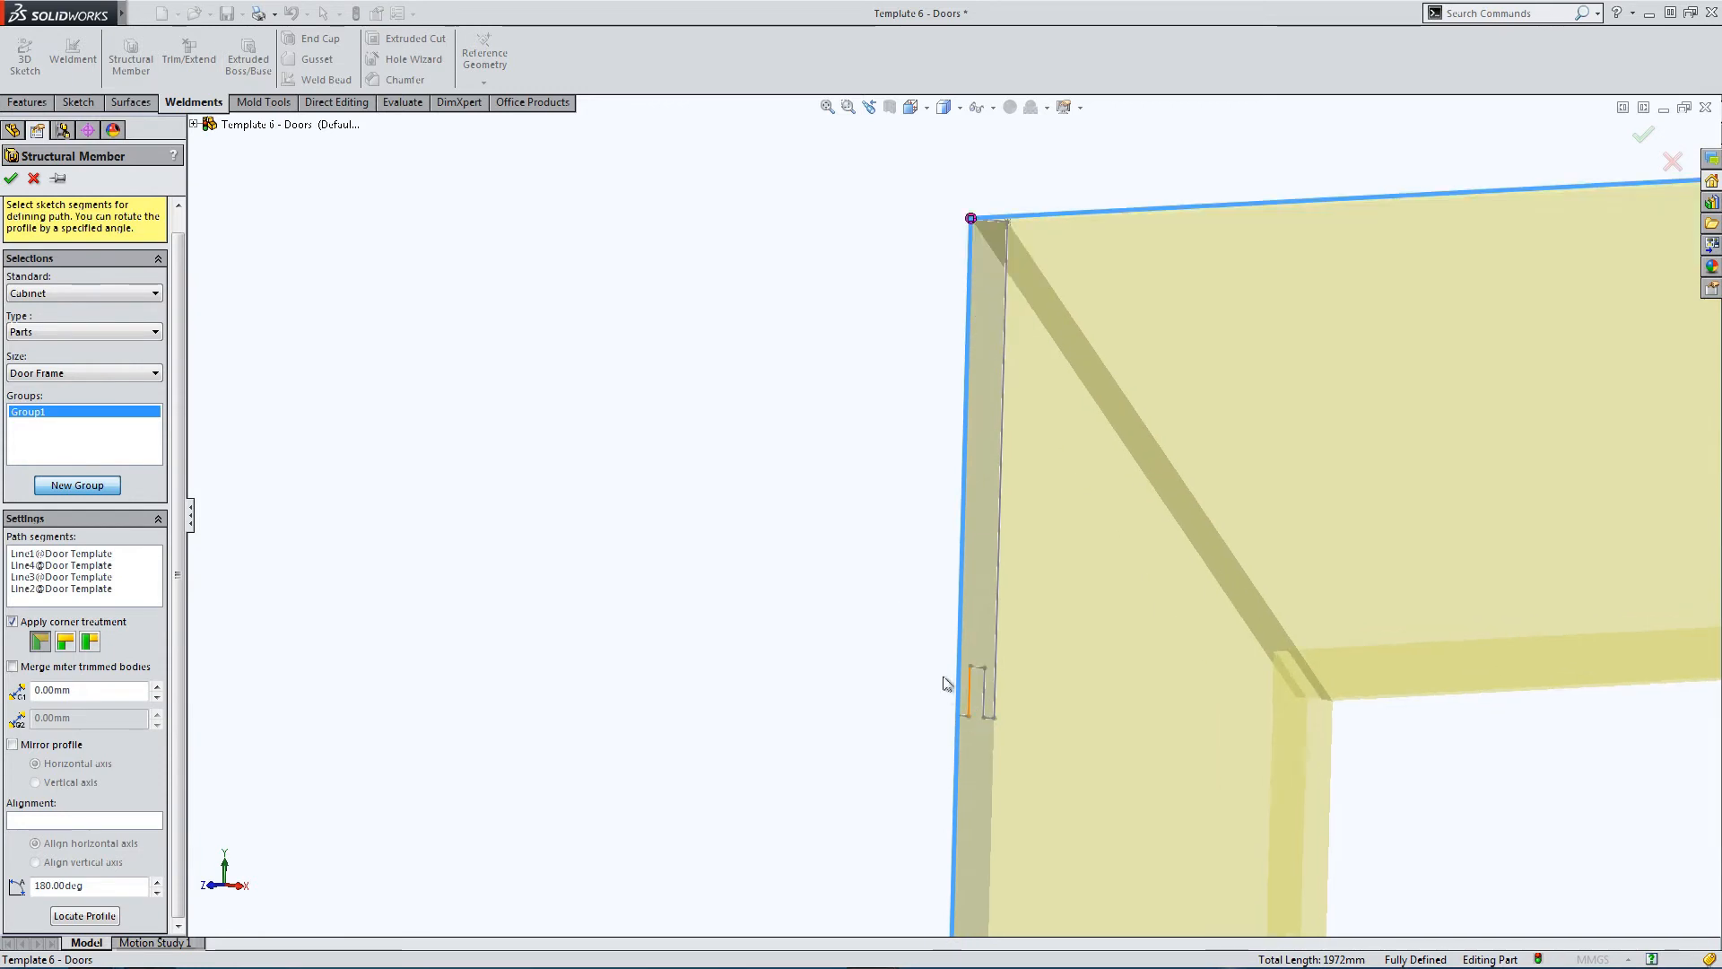
Add a second group to the door frame structural member and select the four outline lines of the right door rectangle as its path.
{"action": "left_click", "coordinate": [77, 485]}
{"action": "scroll", "coordinate": [1219, 484], "scroll_direction": "up", "scroll_amount": 3}
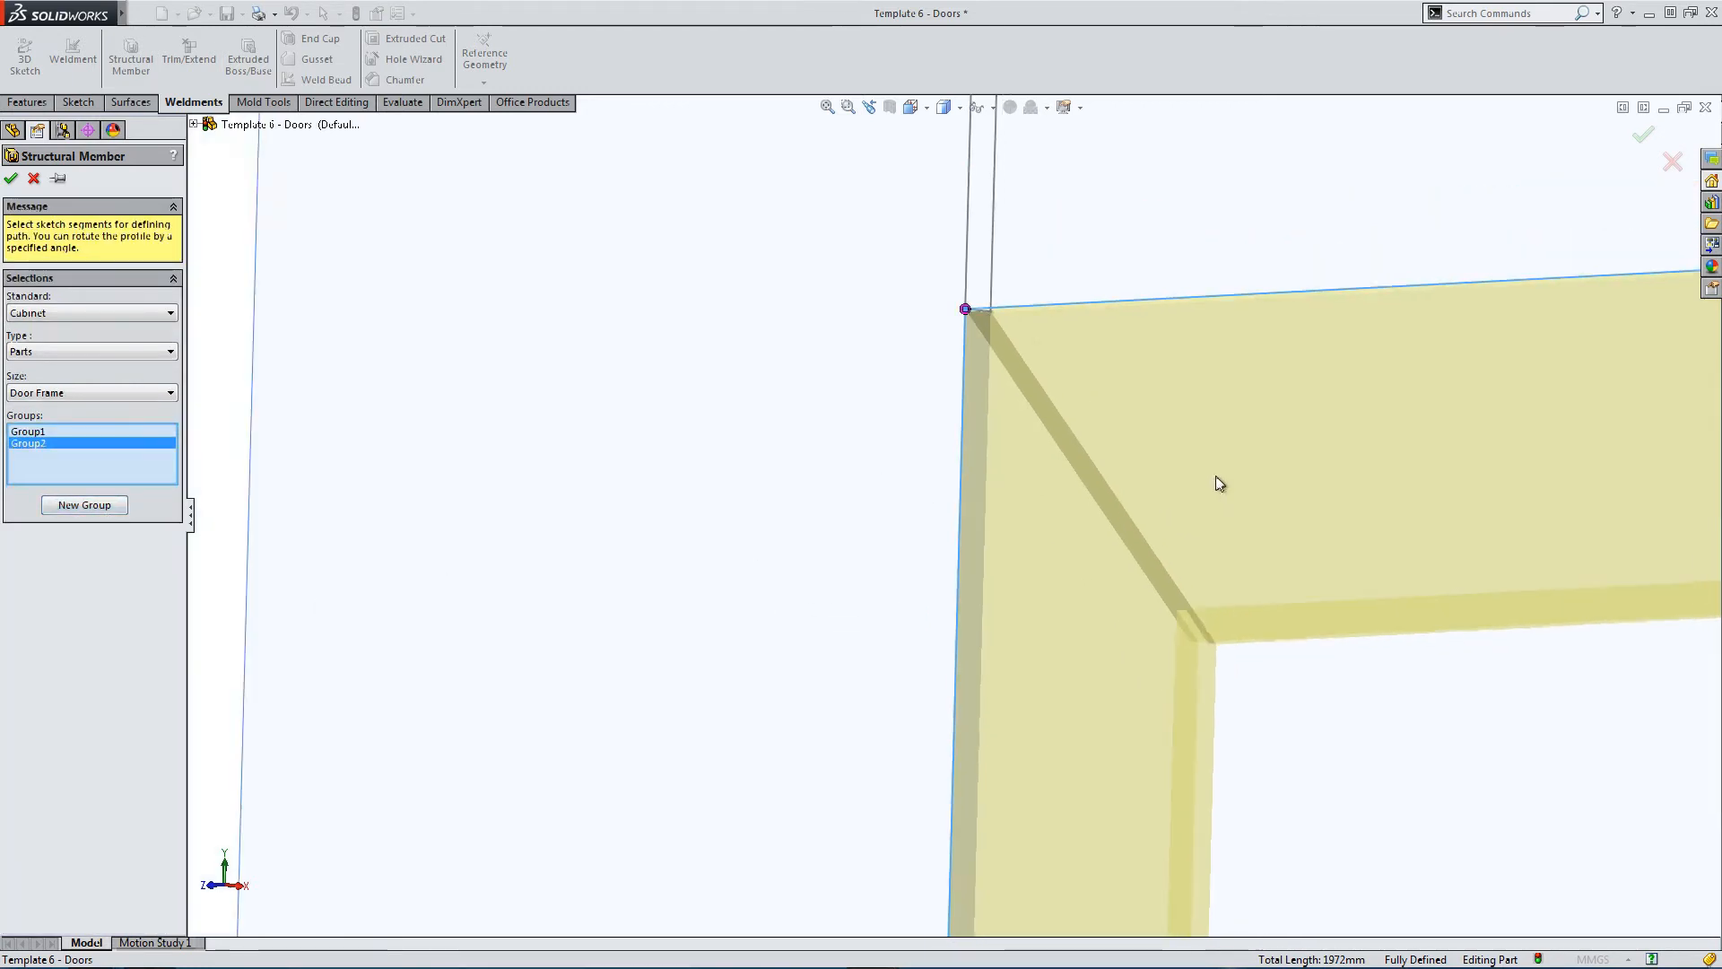
{"action": "scroll", "coordinate": [1243, 496], "scroll_direction": "up", "scroll_amount": 3}
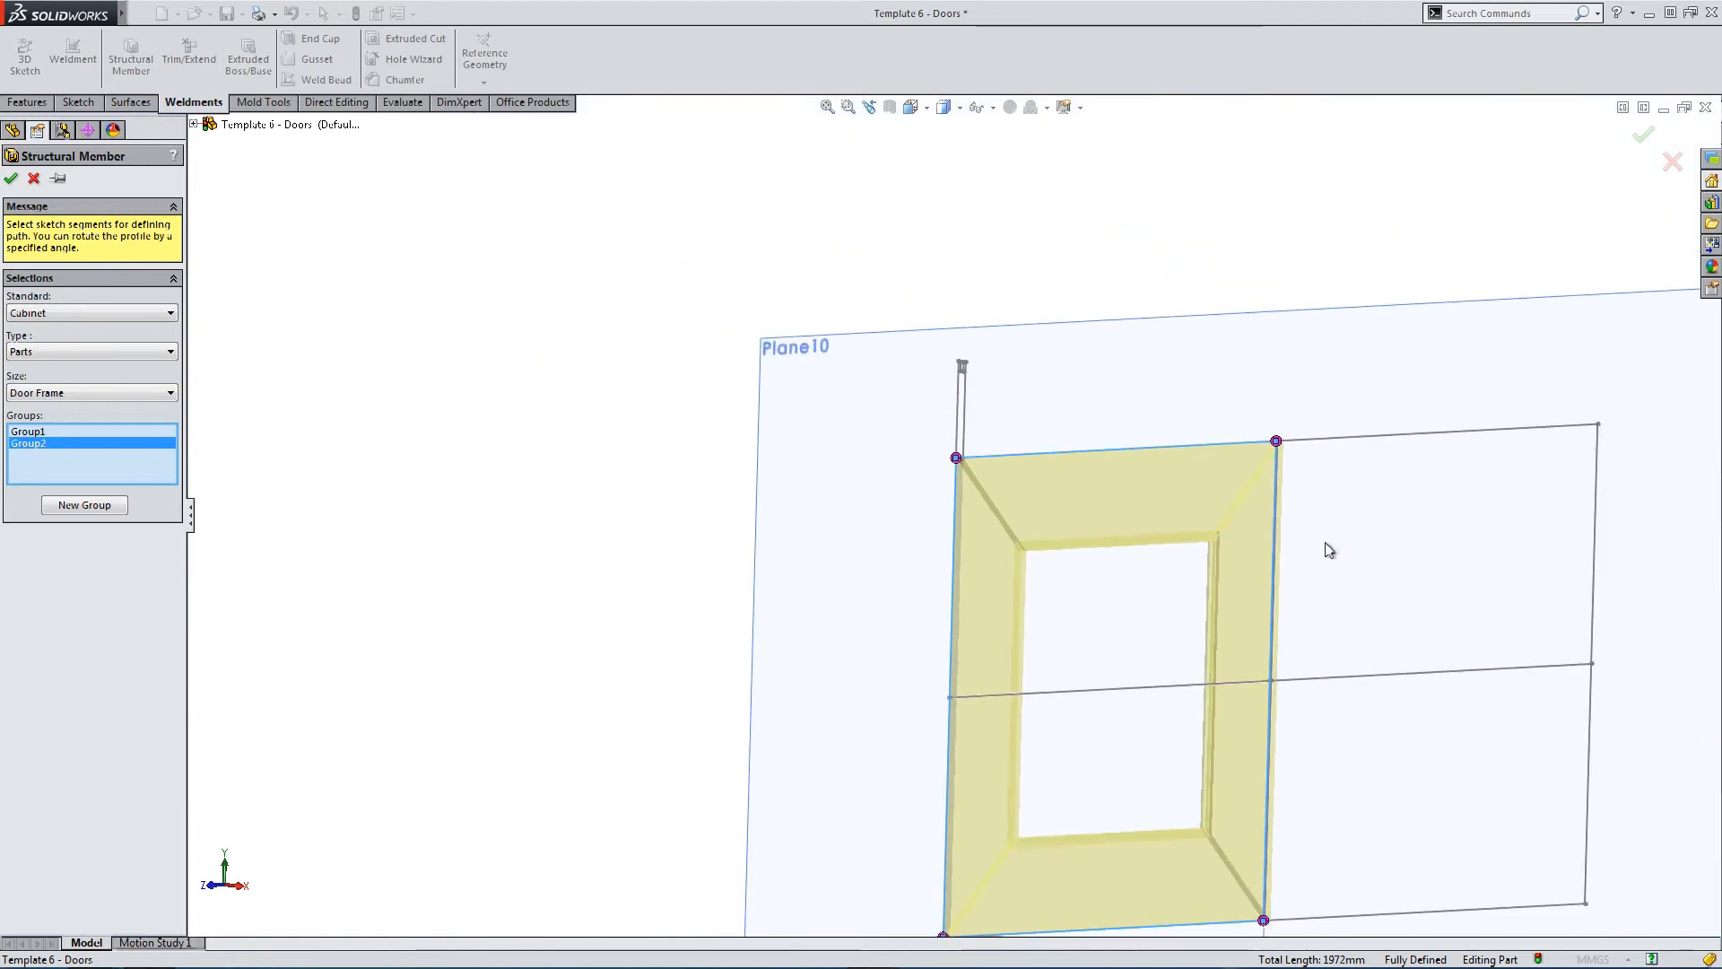
{"action": "left_click", "coordinate": [1409, 446]}
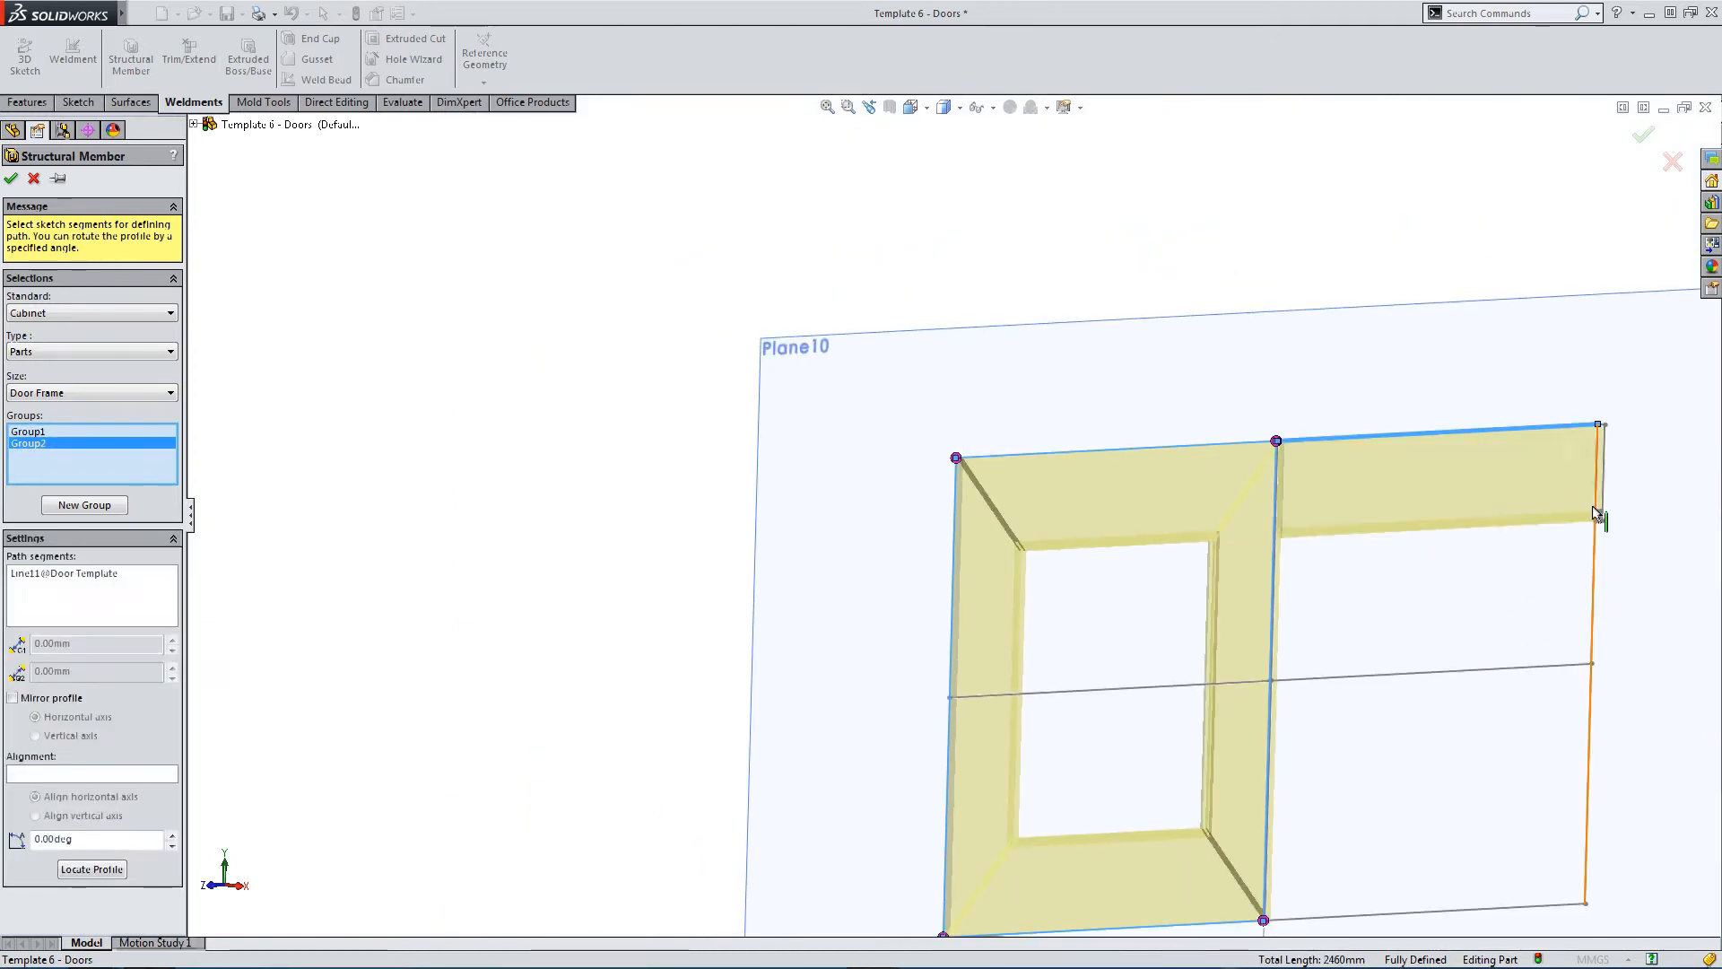
{"action": "left_click", "coordinate": [1595, 574]}
{"action": "left_click", "coordinate": [1404, 923]}
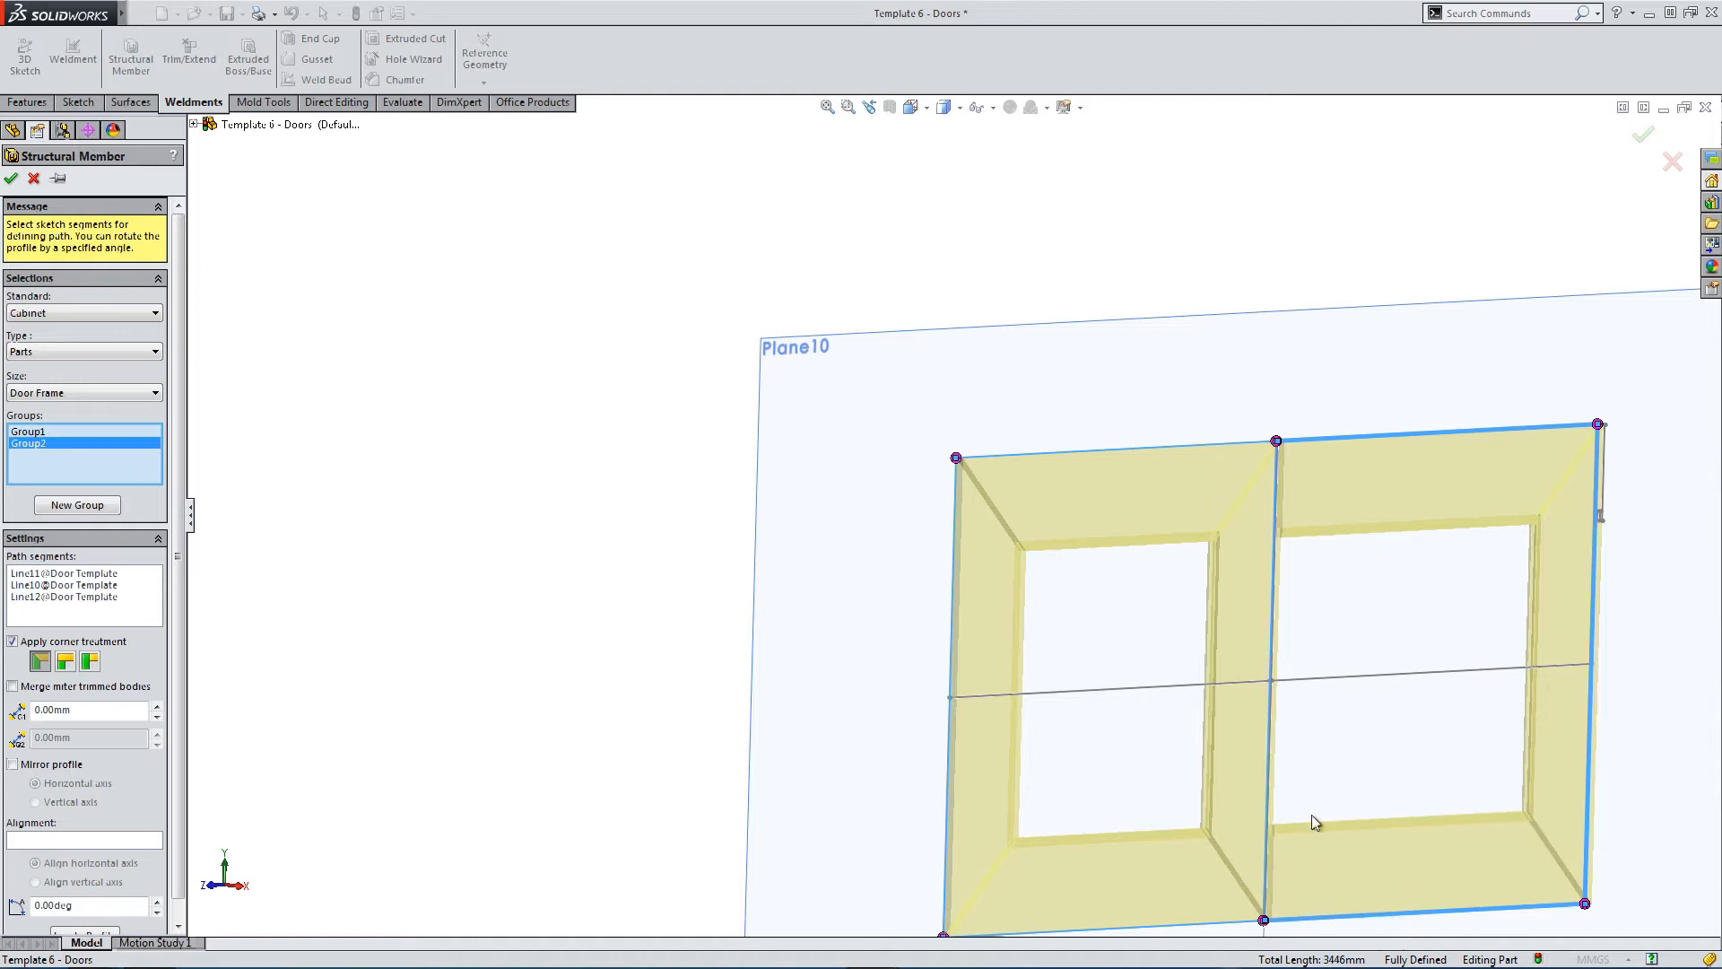
{"action": "scroll", "coordinate": [1334, 565], "scroll_direction": "down", "scroll_amount": 3}
{"action": "scroll", "coordinate": [1202, 403], "scroll_direction": "down", "scroll_amount": 6}
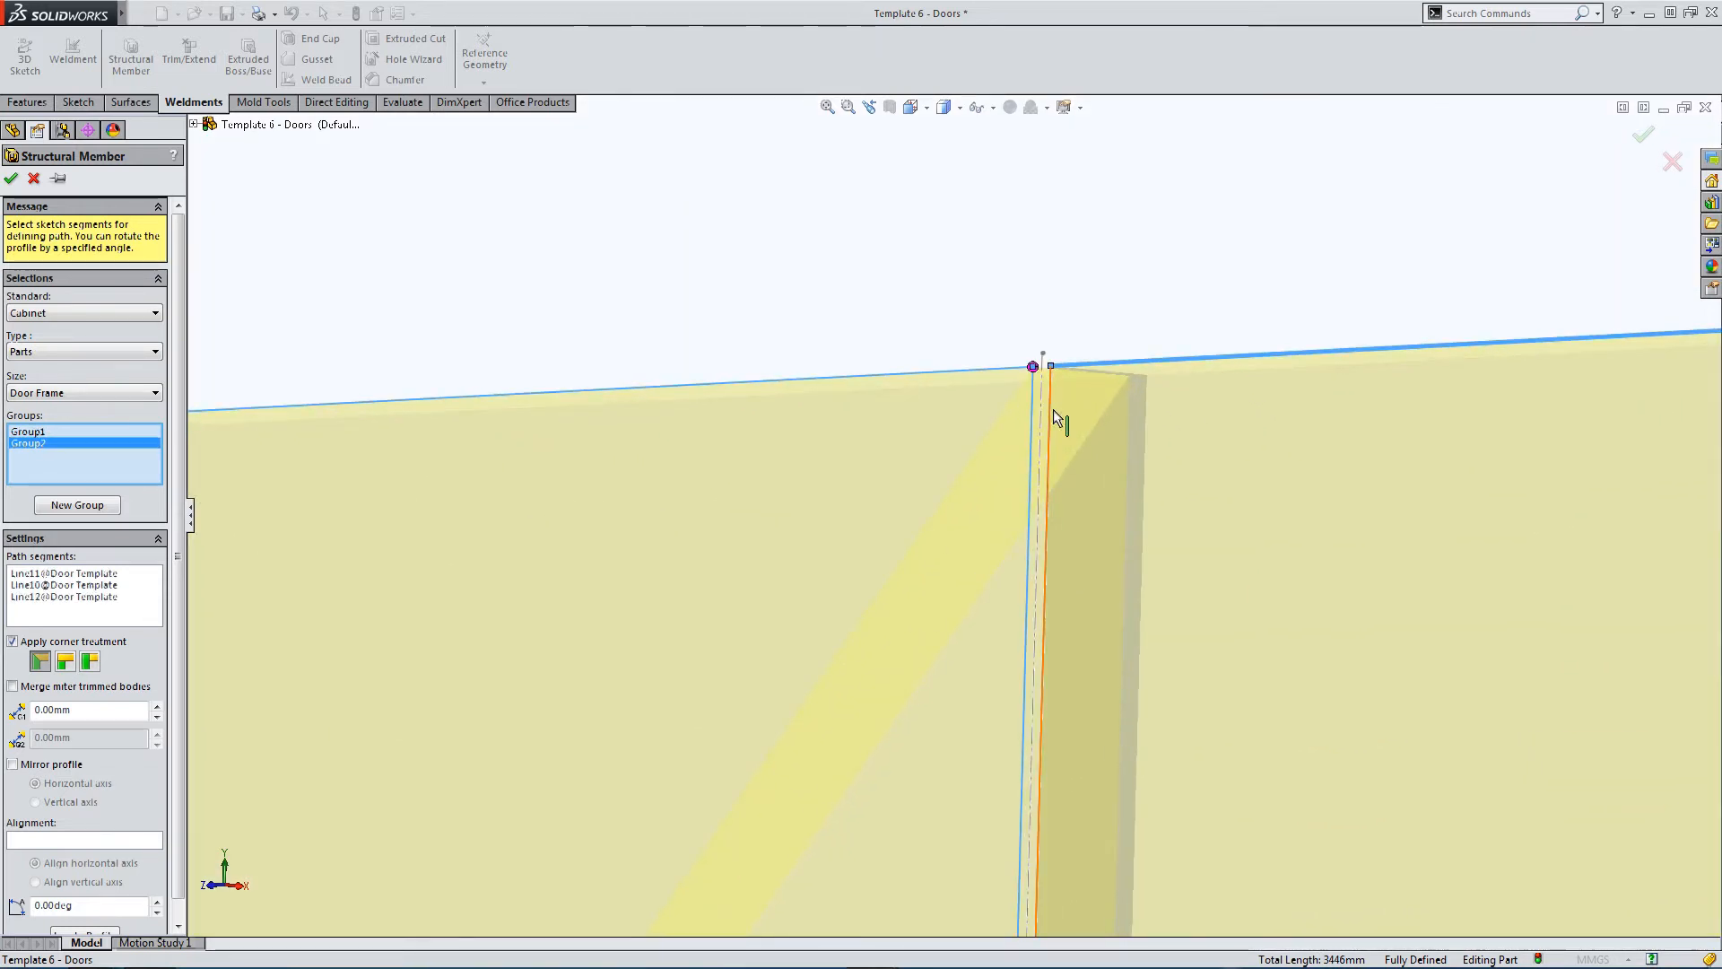
{"action": "left_click", "coordinate": [1053, 408]}
{"action": "middle_click_drag", "start_coordinate": [1272, 530], "coordinate": [1360, 540]}
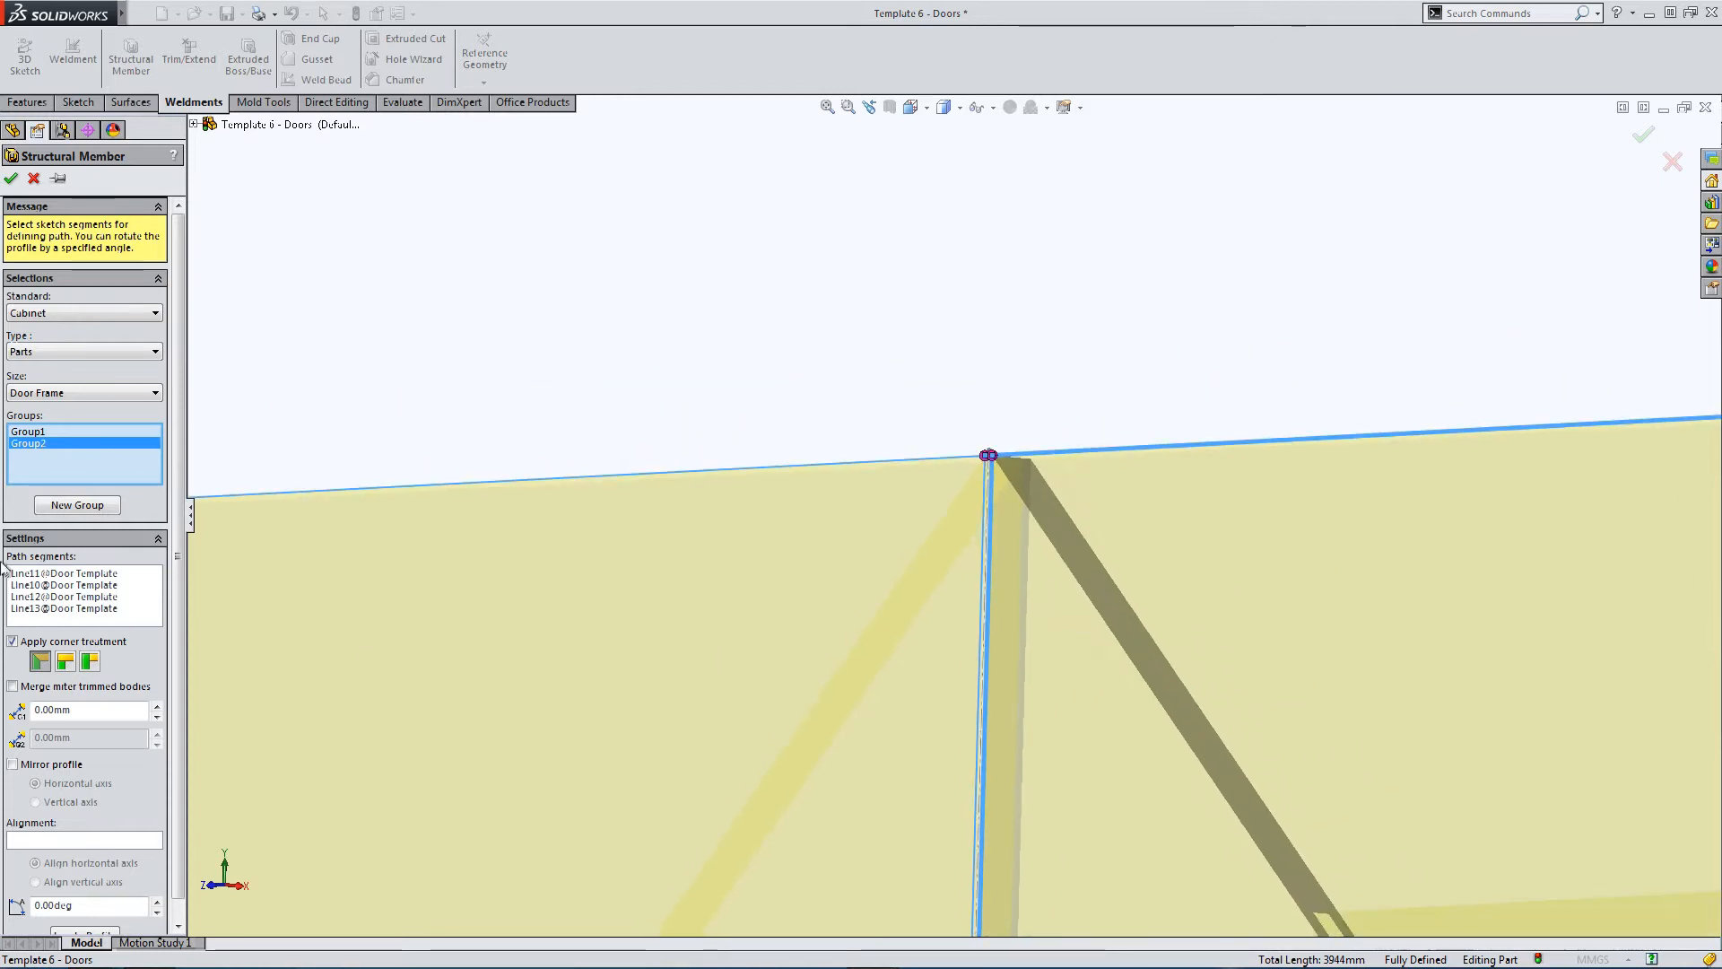
Check the profile location of the right door's group and accept the door frame structural member.
{"action": "scroll", "coordinate": [166, 879], "scroll_direction": "down", "scroll_amount": 1}
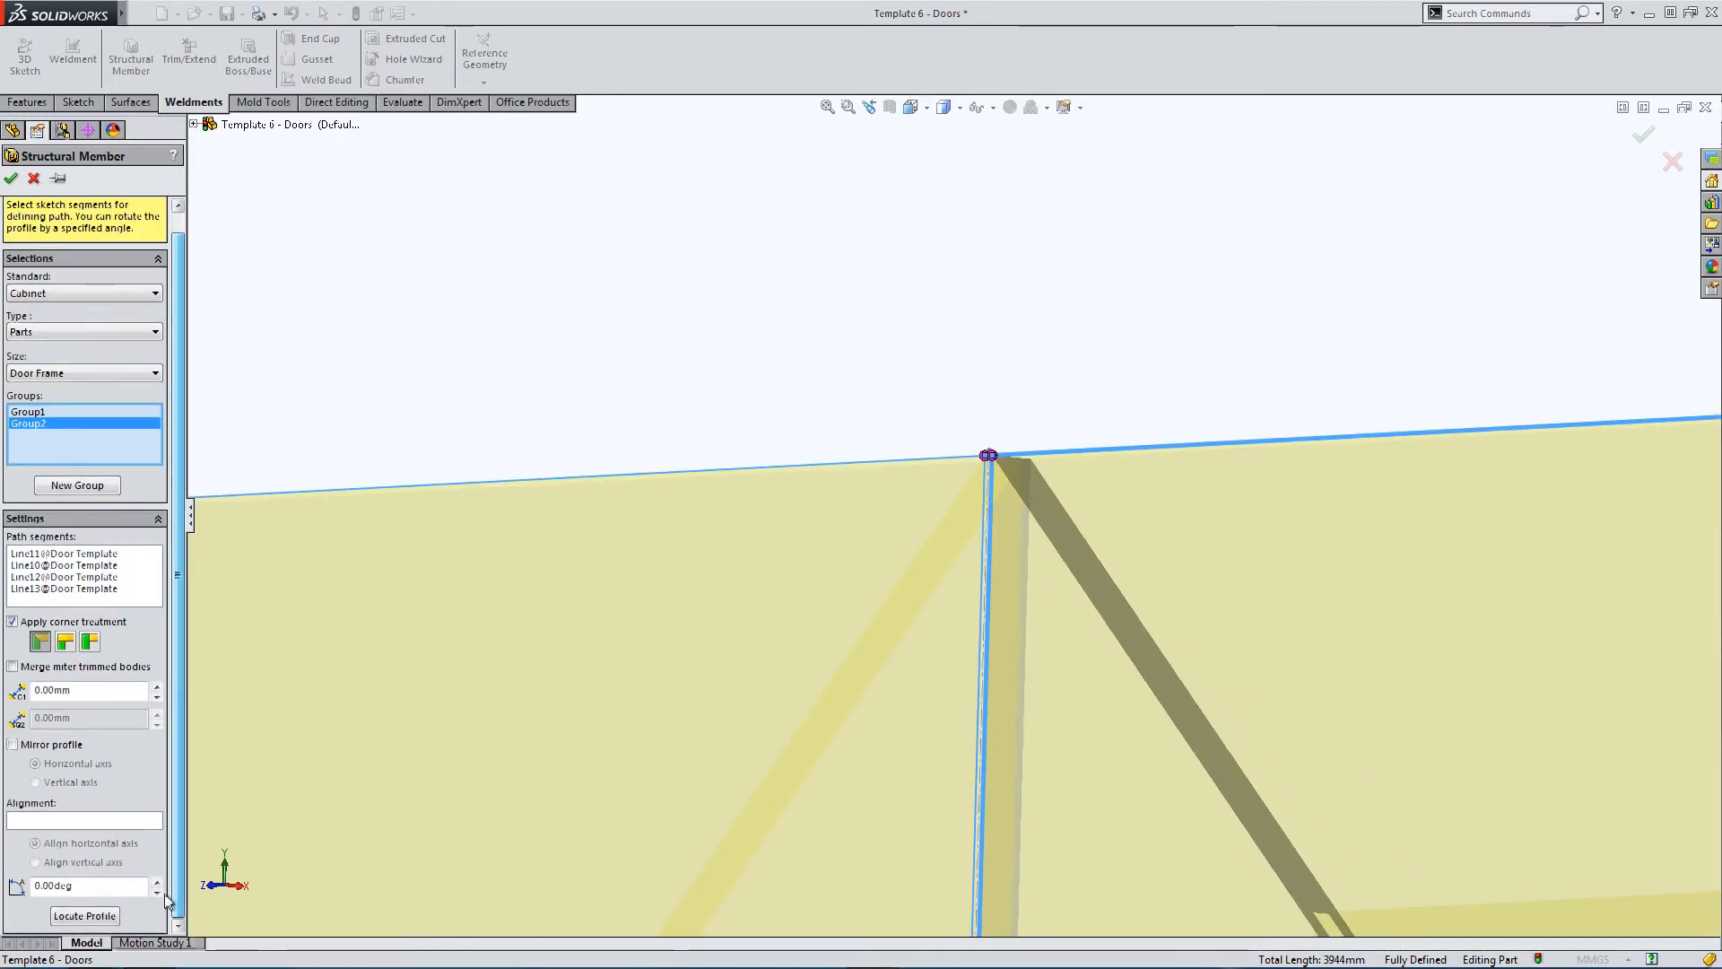
{"action": "left_click", "coordinate": [85, 916]}
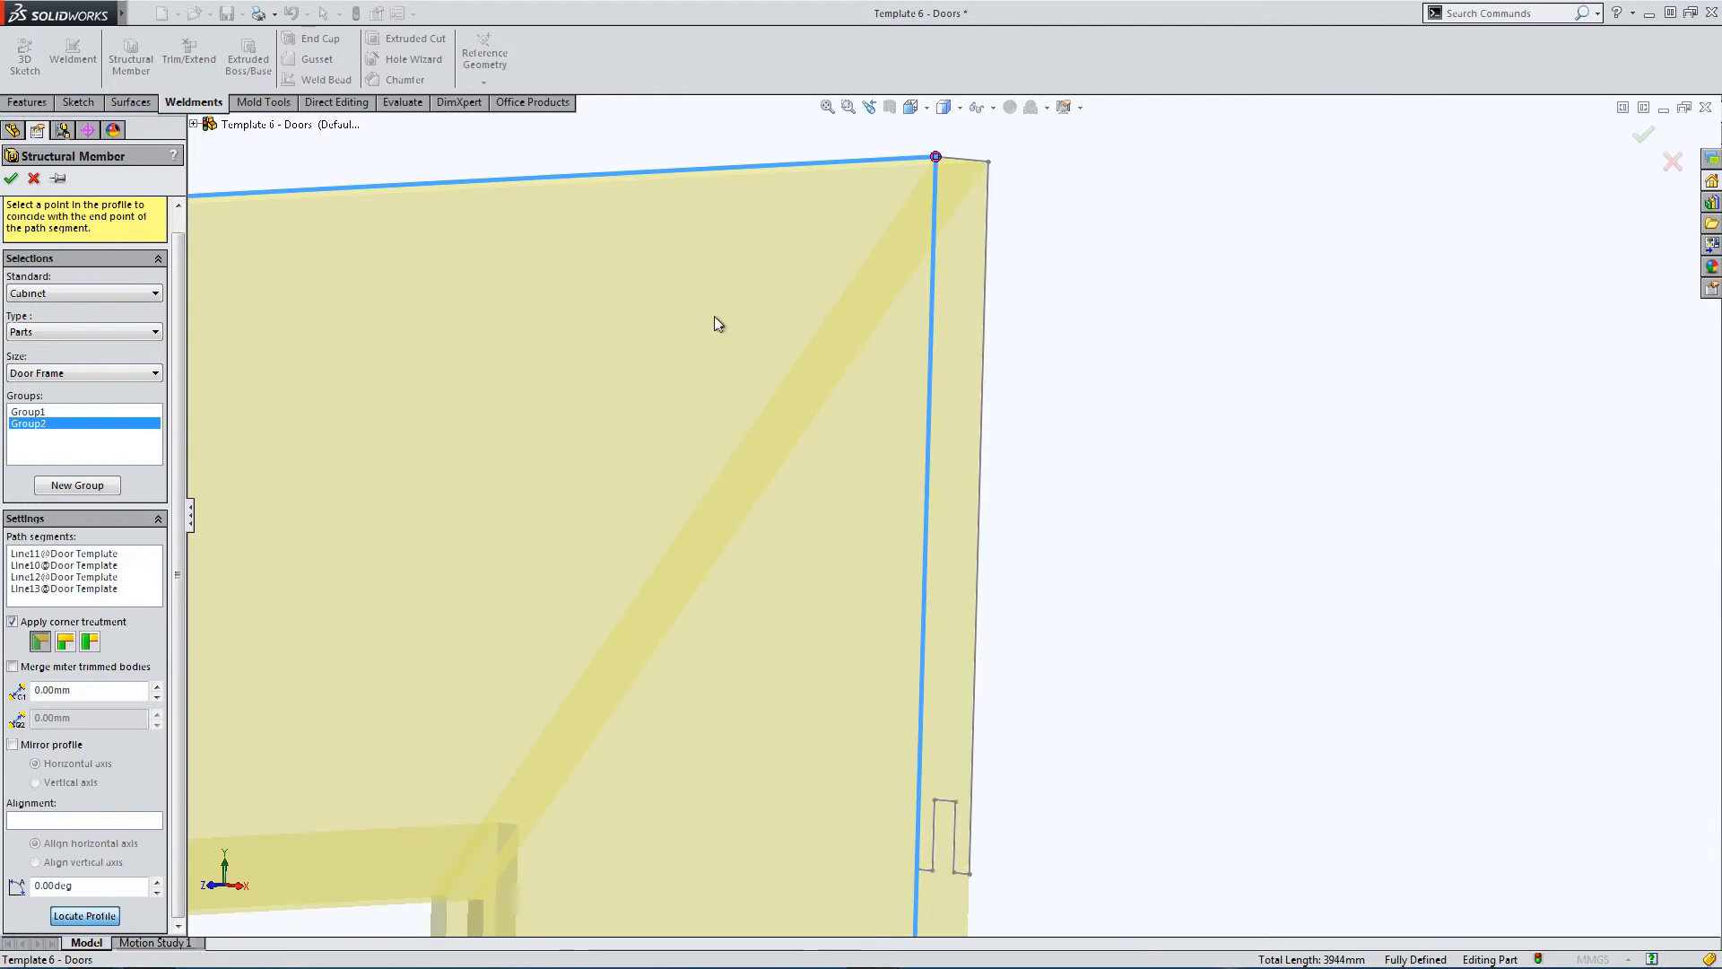
{"action": "scroll", "coordinate": [733, 558], "scroll_direction": "up", "scroll_amount": 3}
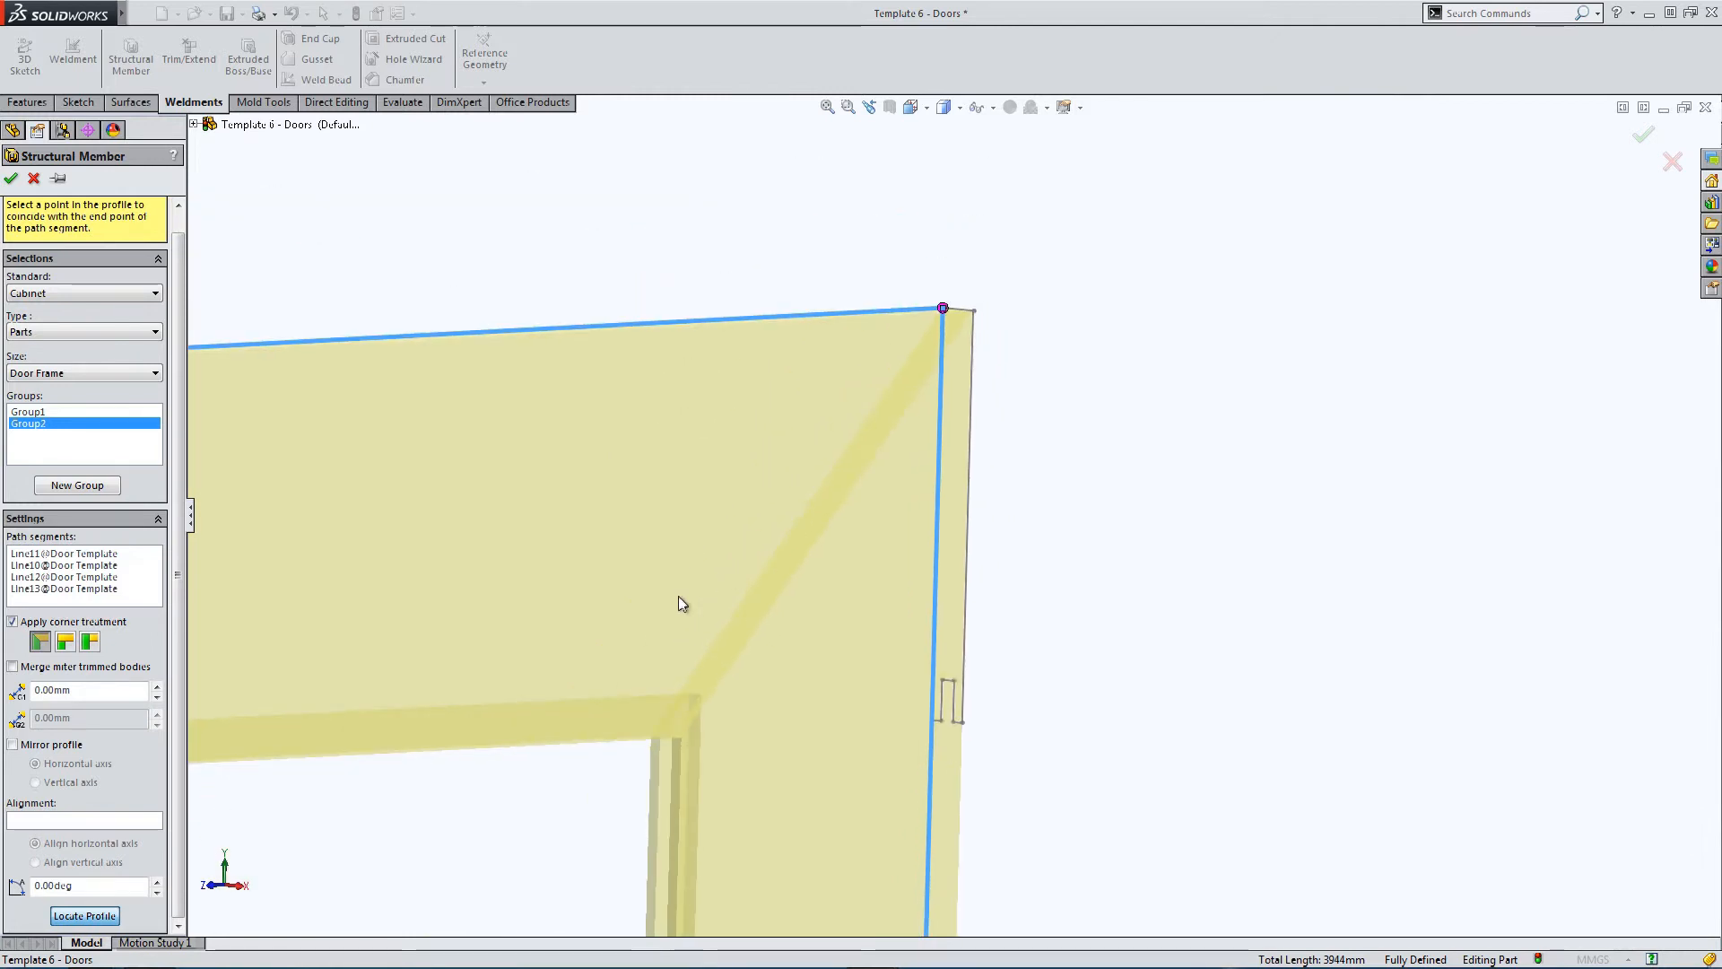
{"action": "scroll", "coordinate": [579, 698], "scroll_direction": "up", "scroll_amount": 4}
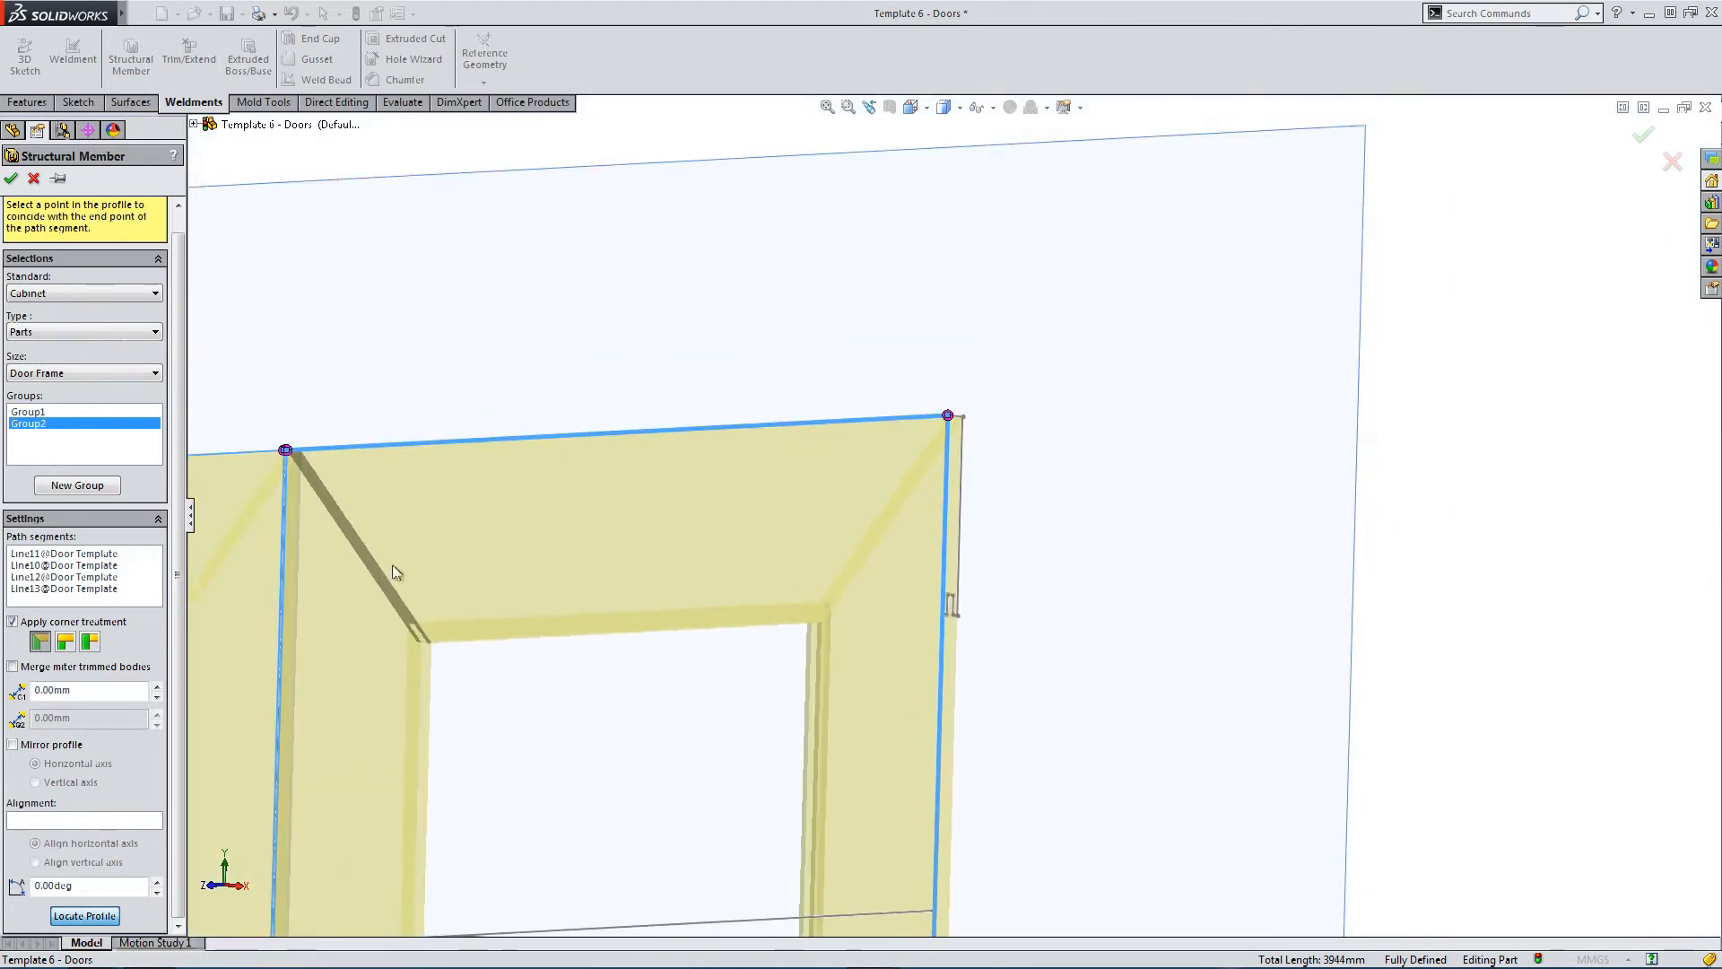
{"action": "left_click", "coordinate": [12, 180]}
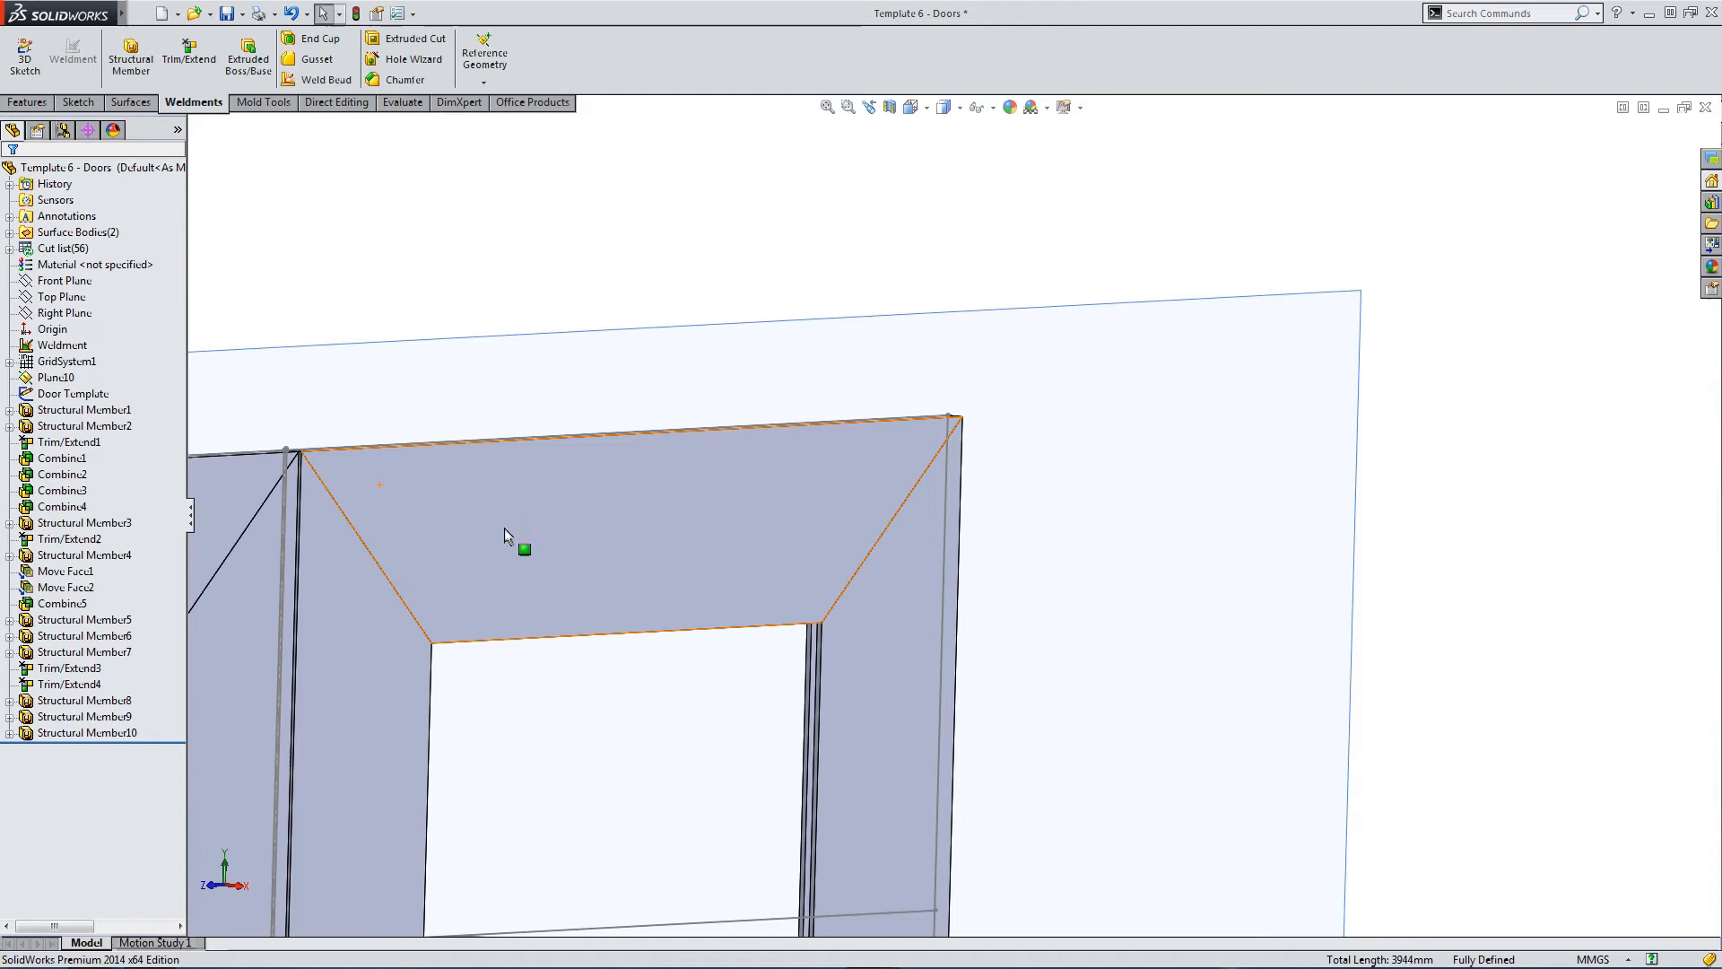
Start a structural member with the Cabinet standard, Parts type and Door Panel size, and create its first group.
{"action": "scroll", "coordinate": [511, 551], "scroll_direction": "up", "scroll_amount": 3}
{"action": "middle_click_drag", "start_coordinate": [513, 572], "coordinate": [526, 772]}
{"action": "scroll", "coordinate": [462, 745], "scroll_direction": "down", "scroll_amount": 3}
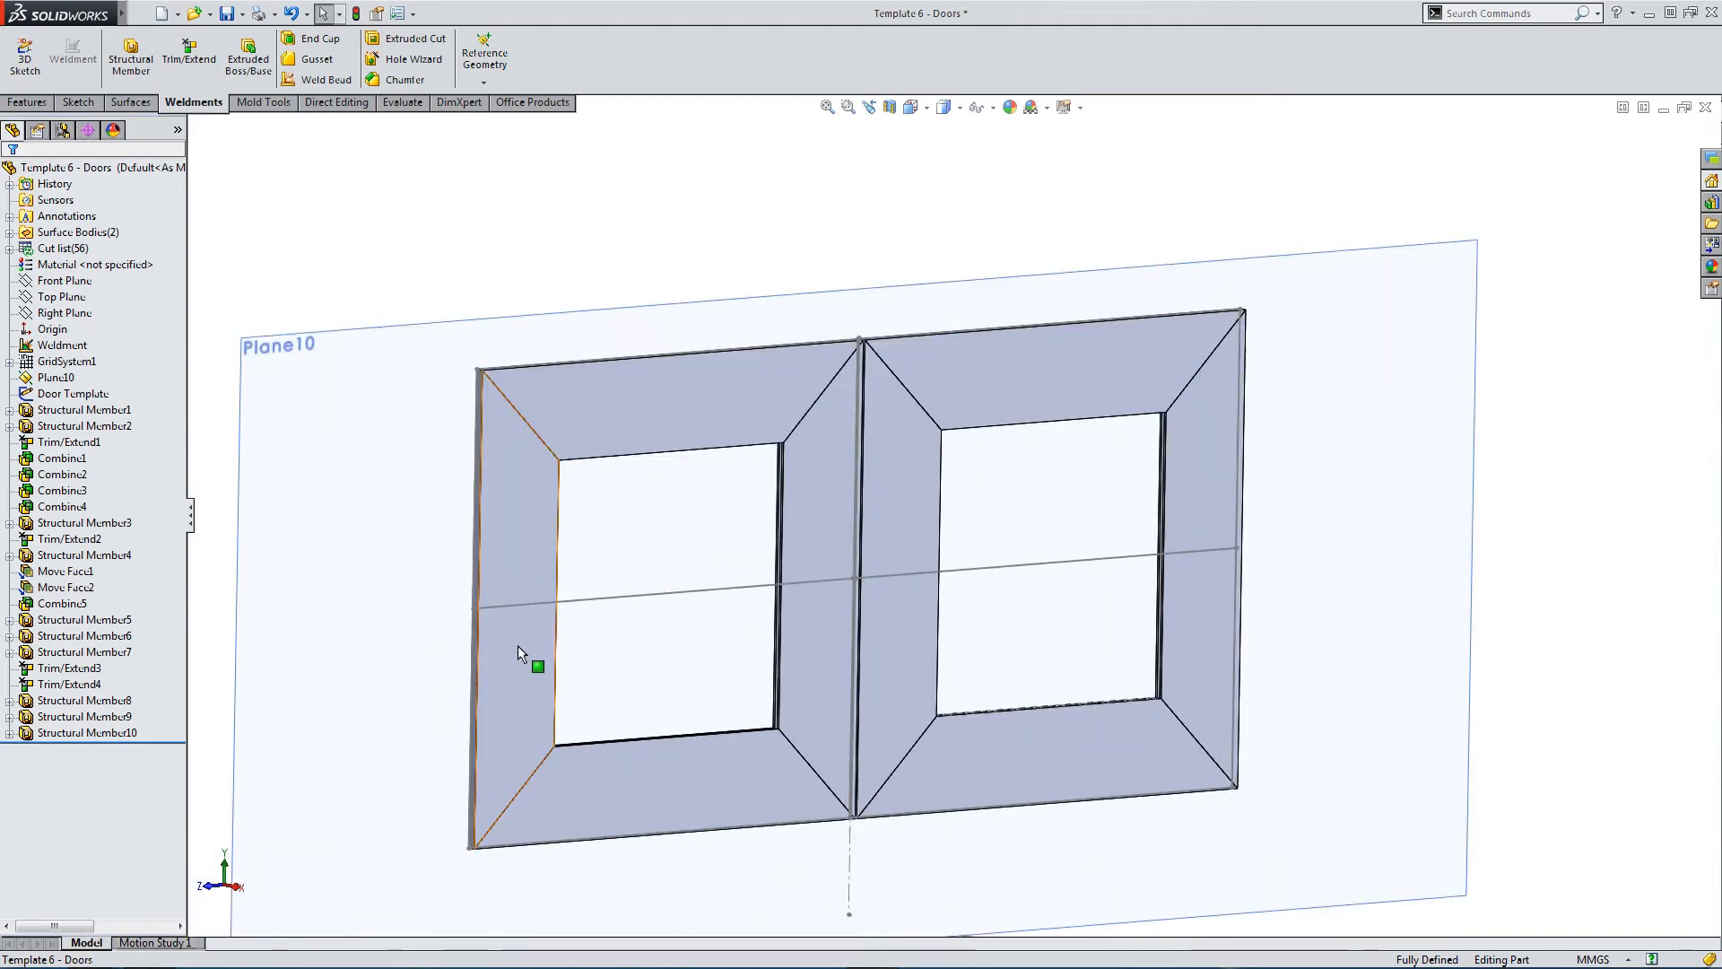
{"action": "middle_click_drag", "start_coordinate": [519, 654], "coordinate": [511, 661]}
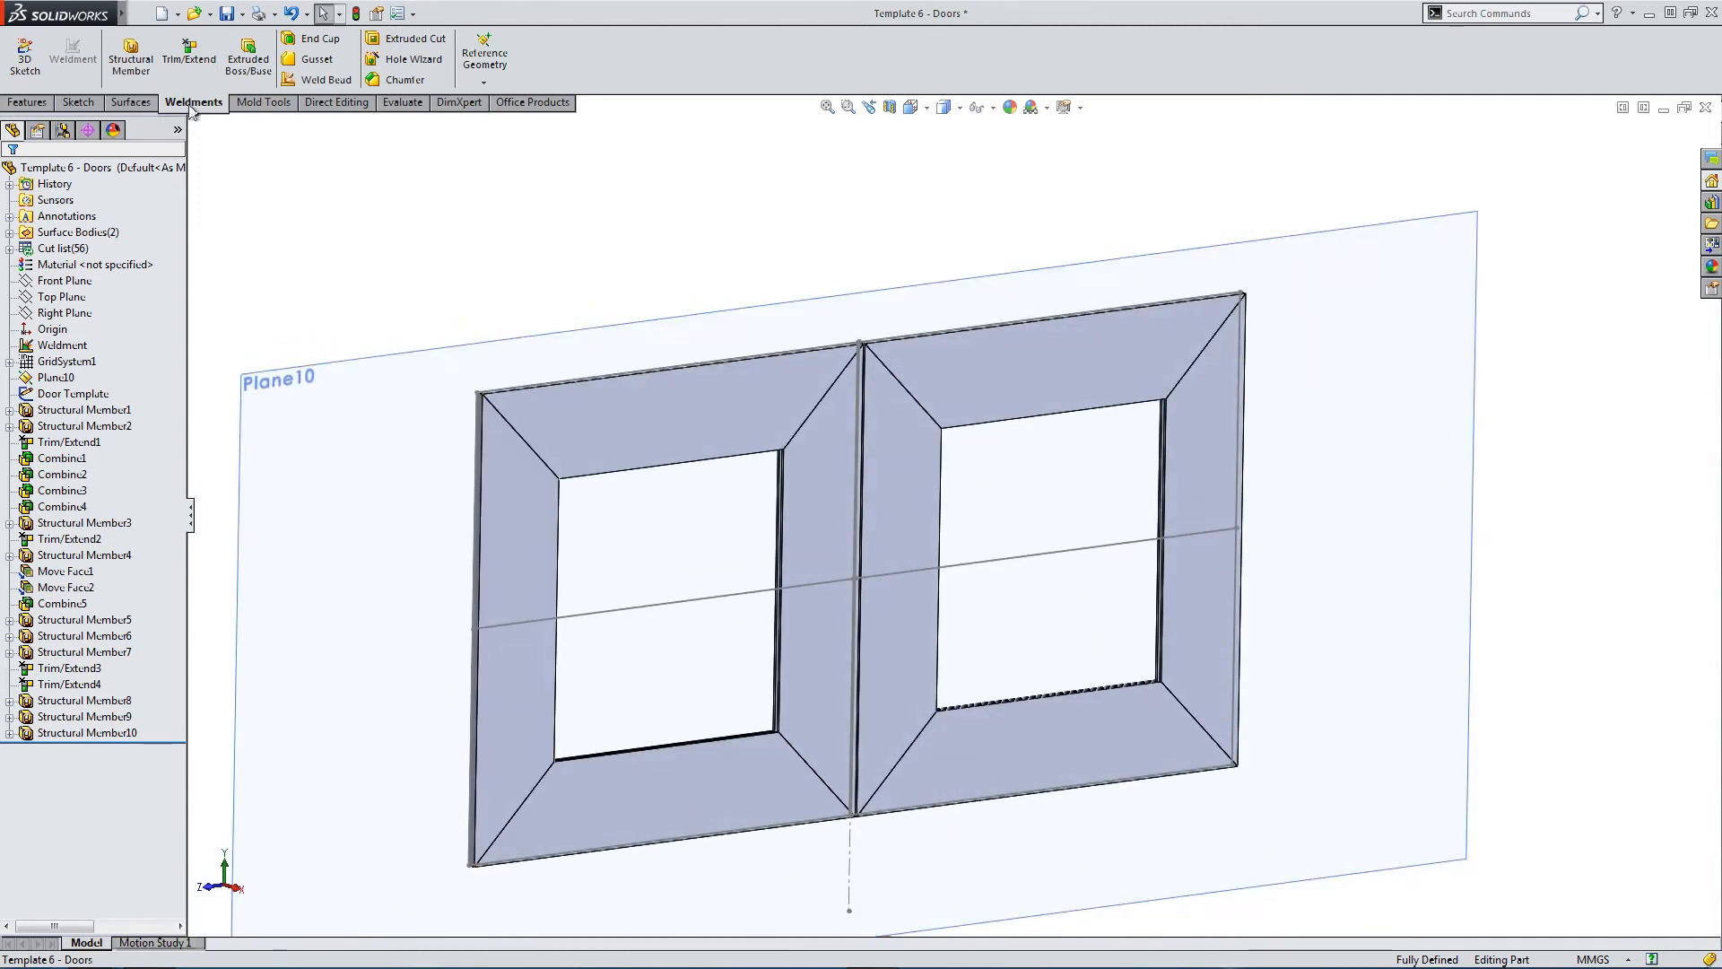
{"action": "left_click", "coordinate": [142, 56]}
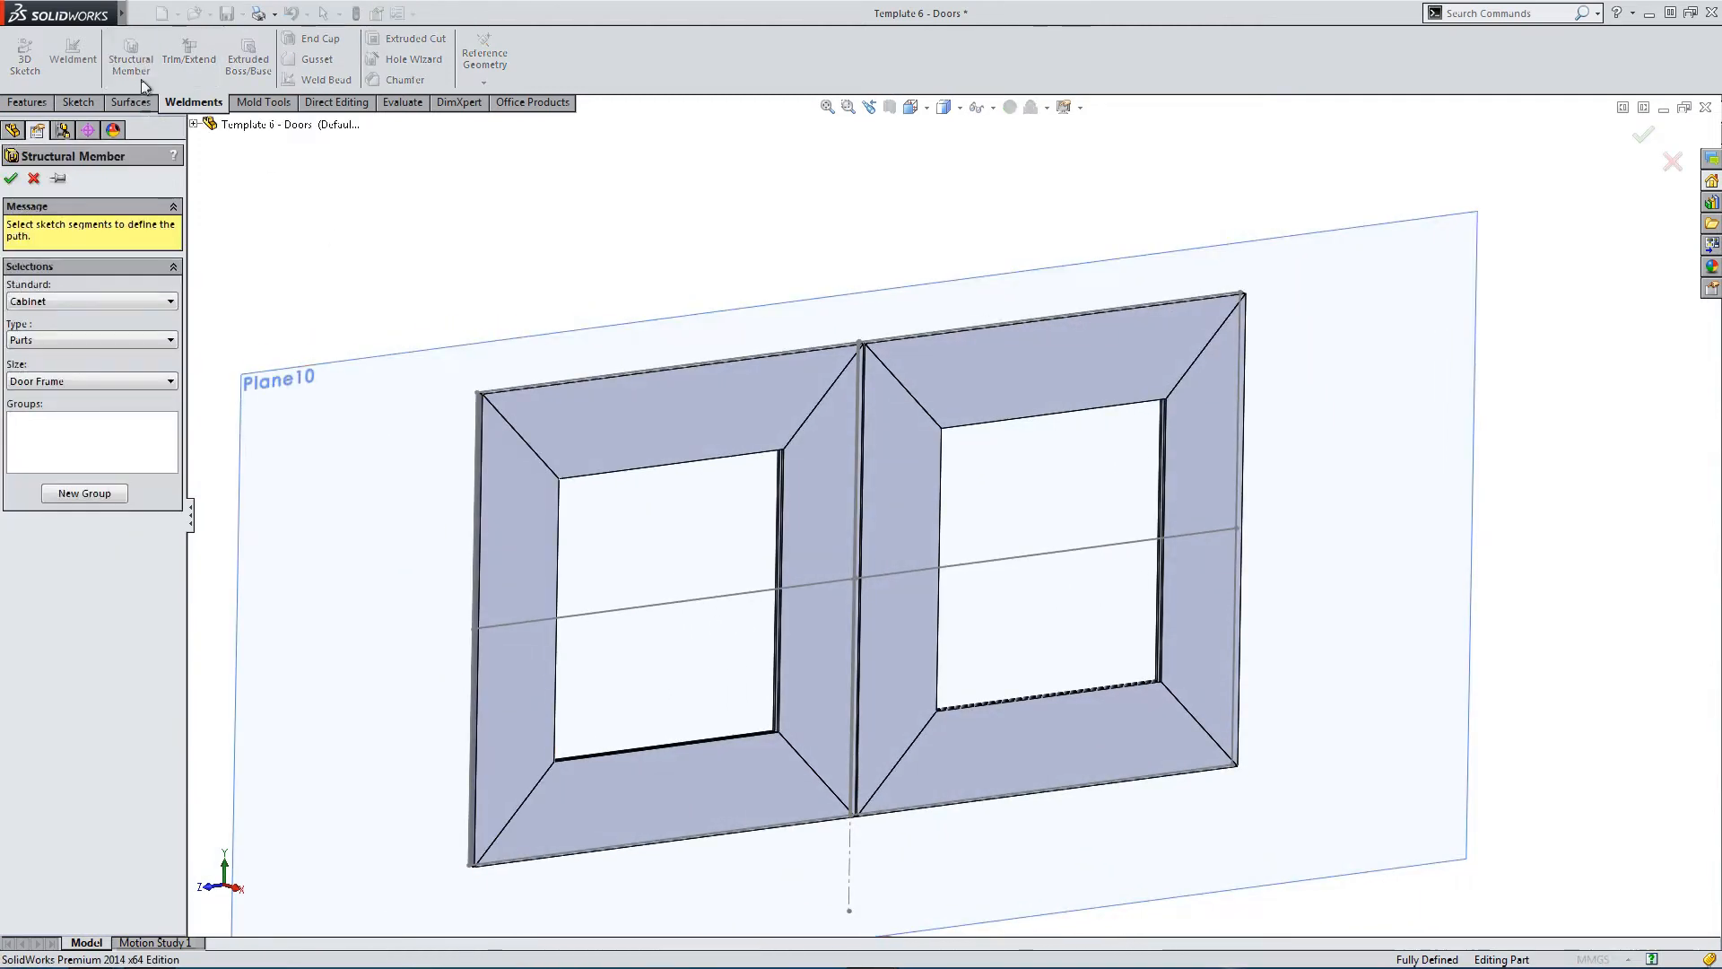
{"action": "left_click", "coordinate": [52, 380]}
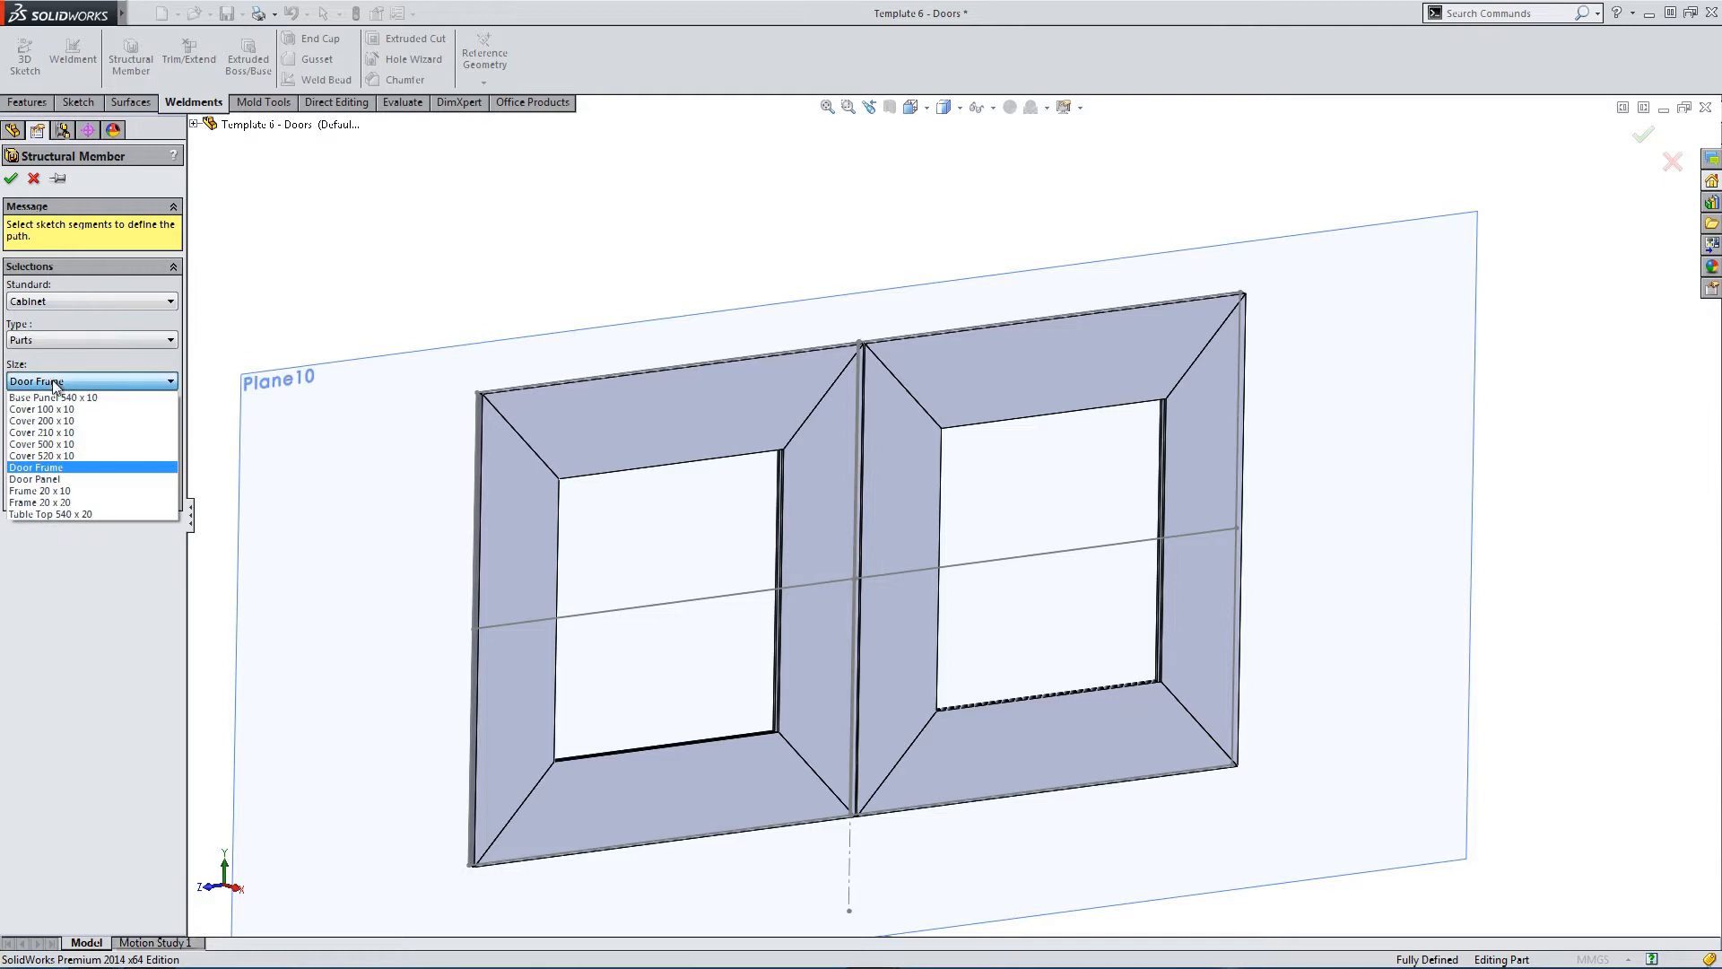
{"action": "left_click", "coordinate": [30, 479]}
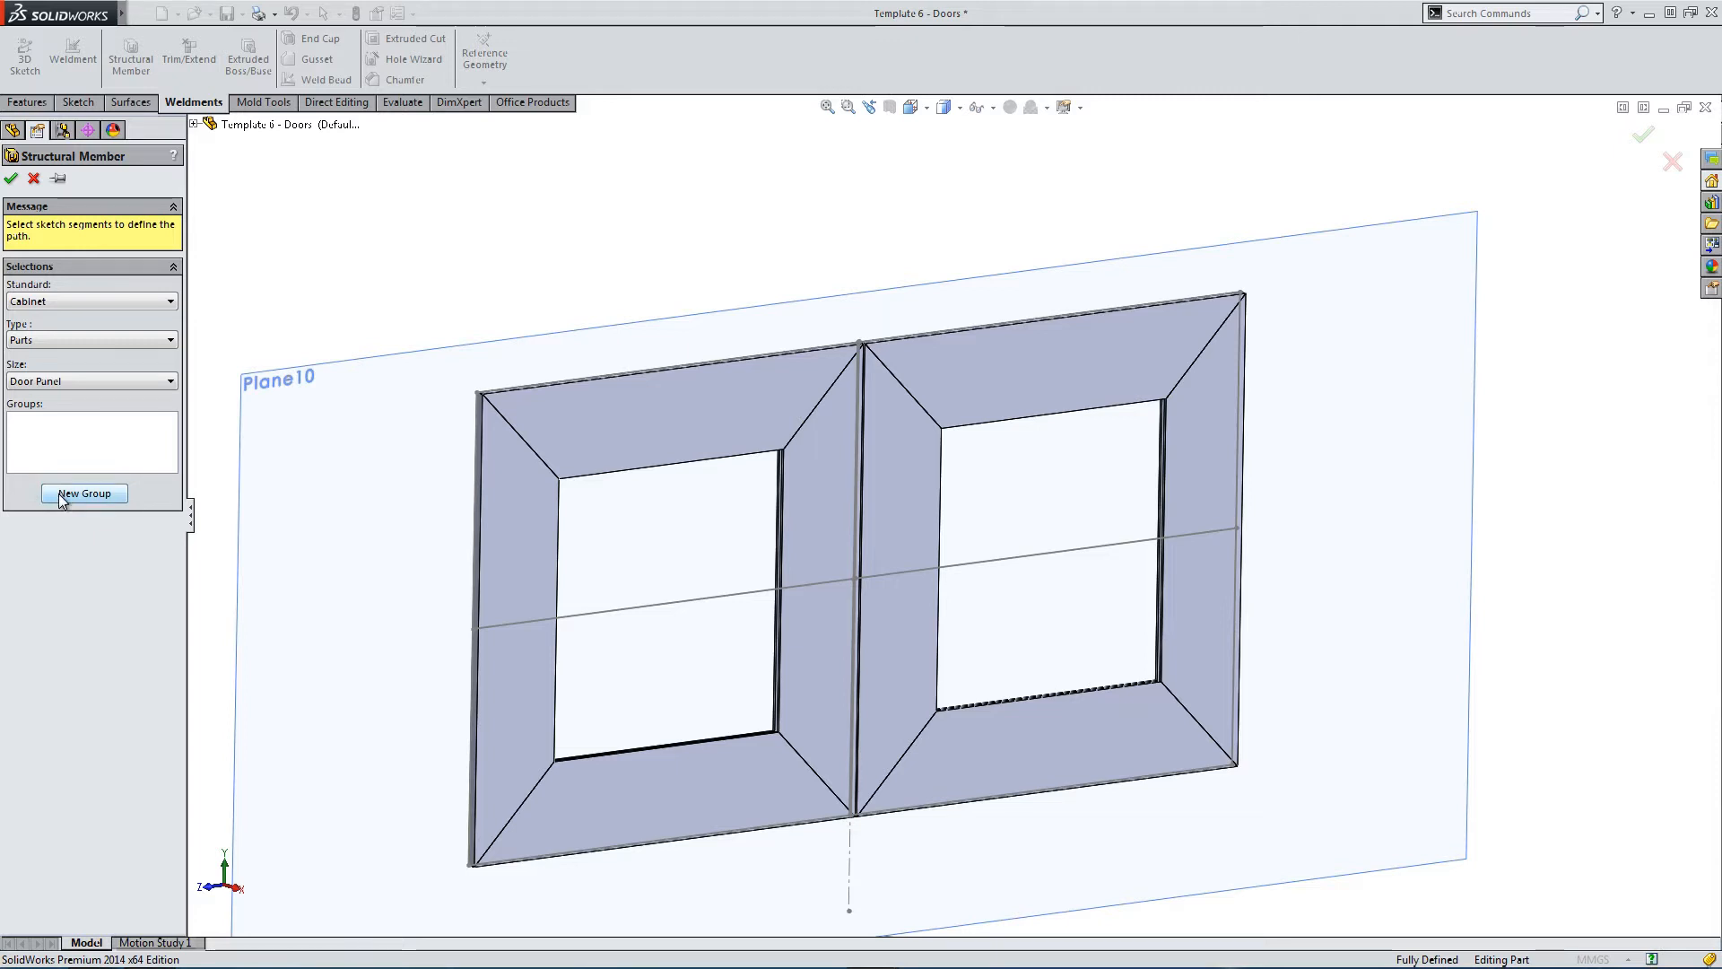
{"action": "left_click", "coordinate": [58, 493]}
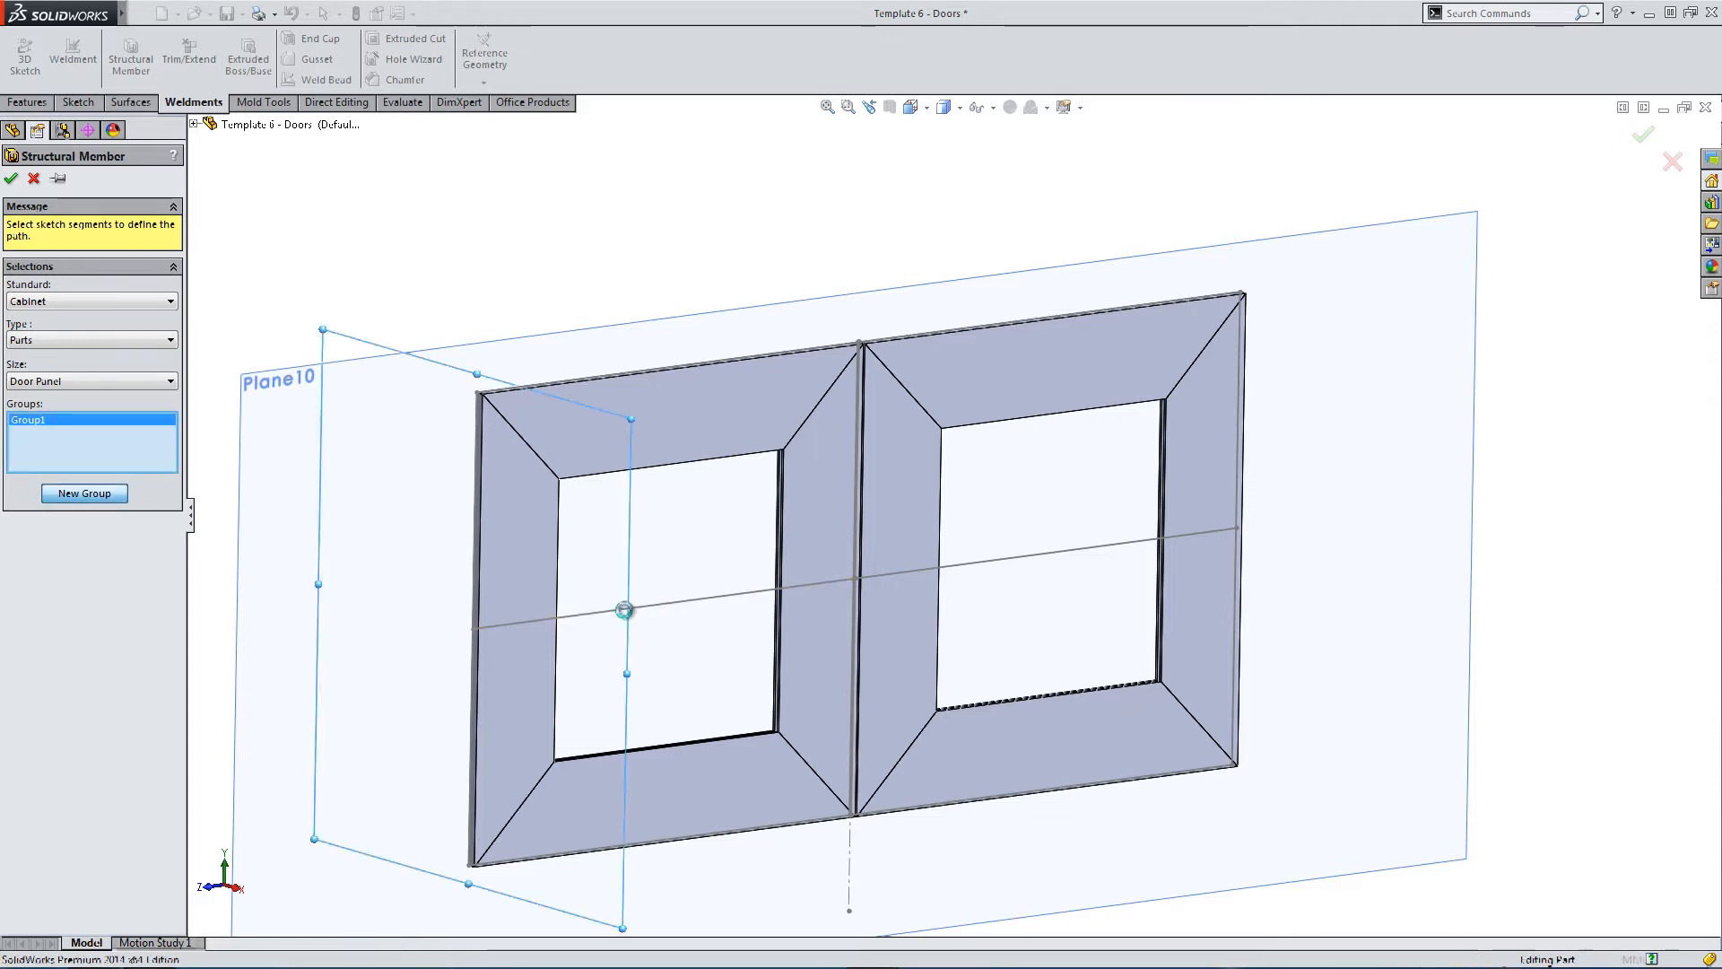
Assign the left door's horizontal midline to the first group and the right door's midline to a second group, and accept the door panels.
{"action": "left_click", "coordinate": [626, 609]}
{"action": "left_click", "coordinate": [116, 509]}
{"action": "left_click", "coordinate": [1004, 567]}
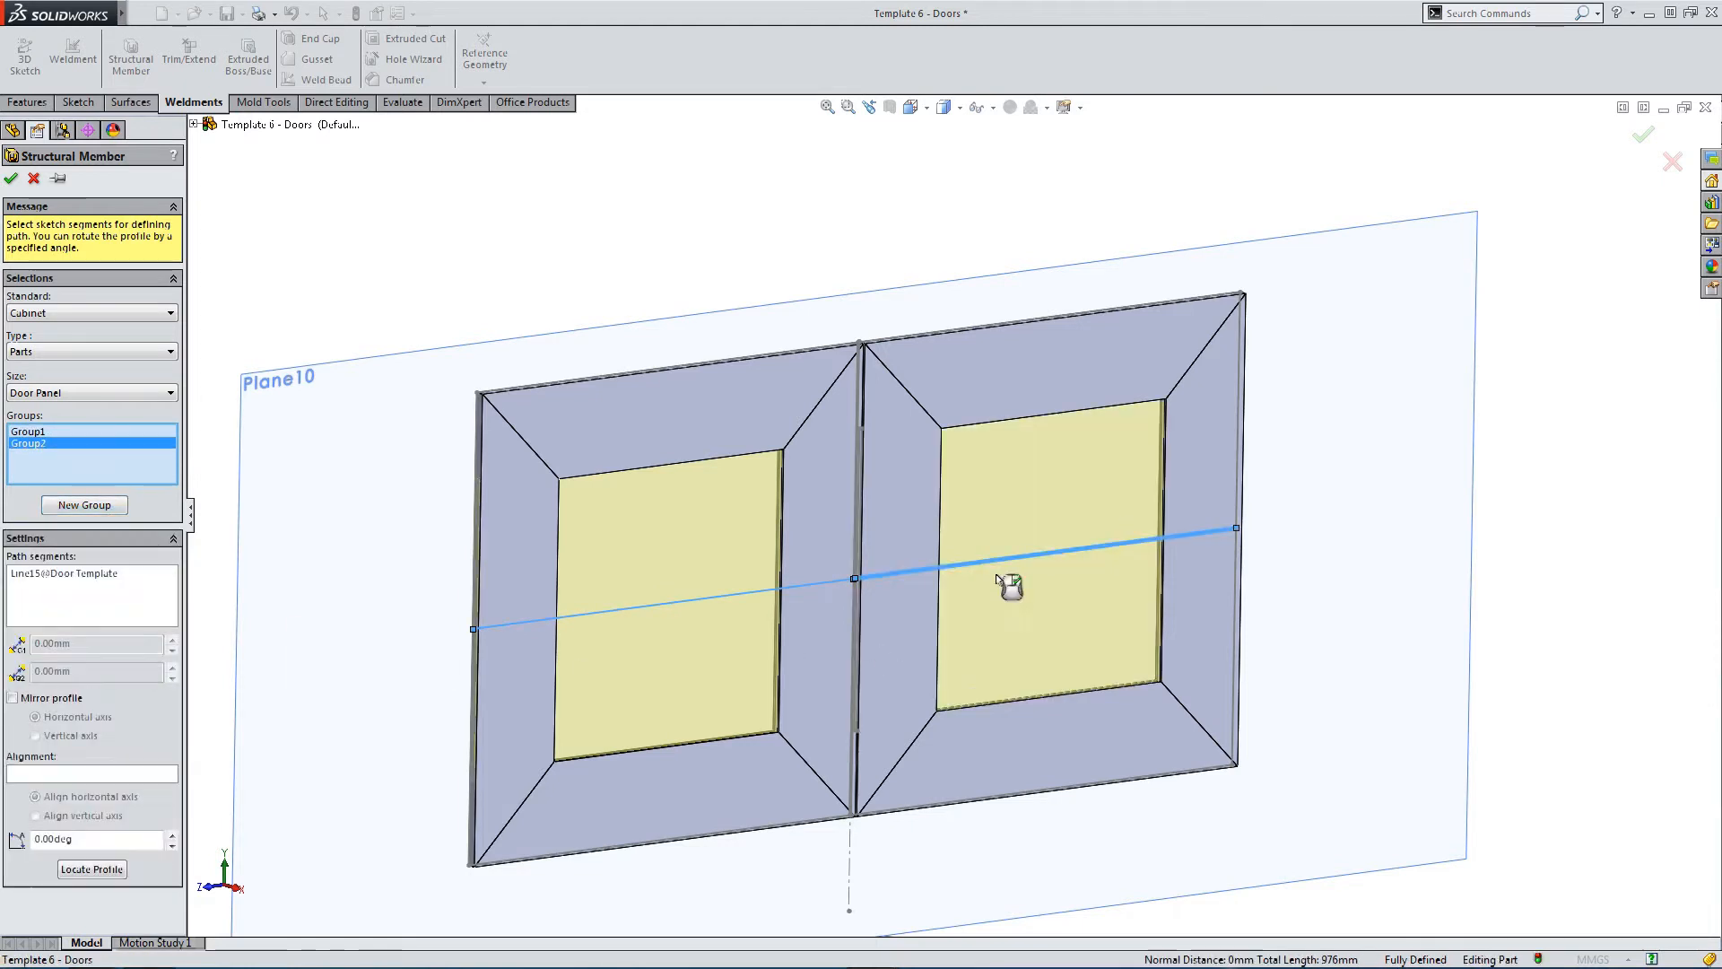
{"action": "left_click", "coordinate": [18, 179]}
{"action": "middle_click_drag", "start_coordinate": [419, 616], "coordinate": [395, 574]}
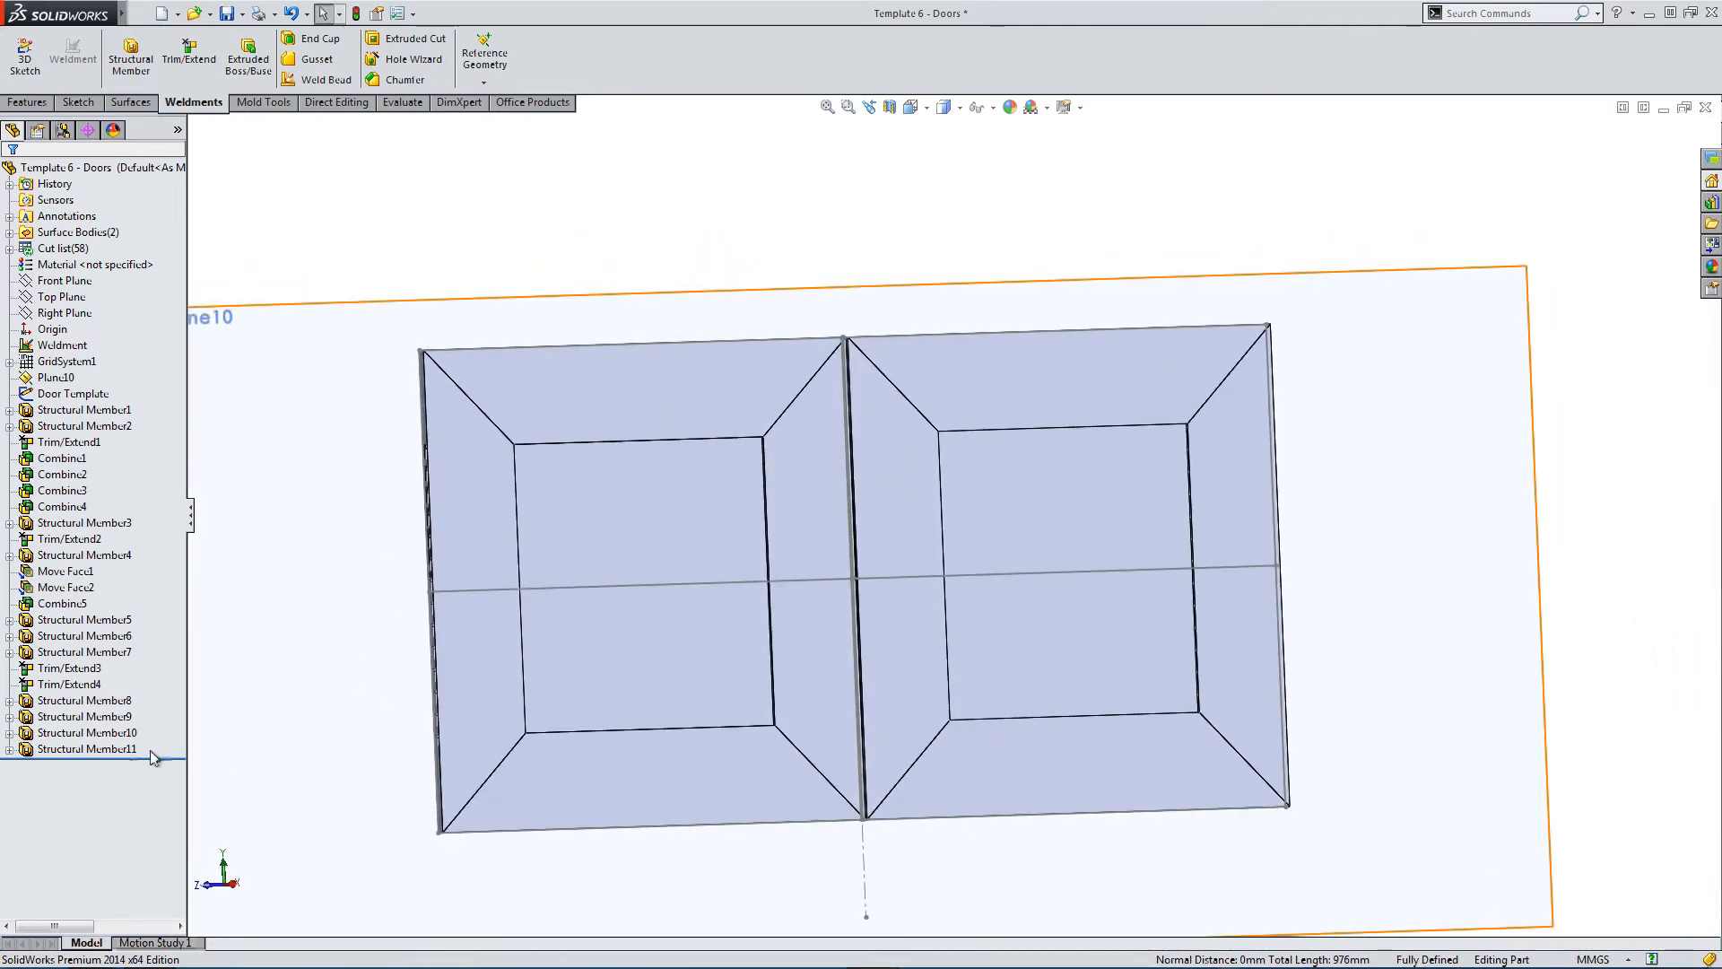
Examine the door panel profile and its dimensions at the outer edge of the left door frame.
{"action": "left_click", "coordinate": [106, 750]}
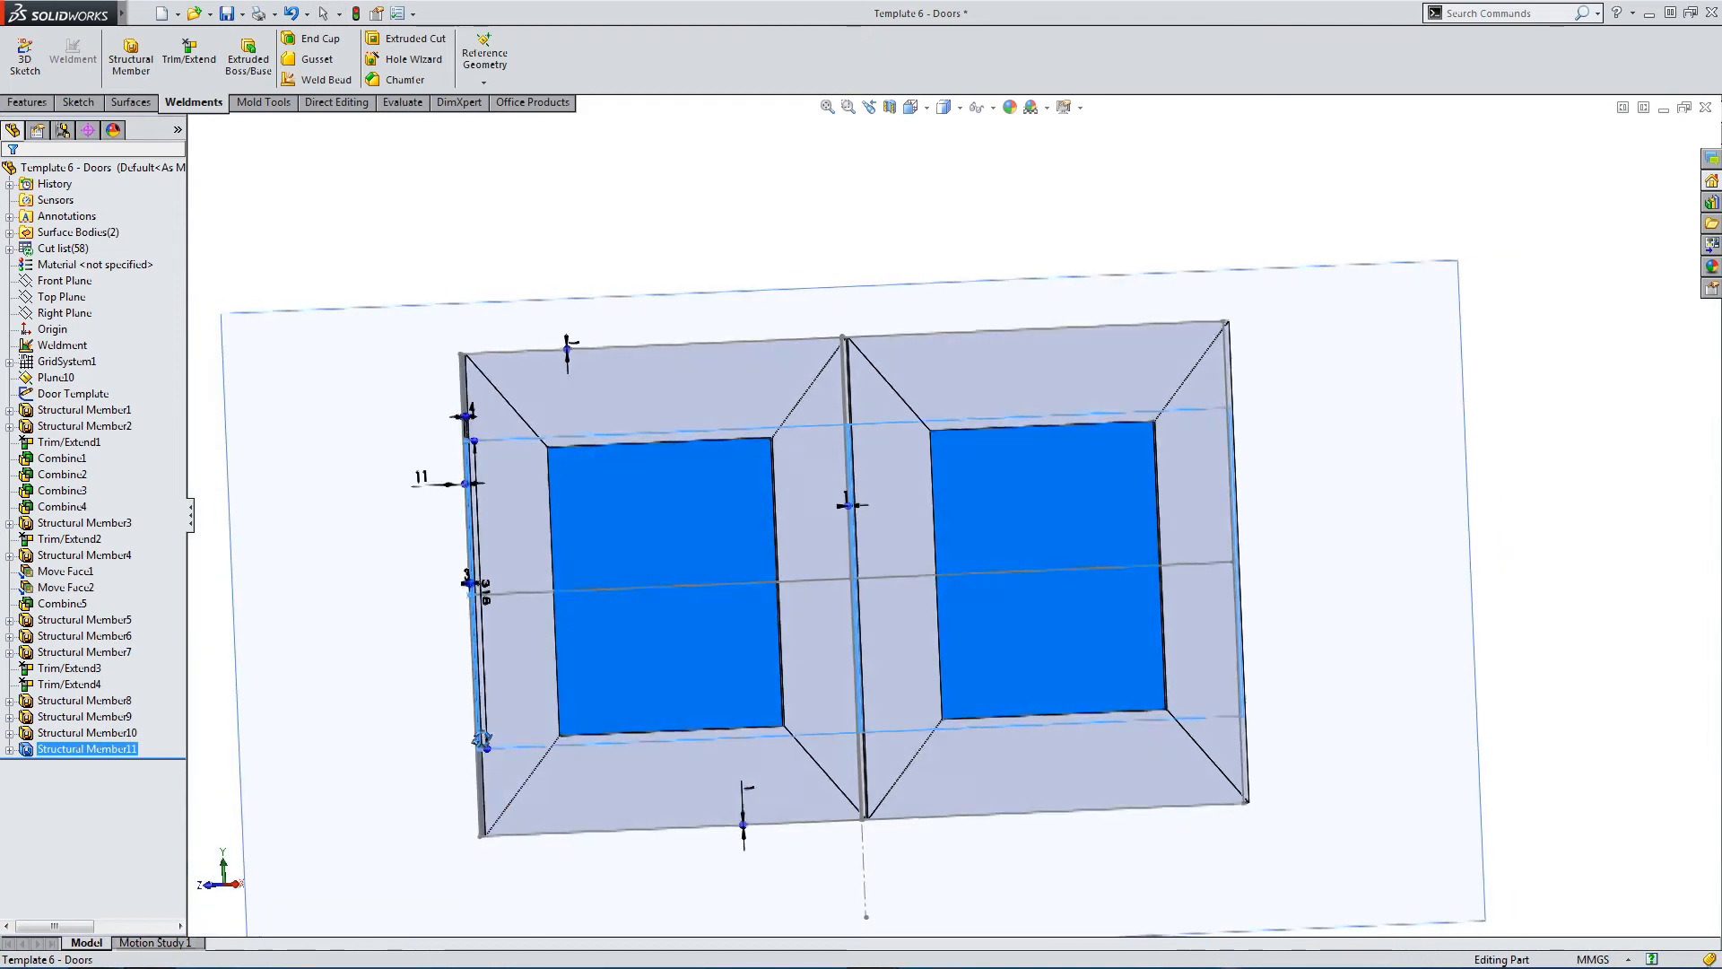
{"action": "scroll", "coordinate": [508, 538], "scroll_direction": "down", "scroll_amount": 6}
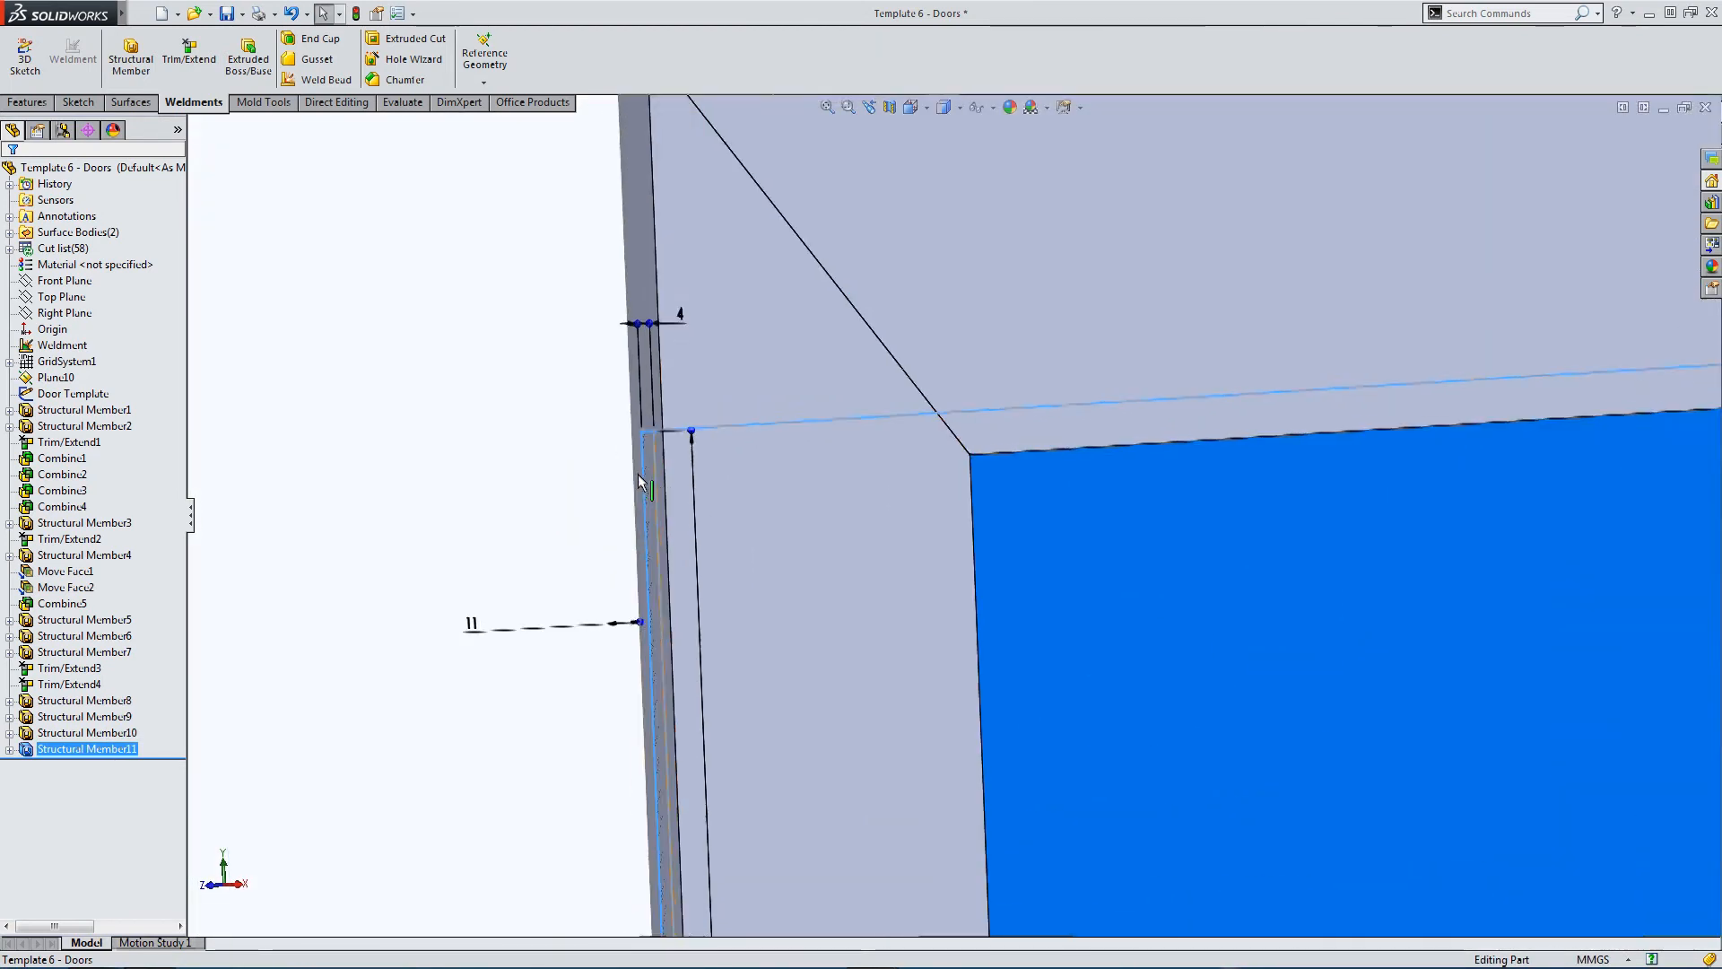
{"action": "scroll", "coordinate": [640, 477], "scroll_direction": "down", "scroll_amount": 2}
{"action": "mouse_move", "coordinate": [661, 475]}
{"action": "middle_mouse_down"}
{"action": "mouse_move", "coordinate": [681, 477]}
{"action": "mouse_move", "coordinate": [664, 467]}
{"action": "middle_mouse_up"}
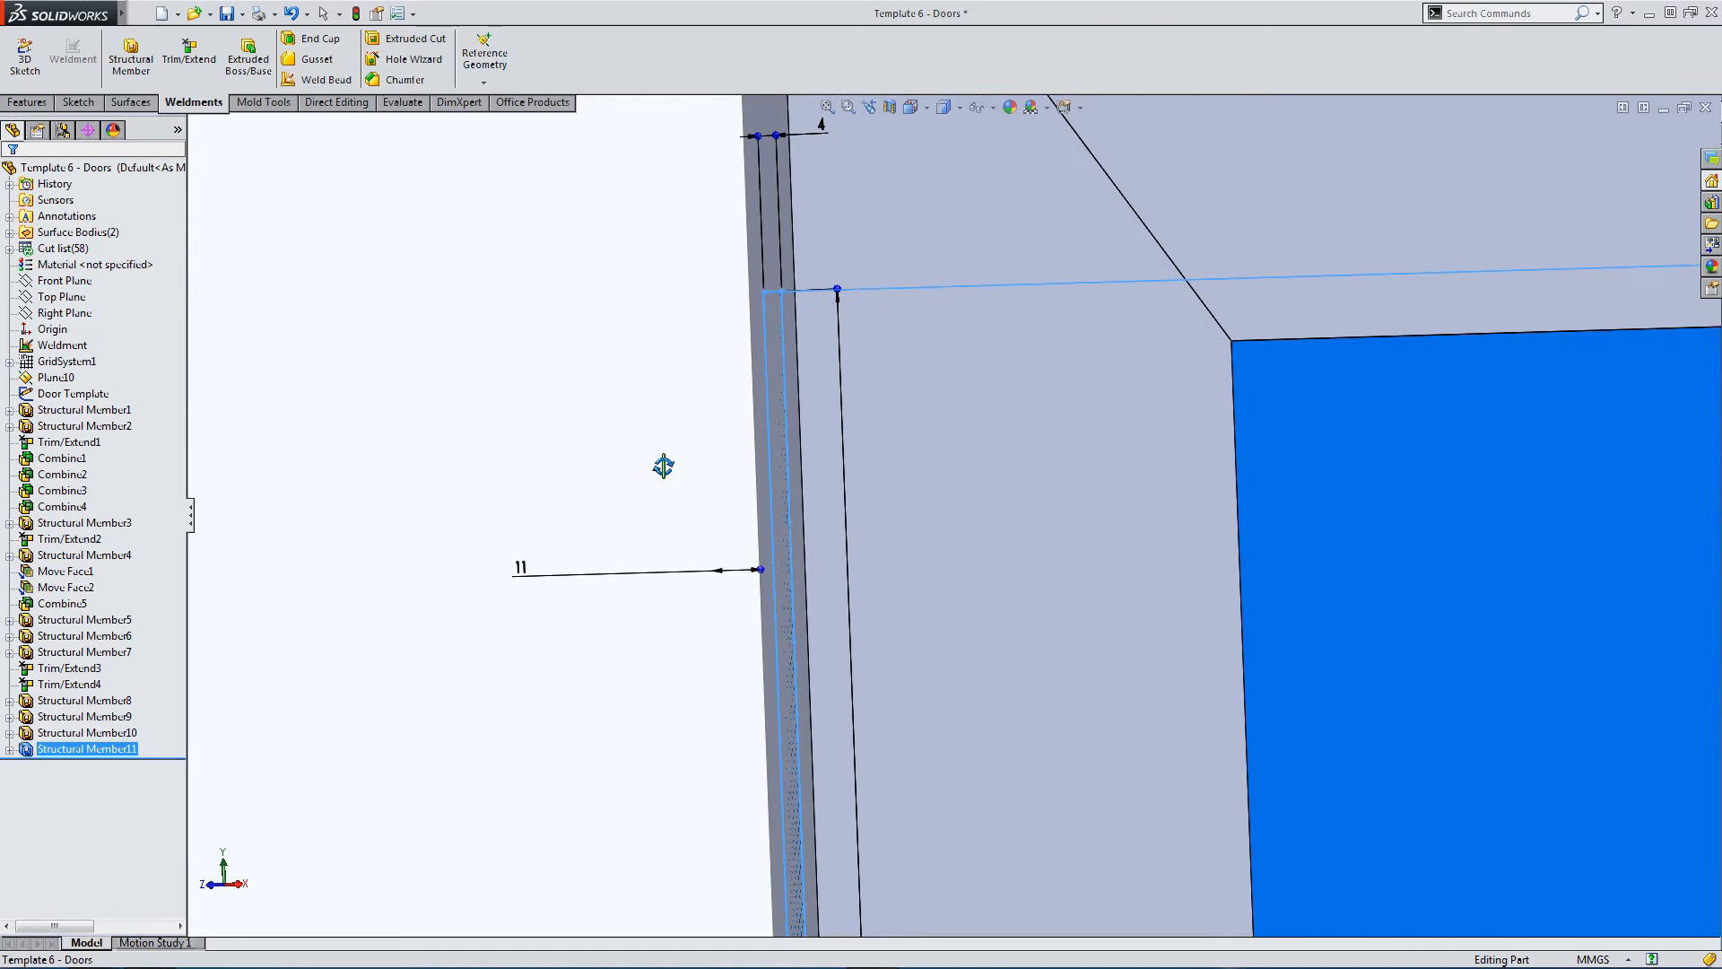
{"action": "scroll", "coordinate": [839, 637], "scroll_direction": "up", "scroll_amount": 1}
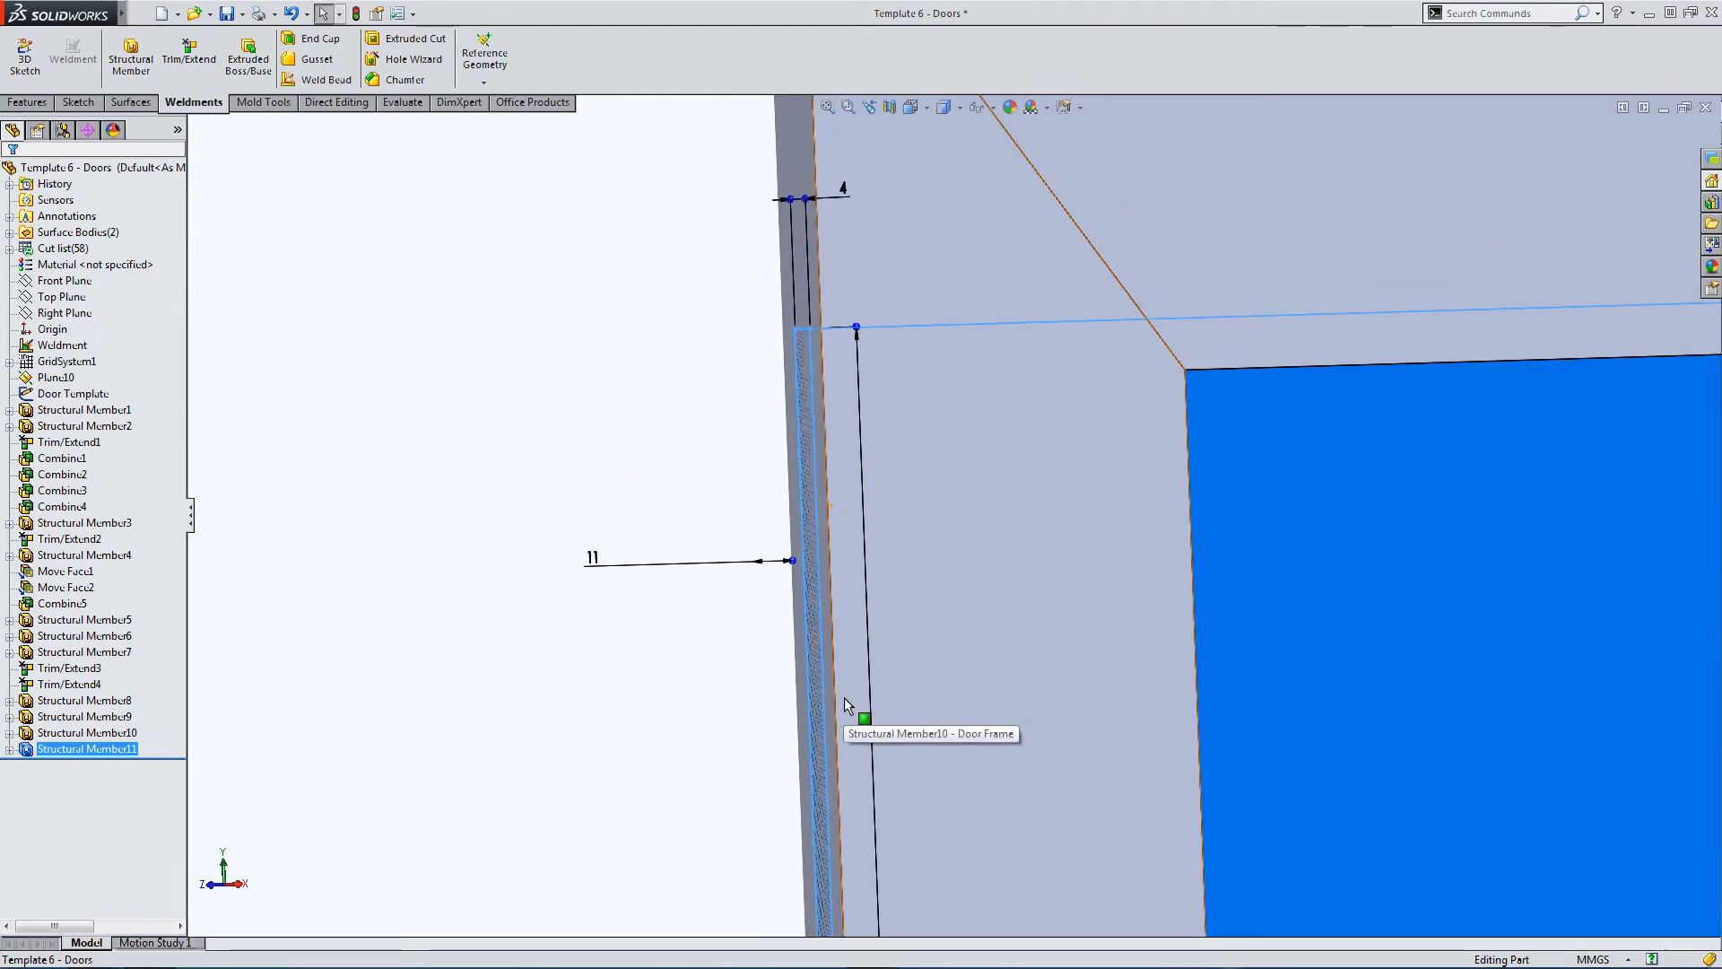
{"action": "scroll", "coordinate": [762, 691], "scroll_direction": "up", "scroll_amount": 2}
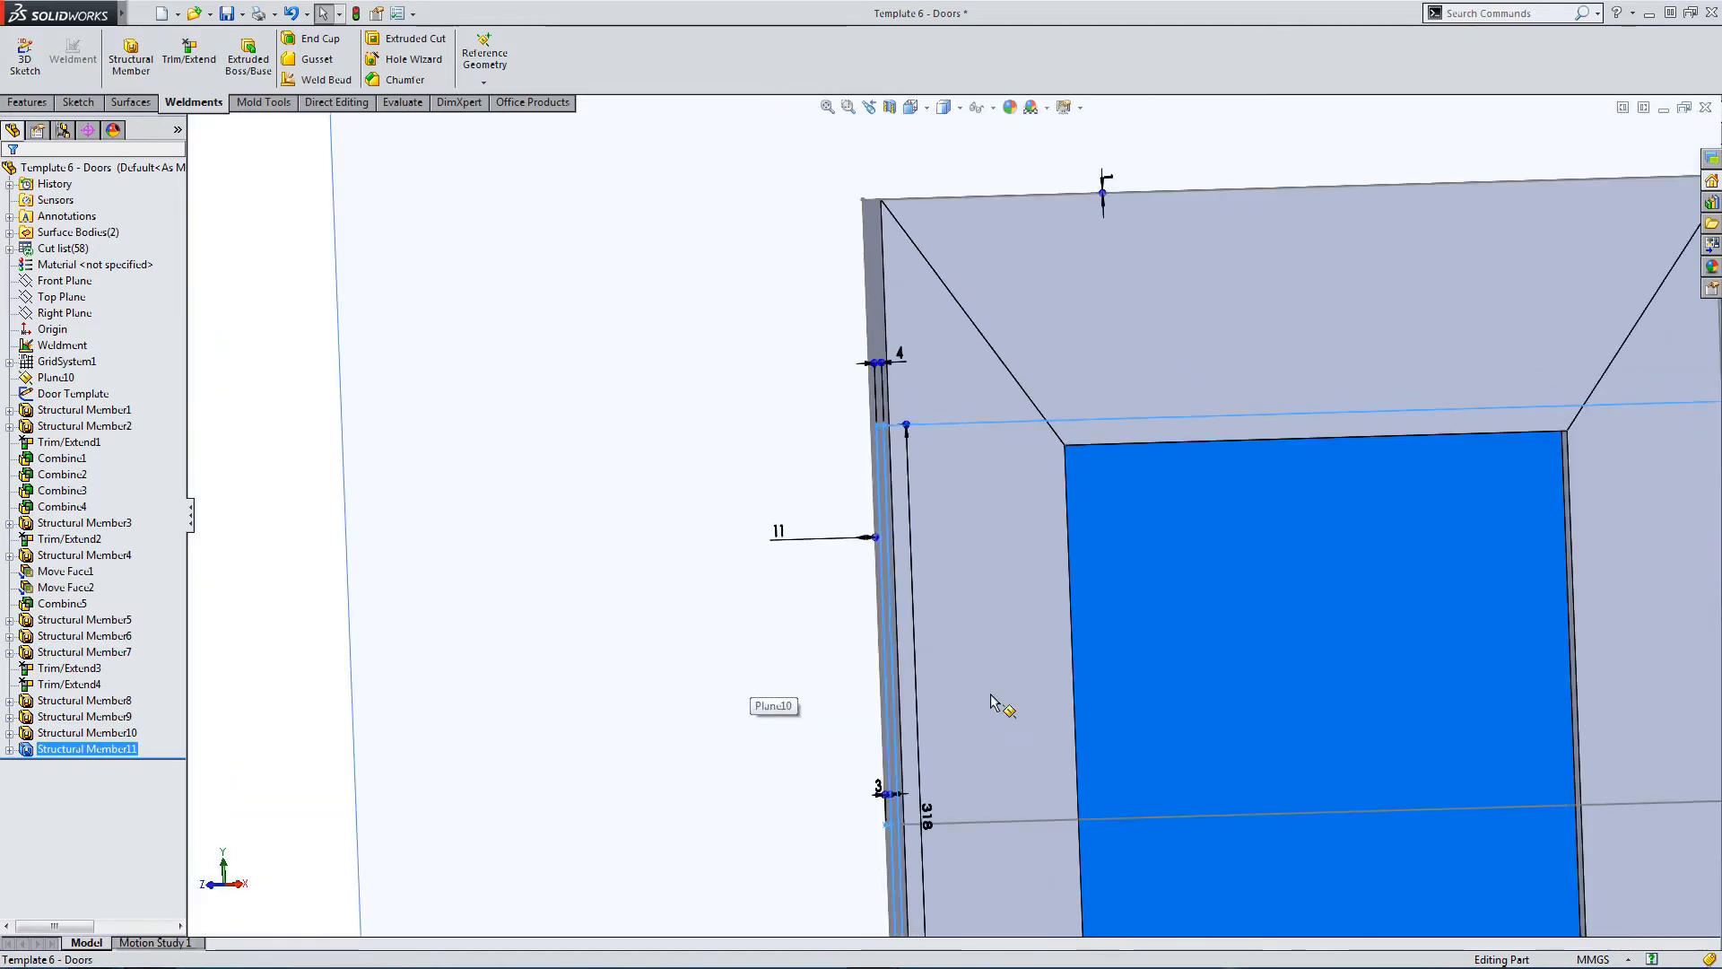
{"action": "scroll", "coordinate": [991, 700], "scroll_direction": "up", "scroll_amount": 1}
{"action": "mouse_move", "coordinate": [1072, 621]}
{"action": "middle_mouse_down"}
{"action": "mouse_move", "coordinate": [1126, 622]}
{"action": "mouse_move", "coordinate": [1080, 642]}
{"action": "middle_mouse_up"}
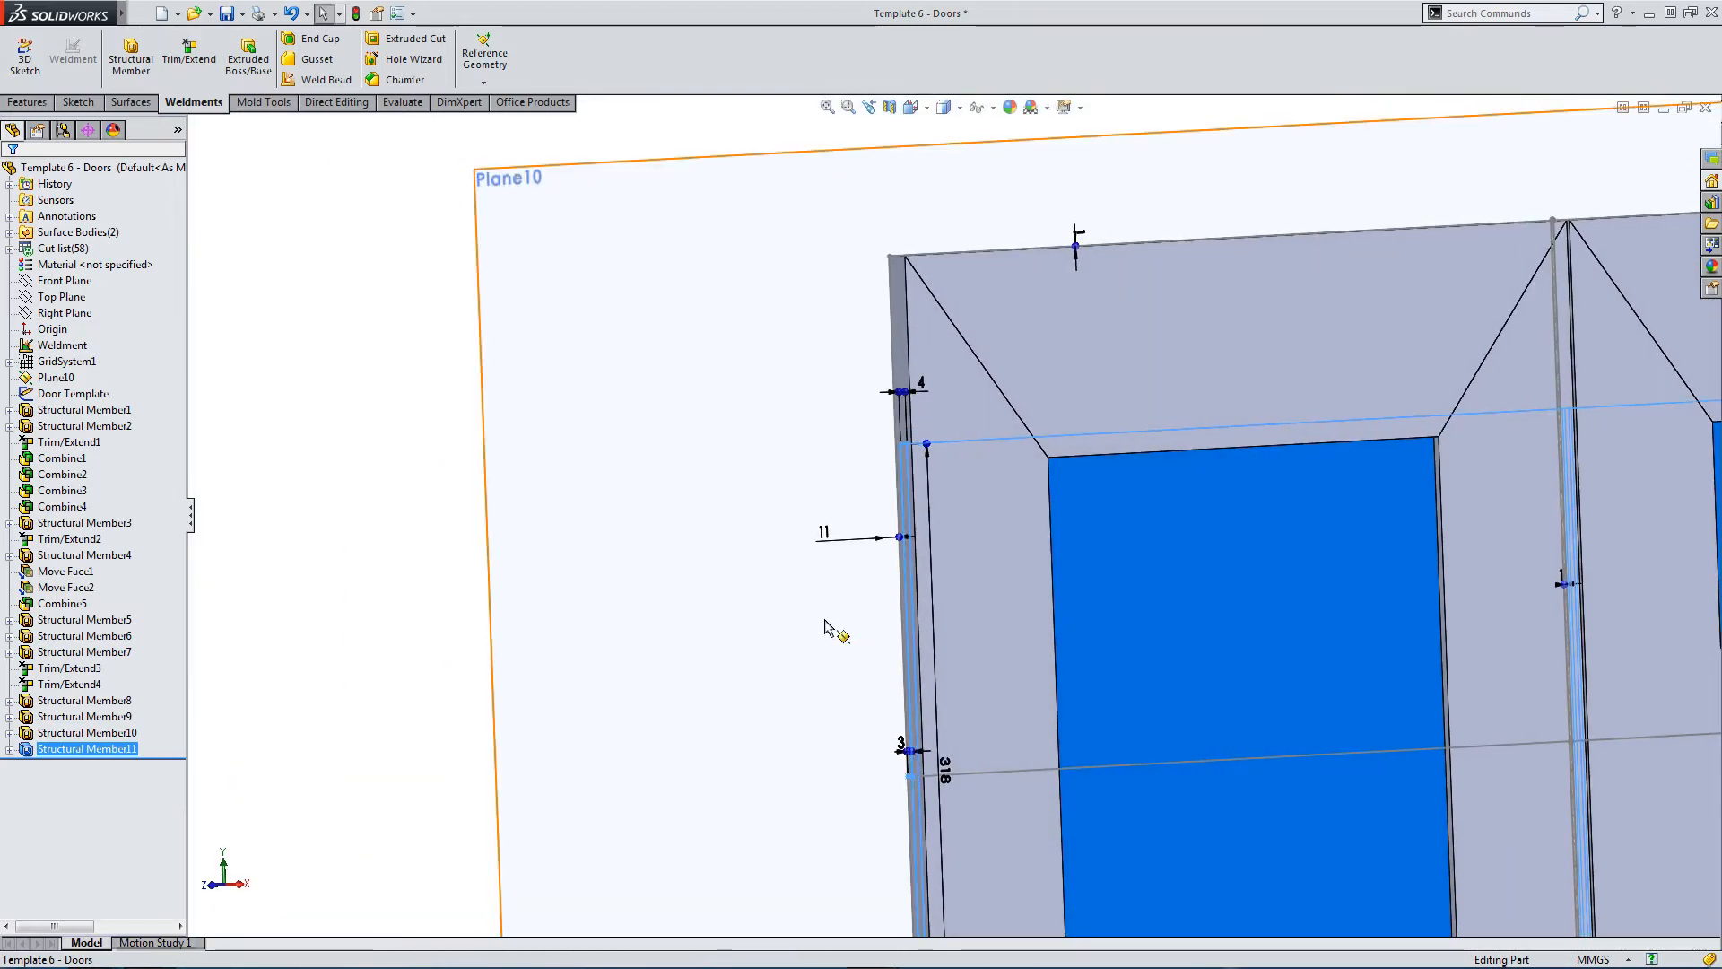
{"action": "left_click", "coordinate": [408, 520]}
Make the door frame structural member transparent and inspect how the panels sit inside the frames.
{"action": "left_click", "coordinate": [91, 734]}
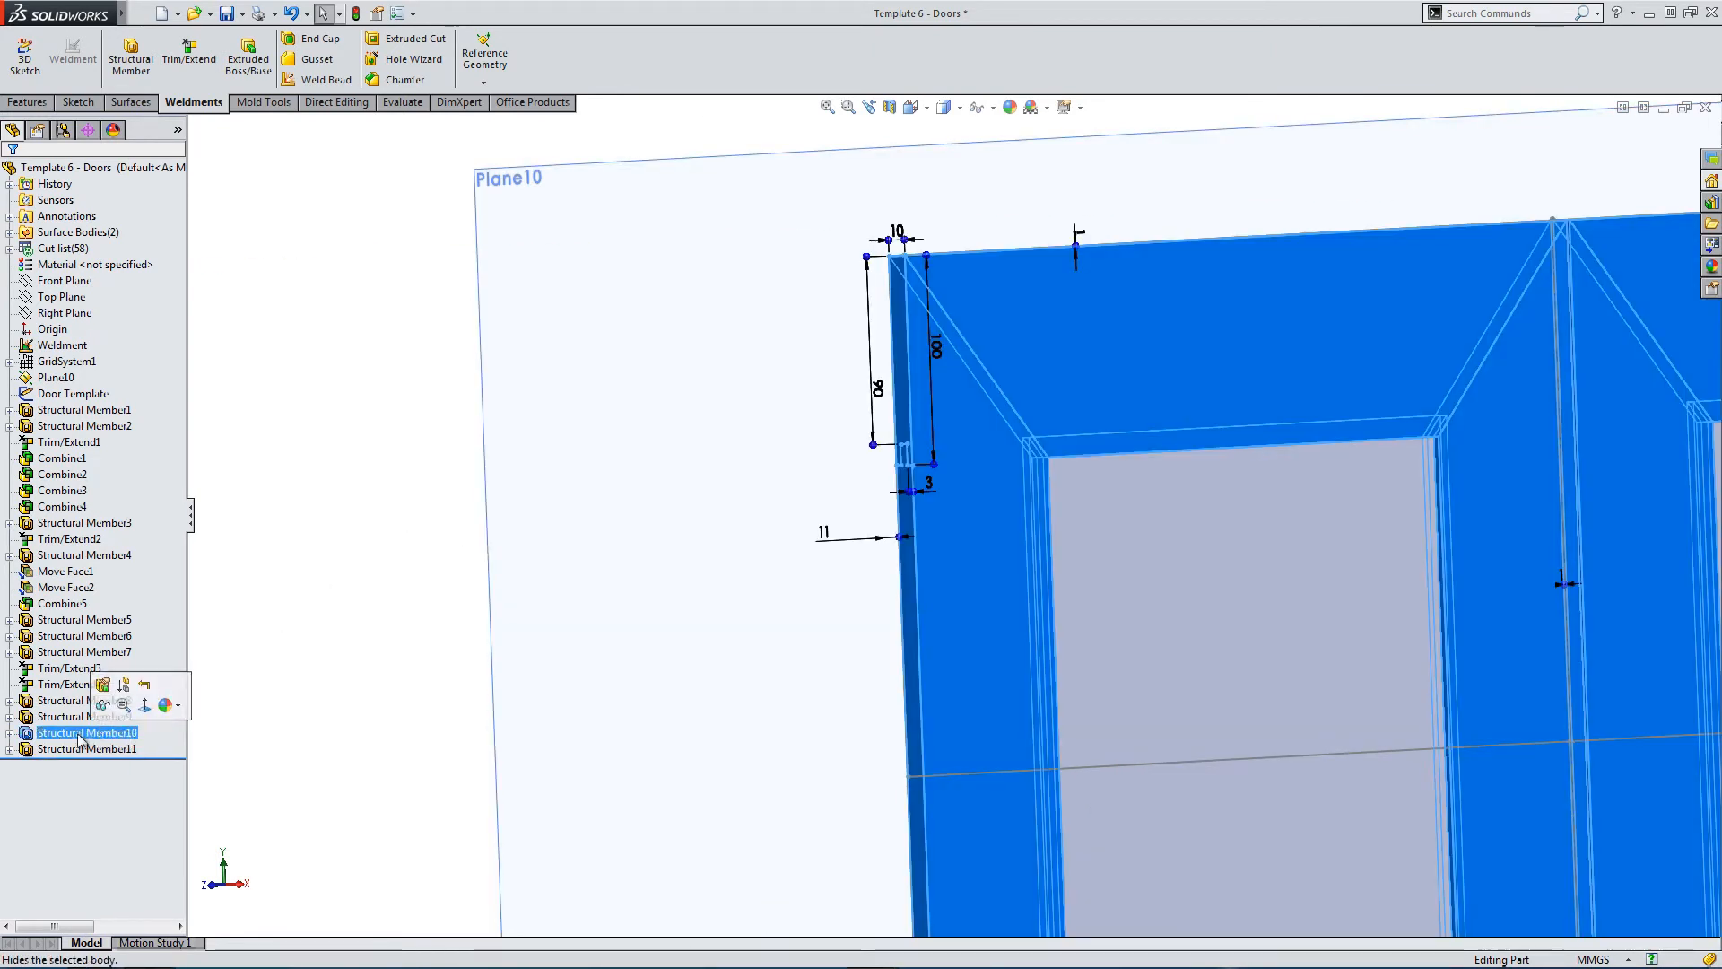
{"action": "right_click", "coordinate": [64, 736]}
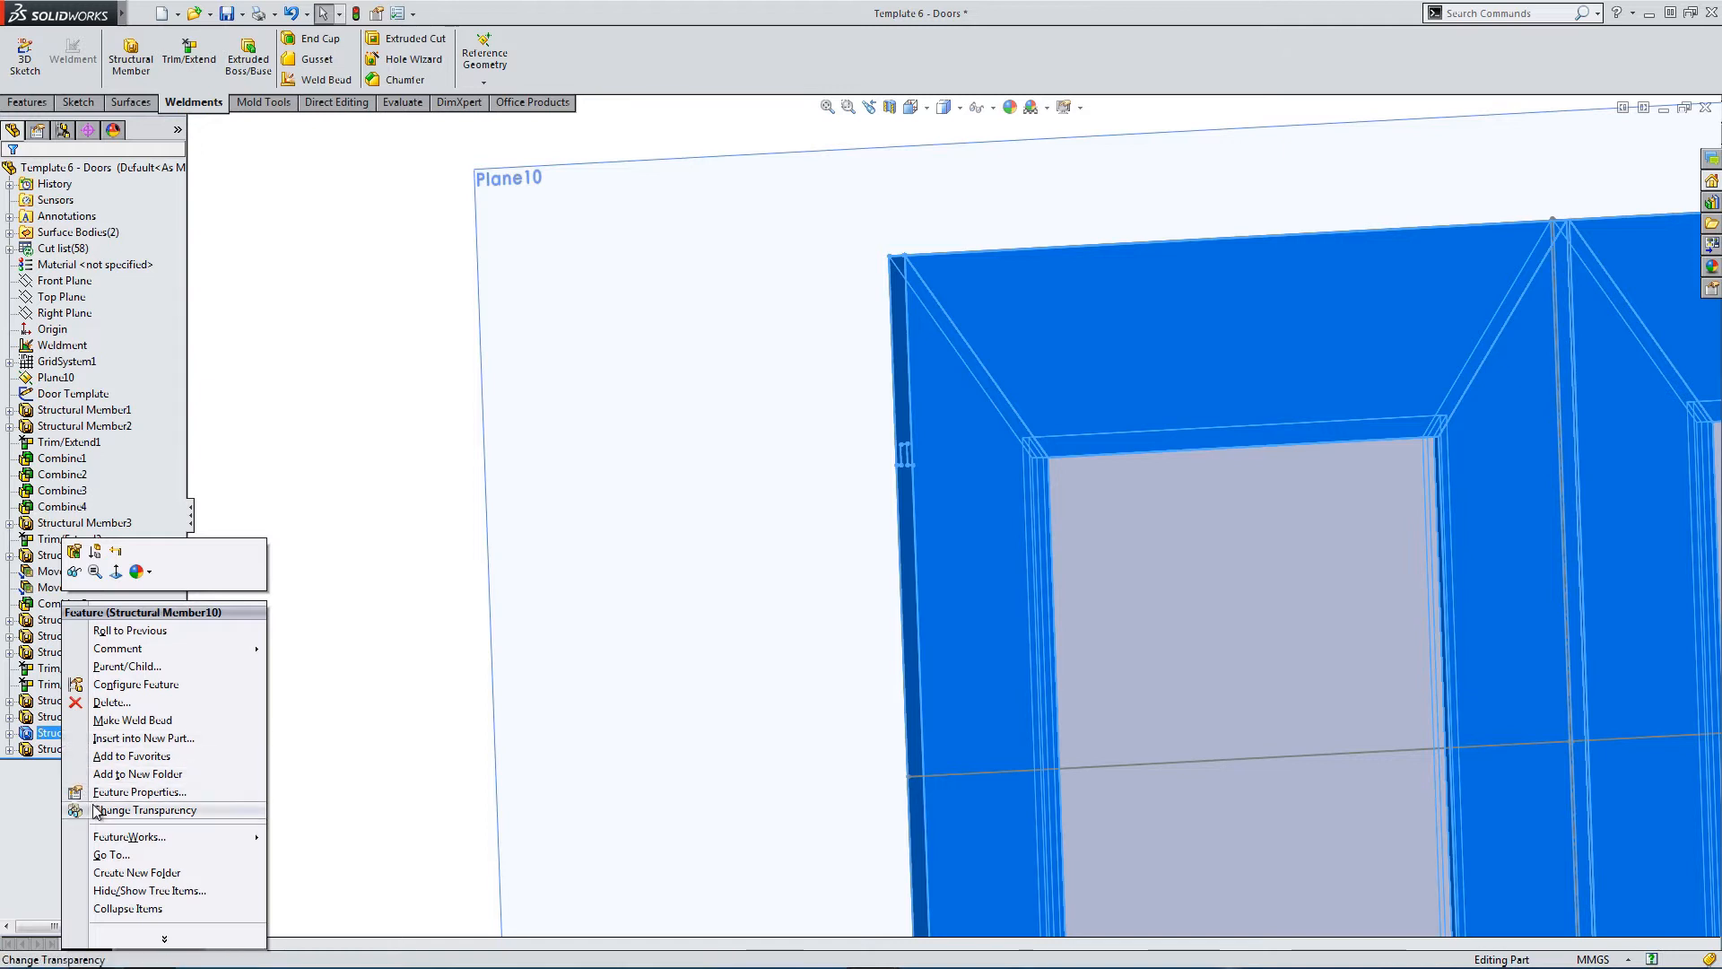
{"action": "left_click", "coordinate": [143, 810]}
{"action": "left_click", "coordinate": [405, 579]}
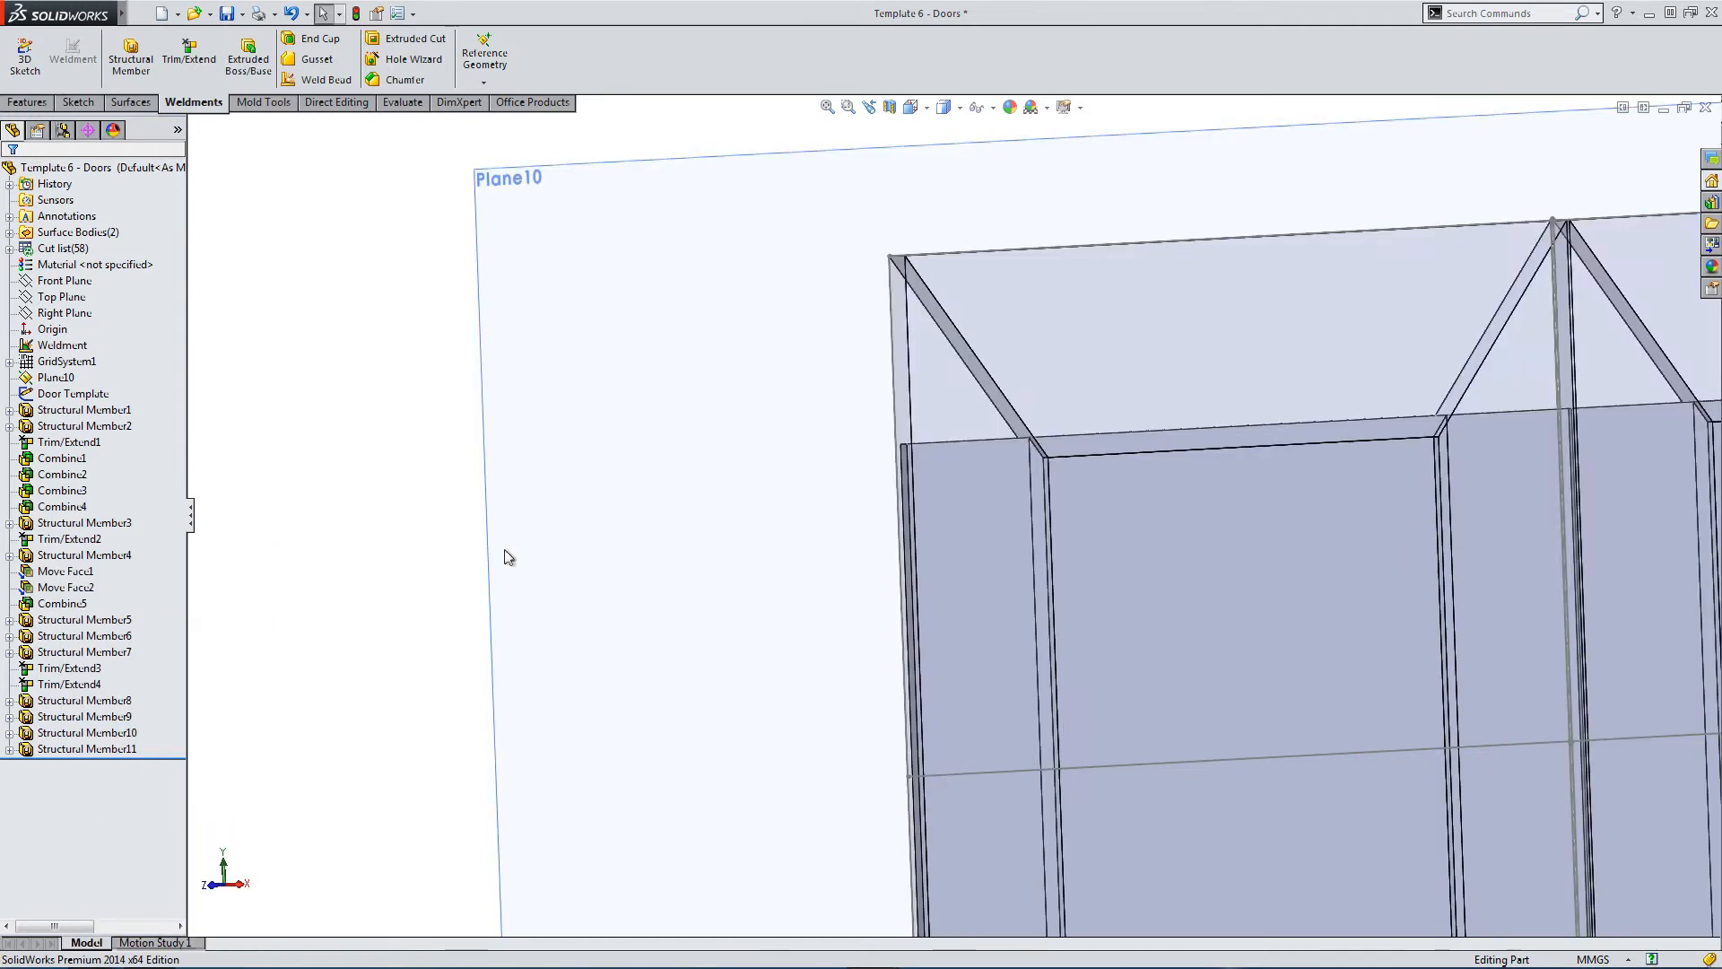
{"action": "scroll", "coordinate": [995, 478], "scroll_direction": "down", "scroll_amount": 8}
{"action": "middle_click_drag", "start_coordinate": [954, 458], "coordinate": [778, 489]}
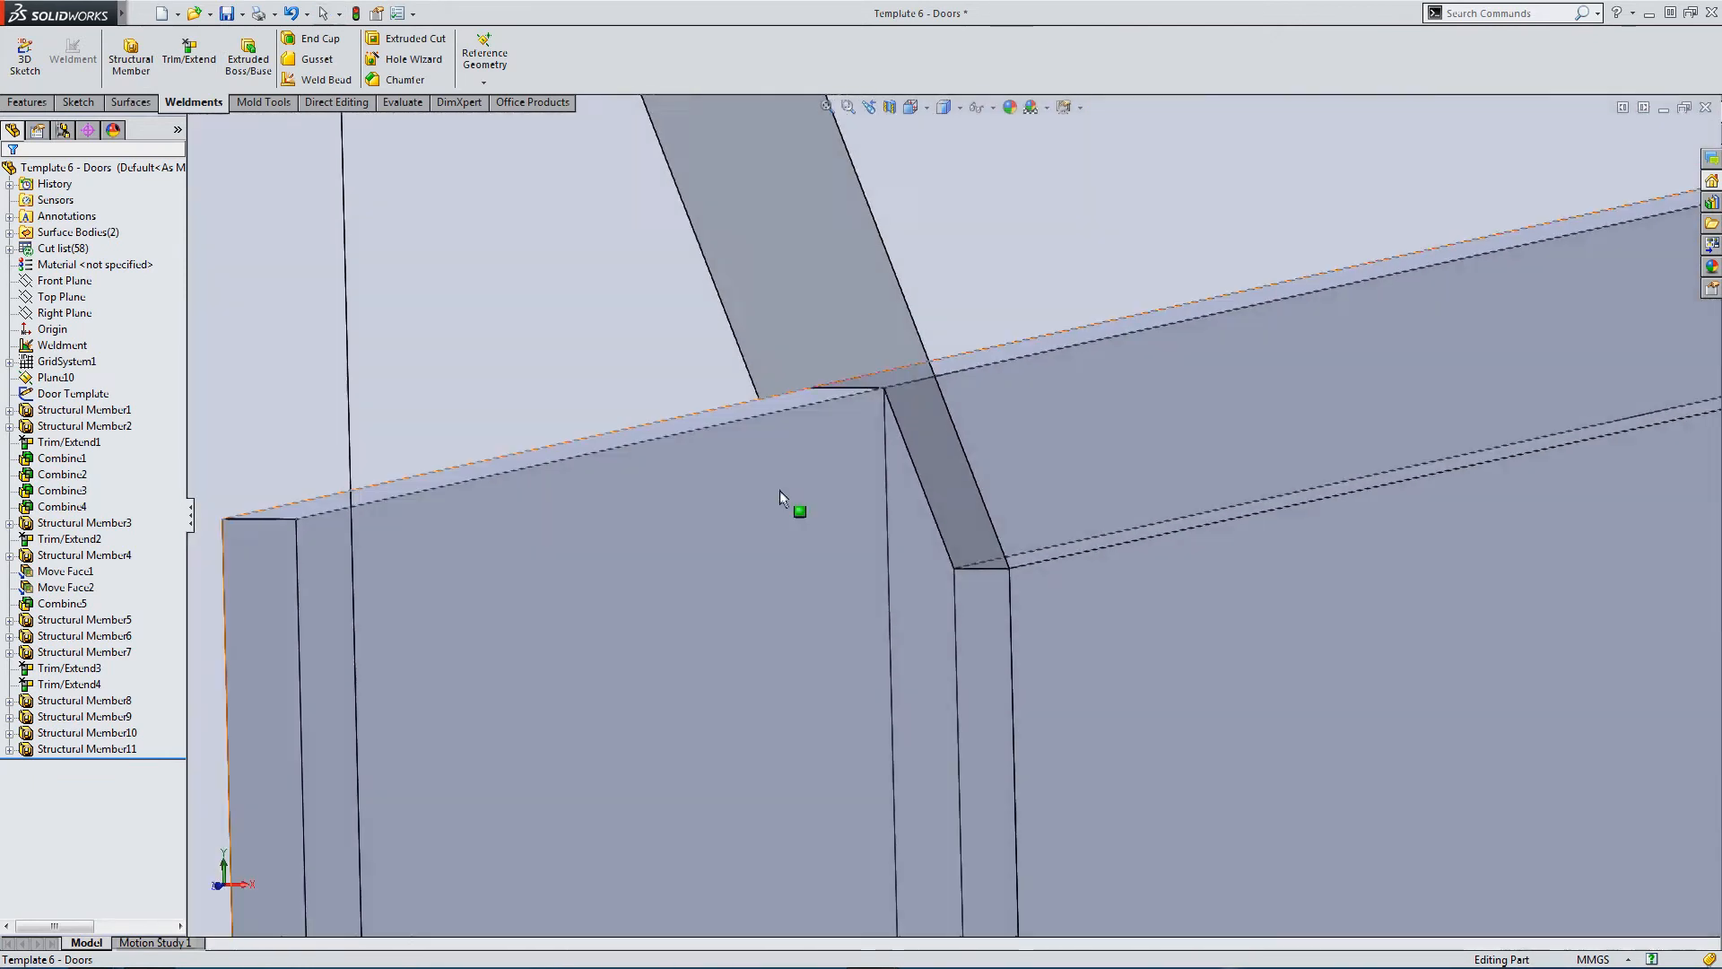
{"action": "scroll", "coordinate": [732, 619], "scroll_direction": "up", "scroll_amount": 10}
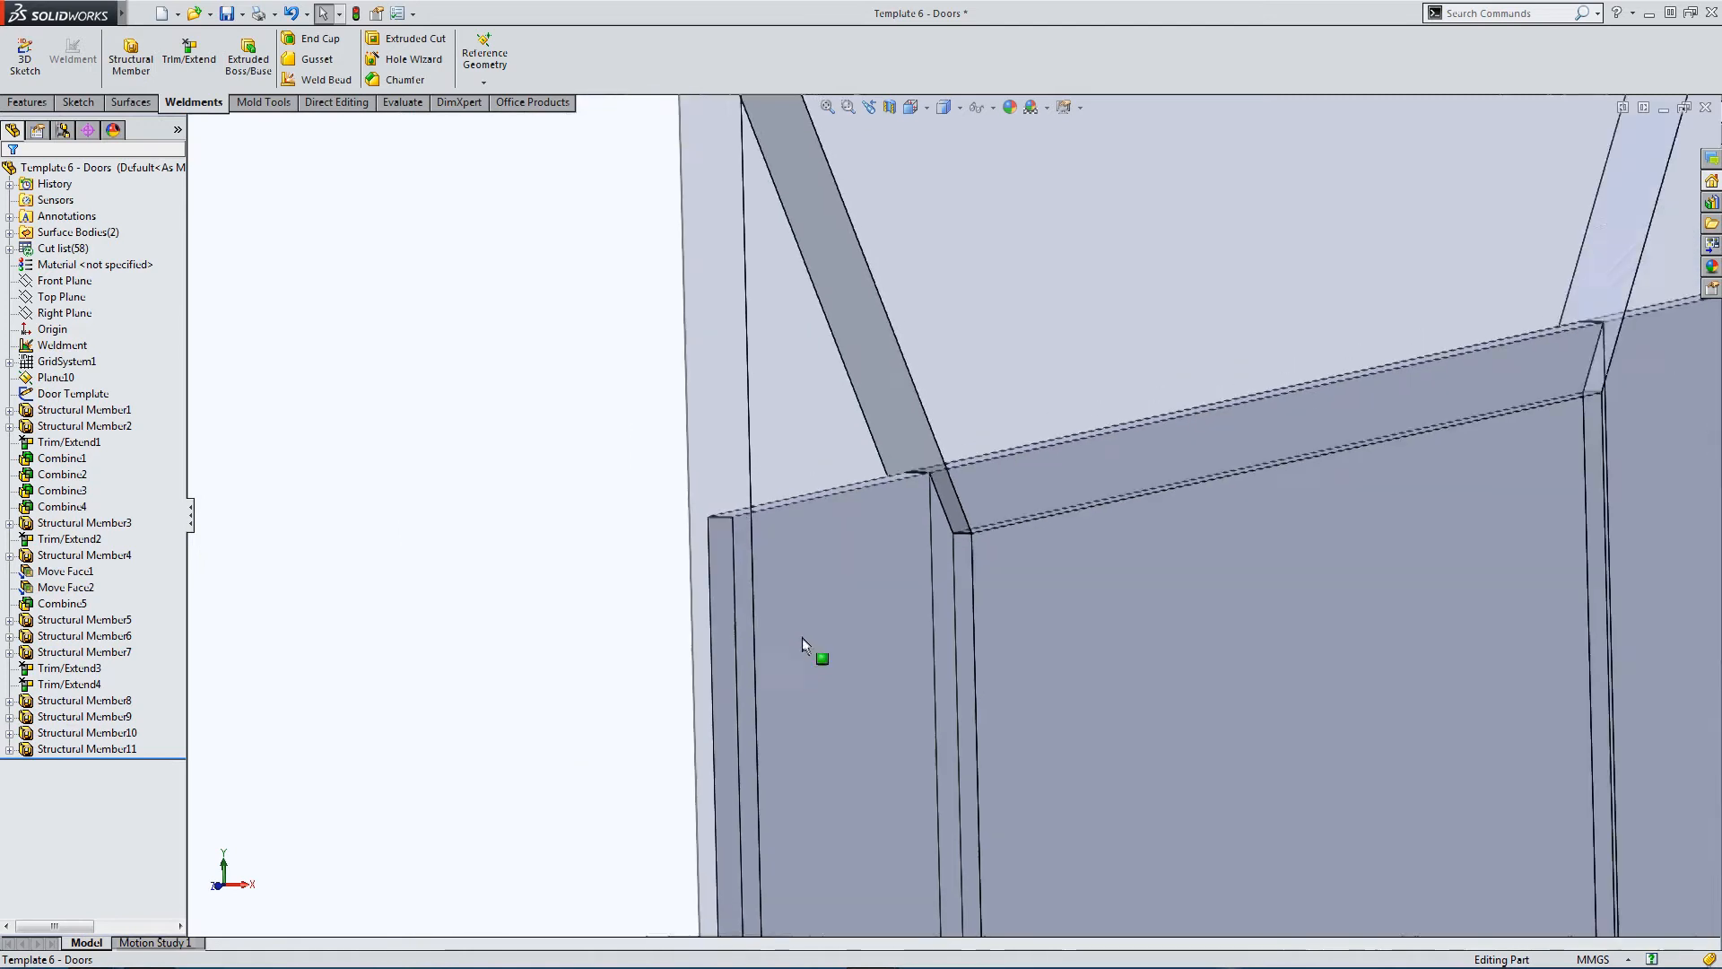
{"action": "middle_click_drag", "start_coordinate": [893, 605], "coordinate": [1045, 648]}
{"action": "scroll", "coordinate": [1045, 647], "scroll_direction": "up", "scroll_amount": 6}
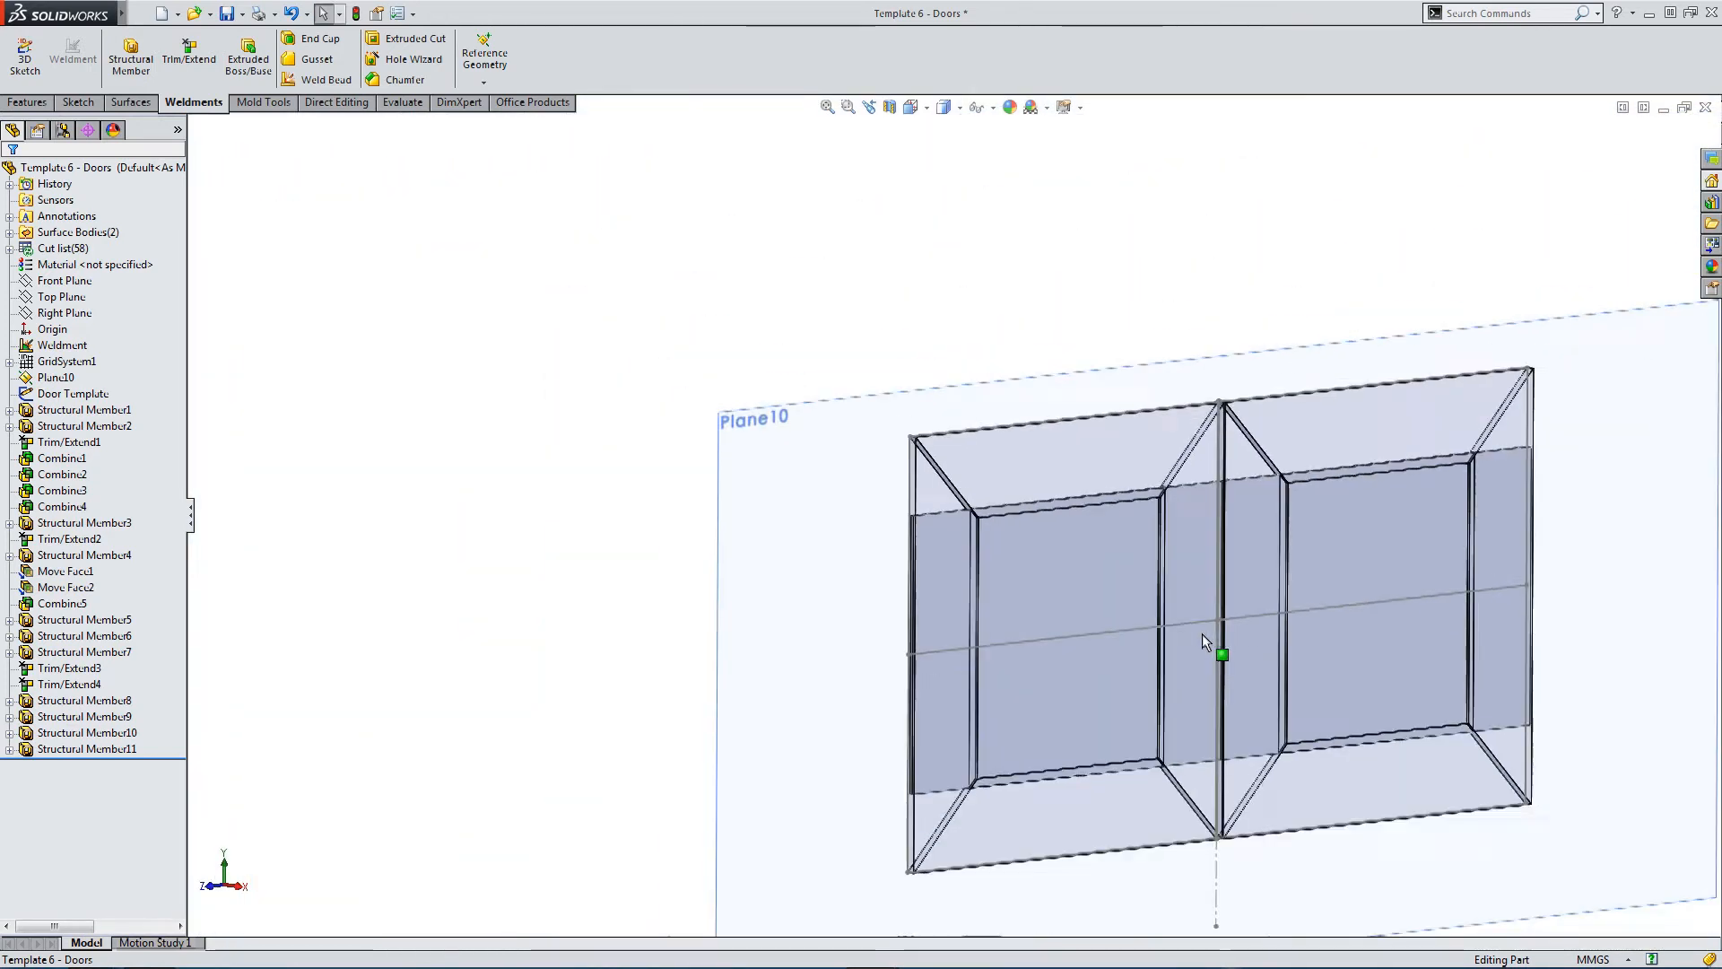
Trim the left door's panel with an End Trim, using the two vertical members of its door frame as trimming bodies.
{"action": "scroll", "coordinate": [1204, 633], "scroll_direction": "down", "scroll_amount": 1}
{"action": "scroll", "coordinate": [1015, 690], "scroll_direction": "down", "scroll_amount": 2}
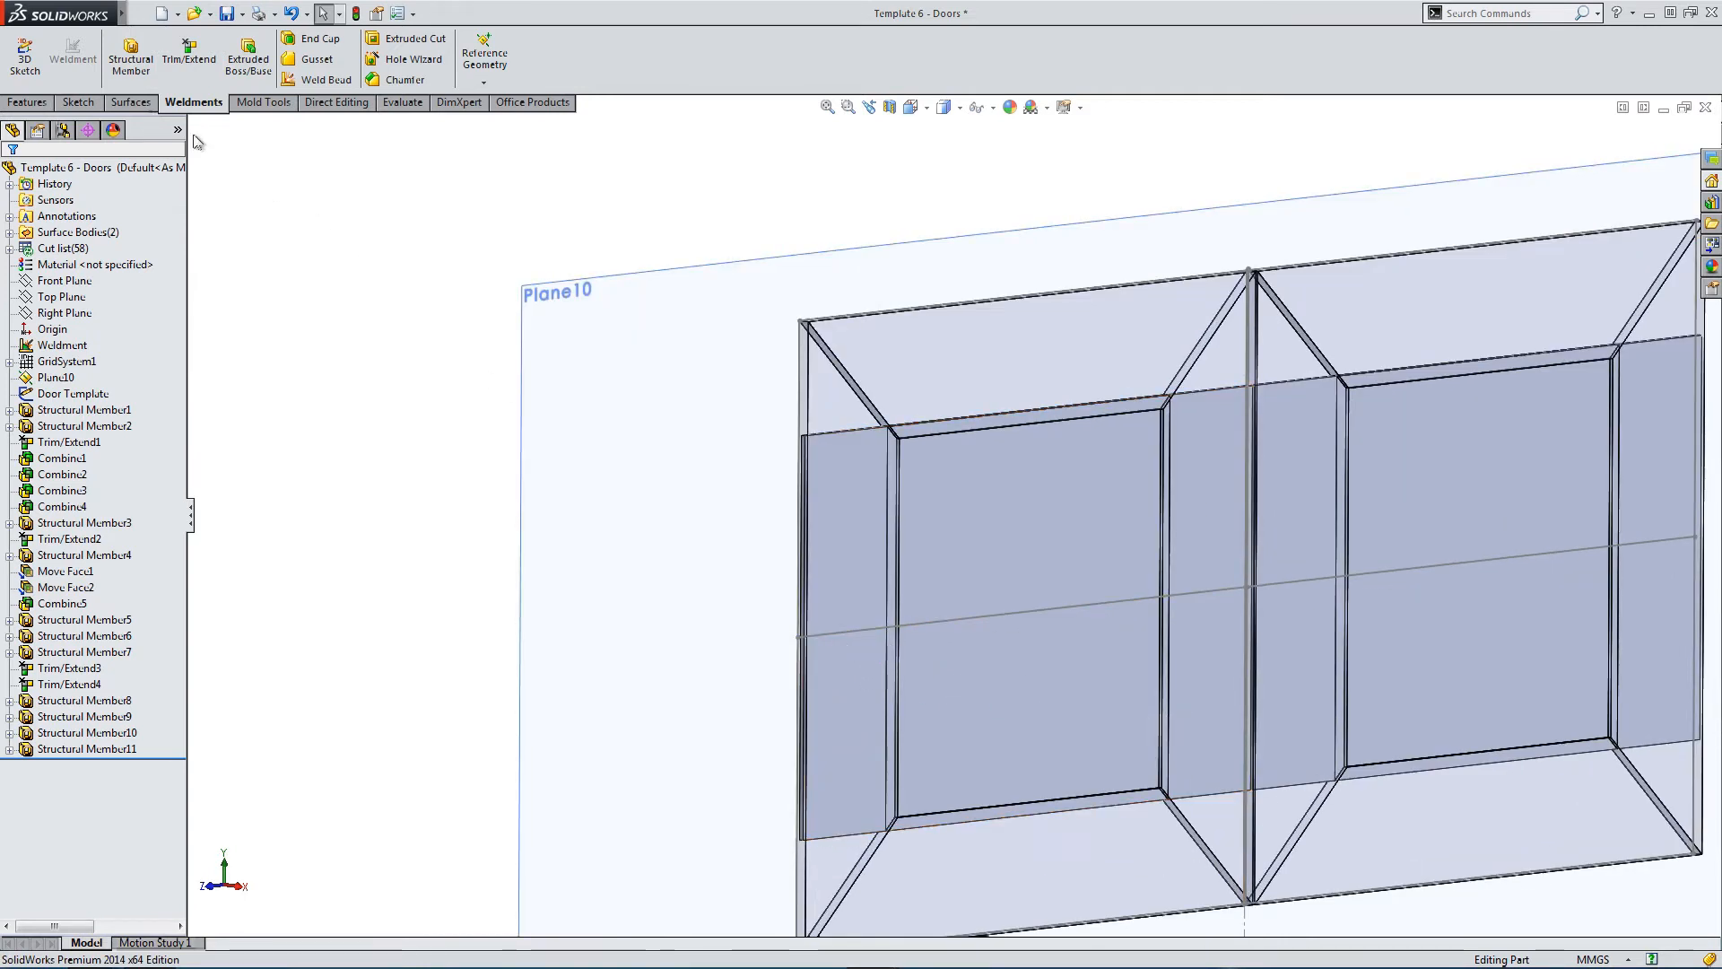
{"action": "left_click", "coordinate": [190, 51]}
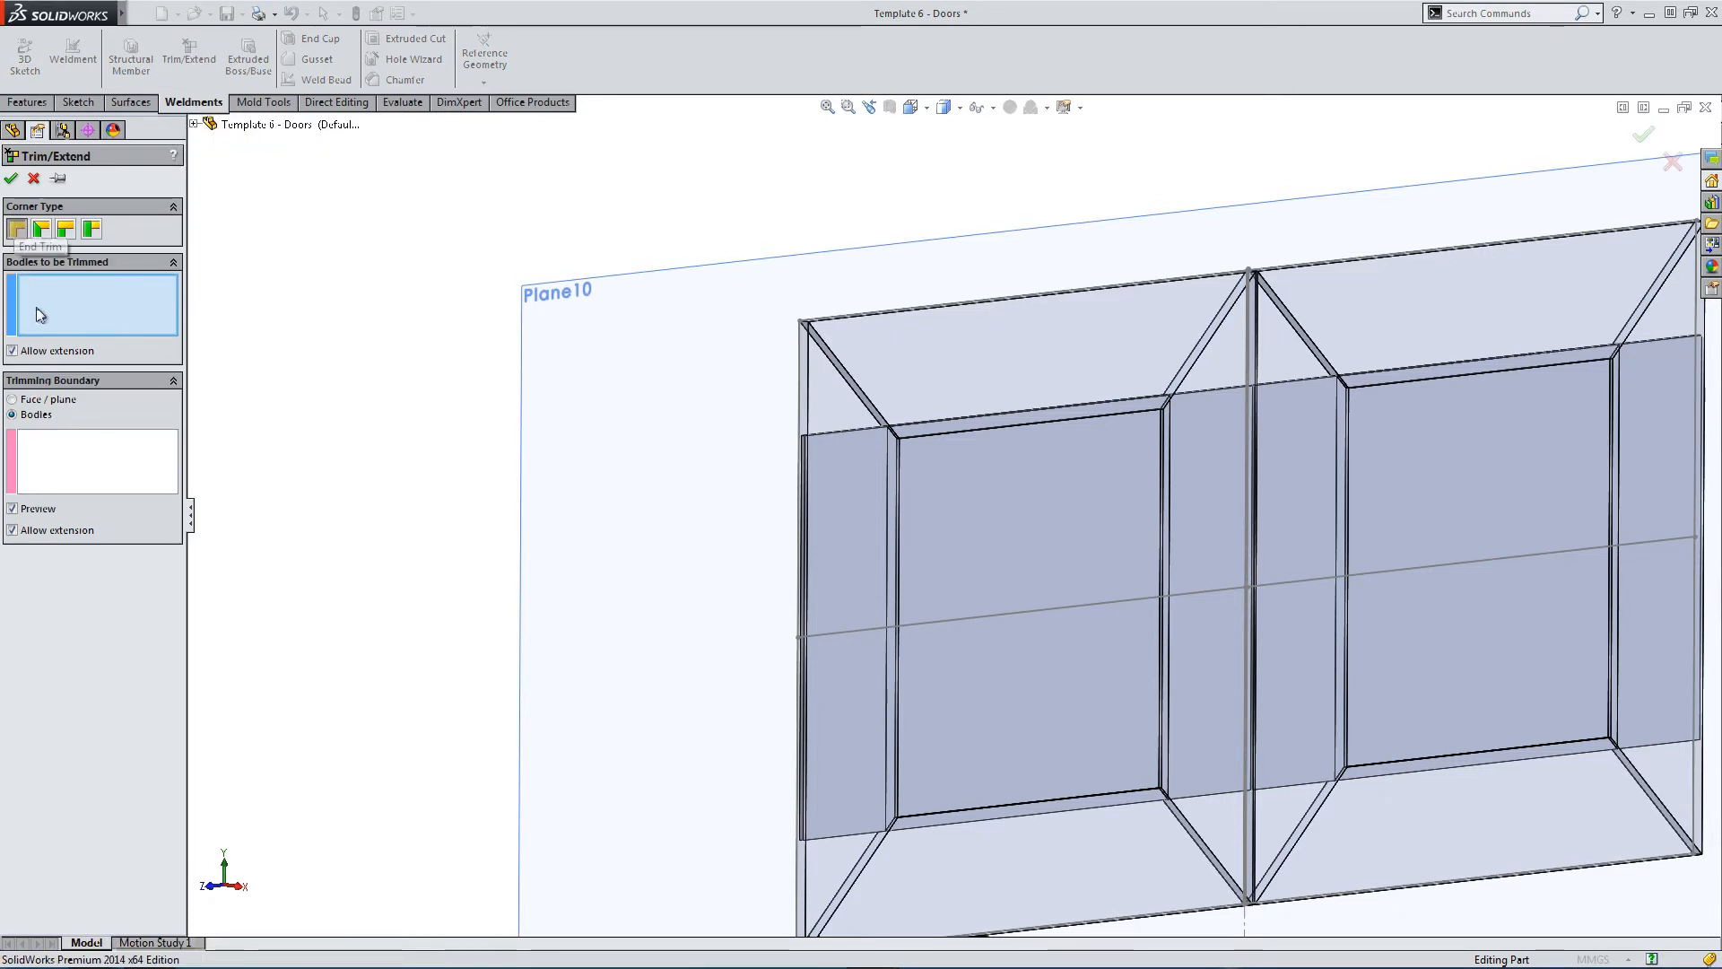
{"action": "left_click", "coordinate": [60, 464]}
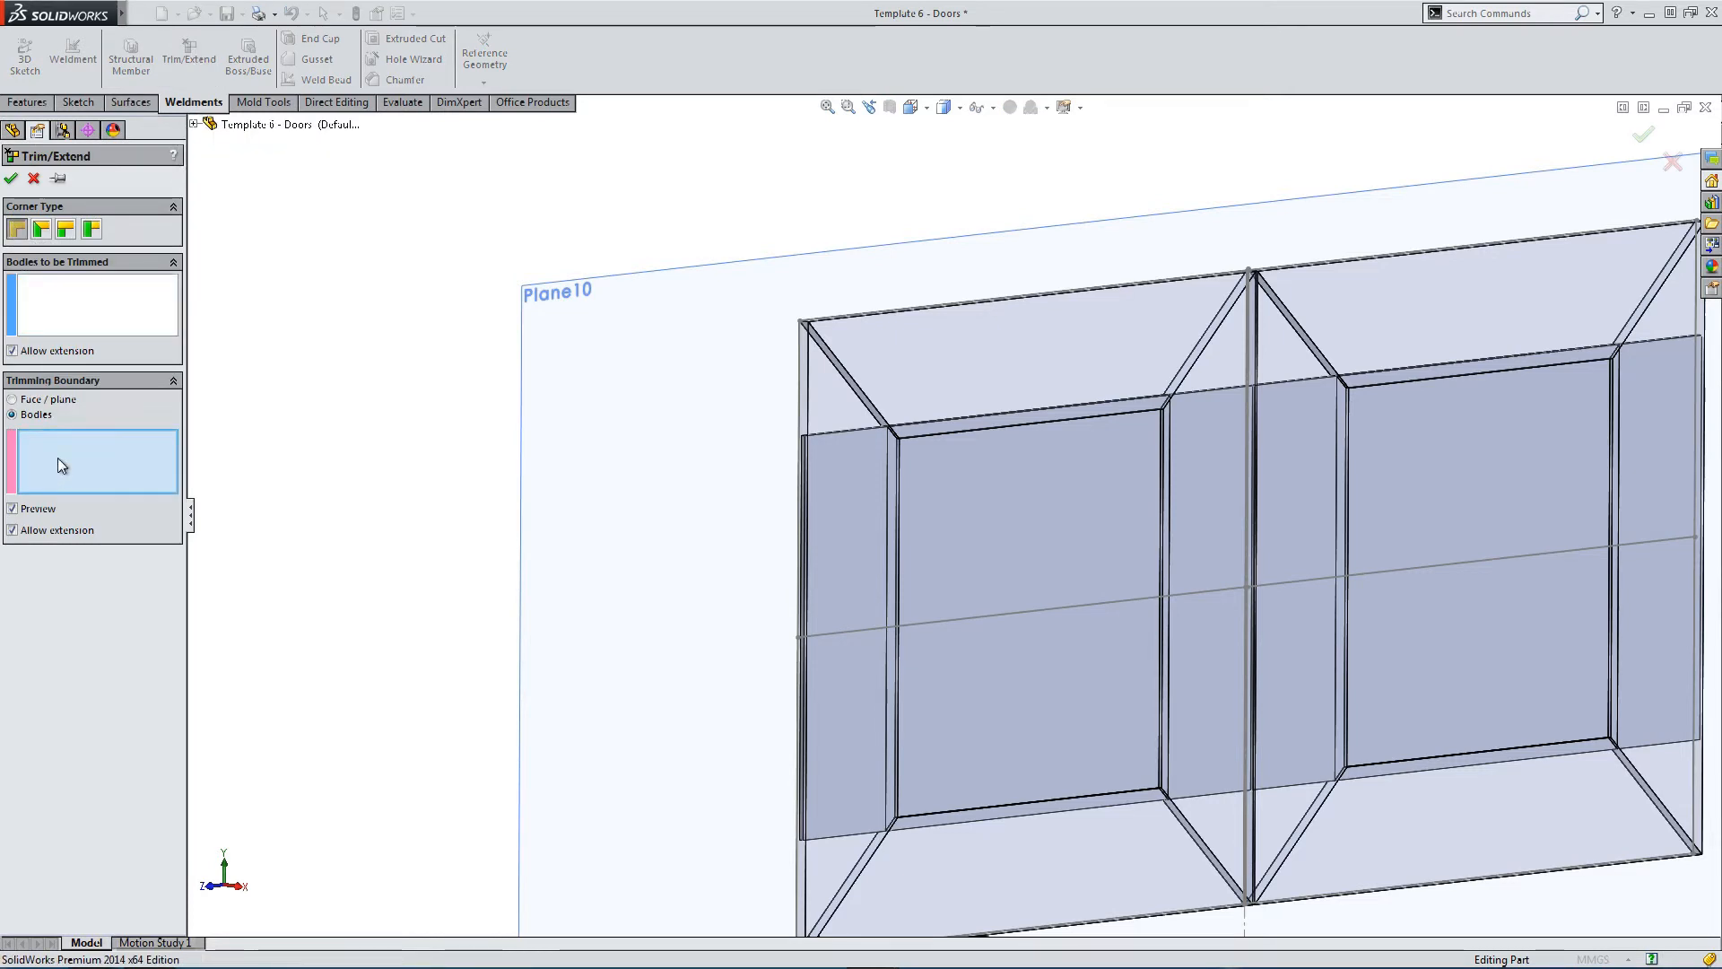
{"action": "left_click", "coordinate": [804, 404]}
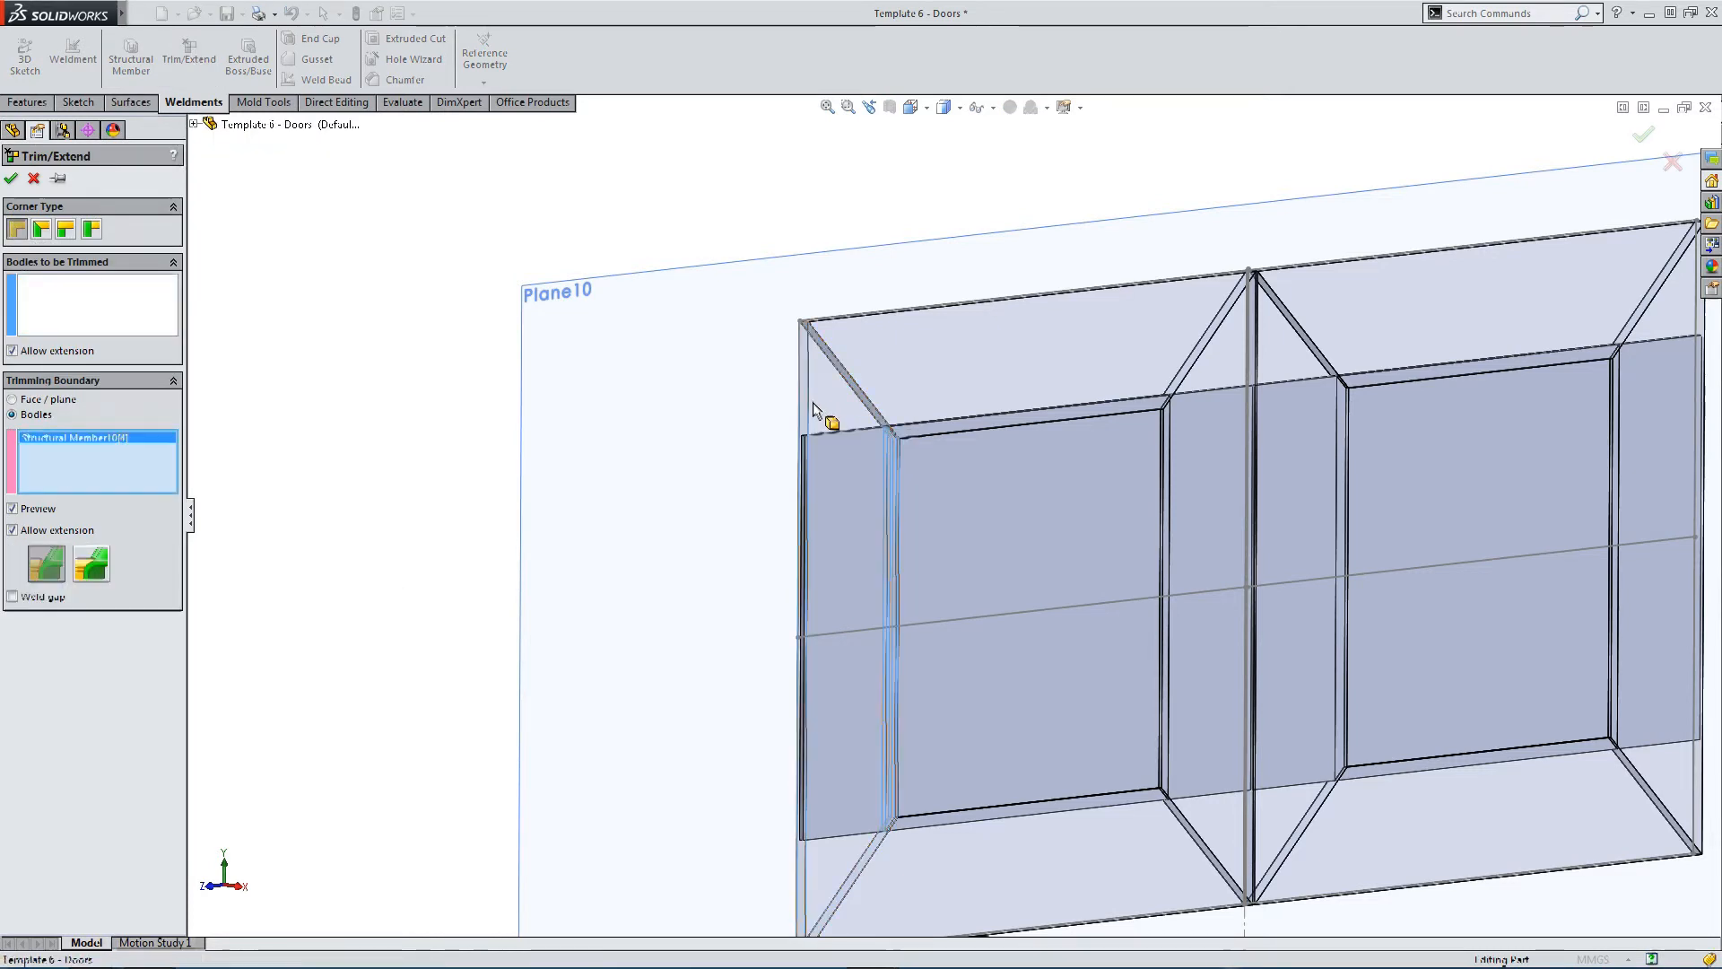
{"action": "left_click", "coordinate": [1223, 347]}
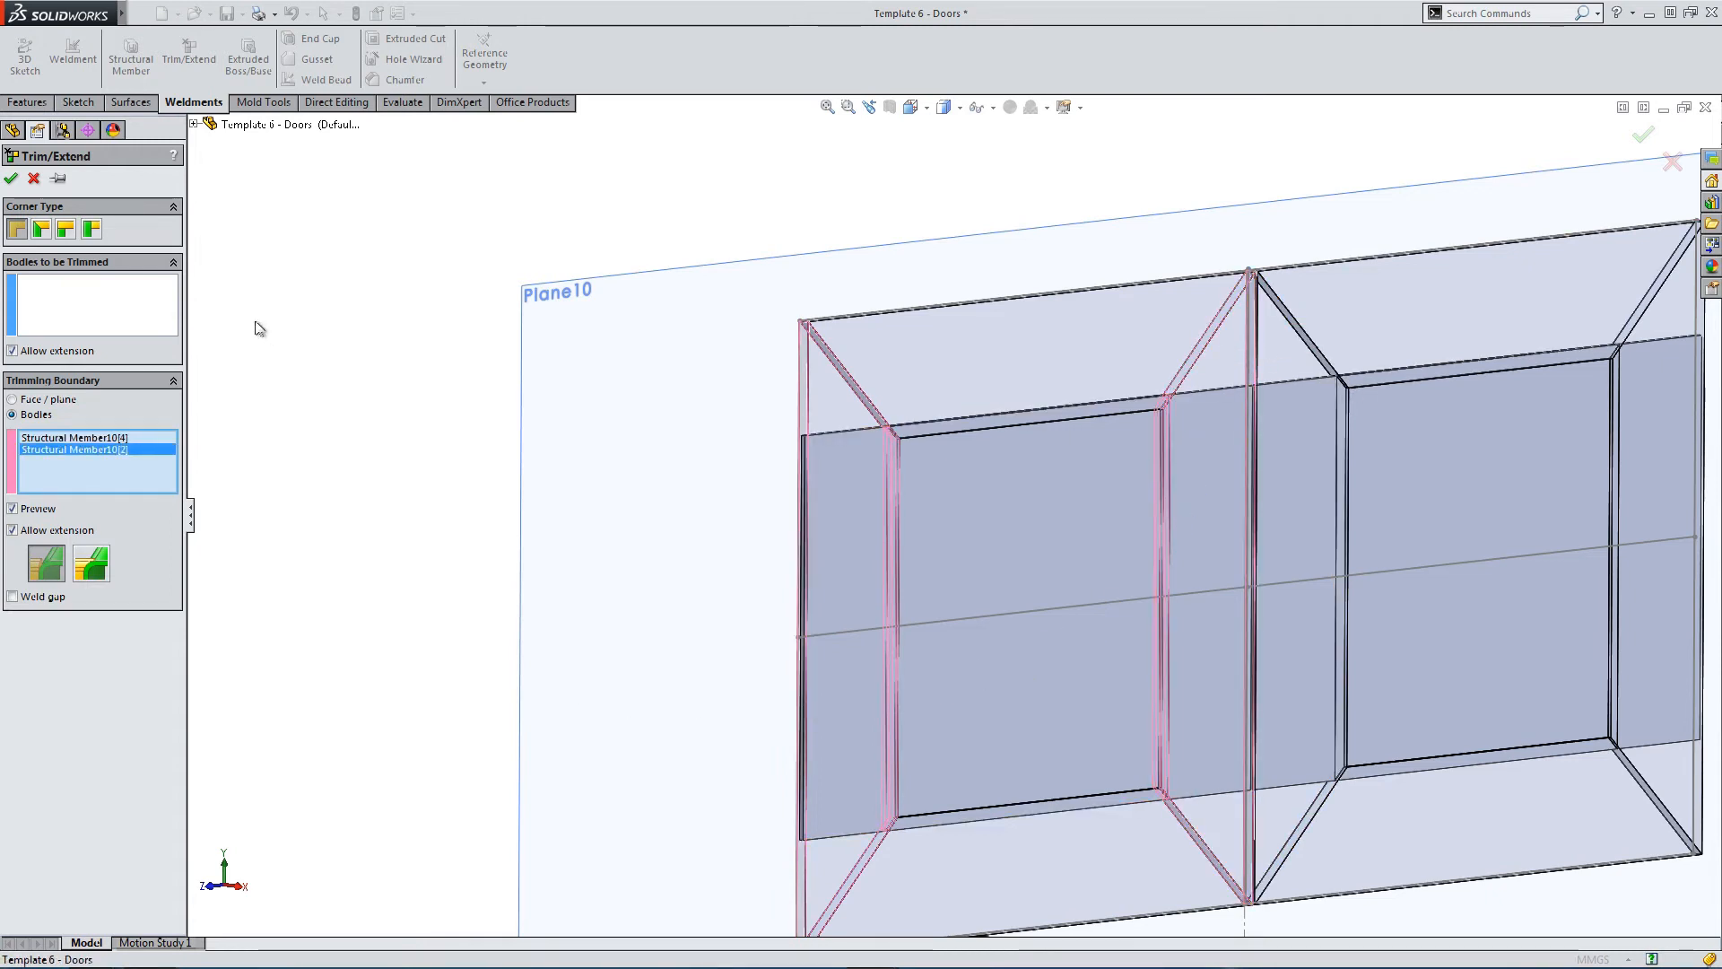
{"action": "left_click", "coordinate": [103, 309]}
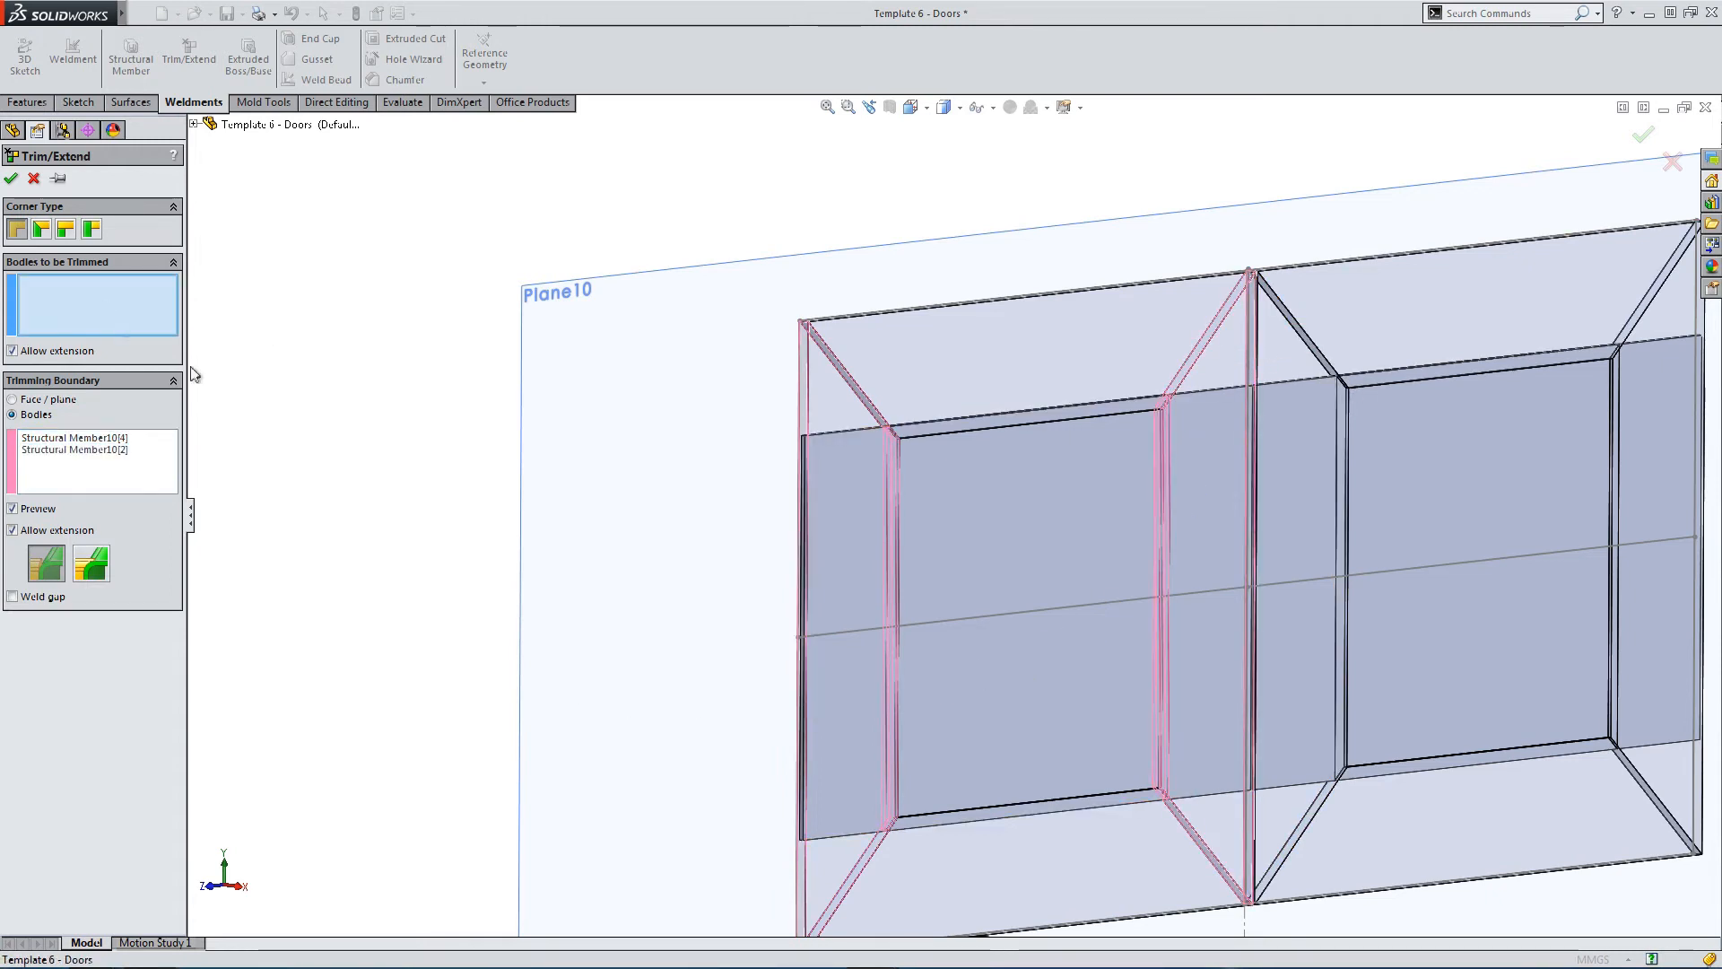
{"action": "left_click", "coordinate": [998, 565]}
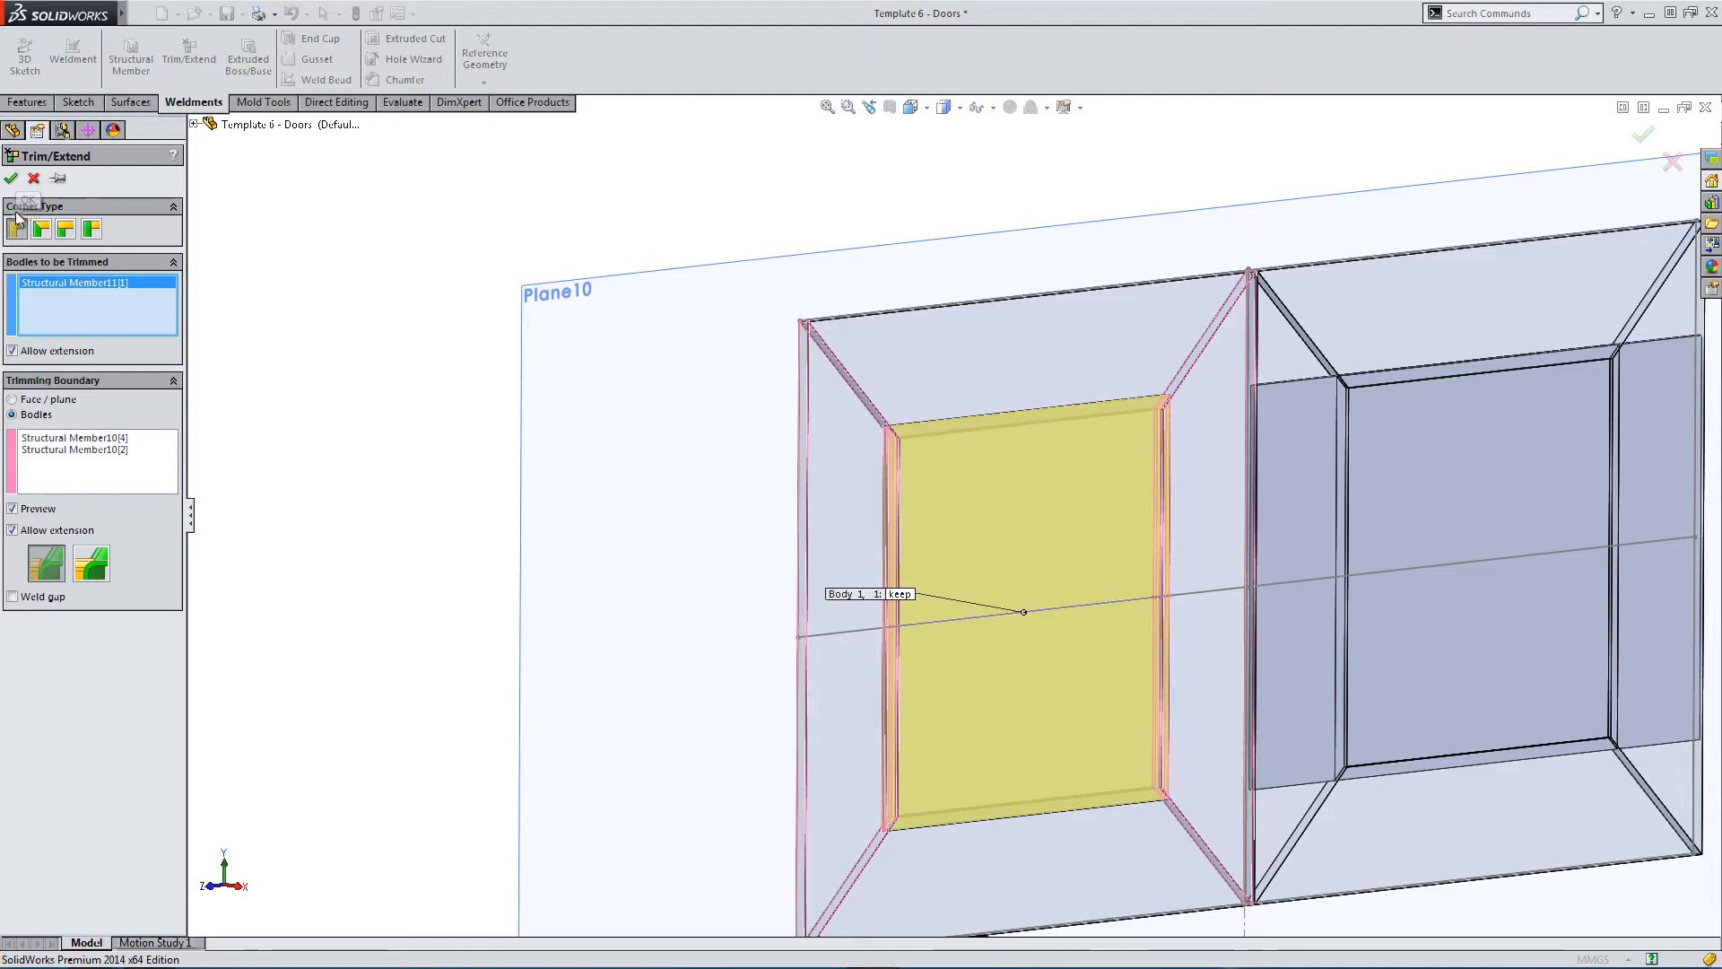
{"action": "left_click", "coordinate": [12, 180]}
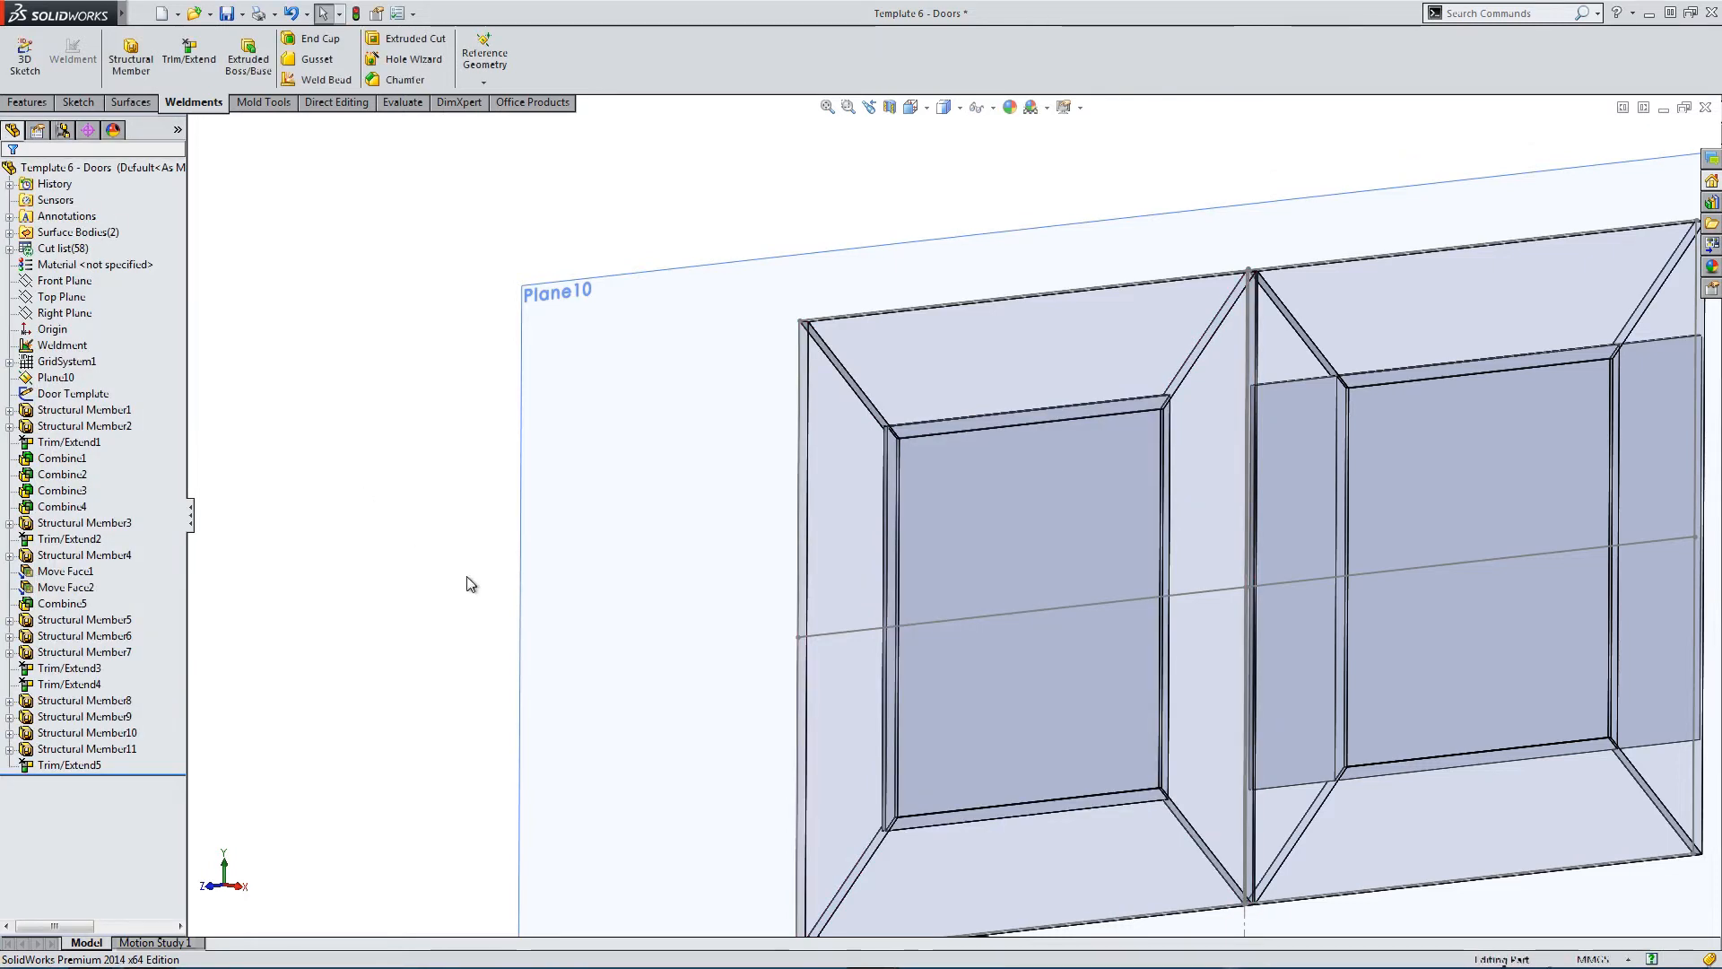
Trim the right door's panel with an End Trim, using the two vertical members of its own door frame as trimming bodies.
{"action": "scroll", "coordinate": [907, 461], "scroll_direction": "down", "scroll_amount": 10}
{"action": "mouse_move", "coordinate": [758, 469]}
{"action": "middle_mouse_down"}
{"action": "mouse_move", "coordinate": [673, 446]}
{"action": "mouse_move", "coordinate": [488, 484]}
{"action": "mouse_move", "coordinate": [754, 422]}
{"action": "mouse_move", "coordinate": [766, 448]}
{"action": "middle_mouse_up"}
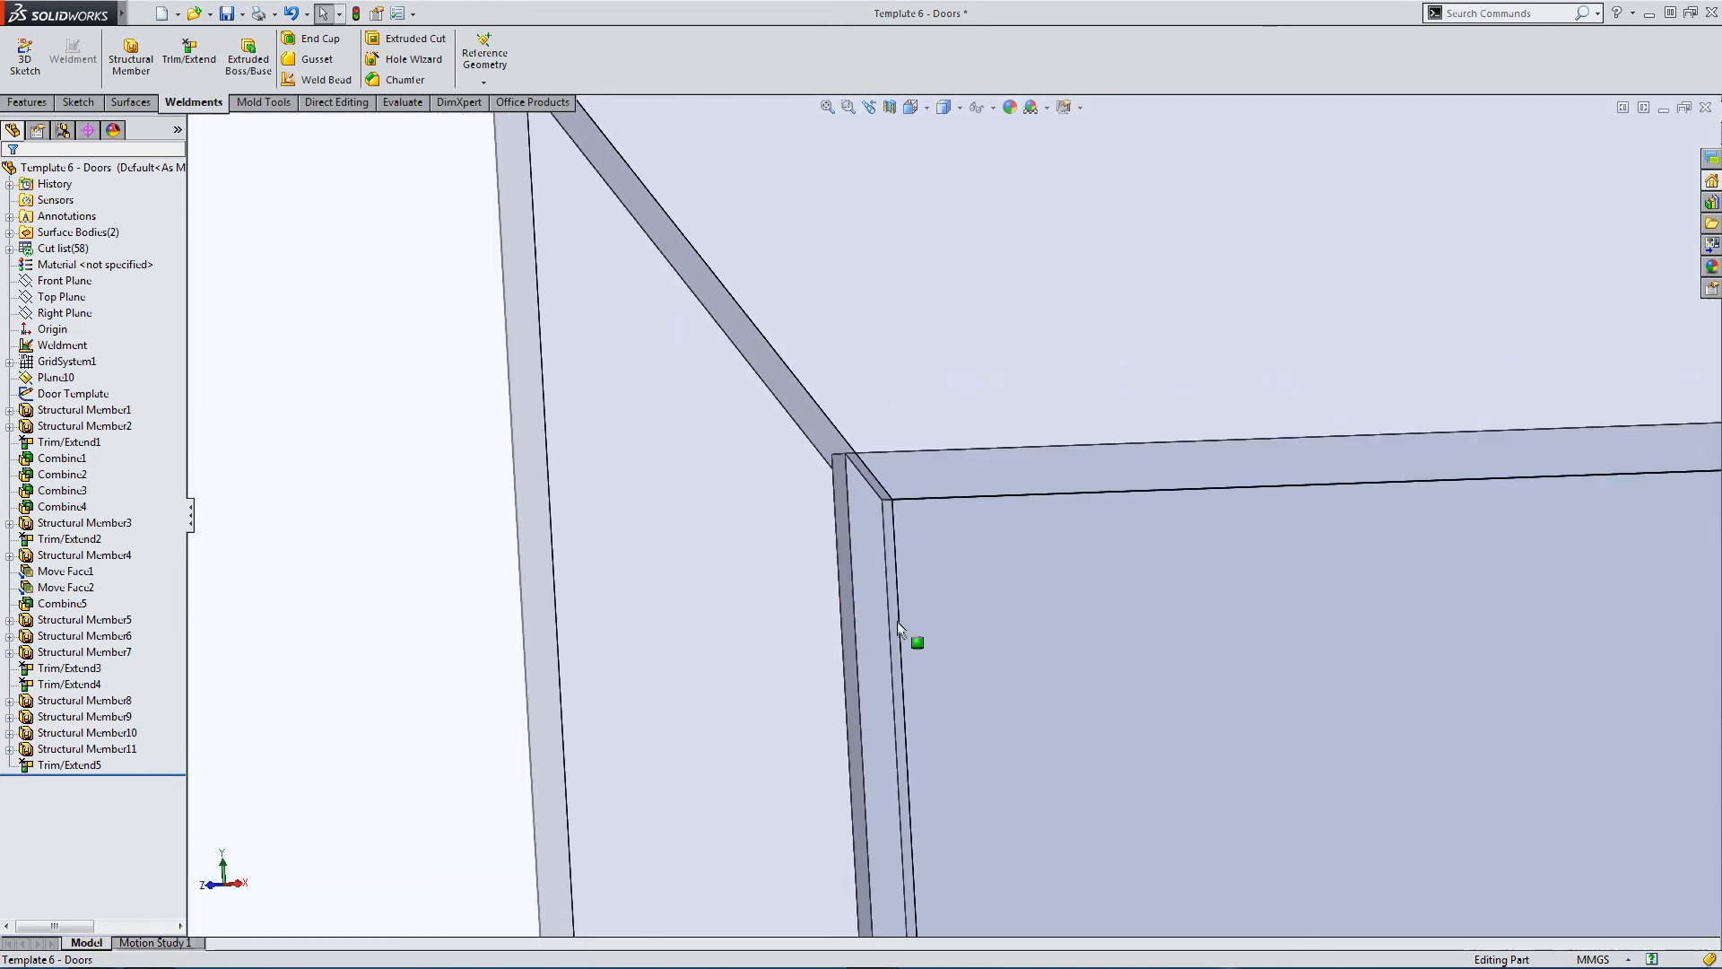
{"action": "scroll", "coordinate": [899, 628], "scroll_direction": "up", "scroll_amount": 10}
{"action": "middle_click_drag", "start_coordinate": [1003, 707], "coordinate": [960, 719]}
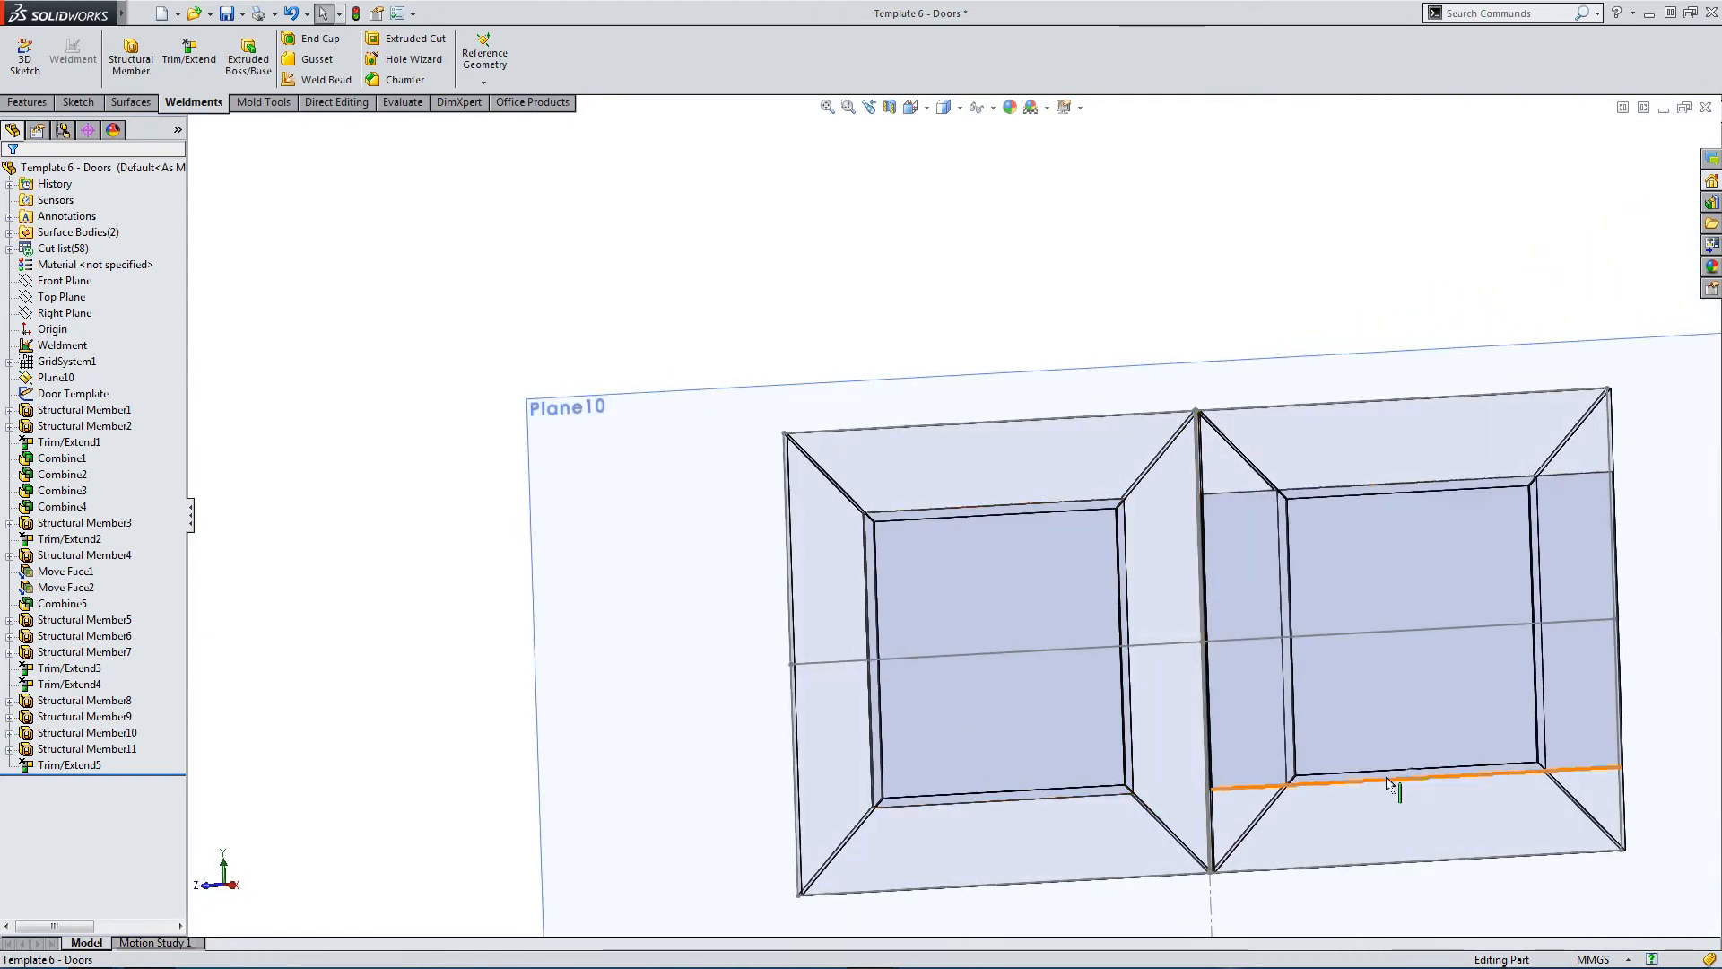
{"action": "key", "text": "f"}
{"action": "left_click", "coordinate": [171, 54]}
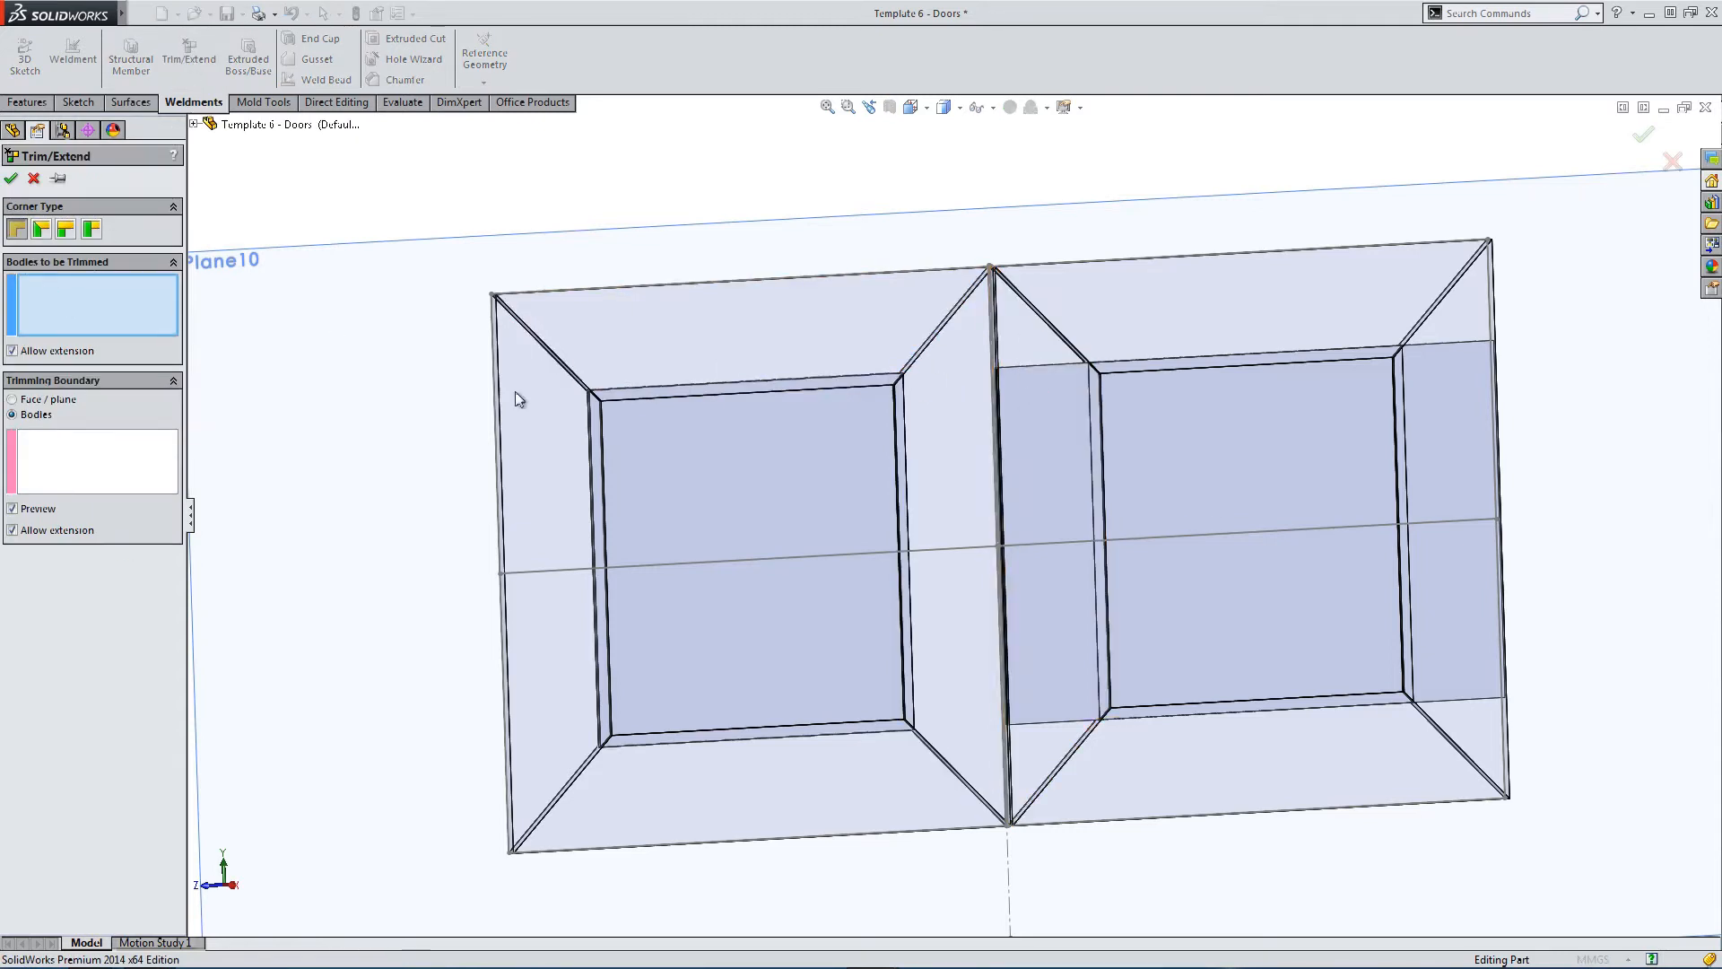
{"action": "left_click", "coordinate": [1240, 483]}
{"action": "left_click", "coordinate": [55, 449]}
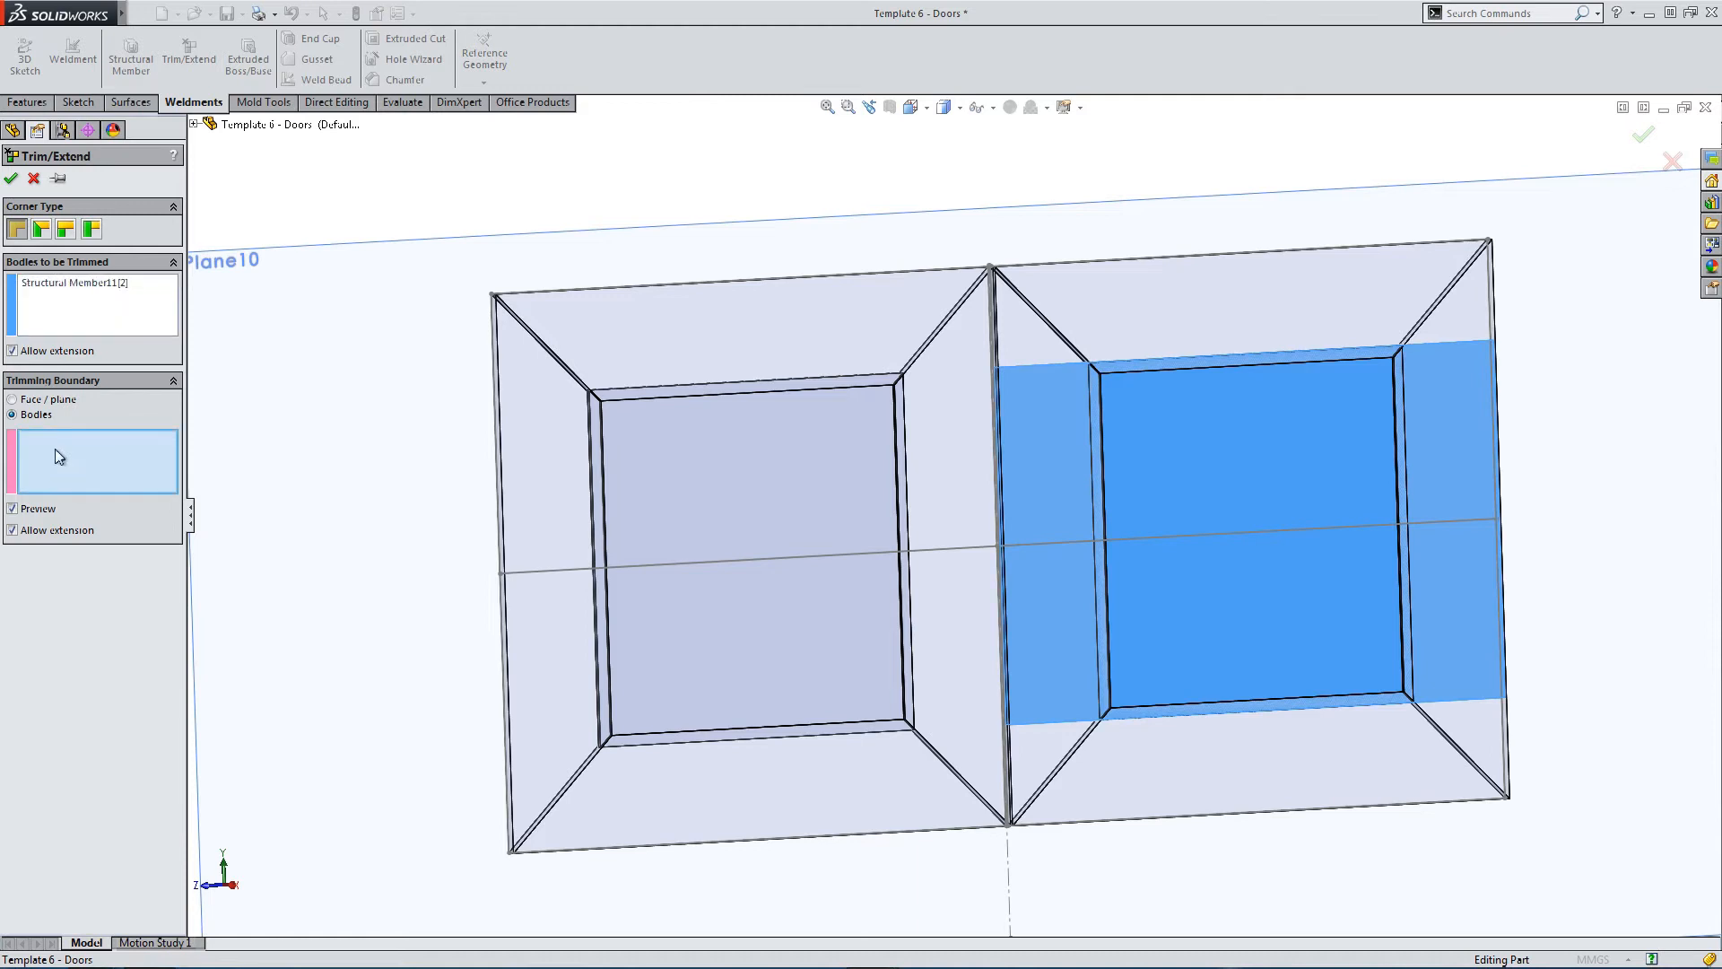
{"action": "left_click", "coordinate": [1033, 334]}
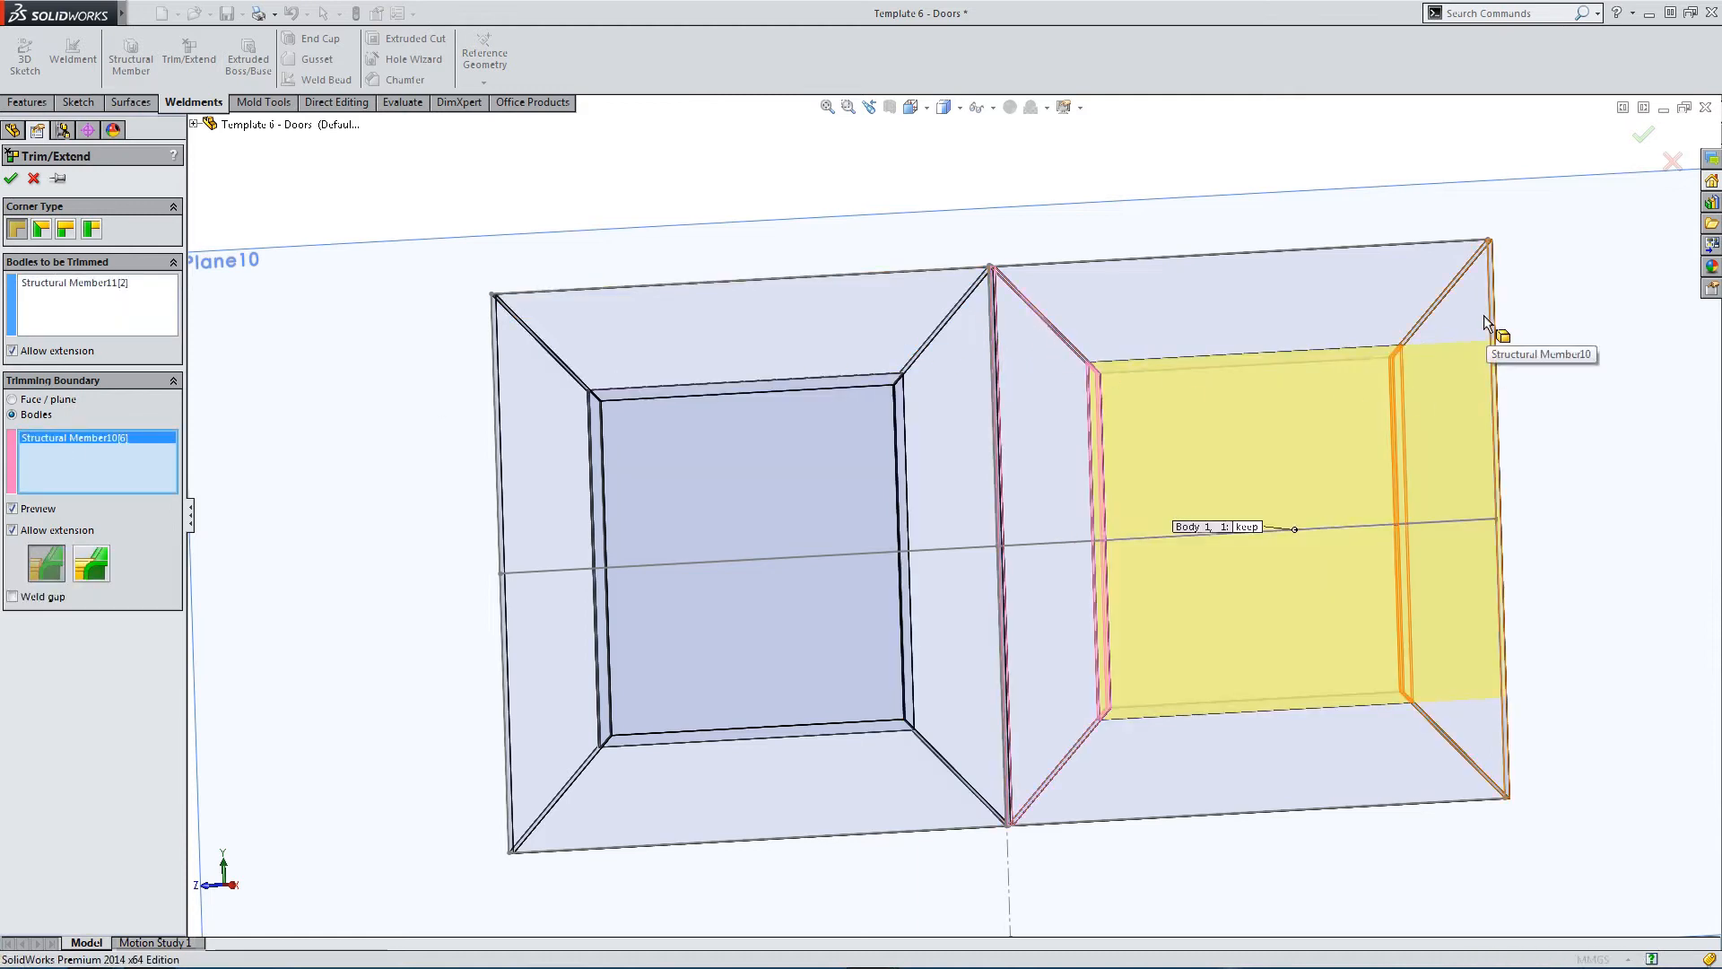
{"action": "left_click", "coordinate": [1483, 315]}
{"action": "middle_click_drag", "start_coordinate": [1127, 450], "coordinate": [1142, 492]}
{"action": "scroll", "coordinate": [1357, 676], "scroll_direction": "down", "scroll_amount": 3}
{"action": "middle_click_drag", "start_coordinate": [1024, 438], "coordinate": [983, 525]}
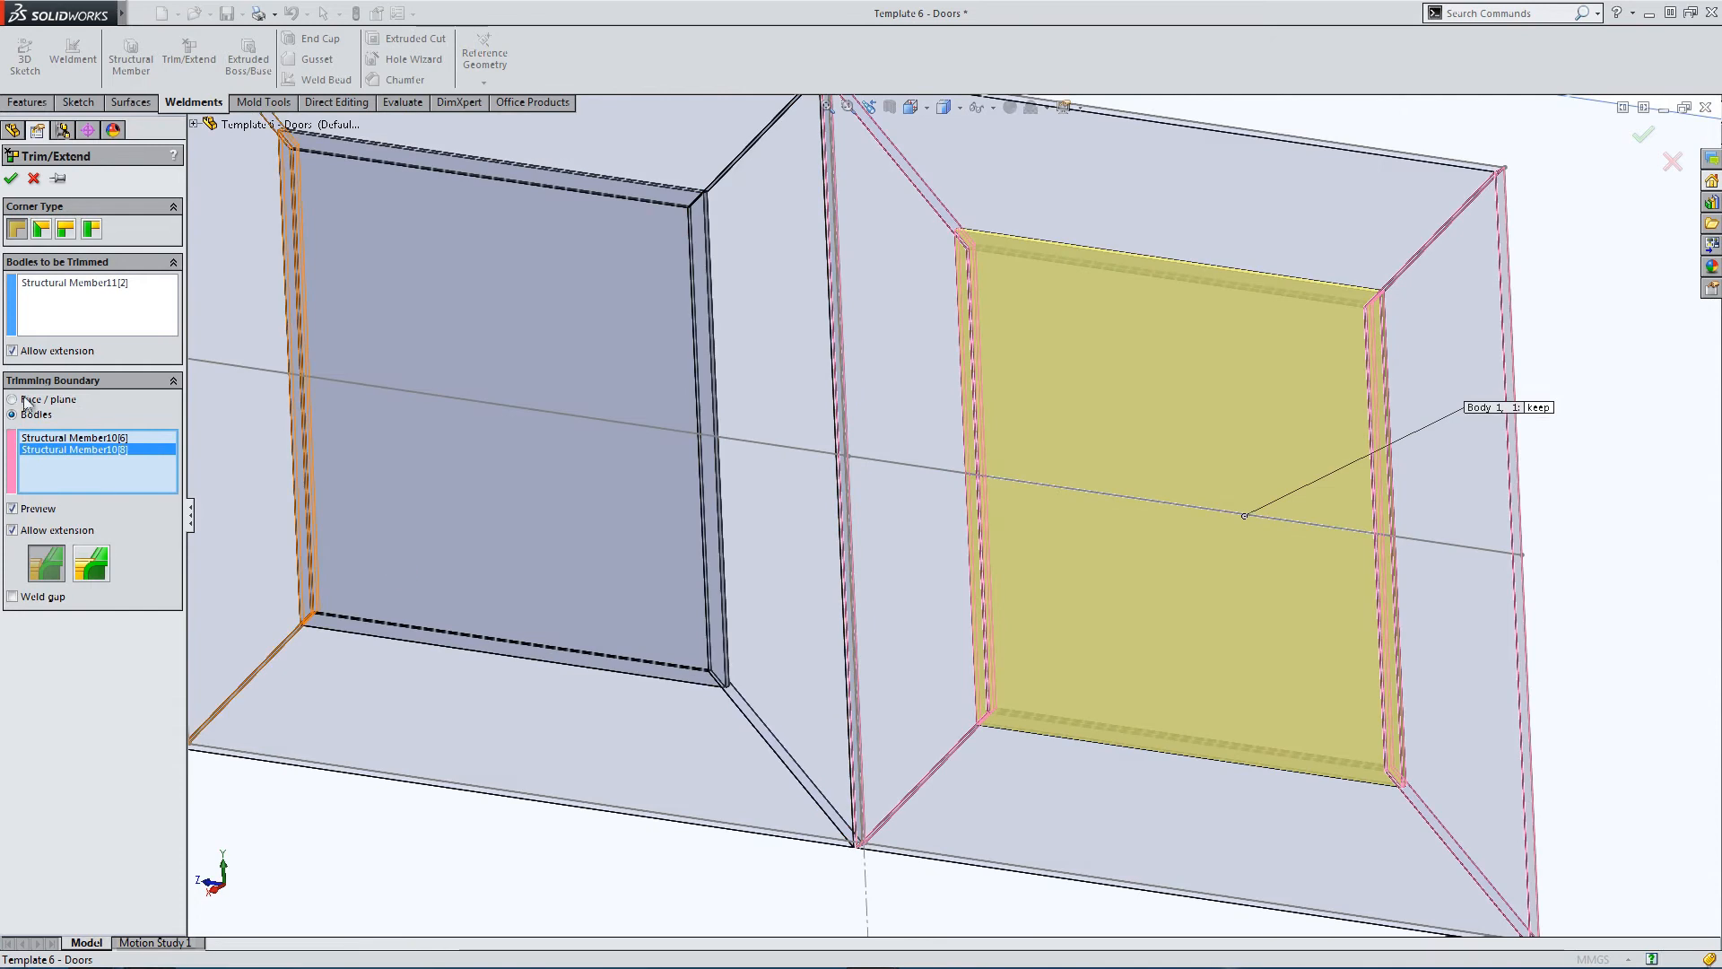
{"action": "left_click", "coordinate": [10, 179]}
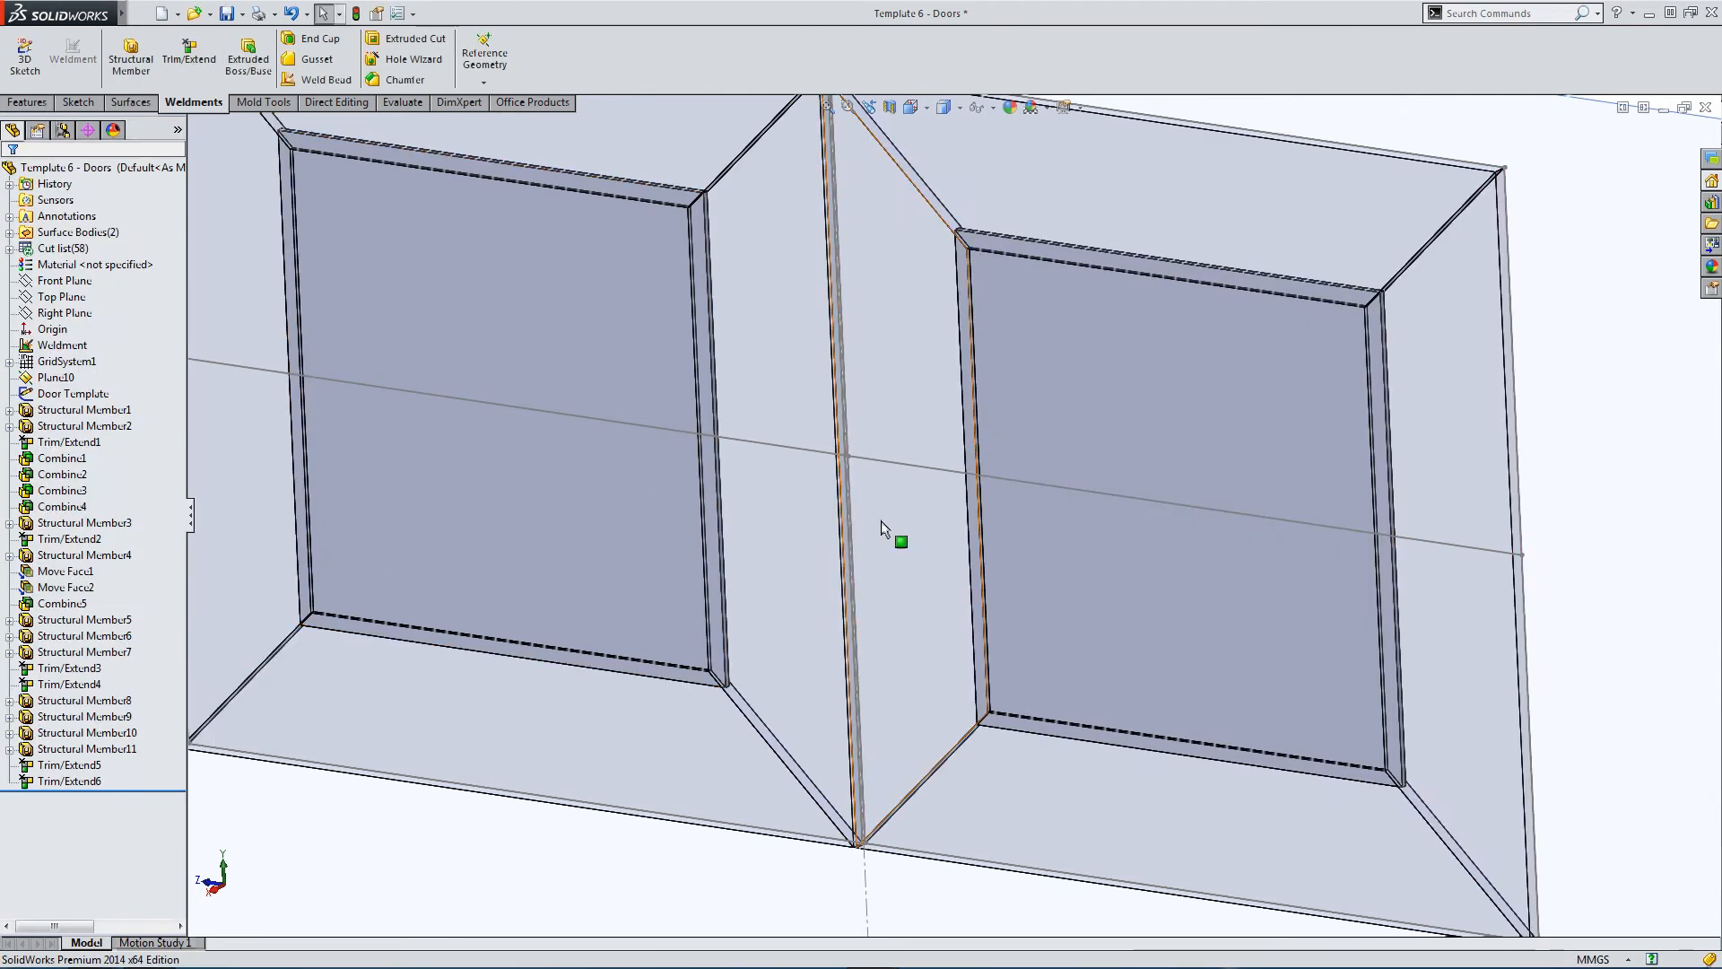
Turn off the transparency of the door frame structural member so both door frames are opaque.
{"action": "scroll", "coordinate": [880, 520], "scroll_direction": "up", "scroll_amount": 4}
{"action": "middle_click_drag", "start_coordinate": [565, 577], "coordinate": [718, 538]}
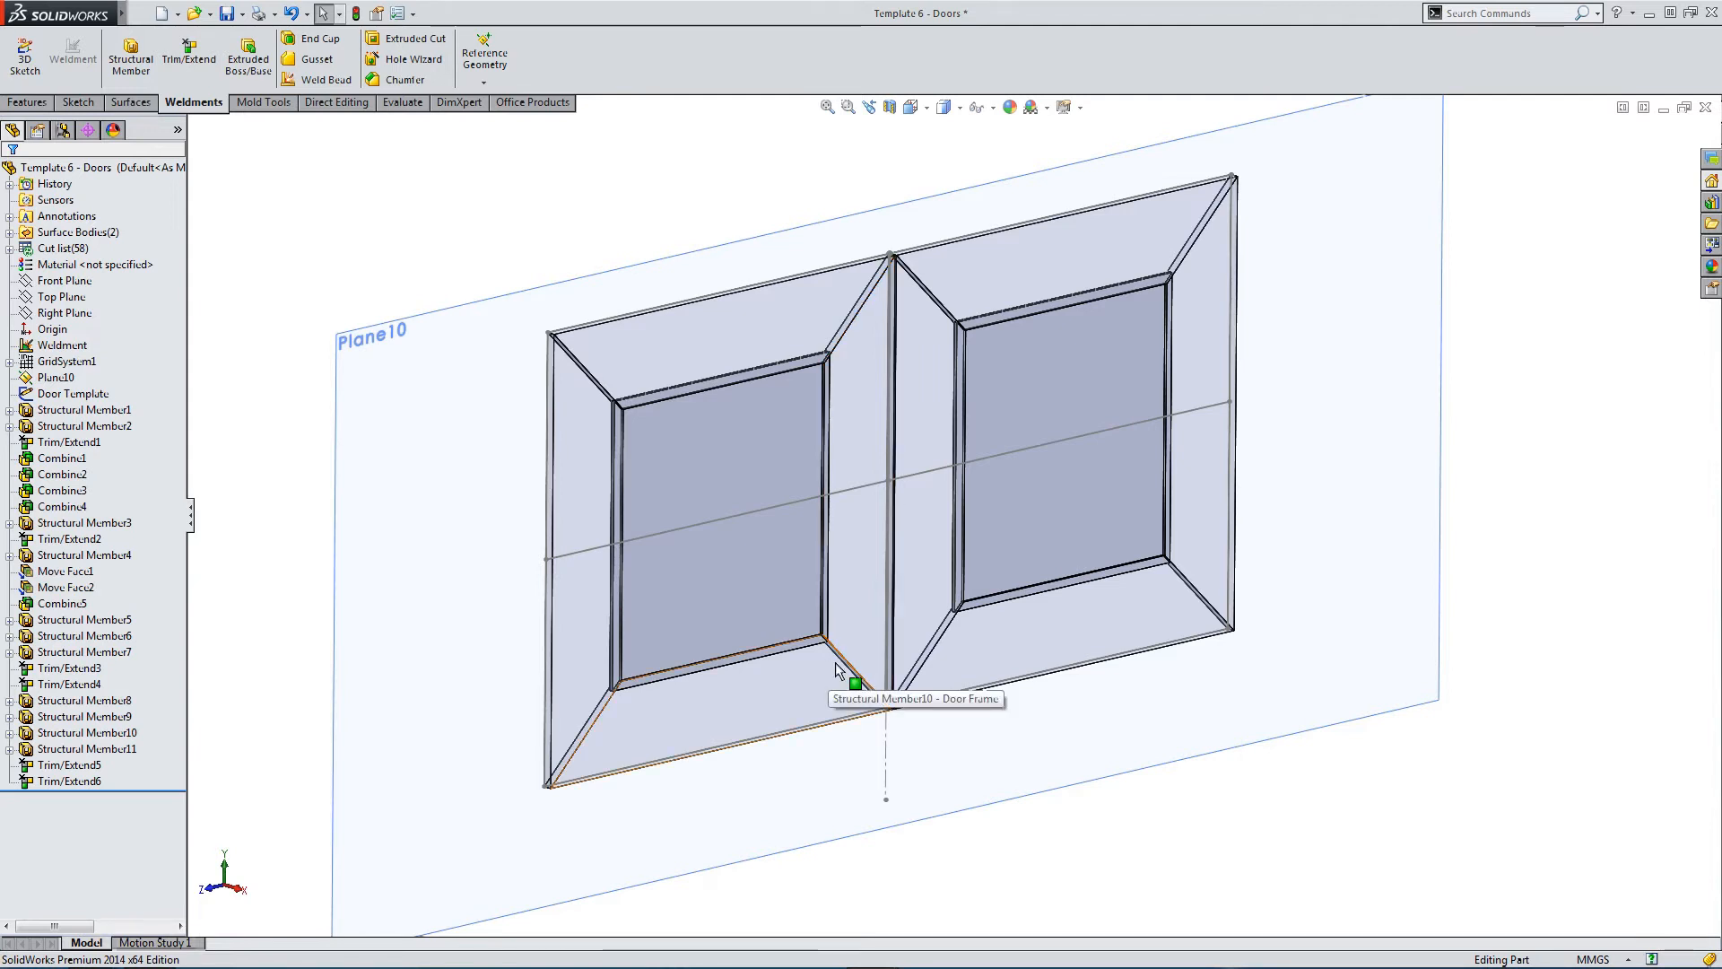
{"action": "middle_click_drag", "start_coordinate": [577, 685], "coordinate": [496, 615]}
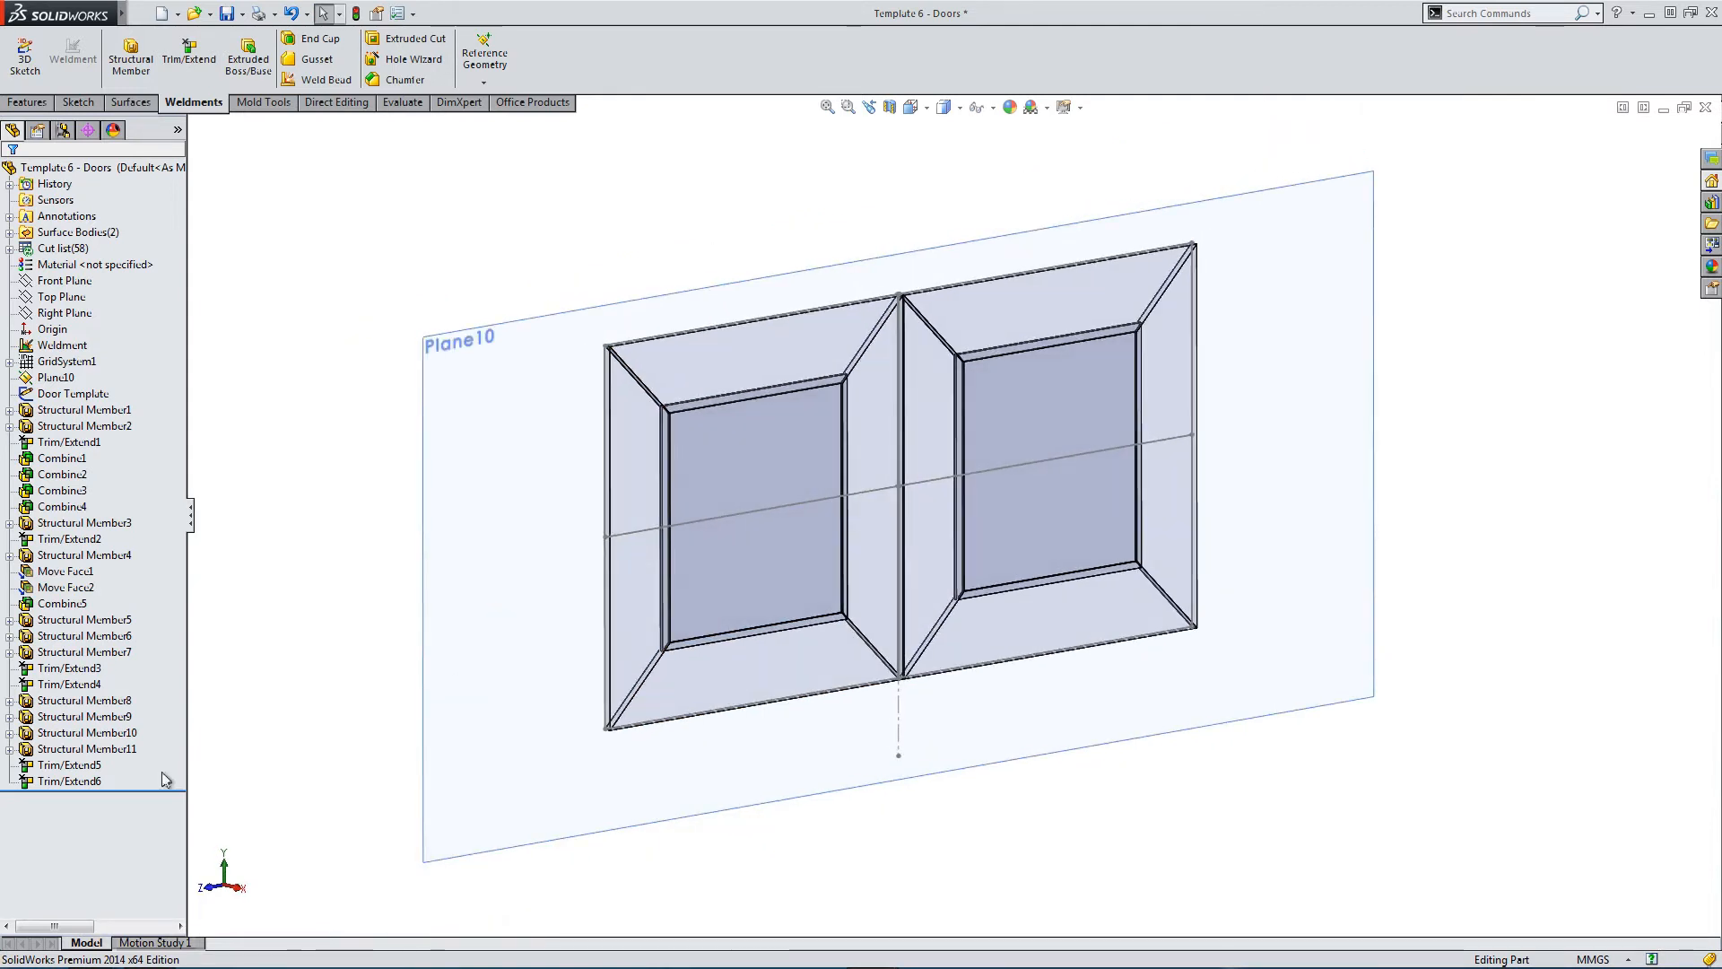
{"action": "left_click", "coordinate": [87, 734]}
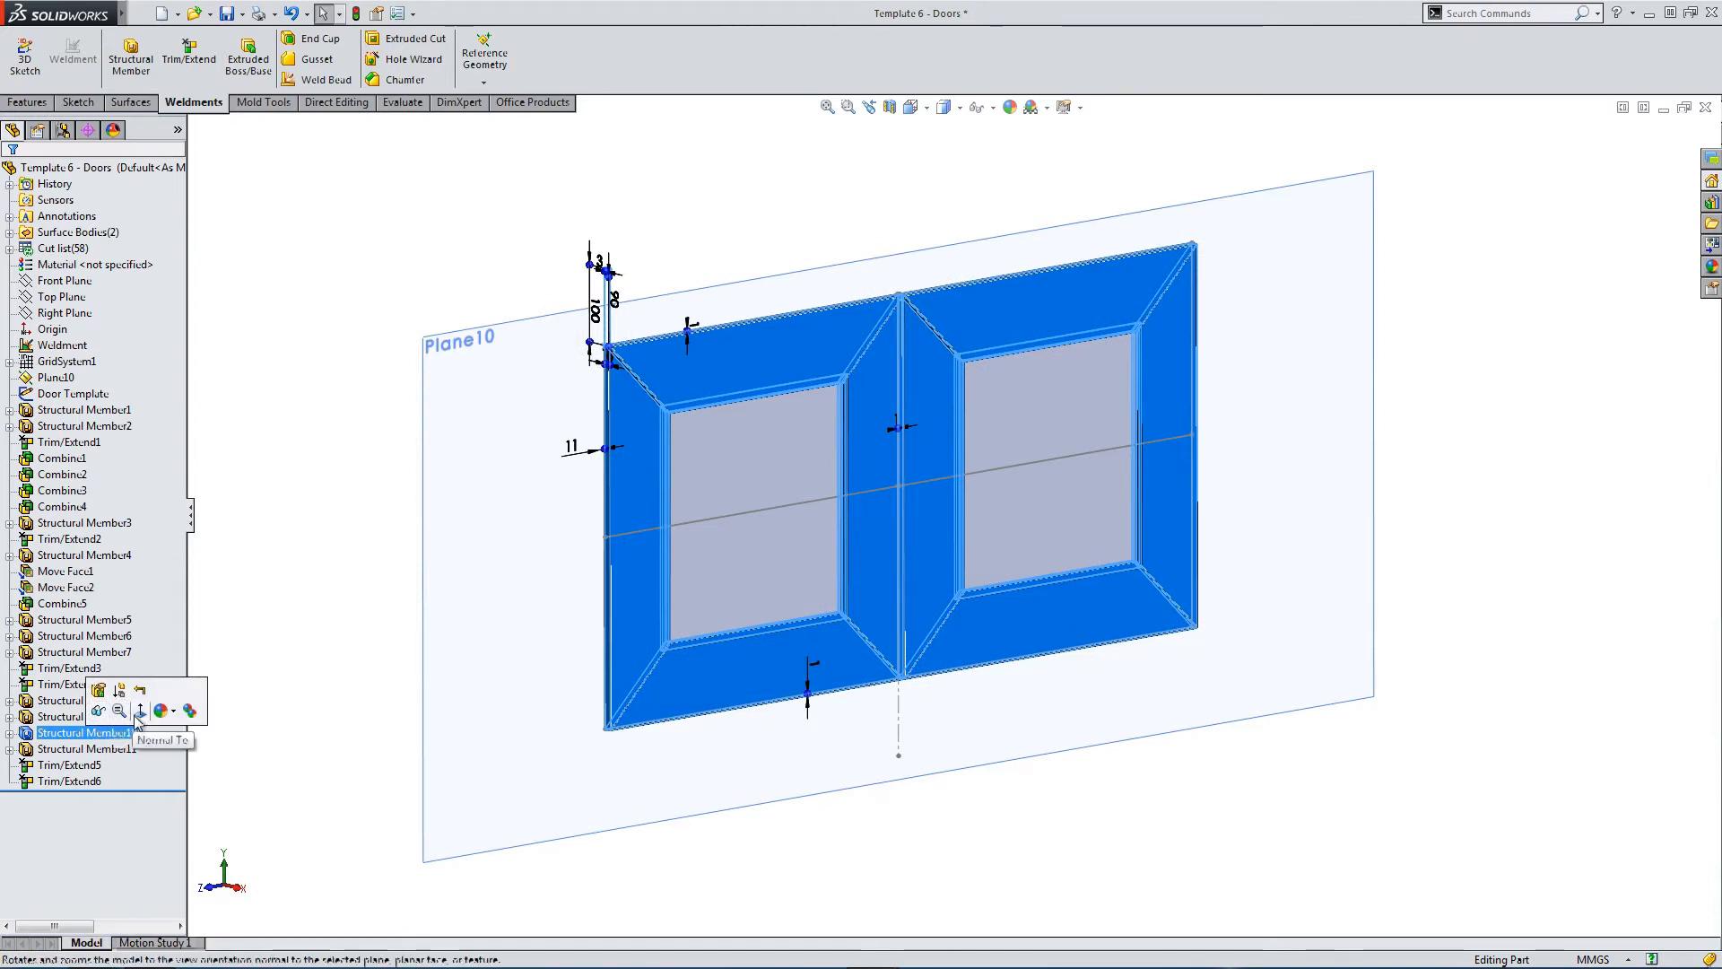
{"action": "left_click", "coordinate": [56, 750], "text": "ctrl"}
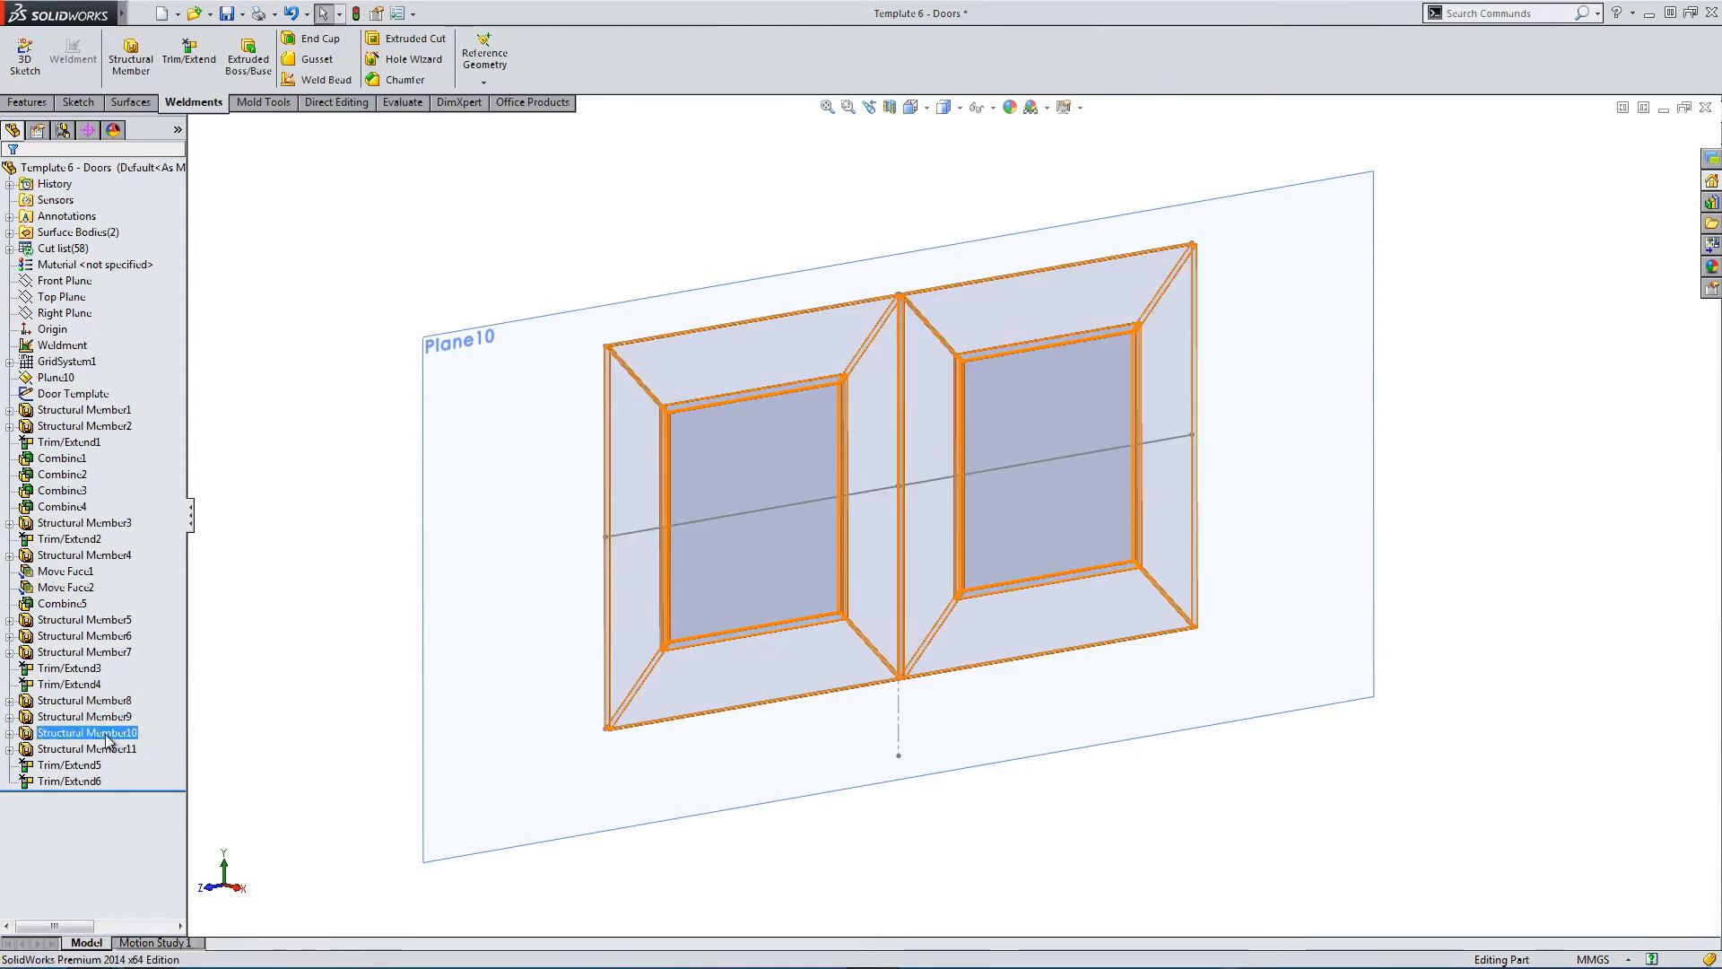
{"action": "right_click", "coordinate": [107, 741]}
{"action": "left_click", "coordinate": [189, 809]}
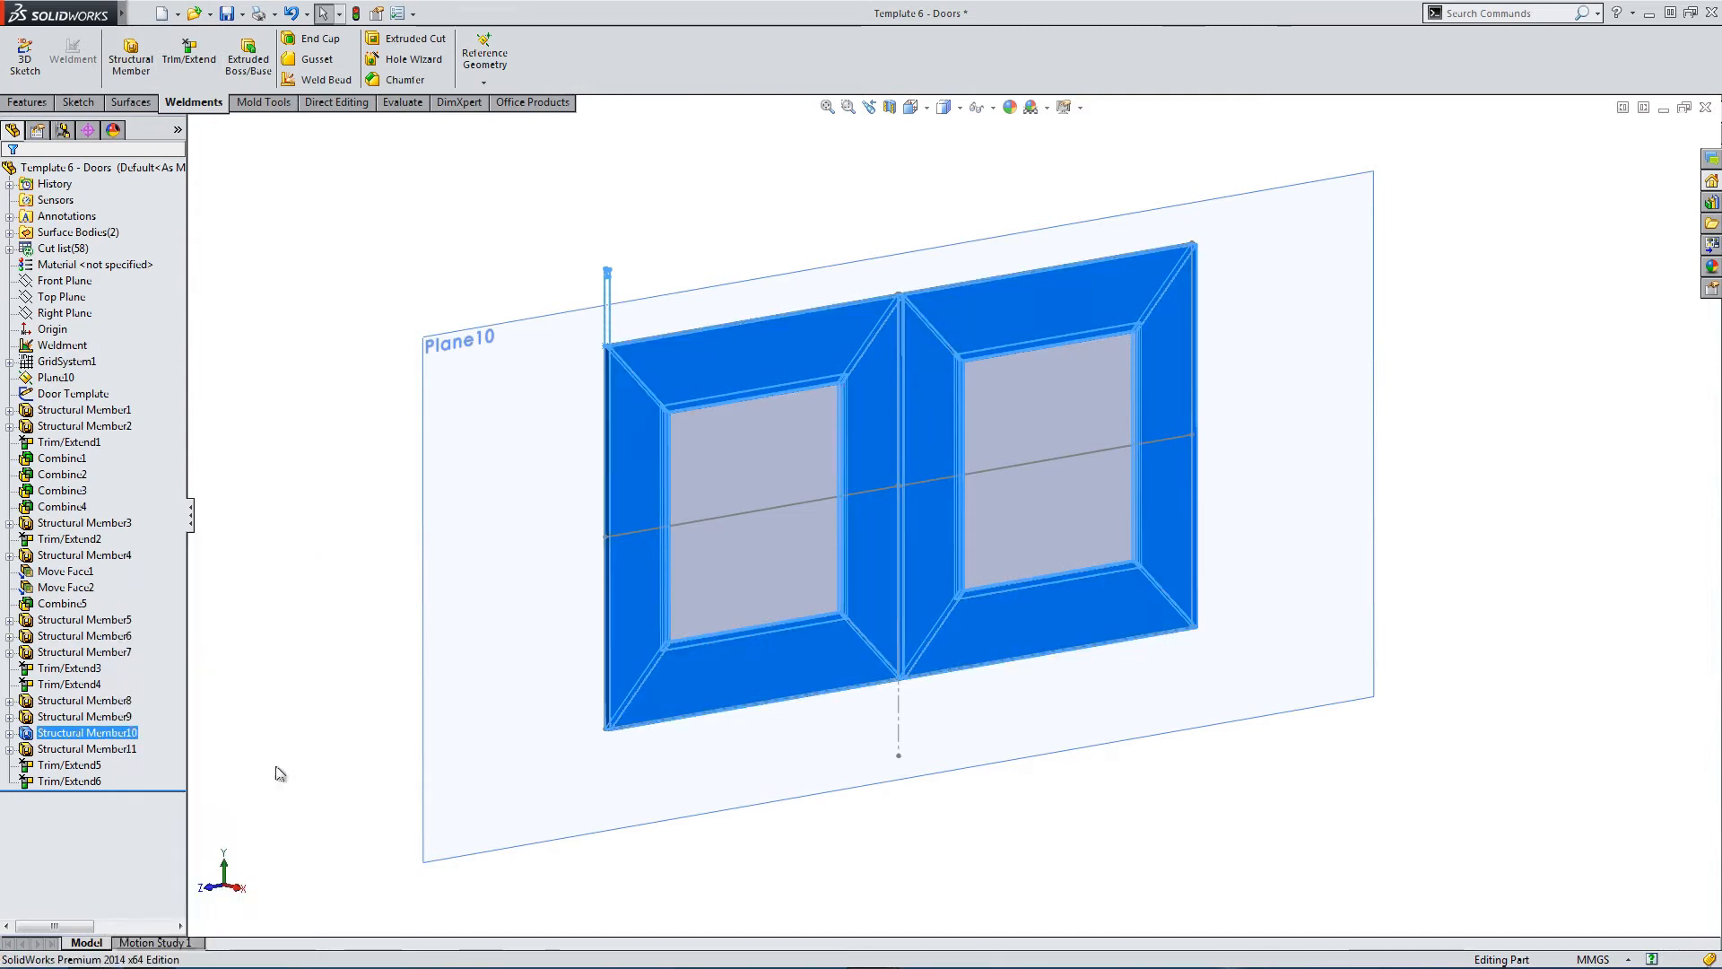
{"action": "middle_click_drag", "start_coordinate": [332, 691], "coordinate": [359, 673]}
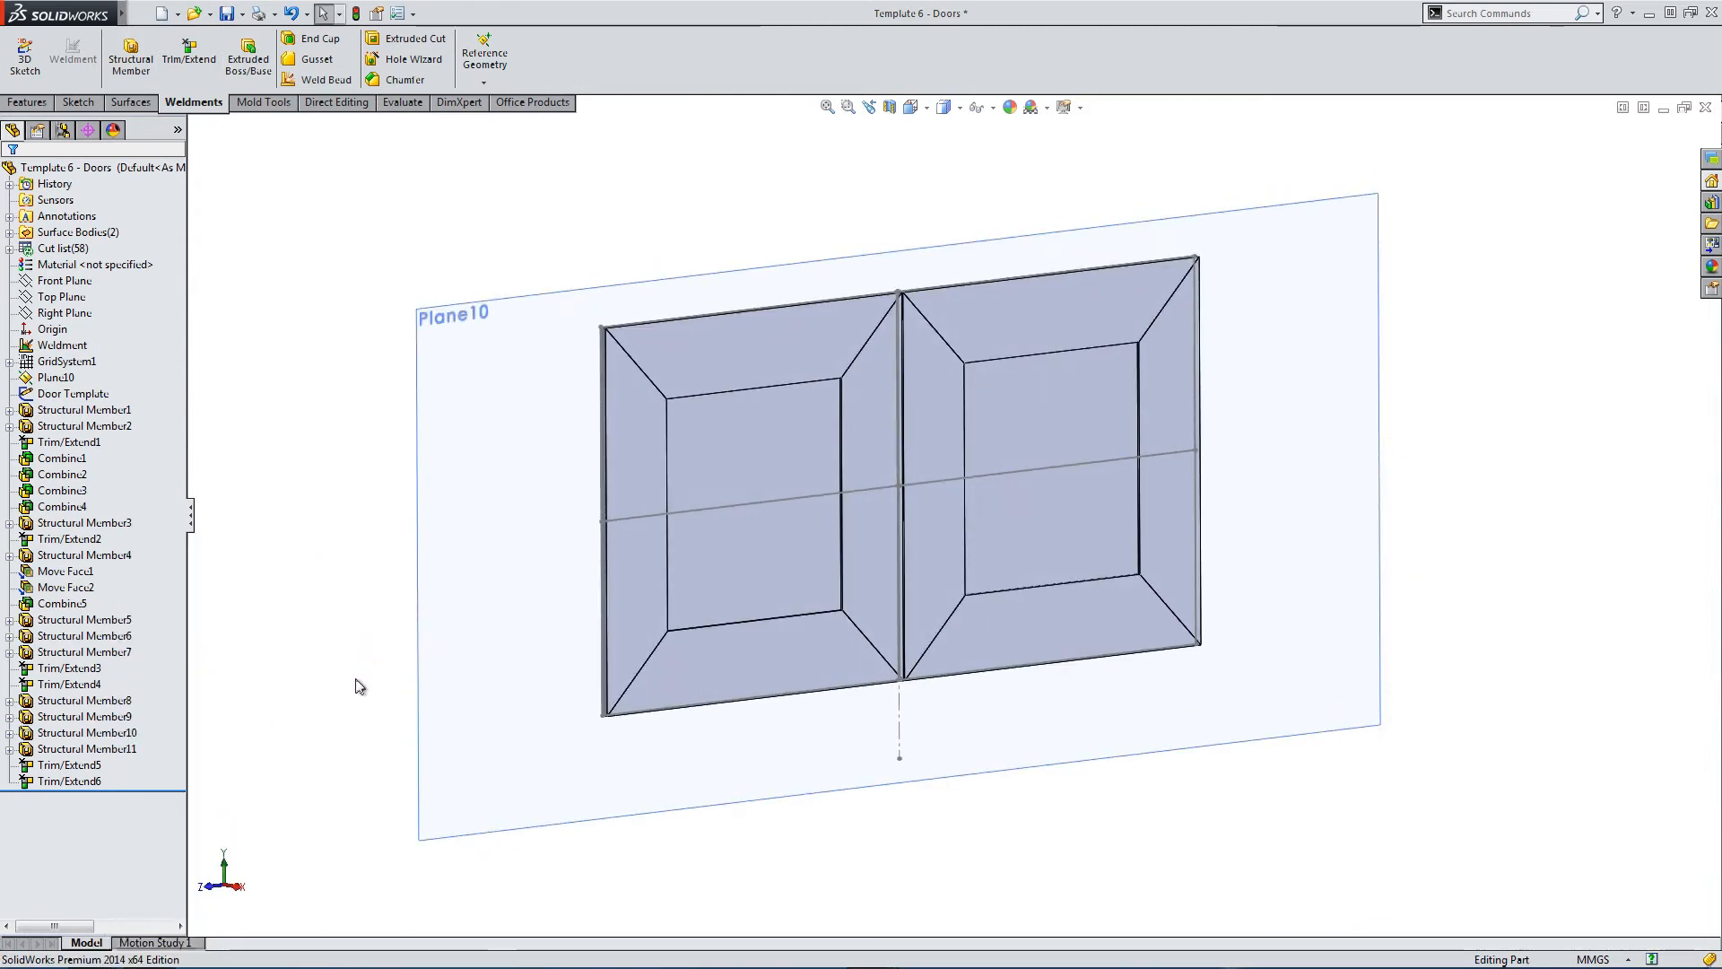
Show all solid bodies in the cut list to display the complete cabinet together with its doors.
{"action": "left_click", "coordinate": [58, 394]}
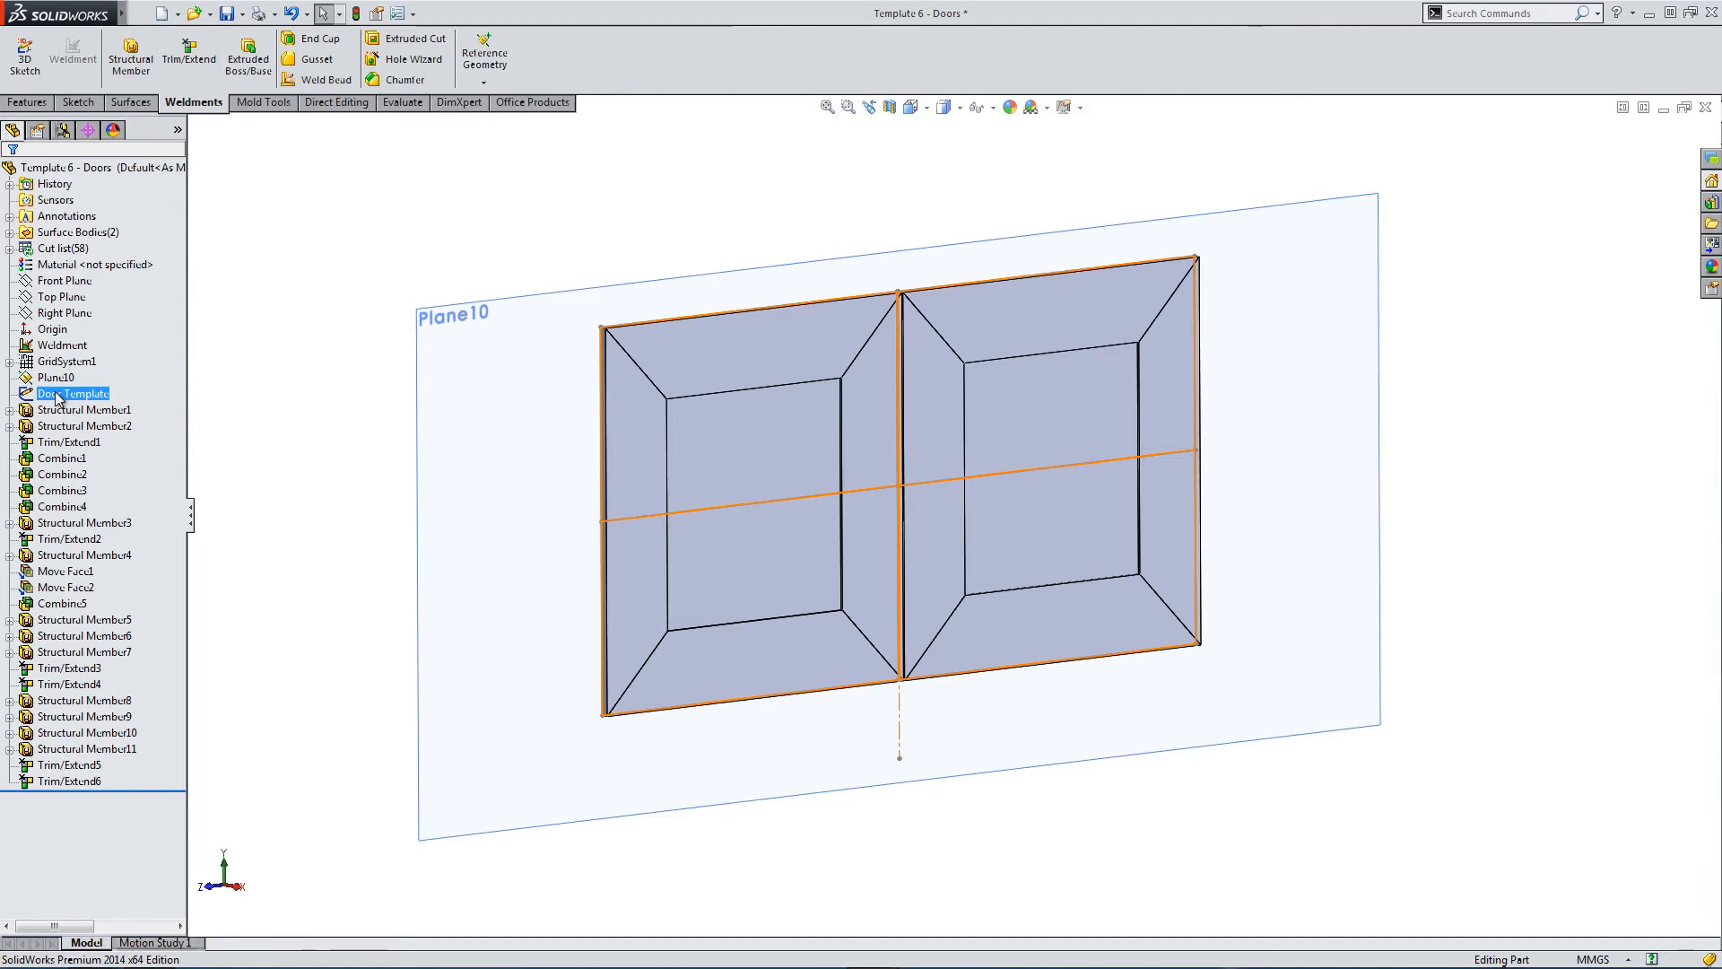
{"action": "left_click", "coordinate": [54, 364]}
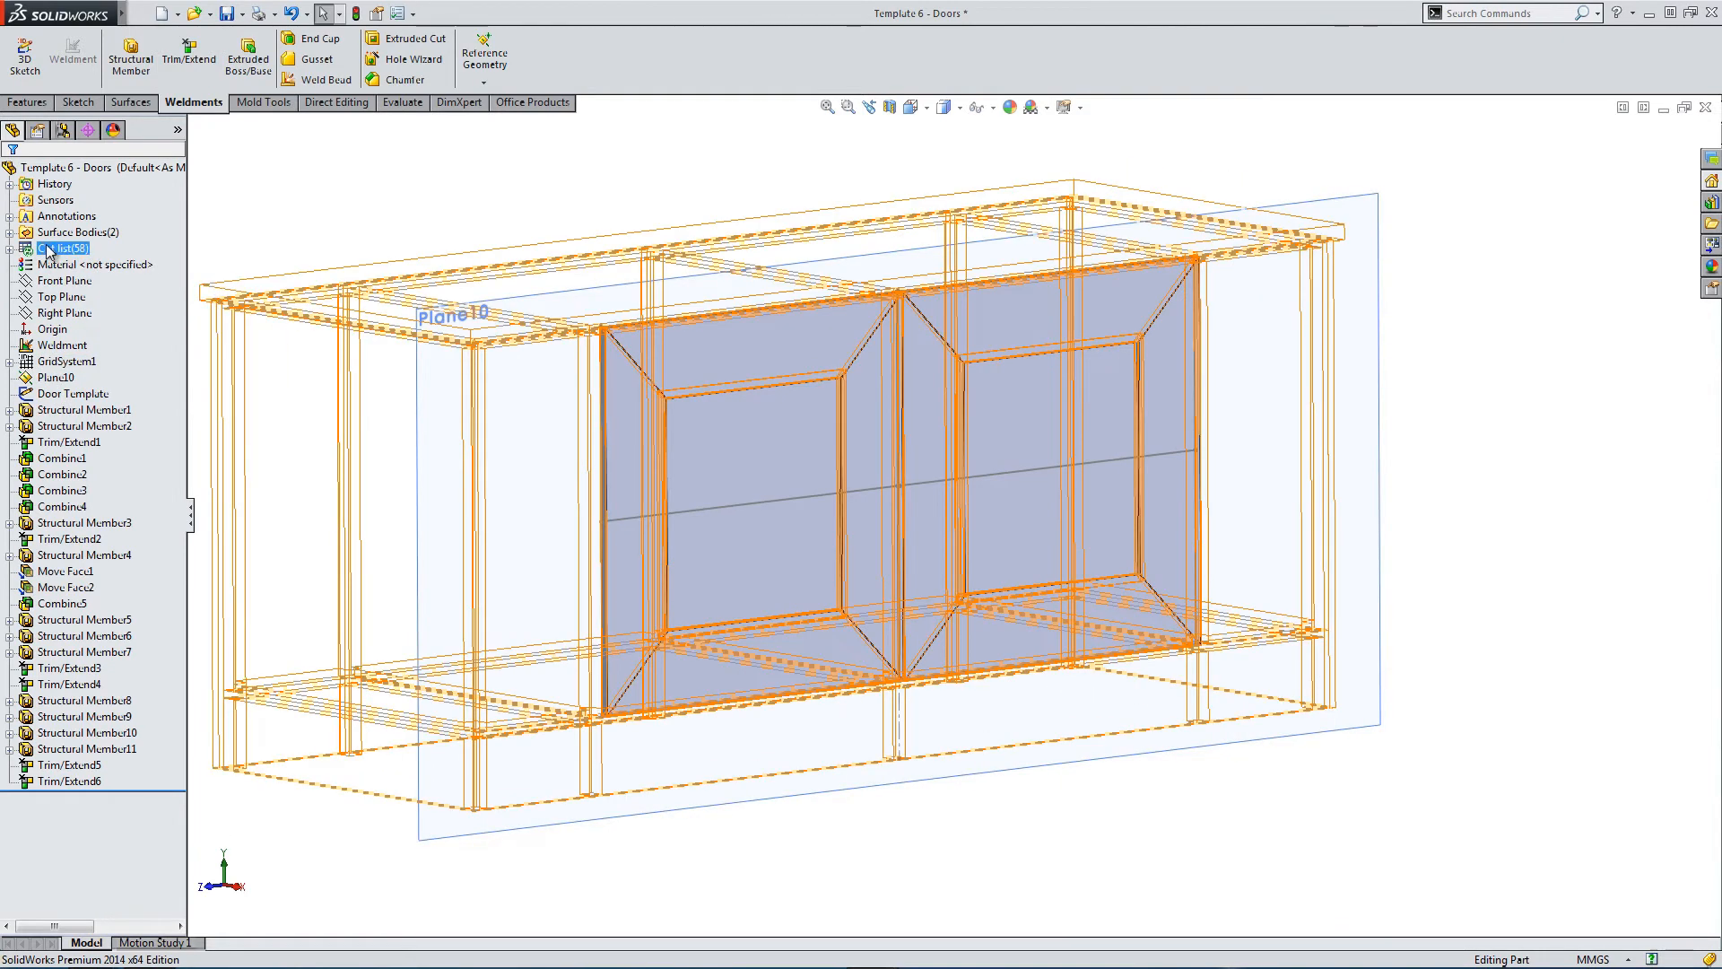
{"action": "right_click", "coordinate": [50, 249]}
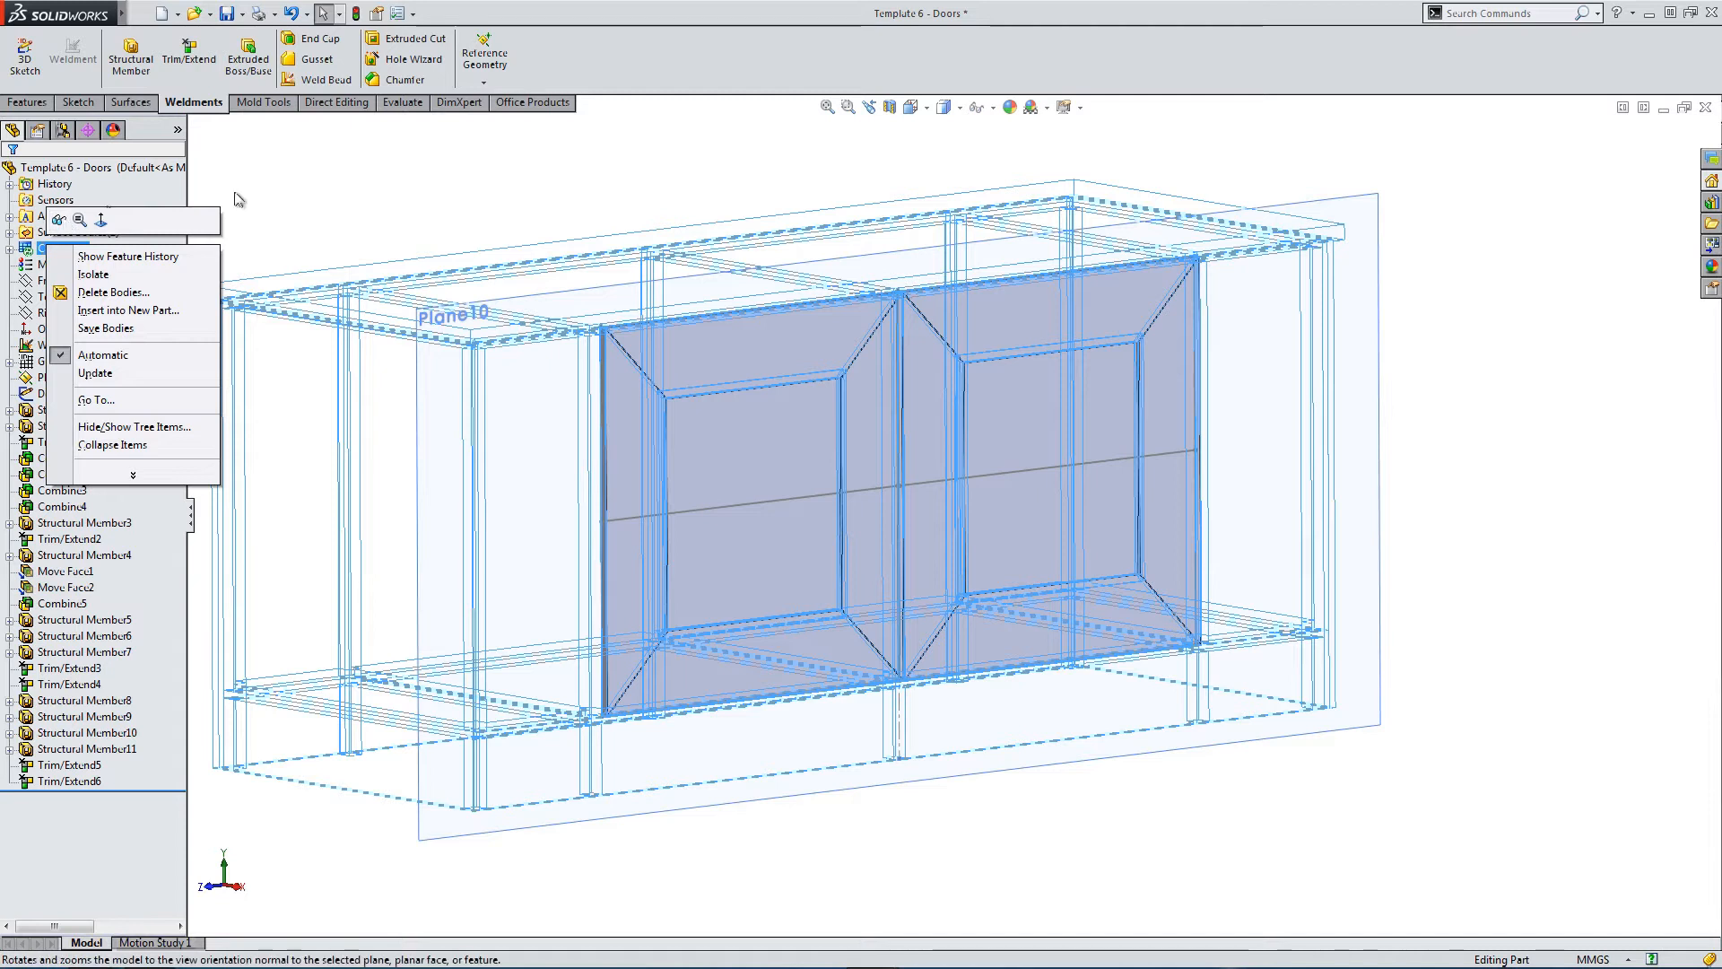
{"action": "left_click", "coordinate": [302, 187]}
{"action": "right_click", "coordinate": [62, 250]}
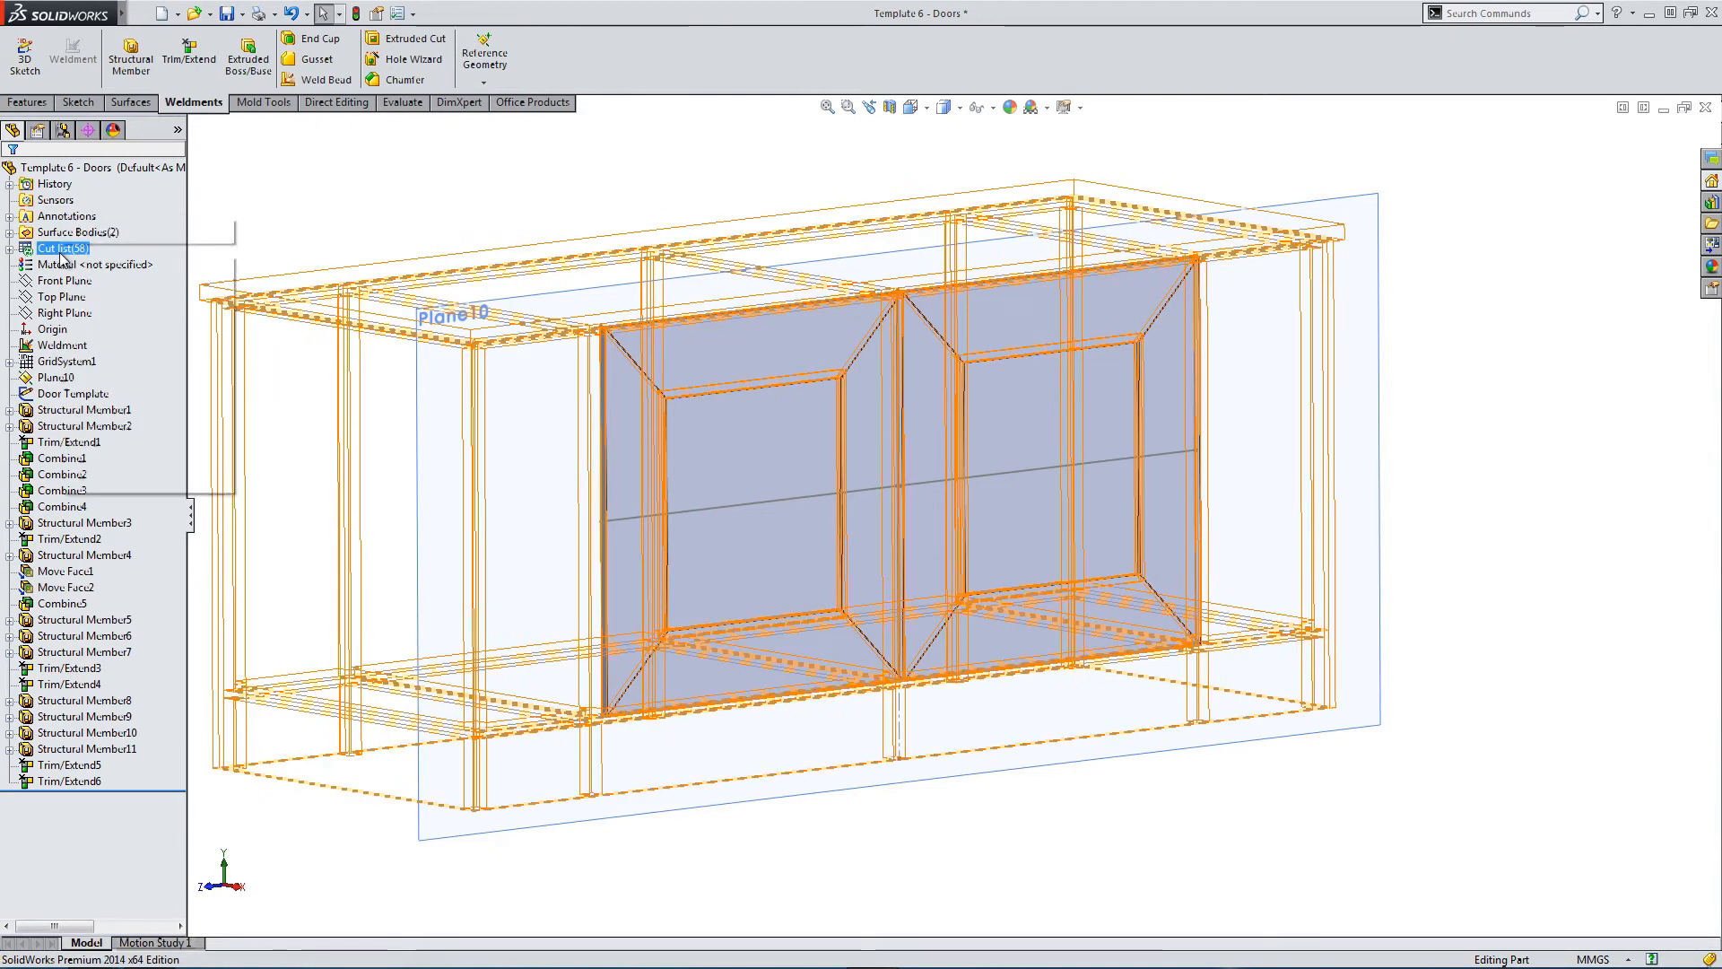
{"action": "left_click", "coordinate": [75, 231]}
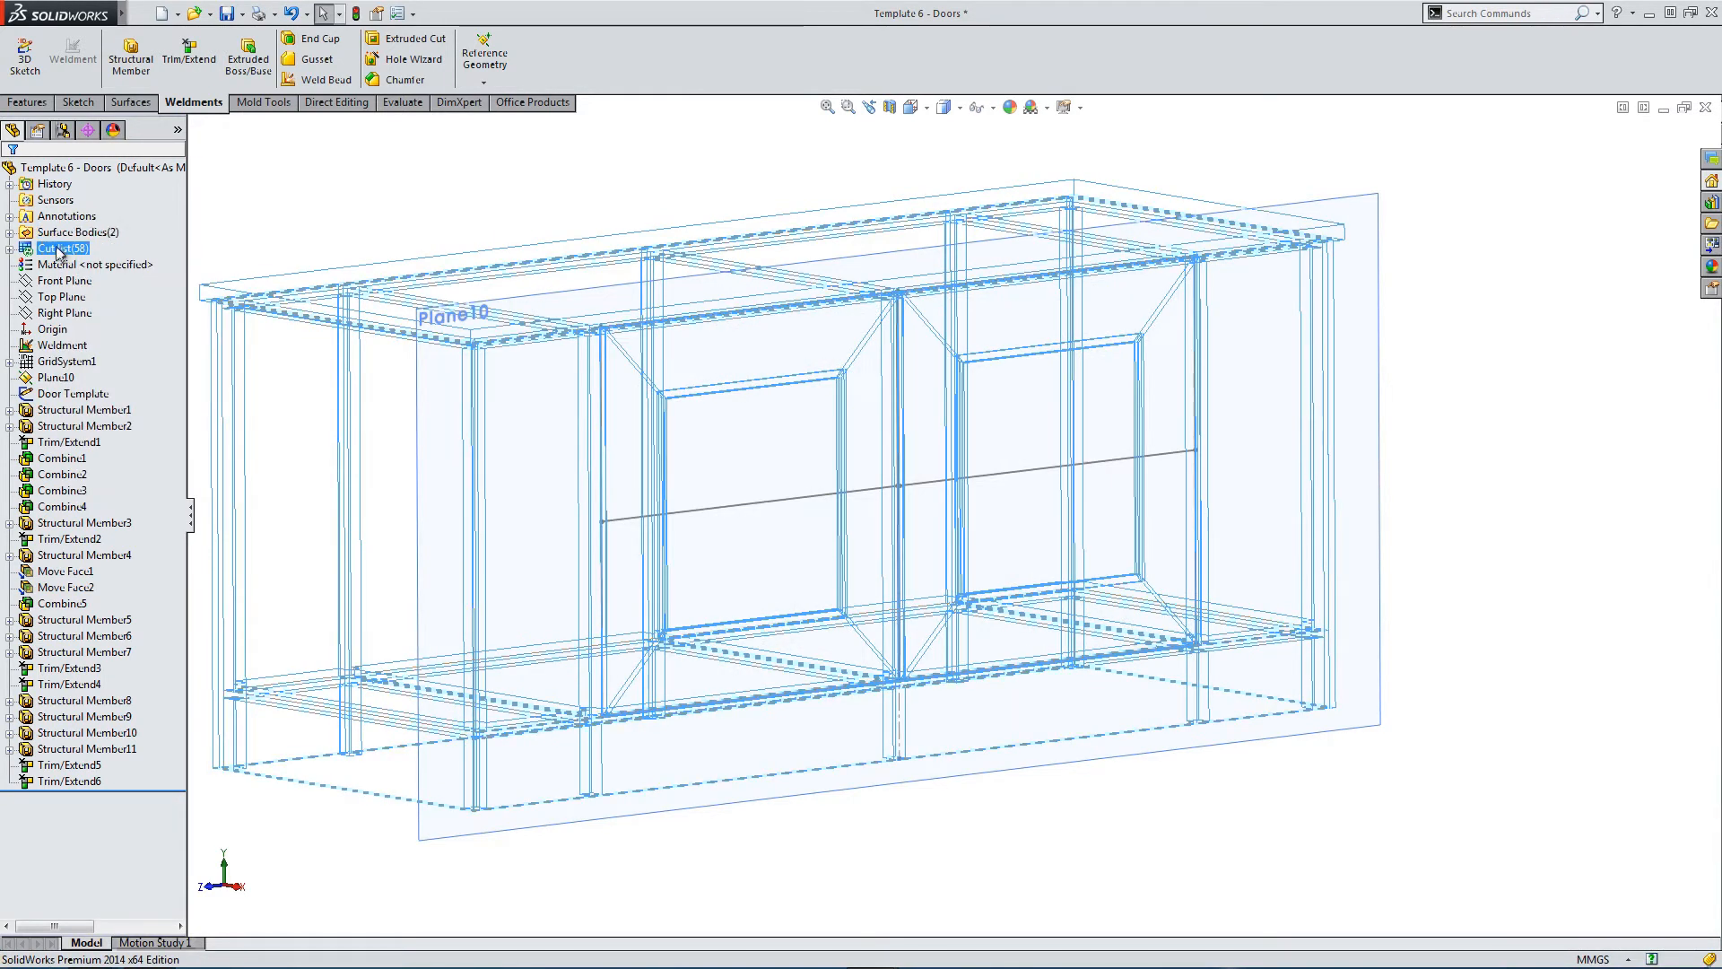
{"action": "right_click", "coordinate": [57, 251]}
{"action": "left_click", "coordinate": [76, 231]}
{"action": "middle_click_drag", "start_coordinate": [302, 227], "coordinate": [421, 373]}
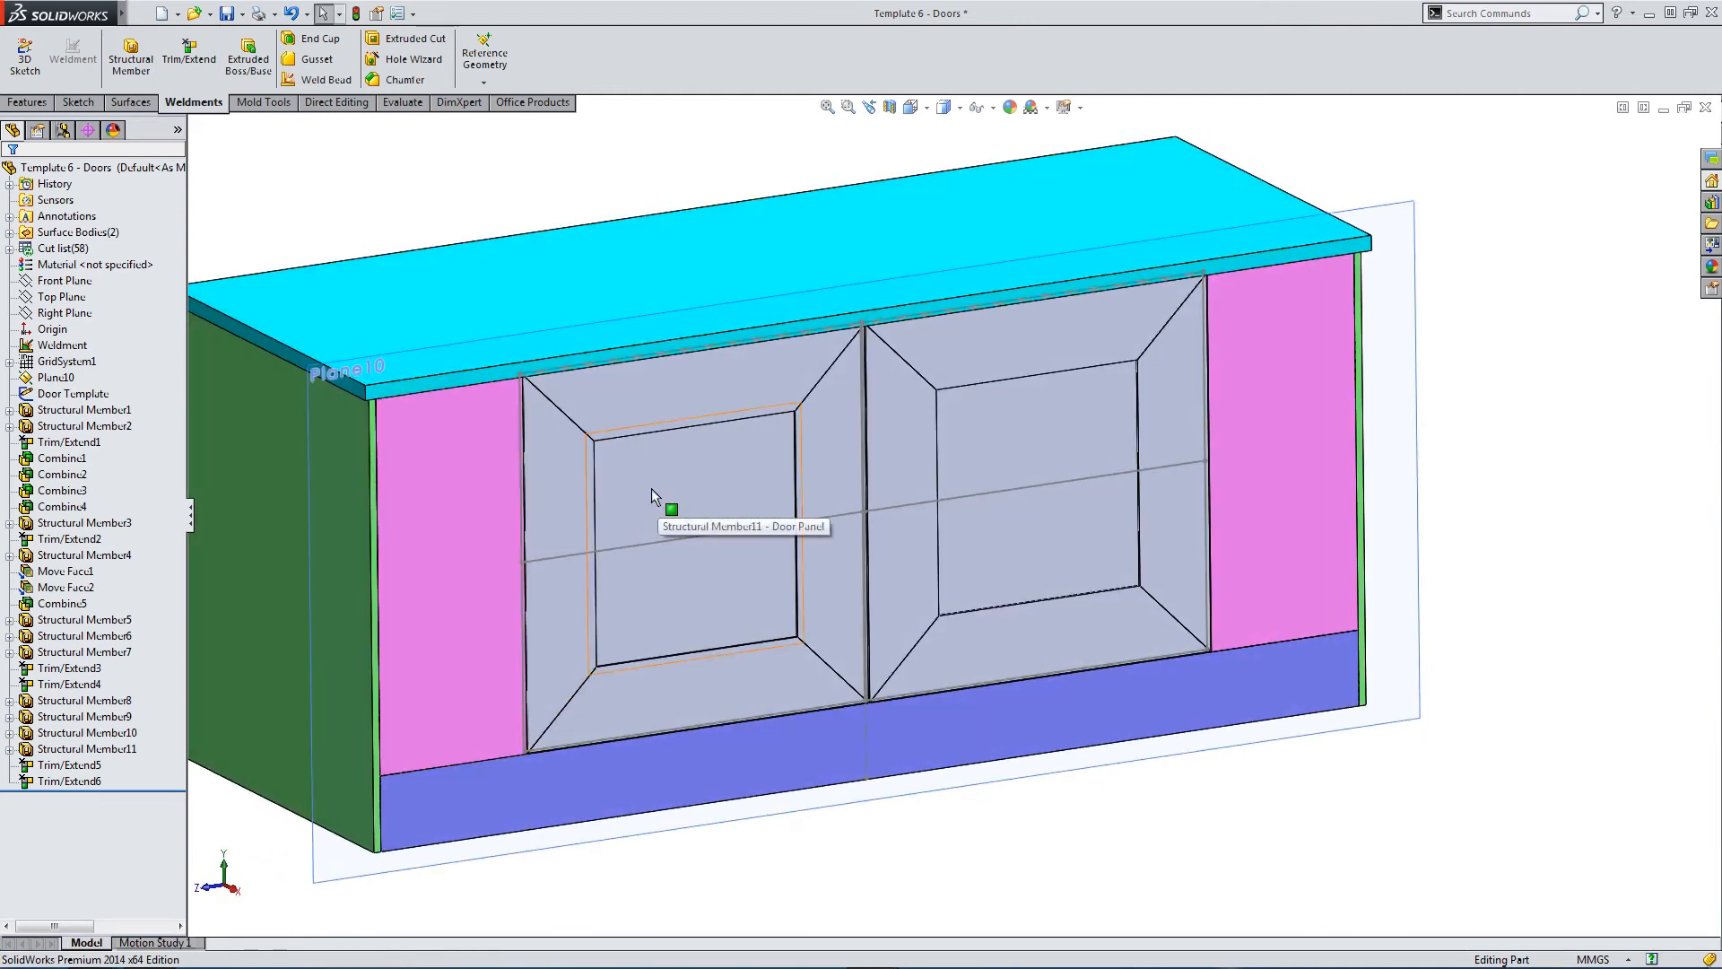
Open the color appearance settings from the door panel structural member, with the Template 6 - Doors part as the selected geometry.
{"action": "left_click", "coordinate": [43, 750]}
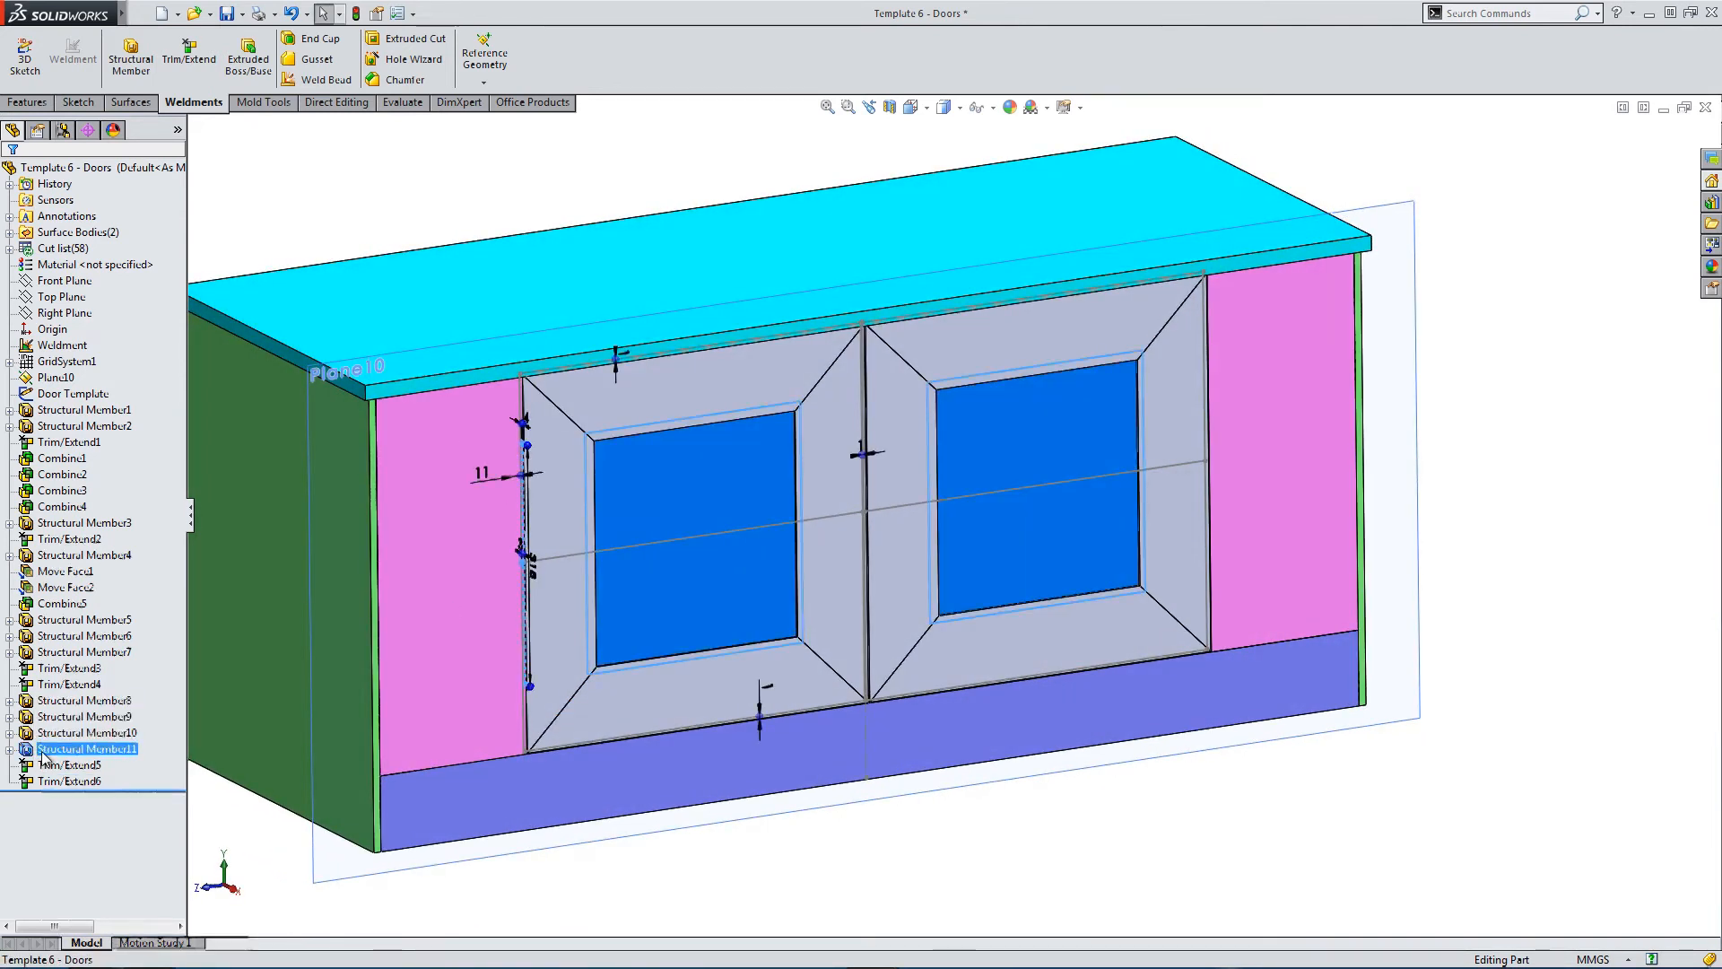
{"action": "right_click", "coordinate": [43, 756]}
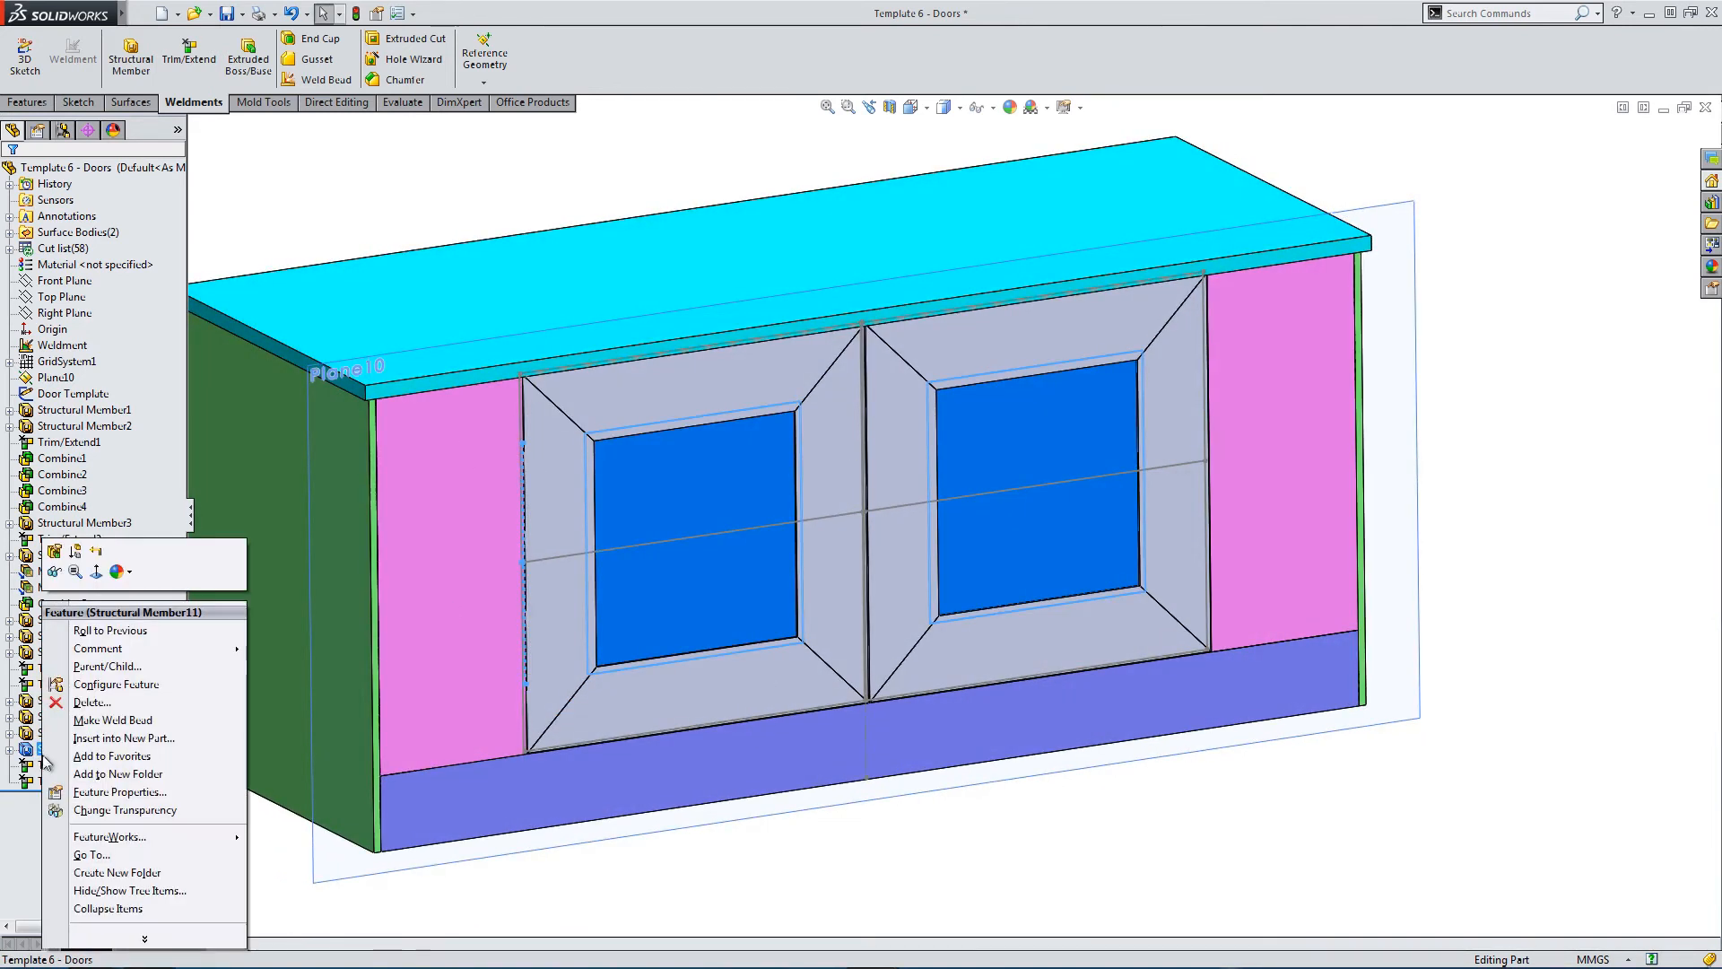
{"action": "left_click", "coordinate": [124, 576]}
{"action": "left_click", "coordinate": [210, 625]}
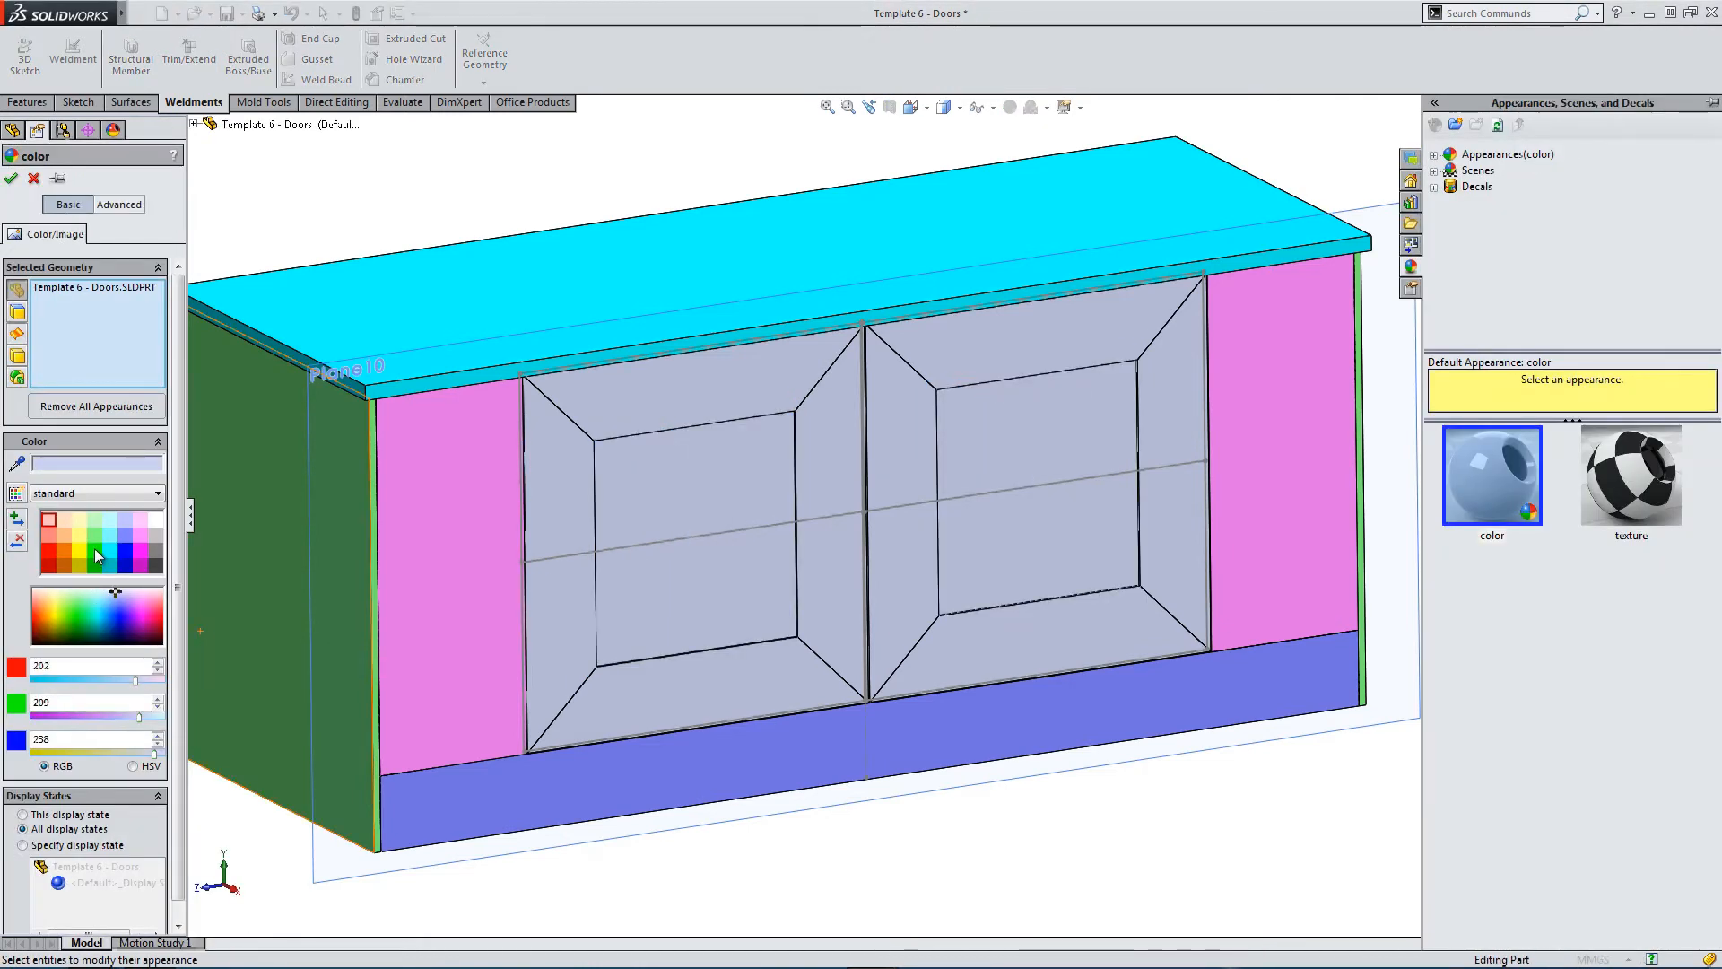
{"action": "left_click", "coordinate": [94, 548]}
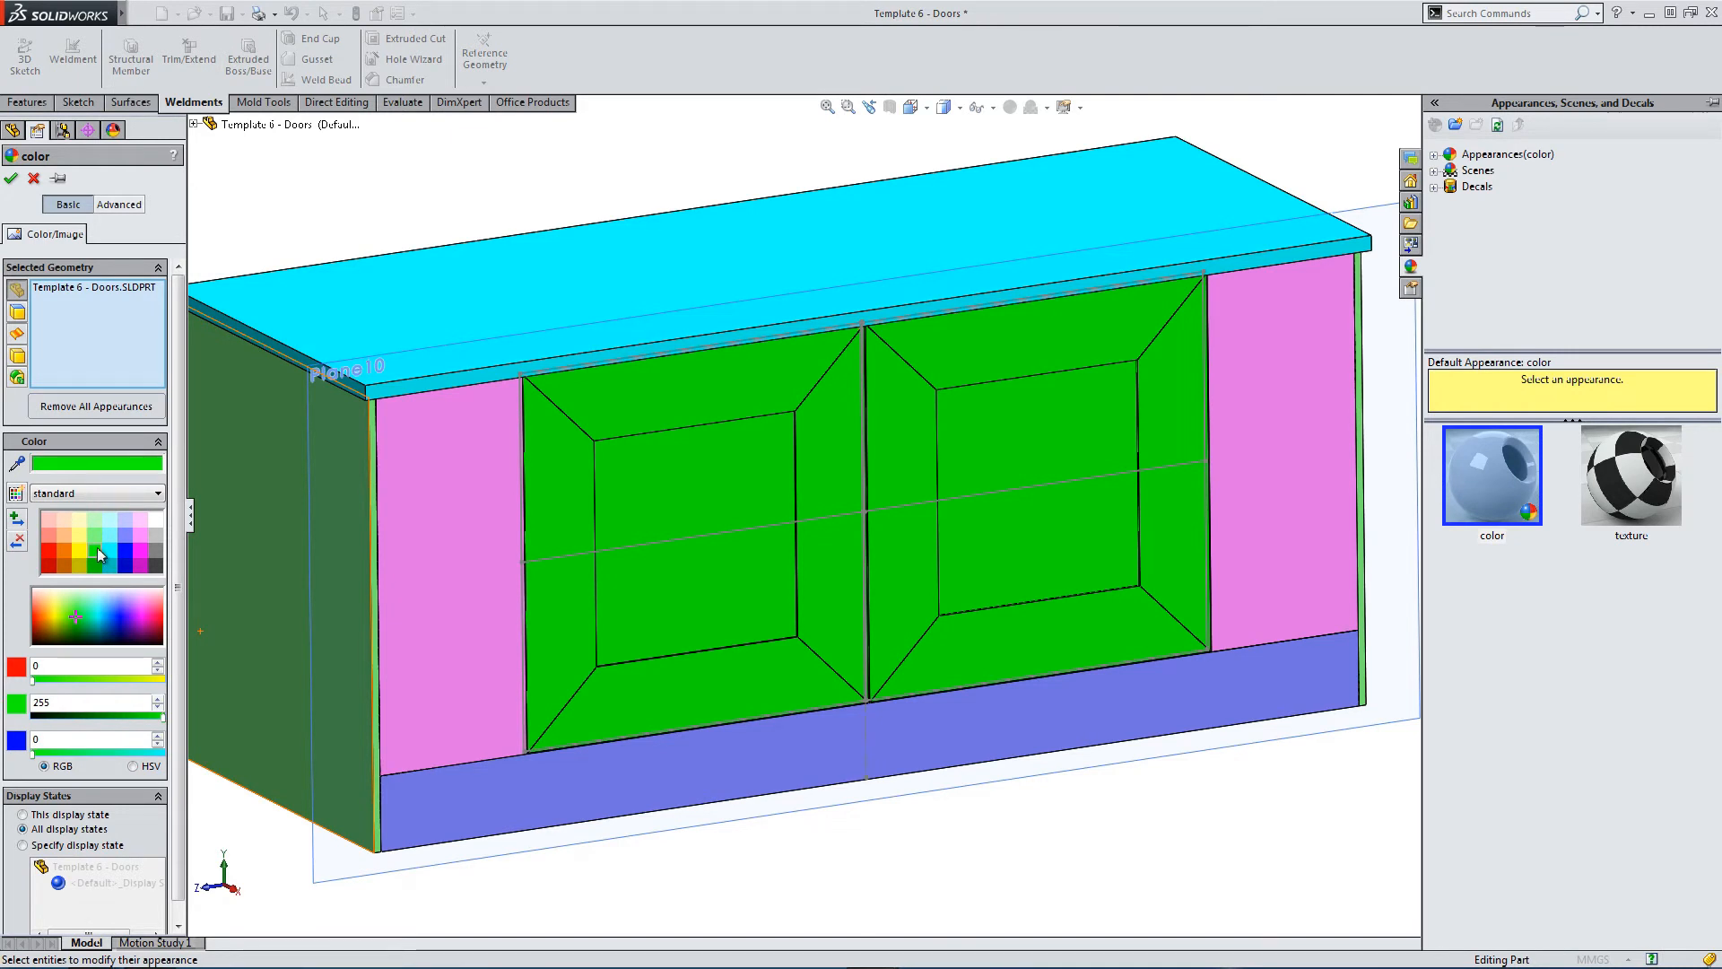
{"action": "left_click", "coordinate": [94, 534]}
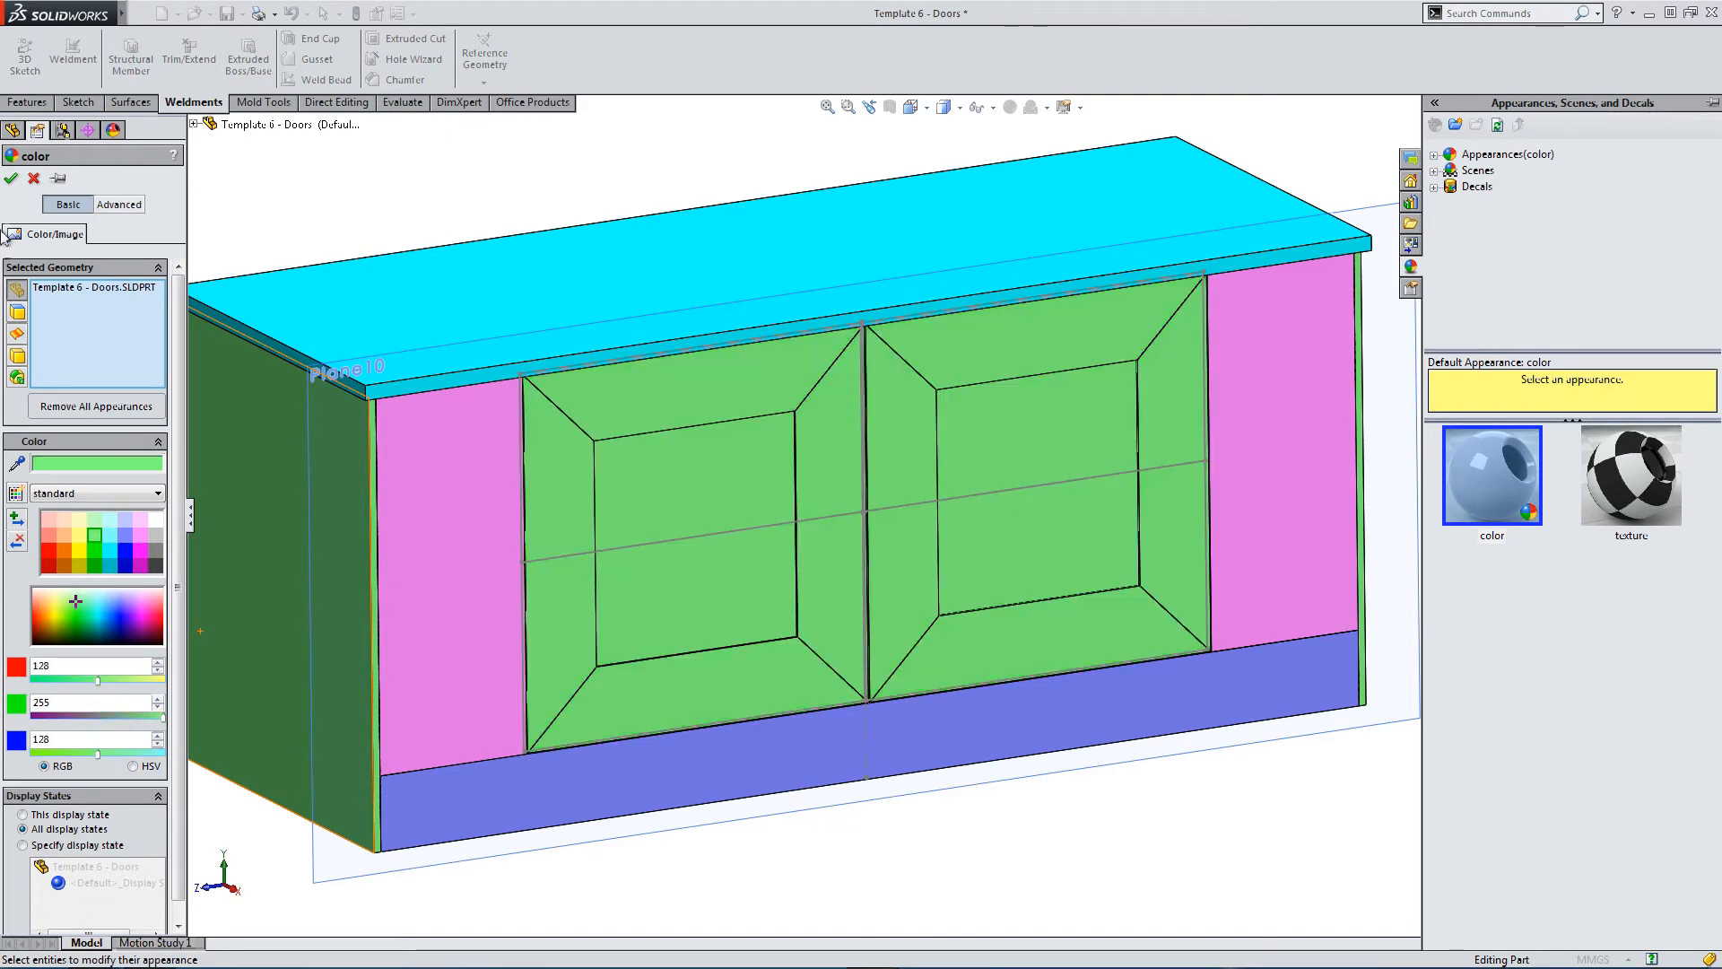
{"action": "left_click", "coordinate": [33, 177]}
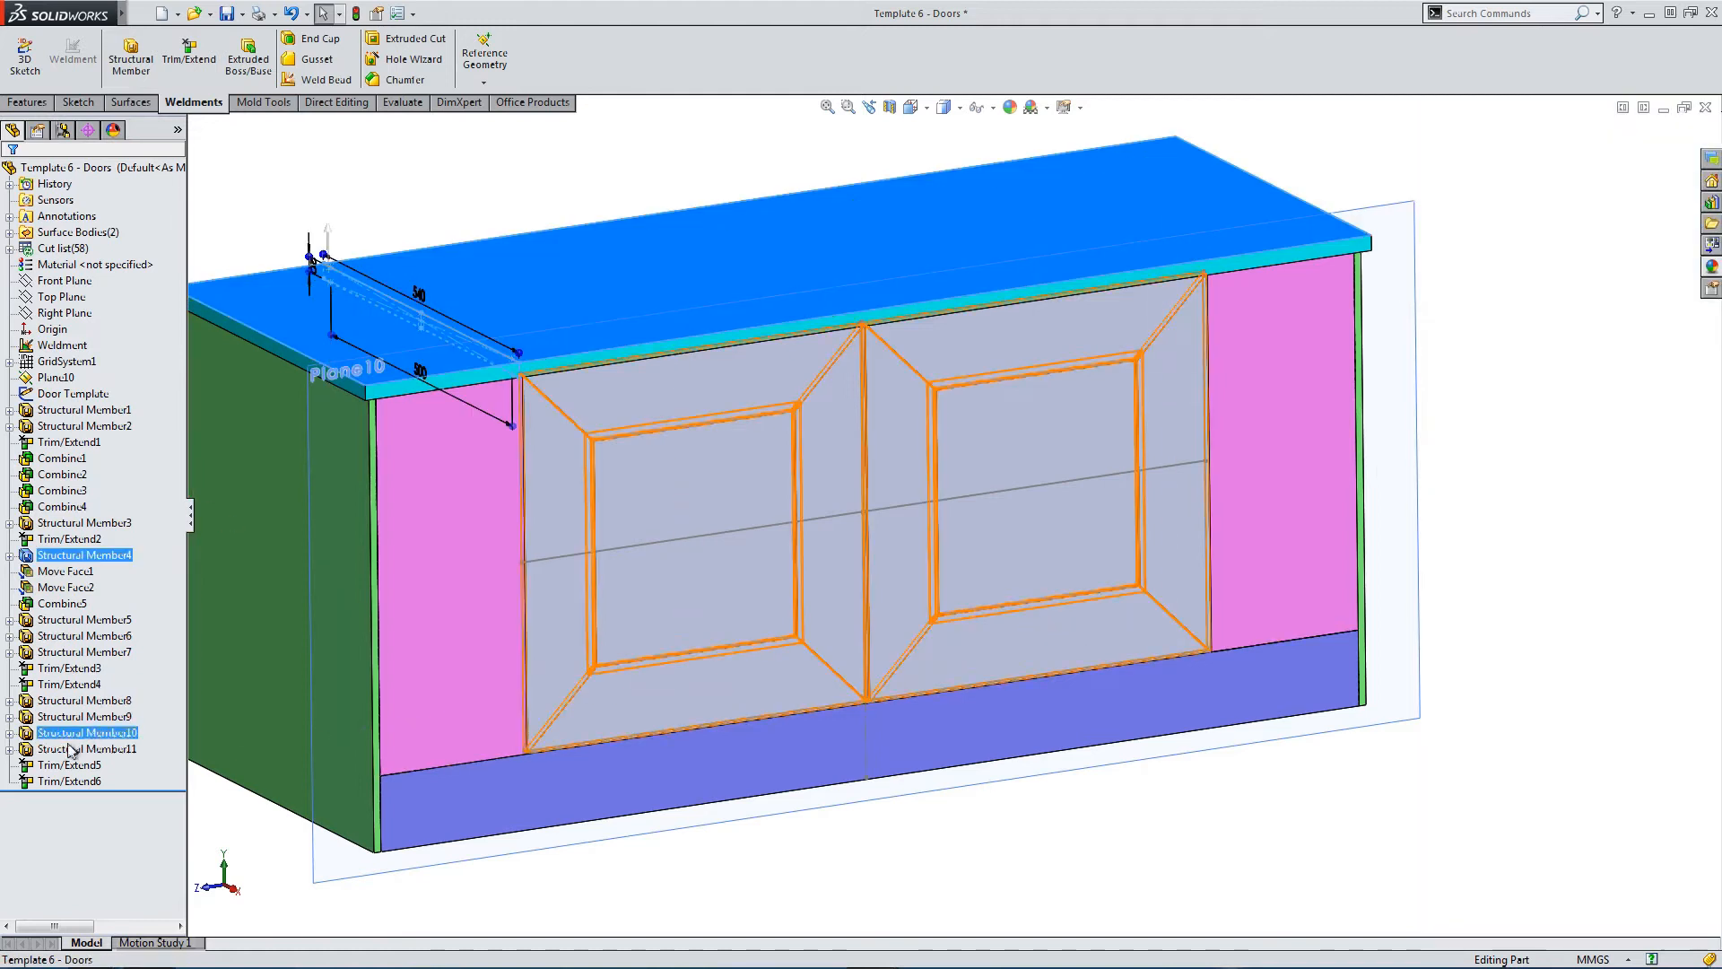
Colour the door panels (Structural Member11) light green, RGB 128, 255, 128.
{"action": "left_click", "coordinate": [66, 750]}
{"action": "right_click", "coordinate": [62, 751]}
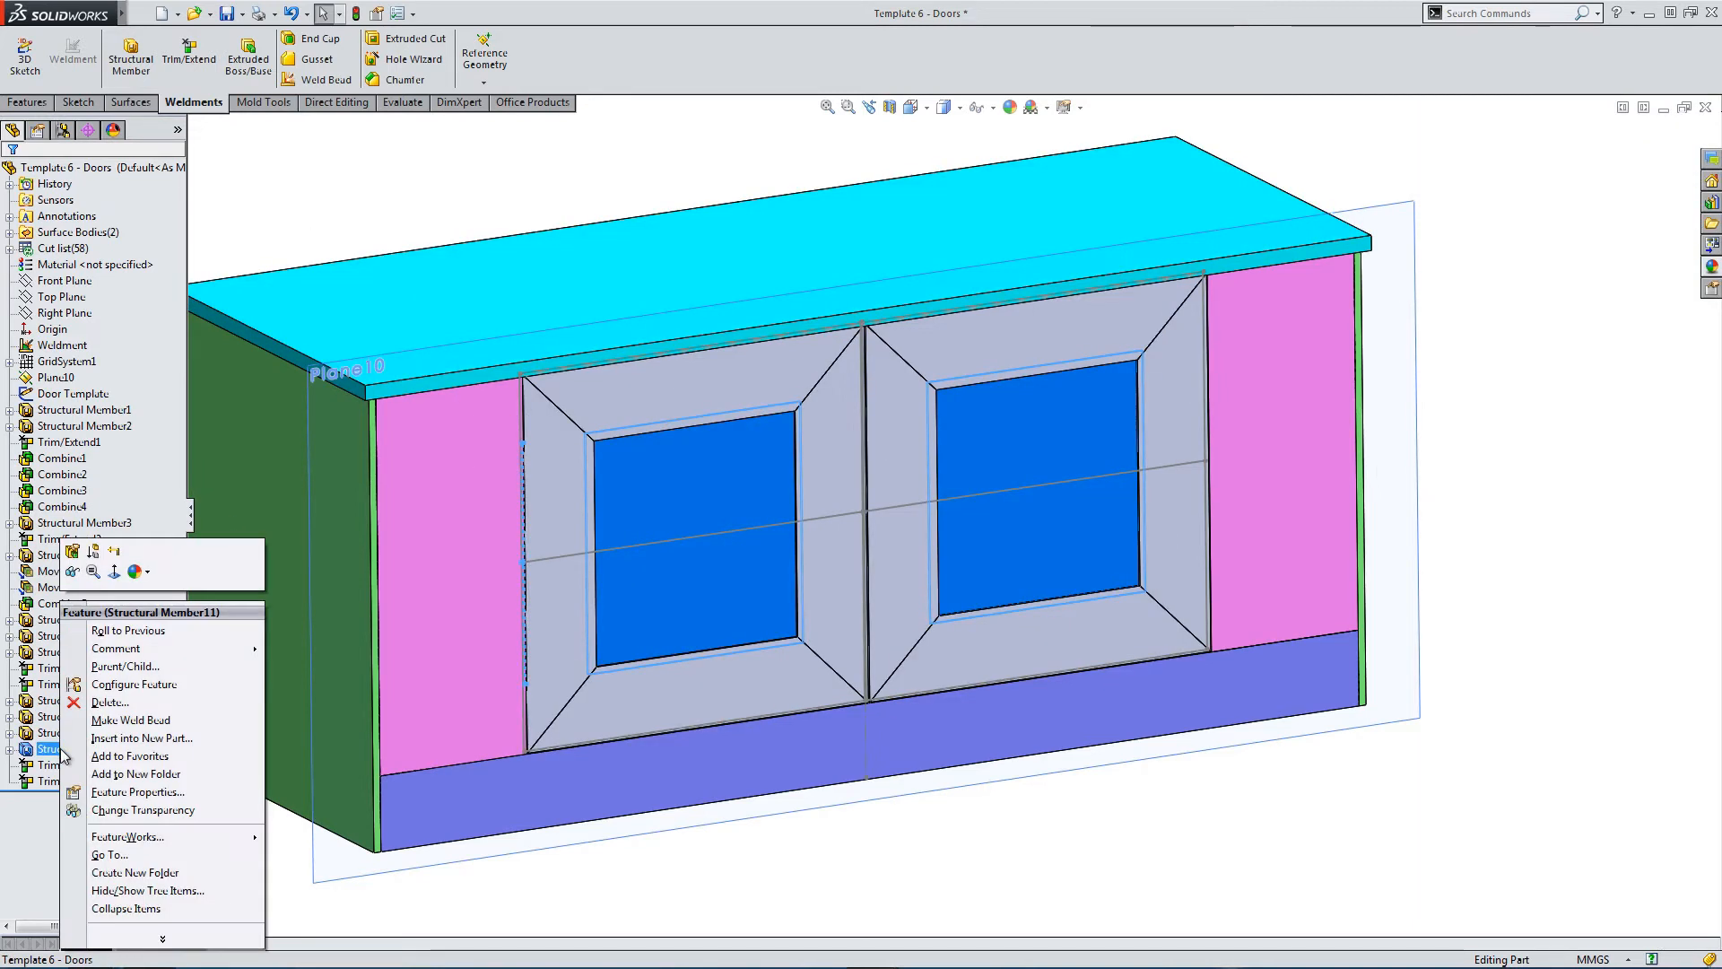
{"action": "left_click", "coordinate": [149, 575]}
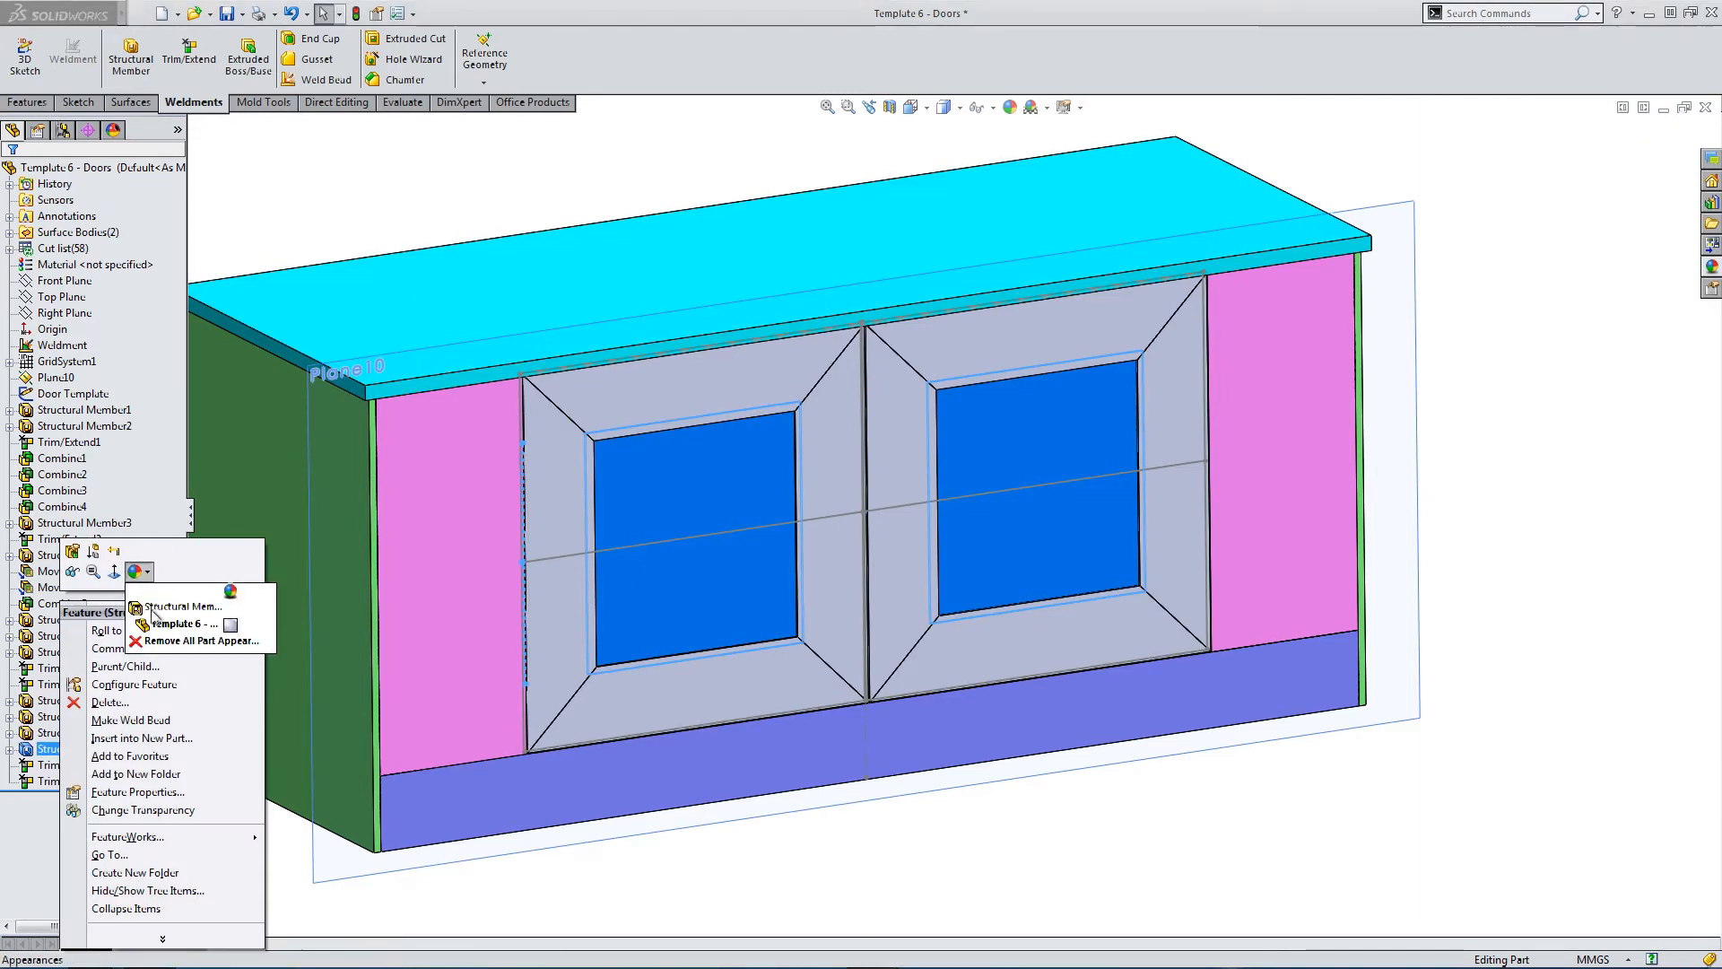
{"action": "left_click", "coordinate": [159, 609]}
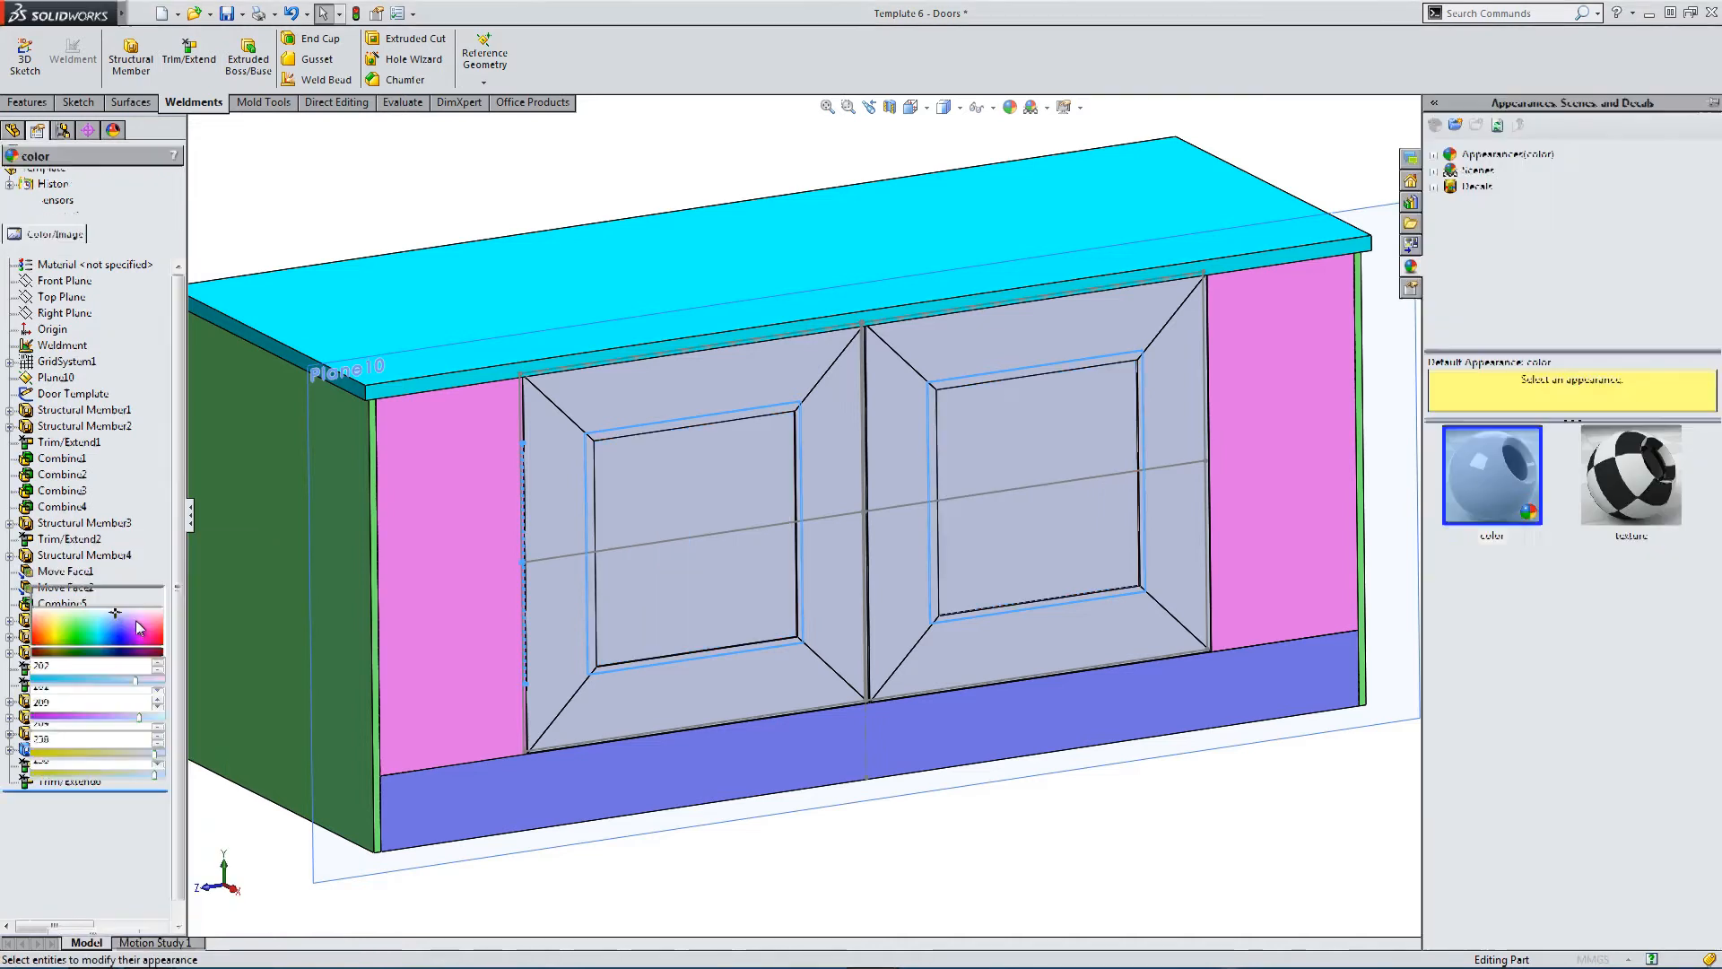
{"action": "left_click", "coordinate": [94, 536]}
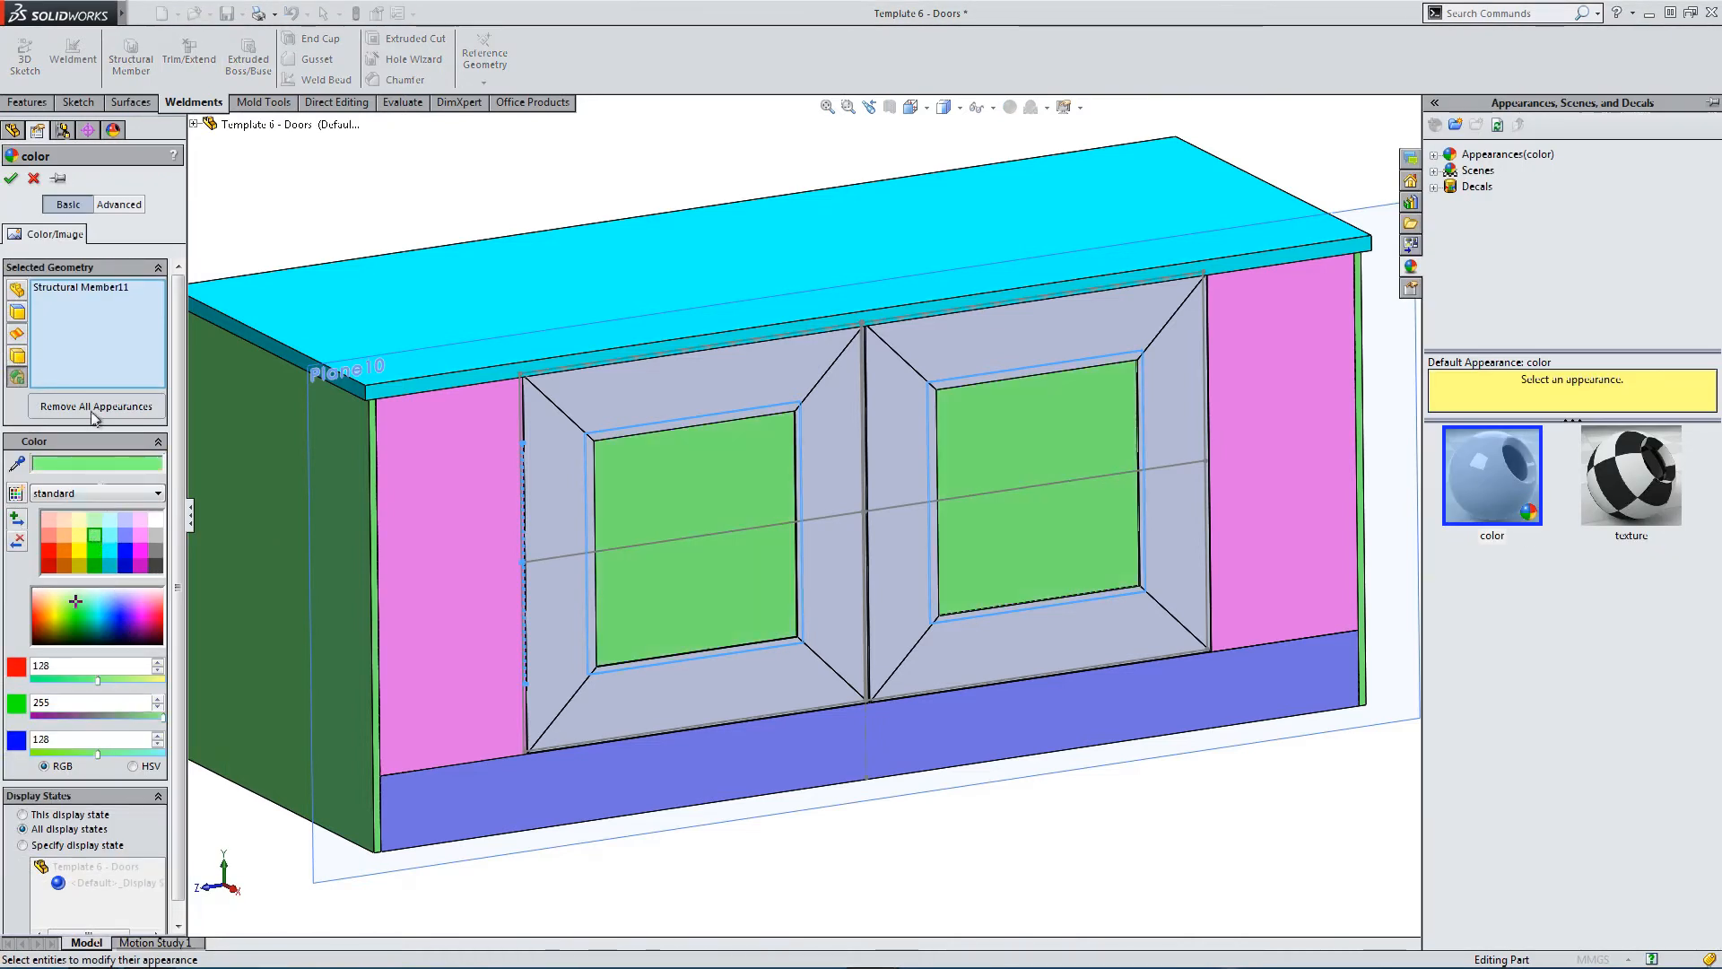
{"action": "left_click", "coordinate": [10, 178]}
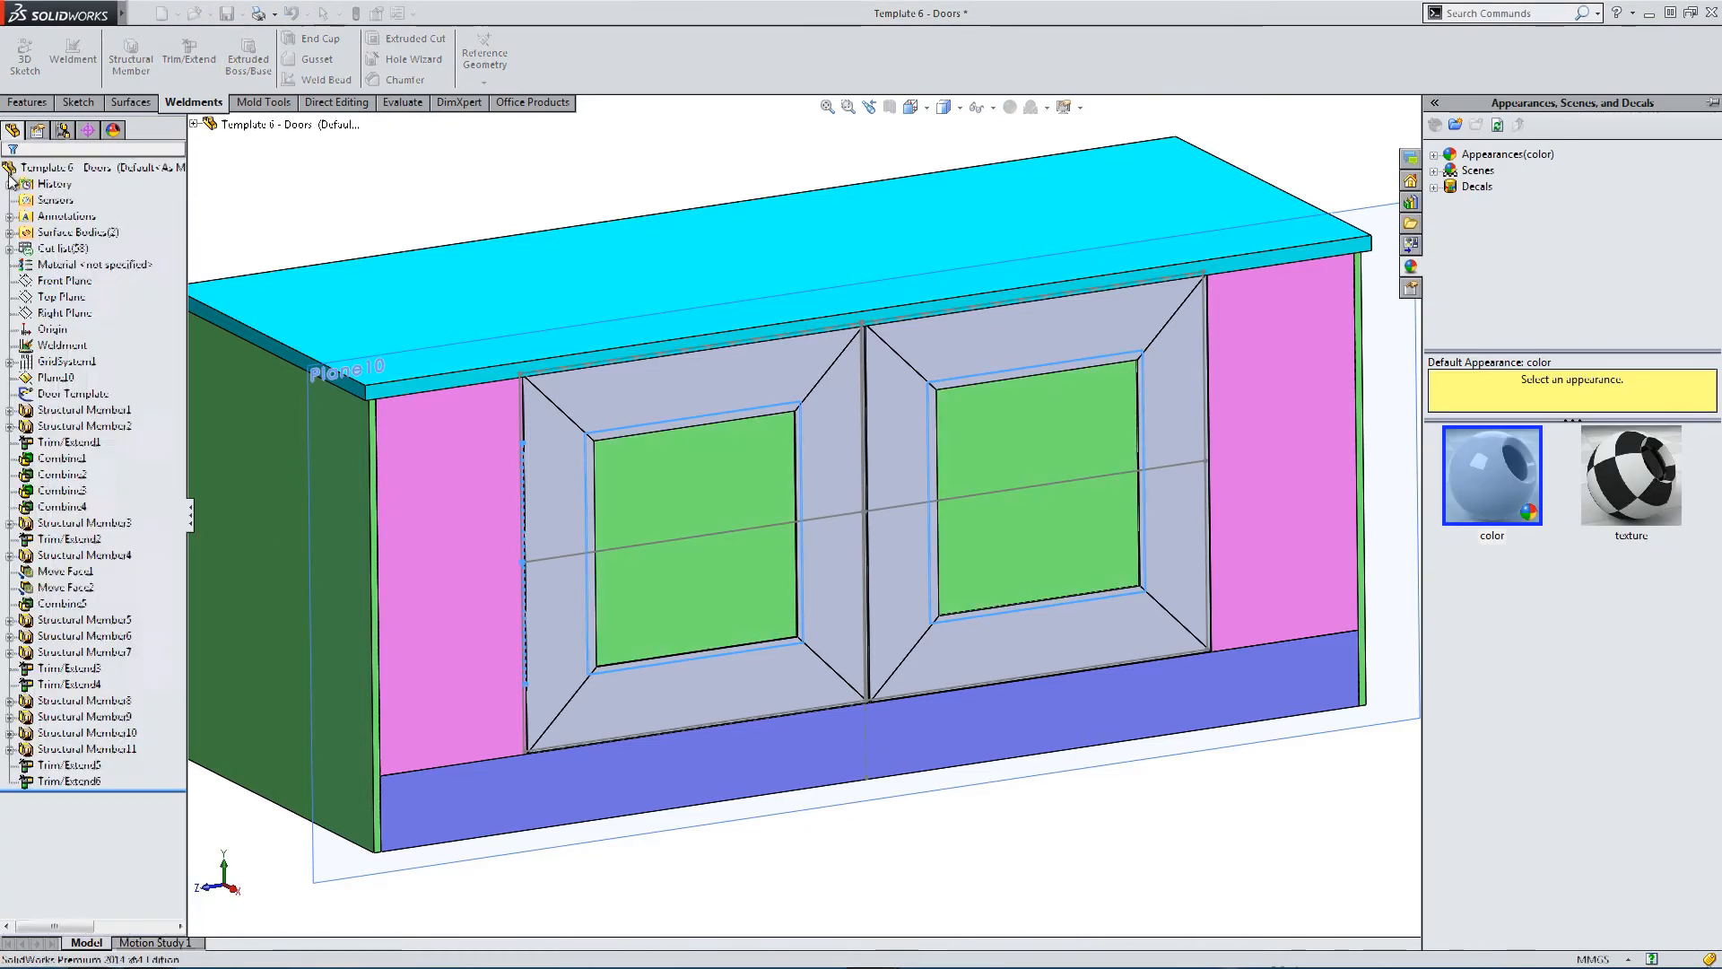
Paste the door panels' light green appearance onto the door frames (Structural Member10).
{"action": "left_click", "coordinate": [59, 733]}
{"action": "right_click", "coordinate": [59, 735]}
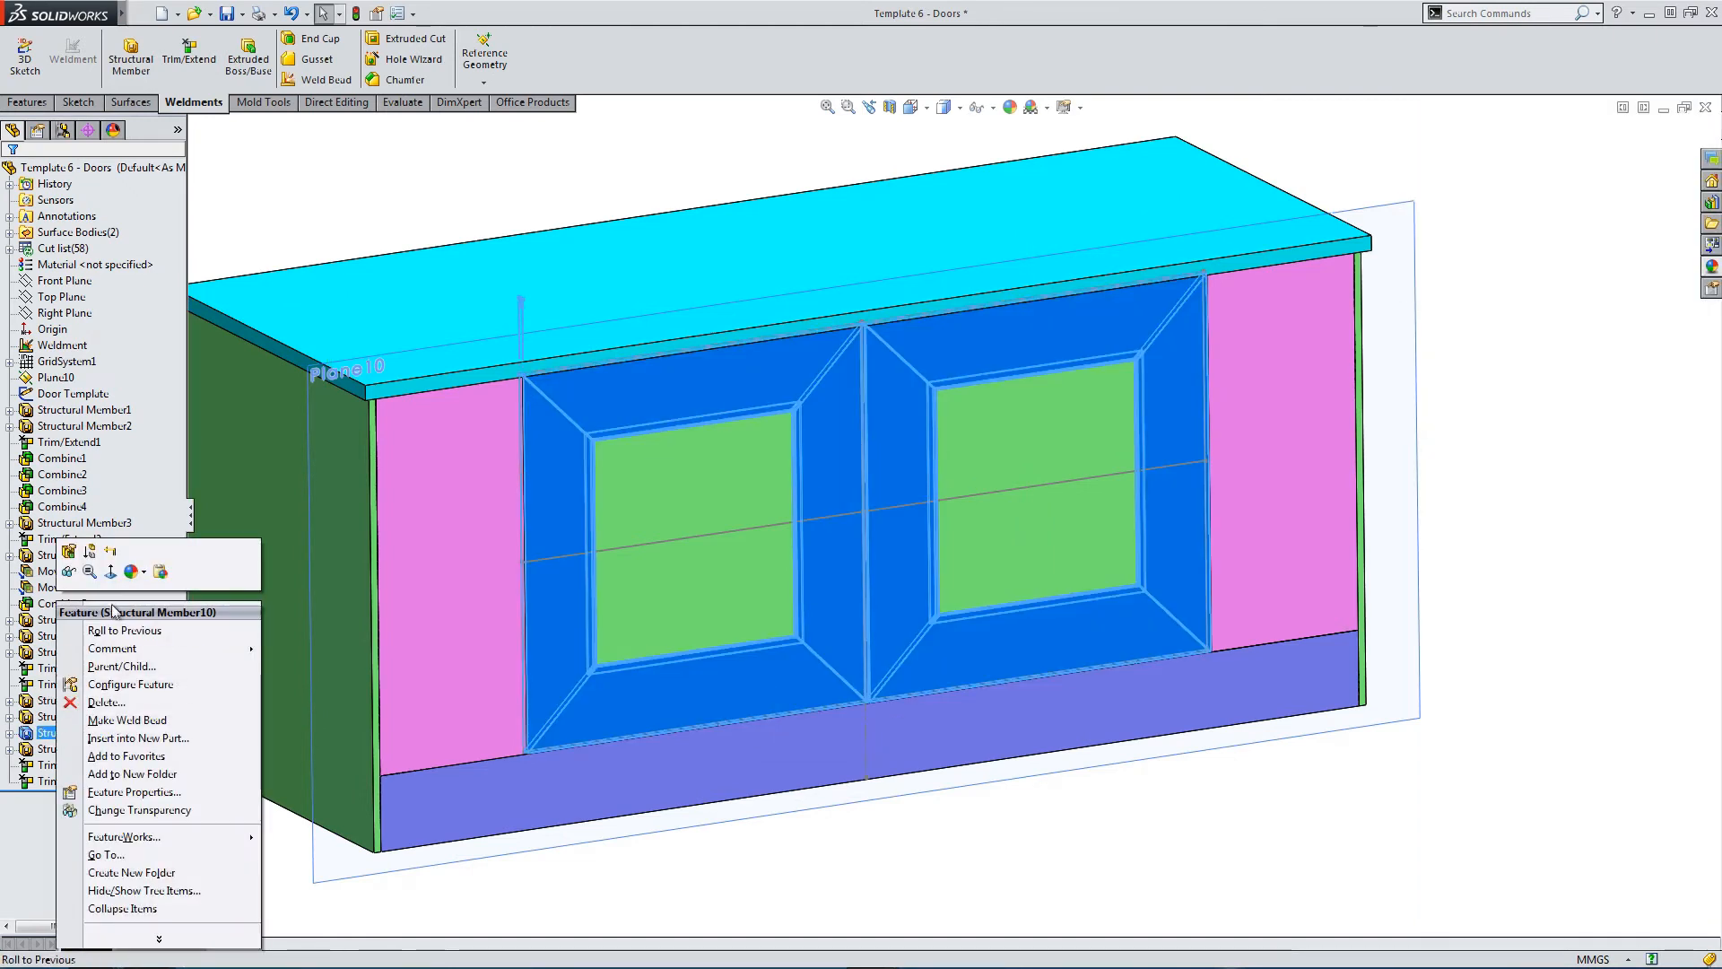
{"action": "left_click", "coordinate": [164, 580]}
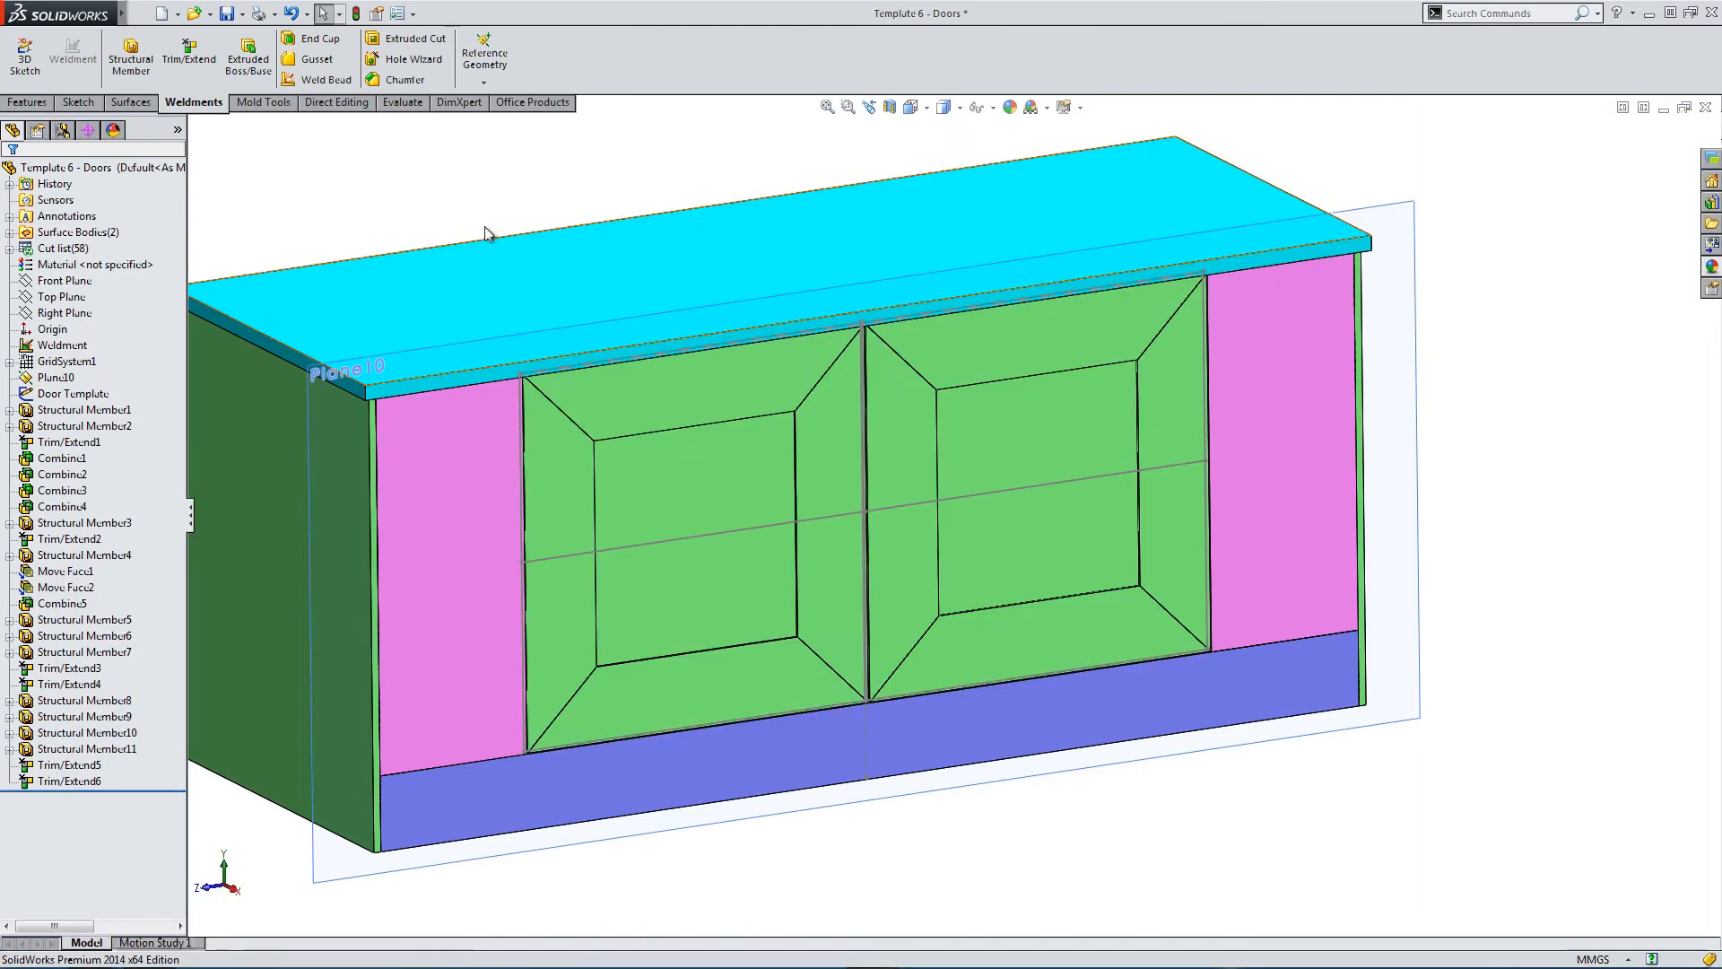
Change the colour of the door frames (Structural Member10) to yellow from the standard swatches.
{"action": "left_click", "coordinate": [45, 750]}
{"action": "right_click", "coordinate": [47, 751]}
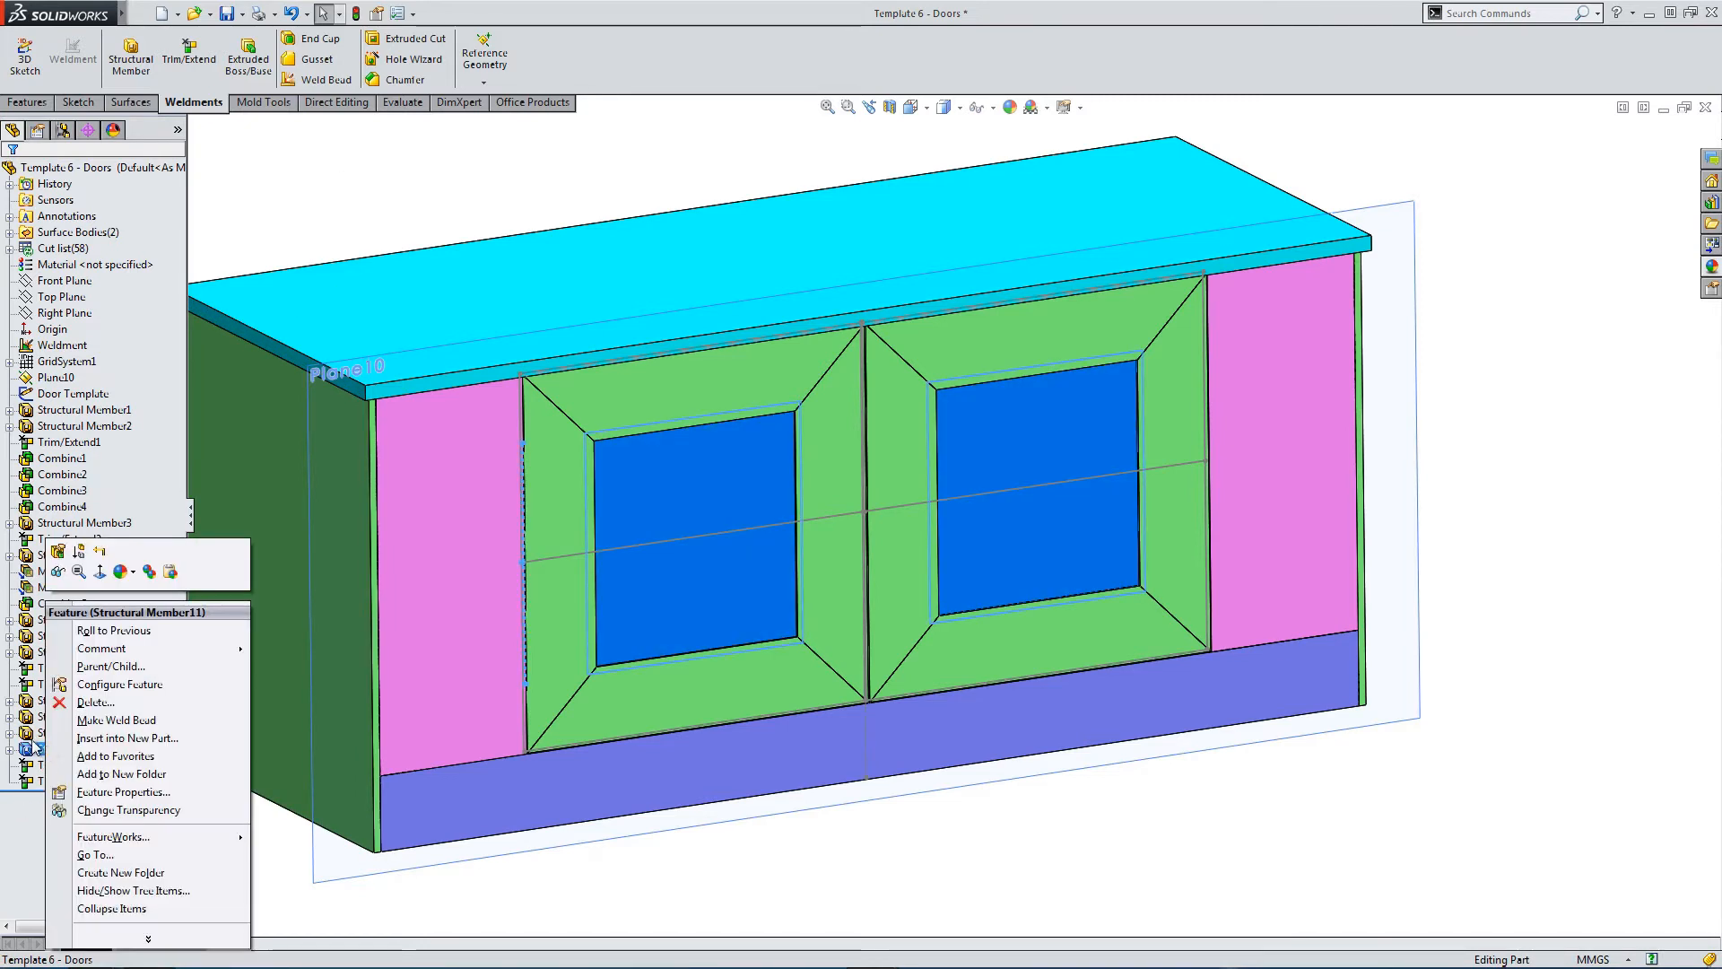
{"action": "right_click", "coordinate": [34, 734]}
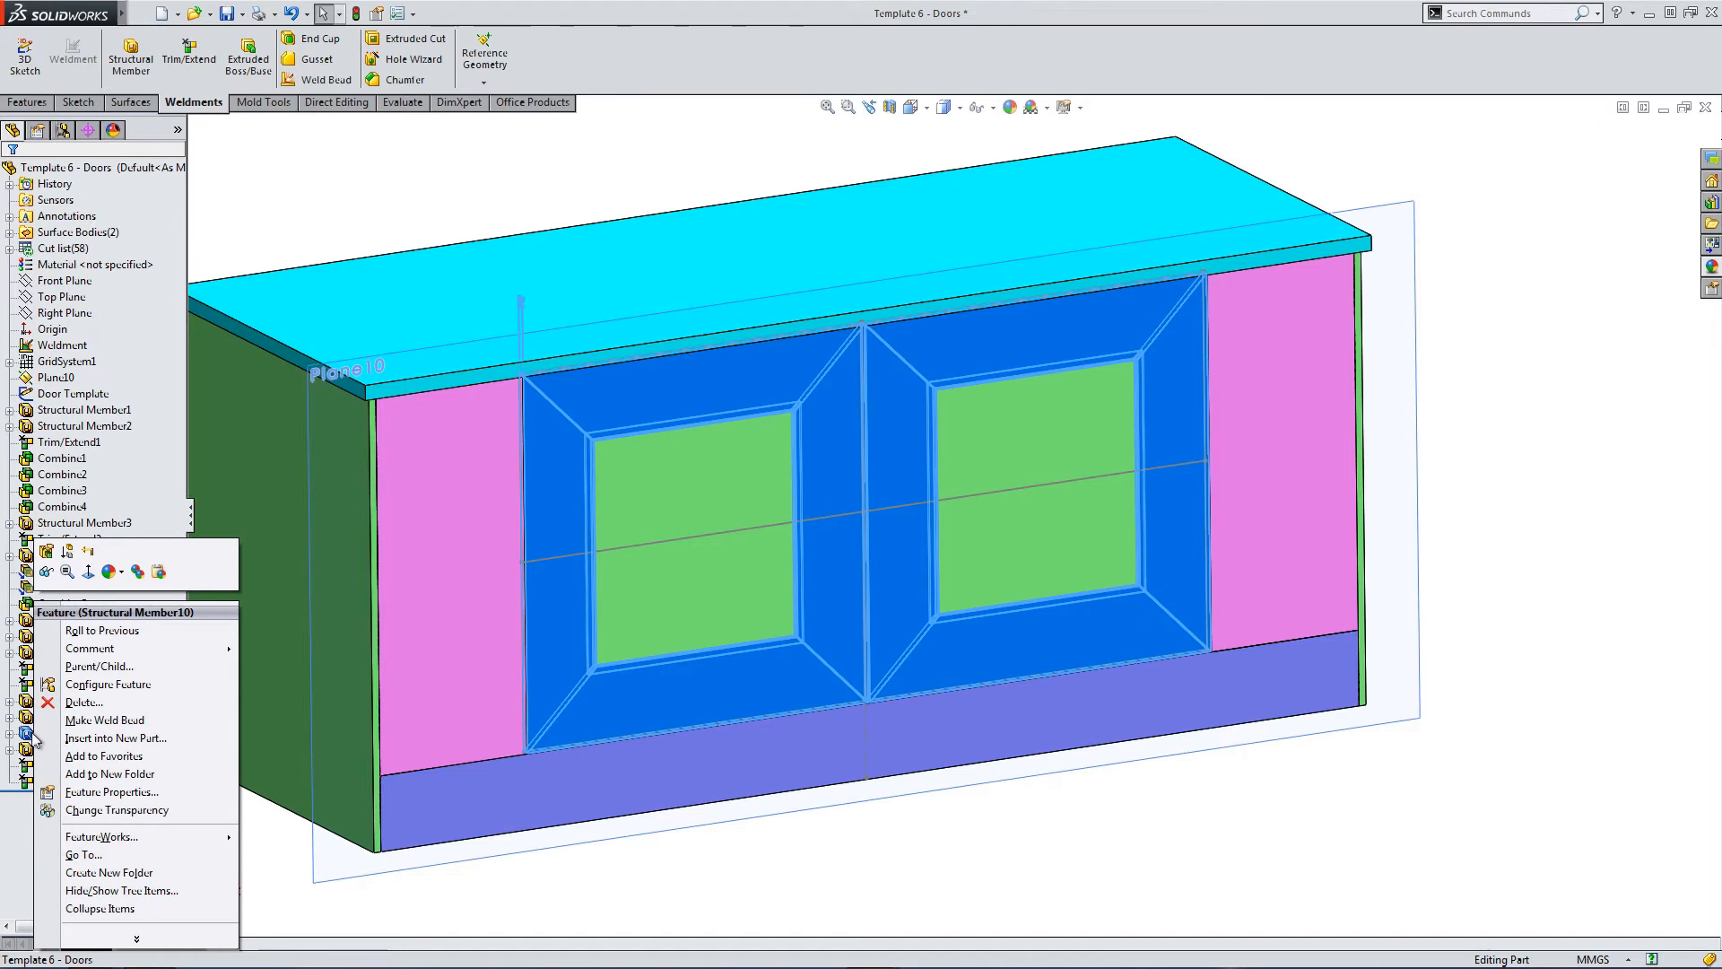
{"action": "left_click", "coordinate": [121, 573]}
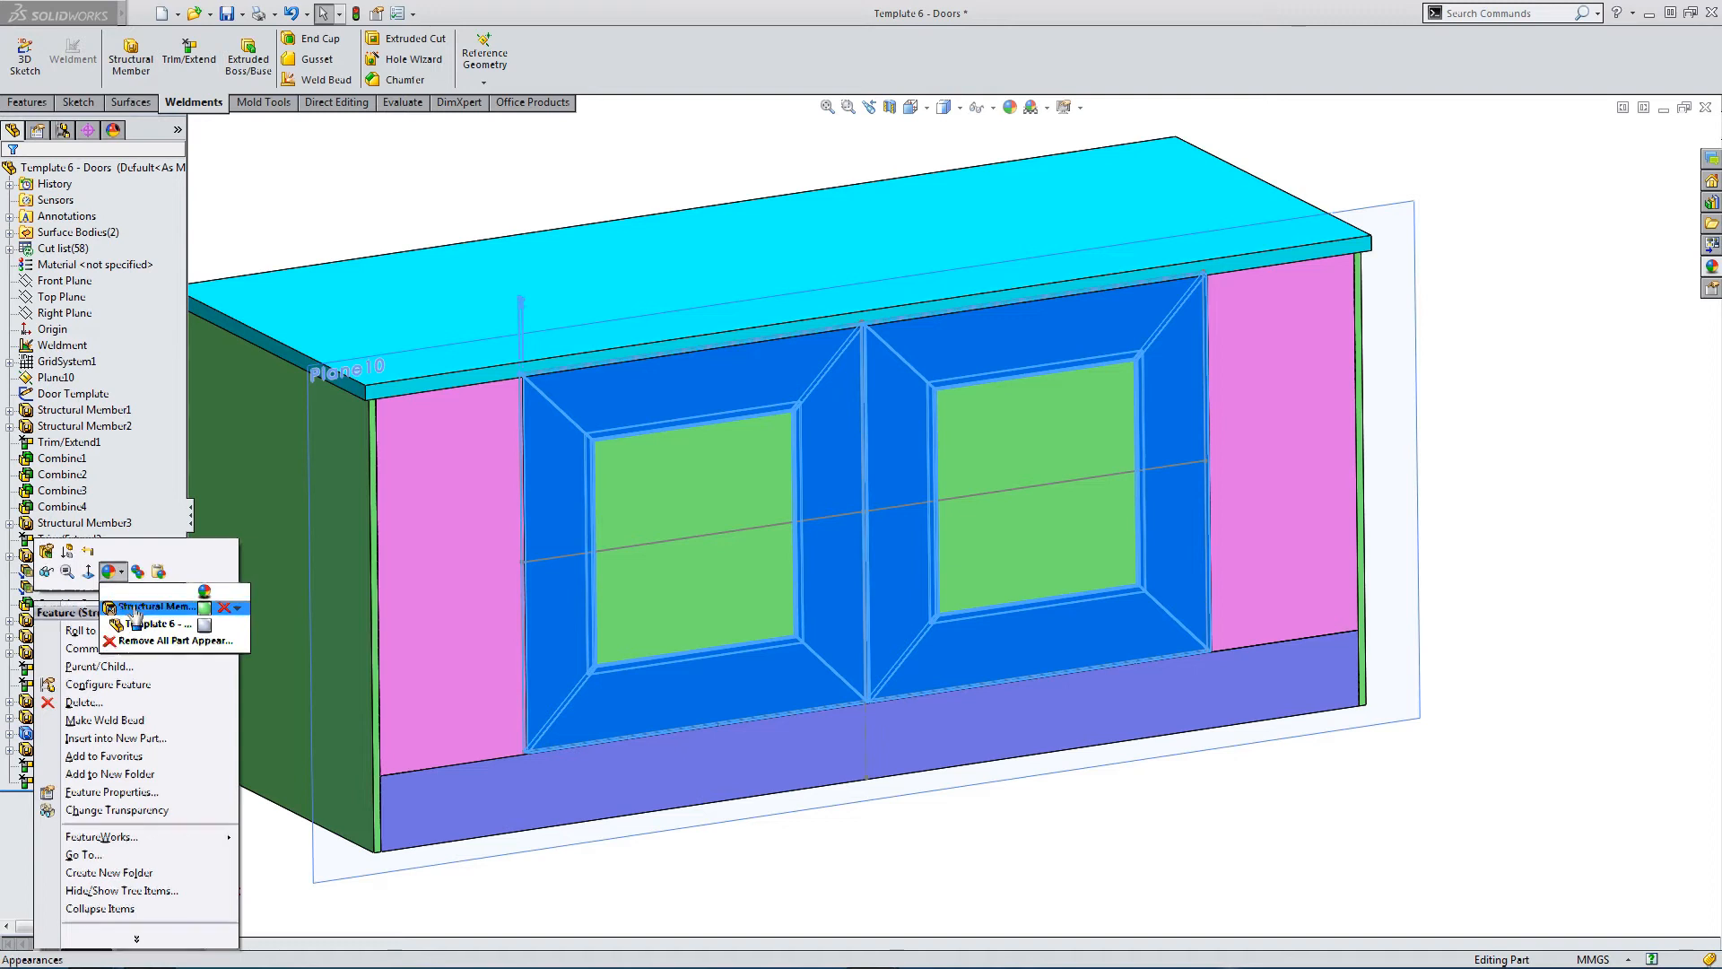
{"action": "left_click", "coordinate": [136, 608]}
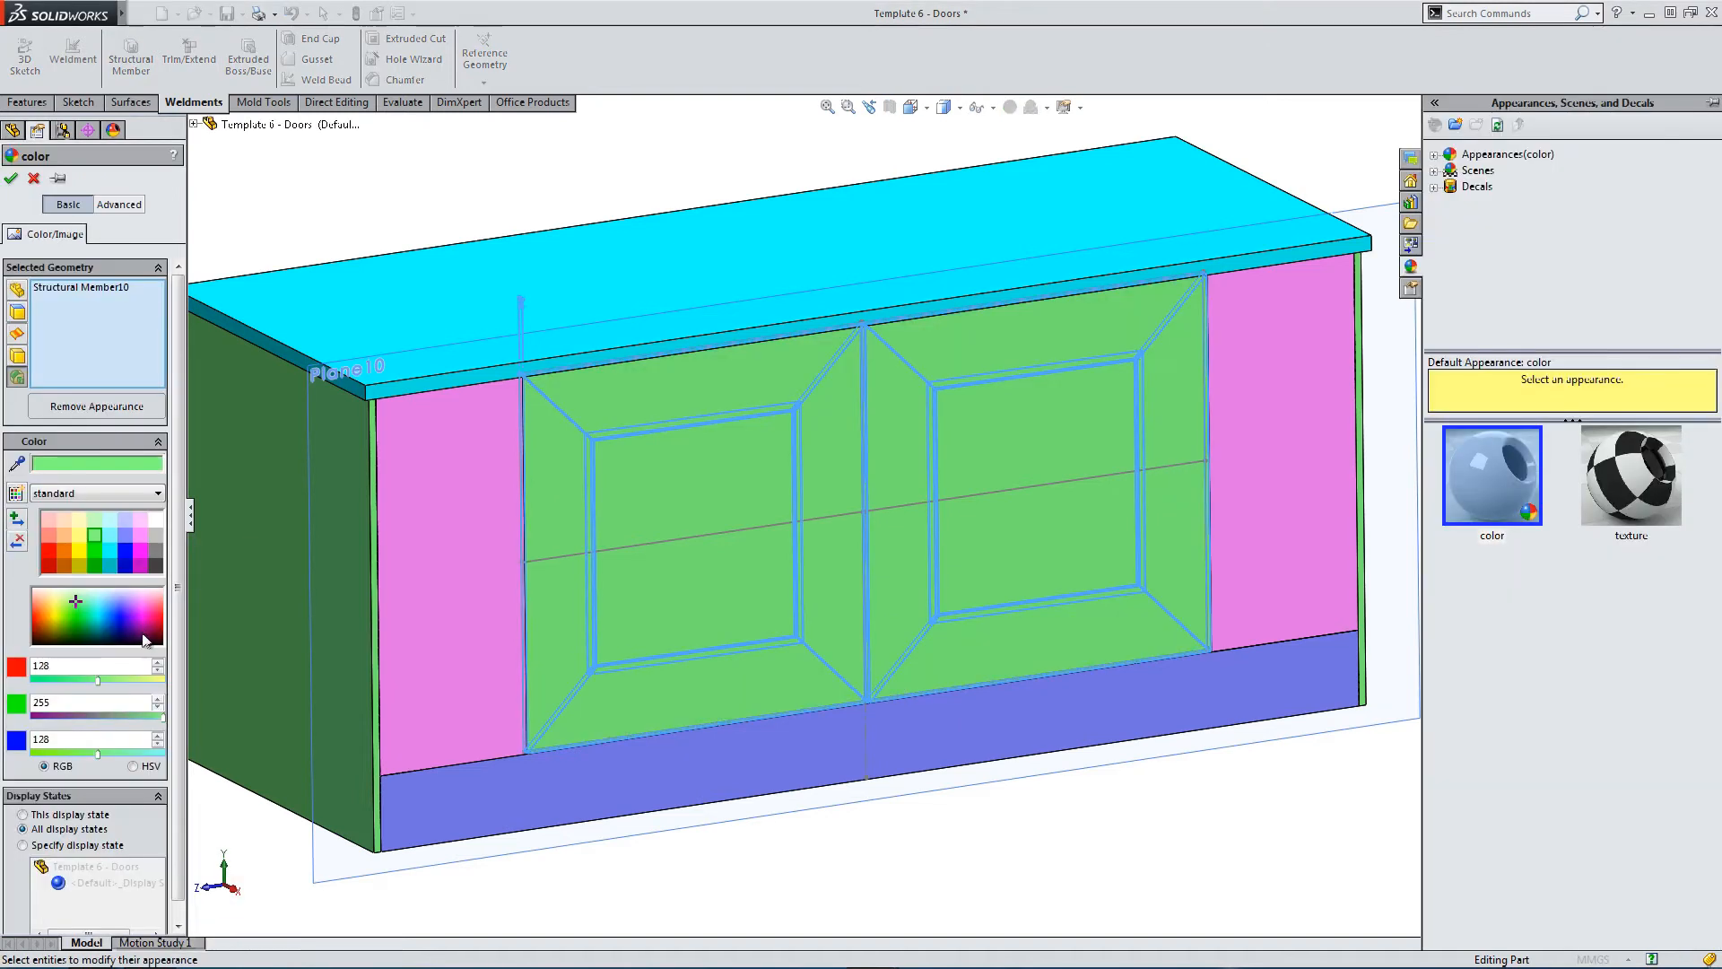
{"action": "left_click", "coordinate": [81, 549]}
{"action": "left_click", "coordinate": [11, 179]}
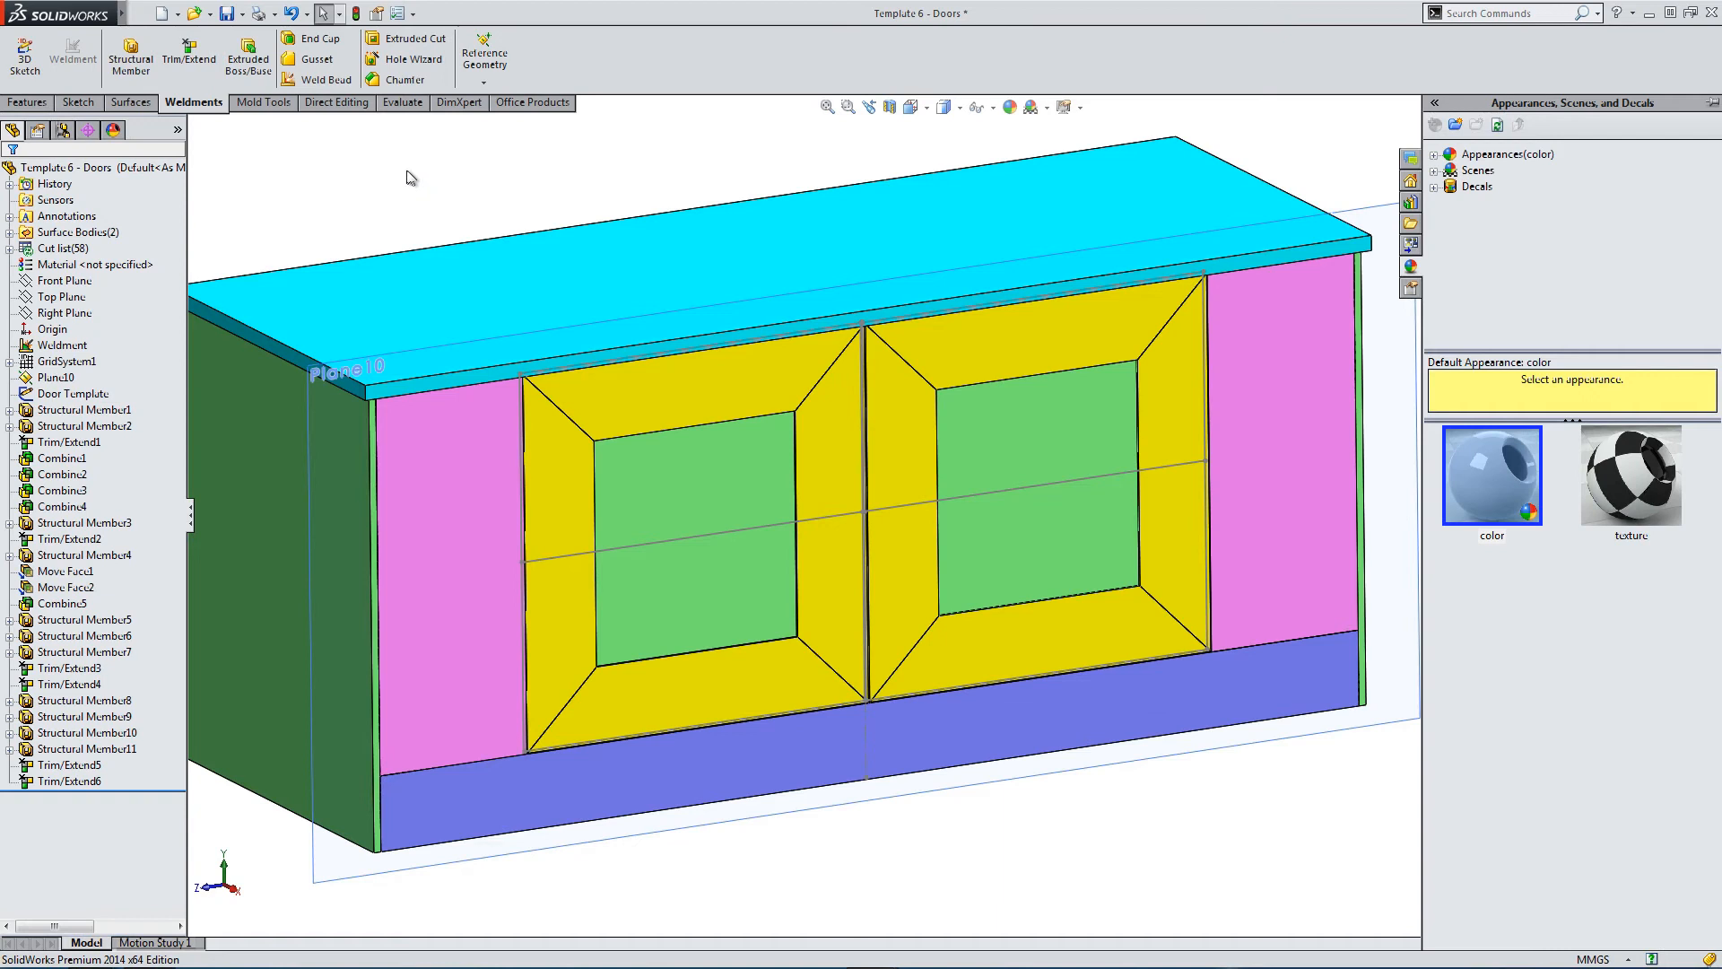
Examine the cabinet in a section view, moving the section plane along its length and accepting it at an offset of 1637 mm.
{"action": "key", "text": "f"}
{"action": "middle_click_drag", "start_coordinate": [548, 616], "coordinate": [772, 543]}
{"action": "scroll", "coordinate": [784, 537], "scroll_direction": "down", "scroll_amount": 3}
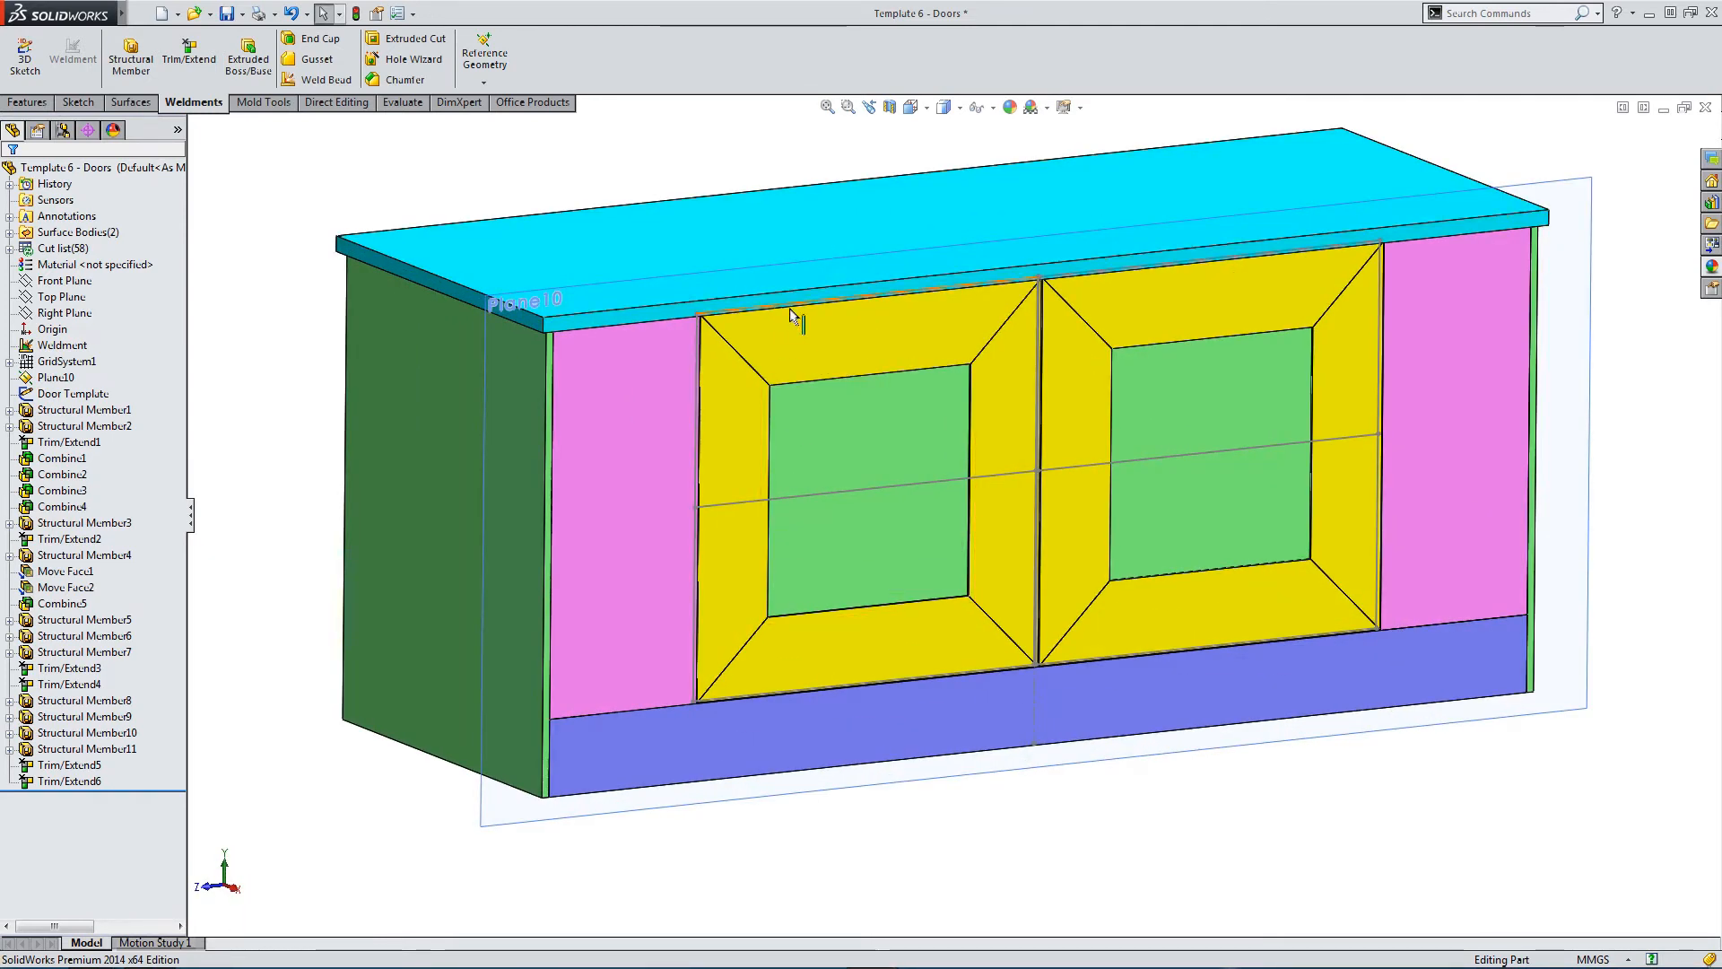
{"action": "left_click", "coordinate": [890, 107]}
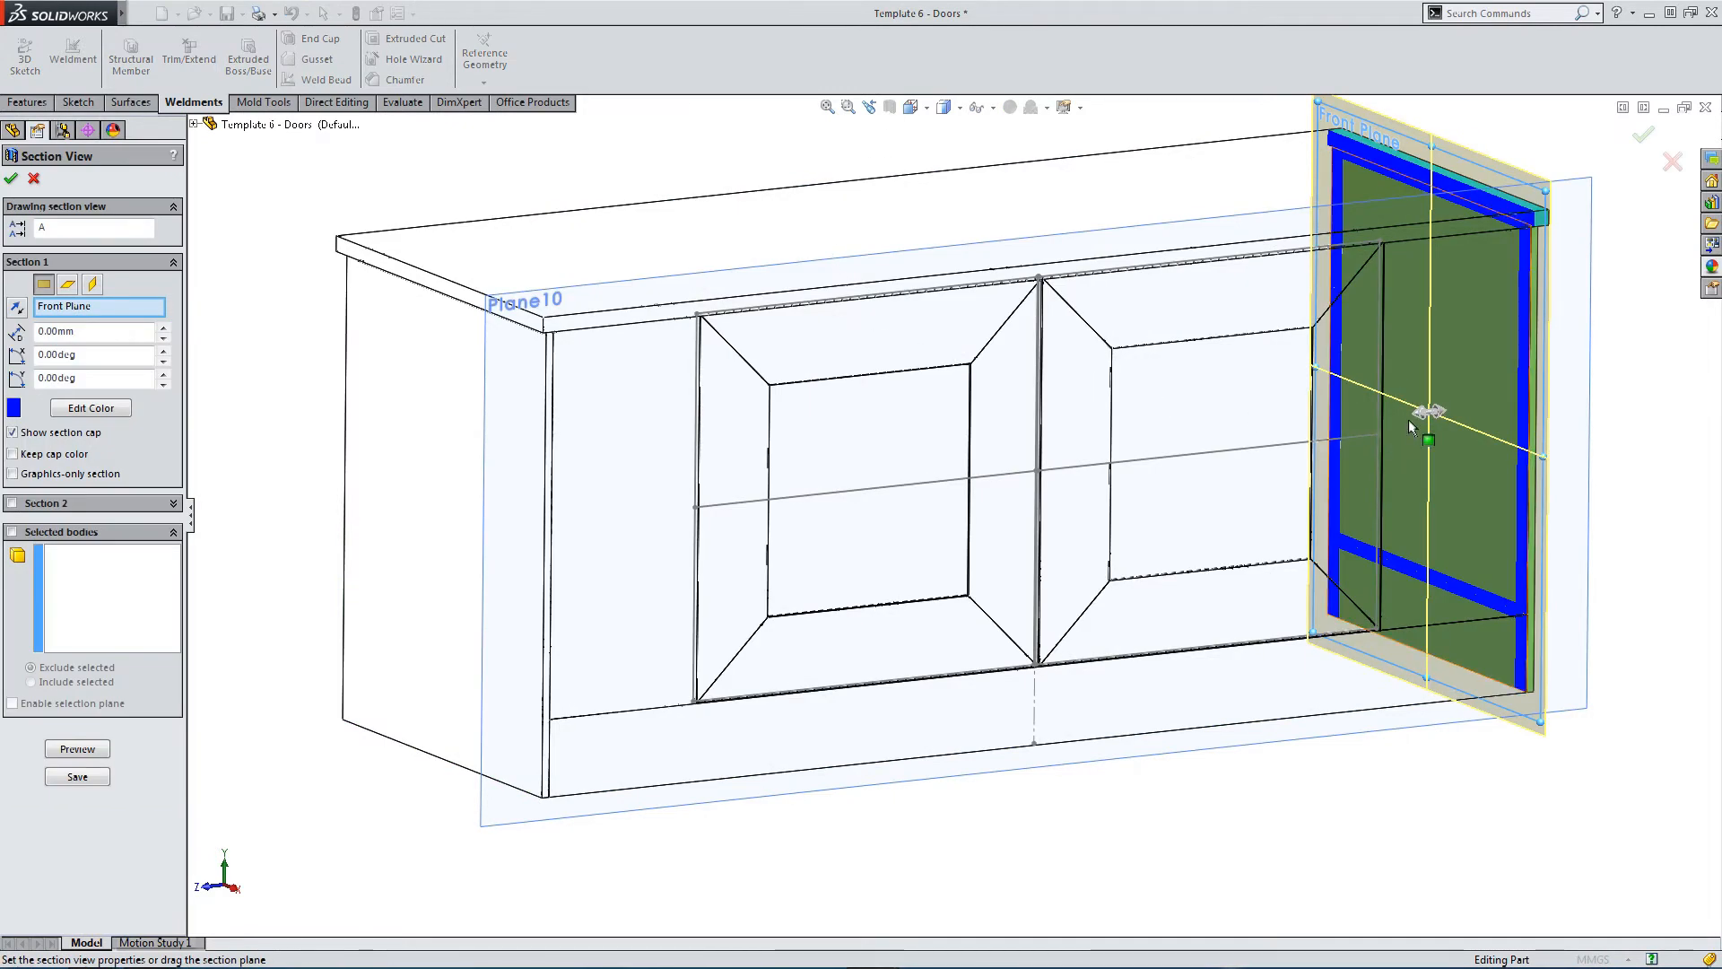
{"action": "left_click", "coordinate": [1385, 428]}
{"action": "left_click_drag", "start_coordinate": [1424, 415], "coordinate": [1088, 484]}
{"action": "middle_click_drag", "start_coordinate": [1088, 484], "coordinate": [1346, 442]}
{"action": "scroll", "coordinate": [1088, 434], "scroll_direction": "down", "scroll_amount": 5}
{"action": "scroll", "coordinate": [982, 383], "scroll_direction": "up", "scroll_amount": 3}
{"action": "left_click_drag", "start_coordinate": [761, 503], "coordinate": [1284, 538]}
{"action": "middle_click_drag", "start_coordinate": [1230, 484], "coordinate": [992, 515]}
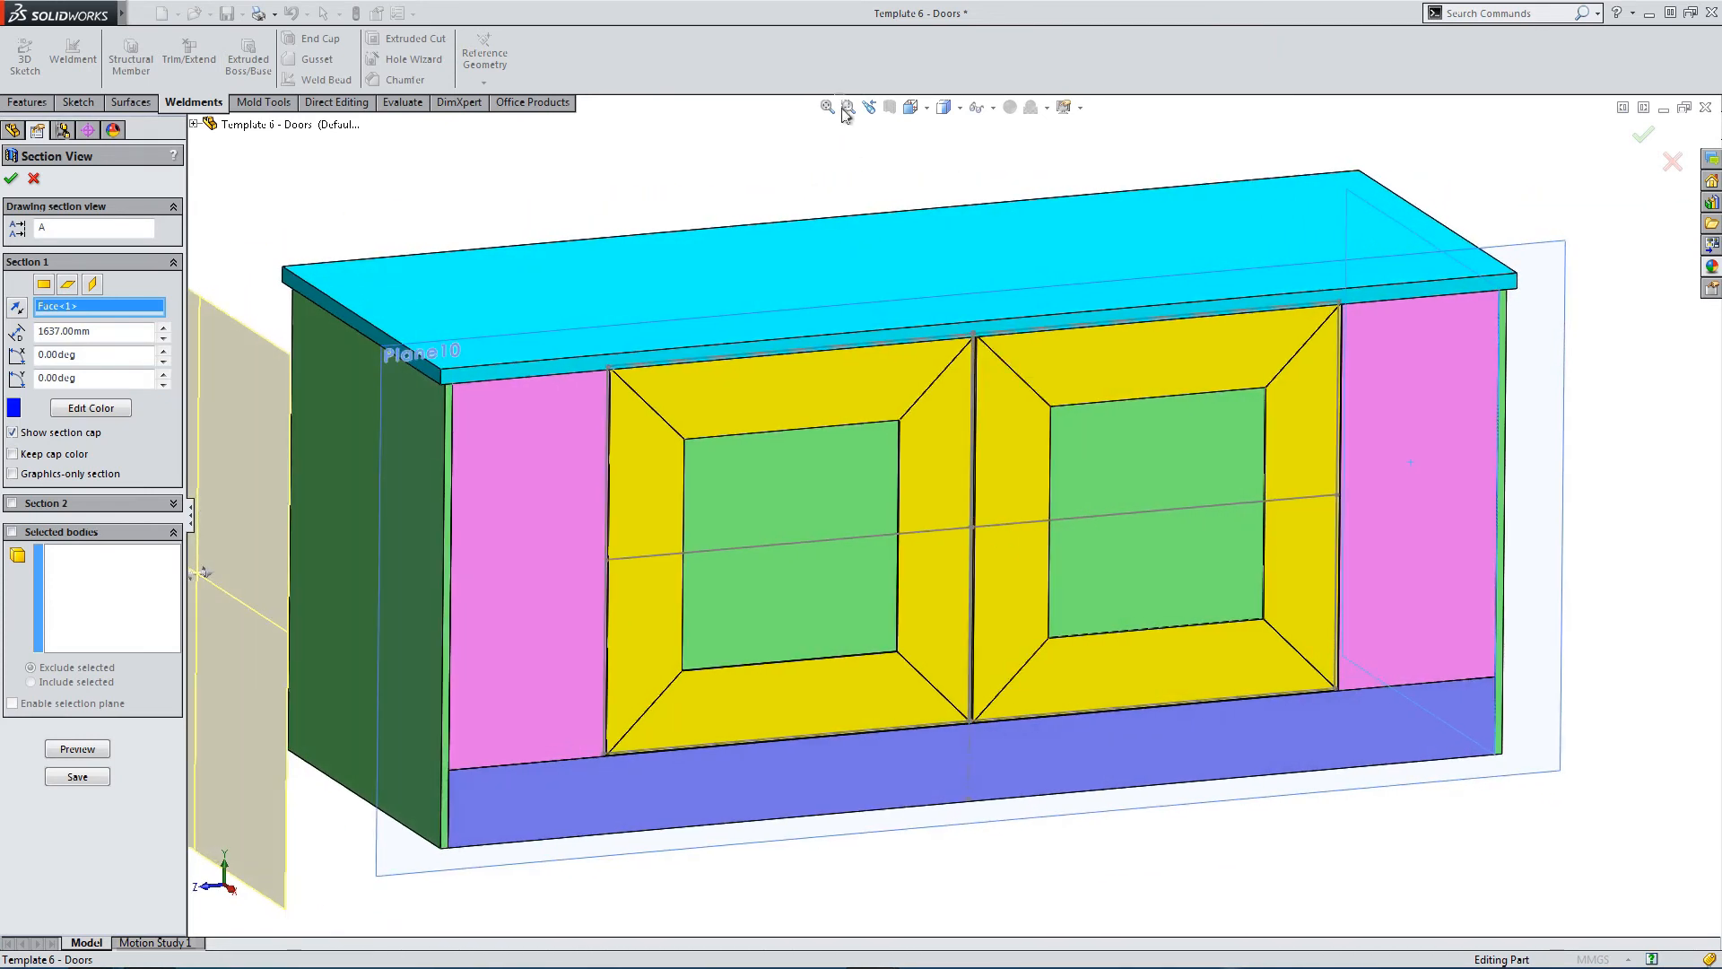
{"action": "left_click", "coordinate": [1642, 137]}
{"action": "key", "text": "f"}
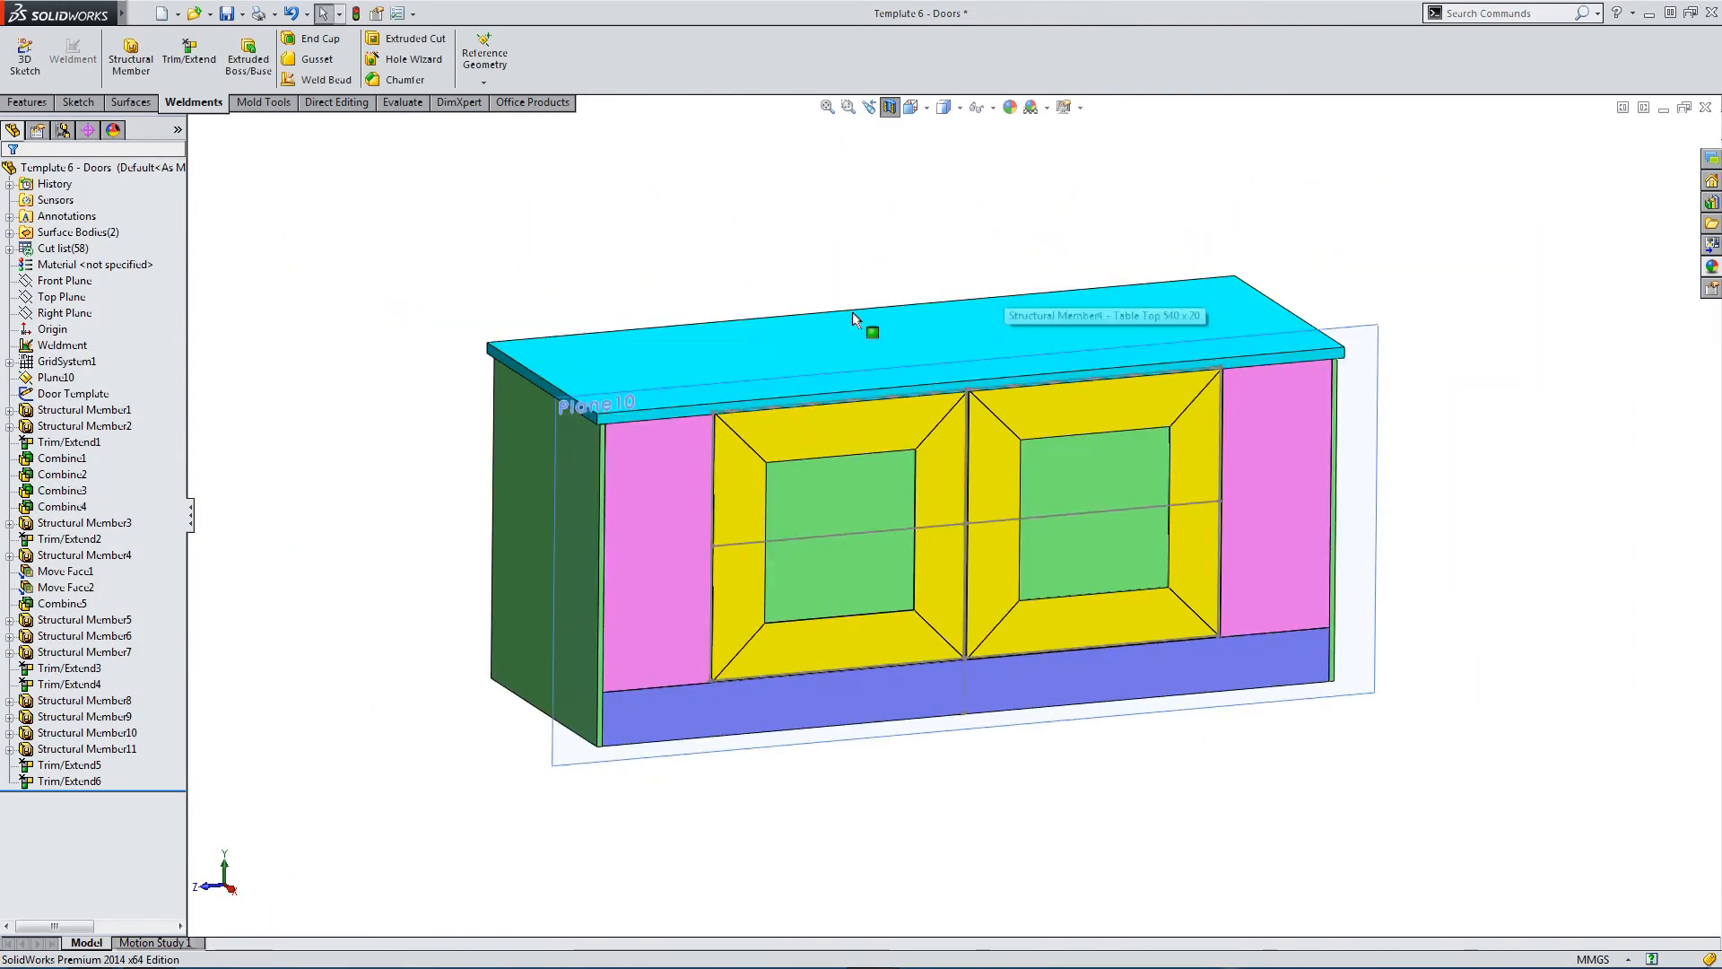
{"action": "middle_click_drag", "start_coordinate": [980, 481], "coordinate": [1001, 668]}
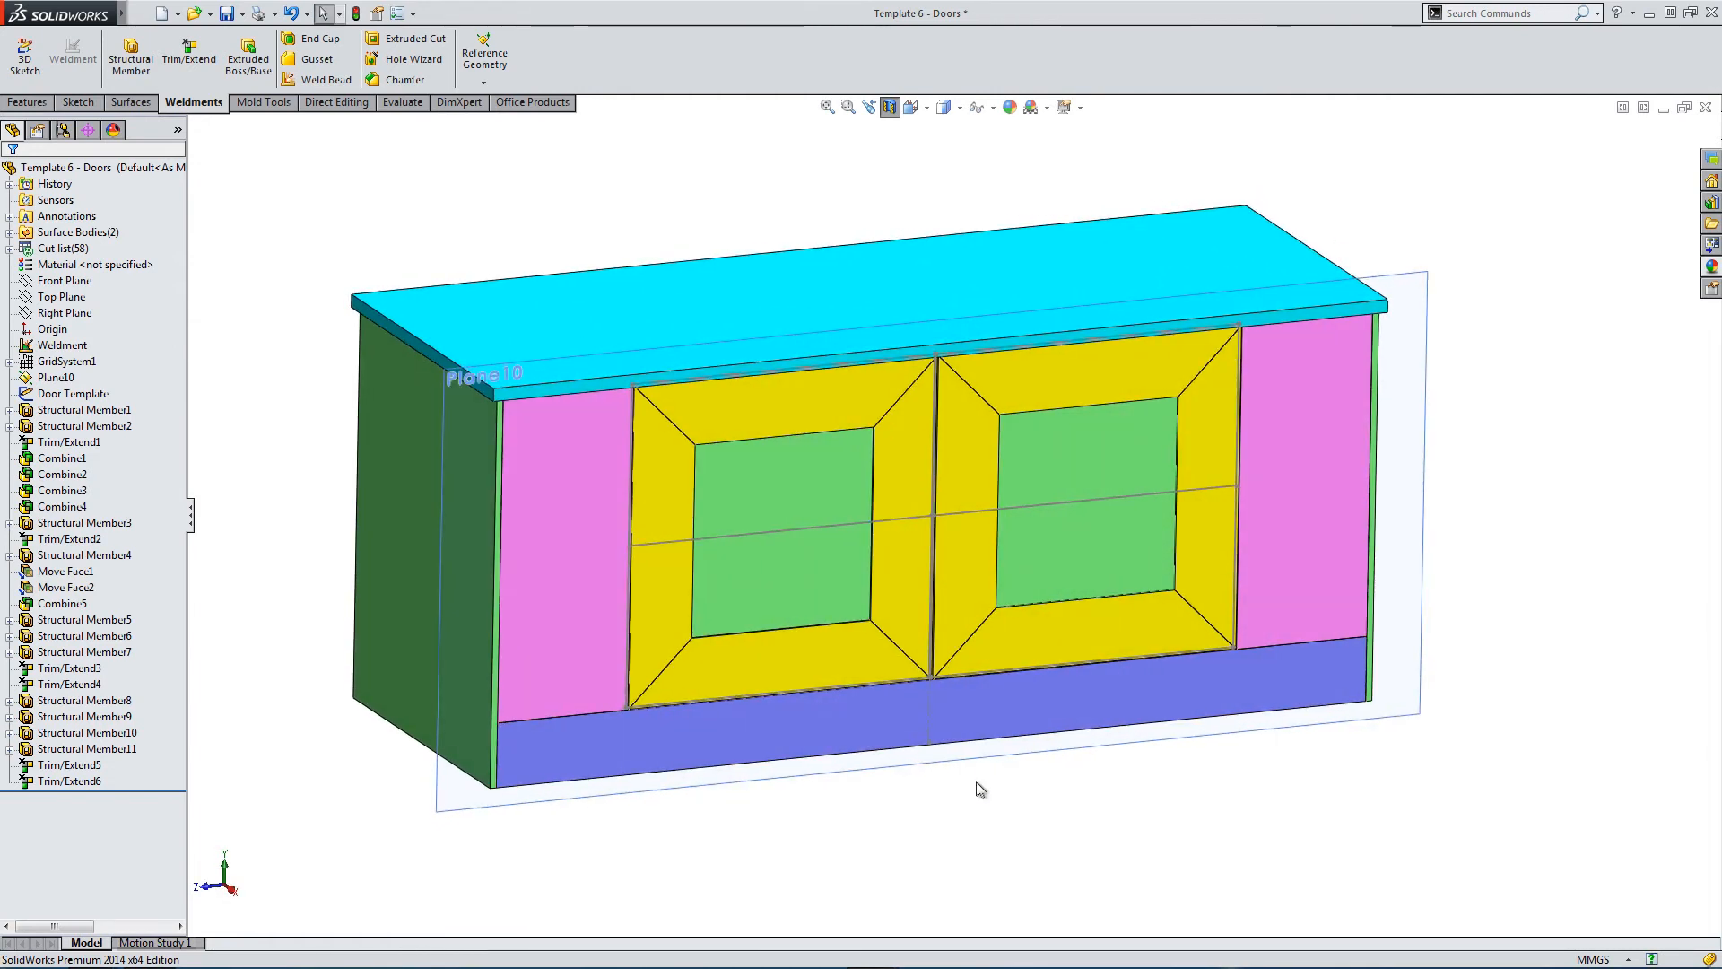
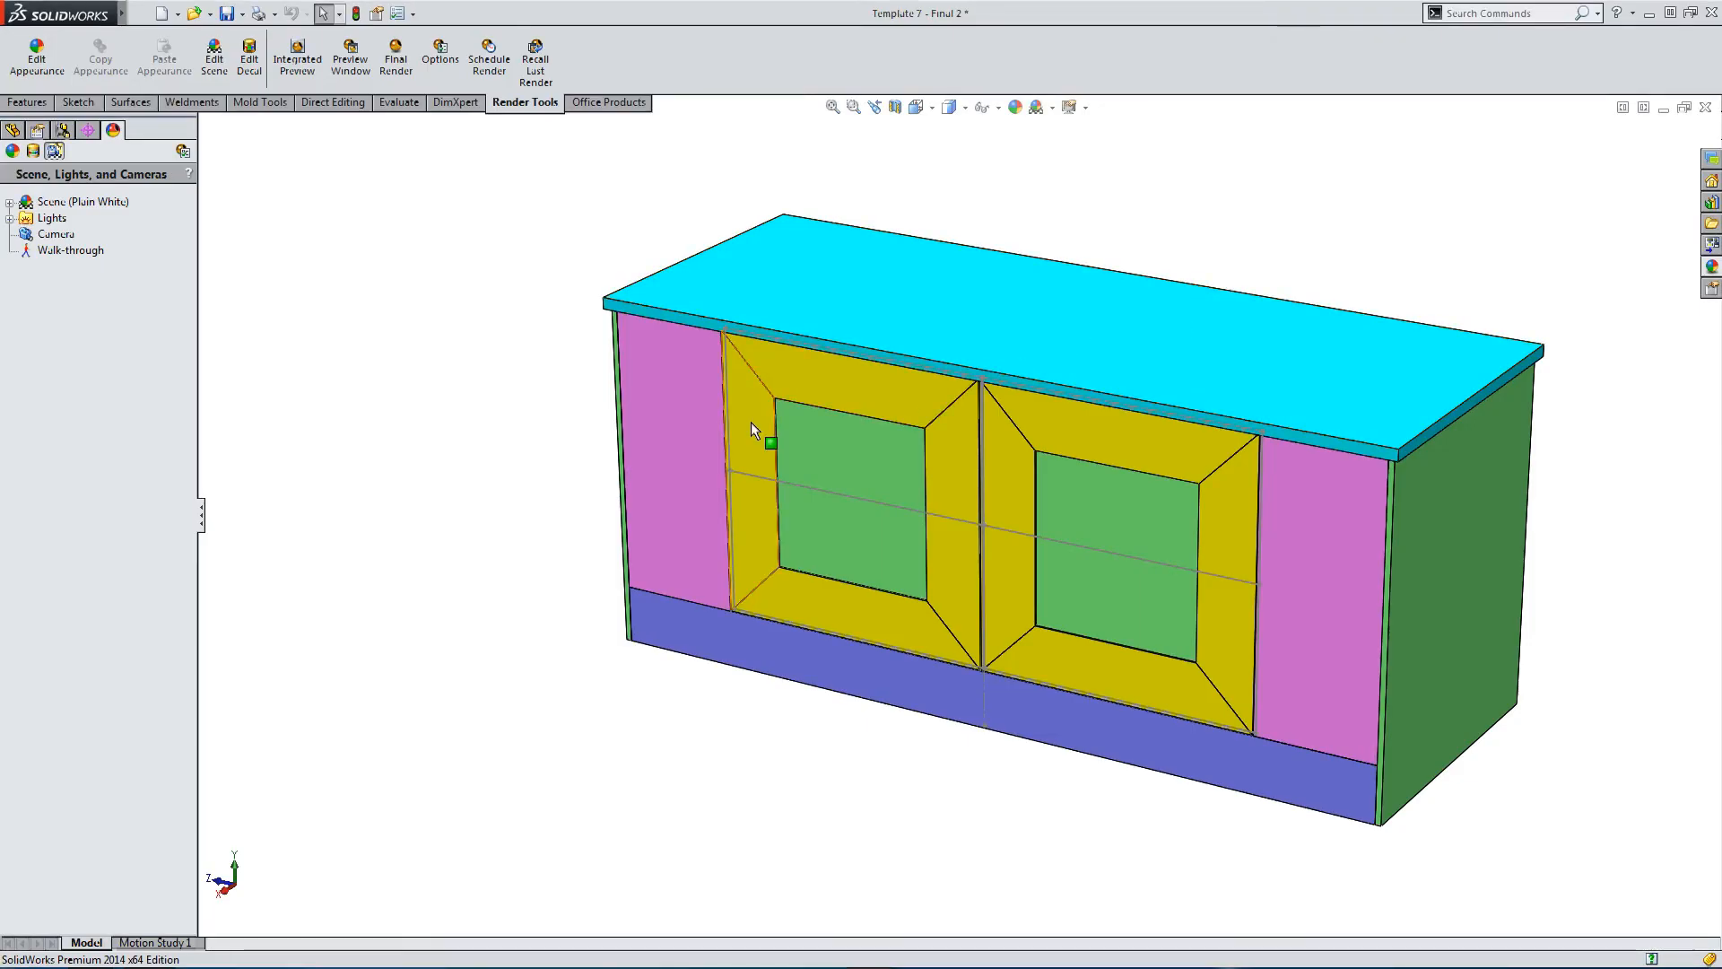
Start a sketch on the front face of the pink cover at the door's outer side and orient the view to Right.
{"action": "scroll", "coordinate": [750, 421], "scroll_direction": "up", "scroll_amount": 5}
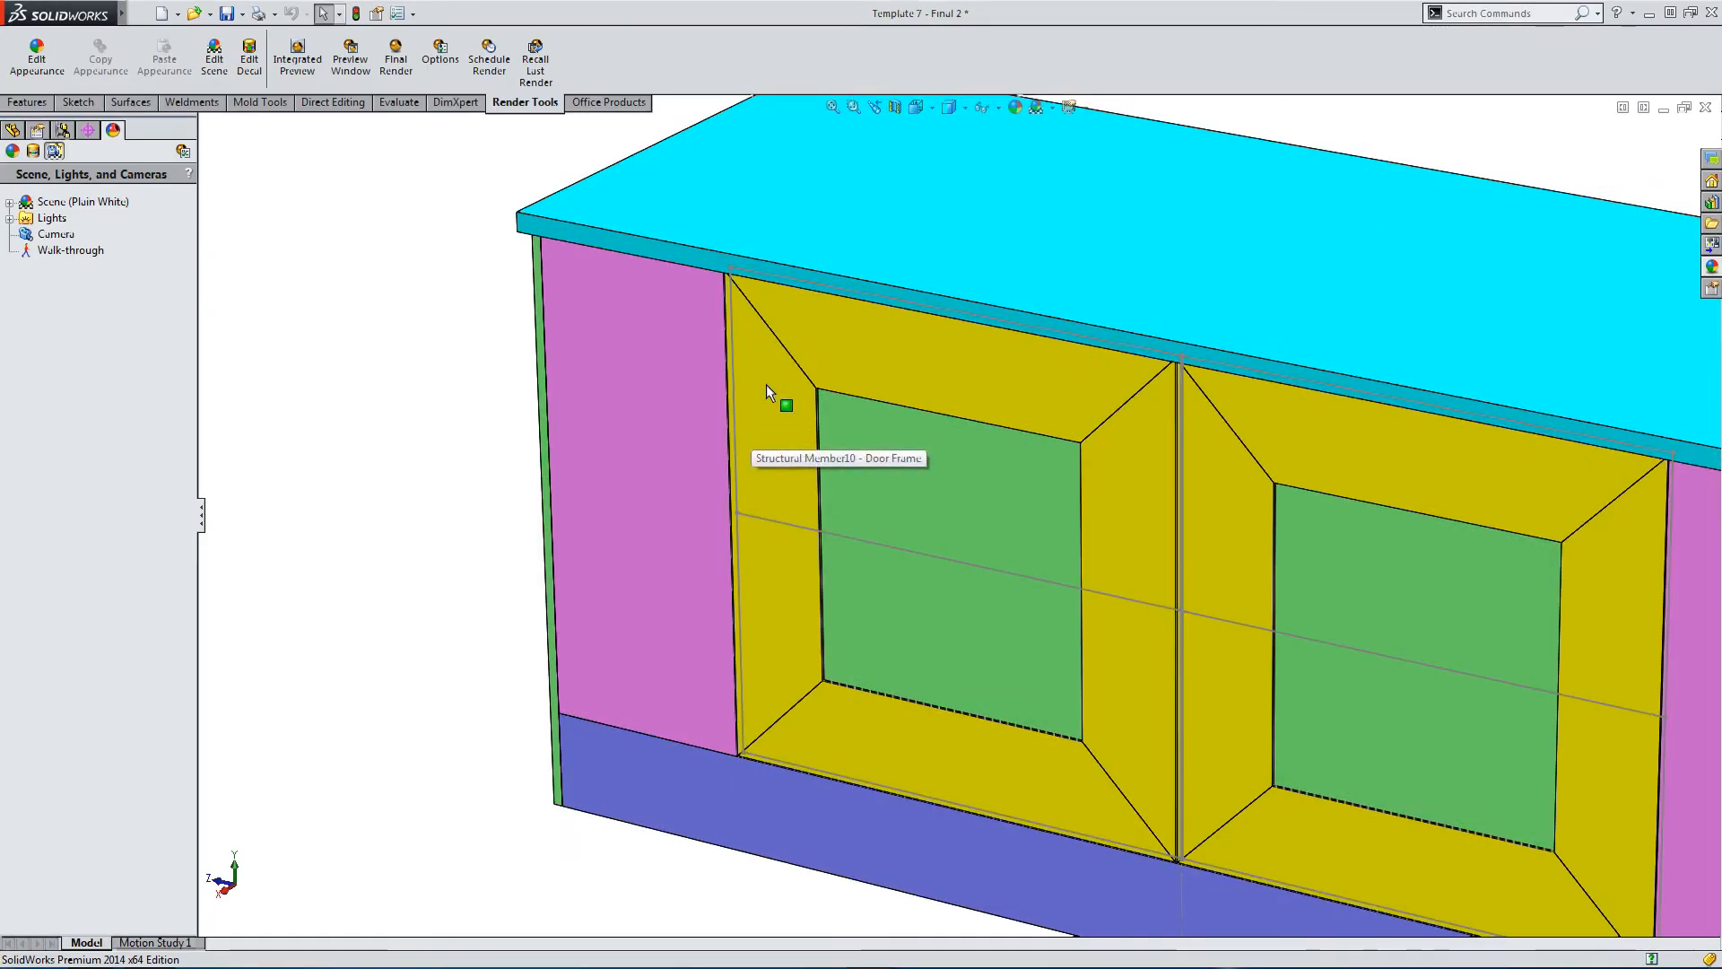
{"action": "scroll", "coordinate": [723, 323], "scroll_direction": "up", "scroll_amount": 3}
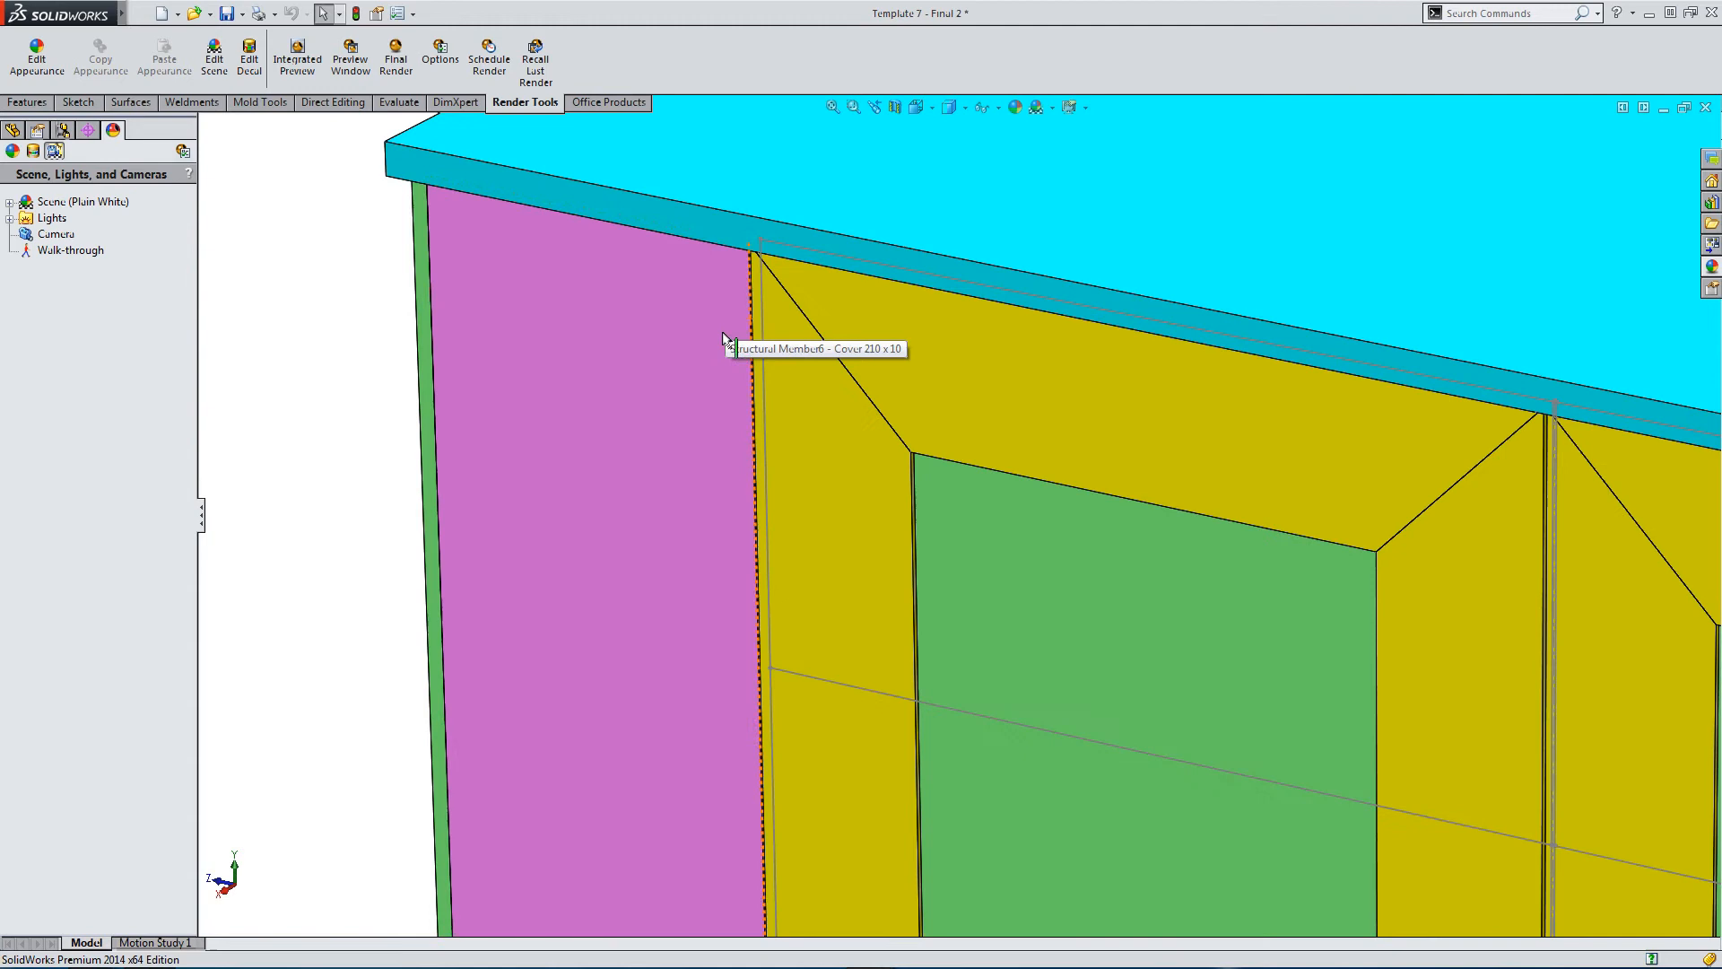
{"action": "left_click", "coordinate": [720, 347]}
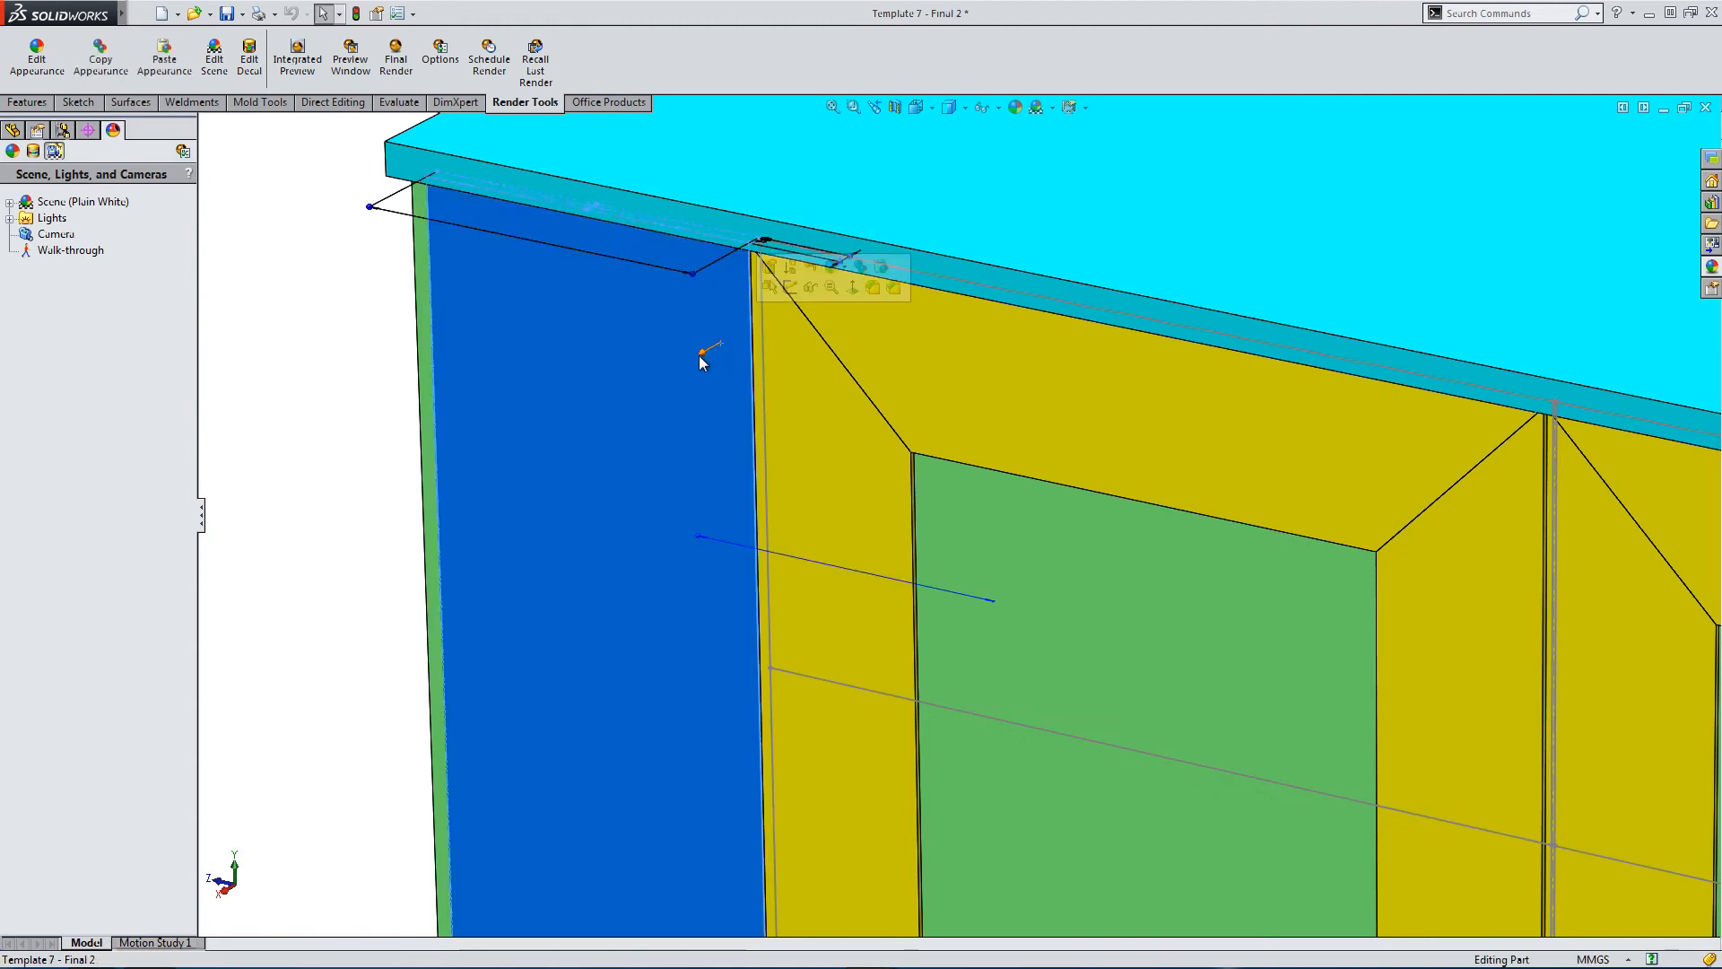
{"action": "left_click", "coordinate": [77, 101]}
{"action": "left_click", "coordinate": [27, 52]}
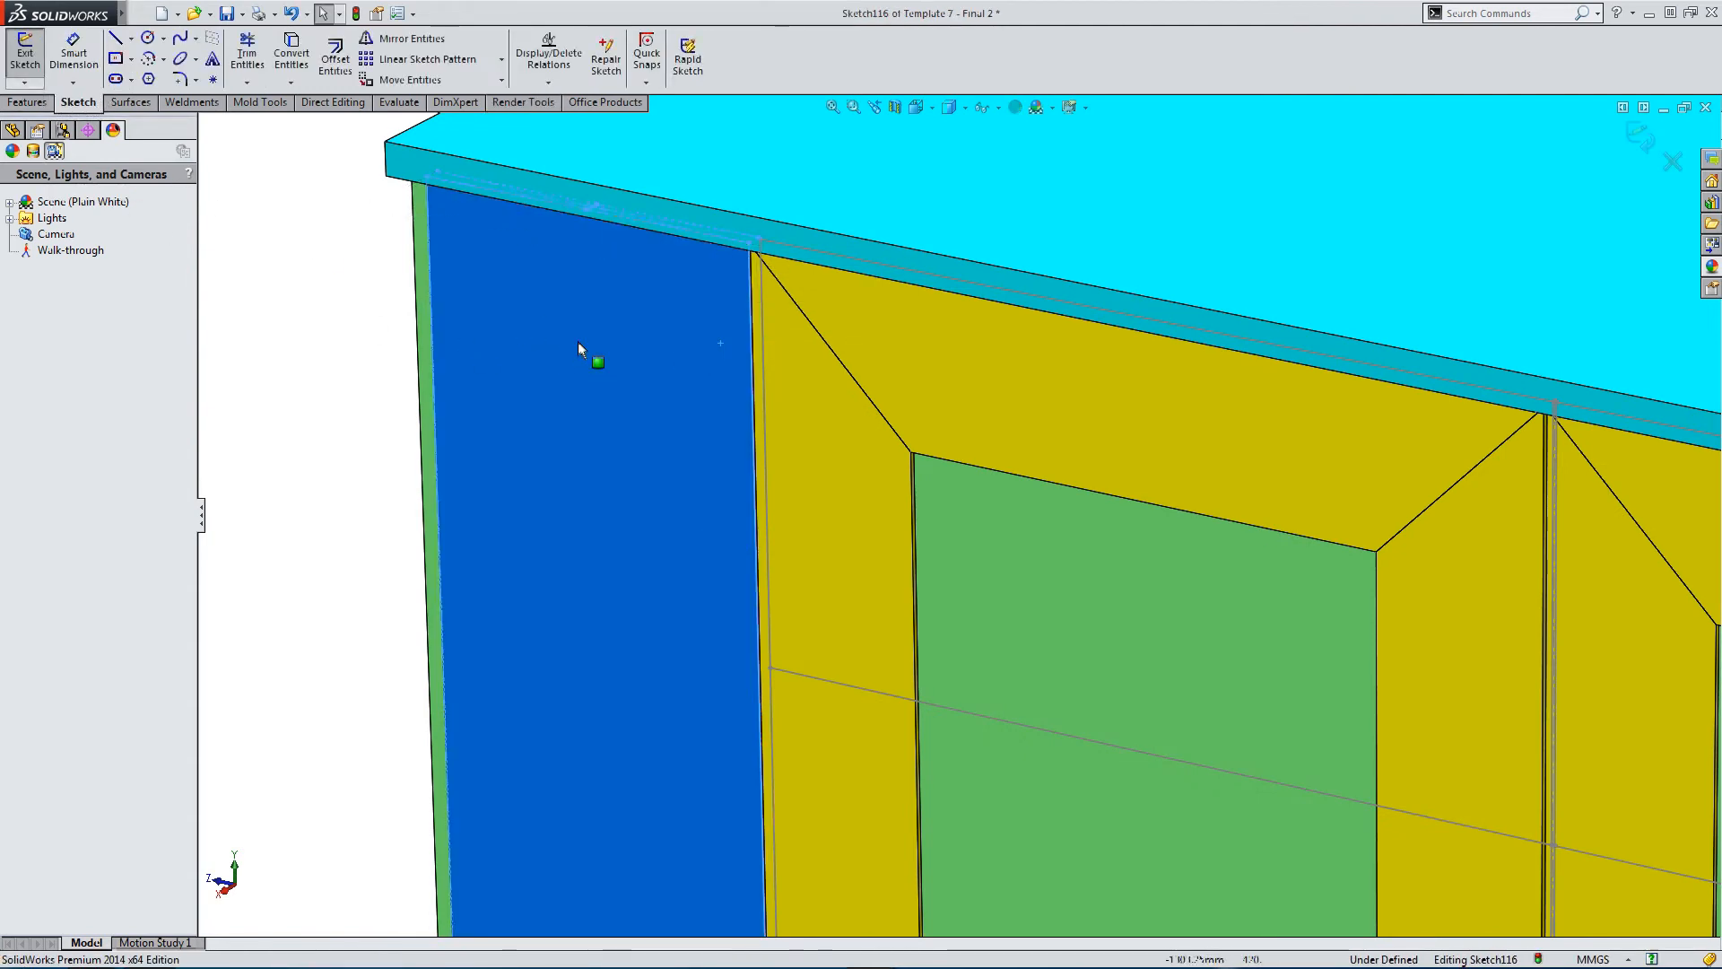
{"action": "left_click", "coordinate": [950, 110]}
{"action": "left_click", "coordinate": [917, 109]}
{"action": "left_click", "coordinate": [933, 176]}
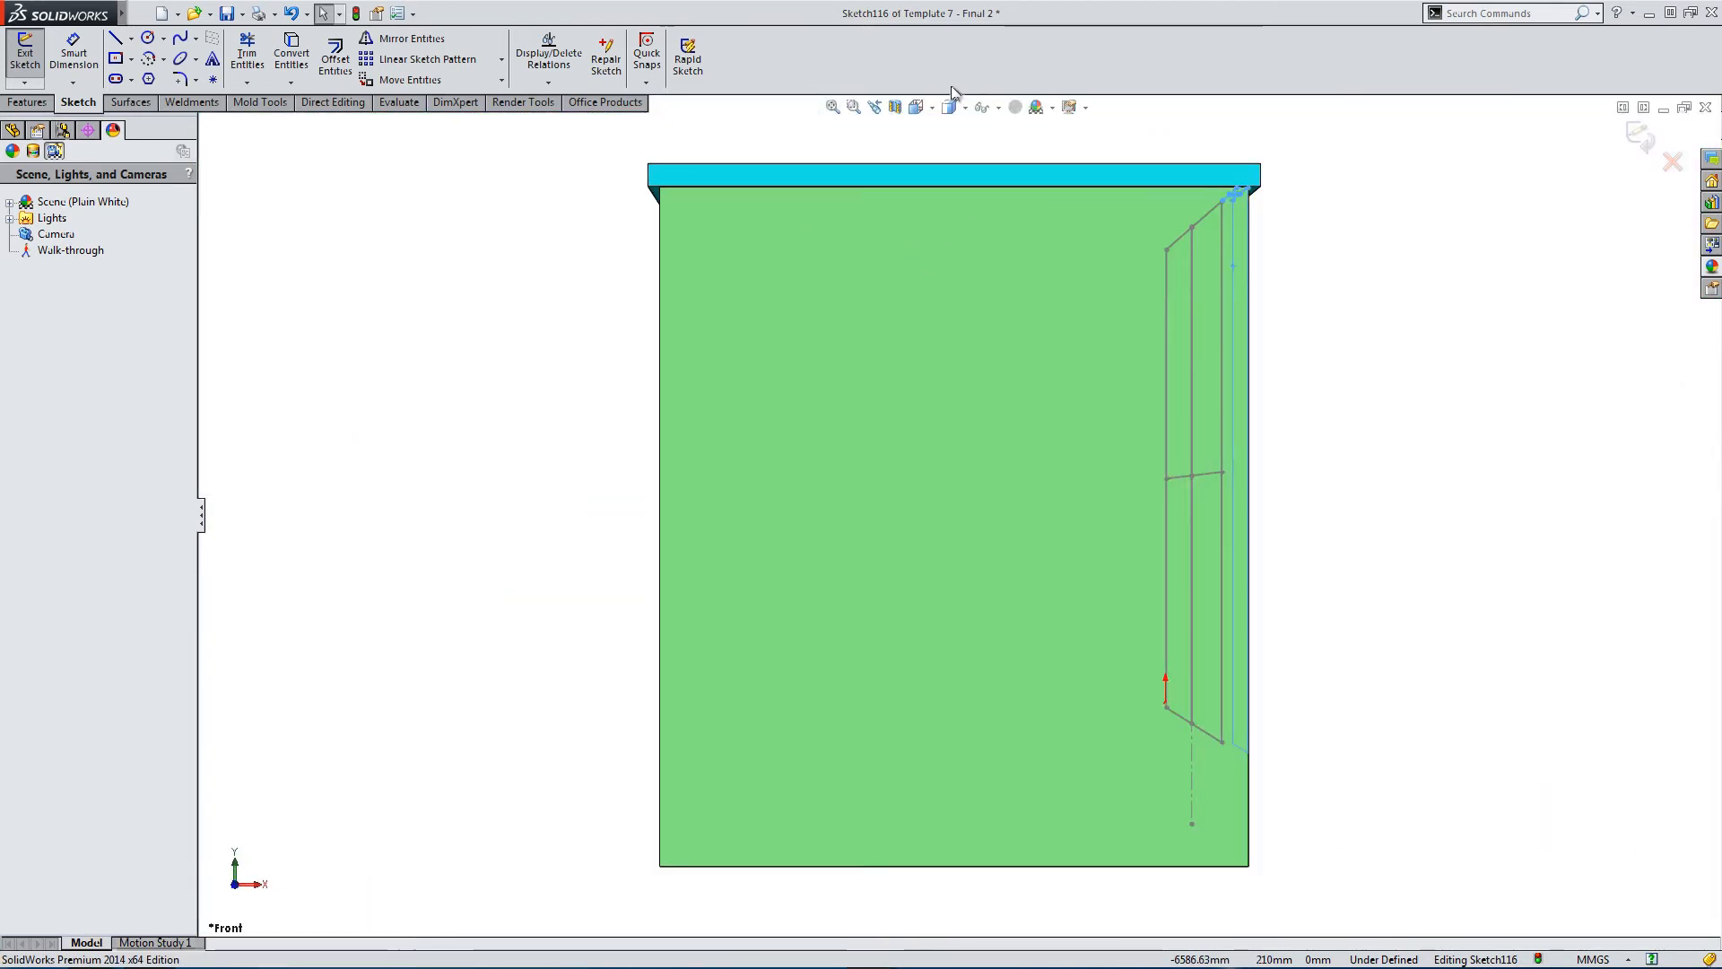
{"action": "left_click", "coordinate": [917, 108]}
{"action": "left_click", "coordinate": [961, 176]}
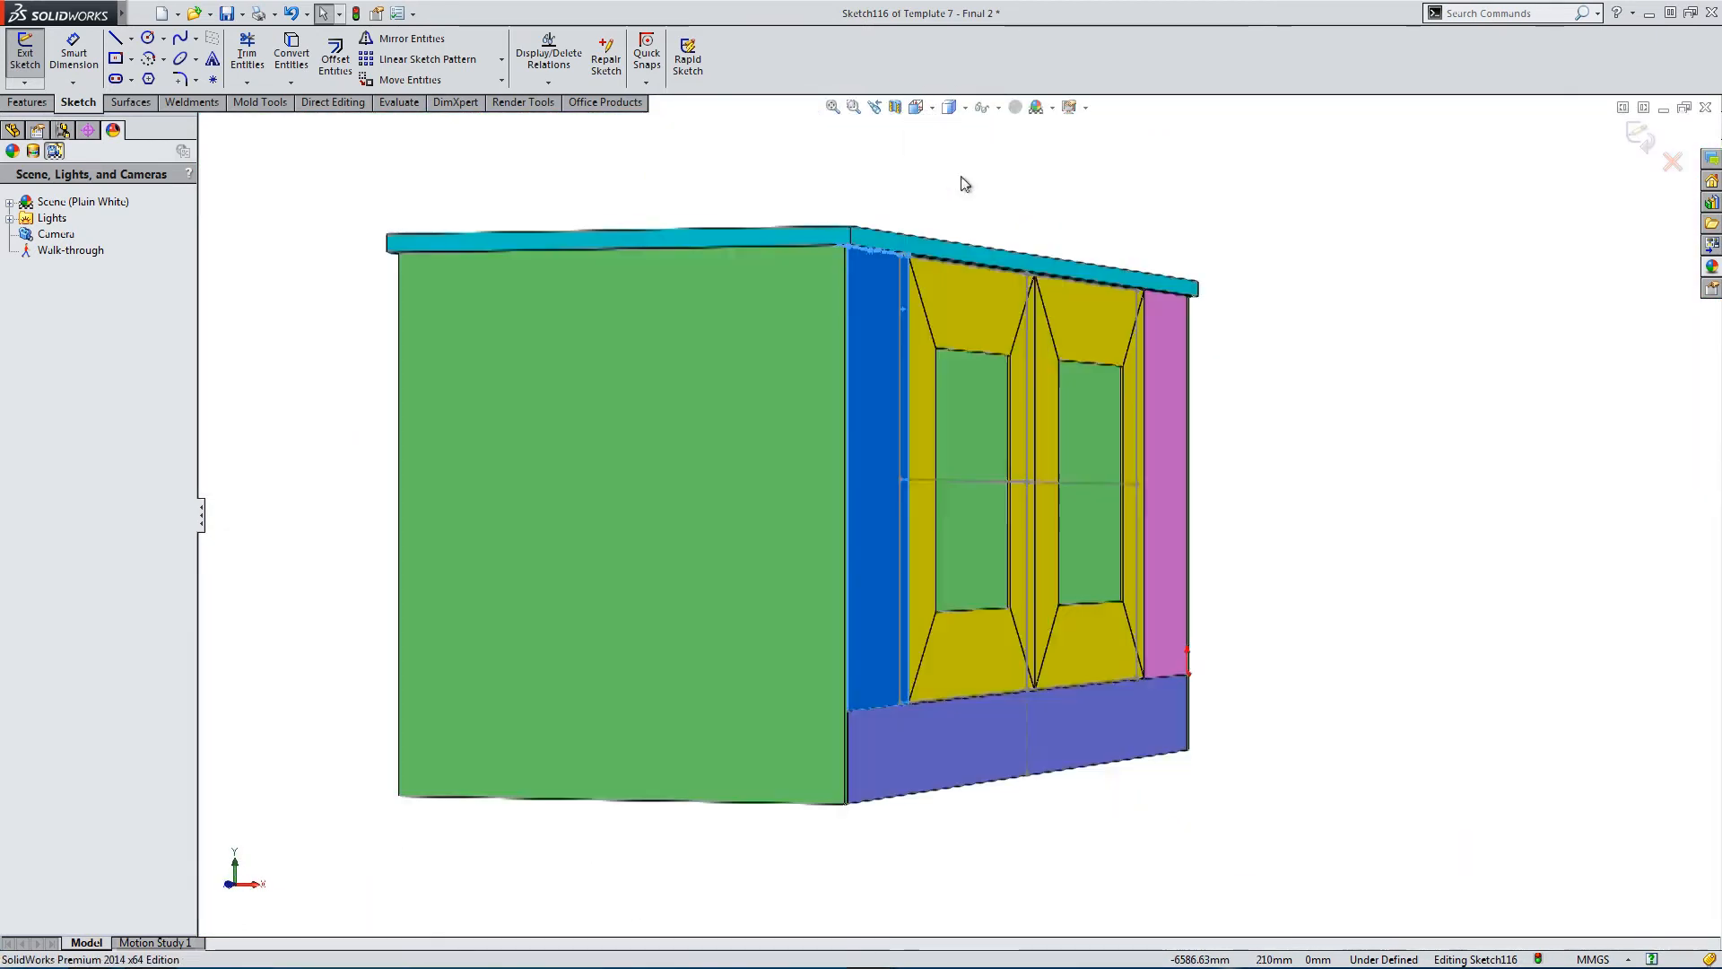
Sketch two corner rectangles against the cover's door-side edge, about 9 x 31 mm and, below it, about 10 x 11 mm.
{"action": "scroll", "coordinate": [654, 446], "scroll_direction": "down", "scroll_amount": 3}
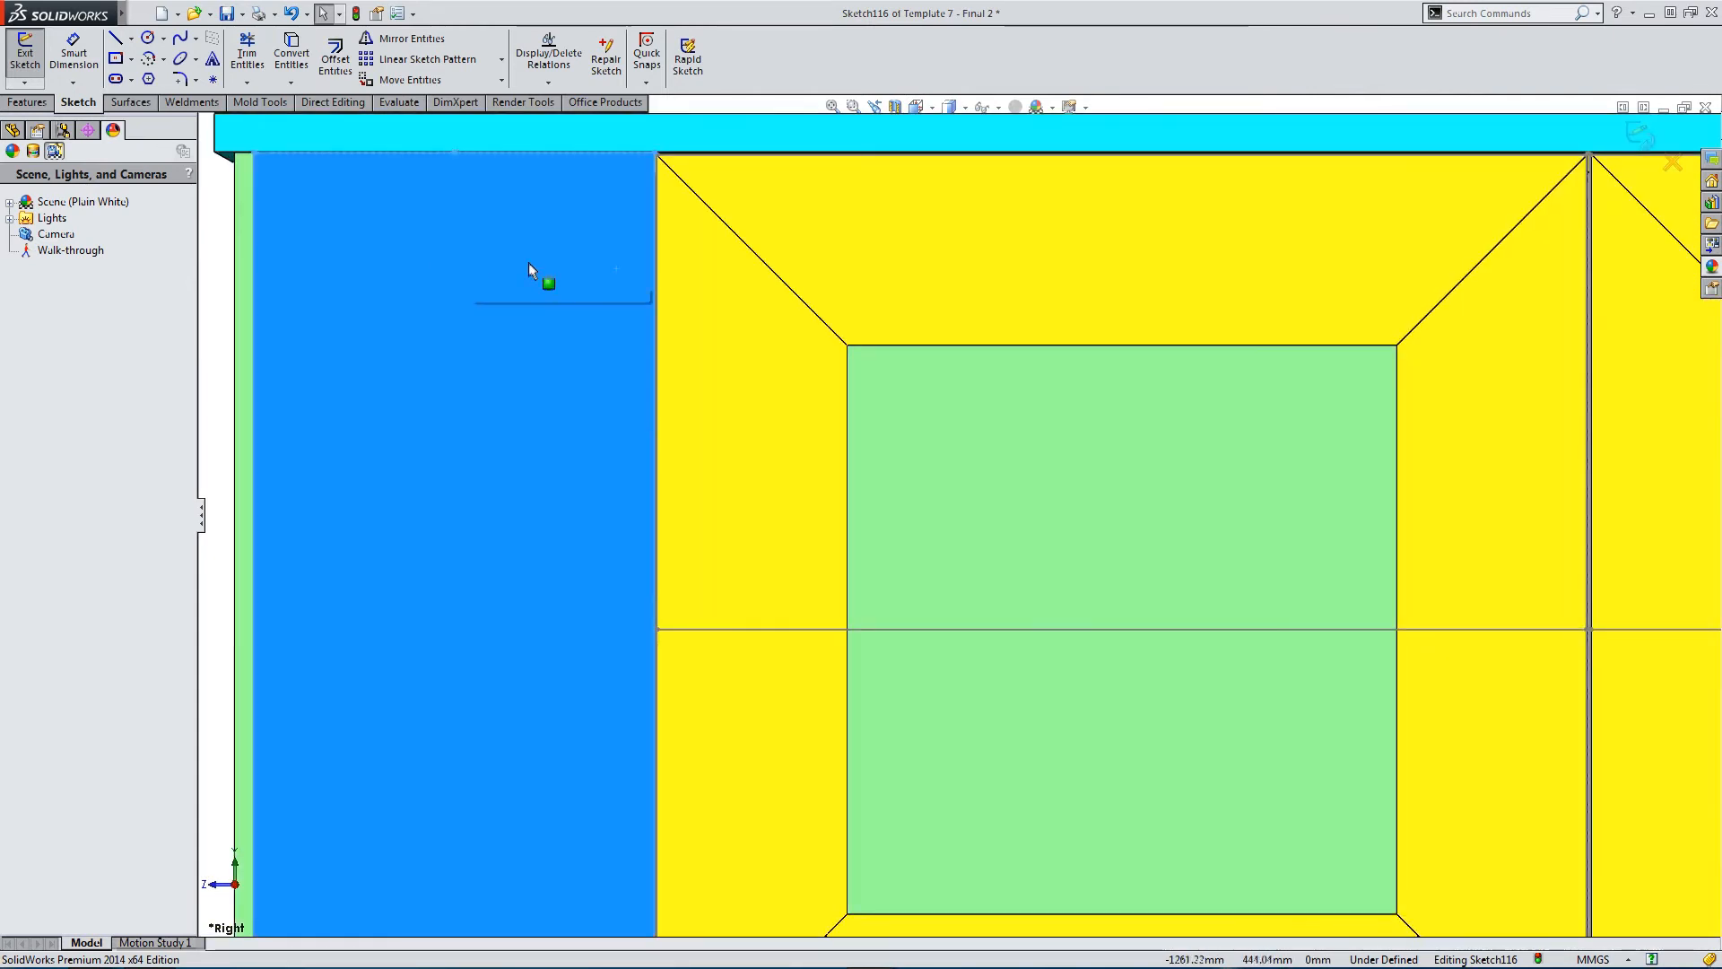
{"action": "scroll", "coordinate": [531, 273], "scroll_direction": "down", "scroll_amount": 1}
{"action": "left_click", "coordinate": [116, 59]}
{"action": "left_click", "coordinate": [131, 61]}
{"action": "left_click", "coordinate": [157, 73]}
{"action": "scroll", "coordinate": [685, 373], "scroll_direction": "down", "scroll_amount": 2}
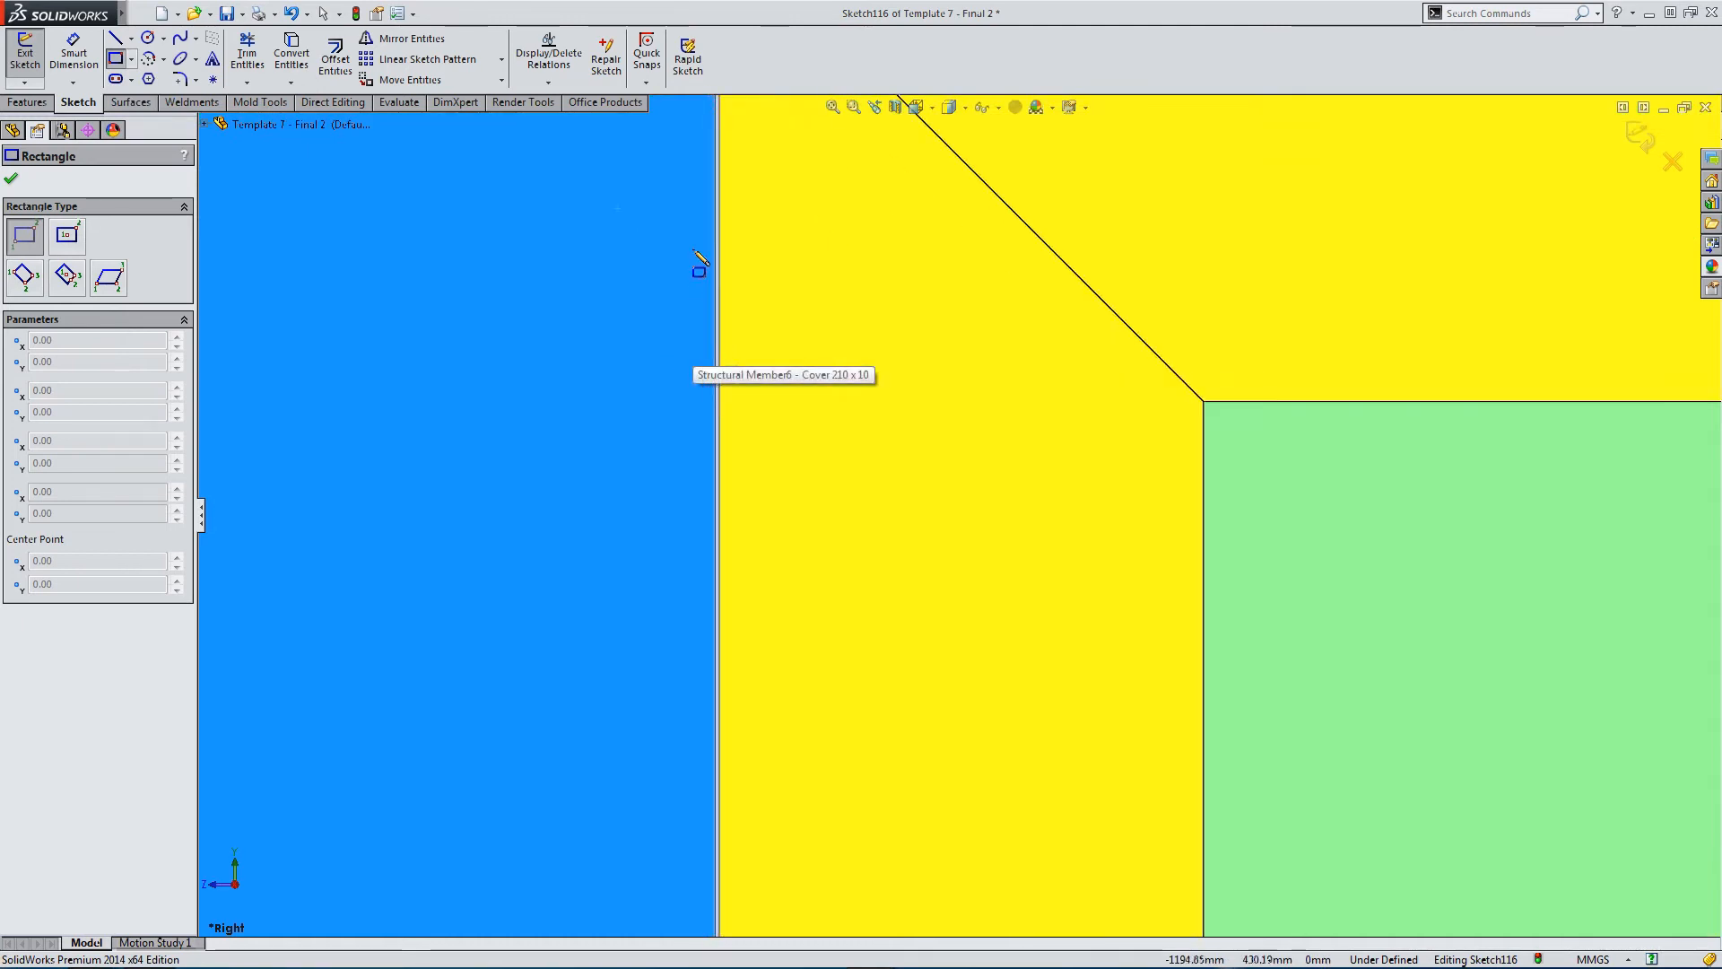
{"action": "scroll", "coordinate": [696, 256], "scroll_direction": "down", "scroll_amount": 3}
{"action": "left_click", "coordinate": [739, 318]}
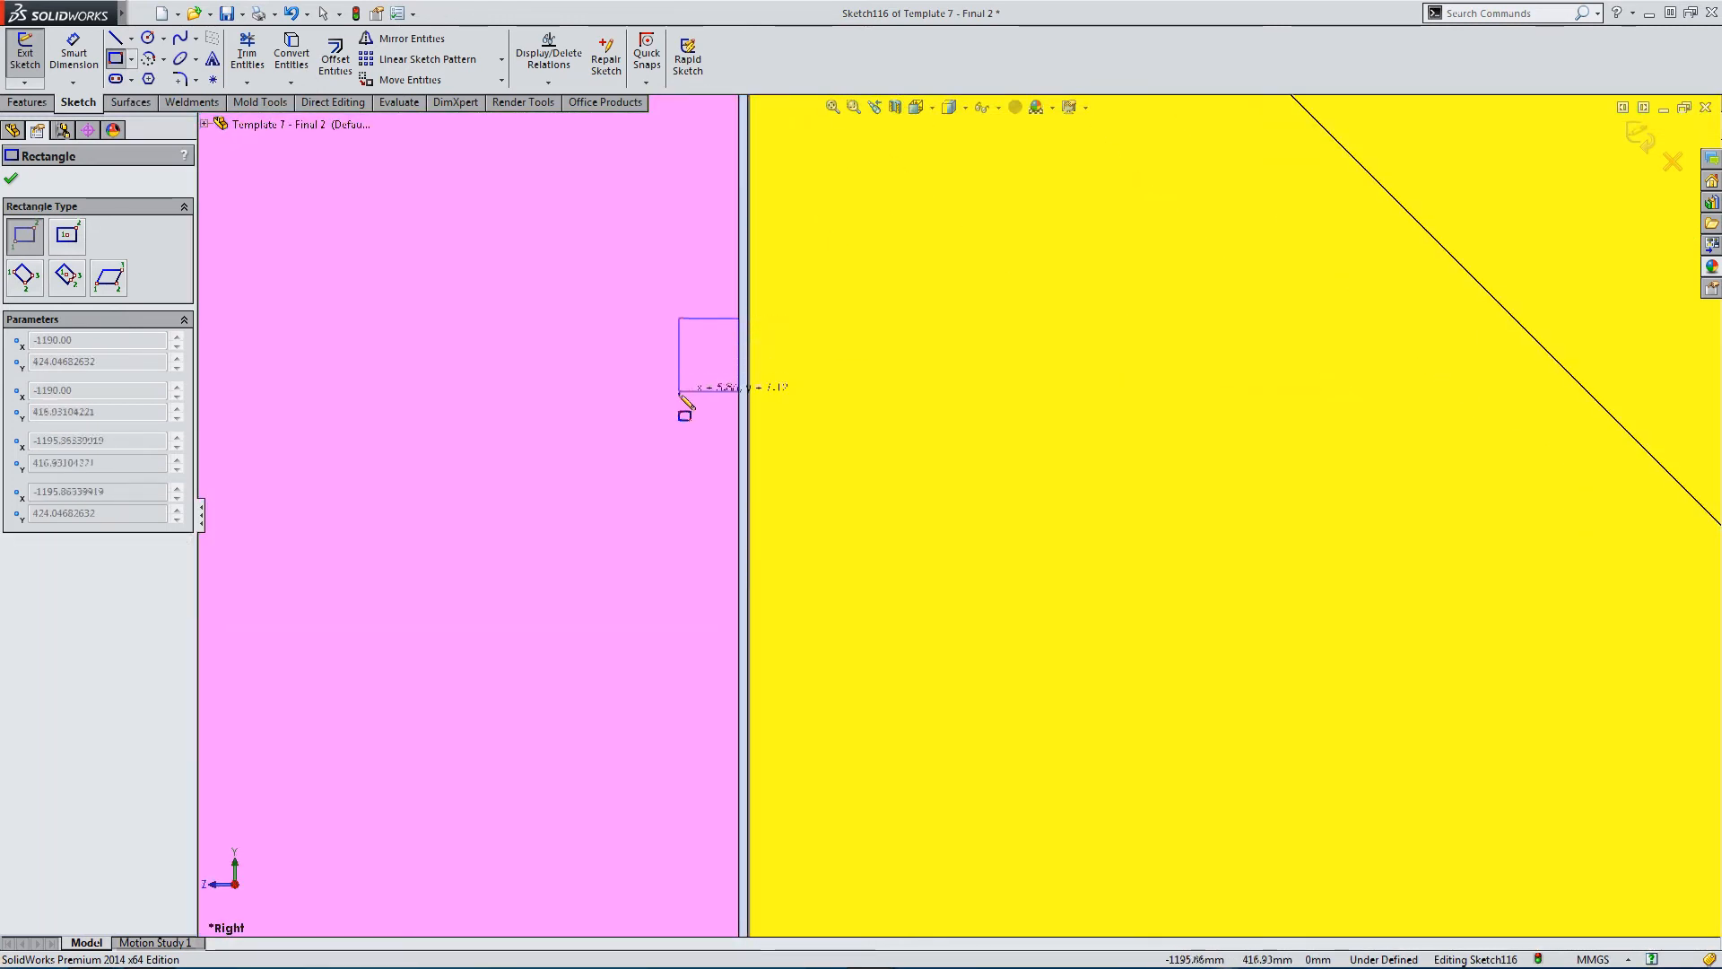
{"action": "left_click", "coordinate": [650, 629]}
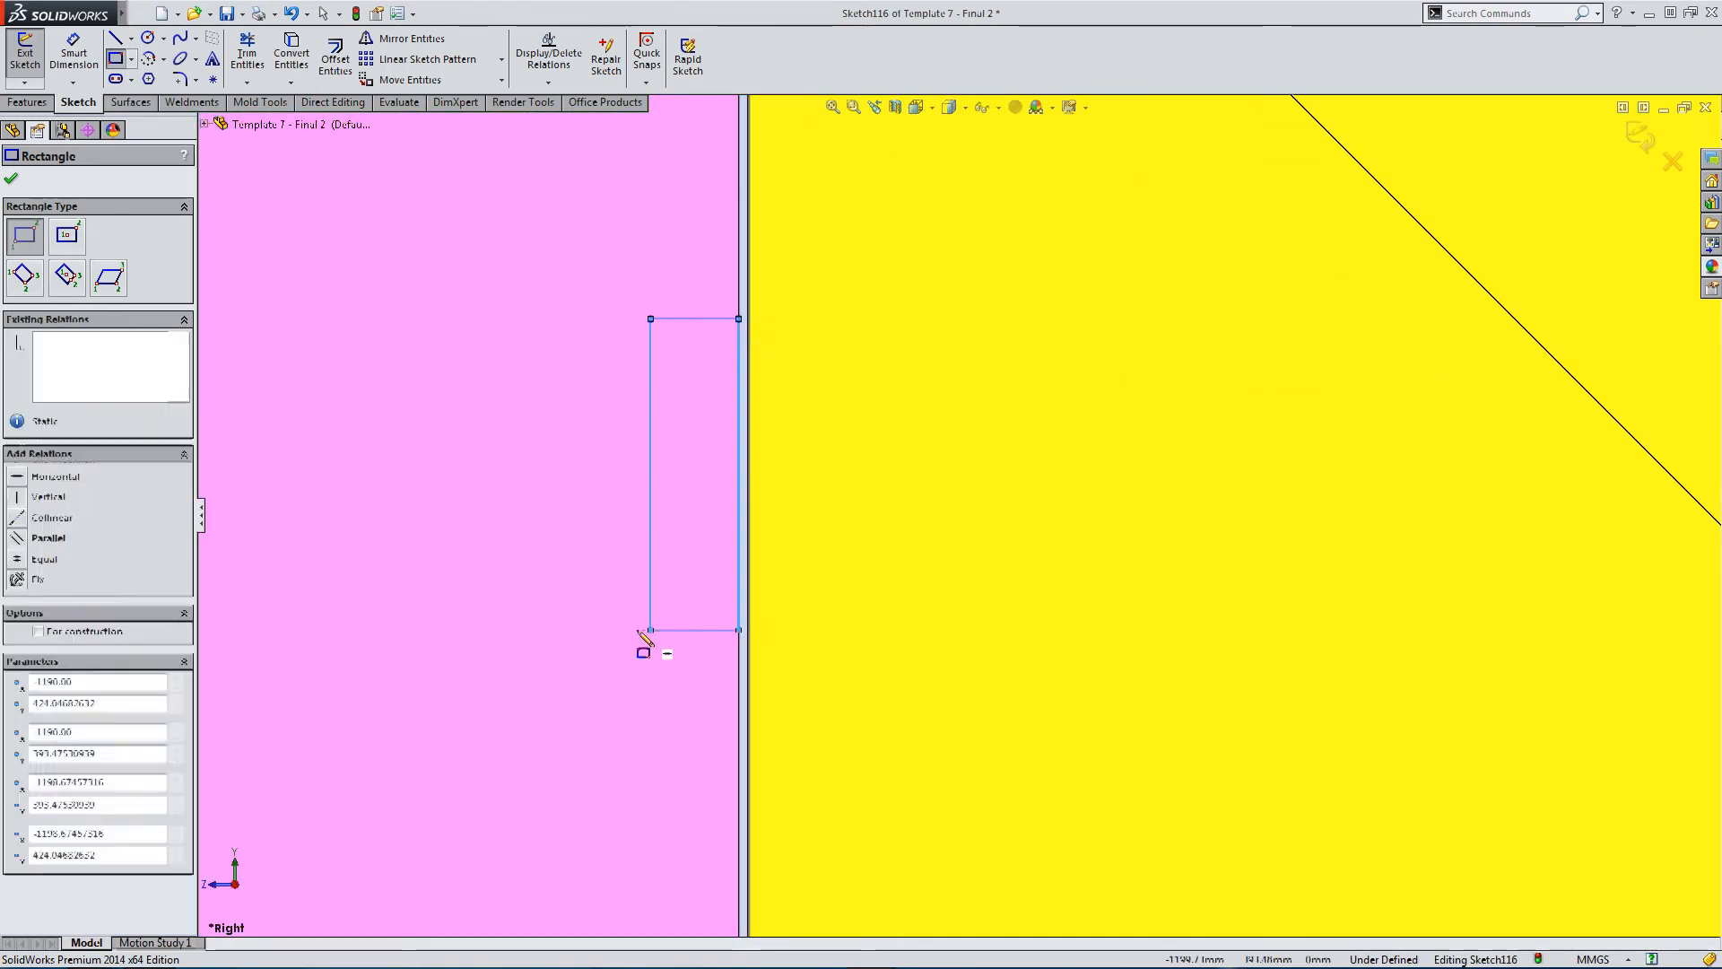
{"action": "left_click", "coordinate": [739, 802]}
{"action": "left_click", "coordinate": [640, 917]}
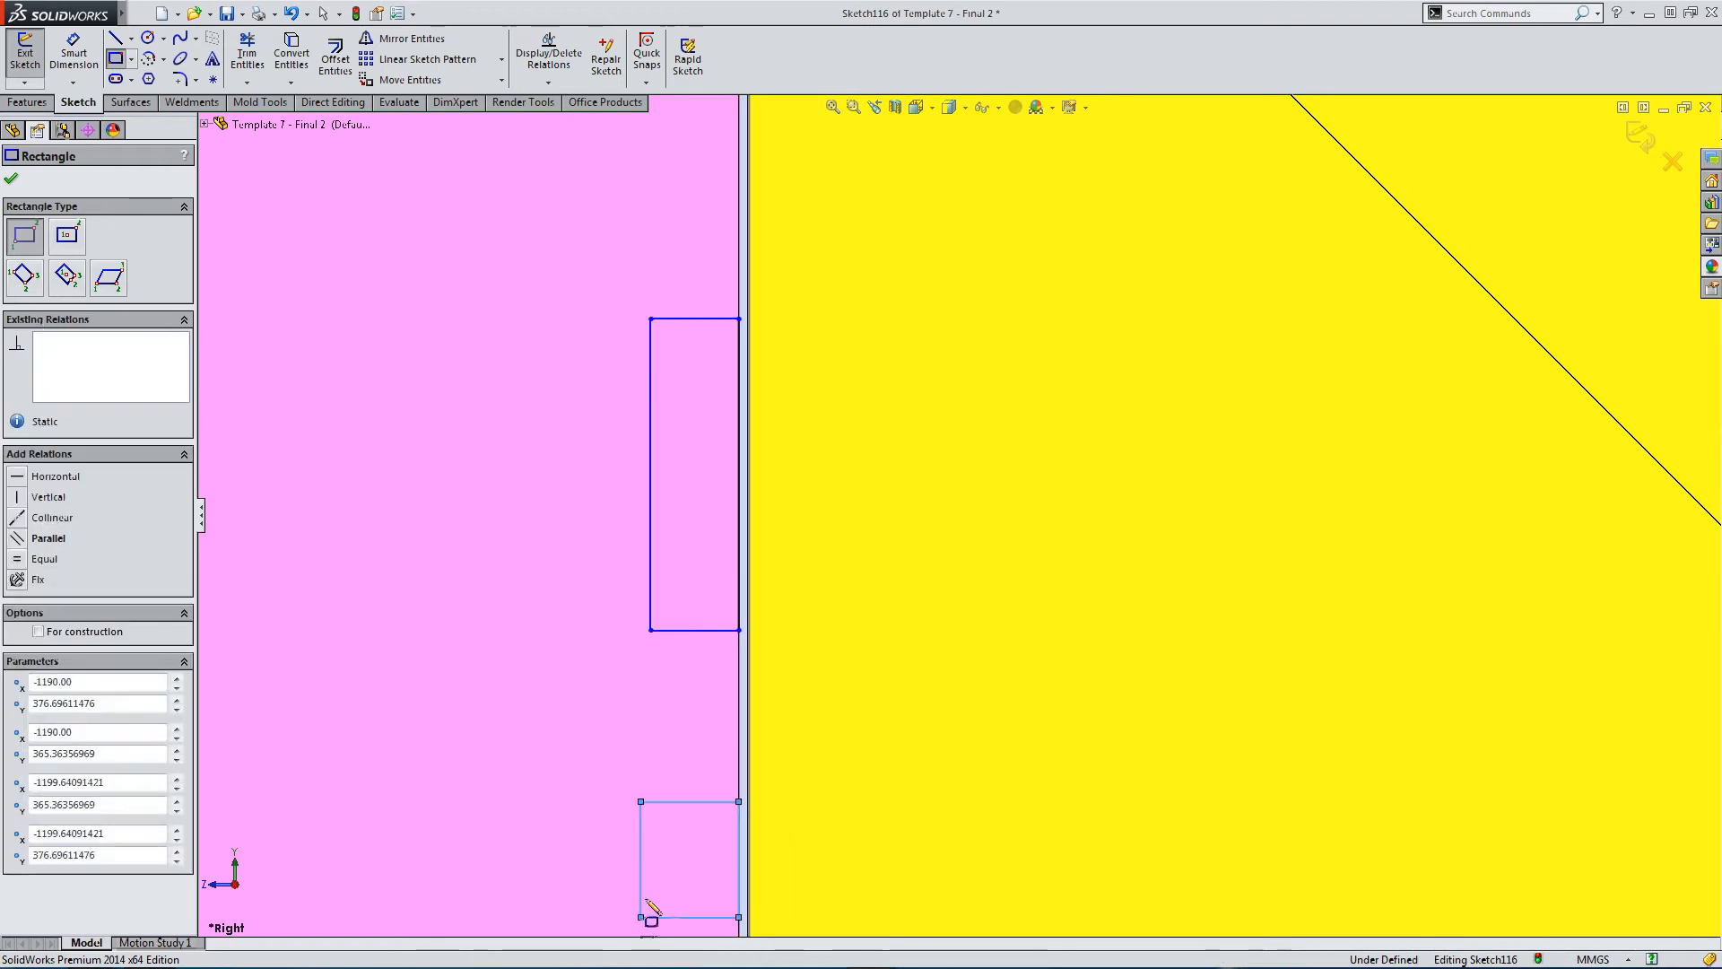
{"action": "key", "text": "Escape"}
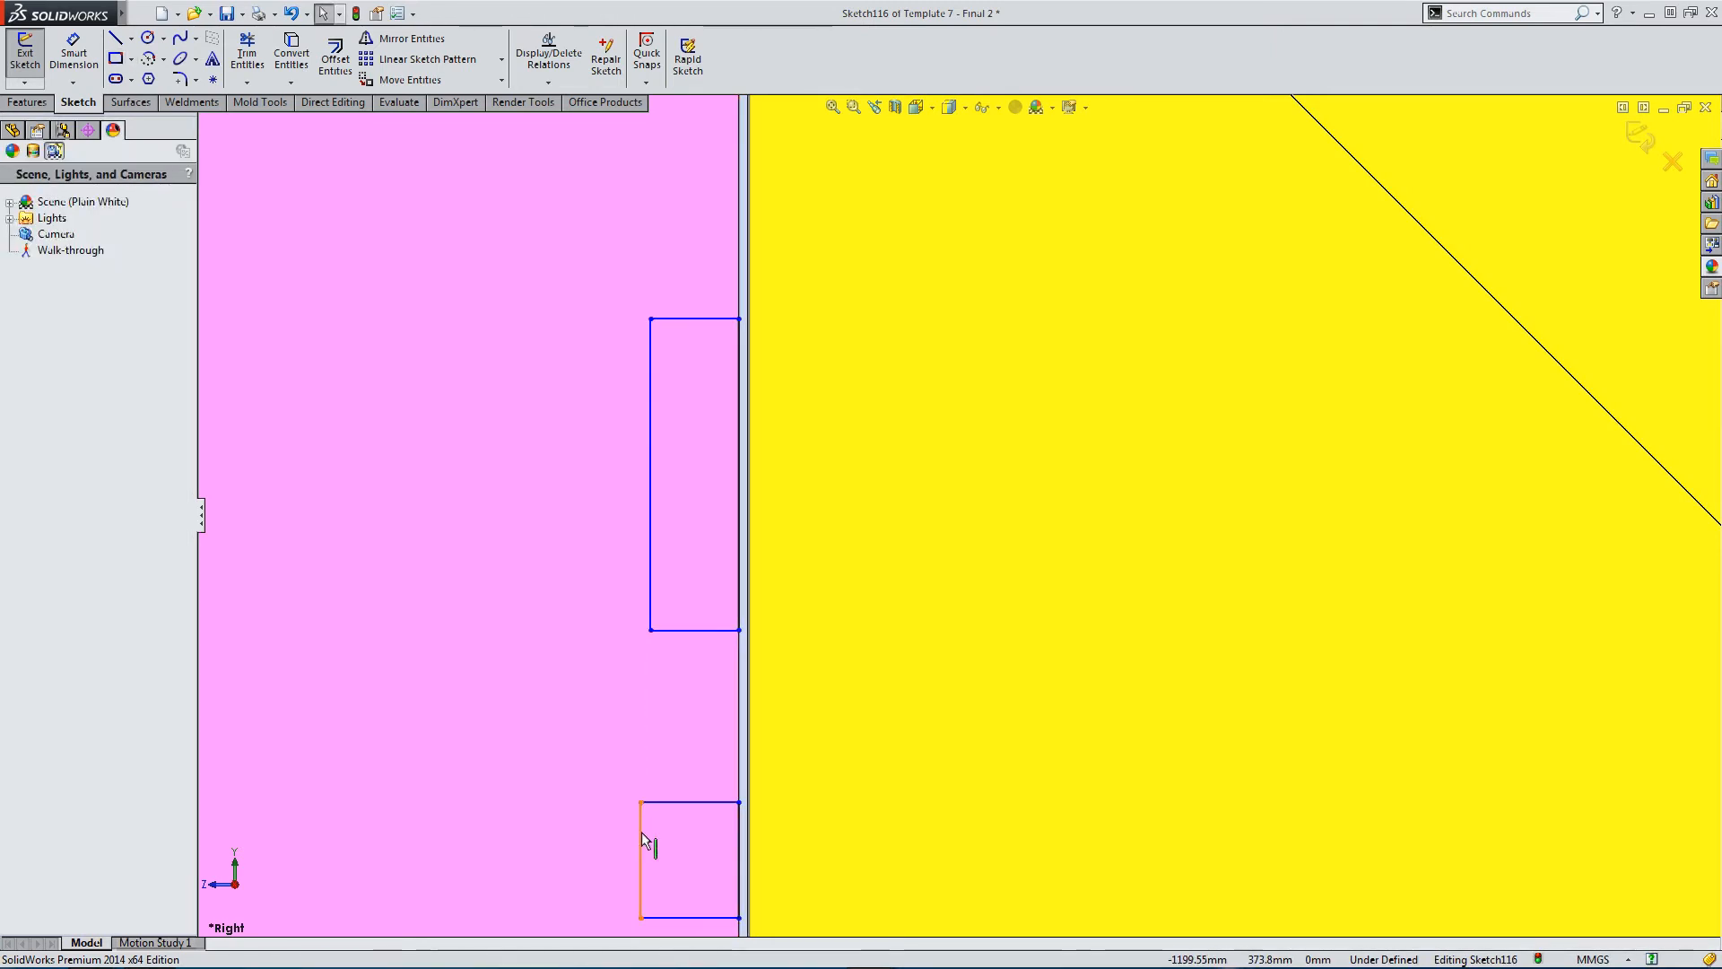
Make the outer vertical edges of the two rectangles collinear.
{"action": "left_click", "coordinate": [650, 583]}
{"action": "left_click", "coordinate": [650, 583], "text": "ctrl"}
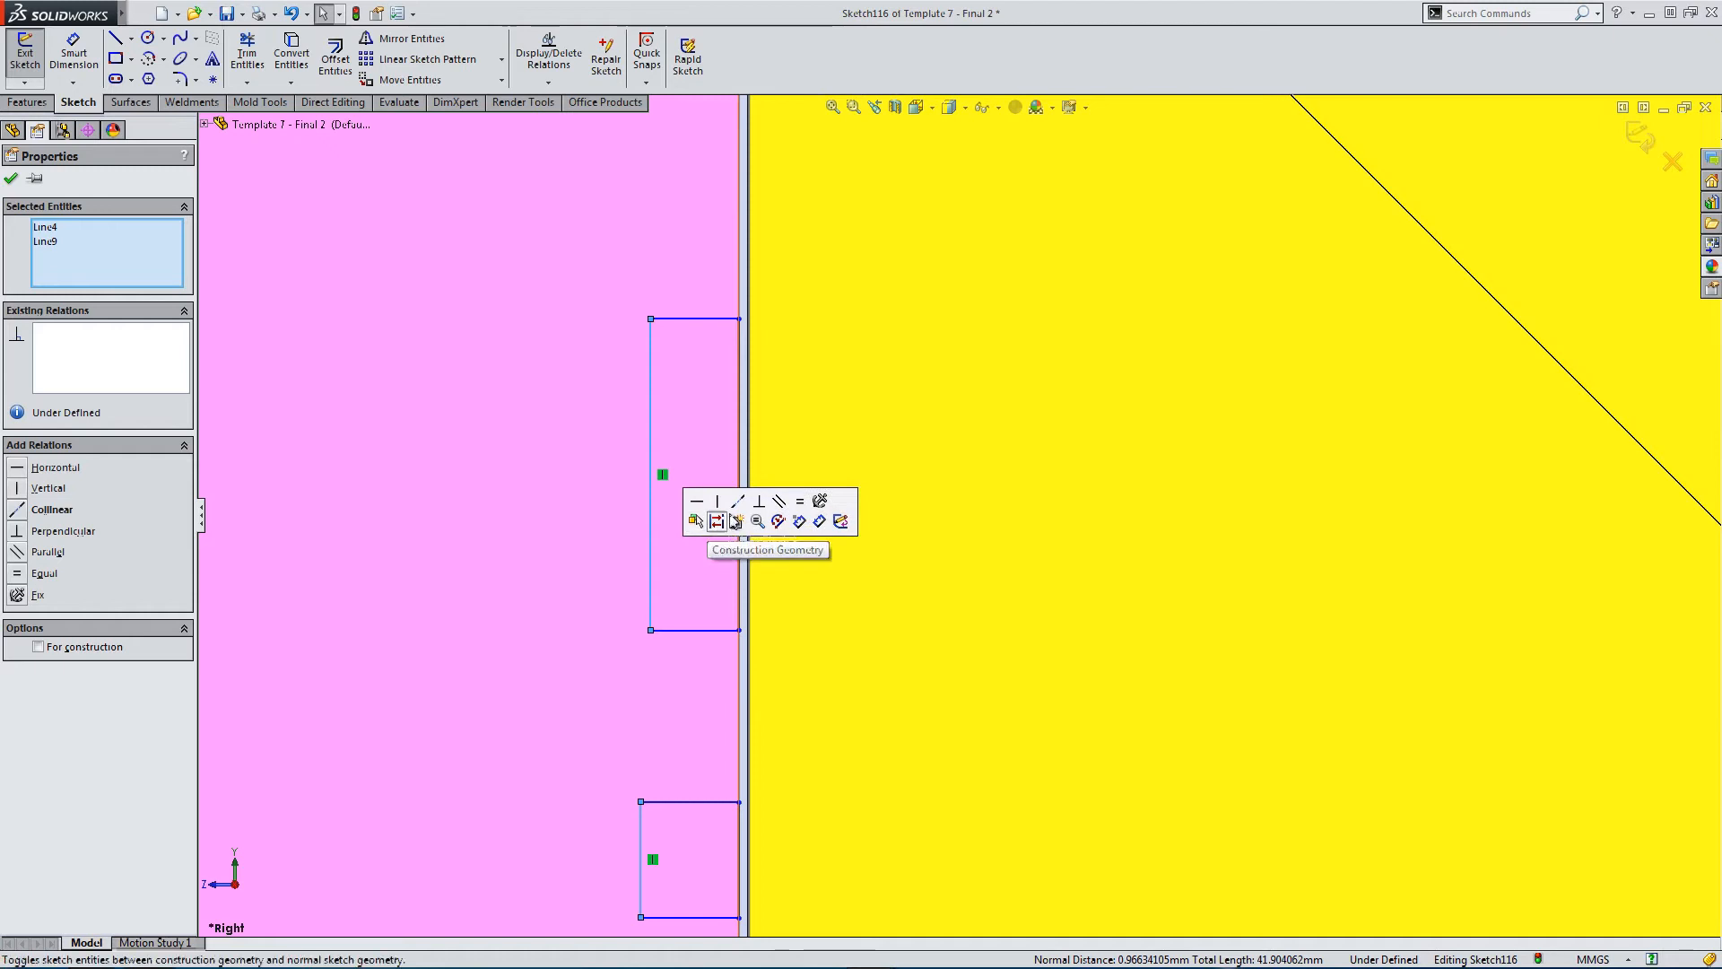
{"action": "left_click", "coordinate": [716, 508]}
{"action": "scroll", "coordinate": [731, 527], "scroll_direction": "up", "scroll_amount": 2}
{"action": "scroll", "coordinate": [814, 729], "scroll_direction": "down", "scroll_amount": 2}
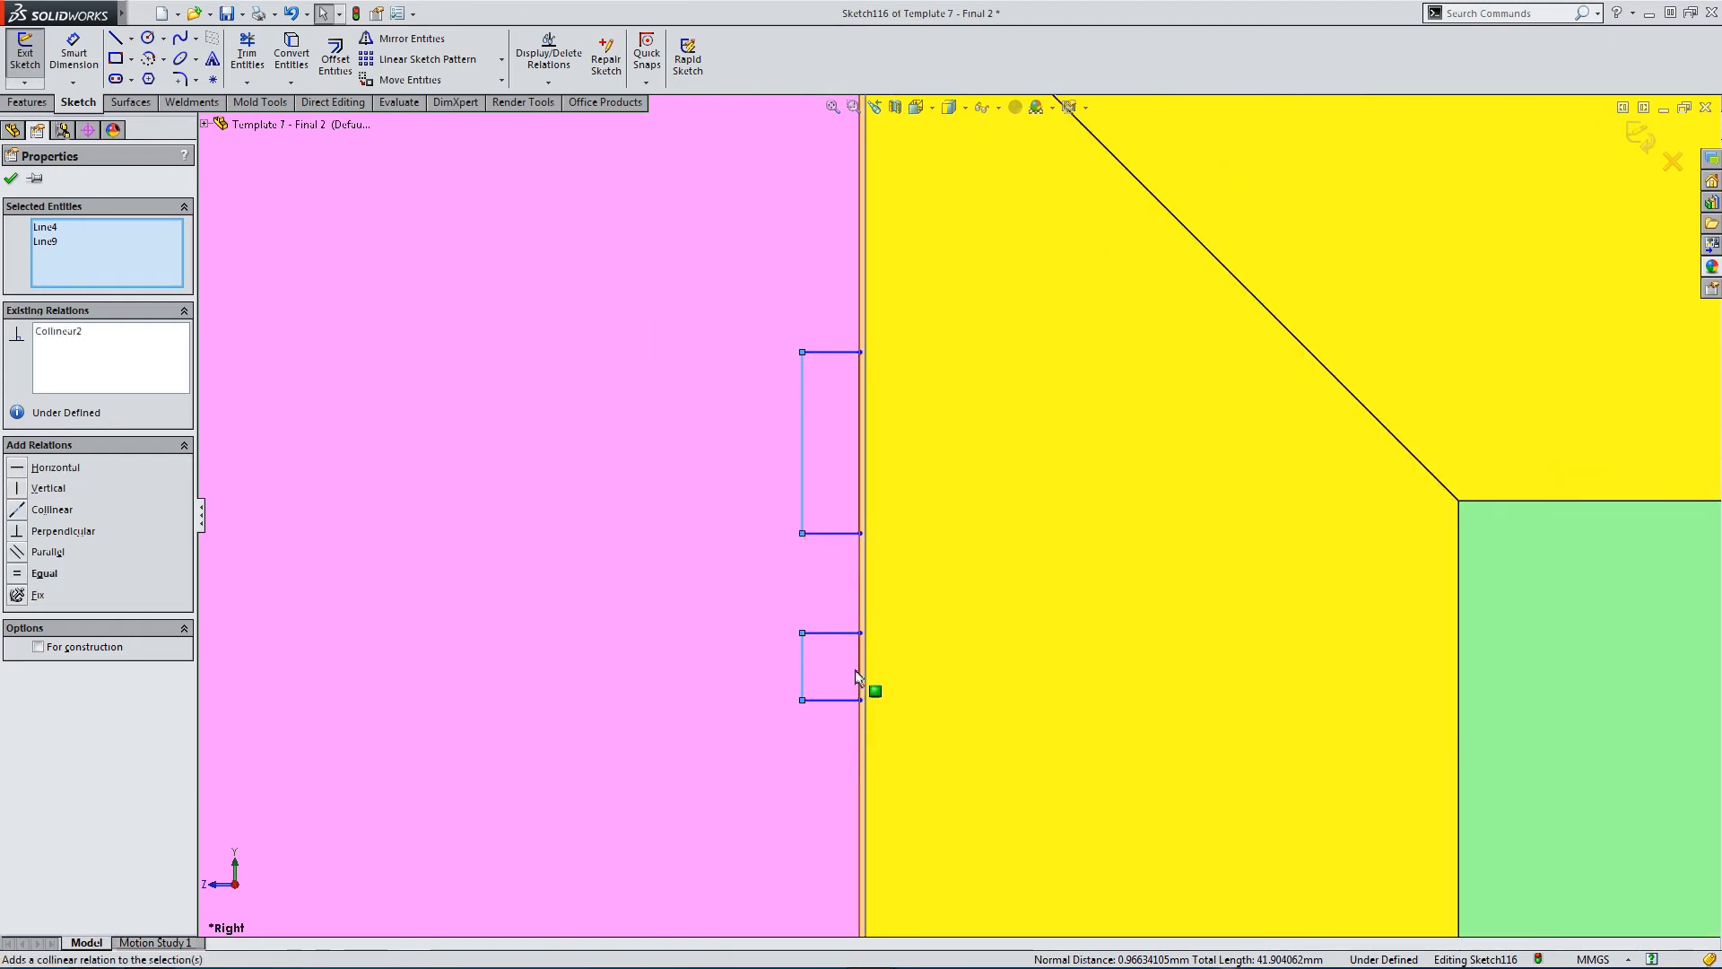
Make the door-side vertical edges of the two rectangles equal in length.
{"action": "left_click", "coordinate": [861, 677]}
{"action": "left_click", "coordinate": [861, 507], "text": "ctrl"}
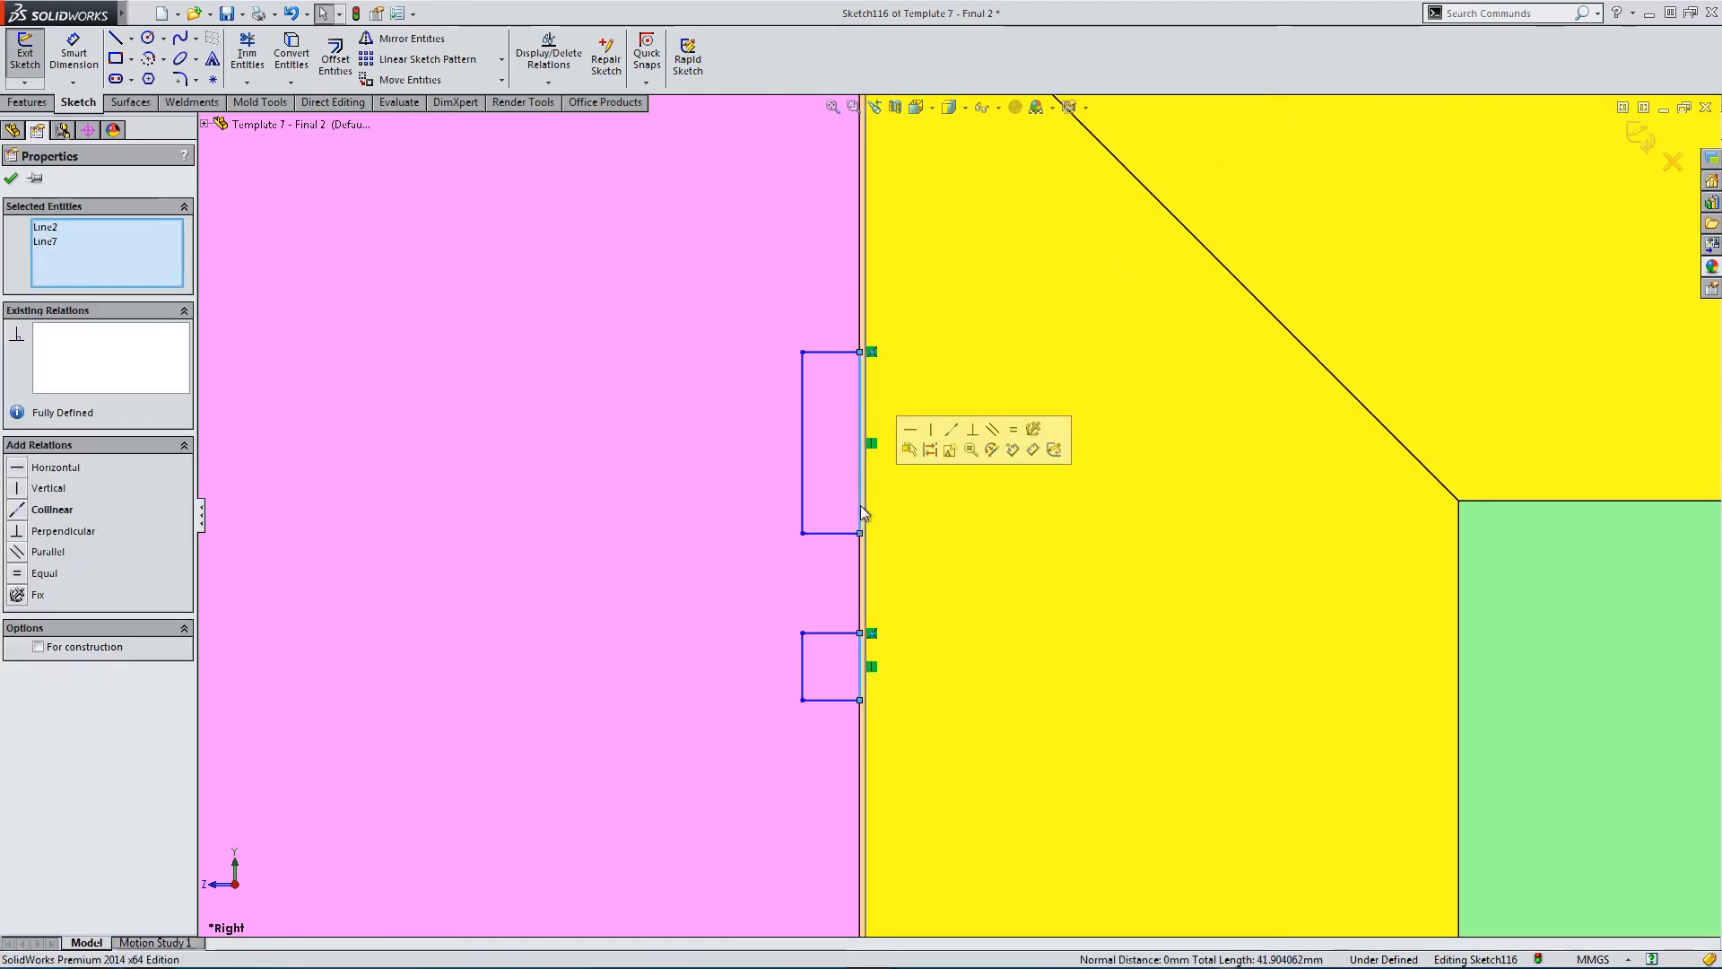
{"action": "left_click", "coordinate": [1012, 449]}
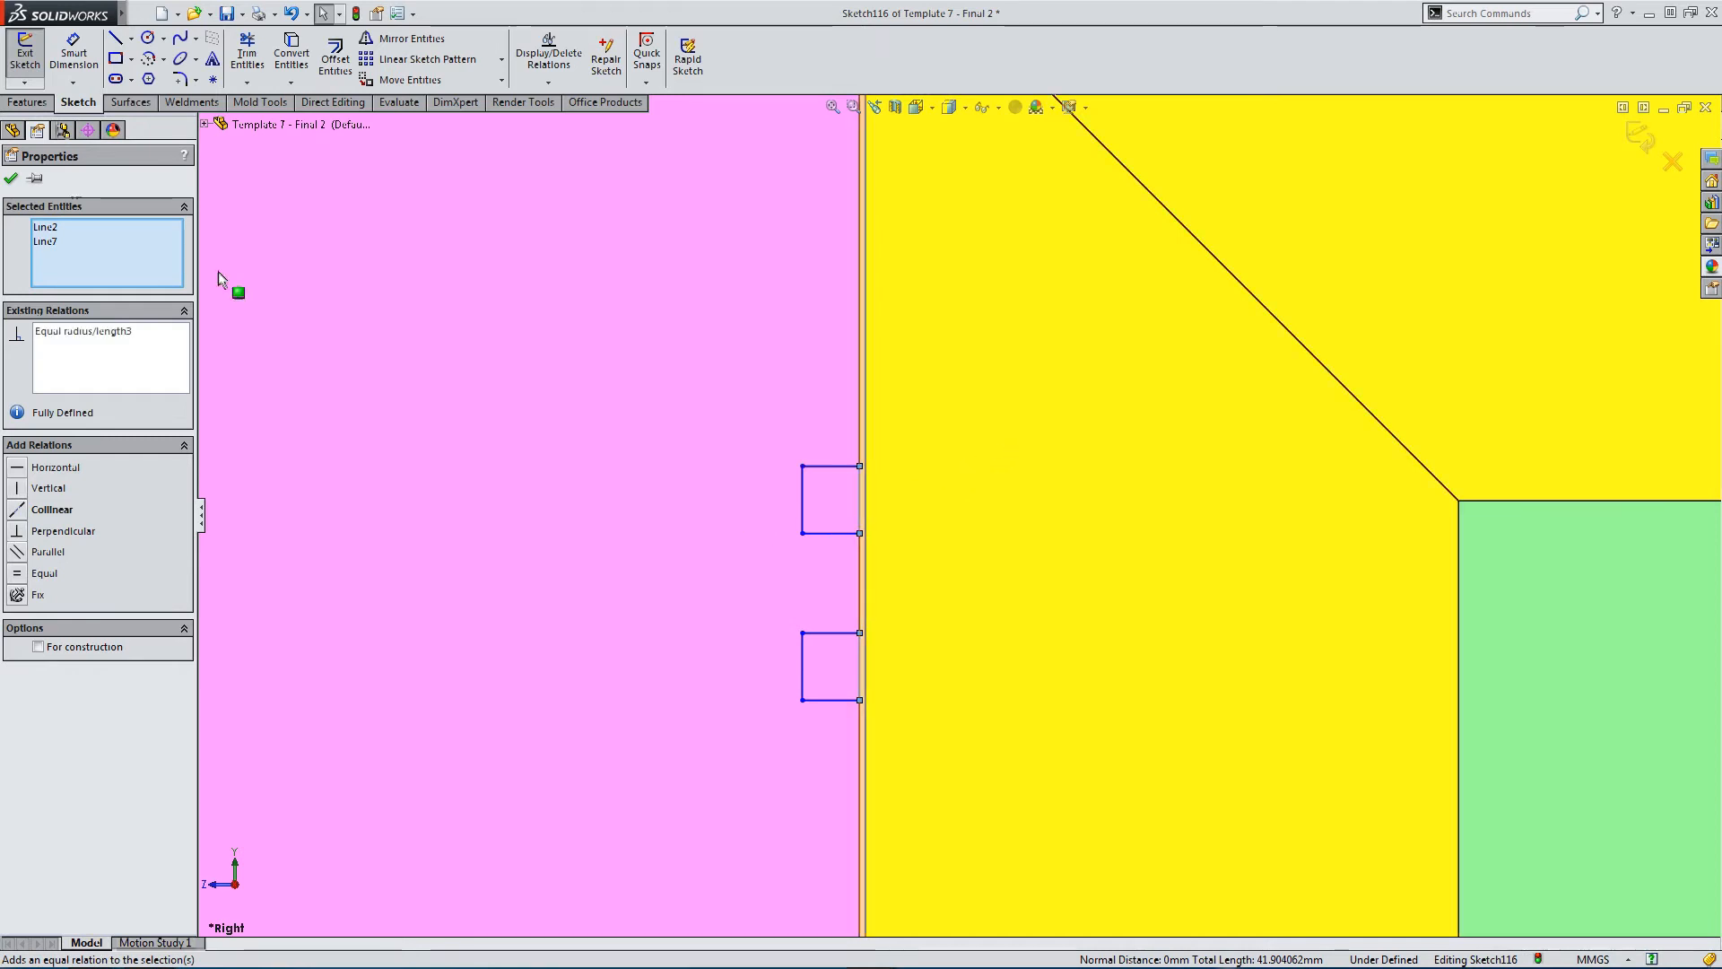
Dimension the upper rectangle's height and set it to 50 mm.
{"action": "left_click", "coordinate": [75, 49]}
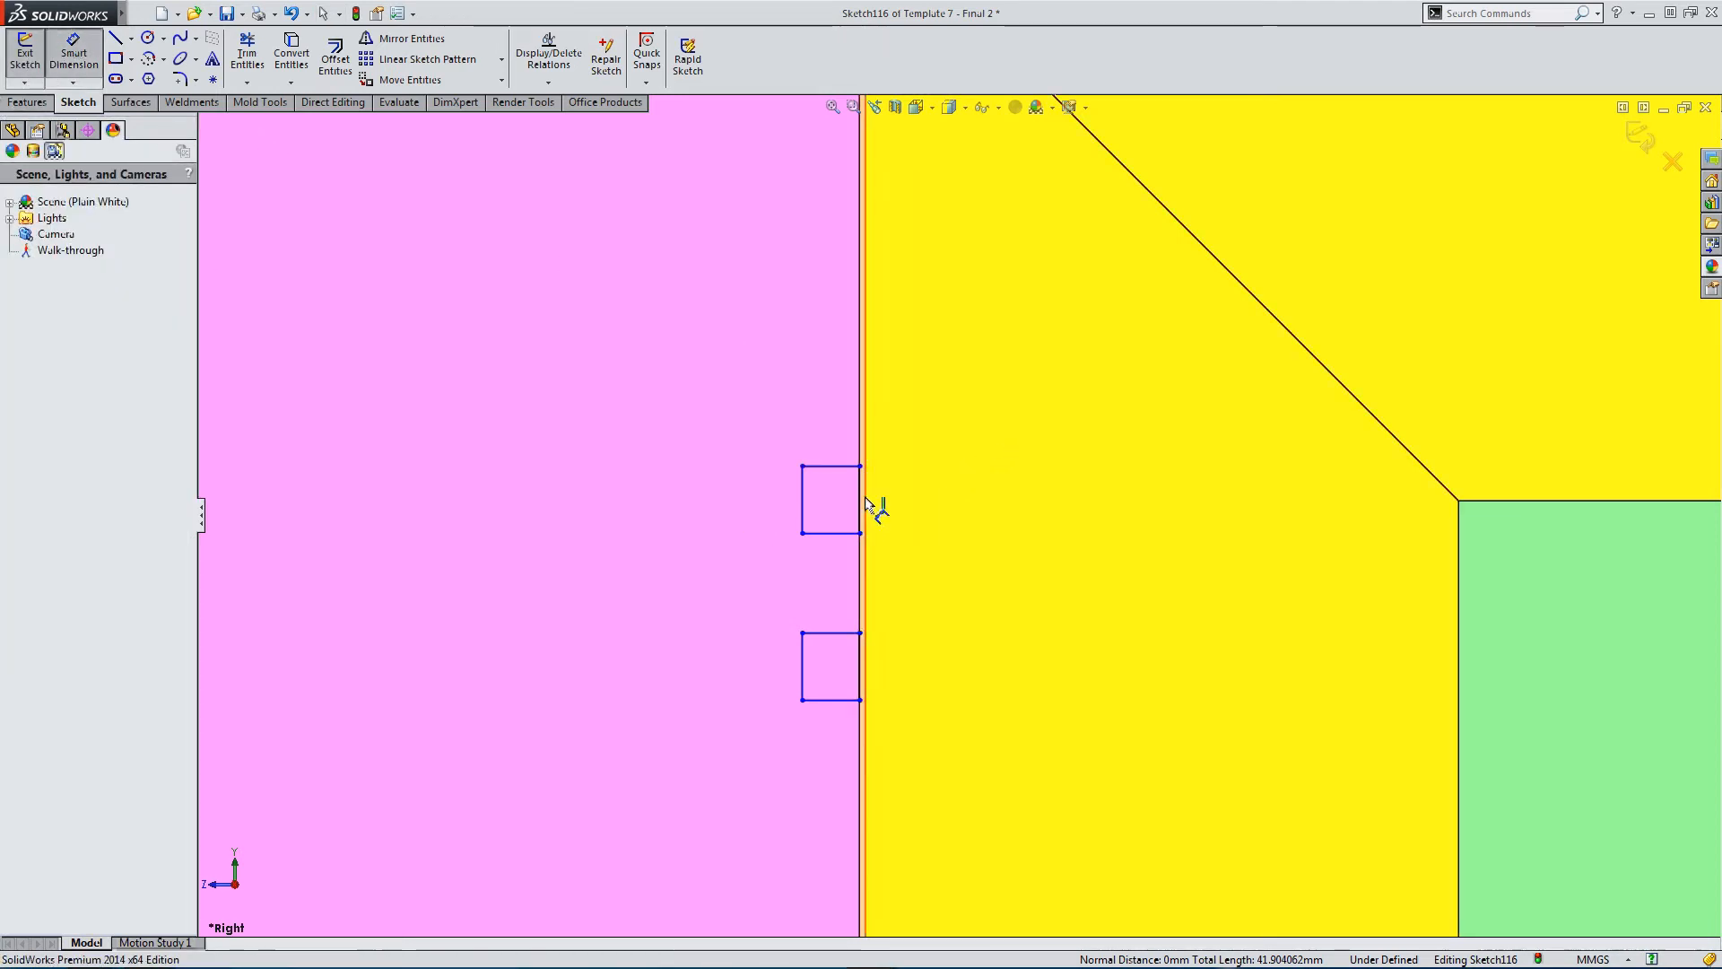
{"action": "left_click", "coordinate": [864, 502]}
{"action": "left_click", "coordinate": [978, 497]}
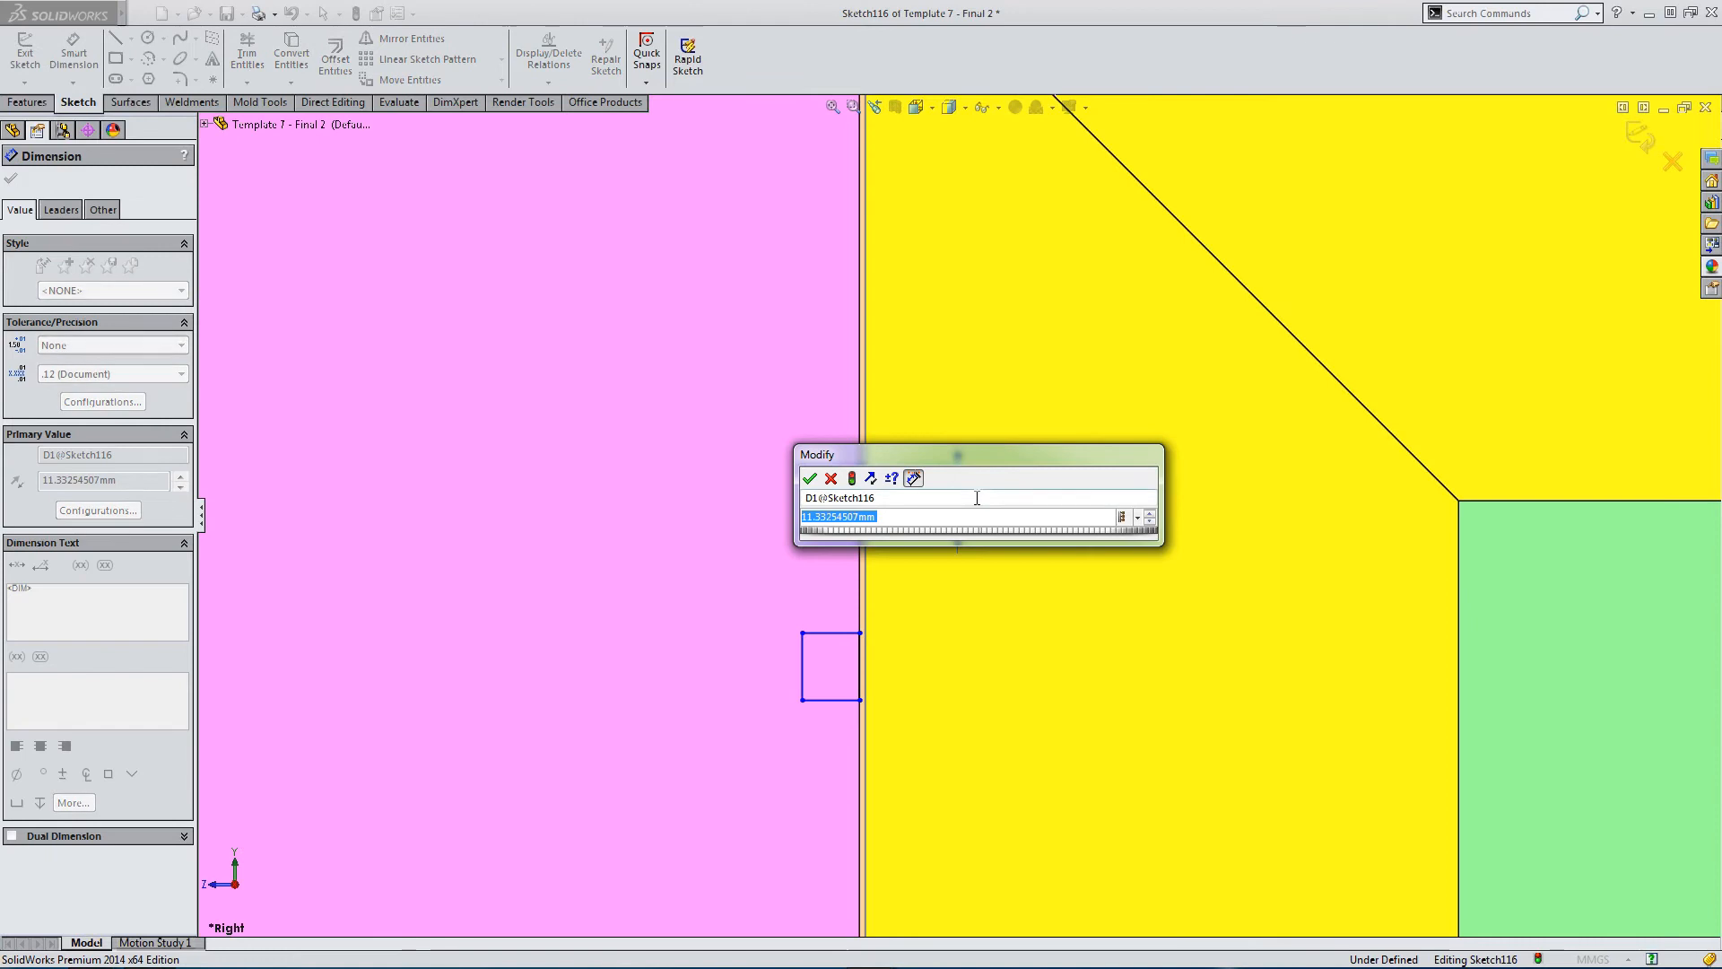
{"action": "type", "text": "50"}
{"action": "key", "text": "Return"}
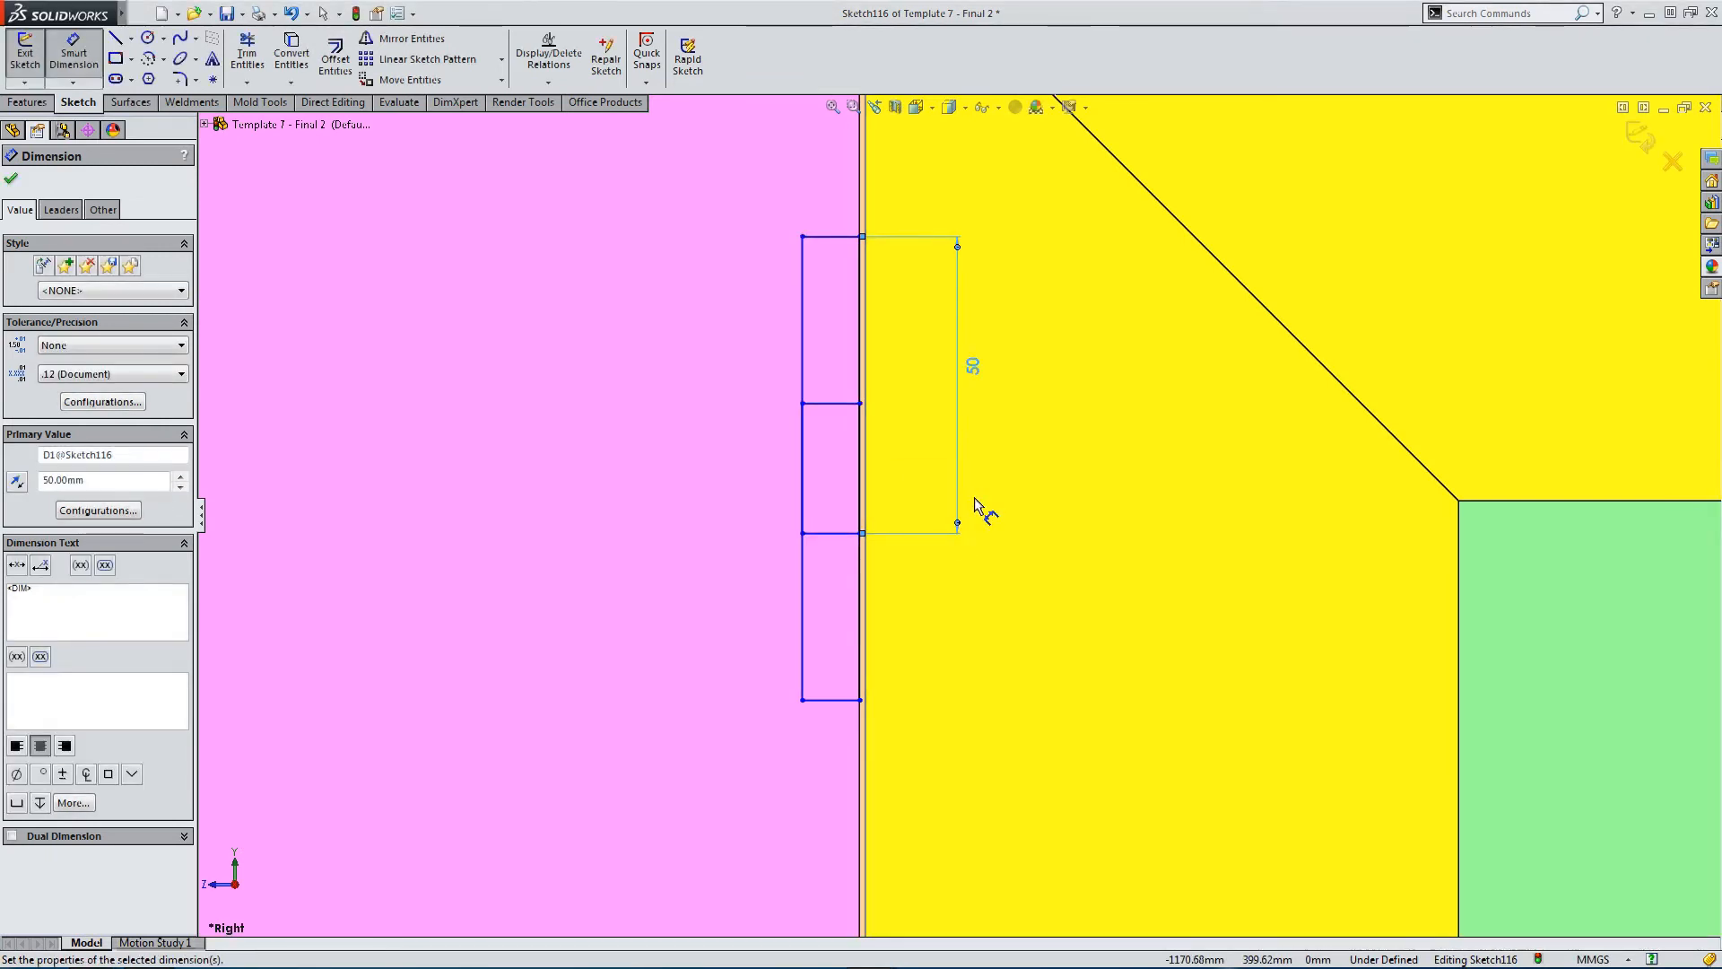
{"action": "key", "text": "Escape"}
Pull the two overlapping rectangles apart vertically and widen them to about 16 mm.
{"action": "scroll", "coordinate": [864, 449], "scroll_direction": "up", "scroll_amount": 3}
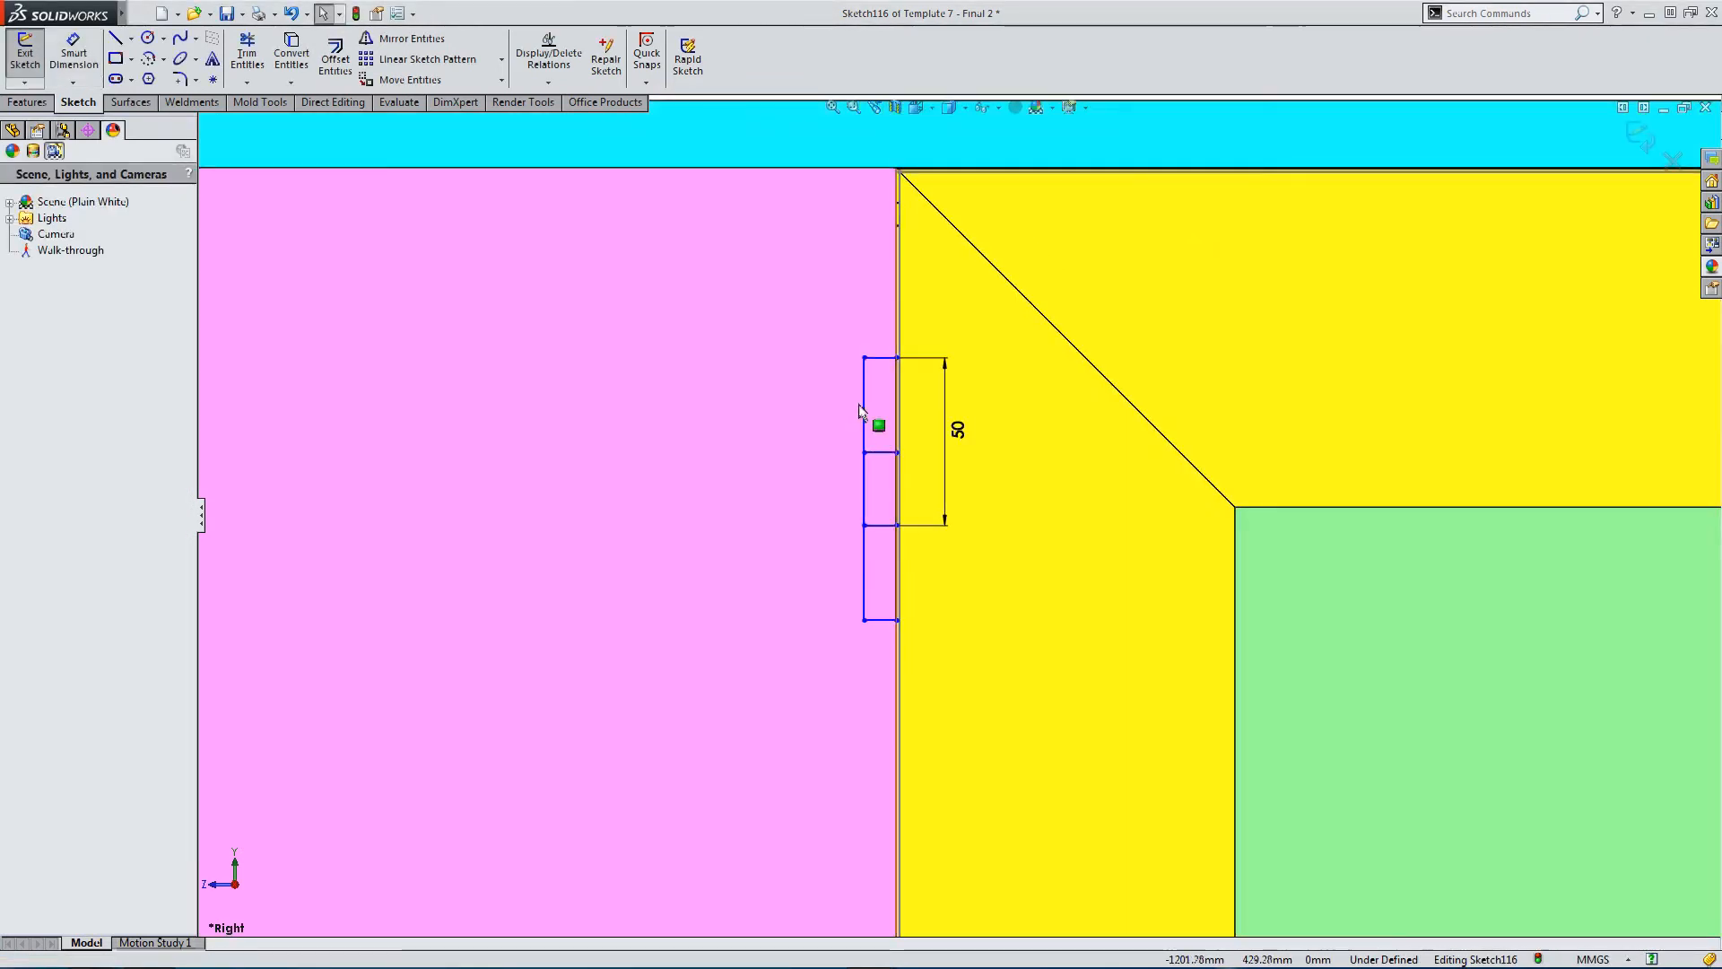
{"action": "left_click", "coordinate": [859, 335]}
{"action": "left_click_drag", "start_coordinate": [859, 334], "coordinate": [861, 267]}
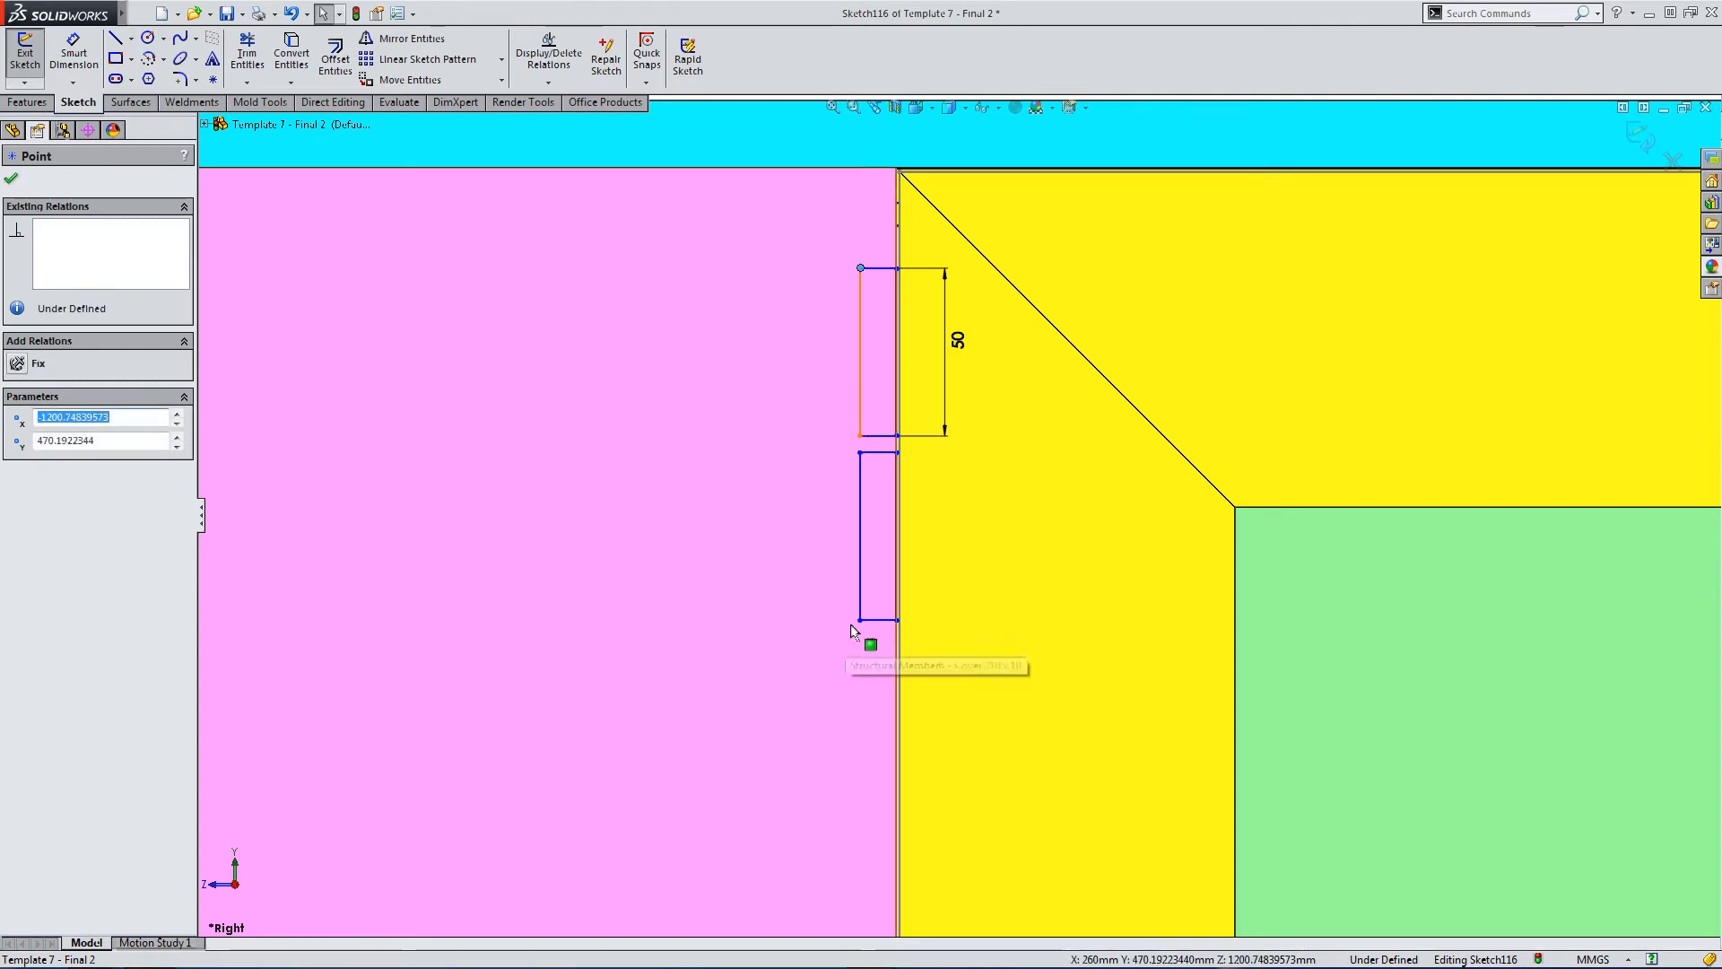
{"action": "left_click_drag", "start_coordinate": [857, 625], "coordinate": [842, 812]}
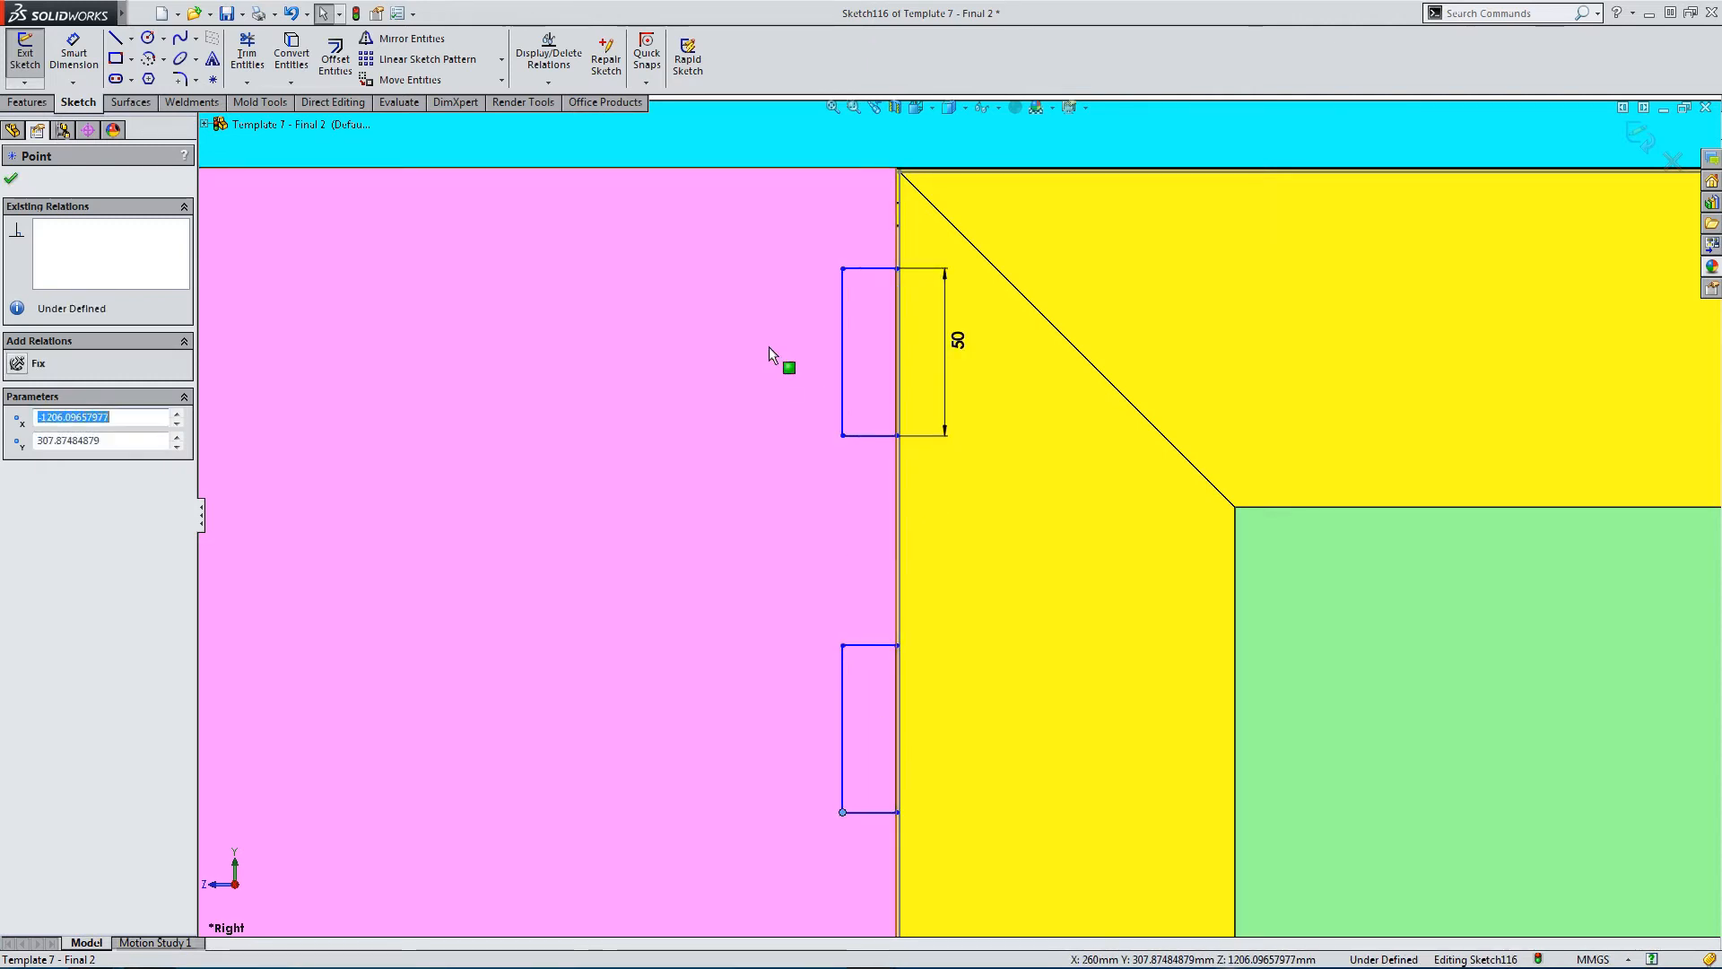
Position the upper rectangle's top edge 50 mm below the cover's top edge.
{"action": "left_click", "coordinate": [76, 50]}
{"action": "left_click", "coordinate": [837, 169]}
{"action": "left_click", "coordinate": [866, 268]}
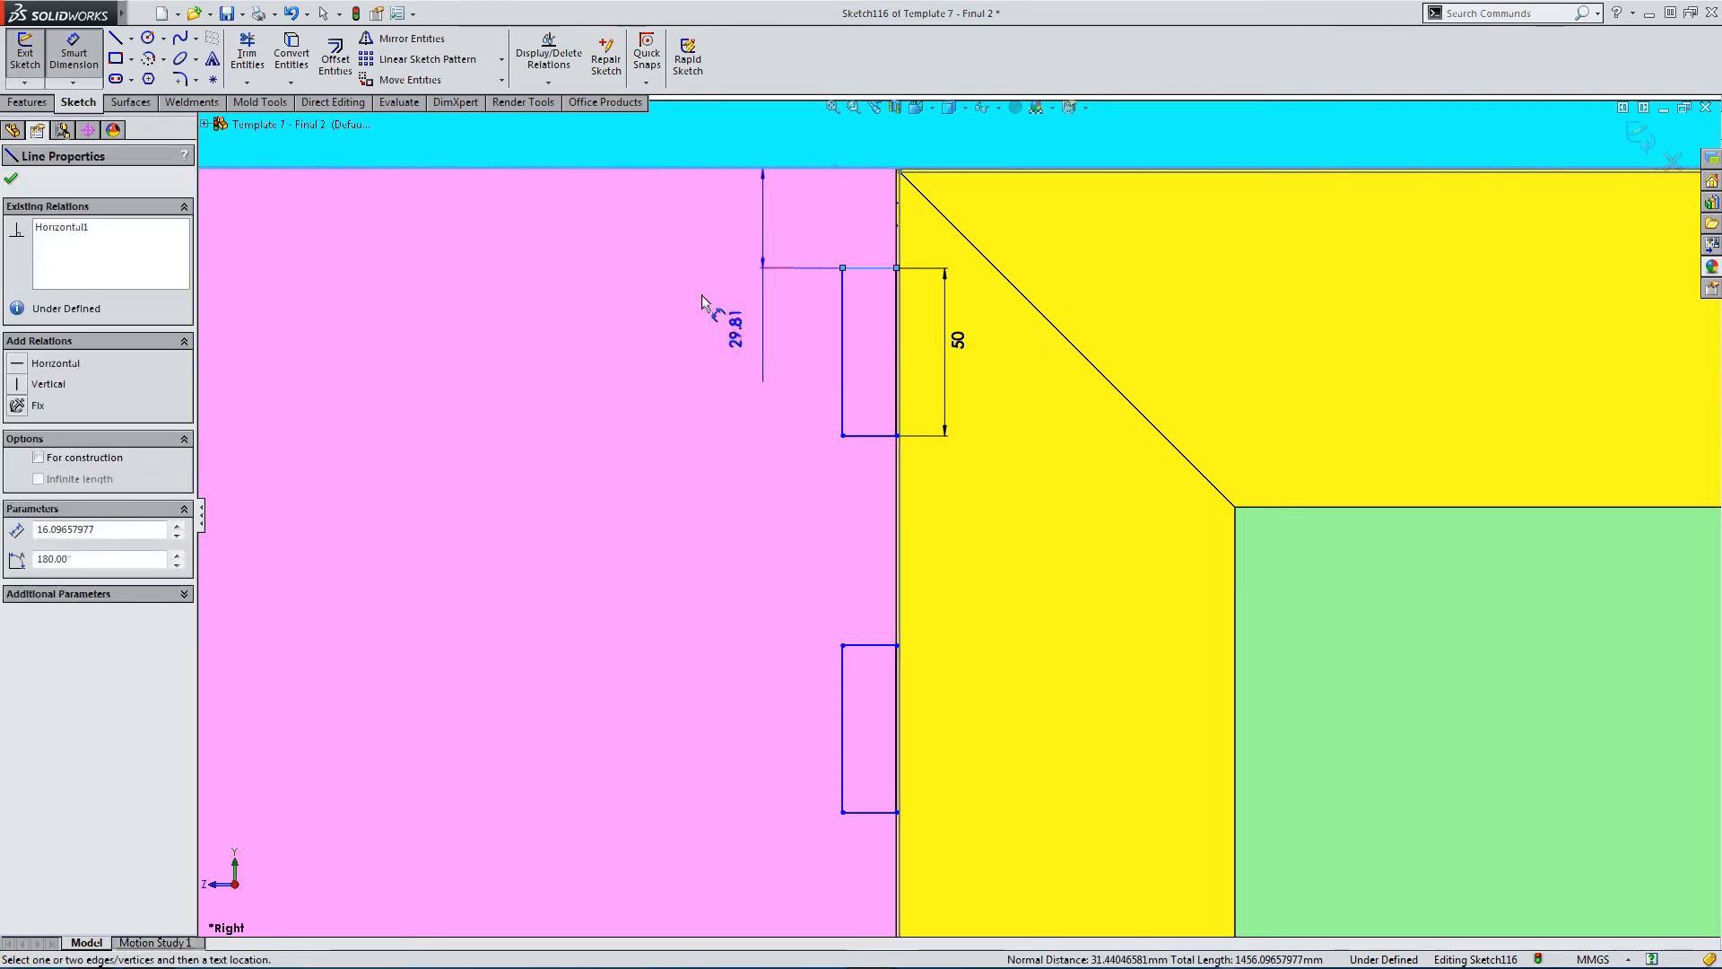
{"action": "left_click", "coordinate": [524, 184]}
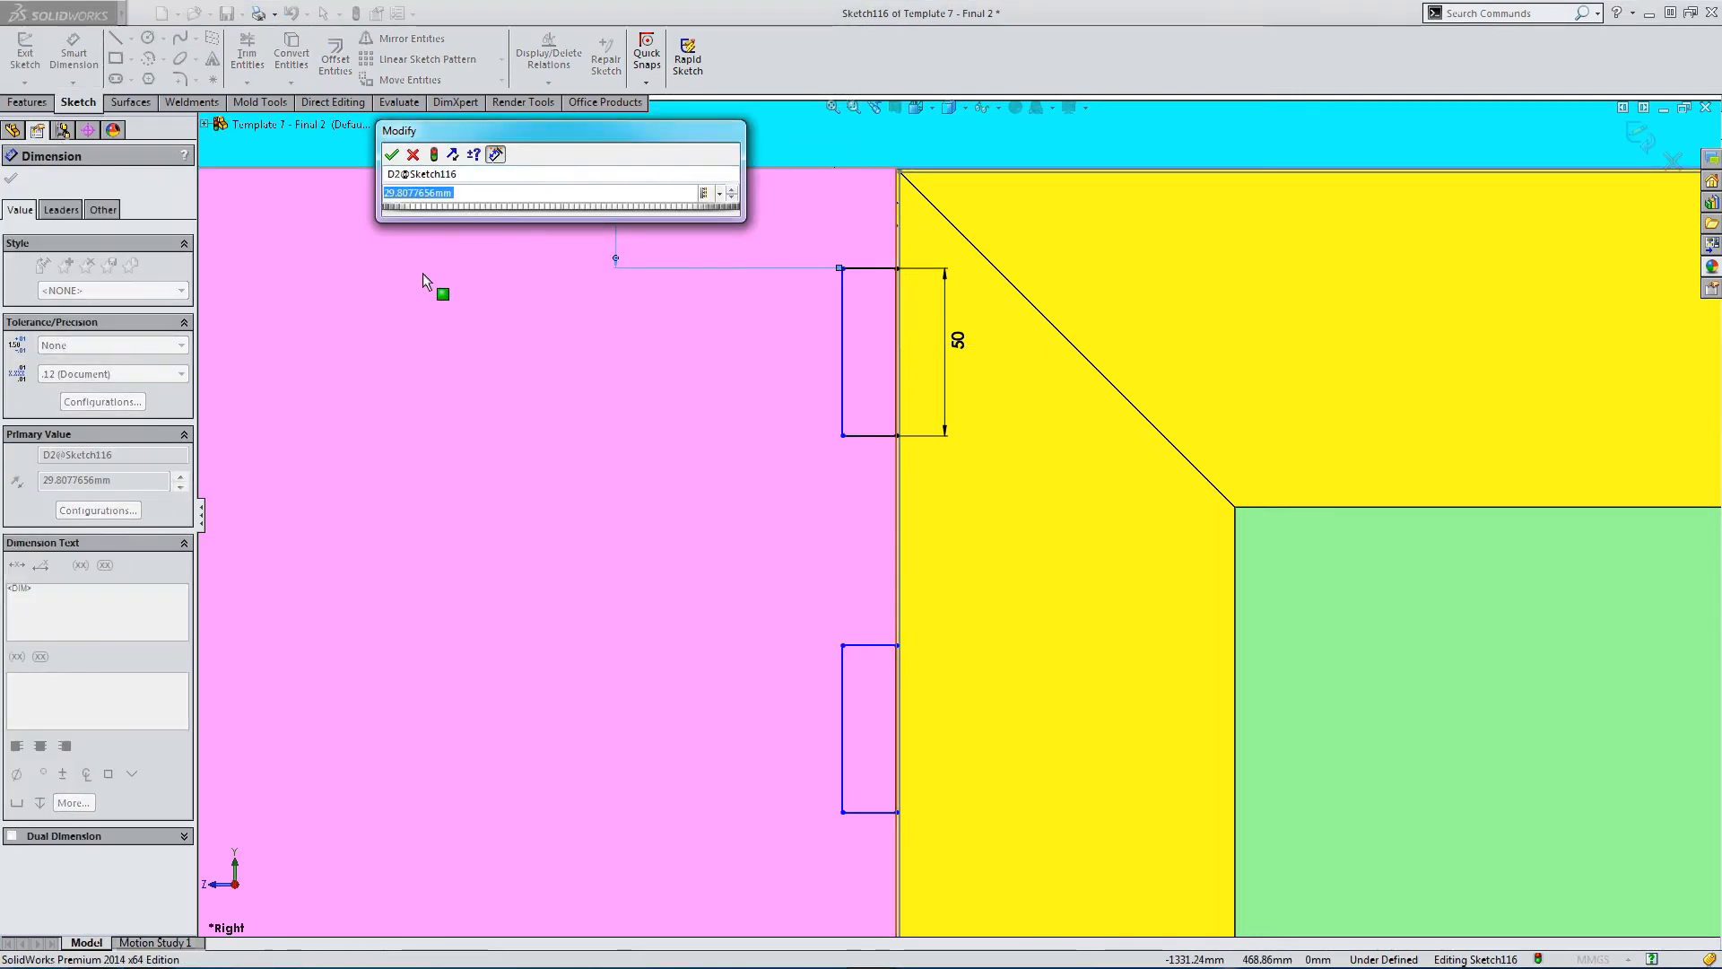
{"action": "type", "text": "50"}
{"action": "key", "text": "Return"}
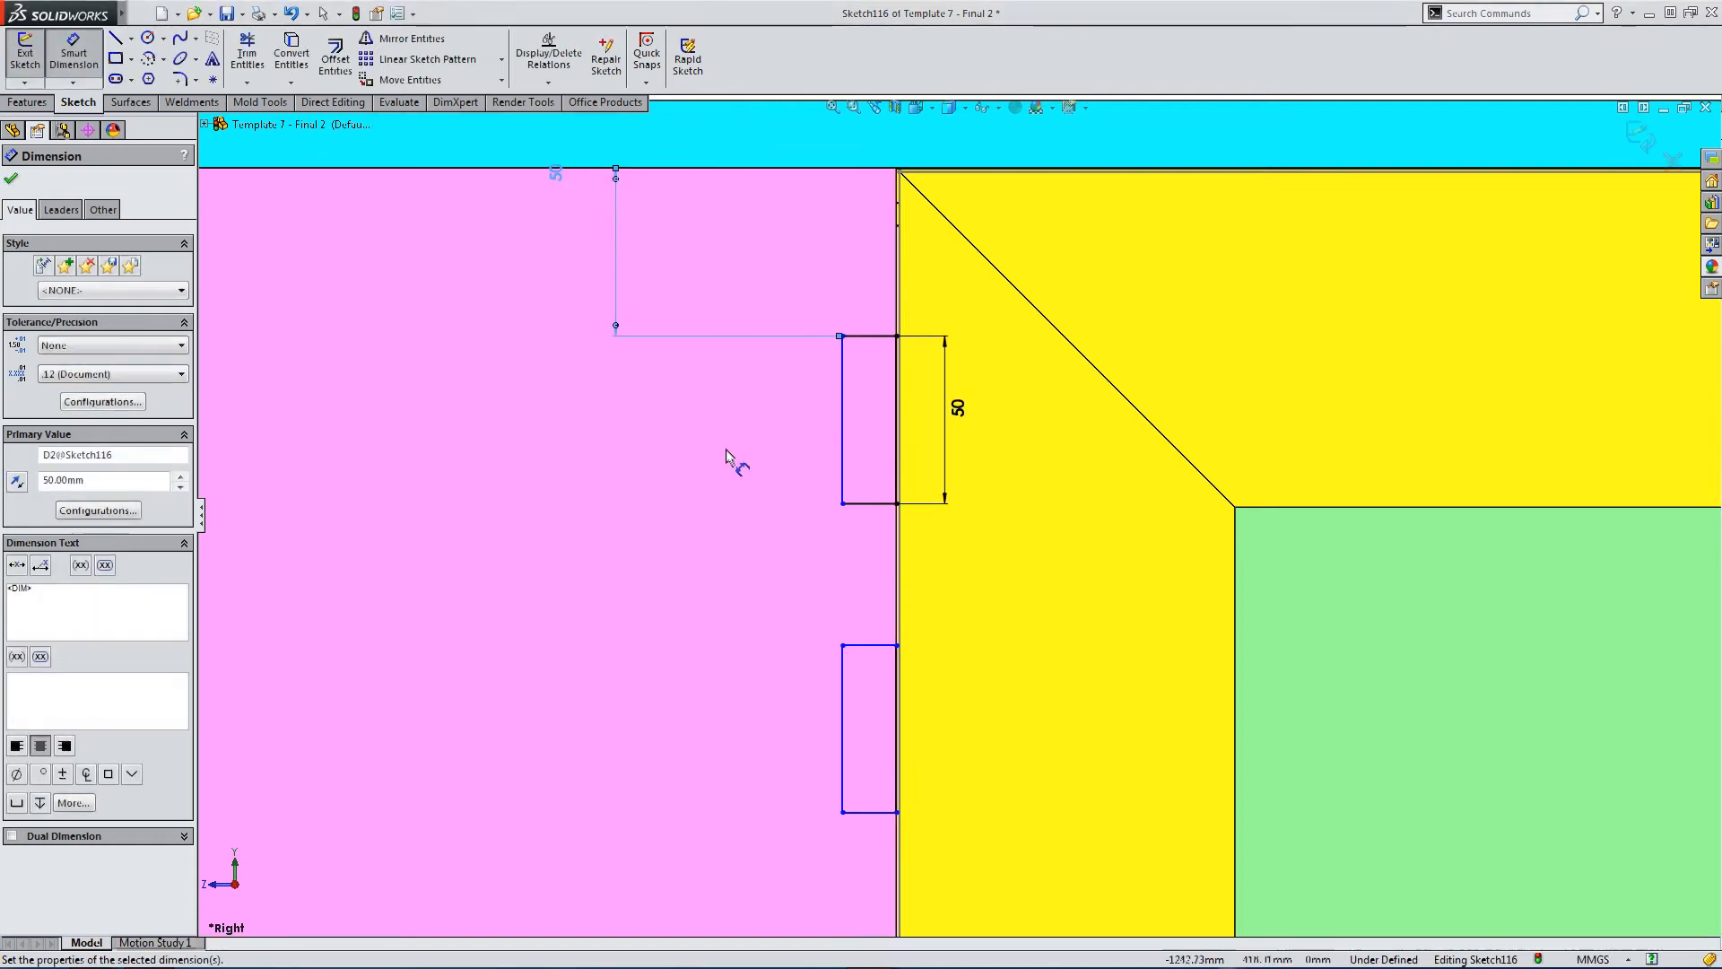
Position the lower rectangle's bottom edge 50 mm above the cover's bottom edge.
{"action": "scroll", "coordinate": [824, 629], "scroll_direction": "up", "scroll_amount": 2}
{"action": "scroll", "coordinate": [915, 757], "scroll_direction": "up", "scroll_amount": 2}
{"action": "scroll", "coordinate": [919, 861], "scroll_direction": "down", "scroll_amount": 2}
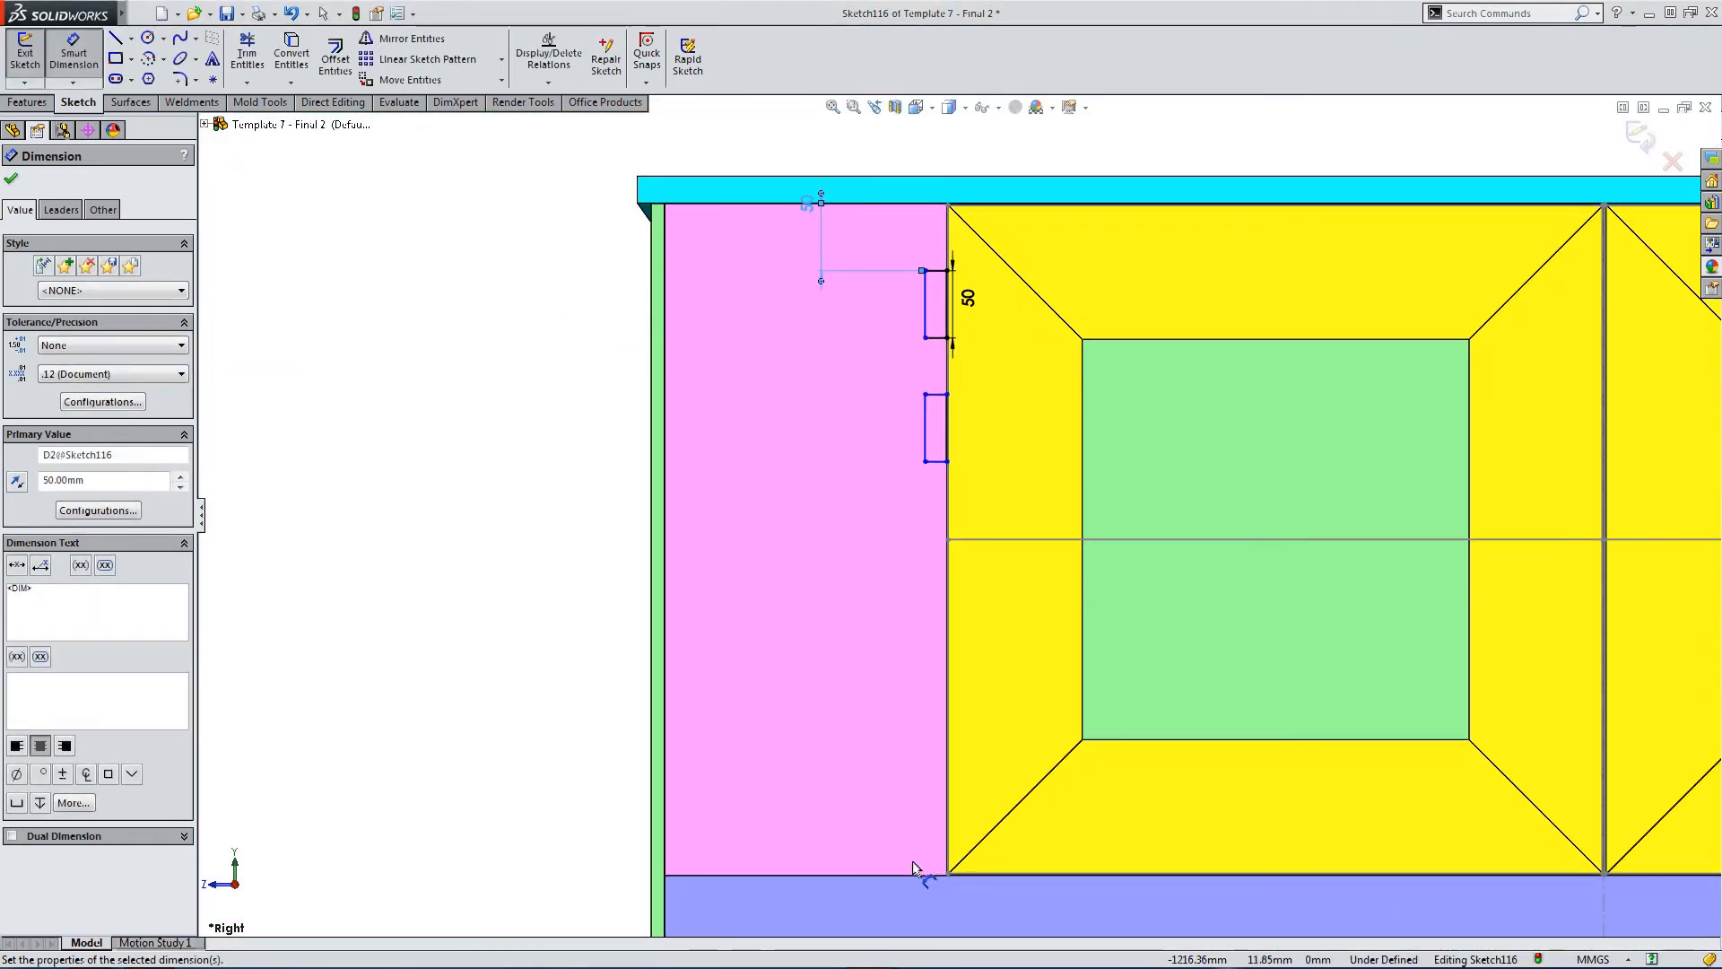
{"action": "left_click", "coordinate": [925, 876]}
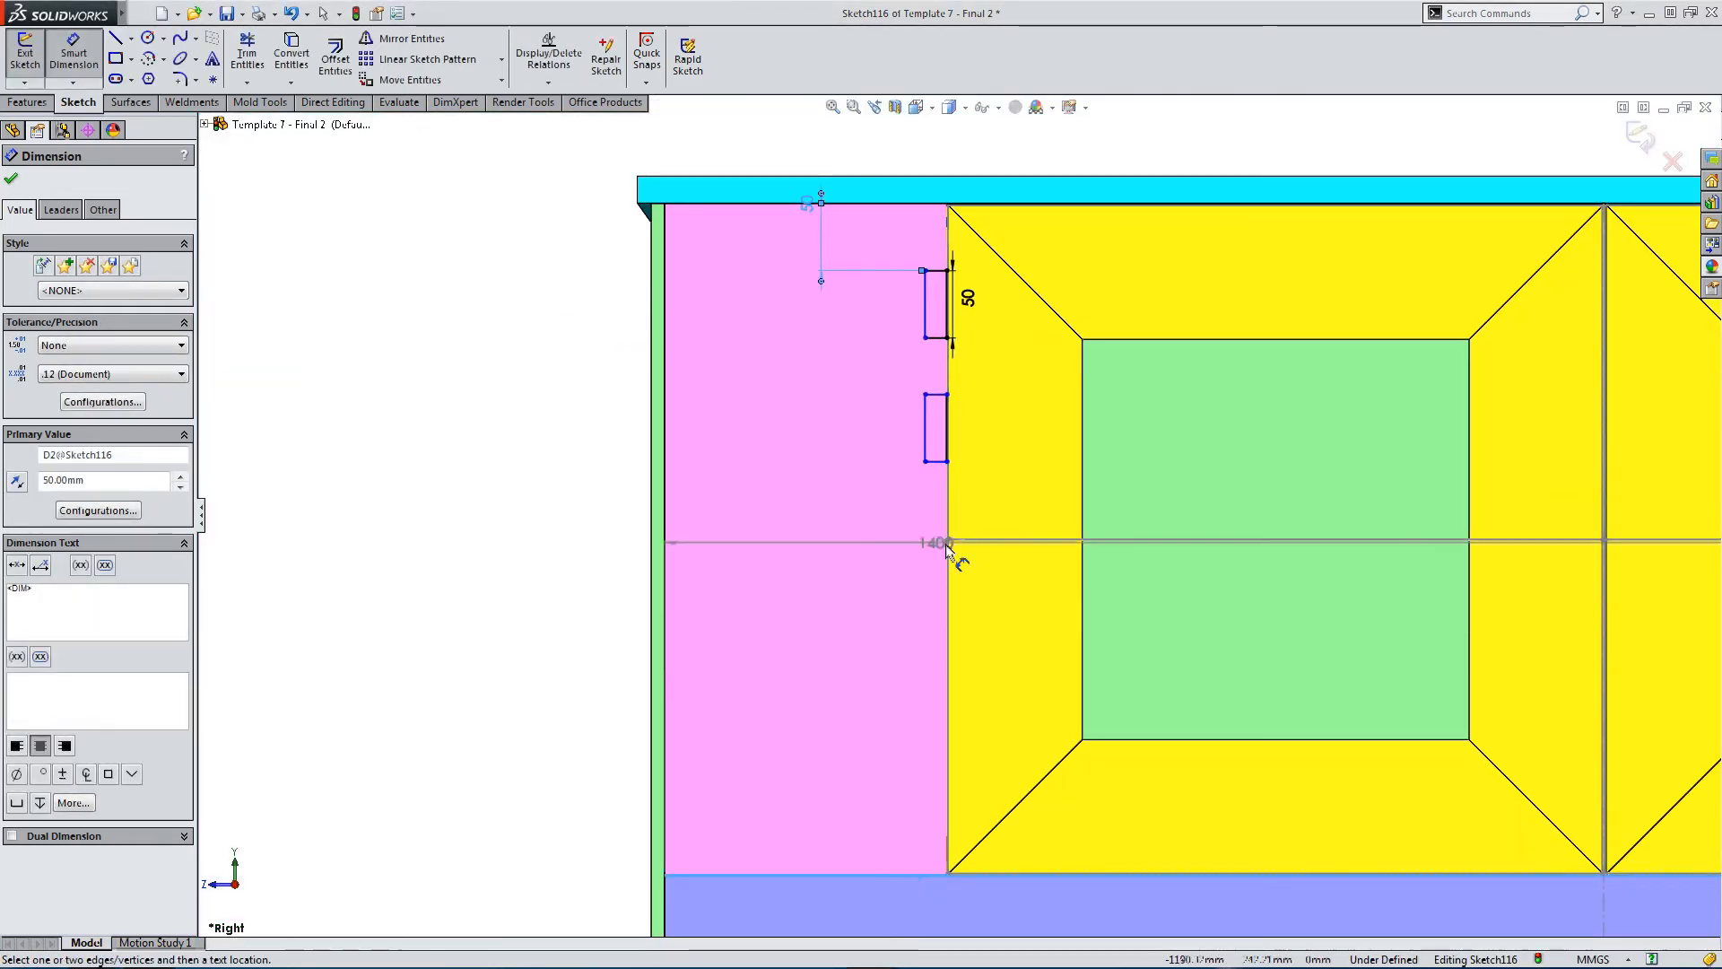
{"action": "left_click", "coordinate": [937, 457]}
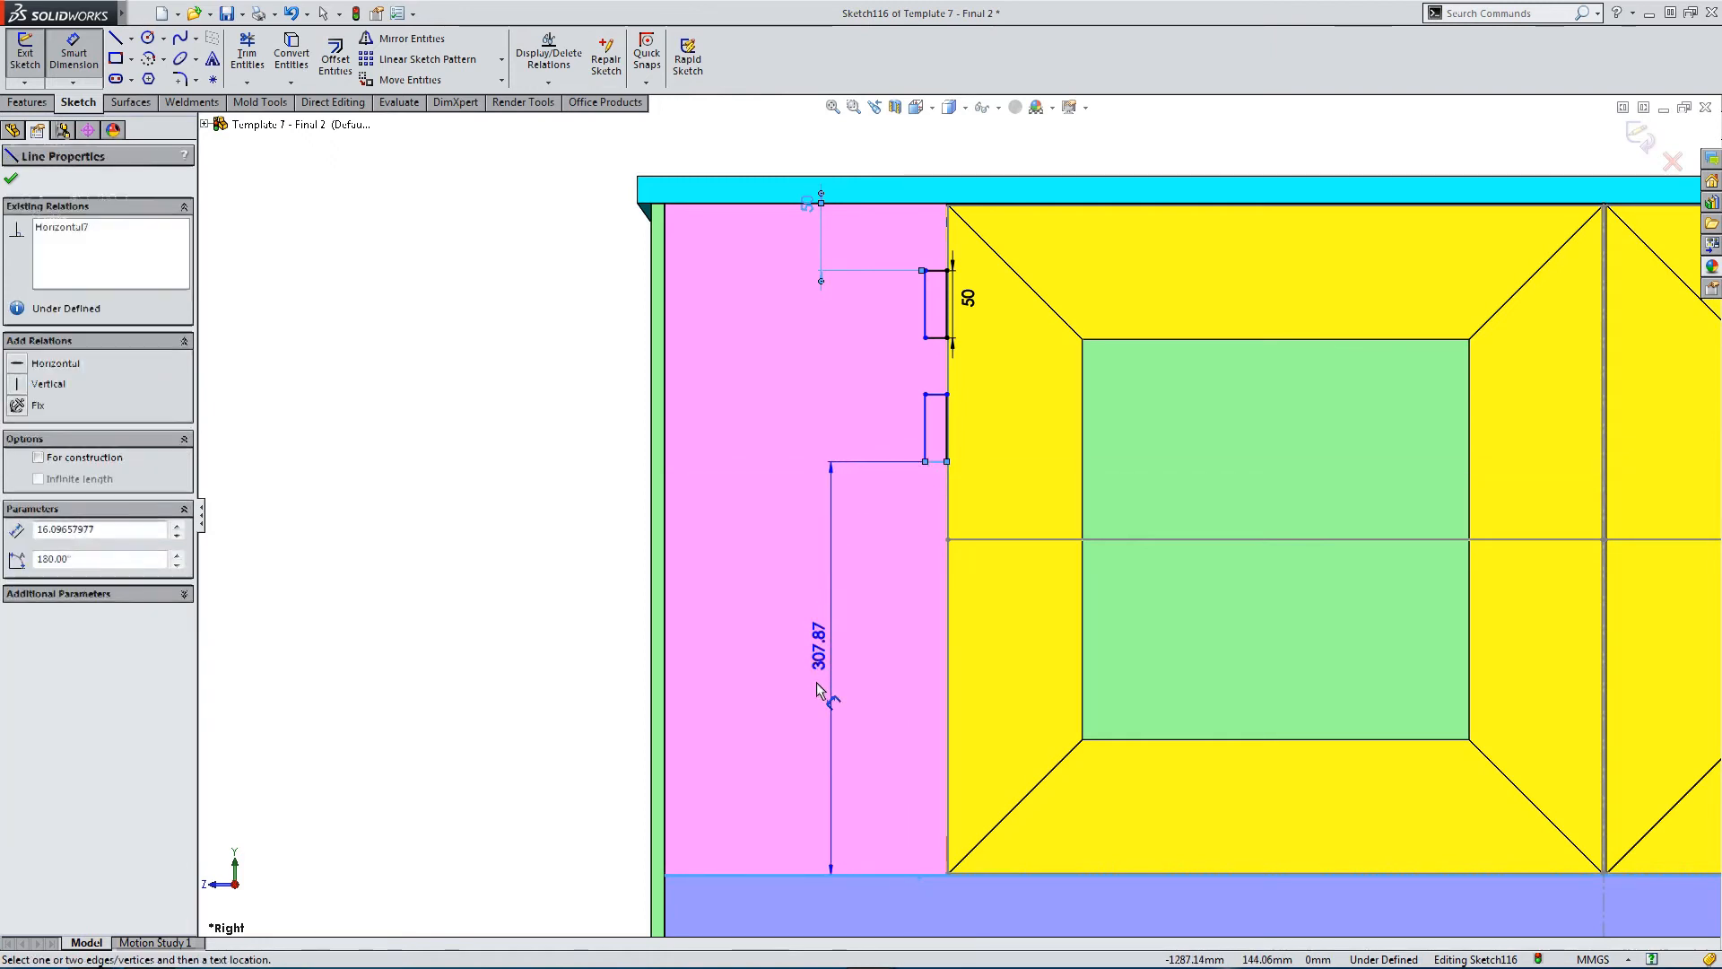
{"action": "left_click", "coordinate": [816, 681]}
{"action": "type", "text": "50"}
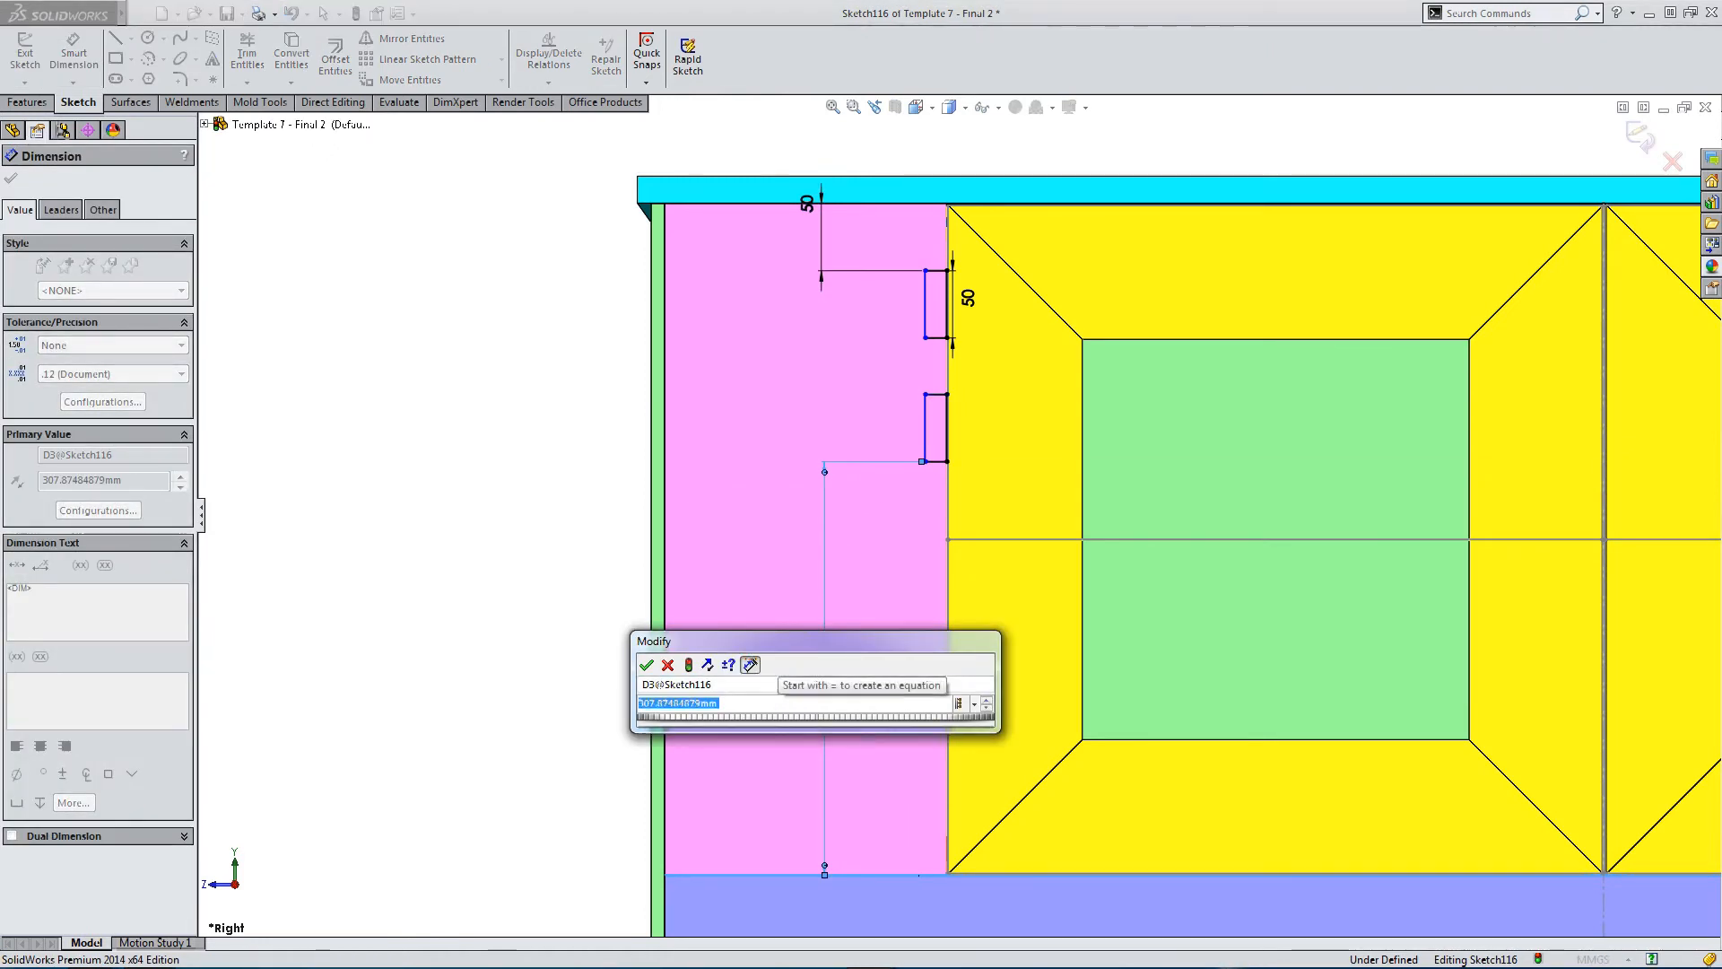
{"action": "key", "text": "Return"}
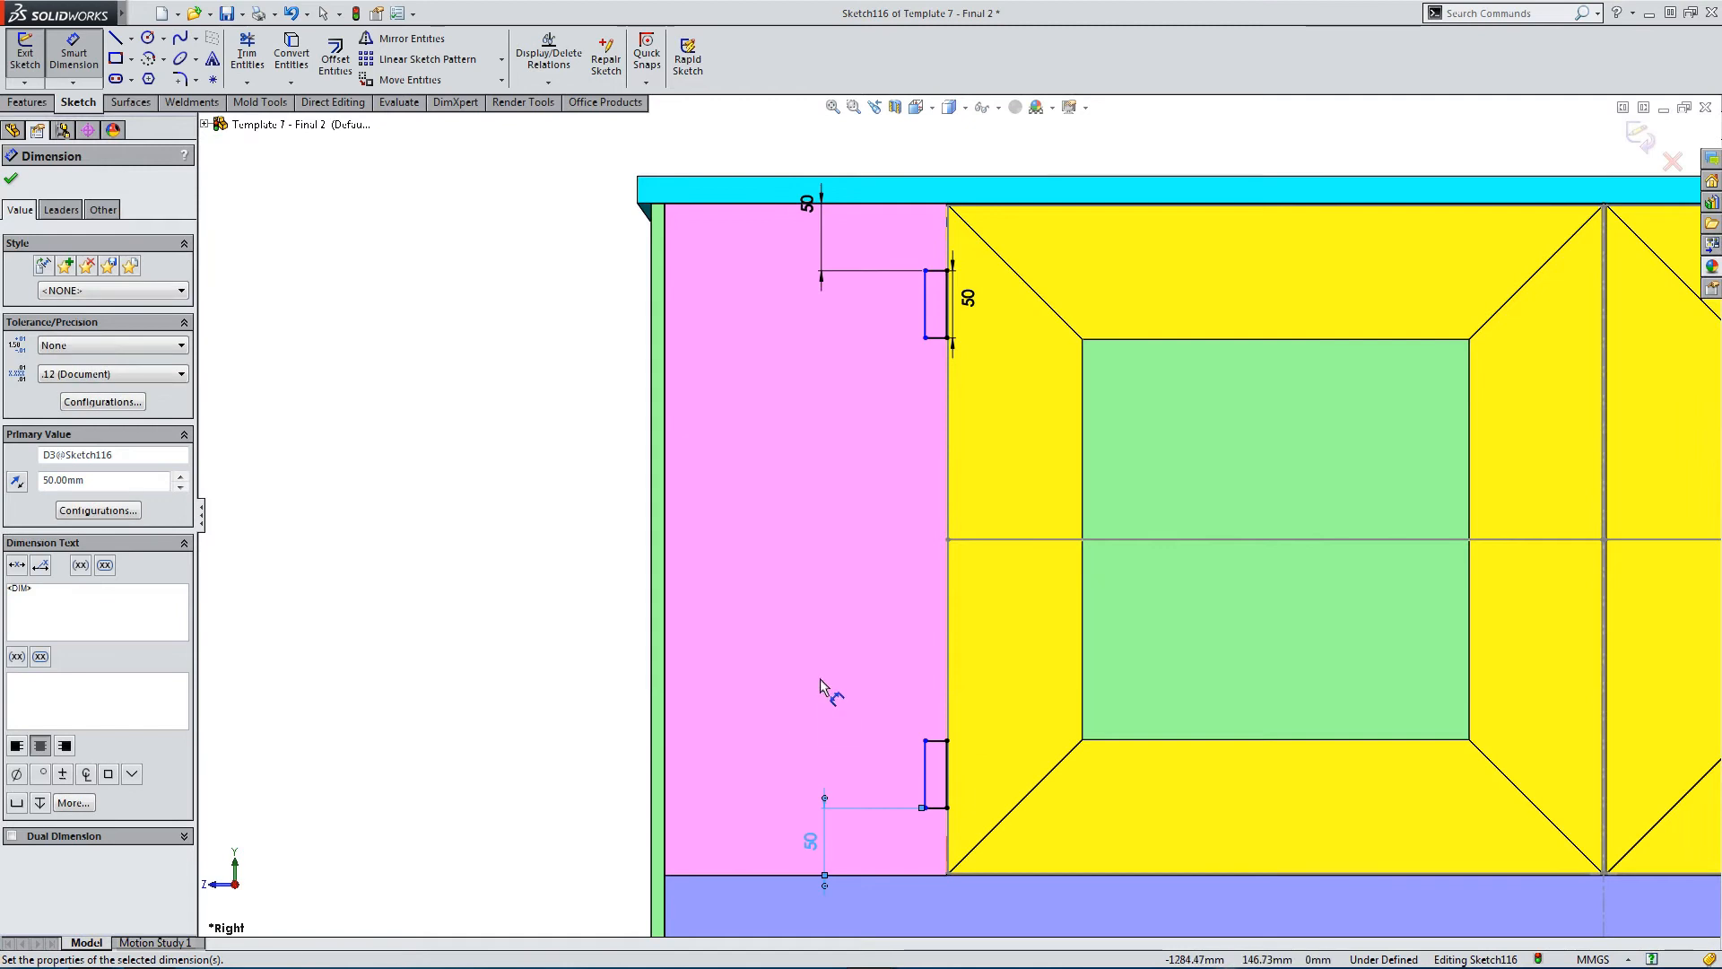
{"action": "key", "text": "Escape"}
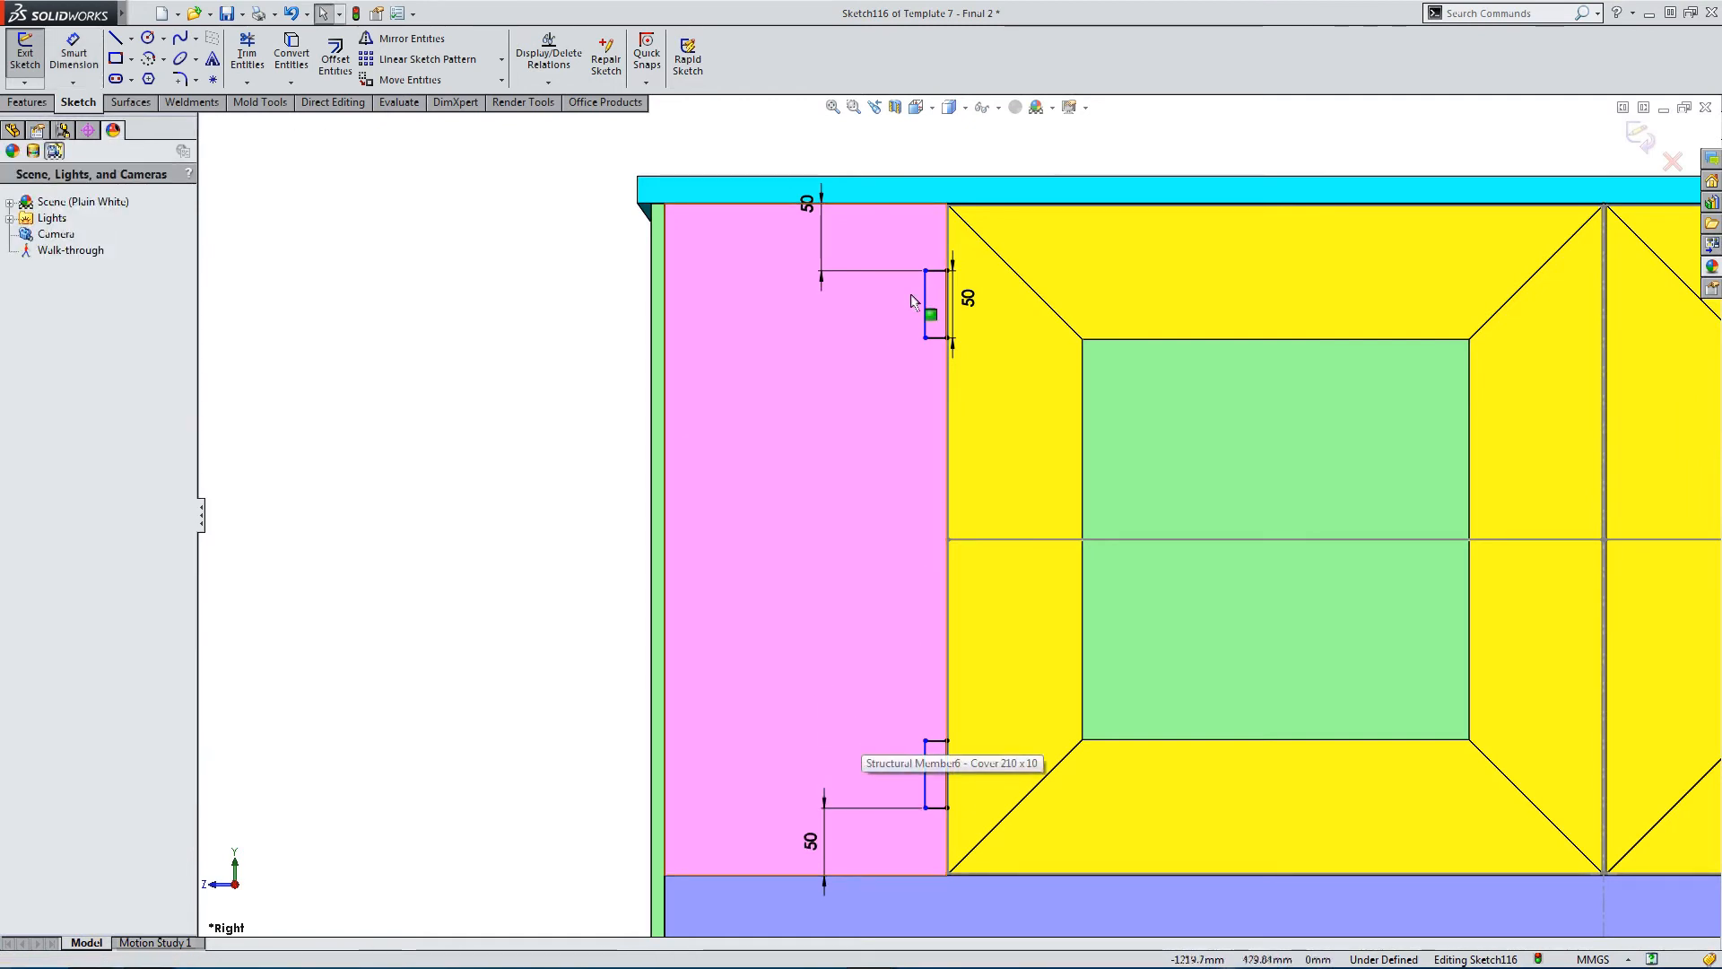
Dimension the bottom edge of the upper rectangle and set the rectangles' width to 3 mm.
{"action": "left_click", "coordinate": [938, 345]}
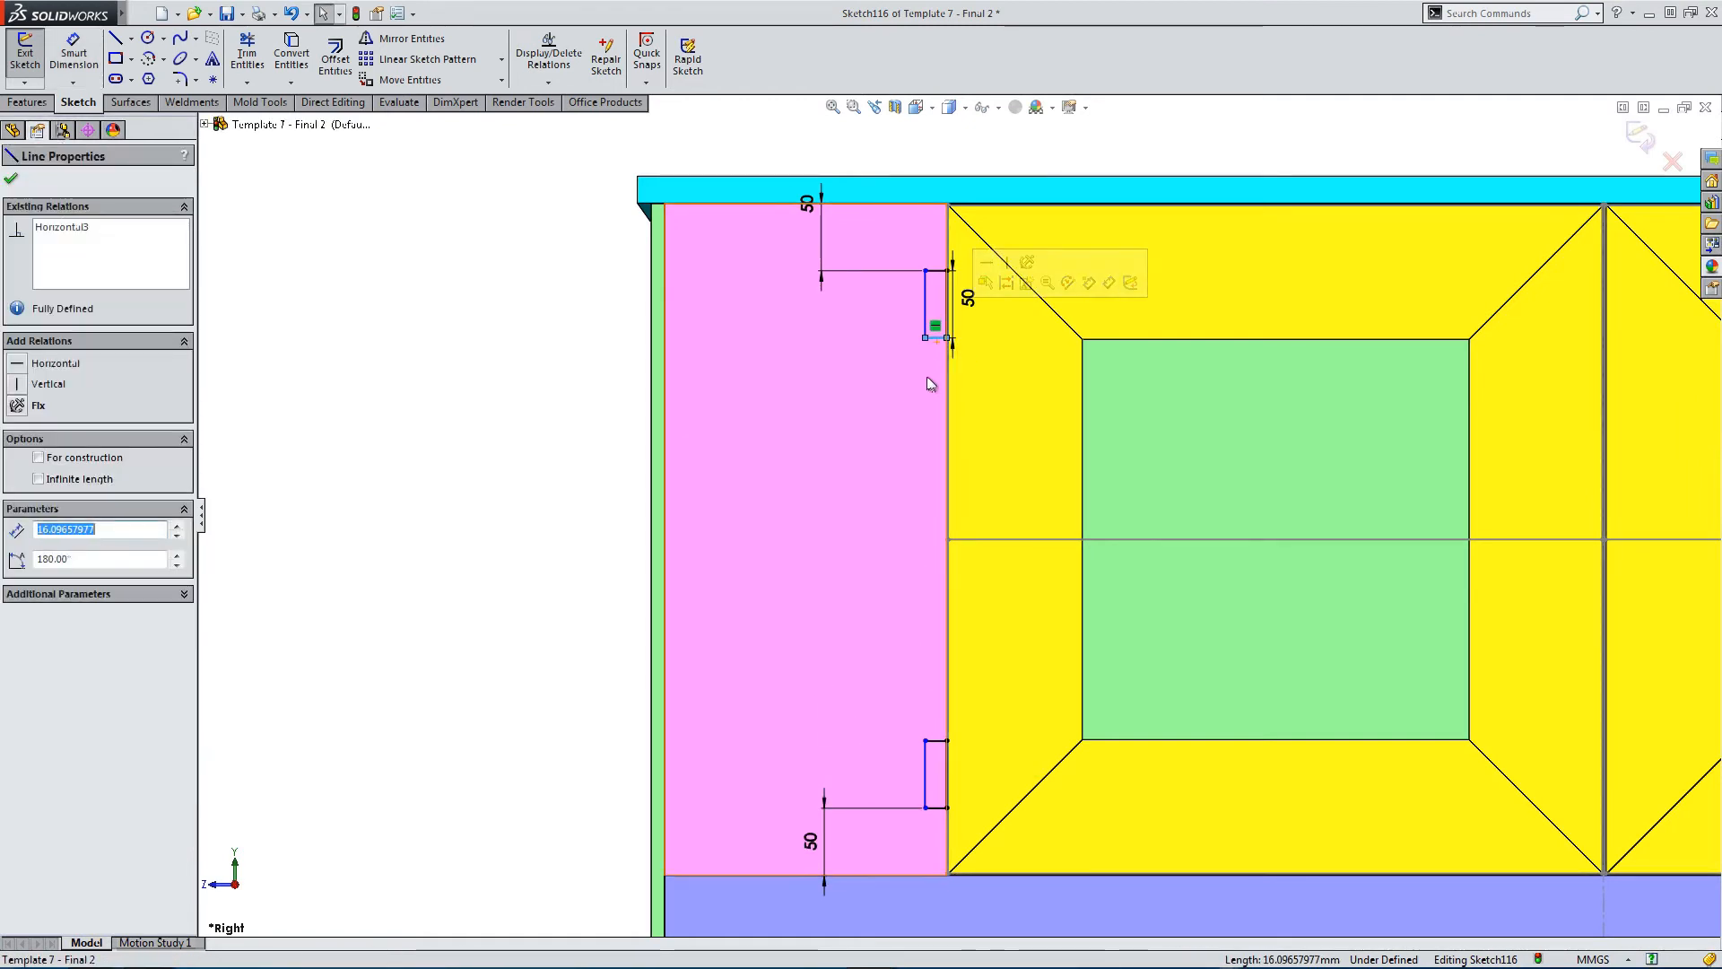
{"action": "key", "text": "d"}
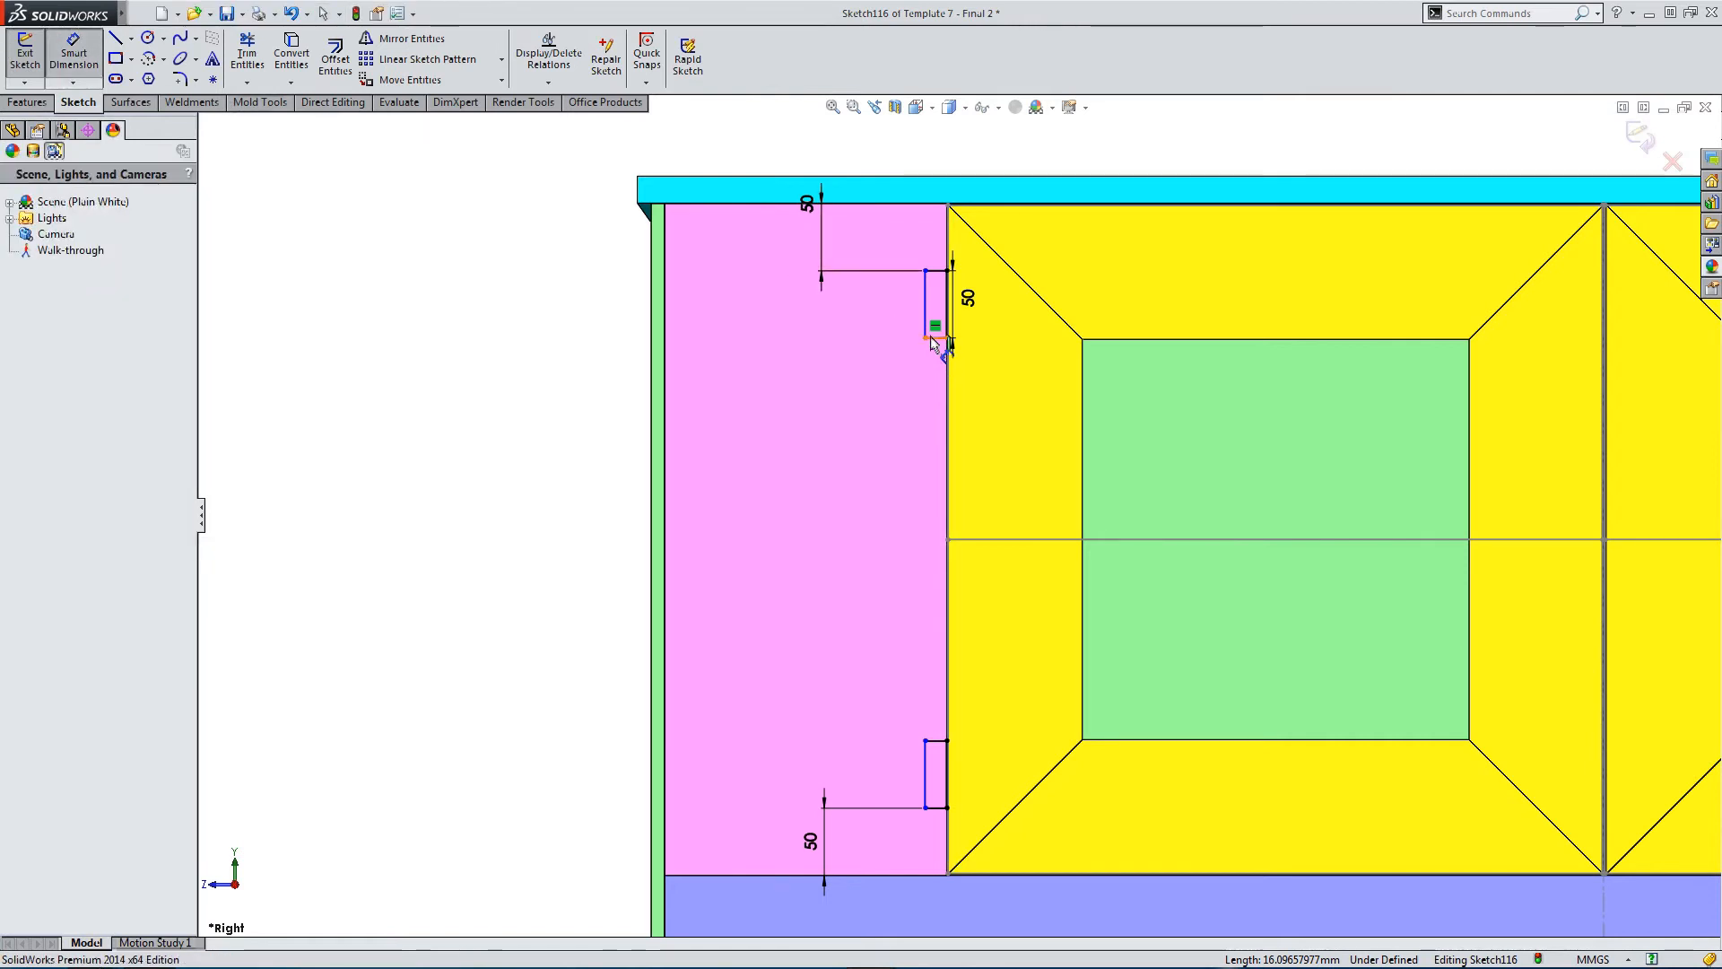
{"action": "left_click", "coordinate": [933, 343]}
{"action": "left_click", "coordinate": [824, 379]}
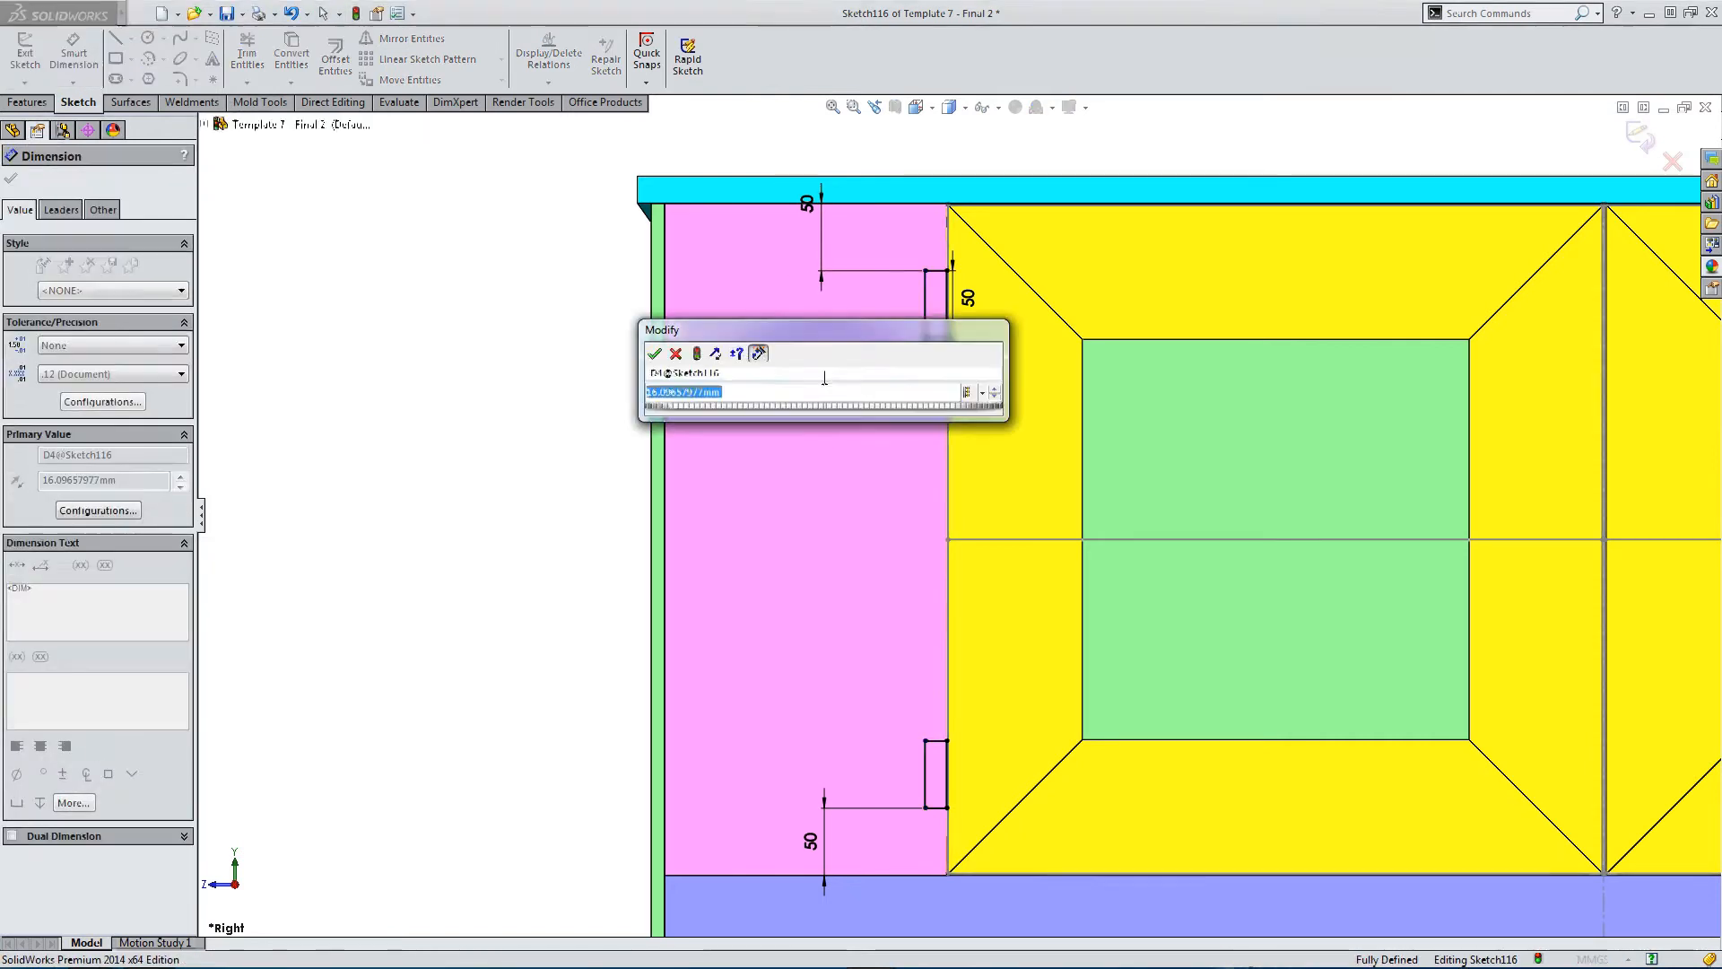
{"action": "type", "text": "3"}
{"action": "key", "text": "Return"}
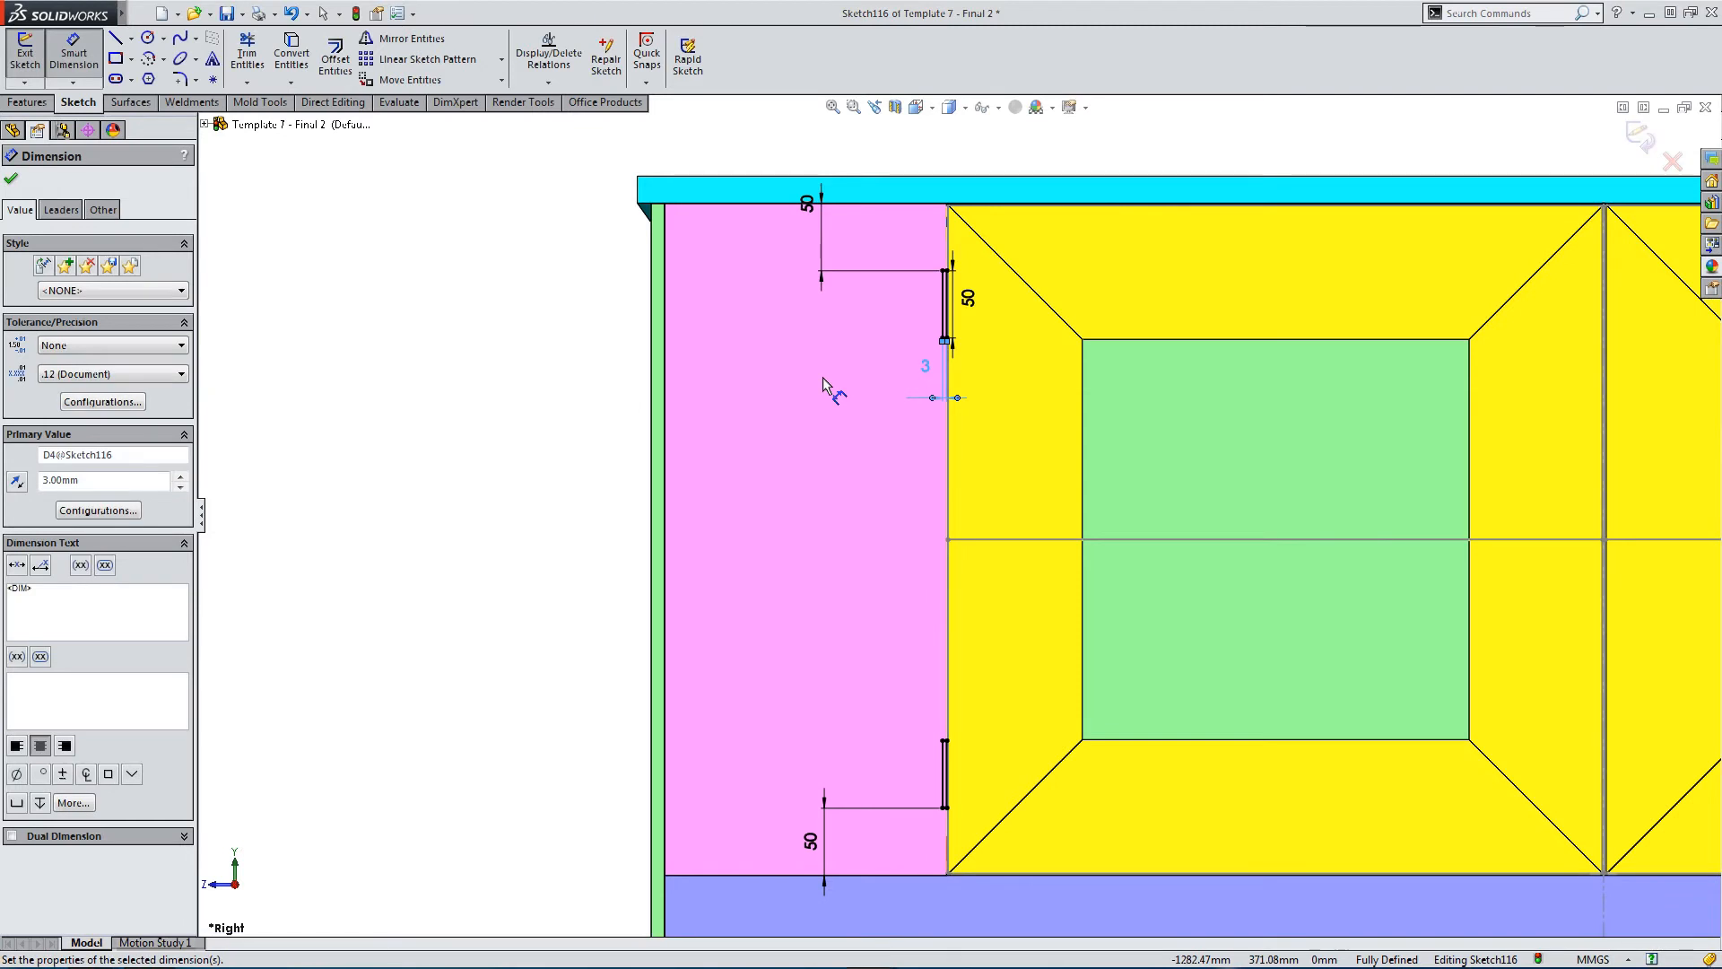
{"action": "key", "text": "Escape"}
Convert the vertical line between the two doors into the sketch and make it construction geometry.
{"action": "scroll", "coordinate": [1310, 538], "scroll_direction": "up", "scroll_amount": 3}
{"action": "scroll", "coordinate": [1314, 526], "scroll_direction": "down", "scroll_amount": 6}
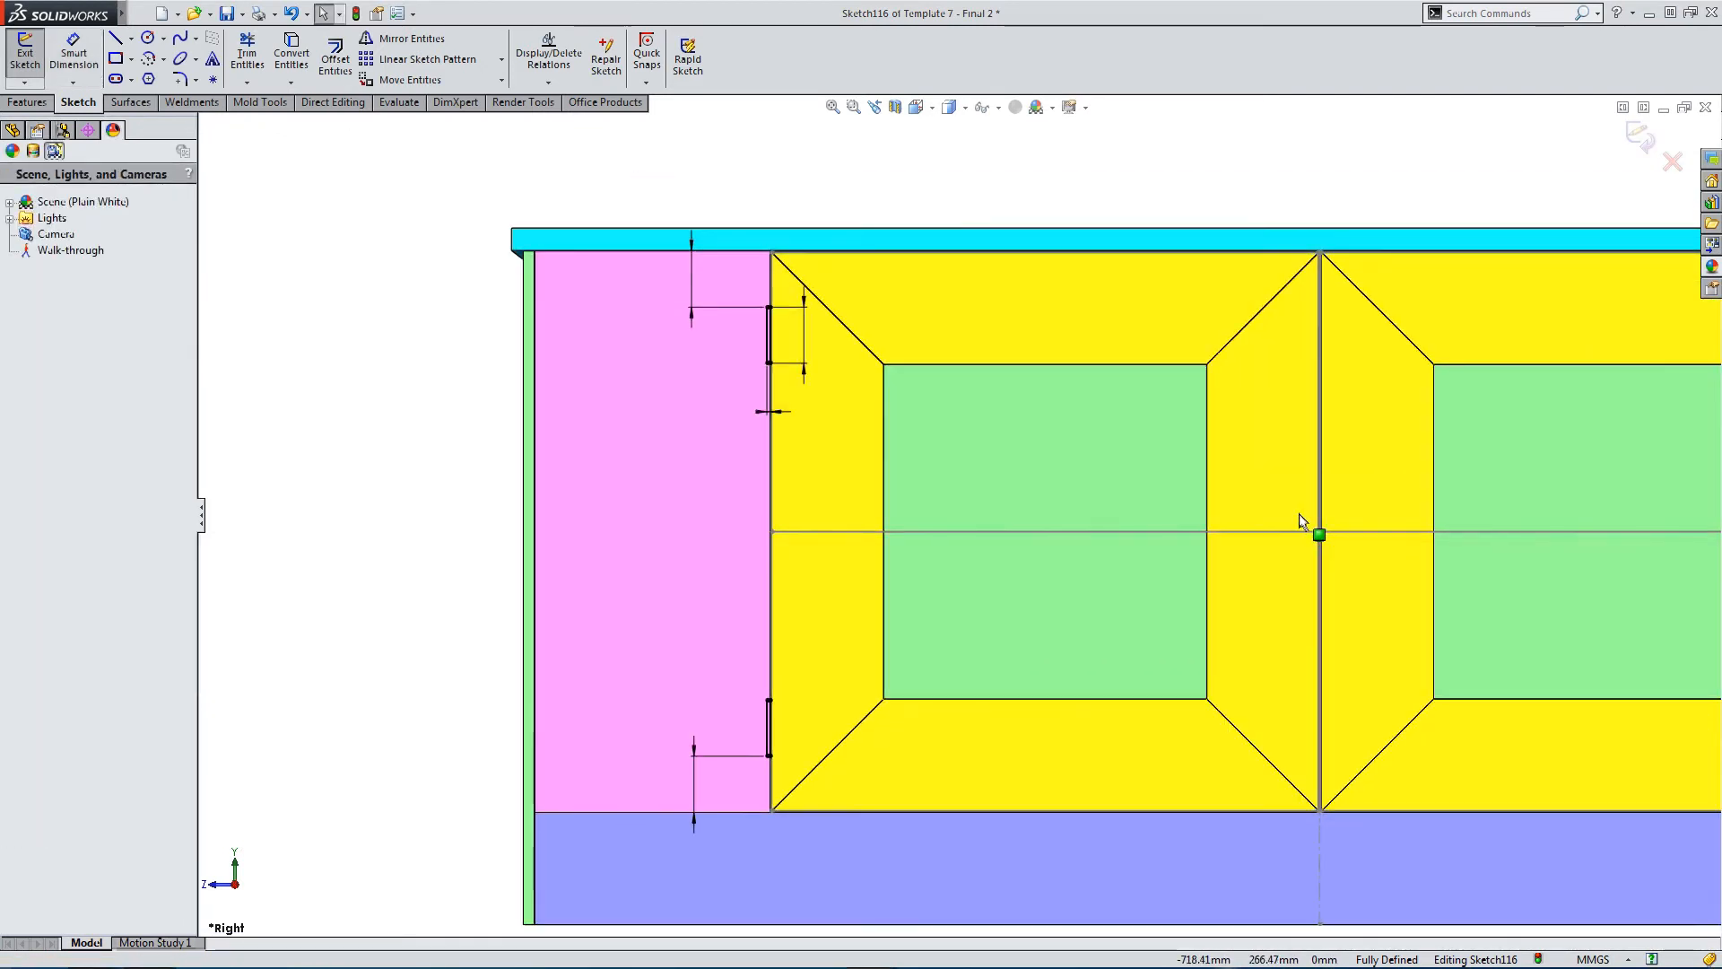
{"action": "scroll", "coordinate": [1160, 193], "scroll_direction": "down", "scroll_amount": 2}
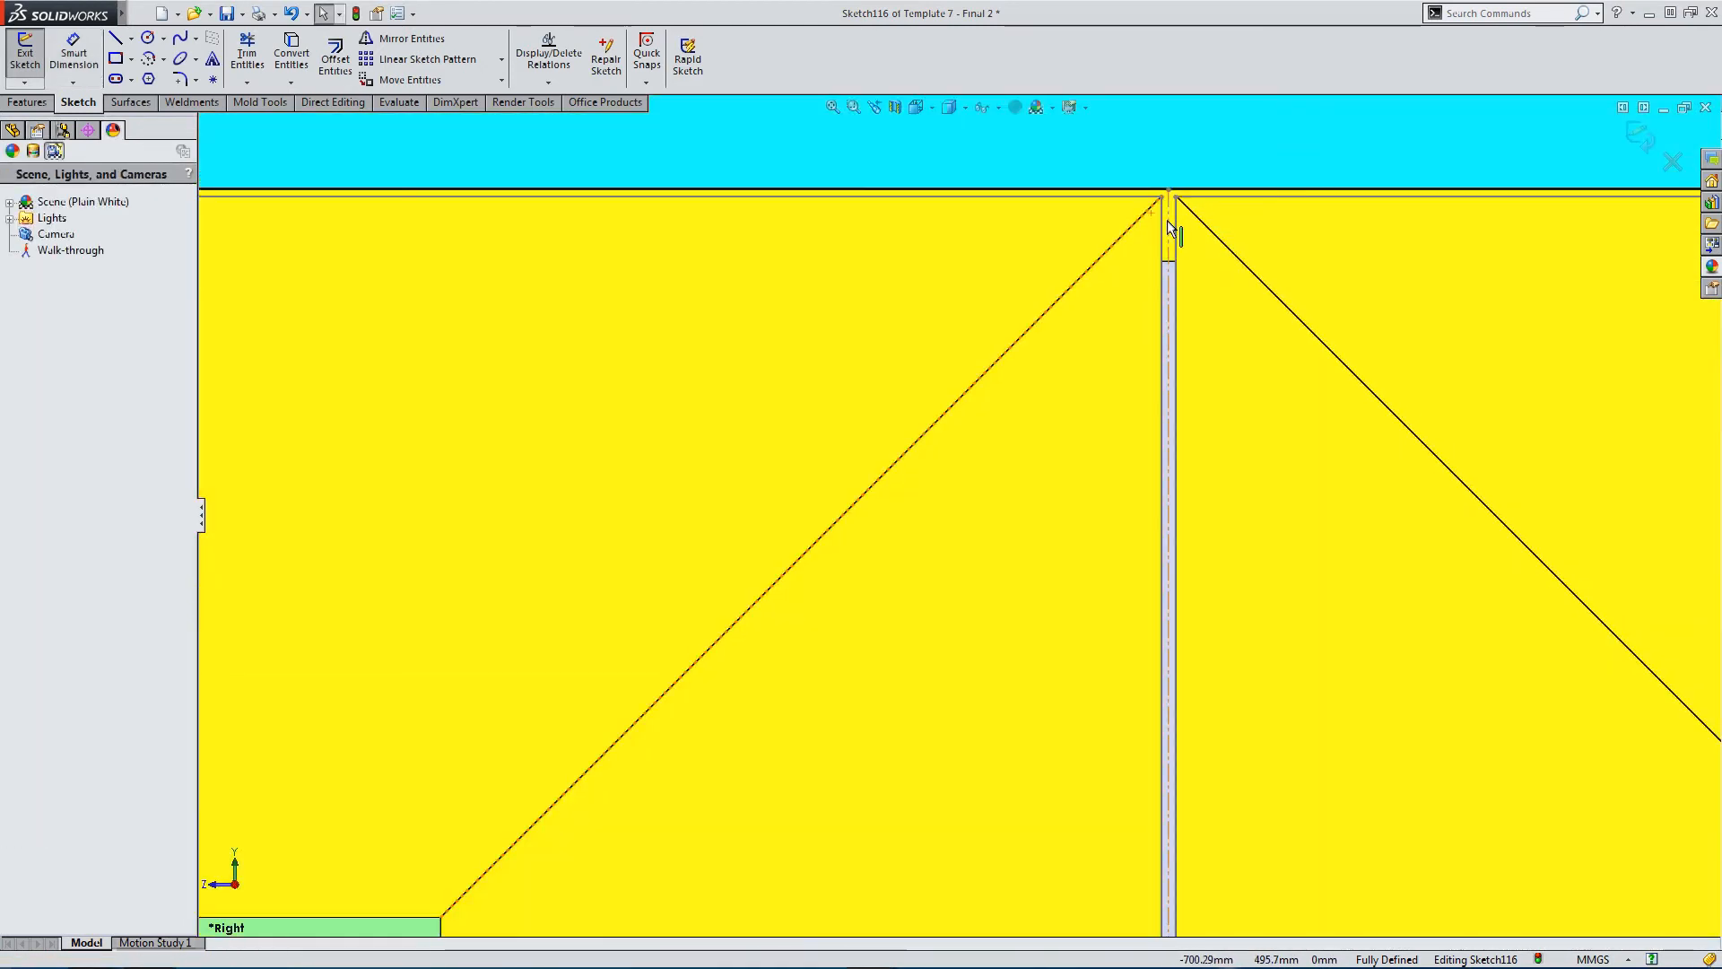
{"action": "left_click", "coordinate": [1167, 239]}
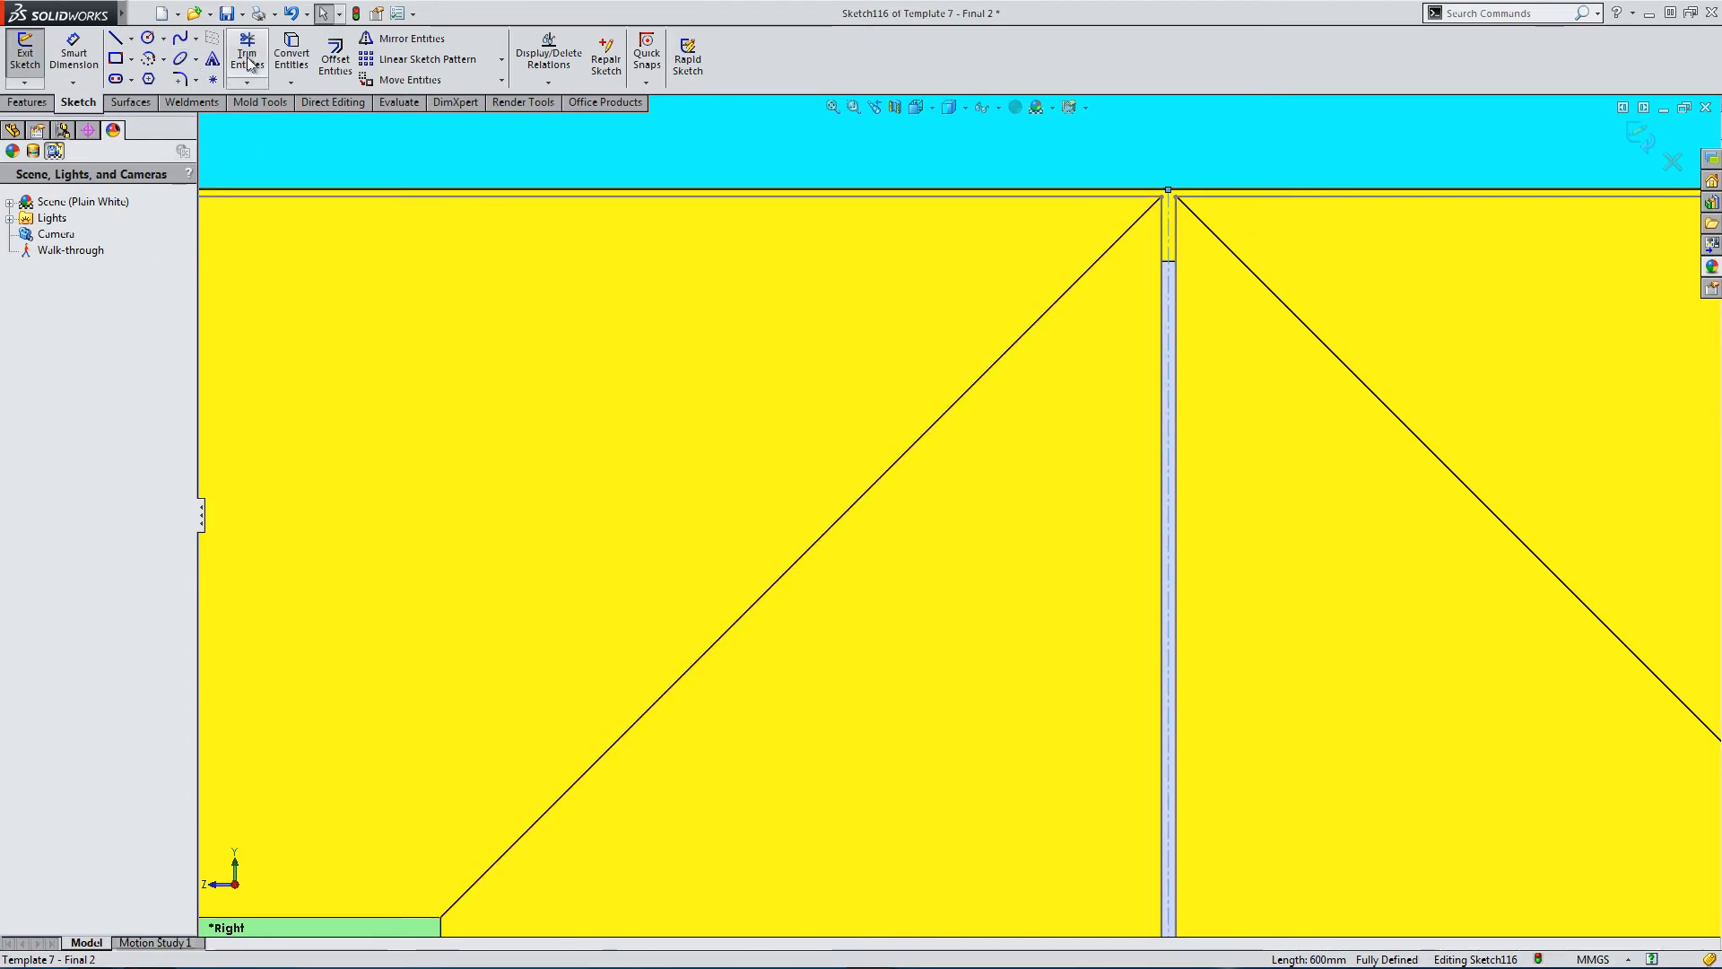
{"action": "left_click", "coordinate": [305, 58]}
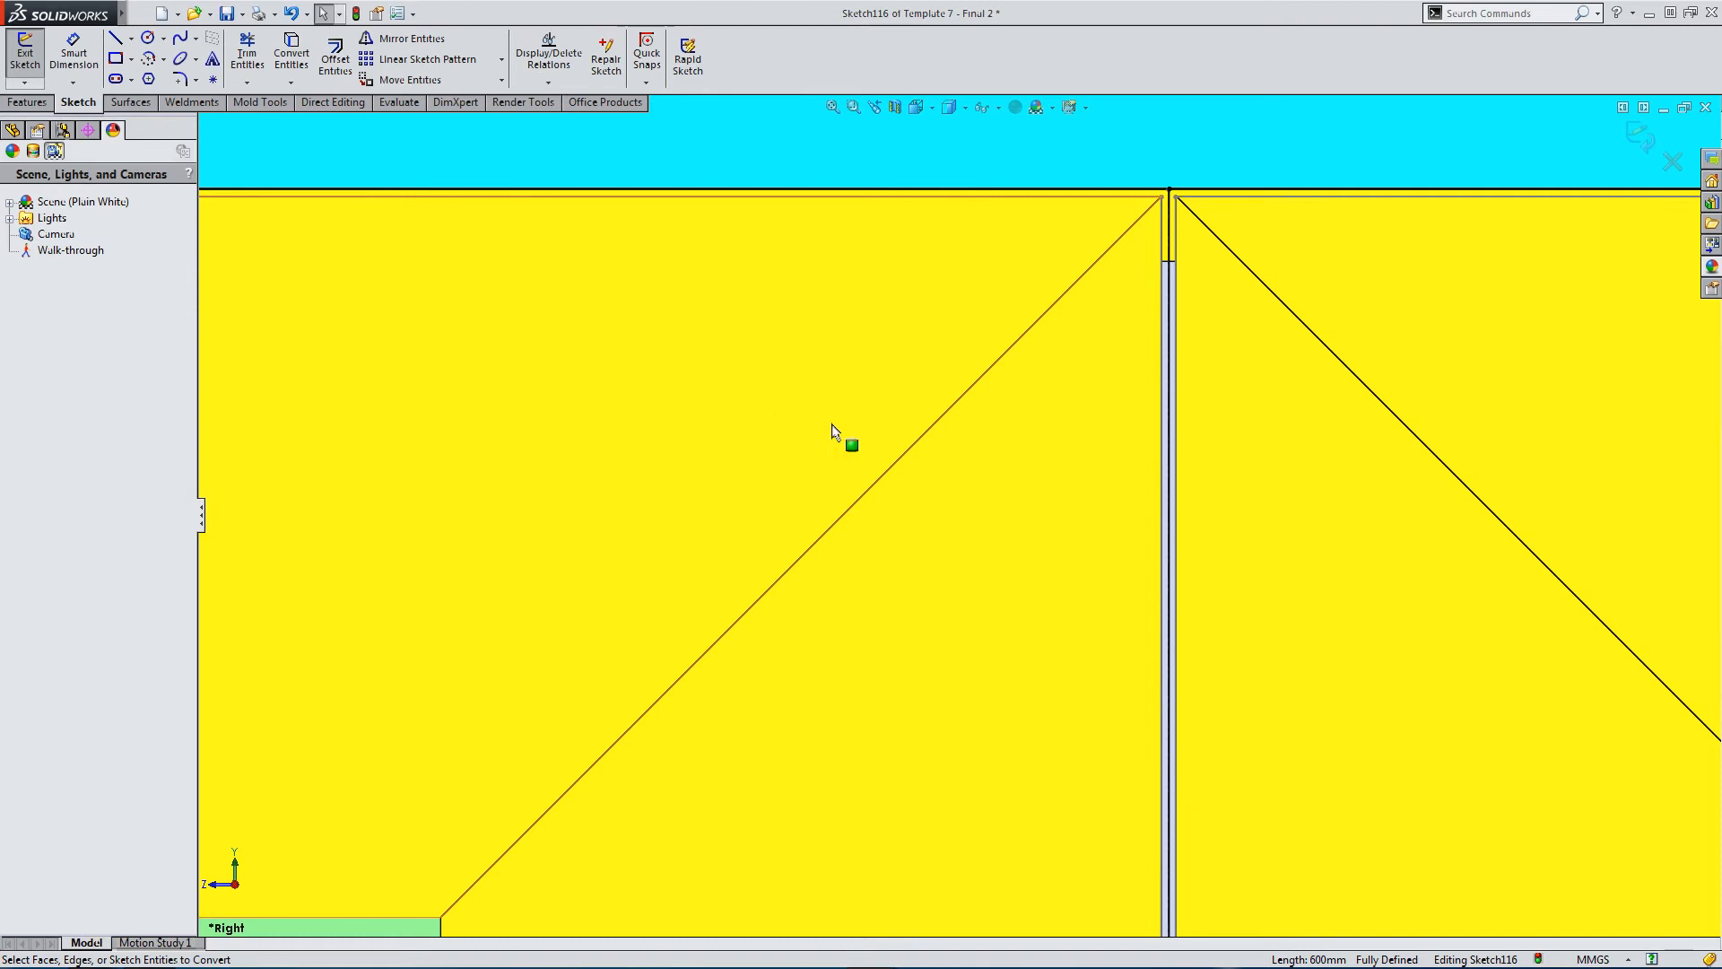
{"action": "scroll", "coordinate": [852, 448], "scroll_direction": "up", "scroll_amount": 2}
{"action": "left_click", "coordinate": [1099, 314]}
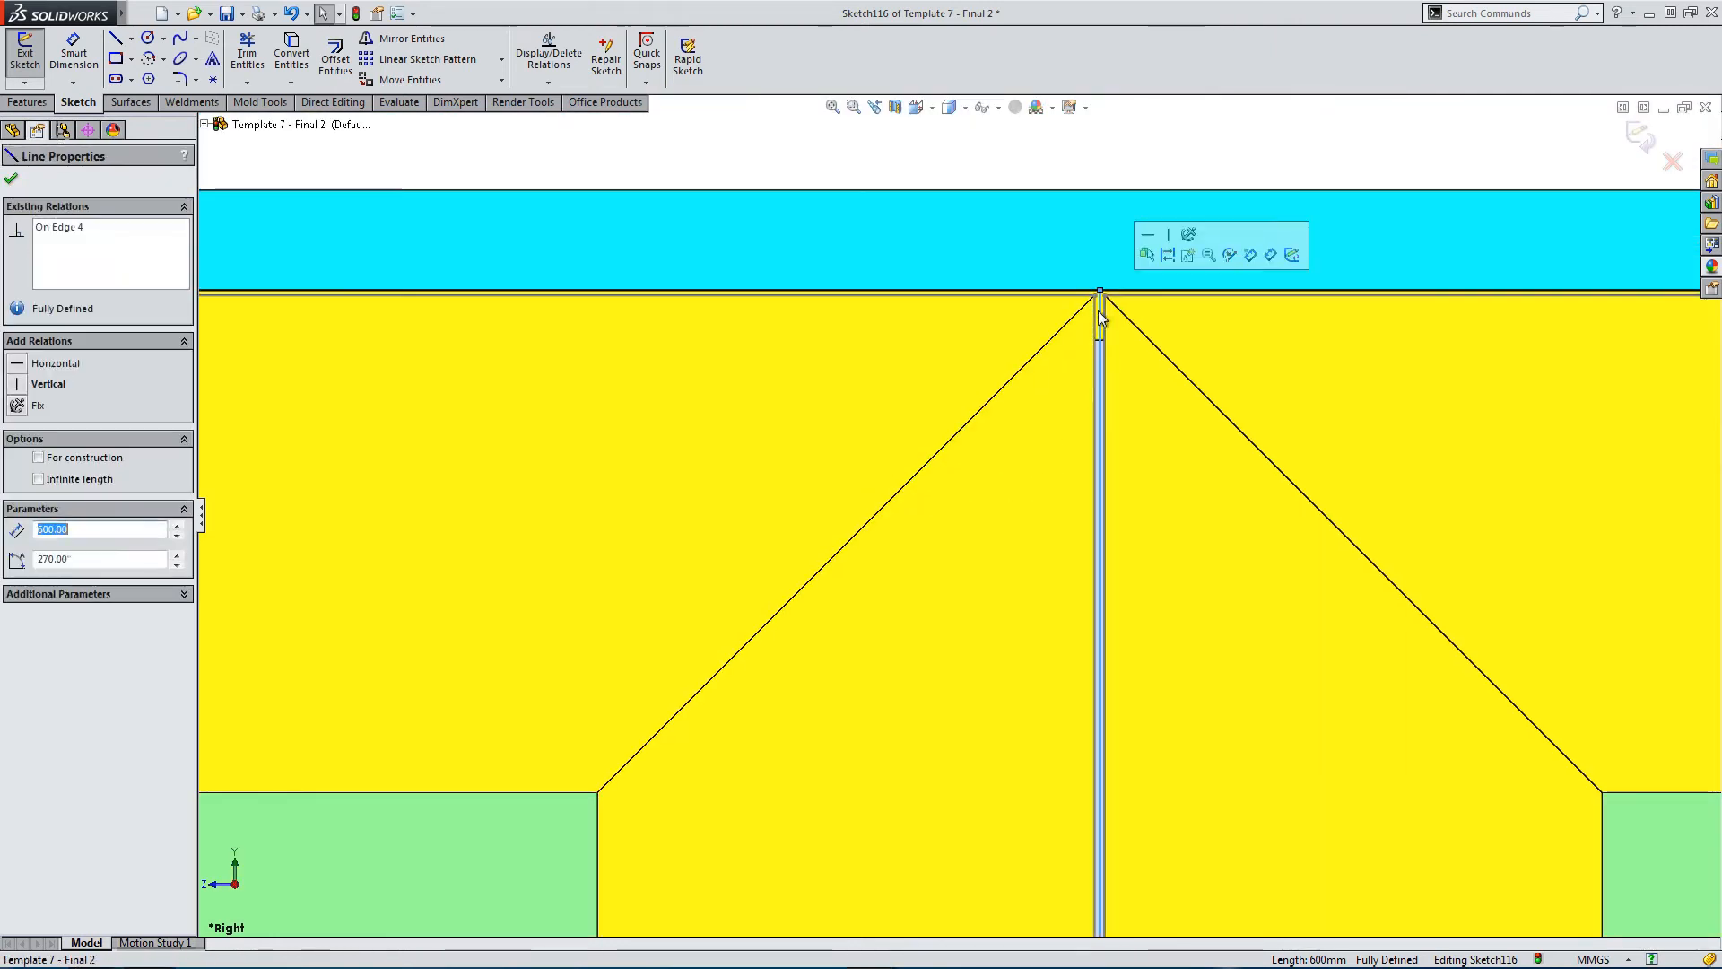
{"action": "left_click", "coordinate": [41, 459]}
{"action": "left_click", "coordinate": [922, 176]}
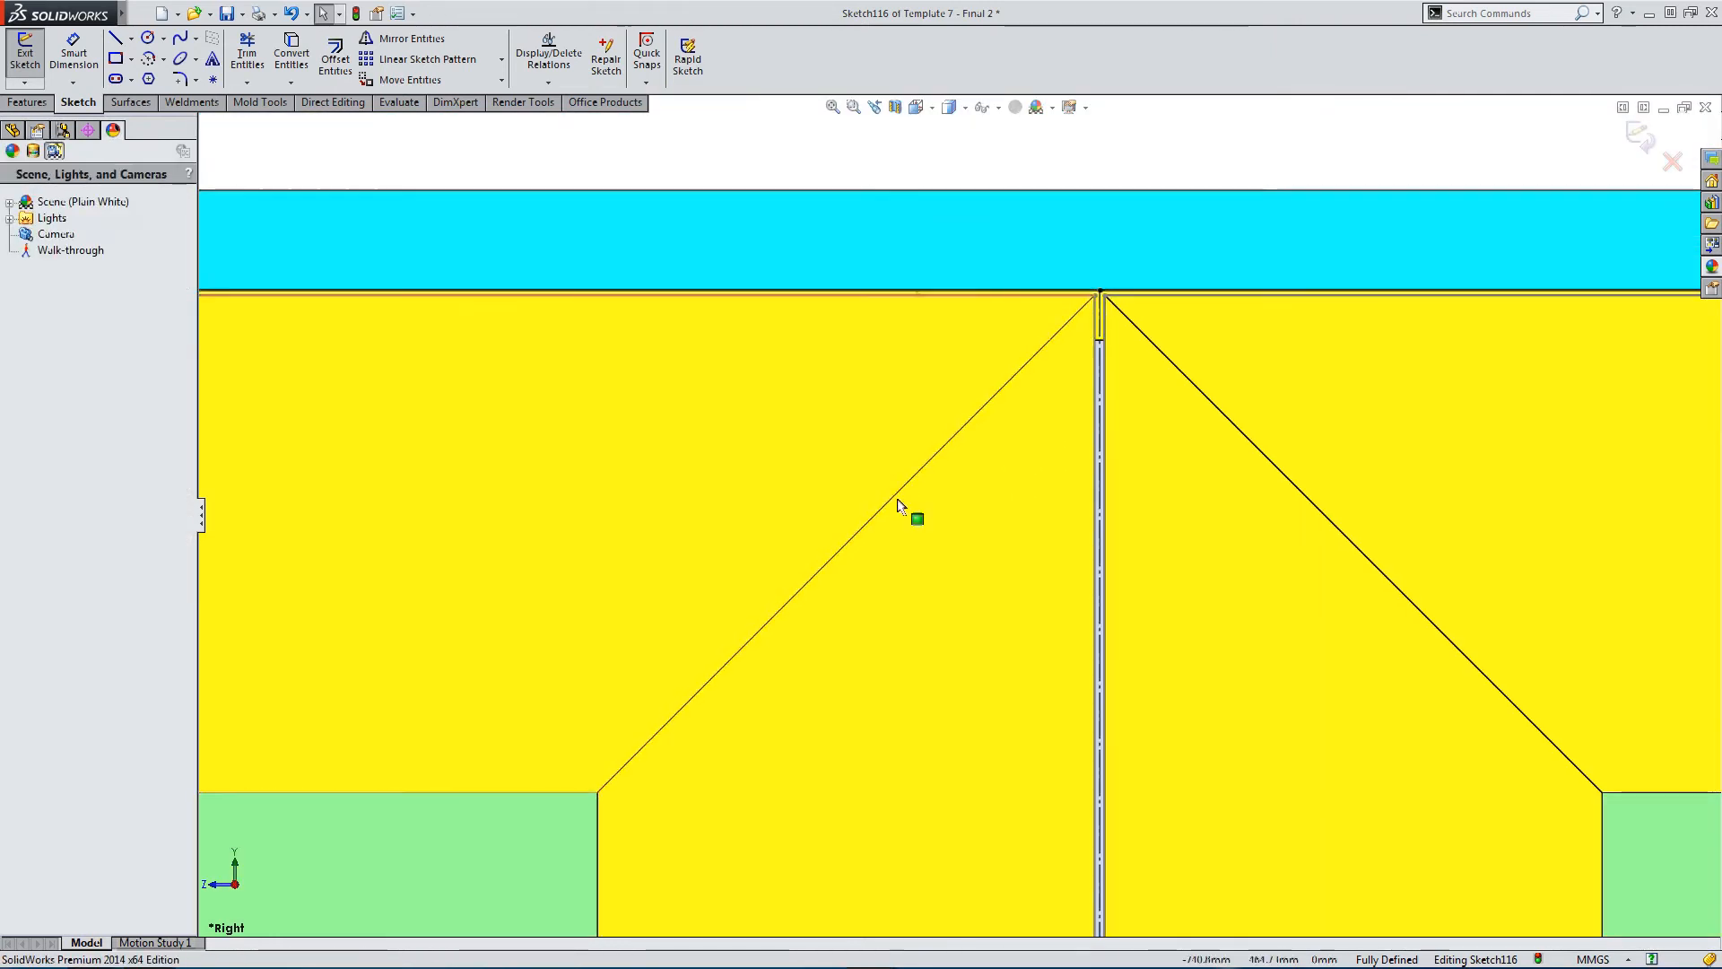
Sketch a circle about 52 mm in diameter on the first door's inner stile, centred on the horizontal midline.
{"action": "scroll", "coordinate": [907, 503], "scroll_direction": "up", "scroll_amount": 4}
{"action": "scroll", "coordinate": [903, 863], "scroll_direction": "up", "scroll_amount": 6}
{"action": "scroll", "coordinate": [896, 807], "scroll_direction": "down", "scroll_amount": 3}
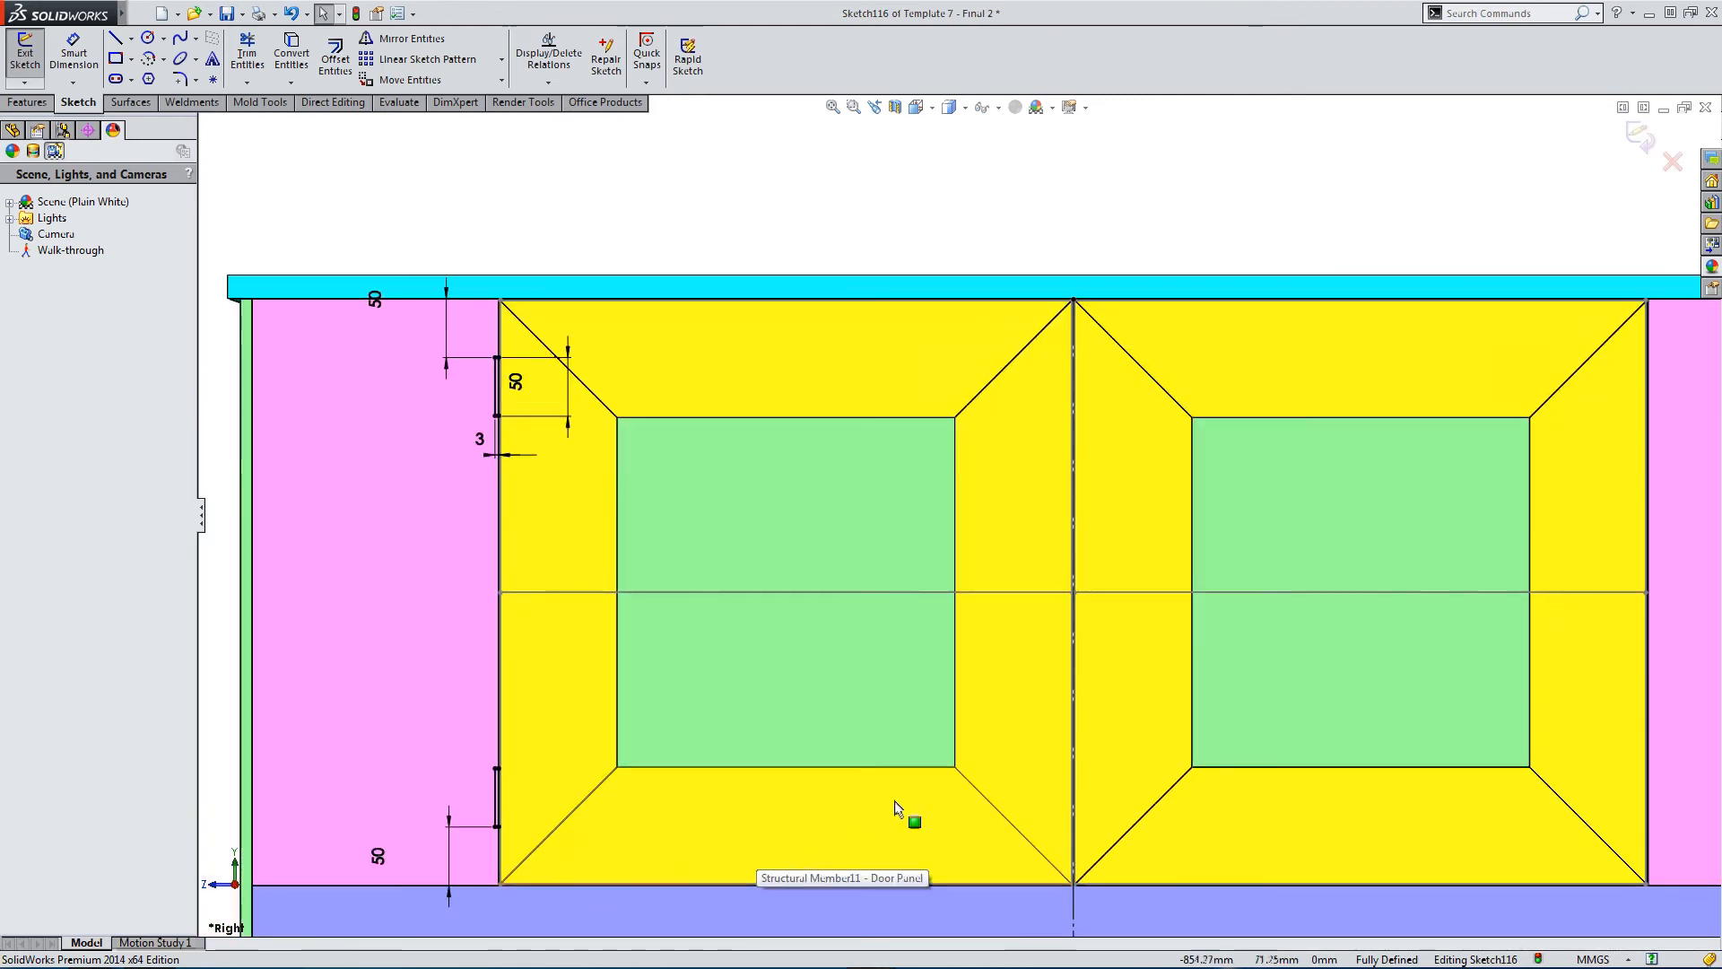
{"action": "left_click", "coordinate": [148, 38]}
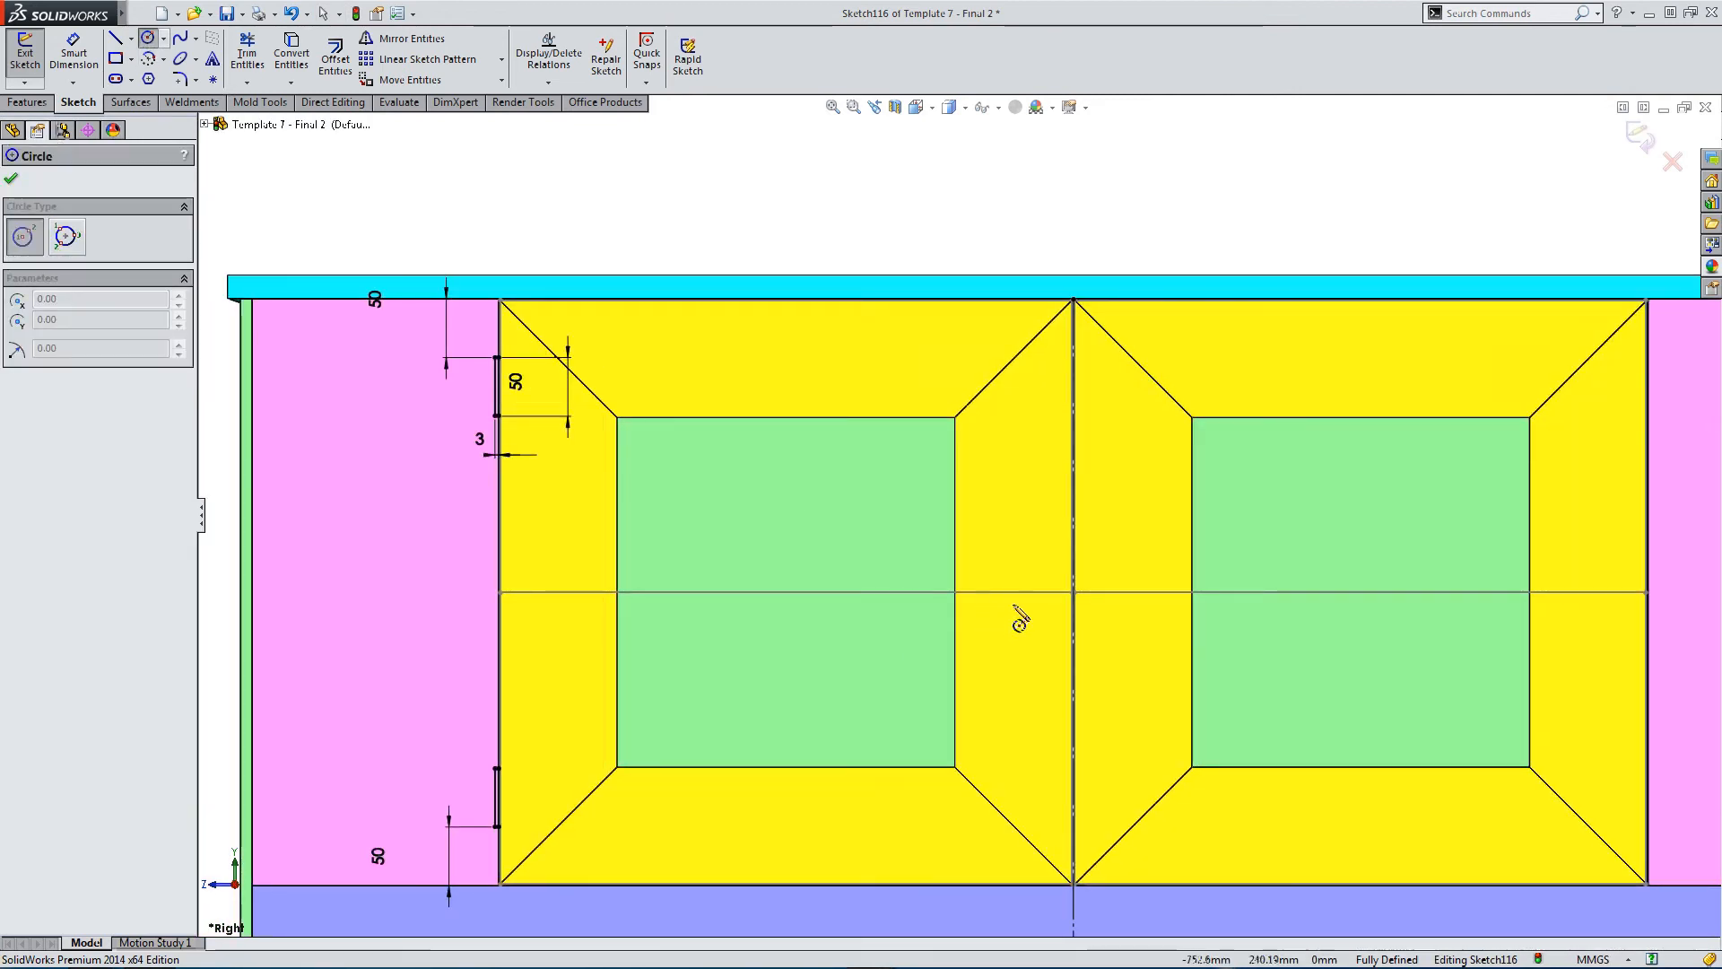
{"action": "left_click", "coordinate": [1017, 592]}
{"action": "left_click", "coordinate": [989, 601]}
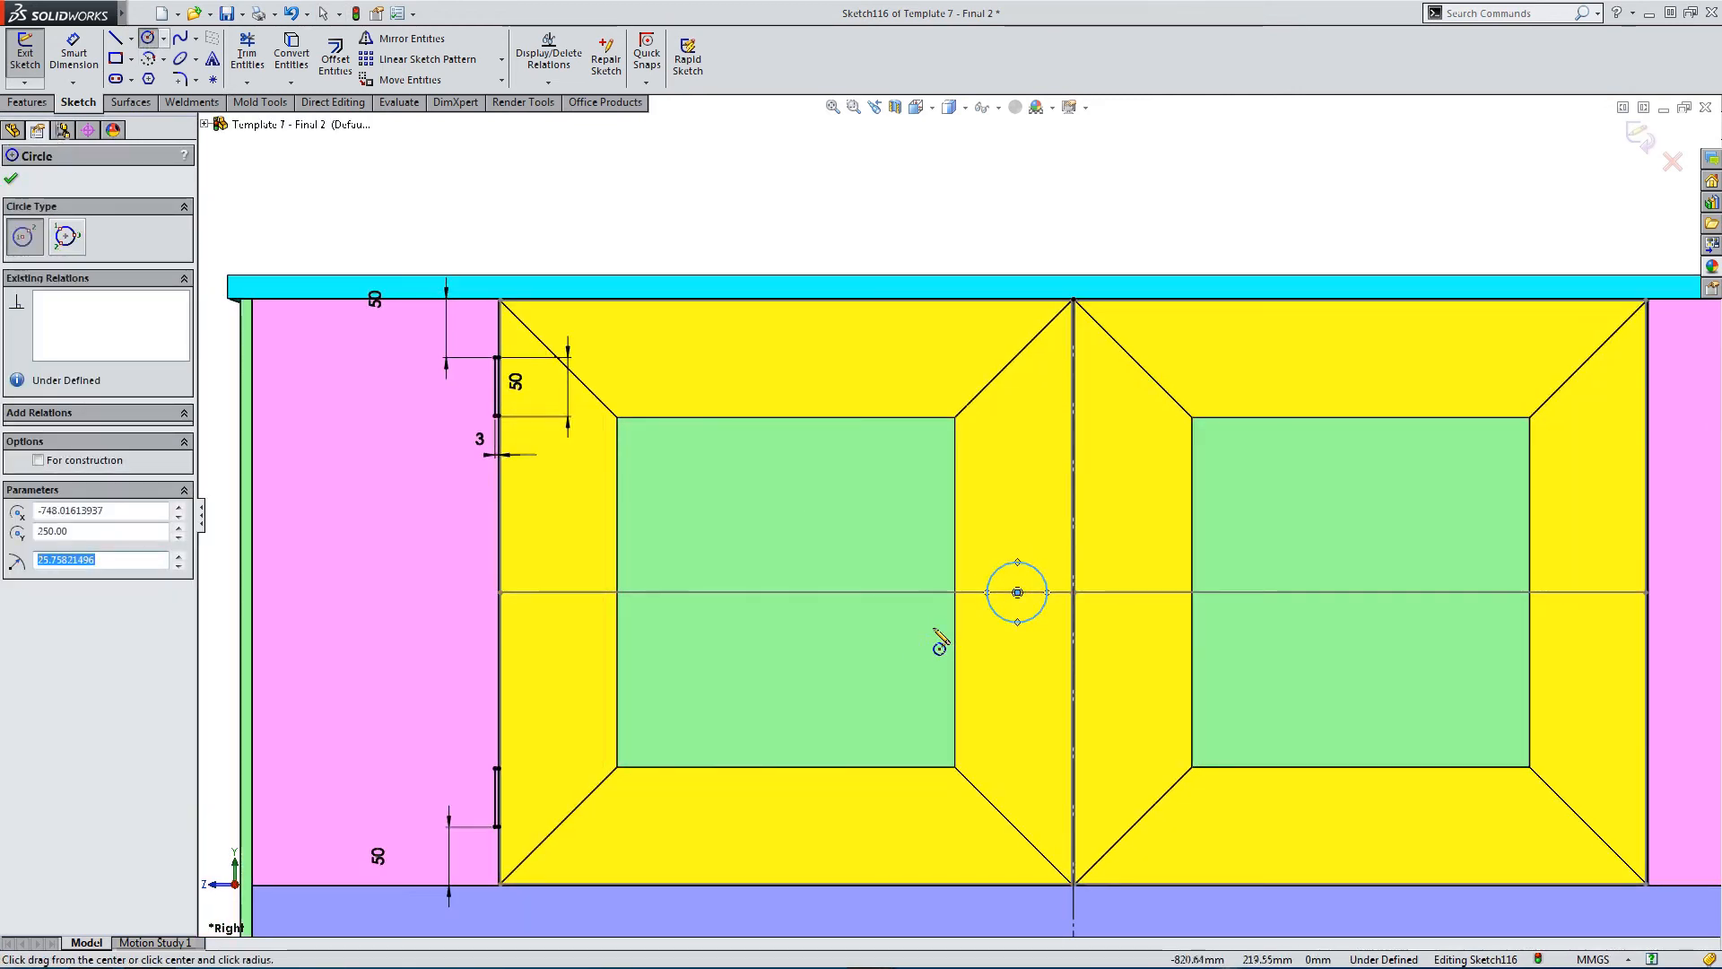
{"action": "key", "text": "Escape"}
Set the circle's diameter to 25 mm.
{"action": "left_click", "coordinate": [95, 59]}
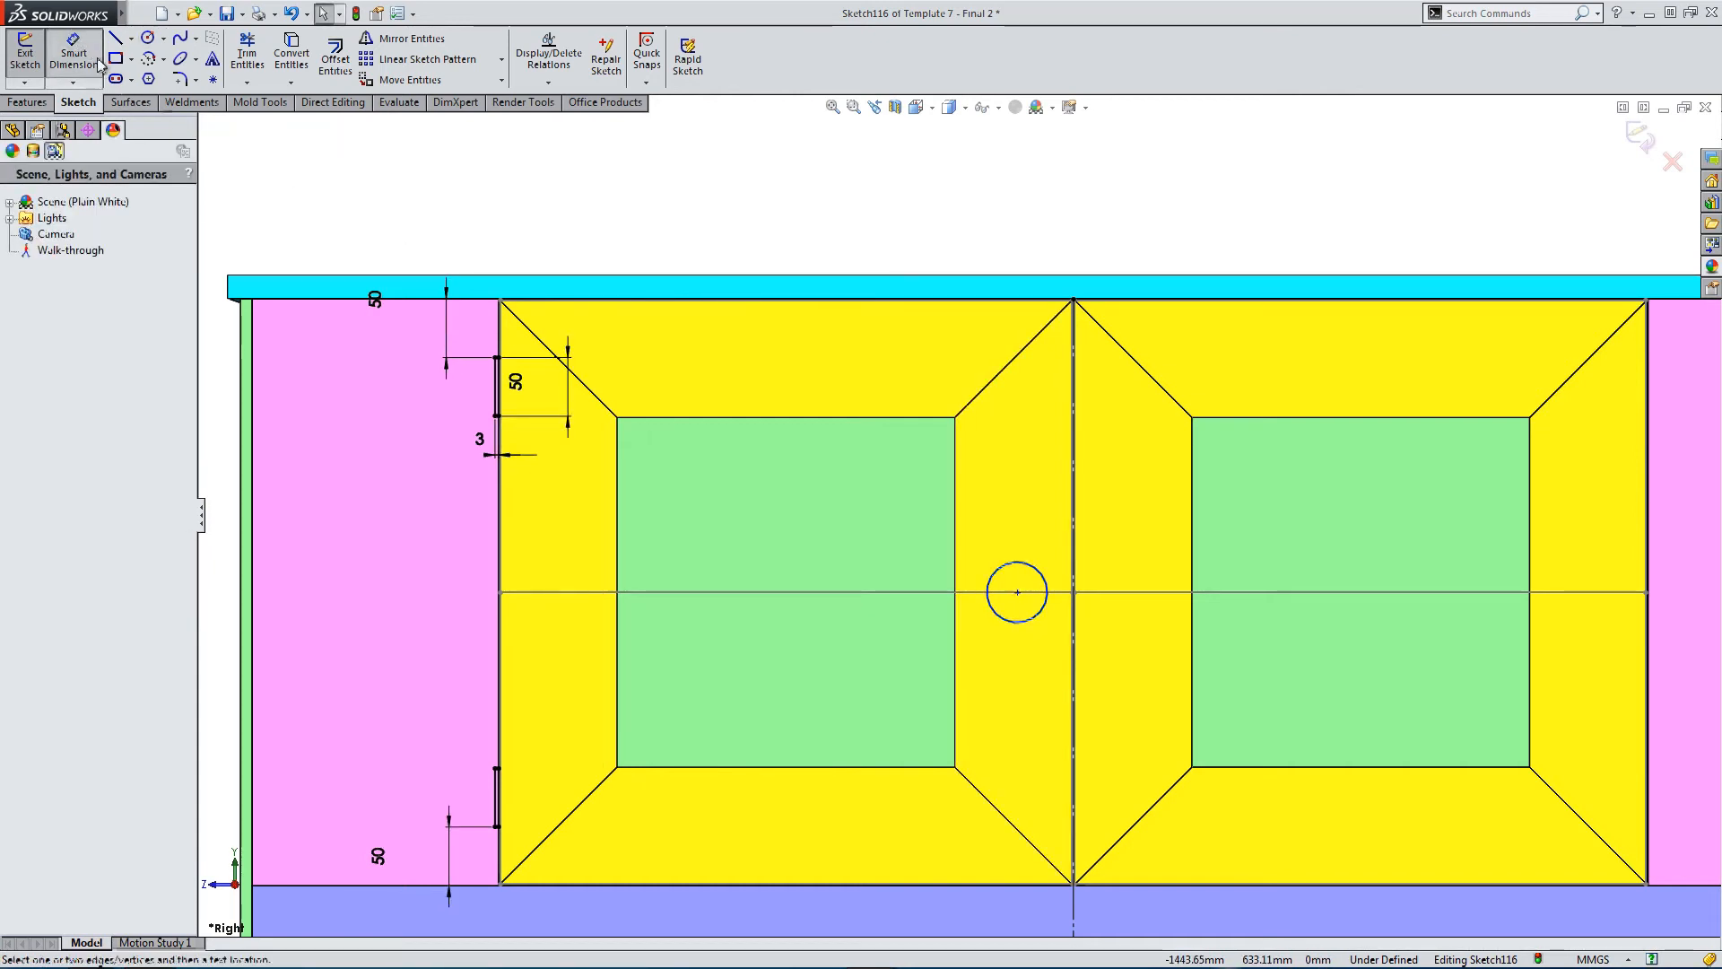
{"action": "left_click", "coordinate": [995, 583]}
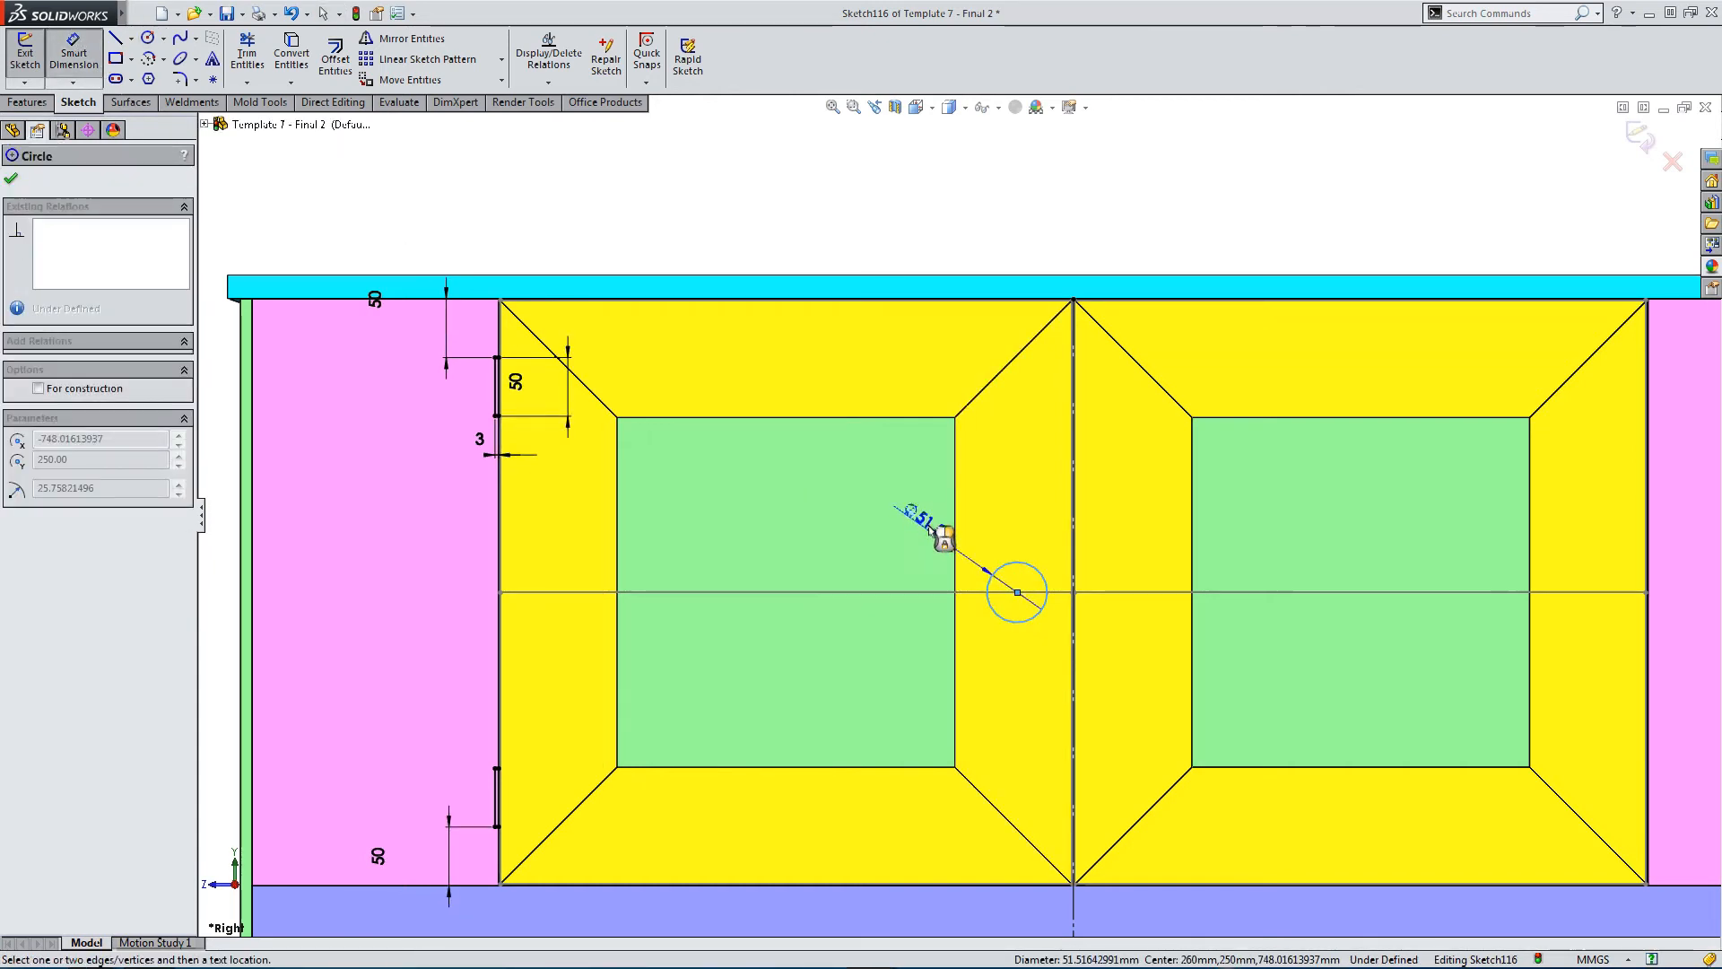
{"action": "left_click", "coordinate": [932, 538]}
{"action": "type", "text": "25"}
{"action": "key", "text": "Return"}
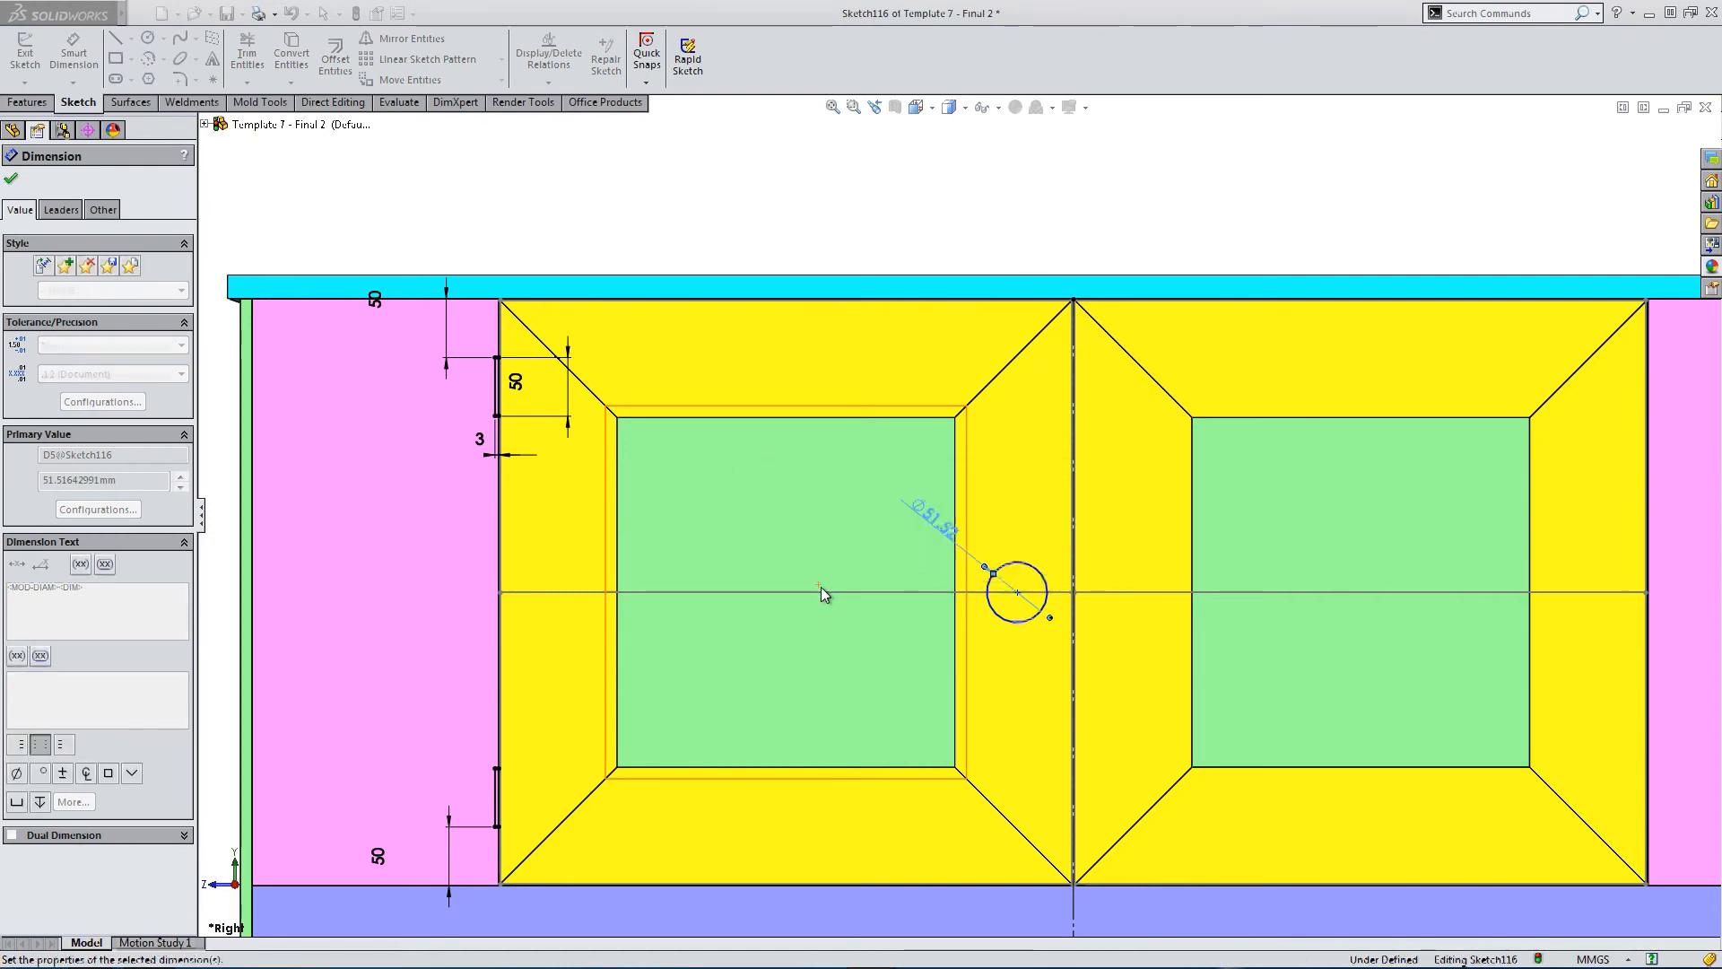
Dimension the circle's centre from the vertical construction line between the doors and set the distance to 45 mm.
{"action": "scroll", "coordinate": [1117, 638], "scroll_direction": "down", "scroll_amount": 4}
{"action": "left_click", "coordinate": [911, 539]}
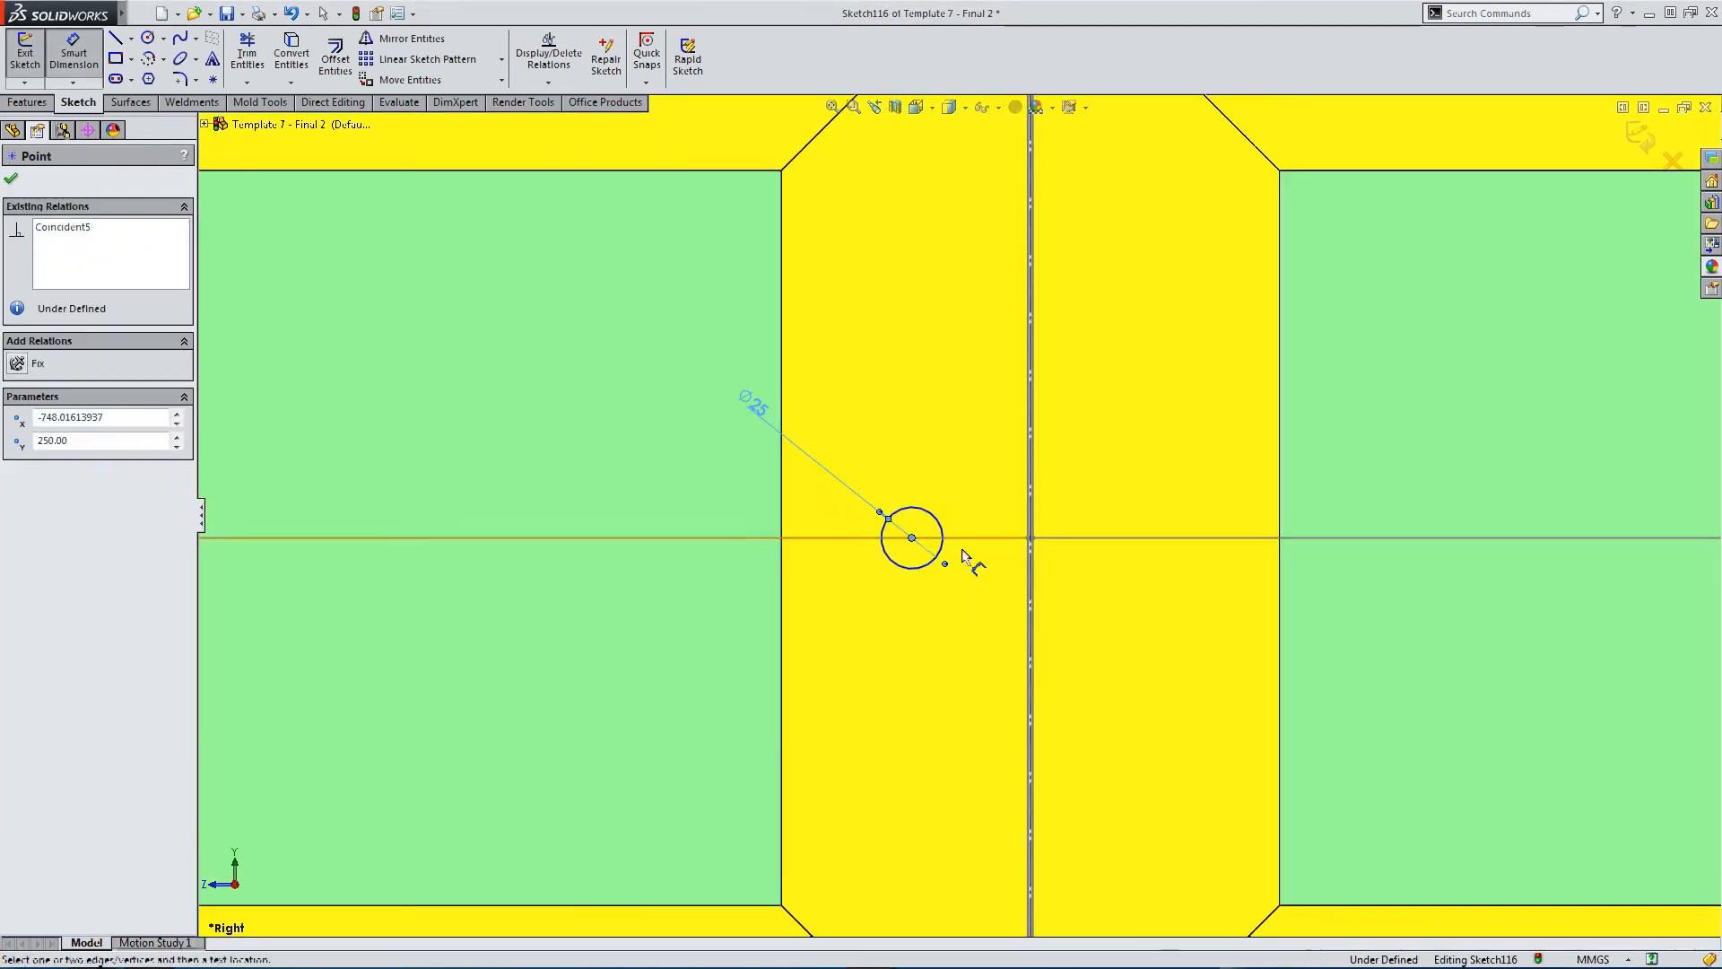
{"action": "scroll", "coordinate": [1022, 571], "scroll_direction": "down", "scroll_amount": 3}
{"action": "left_click", "coordinate": [1036, 545]}
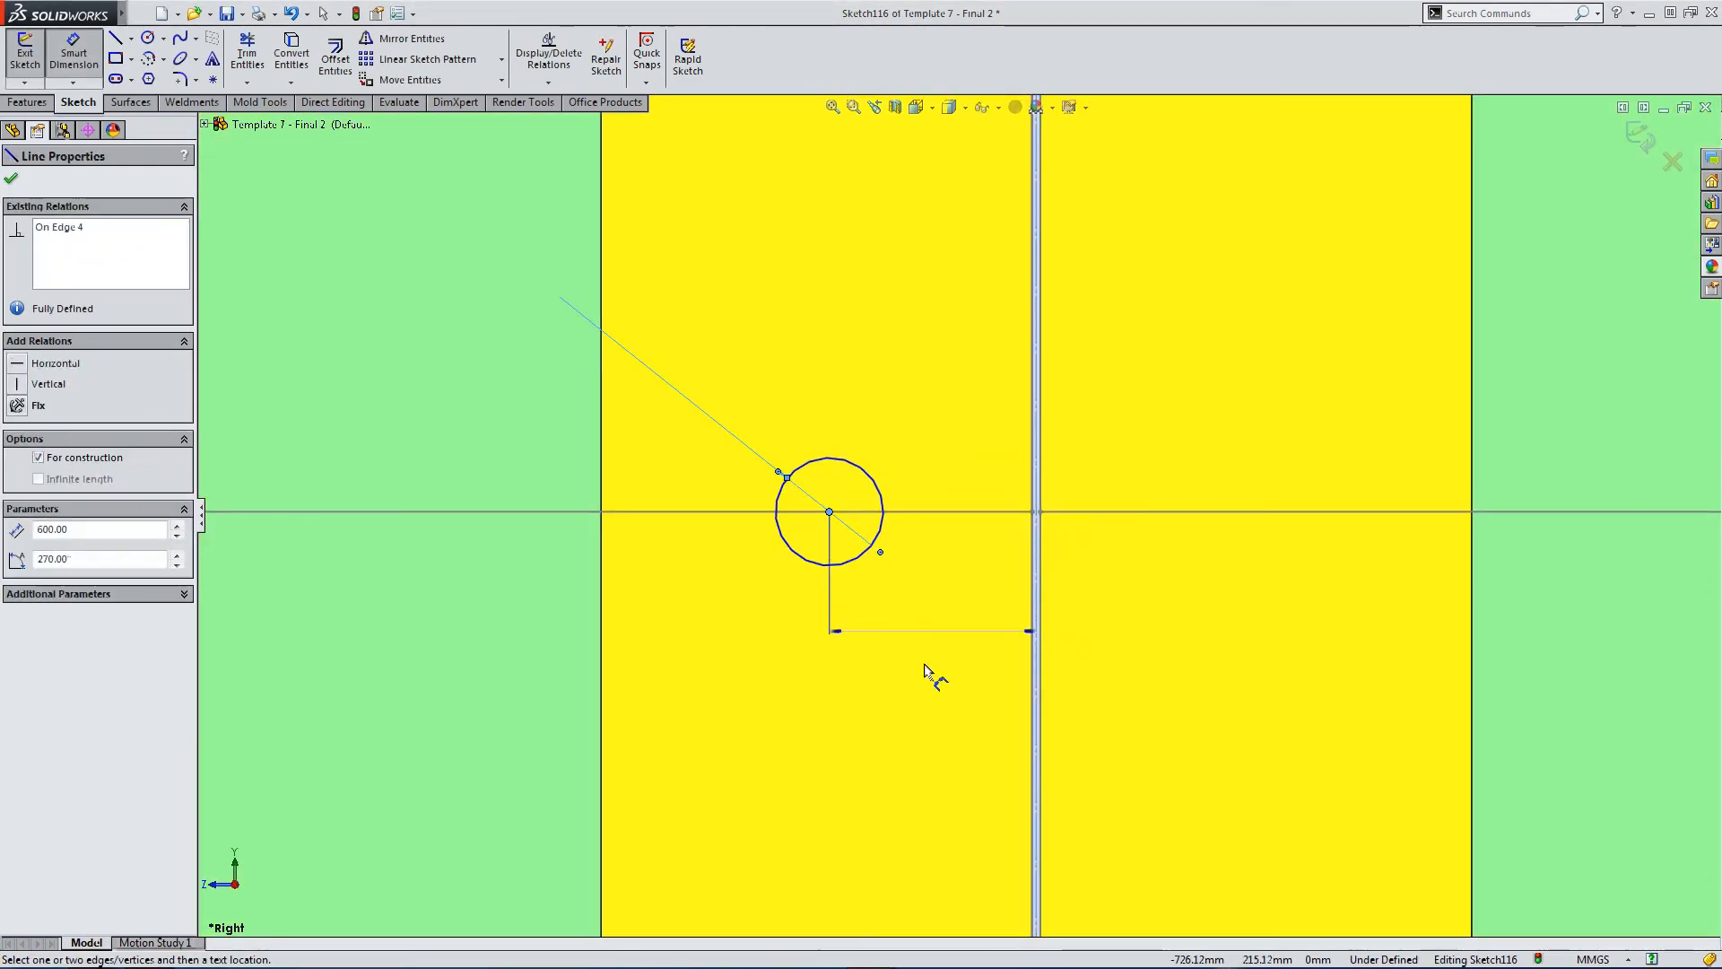
{"action": "left_click", "coordinate": [907, 696]}
{"action": "type", "text": "45"}
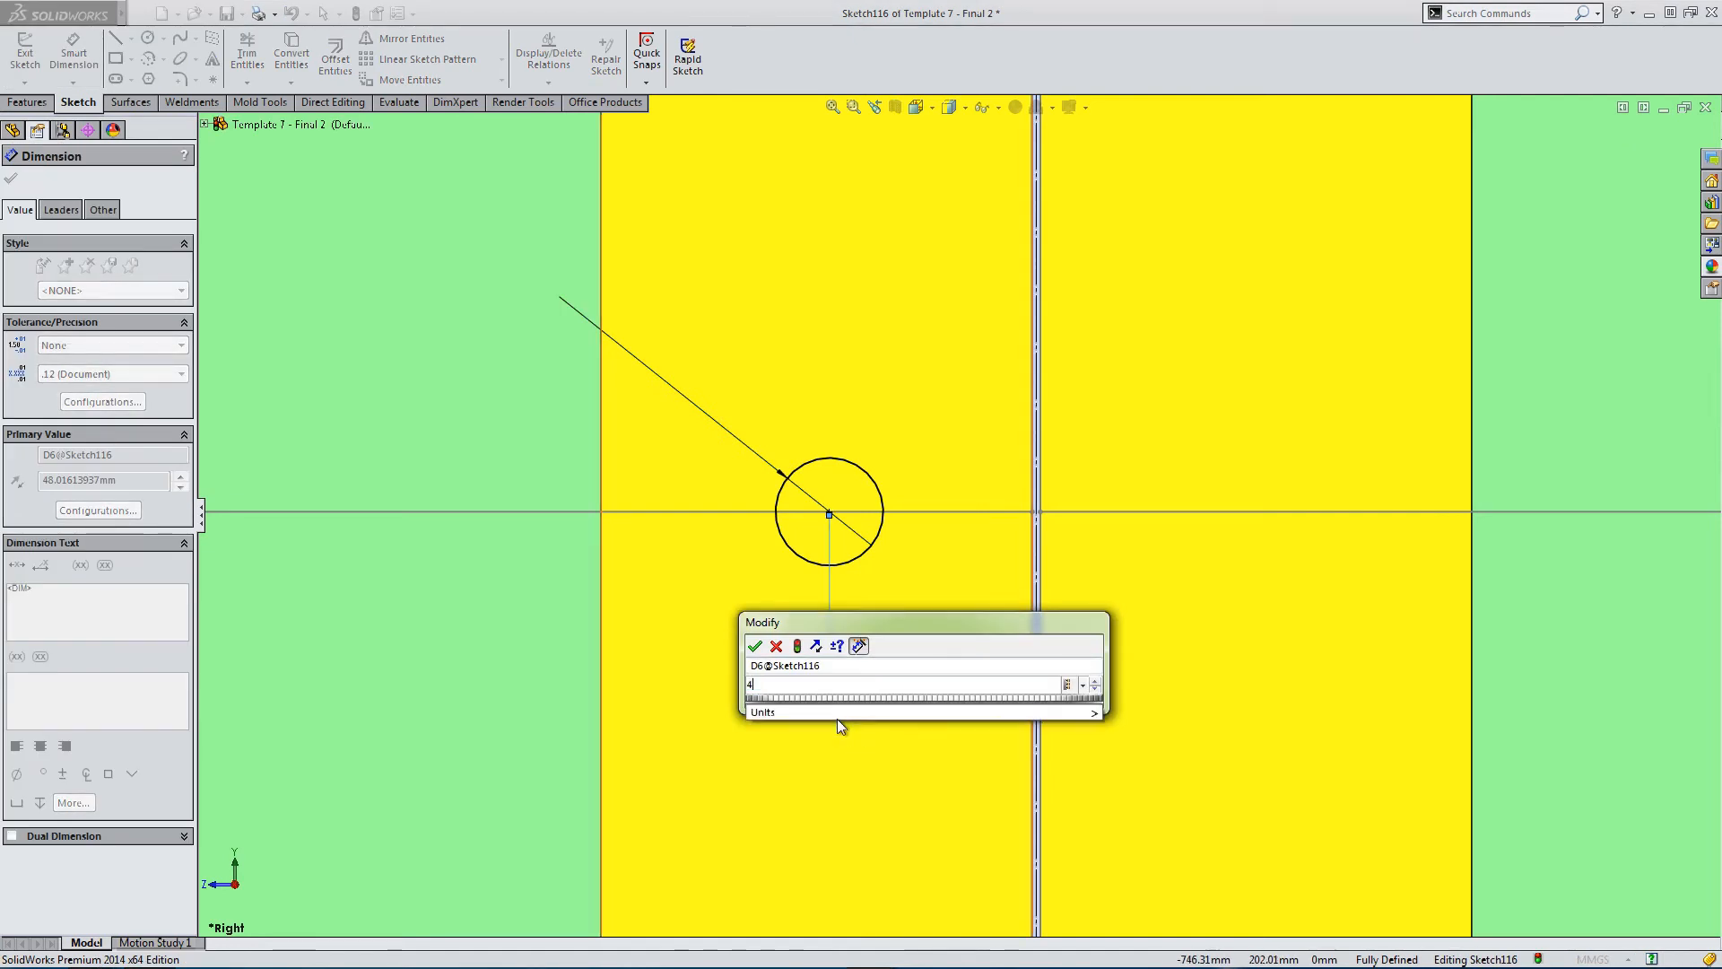
{"action": "key", "text": "Return"}
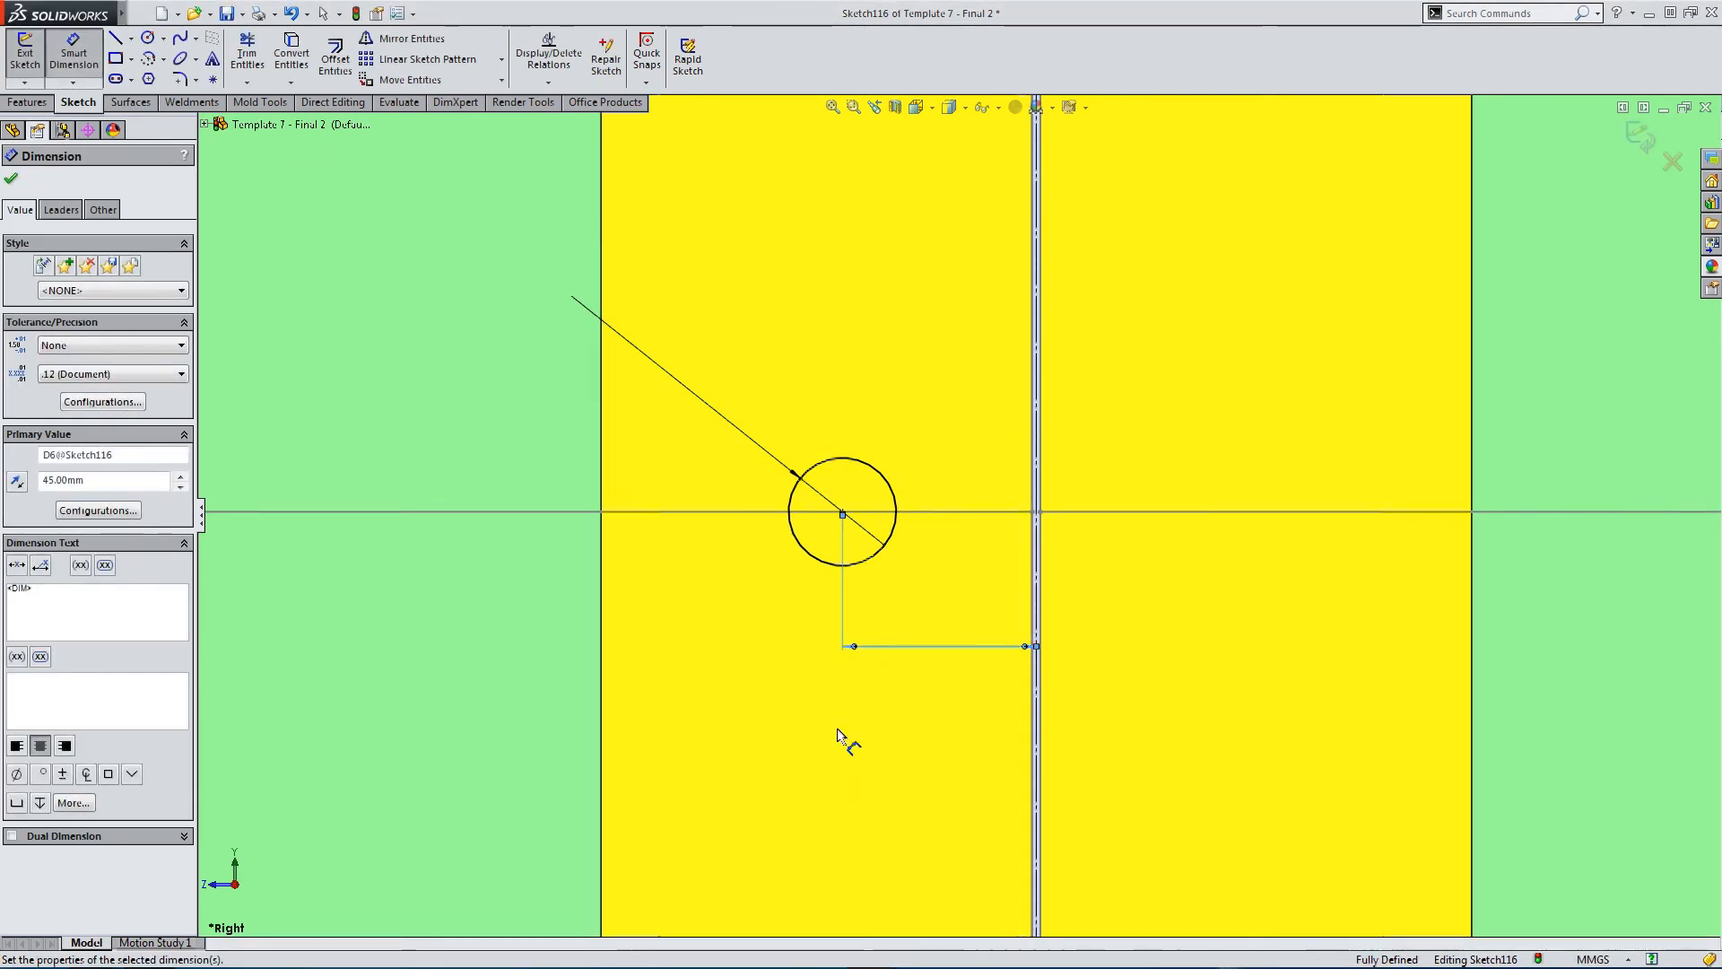
{"action": "scroll", "coordinate": [841, 718], "scroll_direction": "up", "scroll_amount": 5}
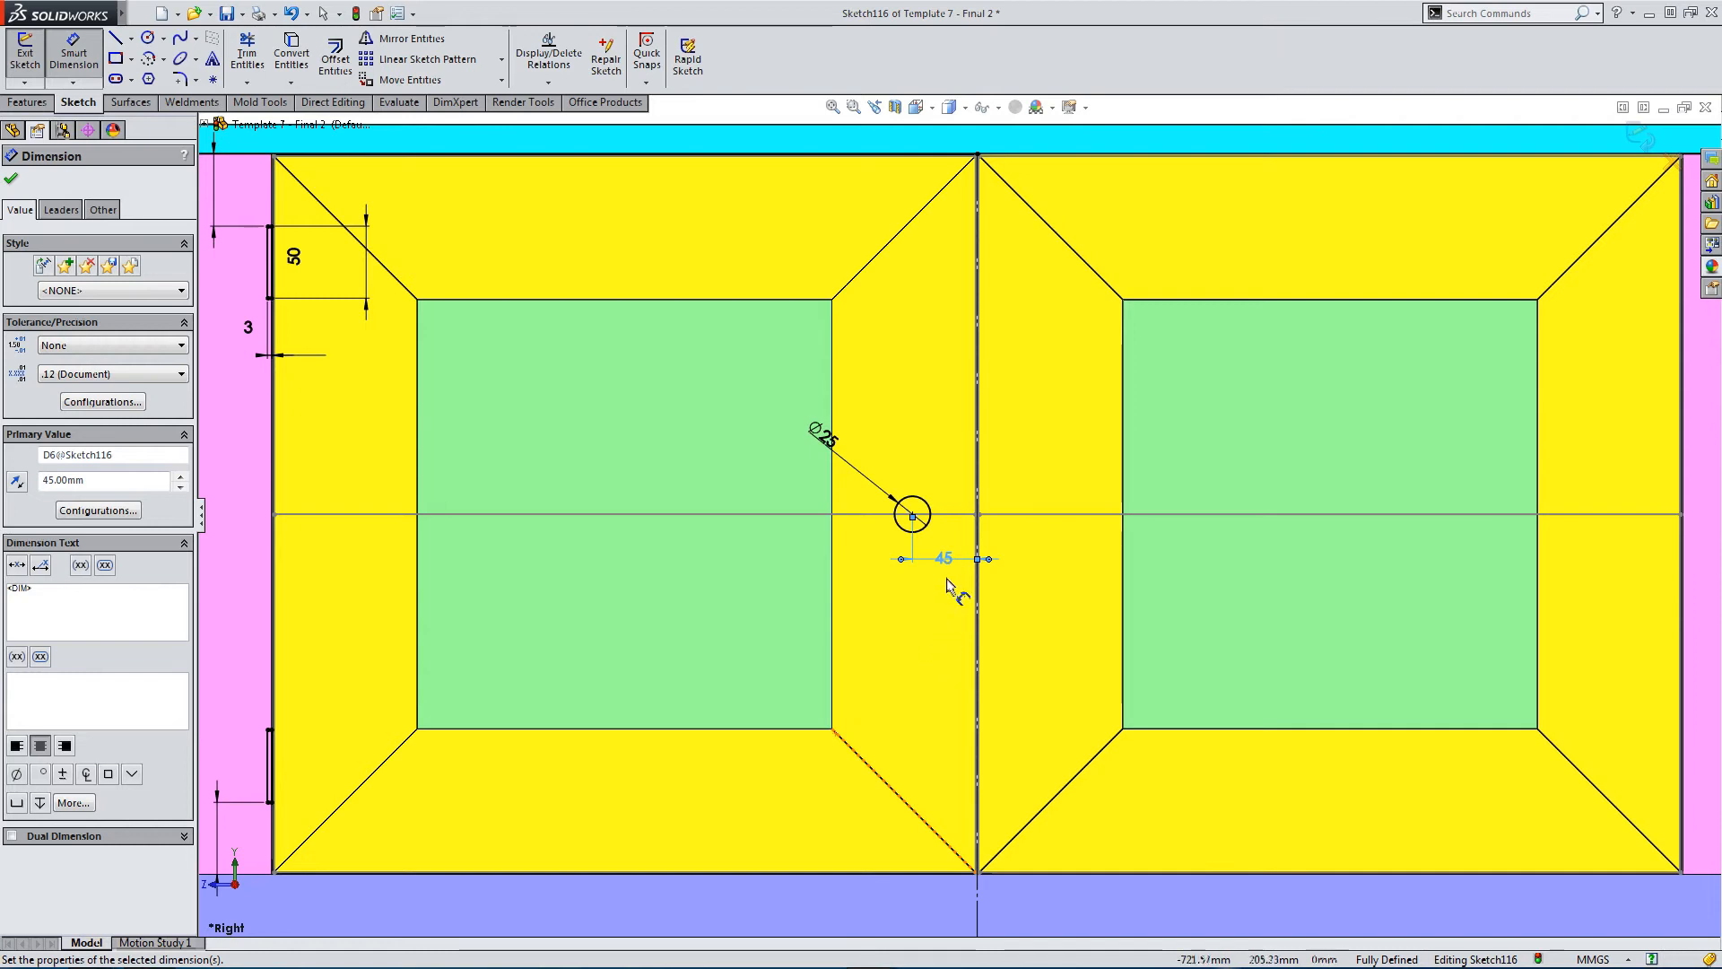
{"action": "key", "text": "Escape"}
Mirror both hinge rectangles and the 25 mm circle about the vertical construction line between the doors.
{"action": "scroll", "coordinate": [929, 637], "scroll_direction": "up", "scroll_amount": 4}
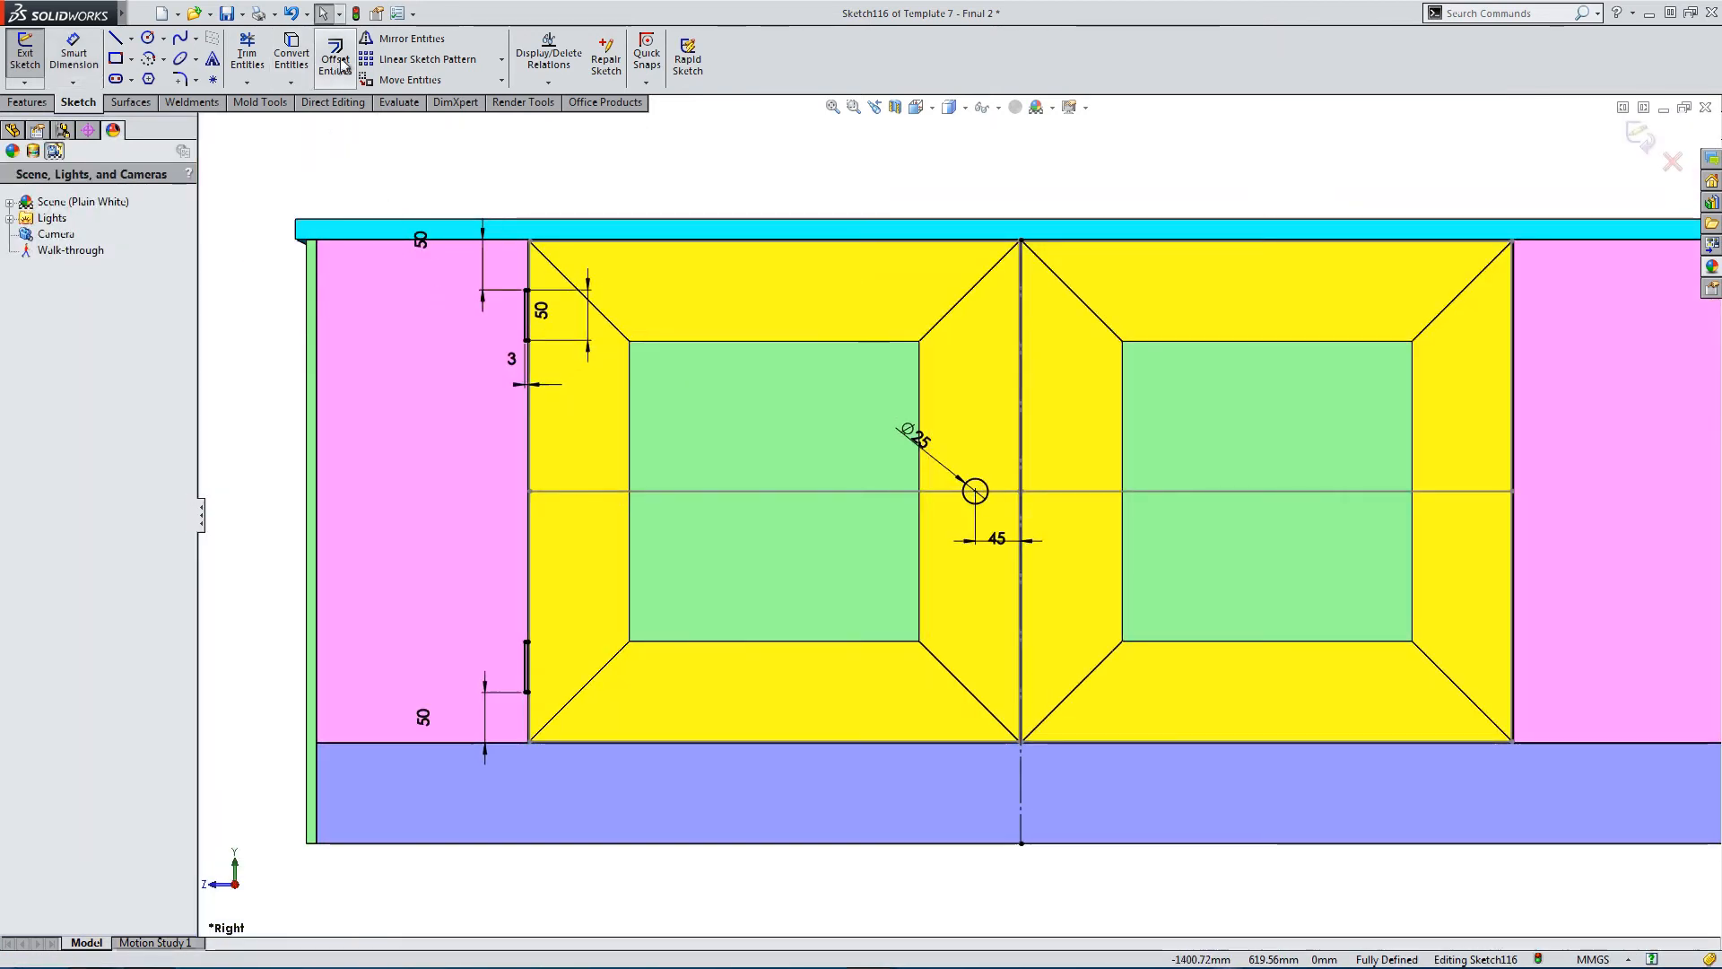
{"action": "left_click", "coordinate": [409, 38]}
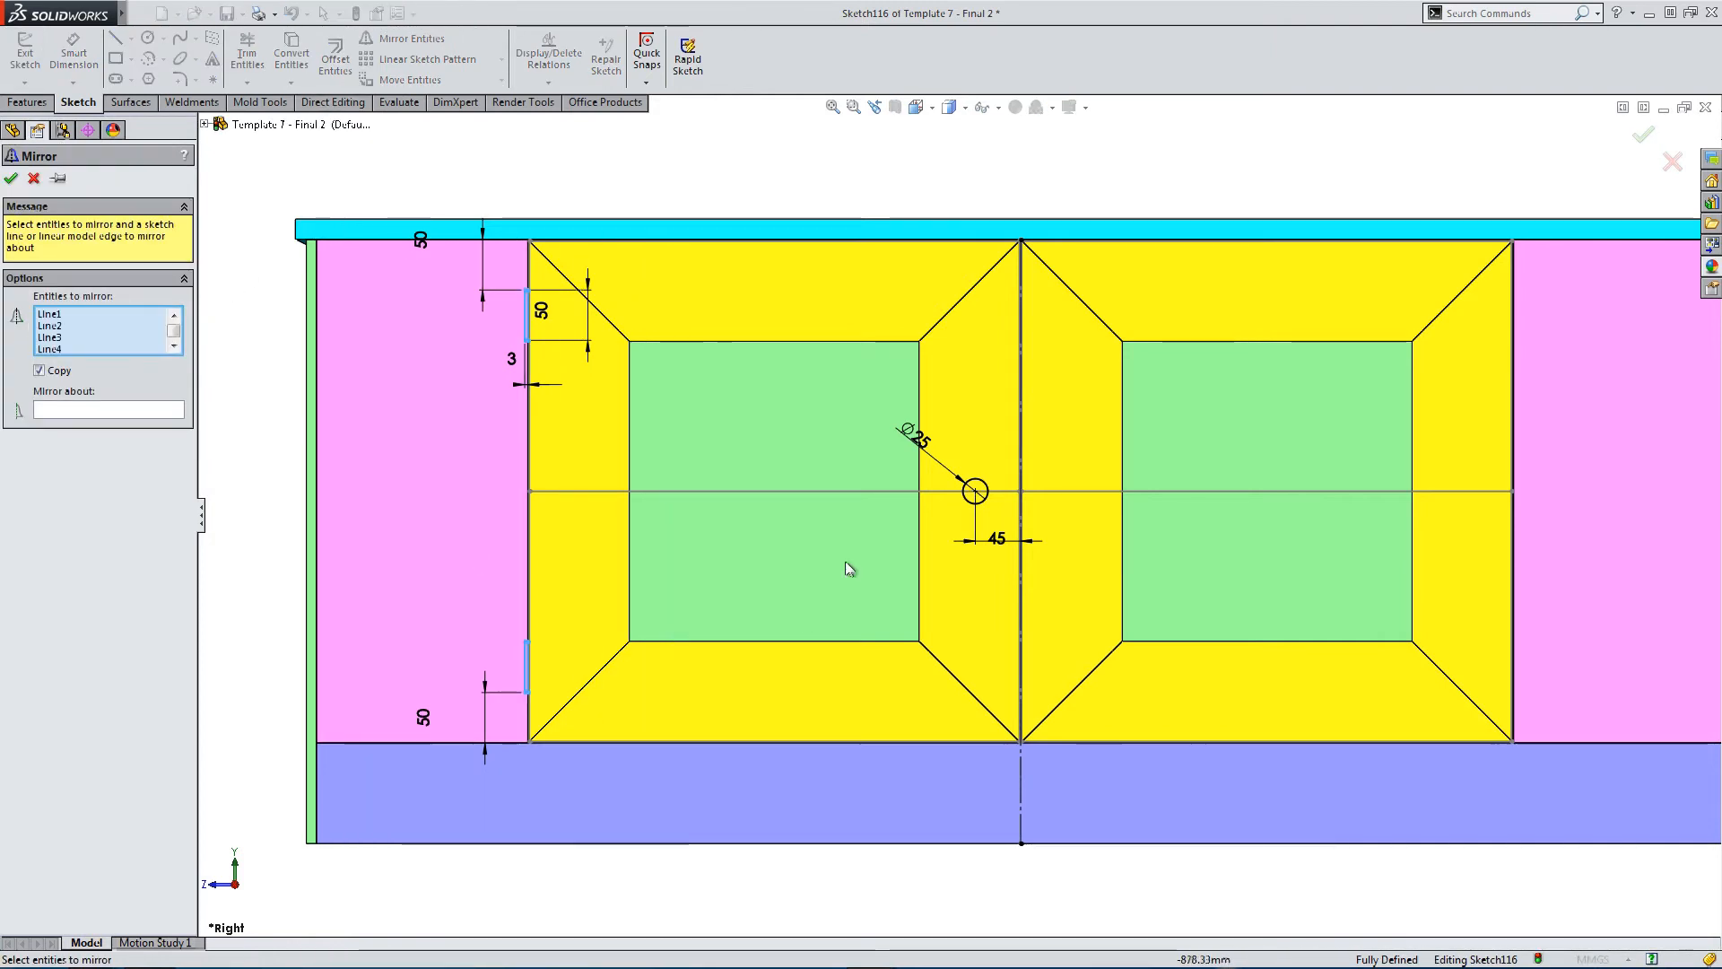
{"action": "left_click", "coordinate": [975, 492]}
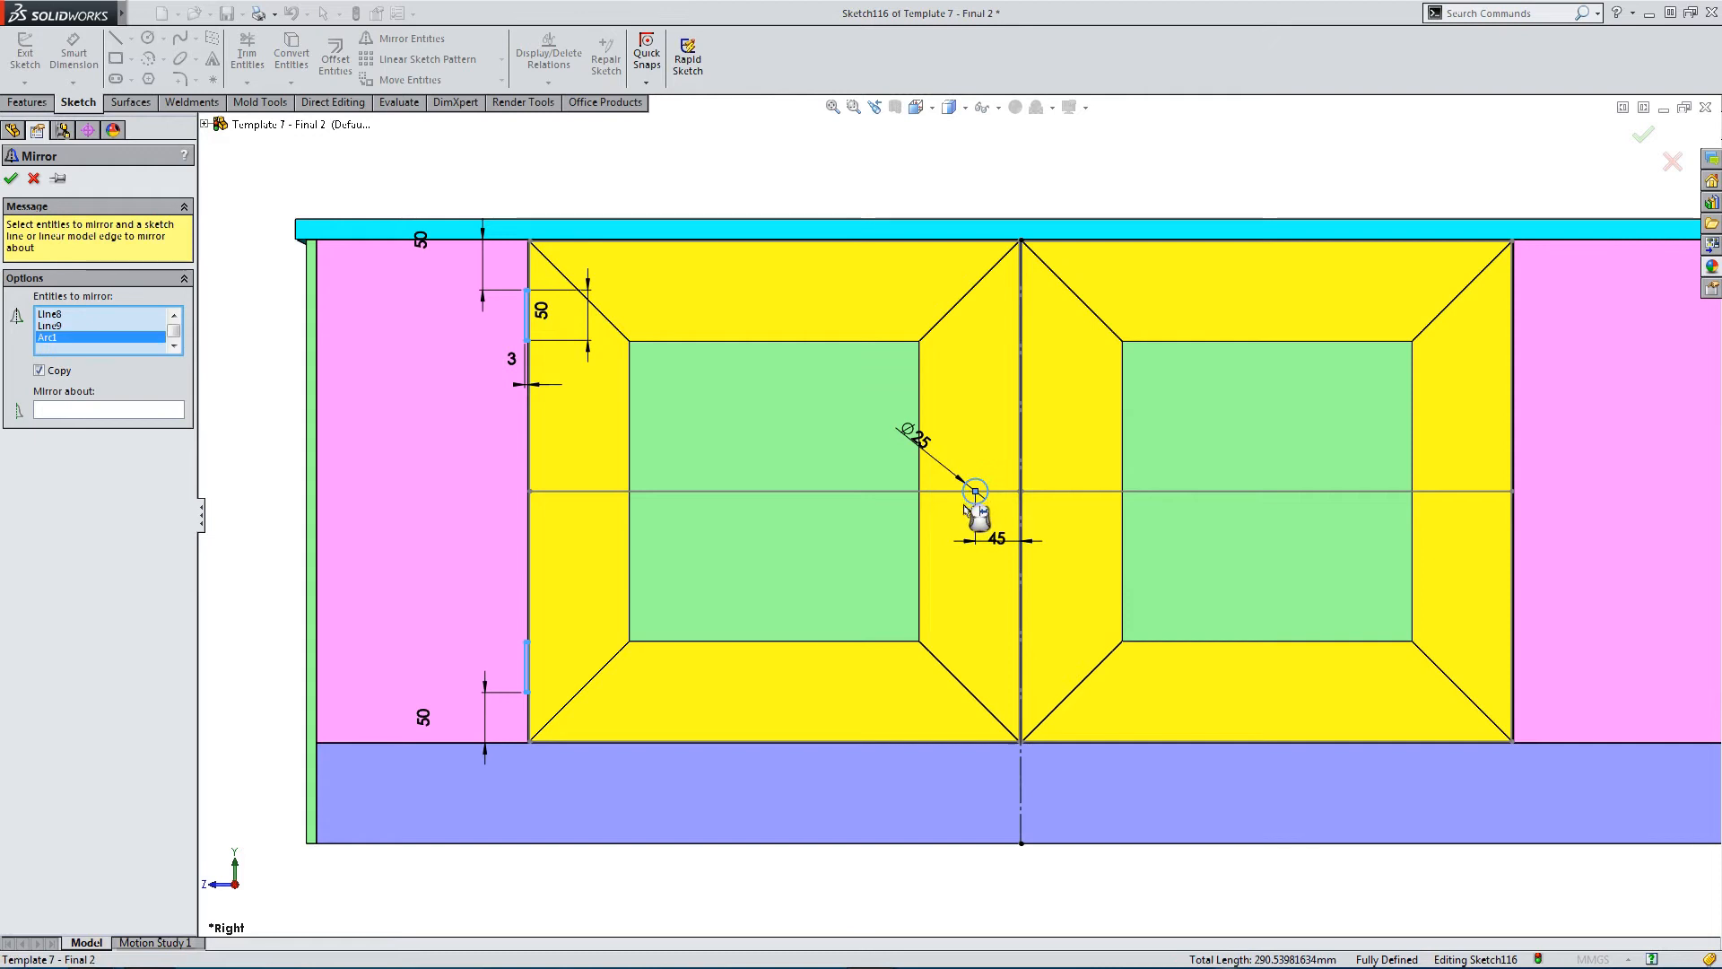
{"action": "scroll", "coordinate": [1038, 303], "scroll_direction": "down", "scroll_amount": 8}
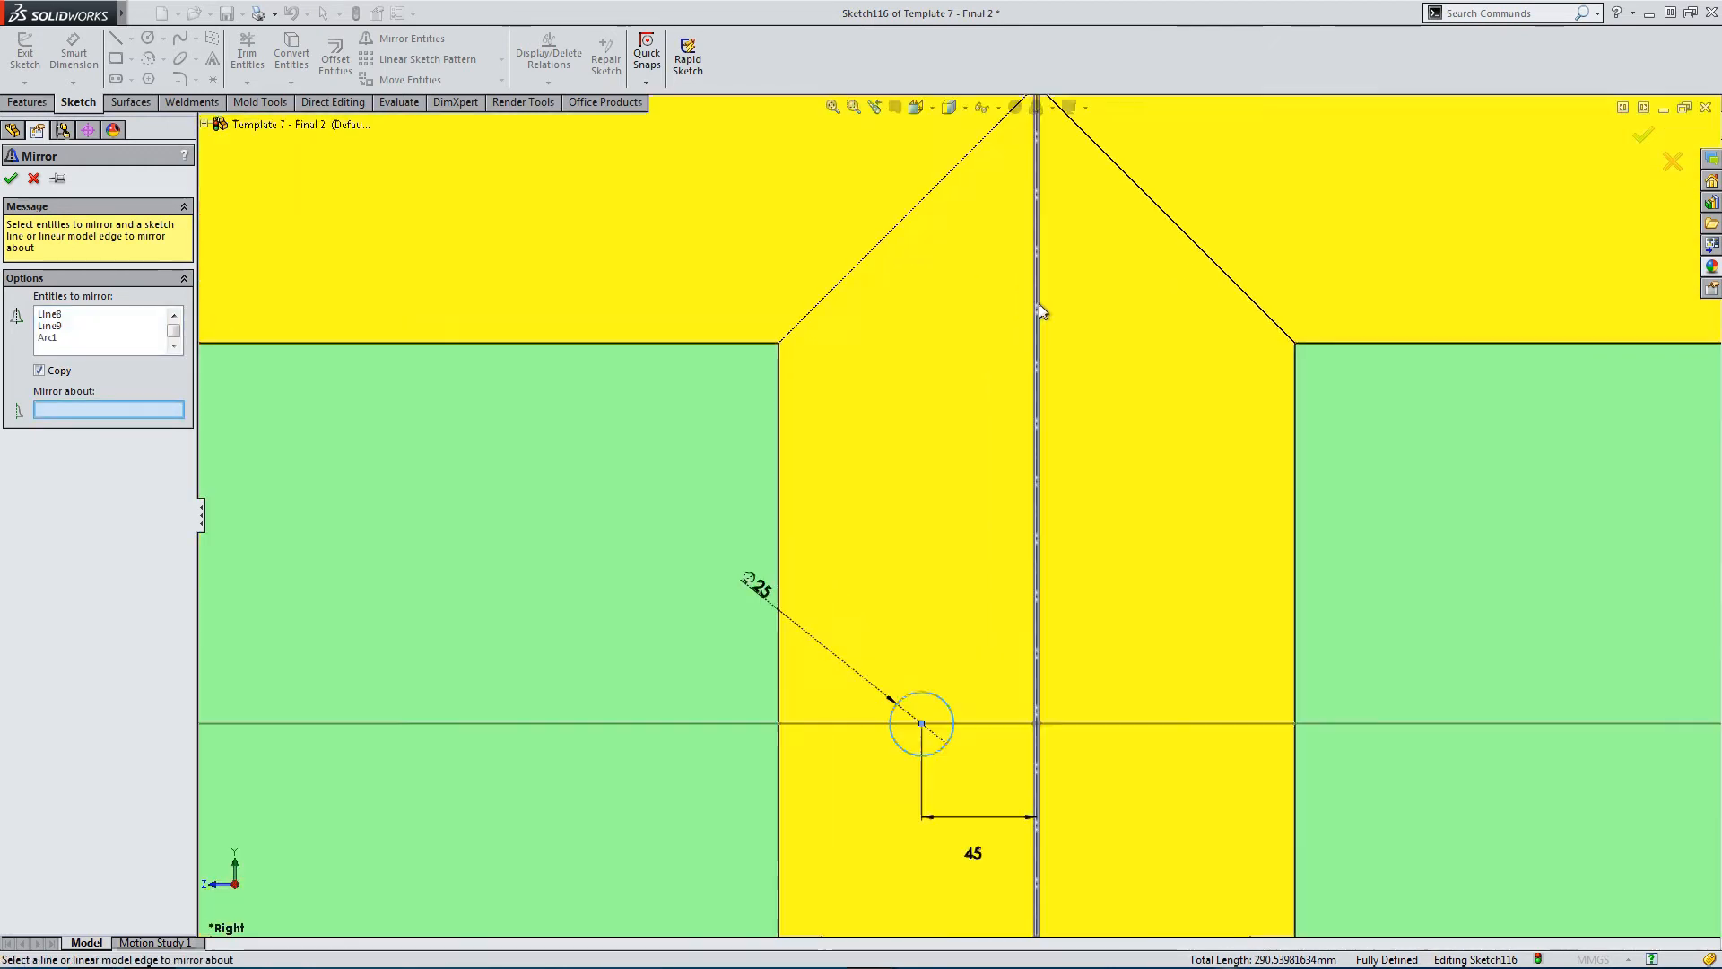
{"action": "left_click", "coordinate": [1008, 309]}
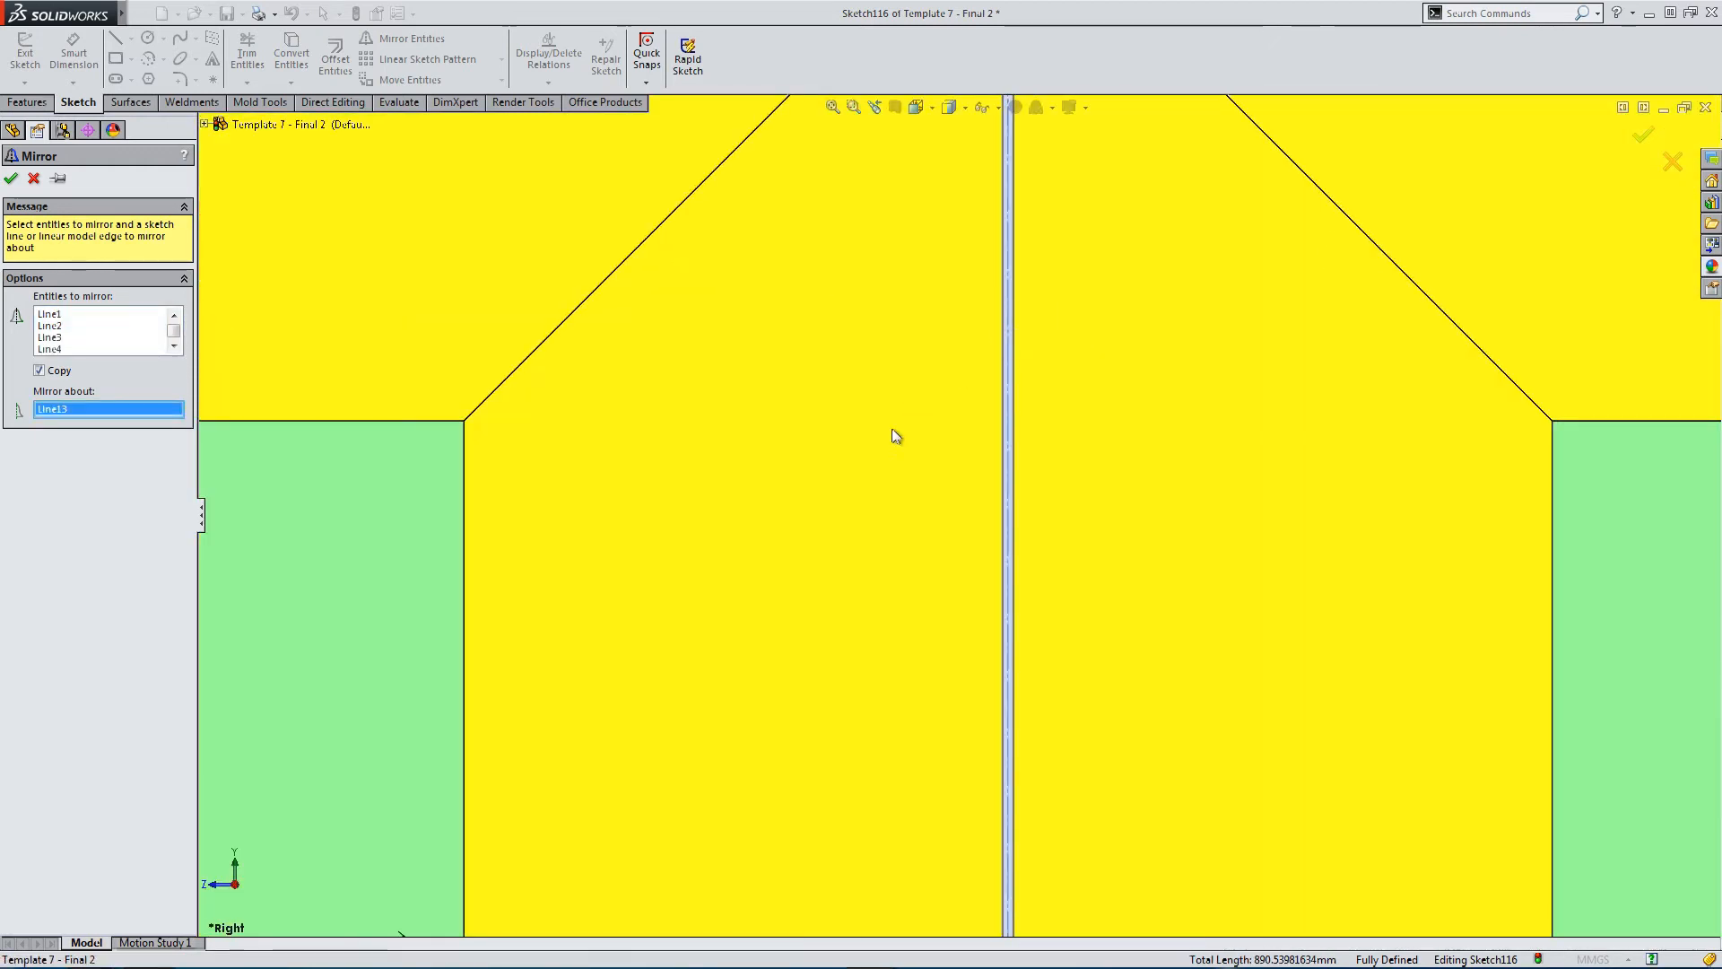
{"action": "scroll", "coordinate": [1123, 538], "scroll_direction": "up", "scroll_amount": 6}
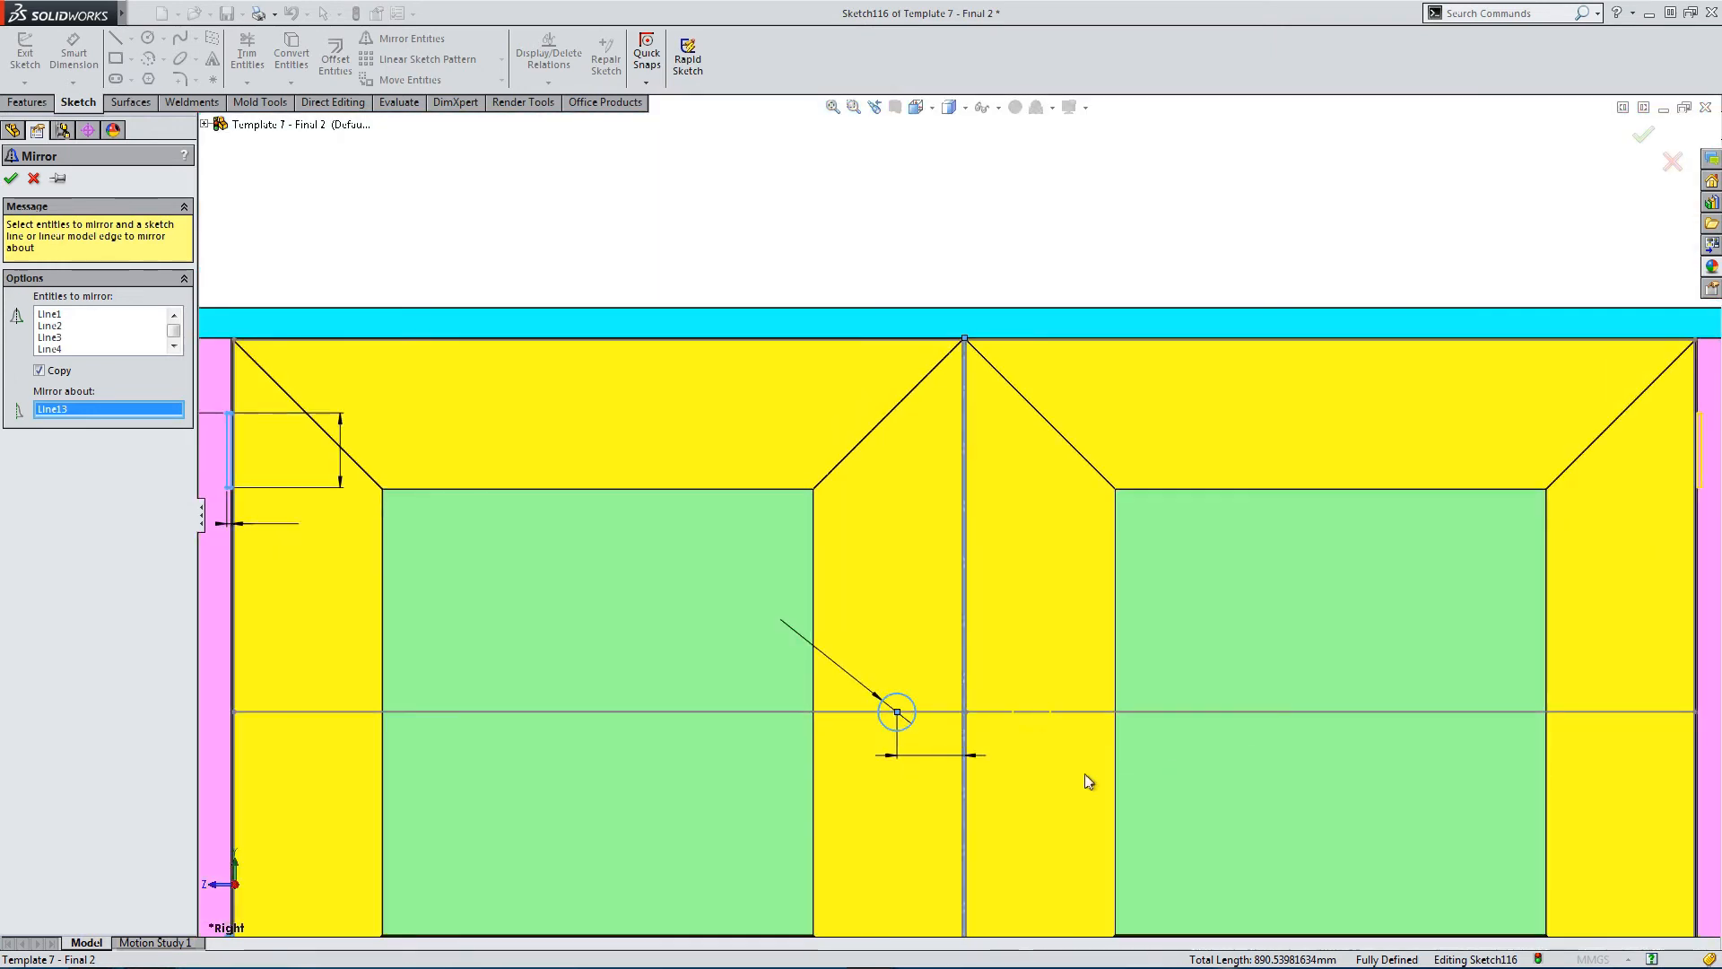
{"action": "scroll", "coordinate": [947, 518], "scroll_direction": "up", "scroll_amount": 4}
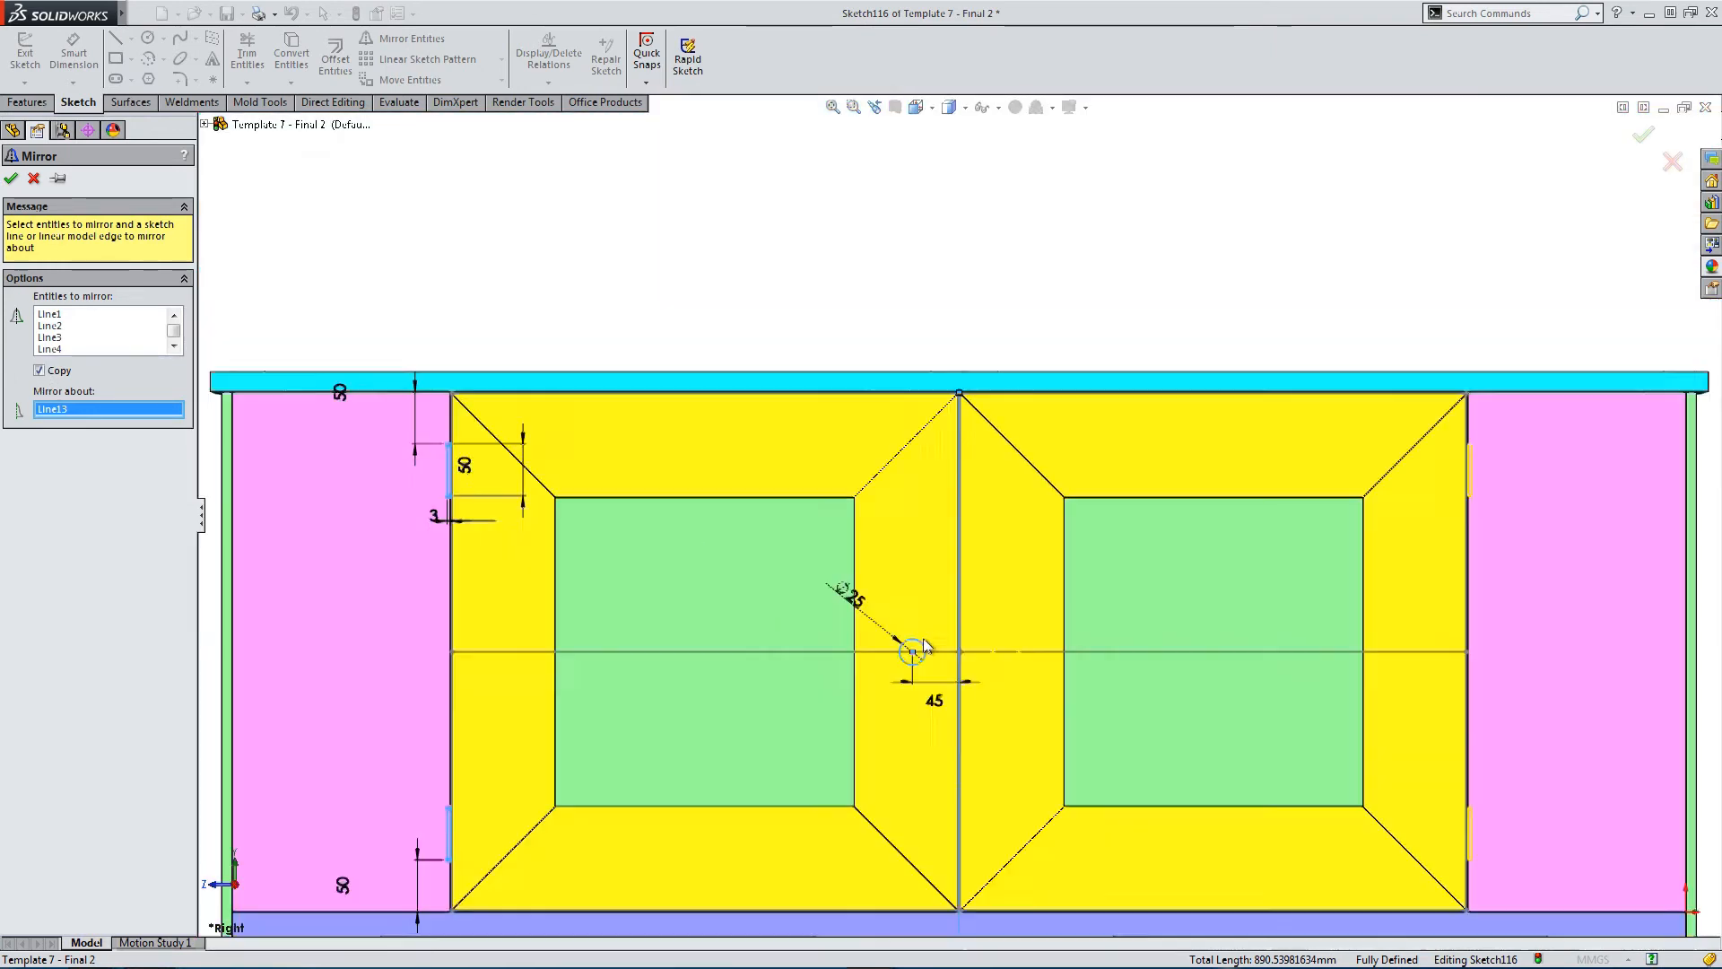
{"action": "scroll", "coordinate": [918, 804], "scroll_direction": "up", "scroll_amount": 1}
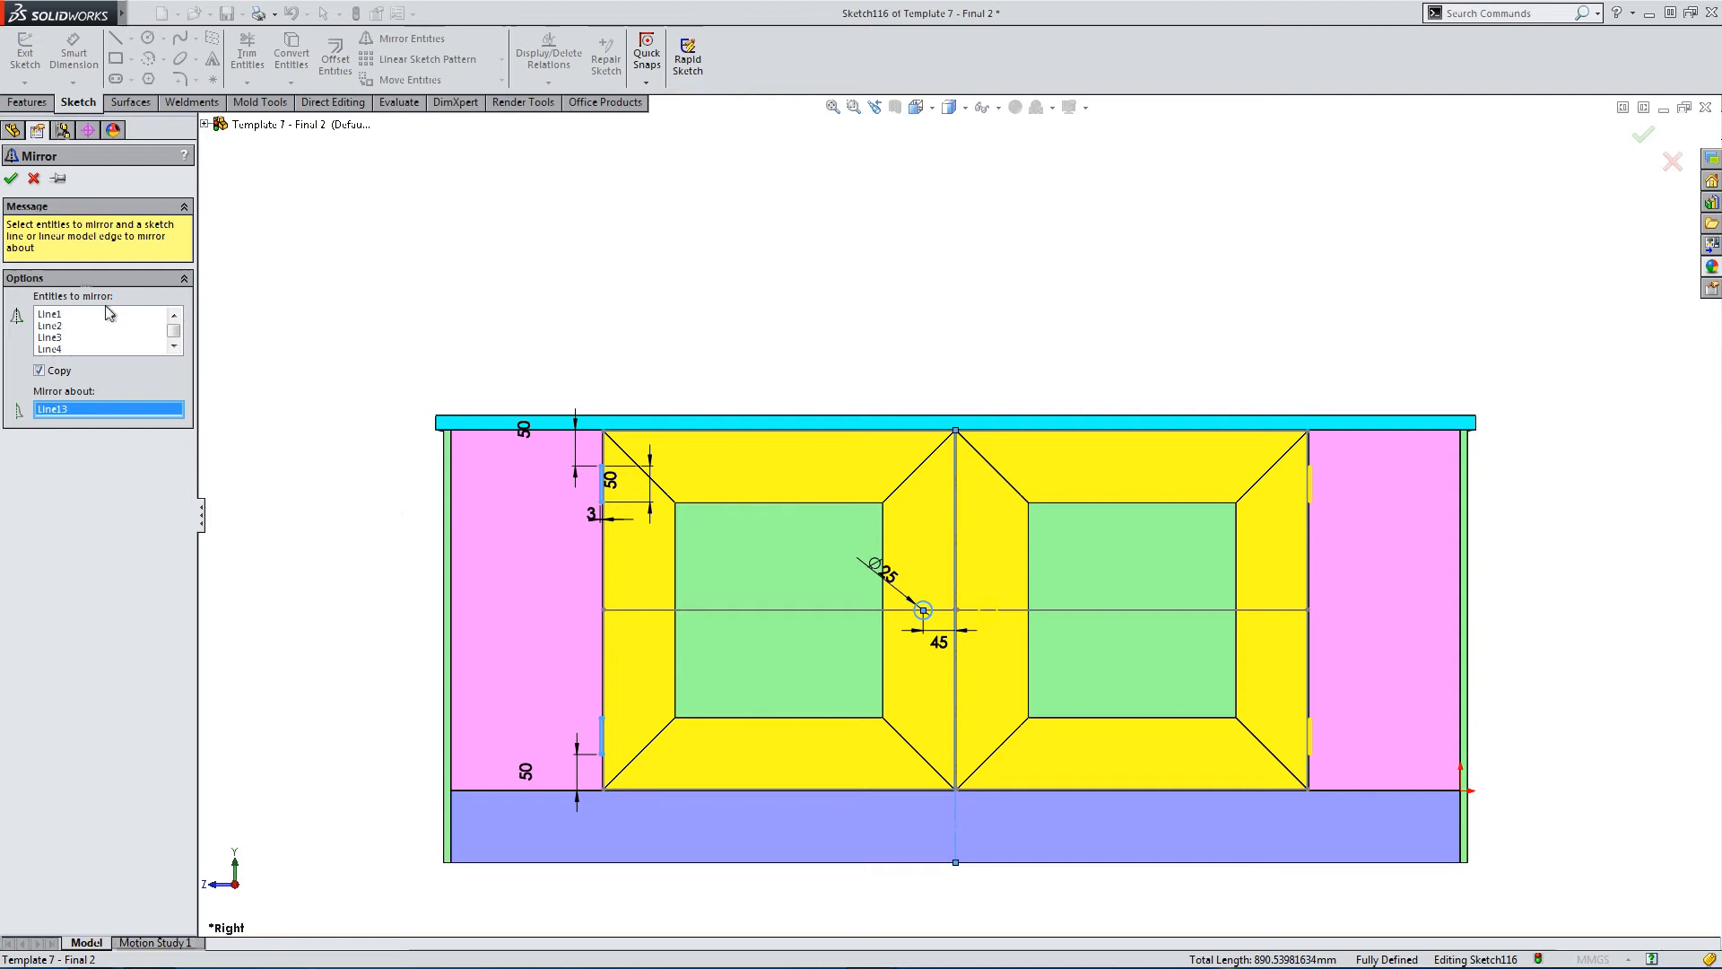
{"action": "left_click", "coordinate": [12, 178]}
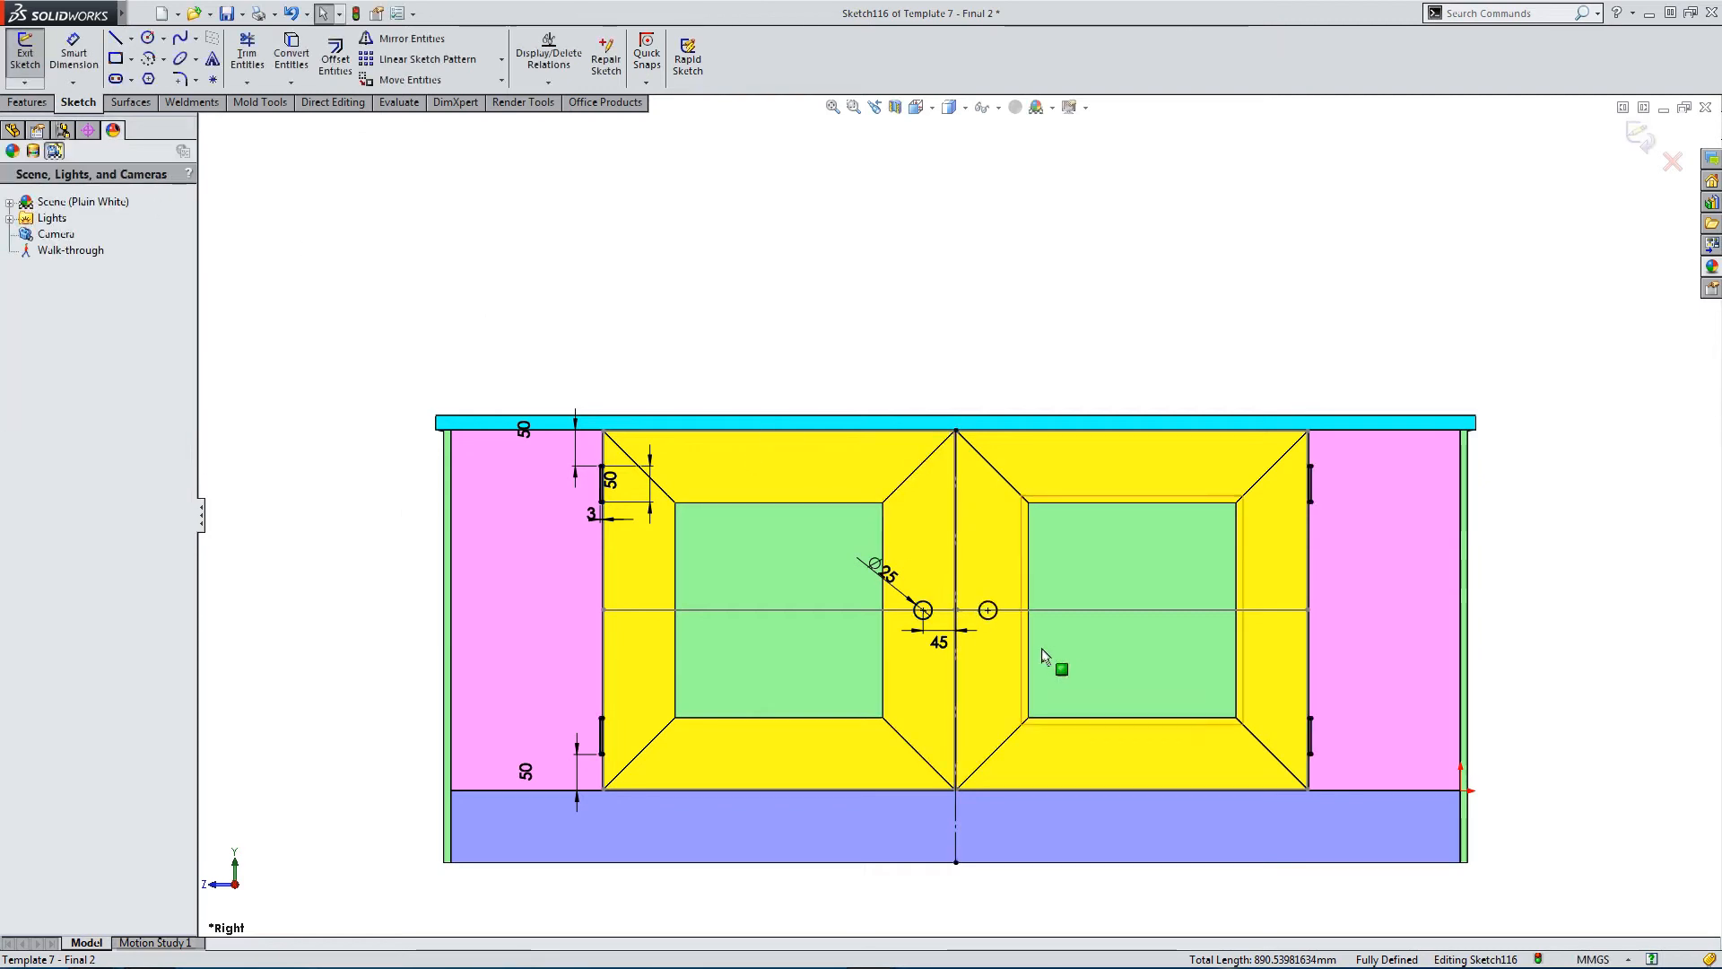
Start an Extruded Cut from the hinge rectangles and knob circles with the Through All end condition.
{"action": "scroll", "coordinate": [950, 724], "scroll_direction": "down", "scroll_amount": 2}
{"action": "scroll", "coordinate": [961, 724], "scroll_direction": "up", "scroll_amount": 3}
{"action": "middle_click_drag", "start_coordinate": [897, 717], "coordinate": [800, 792]}
{"action": "scroll", "coordinate": [800, 785], "scroll_direction": "up", "scroll_amount": 2}
{"action": "scroll", "coordinate": [875, 740], "scroll_direction": "down", "scroll_amount": 1}
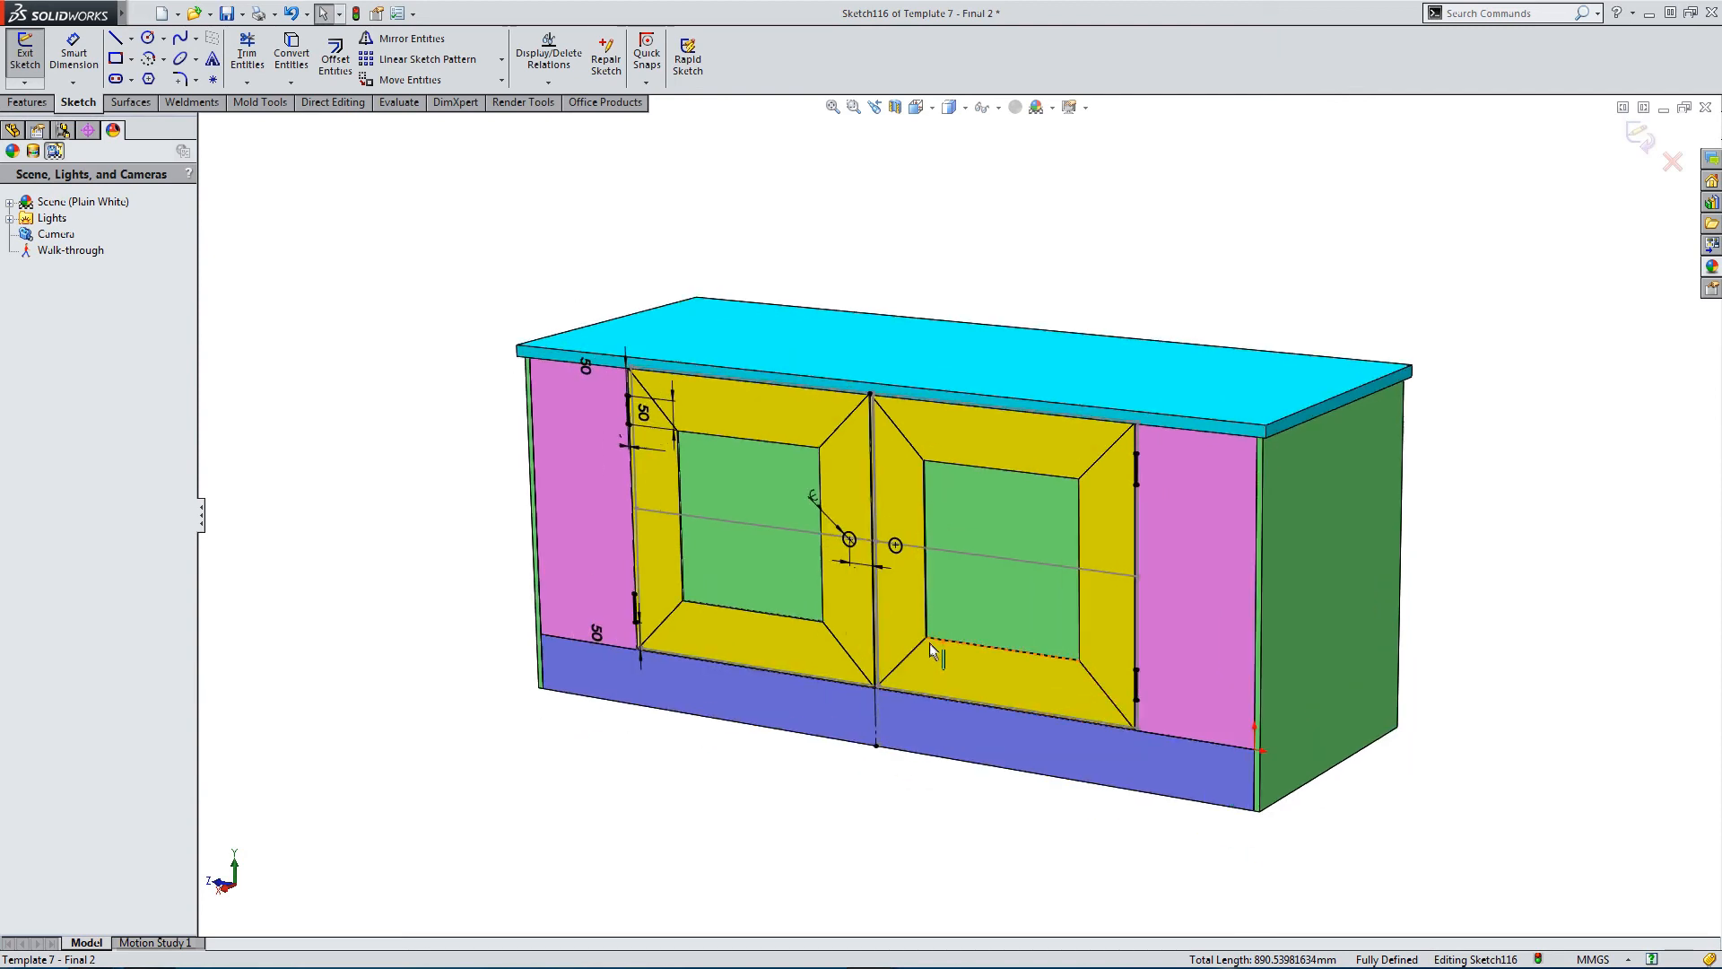
{"action": "left_click", "coordinate": [28, 104]}
{"action": "left_click", "coordinate": [269, 55]}
{"action": "left_click", "coordinate": [62, 283]}
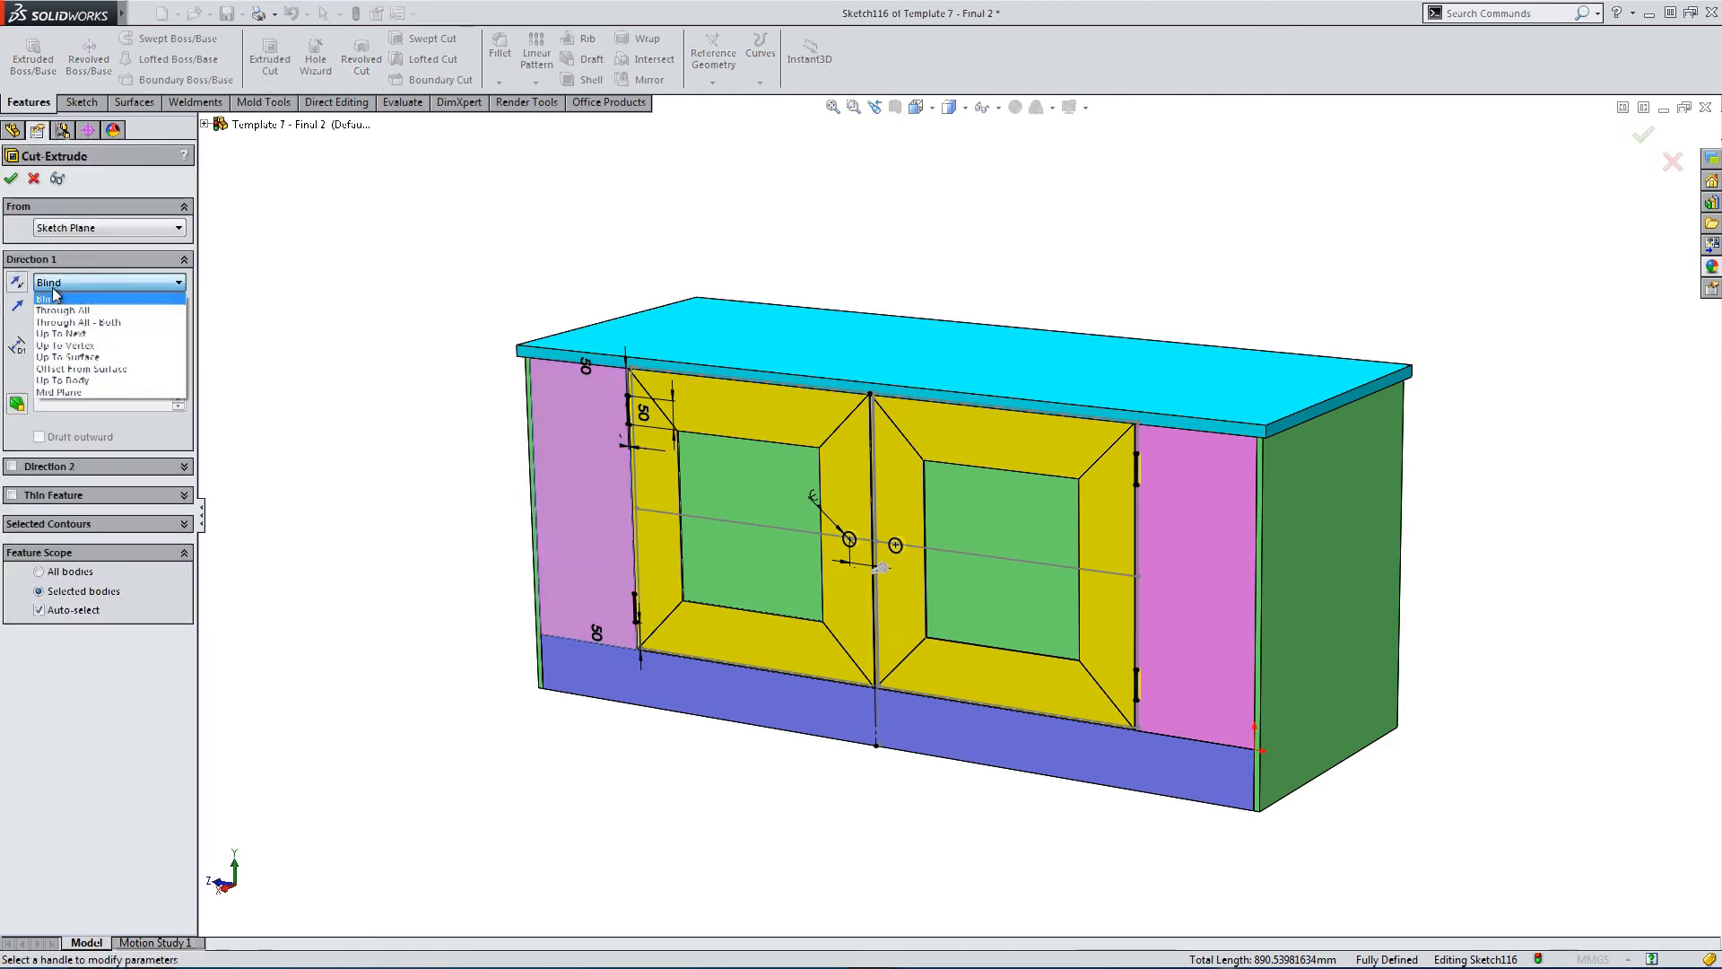
{"action": "left_click", "coordinate": [65, 310]}
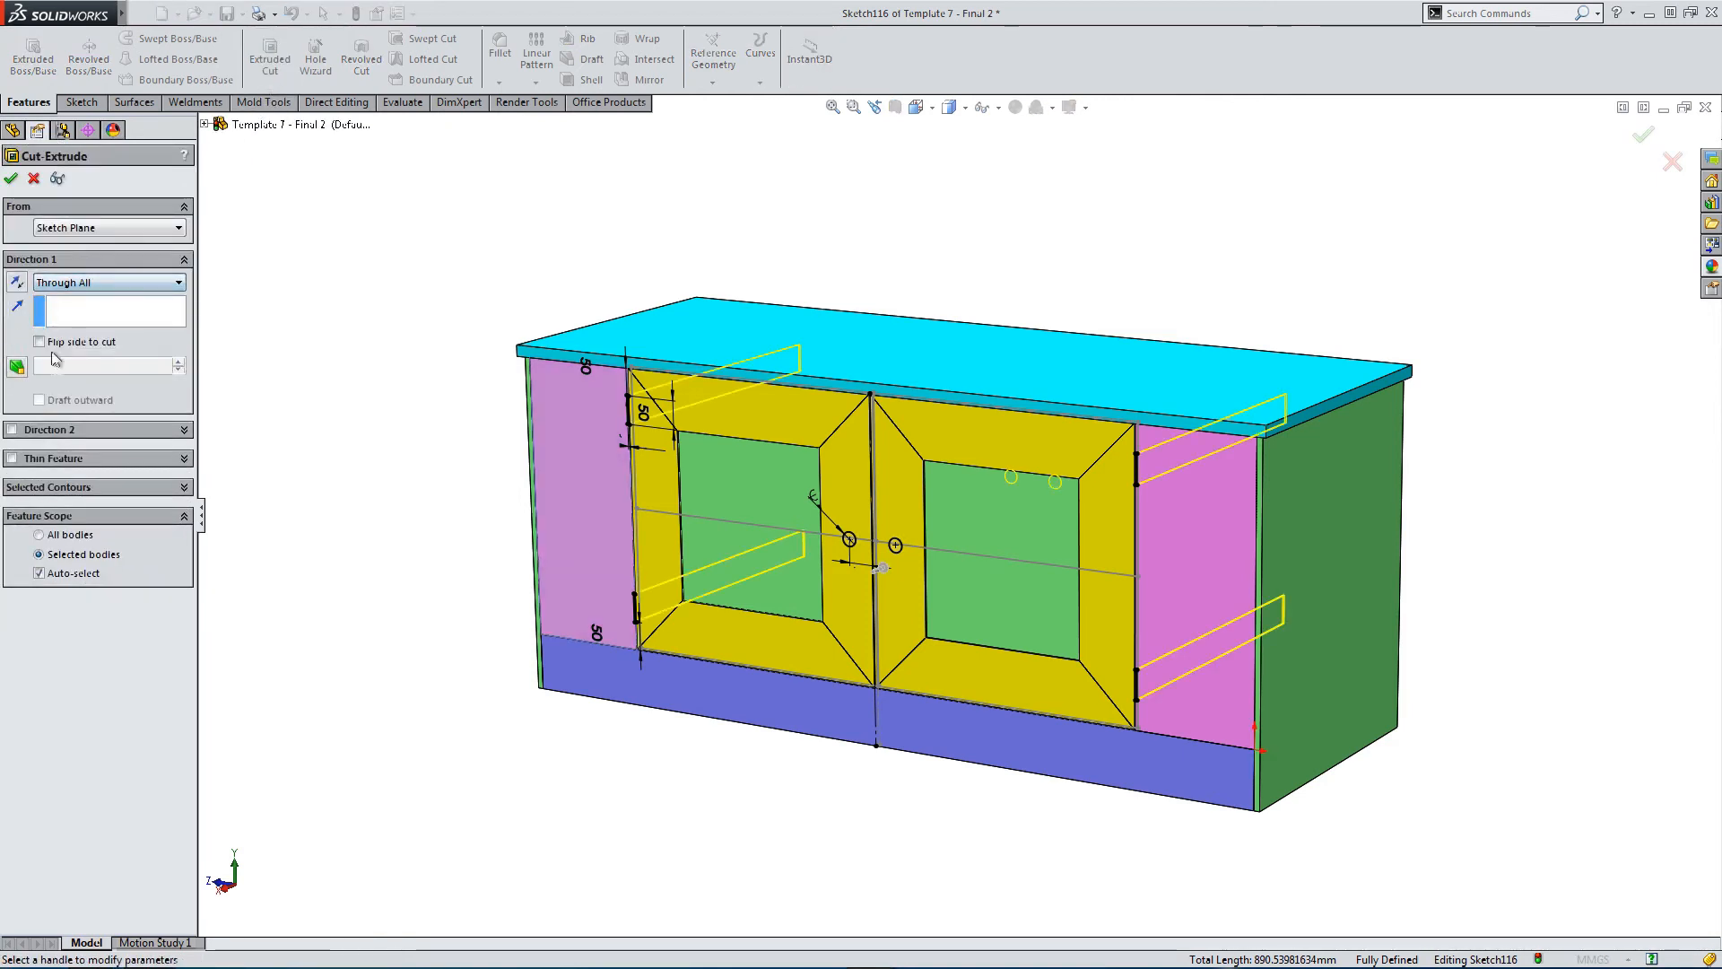
Limit the cut to the two pink side panels and the two inner door stiles instead of automatic body selection, and finish it.
{"action": "left_click", "coordinate": [39, 574]}
{"action": "scroll", "coordinate": [644, 513], "scroll_direction": "down", "scroll_amount": 2}
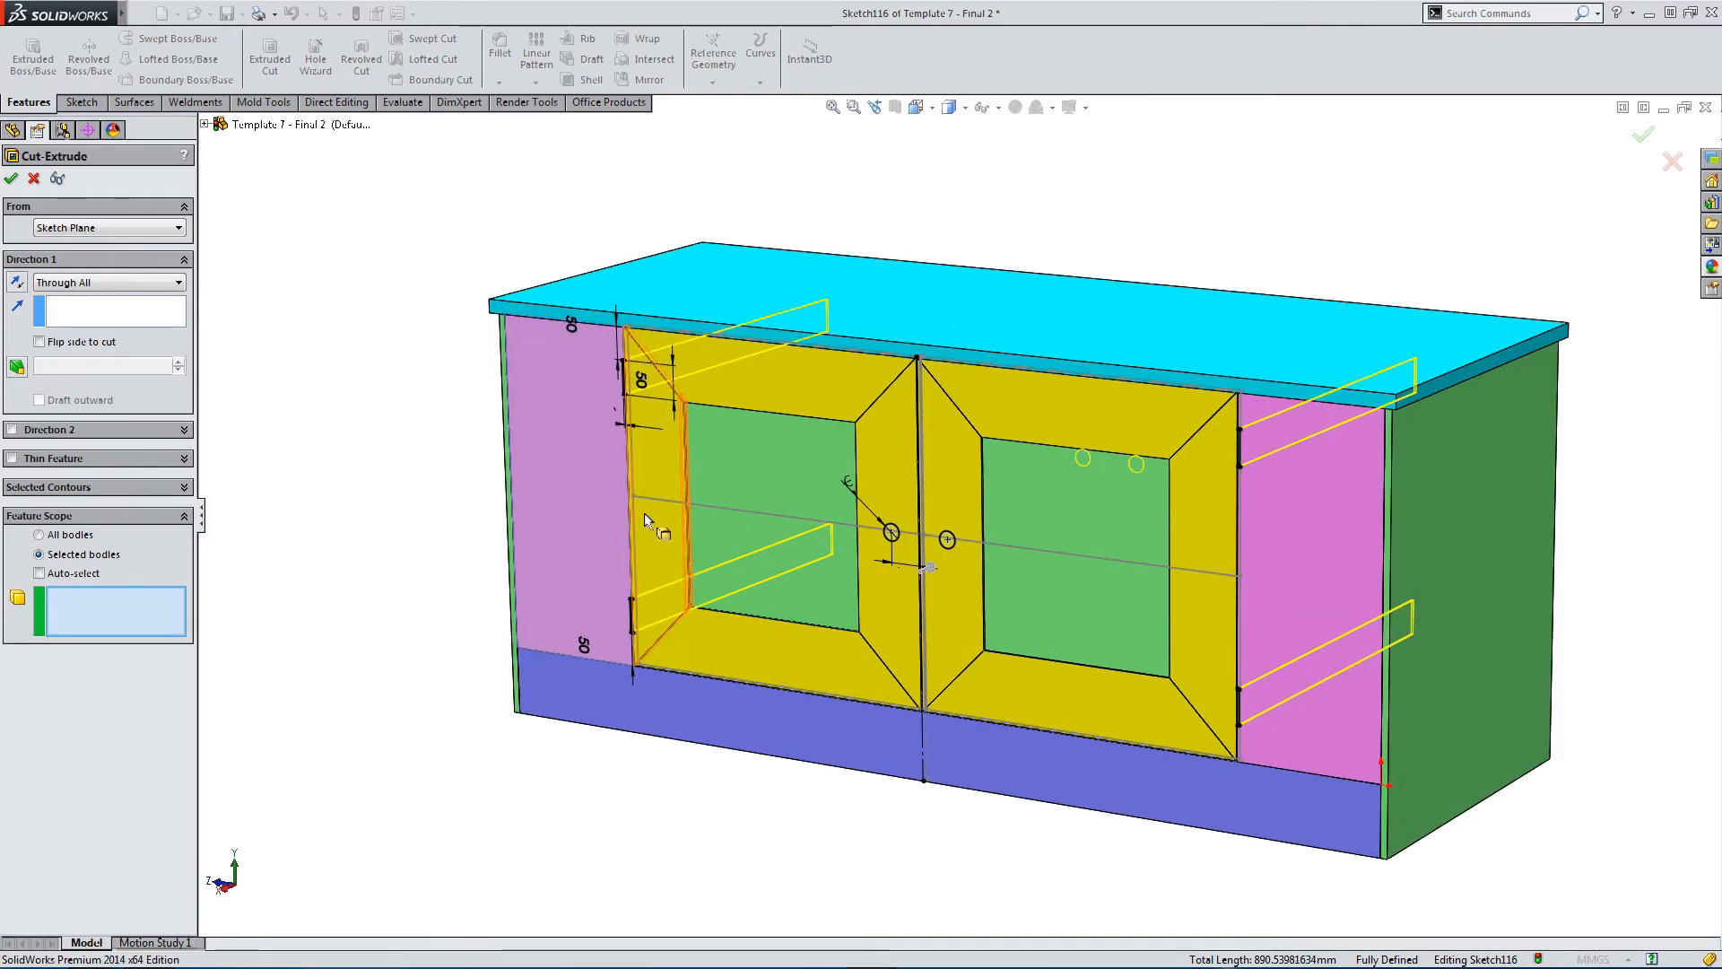
{"action": "left_click", "coordinate": [572, 483]}
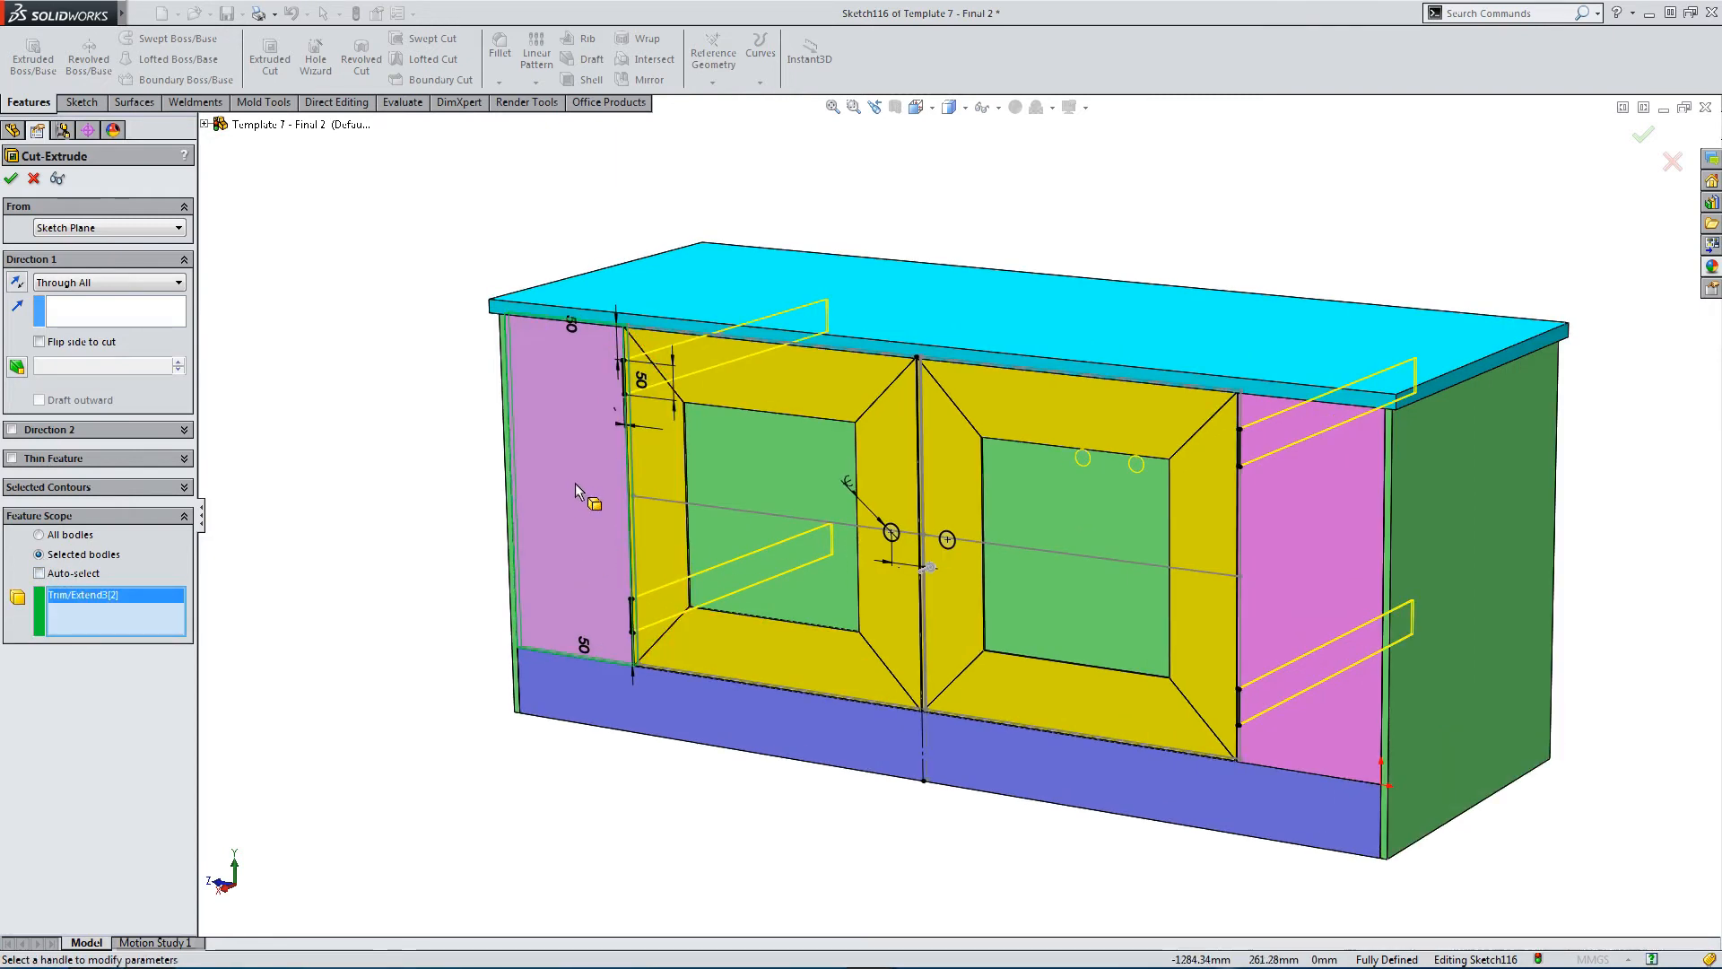
{"action": "left_click", "coordinate": [665, 470]}
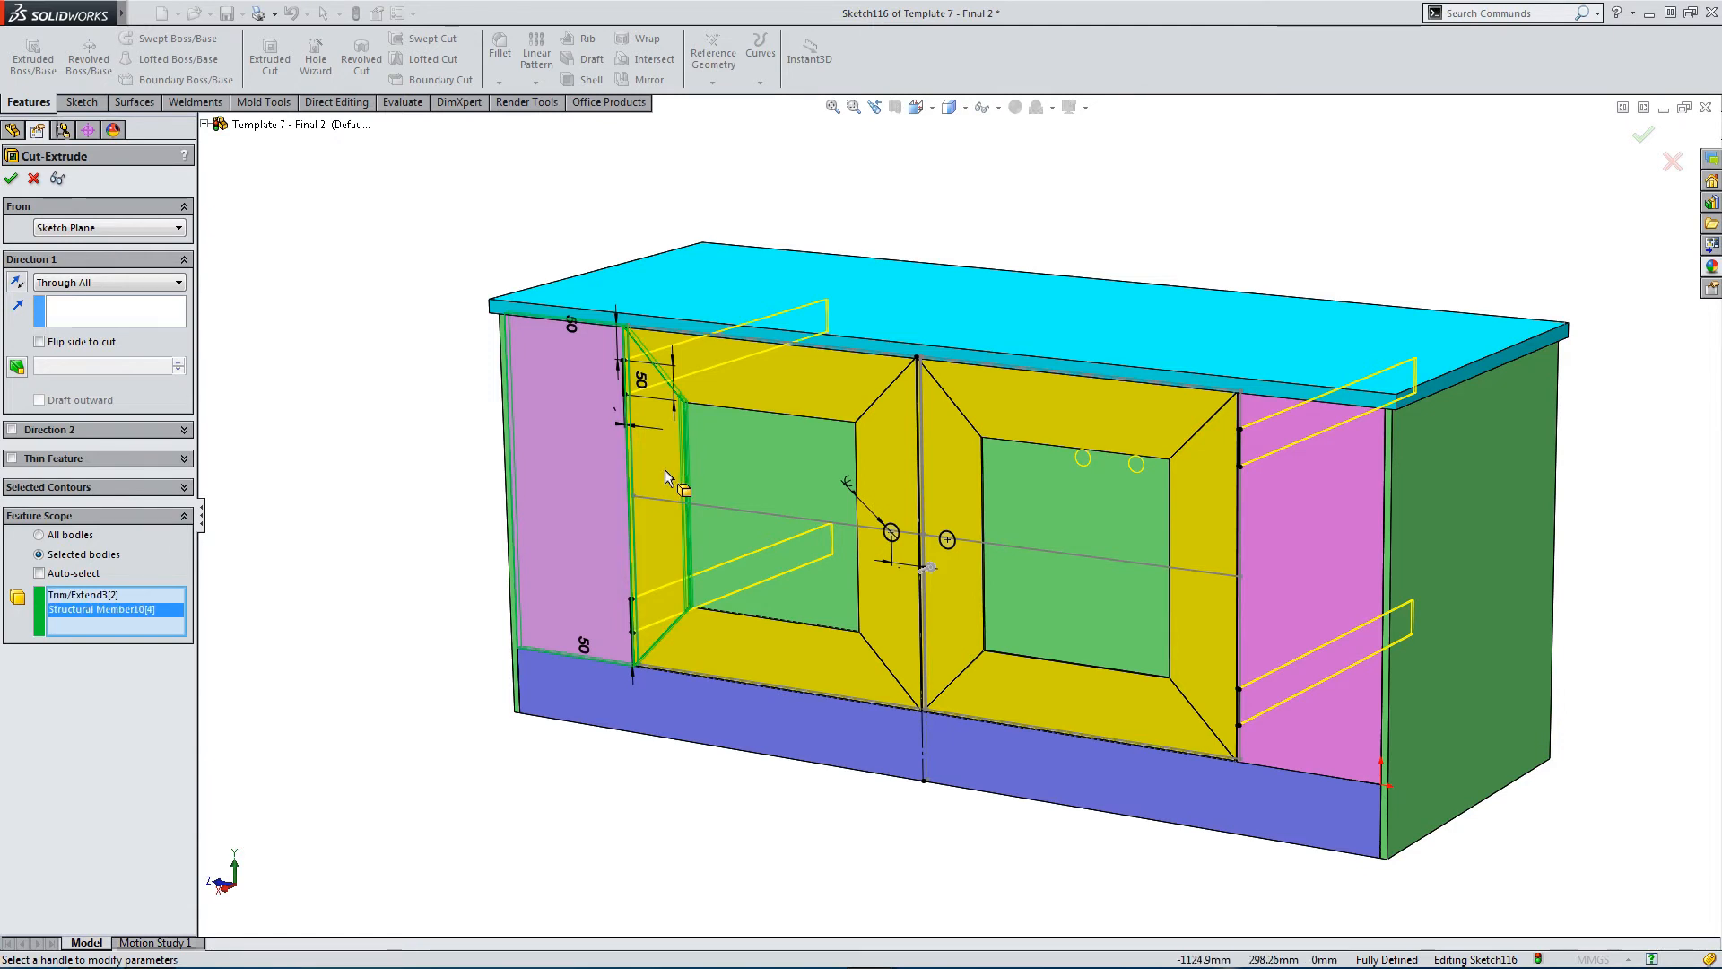
{"action": "left_click", "coordinate": [664, 470]}
{"action": "left_click", "coordinate": [895, 468]}
{"action": "left_click", "coordinate": [951, 478]}
{"action": "left_click", "coordinate": [1295, 568]}
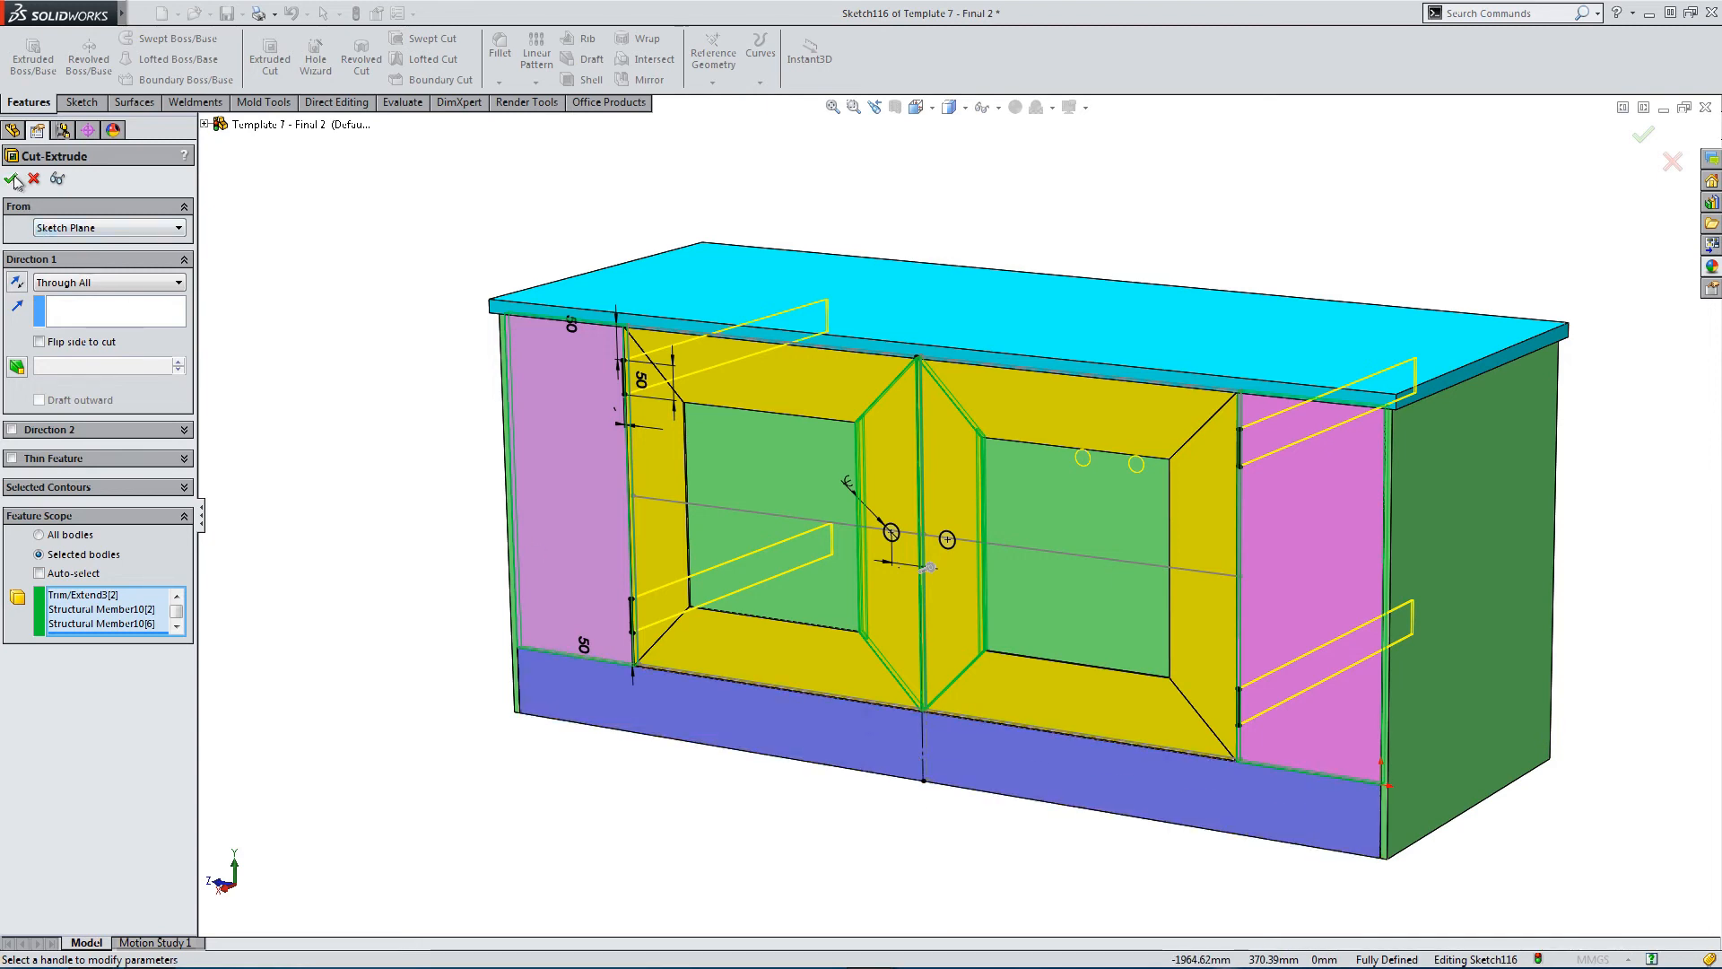
{"action": "left_click", "coordinate": [12, 179]}
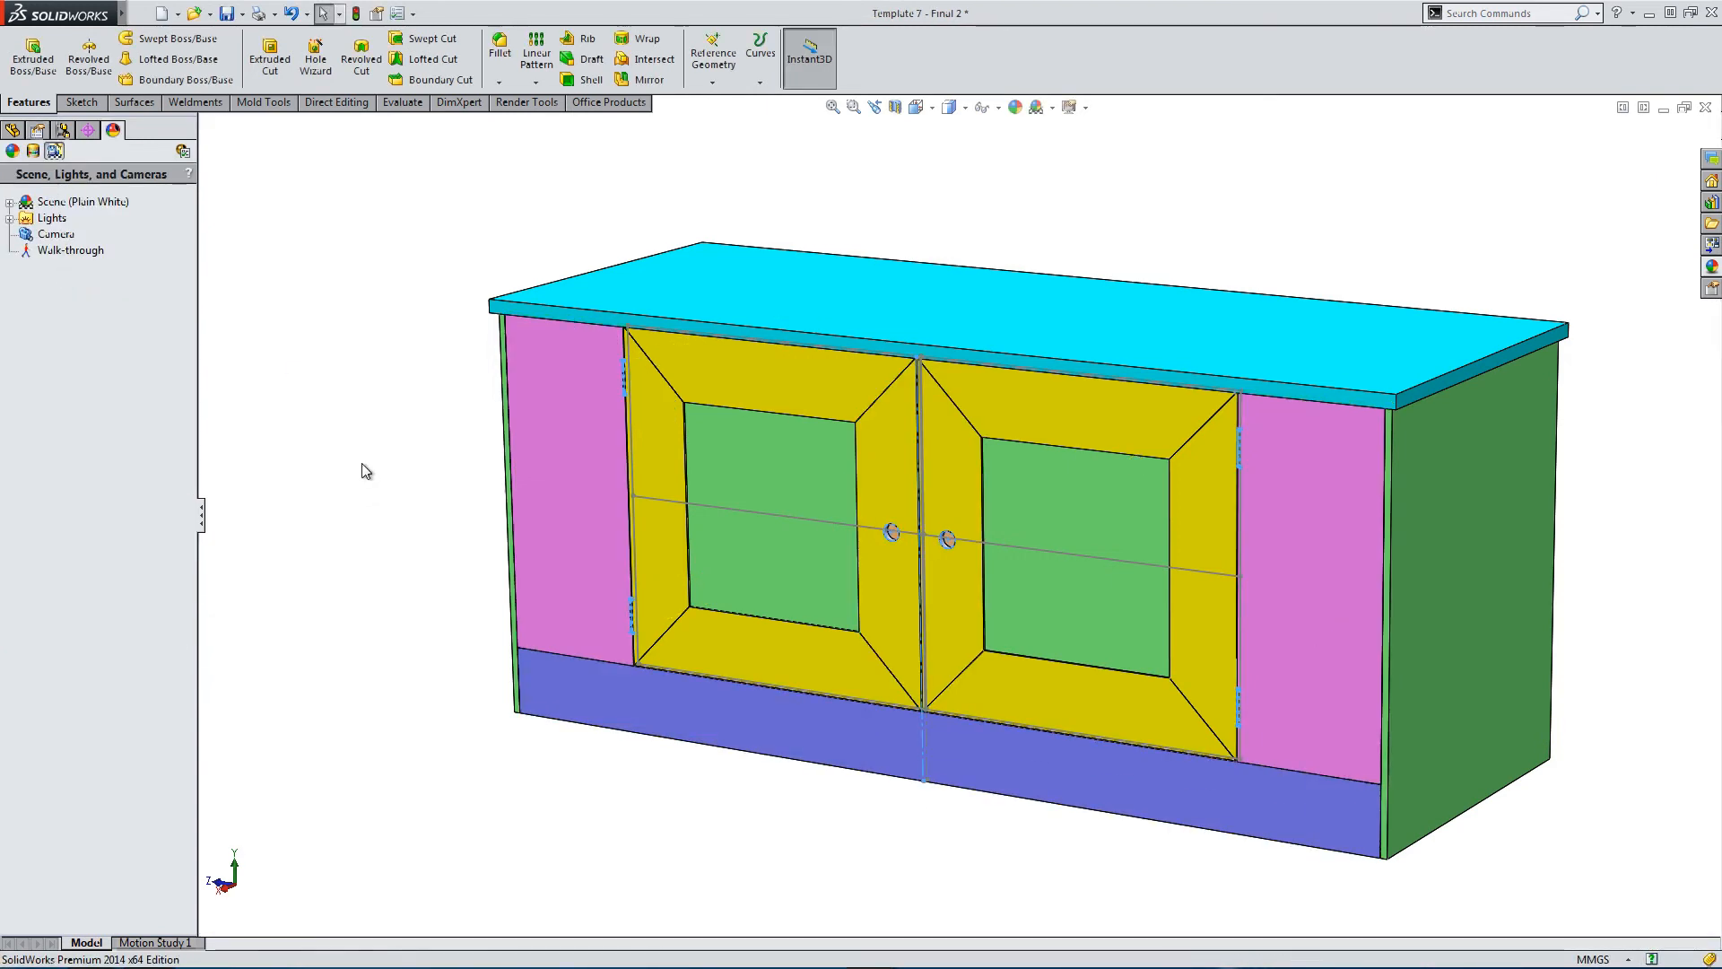
Hide the first door's outer stile beside the pink panel to expose the hinge cutouts.
{"action": "middle_click_drag", "start_coordinate": [793, 626], "coordinate": [860, 562]}
{"action": "scroll", "coordinate": [691, 411], "scroll_direction": "down", "scroll_amount": 6}
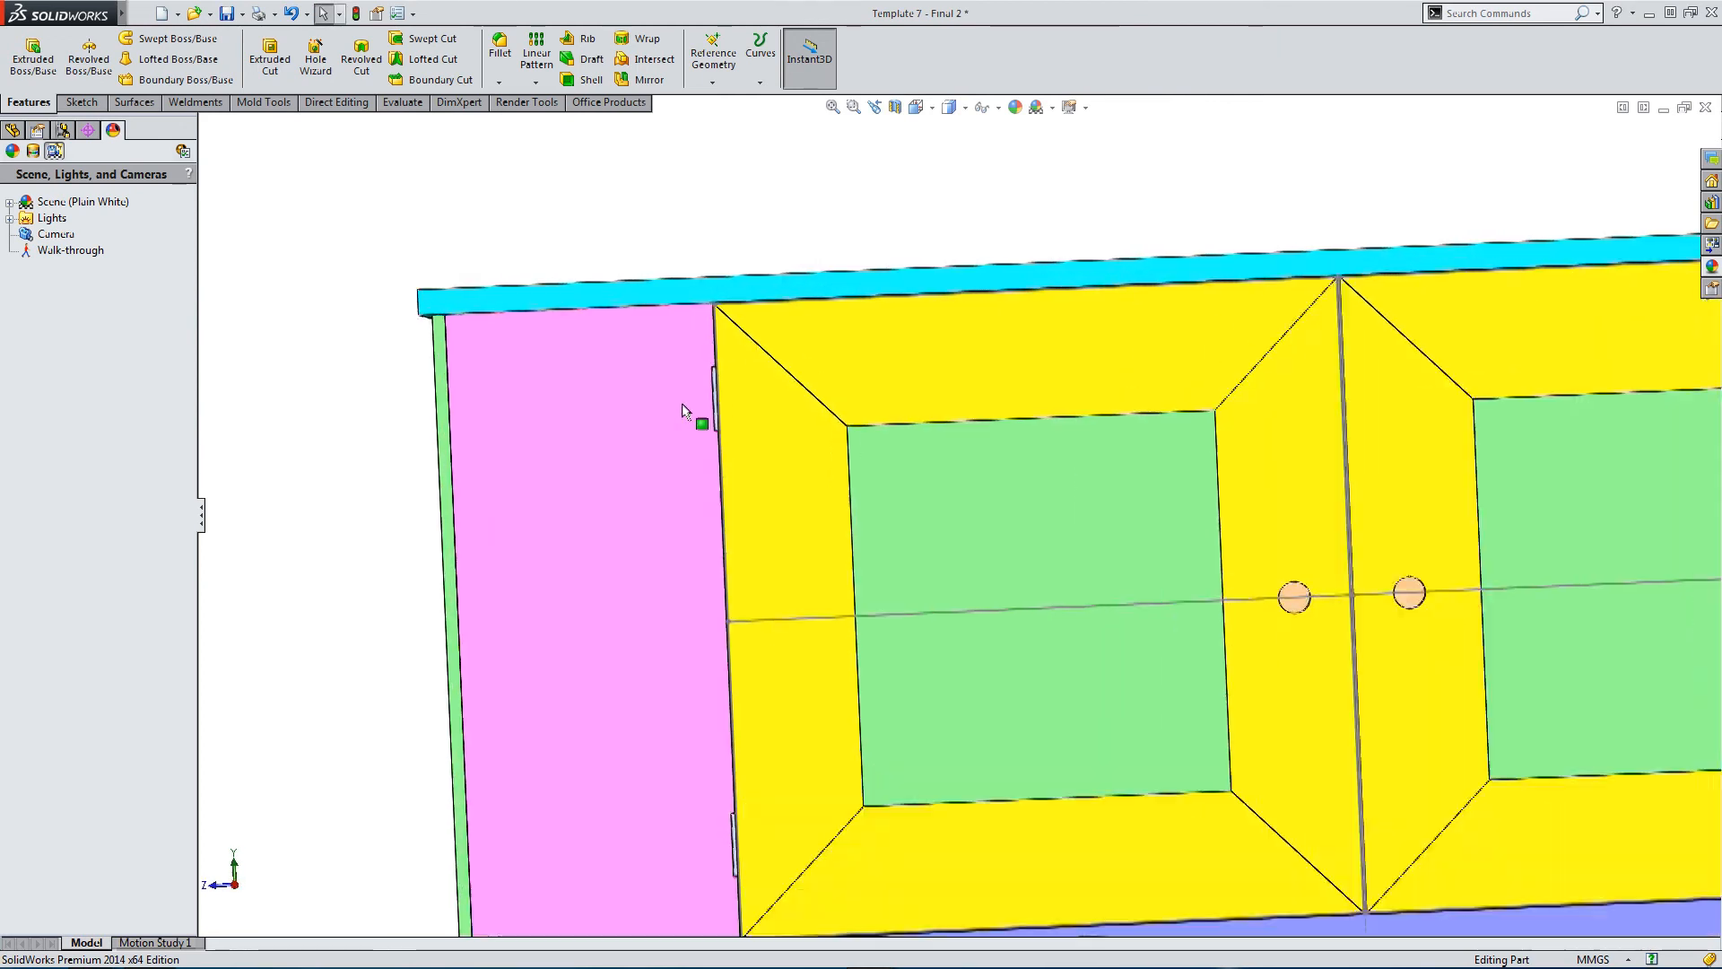
{"action": "mouse_move", "coordinate": [732, 418]}
{"action": "middle_mouse_down"}
{"action": "mouse_move", "coordinate": [643, 392]}
{"action": "mouse_move", "coordinate": [732, 403]}
{"action": "mouse_move", "coordinate": [661, 400]}
{"action": "middle_mouse_up"}
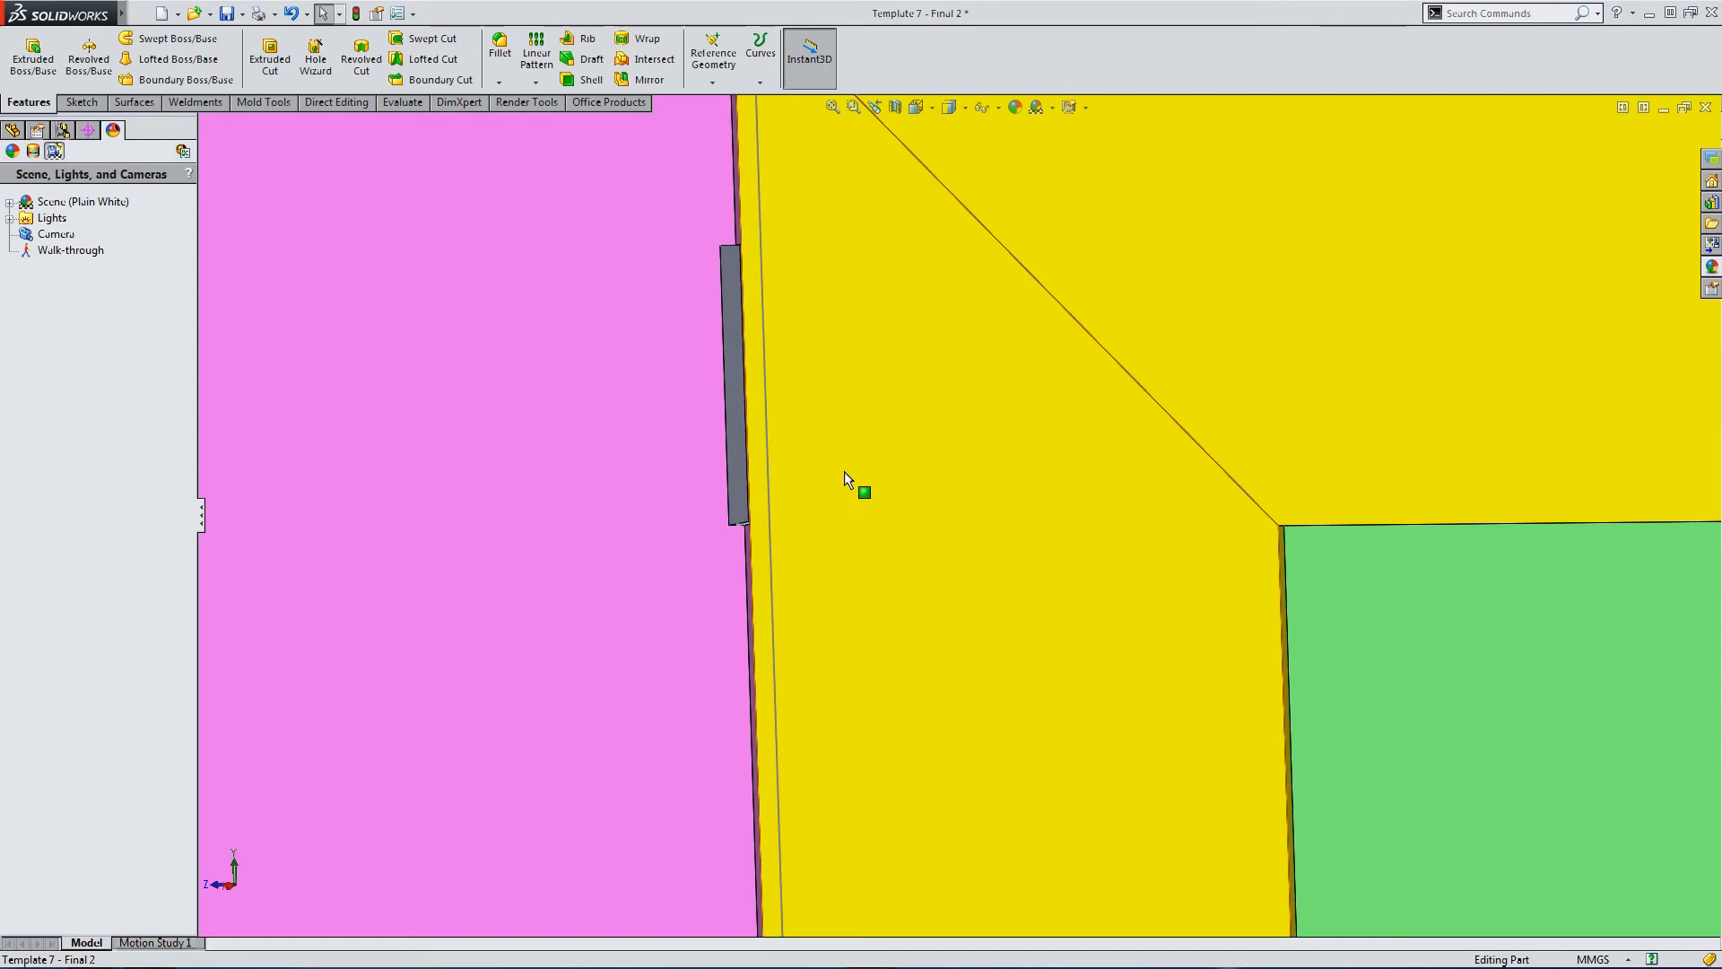
{"action": "scroll", "coordinate": [853, 492], "scroll_direction": "up", "scroll_amount": 4}
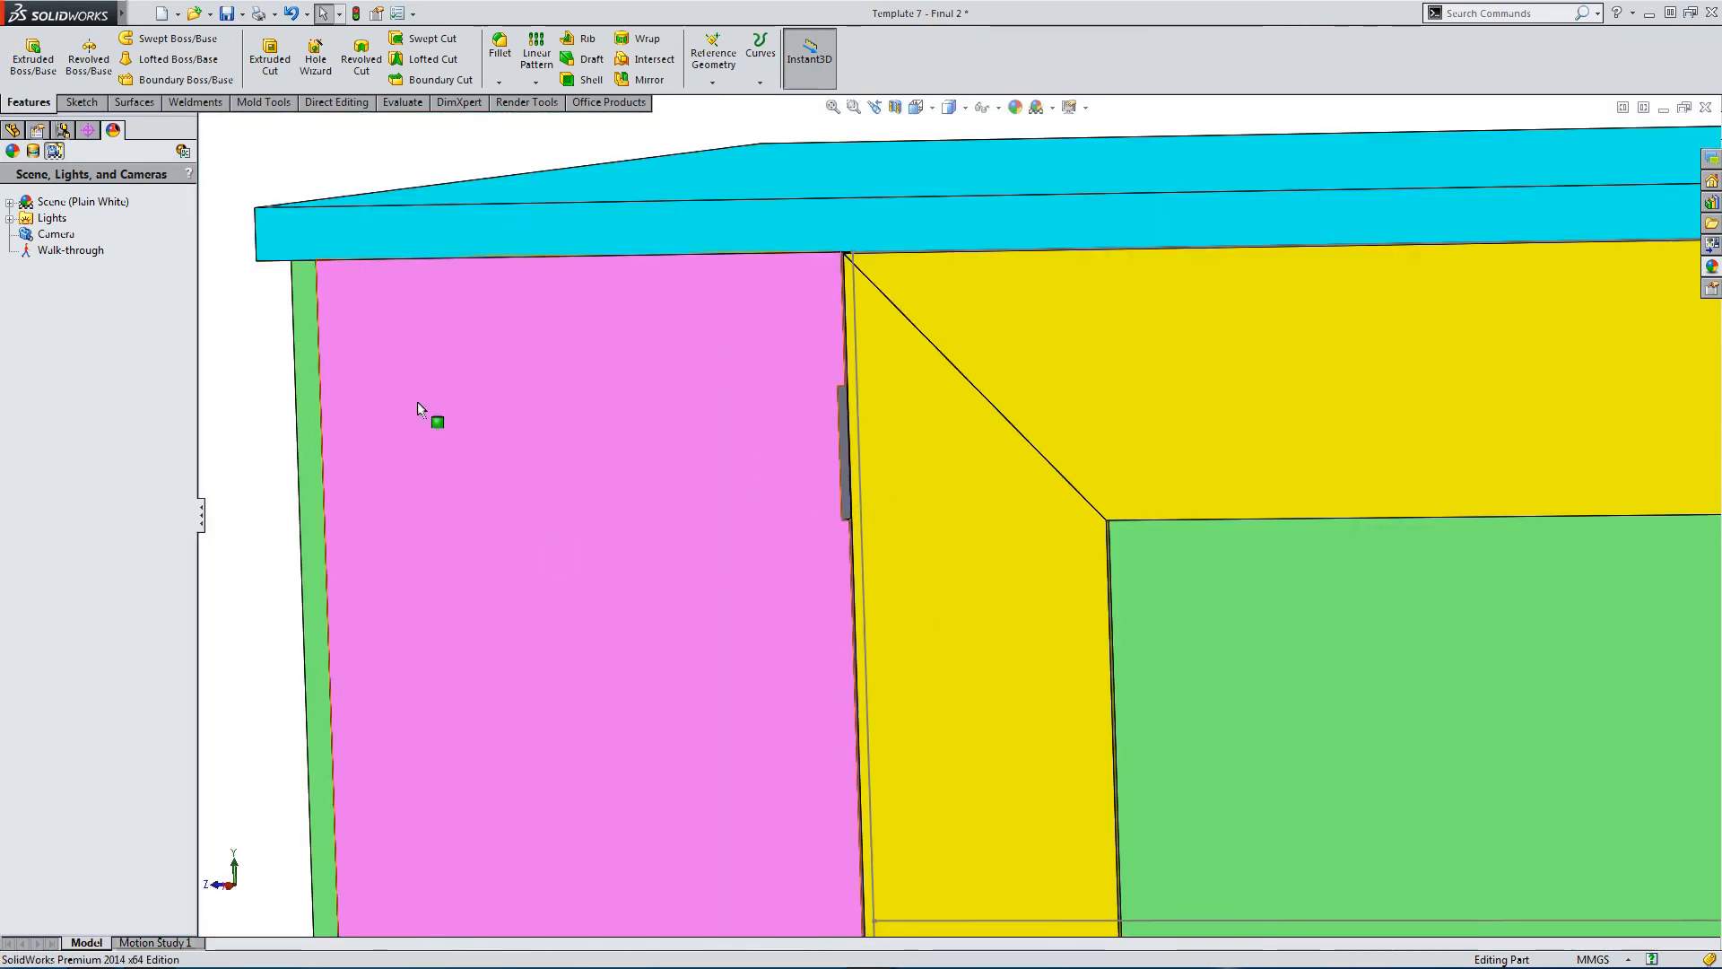
{"action": "left_click", "coordinate": [1001, 511]}
{"action": "middle_click_drag", "start_coordinate": [1059, 489], "coordinate": [938, 583]}
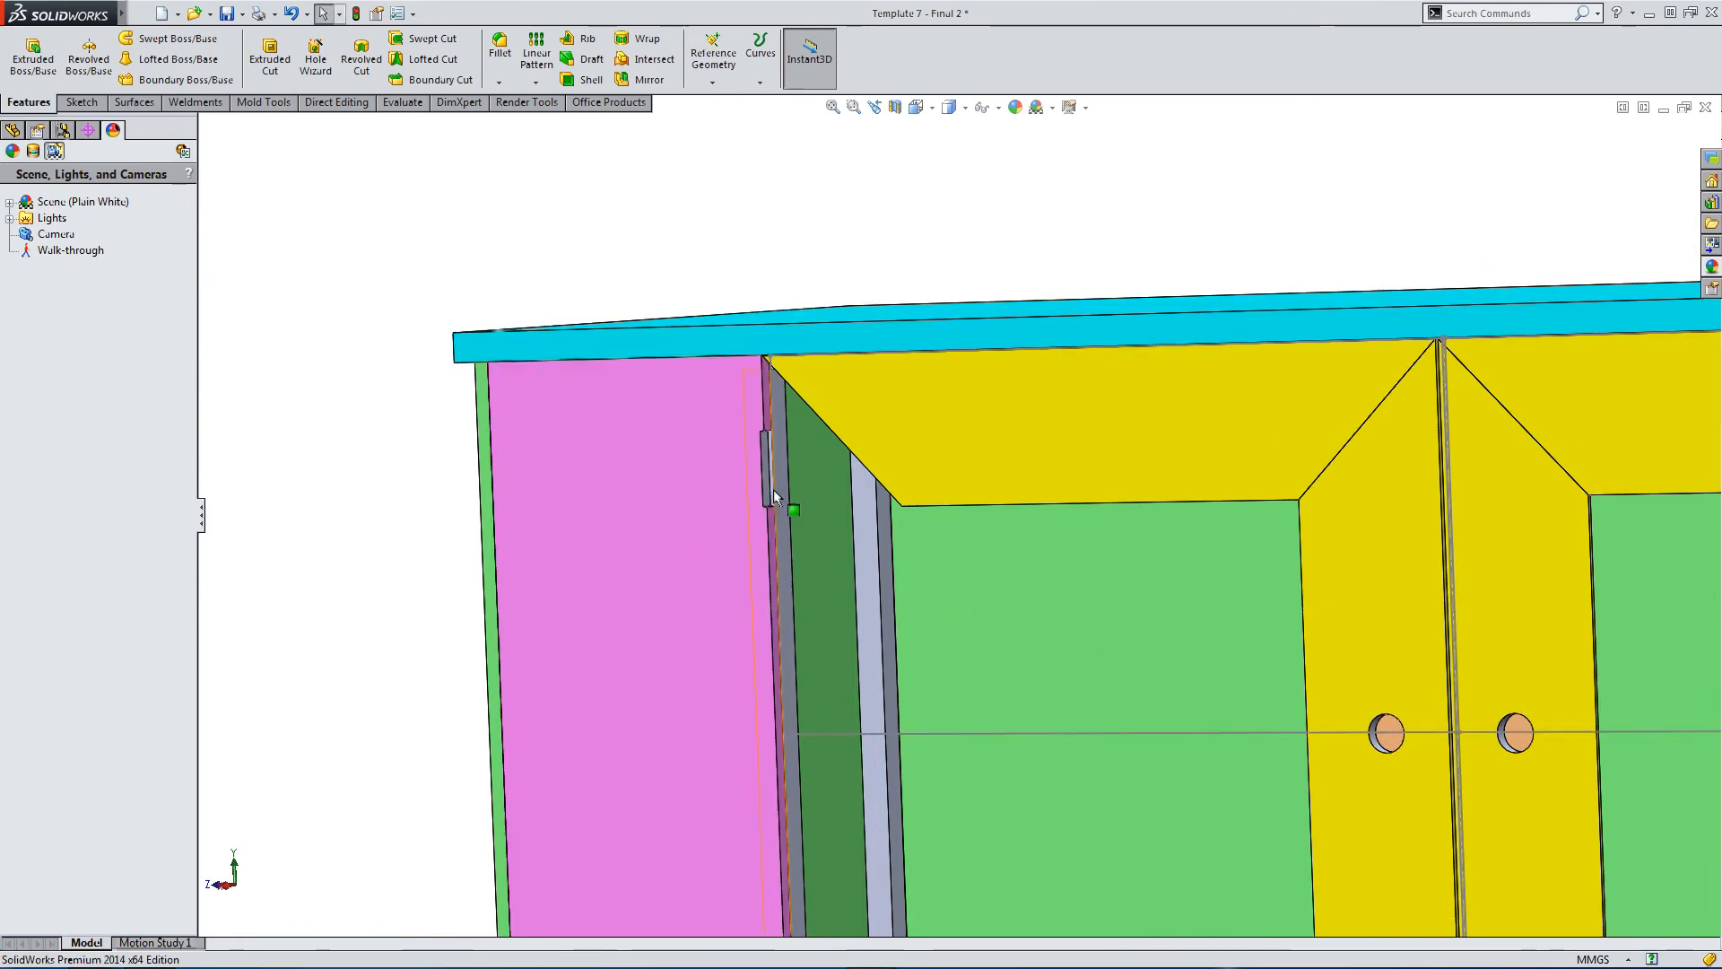
Examine the hinge cutouts in the pink side panel's edge and the round holes in the inner door stiles.
{"action": "scroll", "coordinate": [766, 484], "scroll_direction": "down", "scroll_amount": 5}
{"action": "mouse_move", "coordinate": [748, 475]}
{"action": "middle_mouse_down"}
{"action": "mouse_move", "coordinate": [807, 445]}
{"action": "mouse_move", "coordinate": [730, 465]}
{"action": "middle_mouse_up"}
{"action": "scroll", "coordinate": [1239, 703], "scroll_direction": "up", "scroll_amount": 4}
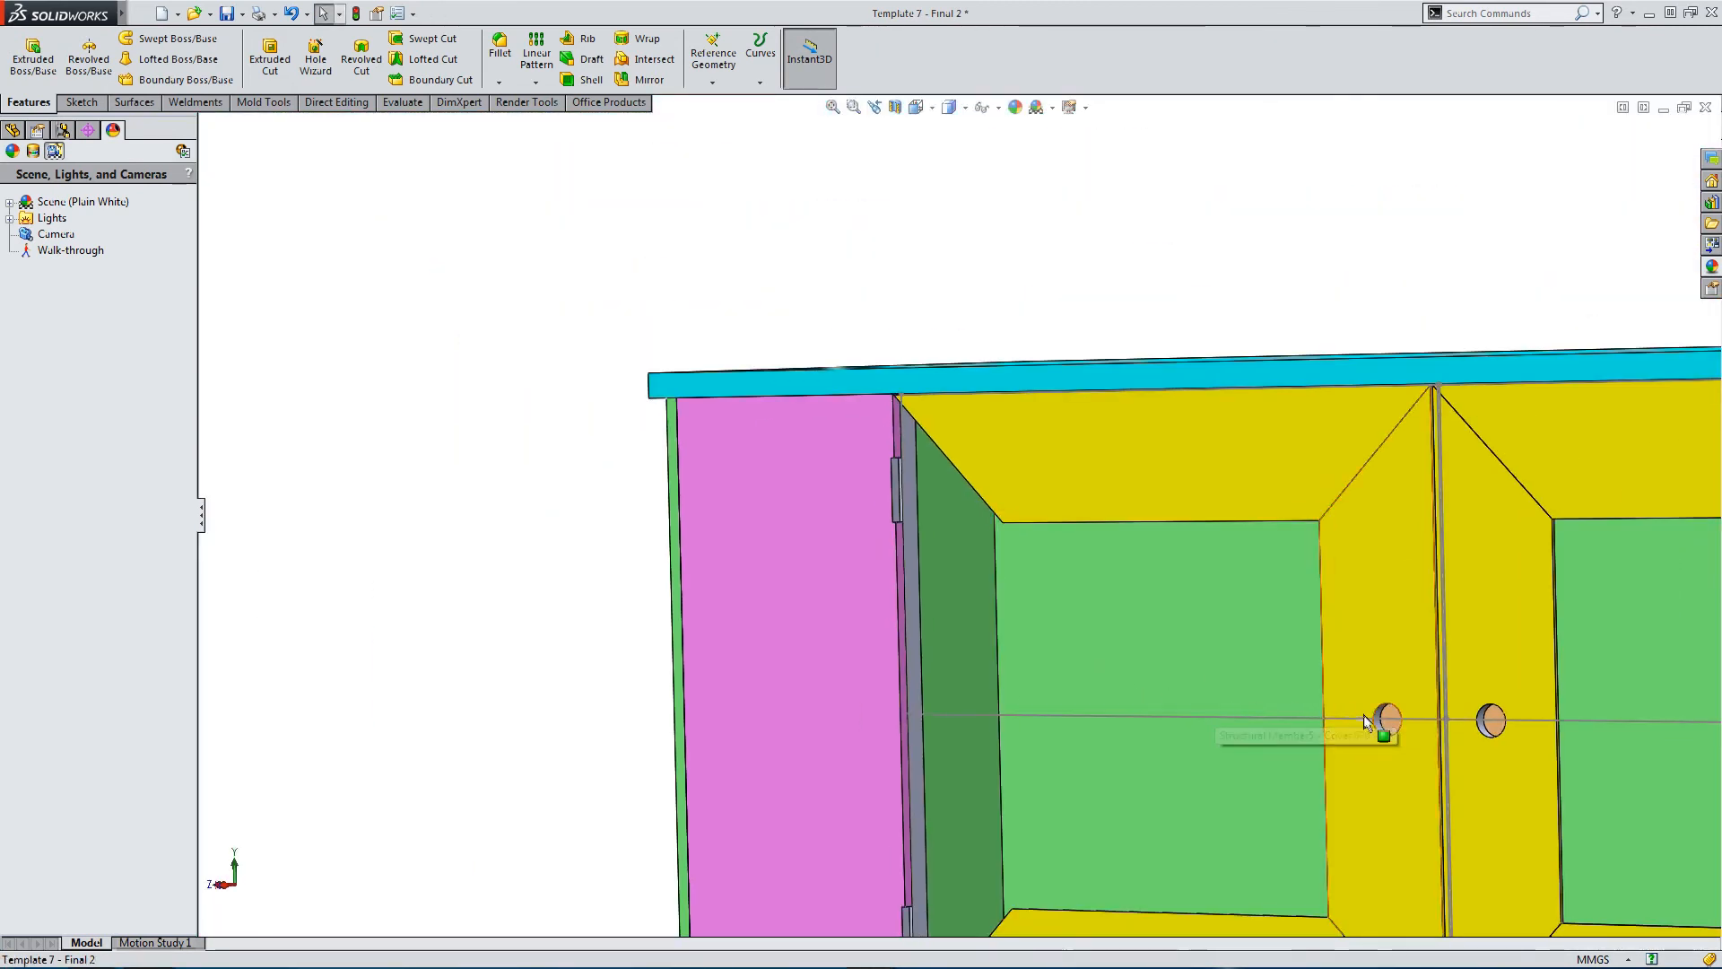
{"action": "scroll", "coordinate": [1245, 704], "scroll_direction": "down", "scroll_amount": 6}
{"action": "scroll", "coordinate": [1237, 708], "scroll_direction": "up", "scroll_amount": 2}
{"action": "scroll", "coordinate": [1276, 718], "scroll_direction": "down", "scroll_amount": 3}
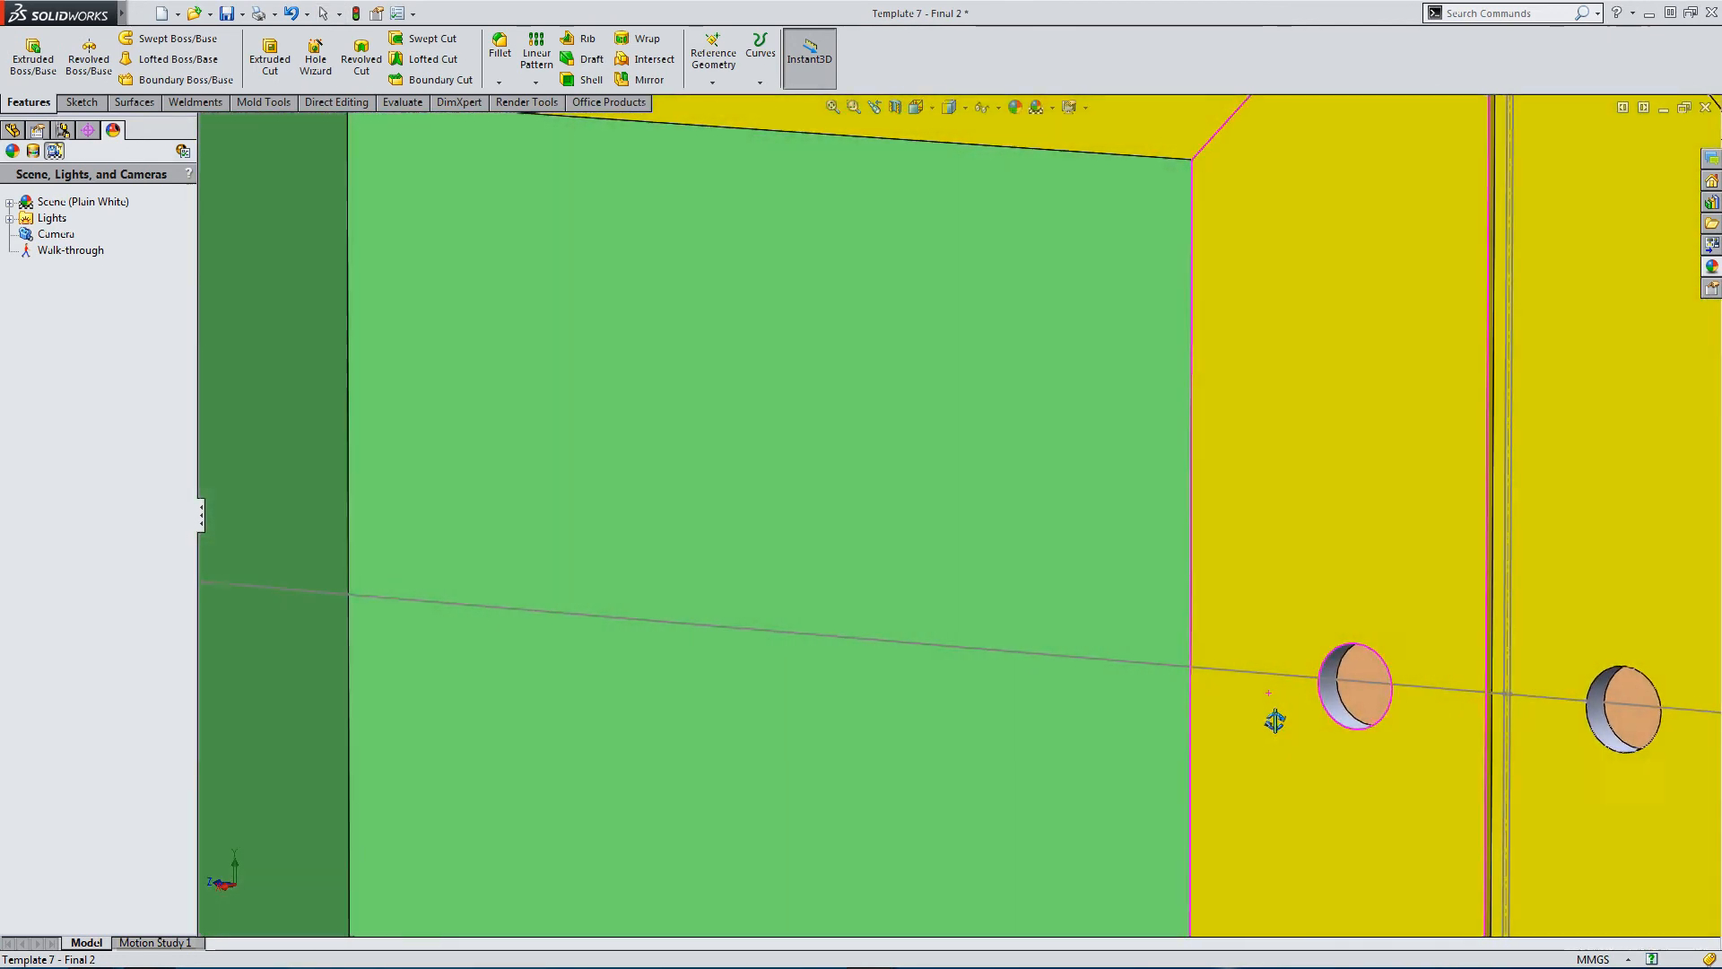
{"action": "scroll", "coordinate": [725, 599], "scroll_direction": "up", "scroll_amount": 4}
{"action": "scroll", "coordinate": [724, 599], "scroll_direction": "up", "scroll_amount": 4}
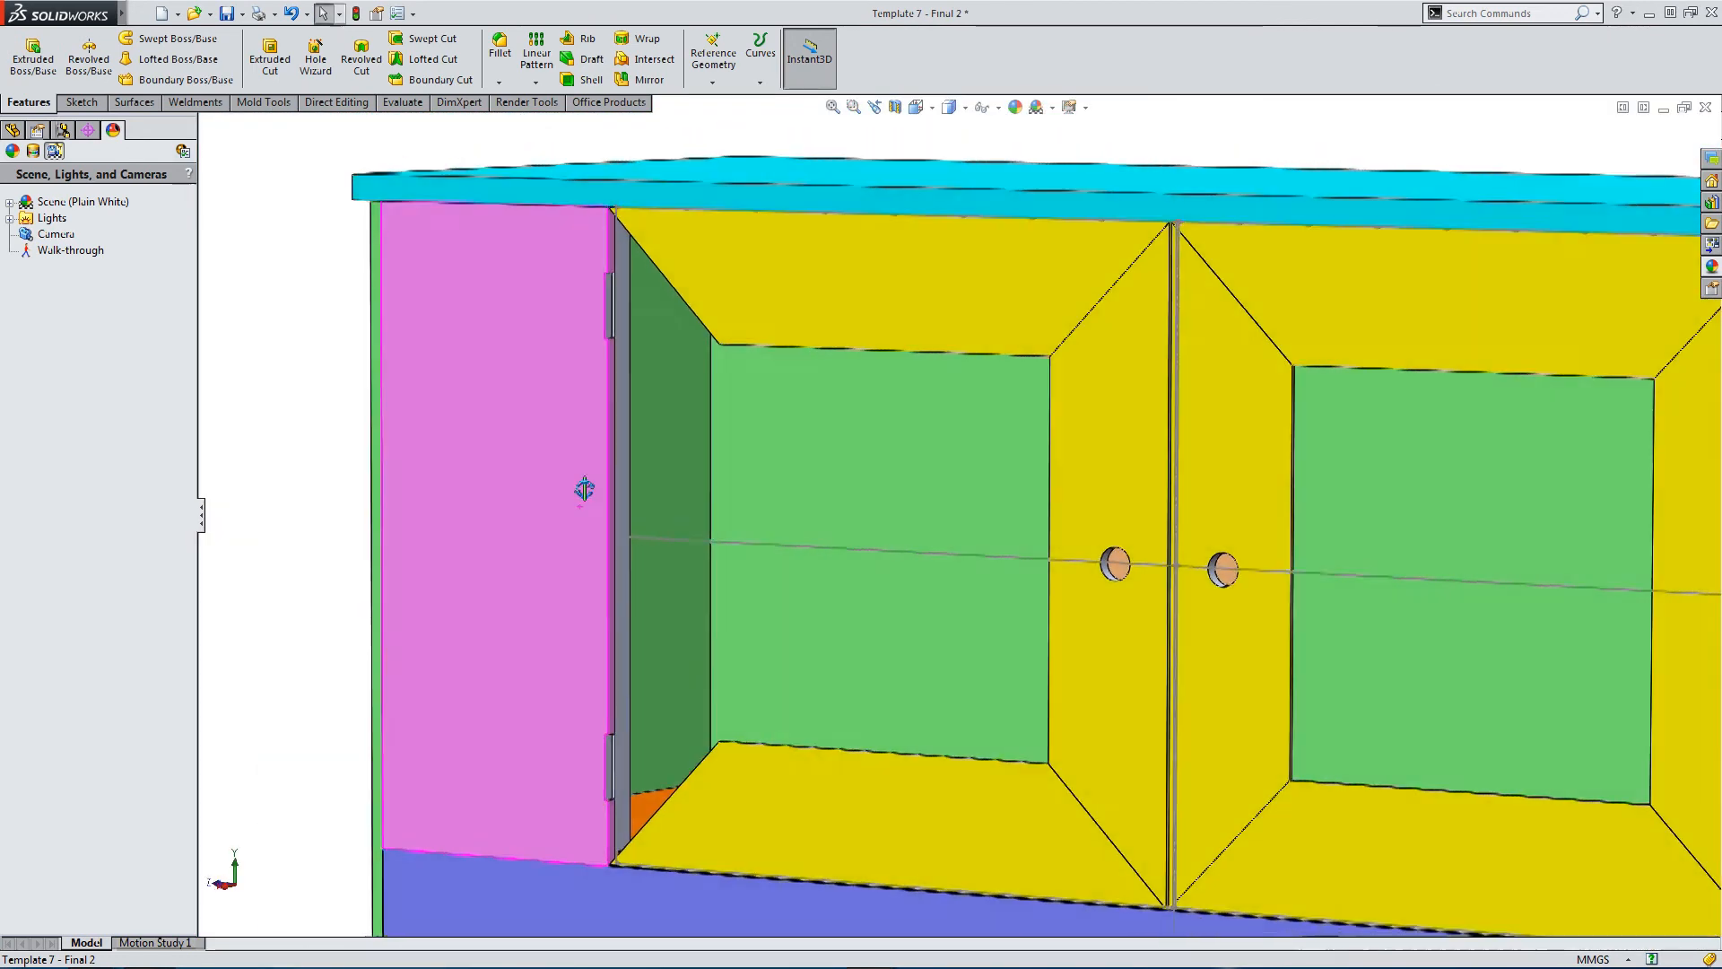
{"action": "middle_click_drag", "start_coordinate": [584, 488], "coordinate": [600, 395]}
{"action": "scroll", "coordinate": [599, 388], "scroll_direction": "down", "scroll_amount": 2}
{"action": "scroll", "coordinate": [600, 388], "scroll_direction": "down", "scroll_amount": 2}
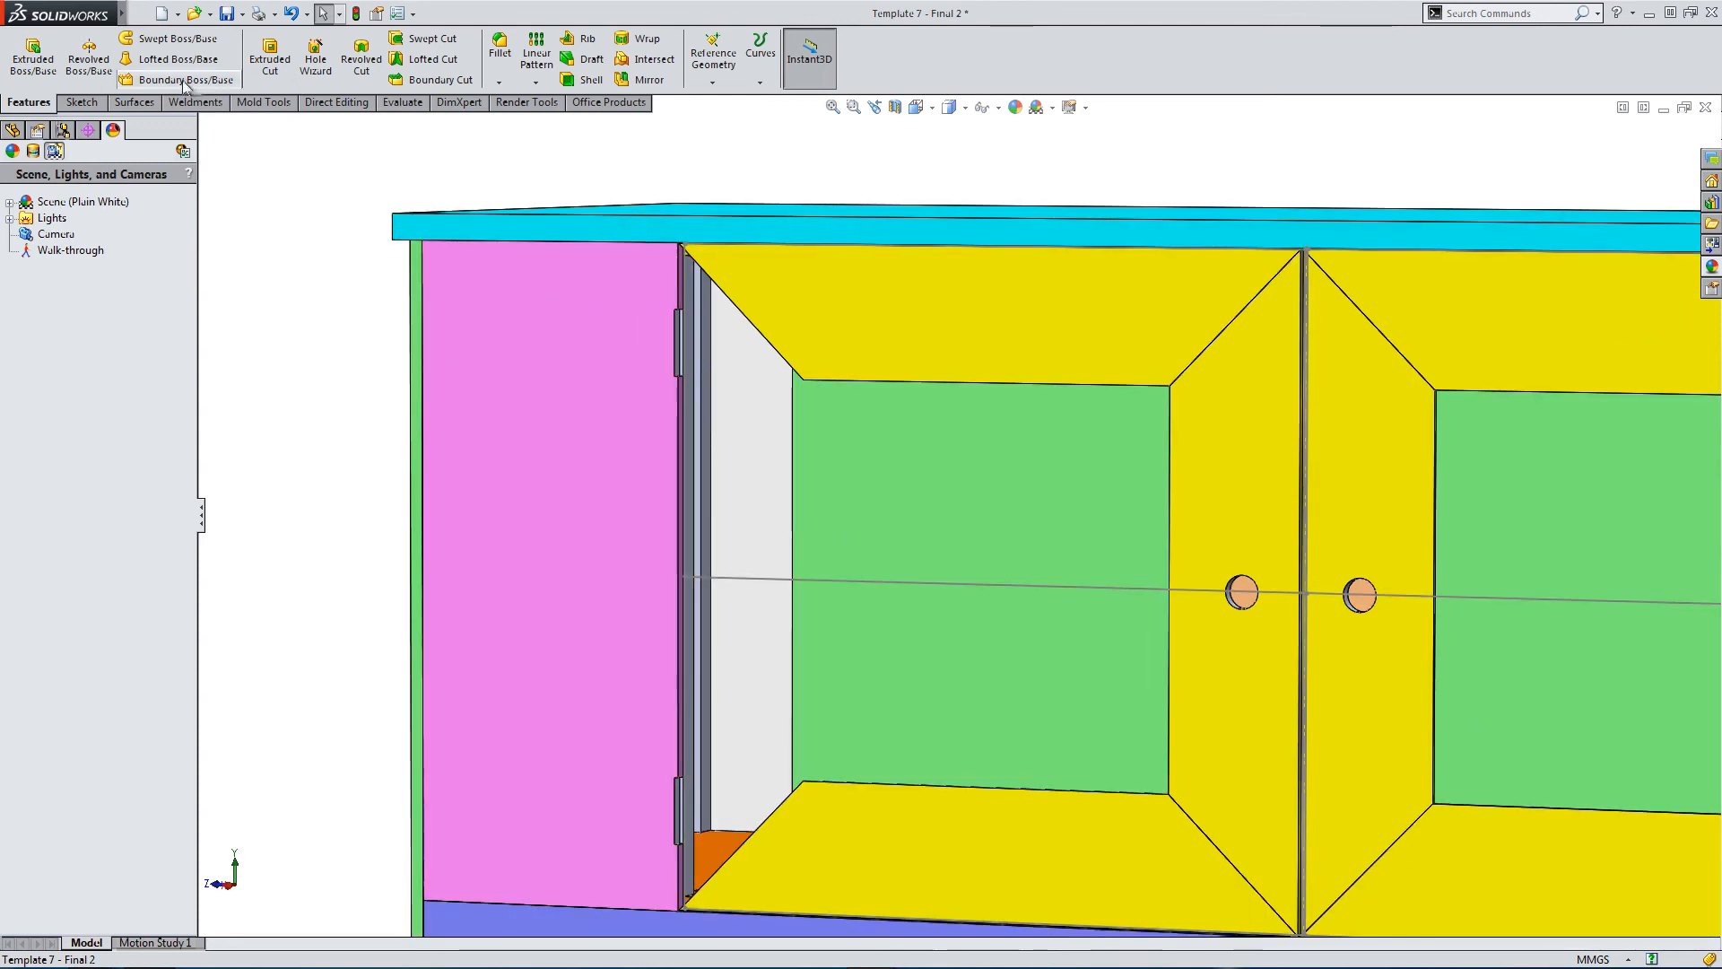
Insert the Hinge part into the model and place it in the empty space beside the cabinet, ready for mating.
{"action": "left_click", "coordinate": [126, 14]}
{"action": "mouse_move", "coordinate": [246, 13]}
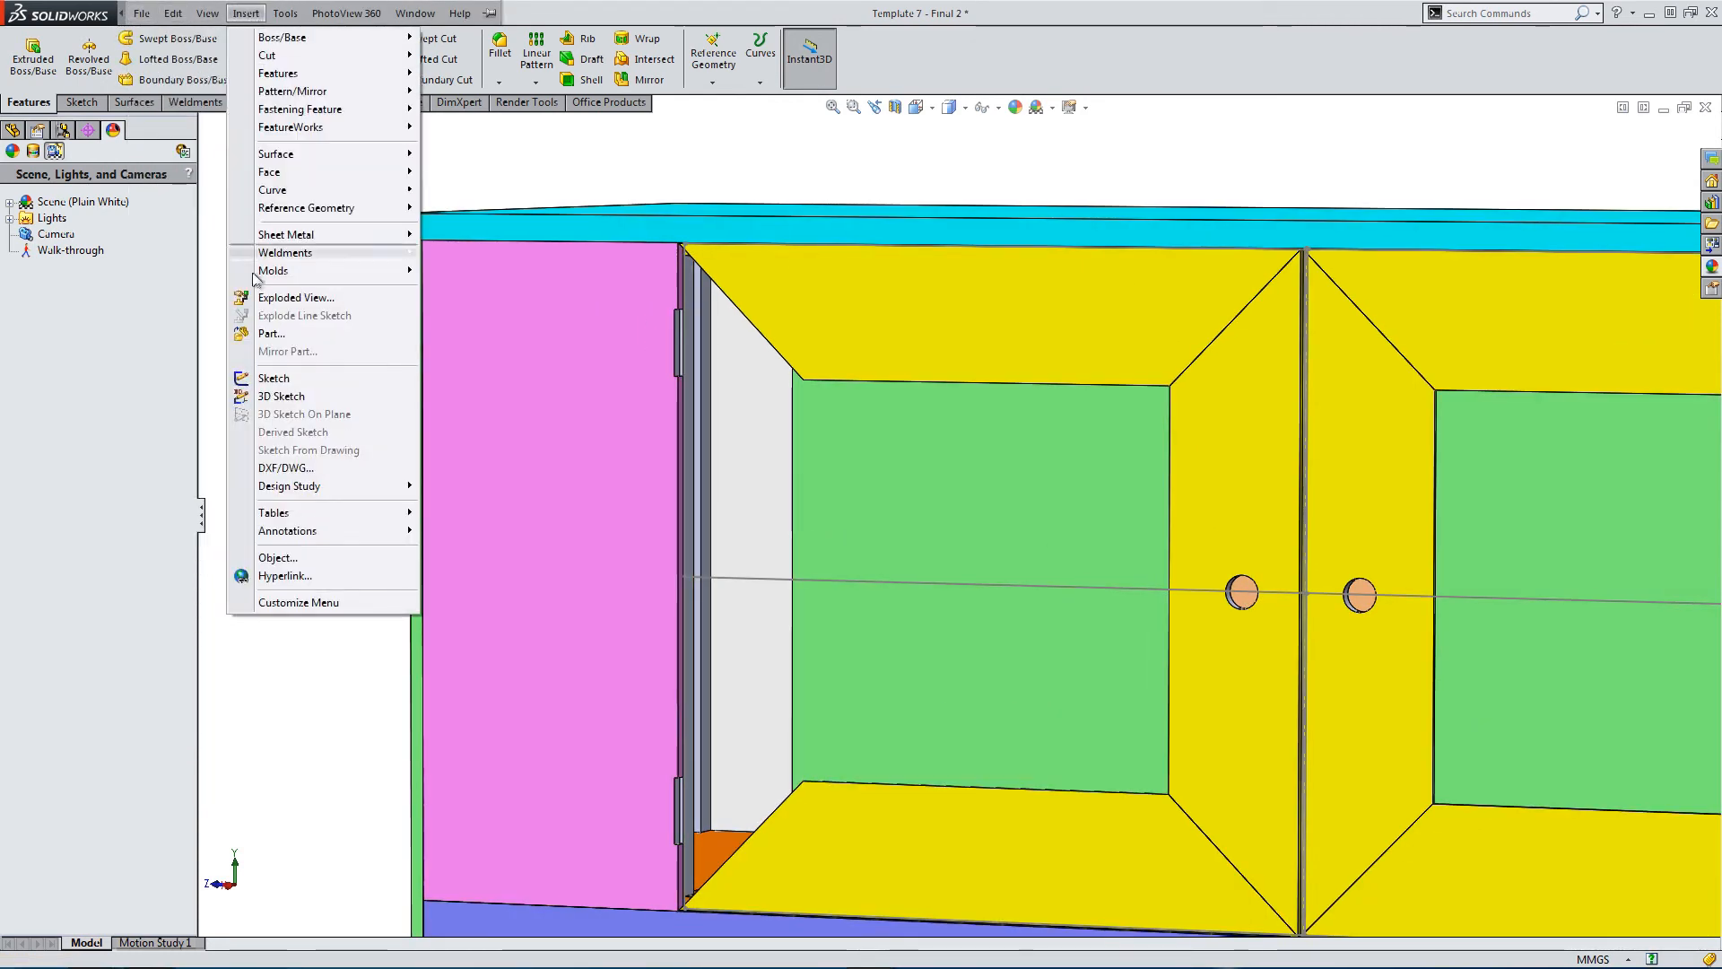
{"action": "left_click", "coordinate": [271, 333]}
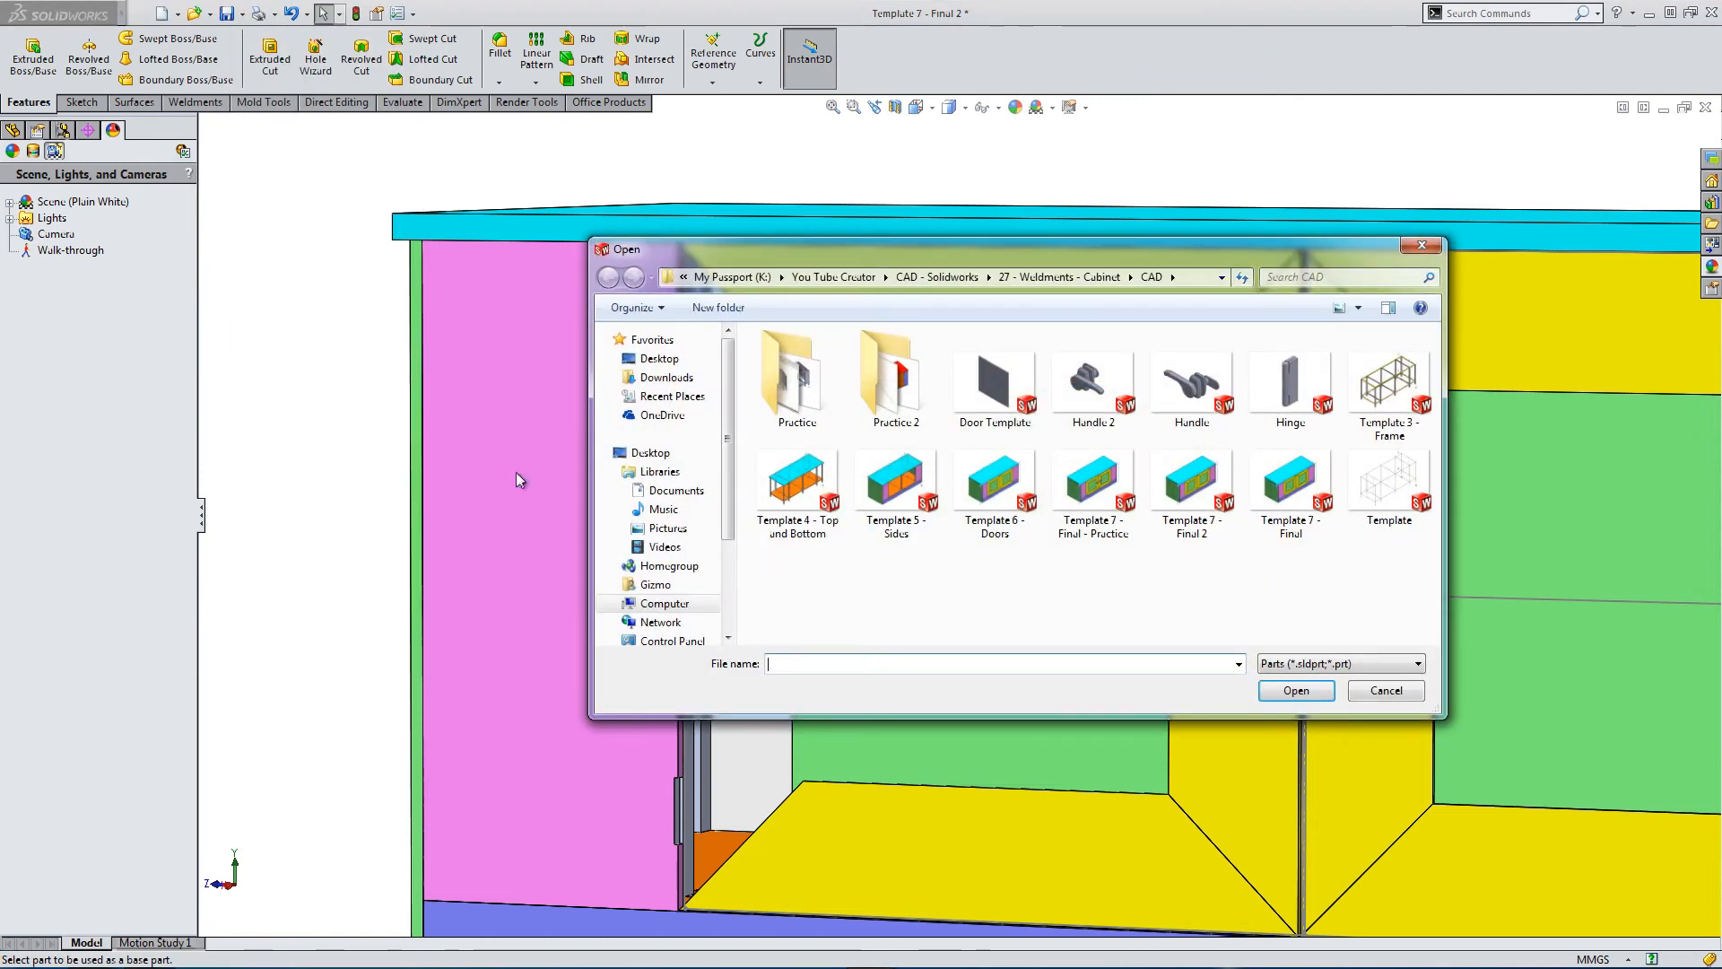
{"action": "double_click", "coordinate": [1292, 403]}
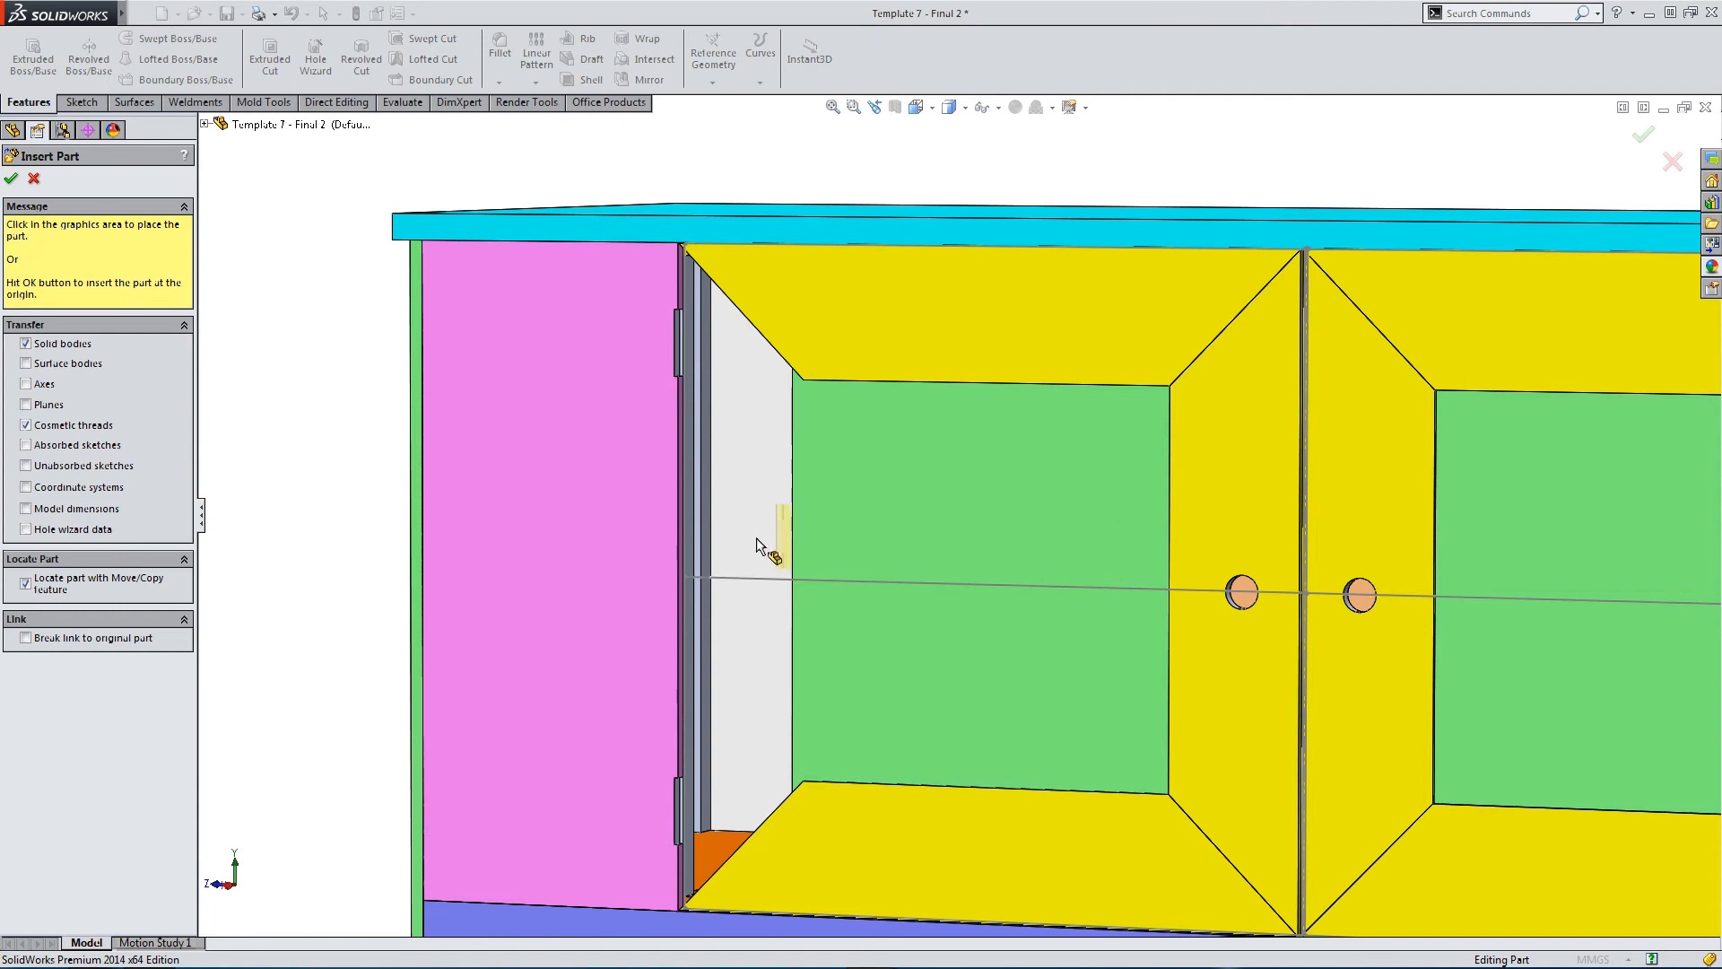
{"action": "middle_click_drag", "start_coordinate": [493, 422], "coordinate": [410, 410]}
{"action": "left_click", "coordinate": [359, 363]}
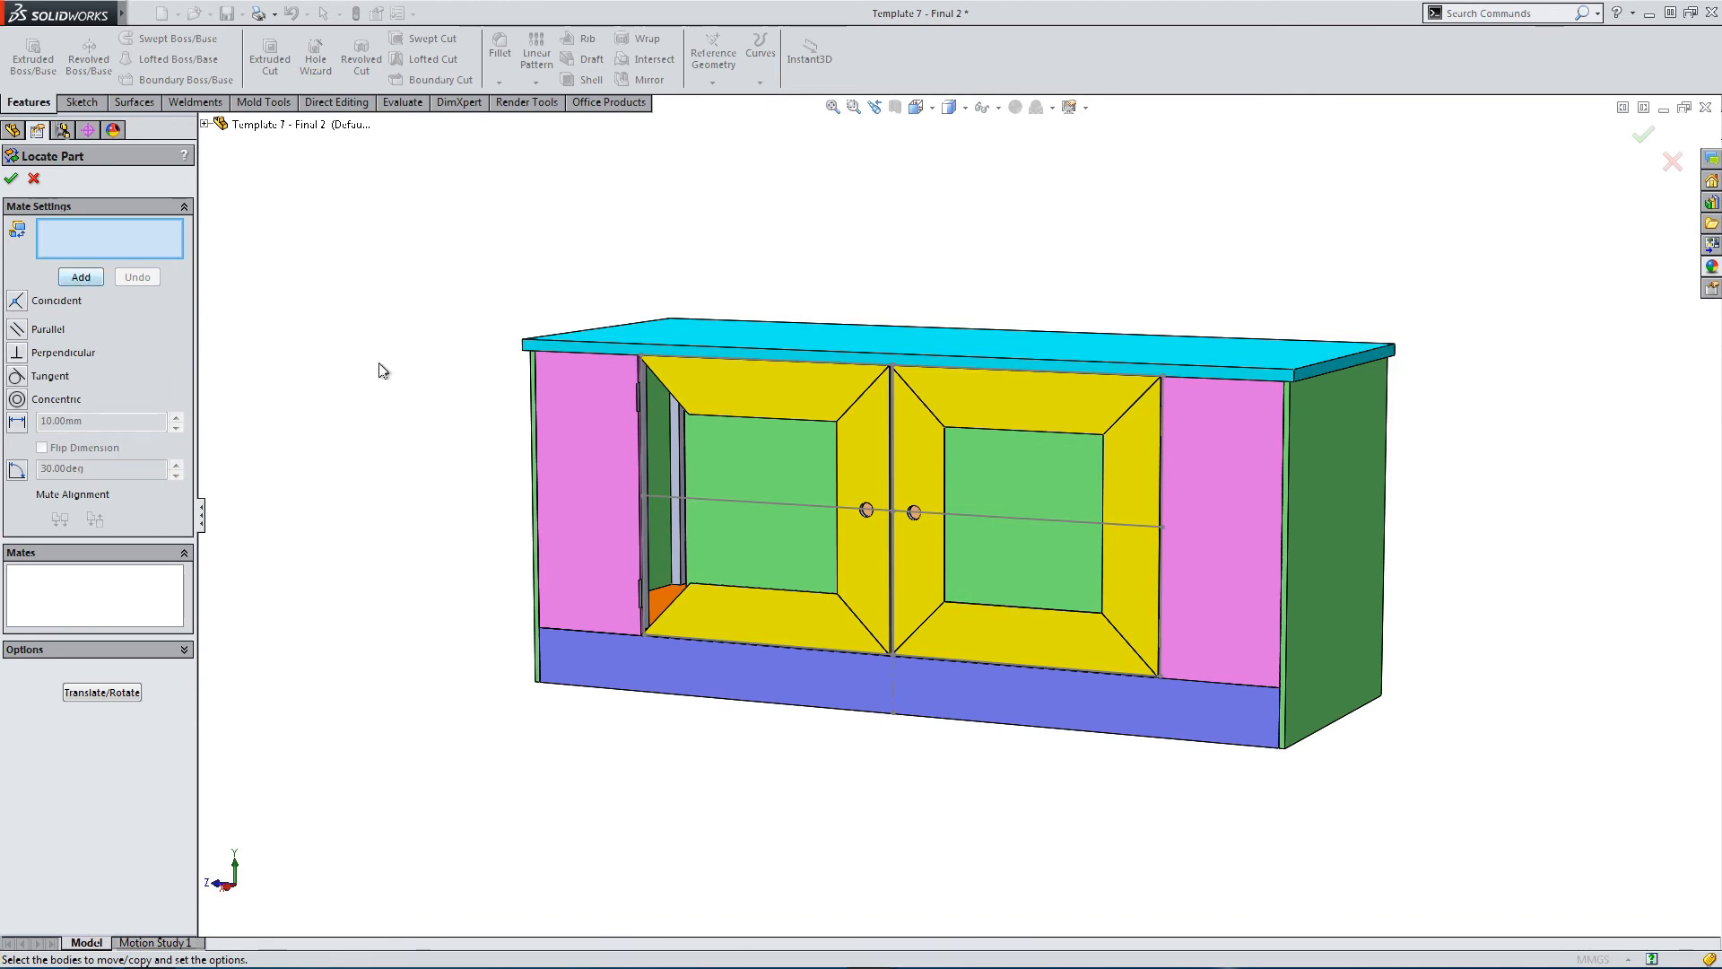
{"action": "scroll", "coordinate": [610, 426], "scroll_direction": "down", "scroll_amount": 5}
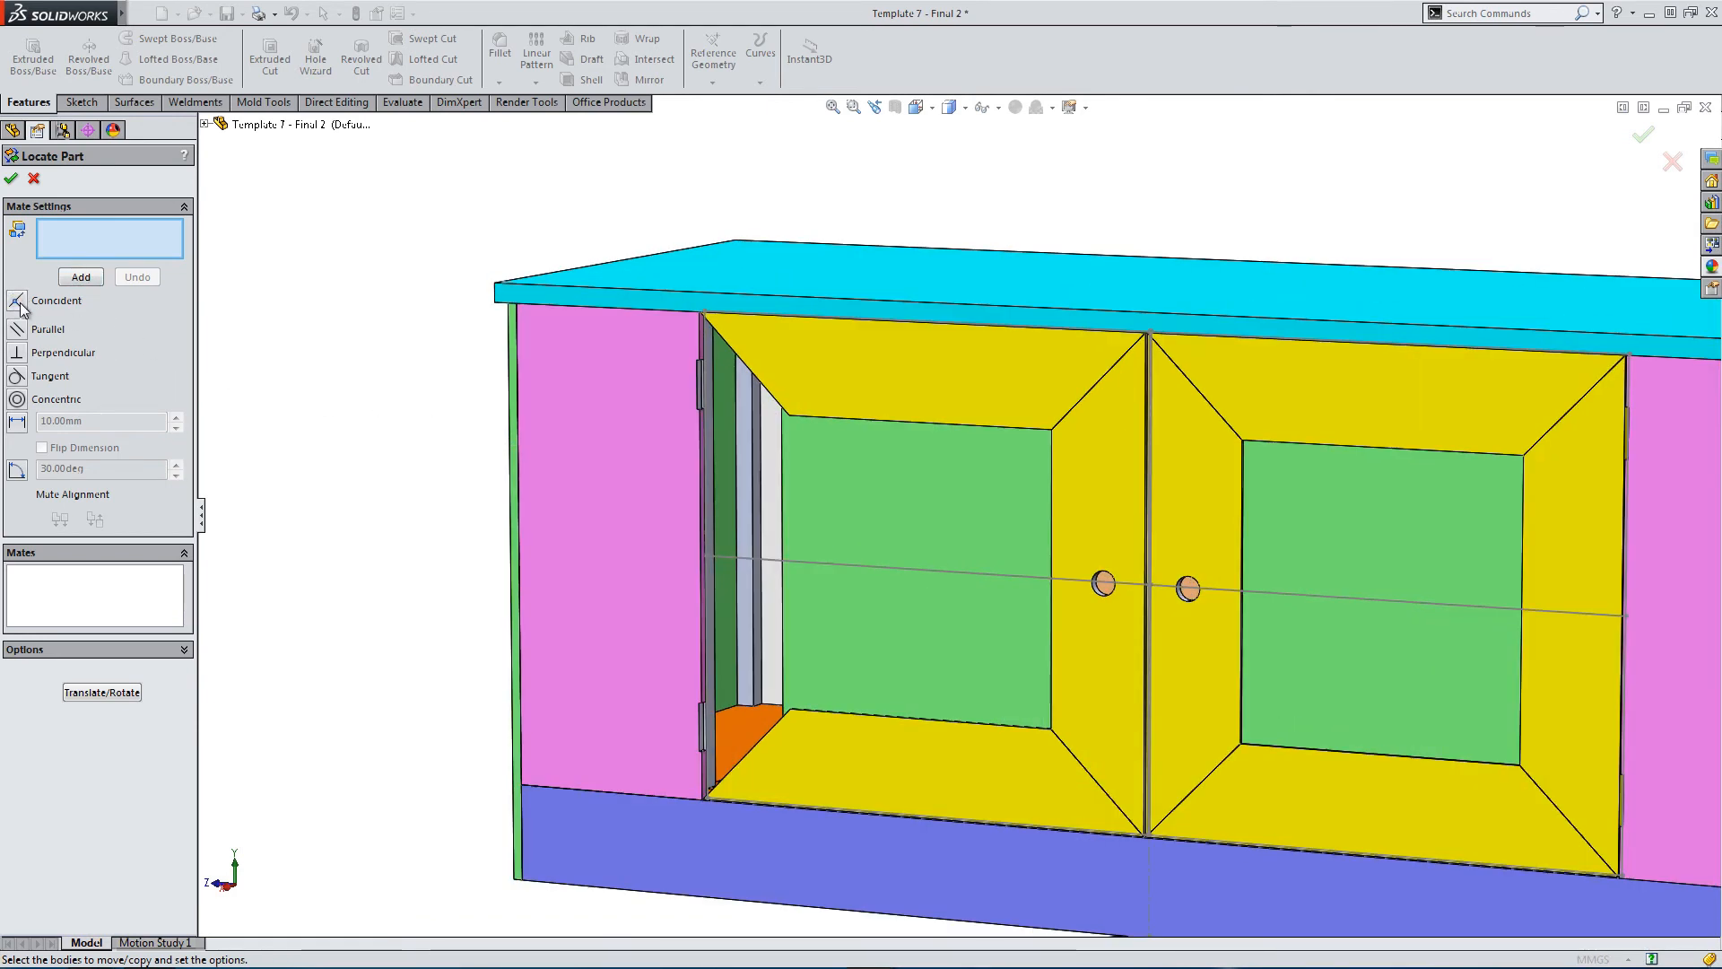
Add a coincident mate between the hinge leaf's broad face and the side wall of the upper recess in the pink panel.
{"action": "scroll", "coordinate": [634, 615], "scroll_direction": "up", "scroll_amount": 5}
{"action": "middle_click_drag", "start_coordinate": [696, 546], "coordinate": [795, 628]}
{"action": "scroll", "coordinate": [766, 497], "scroll_direction": "down", "scroll_amount": 10}
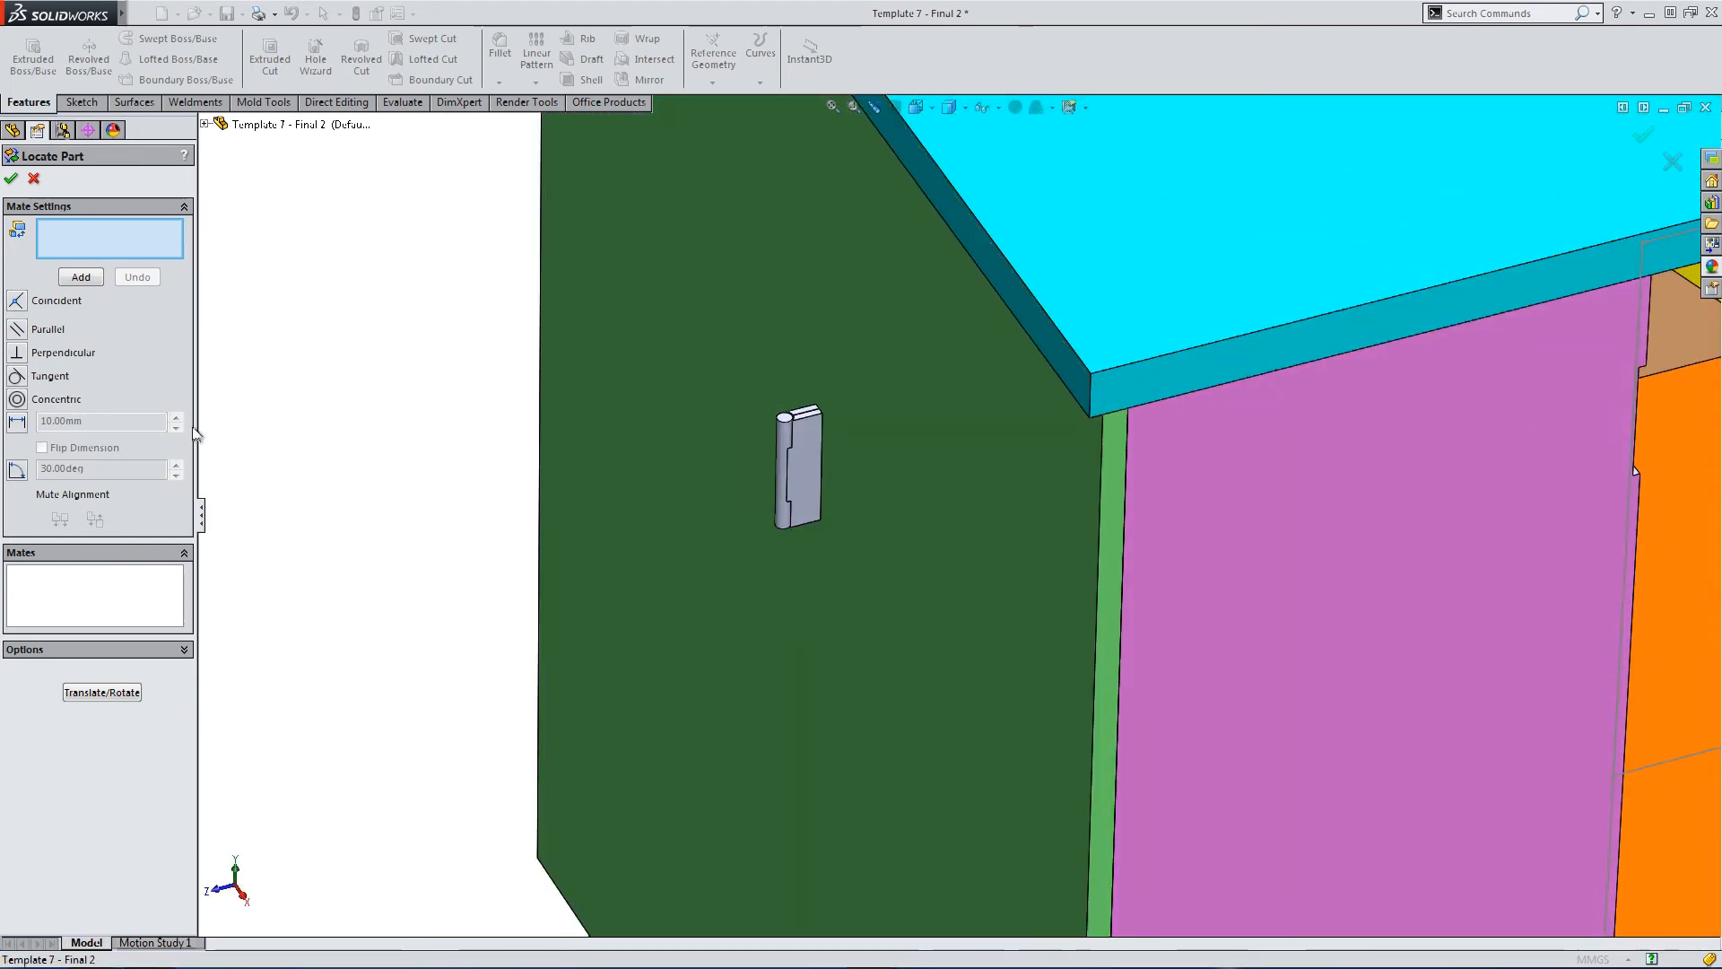
{"action": "middle_click_drag", "start_coordinate": [789, 501], "coordinate": [811, 436]}
{"action": "left_click", "coordinate": [803, 453]}
{"action": "middle_click_drag", "start_coordinate": [920, 538], "coordinate": [635, 383]}
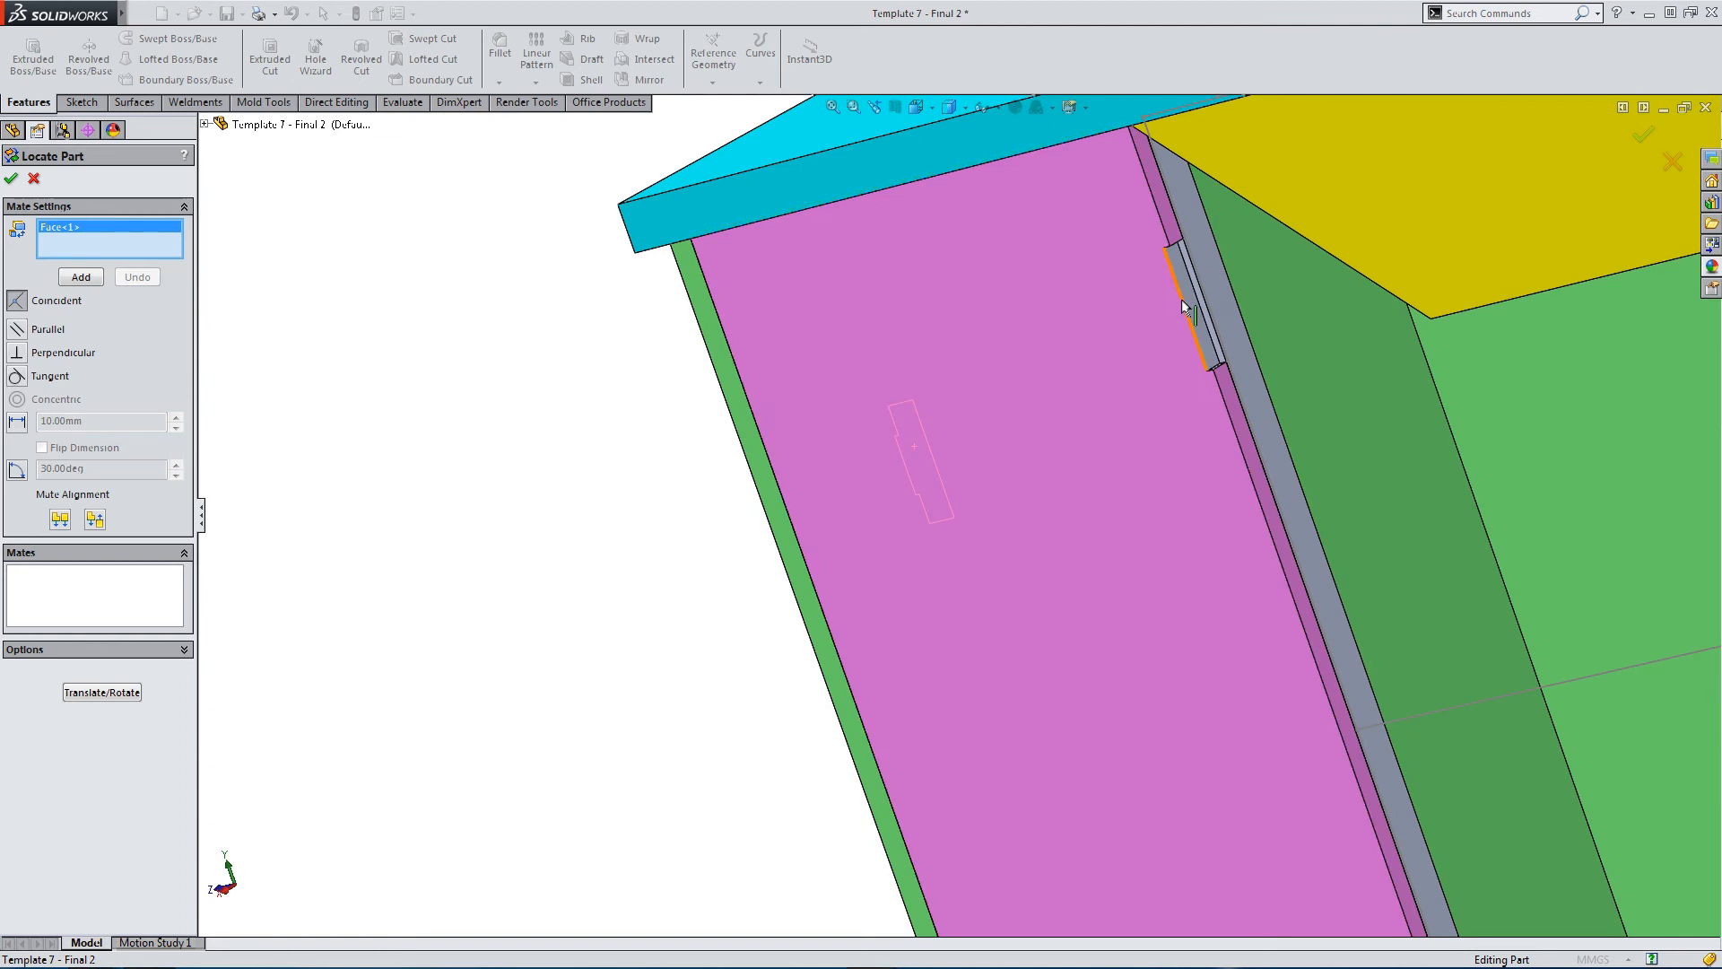
{"action": "scroll", "coordinate": [1184, 296], "scroll_direction": "down", "scroll_amount": 2}
{"action": "middle_click_drag", "start_coordinate": [1191, 366], "coordinate": [1265, 428]}
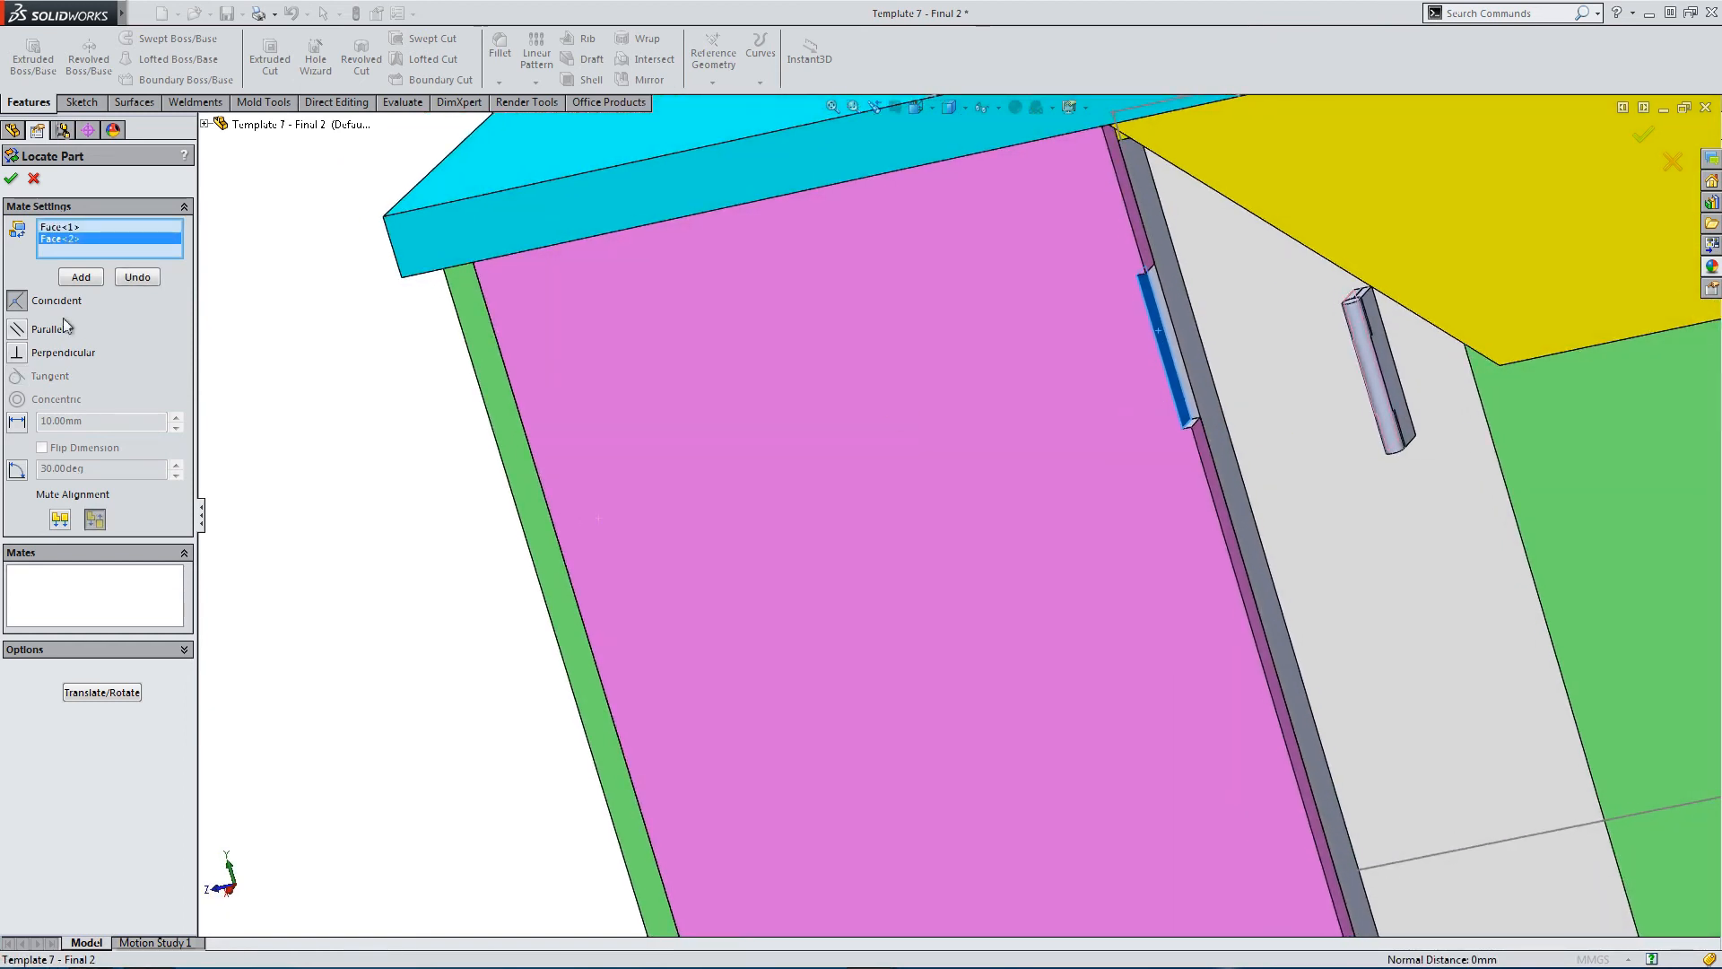
{"action": "left_click", "coordinate": [81, 277]}
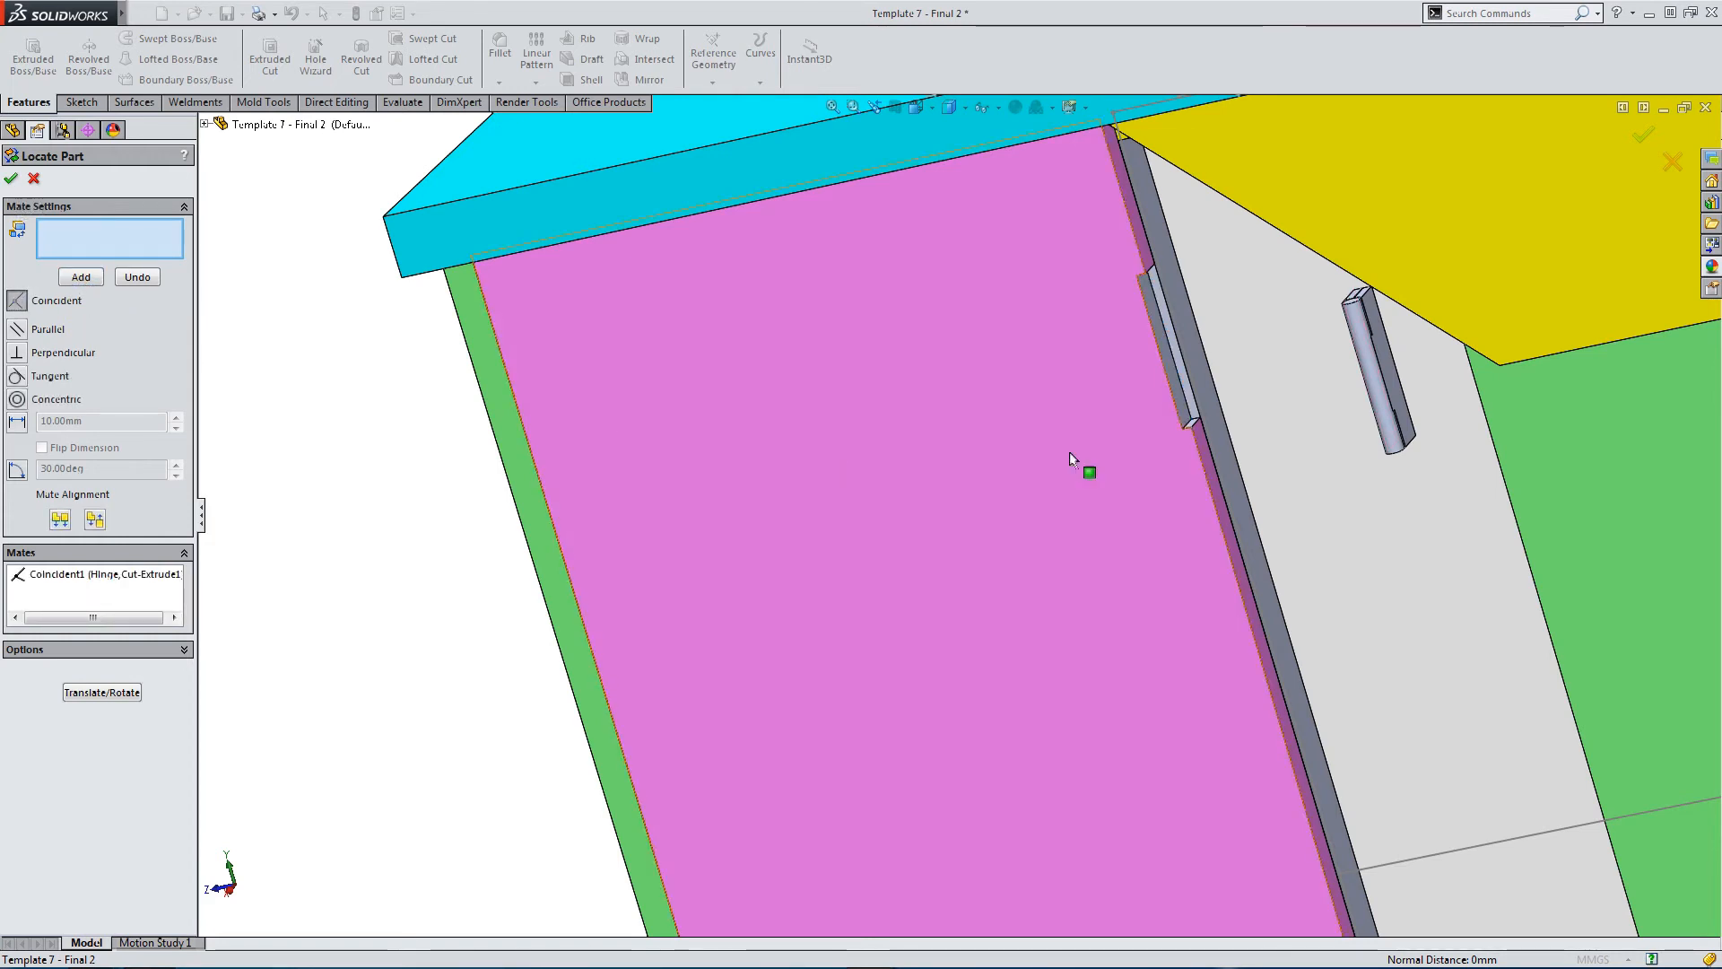
Mate the hinge leaf's hidden rear edge face coincident with the structural member face at the back of the upper recess.
{"action": "scroll", "coordinate": [1088, 469], "scroll_direction": "down", "scroll_amount": 3}
{"action": "scroll", "coordinate": [1350, 314], "scroll_direction": "down", "scroll_amount": 3}
{"action": "middle_click_drag", "start_coordinate": [1349, 314], "coordinate": [1288, 298]}
{"action": "right_click", "coordinate": [1309, 287]}
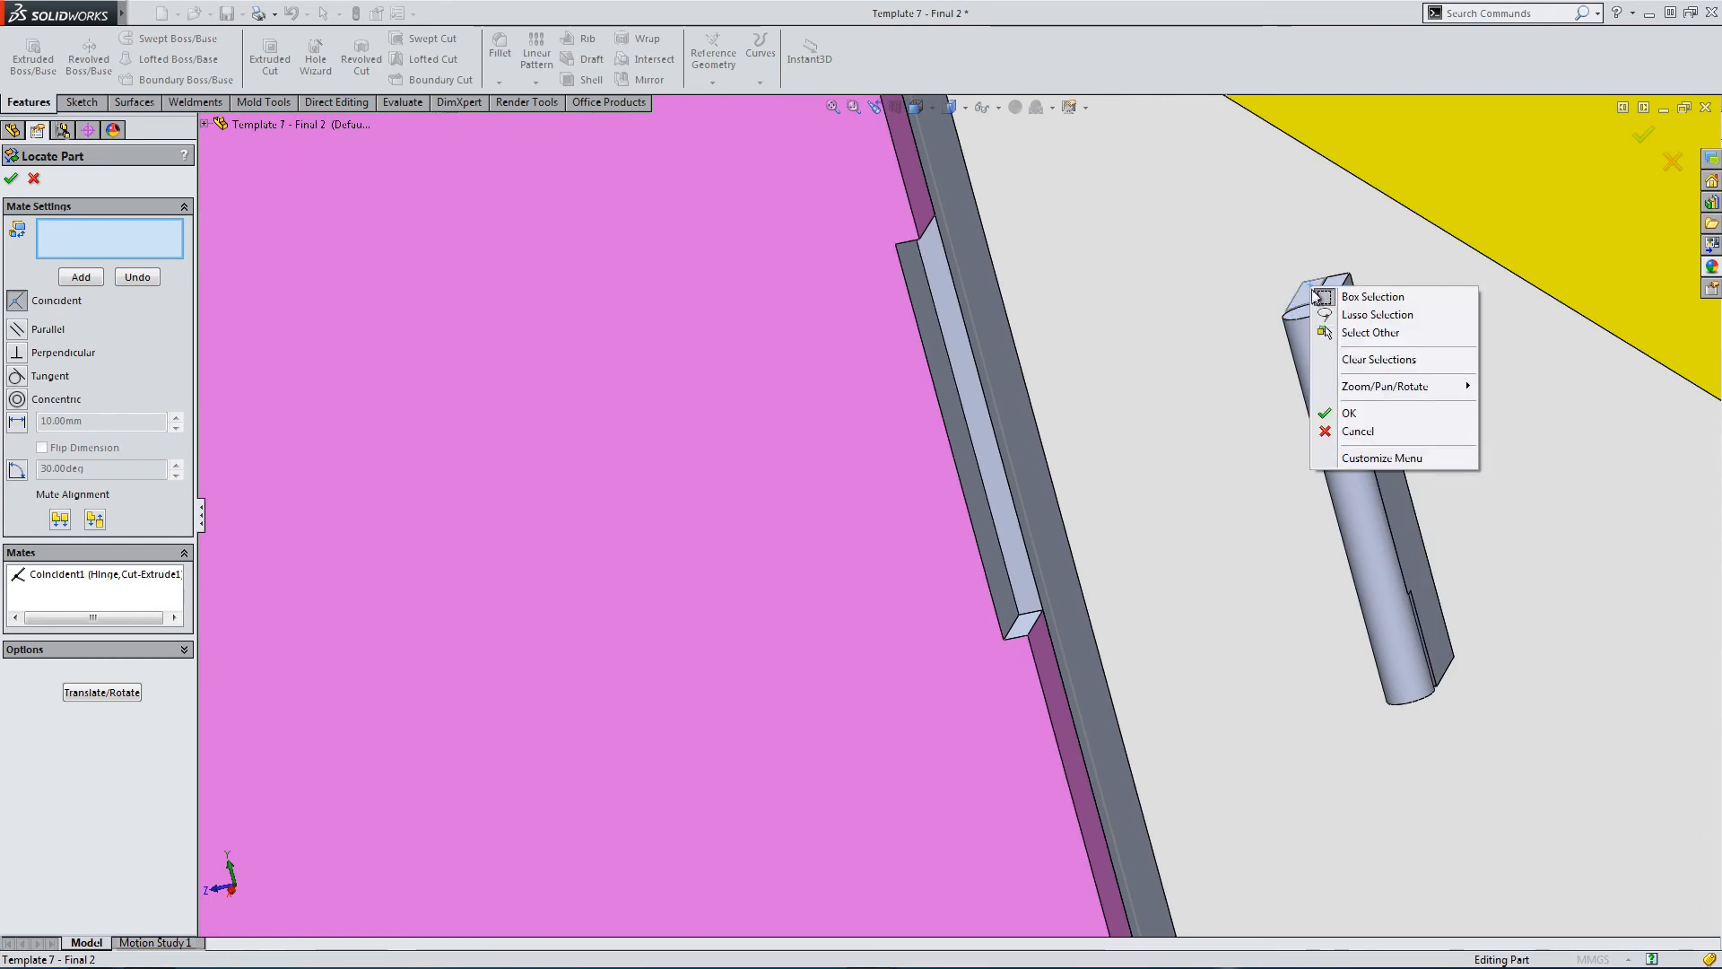
{"action": "left_click", "coordinate": [1355, 340]}
{"action": "left_click", "coordinate": [1435, 361]}
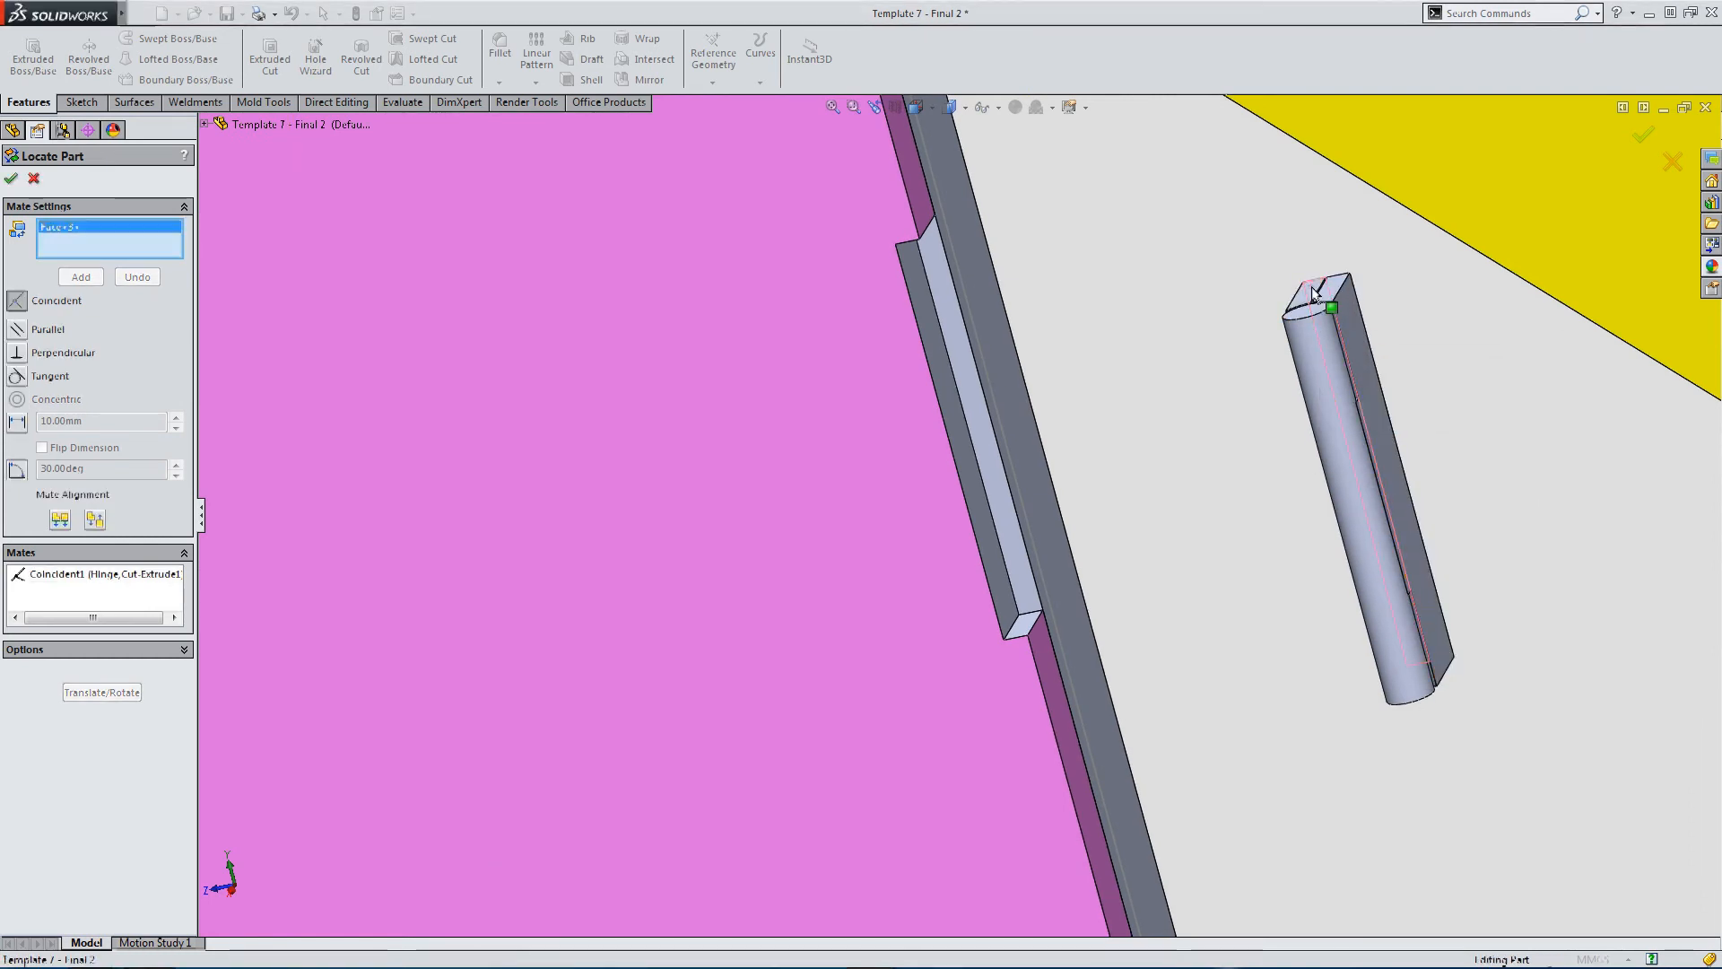
{"action": "left_click", "coordinate": [939, 255]}
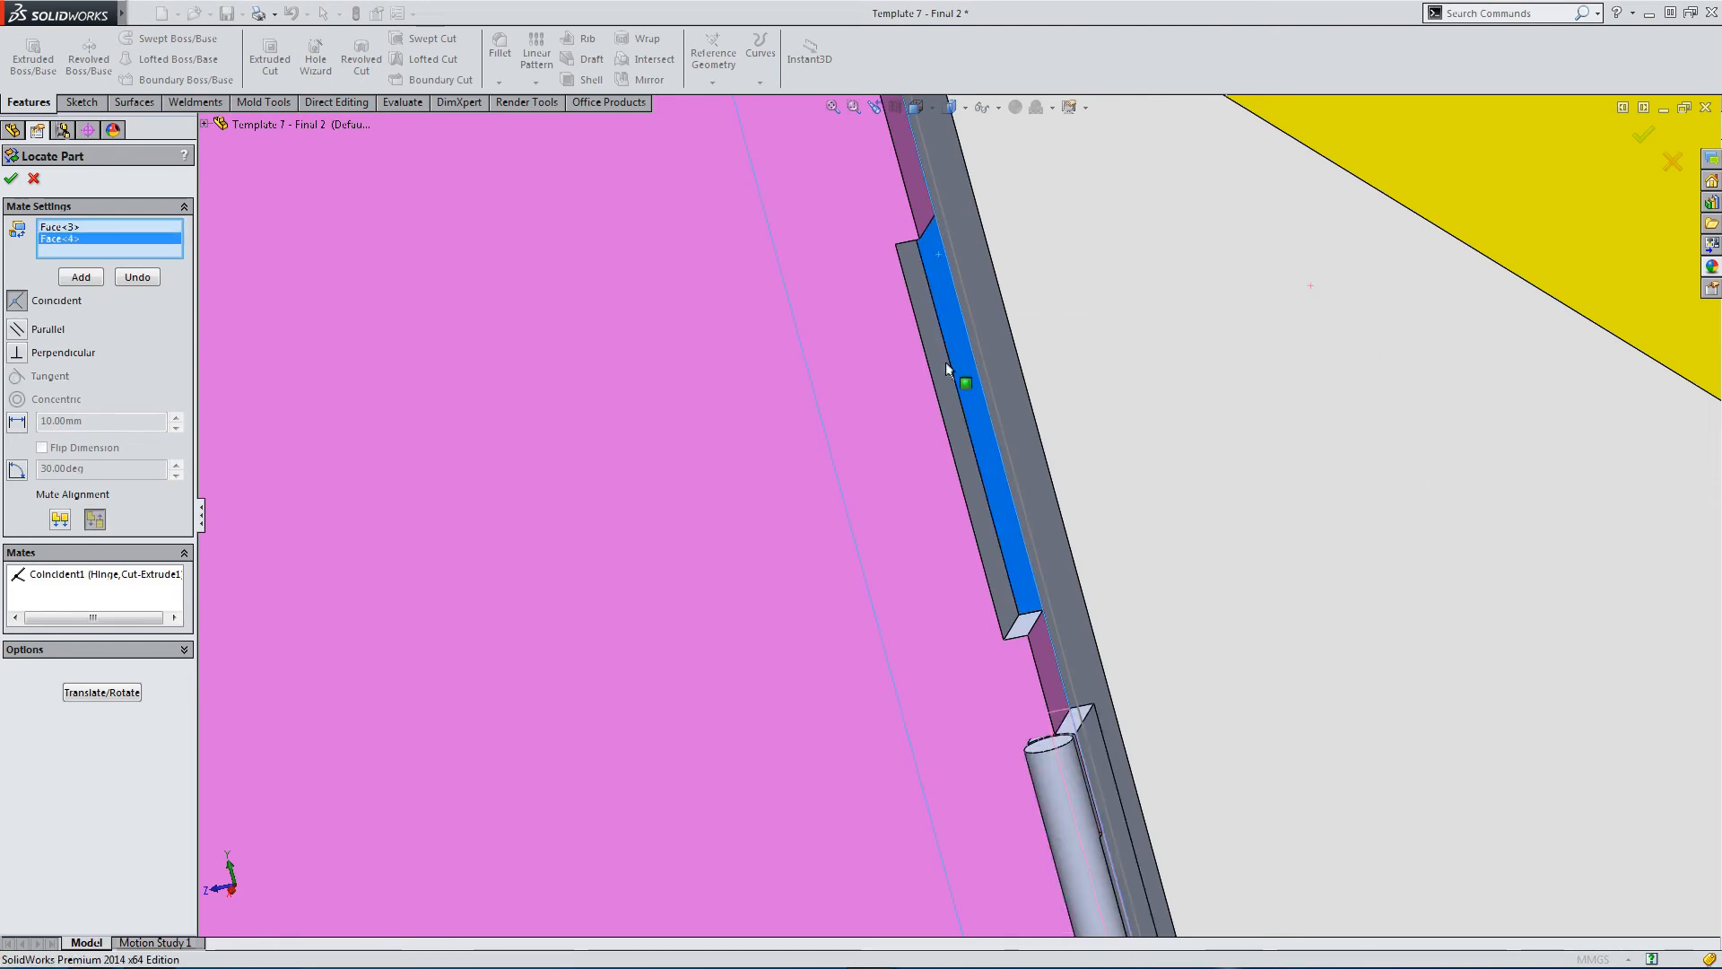
{"action": "left_click", "coordinate": [78, 277]}
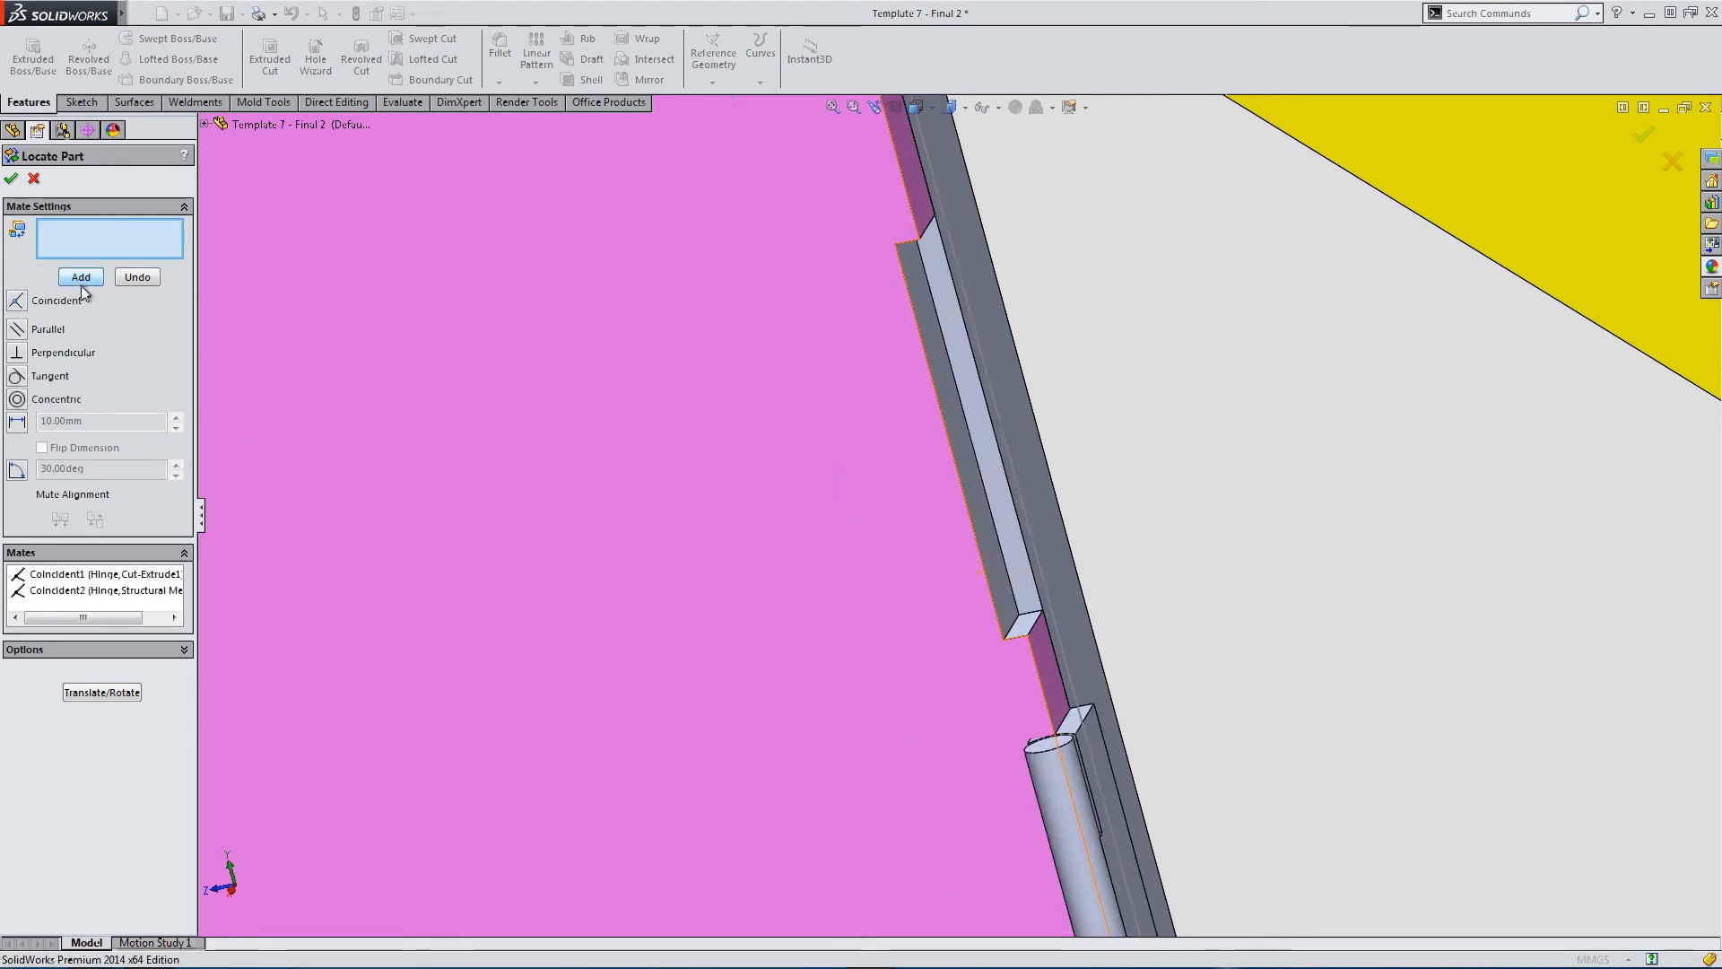
Mate the hinge leaf's top end coincident with the upper end of the recess and finish locating the first hinge.
{"action": "middle_click_drag", "start_coordinate": [943, 734], "coordinate": [953, 386]}
{"action": "left_click", "coordinate": [1074, 725]}
{"action": "left_click", "coordinate": [944, 354]}
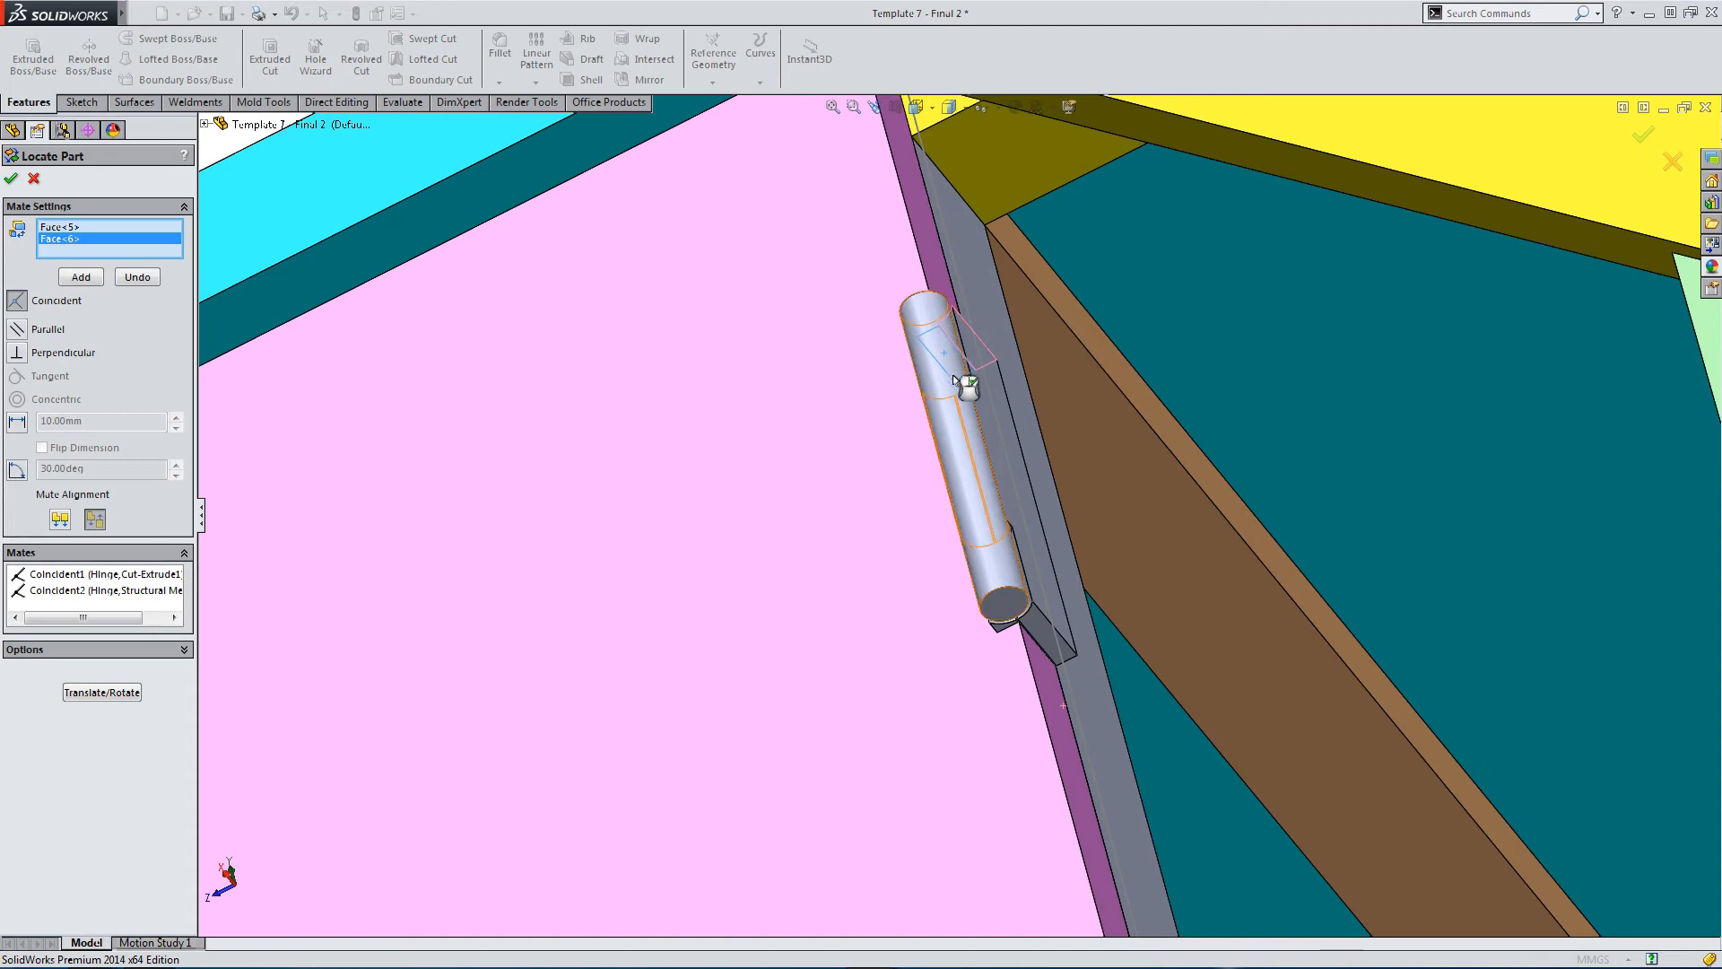
{"action": "left_click", "coordinate": [77, 277]}
{"action": "left_click", "coordinate": [15, 178]}
{"action": "mouse_move", "coordinate": [868, 526]}
{"action": "middle_mouse_down"}
{"action": "mouse_move", "coordinate": [838, 565]}
{"action": "mouse_move", "coordinate": [884, 867]}
{"action": "mouse_move", "coordinate": [1041, 397]}
{"action": "mouse_move", "coordinate": [987, 519]}
{"action": "mouse_move", "coordinate": [966, 507]}
{"action": "mouse_move", "coordinate": [900, 594]}
{"action": "mouse_move", "coordinate": [888, 526]}
{"action": "middle_mouse_up"}
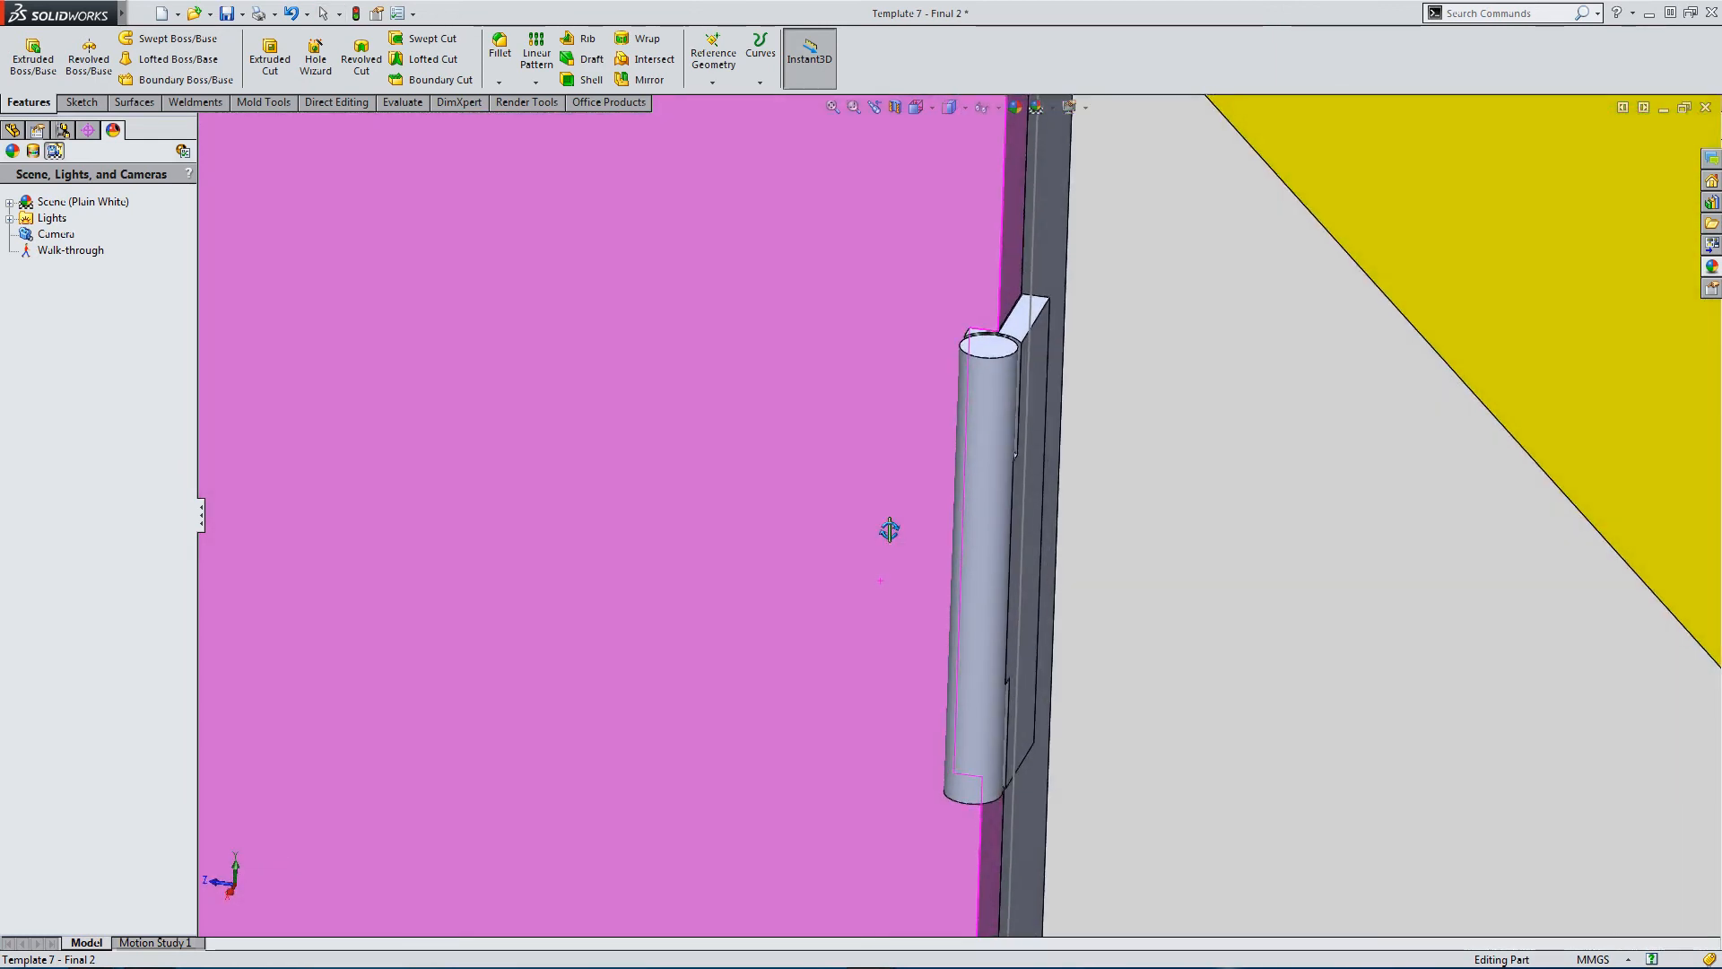
Insert a second Hinge part into the model and place it beside the cabinet near the lower hinge recess.
{"action": "scroll", "coordinate": [932, 633], "scroll_direction": "up", "scroll_amount": 3}
{"action": "scroll", "coordinate": [932, 739], "scroll_direction": "up", "scroll_amount": 5}
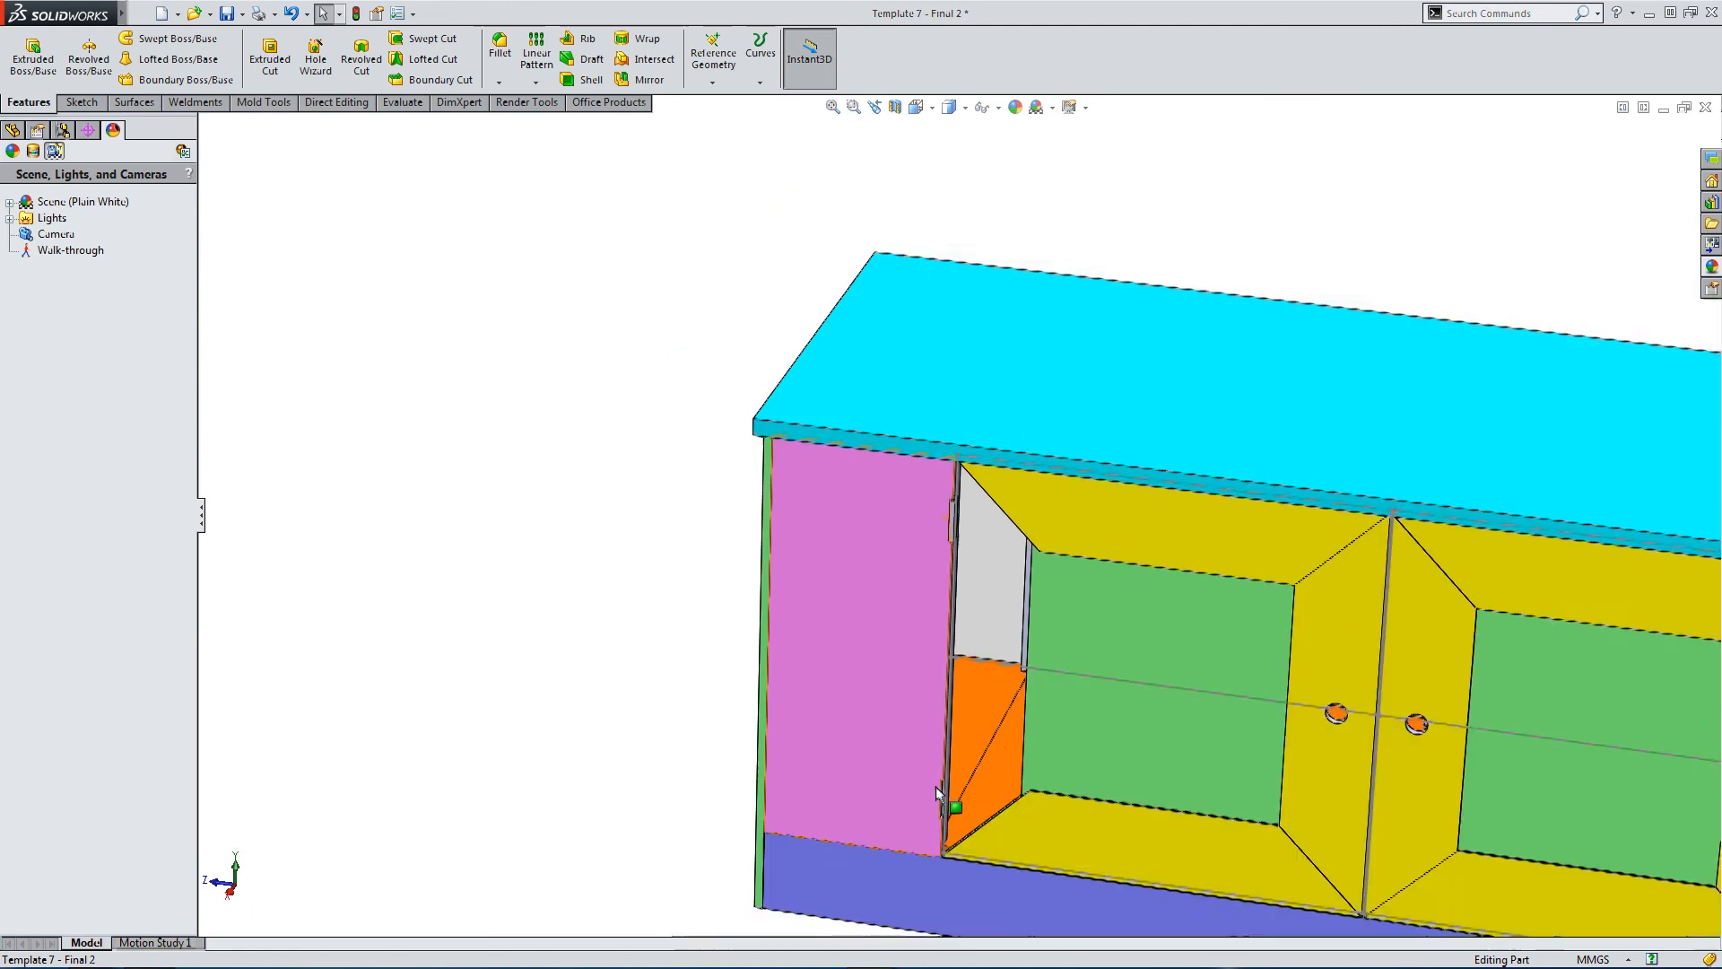
{"action": "scroll", "coordinate": [896, 762], "scroll_direction": "down", "scroll_amount": 5}
{"action": "middle_click_drag", "start_coordinate": [877, 741], "coordinate": [798, 626]}
{"action": "scroll", "coordinate": [891, 676], "scroll_direction": "up", "scroll_amount": 3}
{"action": "scroll", "coordinate": [972, 585], "scroll_direction": "down", "scroll_amount": 5}
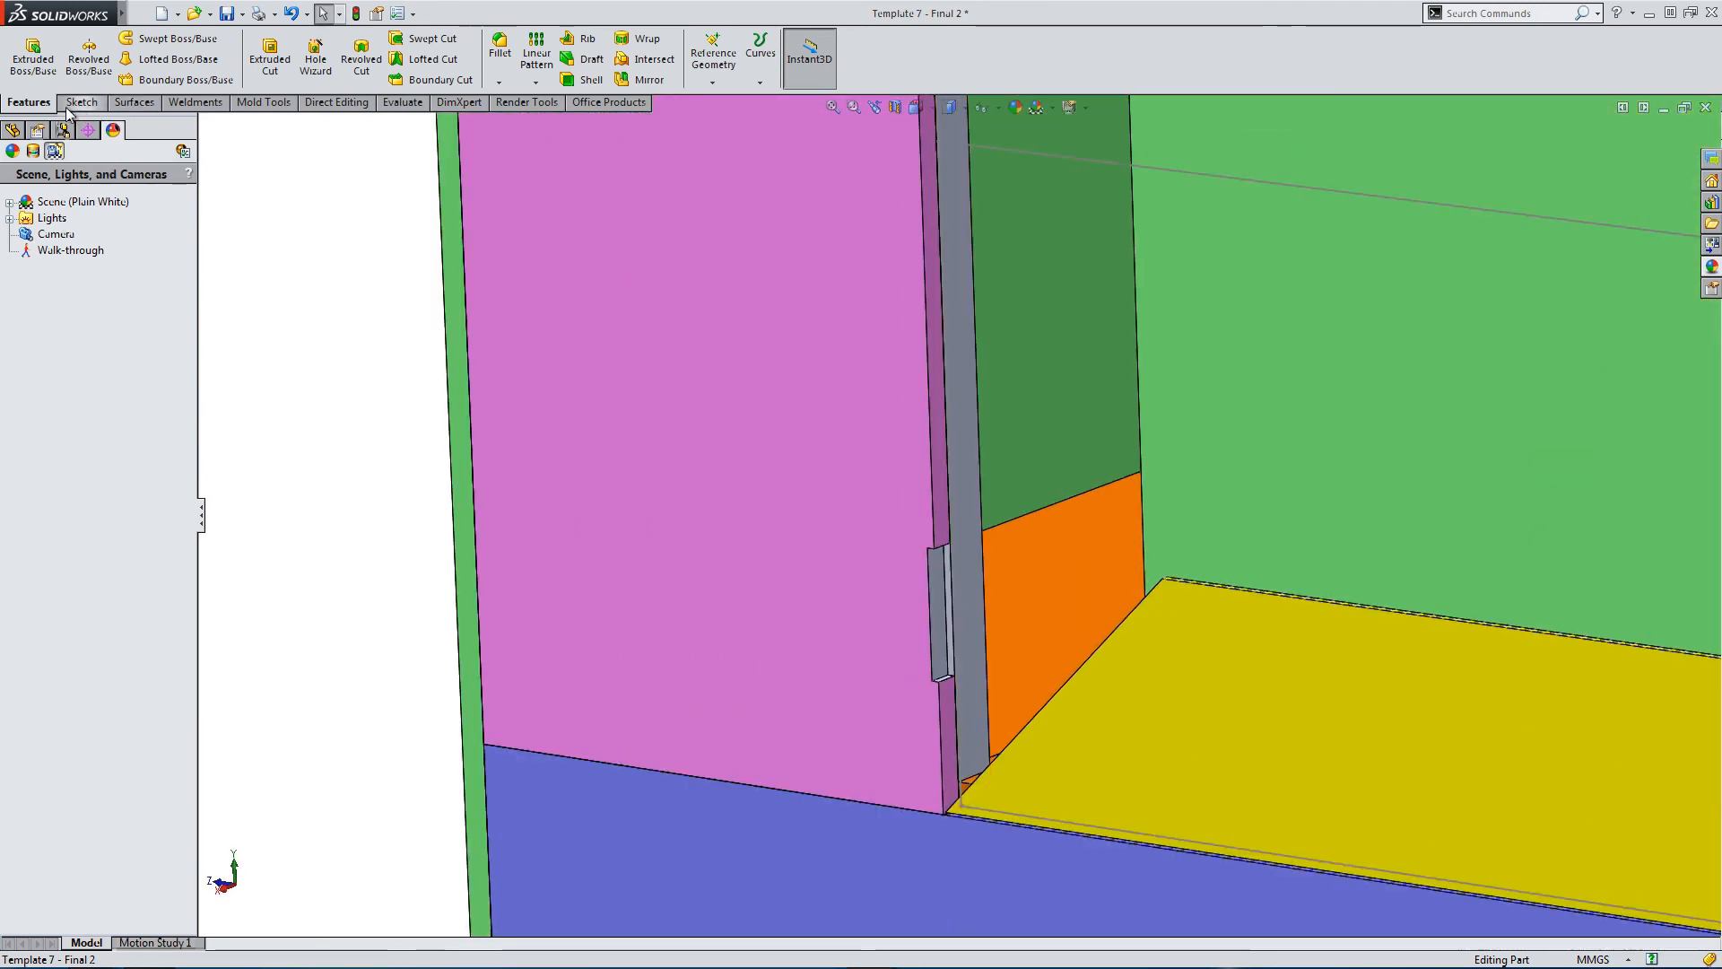
{"action": "mouse_move", "coordinate": [63, 12]}
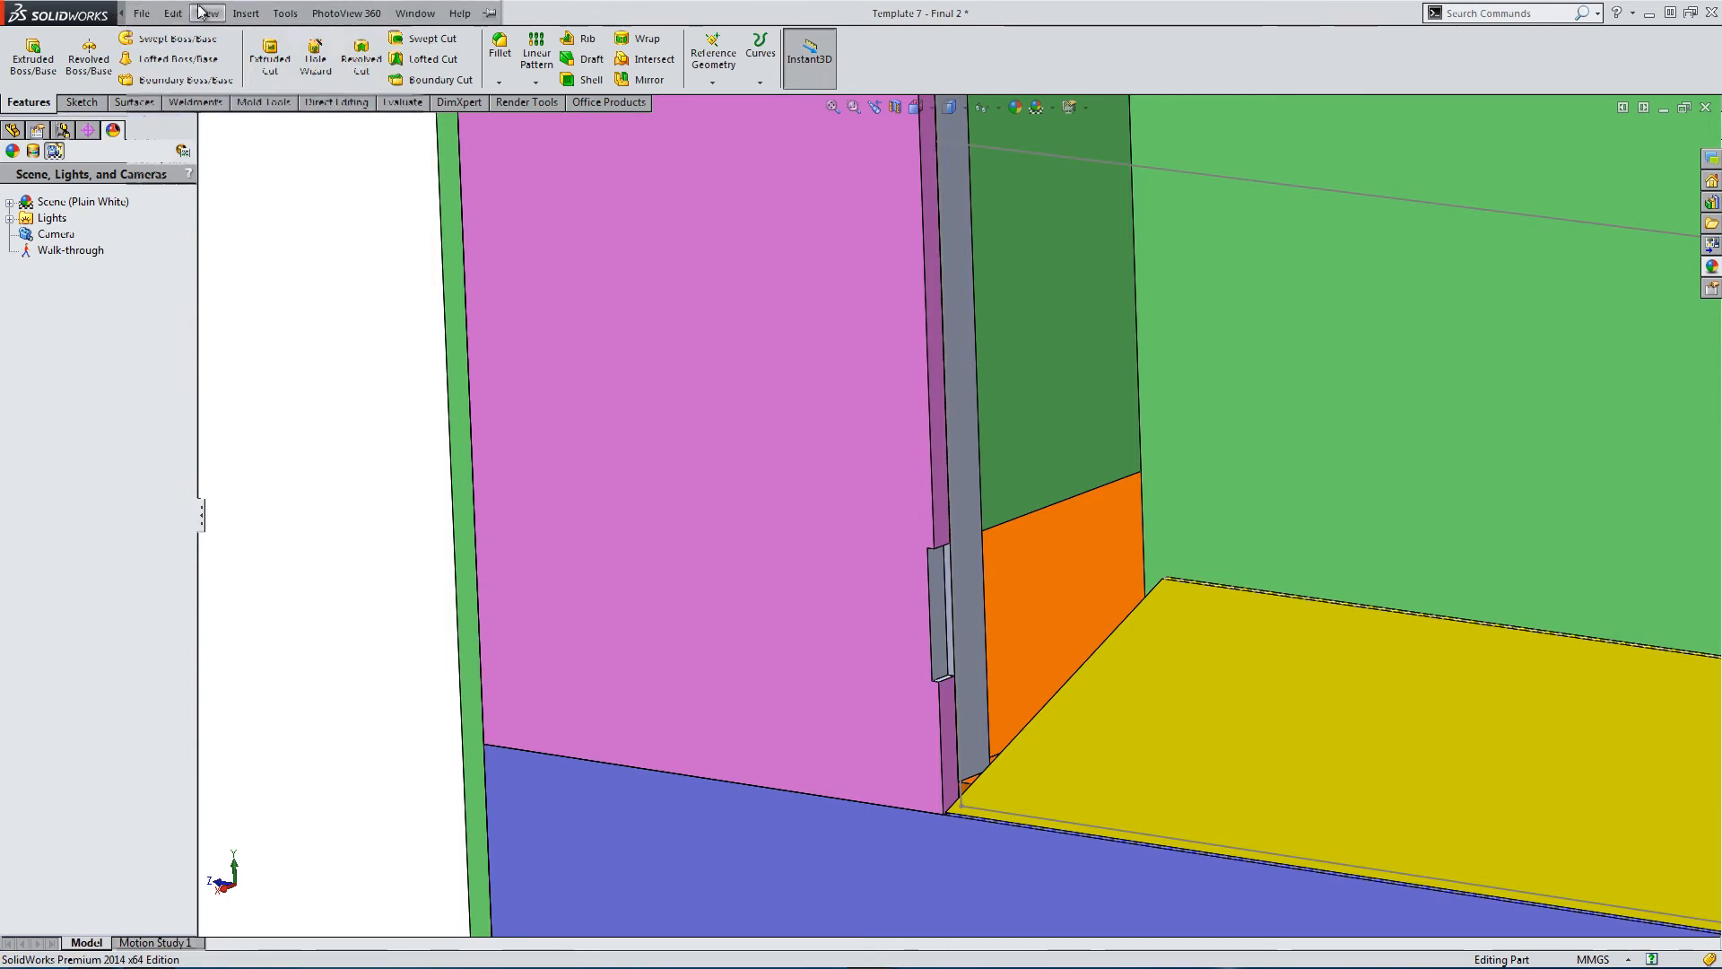
{"action": "left_click", "coordinate": [246, 13]}
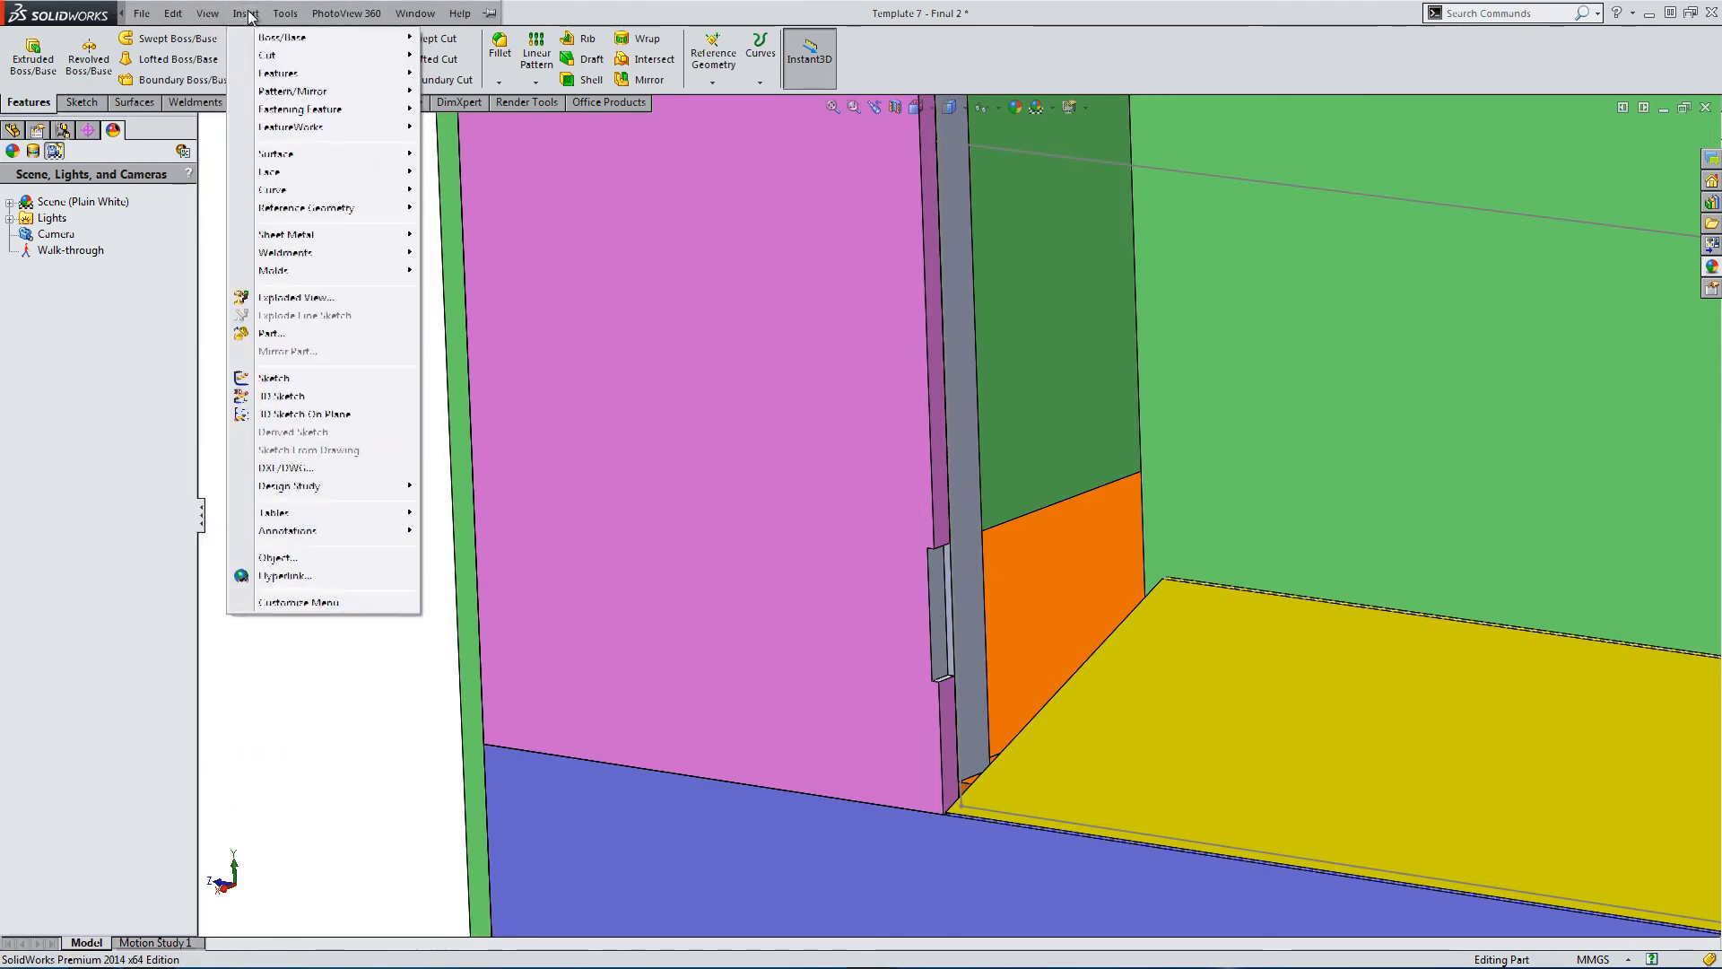
{"action": "left_click", "coordinate": [270, 334]}
{"action": "double_click", "coordinate": [1254, 401]}
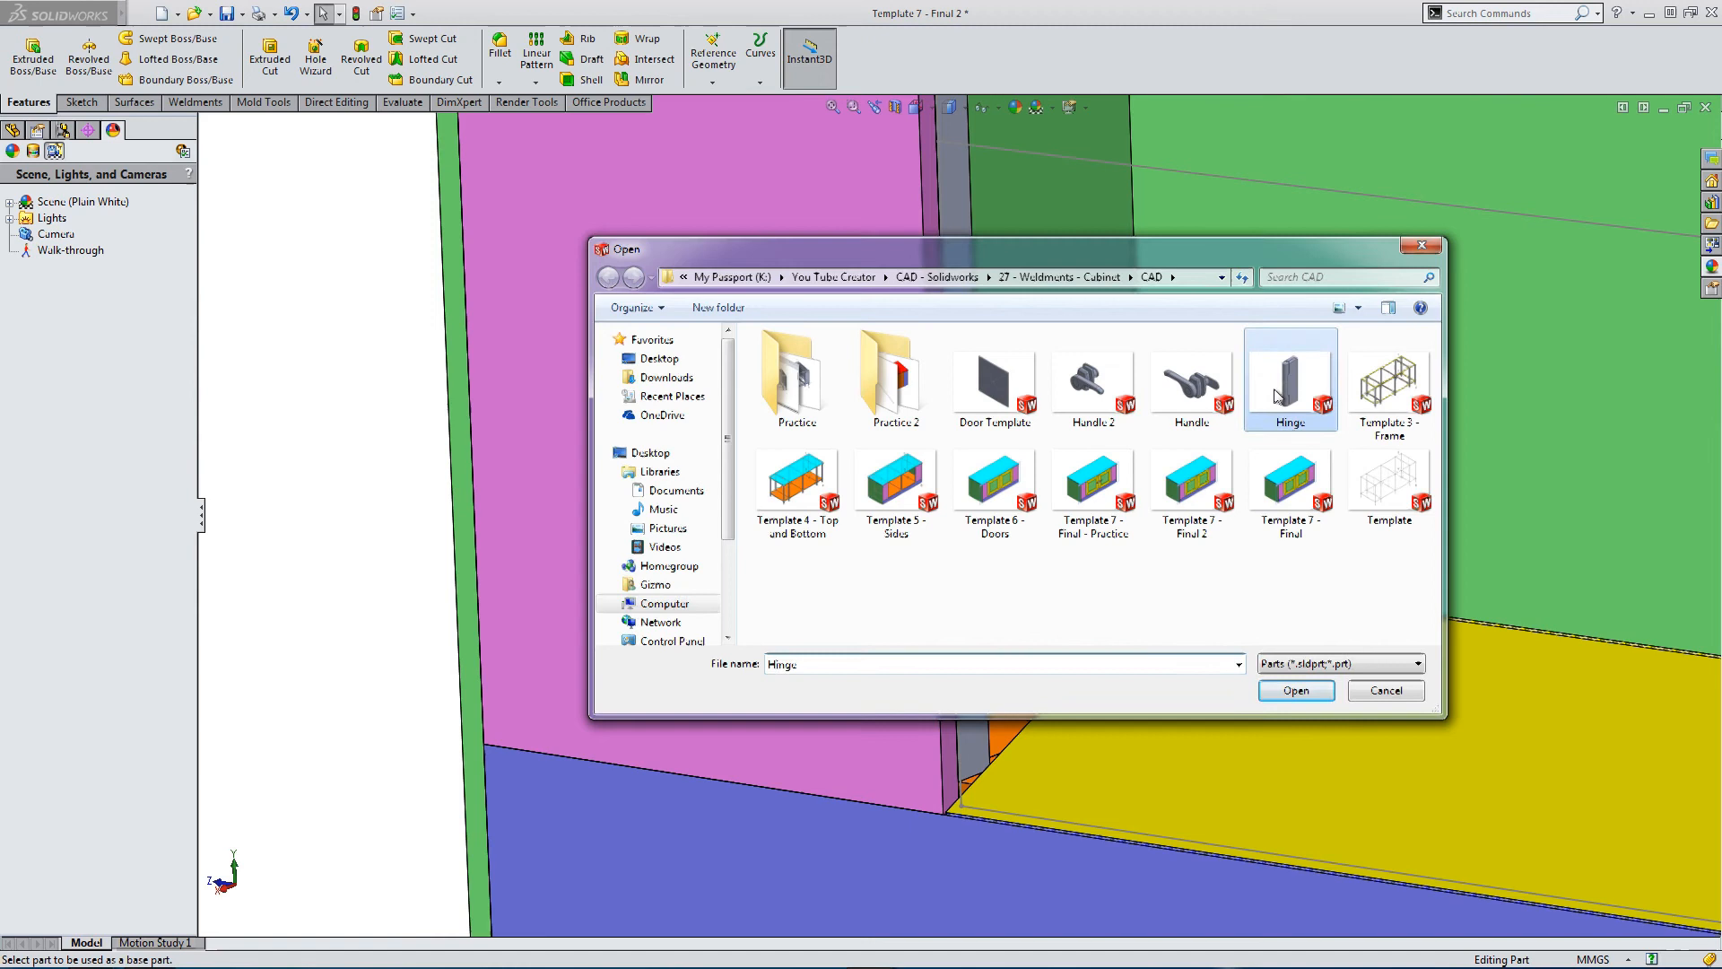
{"action": "left_click", "coordinate": [257, 642]}
{"action": "scroll", "coordinate": [653, 585], "scroll_direction": "up", "scroll_amount": 3}
{"action": "scroll", "coordinate": [652, 584], "scroll_direction": "up", "scroll_amount": 3}
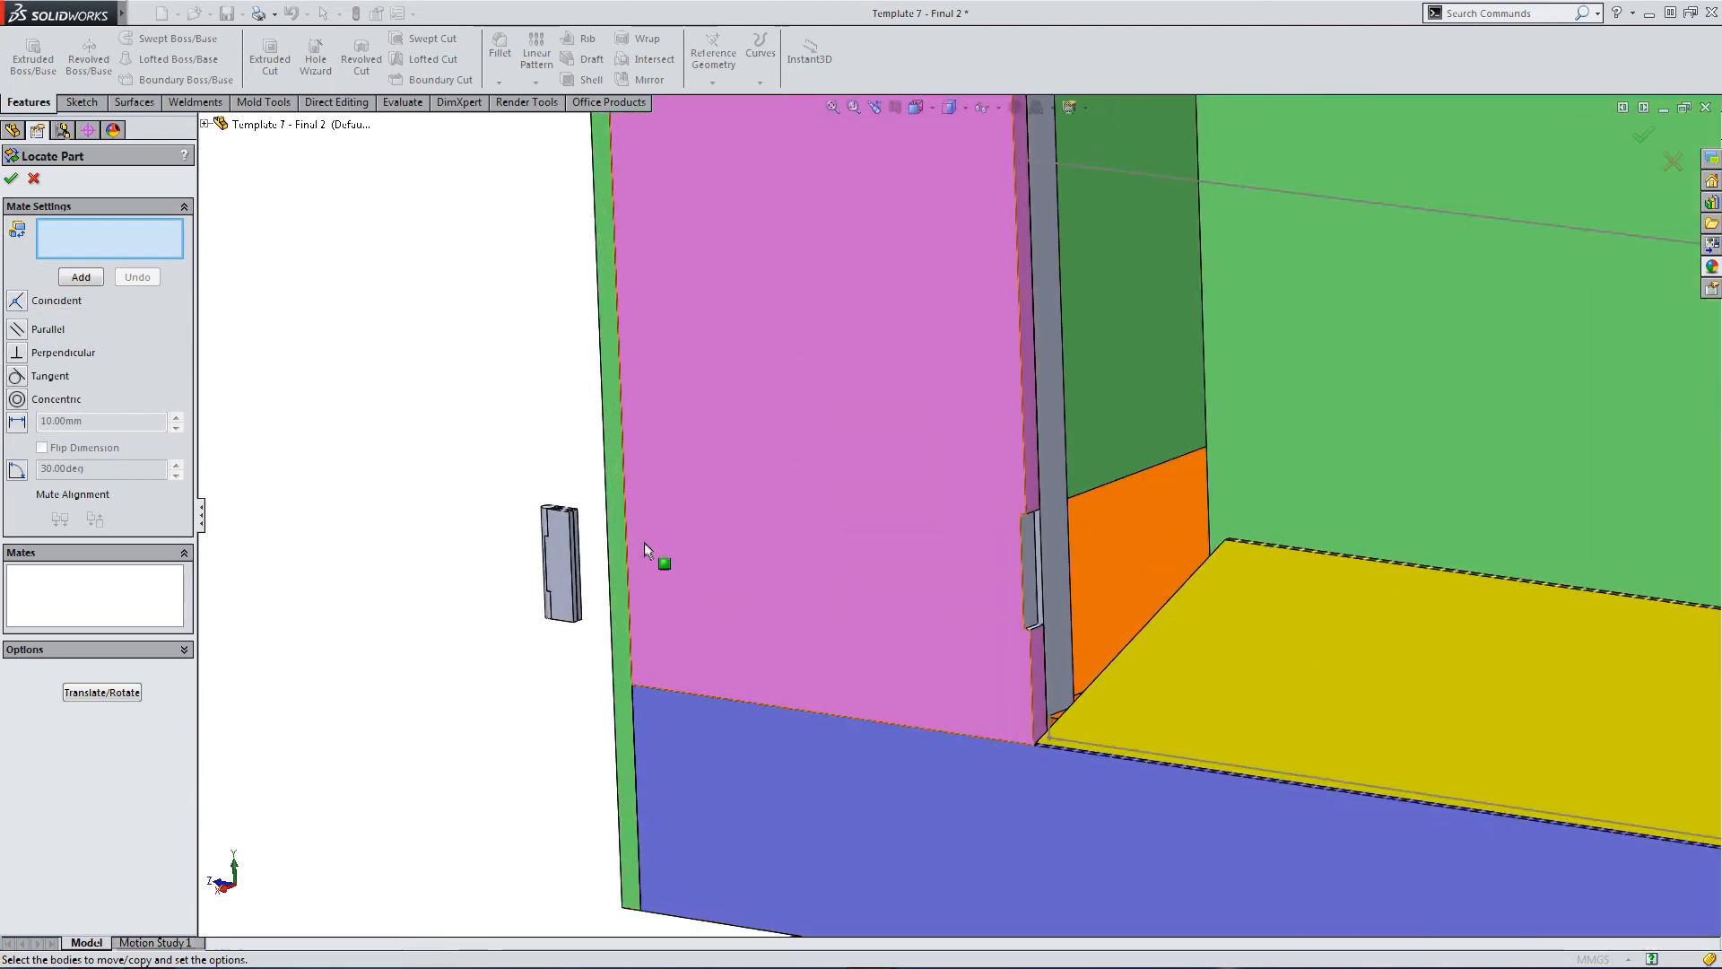
Add a coincident mate between the second hinge's hidden broad leaf face and the side wall of the lower recess.
{"action": "left_click", "coordinate": [15, 301]}
{"action": "middle_click_drag", "start_coordinate": [725, 560], "coordinate": [614, 515]}
{"action": "scroll", "coordinate": [524, 483], "scroll_direction": "up", "scroll_amount": 2}
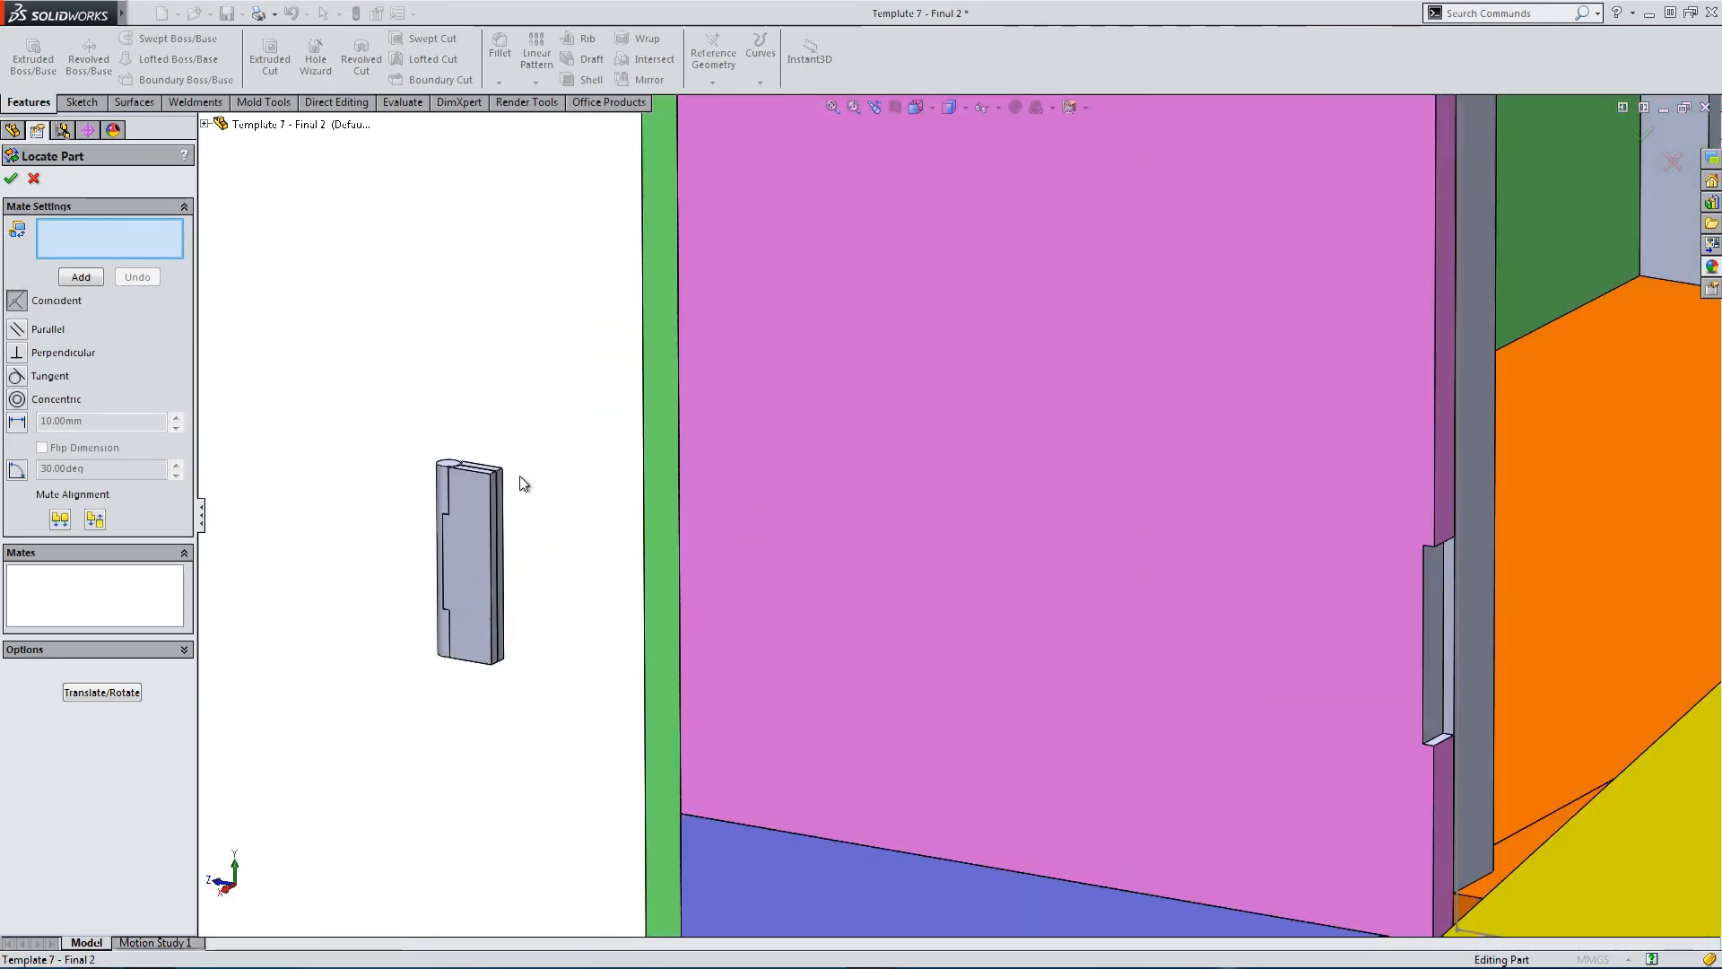
{"action": "scroll", "coordinate": [507, 491], "scroll_direction": "up", "scroll_amount": 4}
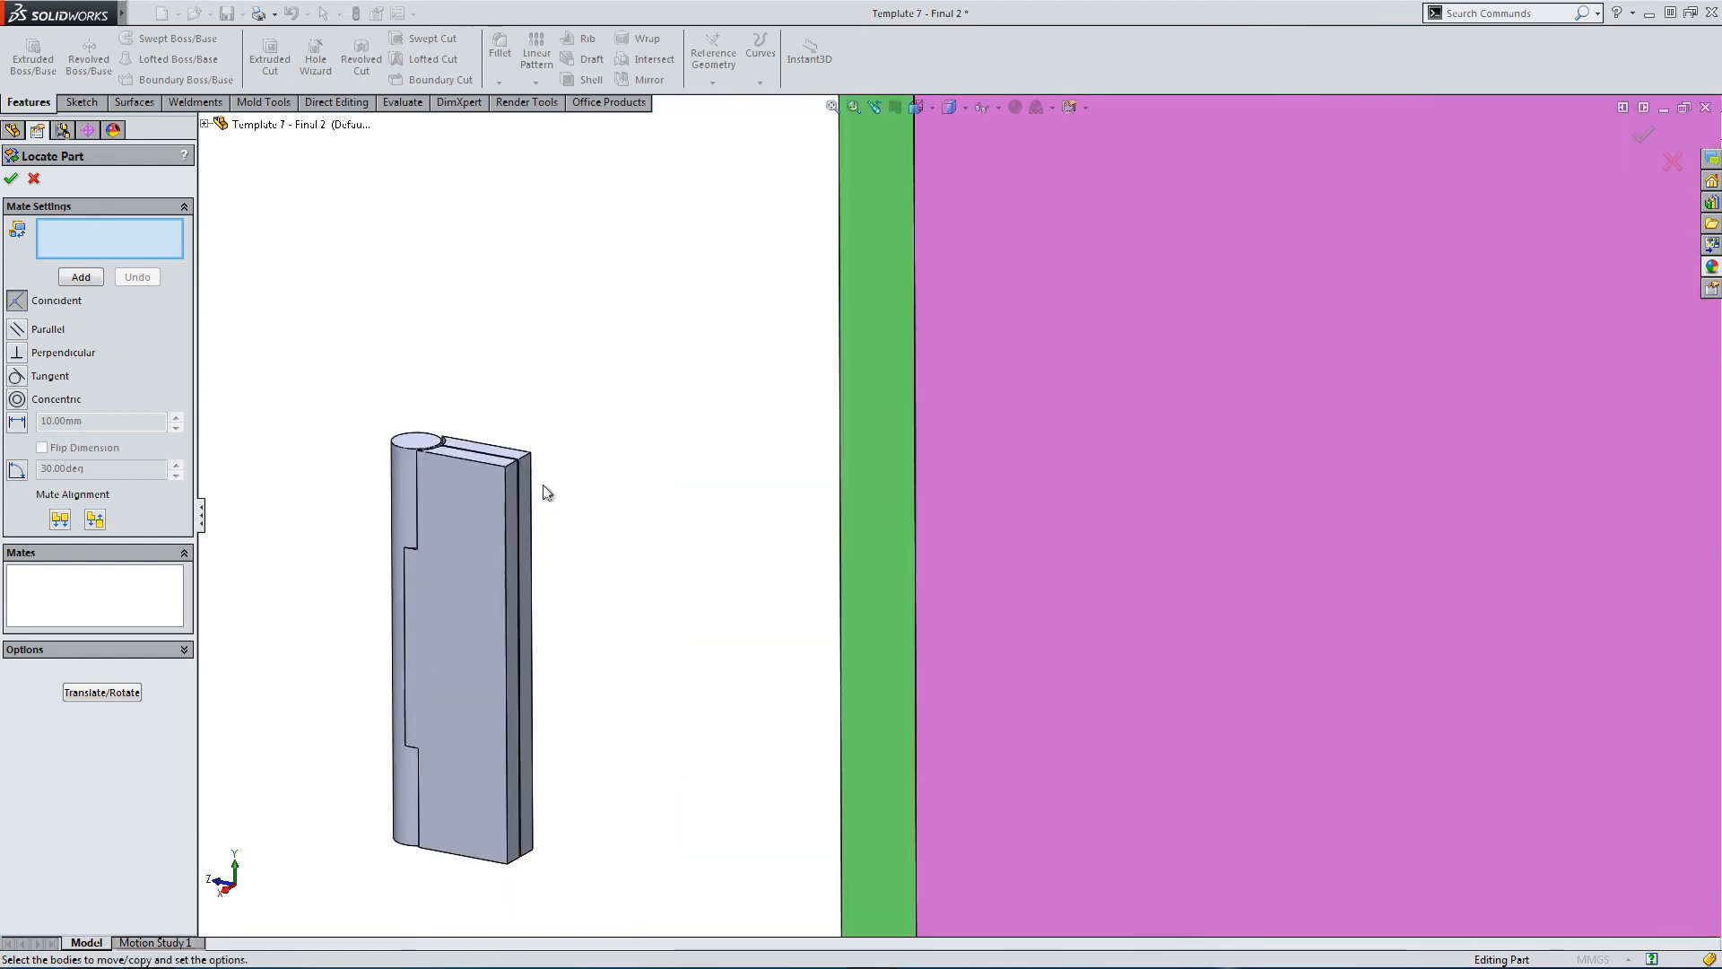
{"action": "right_click", "coordinate": [524, 475]}
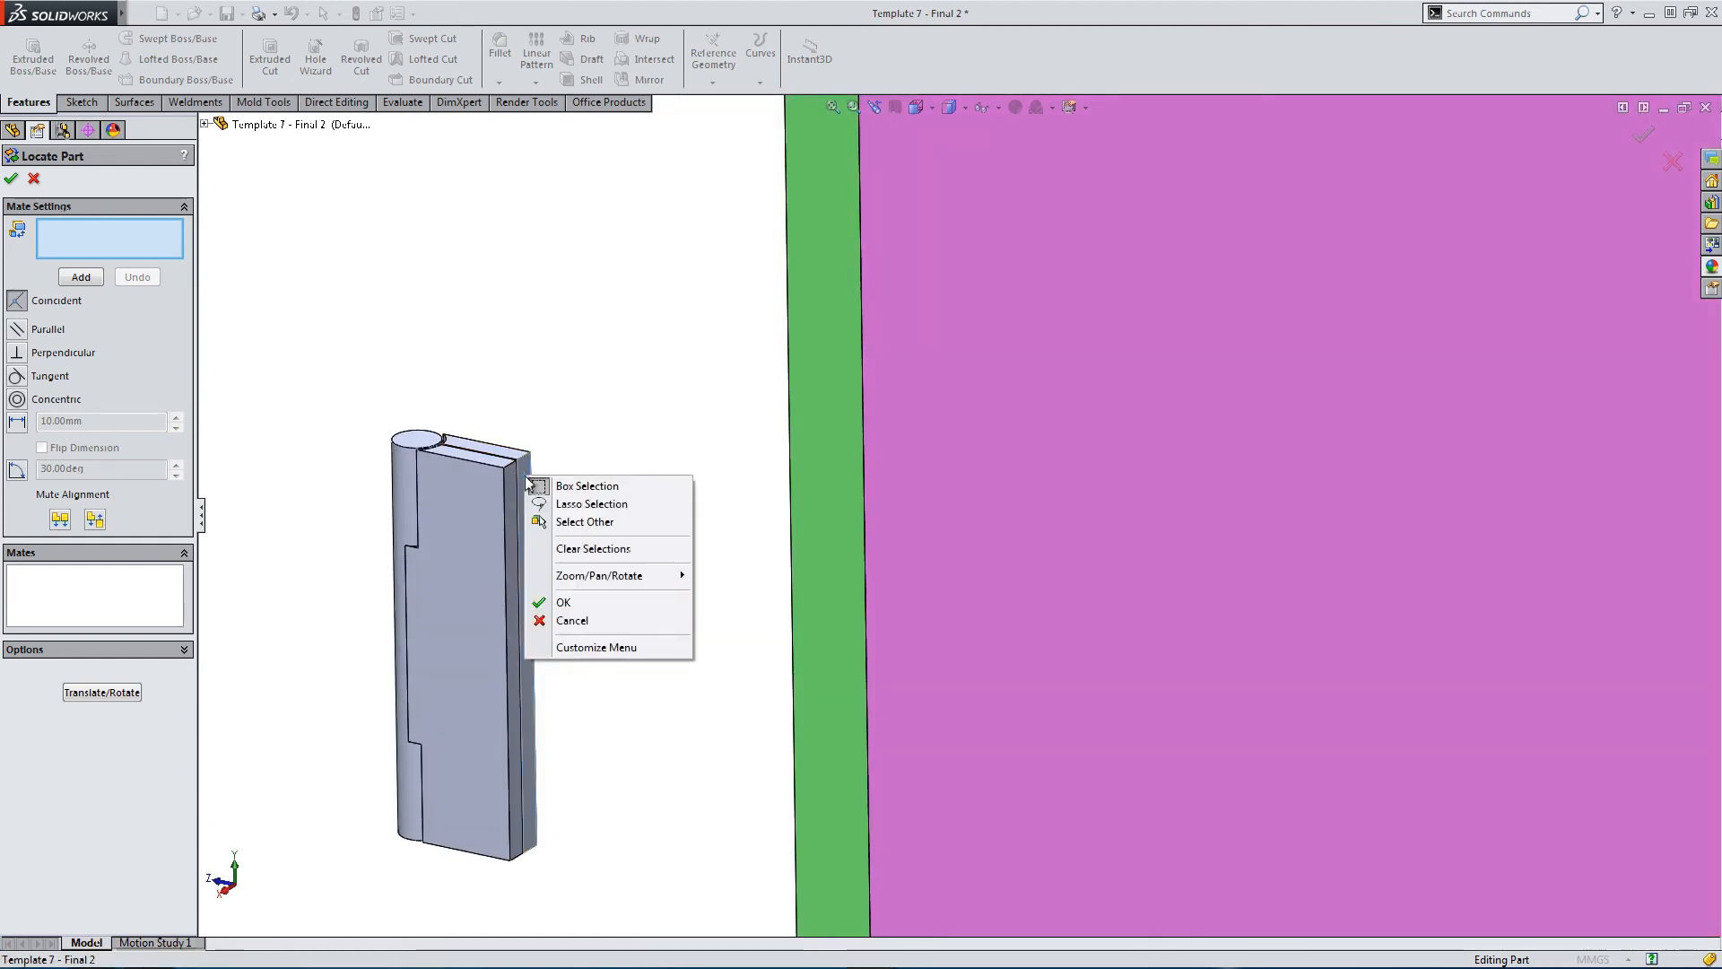
{"action": "left_click", "coordinate": [578, 523]}
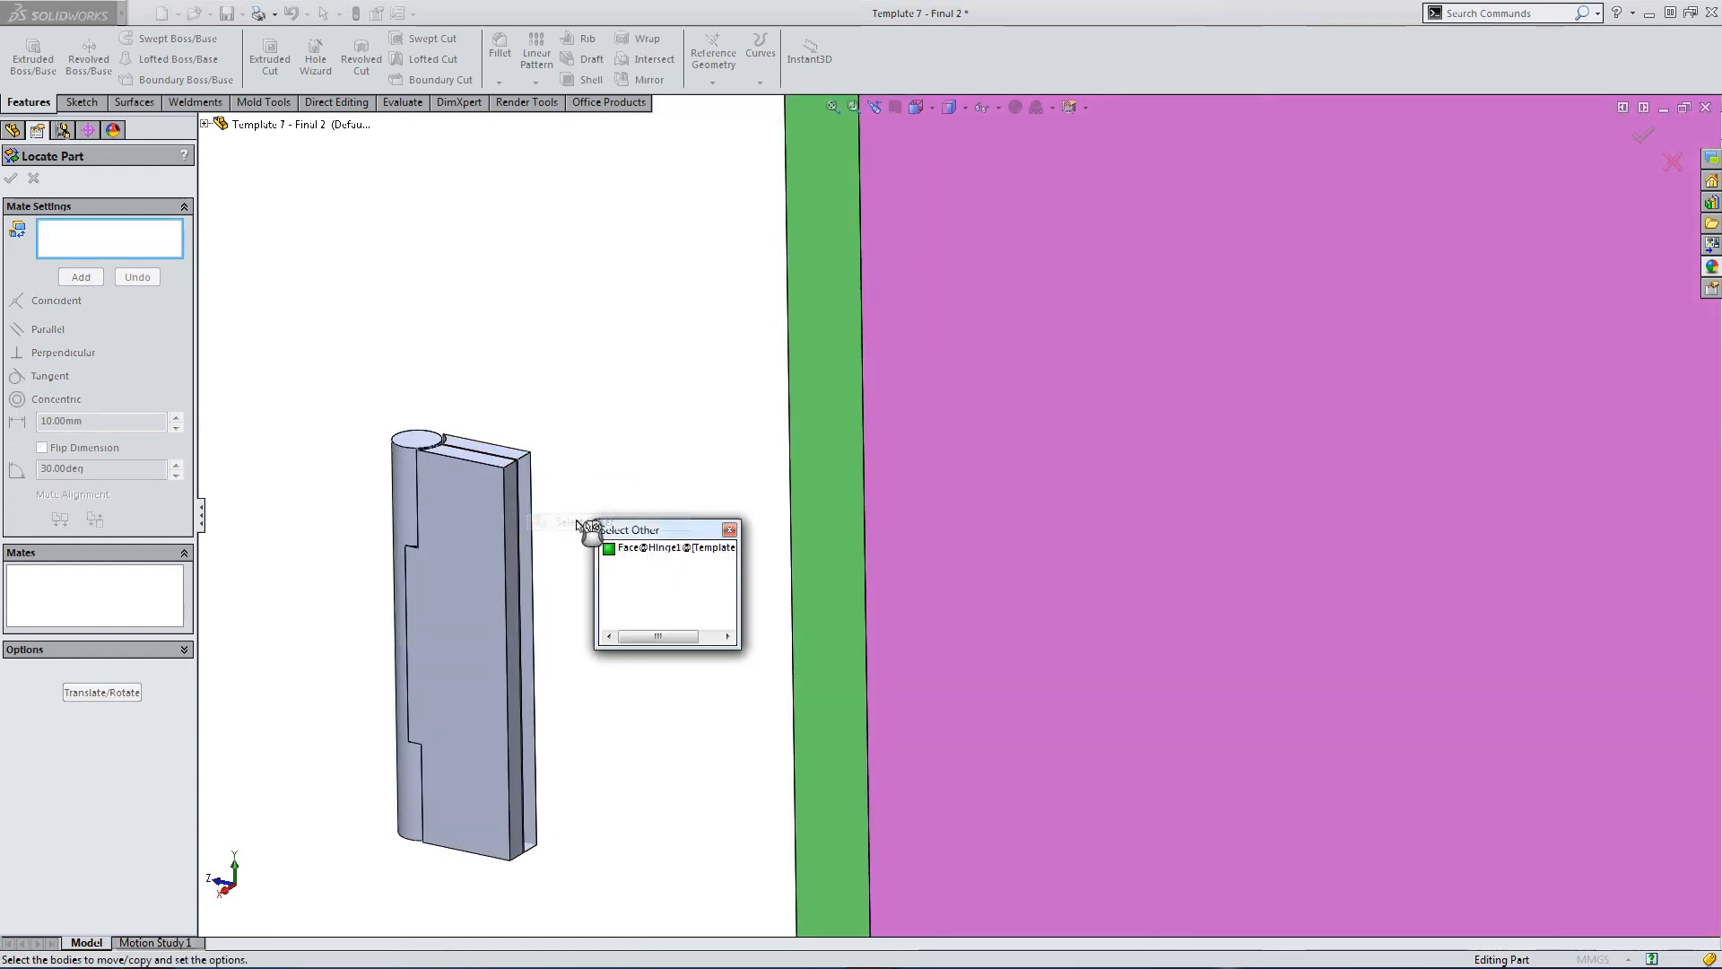
{"action": "left_click", "coordinate": [630, 551]}
{"action": "scroll", "coordinate": [761, 626], "scroll_direction": "down", "scroll_amount": 5}
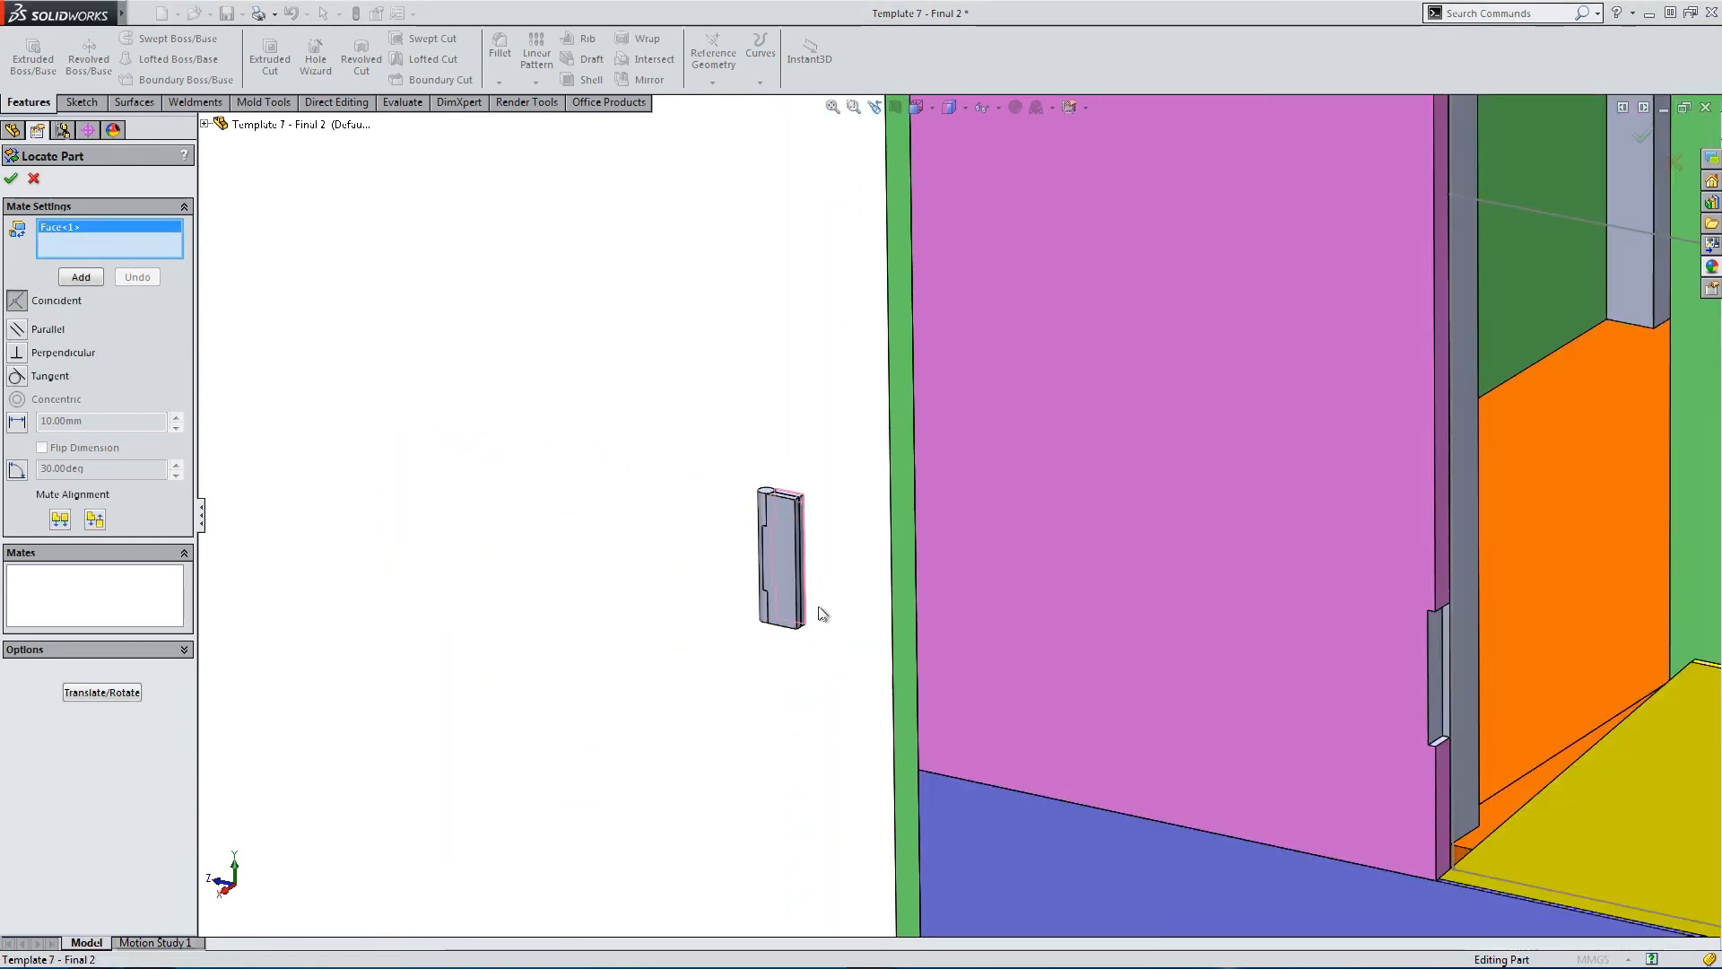
{"action": "scroll", "coordinate": [1286, 655], "scroll_direction": "down", "scroll_amount": 2}
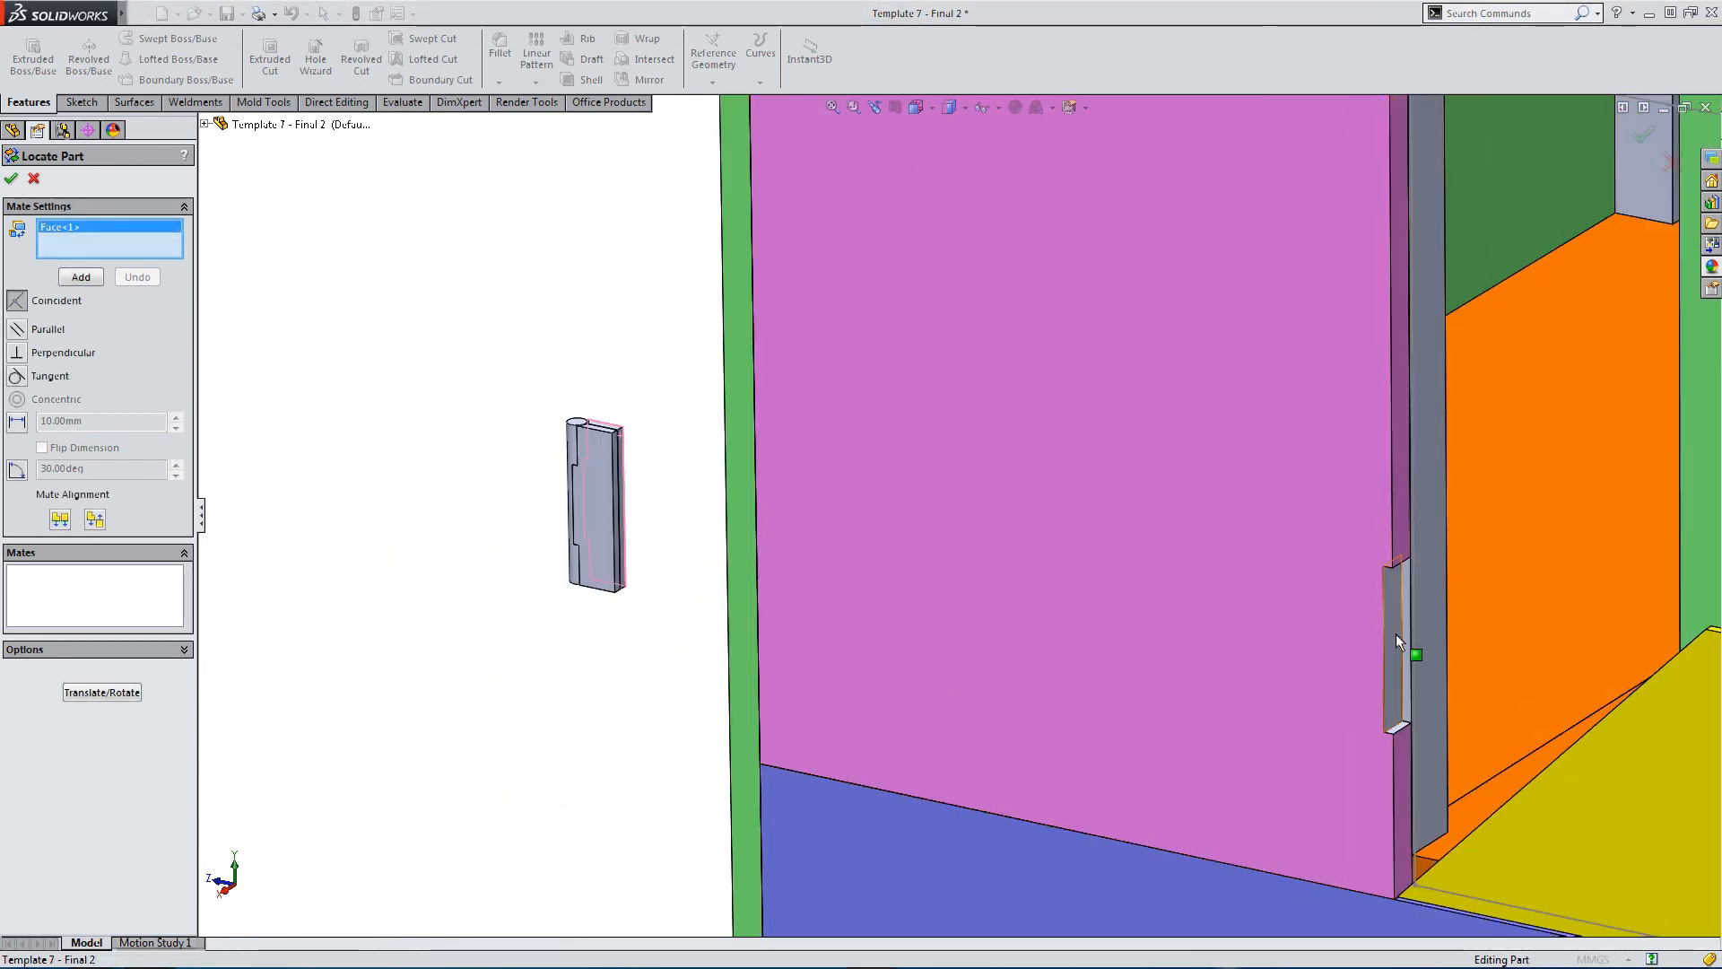
{"action": "left_click", "coordinate": [1396, 634]}
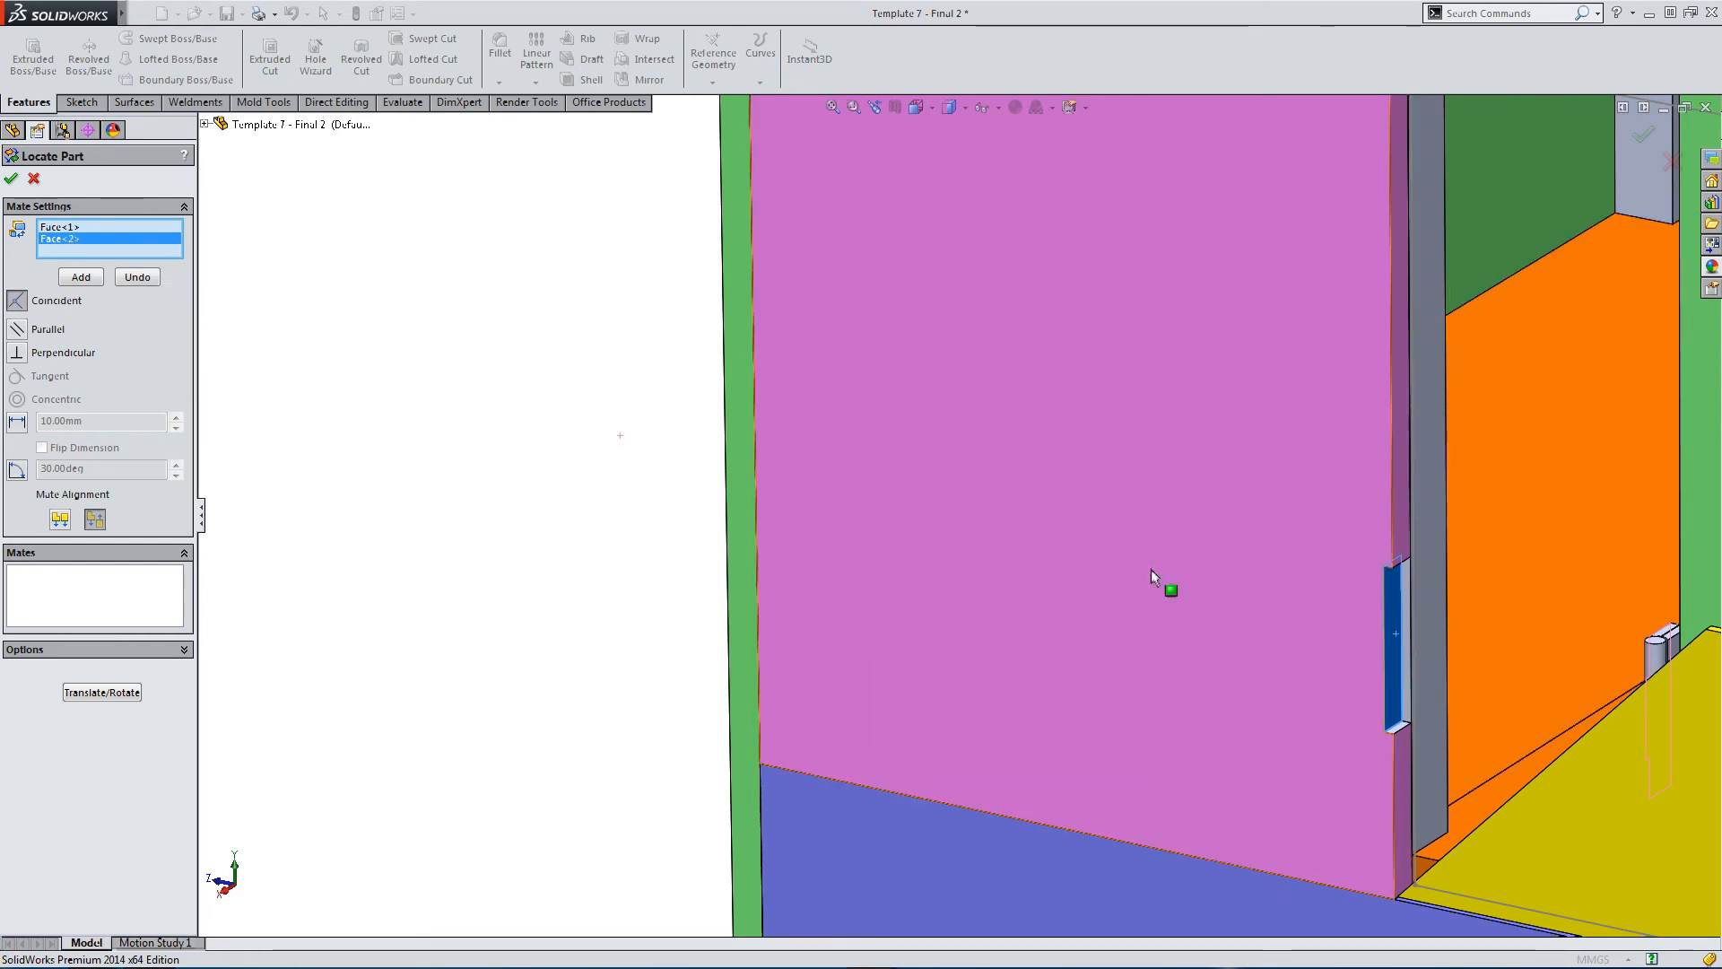
{"action": "left_click", "coordinate": [81, 277]}
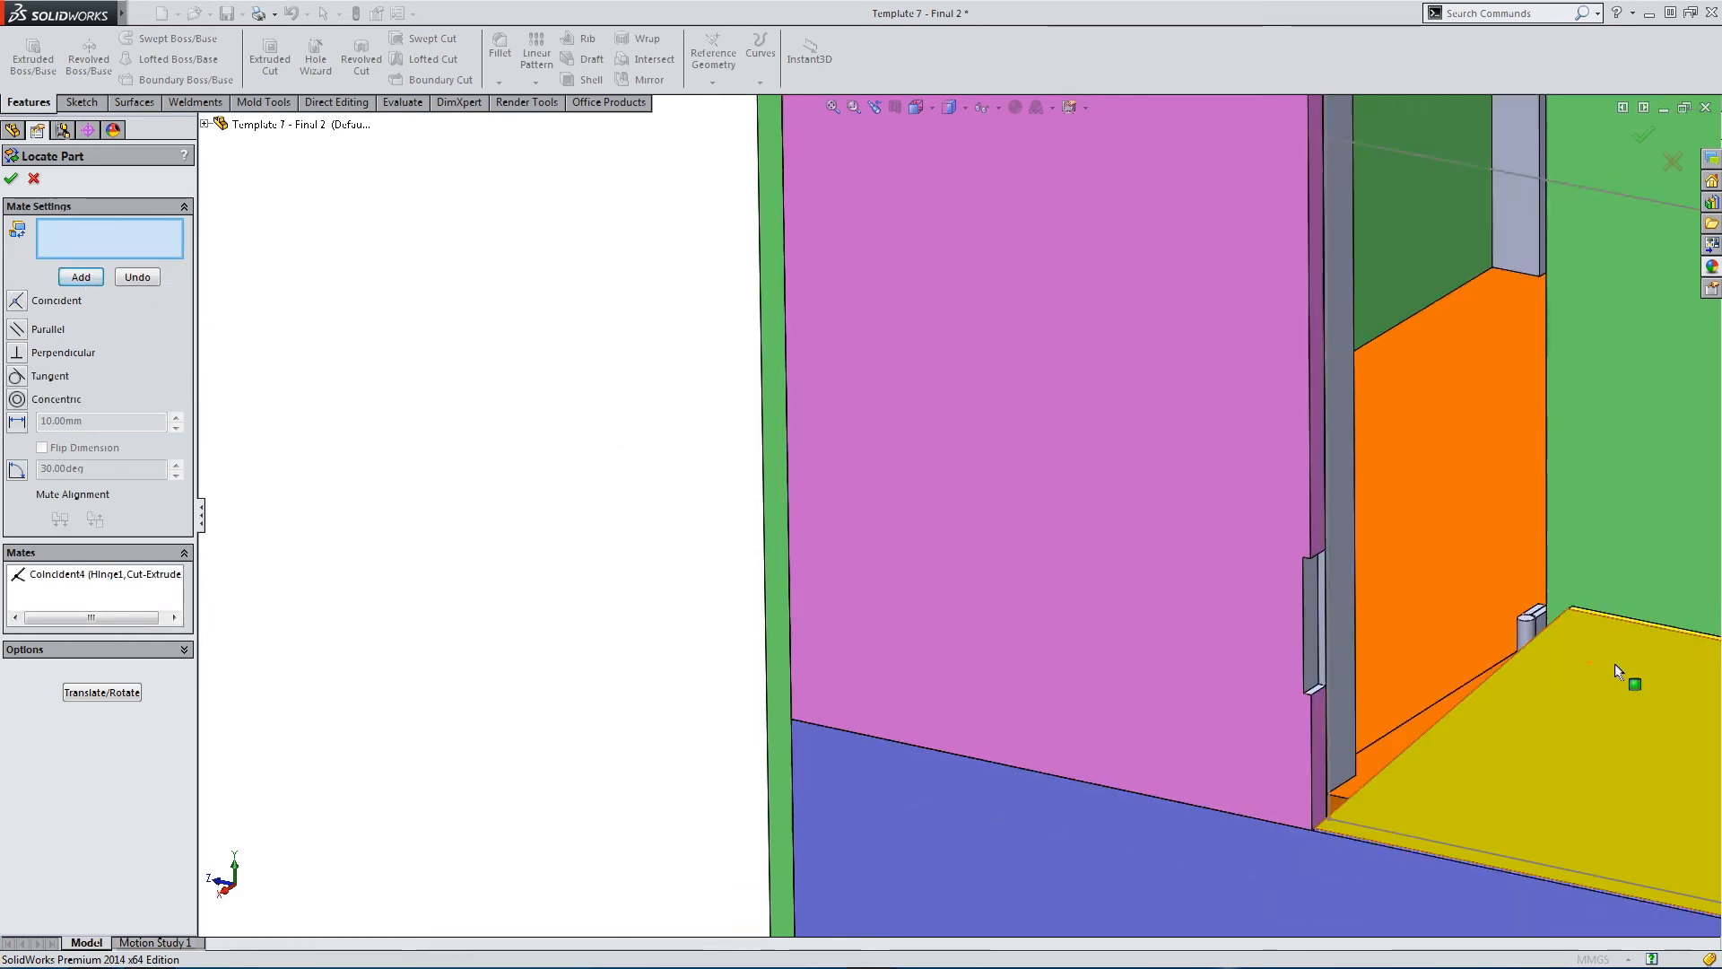
Mate the second hinge's top end face coincident with the upper end of the lower recess.
{"action": "scroll", "coordinate": [1489, 601], "scroll_direction": "down", "scroll_amount": 4}
{"action": "left_click", "coordinate": [1535, 588]}
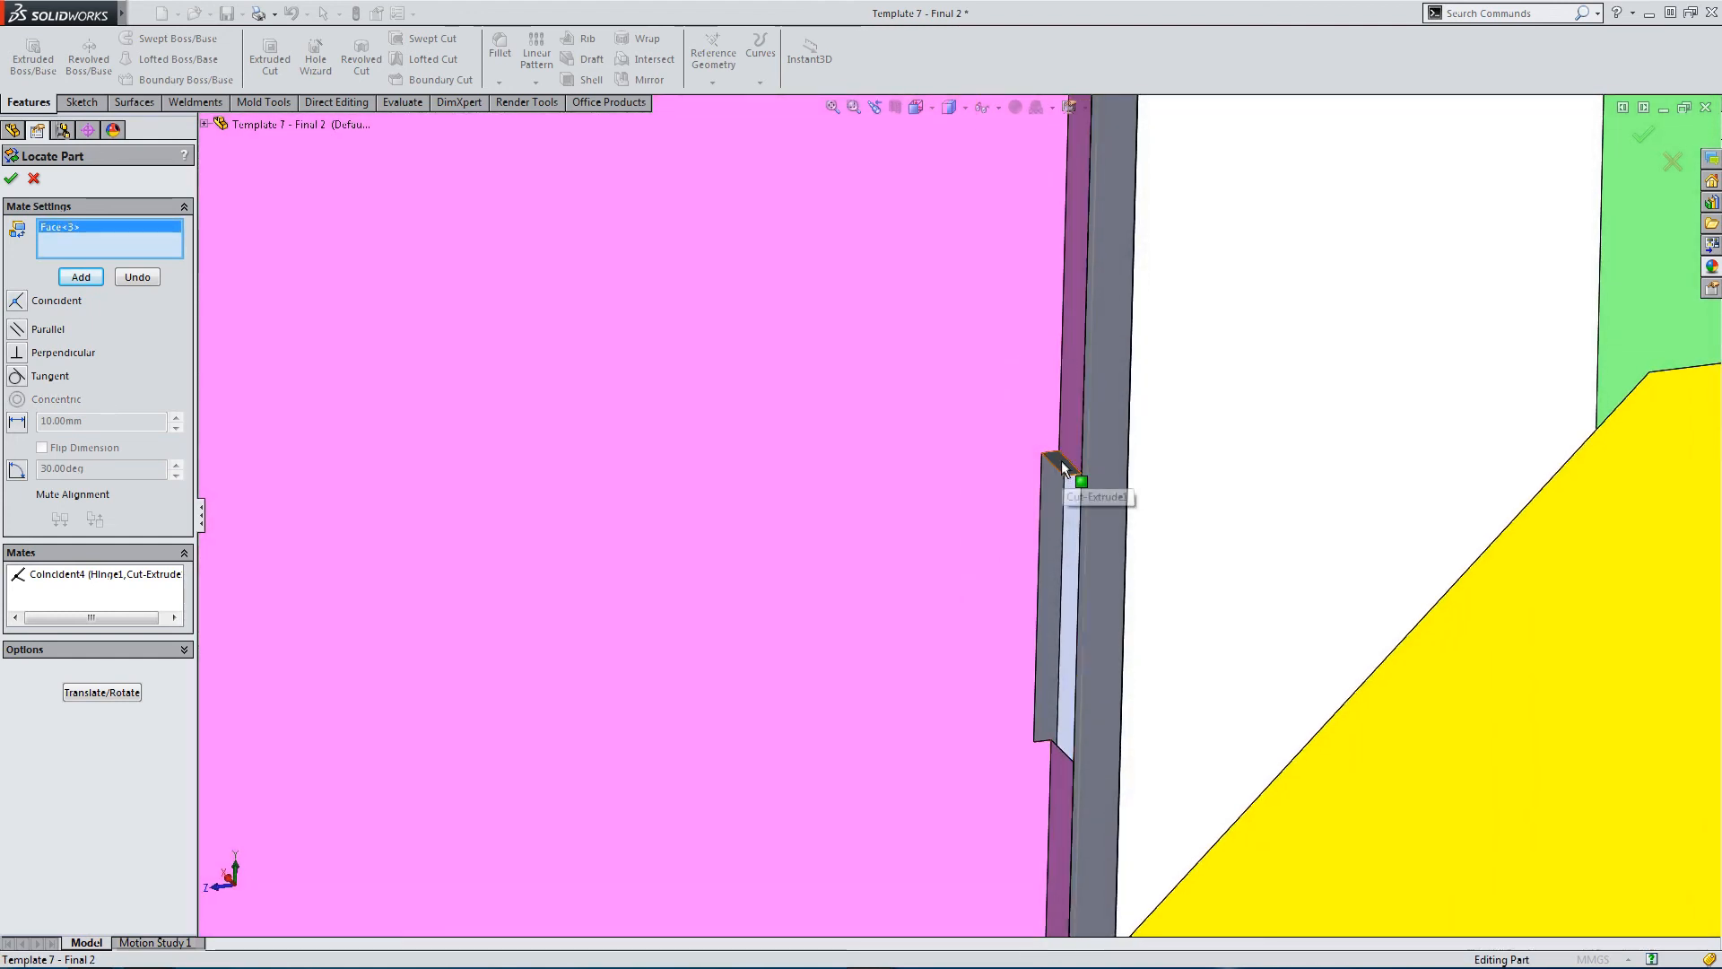
{"action": "left_click", "coordinate": [1062, 460]}
{"action": "left_click", "coordinate": [80, 277]}
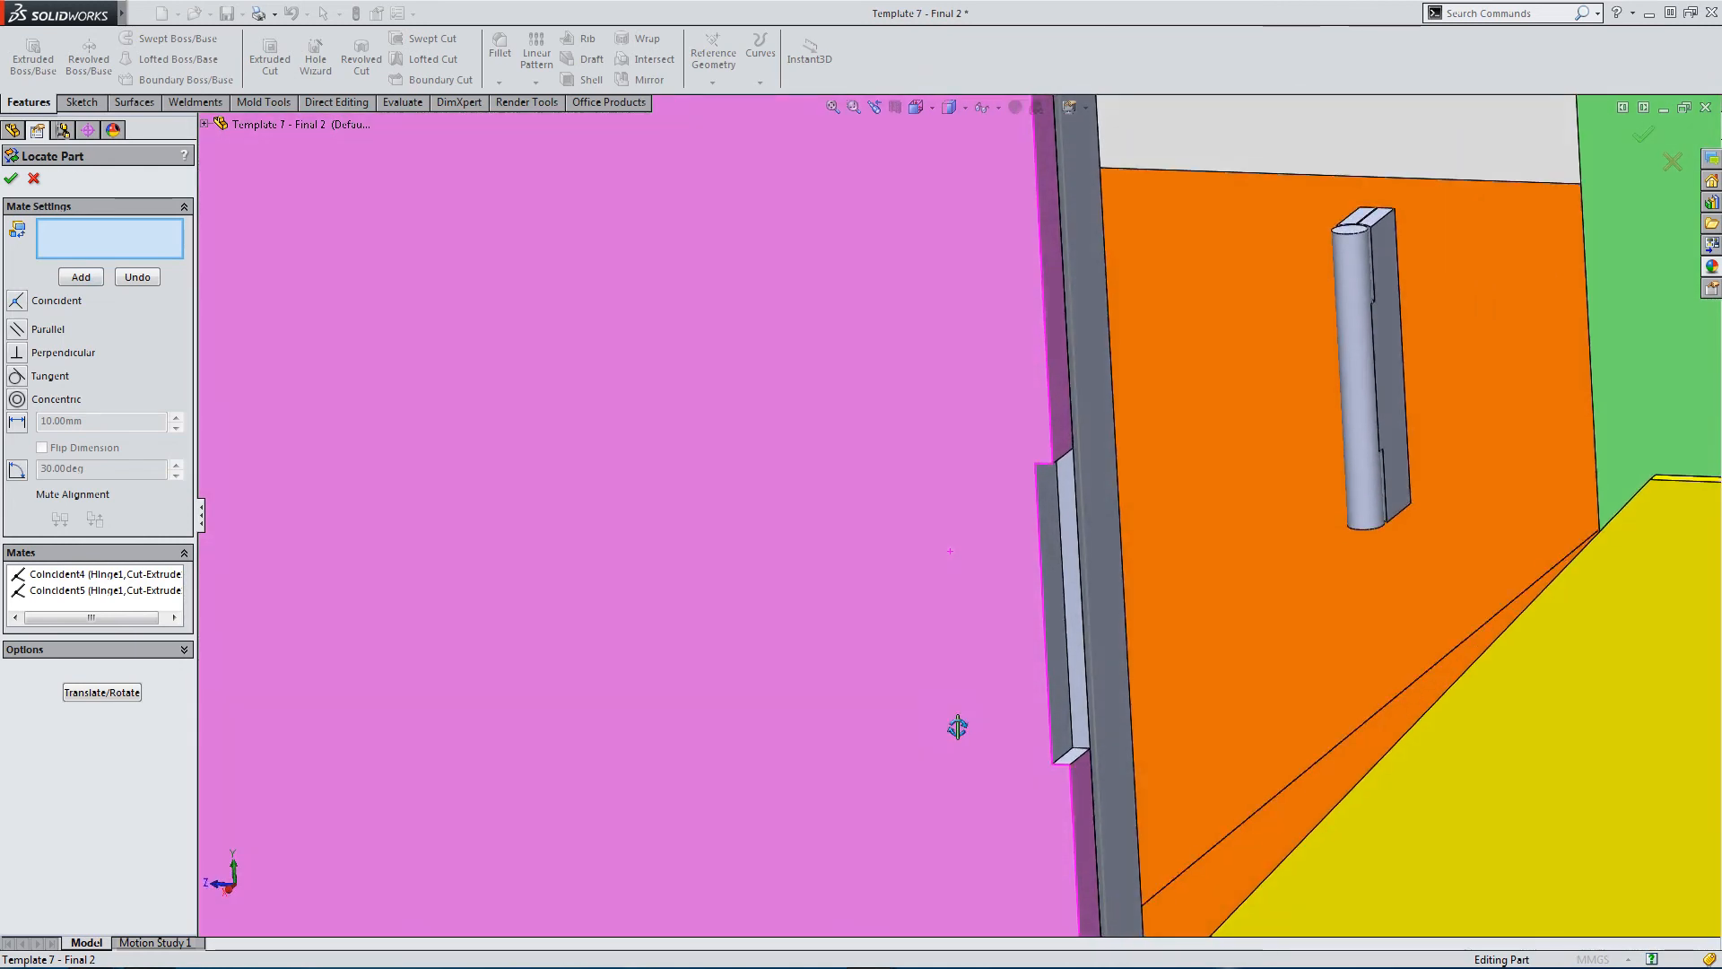
Mate the second hinge's hidden rear edge face coincident with the back face of the lower recess and finish locating it.
{"action": "scroll", "coordinate": [1364, 251], "scroll_direction": "down", "scroll_amount": 3}
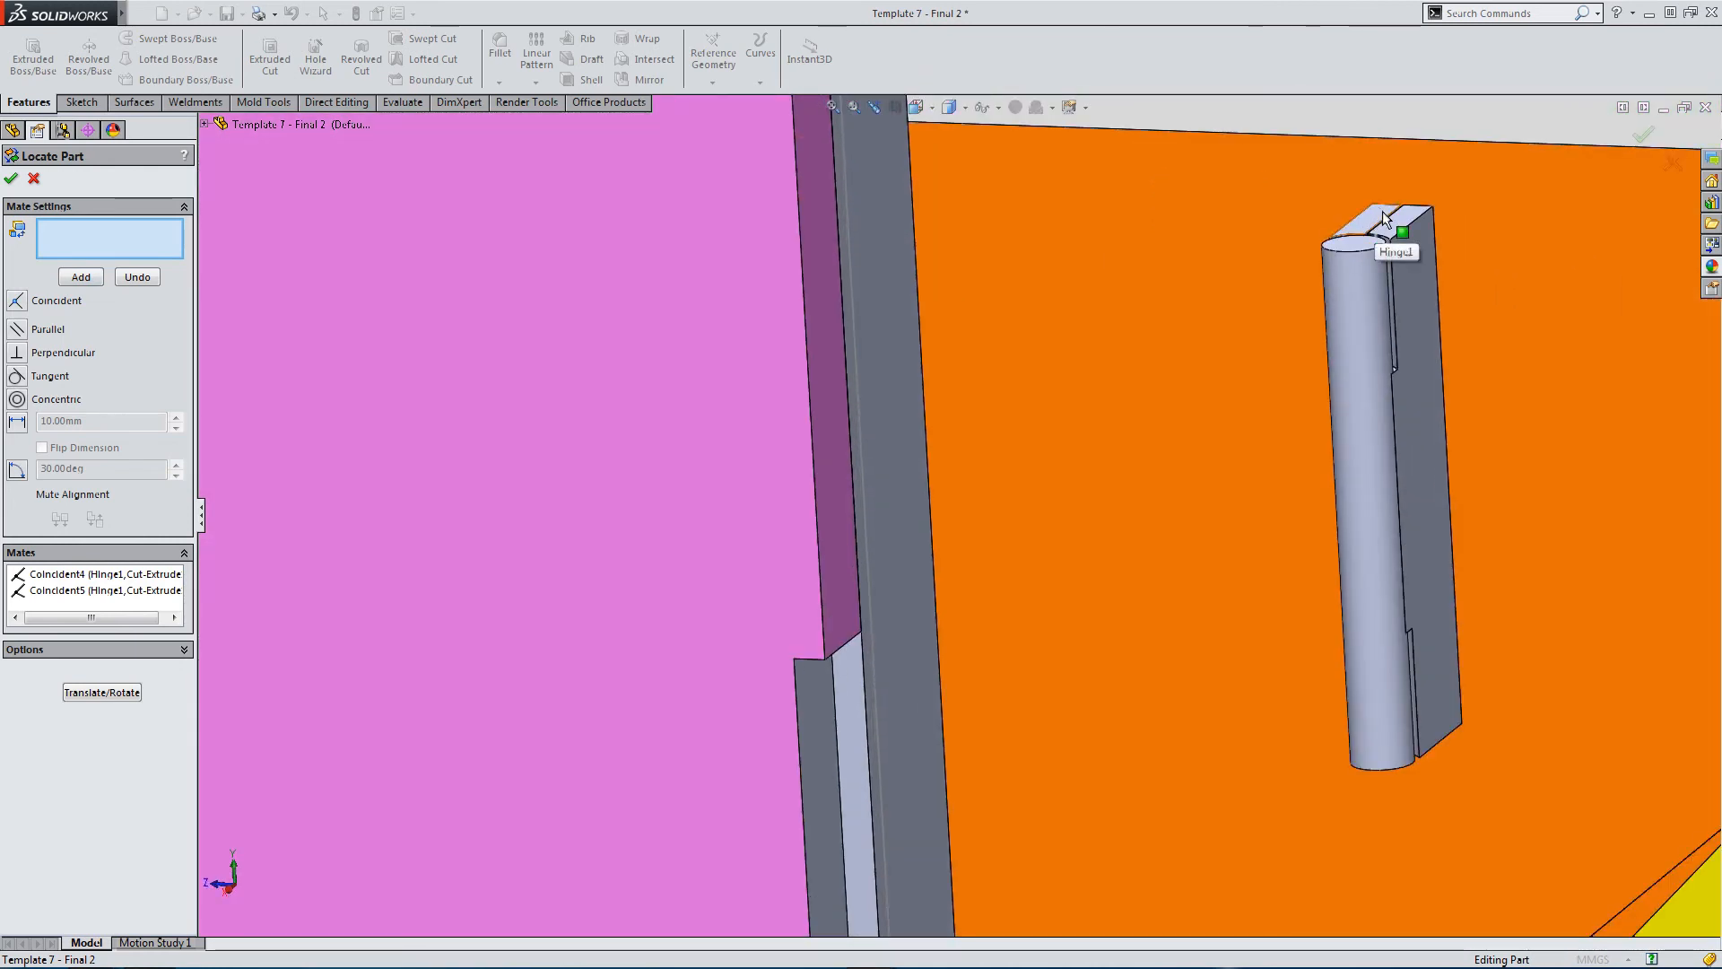
{"action": "right_click", "coordinate": [1385, 218]}
{"action": "left_click", "coordinate": [1441, 258]}
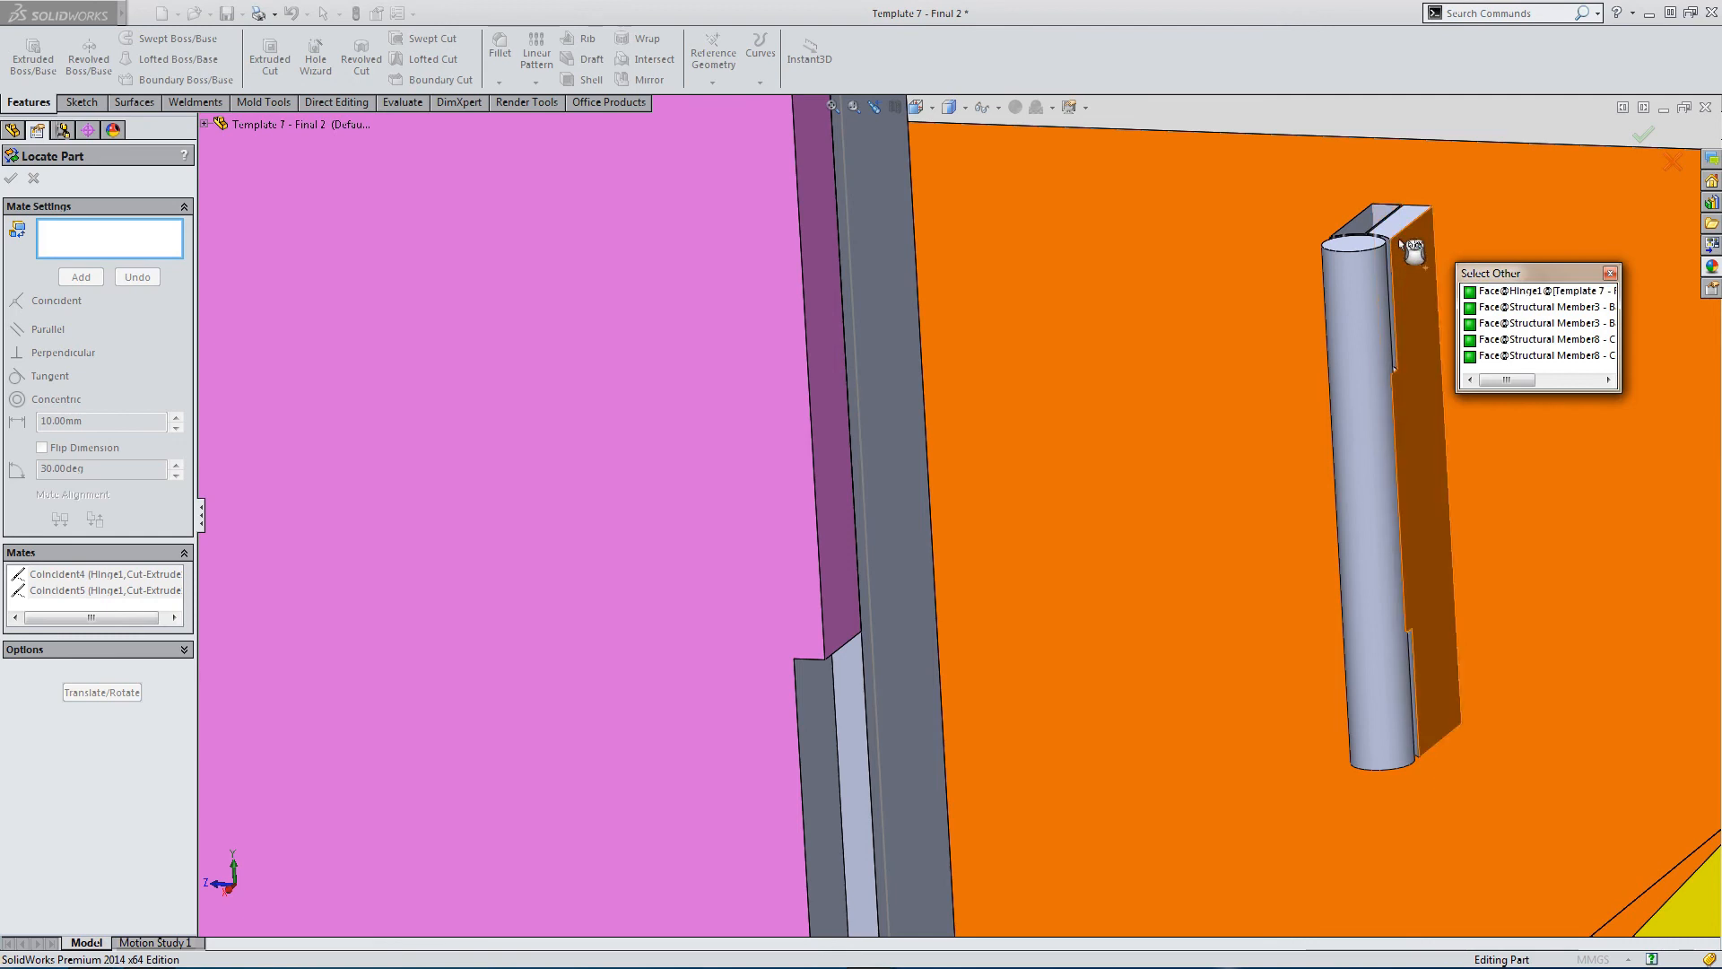
{"action": "left_click", "coordinate": [1392, 219]}
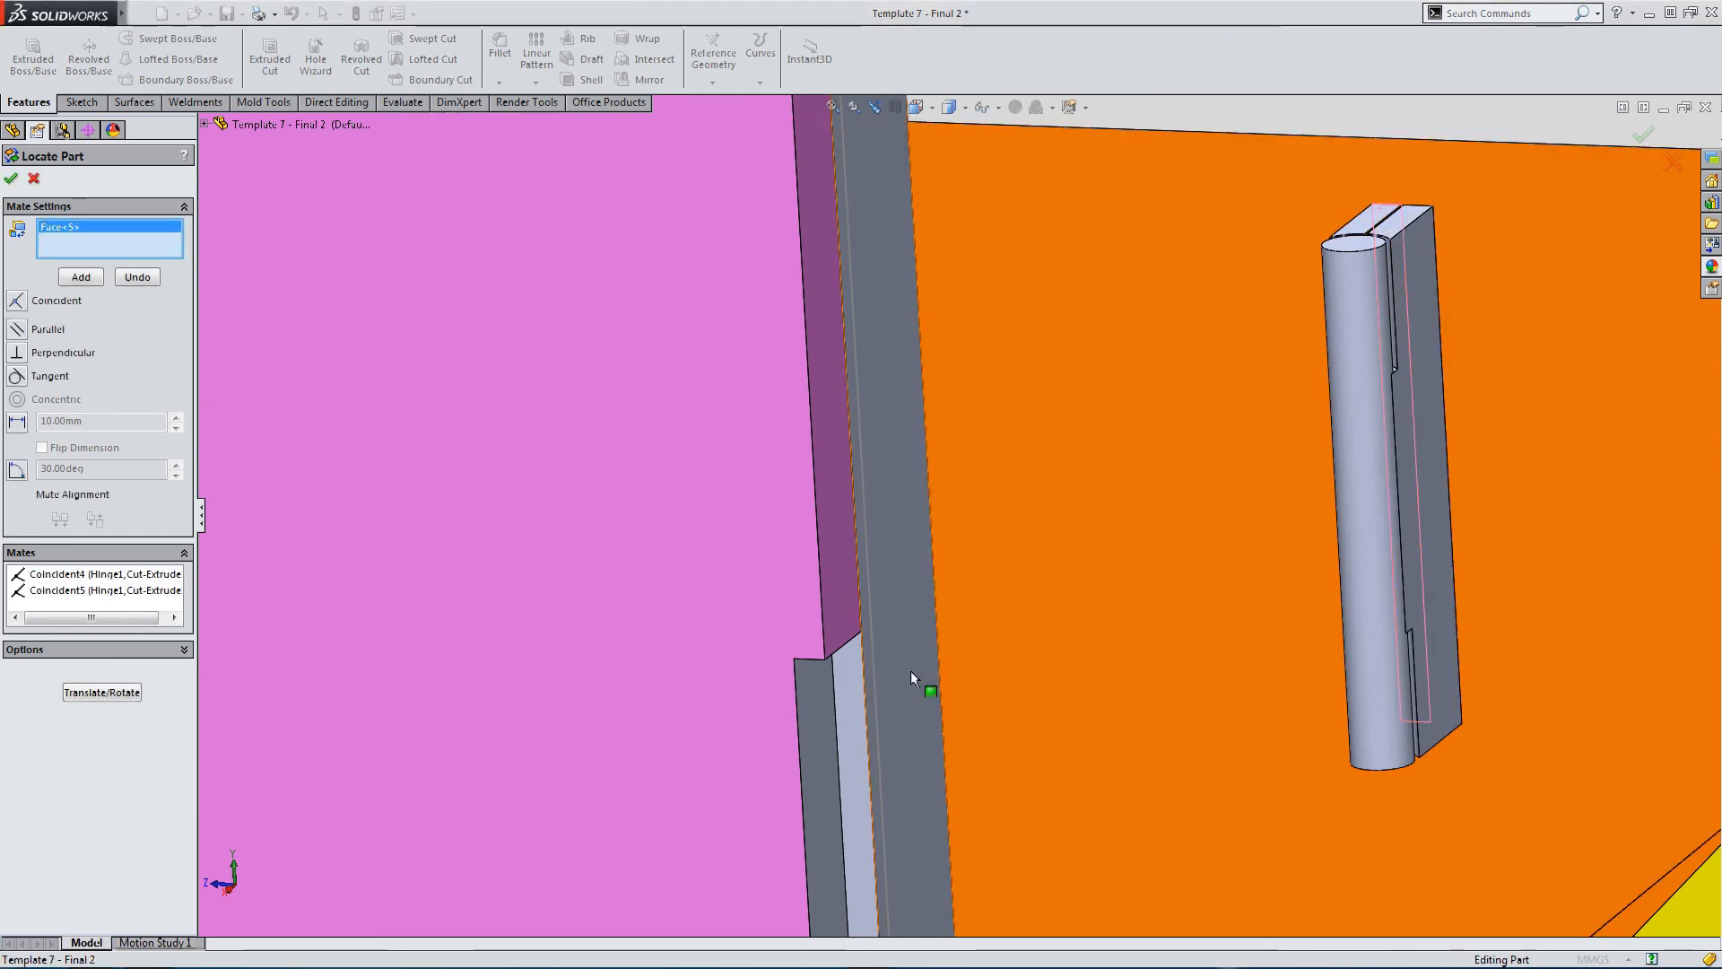
{"action": "left_click", "coordinate": [843, 698]}
{"action": "scroll", "coordinate": [789, 717], "scroll_direction": "up", "scroll_amount": 4}
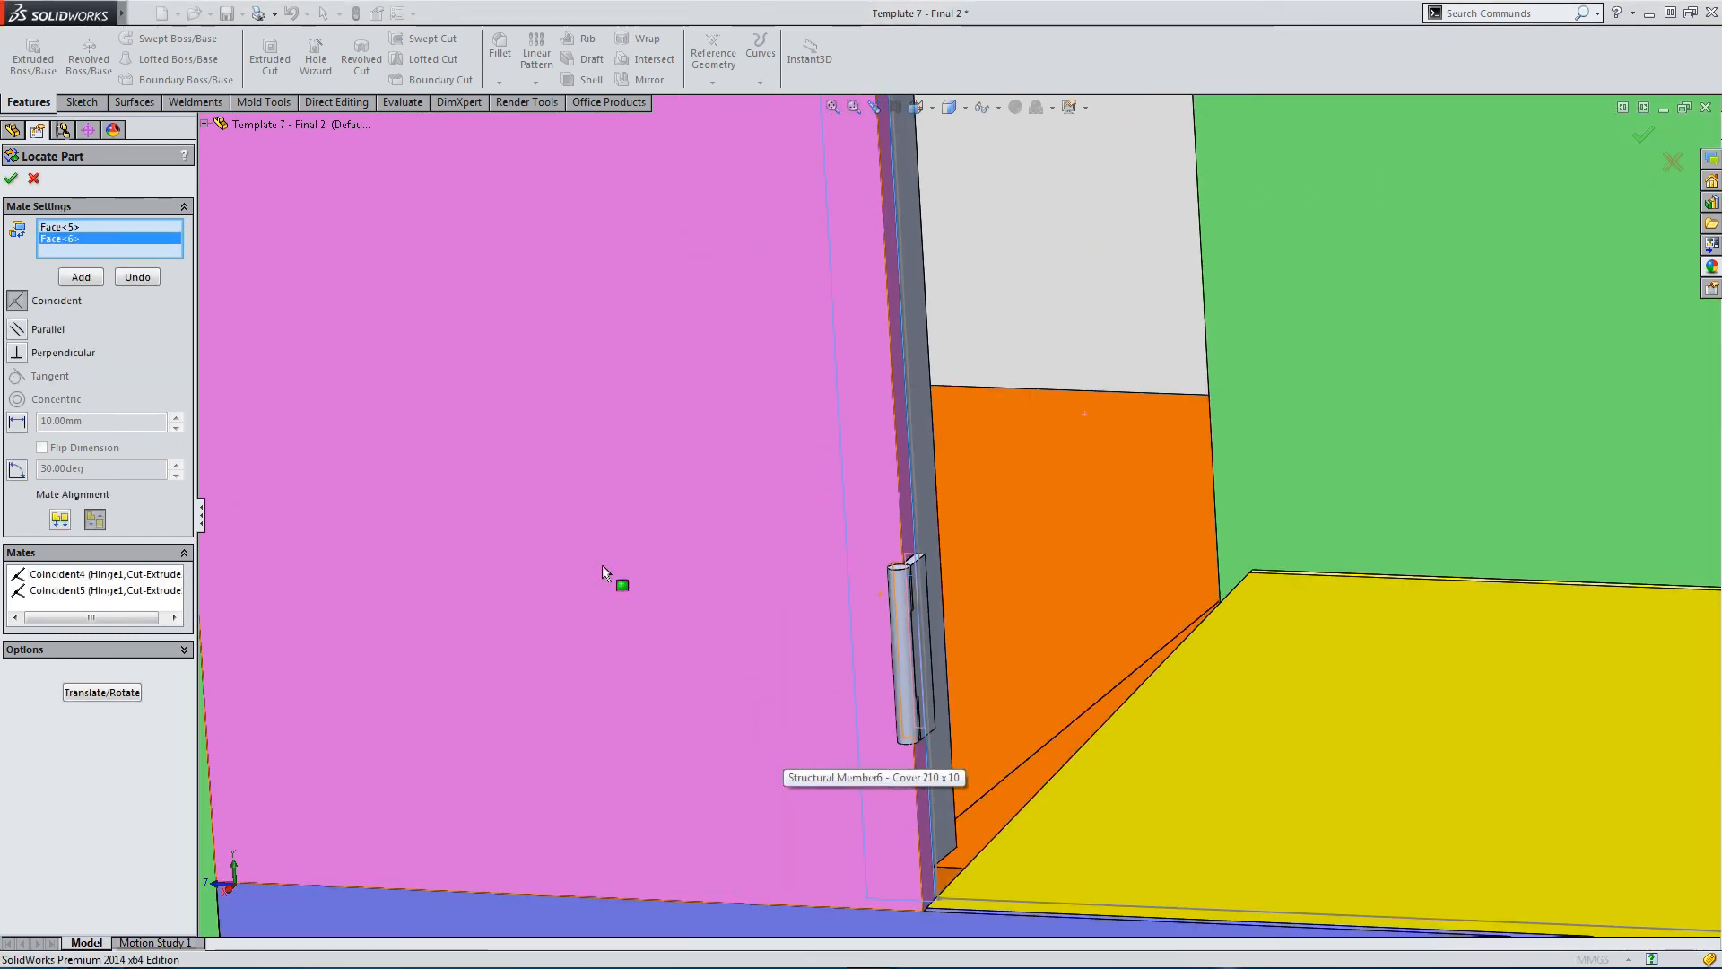
{"action": "left_click", "coordinate": [12, 179]}
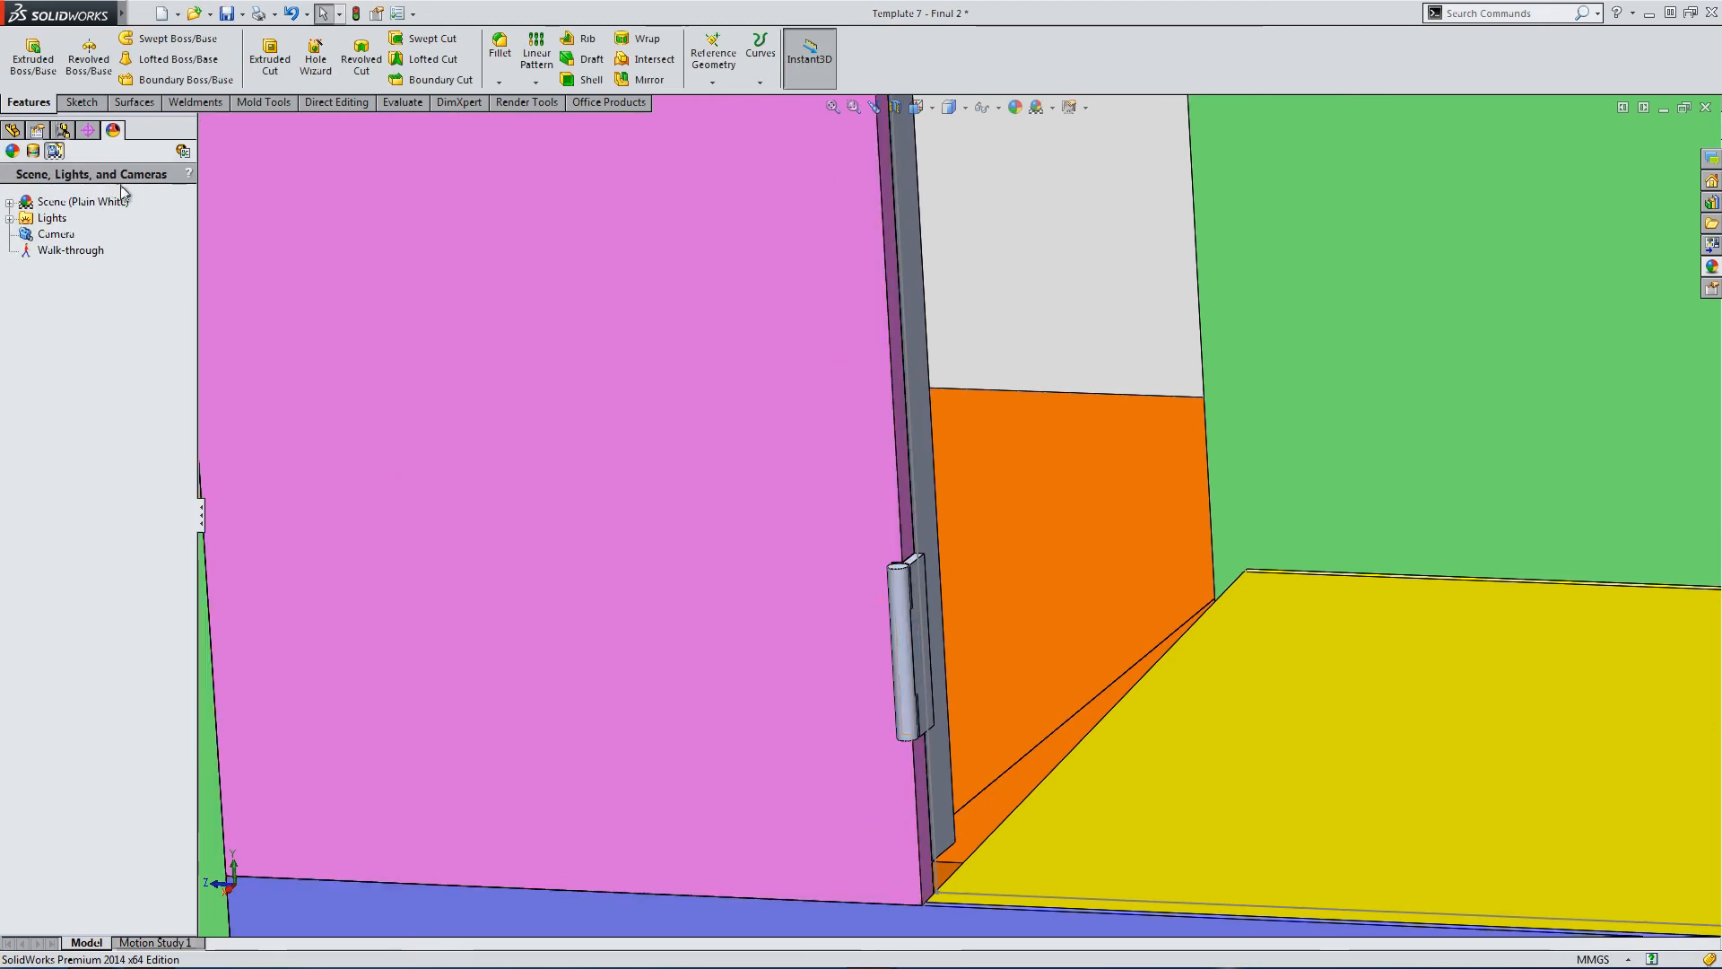
Show the hidden door stile body from the weldment's cut list again.
{"action": "scroll", "coordinate": [1058, 654], "scroll_direction": "up", "scroll_amount": 3}
{"action": "scroll", "coordinate": [827, 598], "scroll_direction": "down", "scroll_amount": 2}
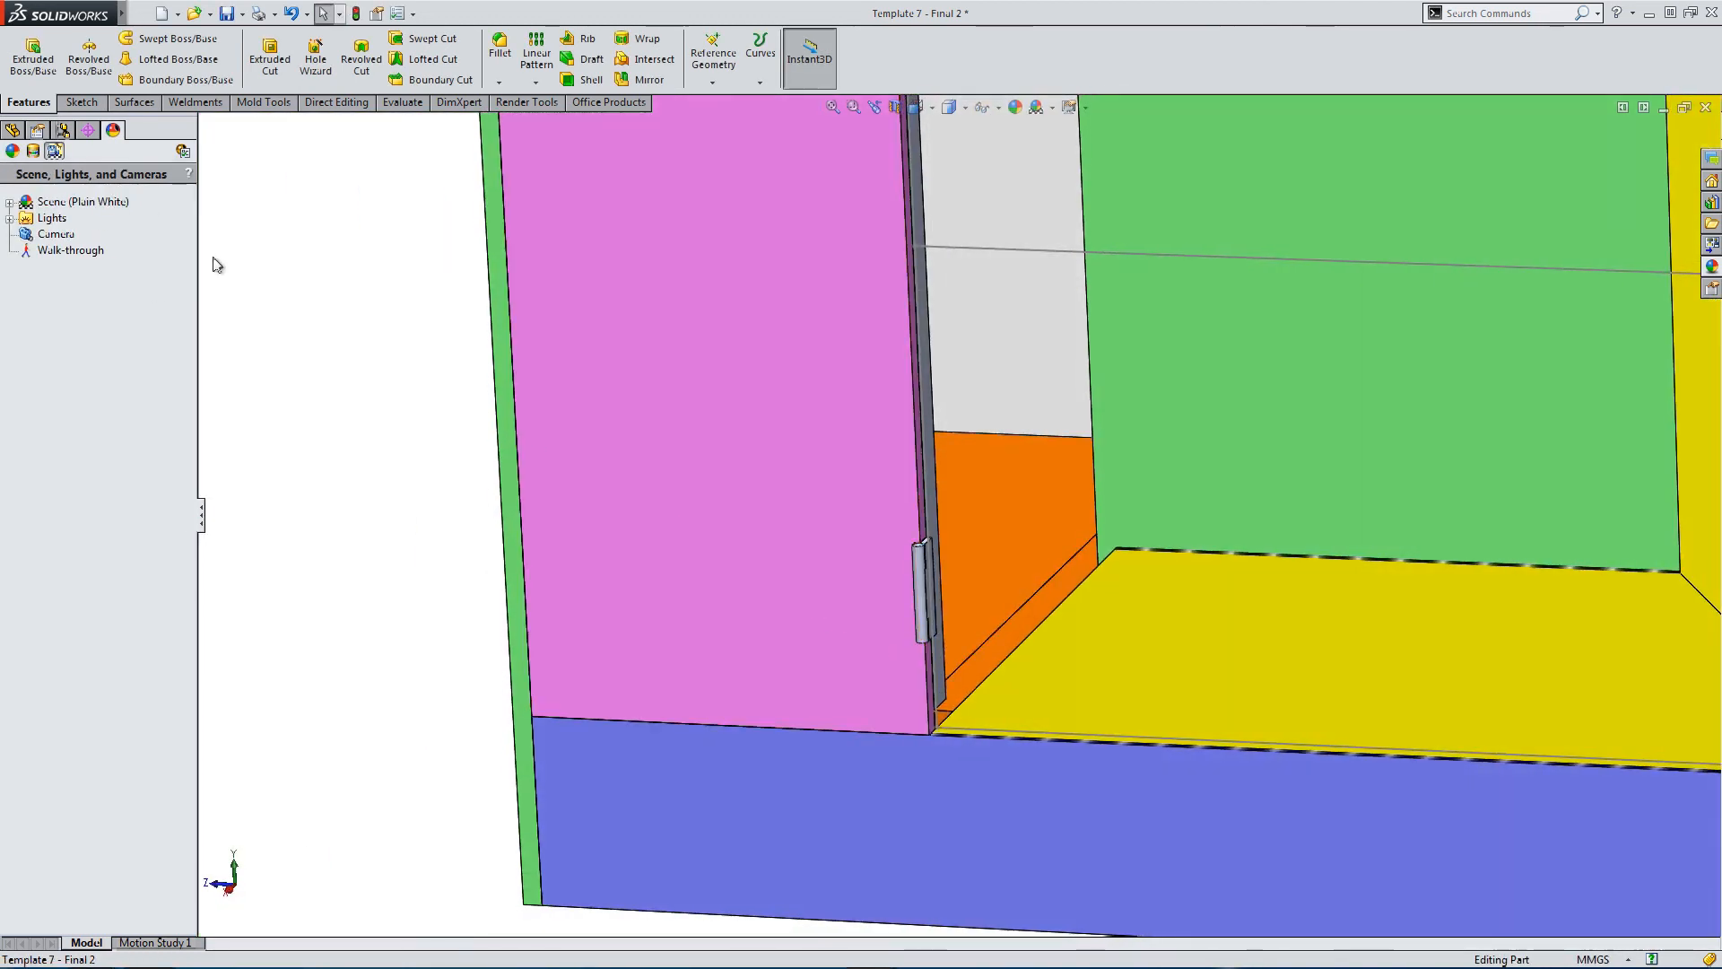
{"action": "left_click", "coordinate": [13, 130]}
{"action": "left_click", "coordinate": [42, 361]}
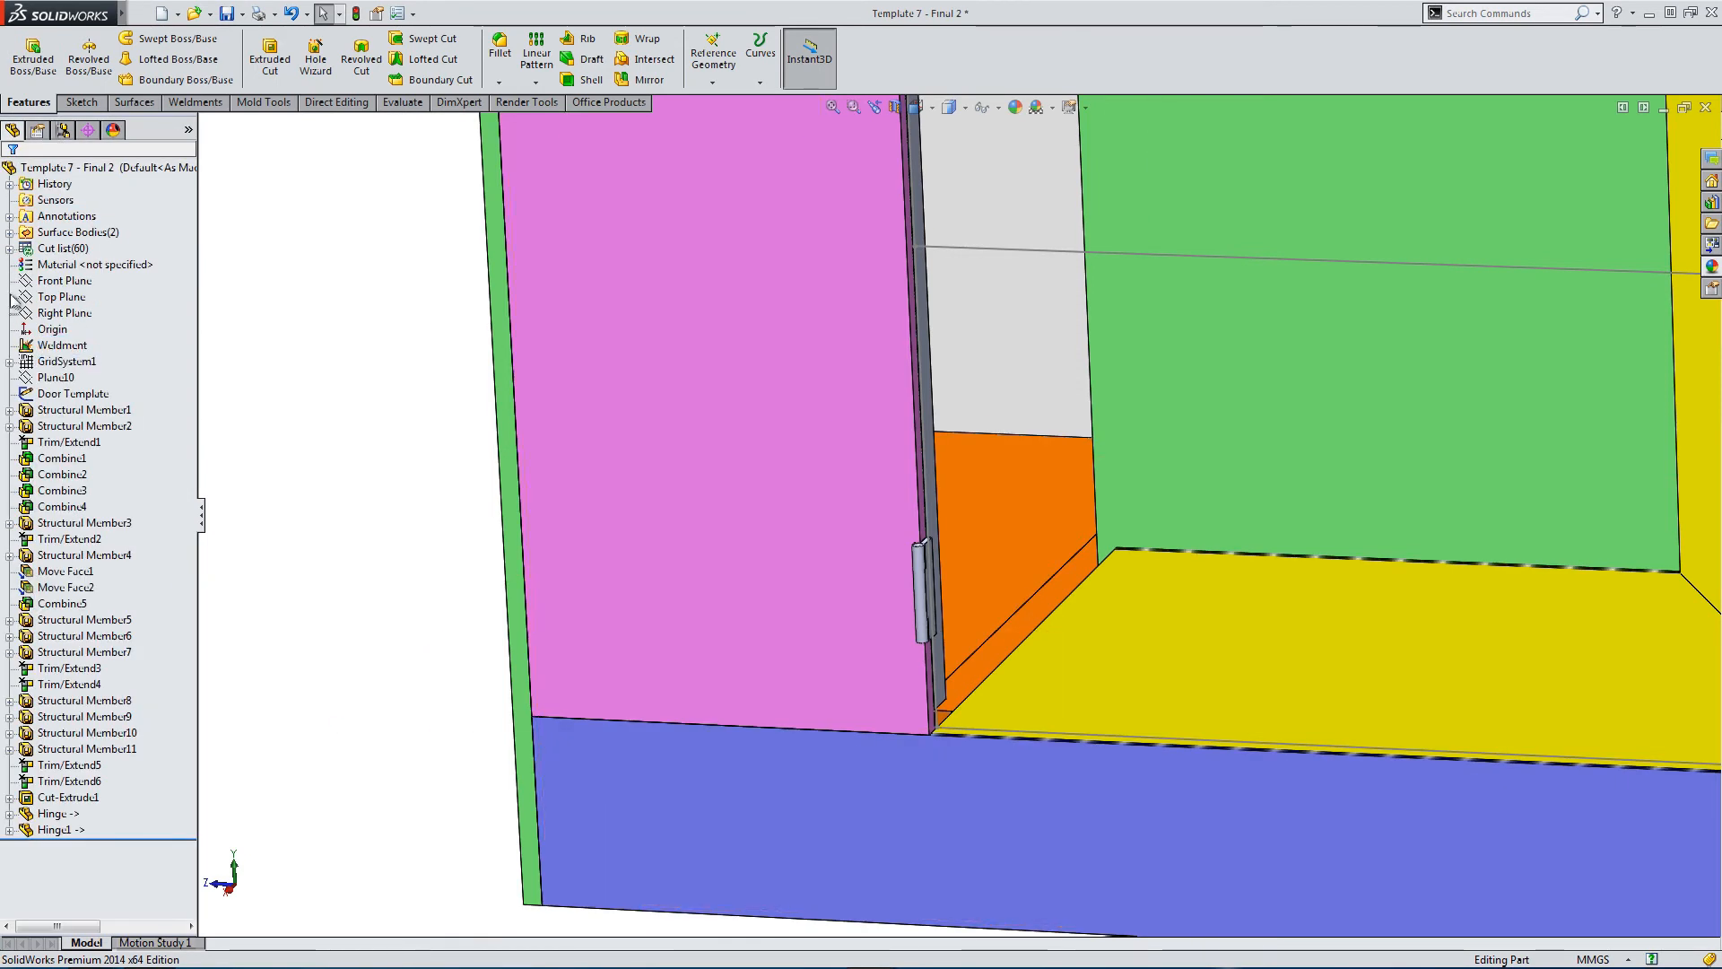
{"action": "left_click", "coordinate": [9, 248]}
{"action": "scroll", "coordinate": [42, 297], "scroll_direction": "down", "scroll_amount": 5}
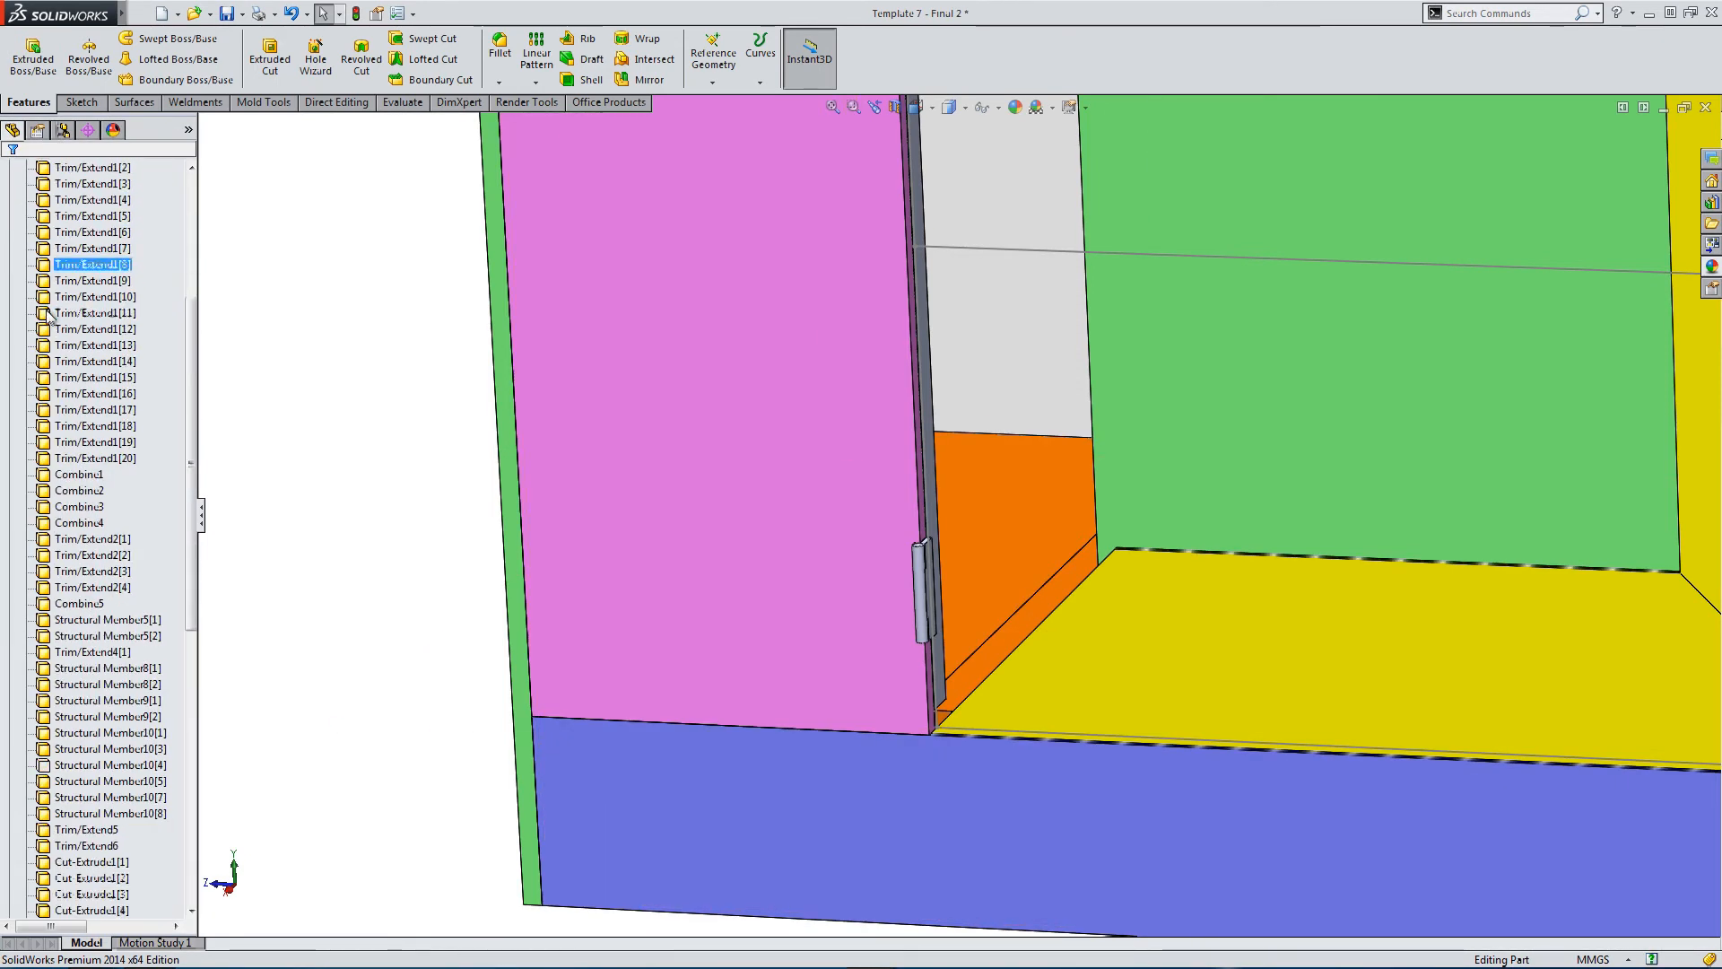
{"action": "left_click", "coordinate": [70, 718]}
{"action": "right_click", "coordinate": [66, 721]}
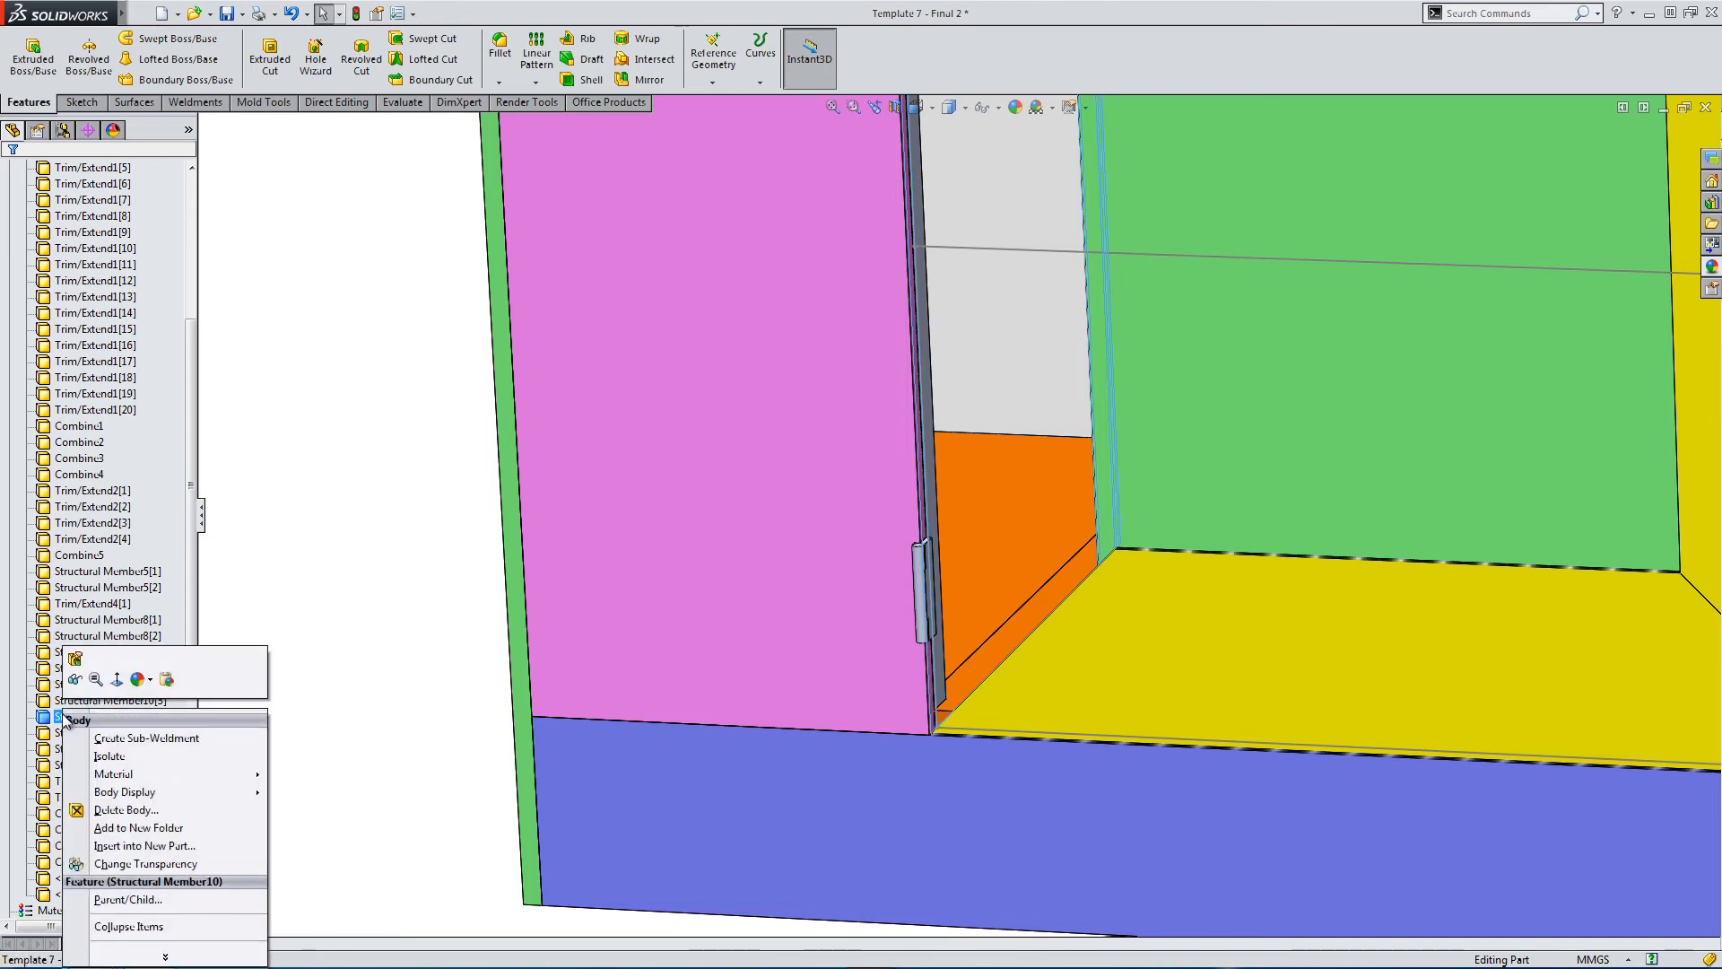
{"action": "left_click", "coordinate": [80, 681]}
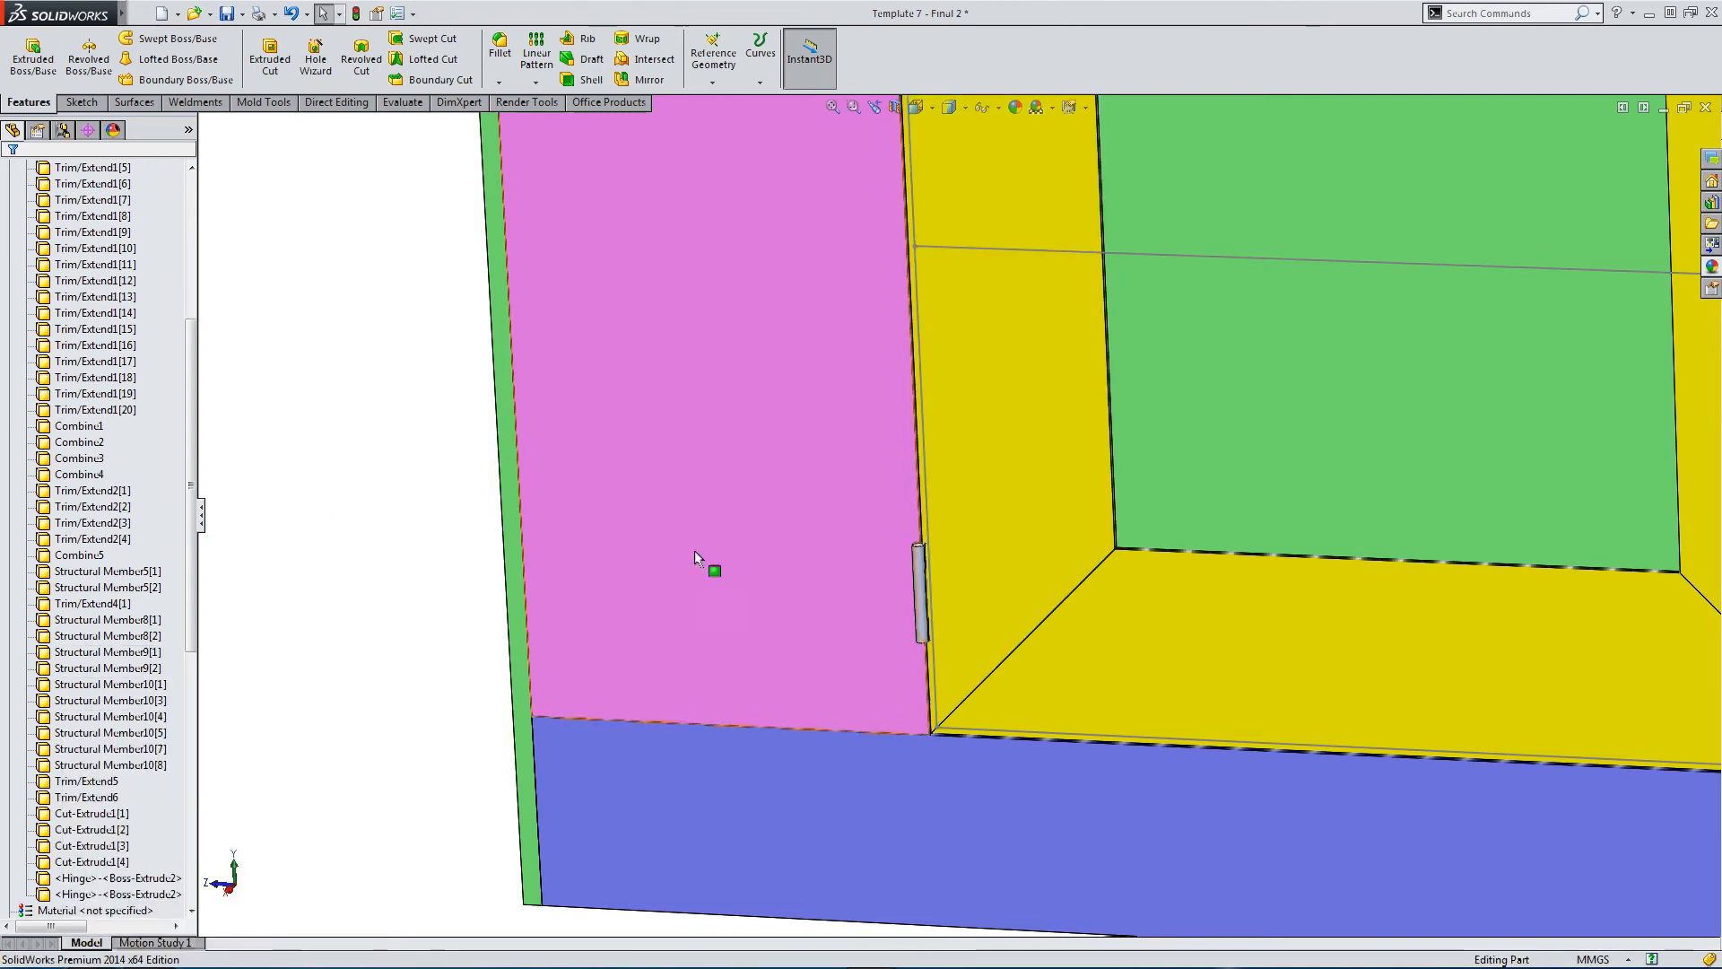
Measure the distance between the restored door stile's outer edge and the hinge leaf's outer edge at the lower hinge.
{"action": "scroll", "coordinate": [878, 538], "scroll_direction": "down", "scroll_amount": 2}
{"action": "scroll", "coordinate": [945, 508], "scroll_direction": "down", "scroll_amount": 3}
{"action": "scroll", "coordinate": [892, 507], "scroll_direction": "down", "scroll_amount": 3}
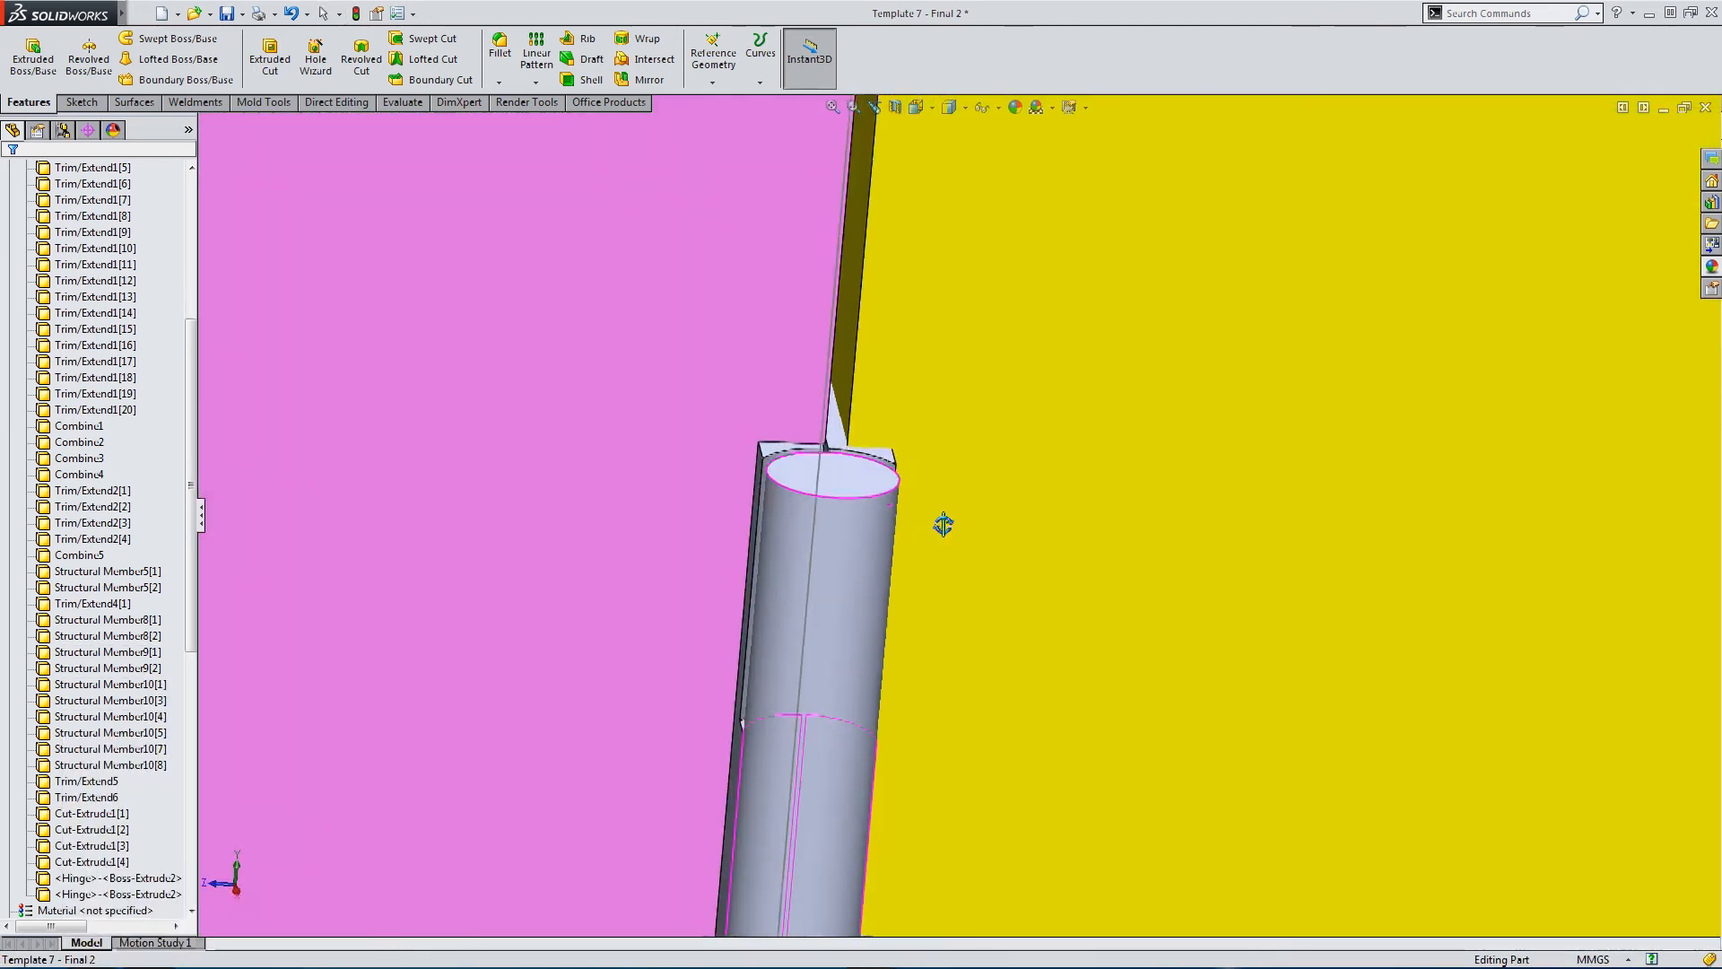
{"action": "scroll", "coordinate": [884, 499], "scroll_direction": "down", "scroll_amount": 3}
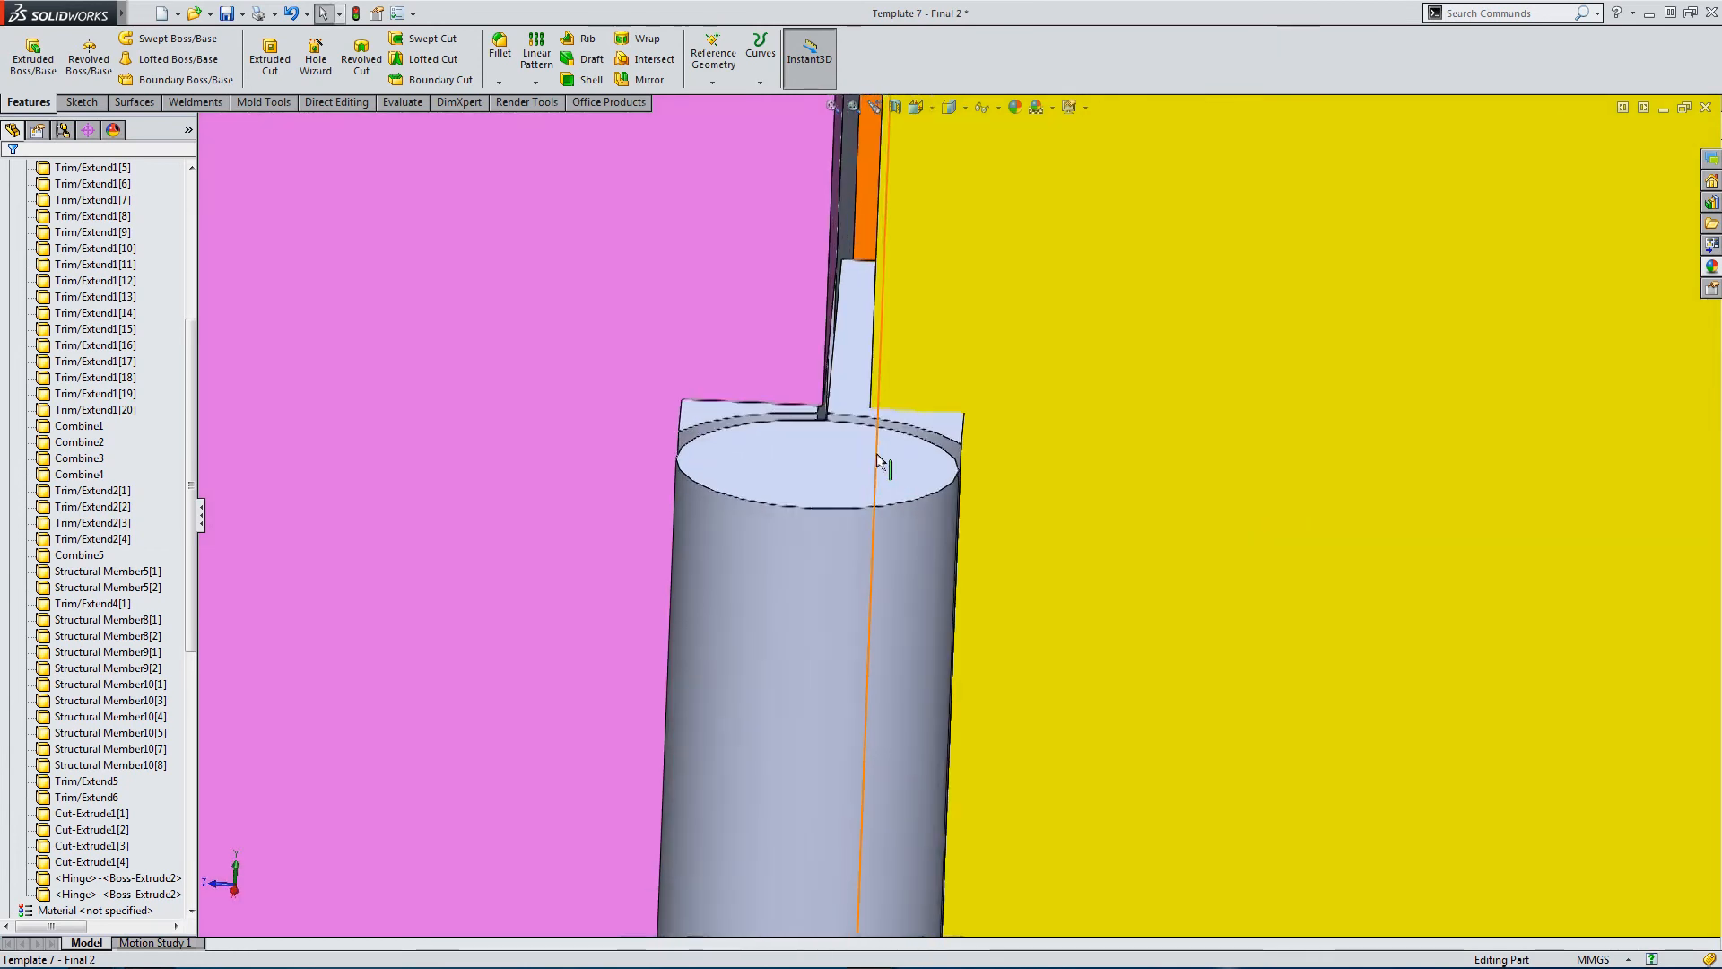
{"action": "left_click", "coordinate": [400, 104]}
{"action": "left_click", "coordinate": [73, 54]}
{"action": "middle_click_drag", "start_coordinate": [865, 434], "coordinate": [891, 385]}
{"action": "left_click", "coordinate": [892, 380]}
{"action": "middle_click_drag", "start_coordinate": [1044, 401], "coordinate": [984, 480]}
{"action": "left_click", "coordinate": [977, 489]}
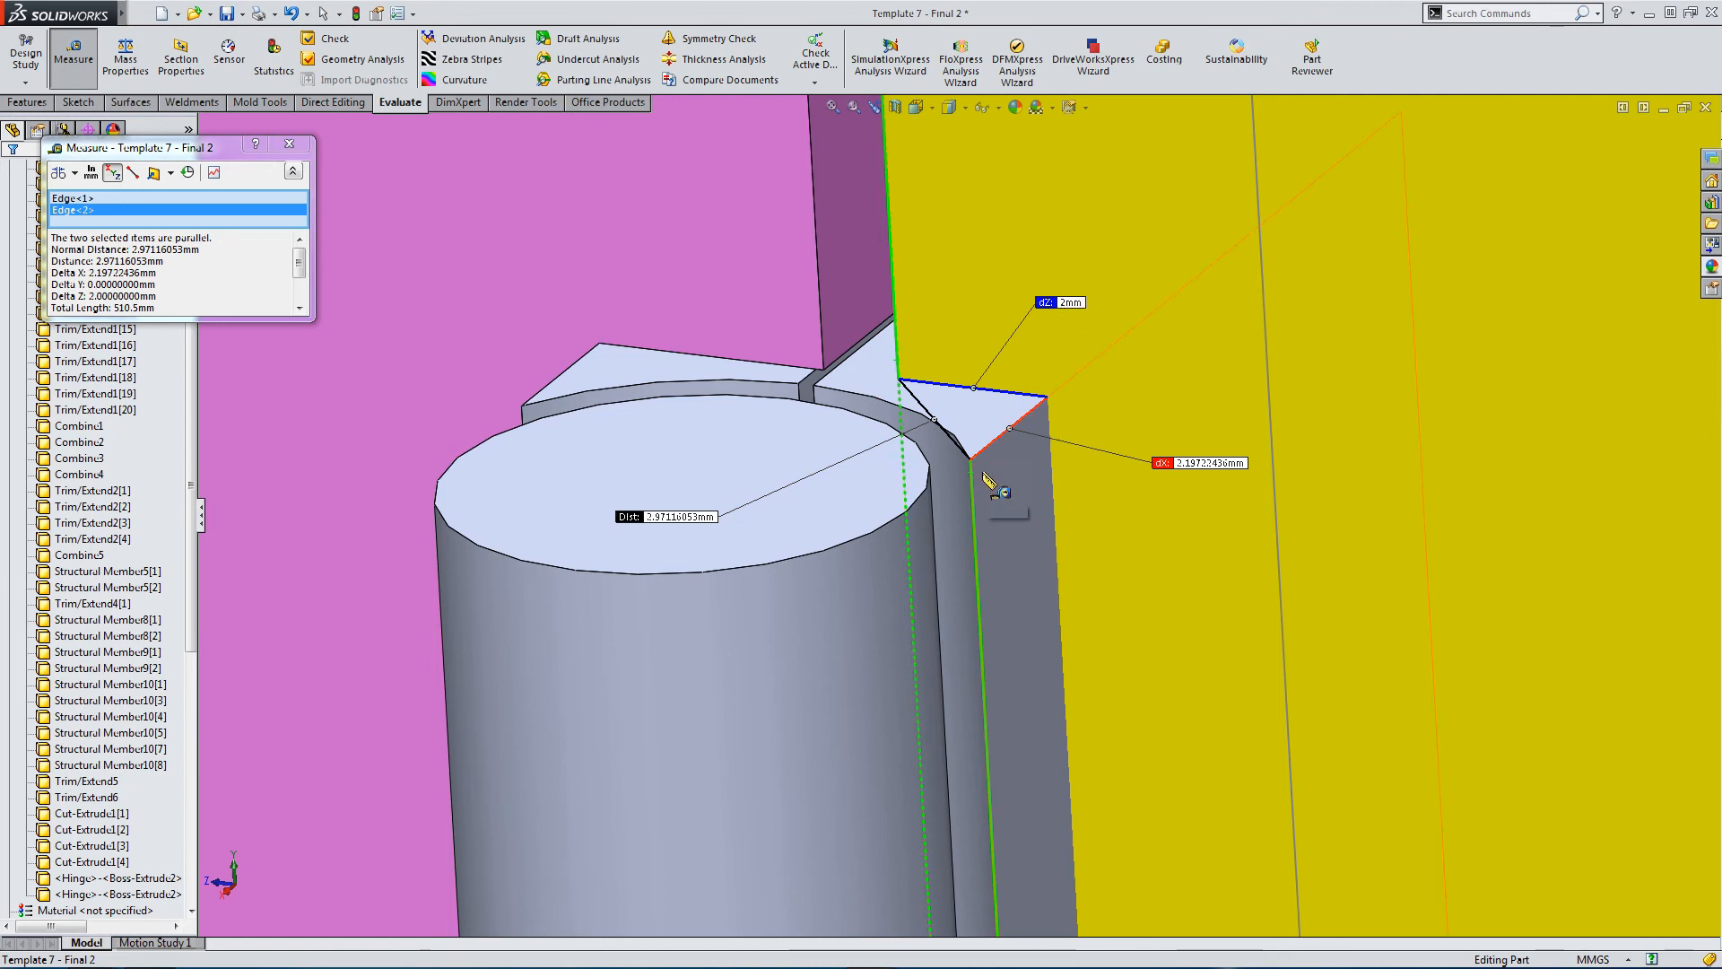
{"action": "key", "text": "Escape"}
{"action": "scroll", "coordinate": [816, 502], "scroll_direction": "up", "scroll_amount": 4}
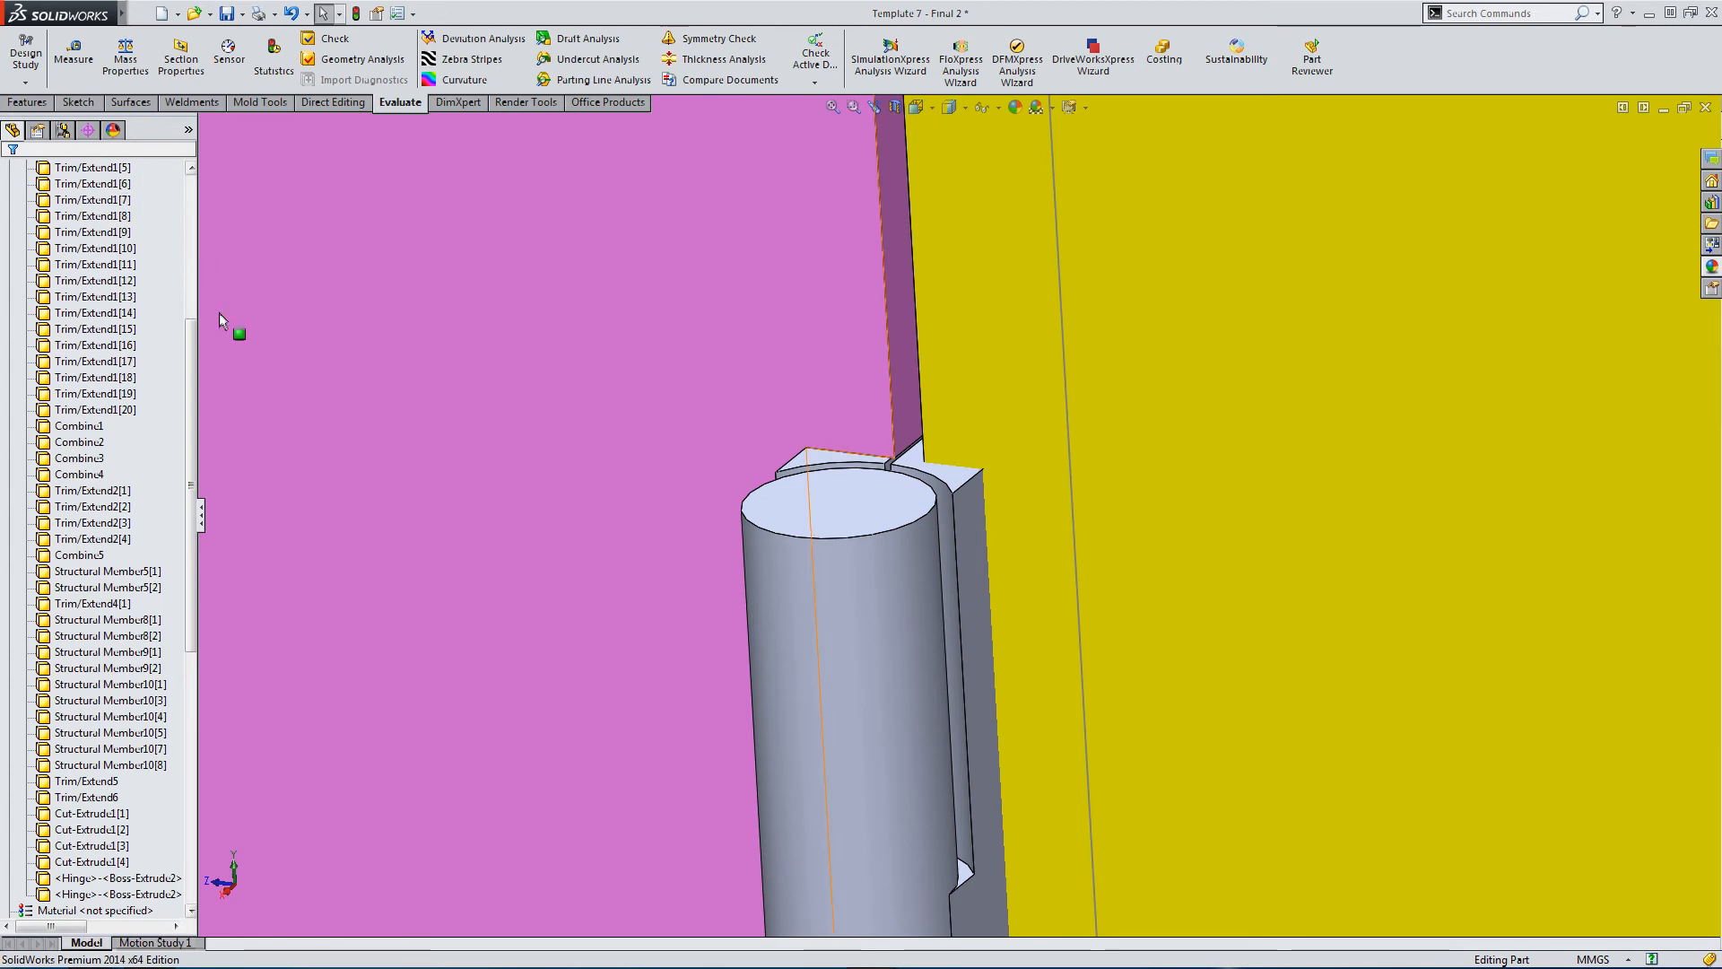
Edit the sketch of the recess and handle-hole cut, setting the 3 mm hinge recess width to 5 mm, and exit the sketch.
{"action": "left_click_drag", "start_coordinate": [188, 473], "coordinate": [181, 305]}
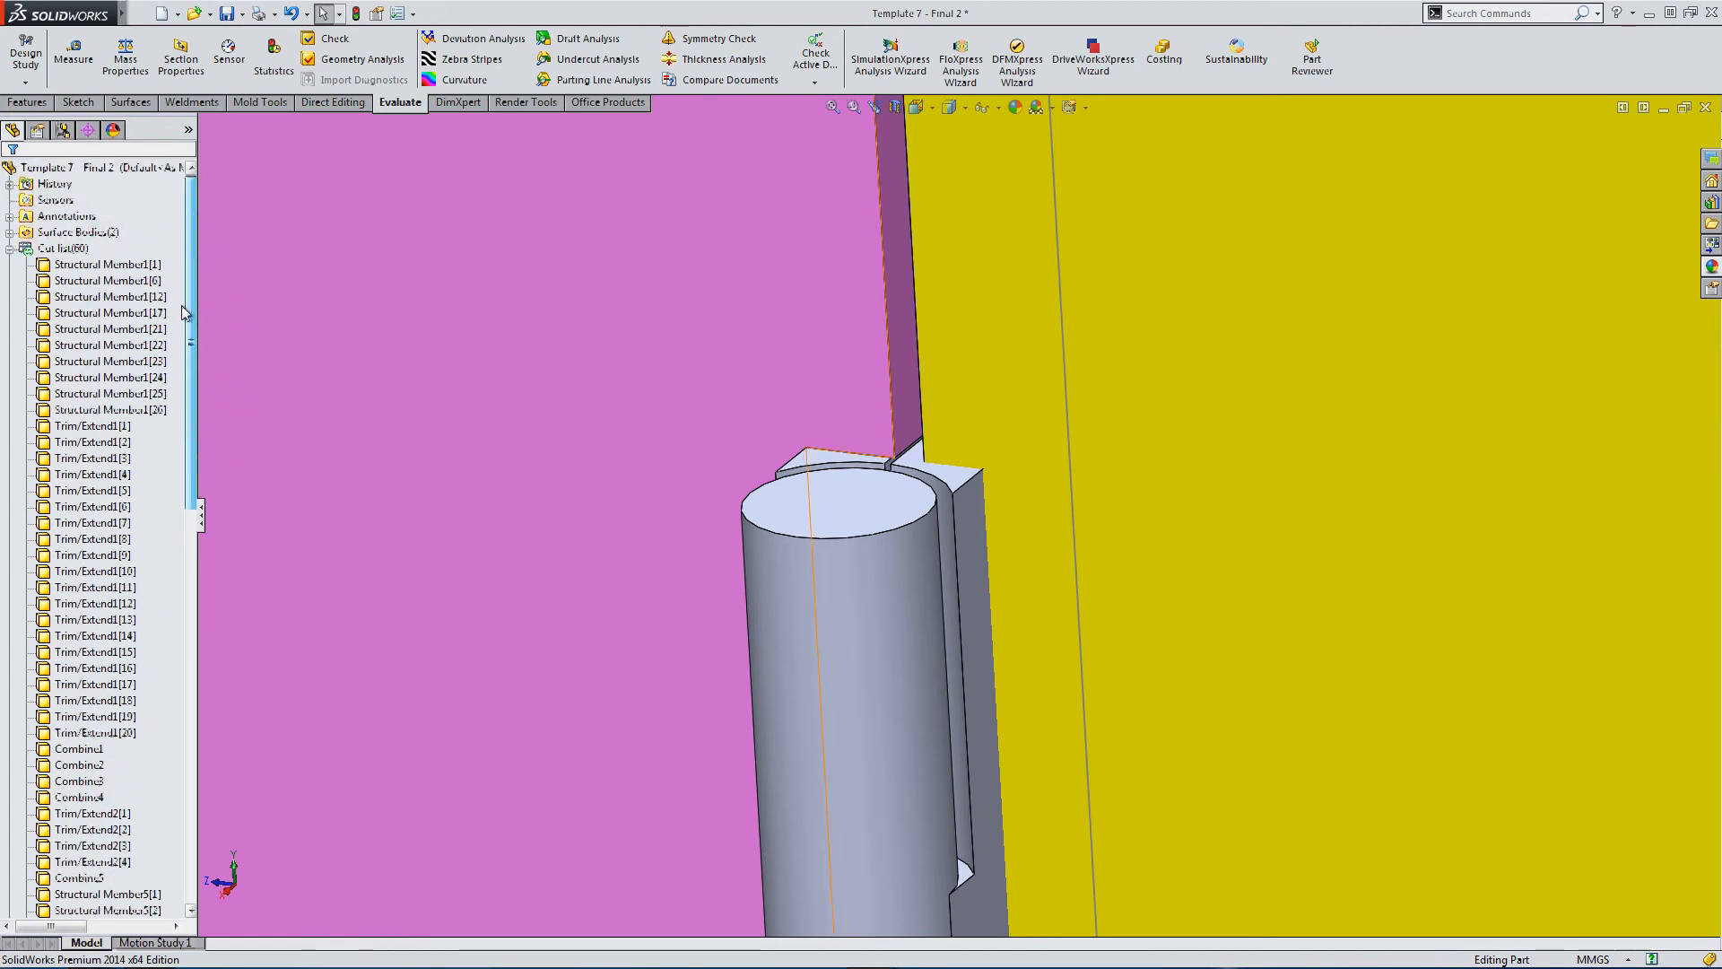
{"action": "left_click", "coordinate": [9, 250]}
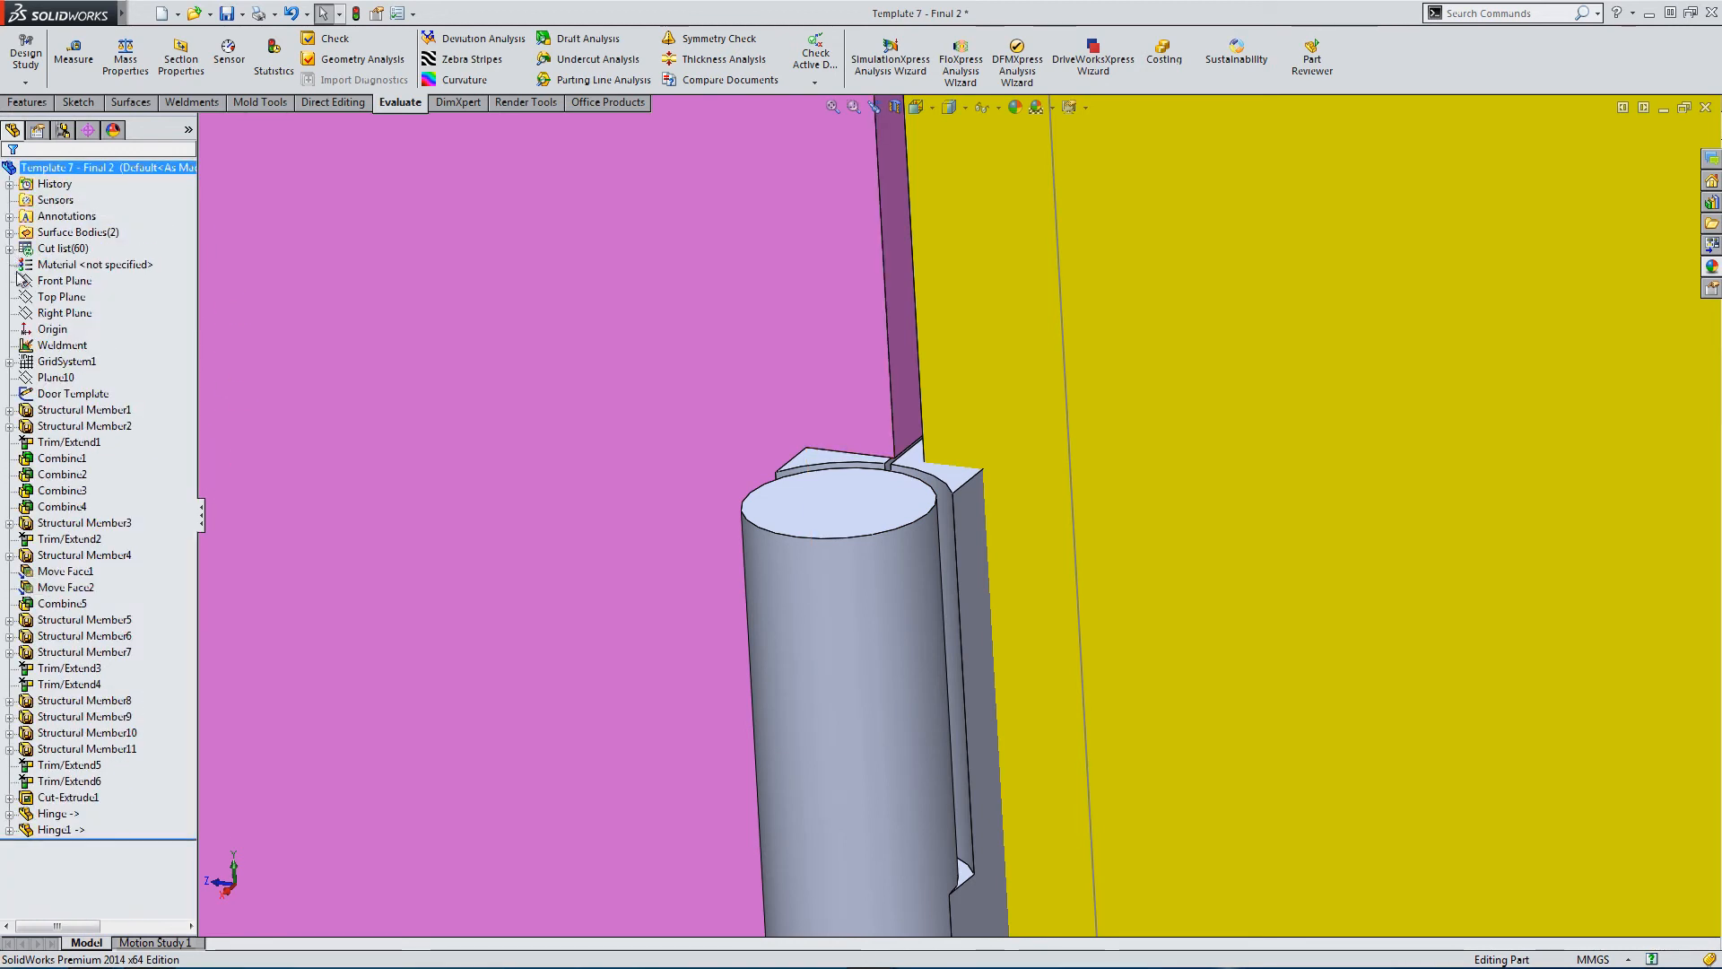
{"action": "left_click", "coordinate": [9, 798]}
{"action": "left_click", "coordinate": [65, 814]}
{"action": "left_click", "coordinate": [73, 763]}
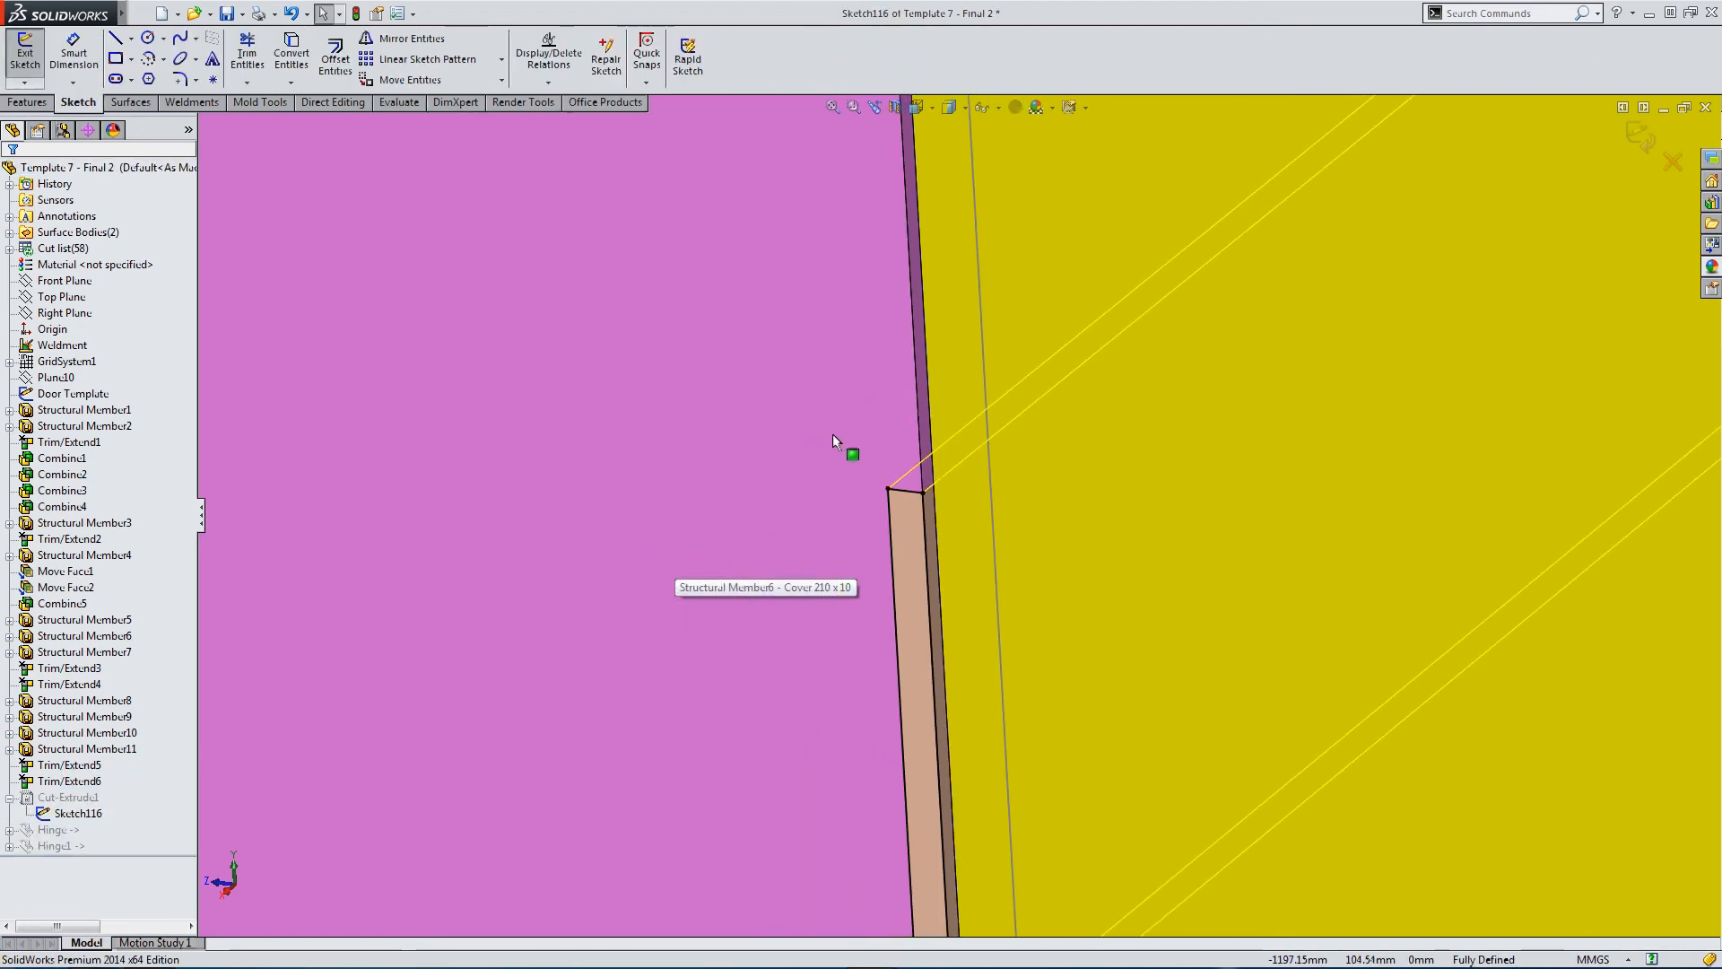
{"action": "scroll", "coordinate": [870, 422], "scroll_direction": "up", "scroll_amount": 2}
{"action": "scroll", "coordinate": [878, 422], "scroll_direction": "up", "scroll_amount": 3}
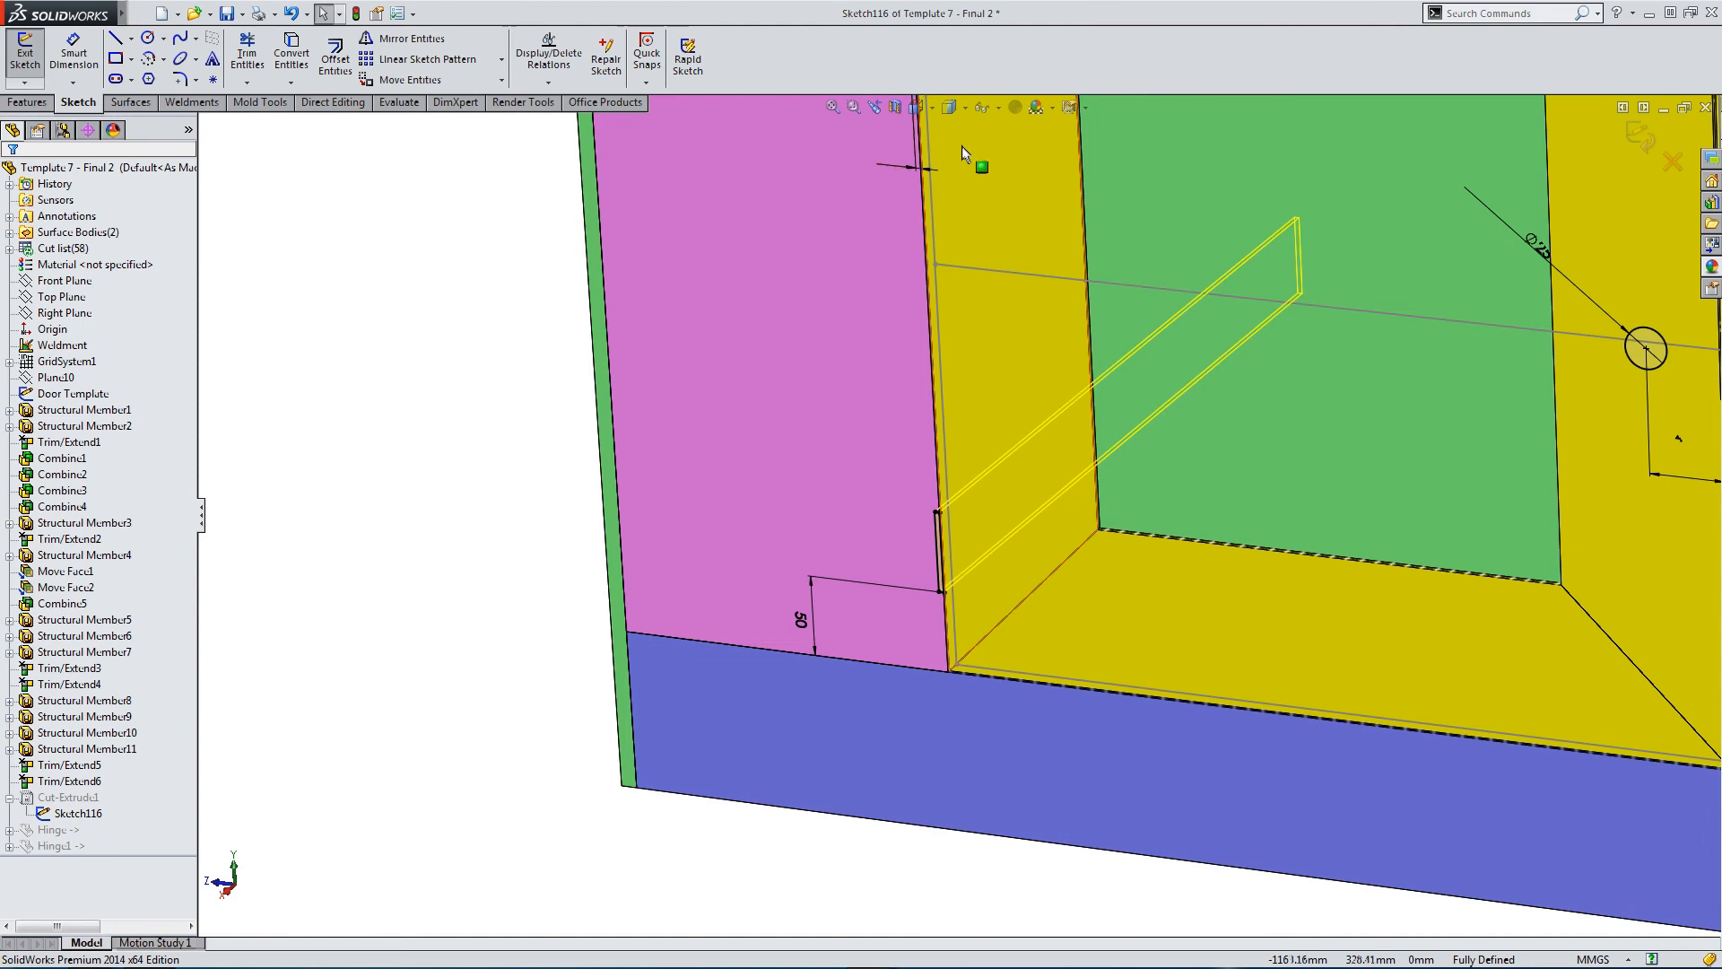
{"action": "scroll", "coordinate": [896, 269], "scroll_direction": "up", "scroll_amount": 1}
{"action": "scroll", "coordinate": [900, 216], "scroll_direction": "down", "scroll_amount": 2}
{"action": "double_click", "coordinate": [901, 212]}
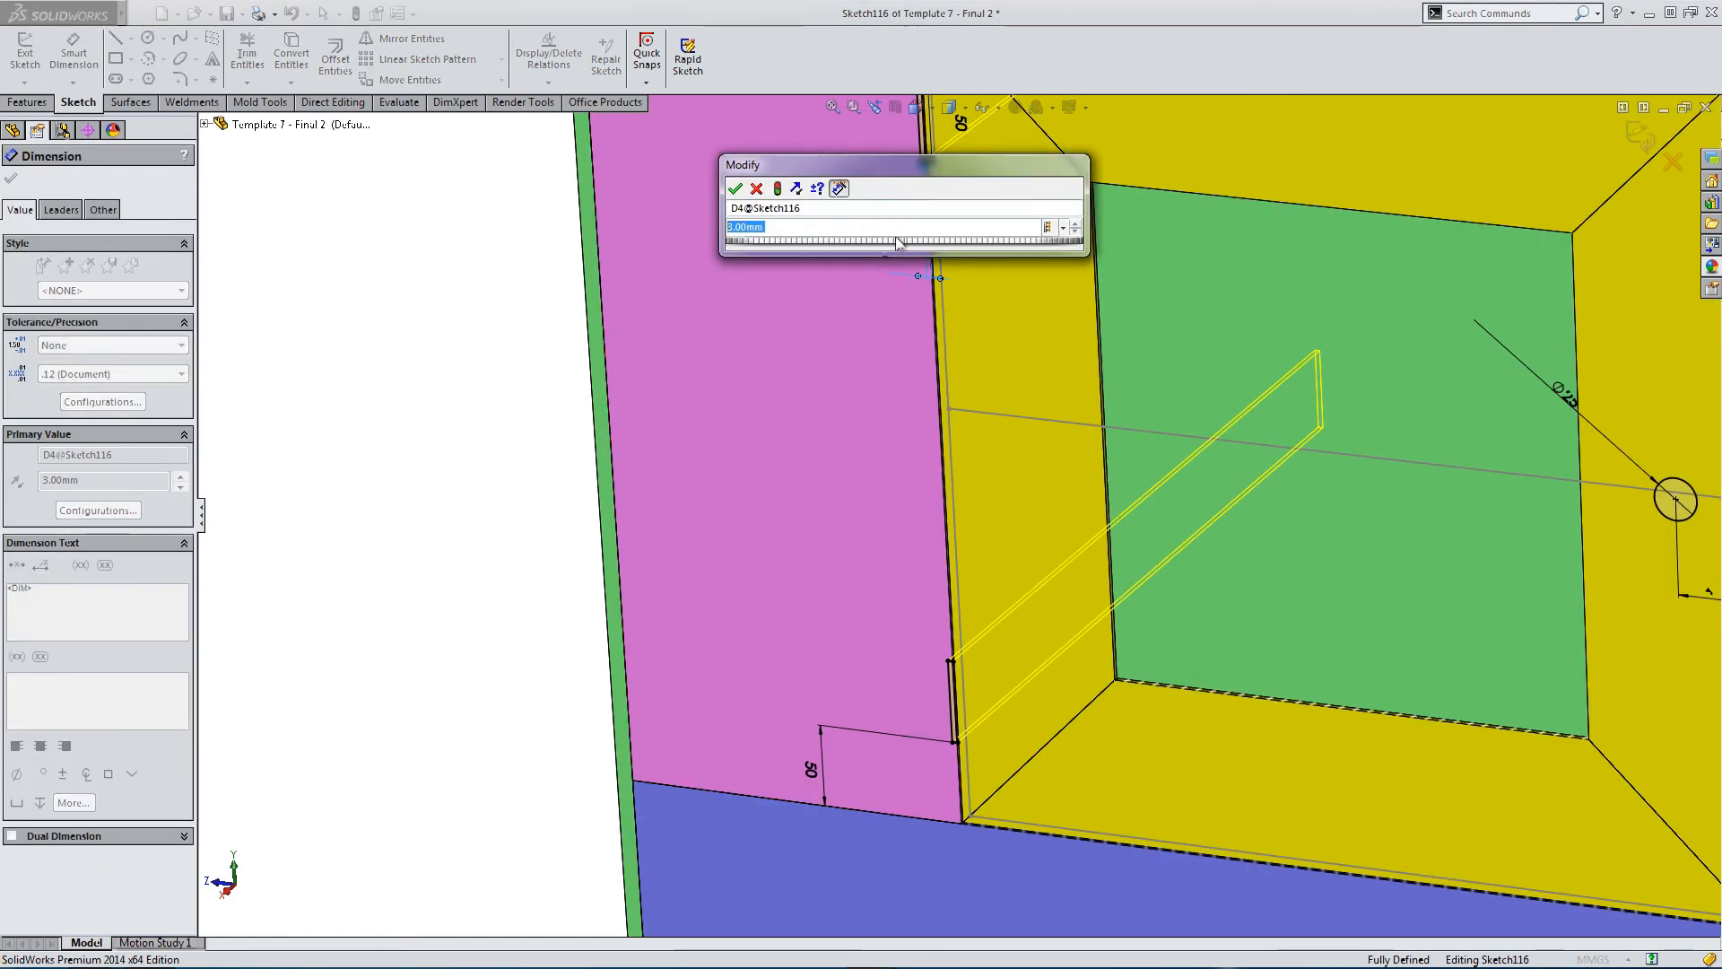
{"action": "type", "text": "50mm"}
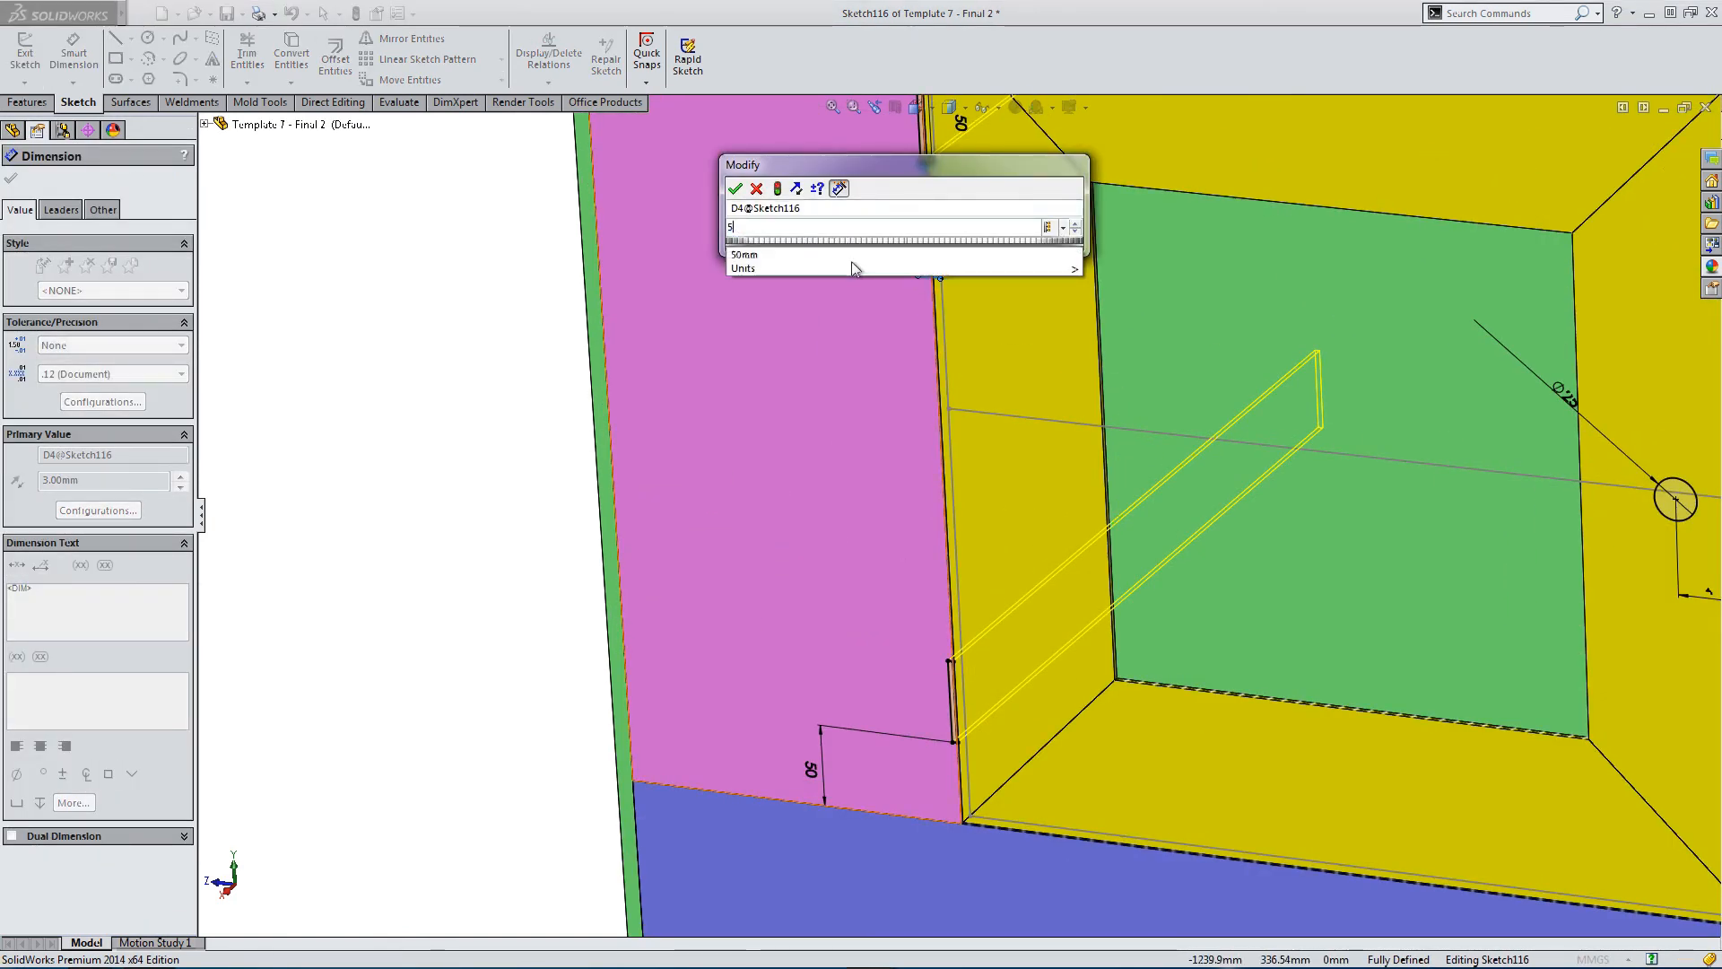
{"action": "left_click", "coordinate": [737, 227]}
{"action": "key", "text": "Delete"}
{"action": "key", "text": "Return"}
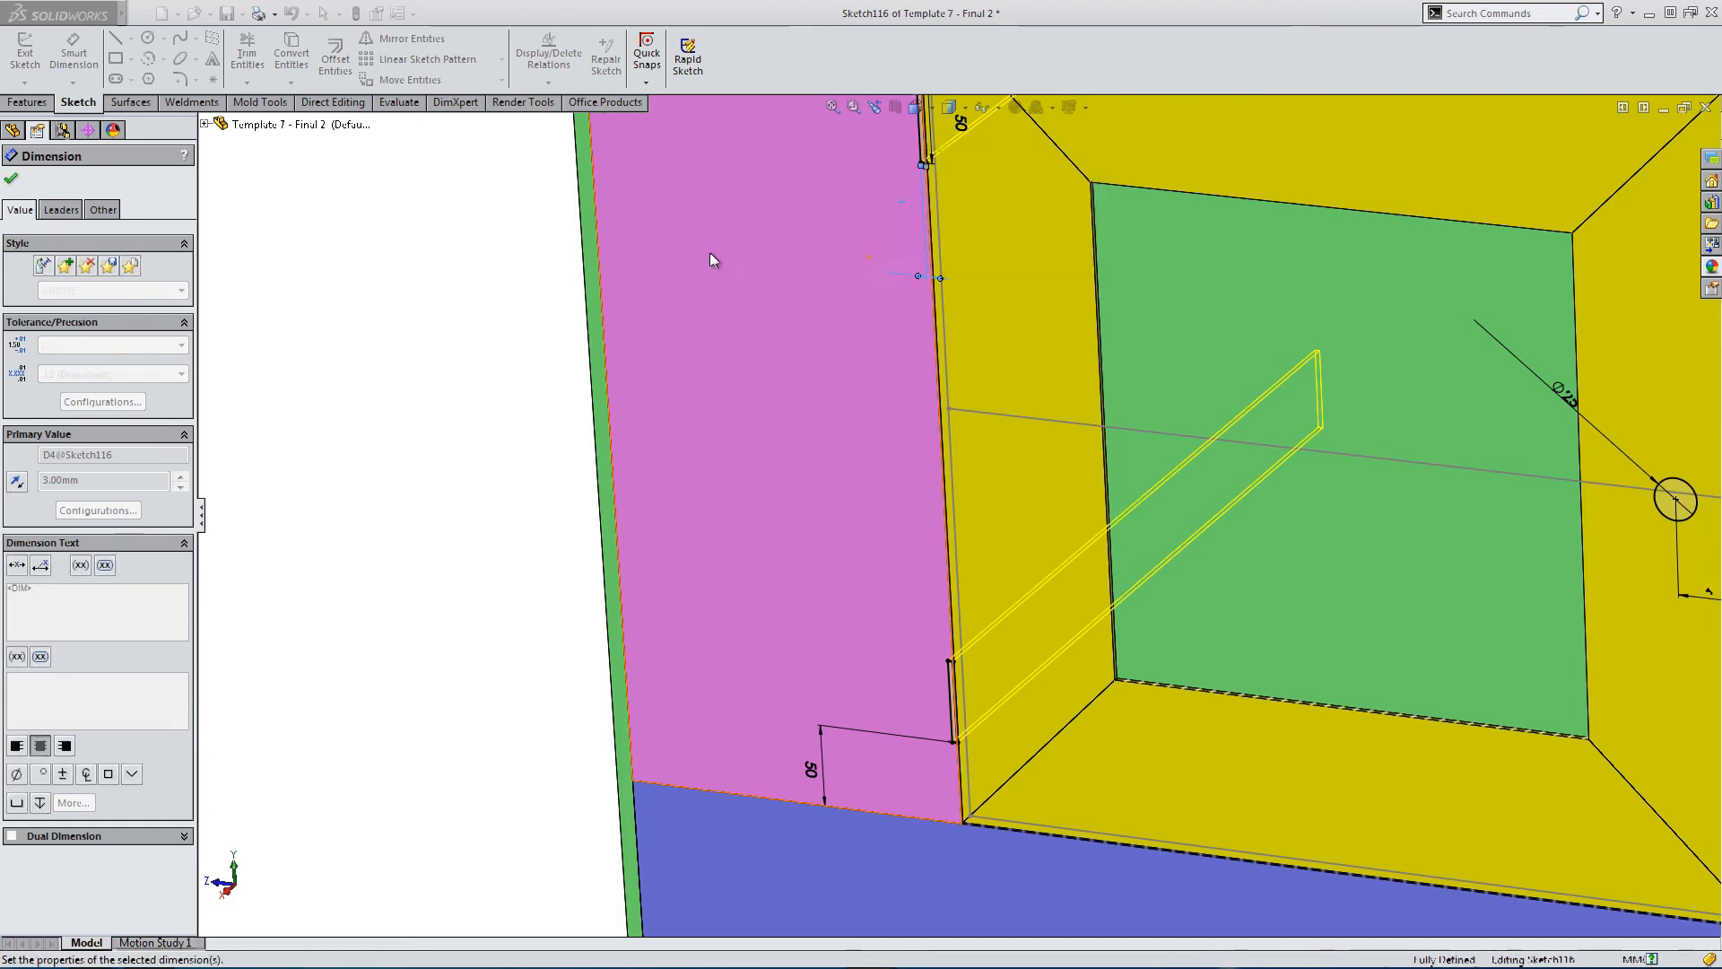
{"action": "left_click", "coordinate": [1640, 134]}
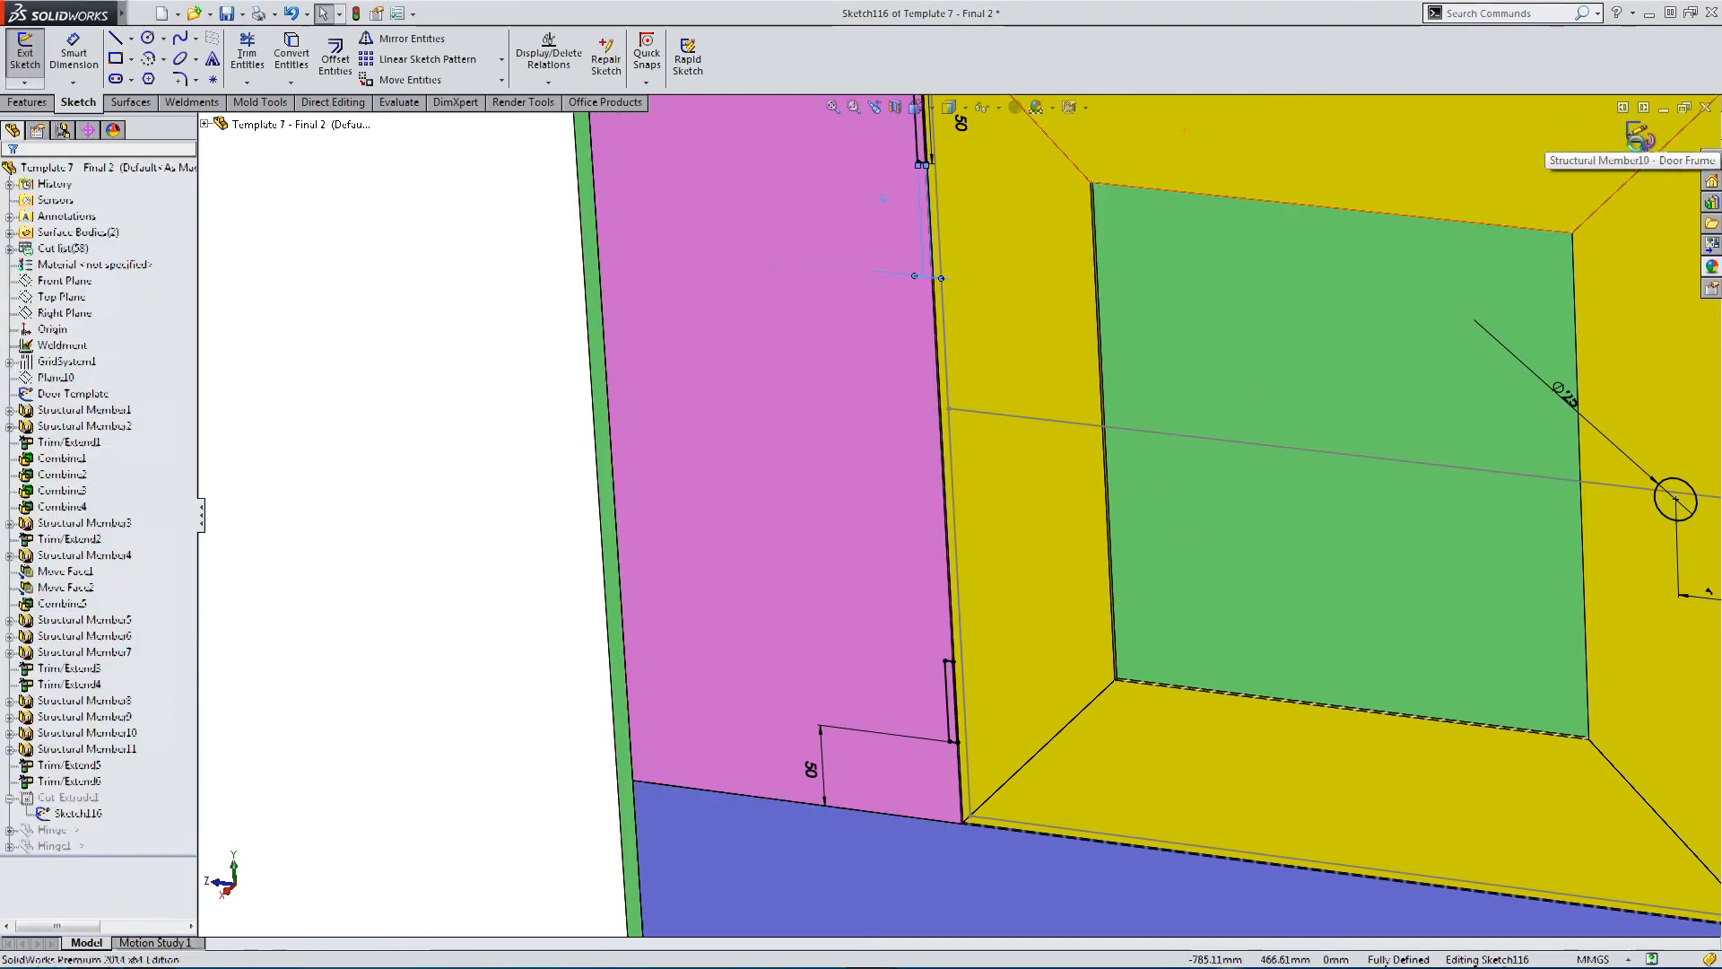
Inspect the lower hinge's fit in its widened recess and the empty recesses beside the other door.
{"action": "scroll", "coordinate": [947, 690], "scroll_direction": "down", "scroll_amount": 5}
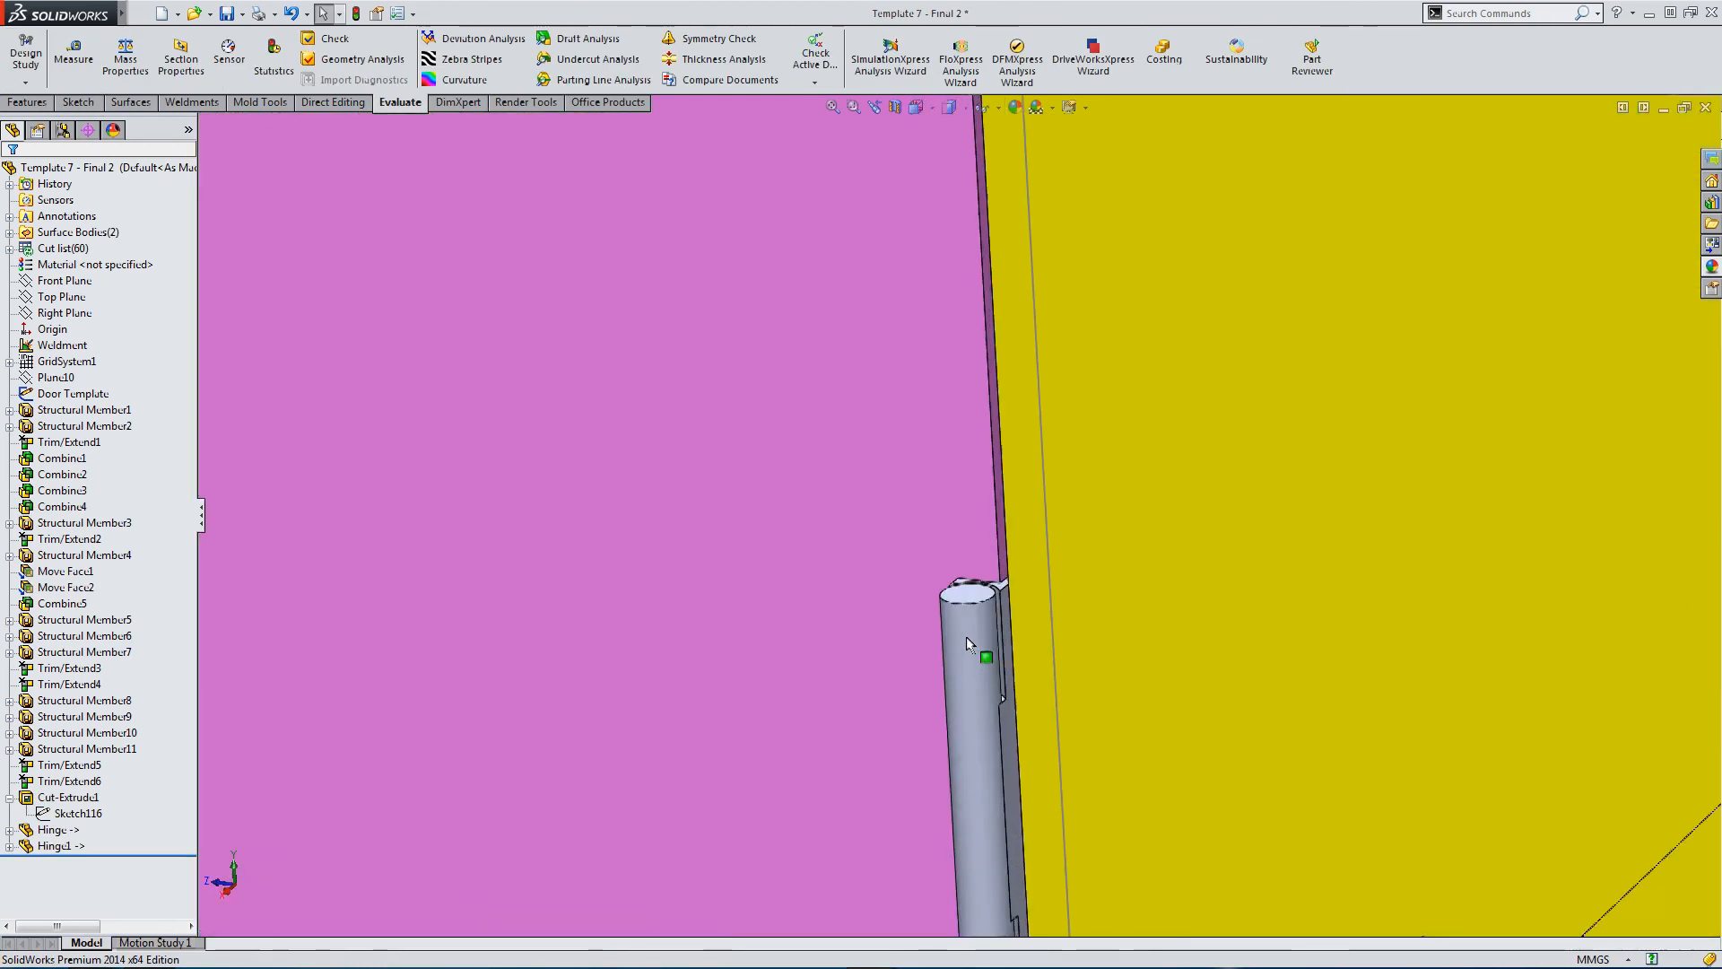
{"action": "middle_click_drag", "start_coordinate": [1007, 587], "coordinate": [1058, 583]}
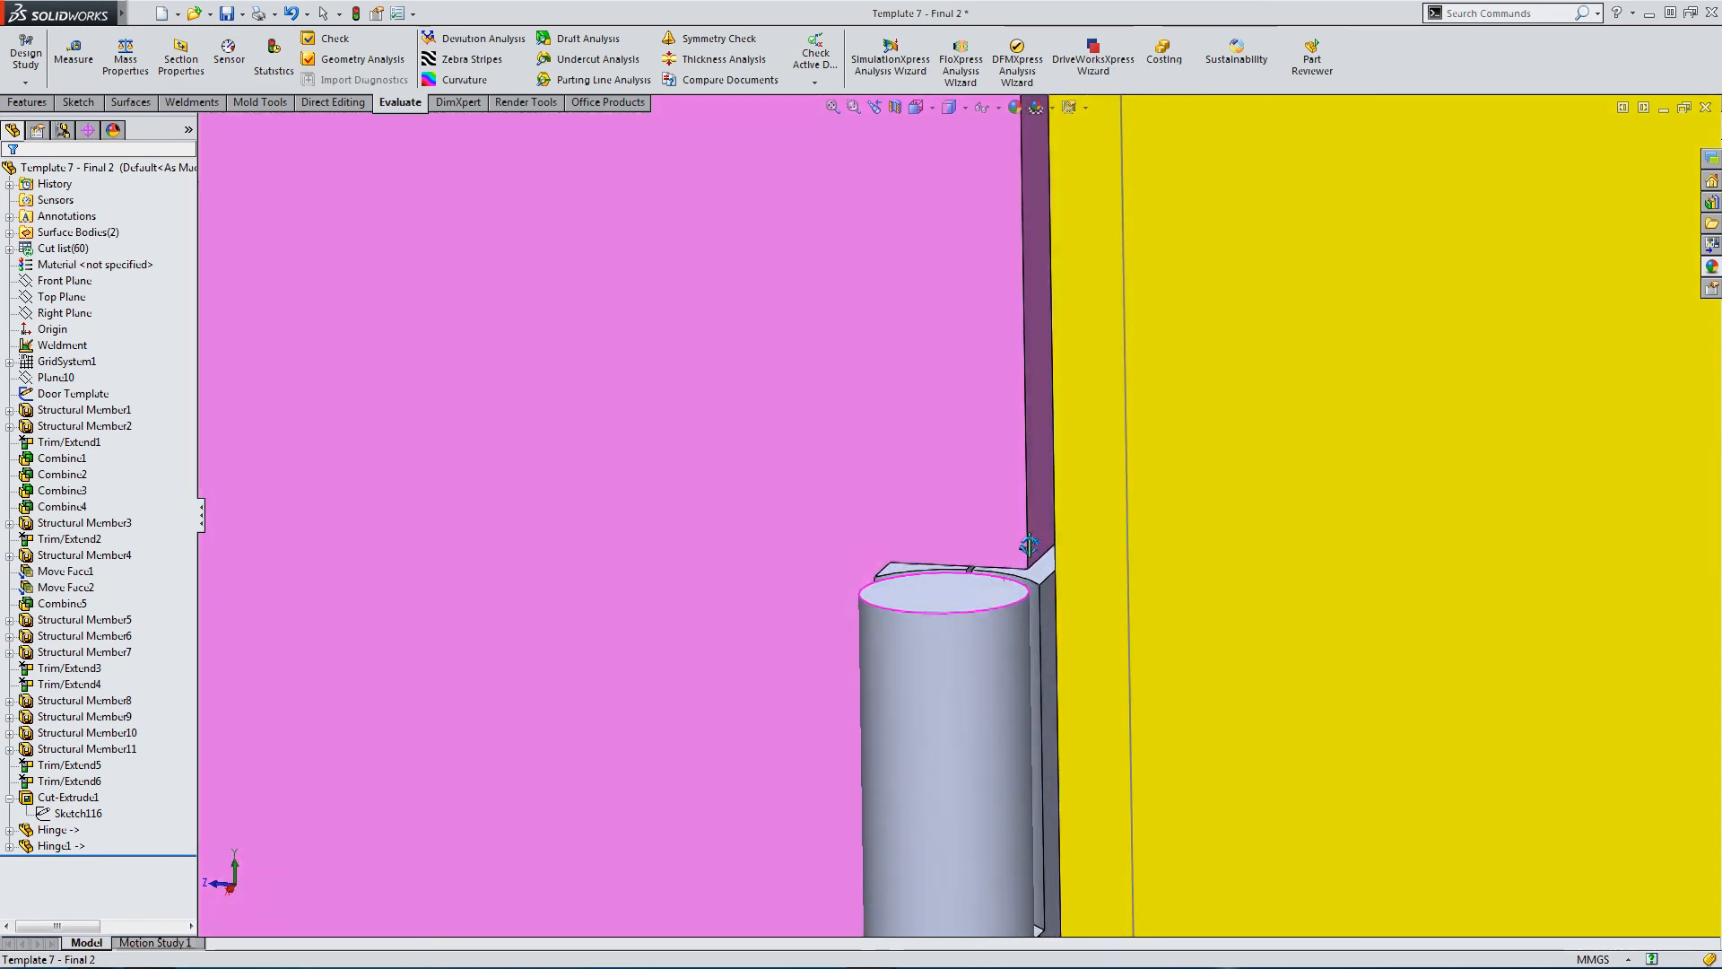
{"action": "scroll", "coordinate": [1121, 592], "scroll_direction": "up", "scroll_amount": 4}
{"action": "scroll", "coordinate": [1164, 549], "scroll_direction": "up", "scroll_amount": 5}
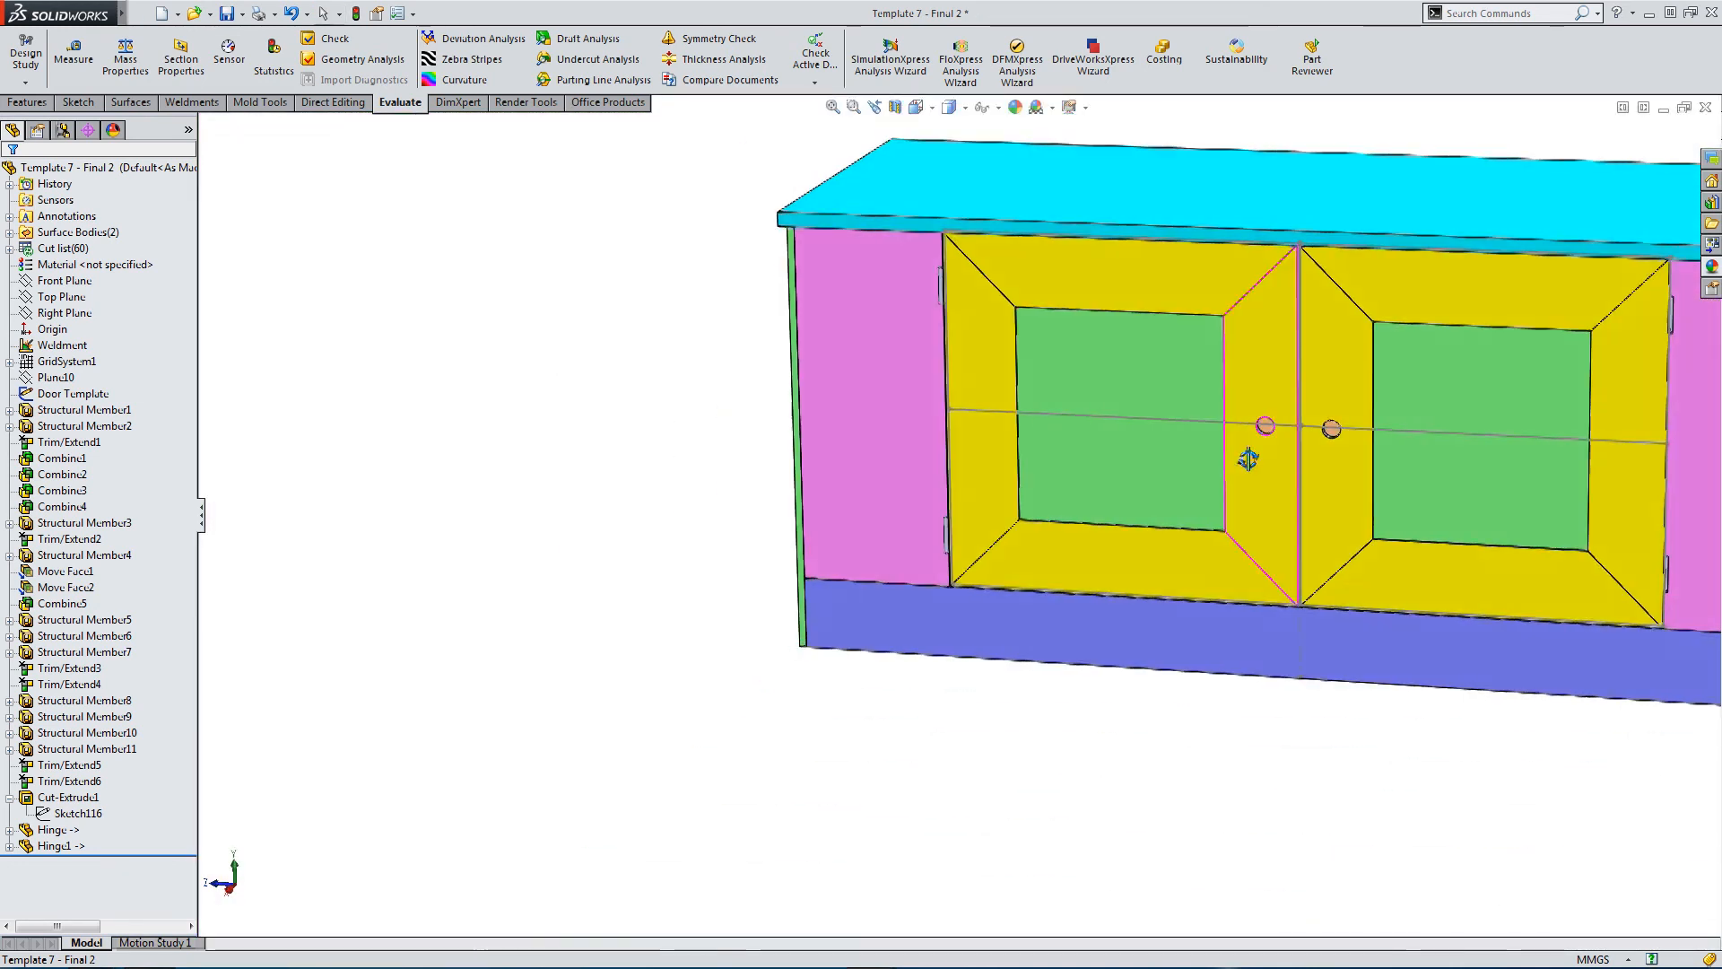
{"action": "scroll", "coordinate": [1376, 477], "scroll_direction": "up", "scroll_amount": 5}
{"action": "middle_click_drag", "start_coordinate": [1376, 477], "coordinate": [1568, 415]}
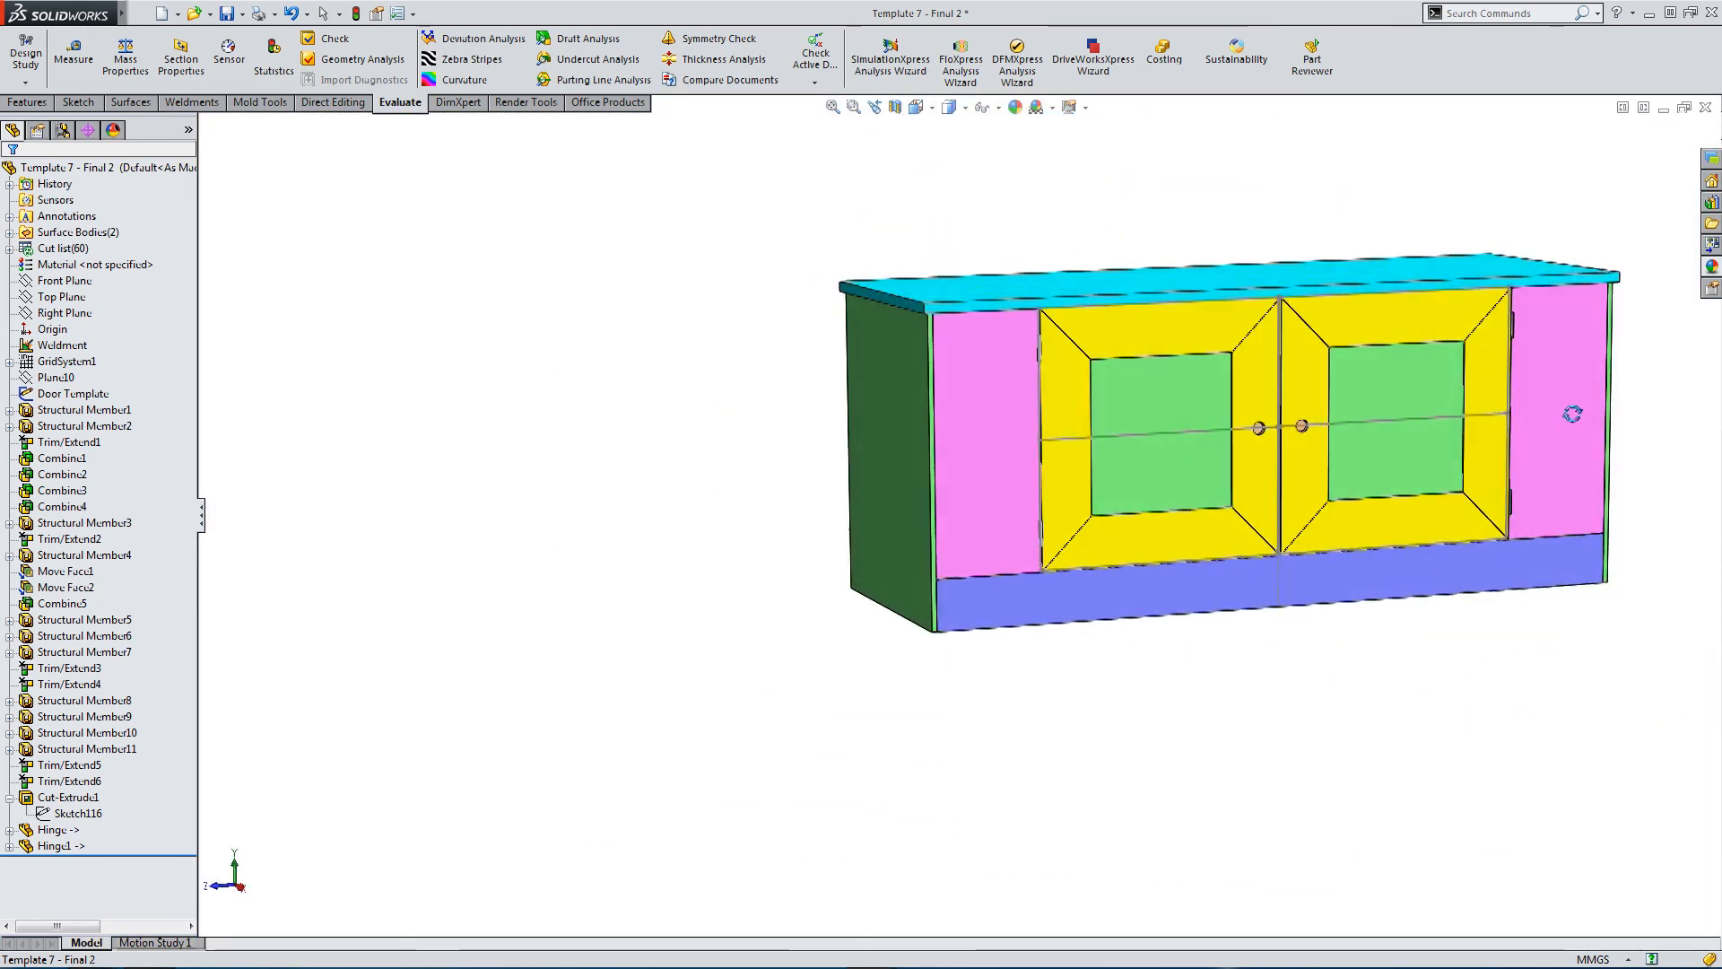
{"action": "scroll", "coordinate": [1566, 385], "scroll_direction": "down", "scroll_amount": 6}
{"action": "scroll", "coordinate": [1563, 372], "scroll_direction": "down", "scroll_amount": 3}
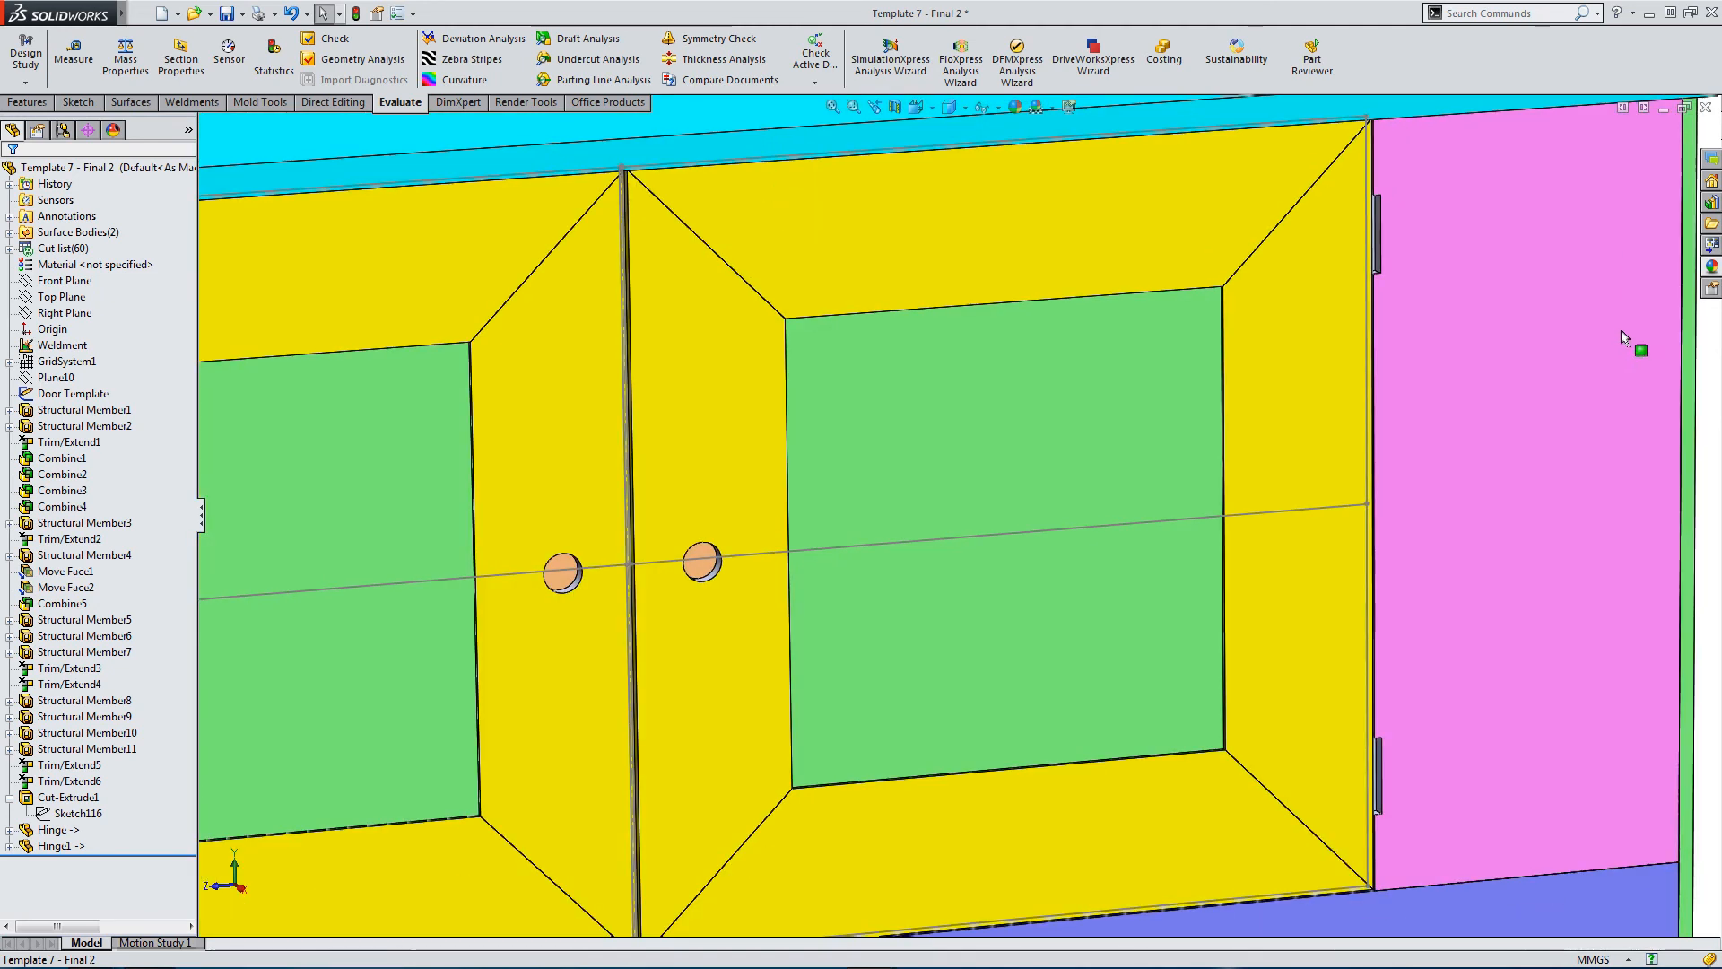
Insert a third Hinge part into the model and place it beside the cabinet near the other door's upper recess.
{"action": "left_click", "coordinate": [28, 102]}
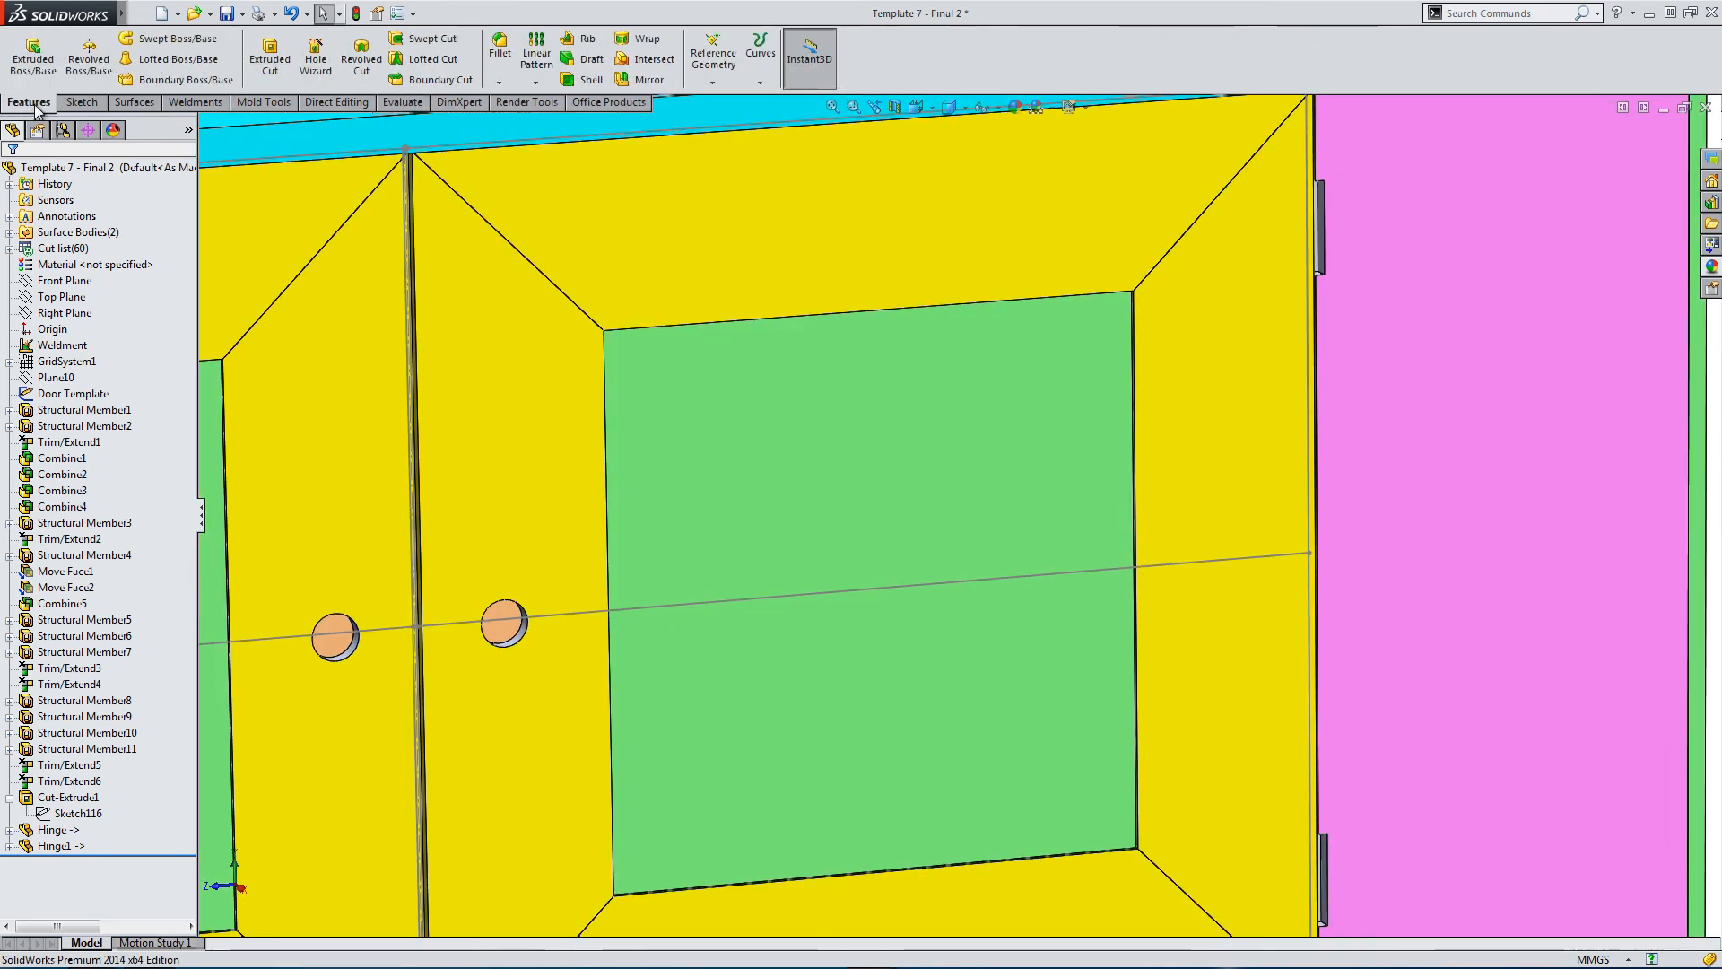
{"action": "mouse_move", "coordinate": [90, 13]}
{"action": "left_click", "coordinate": [207, 13]}
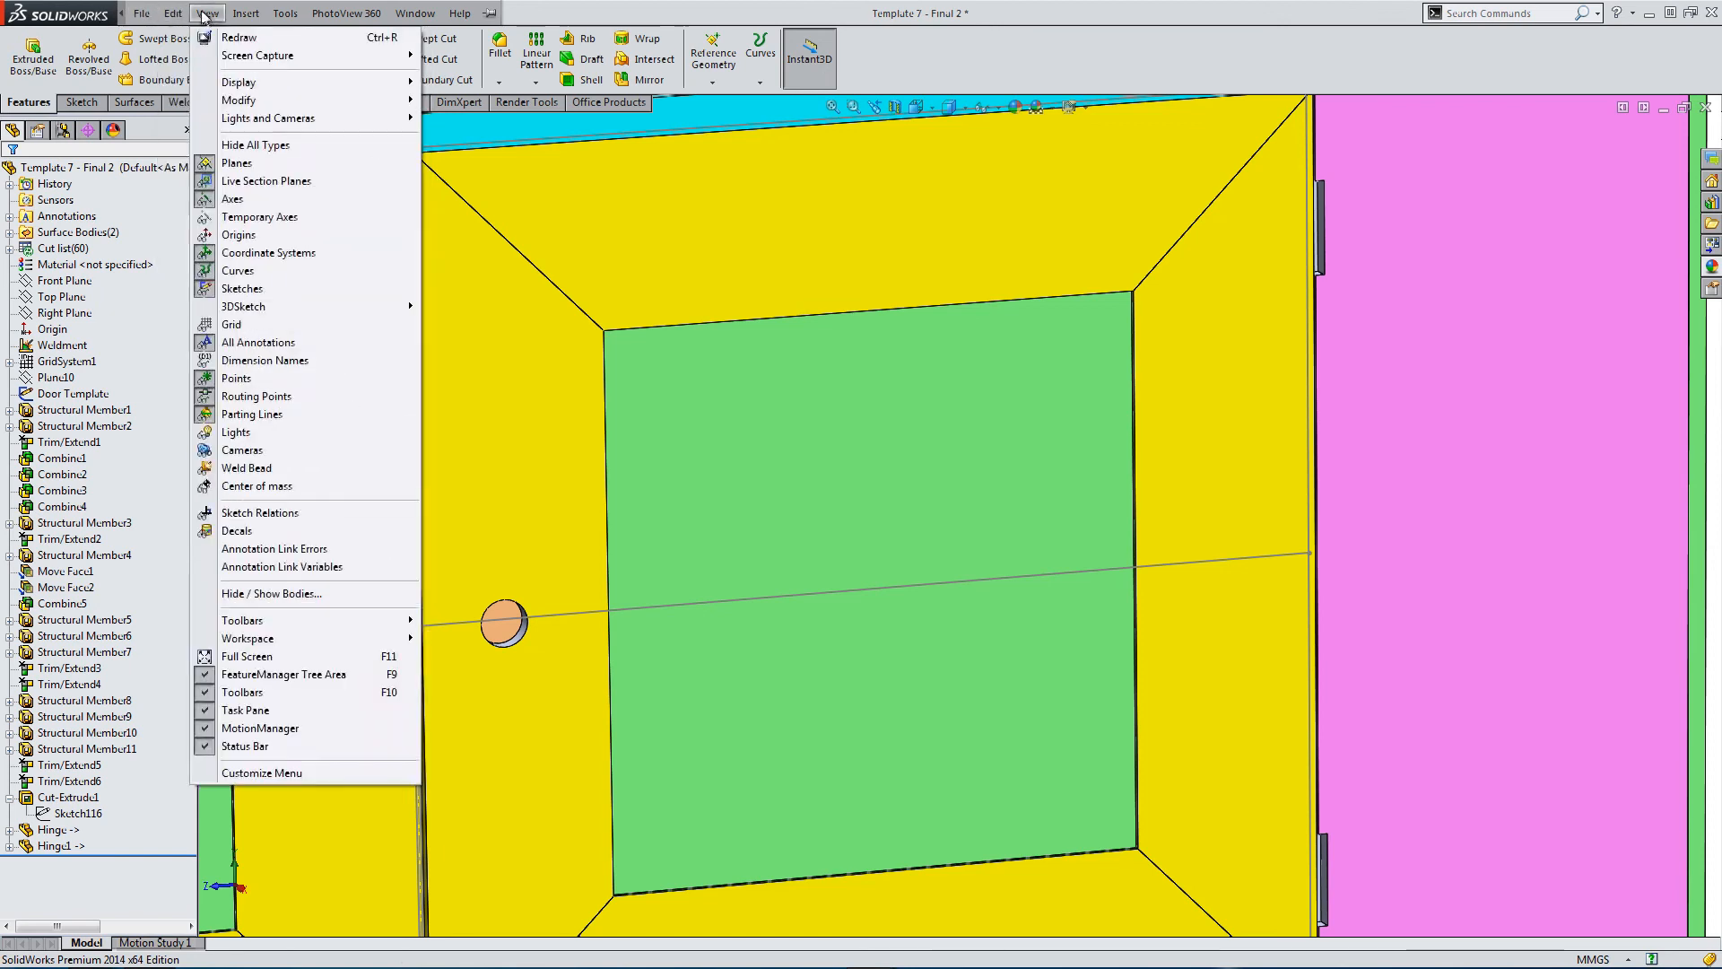
{"action": "left_click", "coordinate": [269, 333]}
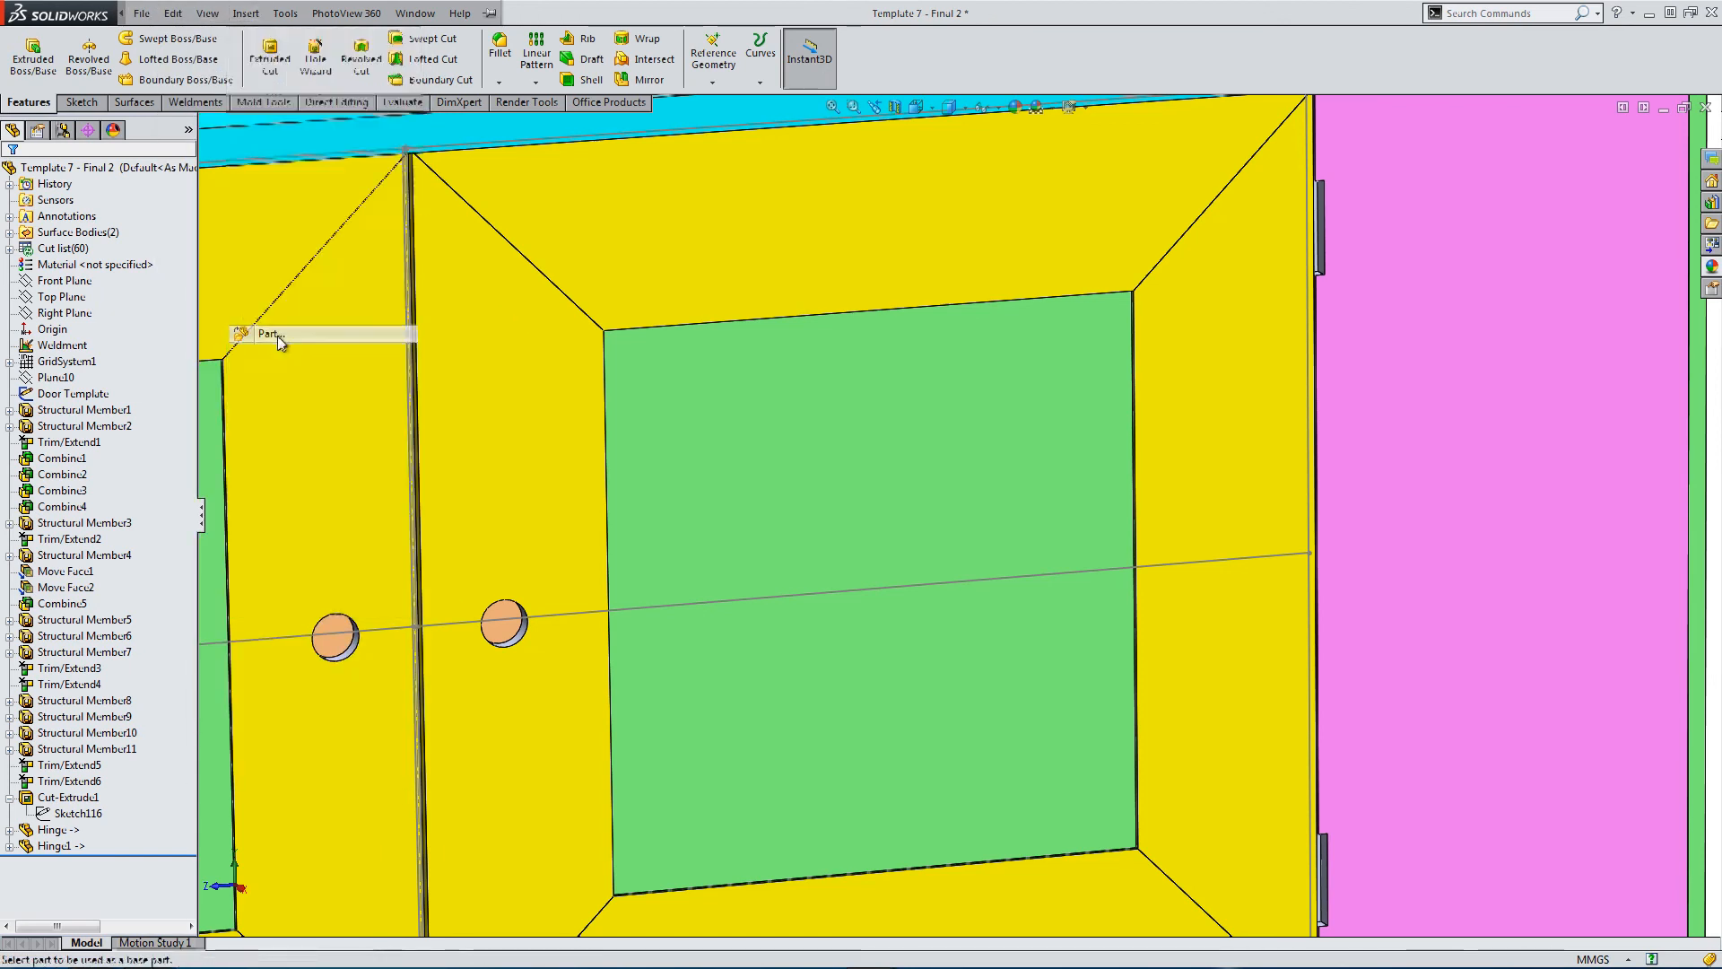
{"action": "double_click", "coordinate": [1268, 387]}
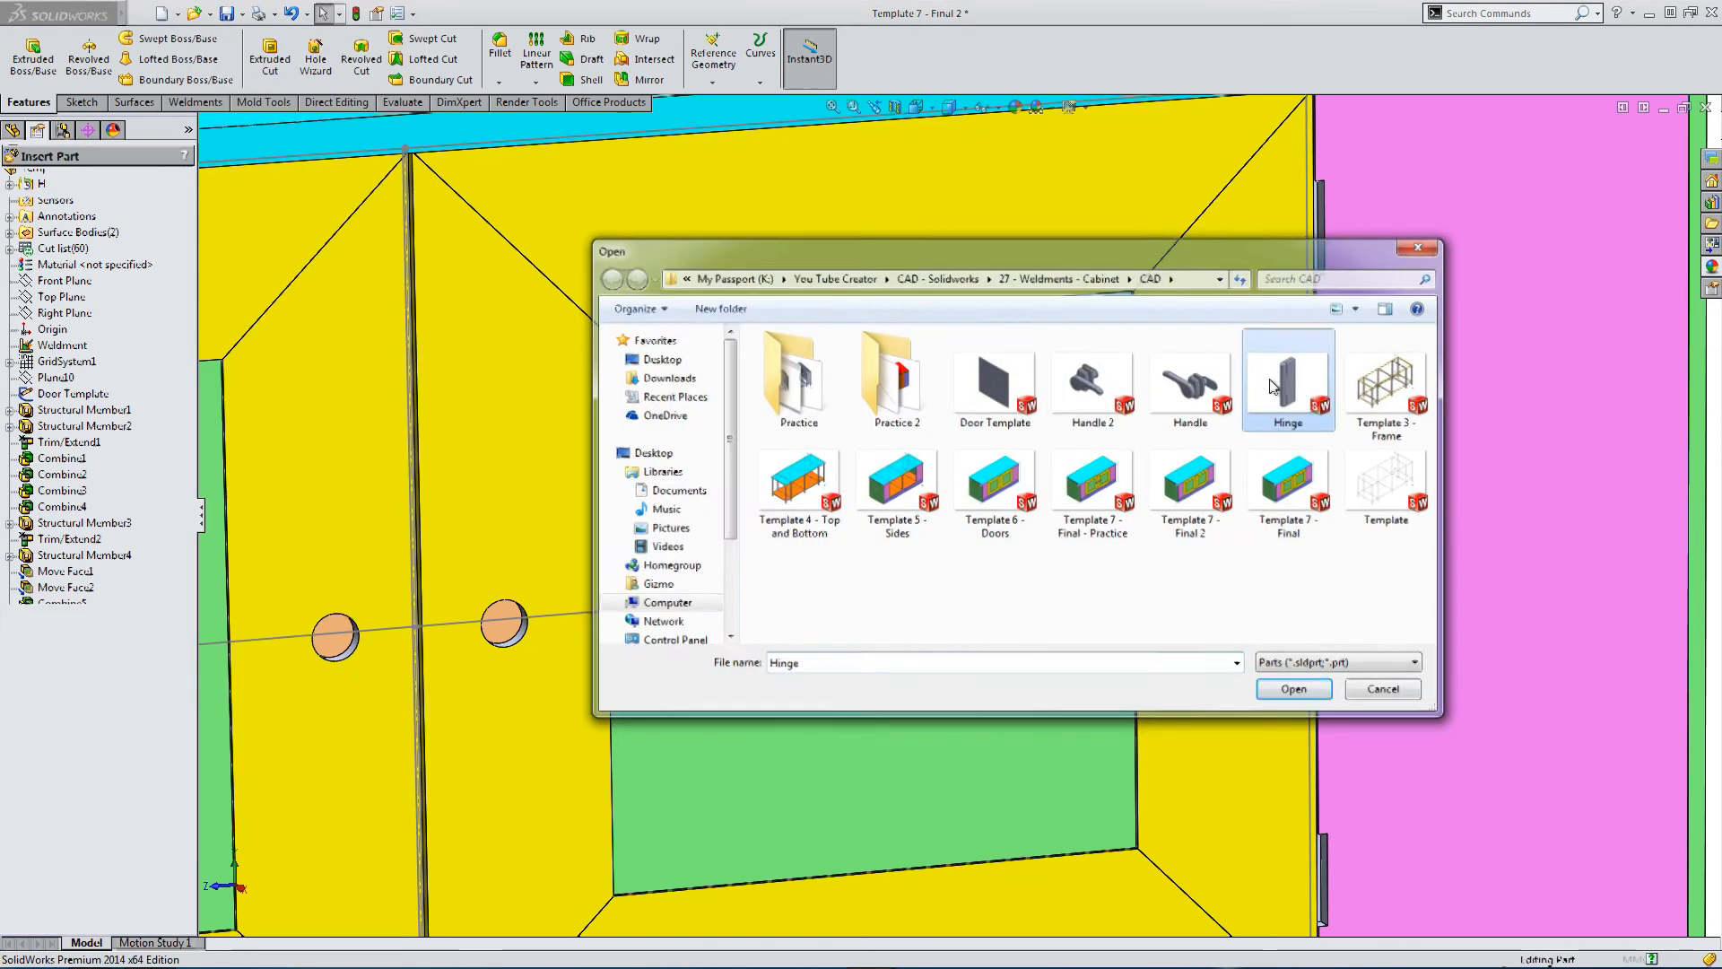
{"action": "scroll", "coordinate": [1390, 448], "scroll_direction": "up", "scroll_amount": 5}
{"action": "scroll", "coordinate": [1515, 386], "scroll_direction": "down", "scroll_amount": 5}
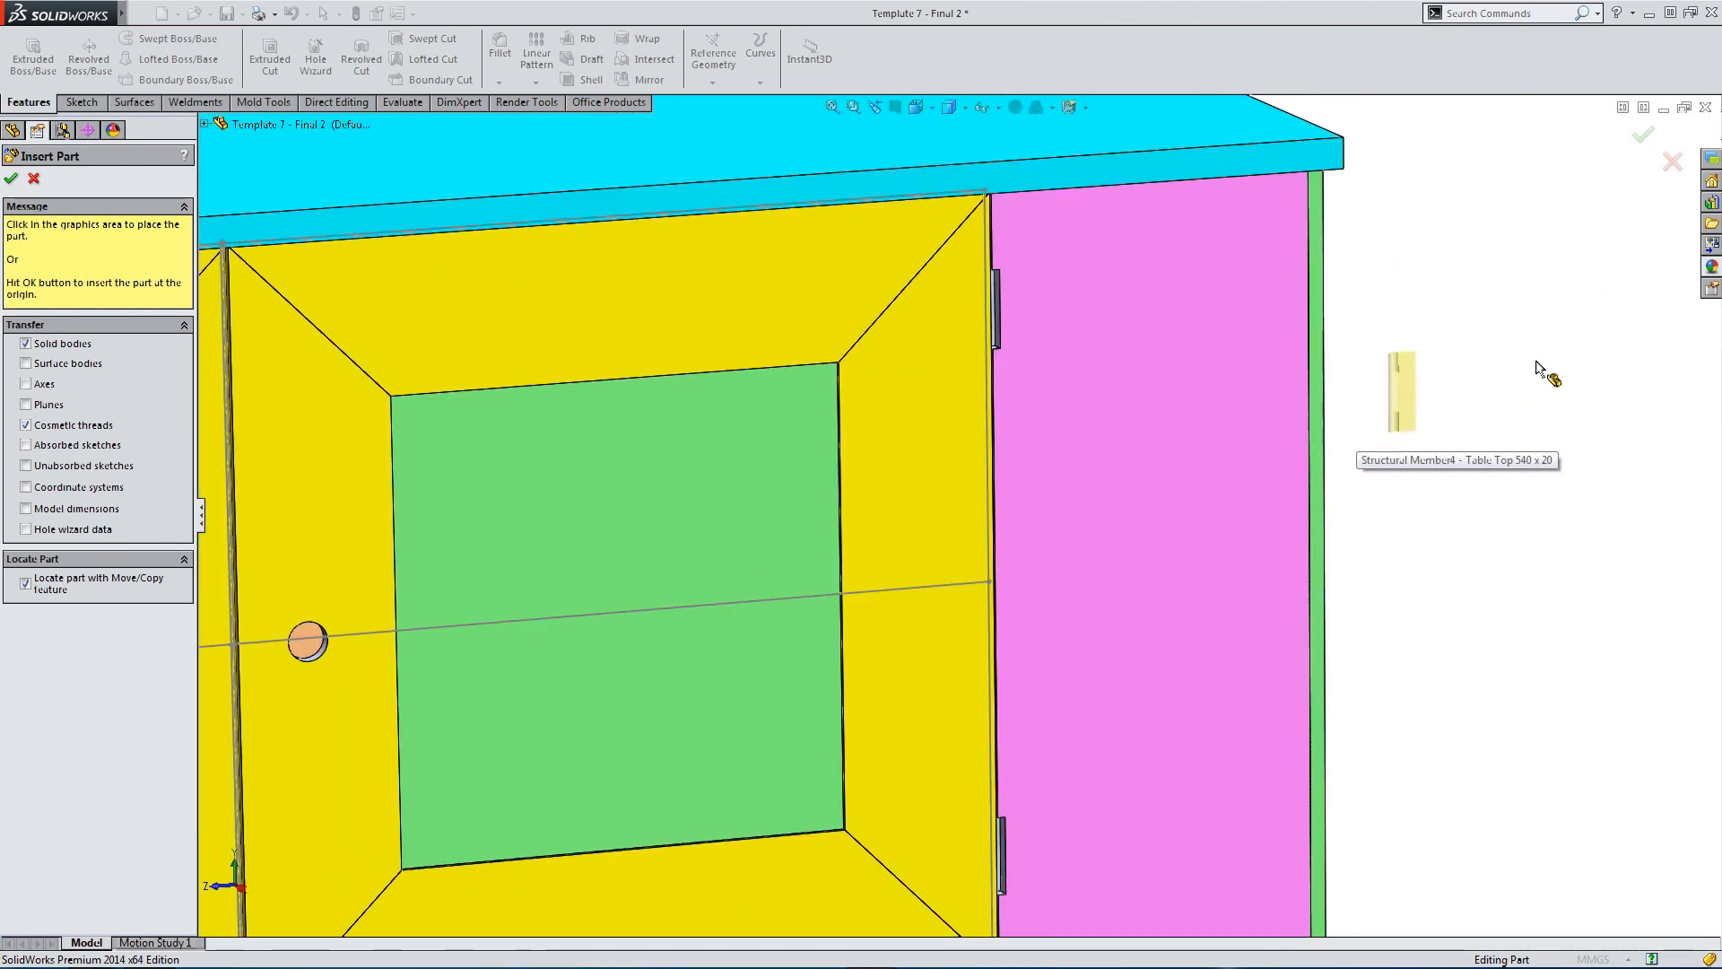
{"action": "scroll", "coordinate": [1536, 367], "scroll_direction": "up", "scroll_amount": 5}
{"action": "left_click", "coordinate": [1364, 435]}
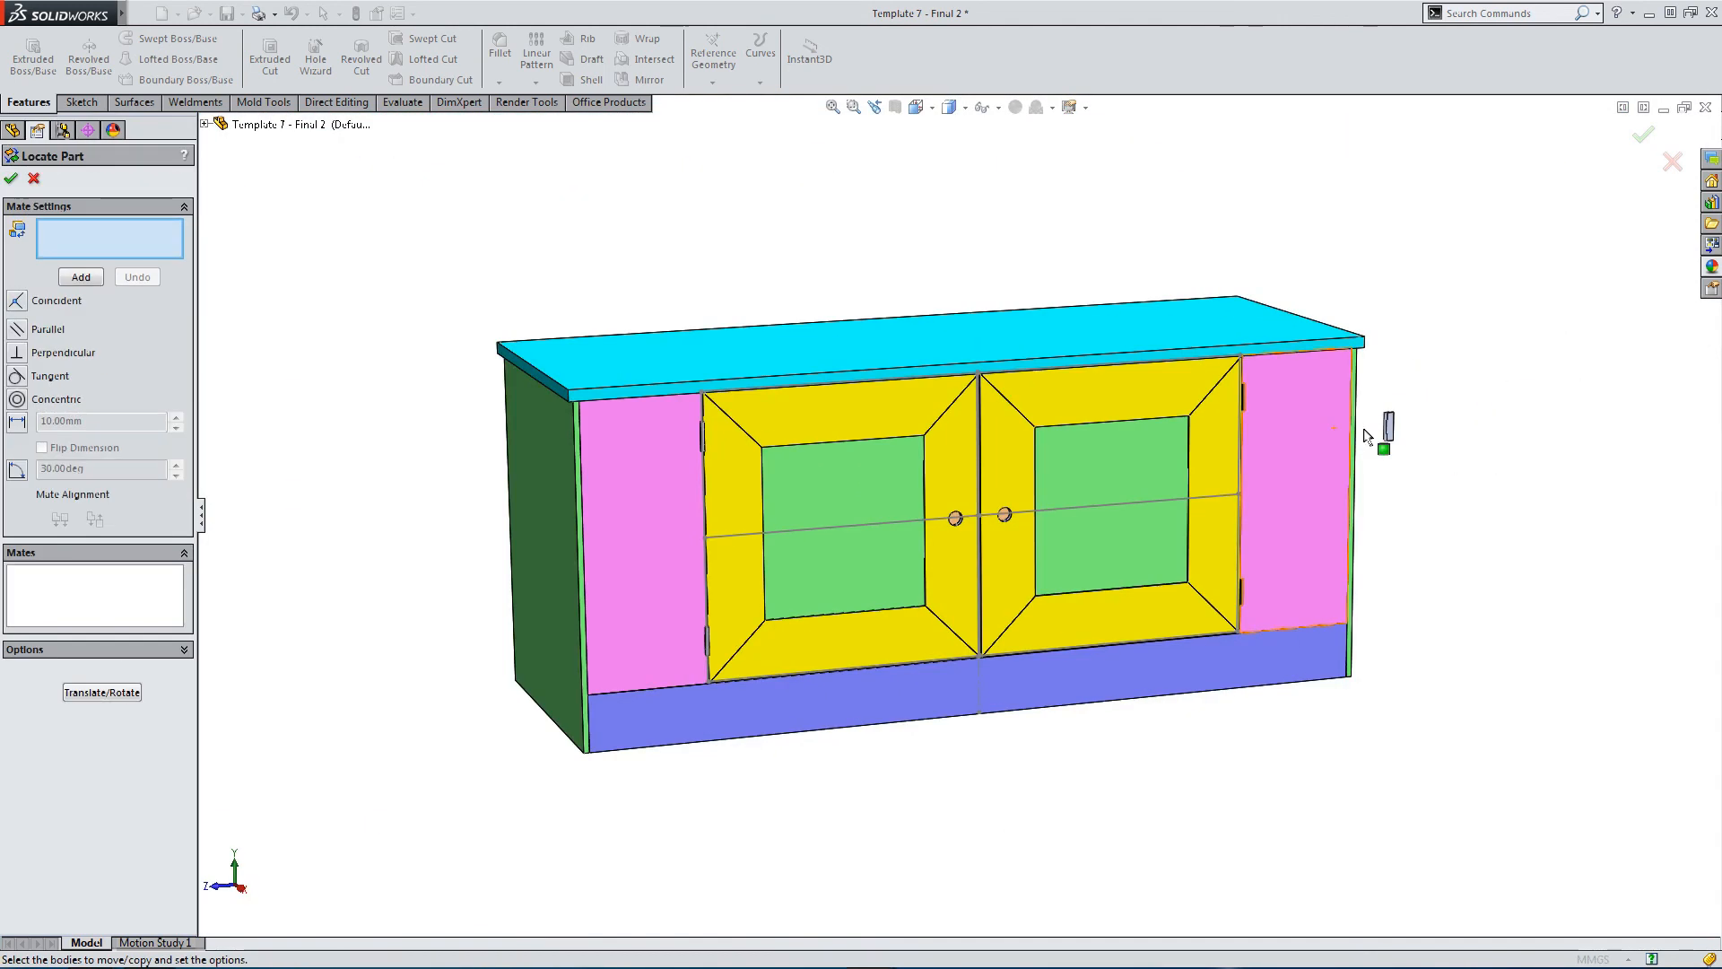
Add a coincident mate between the third hinge's broad leaf face and the side wall of the other door's upper recess.
{"action": "left_click", "coordinate": [21, 309]}
{"action": "scroll", "coordinate": [1337, 419], "scroll_direction": "down", "scroll_amount": 10}
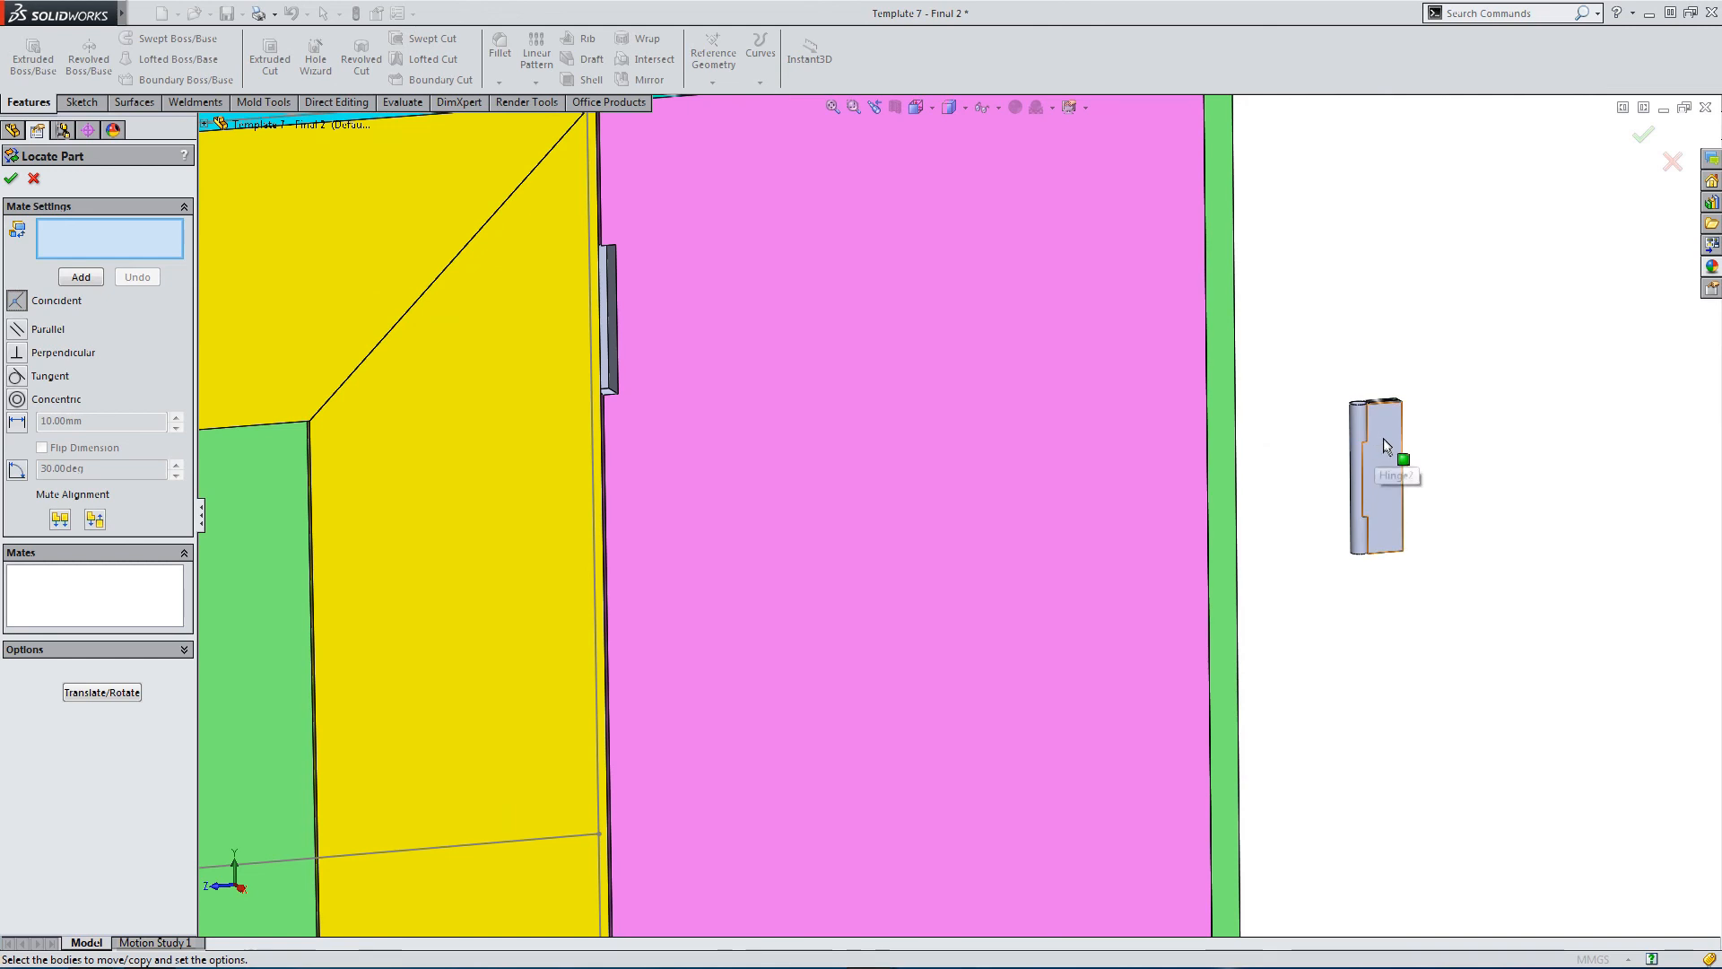
{"action": "left_click", "coordinate": [1386, 475]}
{"action": "scroll", "coordinate": [646, 285], "scroll_direction": "down", "scroll_amount": 5}
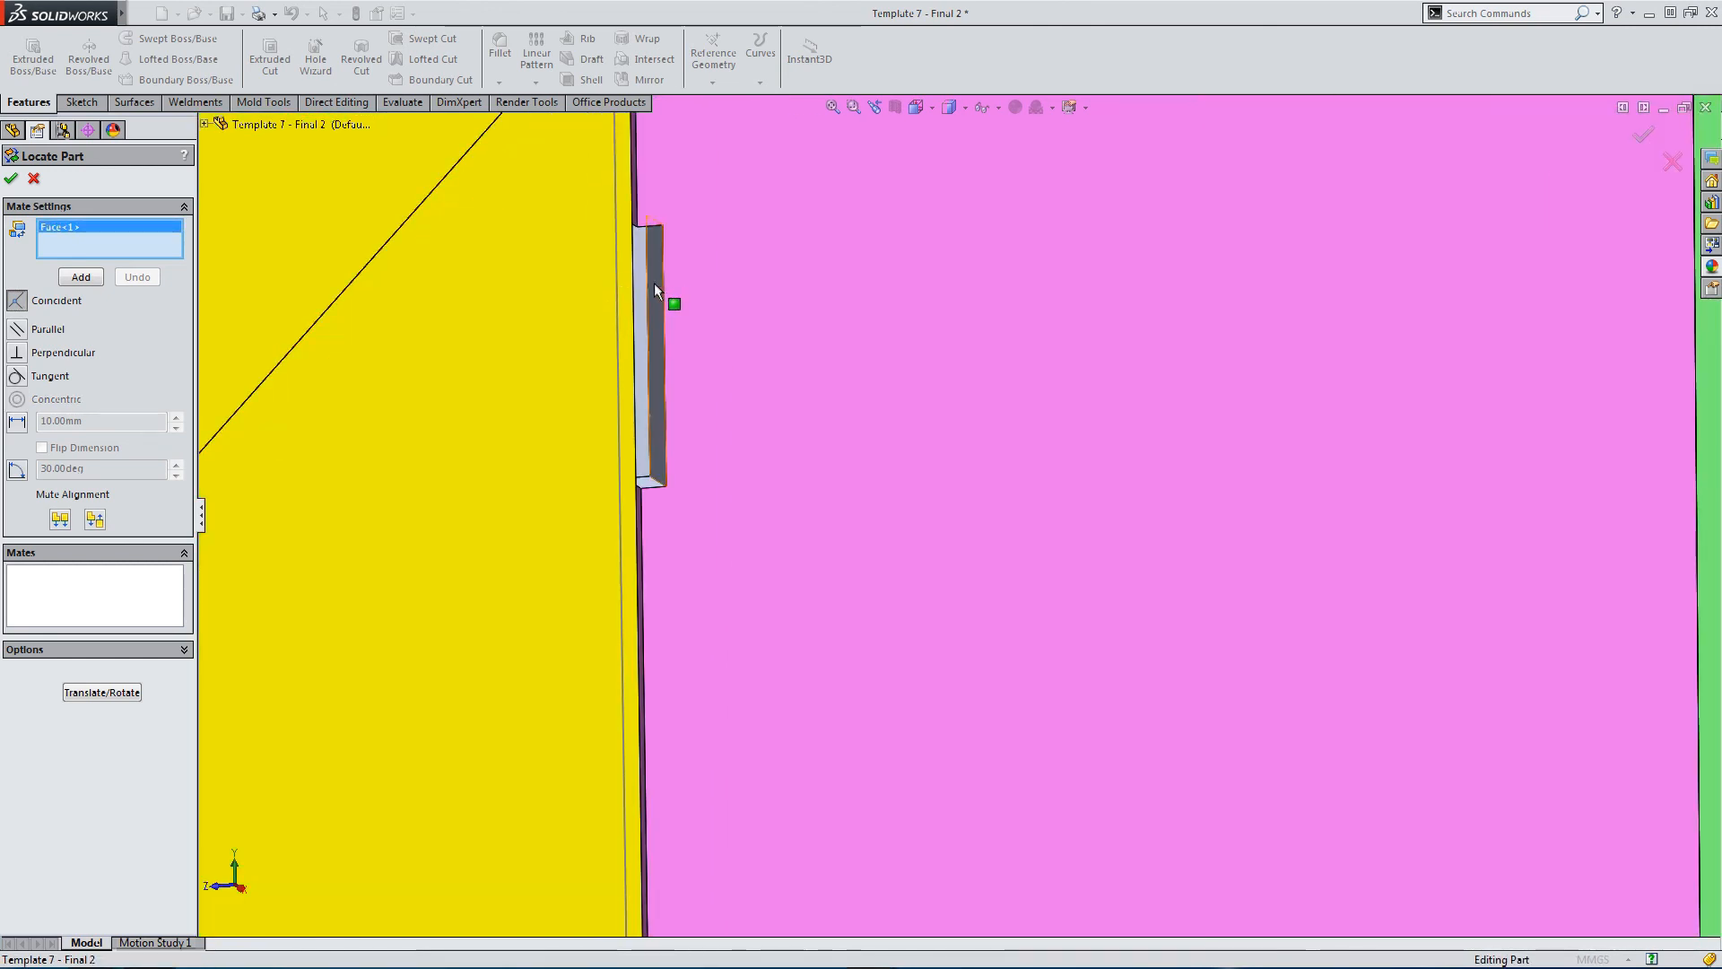
{"action": "left_click", "coordinate": [653, 282]}
{"action": "scroll", "coordinate": [801, 583], "scroll_direction": "down", "scroll_amount": 2}
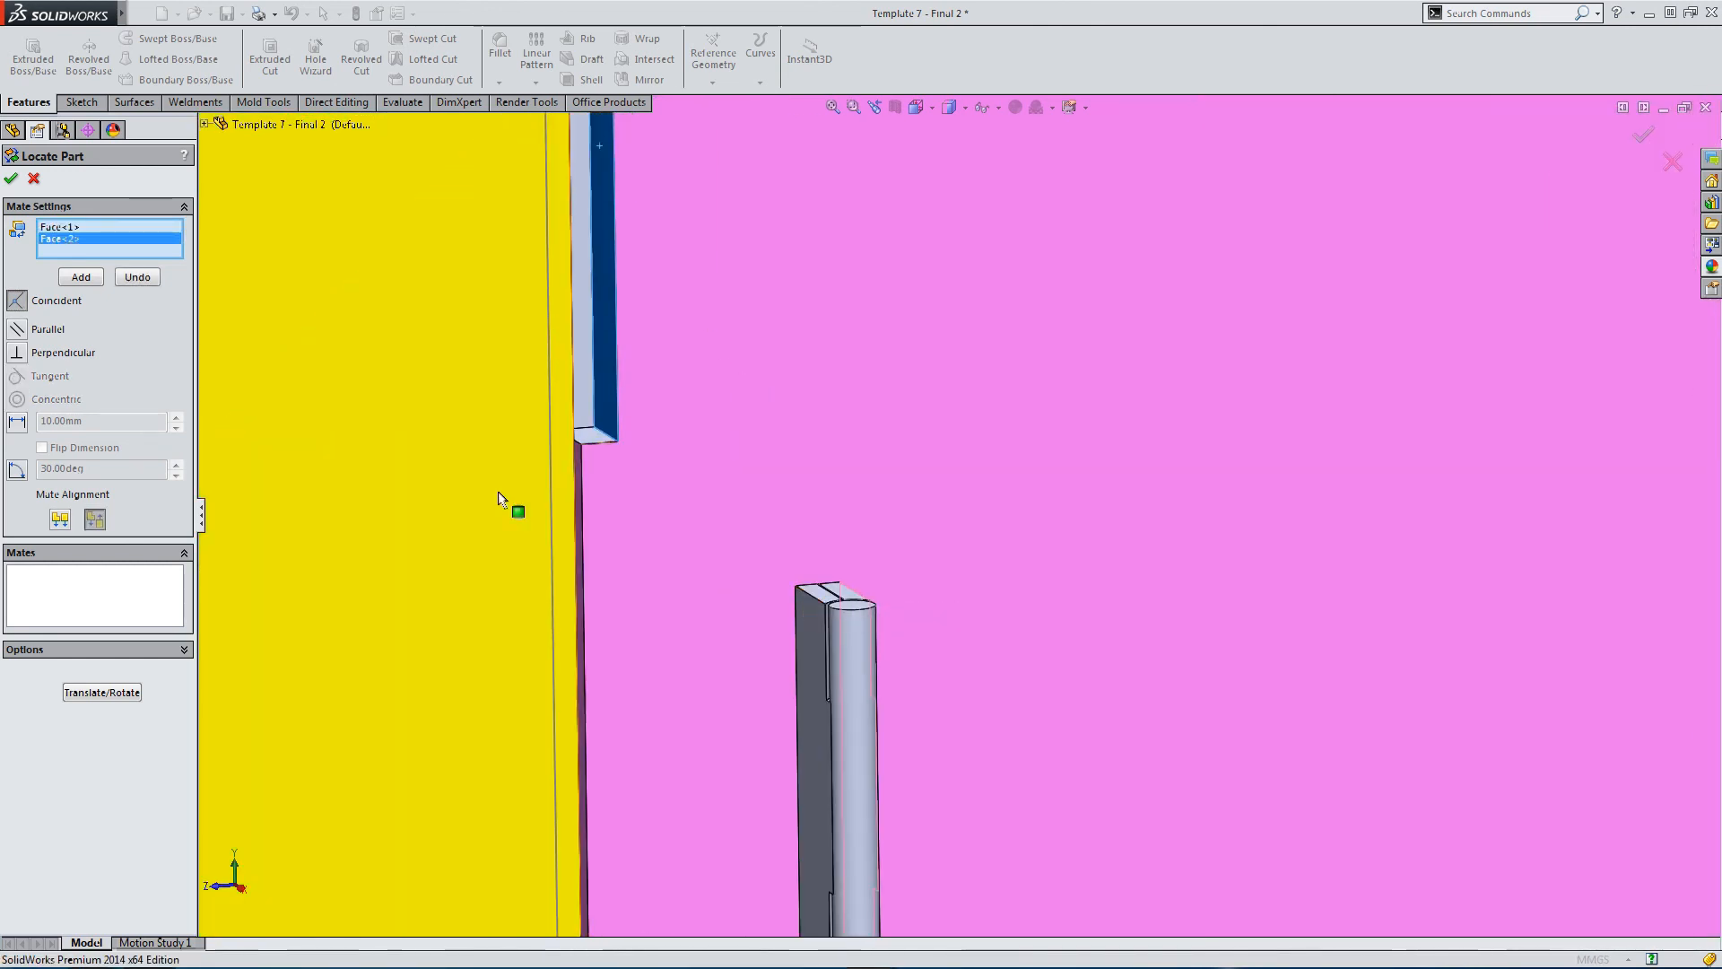
{"action": "left_click", "coordinate": [102, 280]}
Mate the third hinge's top end face coincident with the upper end of the recess.
{"action": "left_click", "coordinate": [819, 594]}
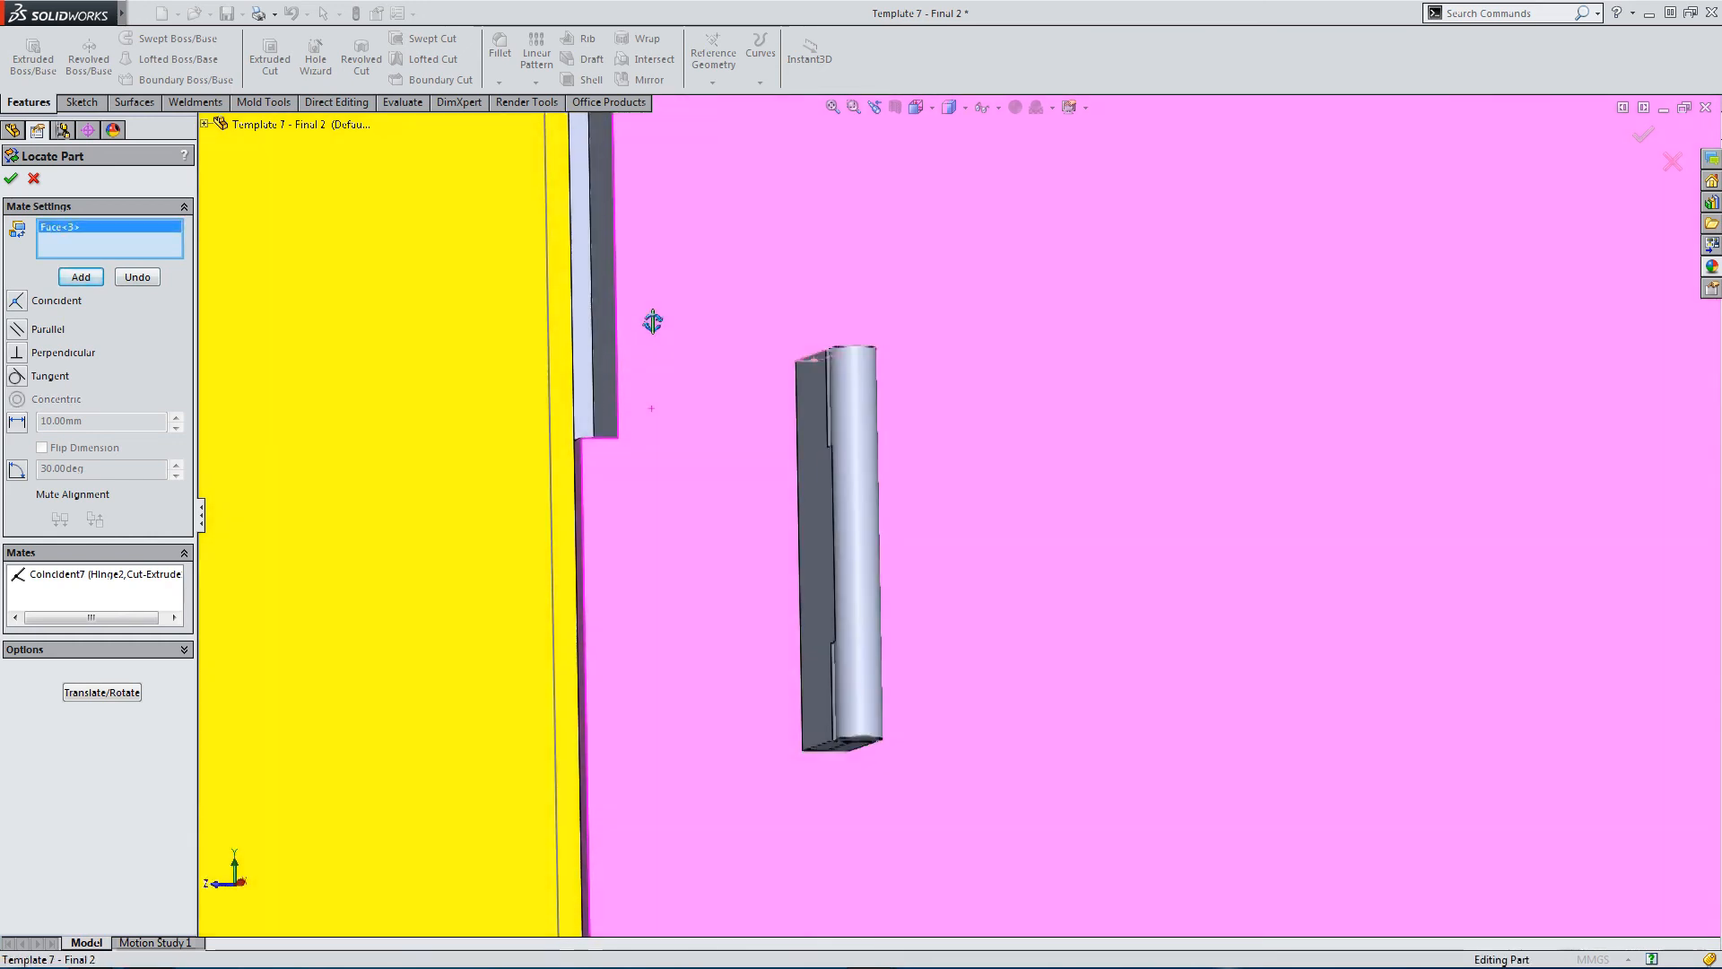
{"action": "scroll", "coordinate": [717, 282], "scroll_direction": "up", "scroll_amount": 3}
{"action": "scroll", "coordinate": [761, 285], "scroll_direction": "down", "scroll_amount": 3}
{"action": "left_click", "coordinate": [762, 283]}
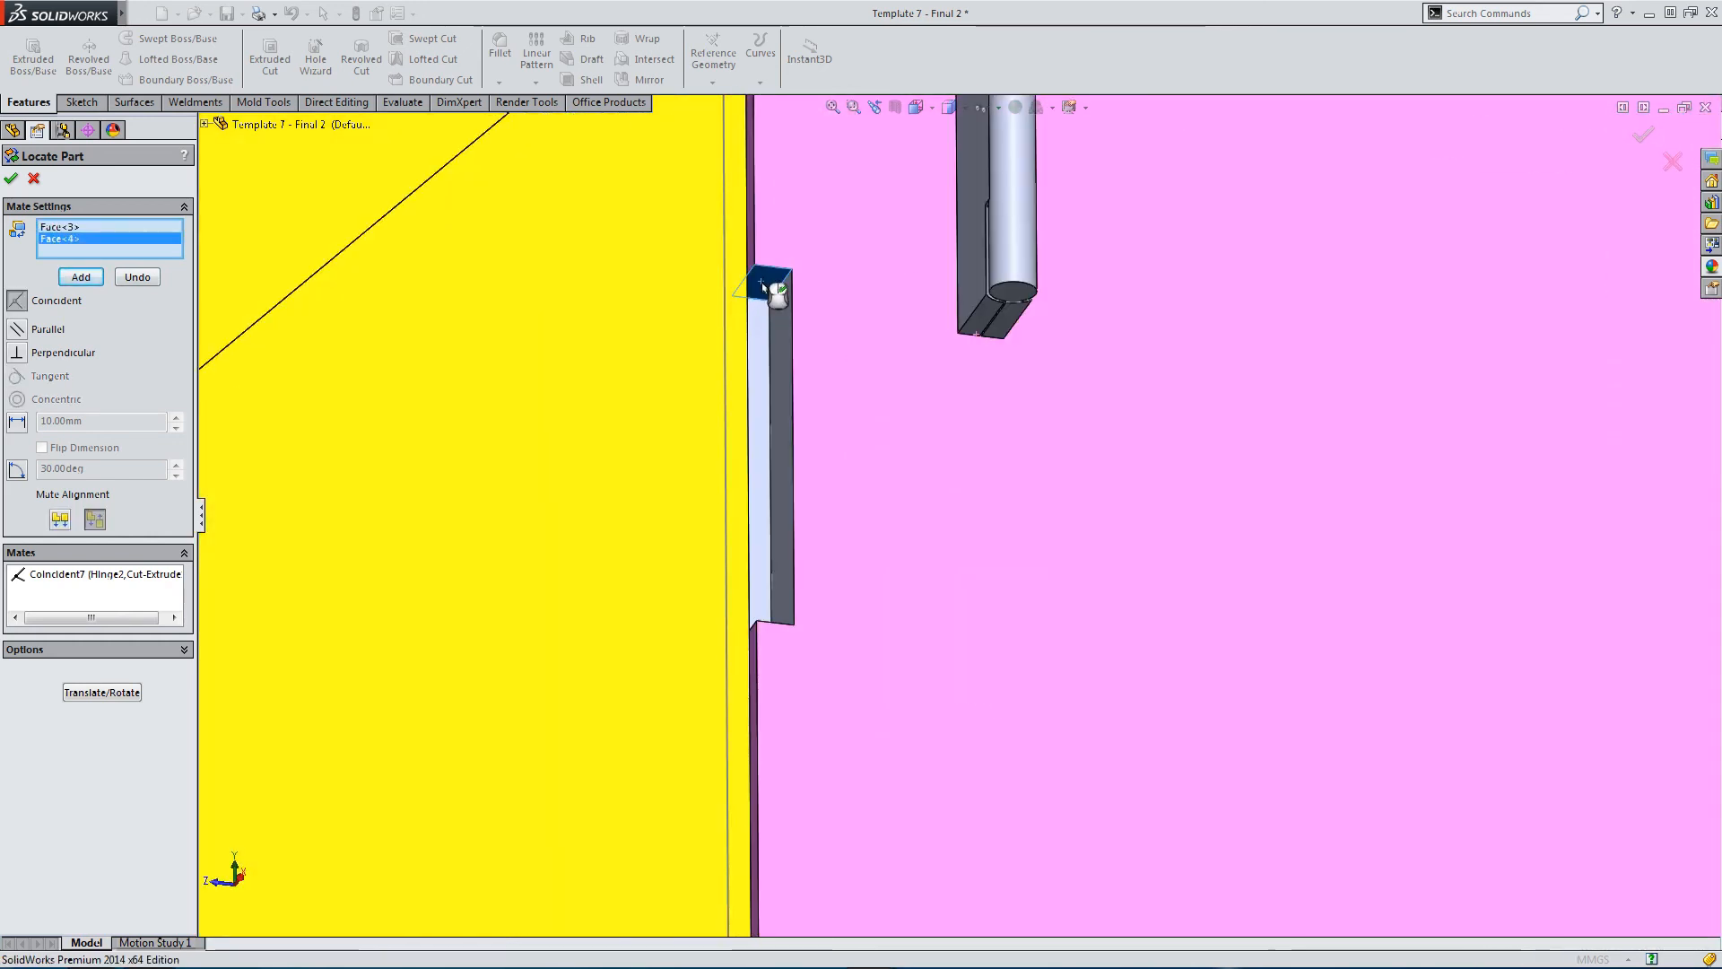
{"action": "left_click", "coordinate": [81, 278]}
Mate the third hinge's hidden leaf face coincident with the long narrow face inside the upper recess and accept the hinge placement.
{"action": "middle_click_drag", "start_coordinate": [787, 416], "coordinate": [885, 533]}
{"action": "left_click", "coordinate": [758, 380]}
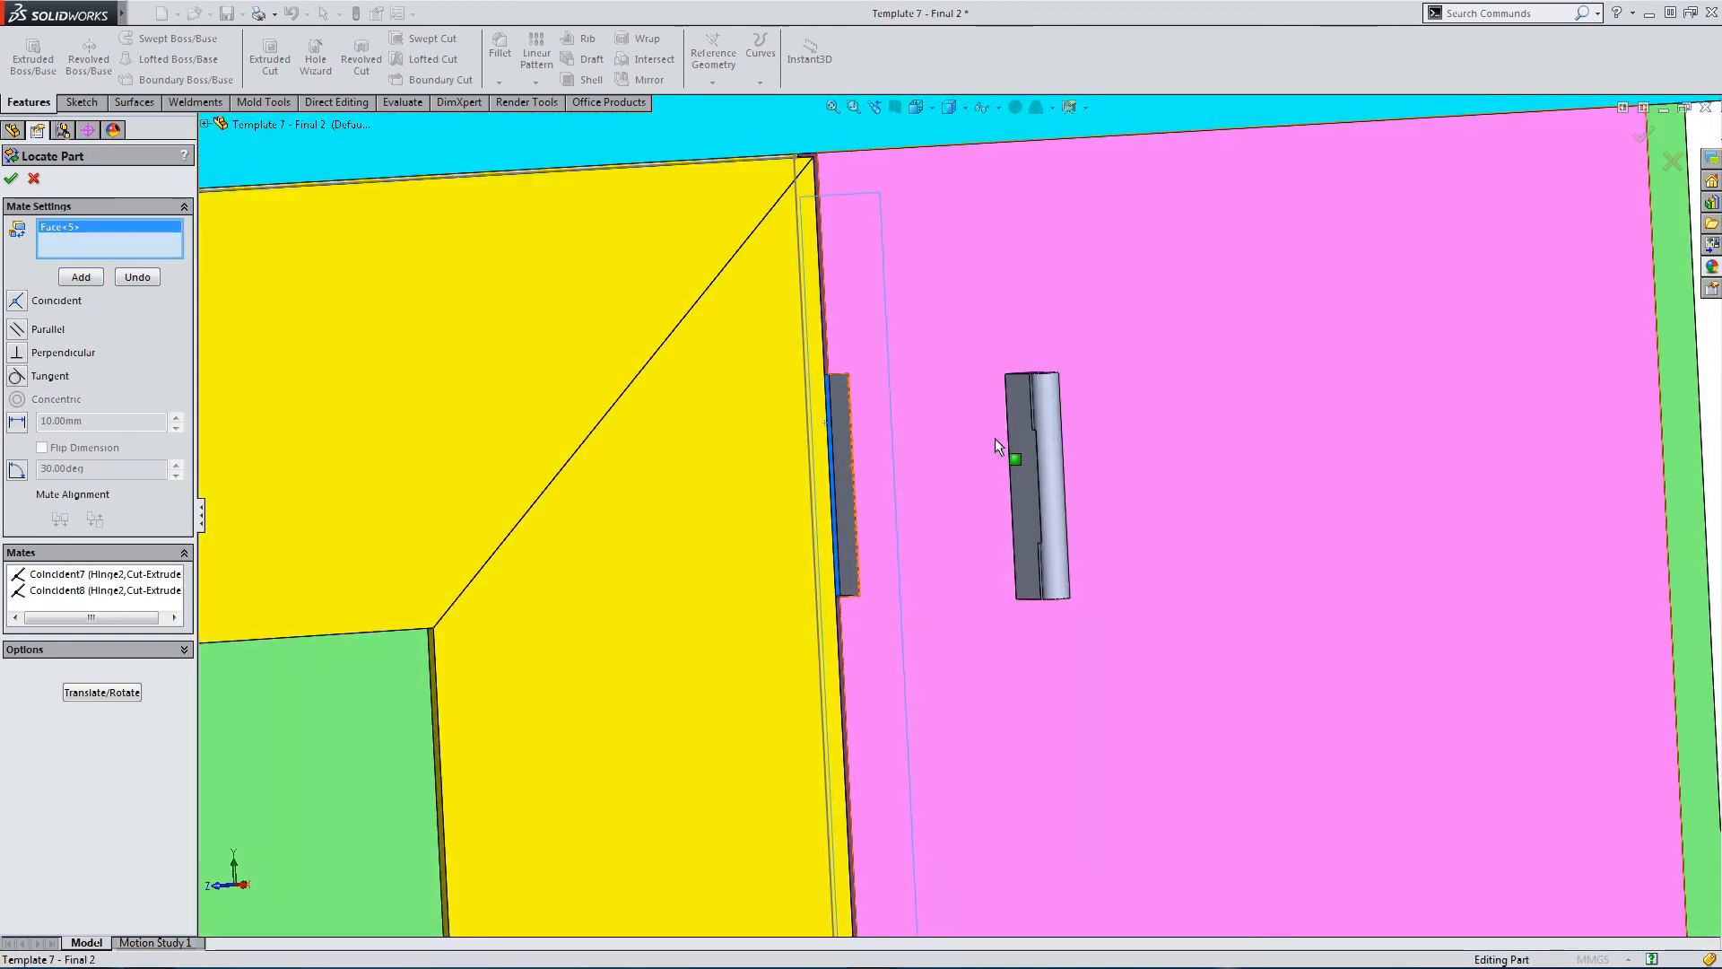
{"action": "middle_click_drag", "start_coordinate": [994, 437], "coordinate": [1058, 547]}
{"action": "scroll", "coordinate": [1059, 536], "scroll_direction": "down", "scroll_amount": 5}
{"action": "right_click", "coordinate": [1046, 516]}
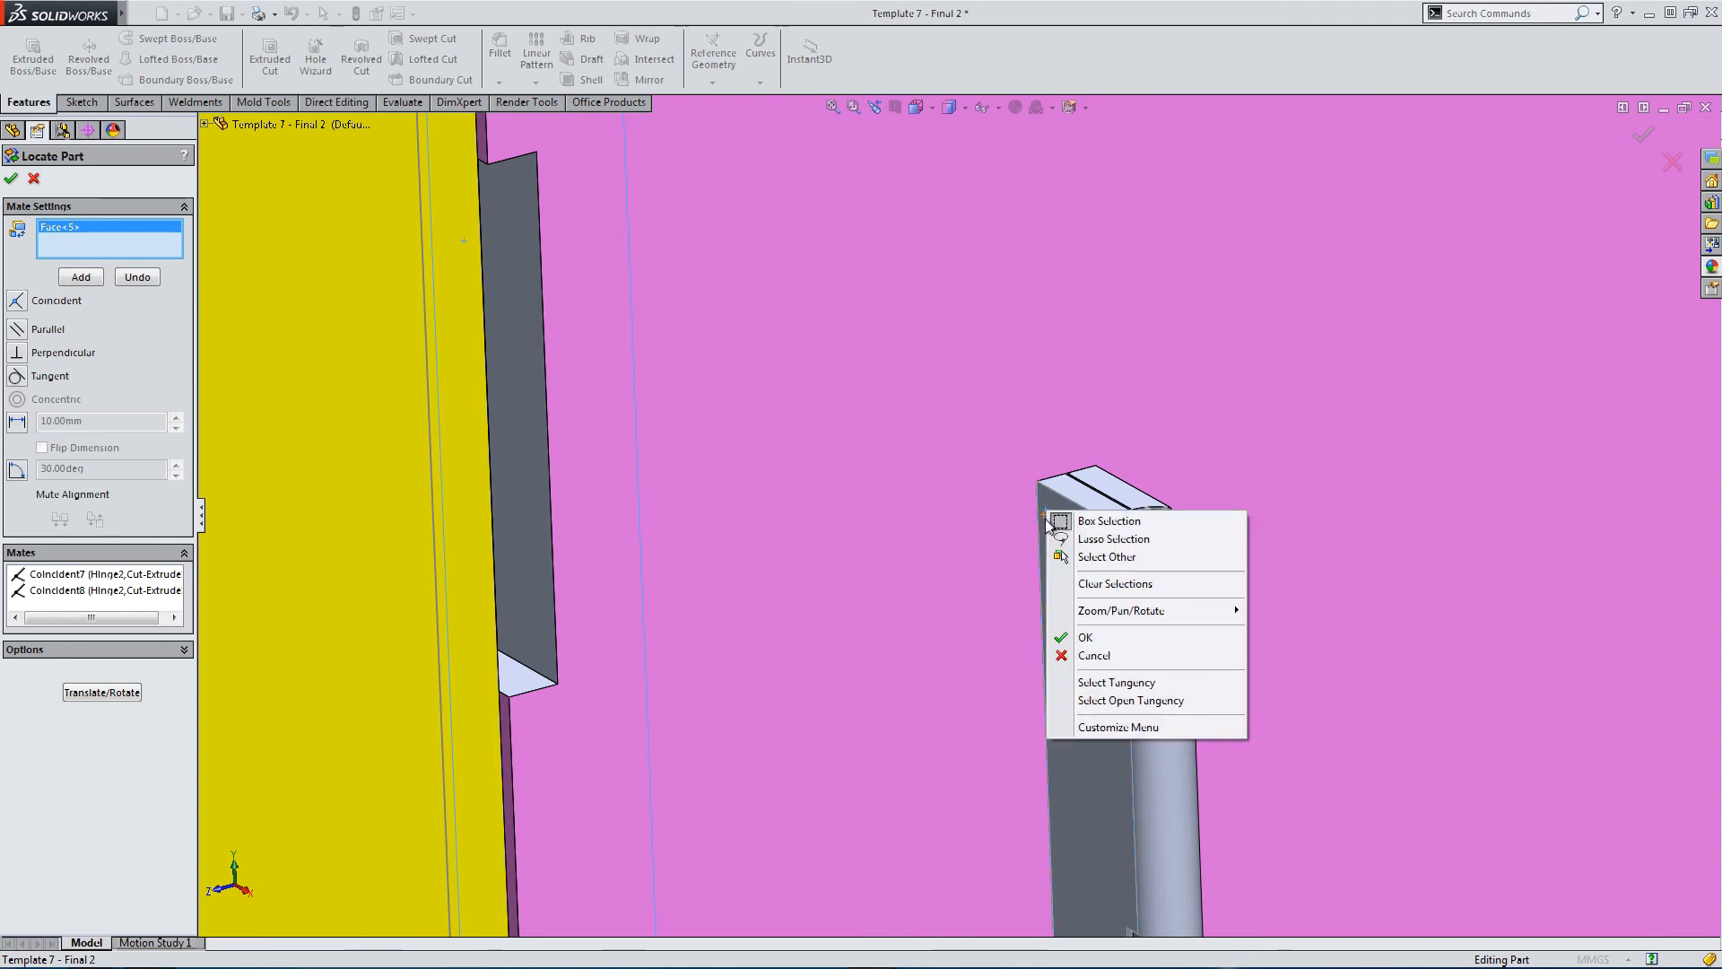
{"action": "left_click", "coordinate": [1072, 559]}
{"action": "left_click", "coordinate": [1058, 540]}
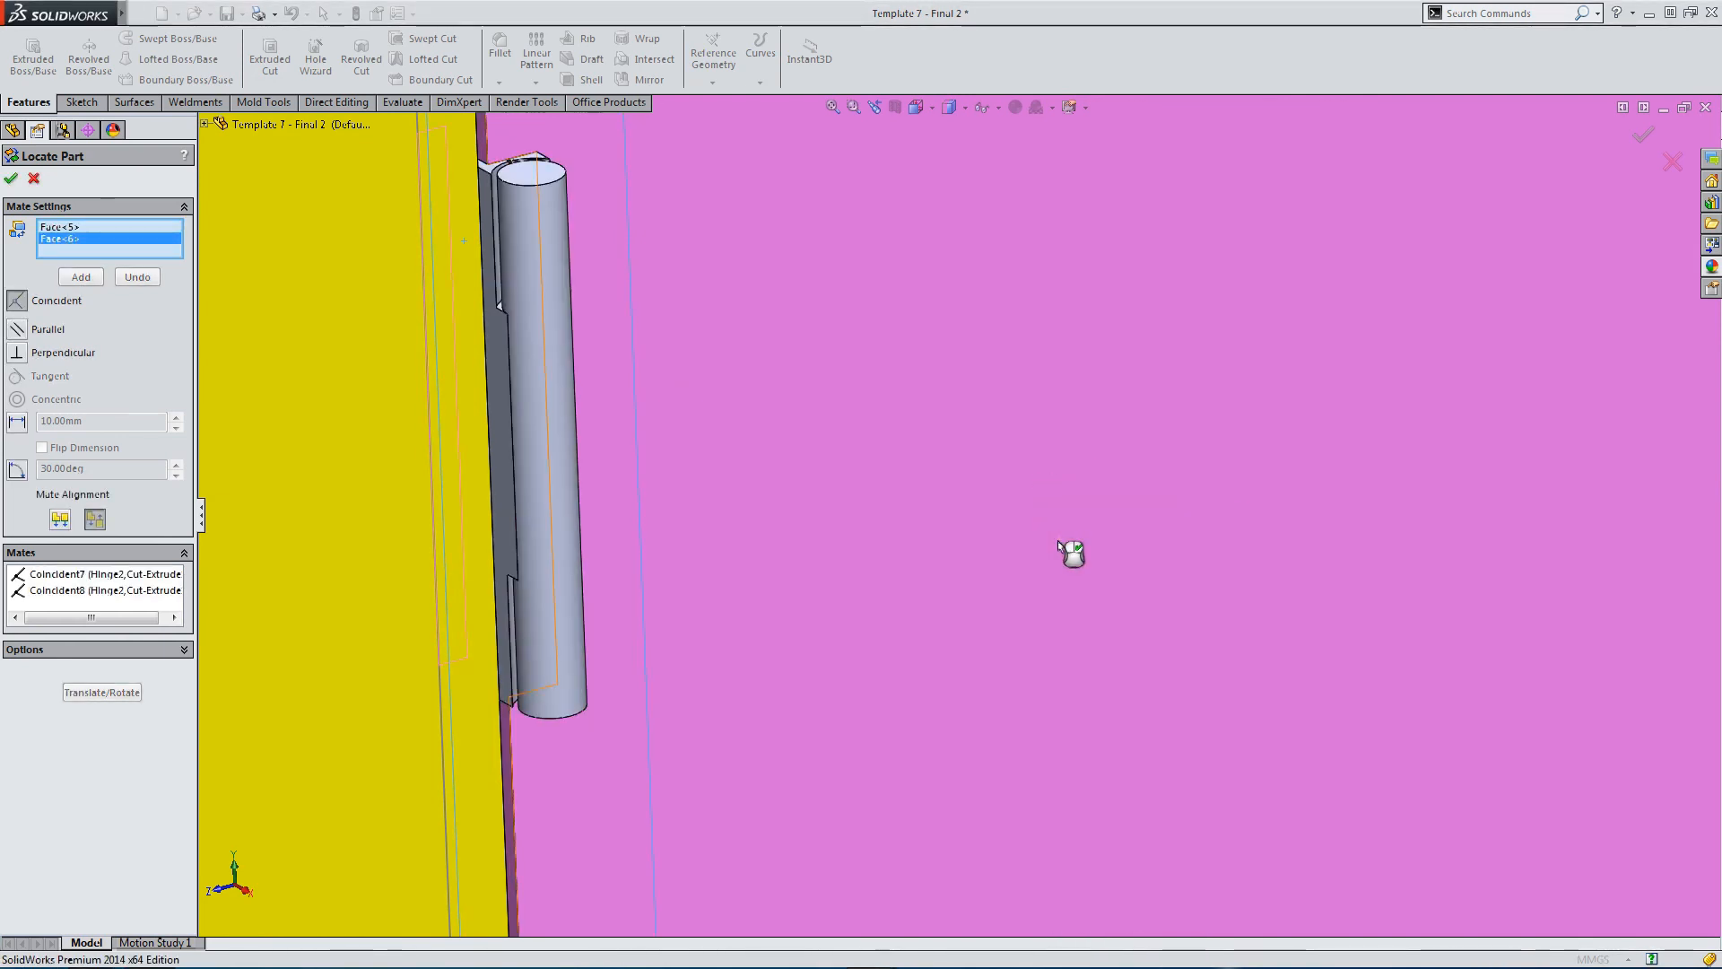
{"action": "left_click", "coordinate": [81, 277]}
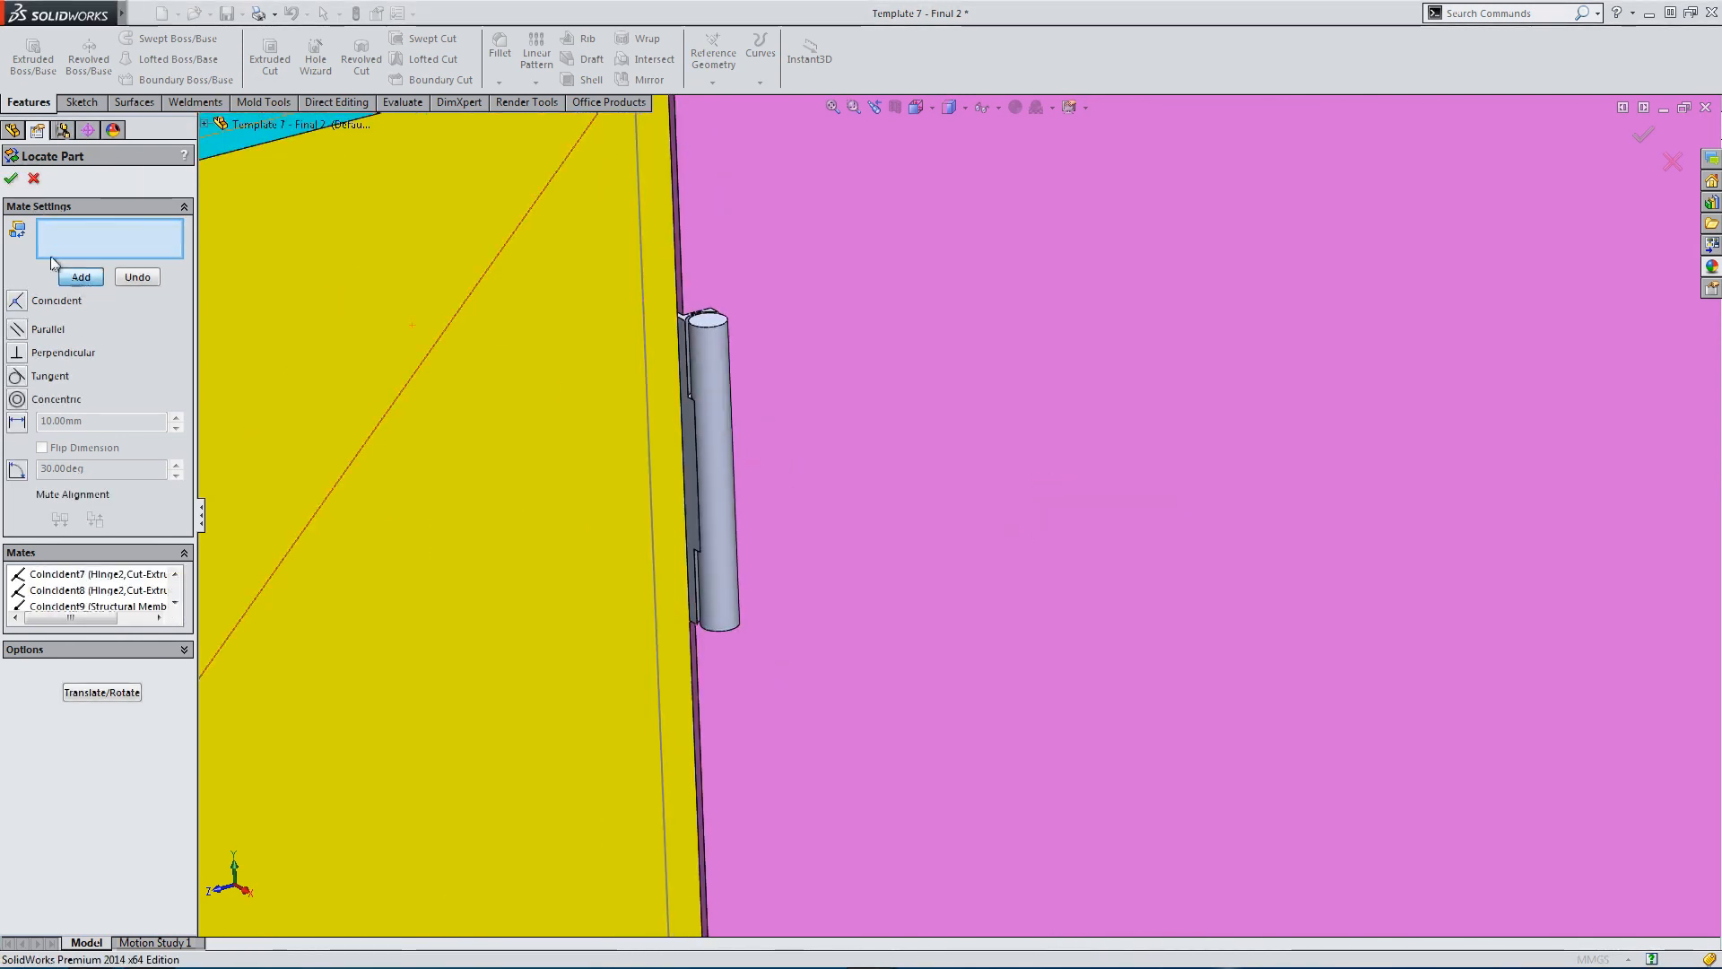
{"action": "left_click", "coordinate": [11, 179]}
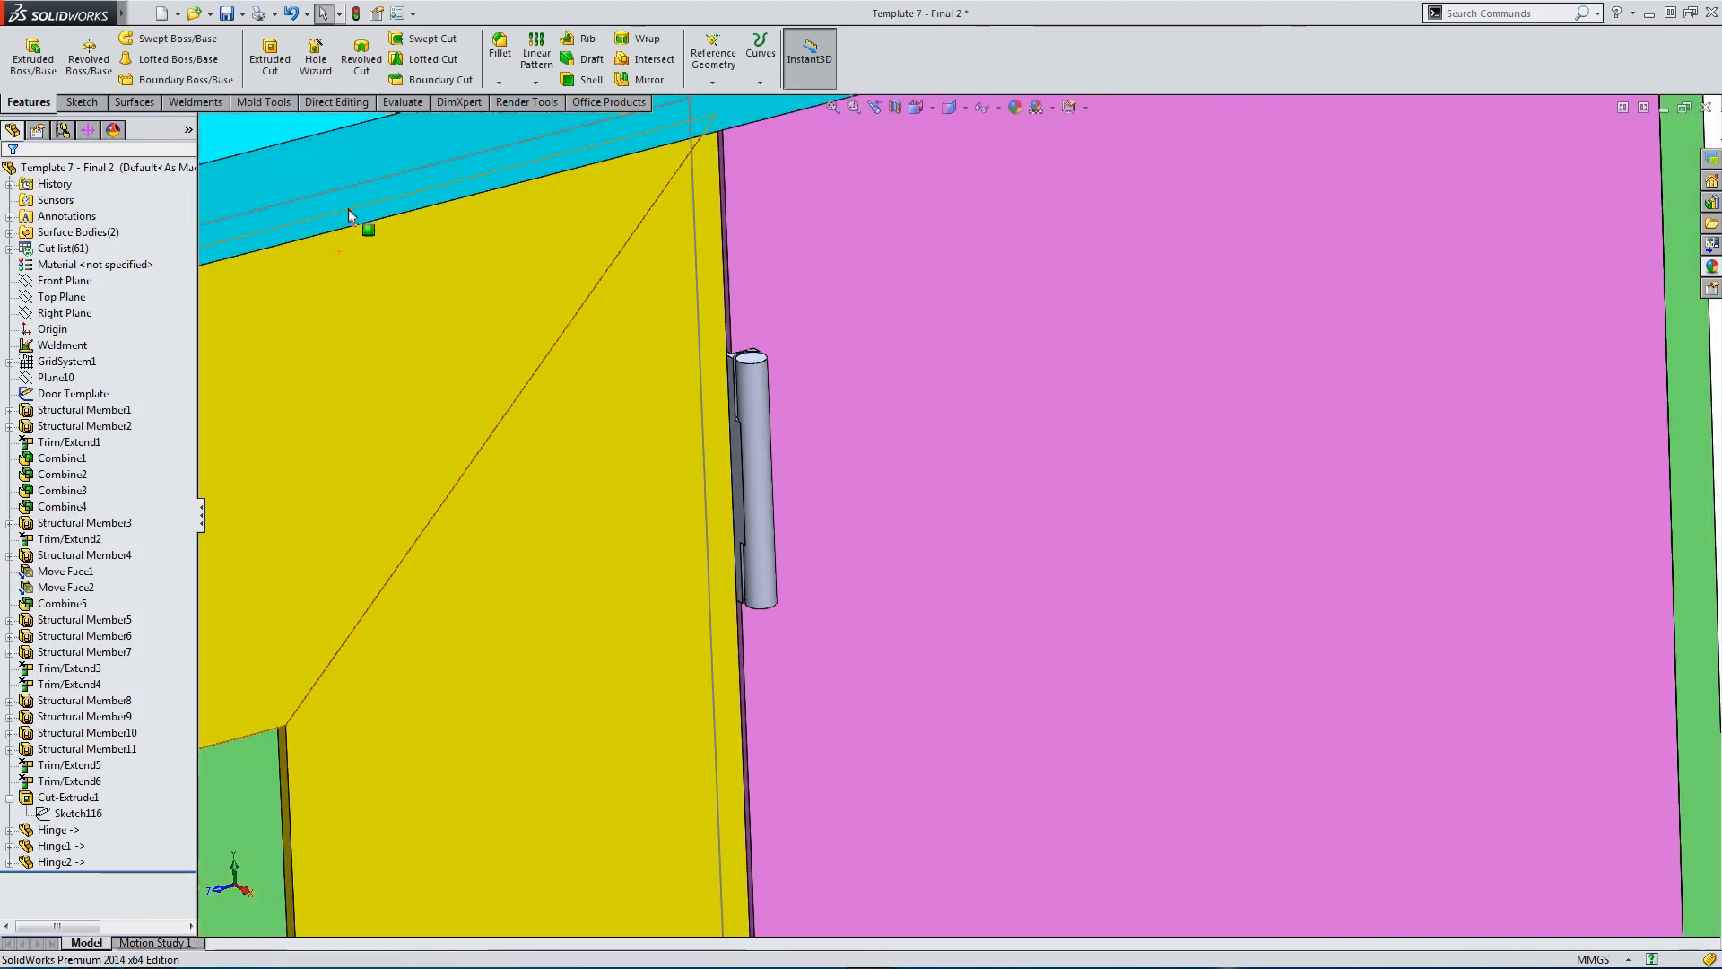
Insert a fourth Hinge part into the model and place it in the empty space beside the cabinet.
{"action": "left_click", "coordinate": [246, 13]}
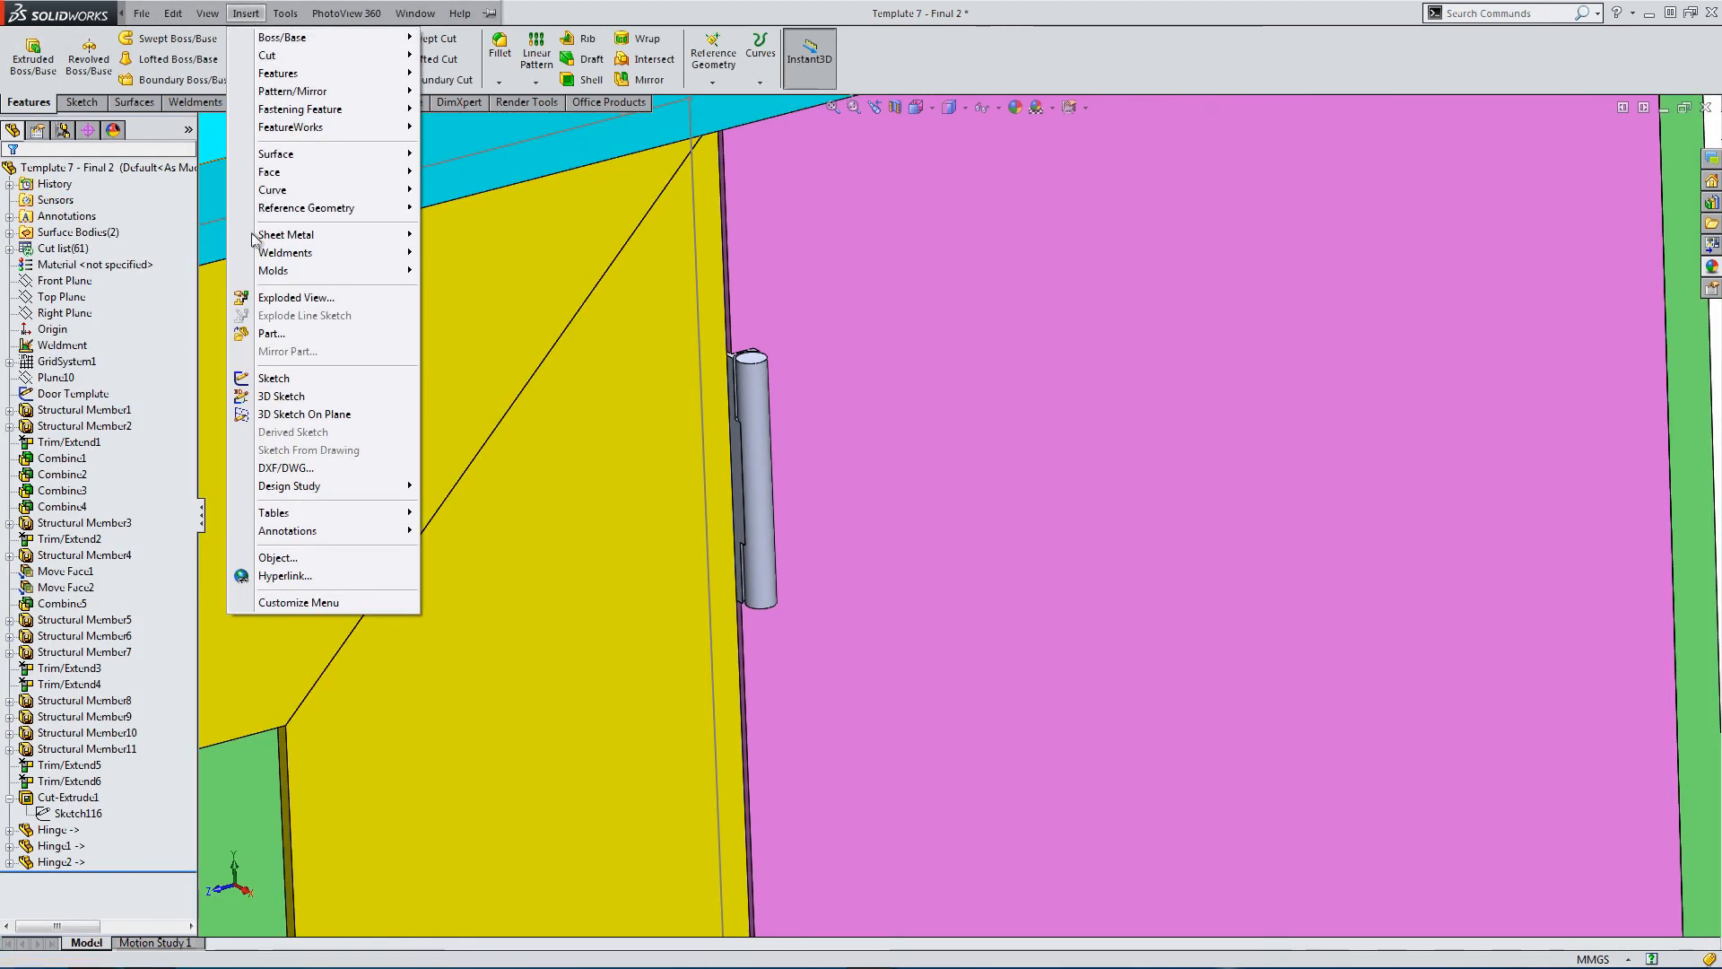
{"action": "left_click", "coordinate": [278, 332]}
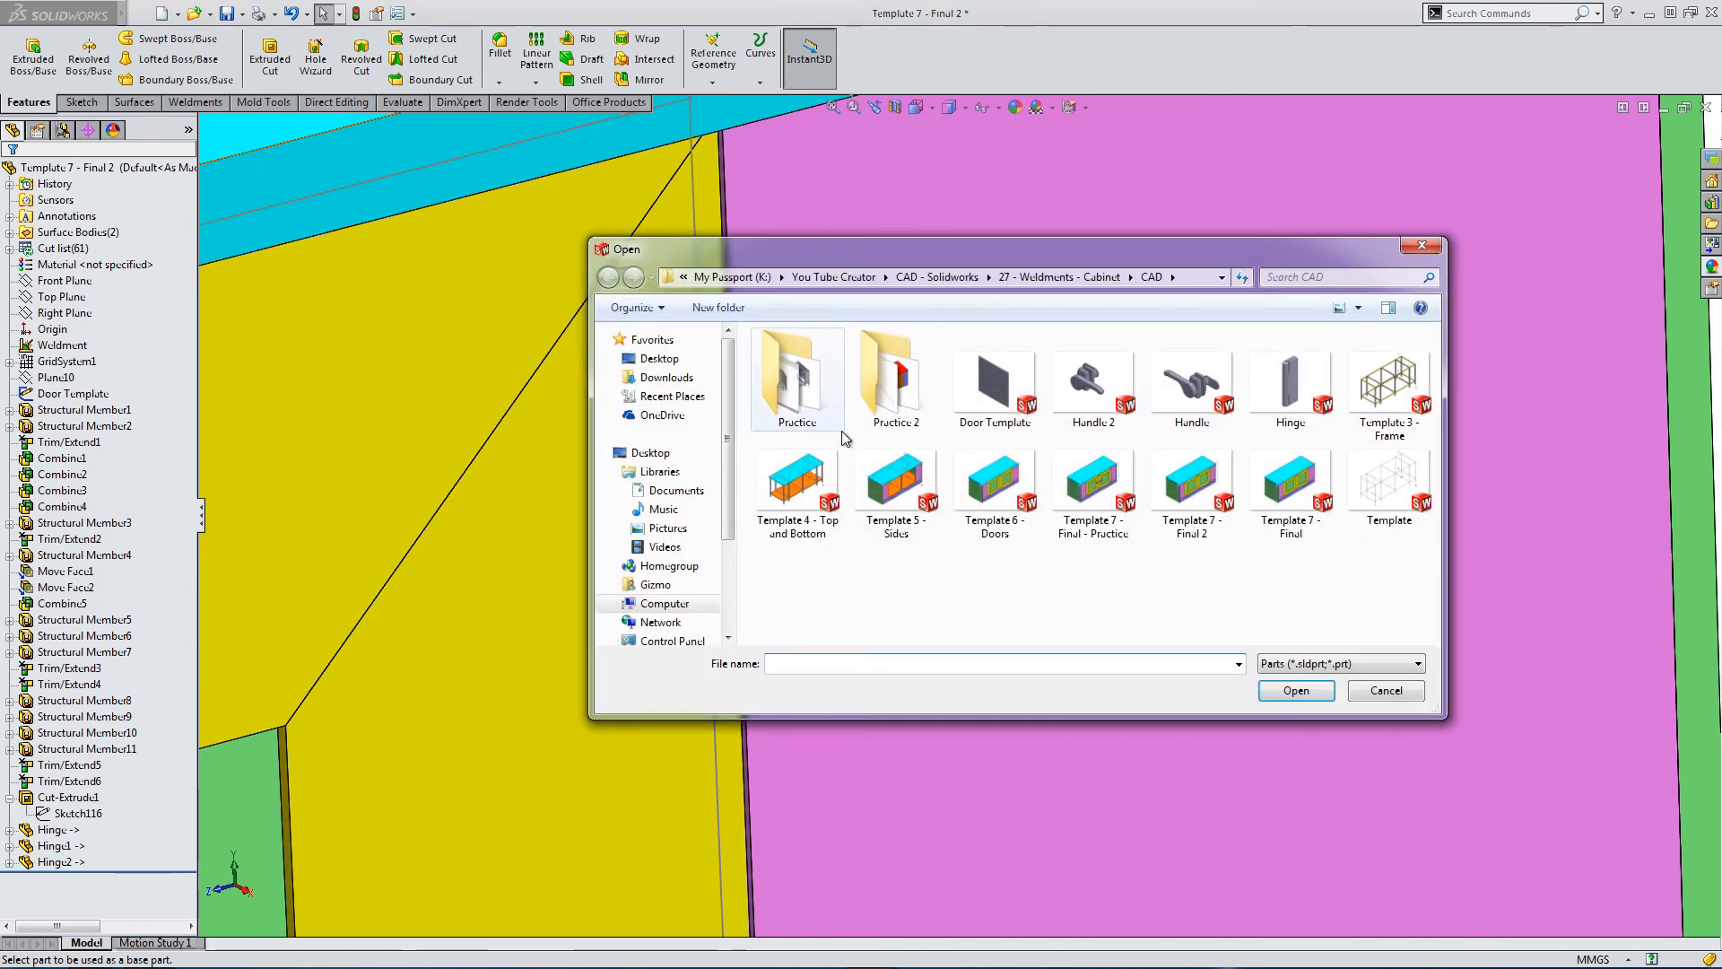
{"action": "double_click", "coordinate": [1289, 370]}
{"action": "scroll", "coordinate": [1267, 443], "scroll_direction": "up", "scroll_amount": 3}
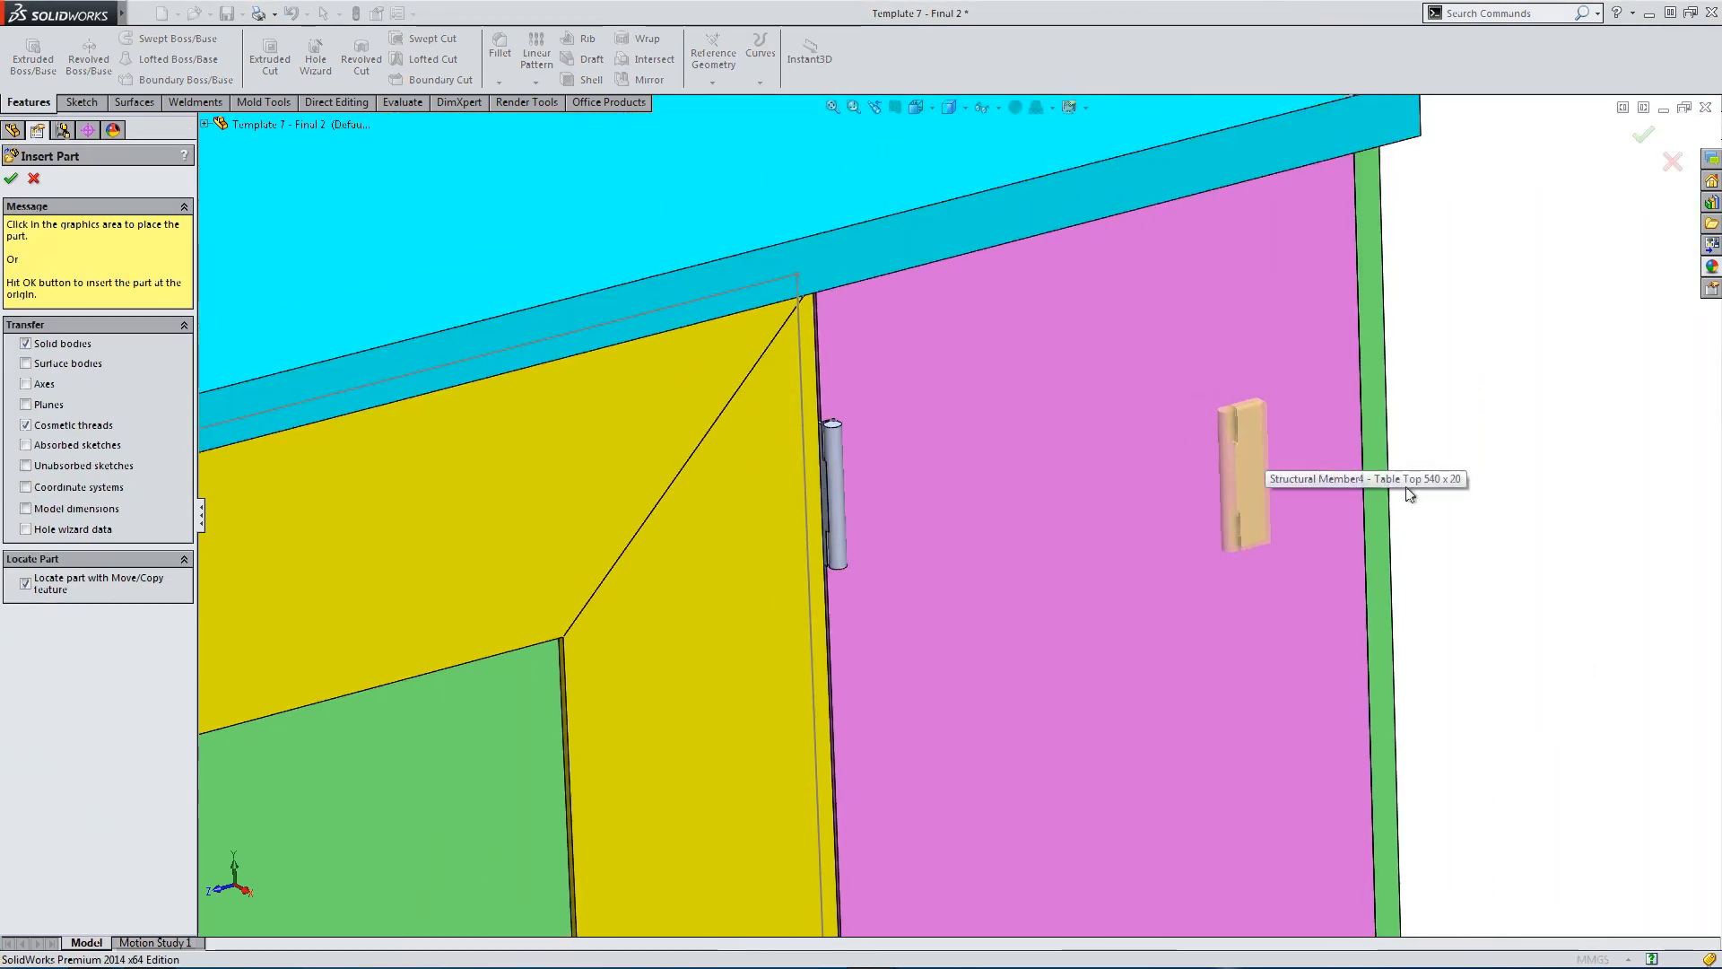
{"action": "left_click", "coordinate": [1635, 476]}
Add a coincident mate between the fourth hinge's broad leaf face and the side wall of the same door's lower recess.
{"action": "scroll", "coordinate": [1561, 462], "scroll_direction": "up", "scroll_amount": 7}
{"action": "scroll", "coordinate": [1356, 391], "scroll_direction": "down", "scroll_amount": 6}
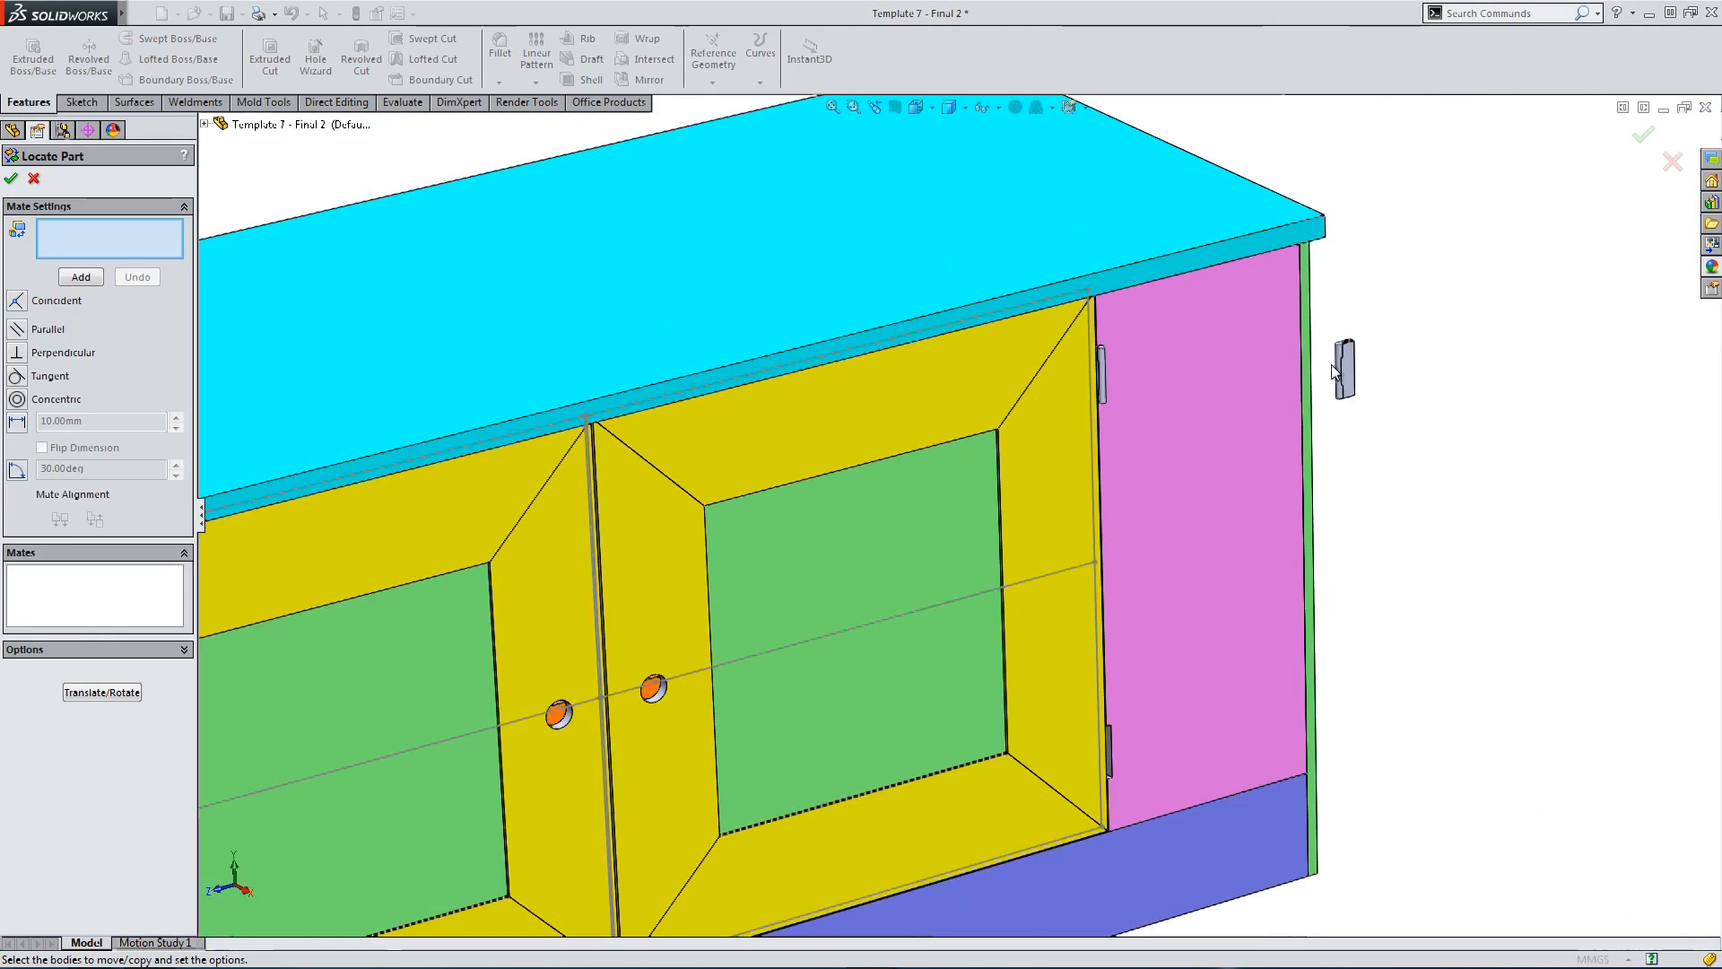
{"action": "left_click", "coordinate": [18, 302]}
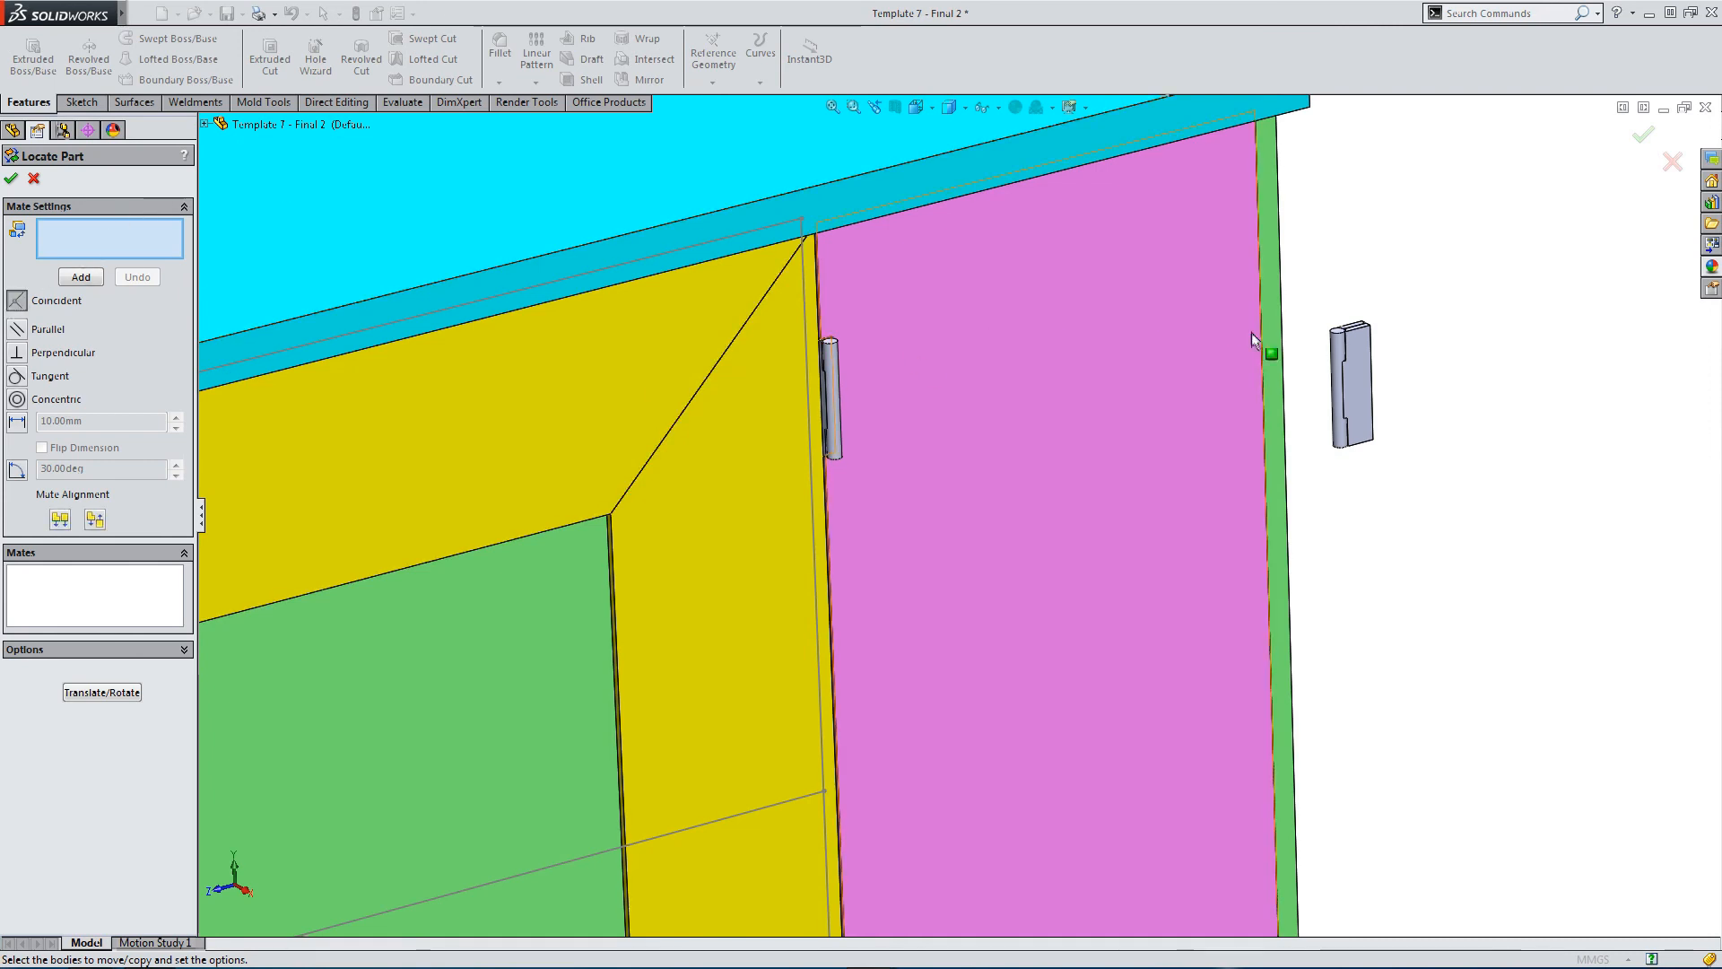
{"action": "left_click", "coordinate": [1362, 373]}
{"action": "scroll", "coordinate": [1158, 592], "scroll_direction": "up", "scroll_amount": 1}
{"action": "scroll", "coordinate": [880, 771], "scroll_direction": "down", "scroll_amount": 8}
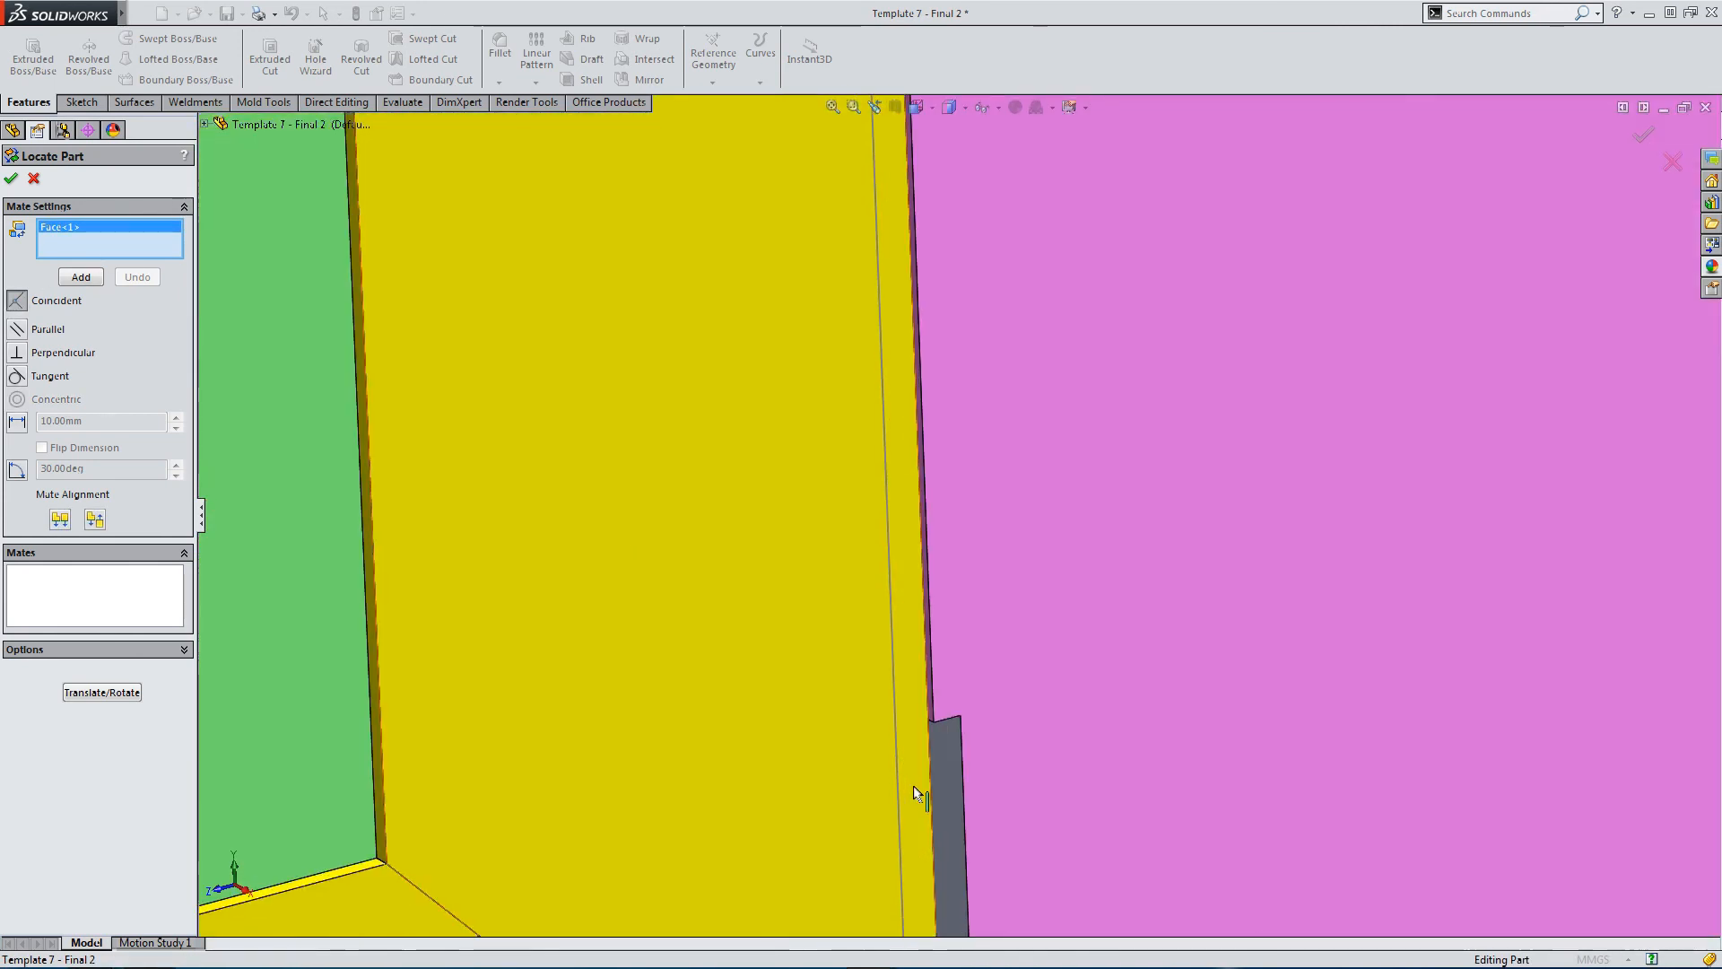
{"action": "left_click", "coordinate": [947, 777]}
{"action": "scroll", "coordinate": [986, 778], "scroll_direction": "up", "scroll_amount": 4}
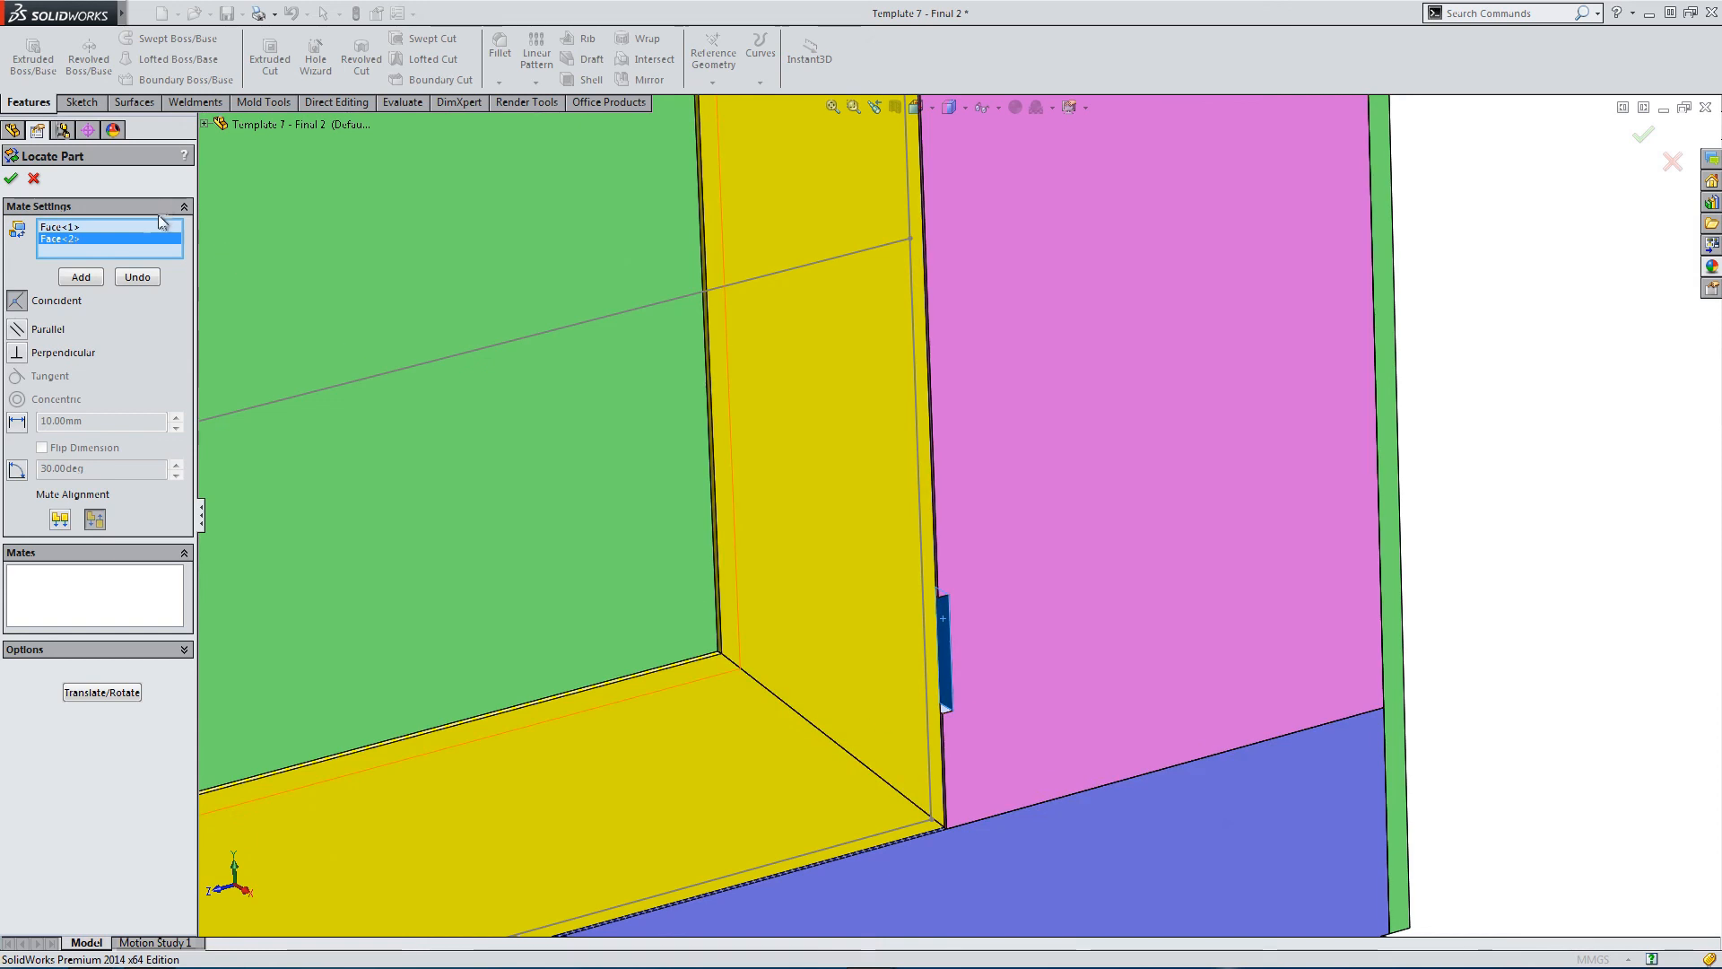
{"action": "left_click", "coordinate": [81, 279]}
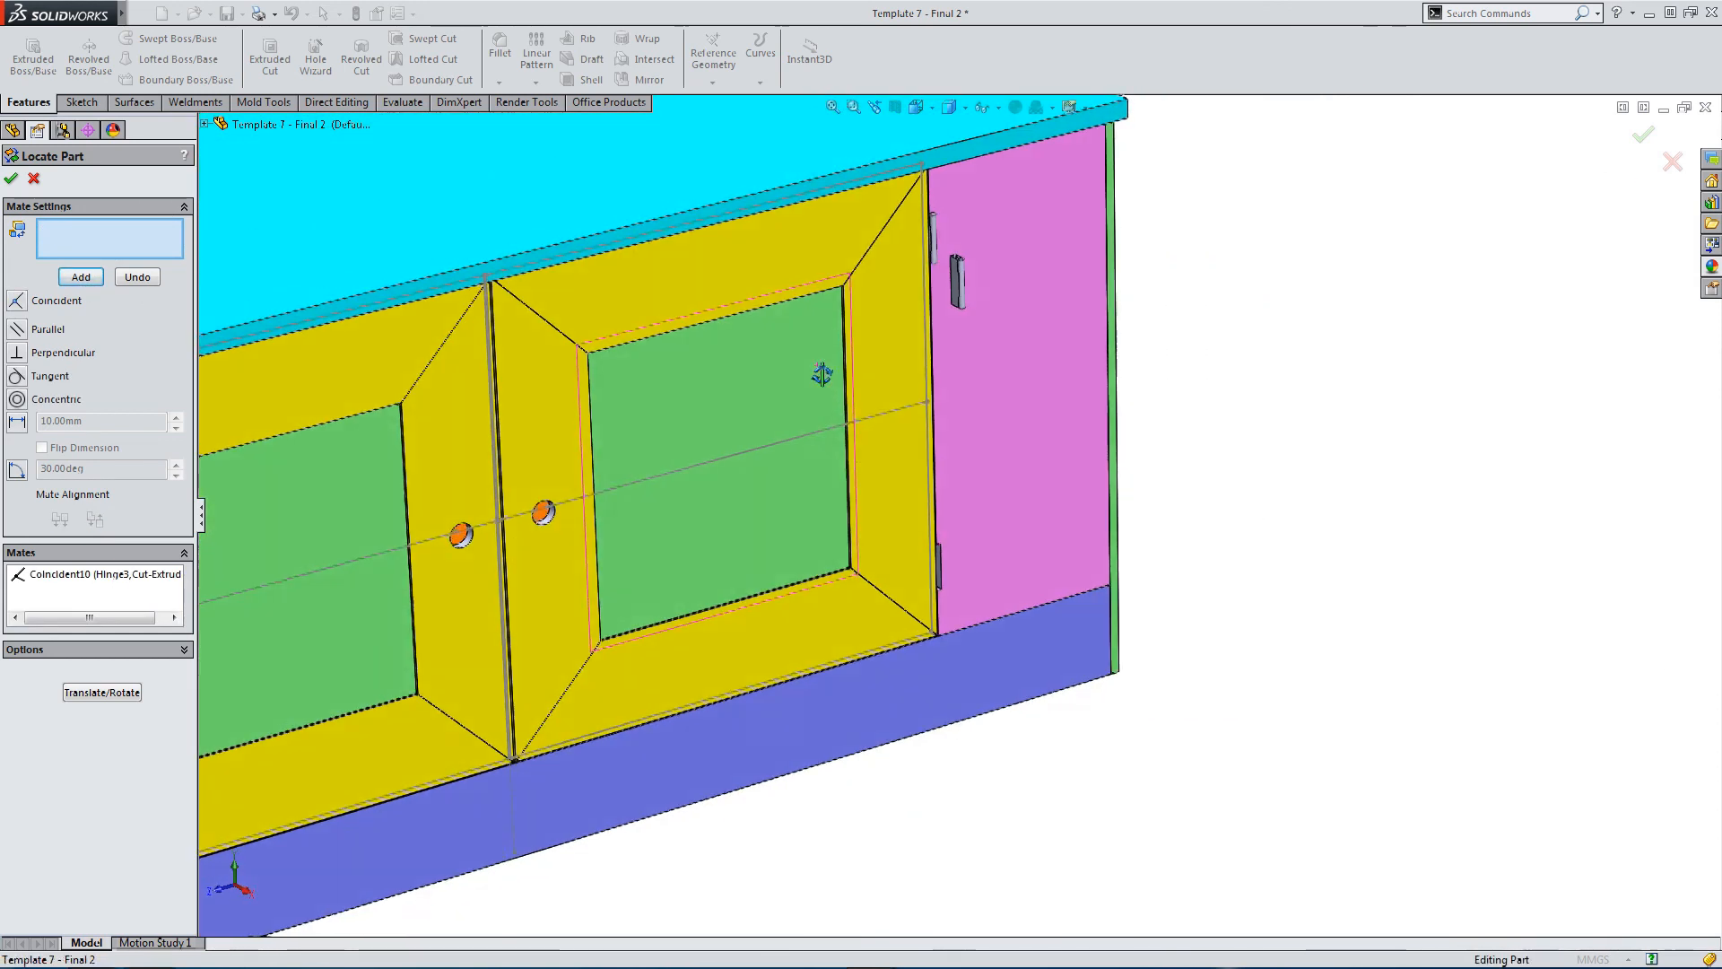
Mate the fourth hinge's top end face coincident with the upper end of the lower recess.
{"action": "scroll", "coordinate": [964, 274], "scroll_direction": "down", "scroll_amount": 8}
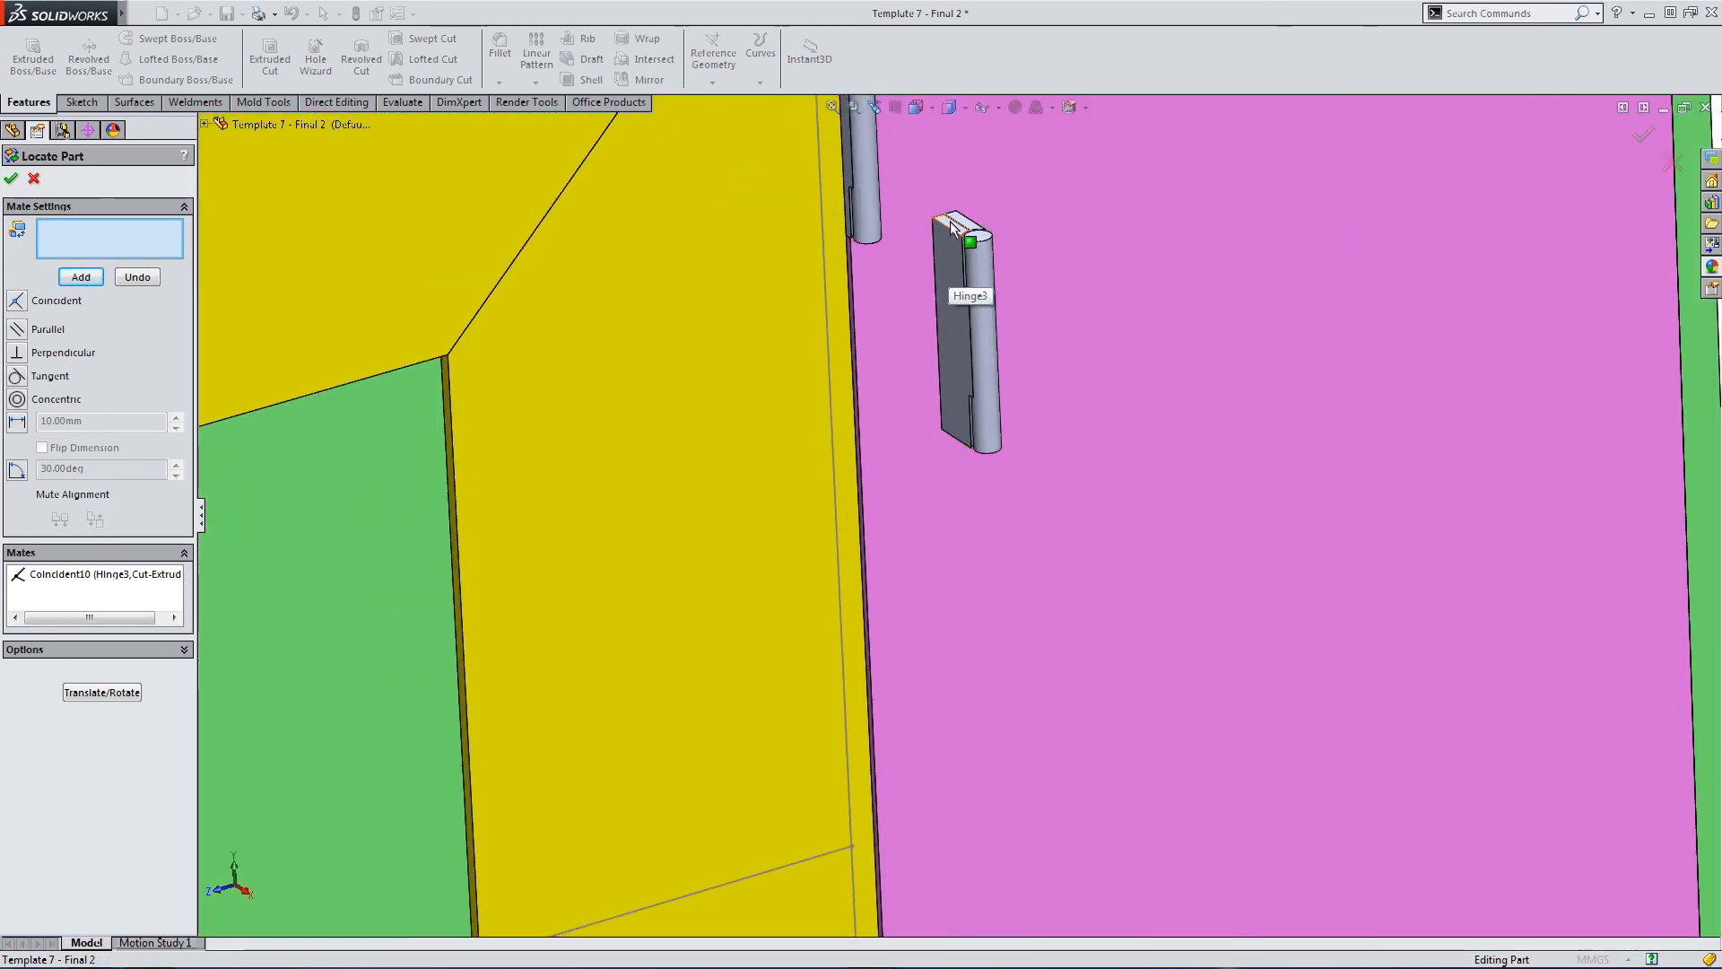
{"action": "left_click", "coordinate": [951, 224]}
{"action": "scroll", "coordinate": [861, 538], "scroll_direction": "up", "scroll_amount": 8}
{"action": "scroll", "coordinate": [857, 717], "scroll_direction": "up", "scroll_amount": 4}
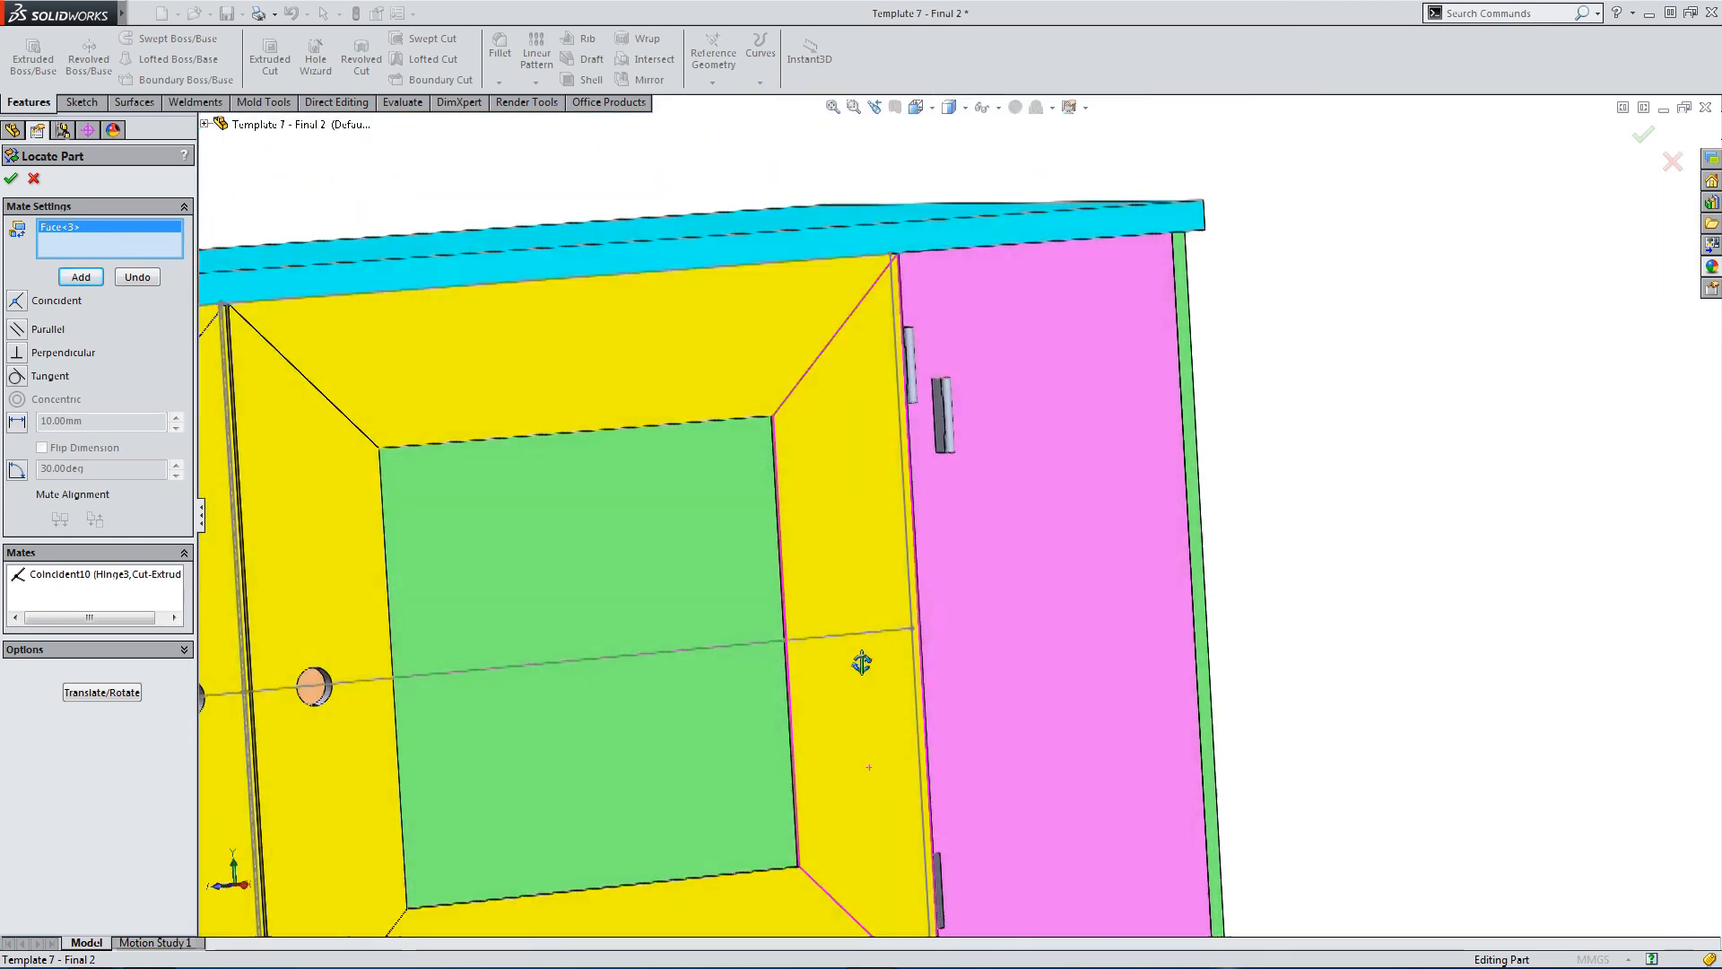
{"action": "scroll", "coordinate": [906, 771], "scroll_direction": "down", "scroll_amount": 7}
{"action": "left_click", "coordinate": [978, 802]}
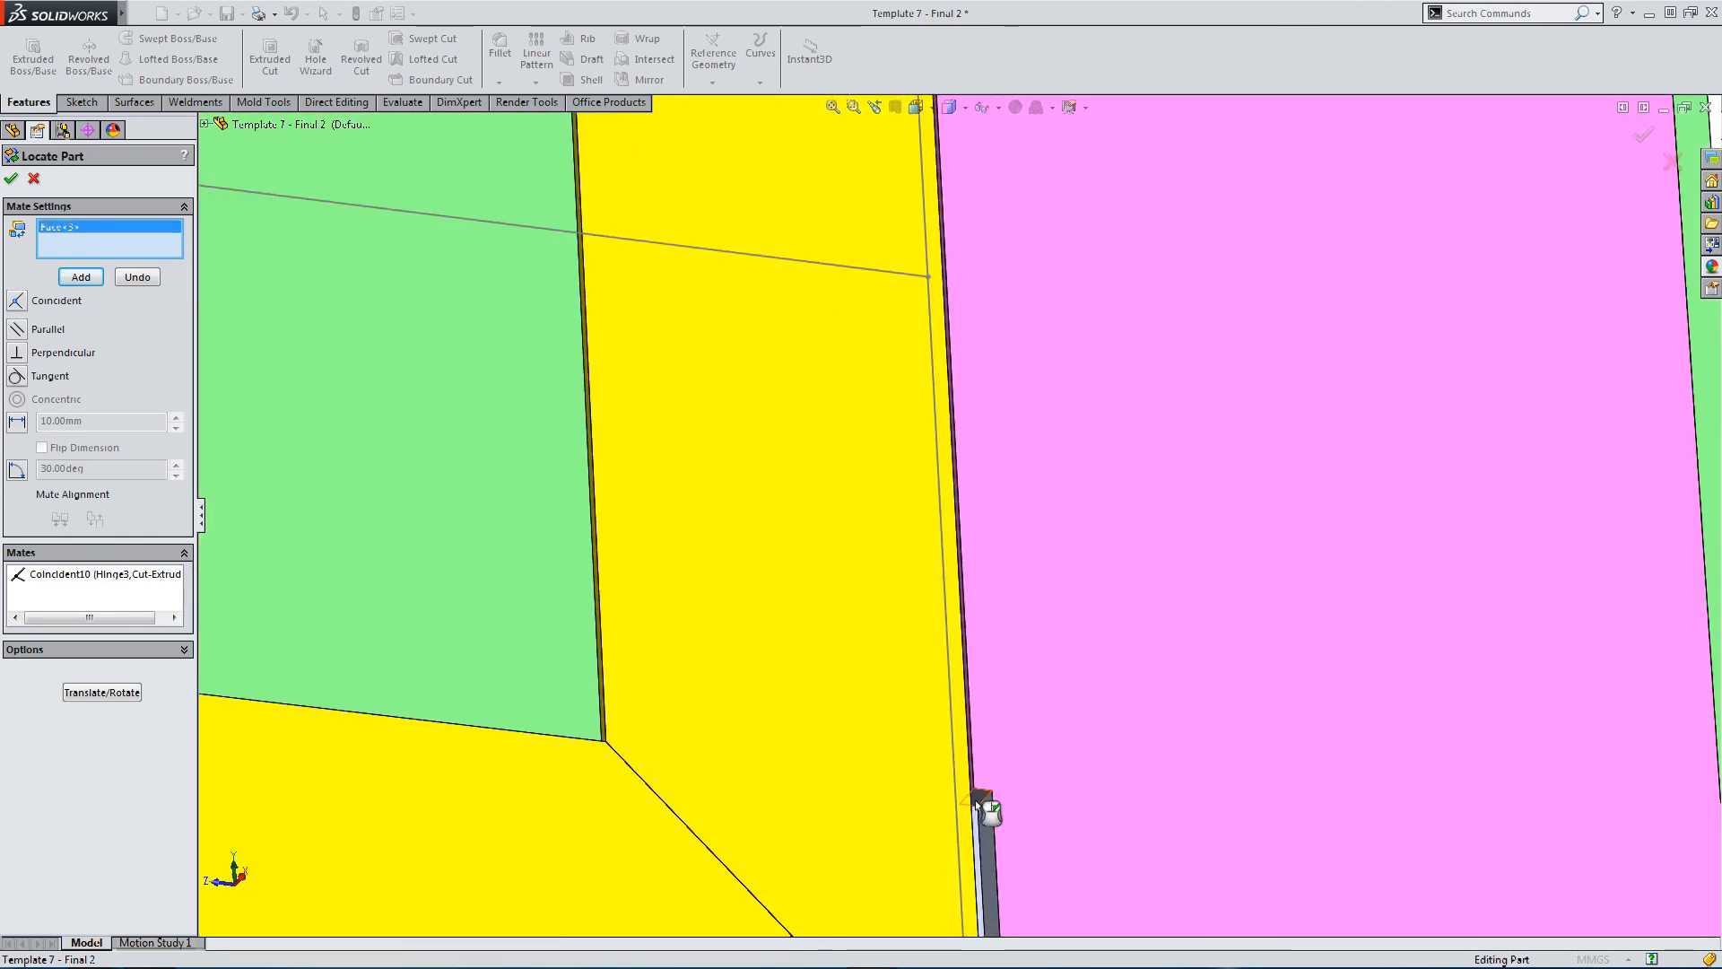
{"action": "left_click", "coordinate": [81, 277]}
Mate the fourth hinge's hidden leaf face coincident with the long narrow face inside the lower recess and accept the hinge placement.
{"action": "middle_click_drag", "start_coordinate": [976, 794], "coordinate": [962, 638]}
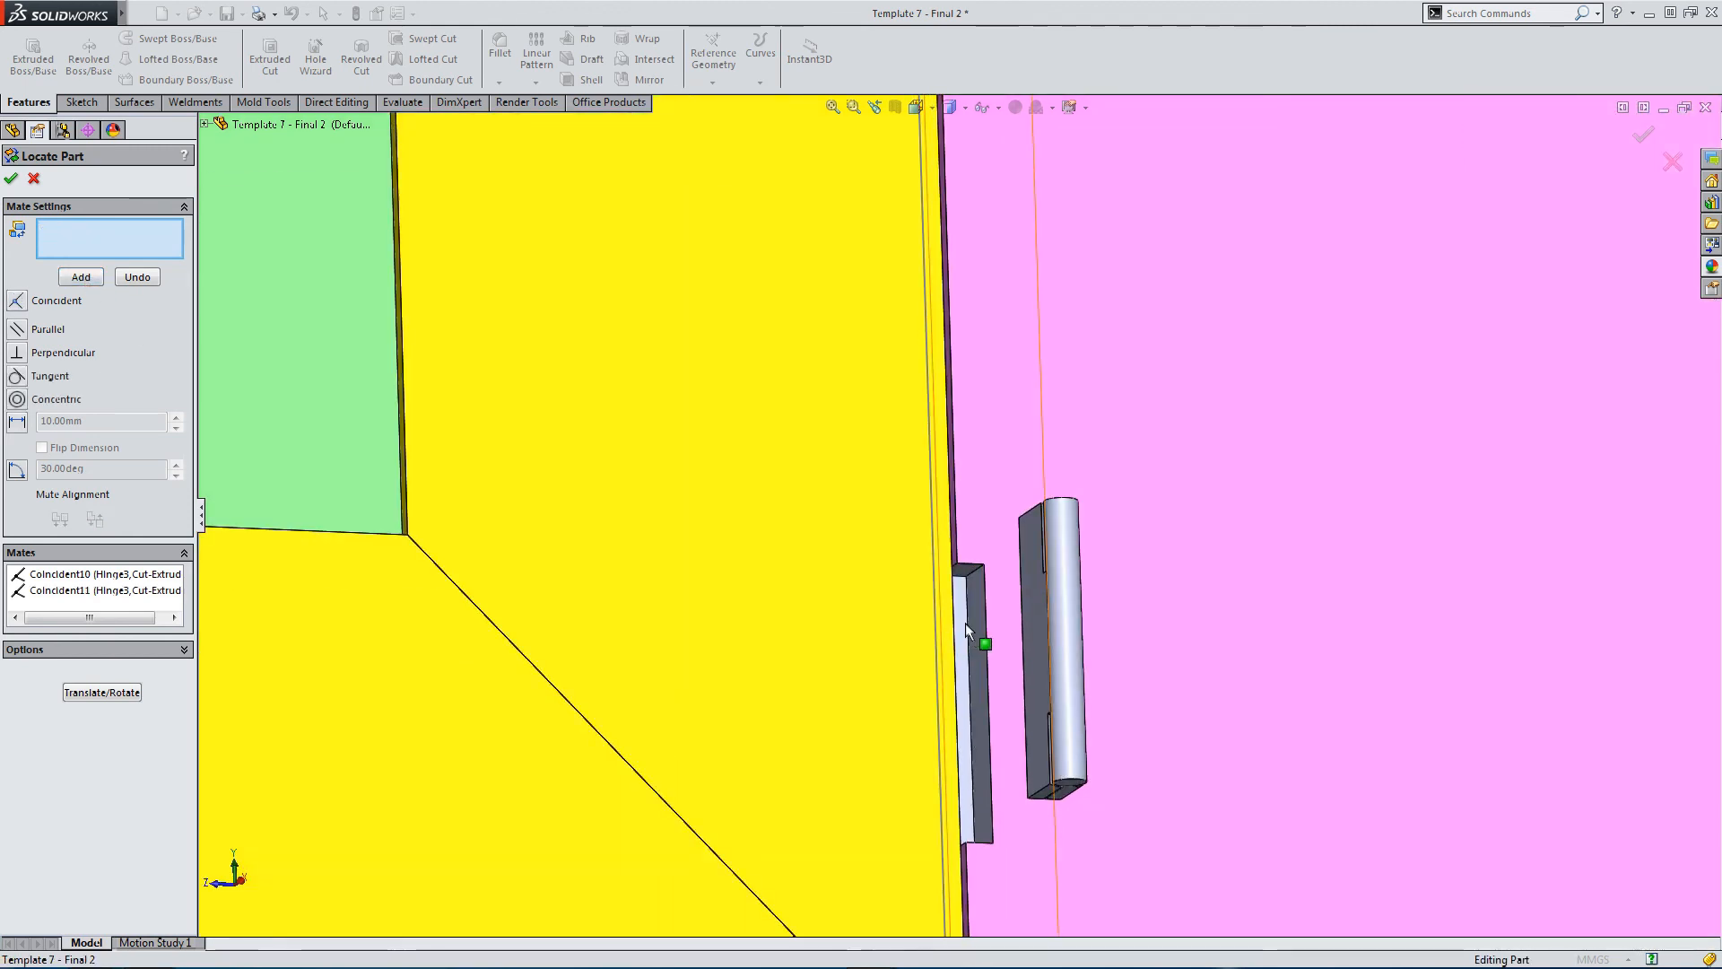
{"action": "left_click", "coordinate": [965, 631]}
{"action": "scroll", "coordinate": [1040, 639], "scroll_direction": "down", "scroll_amount": 3}
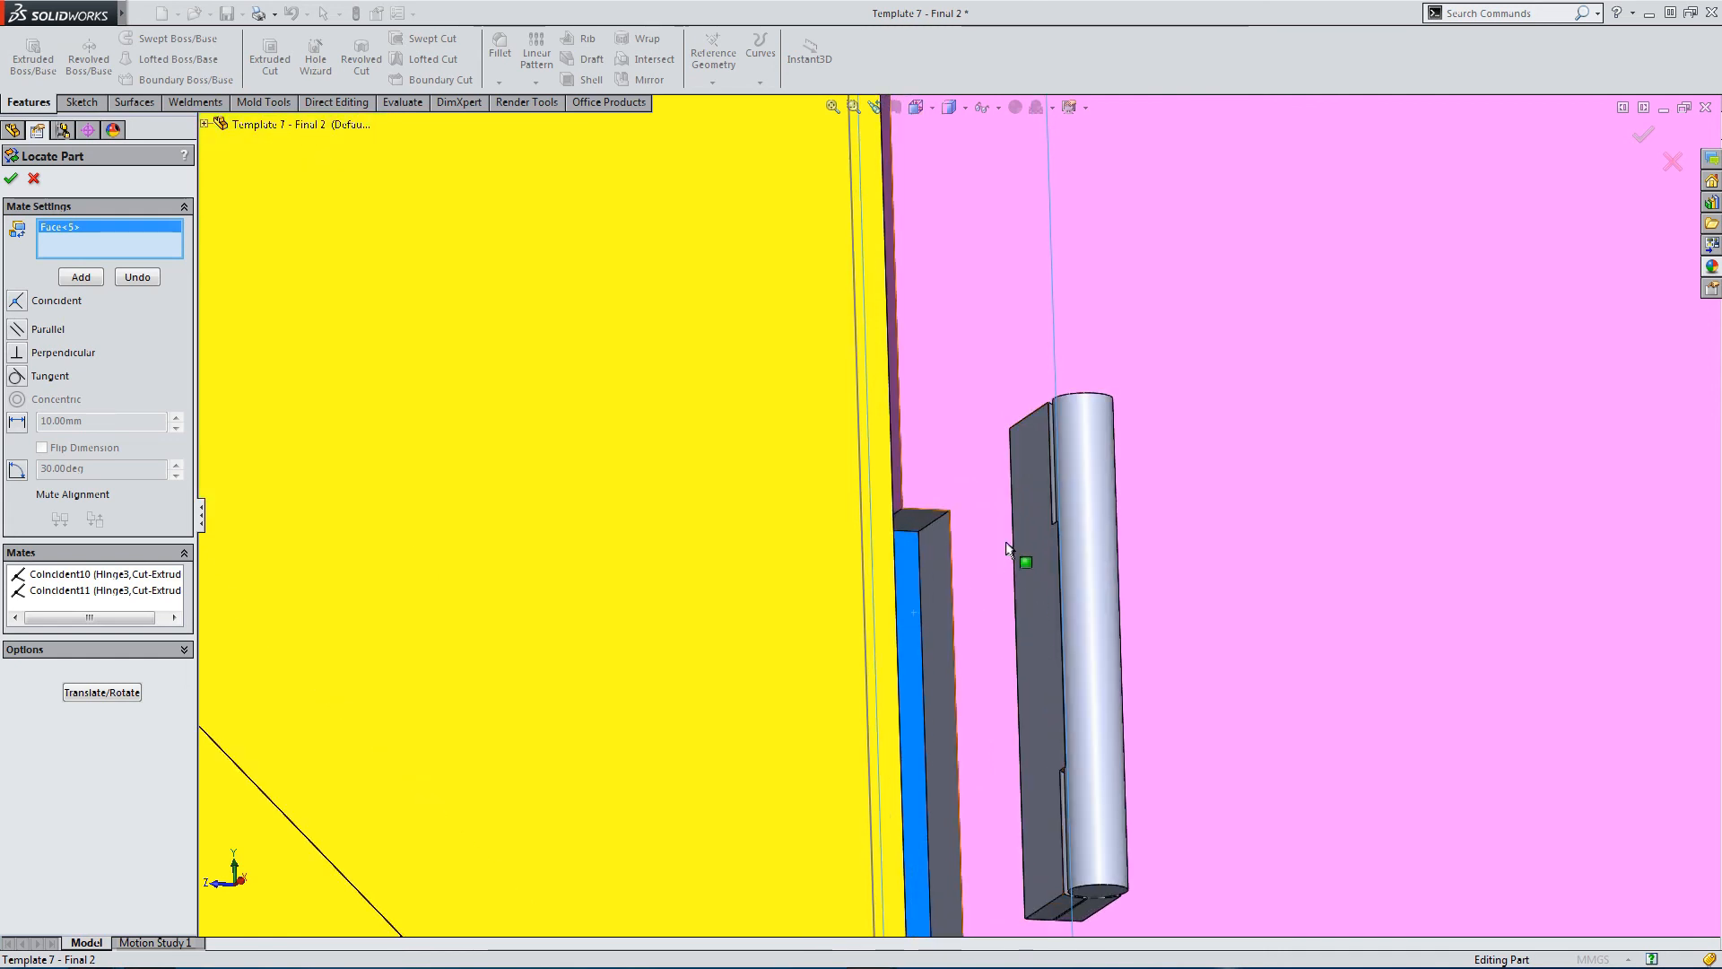
{"action": "right_click", "coordinate": [1022, 551]}
{"action": "left_click", "coordinate": [1063, 594]}
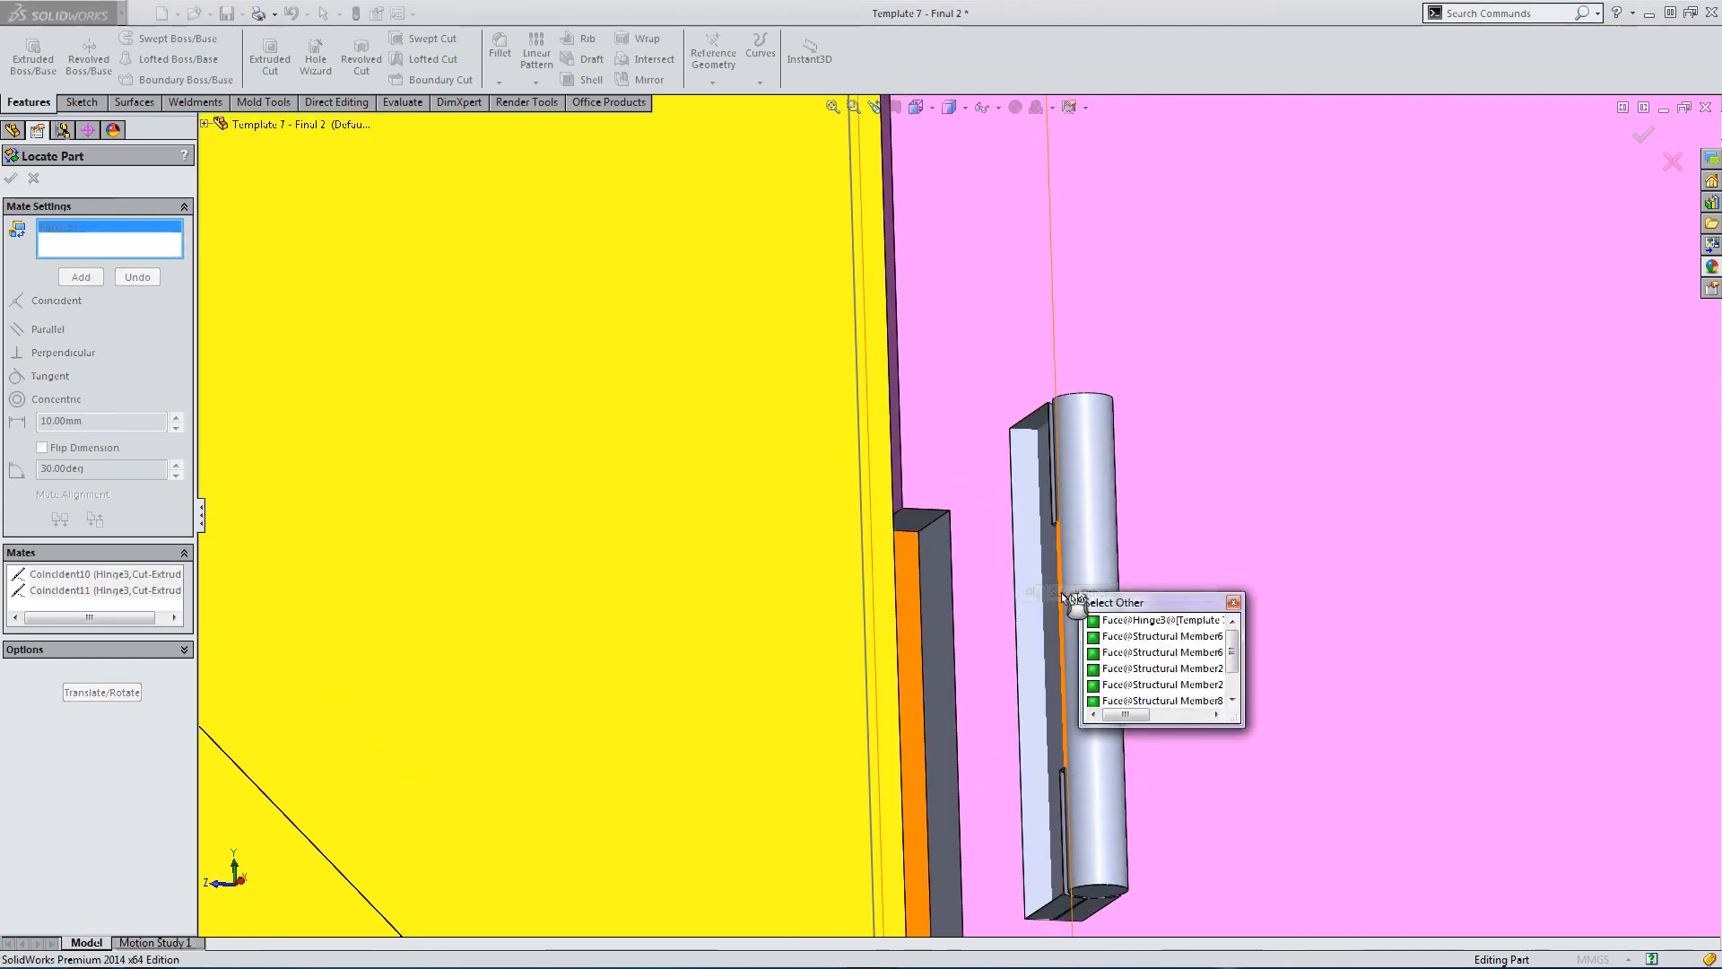
{"action": "left_click", "coordinate": [1028, 563]}
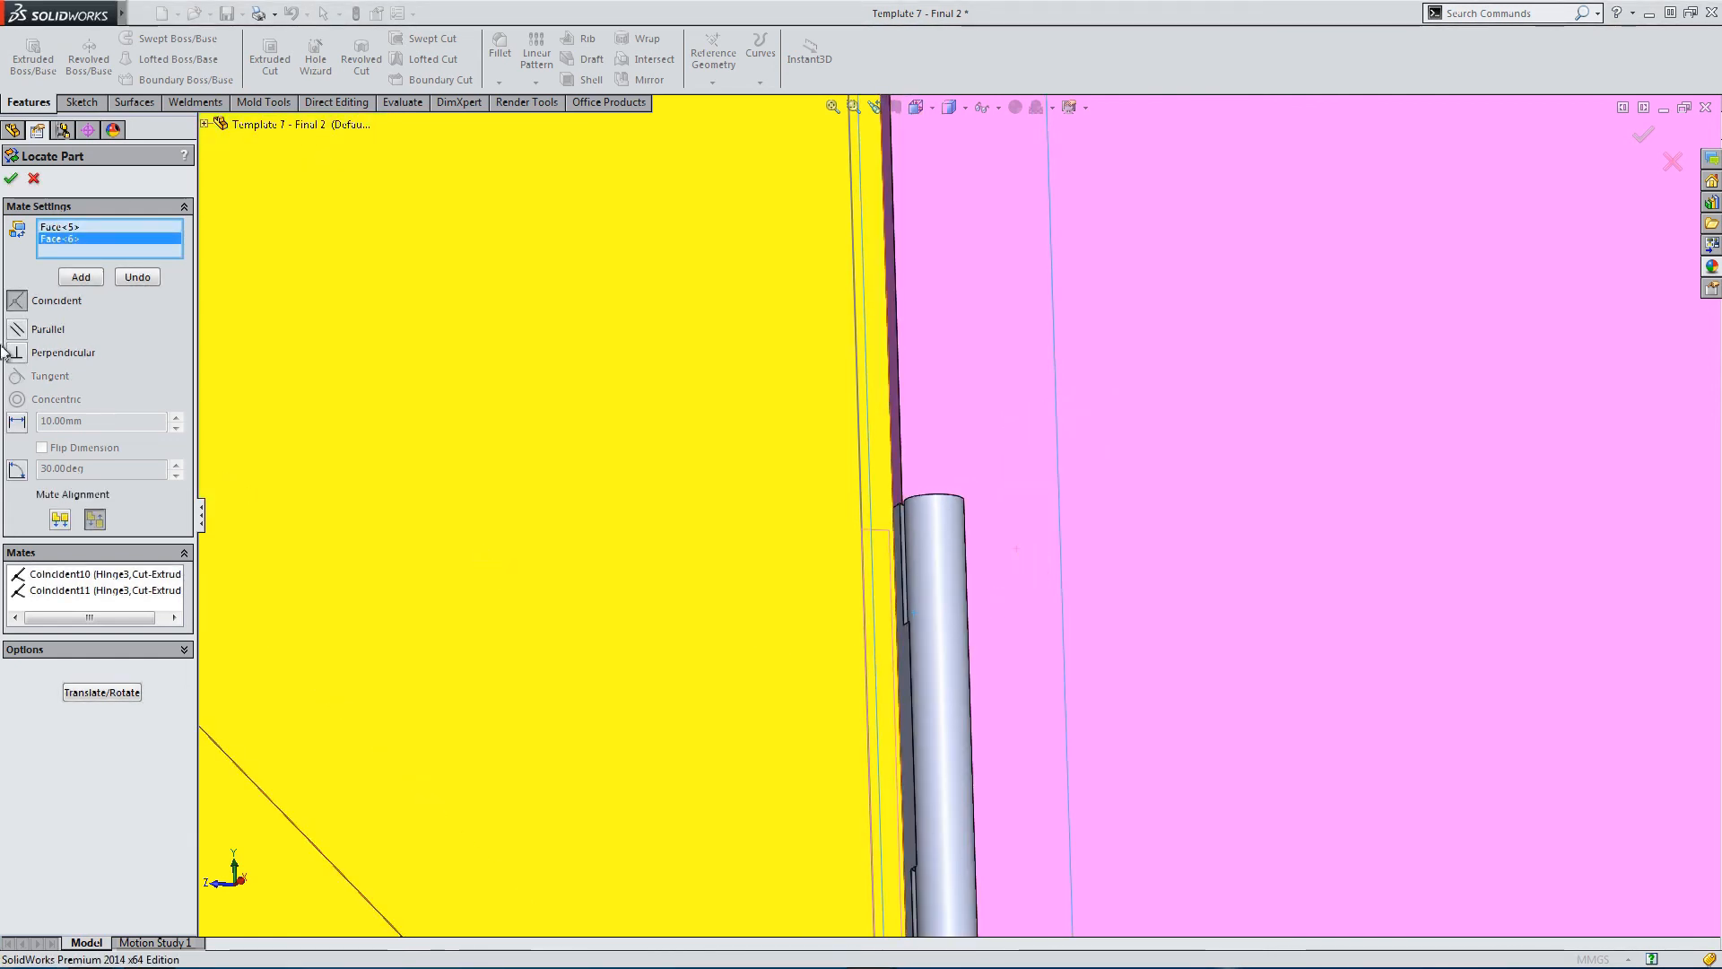
{"action": "left_click", "coordinate": [11, 180]}
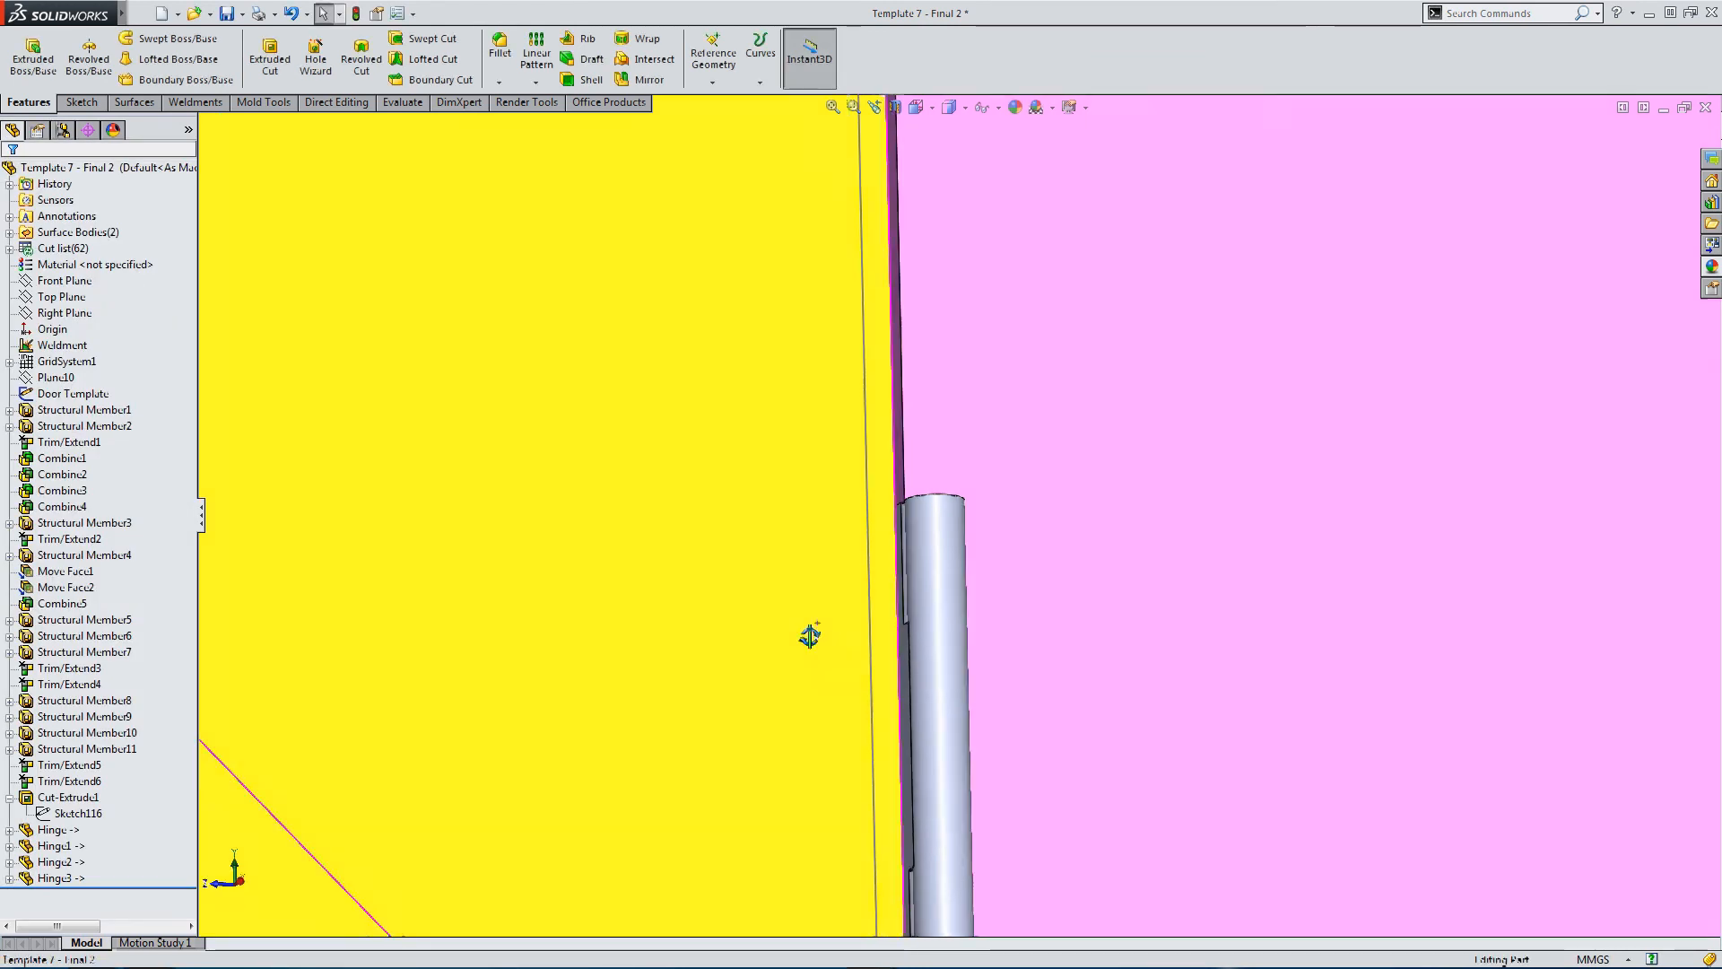
Turn off the display of sketches so no sketch lines cross the cabinet doors and their handle holes.
{"action": "middle_click_drag", "start_coordinate": [810, 634], "coordinate": [711, 799]}
{"action": "scroll", "coordinate": [695, 807], "scroll_direction": "up", "scroll_amount": 10}
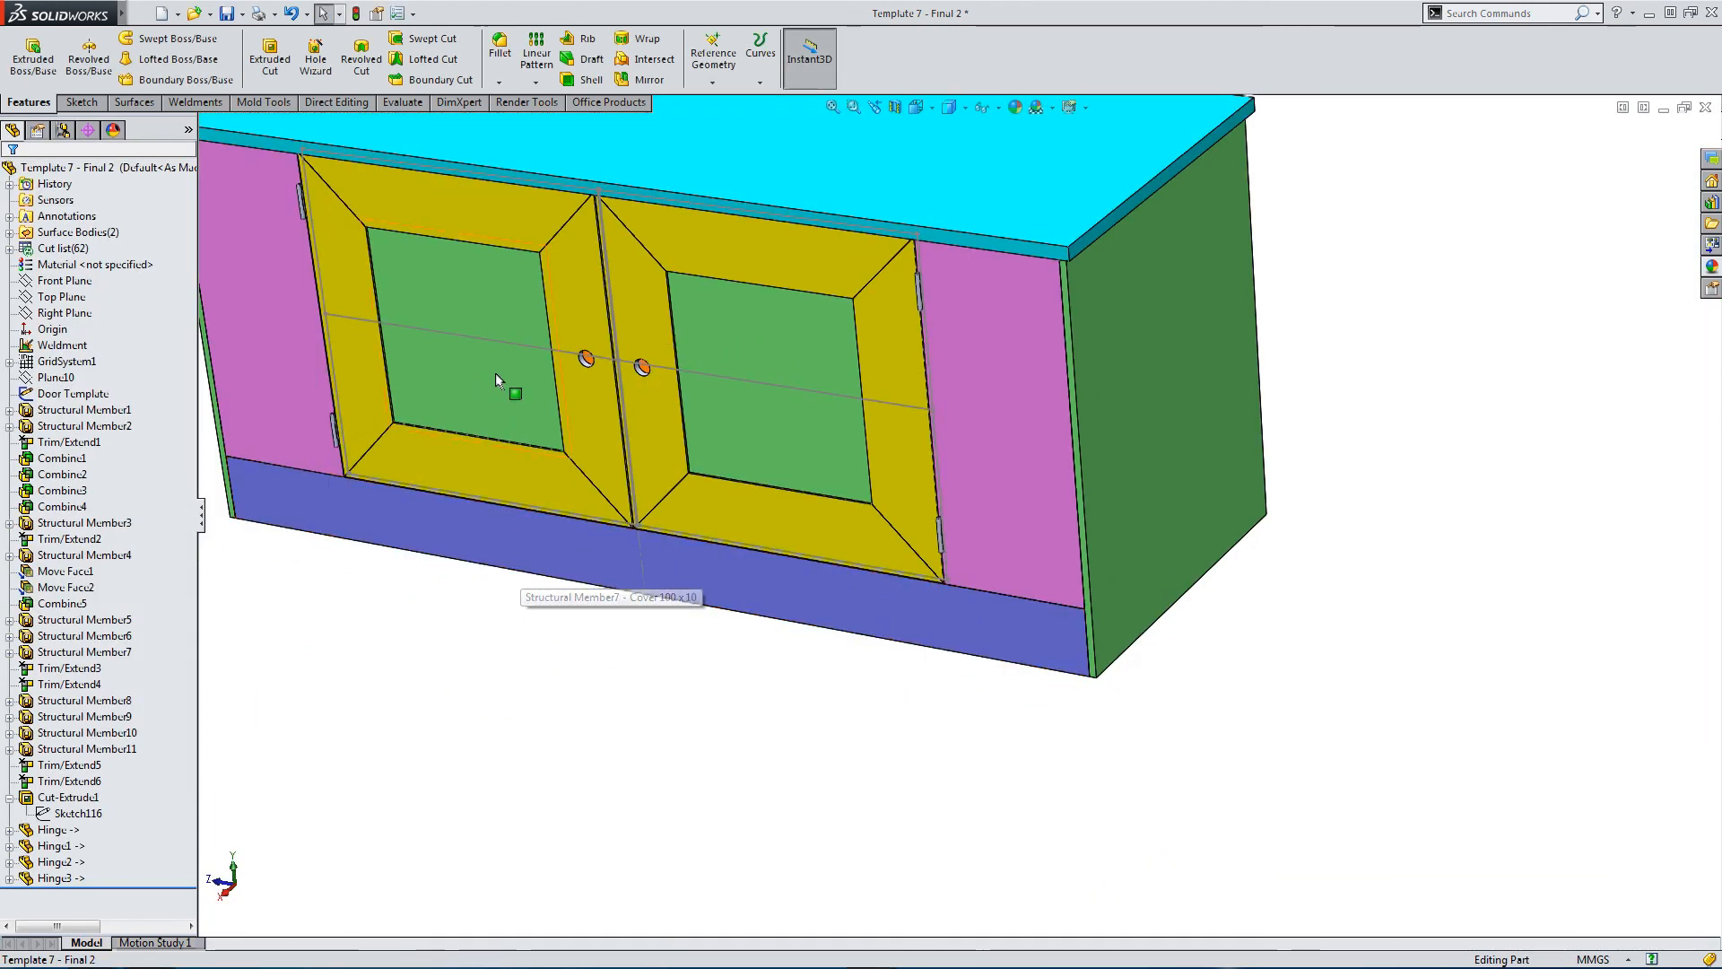
{"action": "middle_click_drag", "start_coordinate": [495, 374], "coordinate": [585, 343]}
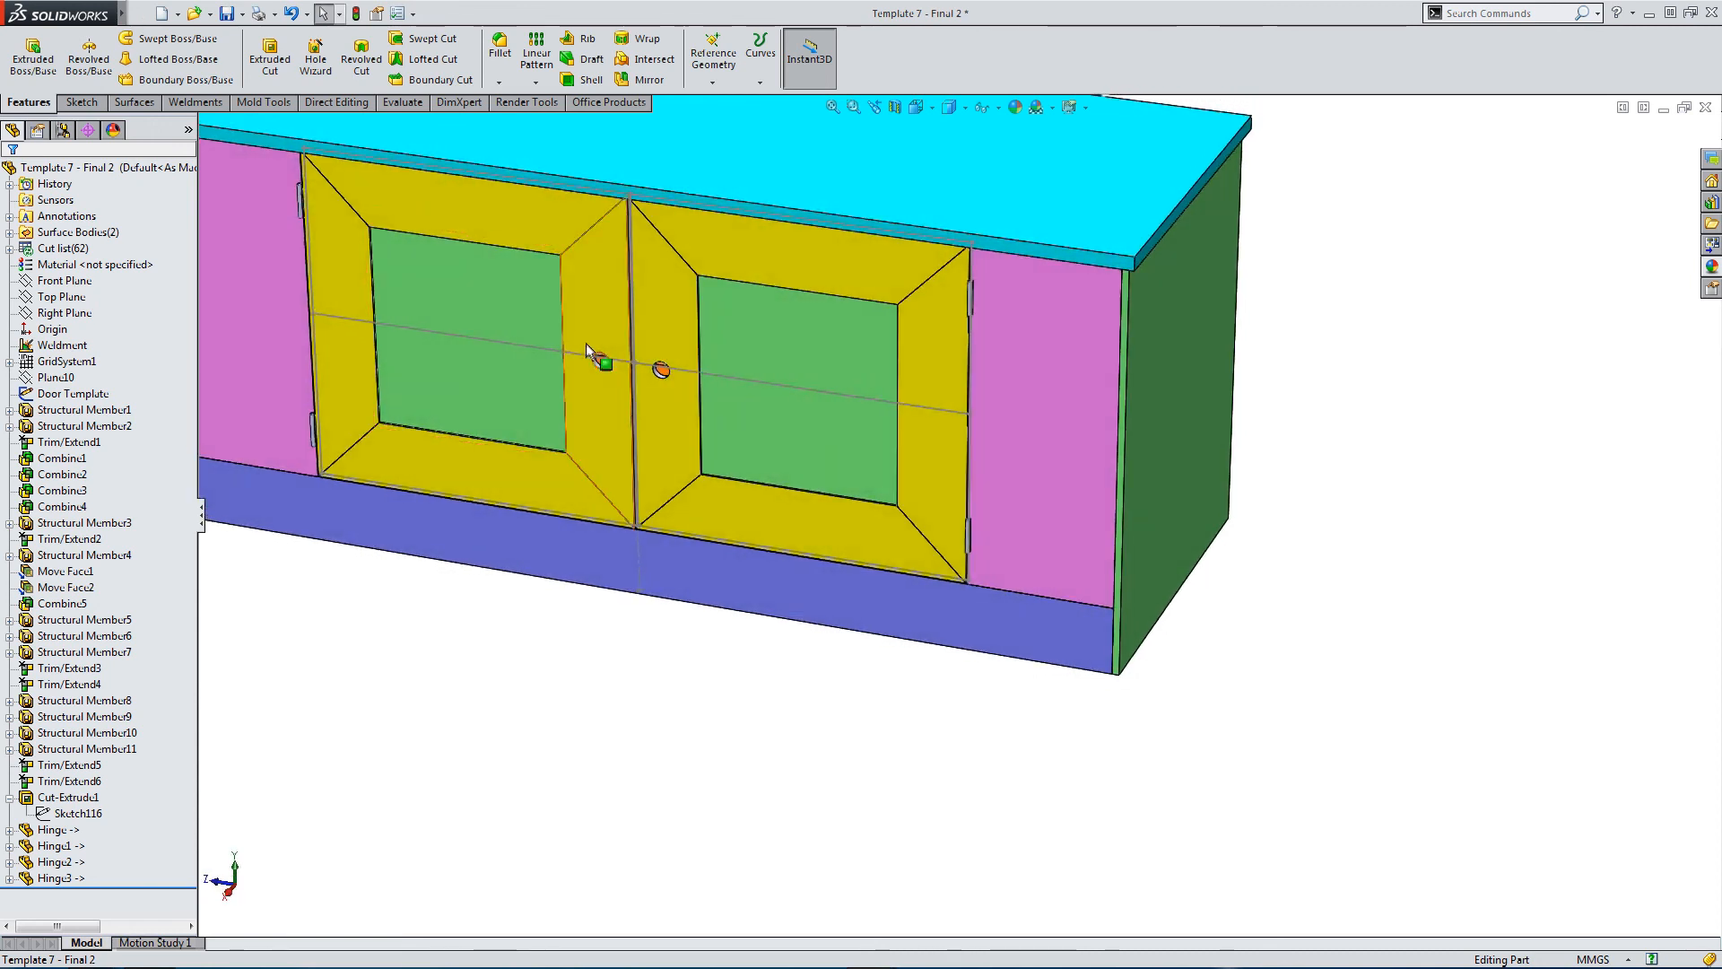
{"action": "scroll", "coordinate": [615, 400], "scroll_direction": "down", "scroll_amount": 8}
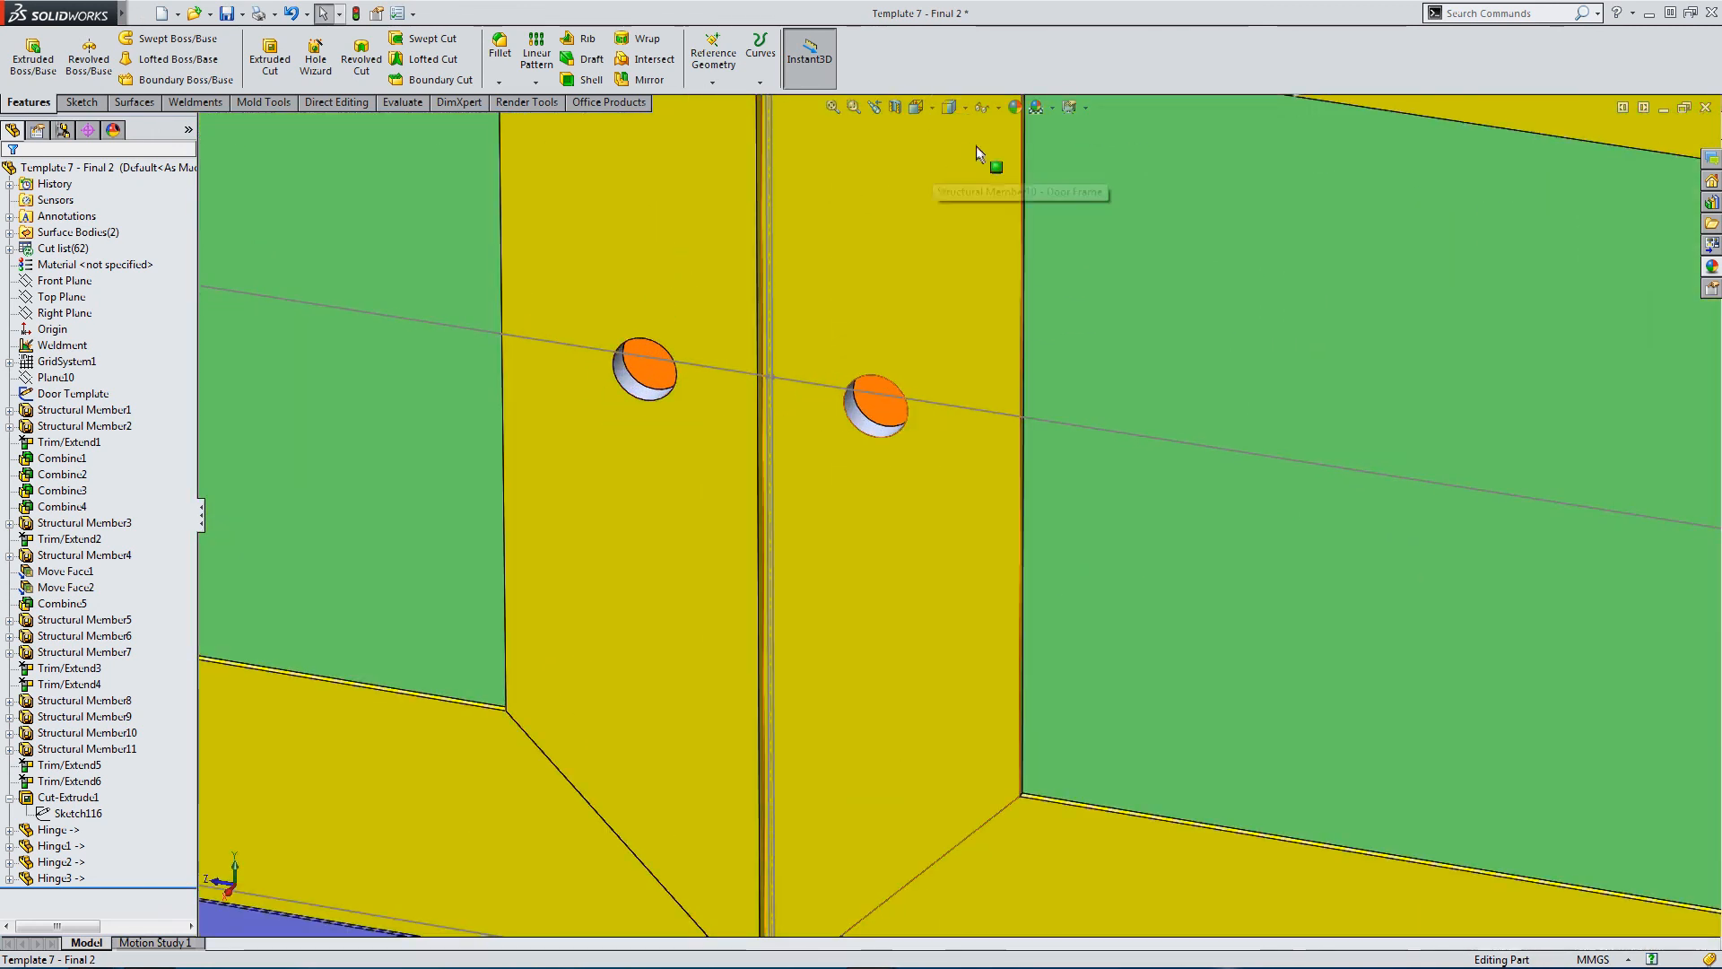
{"action": "left_click", "coordinate": [998, 108]}
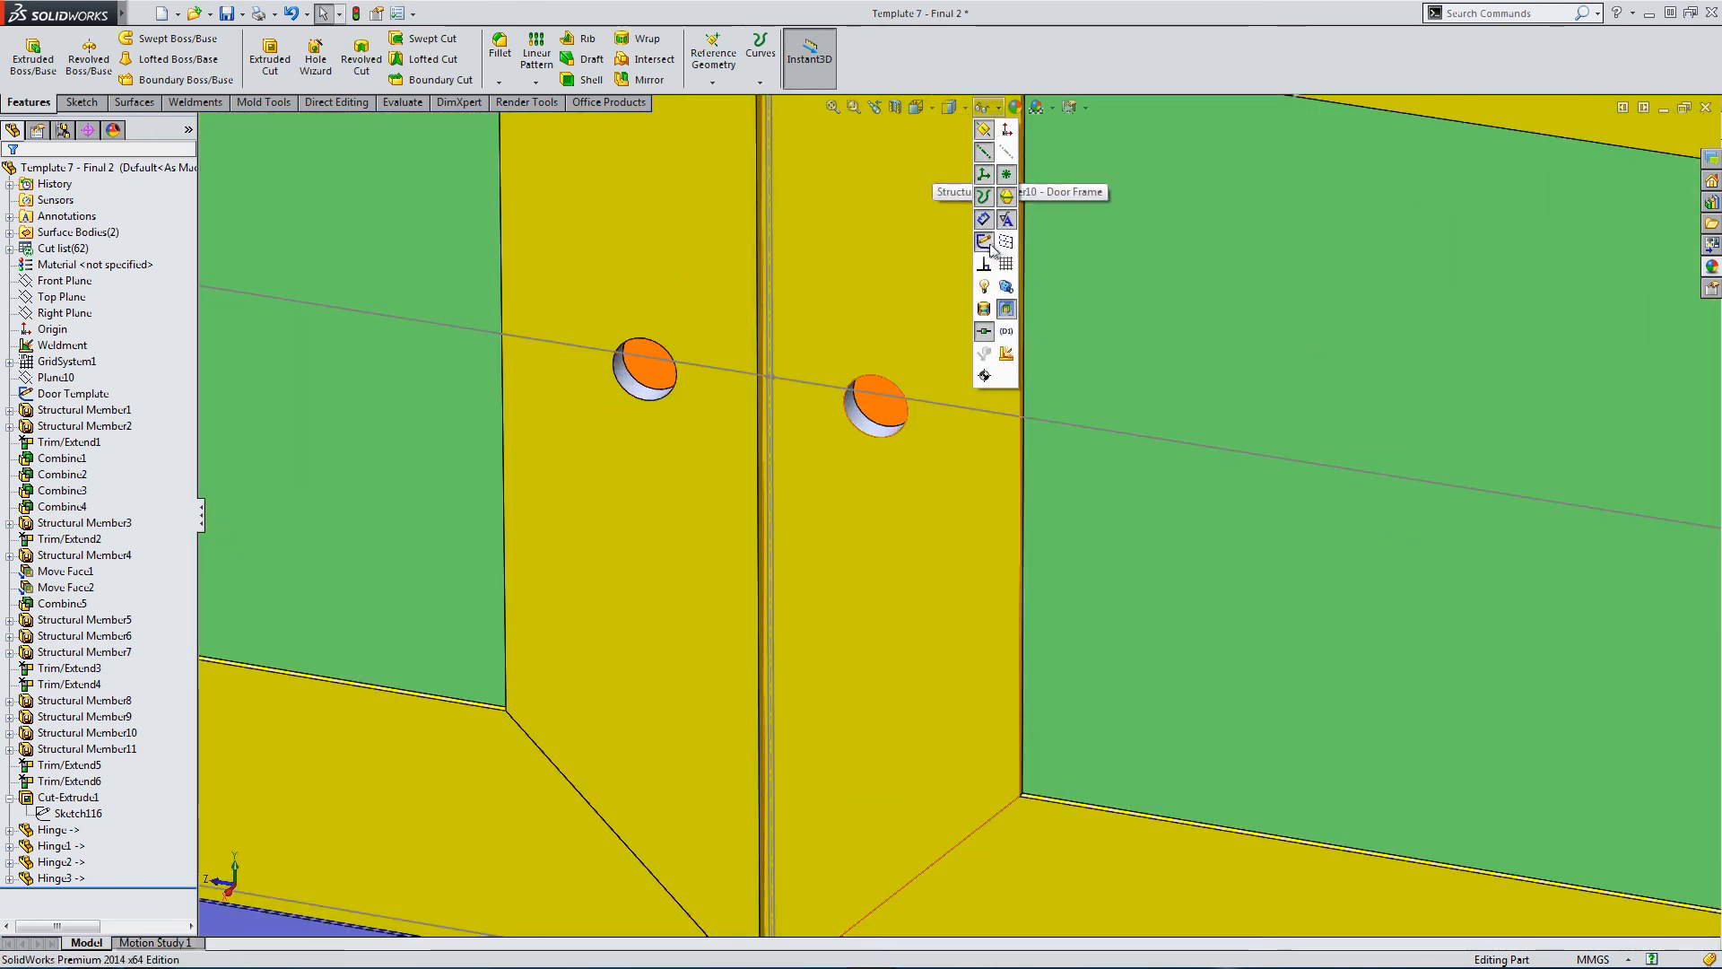
{"action": "left_click", "coordinate": [987, 244]}
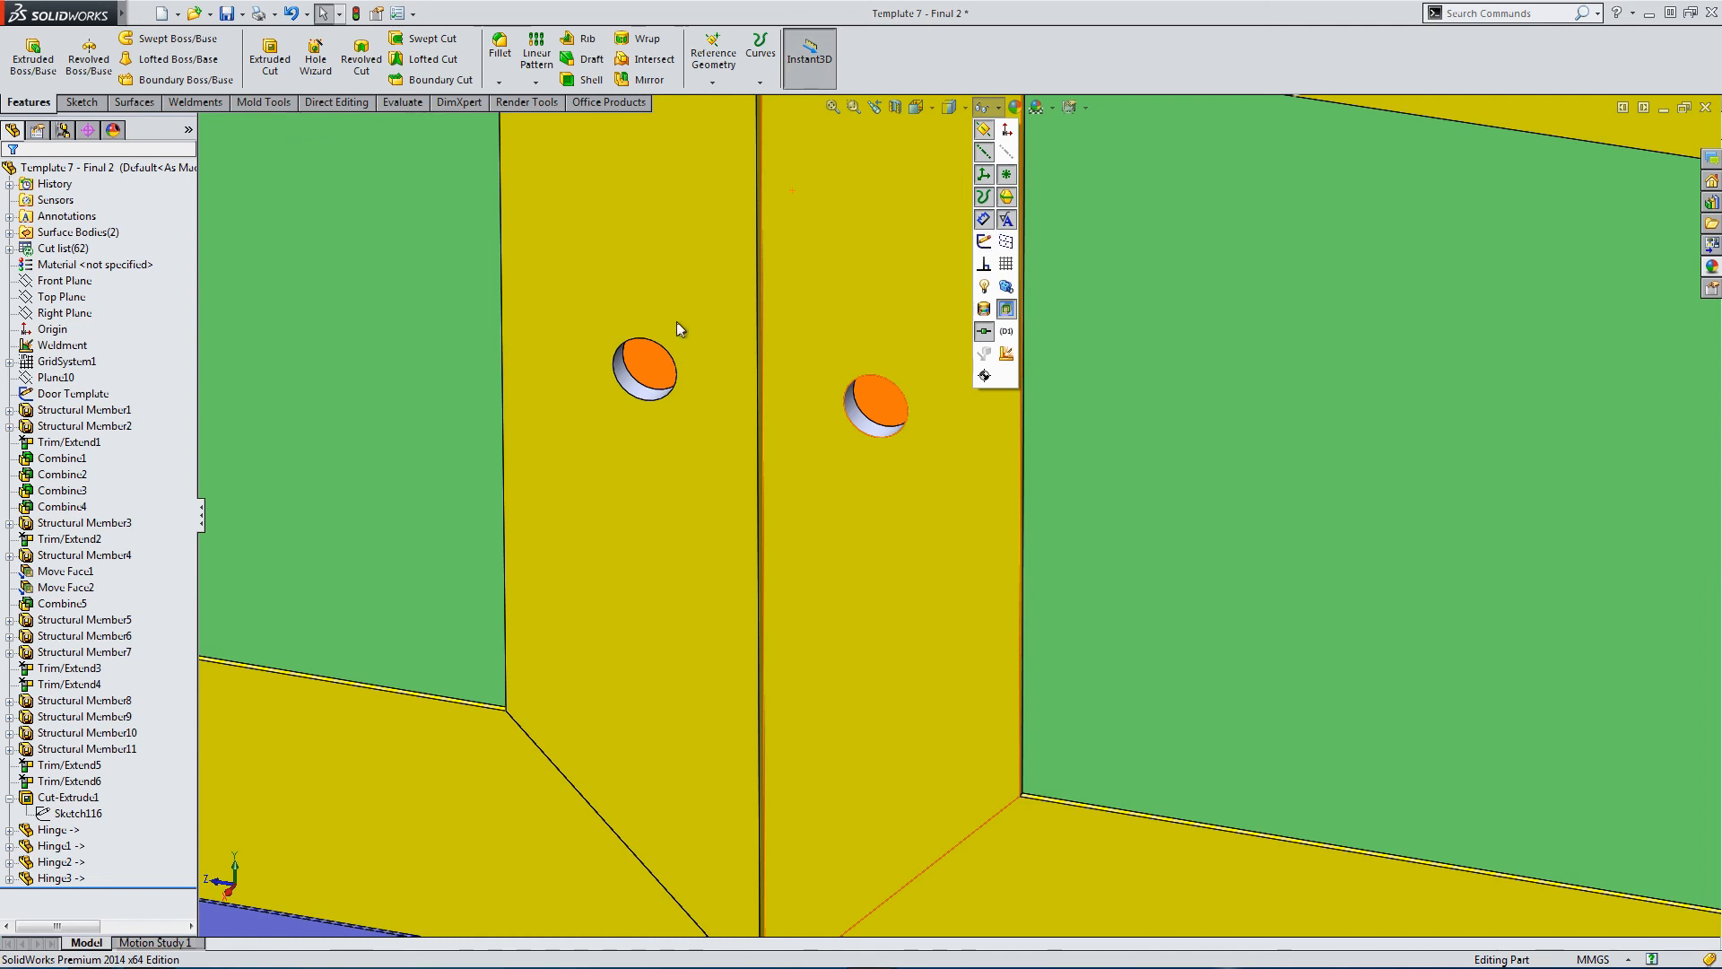
Insert the Handle part into the model and place it in front of the left door's panel.
{"action": "key", "text": "ctrl+1"}
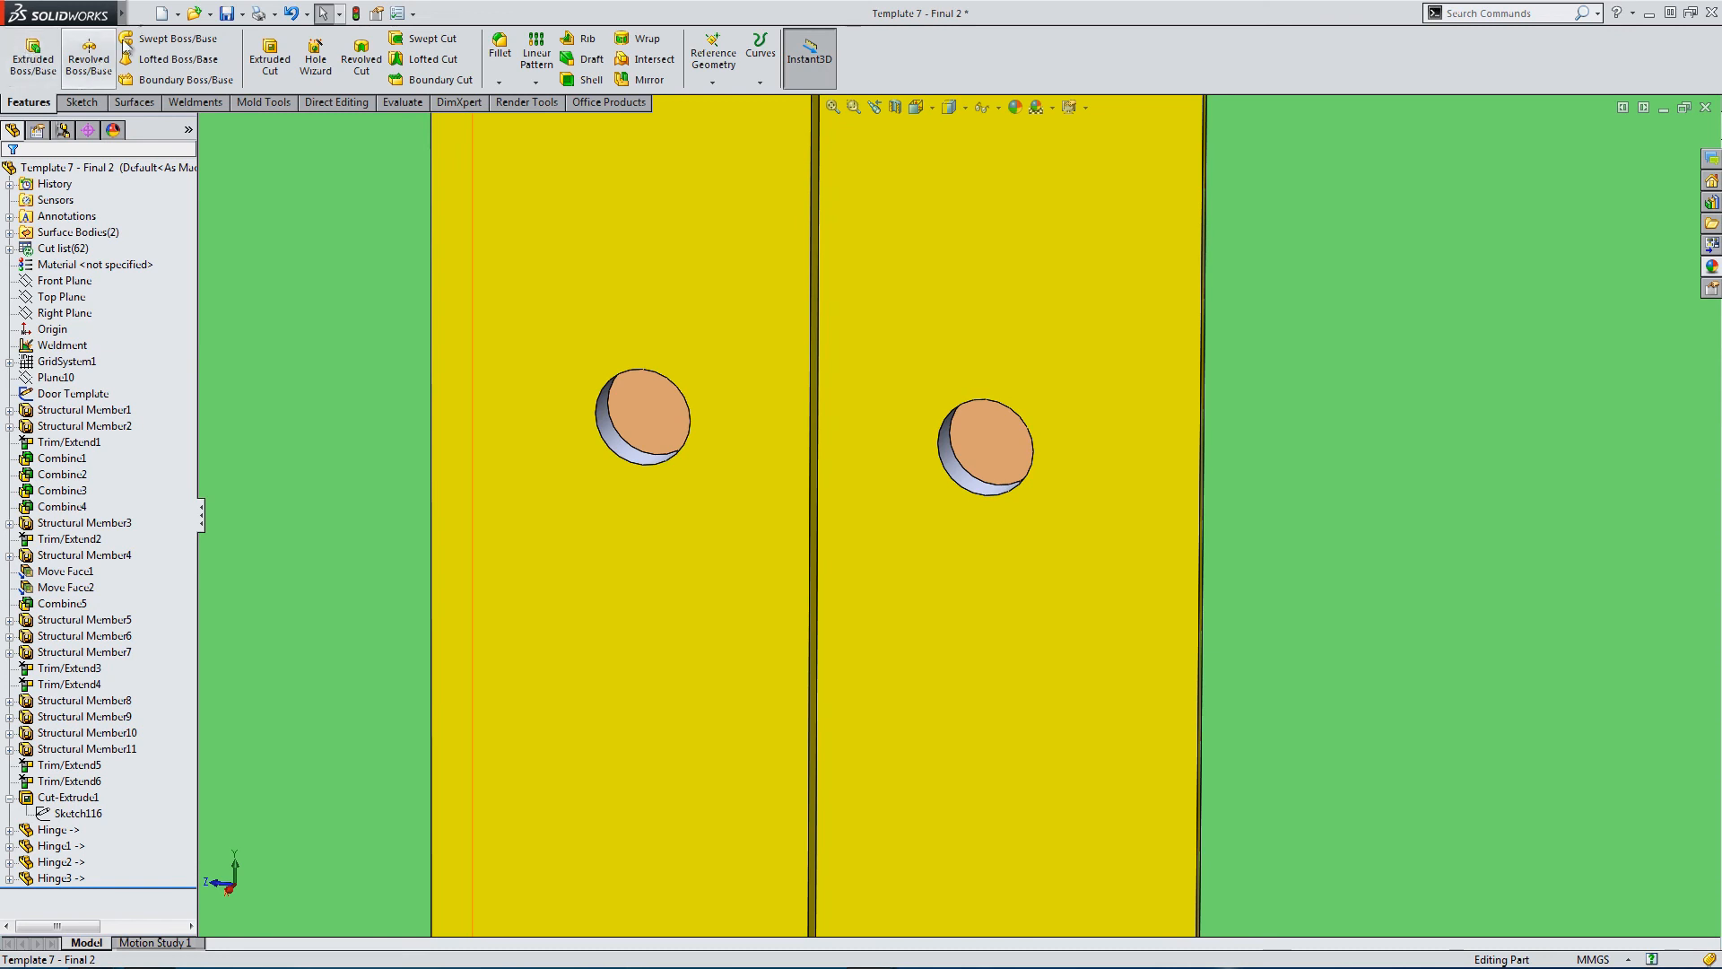
{"action": "left_click", "coordinate": [246, 14]}
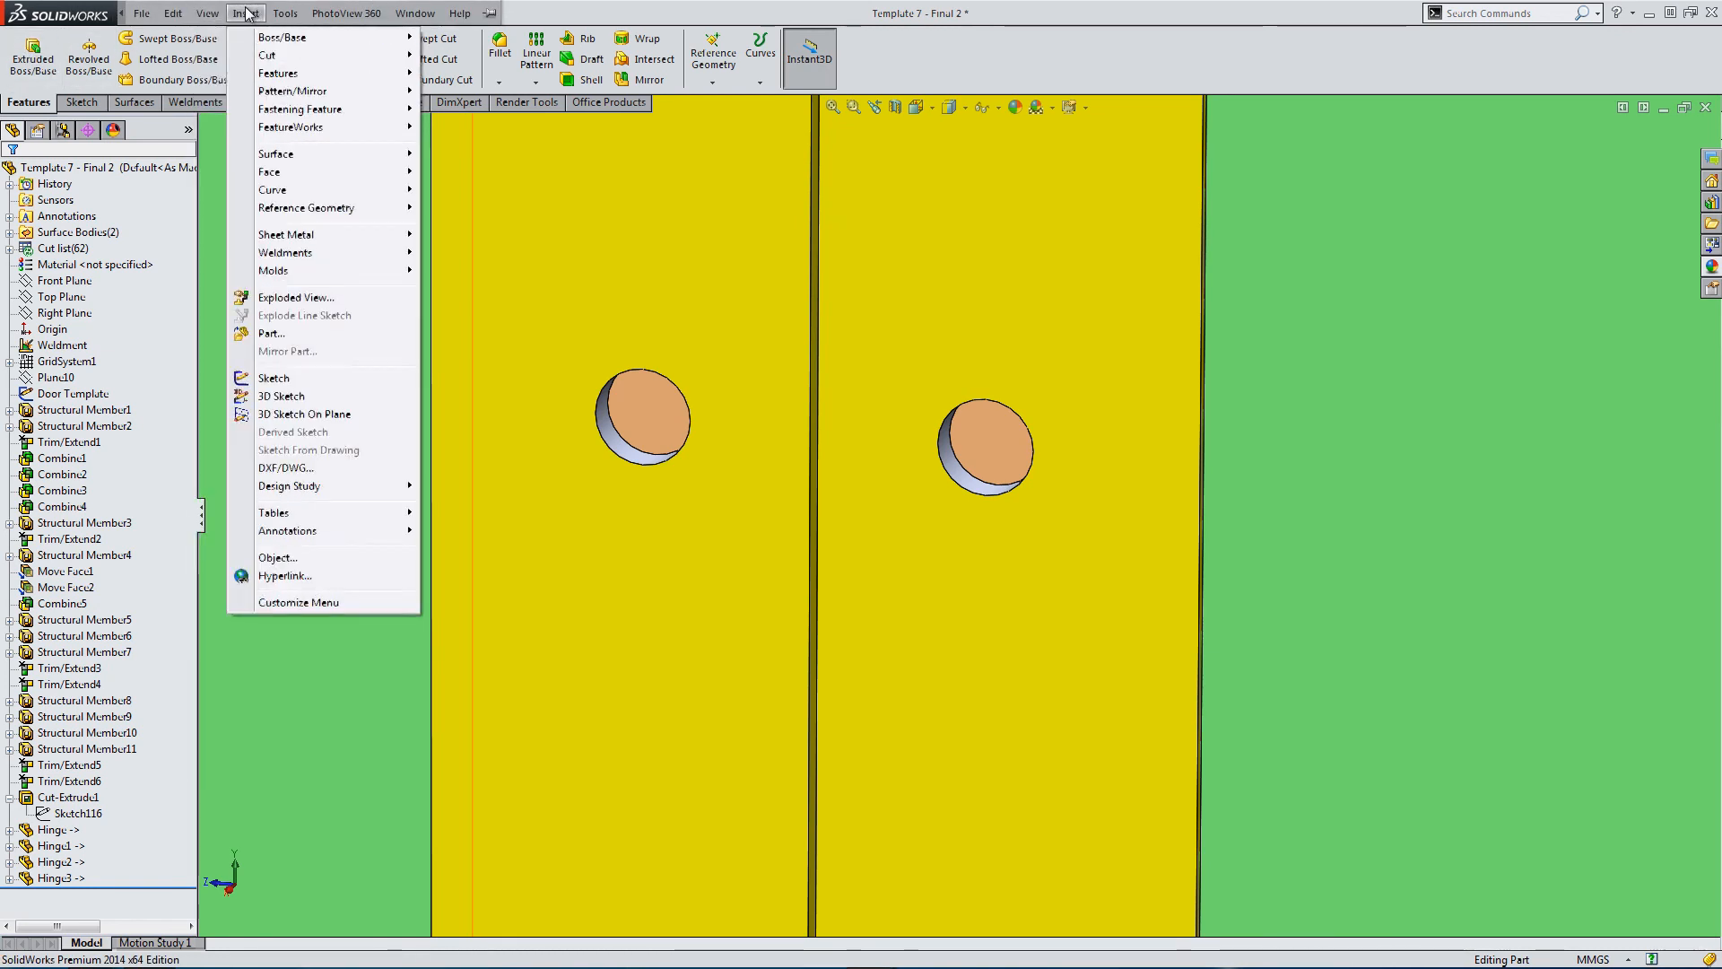
{"action": "left_click", "coordinate": [288, 333]}
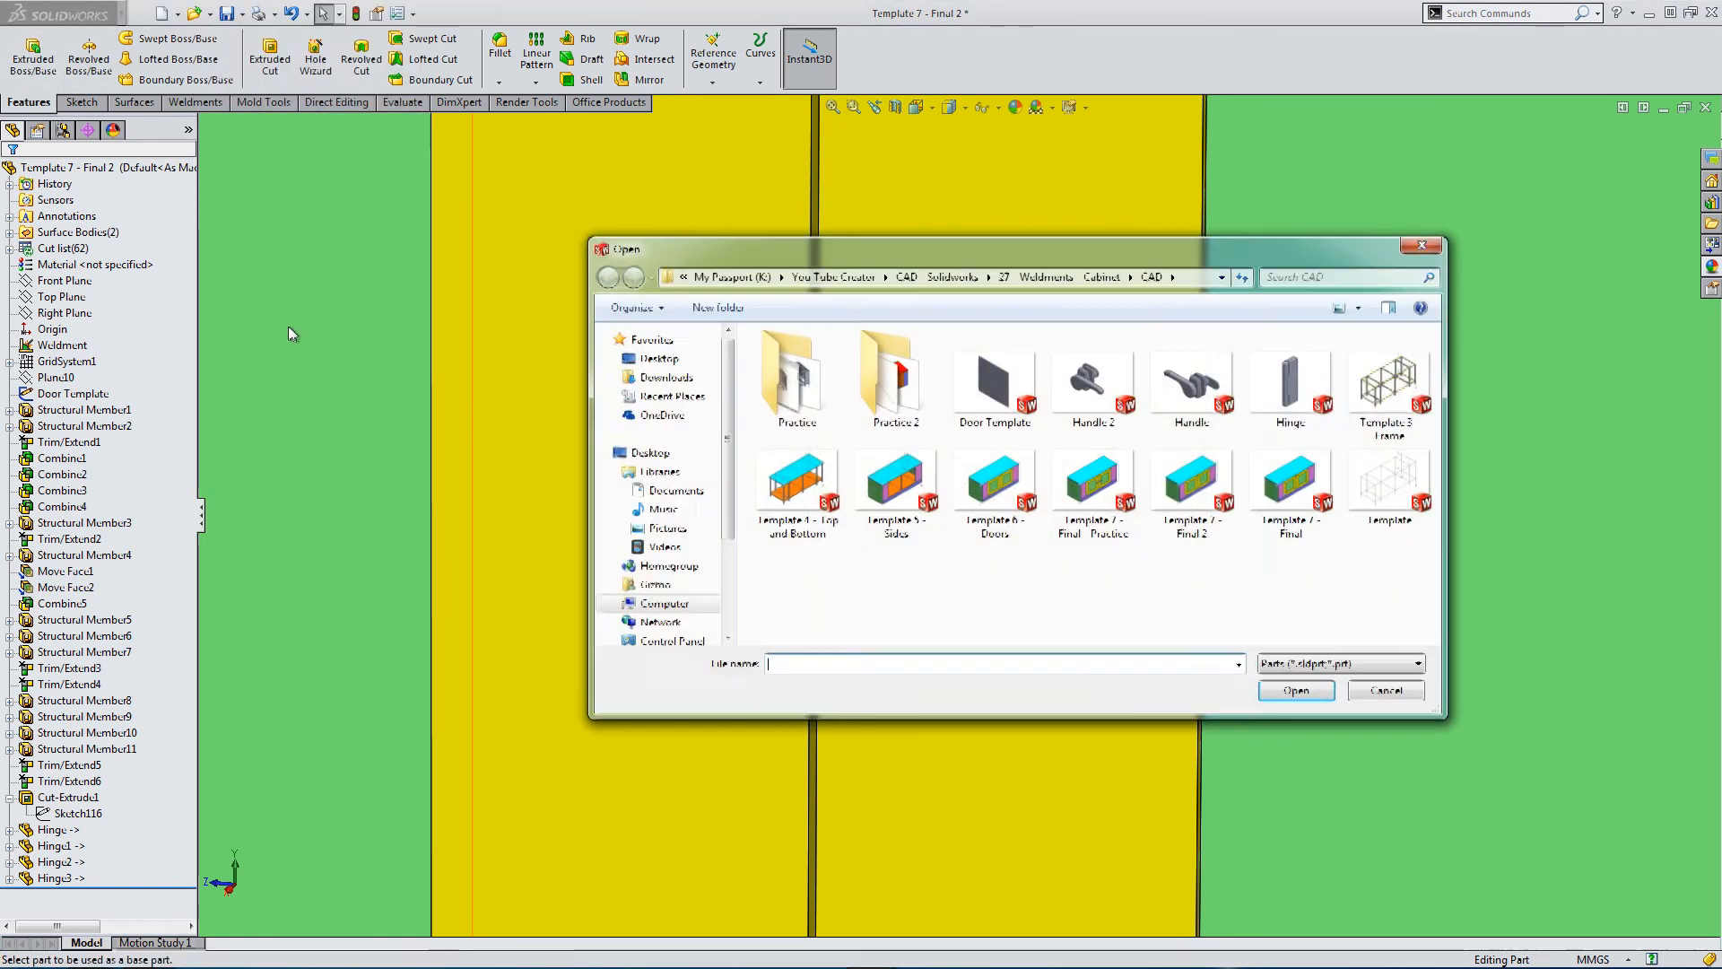
{"action": "double_click", "coordinate": [1193, 399]}
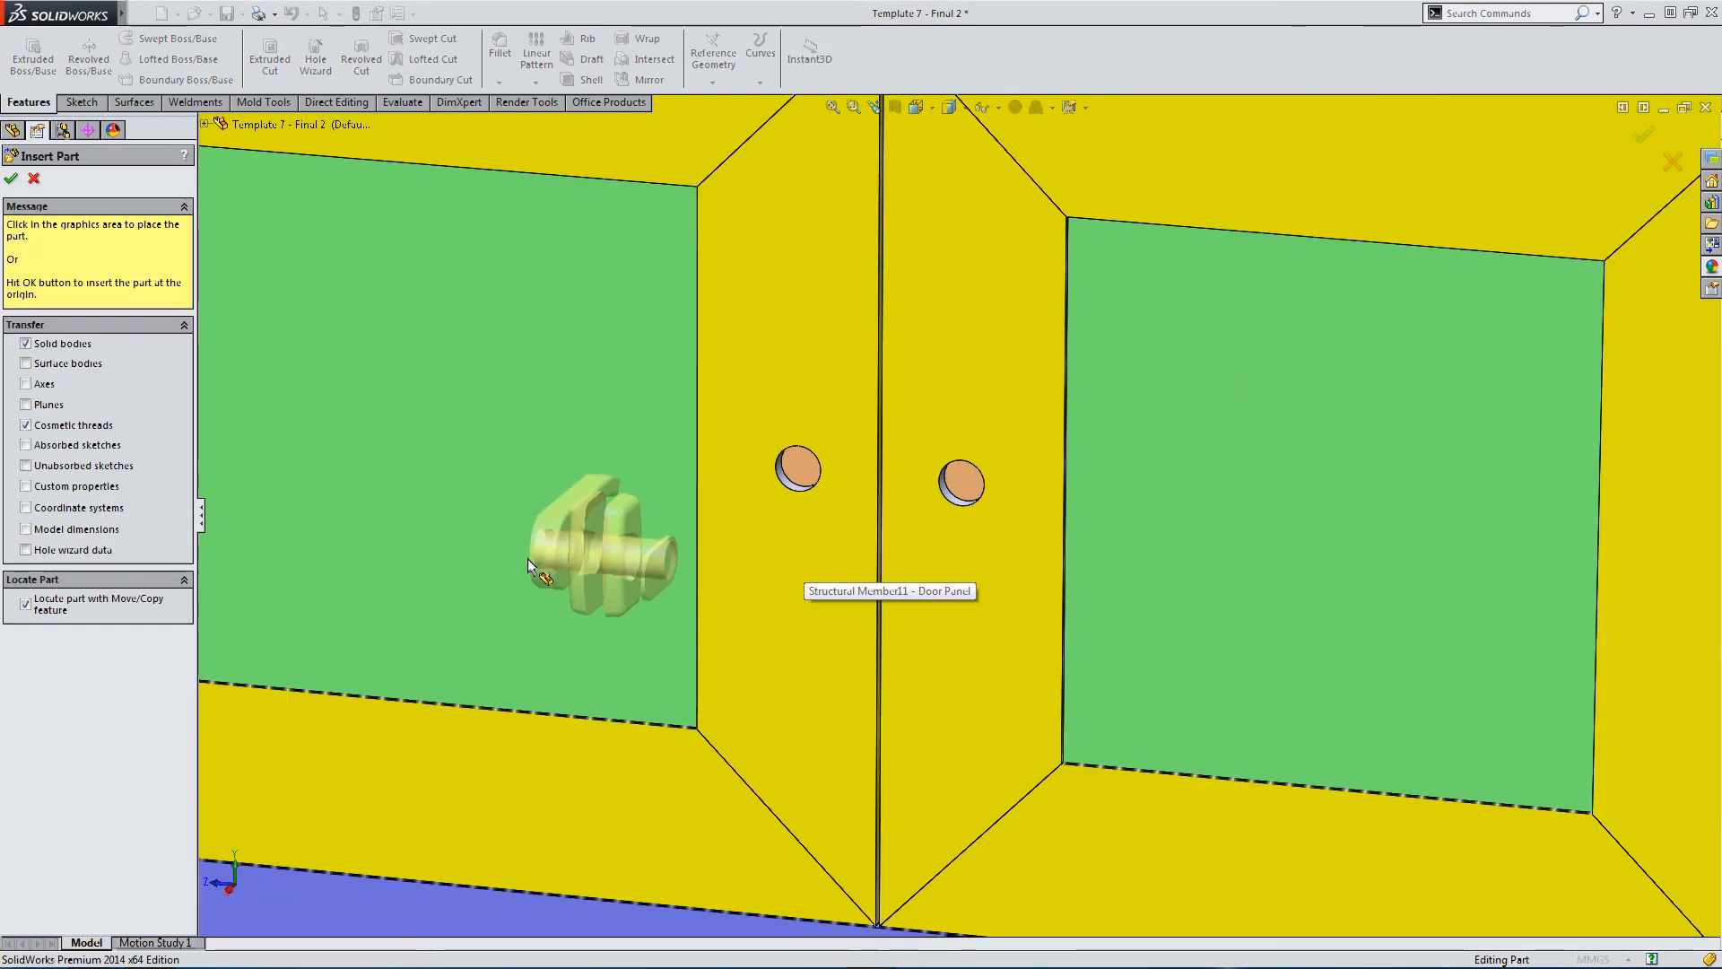
{"action": "left_click", "coordinate": [527, 558]}
Mate the handle's round shaft concentric with the hole in the left door frame.
{"action": "scroll", "coordinate": [872, 486], "scroll_direction": "down", "scroll_amount": 5}
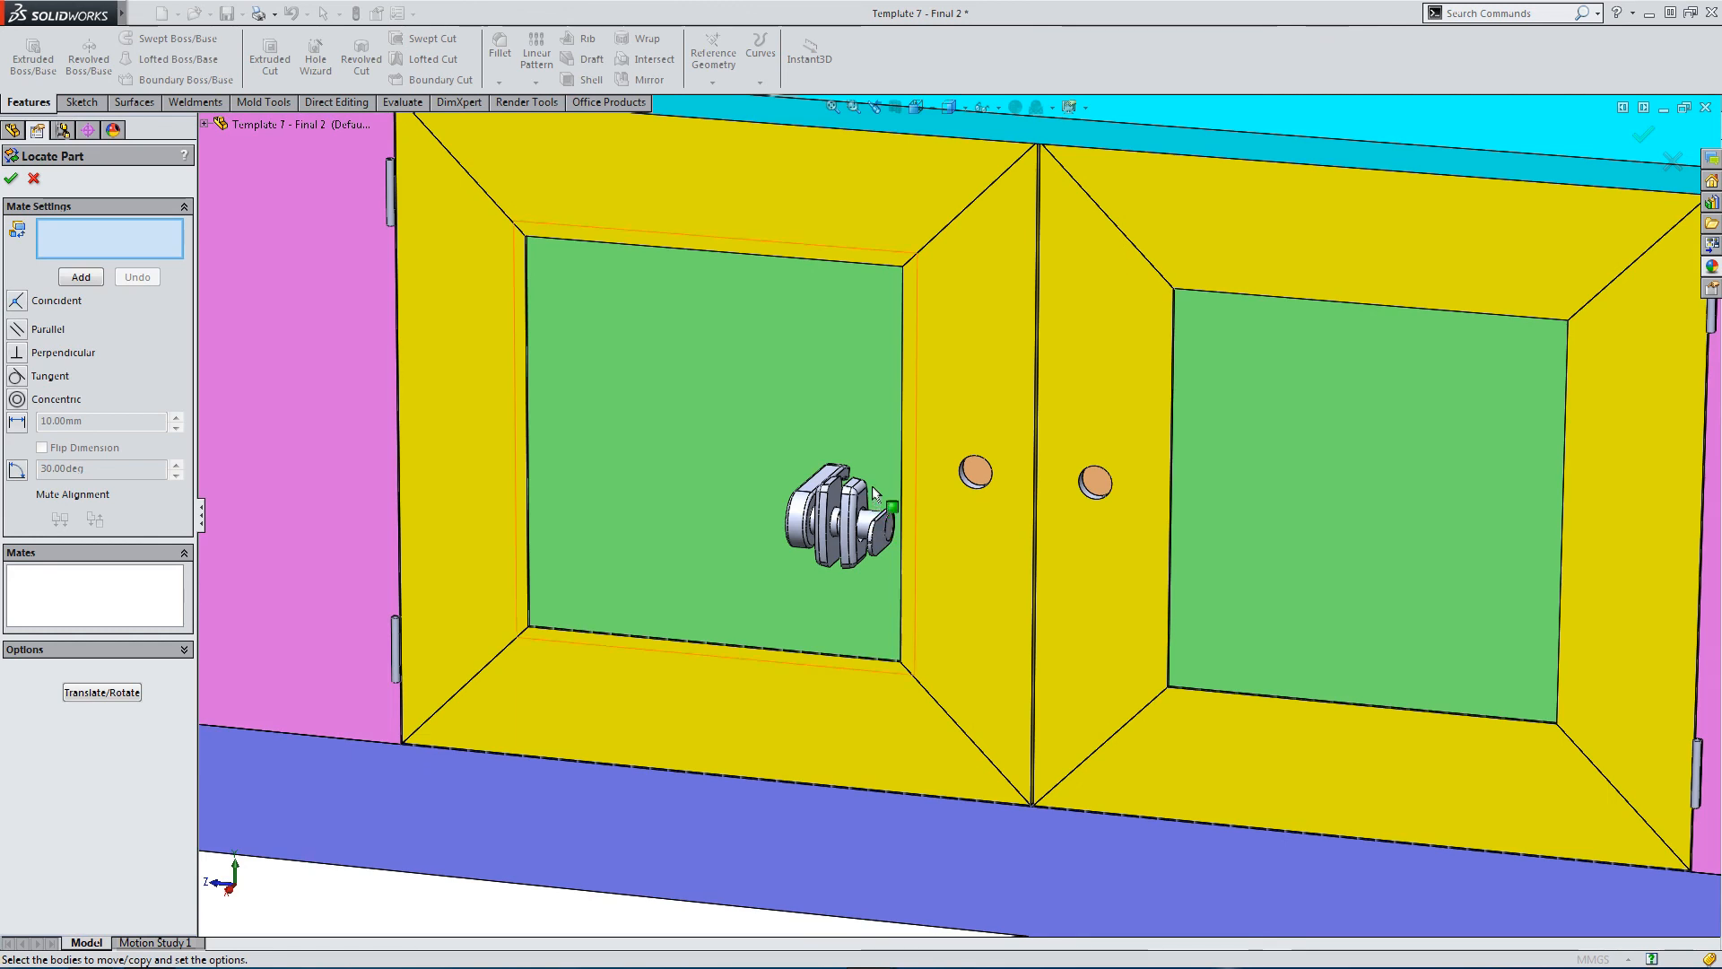
{"action": "scroll", "coordinate": [872, 486], "scroll_direction": "down", "scroll_amount": 3}
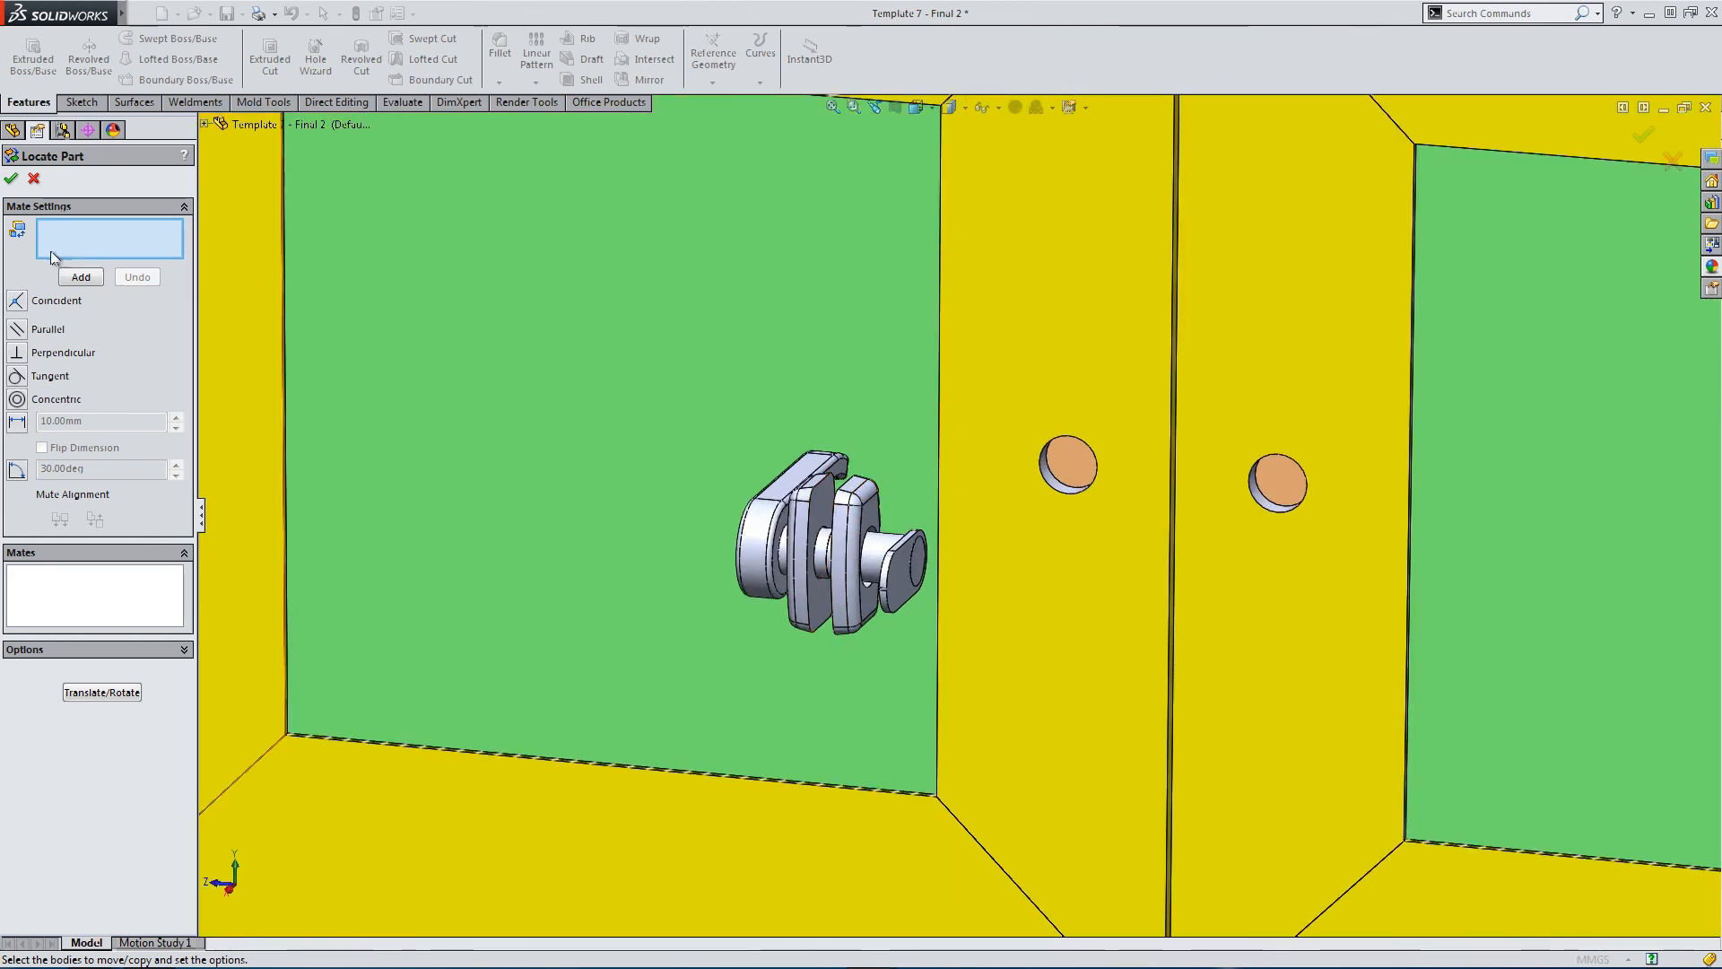
{"action": "left_click", "coordinate": [821, 547]}
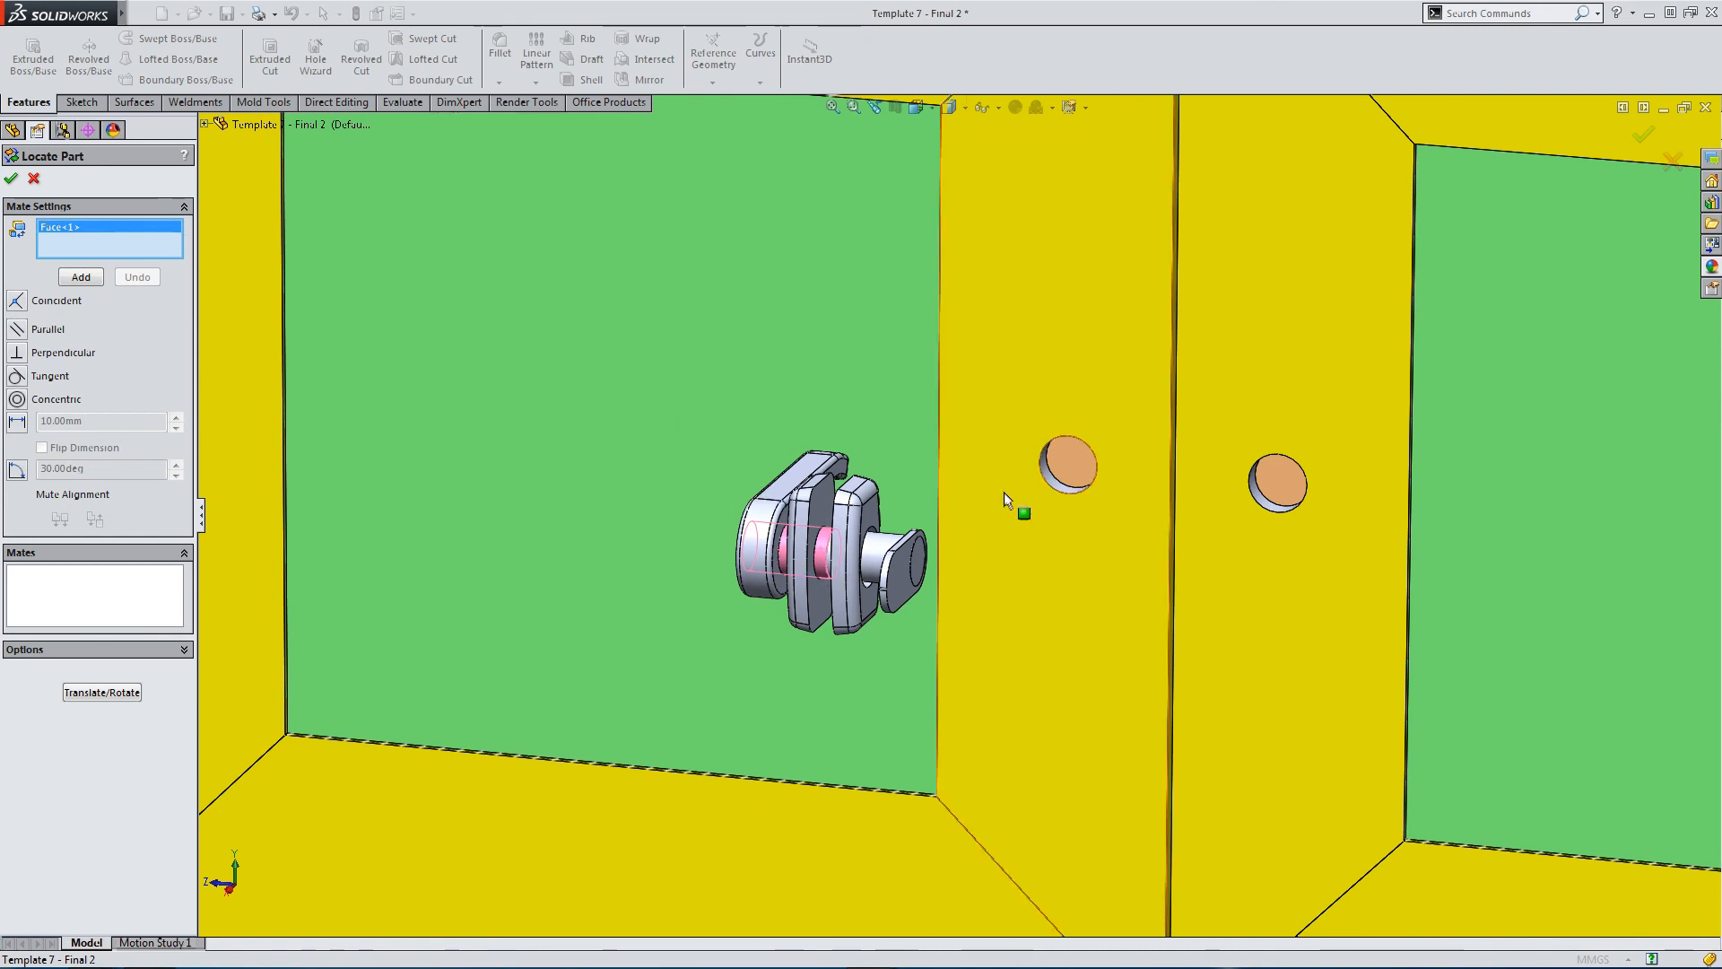
{"action": "scroll", "coordinate": [987, 484], "scroll_direction": "down", "scroll_amount": 3}
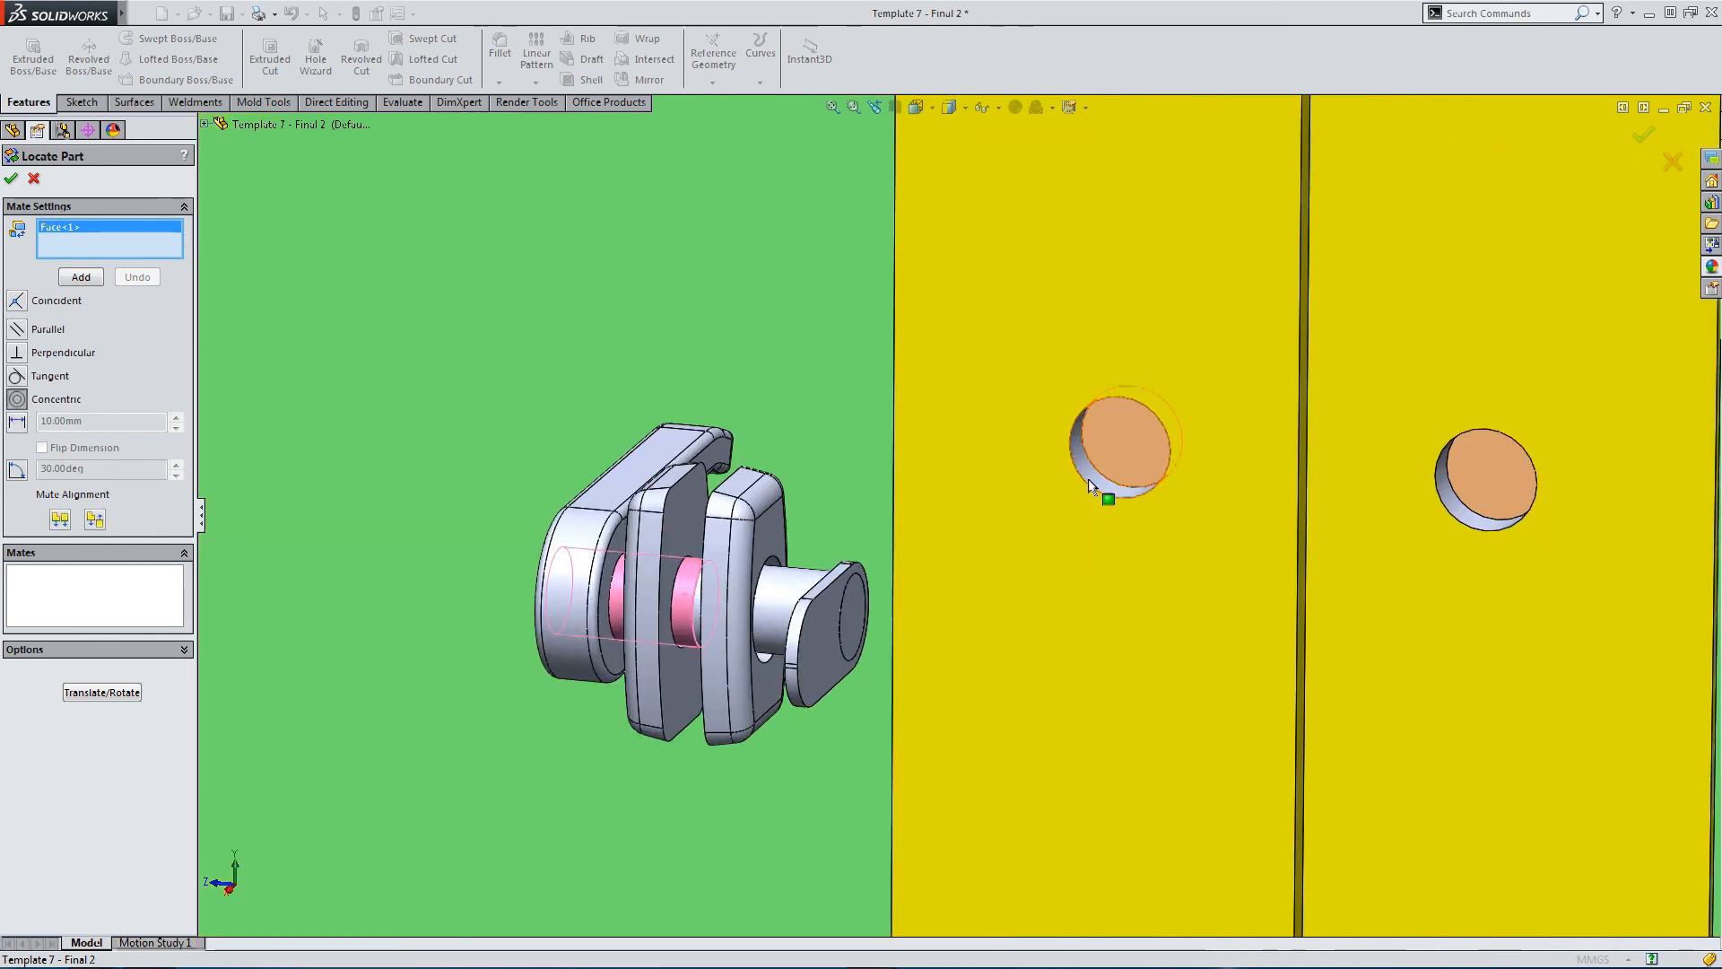
{"action": "left_click", "coordinate": [1089, 477]}
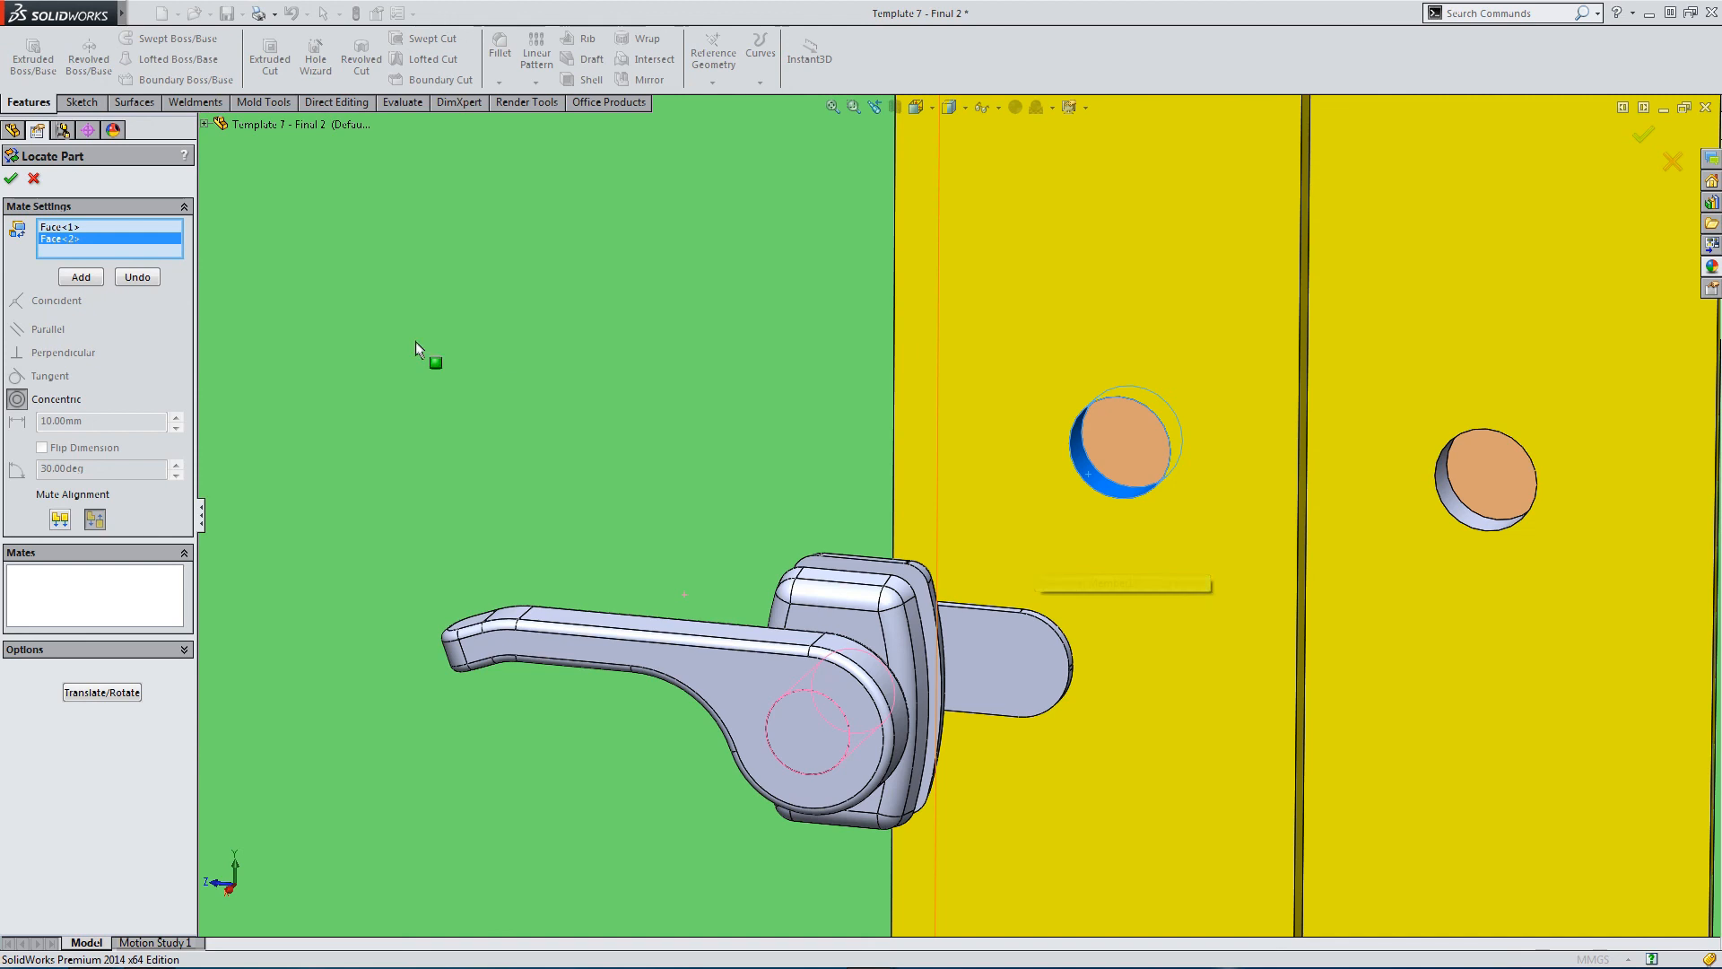
{"action": "left_click", "coordinate": [79, 278]}
Mate the hidden back face of the handle's front plate coincident with the left door frame's front face and accept the handle placement.
{"action": "middle_click_drag", "start_coordinate": [718, 538], "coordinate": [842, 599]}
{"action": "right_click", "coordinate": [920, 637]}
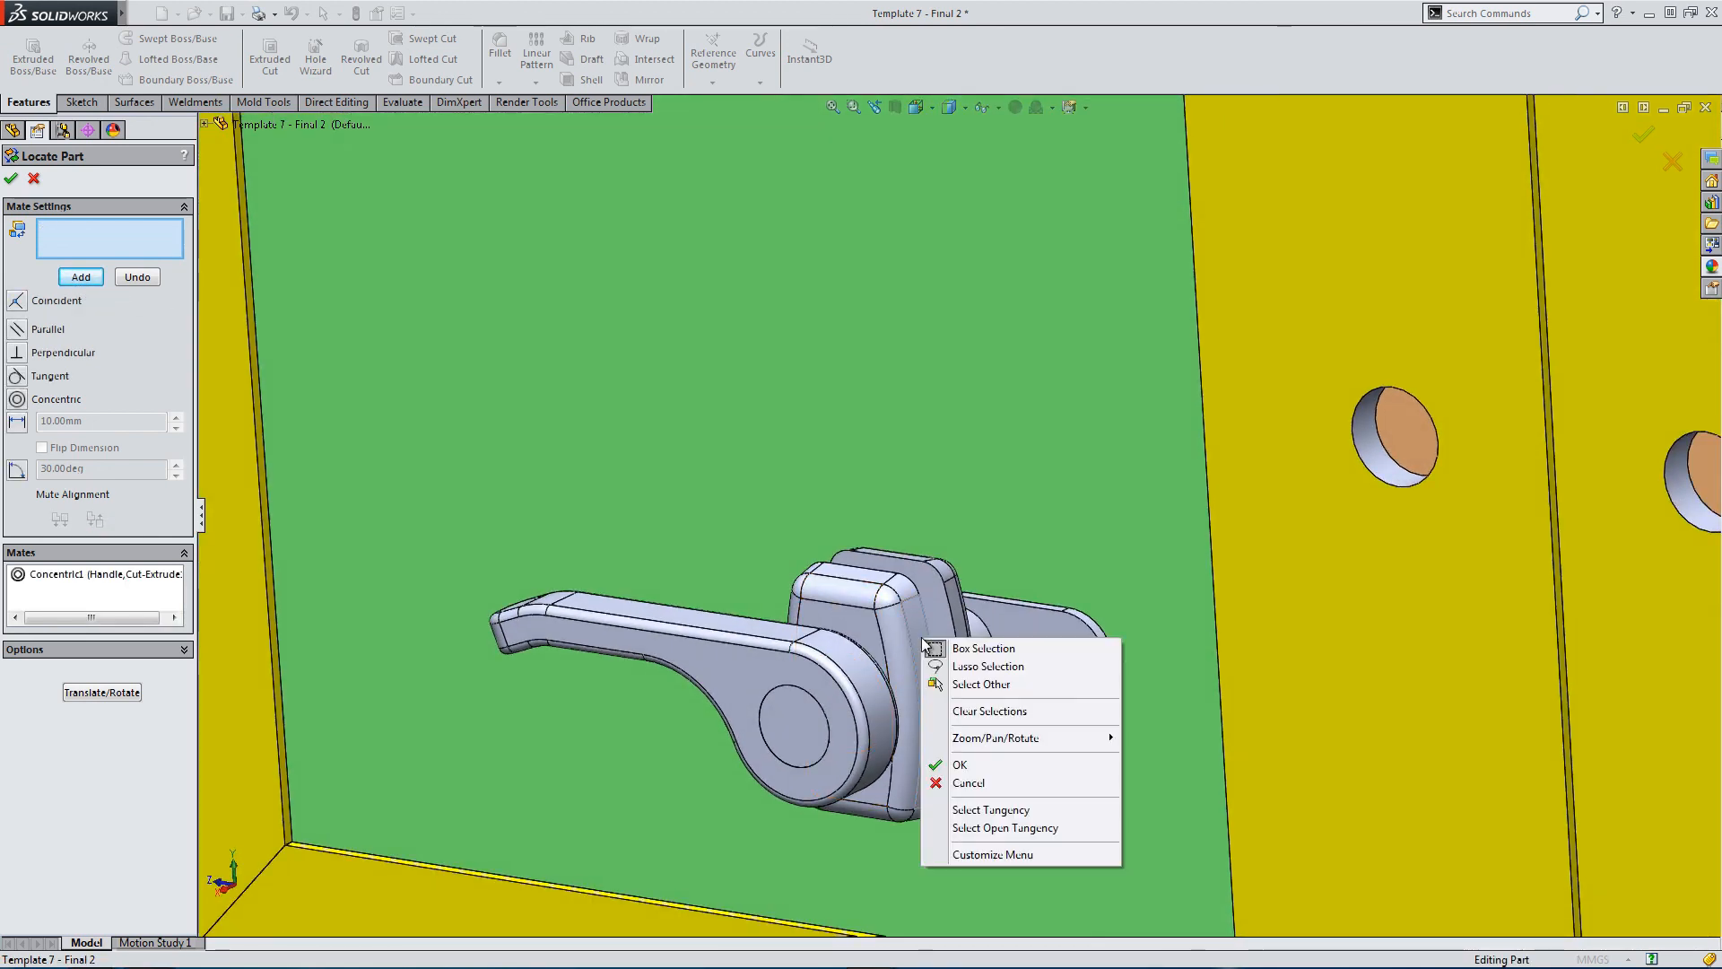
{"action": "left_click", "coordinate": [951, 688]}
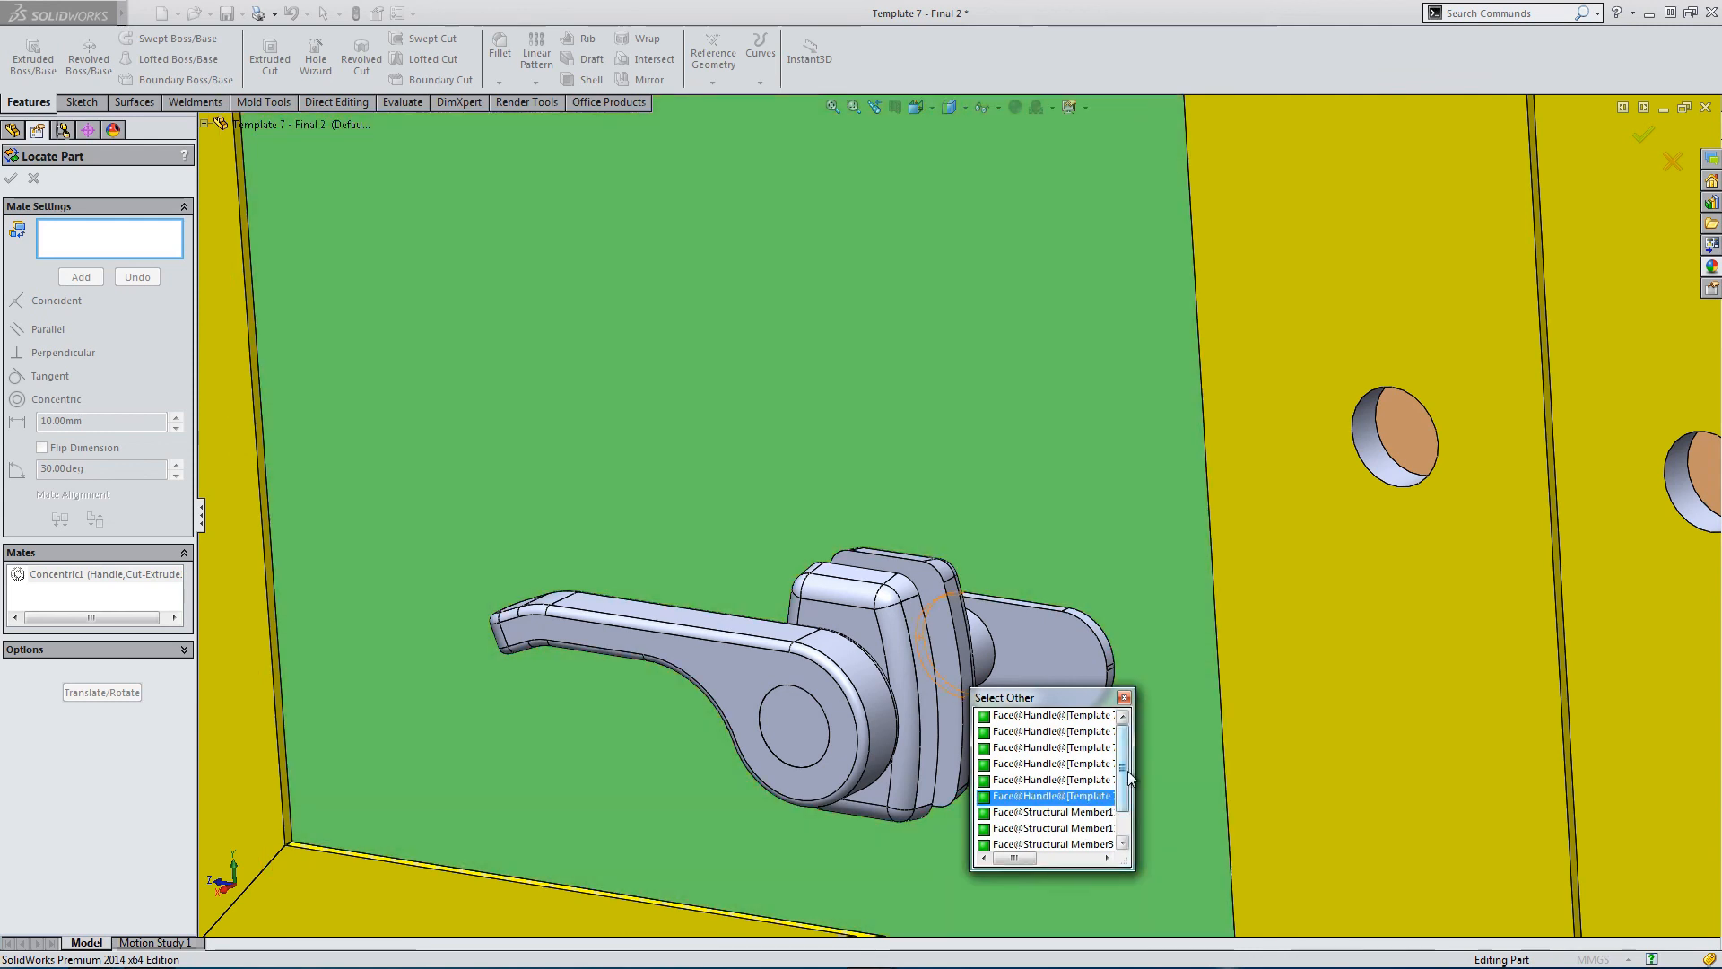
{"action": "left_click", "coordinate": [1127, 818]}
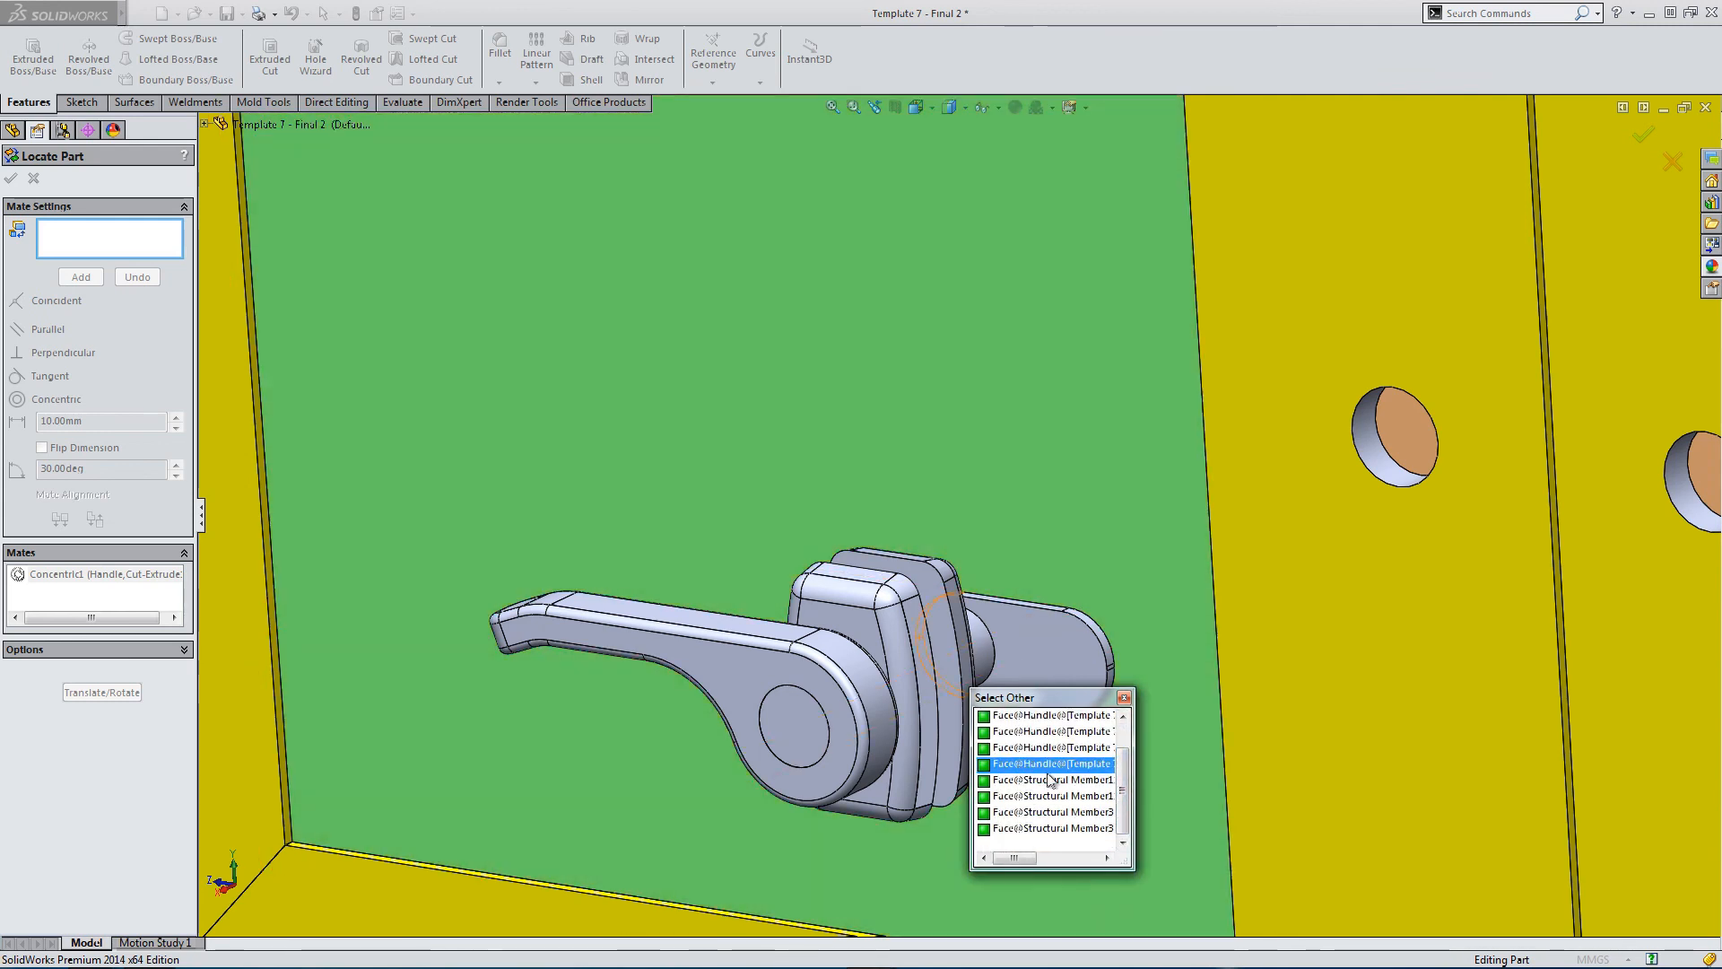
{"action": "scroll", "coordinate": [1127, 780], "scroll_direction": "up", "scroll_amount": 1}
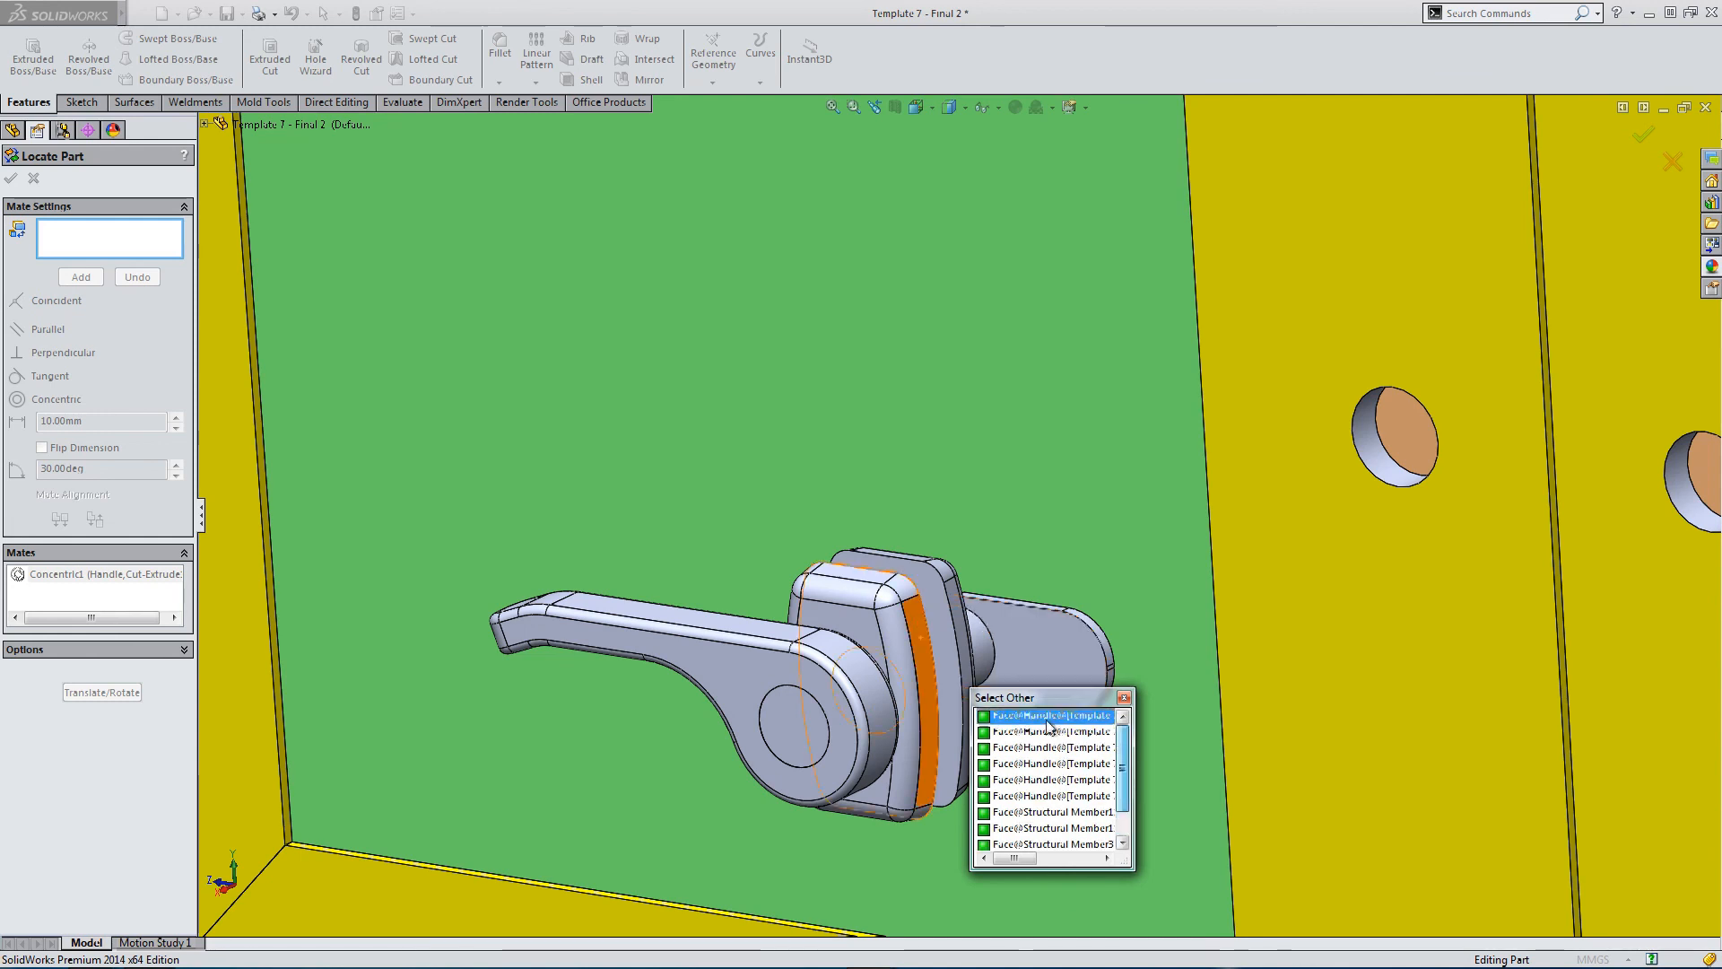
{"action": "left_click", "coordinate": [1014, 717]}
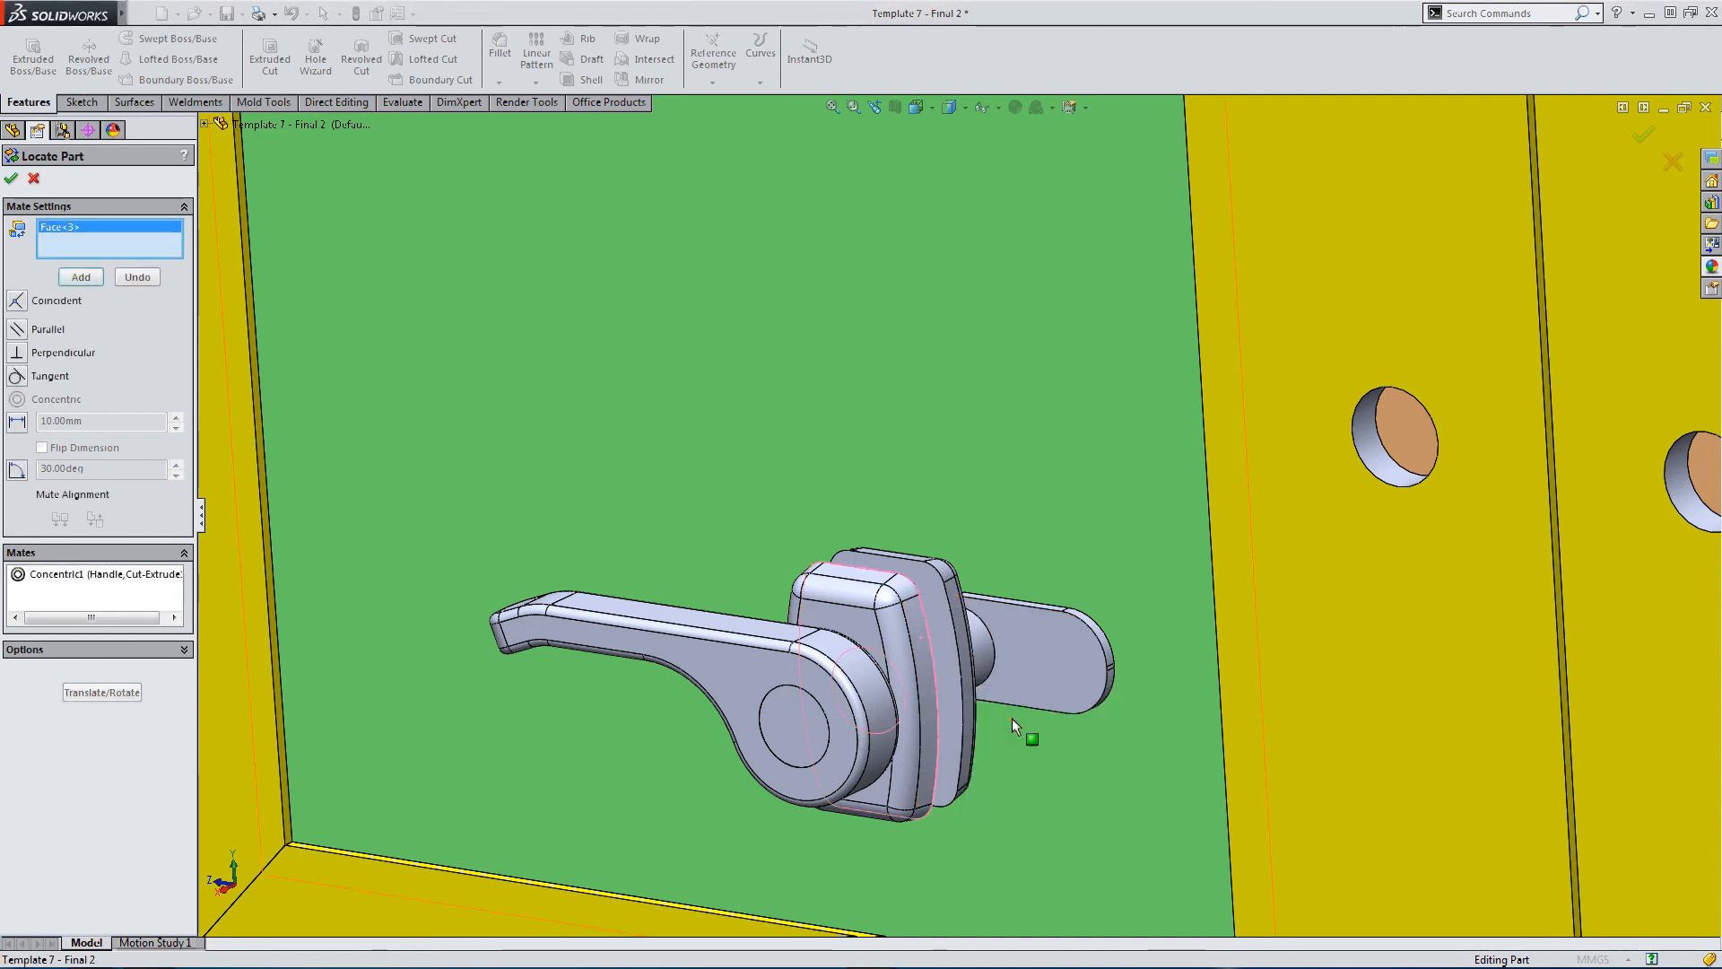
{"action": "left_click", "coordinate": [1324, 473]}
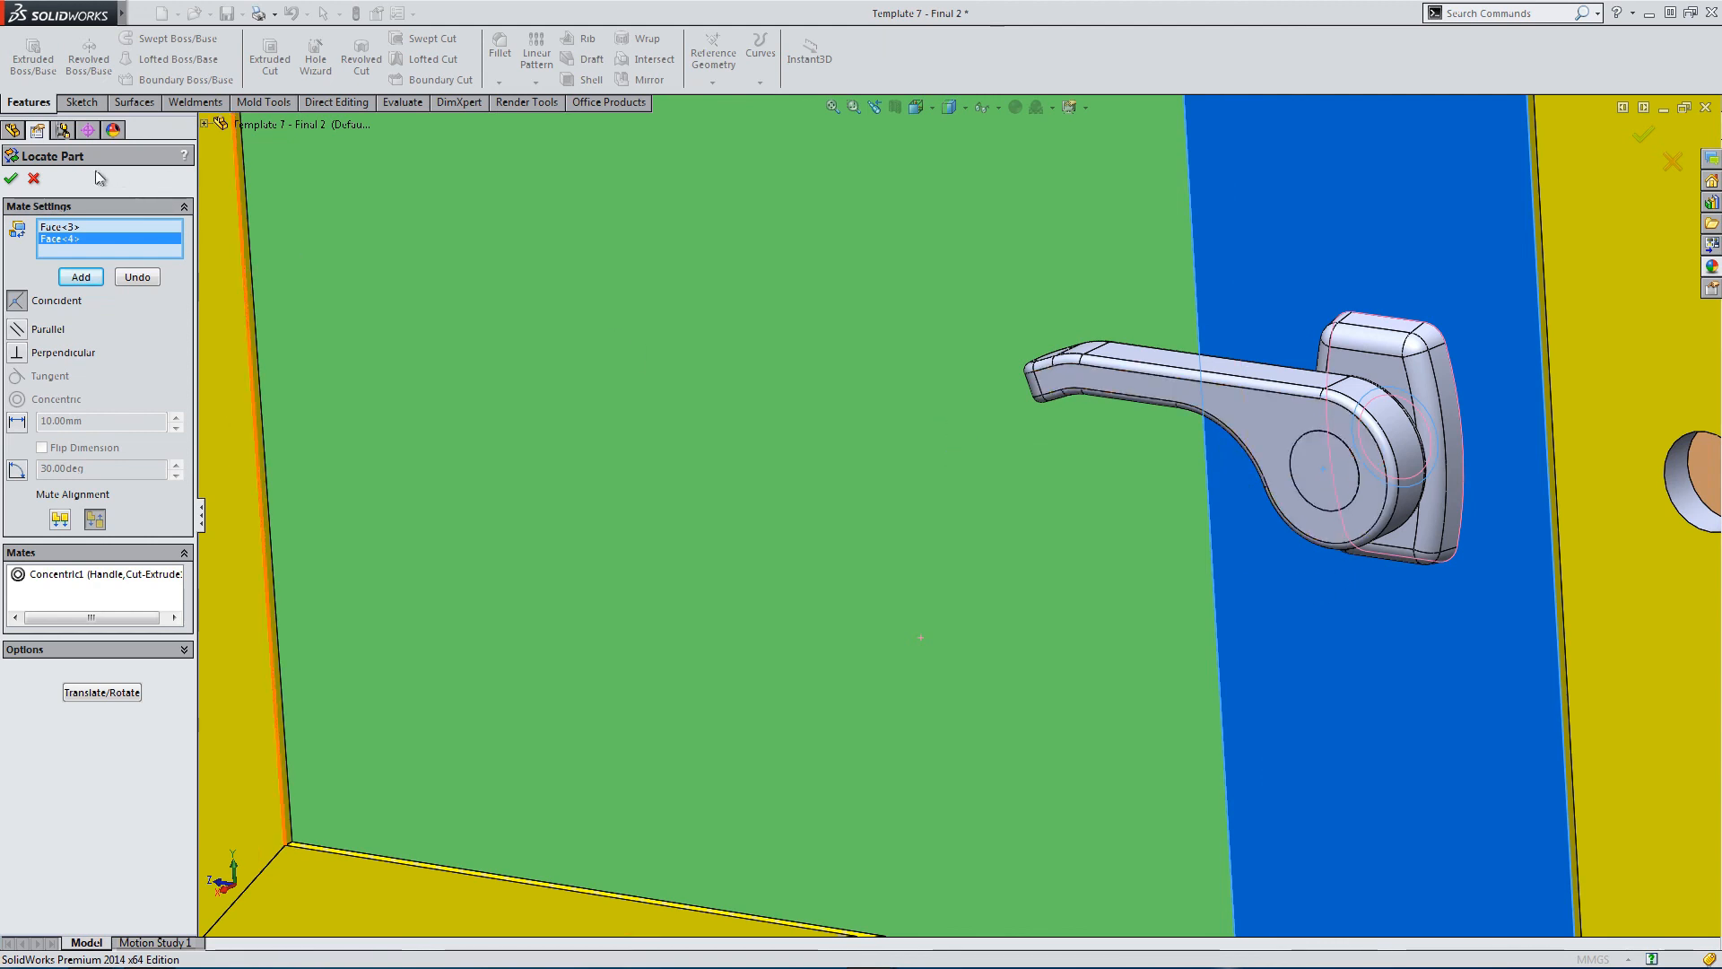
{"action": "left_click", "coordinate": [78, 276]}
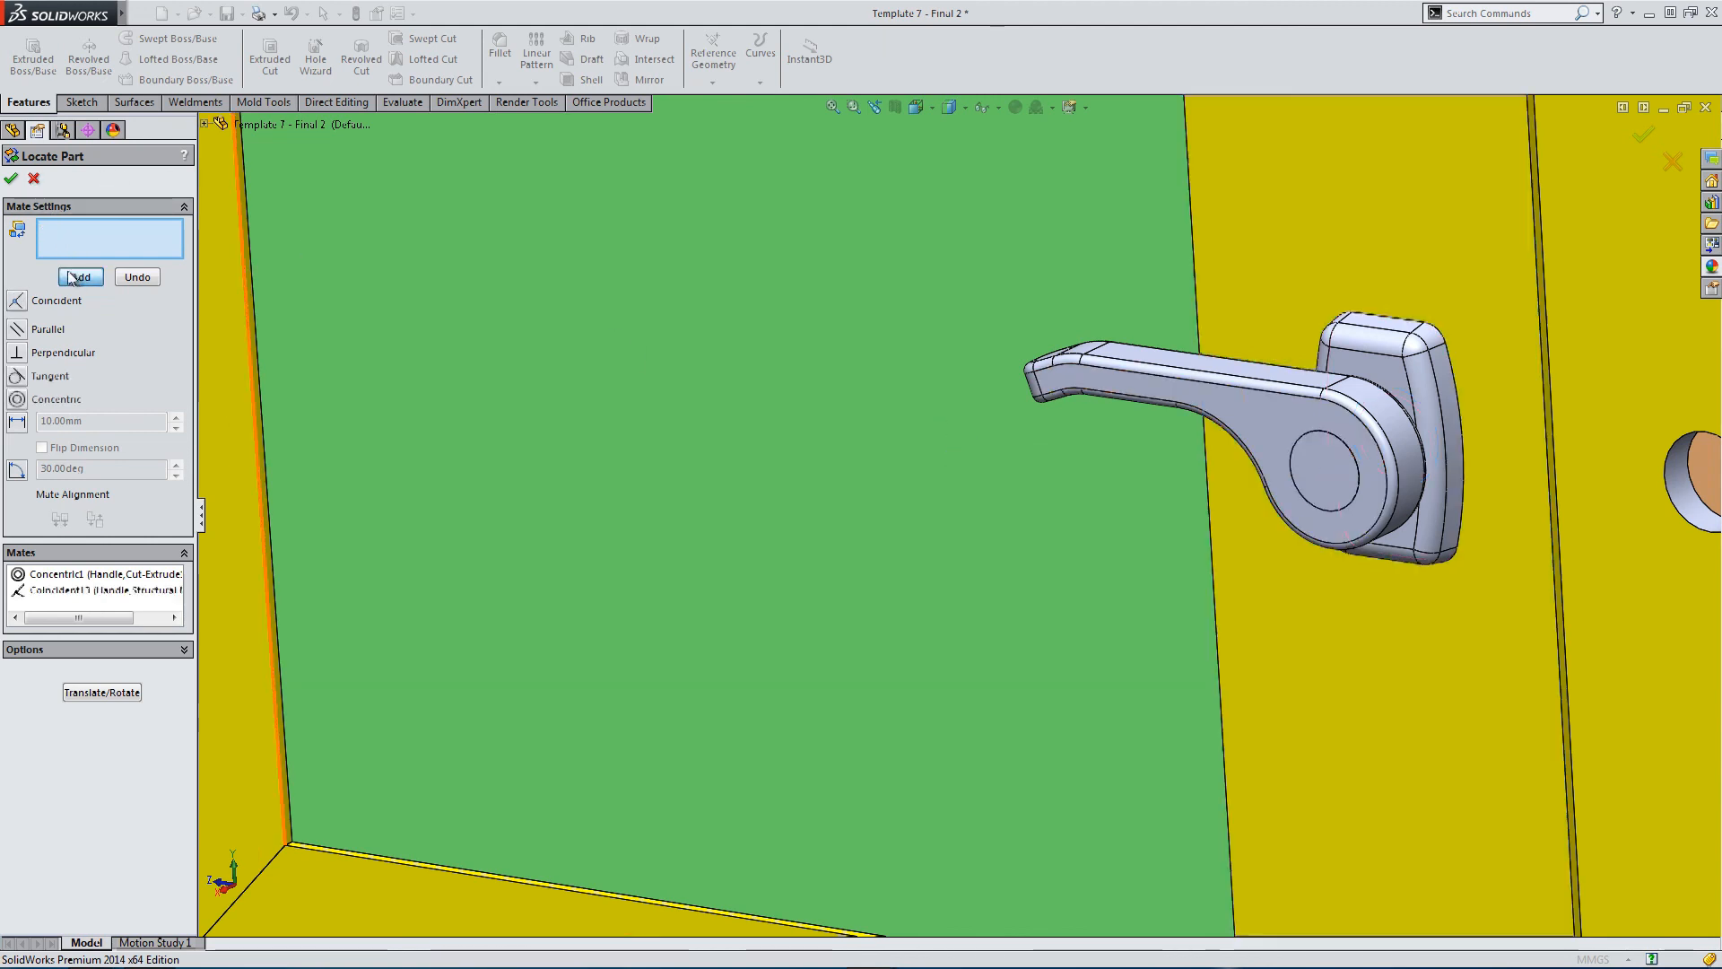
{"action": "left_click", "coordinate": [12, 179]}
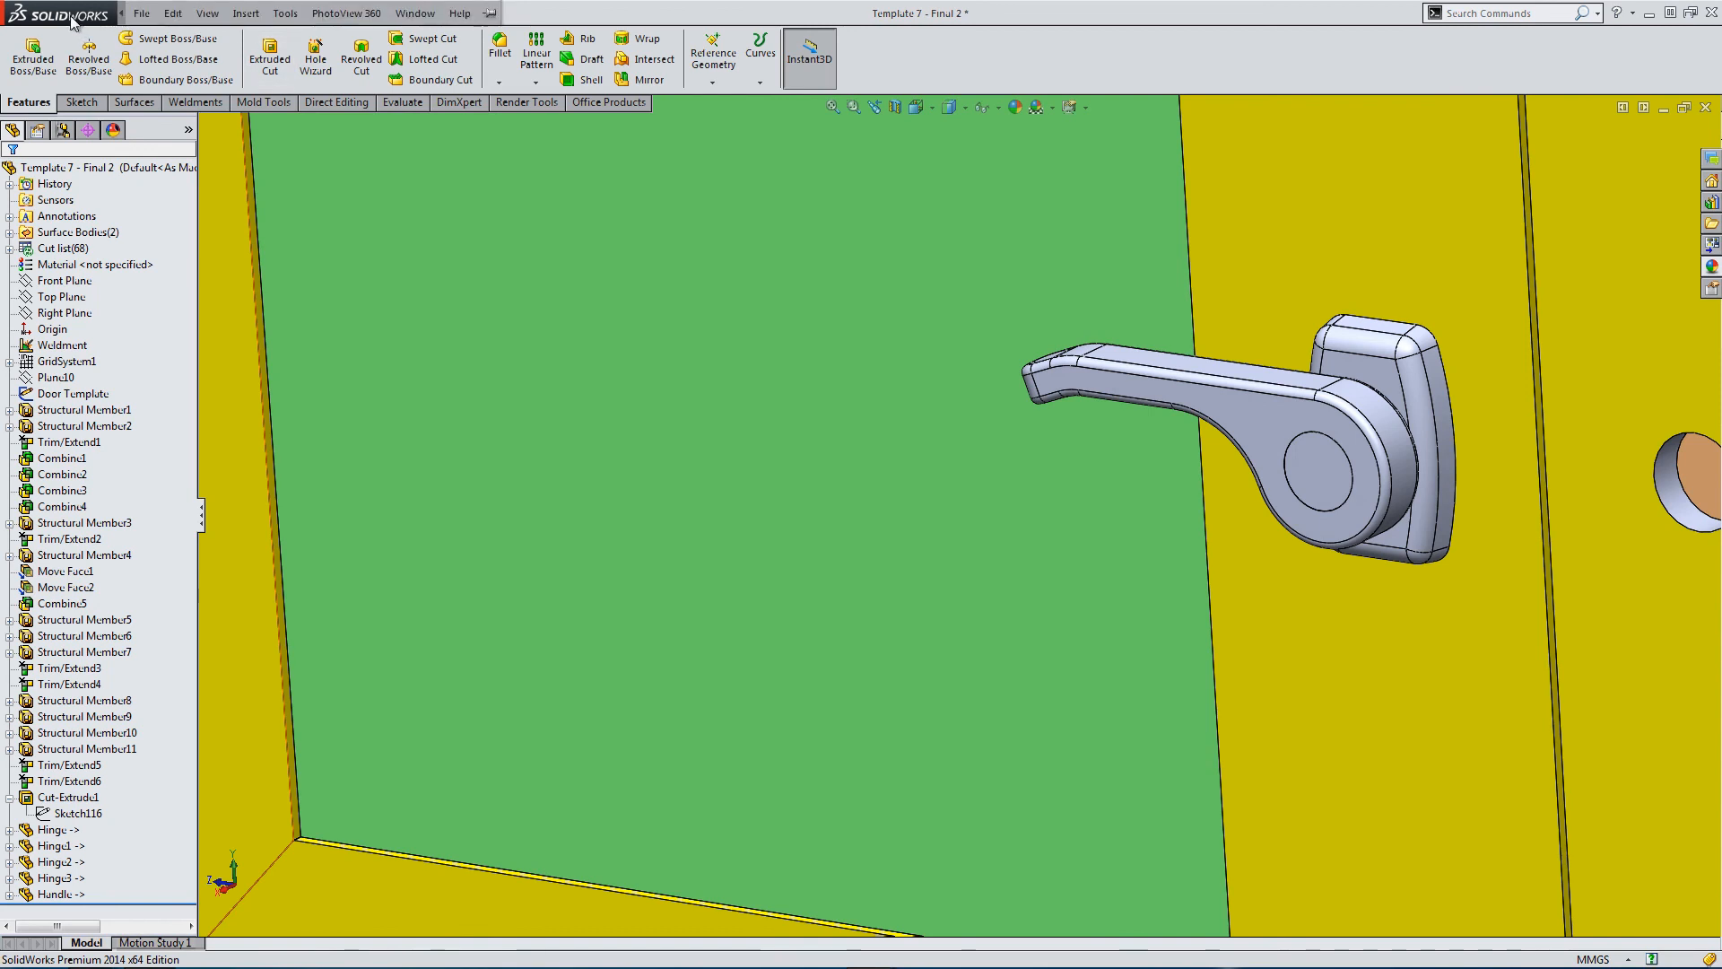
Insert the Handle 2 part and place it near the lower outer corner of the left door.
{"action": "left_click", "coordinate": [244, 14]}
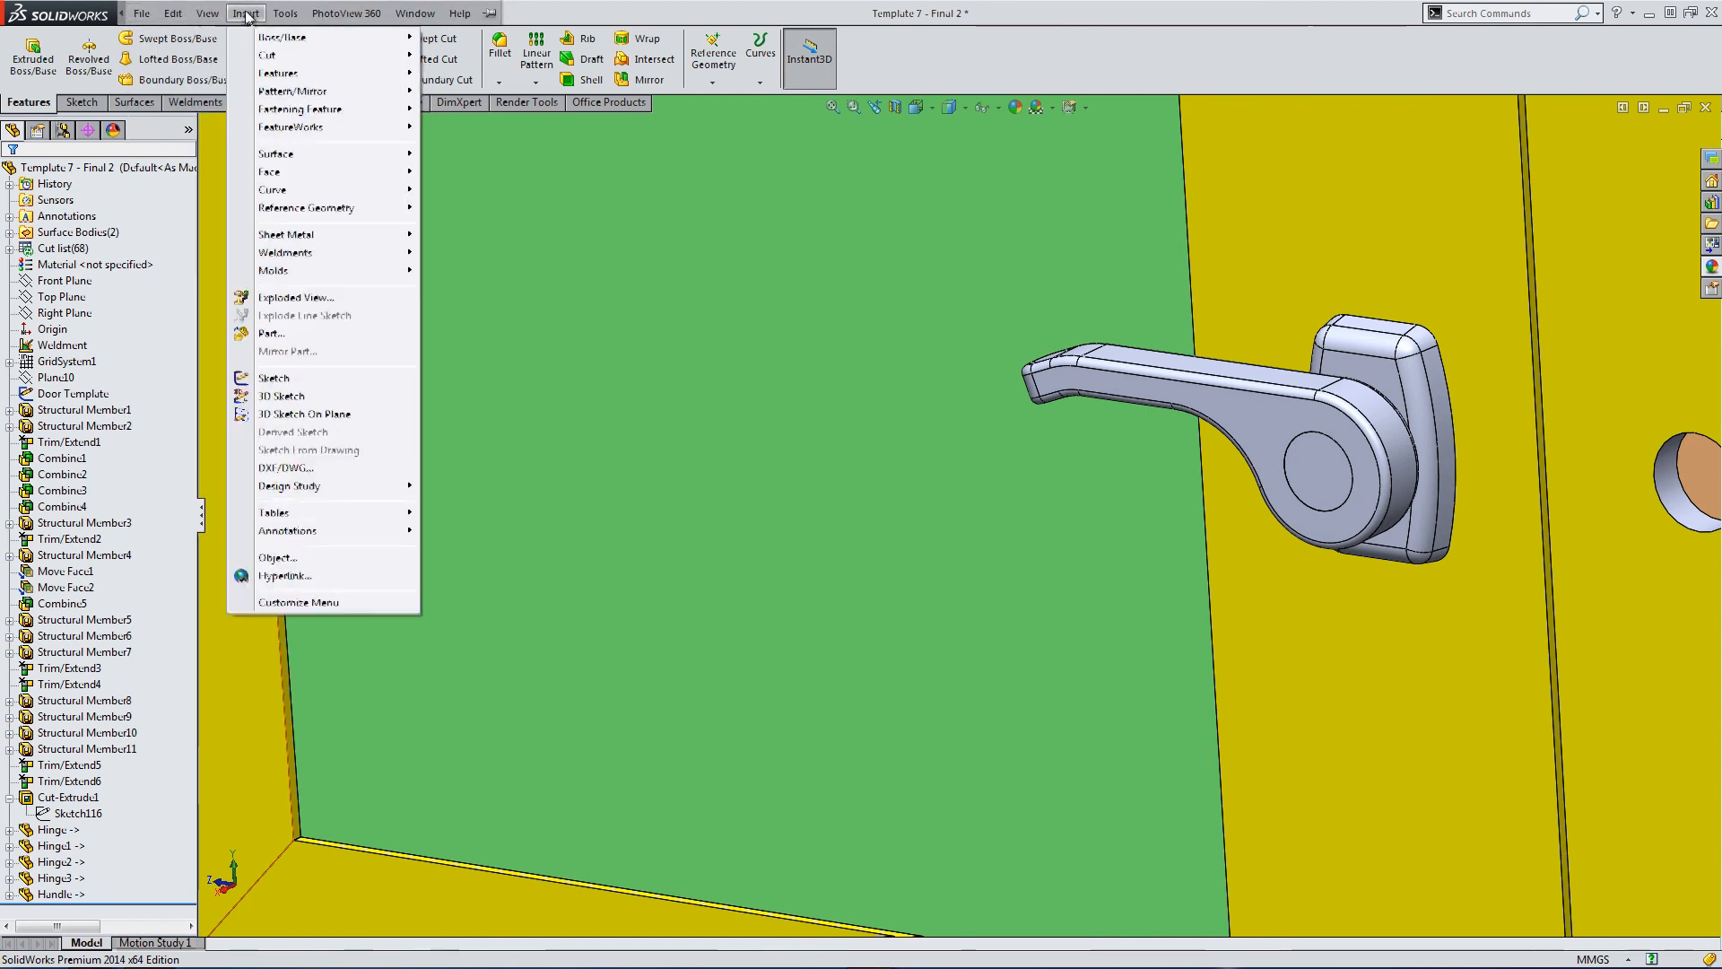
{"action": "left_click", "coordinate": [310, 333]}
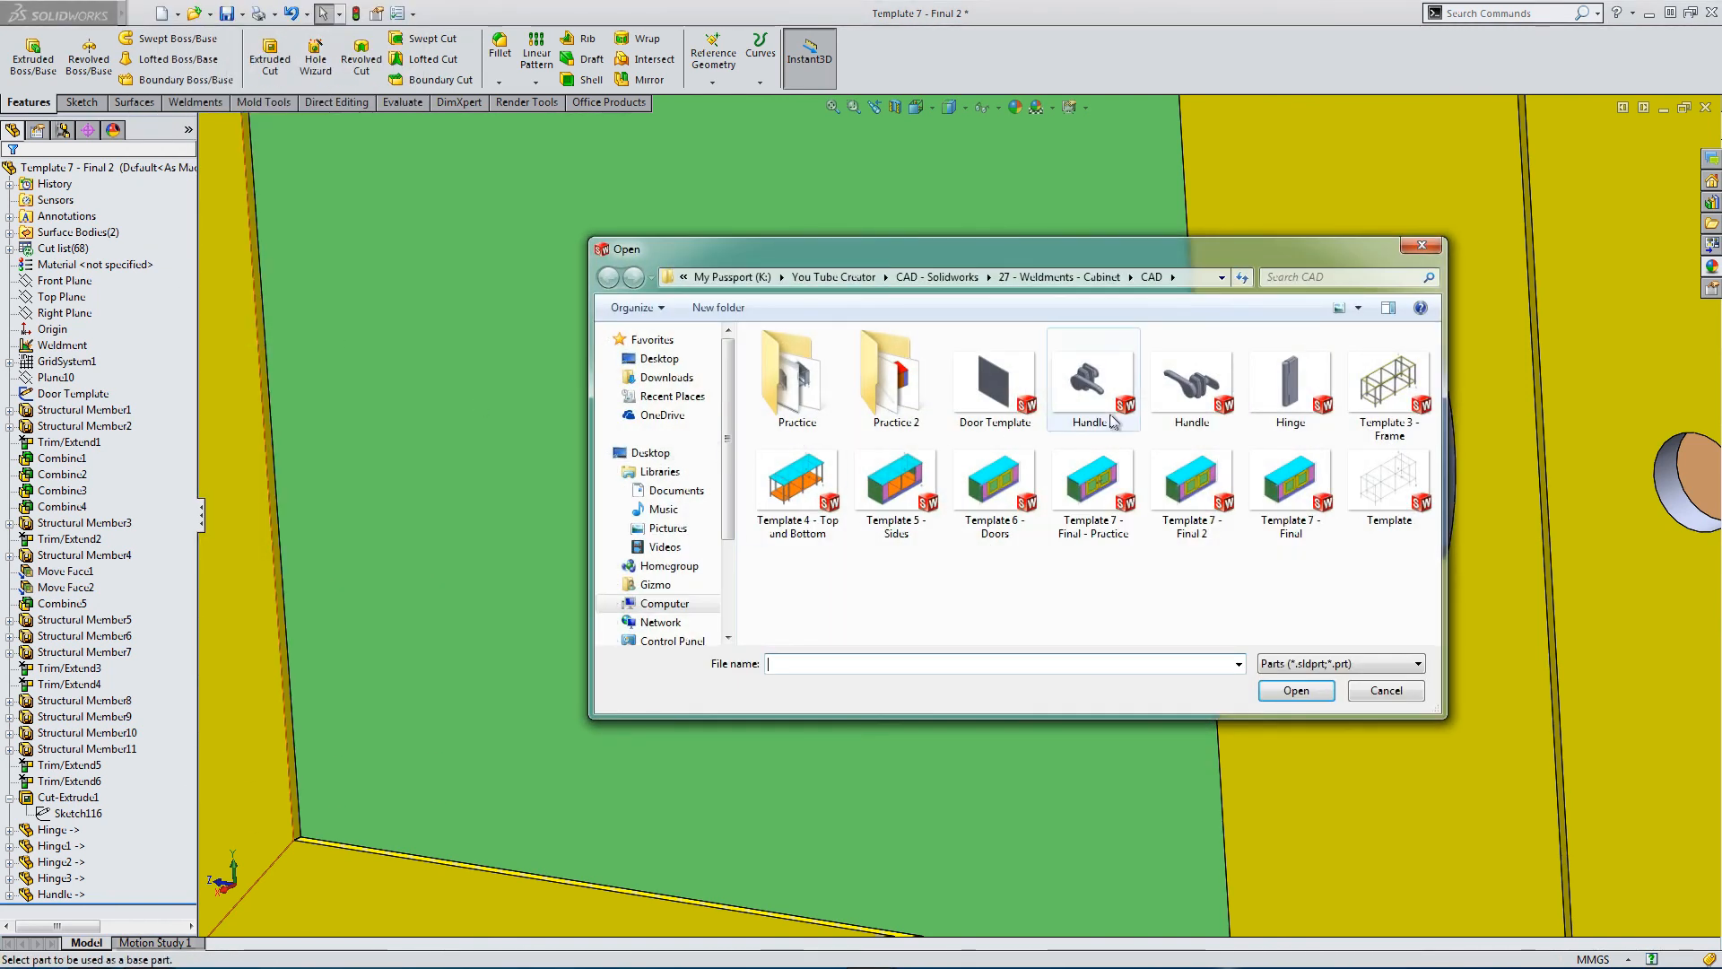
{"action": "double_click", "coordinate": [1088, 395]}
{"action": "scroll", "coordinate": [1099, 395], "scroll_direction": "up", "scroll_amount": 5}
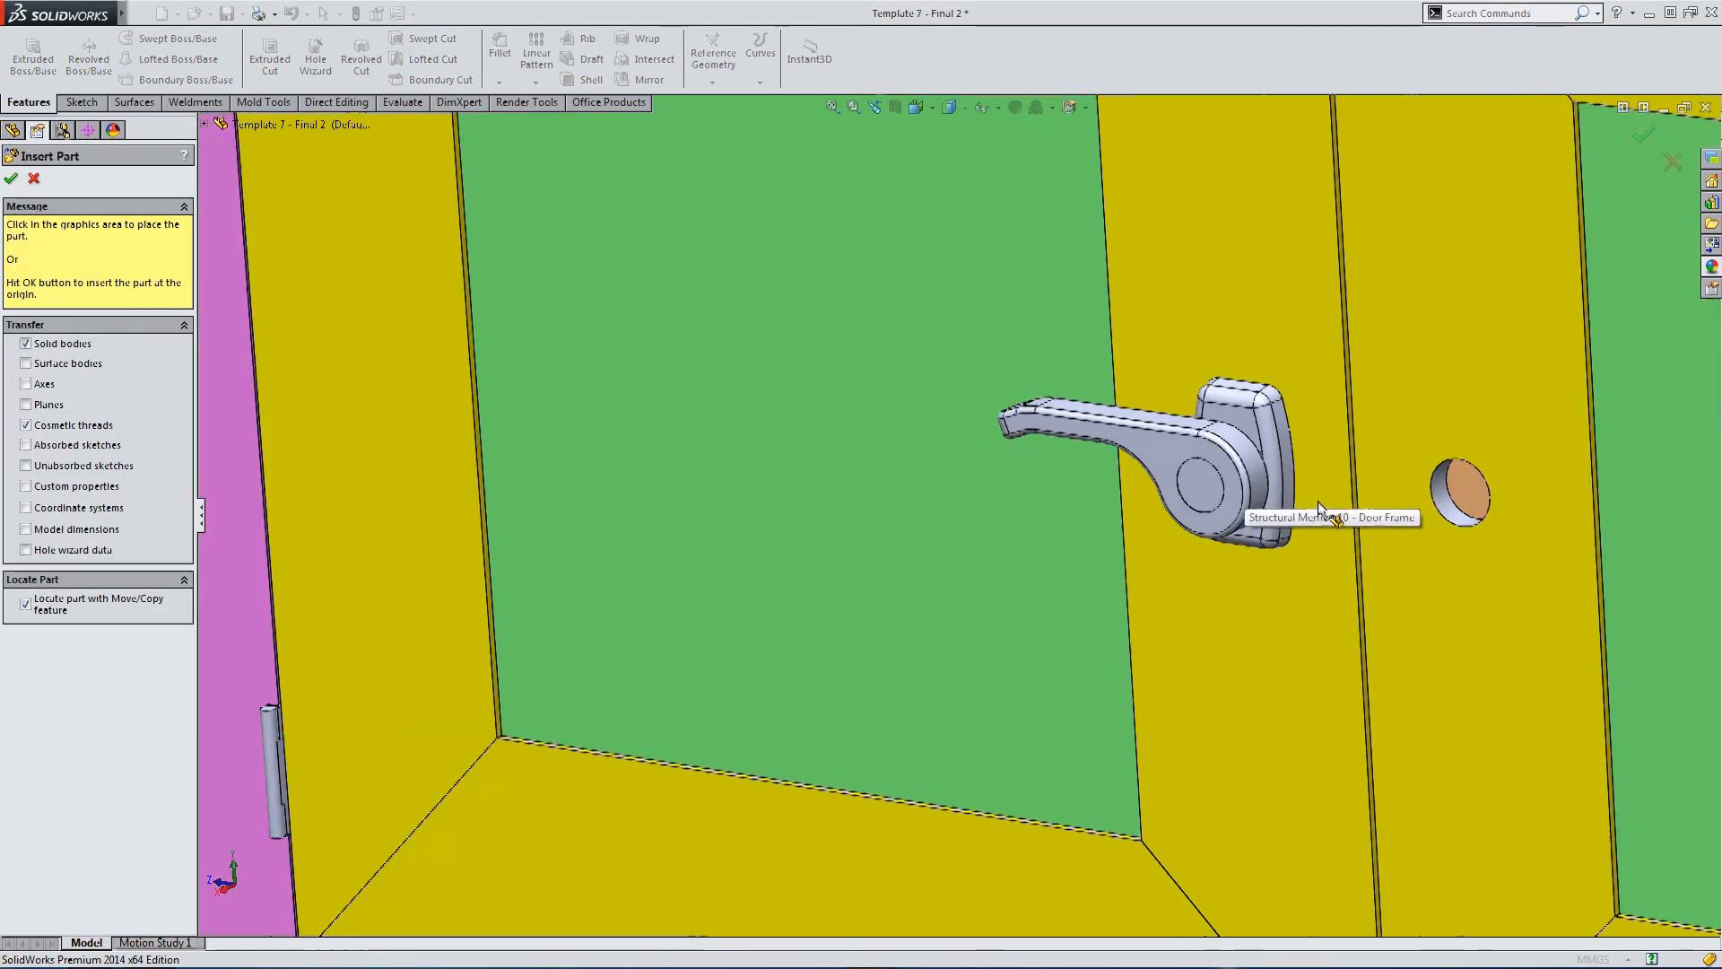
{"action": "scroll", "coordinate": [1039, 672], "scroll_direction": "up", "scroll_amount": 2}
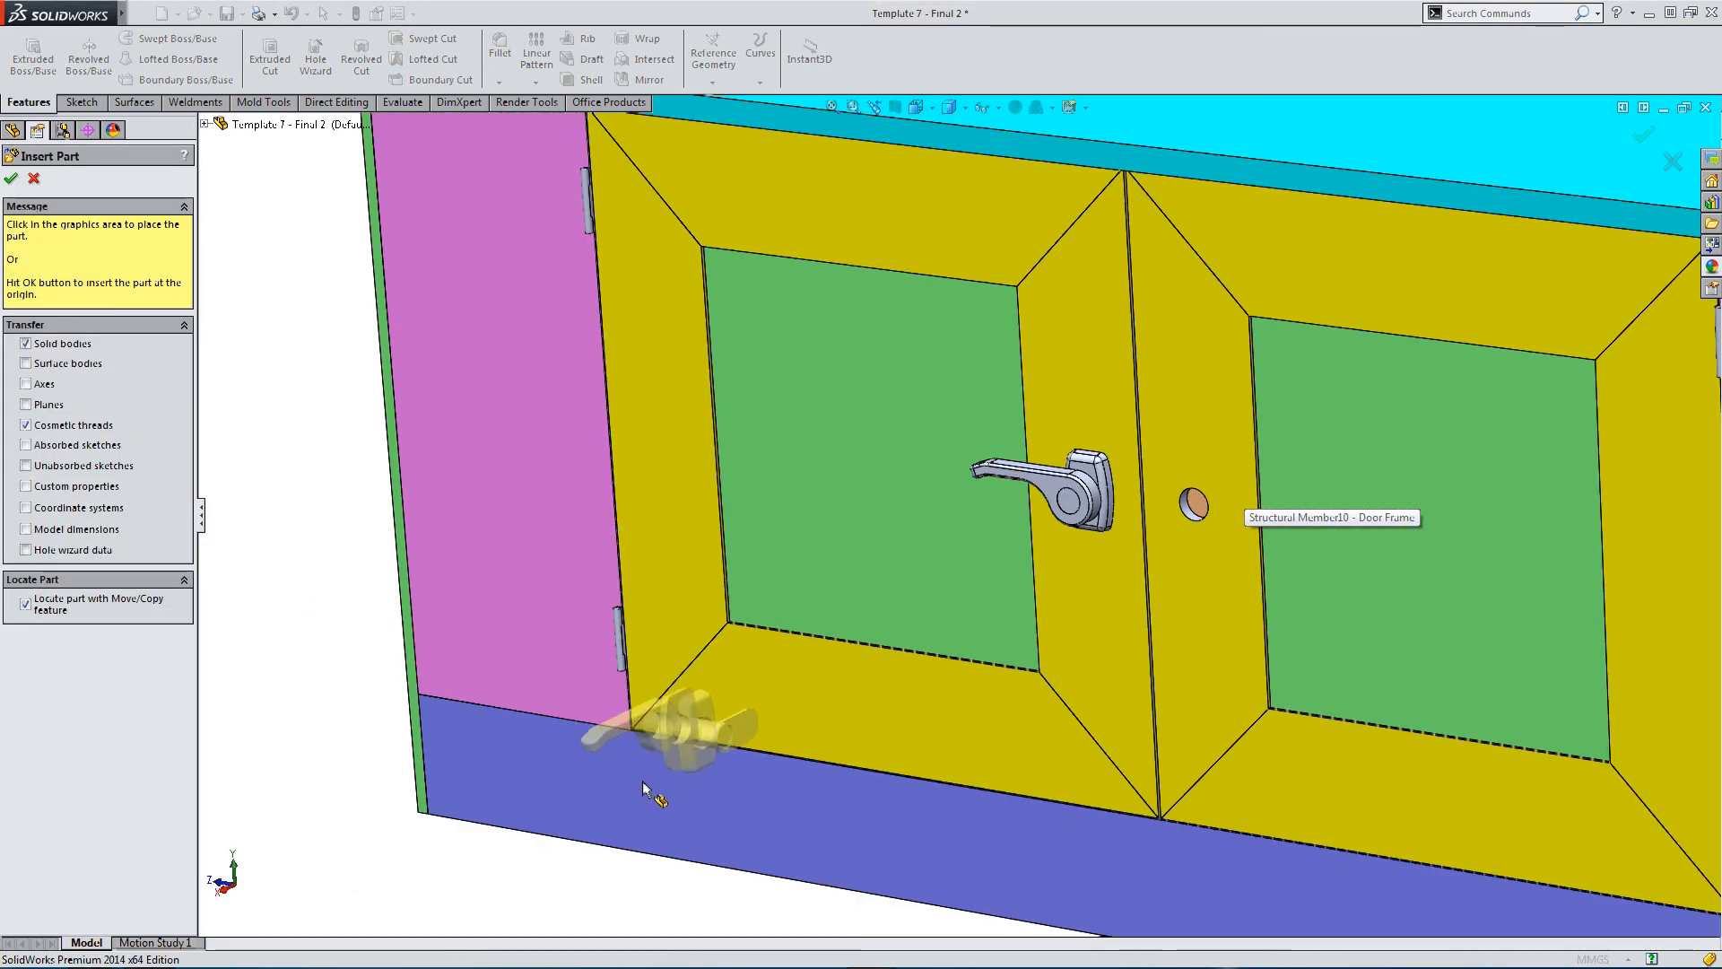
{"action": "scroll", "coordinate": [690, 771], "scroll_direction": "up", "scroll_amount": 3}
{"action": "left_click", "coordinate": [718, 708]}
Mate the second handle's shaft concentric with the right door's hole, reversing the alignment so its lever faces the front.
{"action": "scroll", "coordinate": [771, 646], "scroll_direction": "down", "scroll_amount": 6}
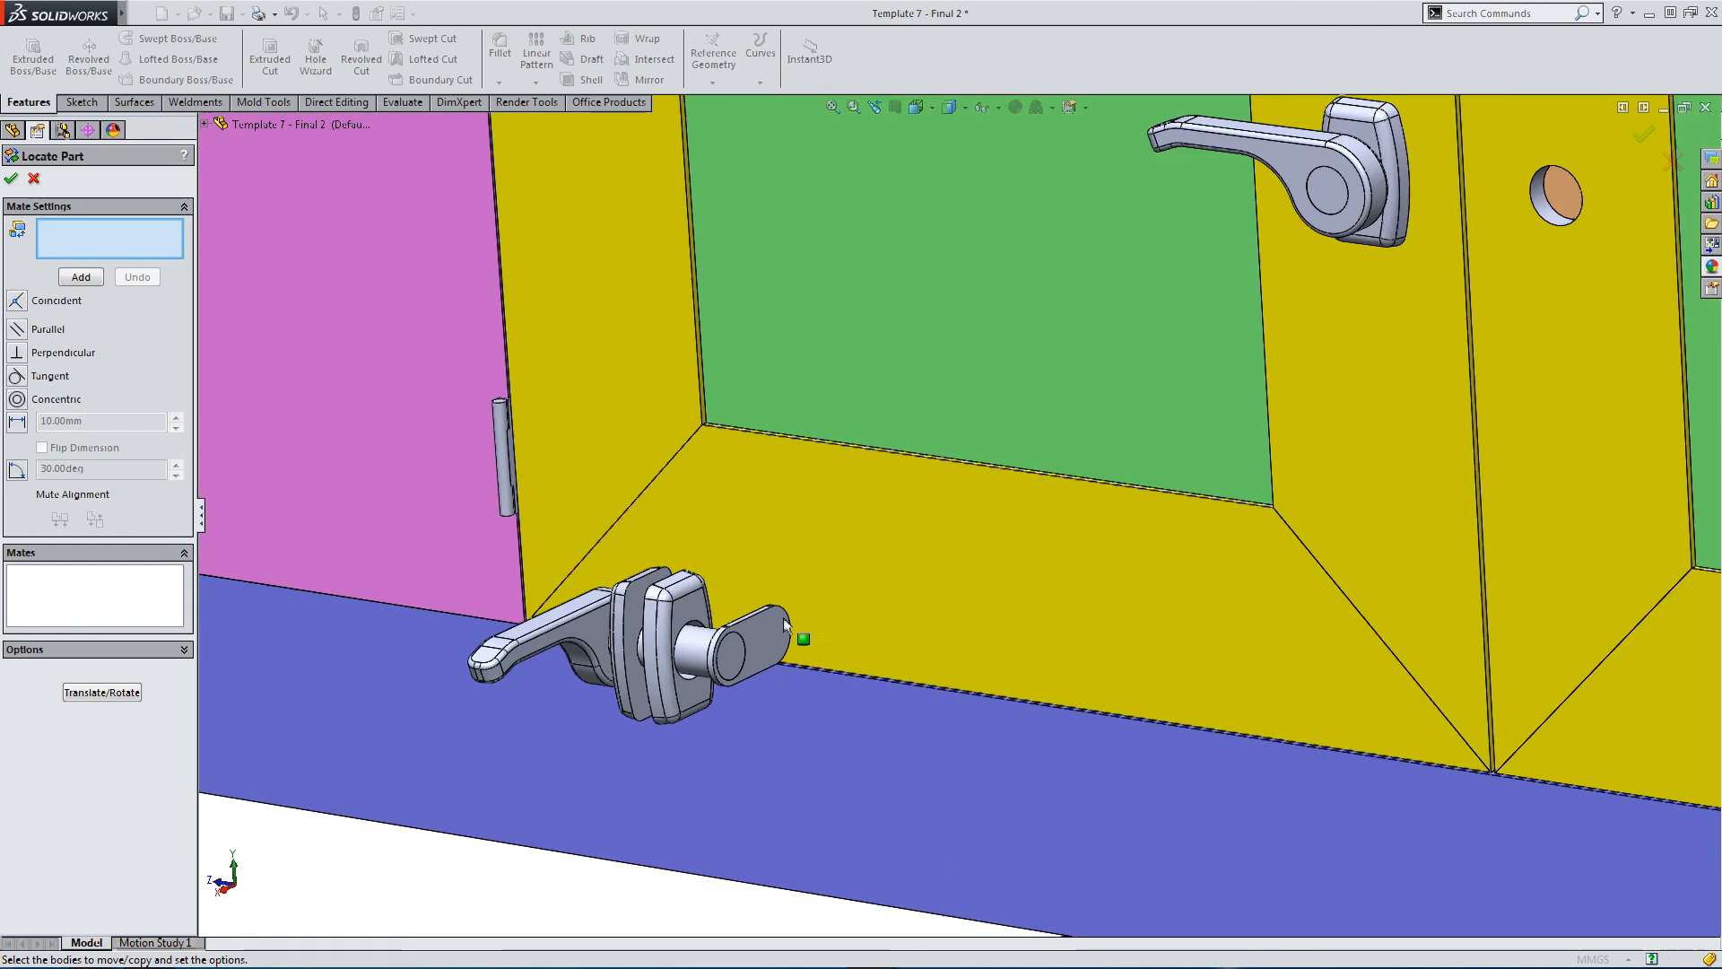
{"action": "left_click", "coordinate": [708, 652]}
{"action": "left_click", "coordinate": [1539, 205]}
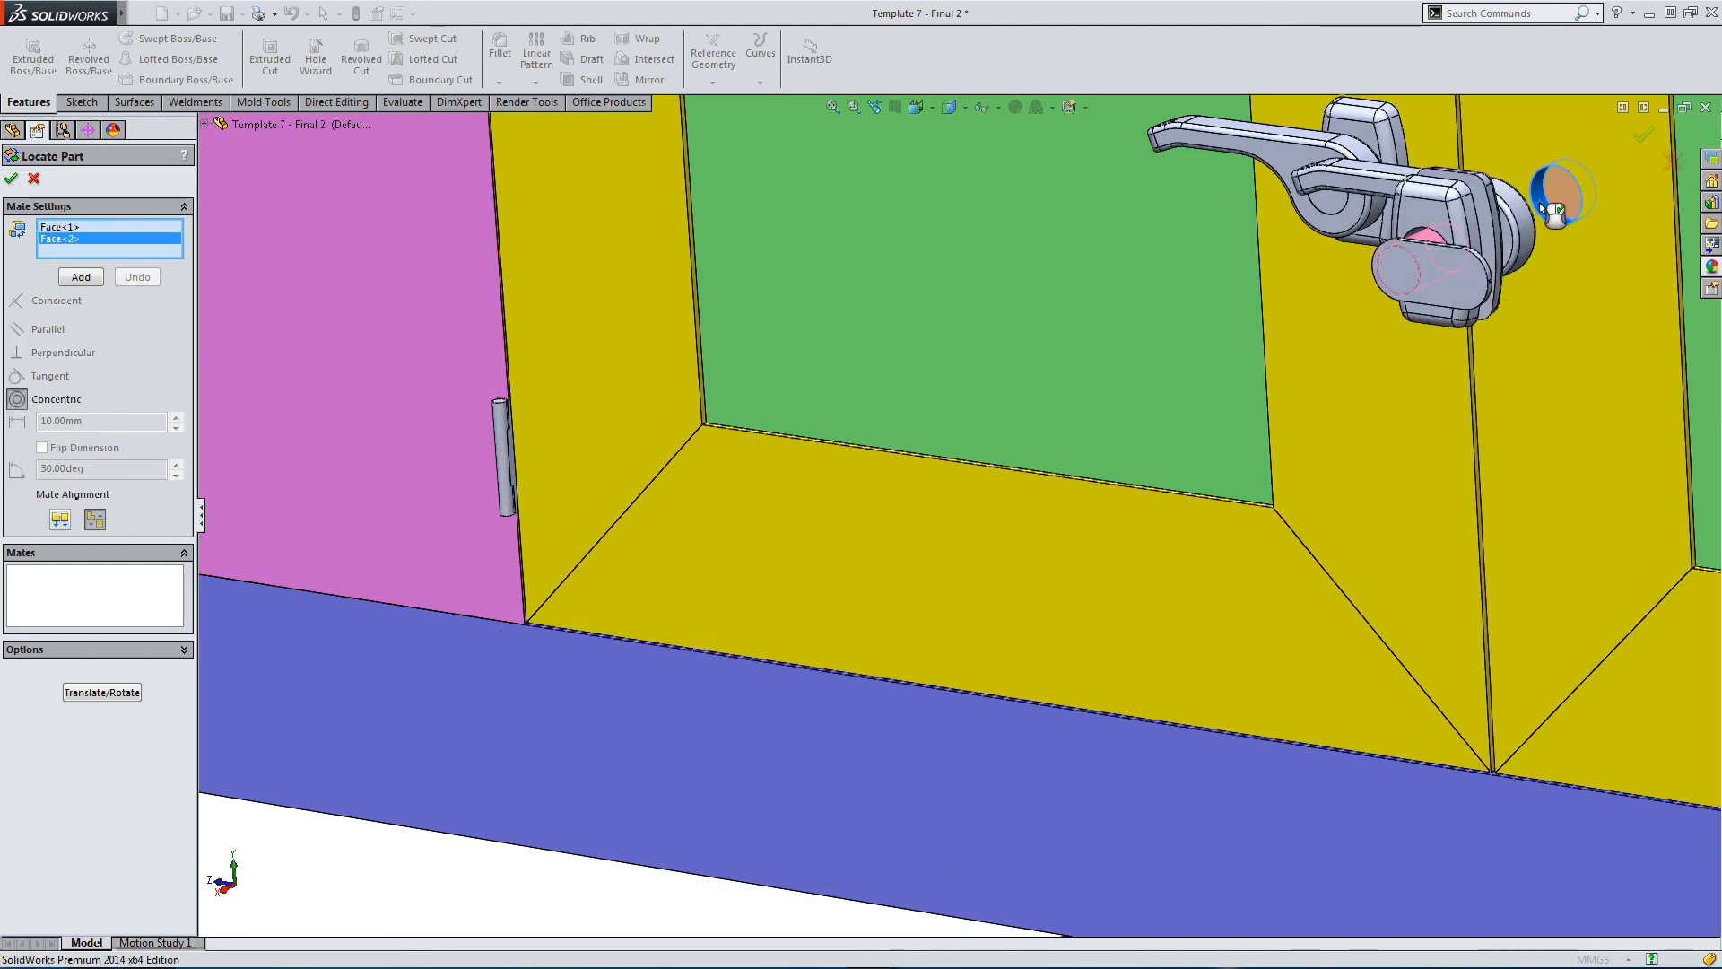
{"action": "left_click", "coordinate": [64, 520]}
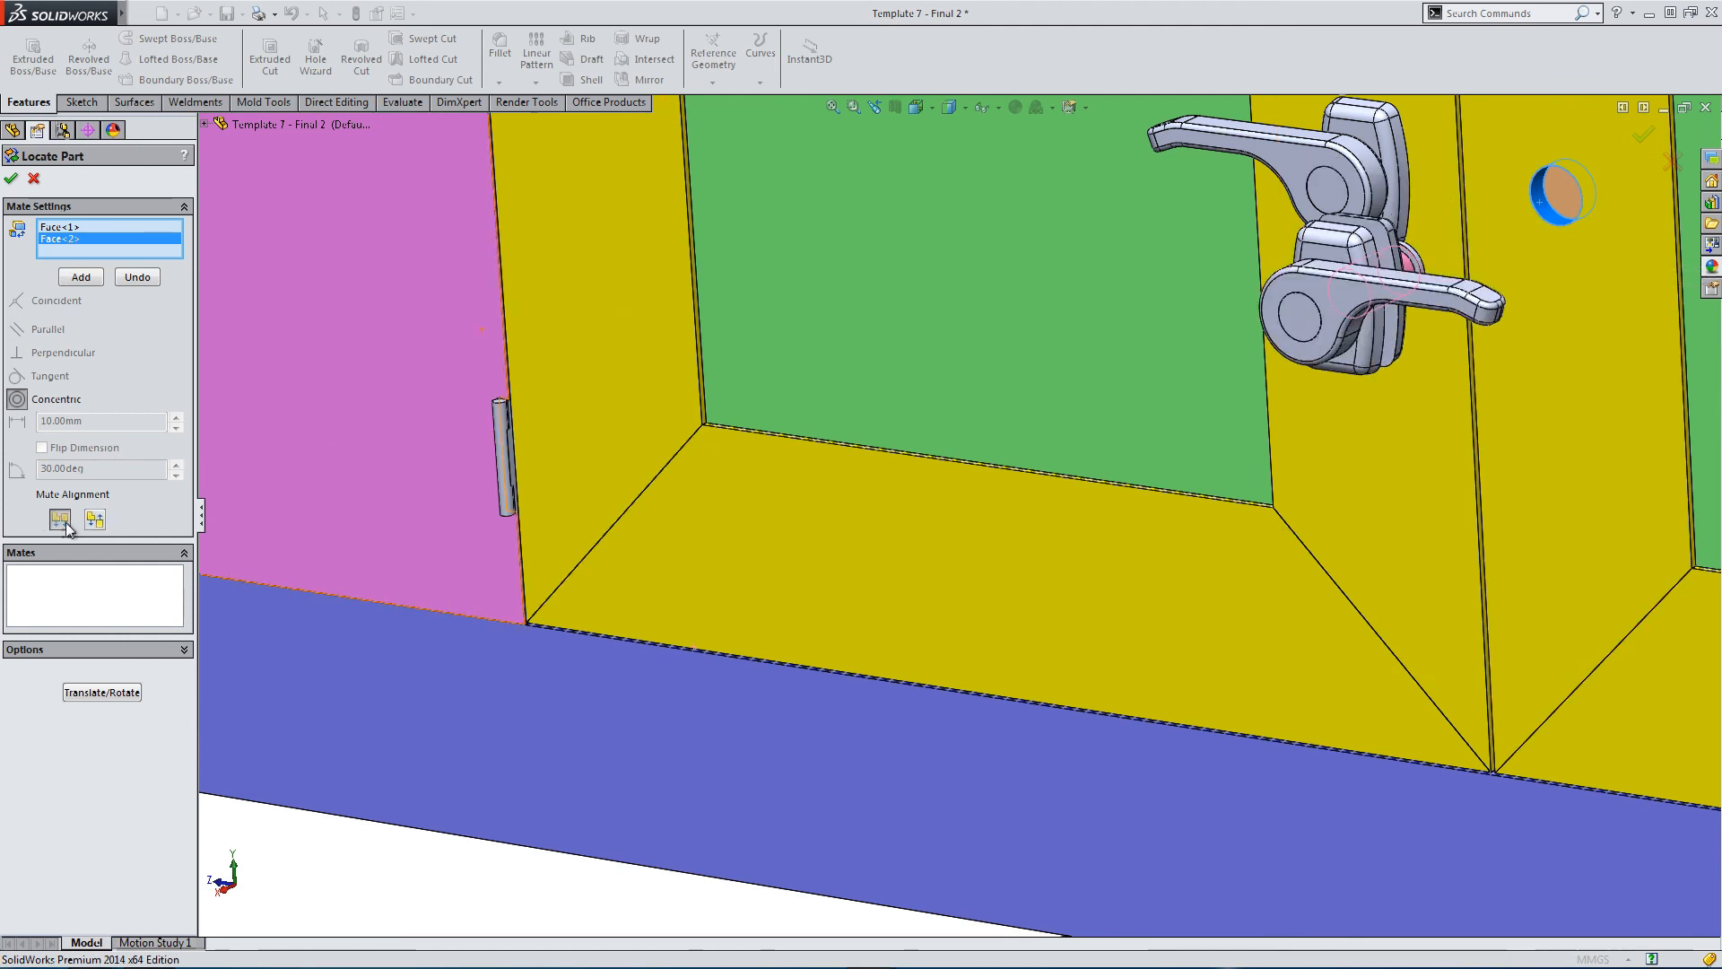
{"action": "left_click", "coordinate": [81, 277]}
{"action": "scroll", "coordinate": [1363, 260], "scroll_direction": "down", "scroll_amount": 5}
Mate the hidden back face of the second handle's front plate coincident with the right door frame's front face and accept the placement.
{"action": "right_click", "coordinate": [1342, 279]}
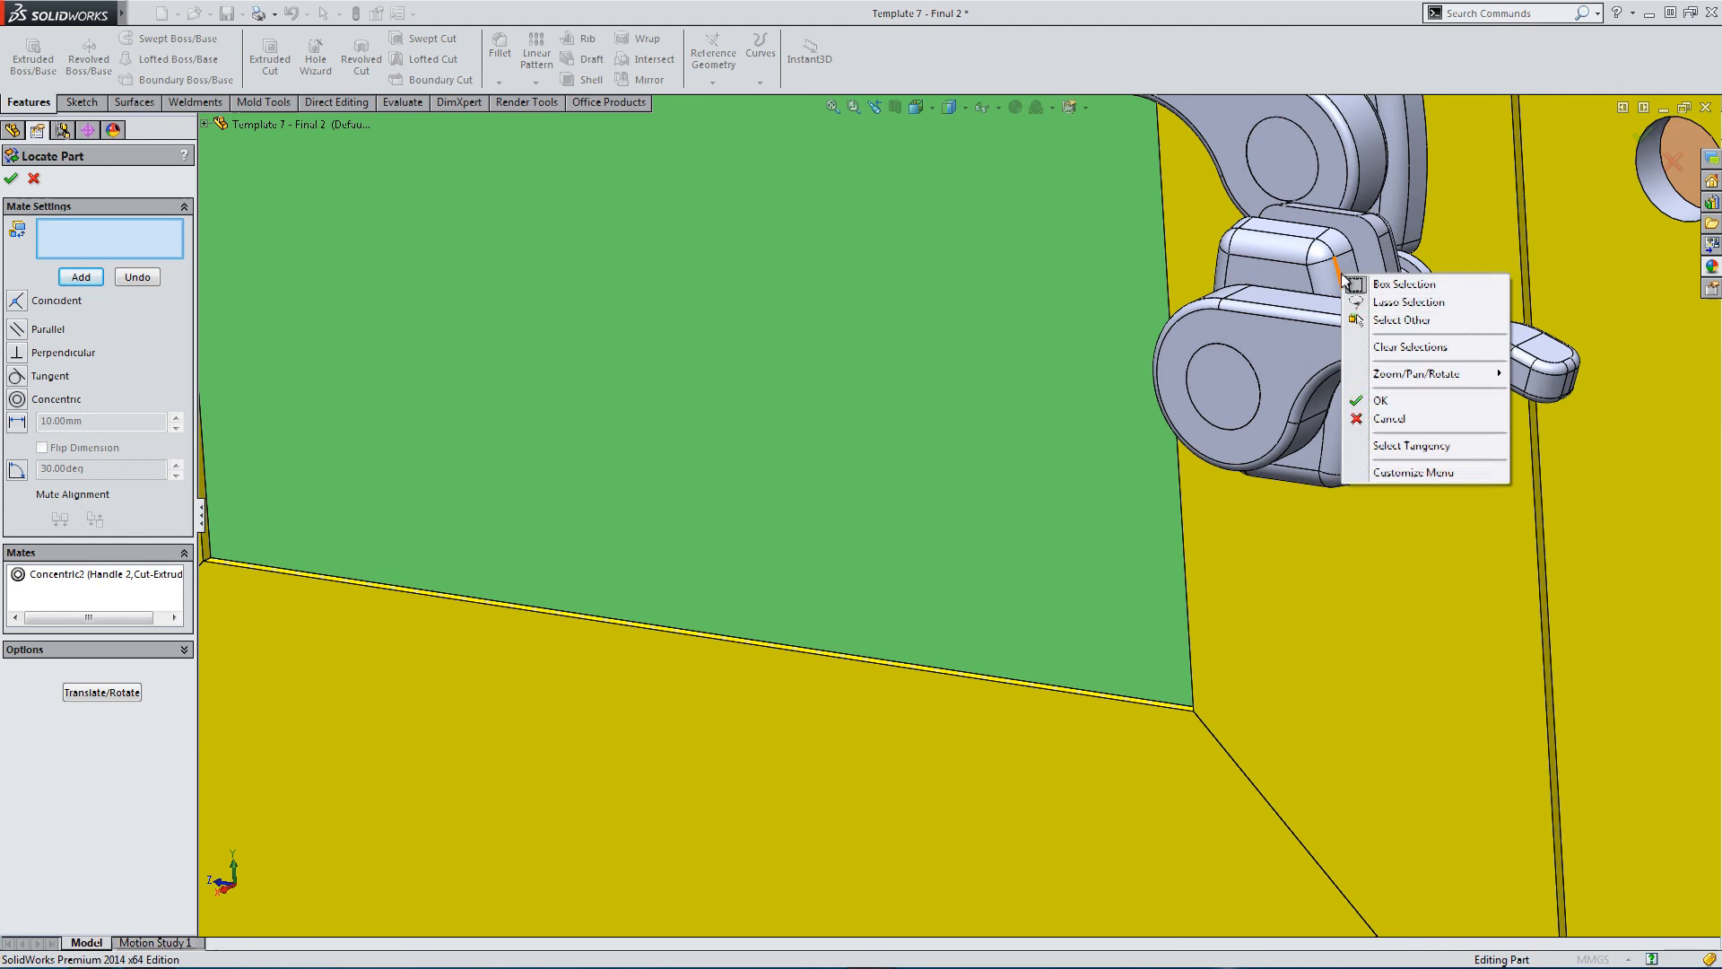
{"action": "left_click", "coordinate": [1348, 272]}
{"action": "right_click", "coordinate": [1352, 269]}
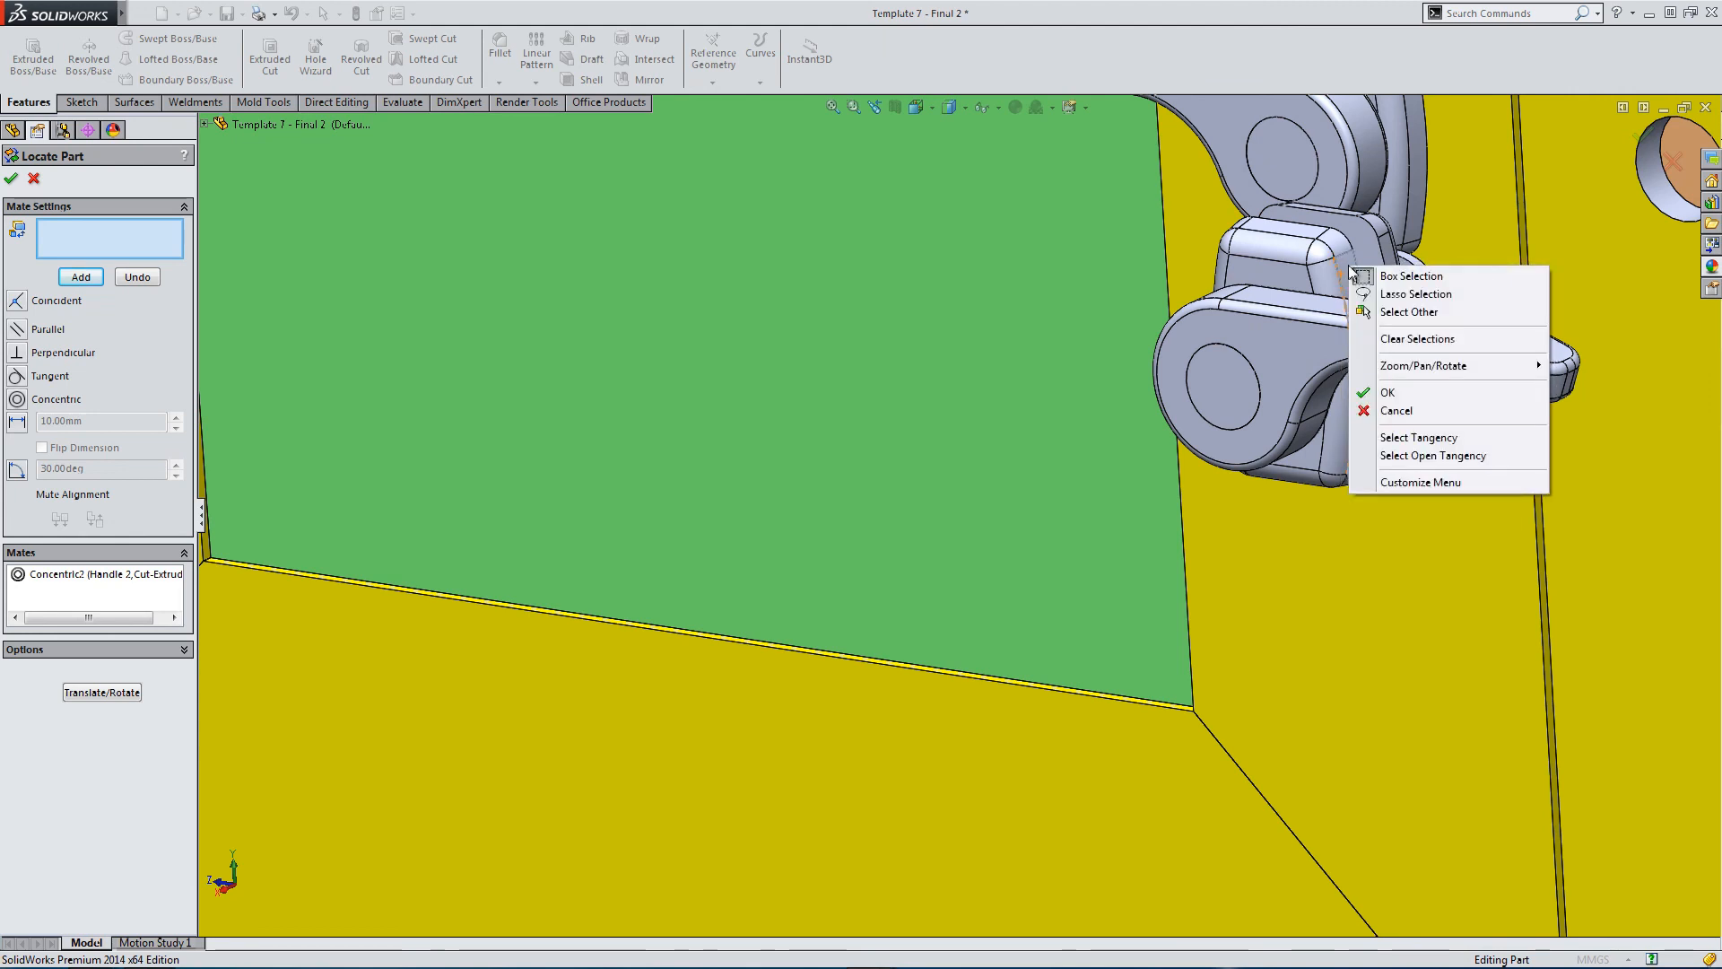
{"action": "left_click", "coordinate": [1374, 311]}
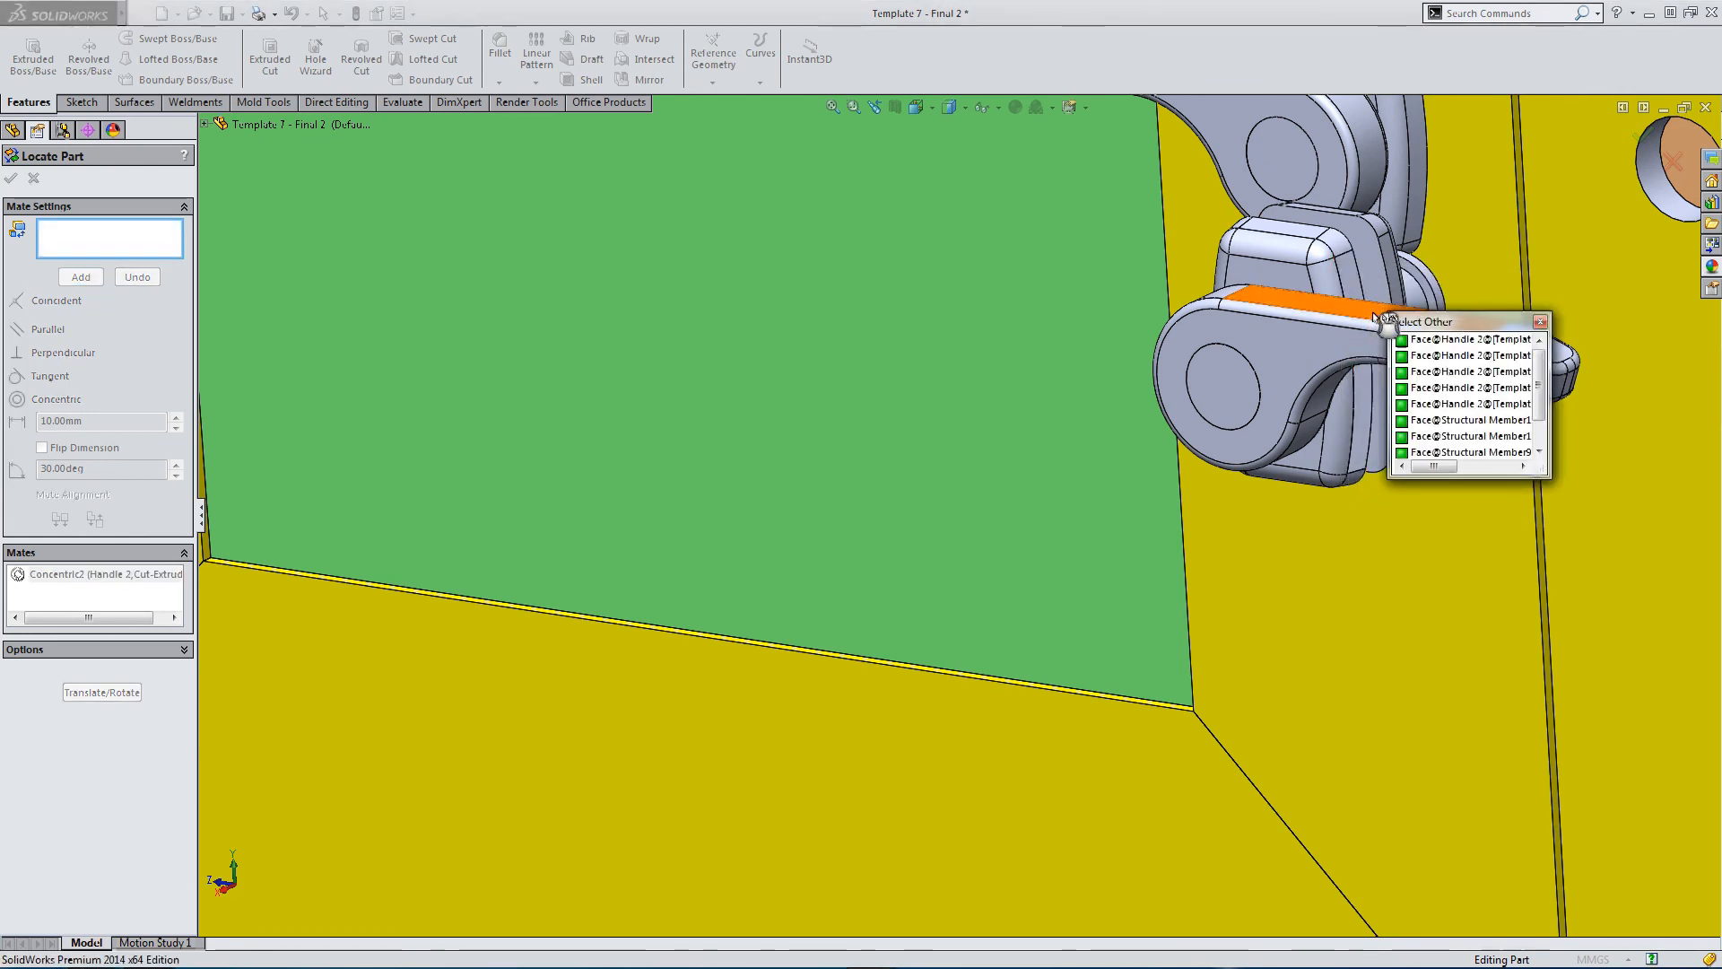
{"action": "left_click", "coordinate": [1435, 340]}
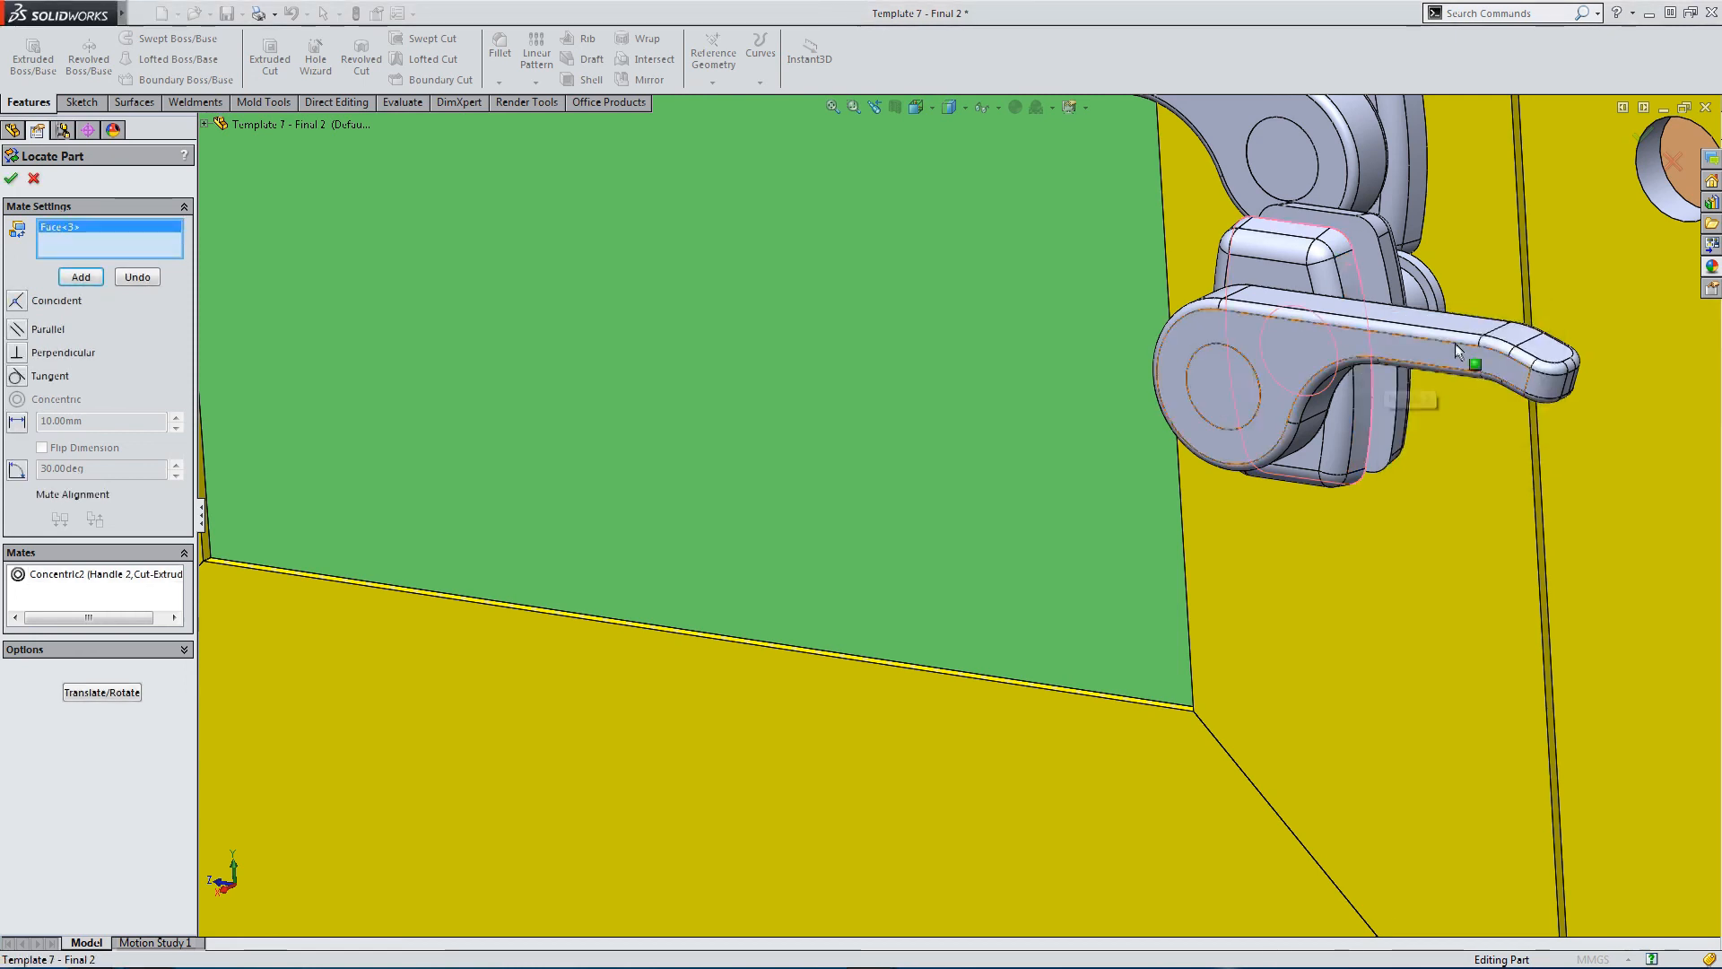
{"action": "scroll", "coordinate": [1525, 327], "scroll_direction": "up", "scroll_amount": 4}
{"action": "left_click", "coordinate": [1521, 310]}
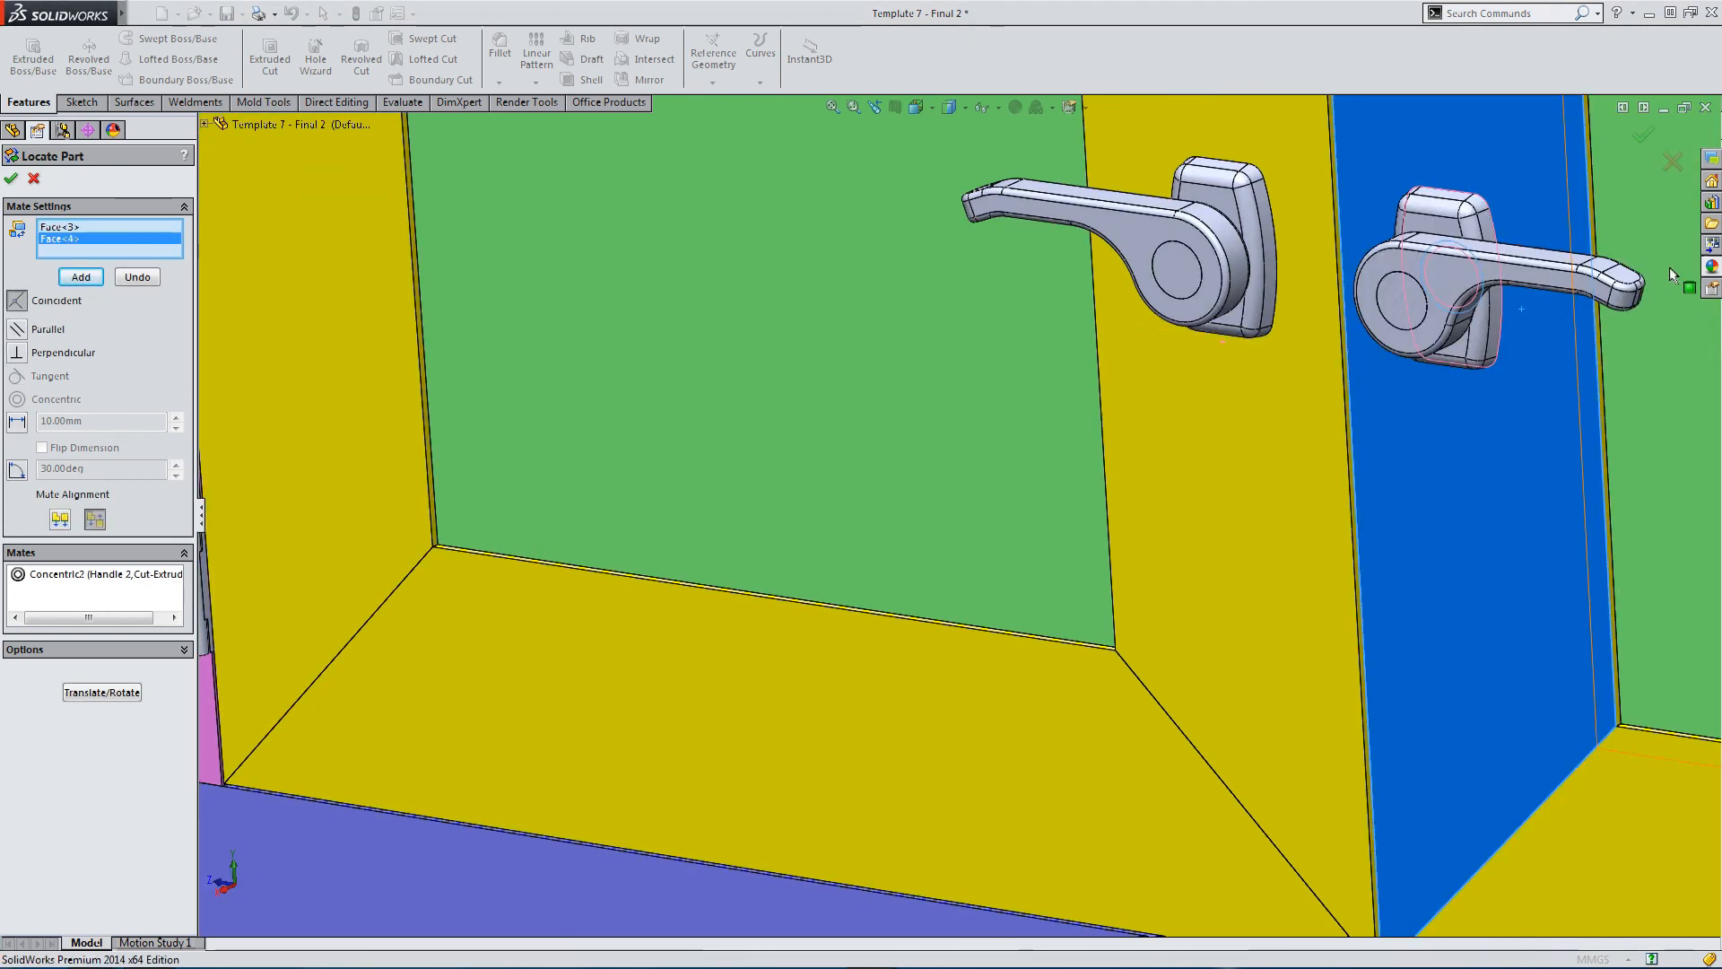
{"action": "left_click", "coordinate": [1643, 135]}
Review the cabinet from all sides, hiding the back panel behind the right door to examine both handle latches from inside.
{"action": "scroll", "coordinate": [1586, 305], "scroll_direction": "up", "scroll_amount": 6}
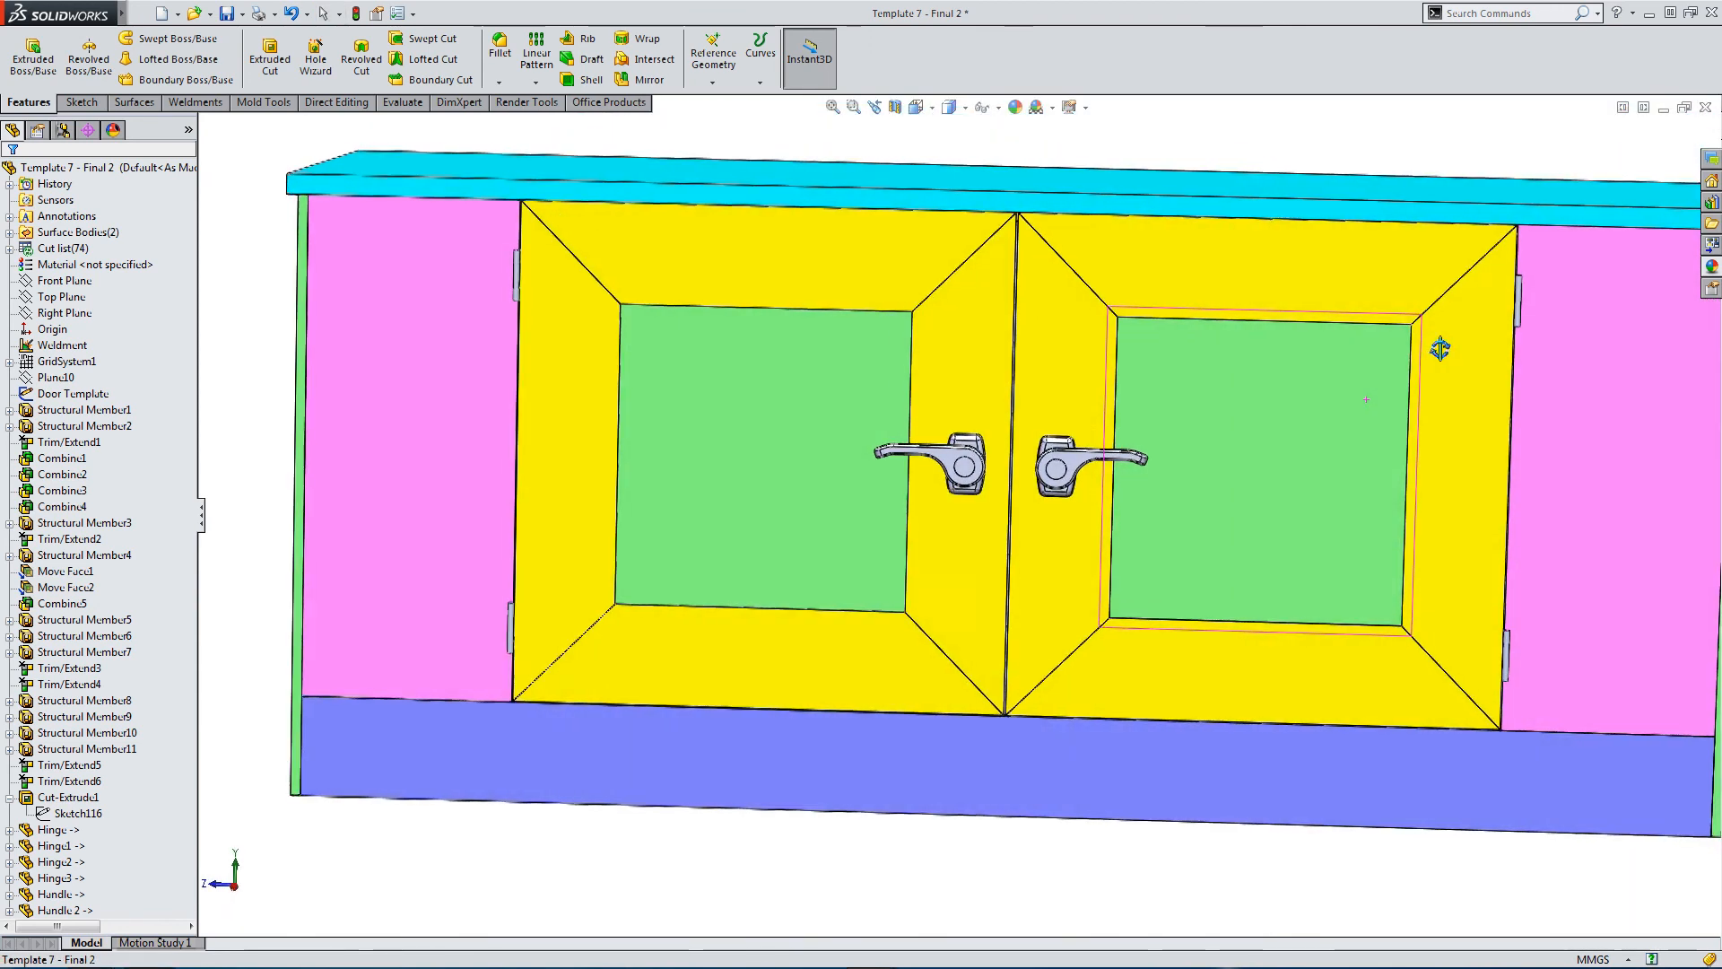
{"action": "scroll", "coordinate": [1439, 348], "scroll_direction": "up", "scroll_amount": 3}
{"action": "middle_click_drag", "start_coordinate": [1435, 341], "coordinate": [1364, 369]}
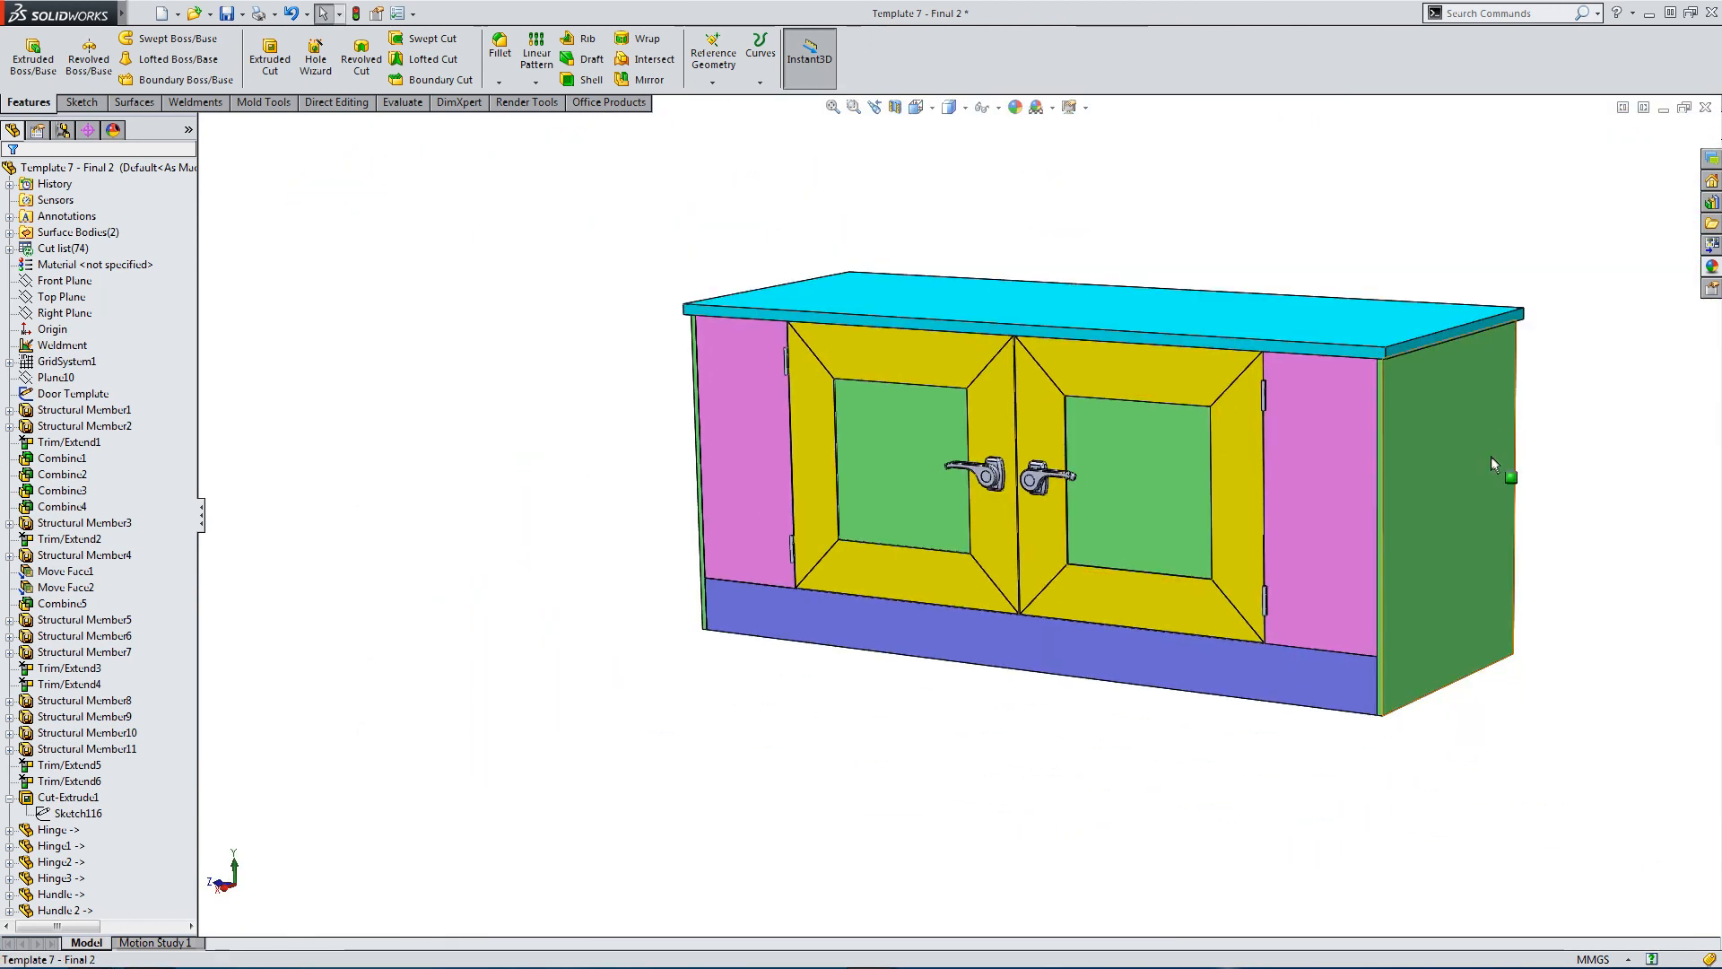
{"action": "middle_click_drag", "start_coordinate": [1491, 463], "coordinate": [1391, 499]}
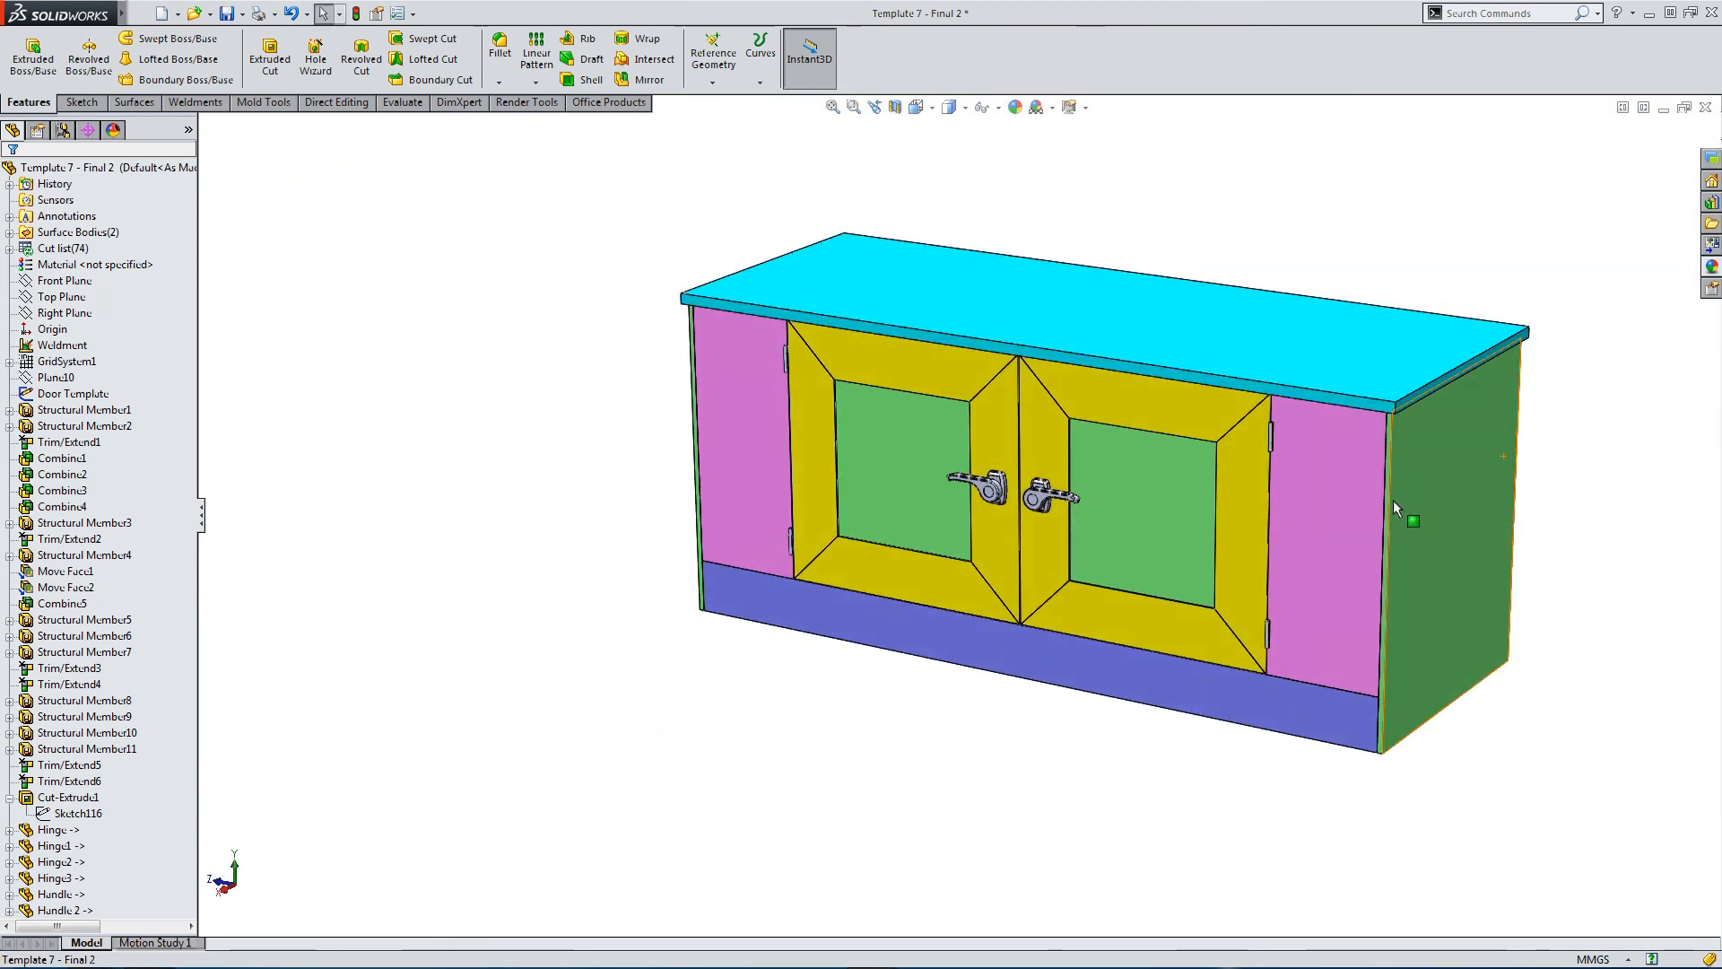
{"action": "scroll", "coordinate": [1391, 499], "scroll_direction": "down", "scroll_amount": 2}
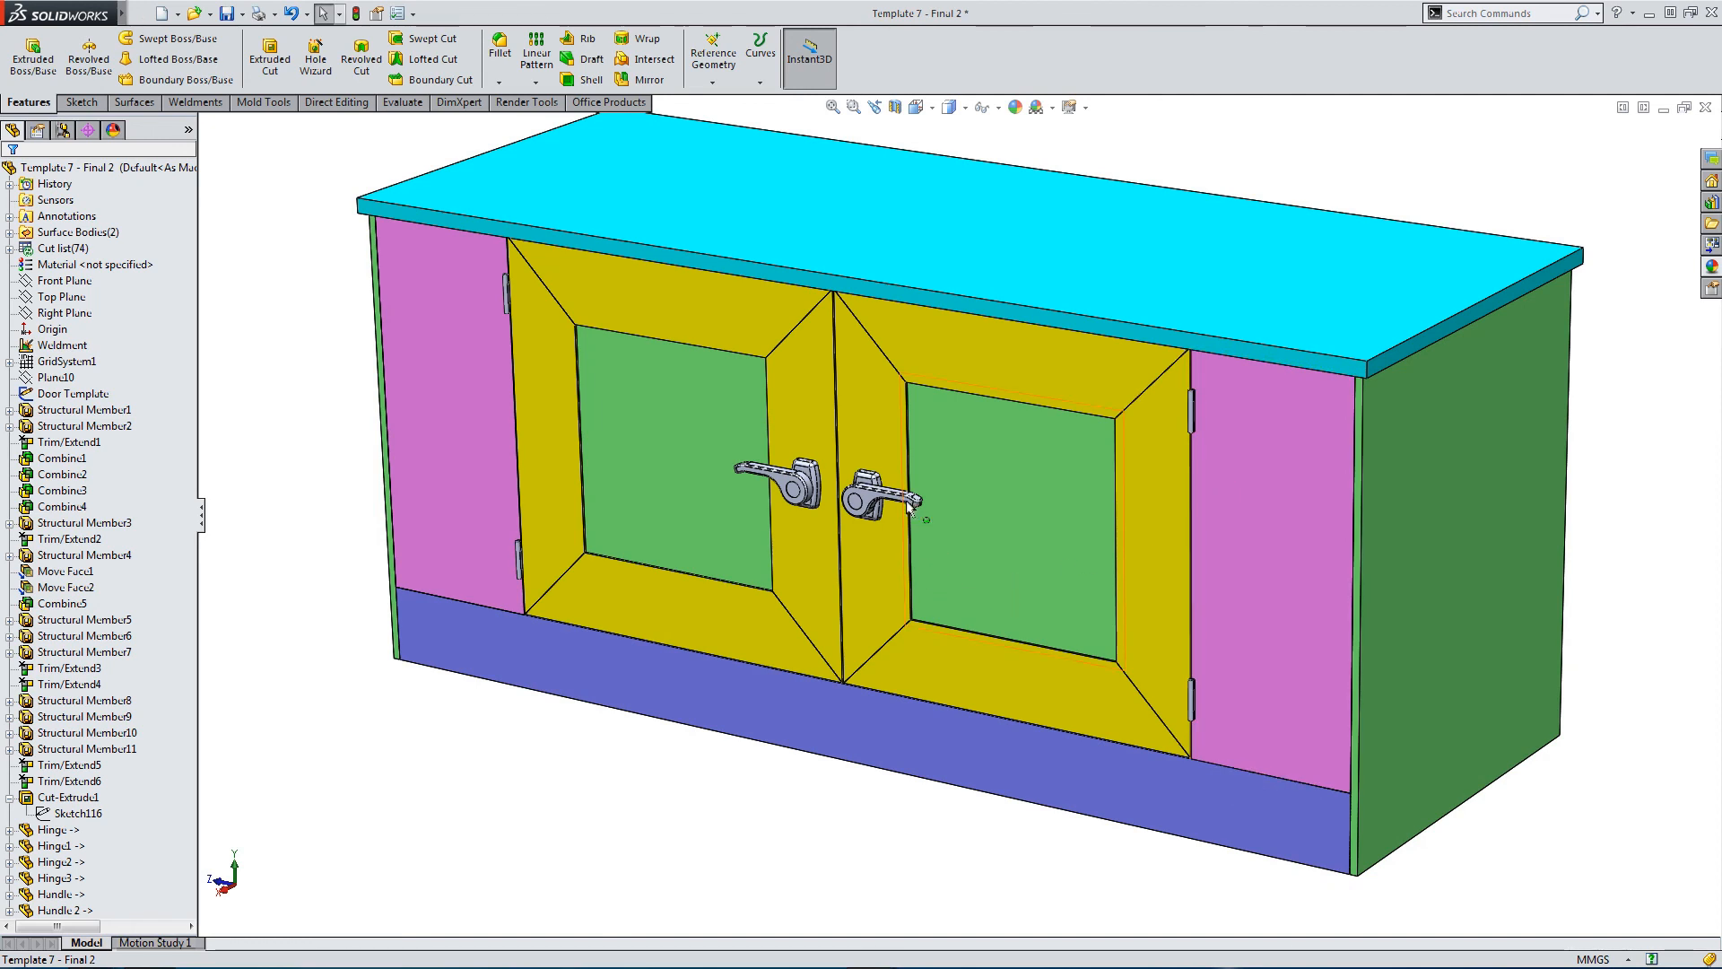
{"action": "middle_click_drag", "start_coordinate": [972, 463], "coordinate": [852, 442]}
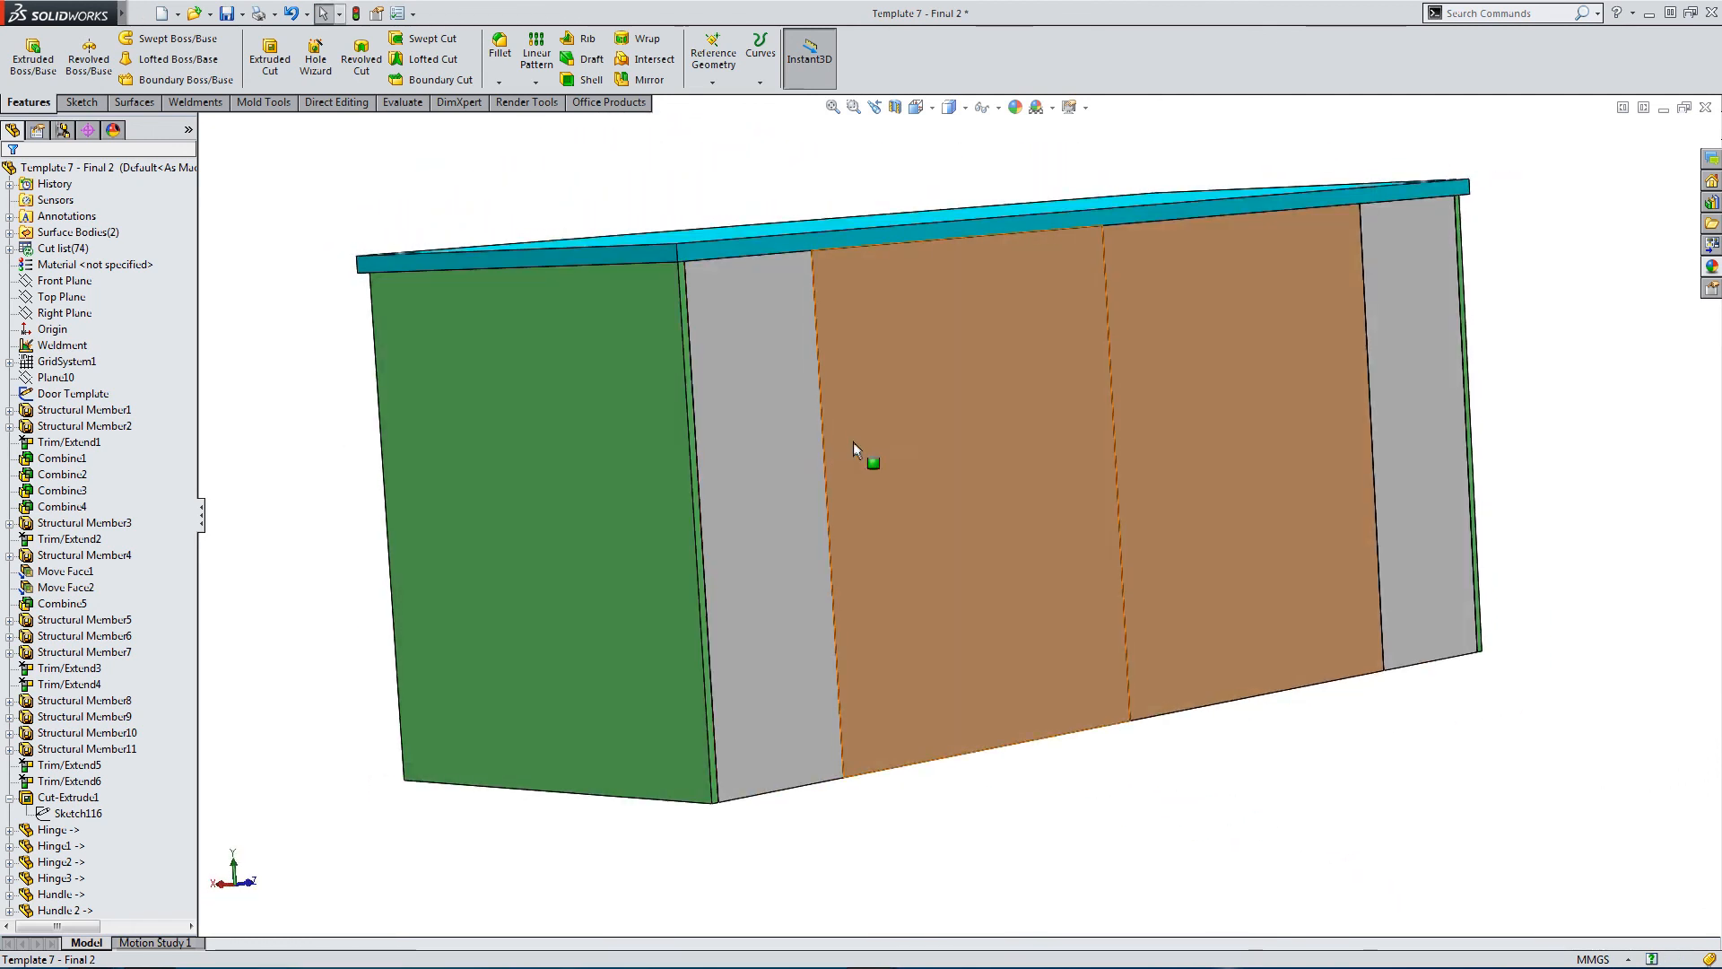
{"action": "left_click", "coordinate": [957, 445]}
{"action": "left_click", "coordinate": [1044, 393]}
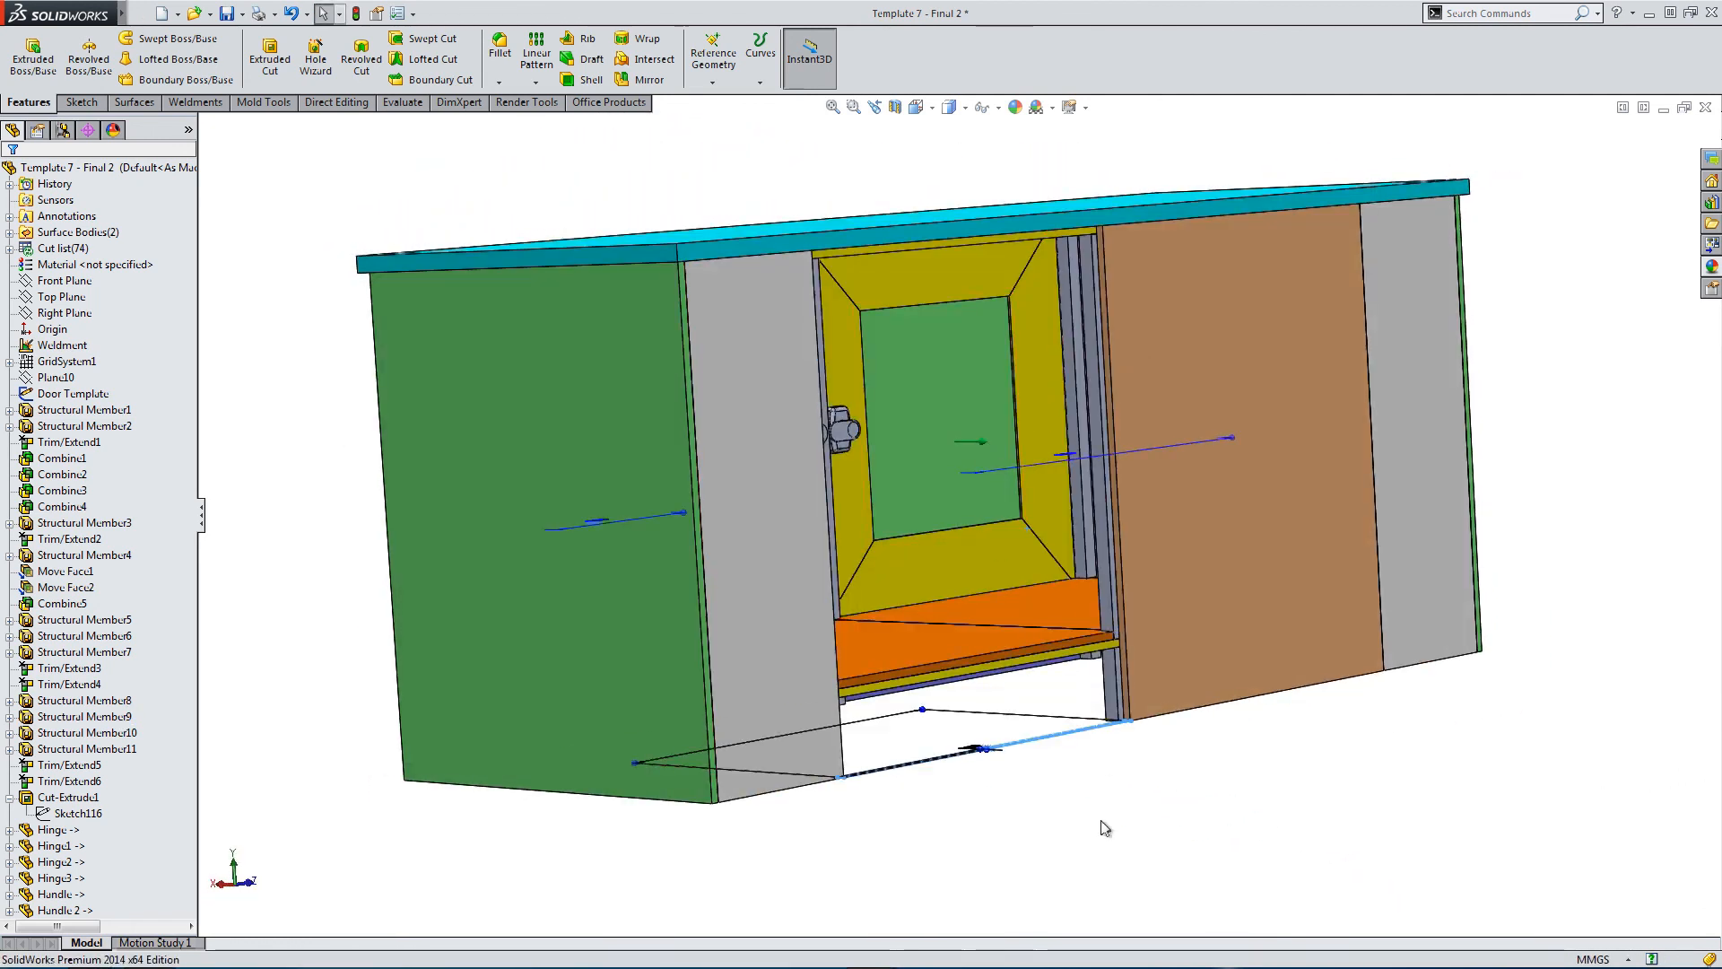
{"action": "middle_click_drag", "start_coordinate": [1038, 738], "coordinate": [918, 561]}
{"action": "scroll", "coordinate": [881, 453], "scroll_direction": "down", "scroll_amount": 3}
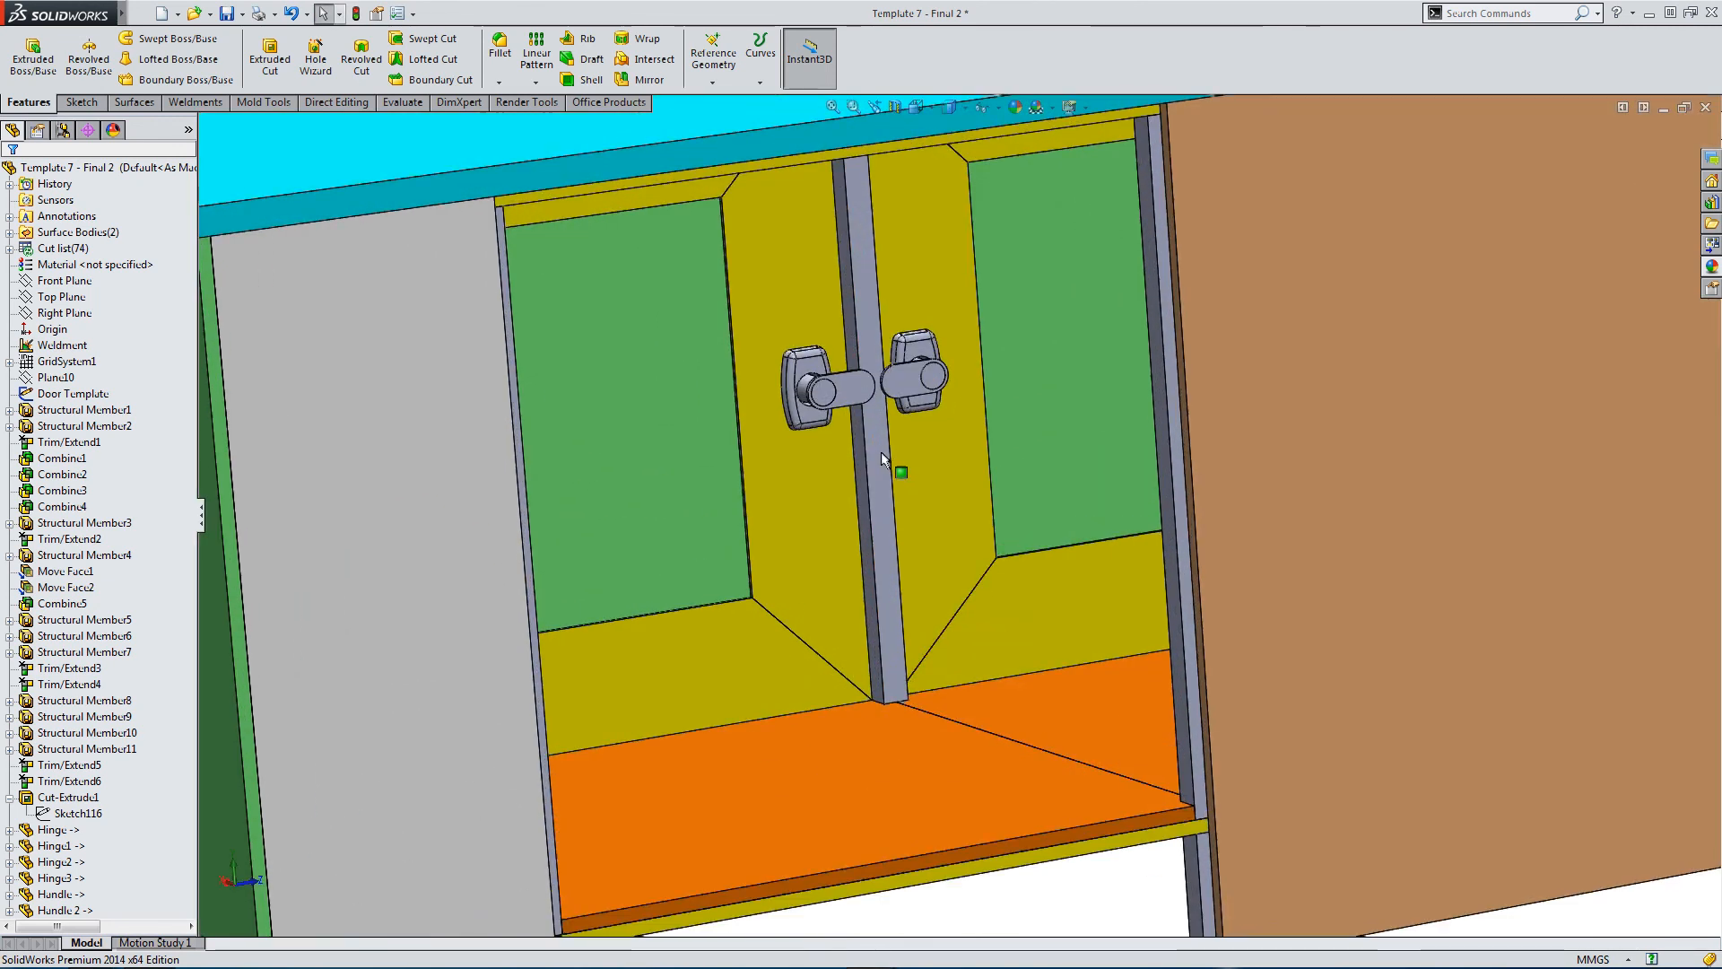
{"action": "scroll", "coordinate": [763, 414], "scroll_direction": "down", "scroll_amount": 1}
{"action": "mouse_move", "coordinate": [762, 415]}
{"action": "middle_mouse_down"}
{"action": "mouse_move", "coordinate": [752, 346]}
{"action": "mouse_move", "coordinate": [711, 335]}
{"action": "mouse_move", "coordinate": [762, 399]}
{"action": "middle_mouse_up"}
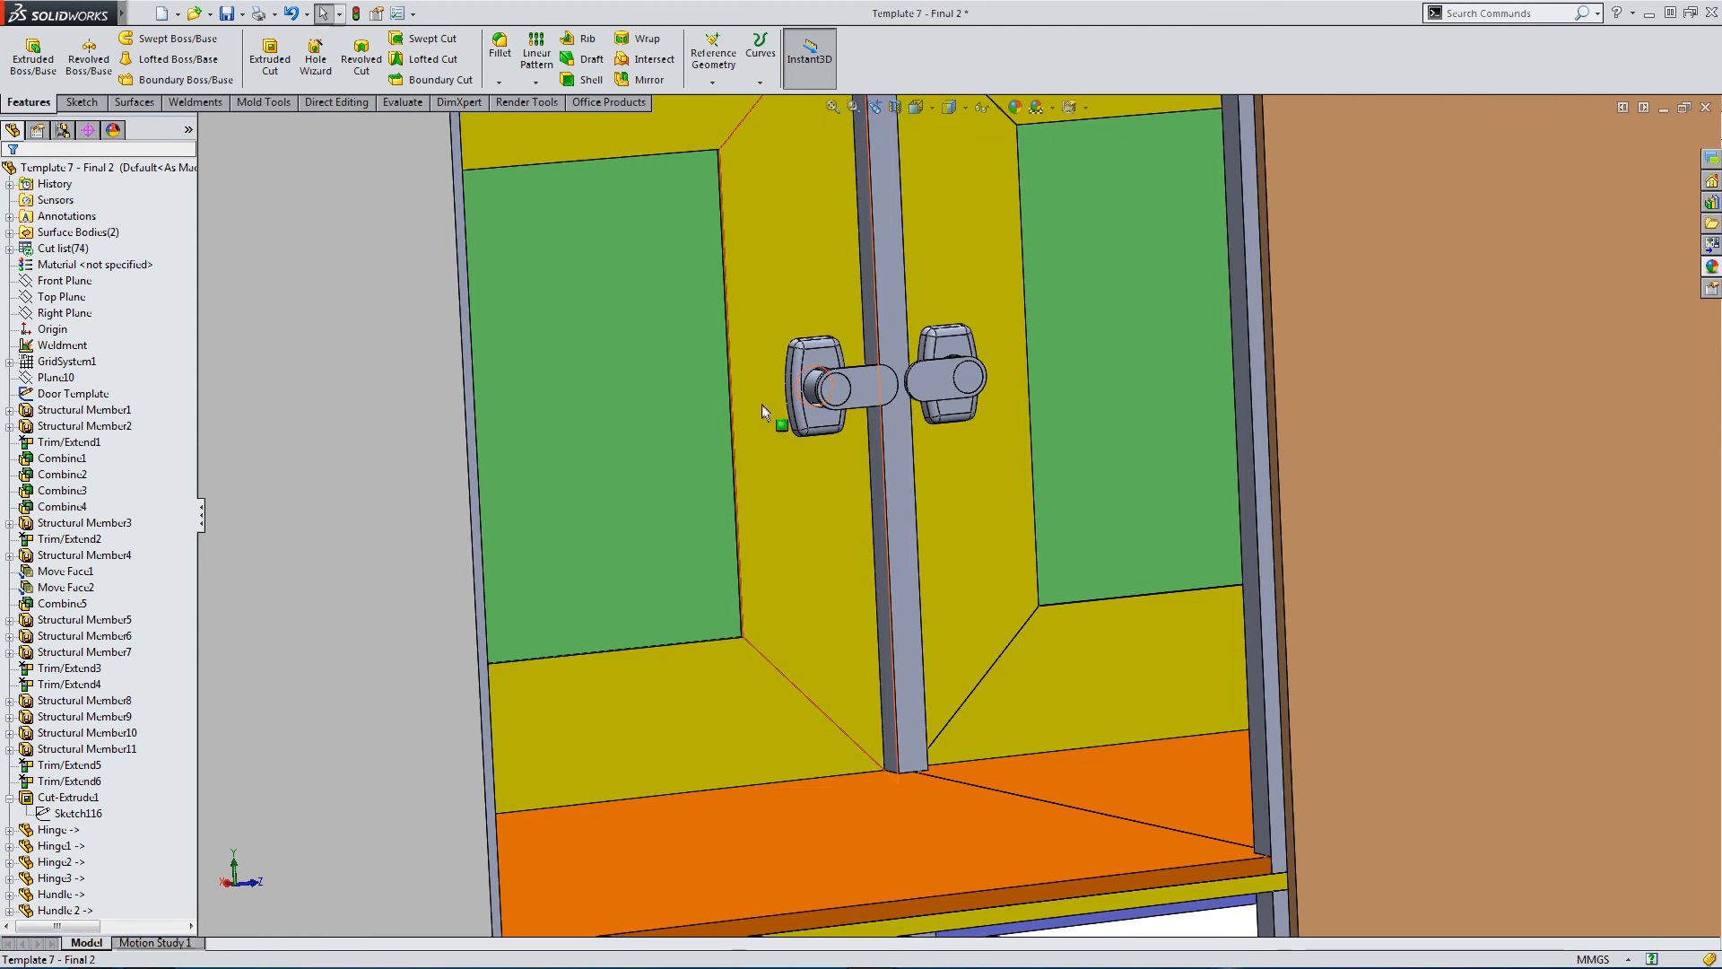
Show the hidden back panel again and display the whole cabinet from the front.
{"action": "key", "text": "f"}
{"action": "middle_click_drag", "start_coordinate": [879, 690], "coordinate": [1002, 642]}
{"action": "key", "text": "shift+Tab"}
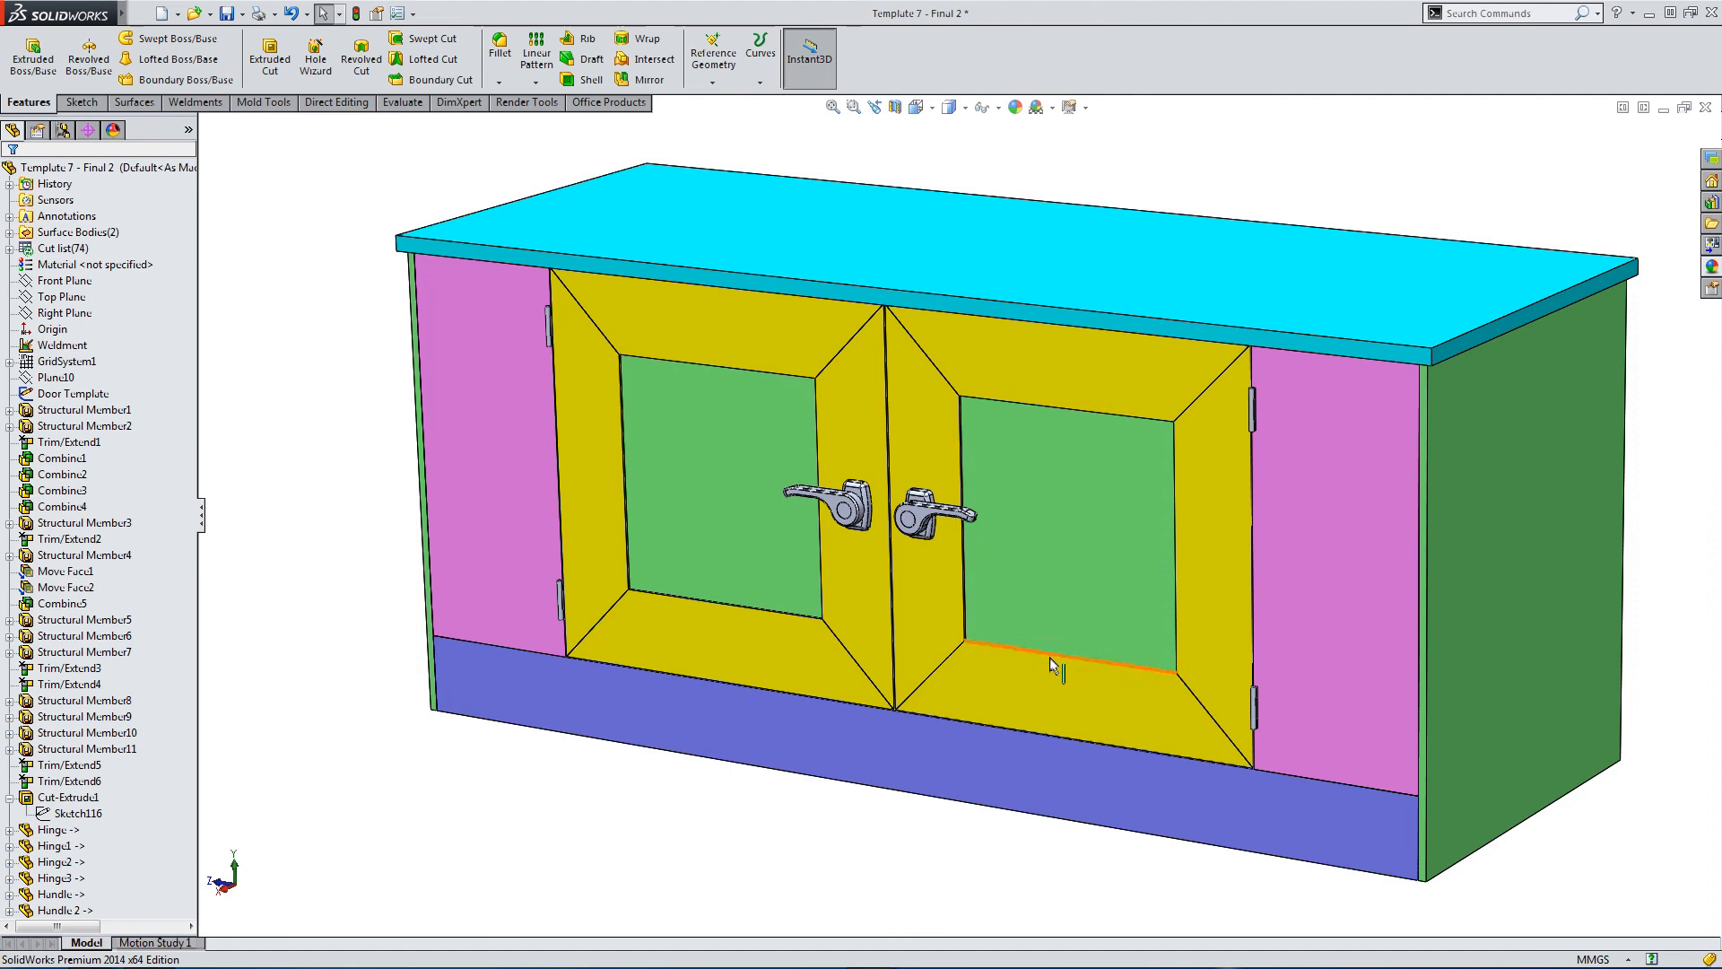
{"action": "scroll", "coordinate": [1056, 668], "scroll_direction": "up", "scroll_amount": 1}
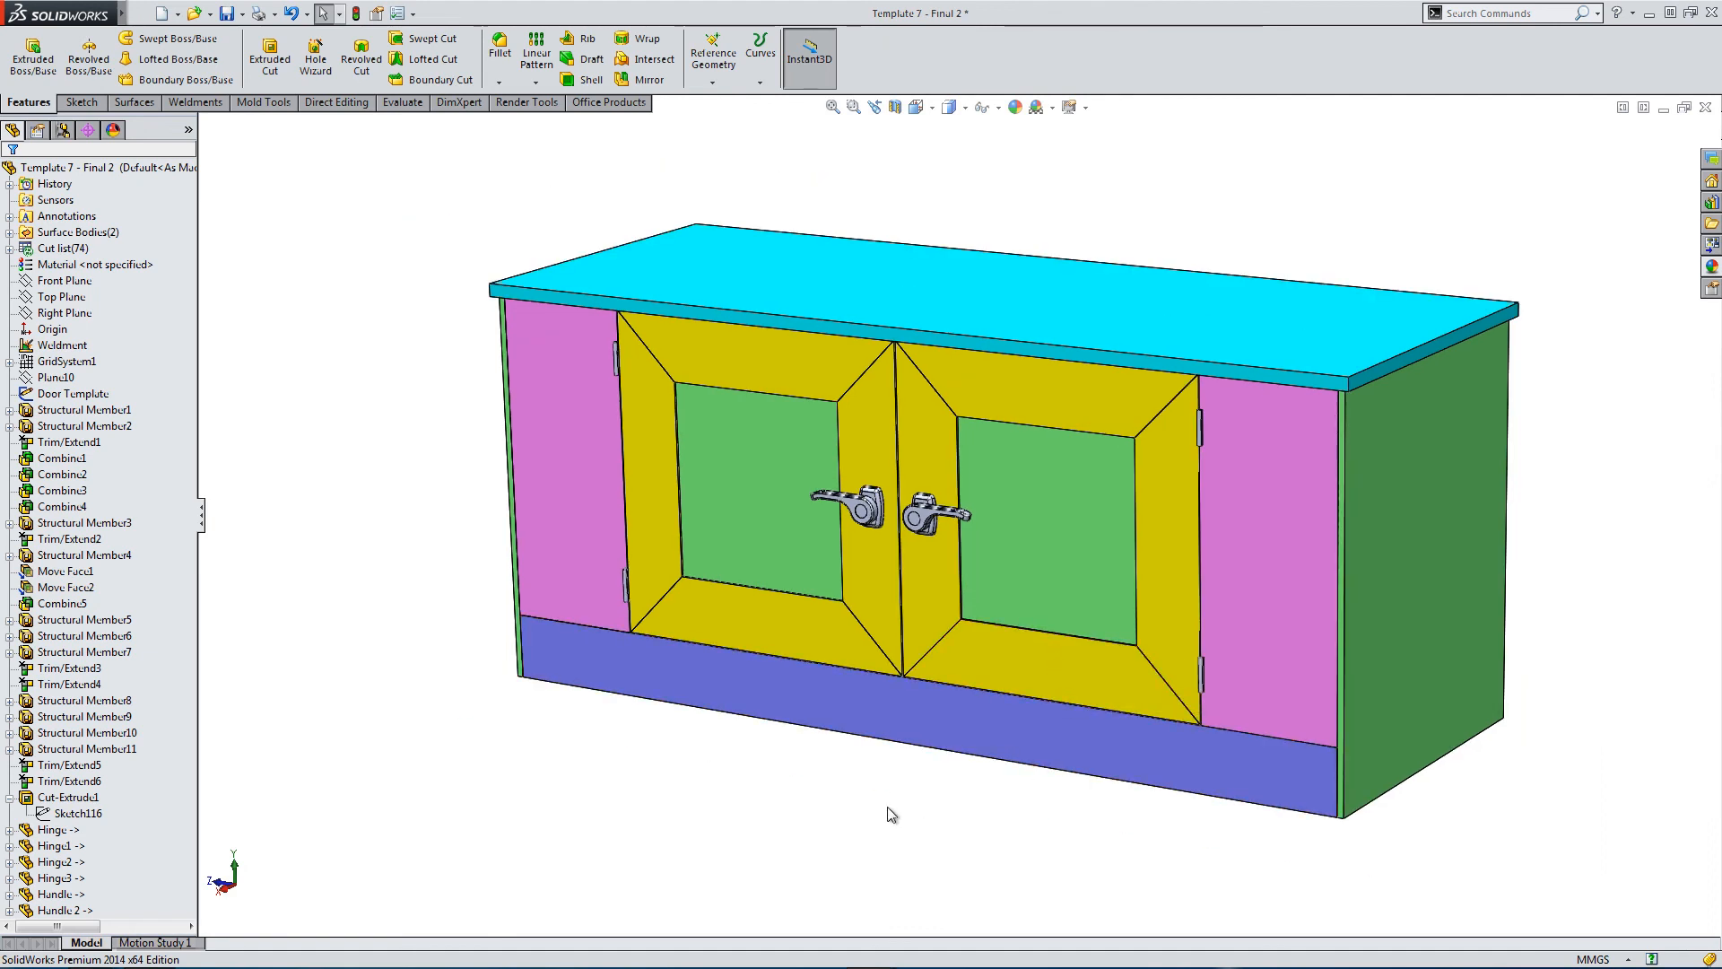